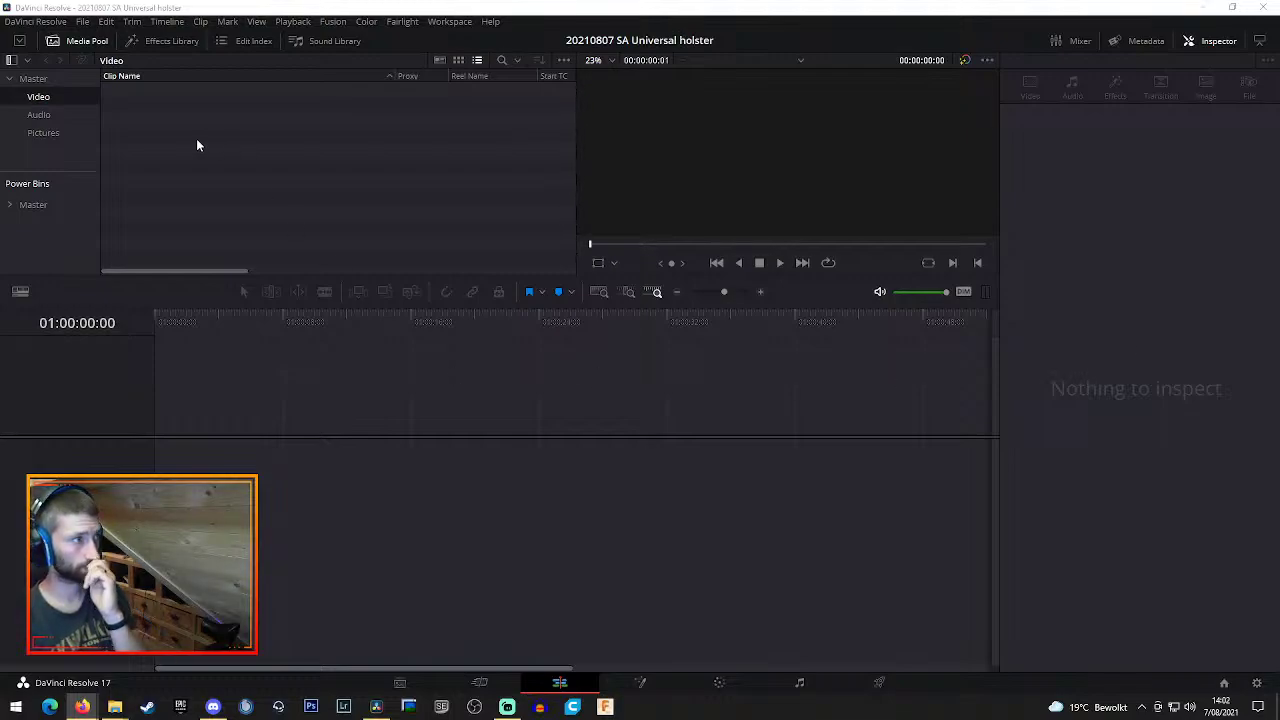
left_click(40, 115)
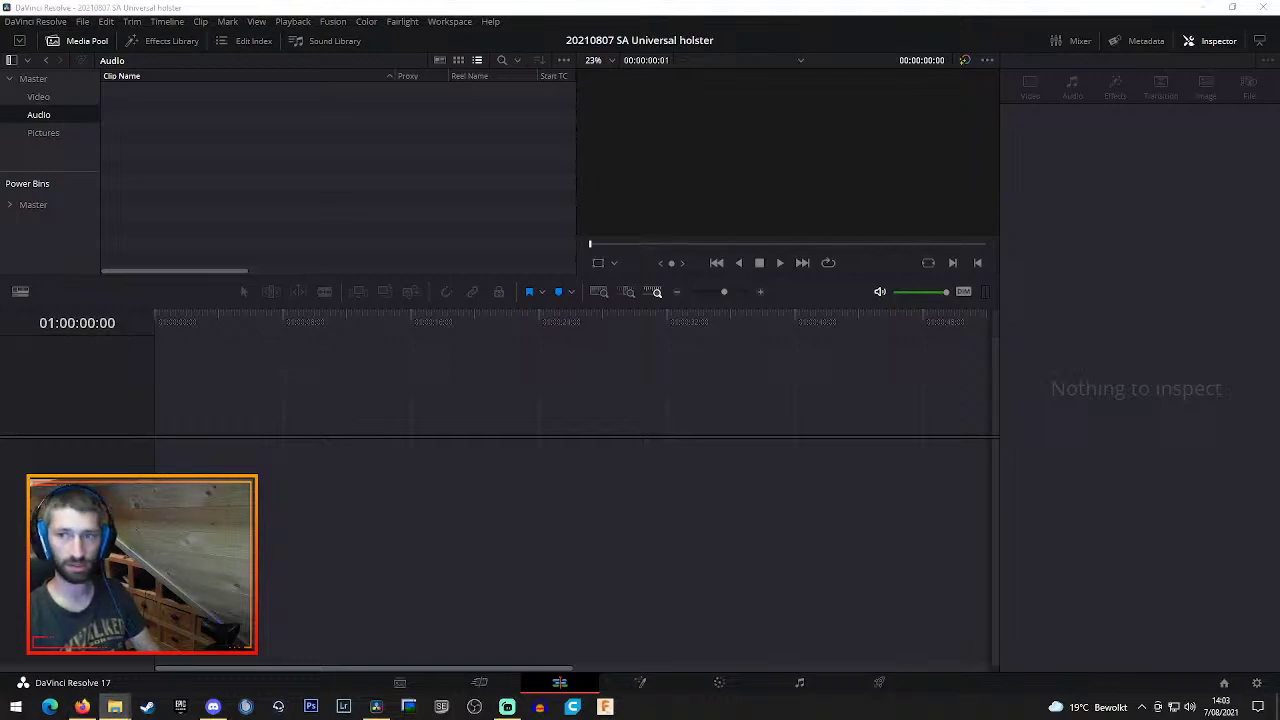
left_click(115, 706)
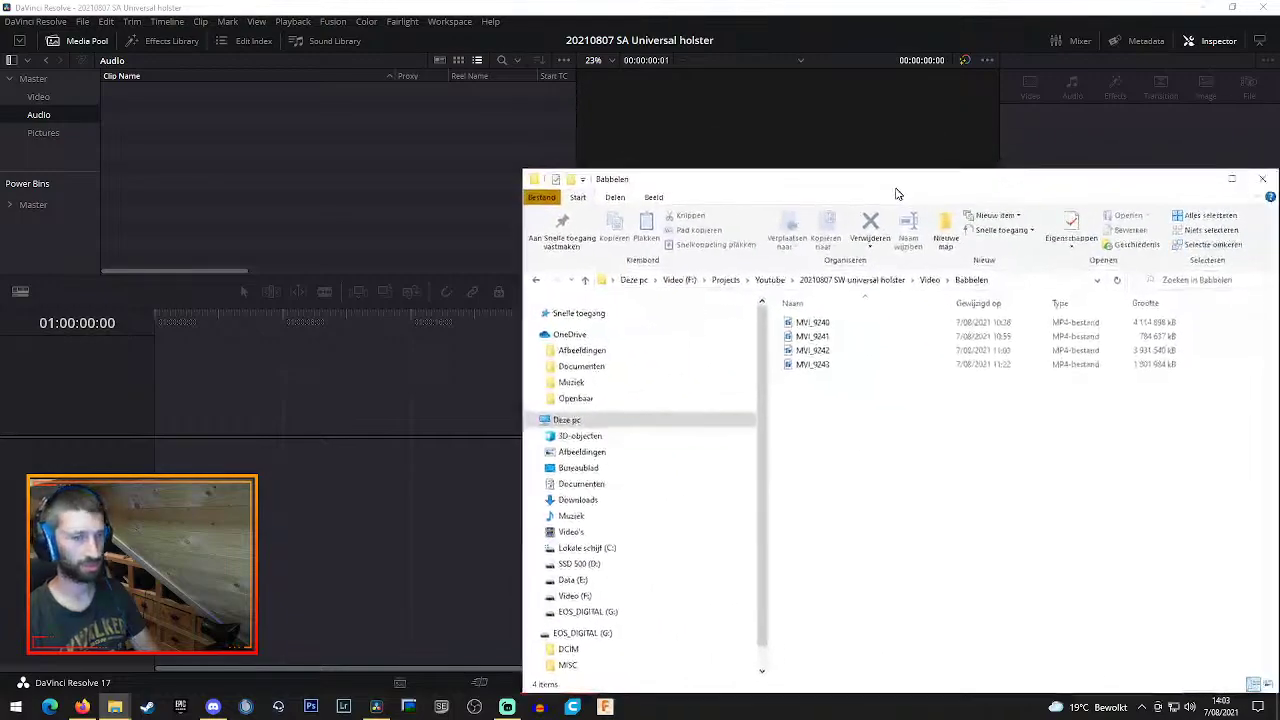
left_click(250, 200)
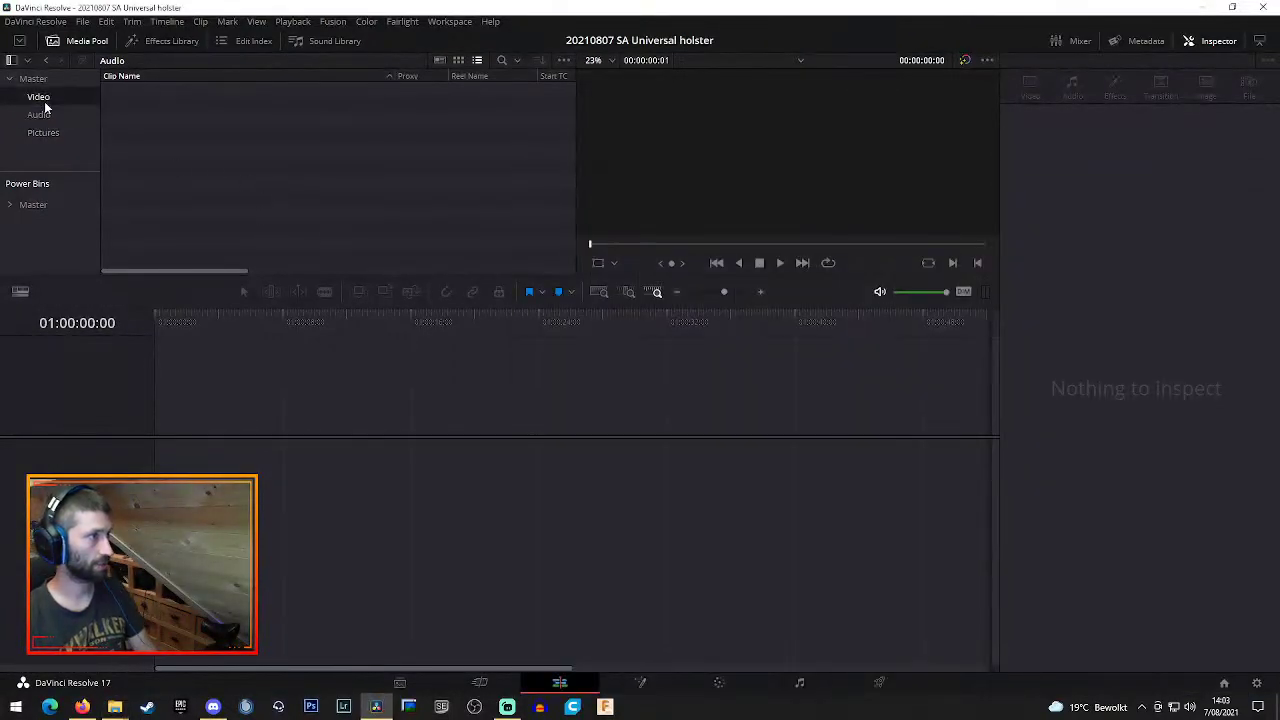
Create a new bin named Closeup inside the Video bin
left_click(40, 97)
right_click(212, 130)
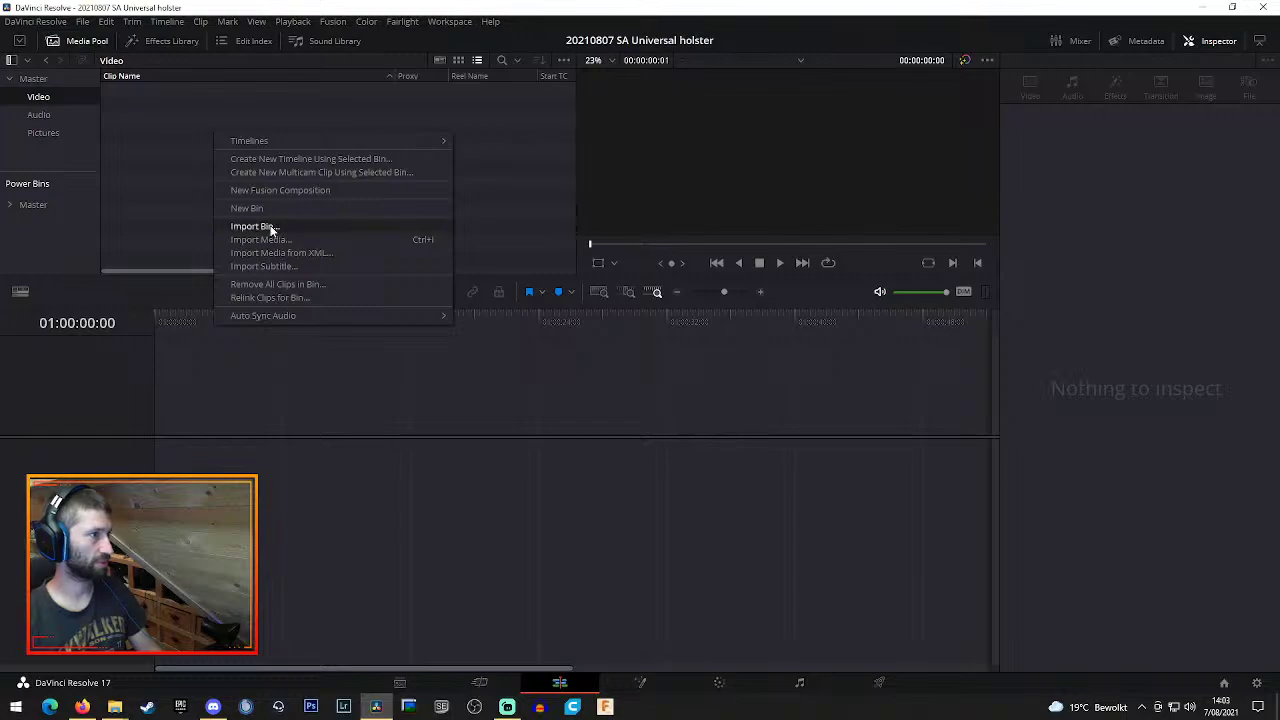
left_click(268, 227)
key("Escape")
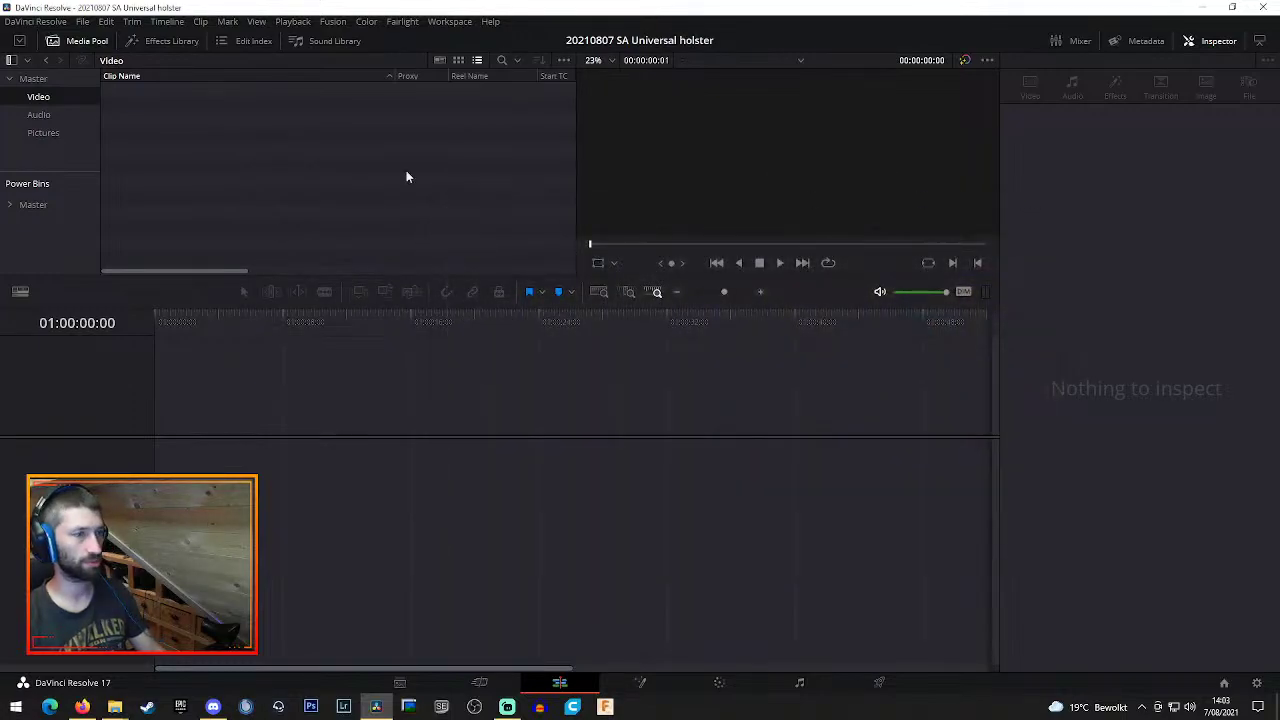
right_click(236, 145)
left_click(268, 217)
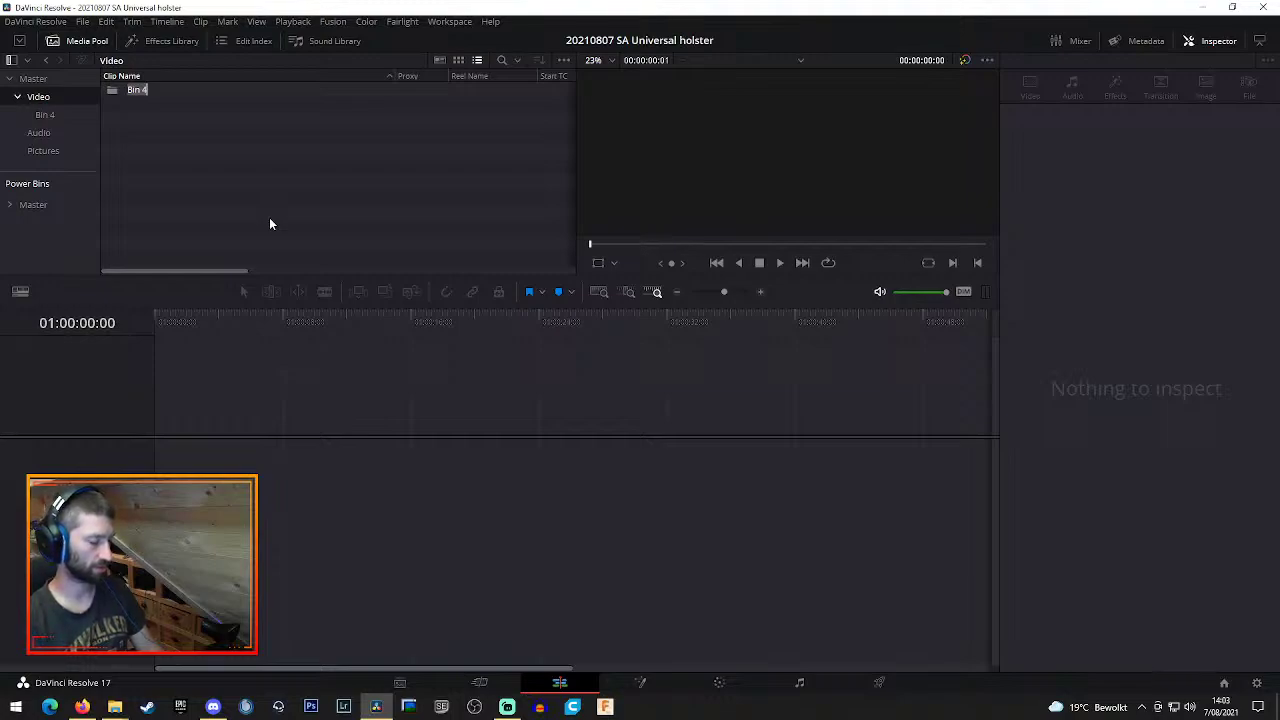
type("Clos")
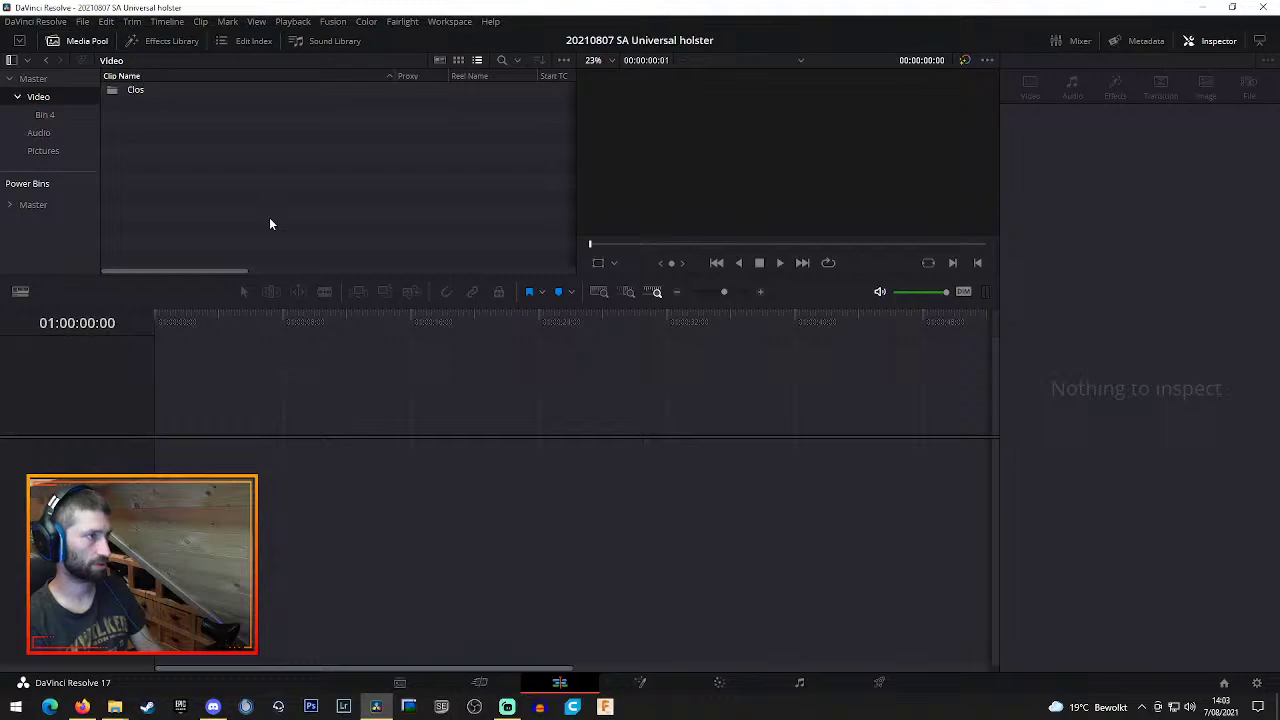
type("es")
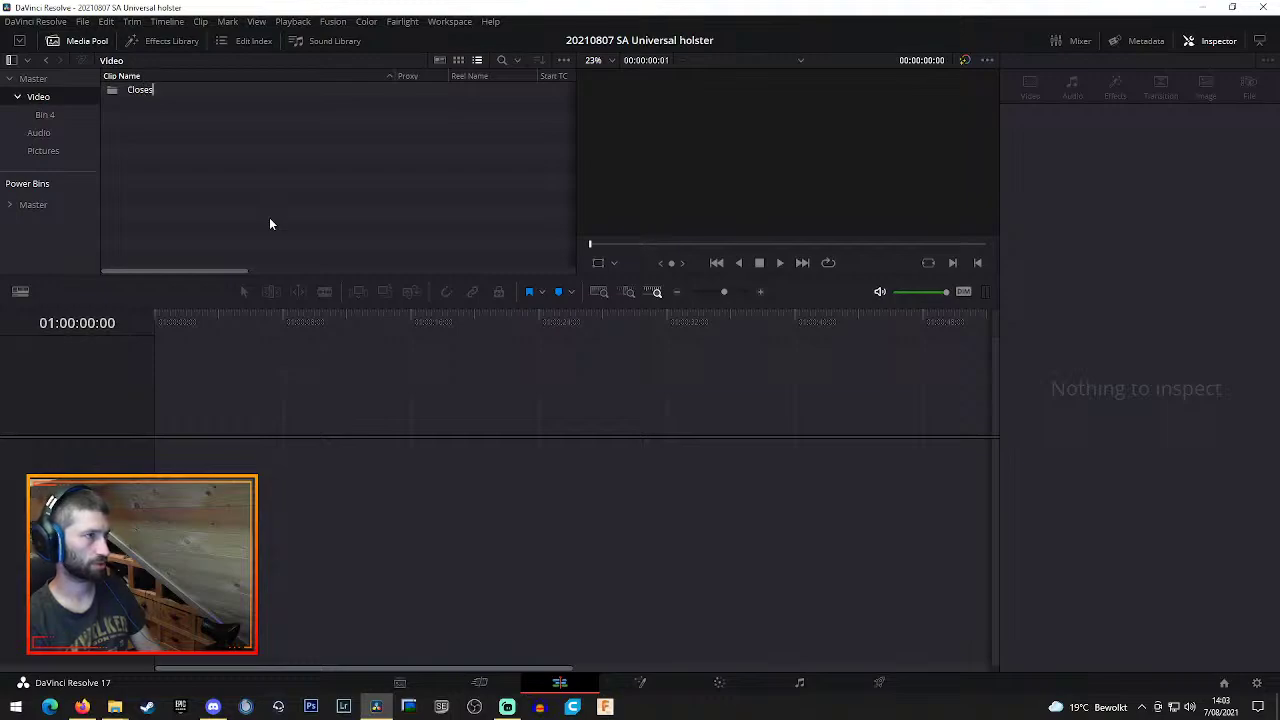
key("BackSpace")
type("up")
key("Return")
Add another bin named pistols inside the Video bin
right_click(269, 222)
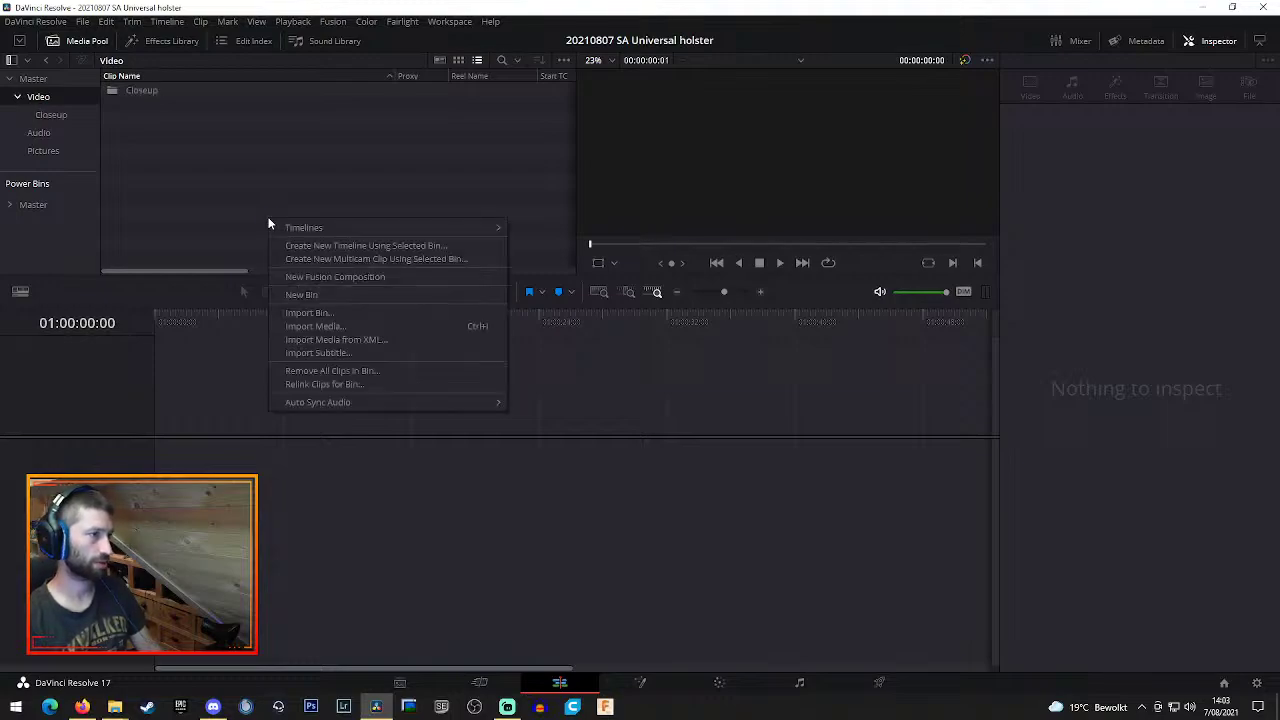
left_click(312, 295)
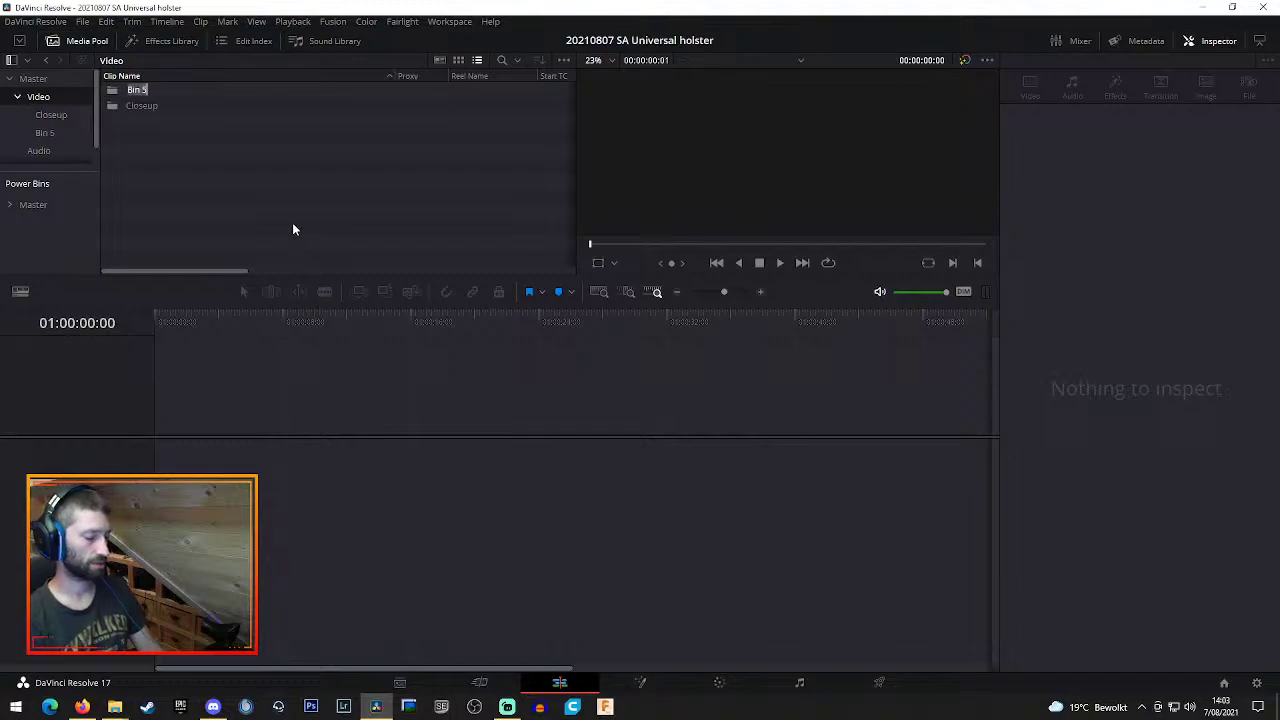
type("pistols")
key("Return")
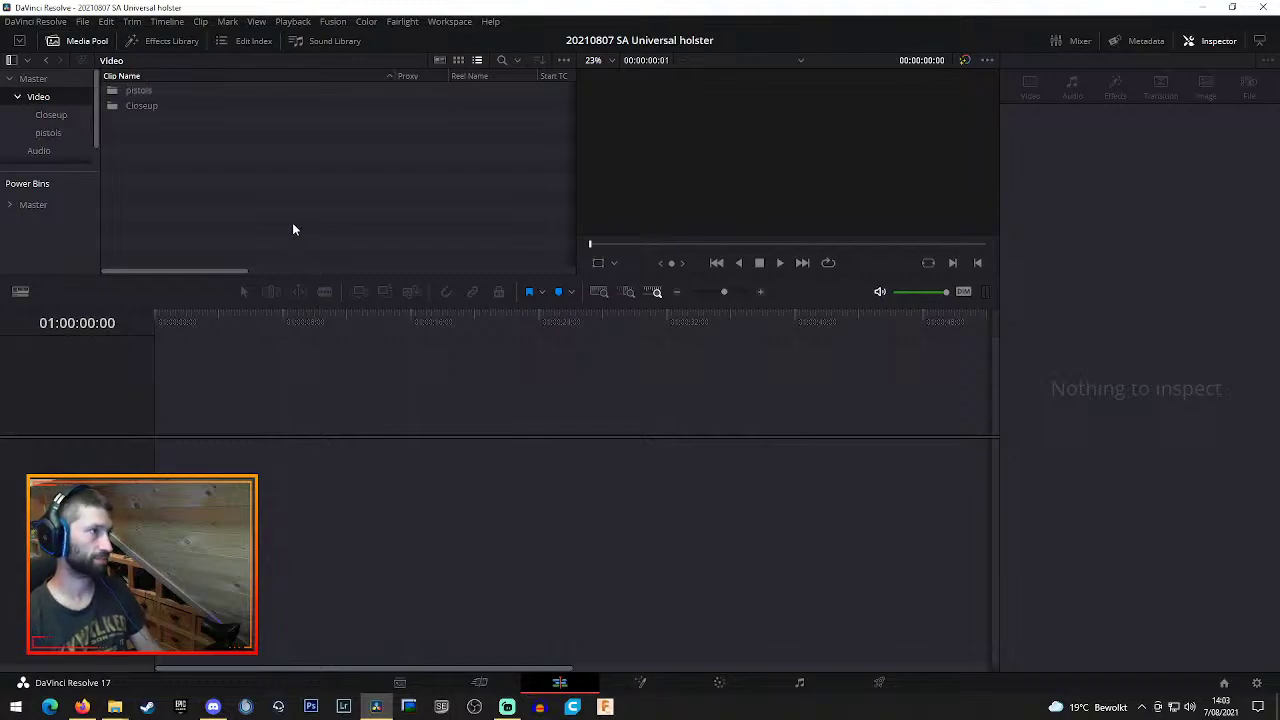
Create a third bin named Talking inside the Video bin and open it
right_click(292, 229)
left_click(377, 298)
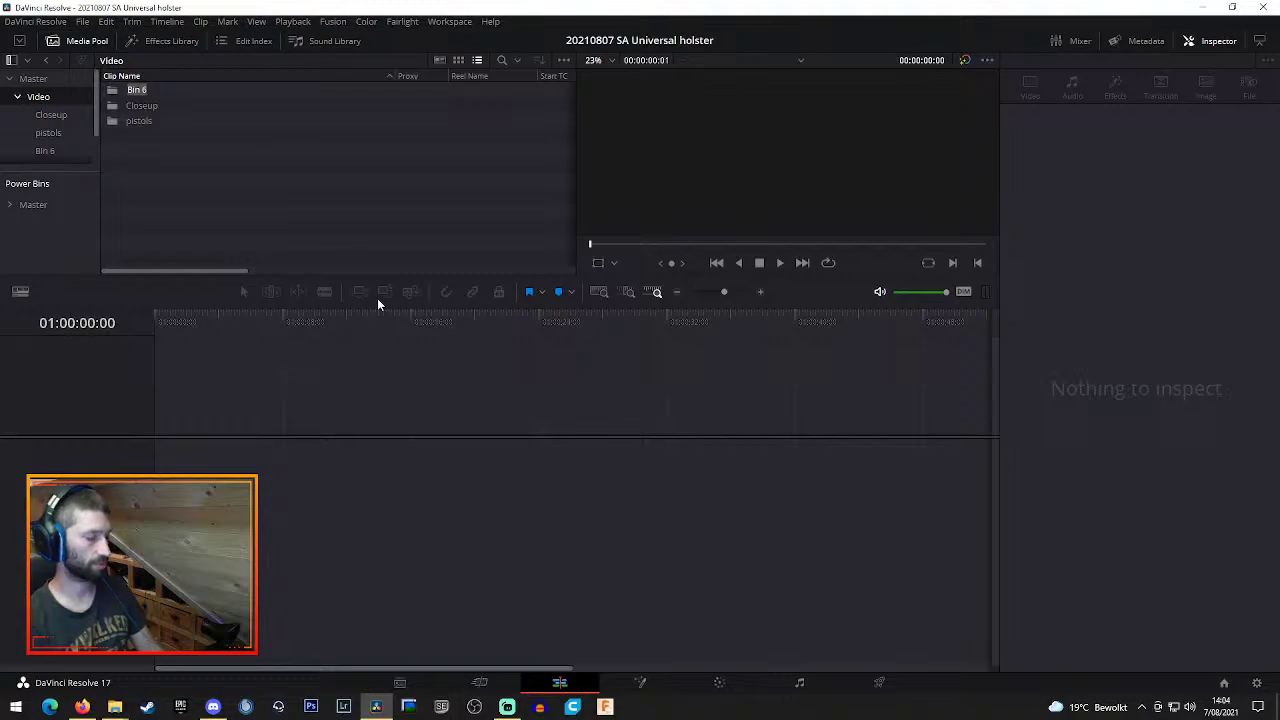
type("Talking")
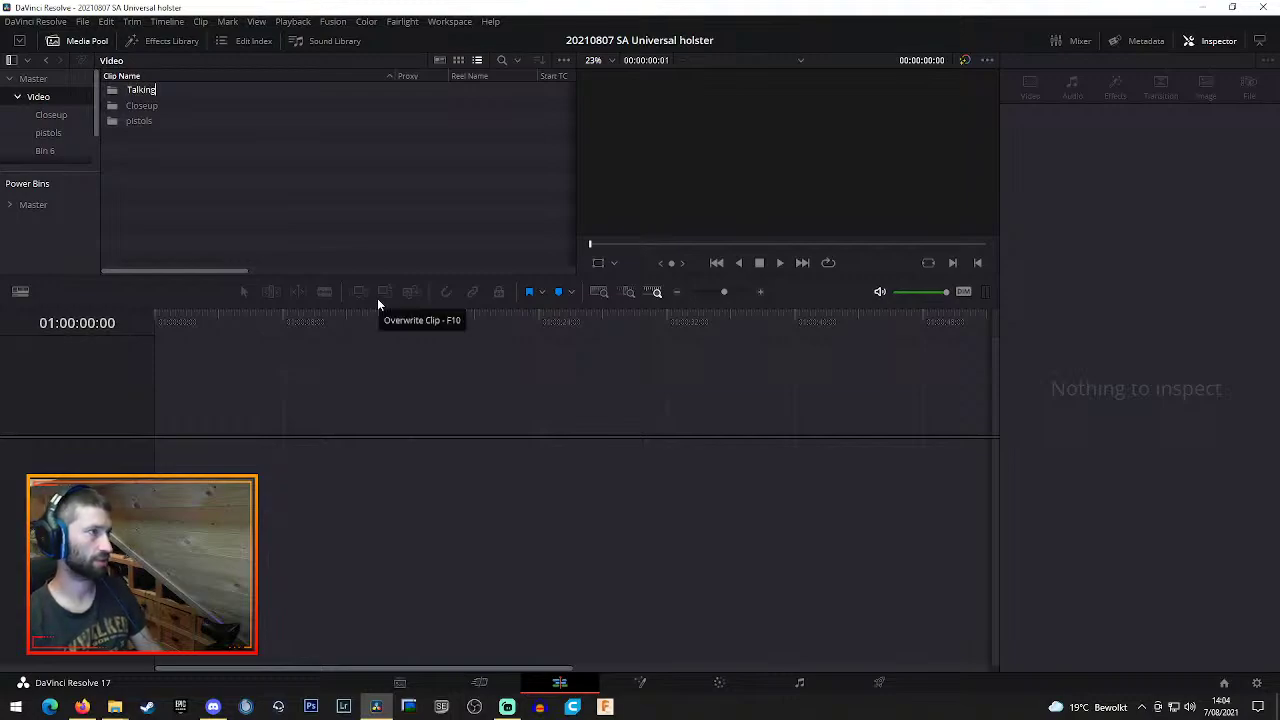
key("Return")
double_click(139, 92)
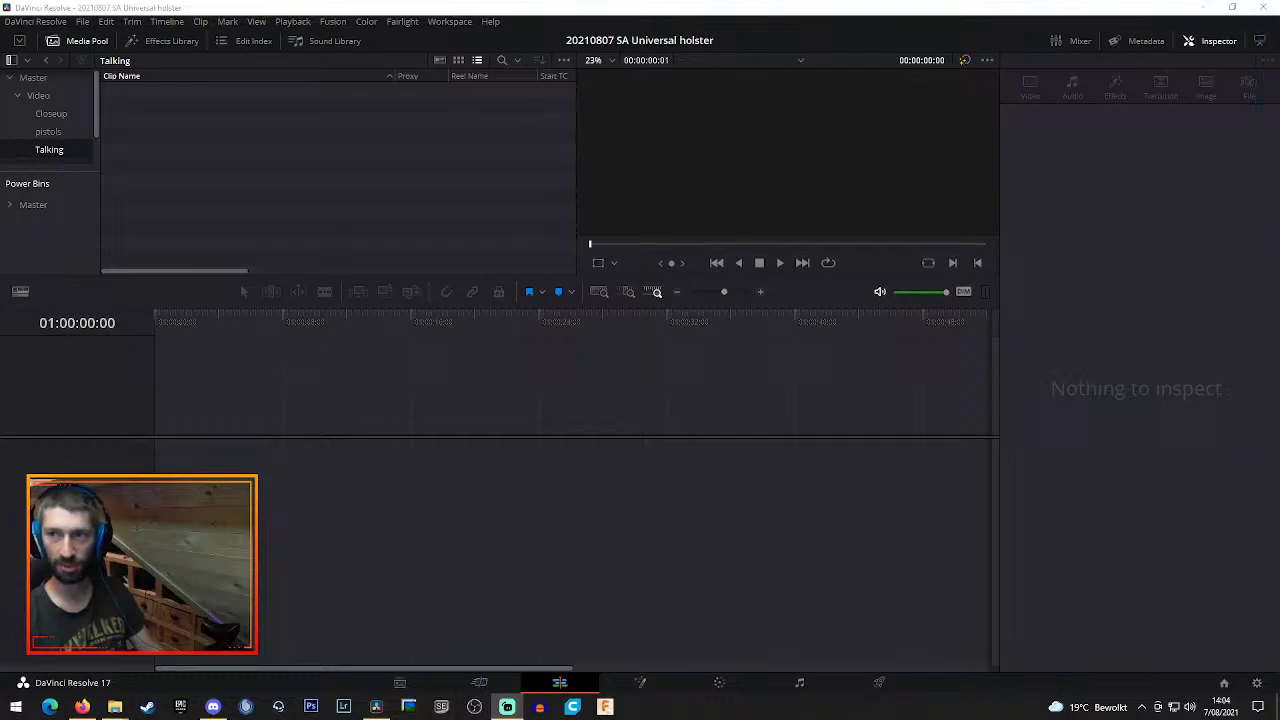
left_click(240, 155)
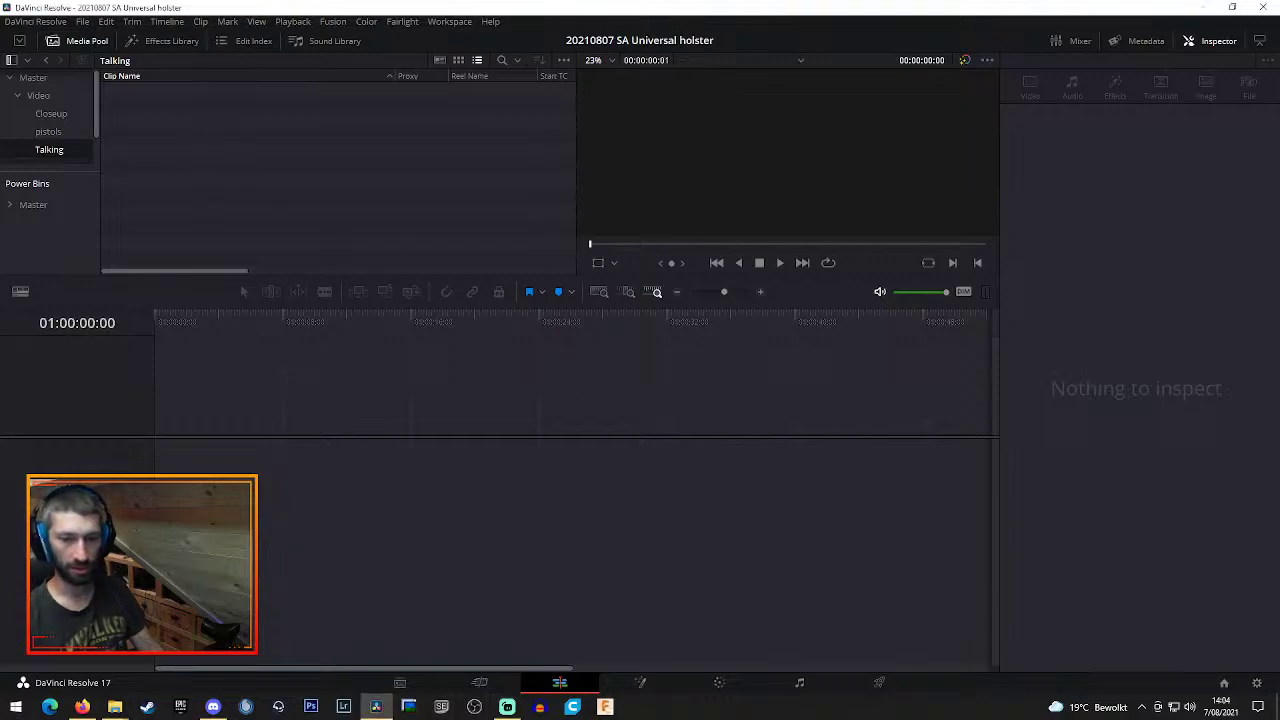
Switch to File Explorer and preview MVI_9243 from the Babbelen folder, skimming through the footage to identify its content
key("alt+Tab")
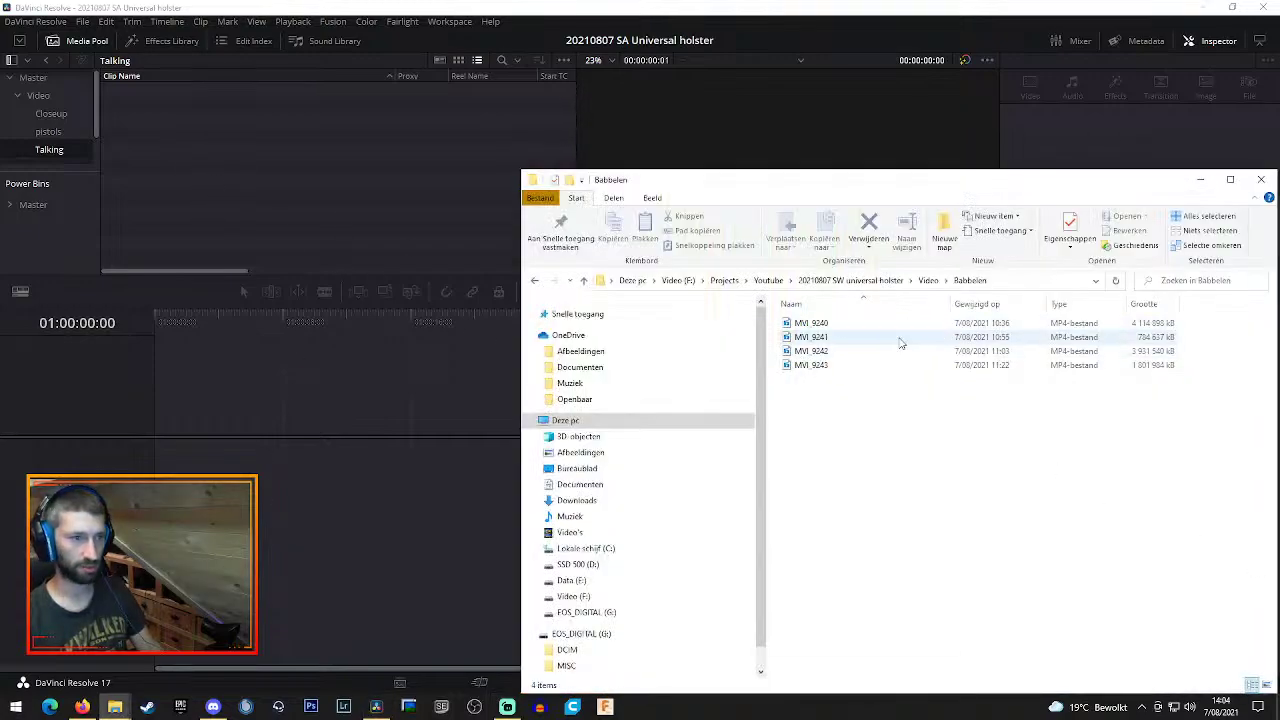
double_click(815, 365)
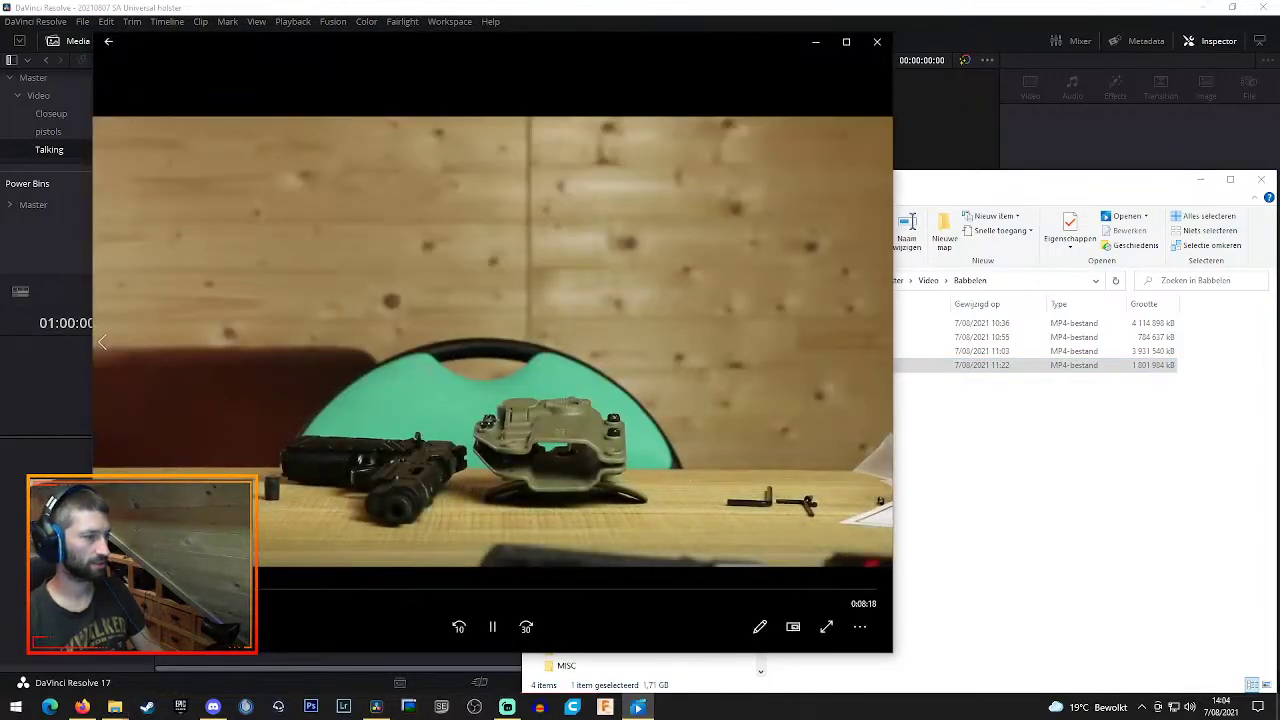
left_click(352, 591)
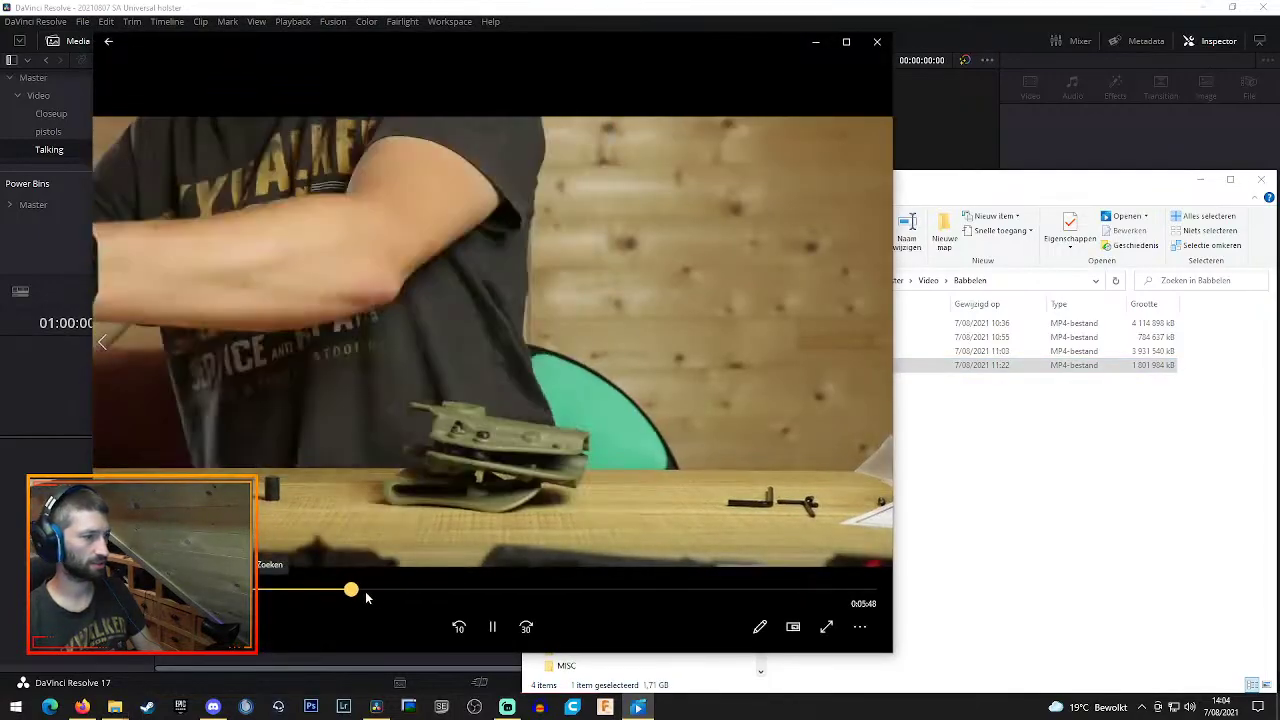
left_click_drag(366, 597, 482, 597)
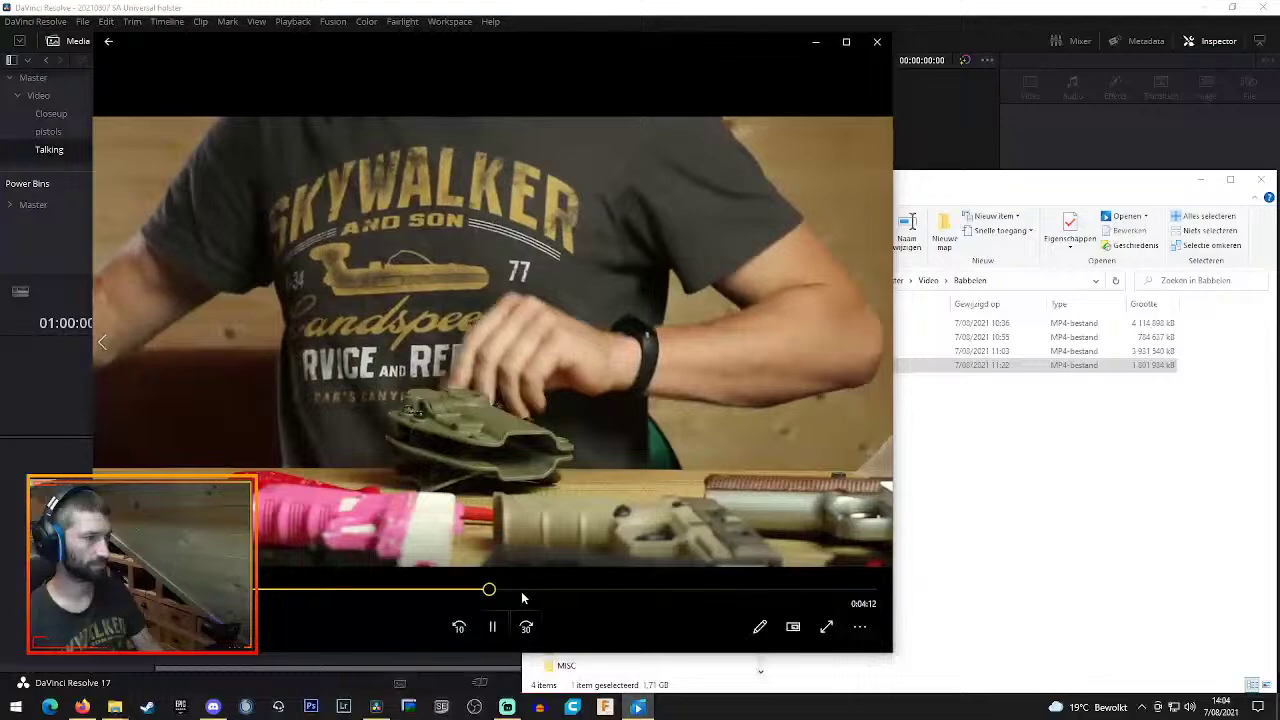
left_click_drag(521, 591, 790, 590)
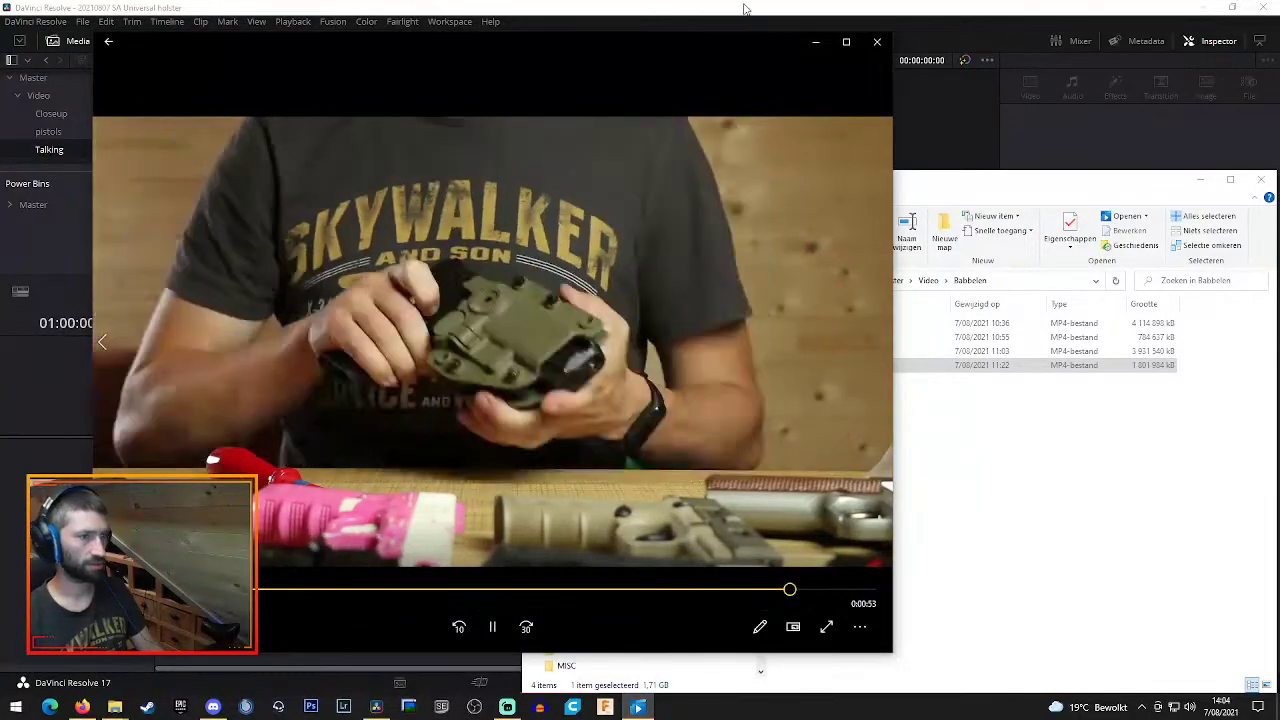
left_click(877, 41)
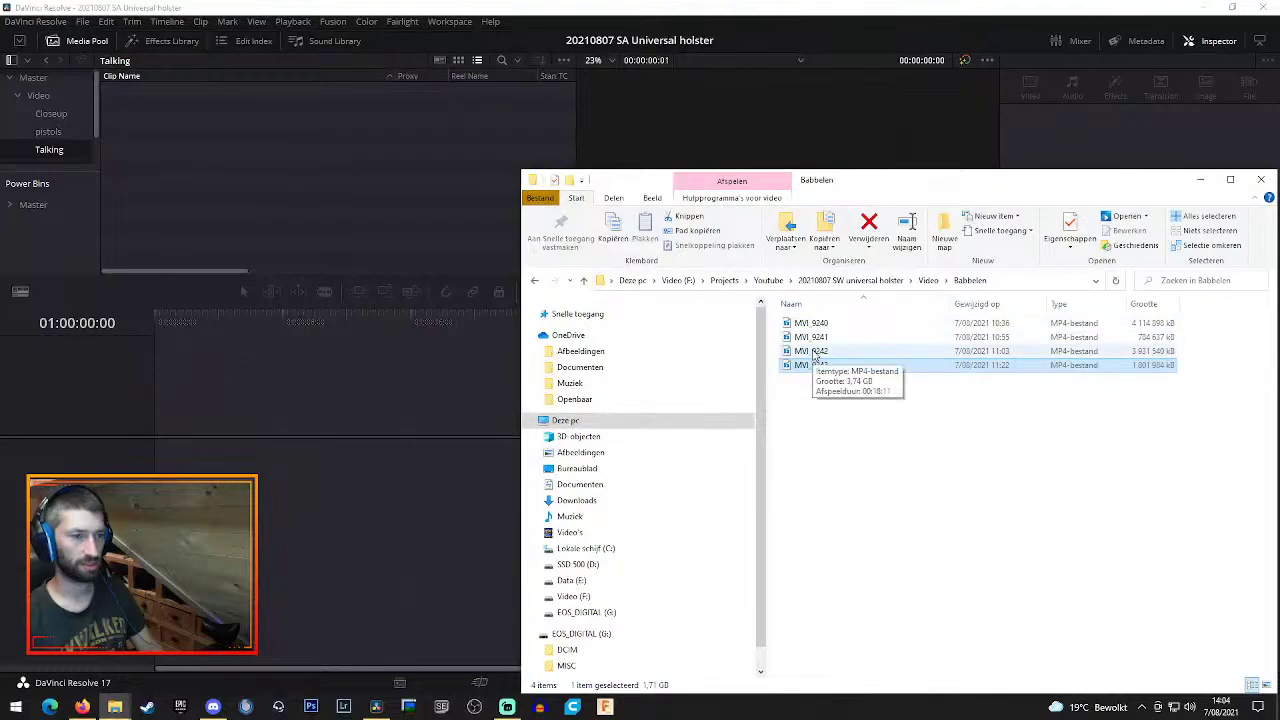
Preview the clip MVI_9242 in the video player to identify its content, then close the player
double_click(814, 351)
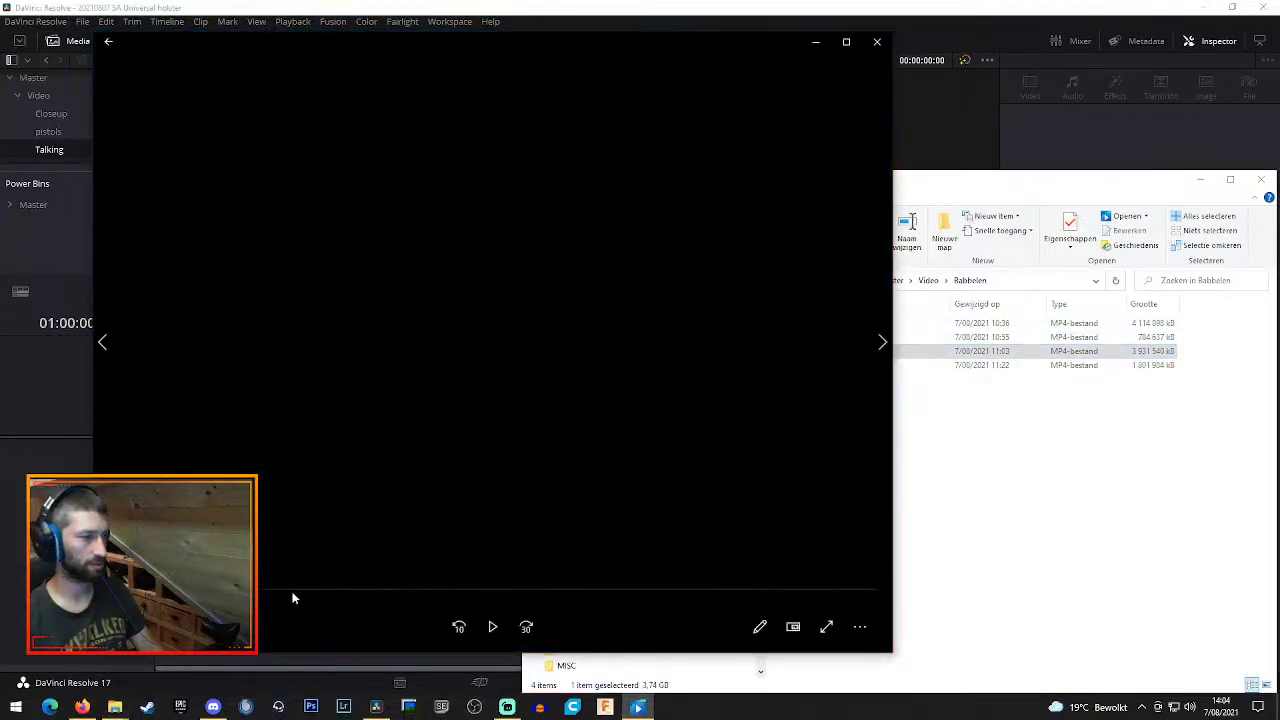
mouse_move(295, 590)
left_mouse_down()
mouse_move(820, 590)
mouse_move(296, 590)
left_mouse_up()
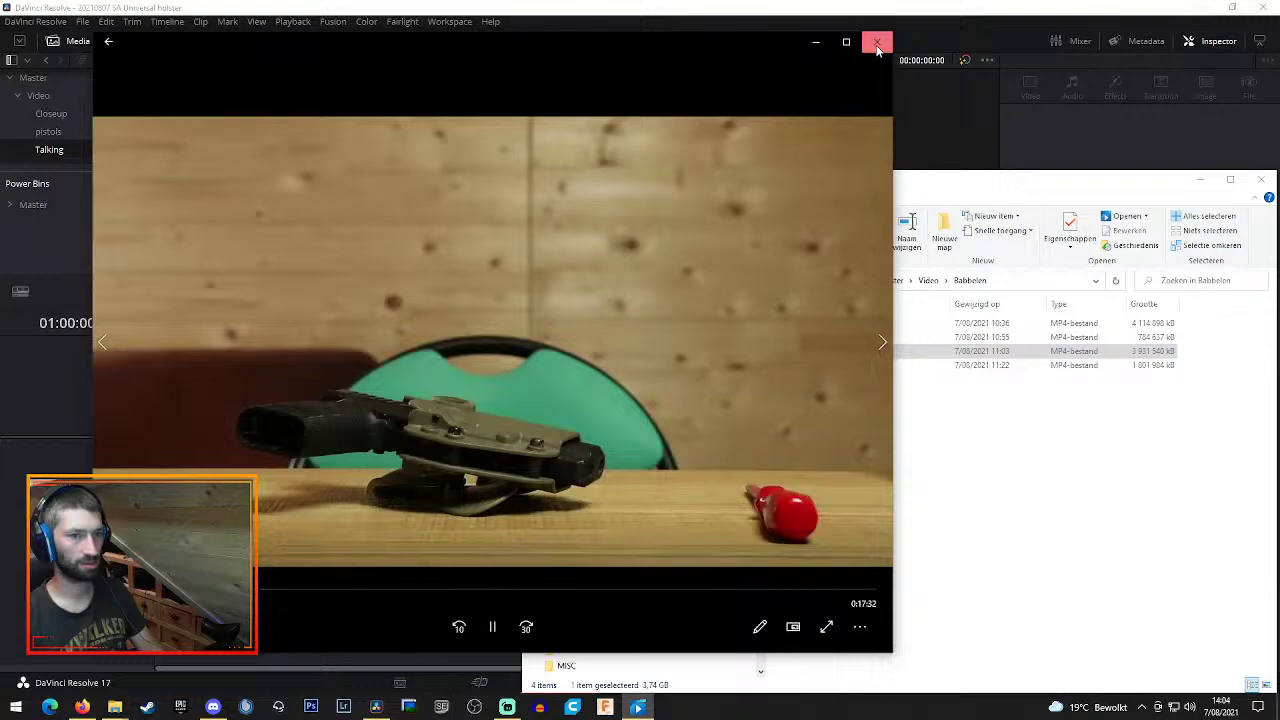
left_click(877, 41)
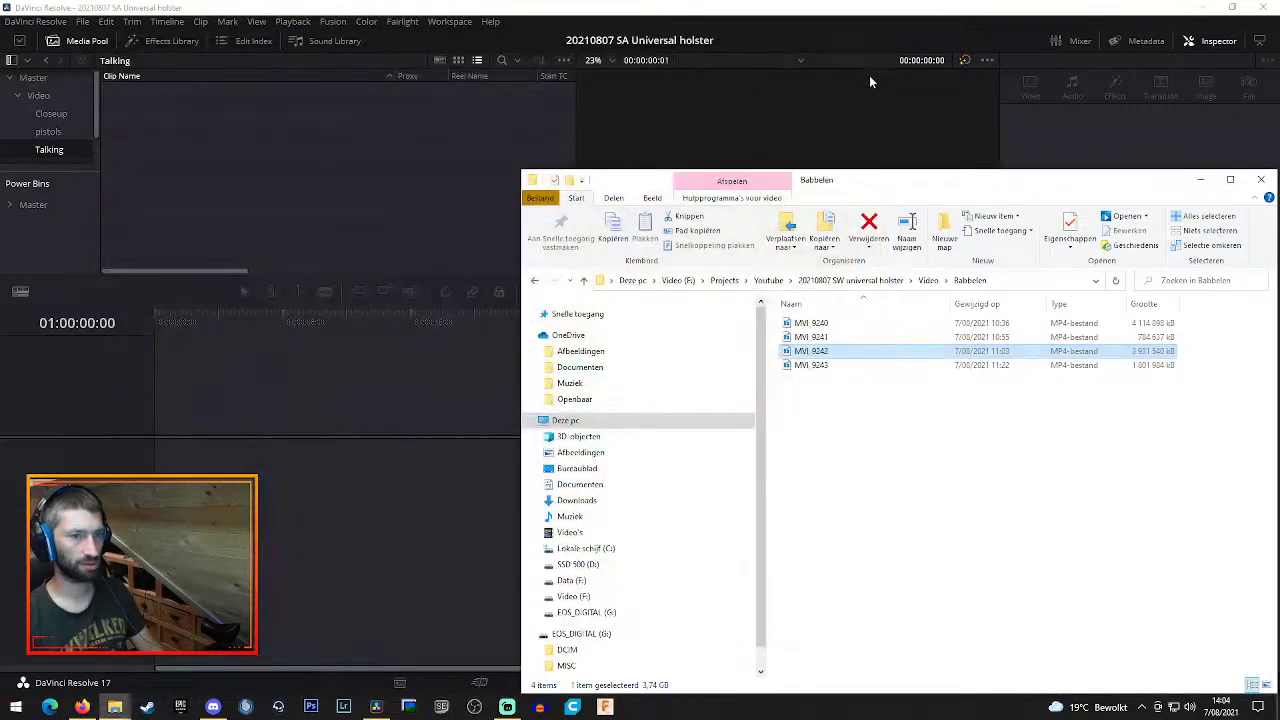
Import MVI_9242 and MVI_9243 from the Babbelen folder into DaVinci Resolve's pistols bin, changing the project frame rate to match the clips
left_click_drag(830, 392, 810, 358)
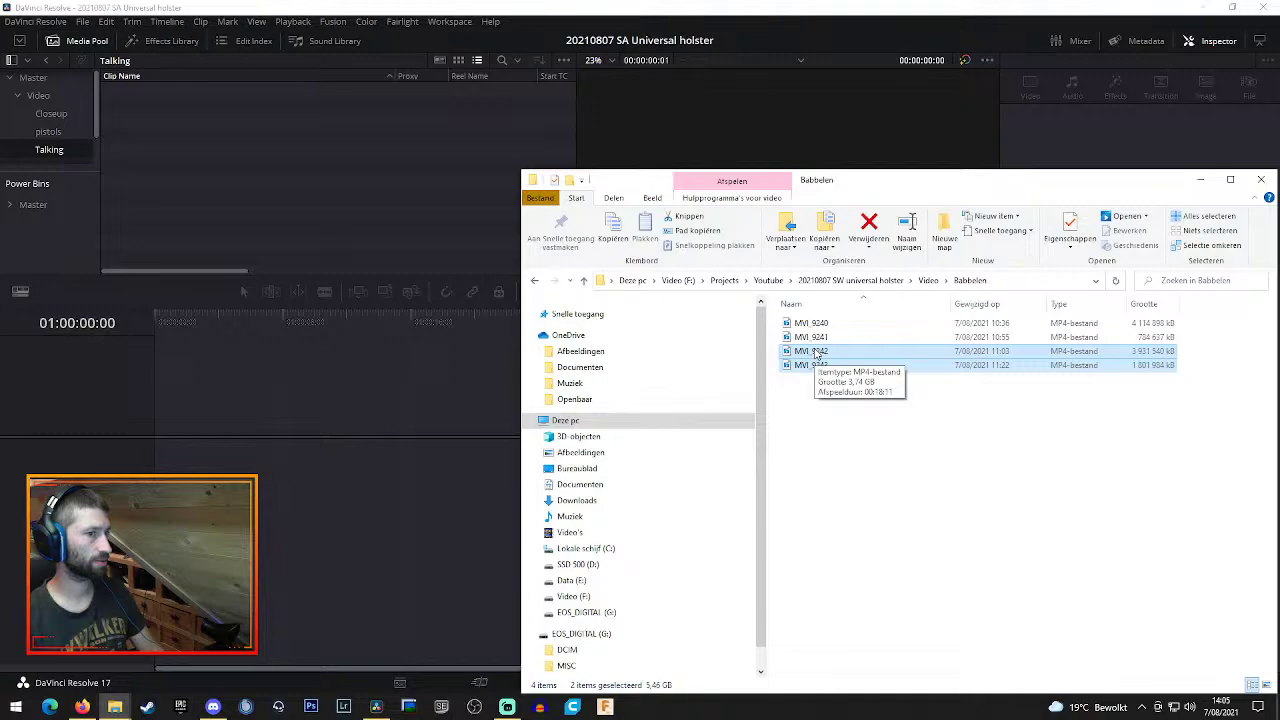
key("alt+Tab")
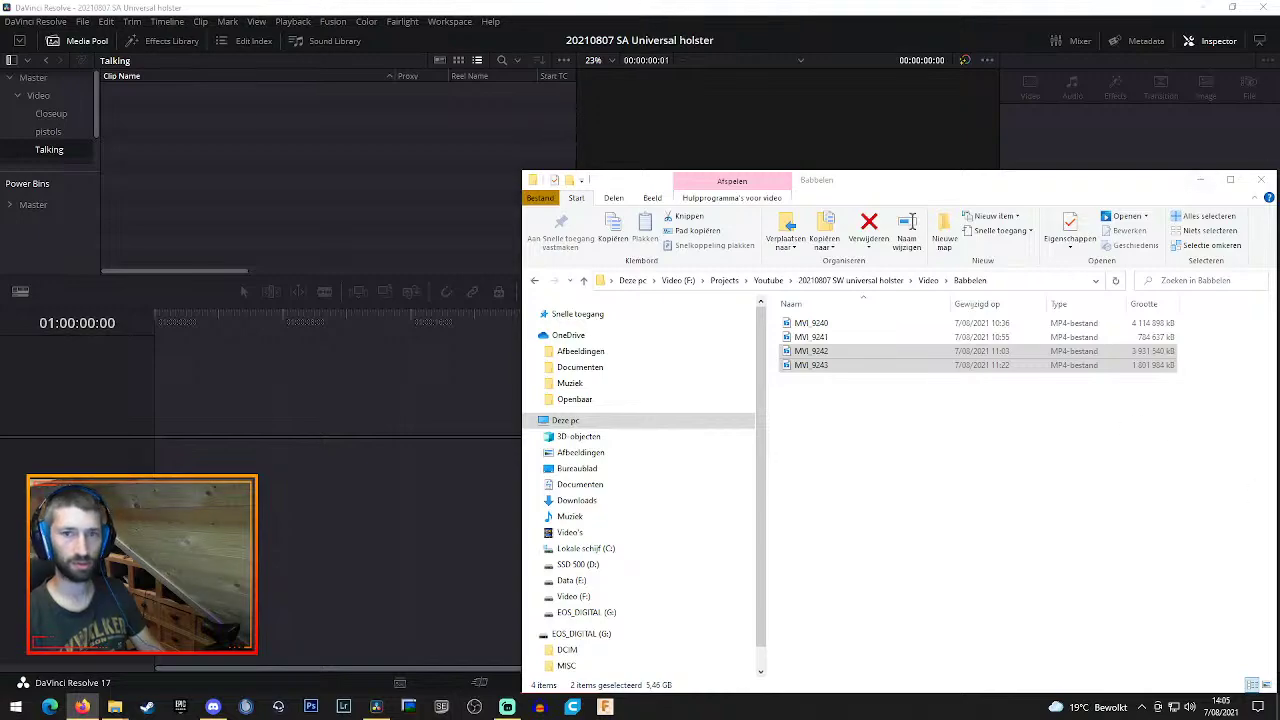
key("alt+Tab")
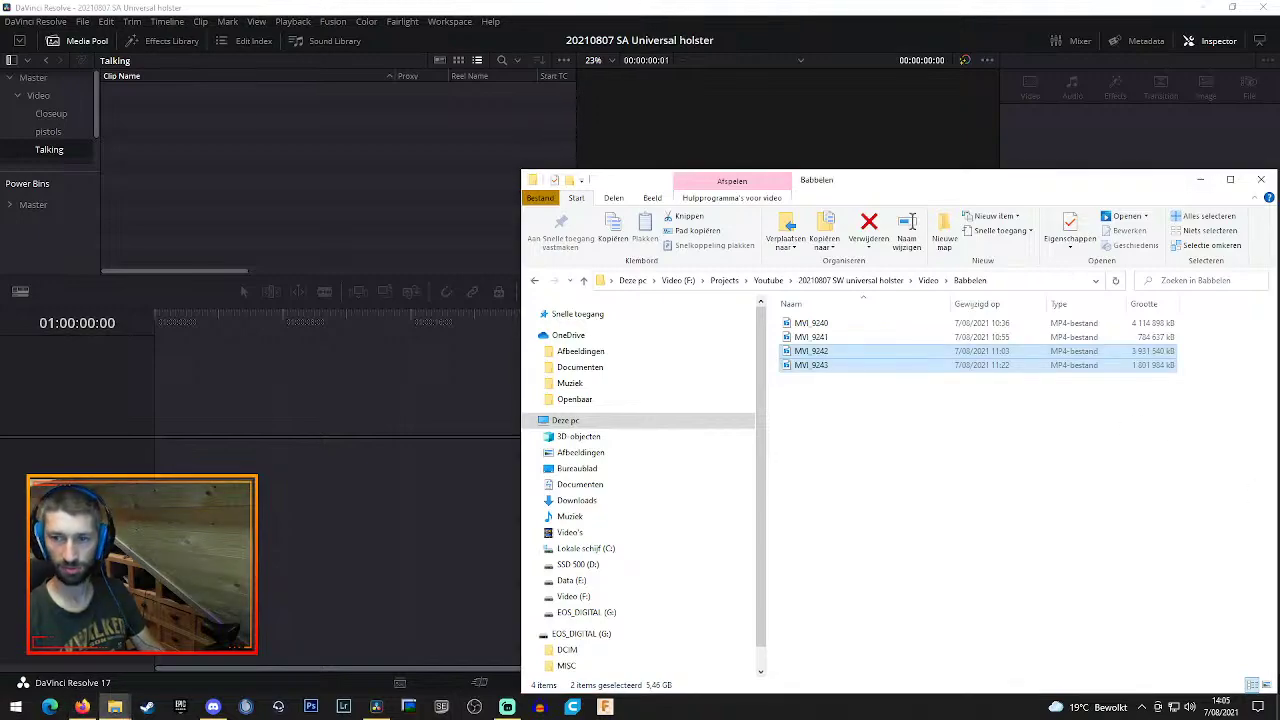
key("alt+Tab")
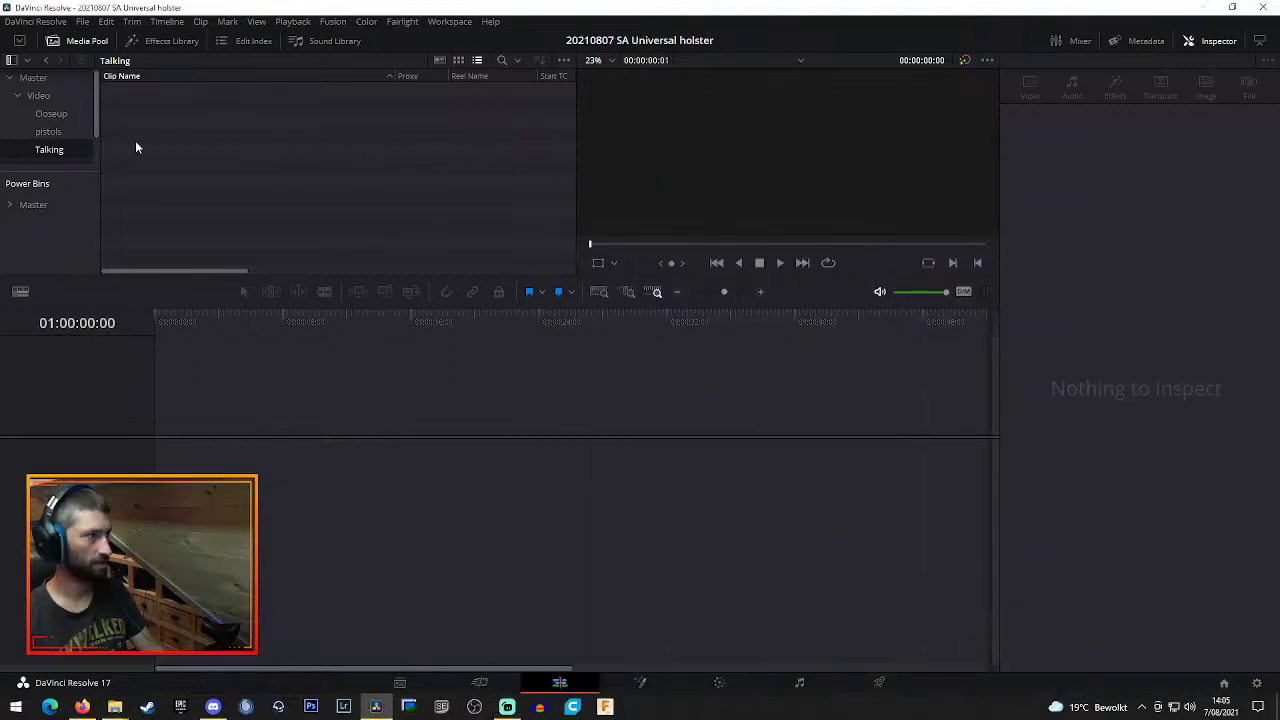
left_click(48, 131)
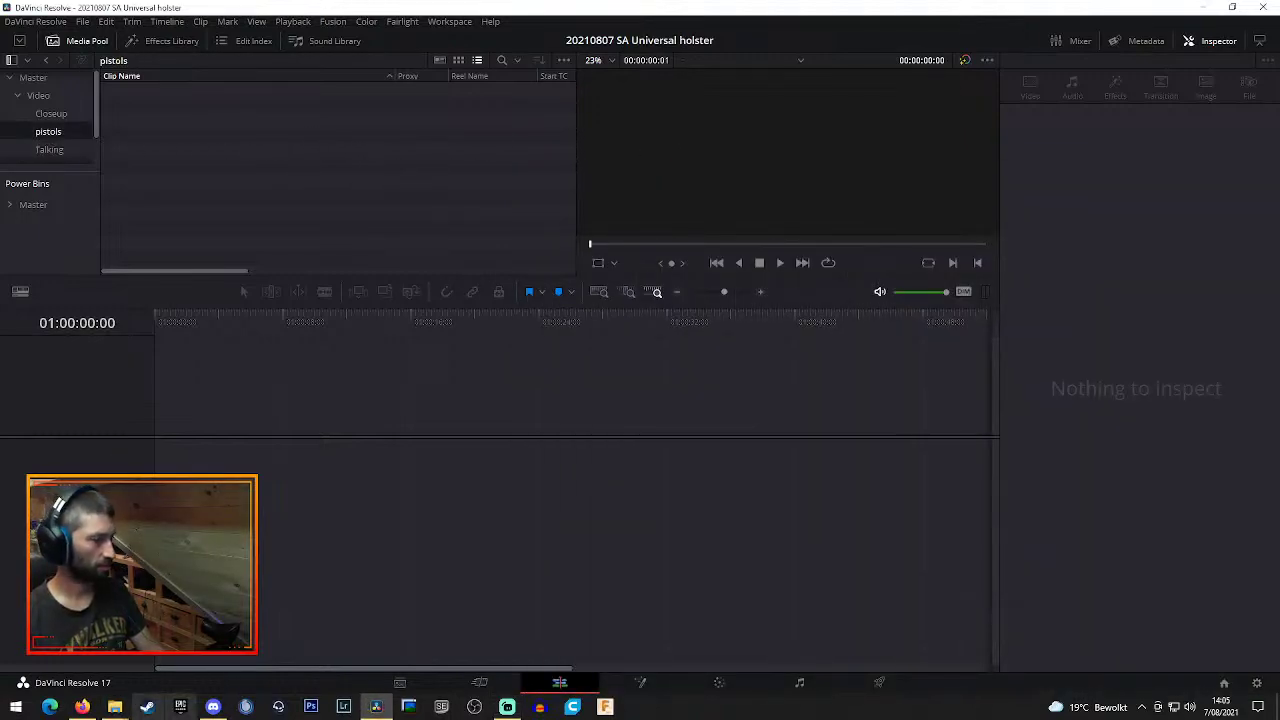
left_click(114, 707)
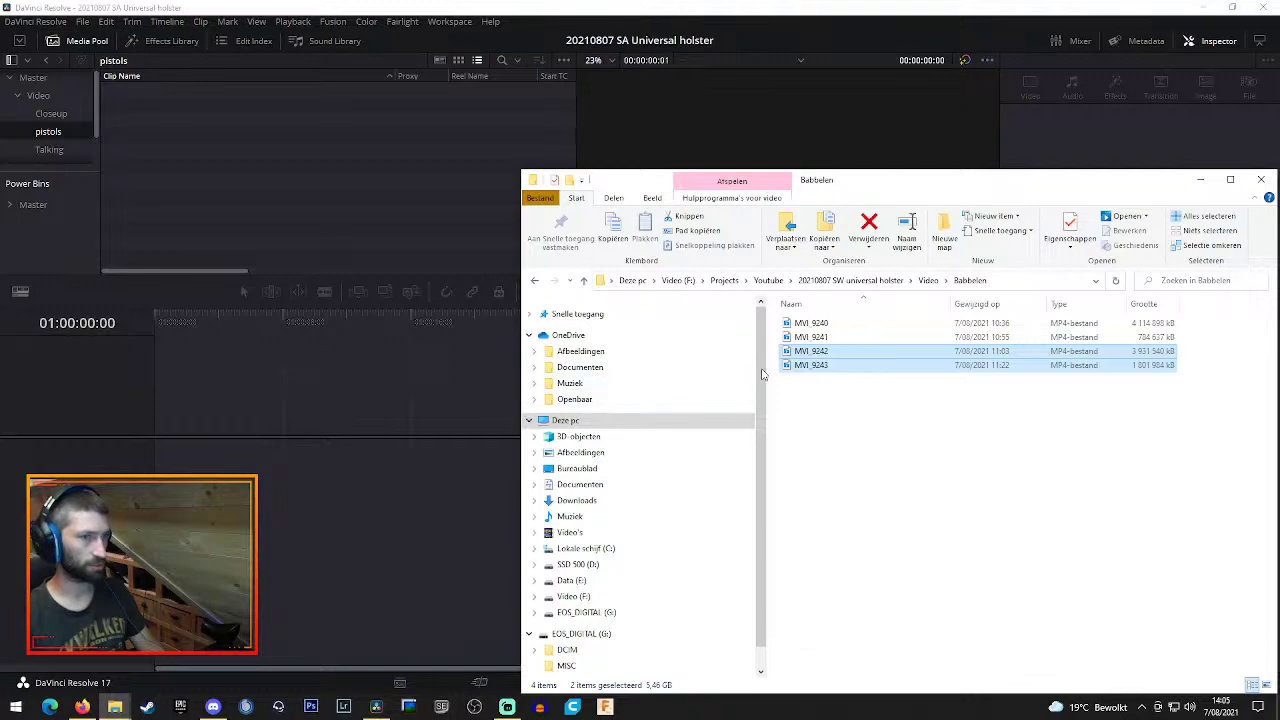
left_click_drag(822, 357, 220, 143)
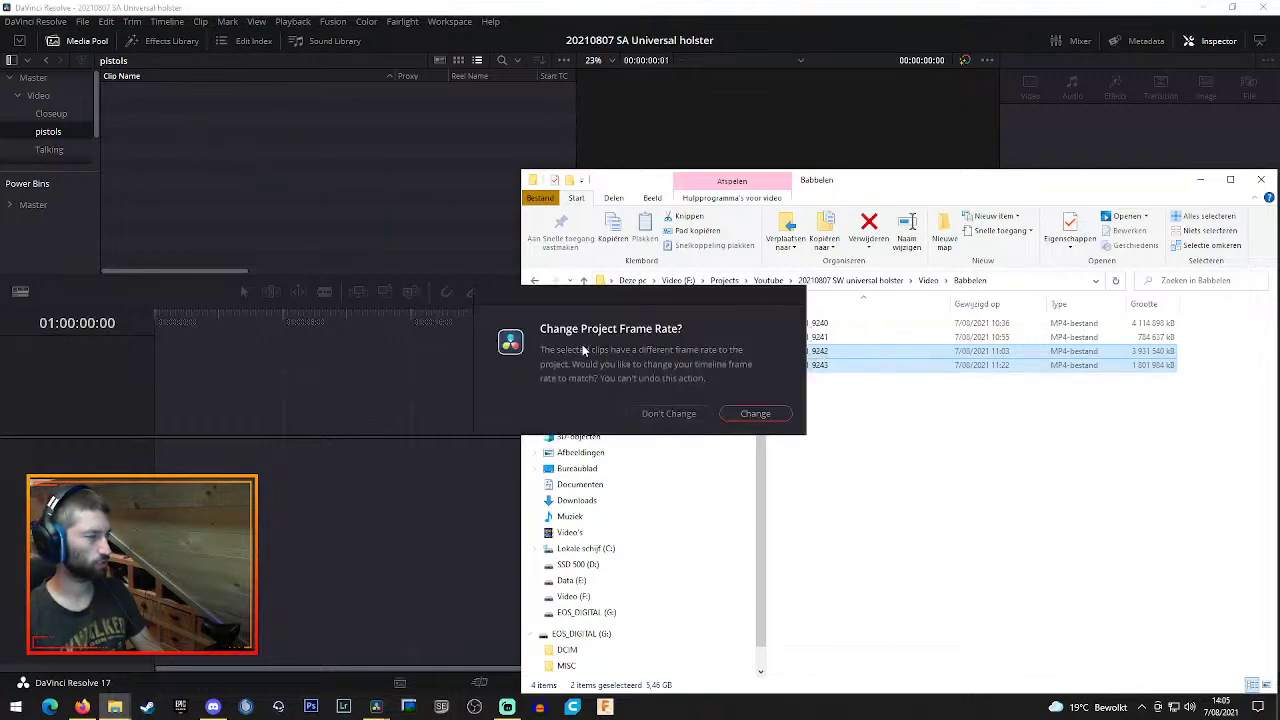
left_click(756, 414)
left_click(247, 194)
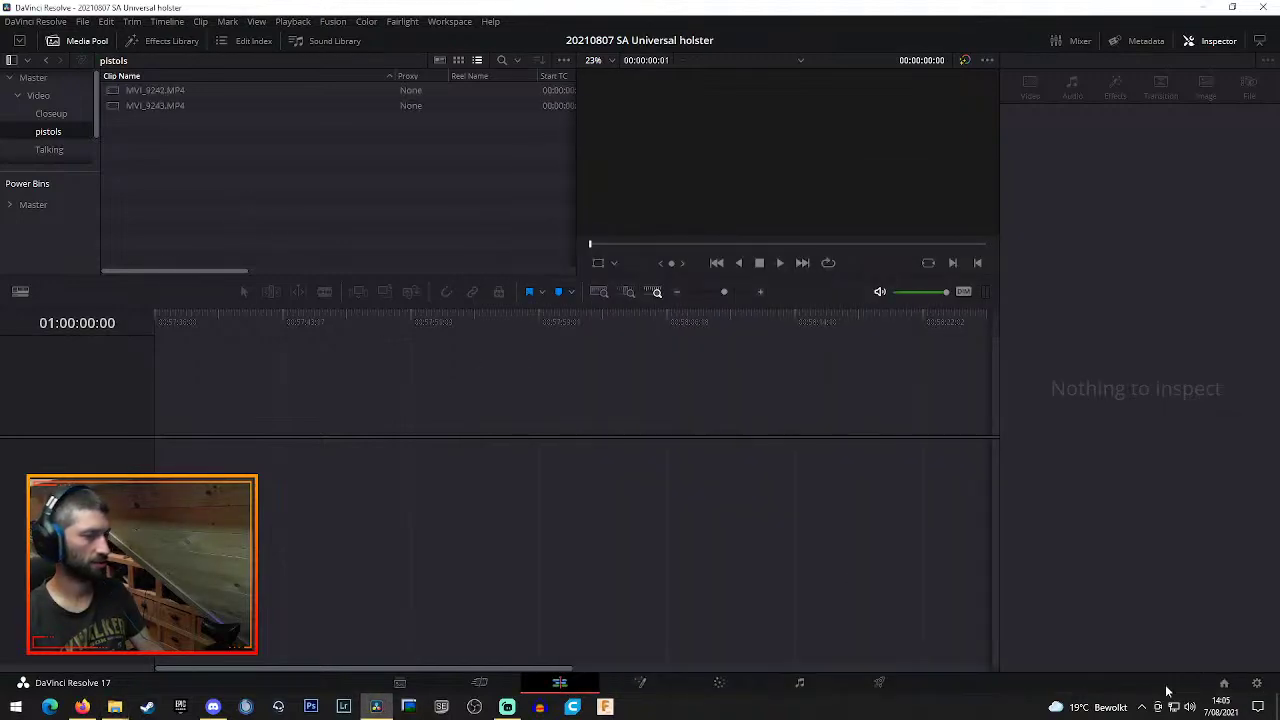
Check the timeline format and frame rate in the project settings without changing anything
left_click(1257, 682)
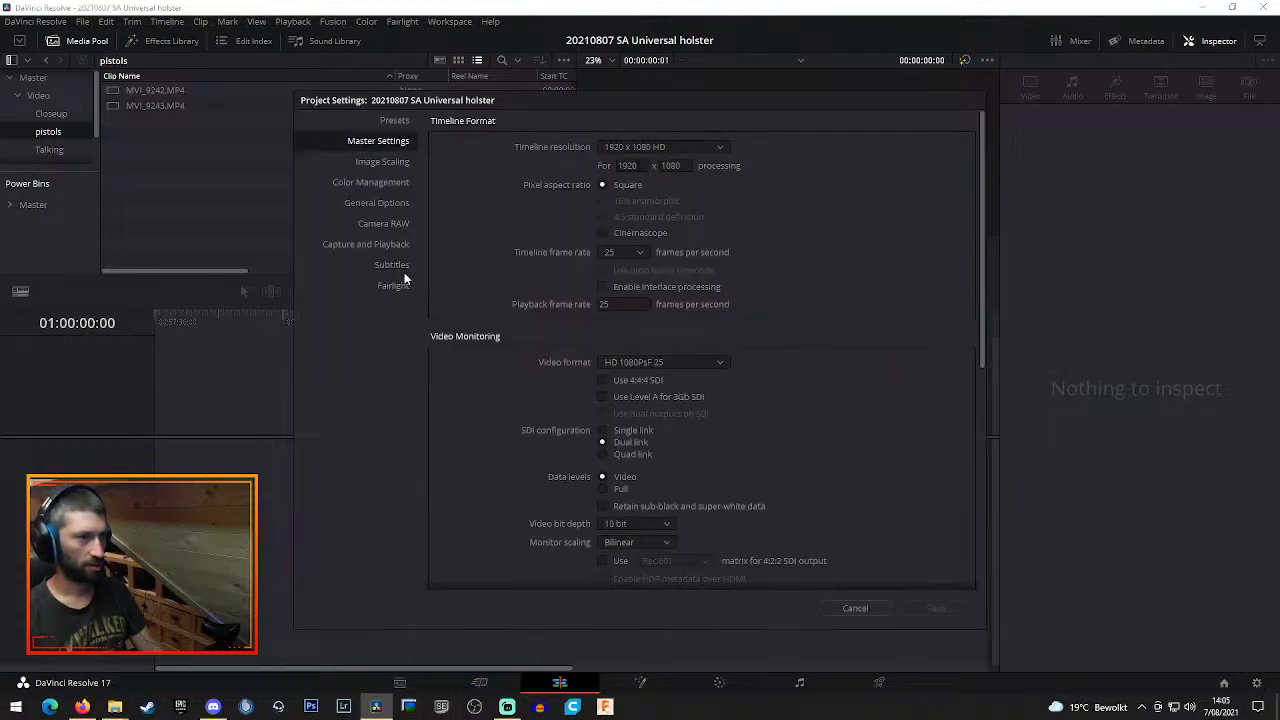
left_click(858, 608)
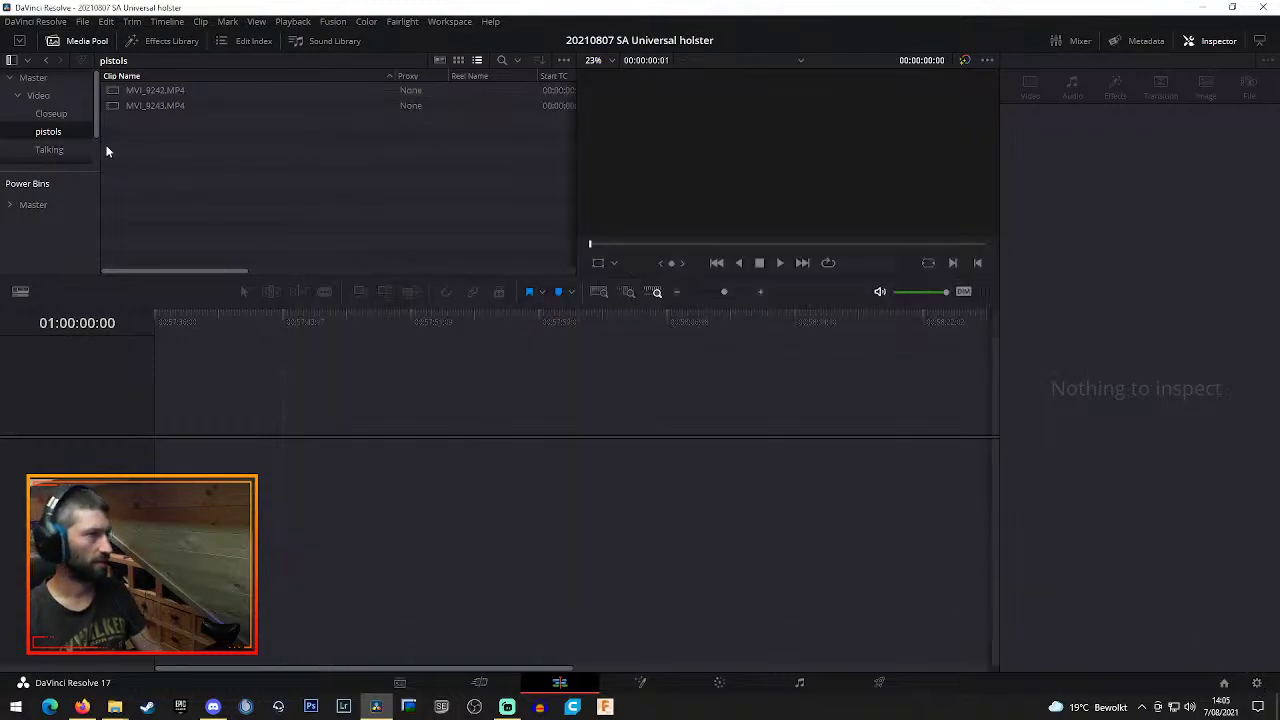
Import all the clips from the Close folder in File Explorer into DaVinci Resolve's Closeup bin
left_click(50, 114)
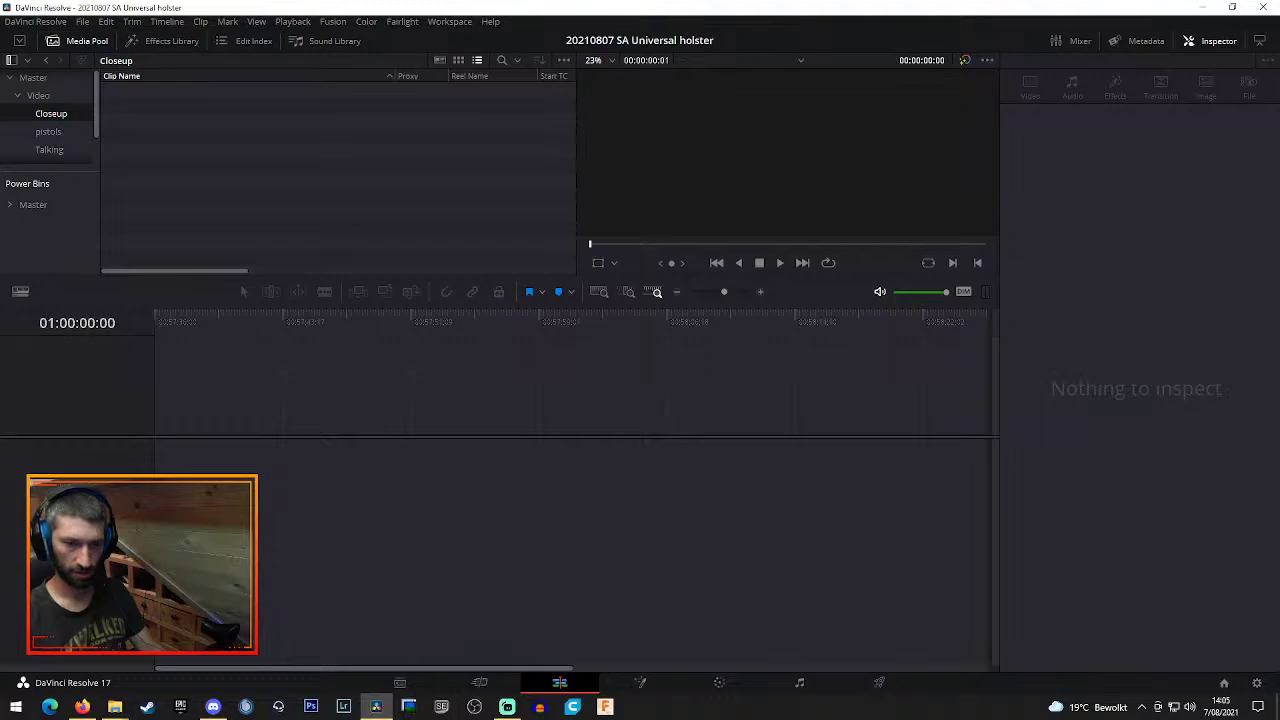
key("alt+Tab")
key("alt+Up")
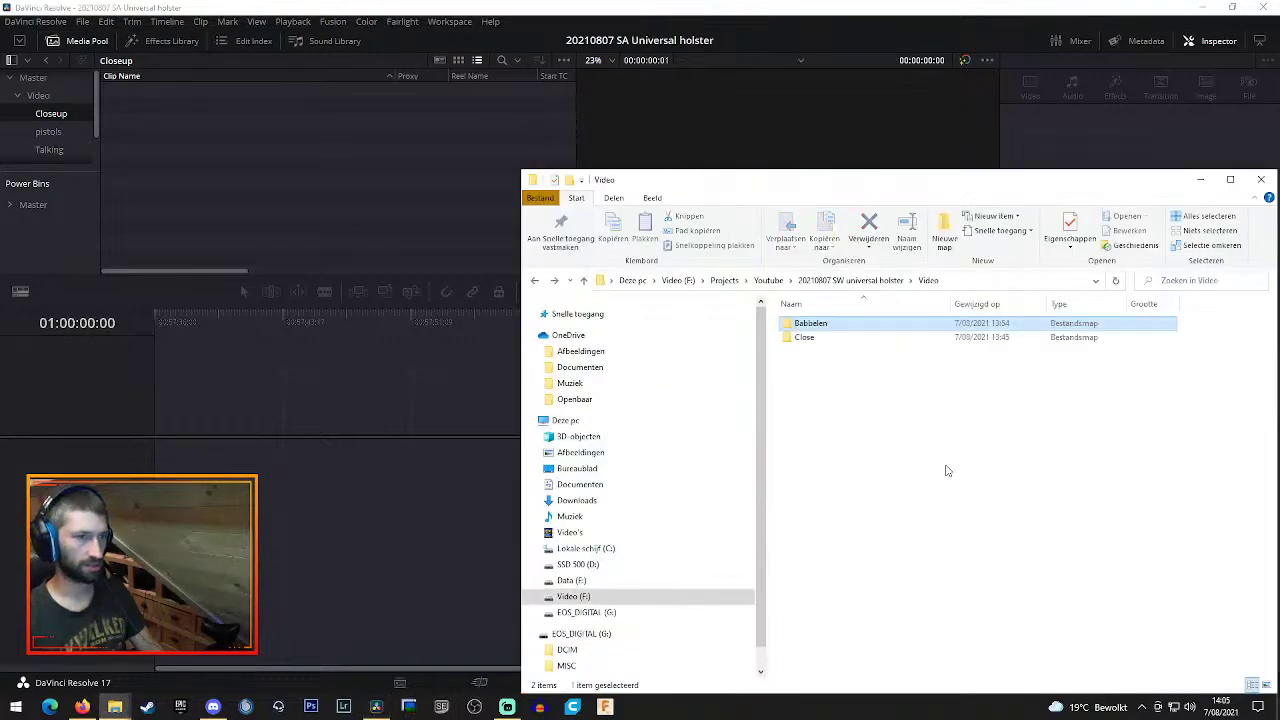
double_click(806, 338)
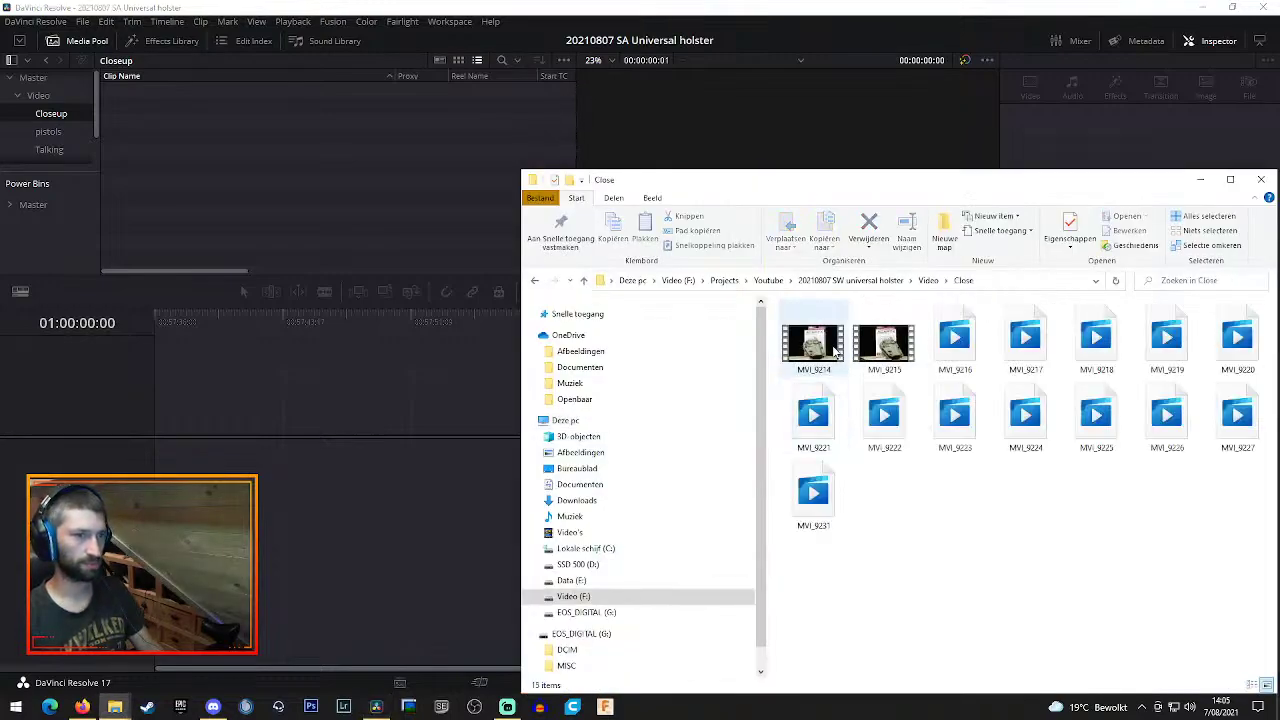
key("ctrl+a")
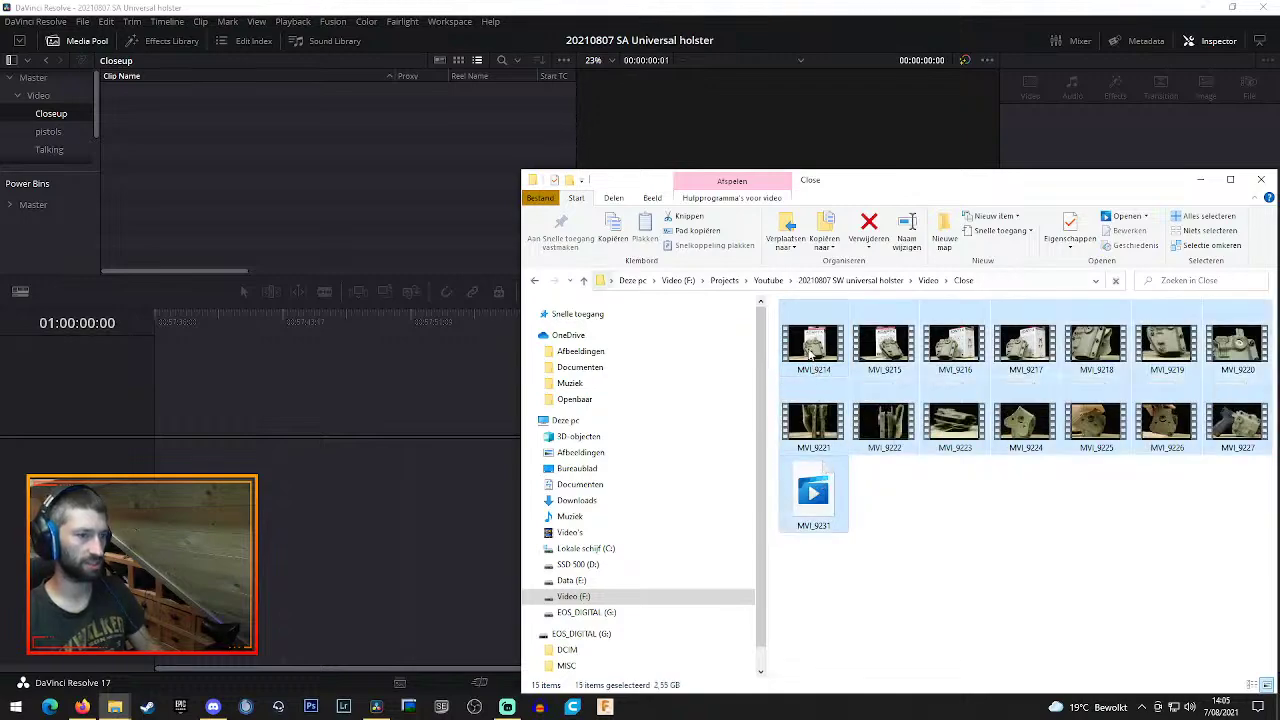
left_click_drag(812, 350, 230, 180)
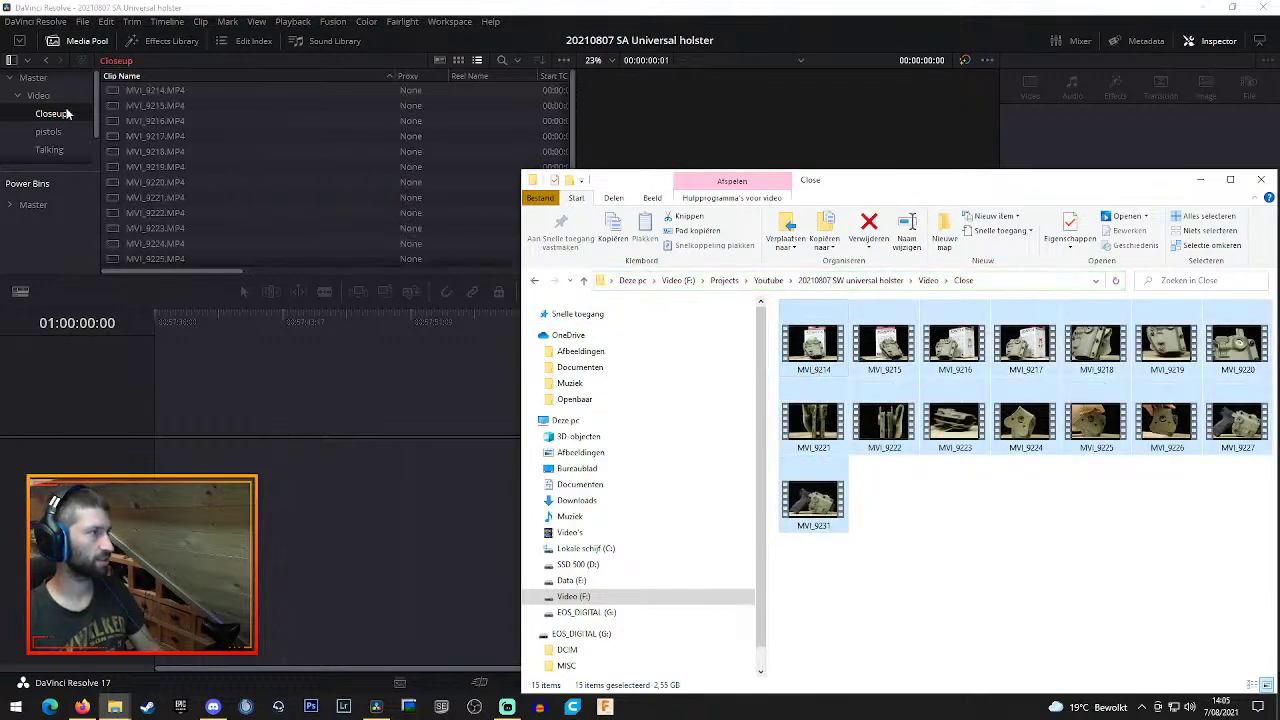
Import MVI_9240 through MVI_9243 from the project's Video > Babbelen folder into DaVinci Resolve's Talking bin
left_click(49, 150)
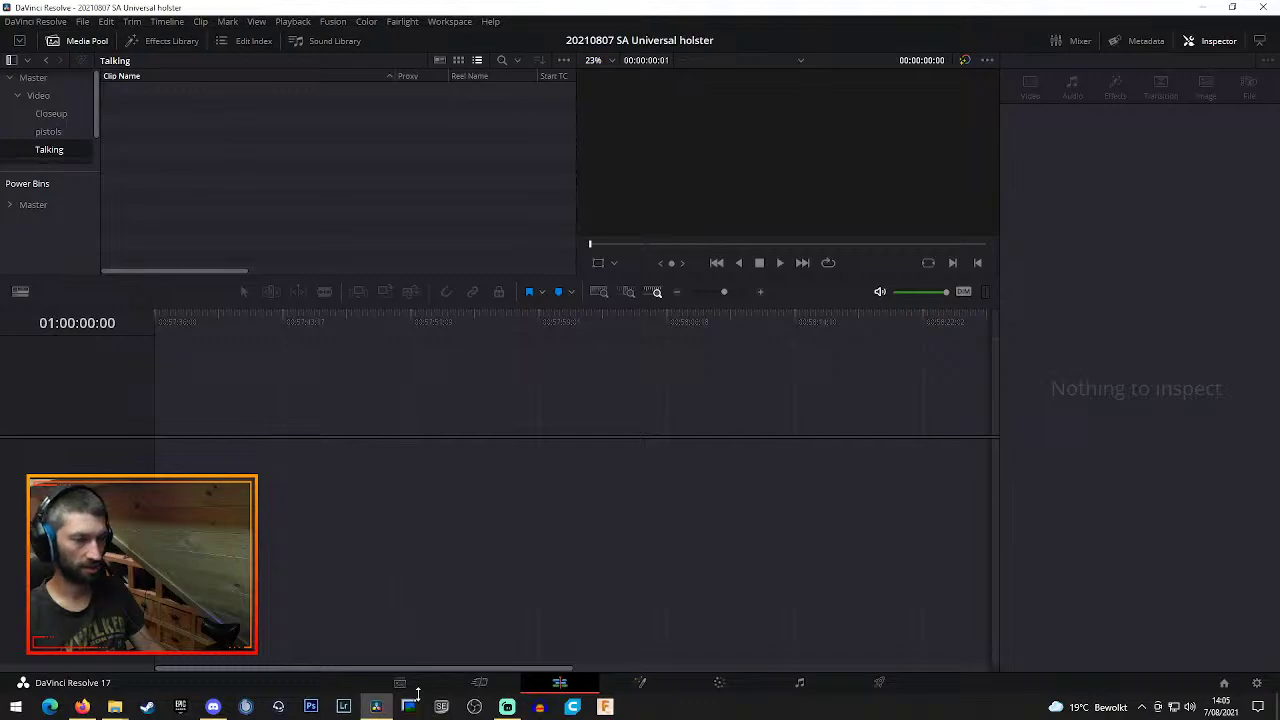
mouse_move(115, 707)
left_click(175, 672)
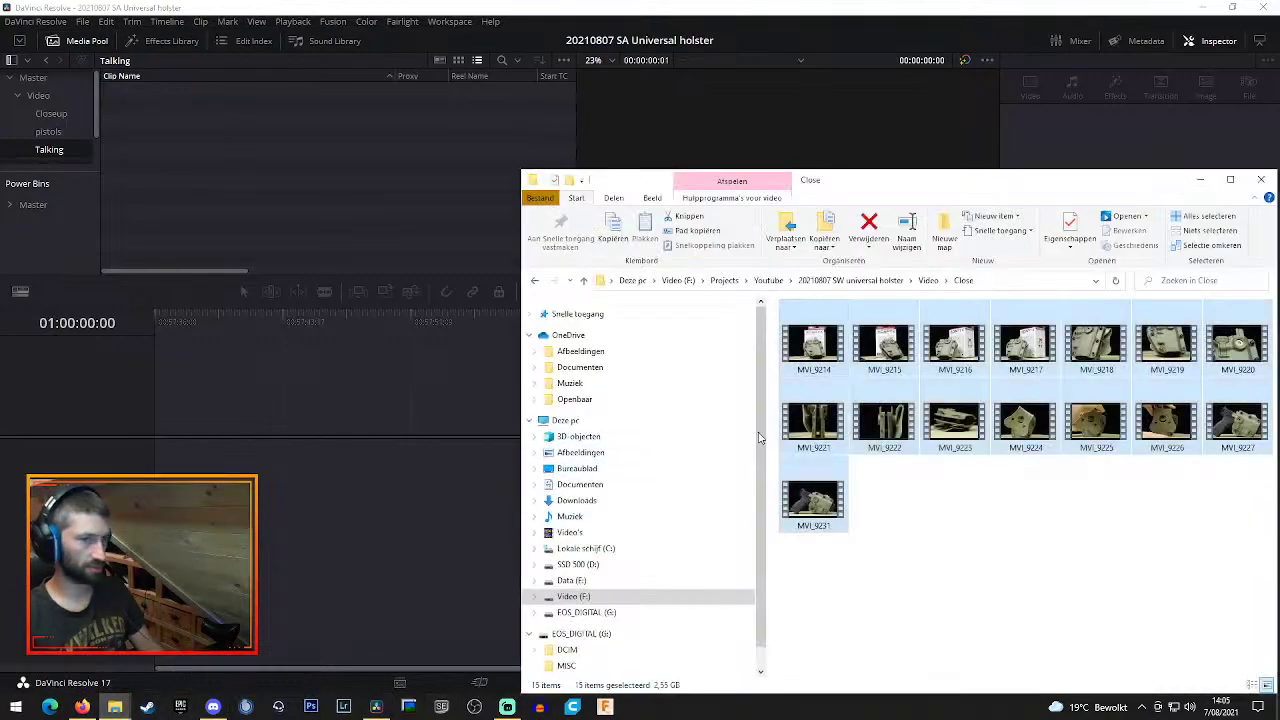
key("alt+Up")
key("alt+Up")
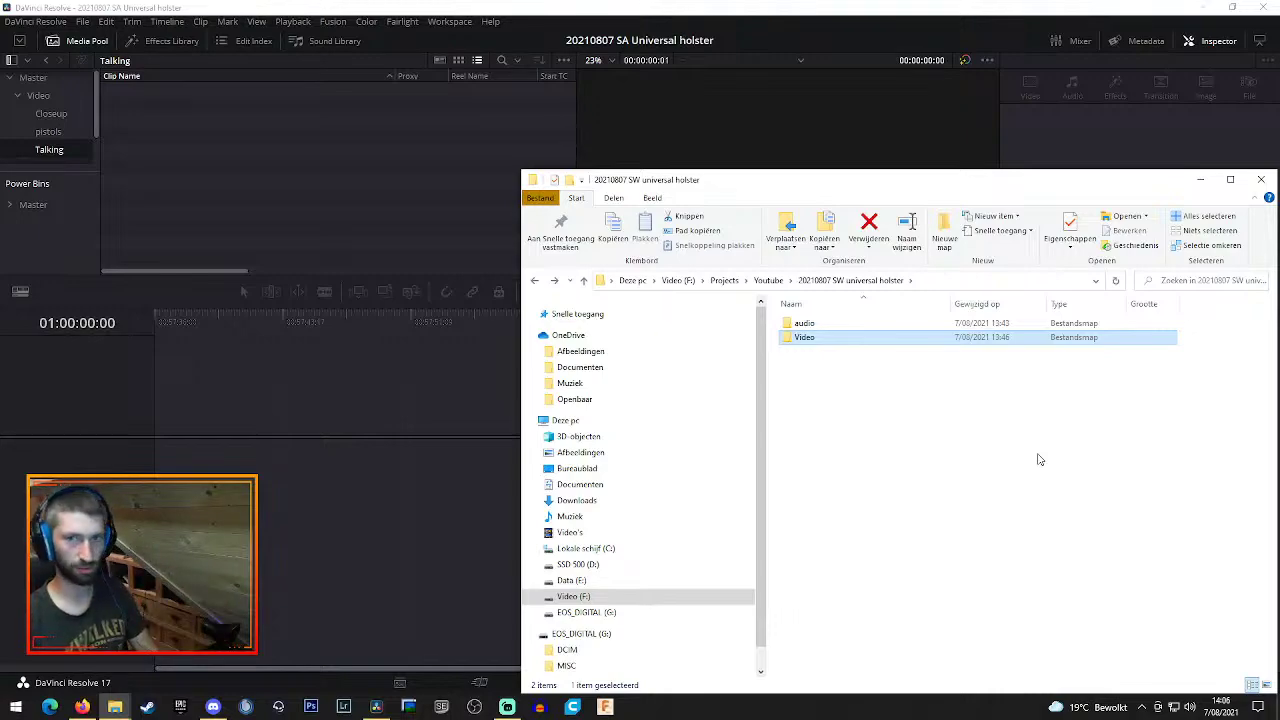
left_click(807, 327)
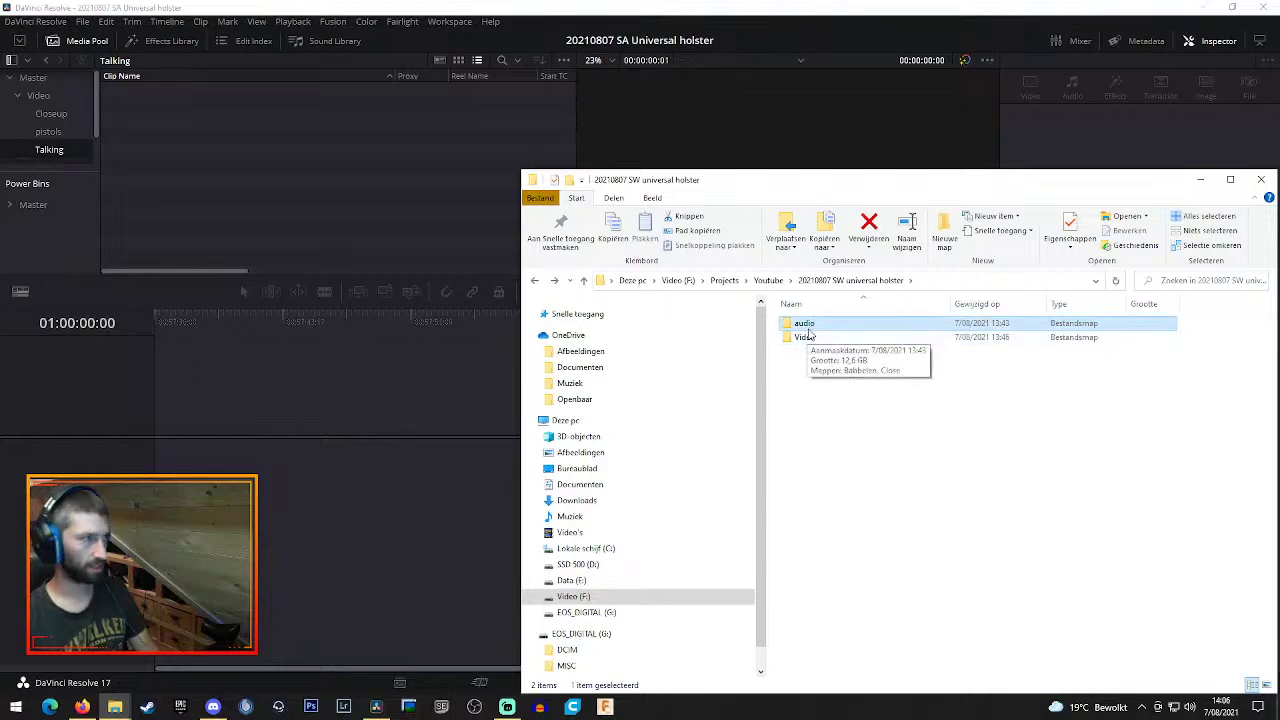
double_click(807, 337)
double_click(815, 324)
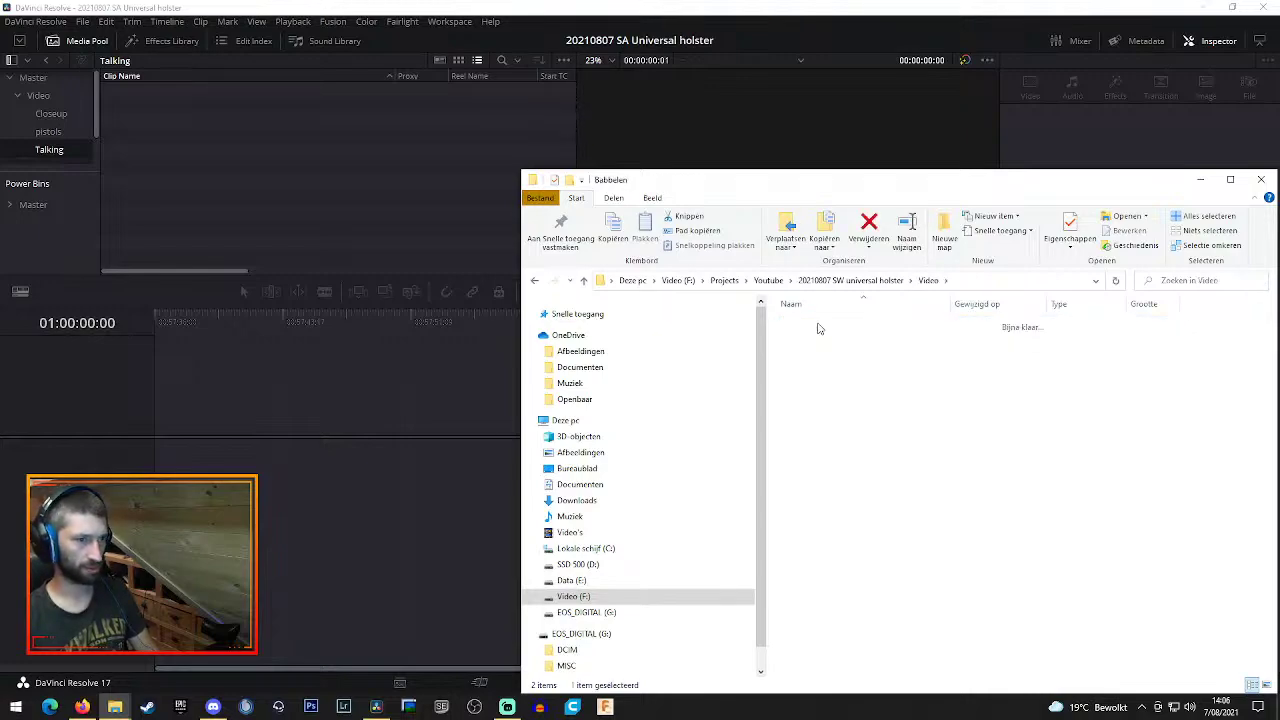
left_click(813, 345)
left_click(1040, 346, "shift")
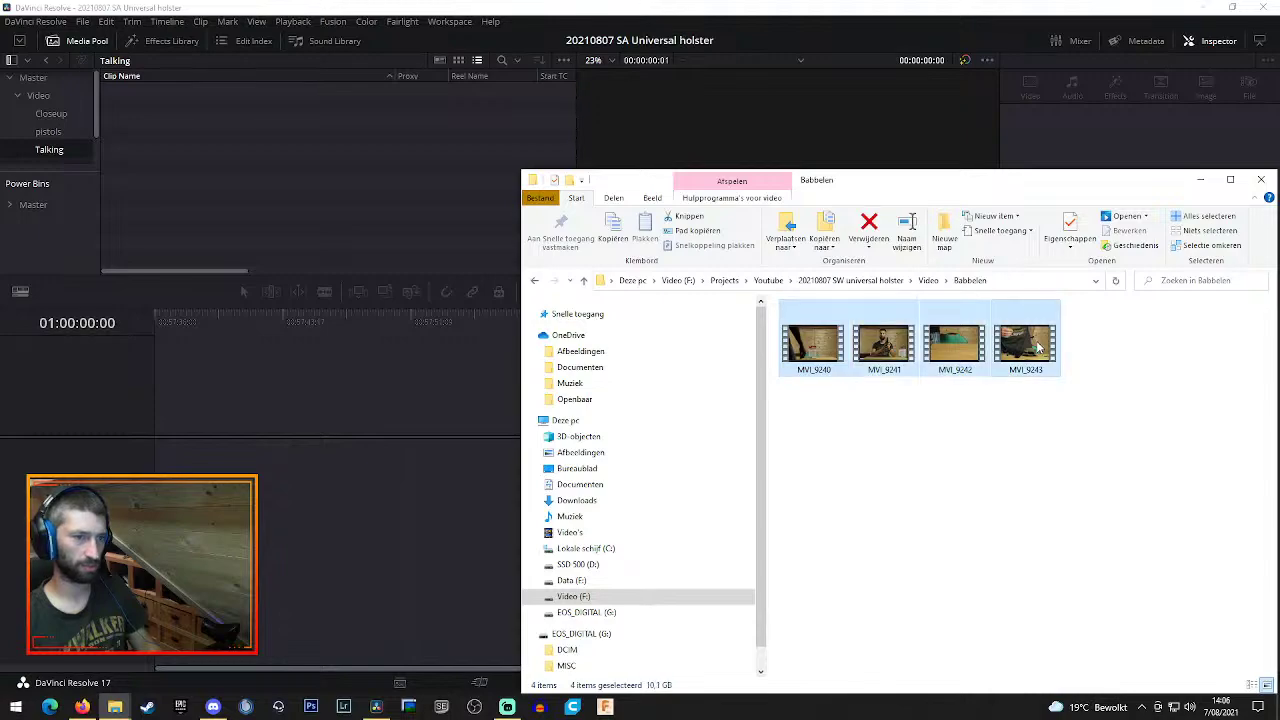
left_click_drag(813, 347, 238, 191)
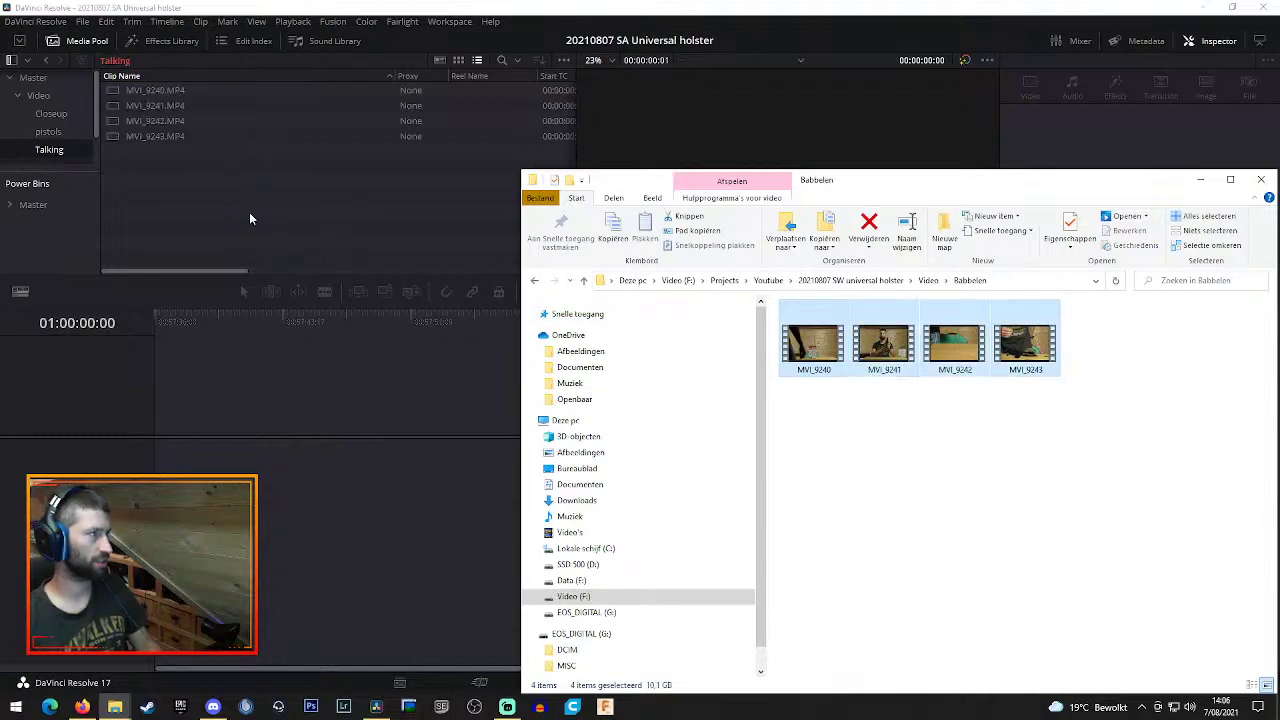
Import MONO-012 and MONO-013 from the project's audio folder into DaVinci Resolve's Audio bin, then minimise File Explorer
left_click(38, 95)
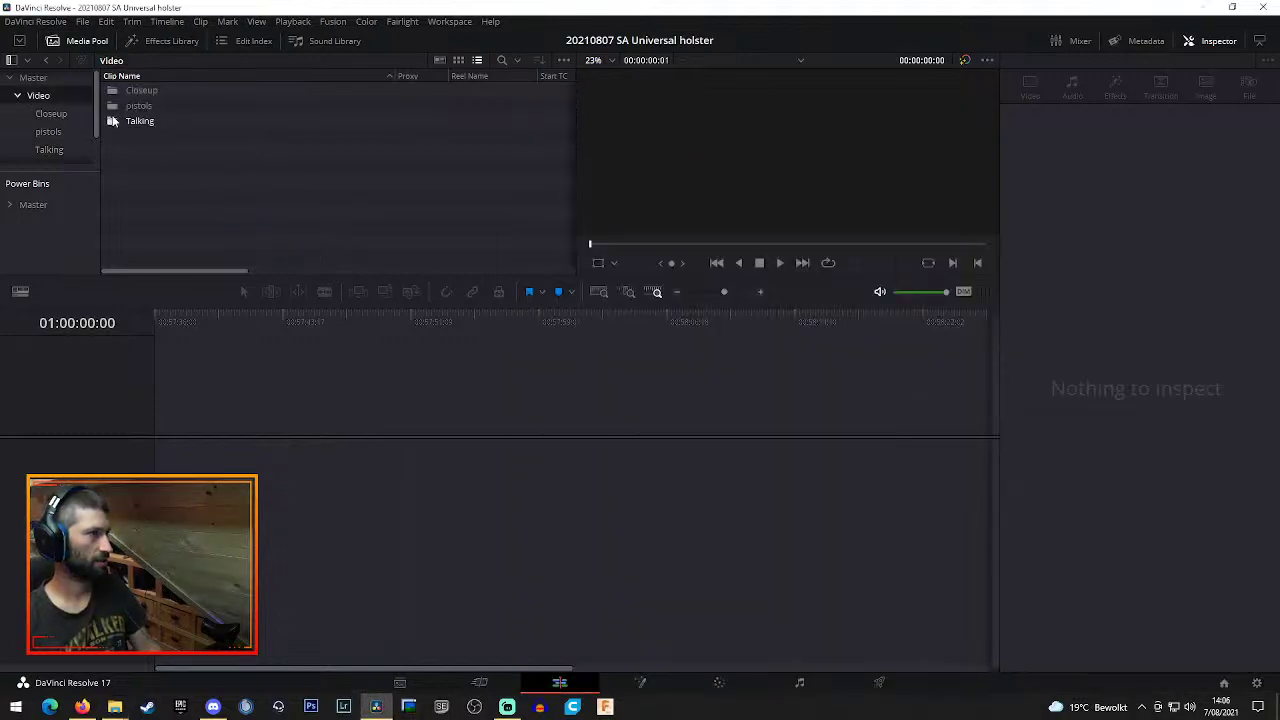
scroll(37, 126, "down", 2)
left_click(38, 134)
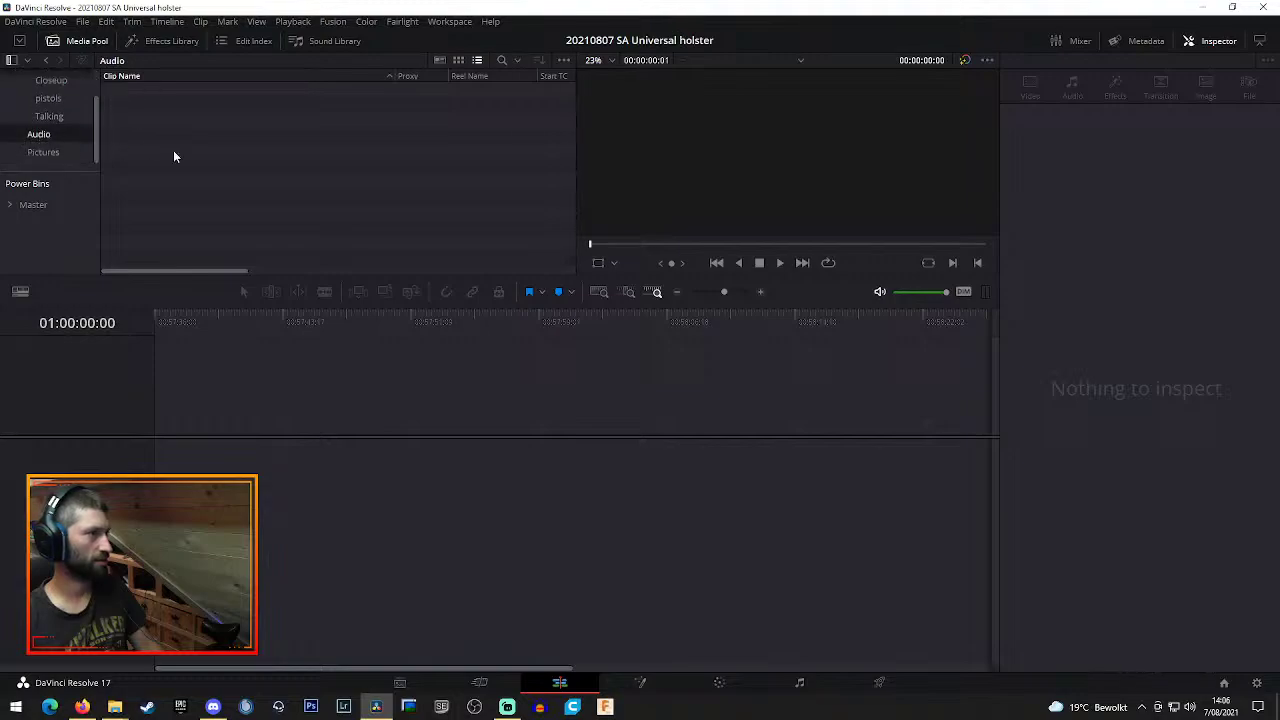
mouse_move(115, 706)
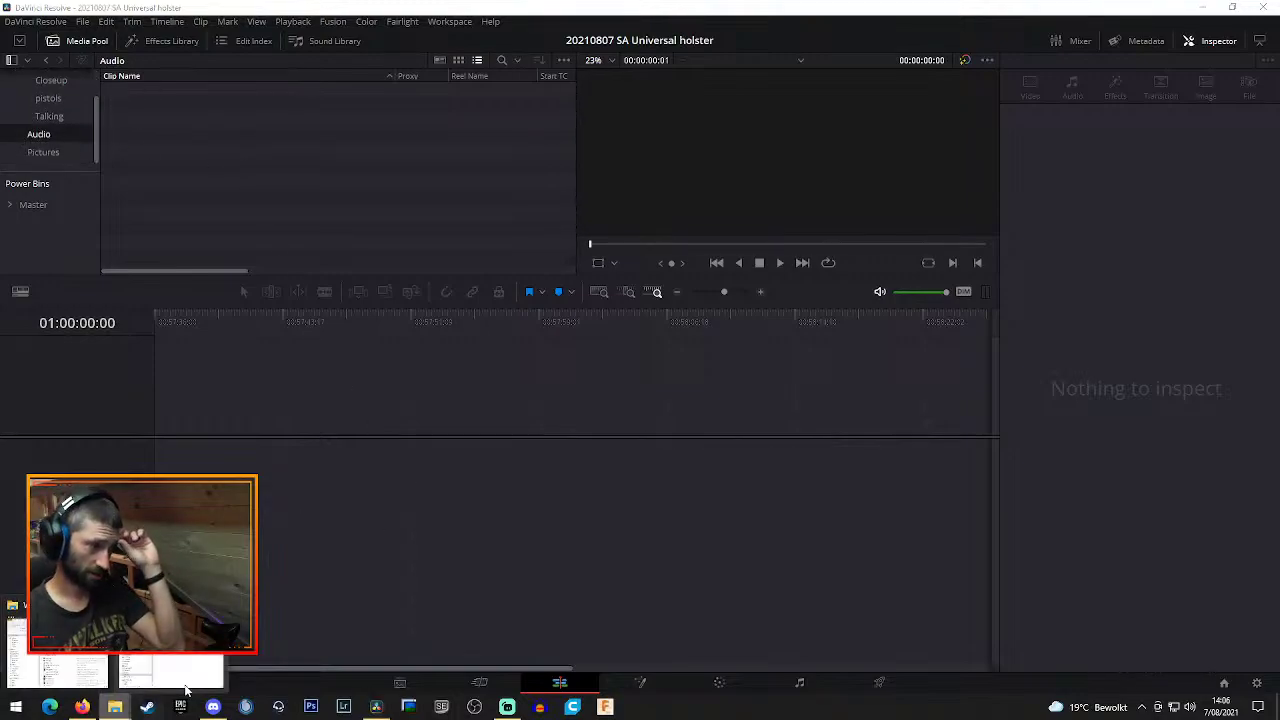
left_click(185, 690)
key("alt+Up")
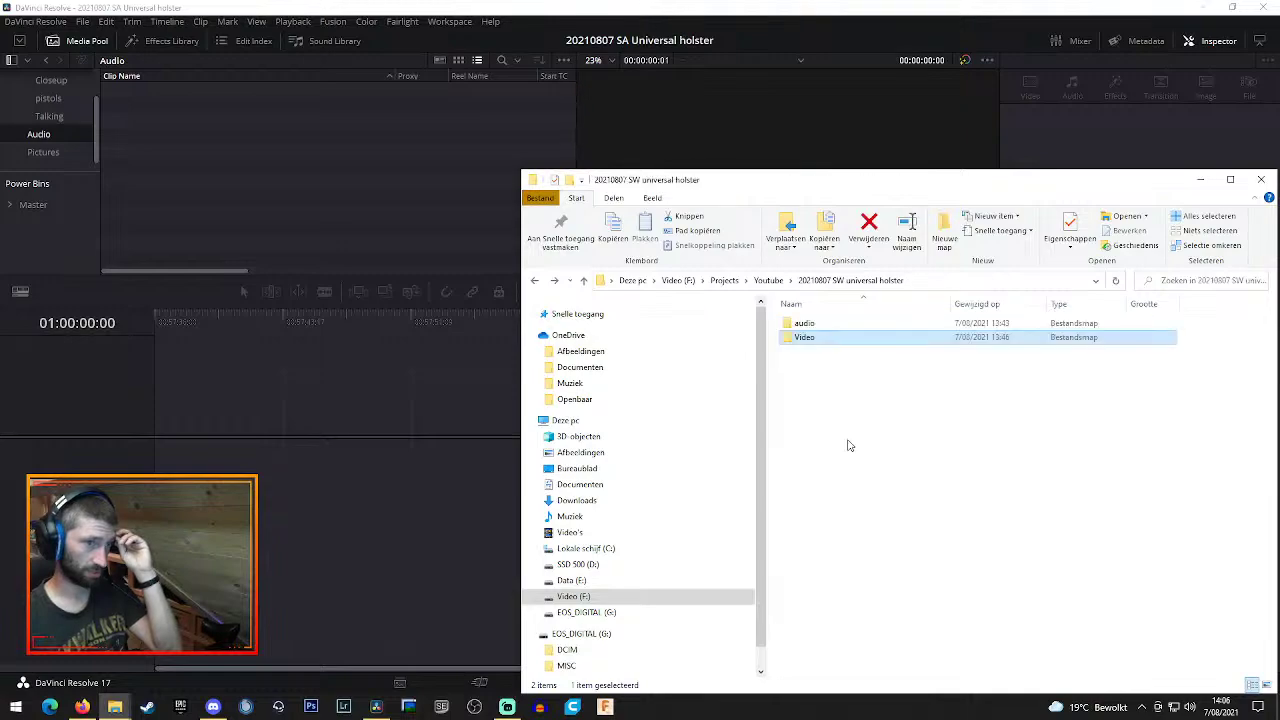
double_click(806, 324)
left_click_drag(836, 362, 200, 222)
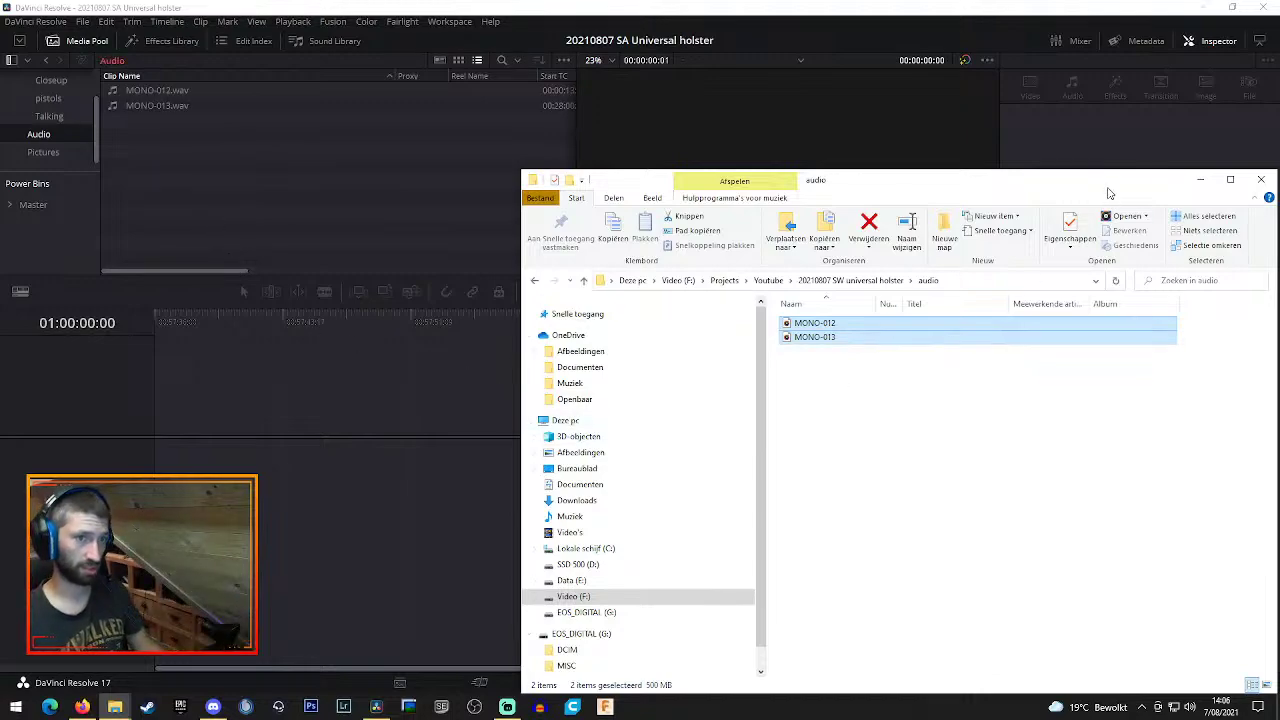
left_click_drag(1108, 193, 906, 155)
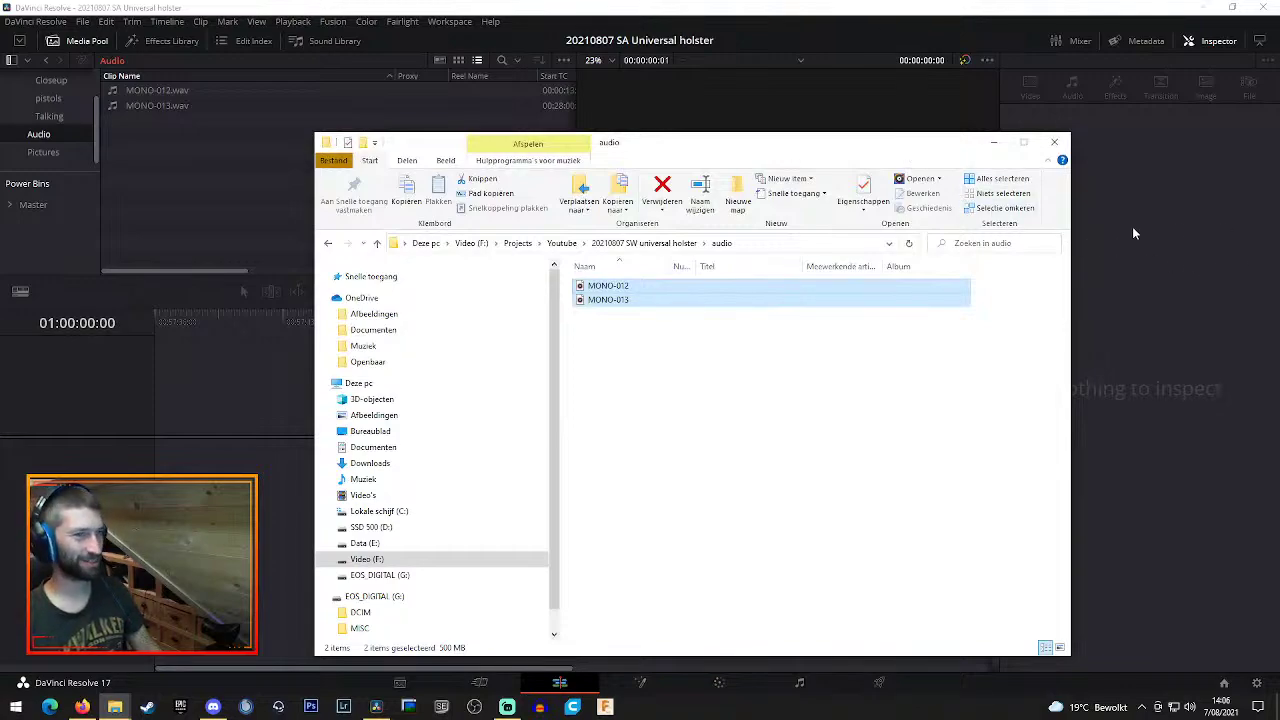
left_click(993, 142)
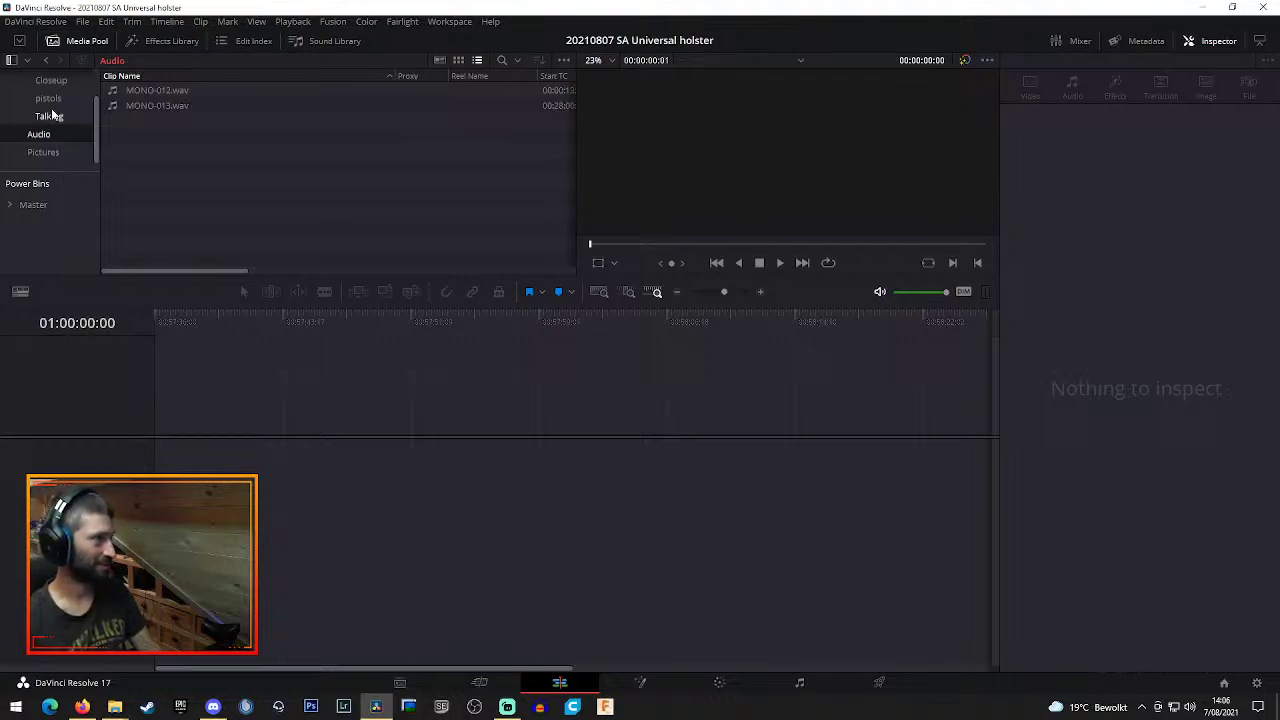
Delete the clips MVI_9242 and MVI_9243 from the Talking bin
scroll(57, 117, "up", 1)
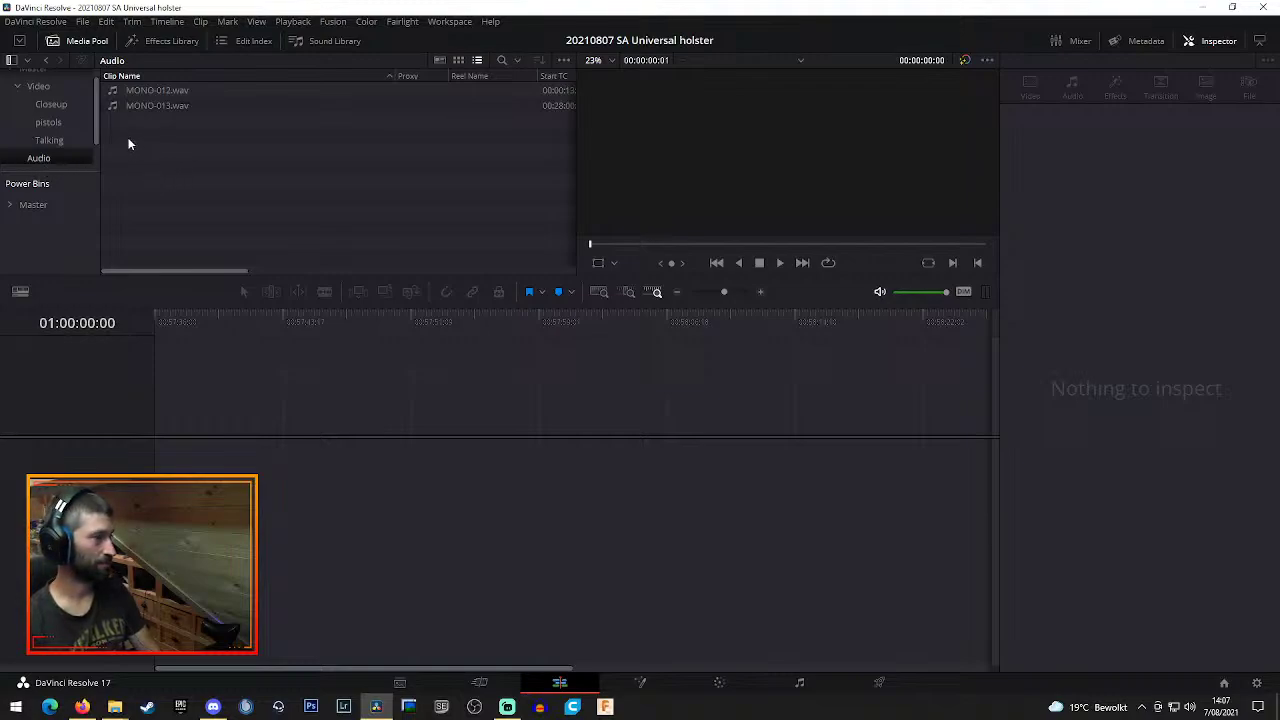
left_click(50, 140)
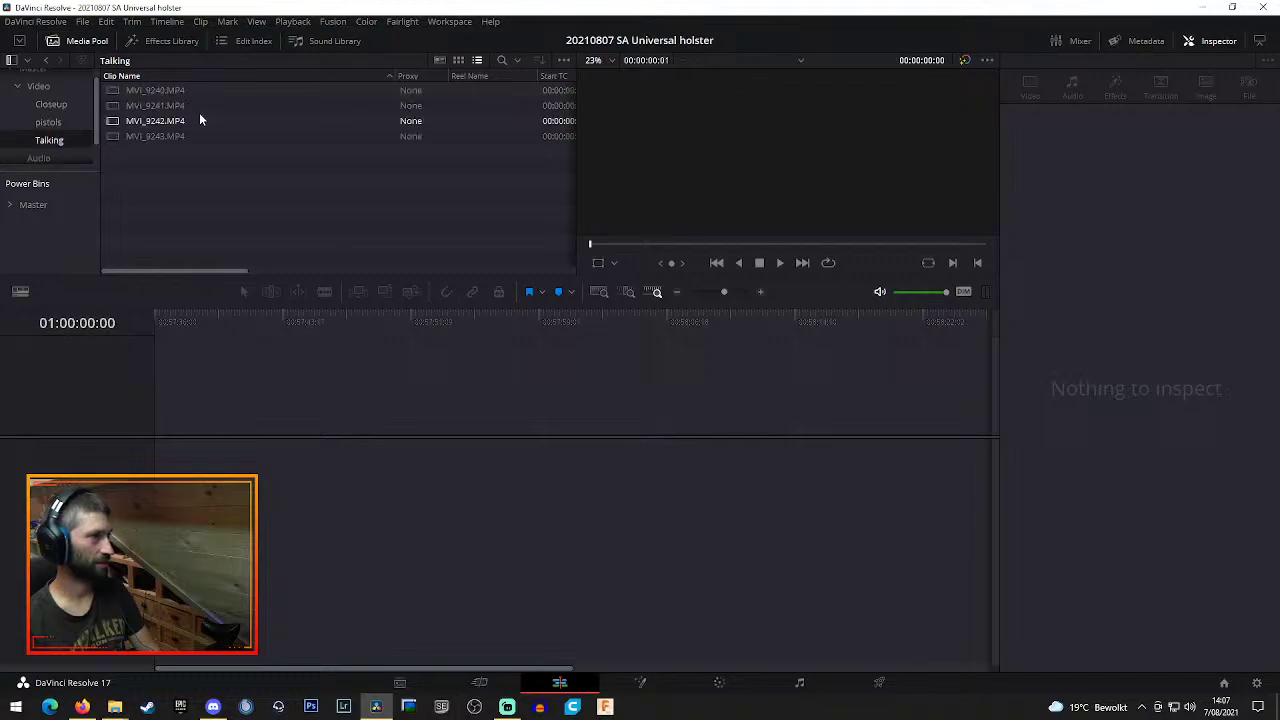
left_click(160, 91)
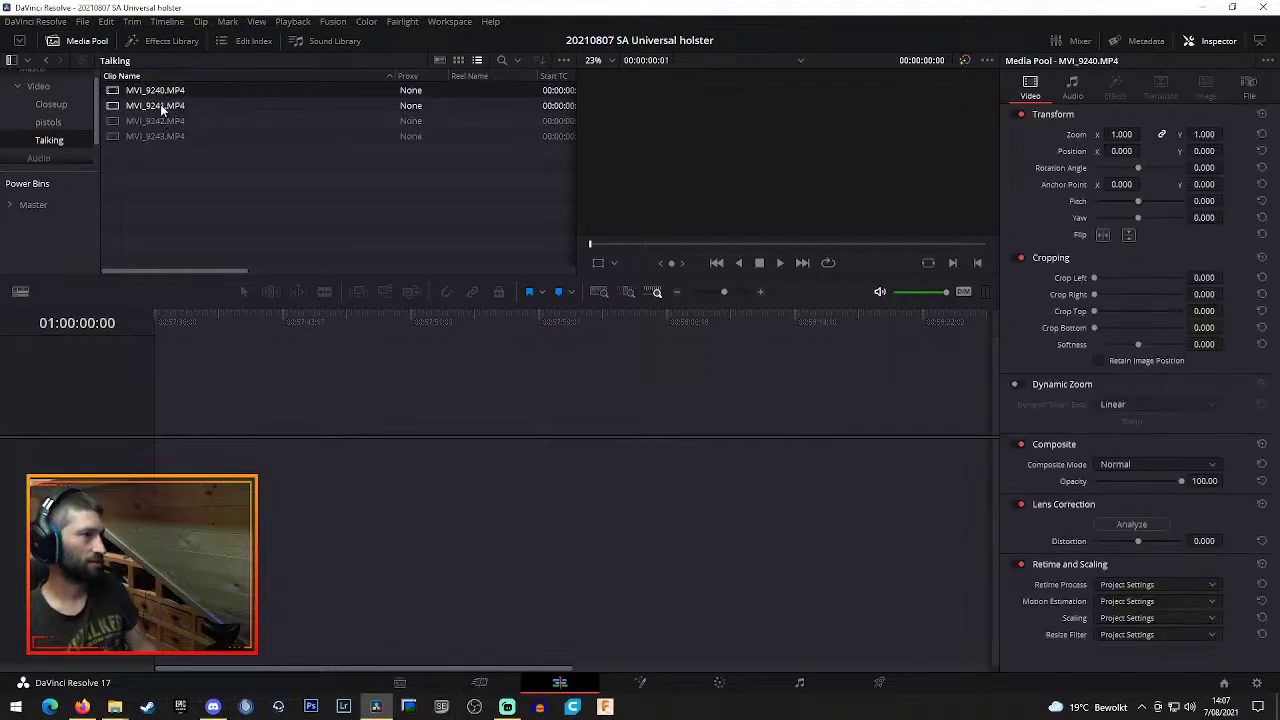
left_click(160, 121)
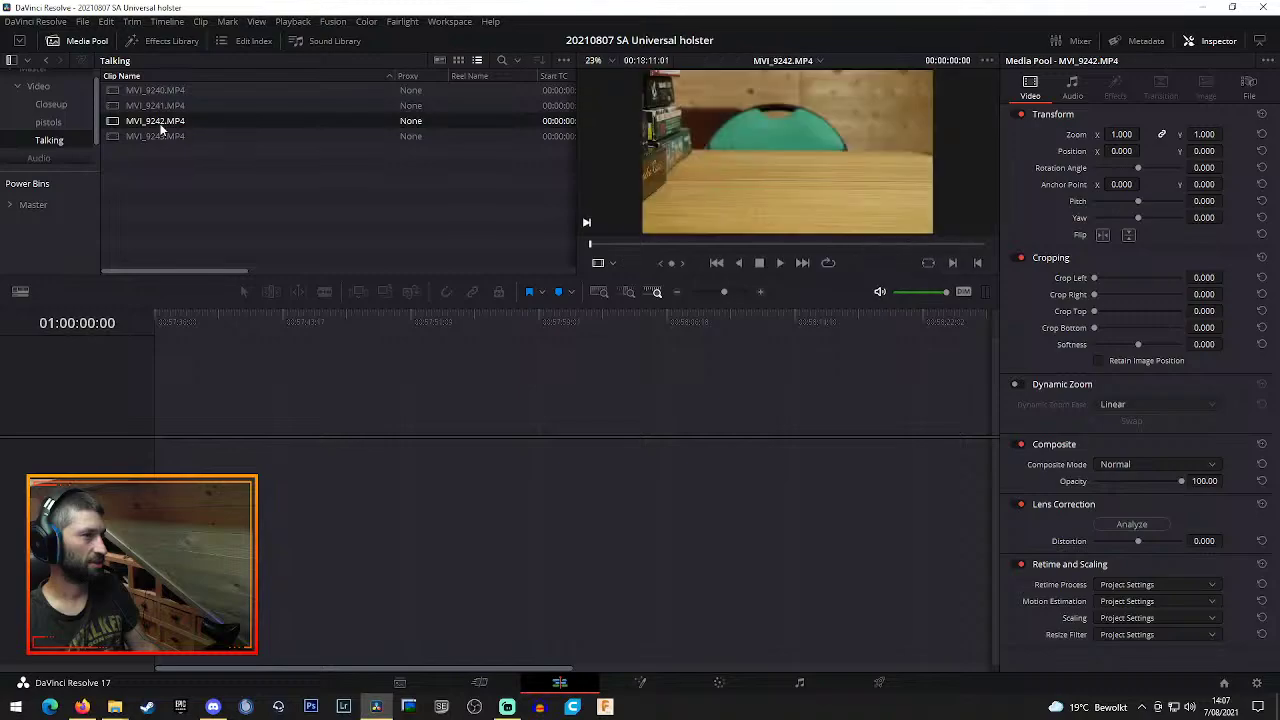
left_click(140, 134, "shift")
left_click_drag(140, 125, 55, 126)
left_click(64, 104)
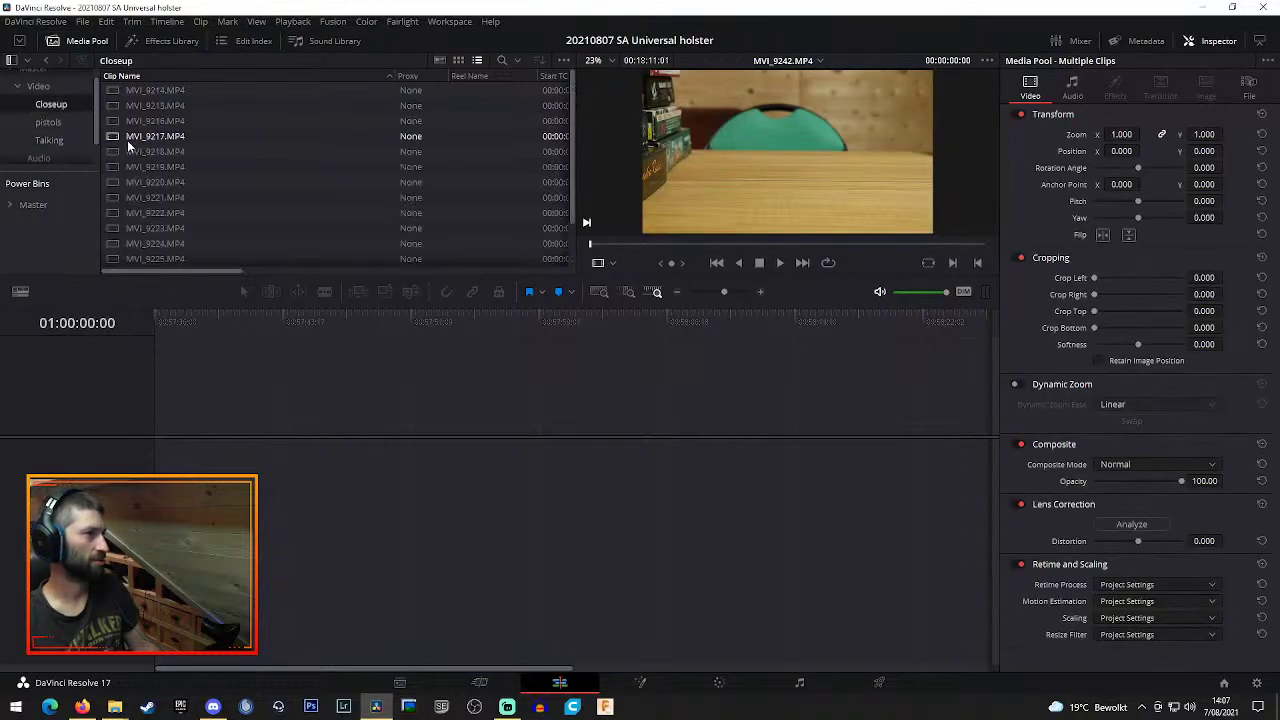
left_click(62, 140)
left_click(160, 136)
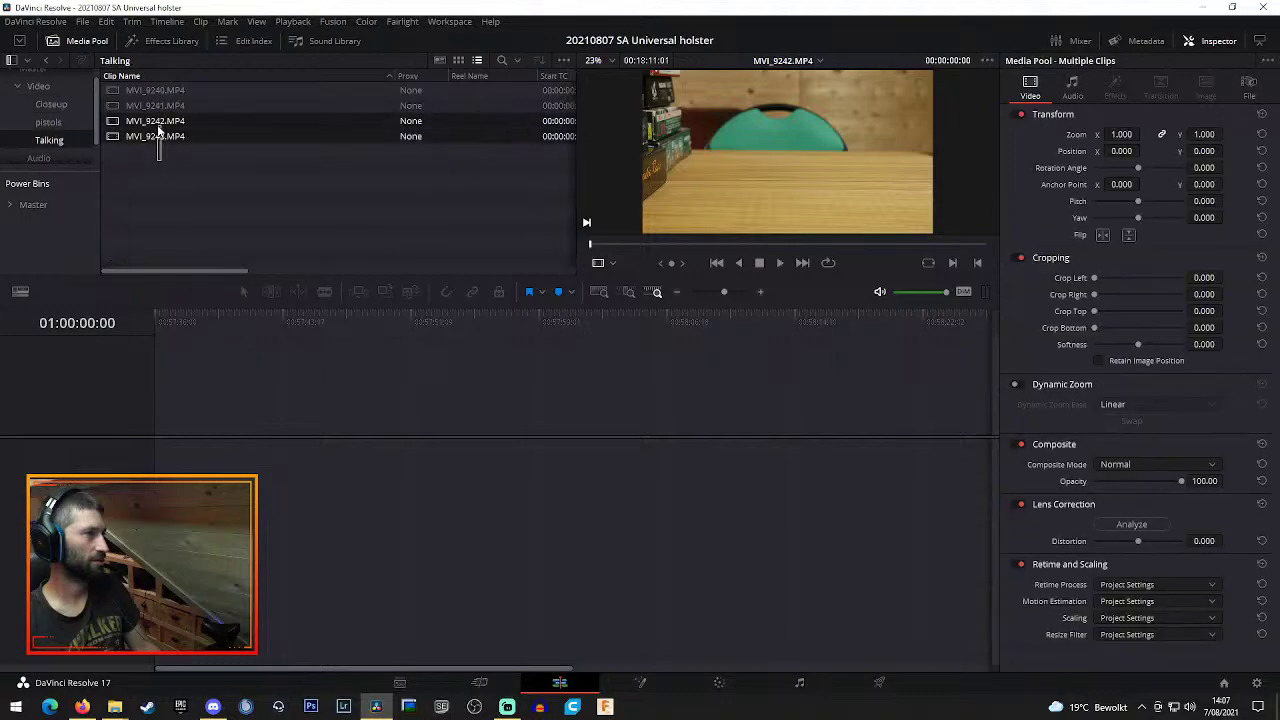
key("Delete")
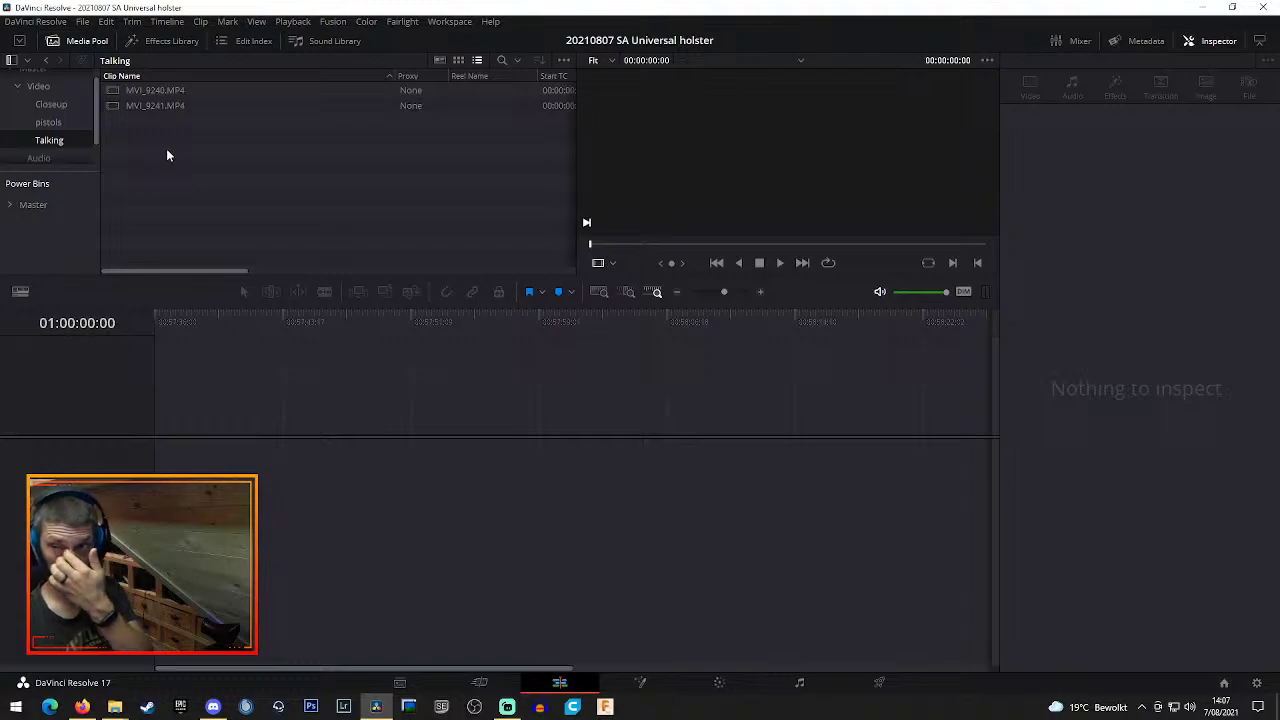
Create a timeline with MVI_9240 from the Talking bin at its start, and skim through the footage
left_click_drag(187, 130, 180, 465)
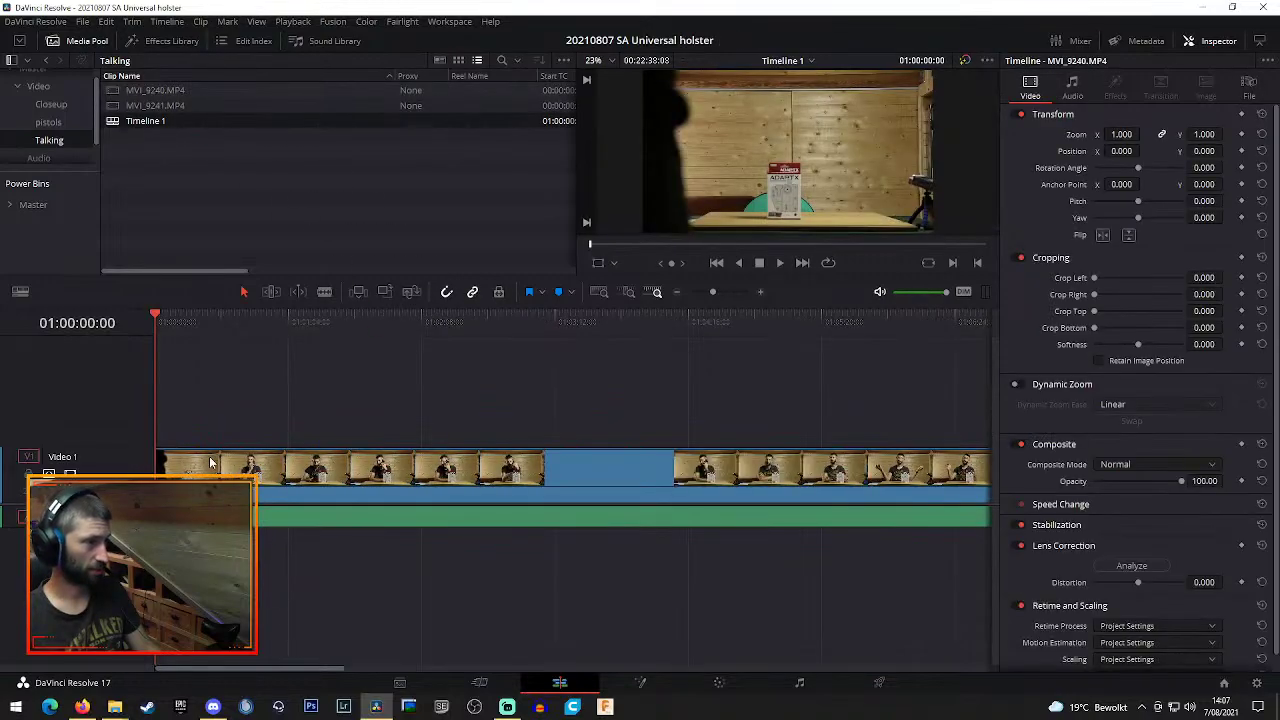
left_click_drag(174, 322, 920, 323)
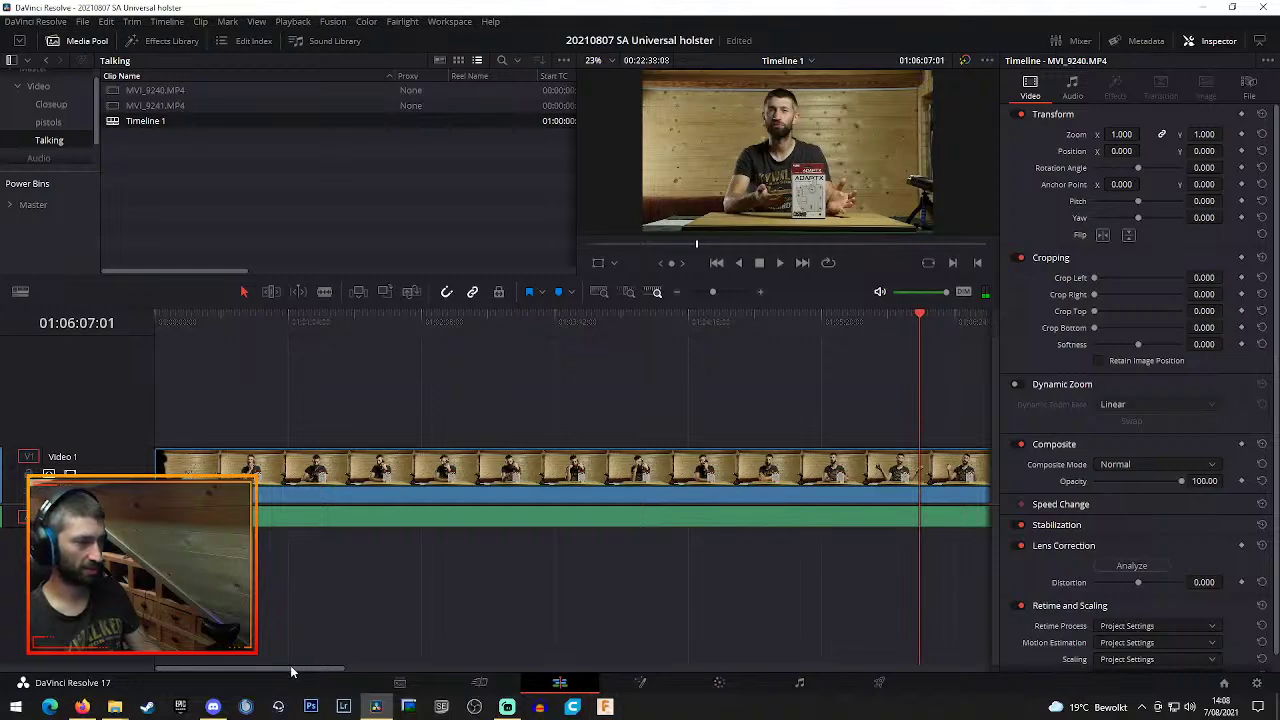
left_click_drag(292, 668, 359, 668)
left_click_drag(640, 318, 831, 318)
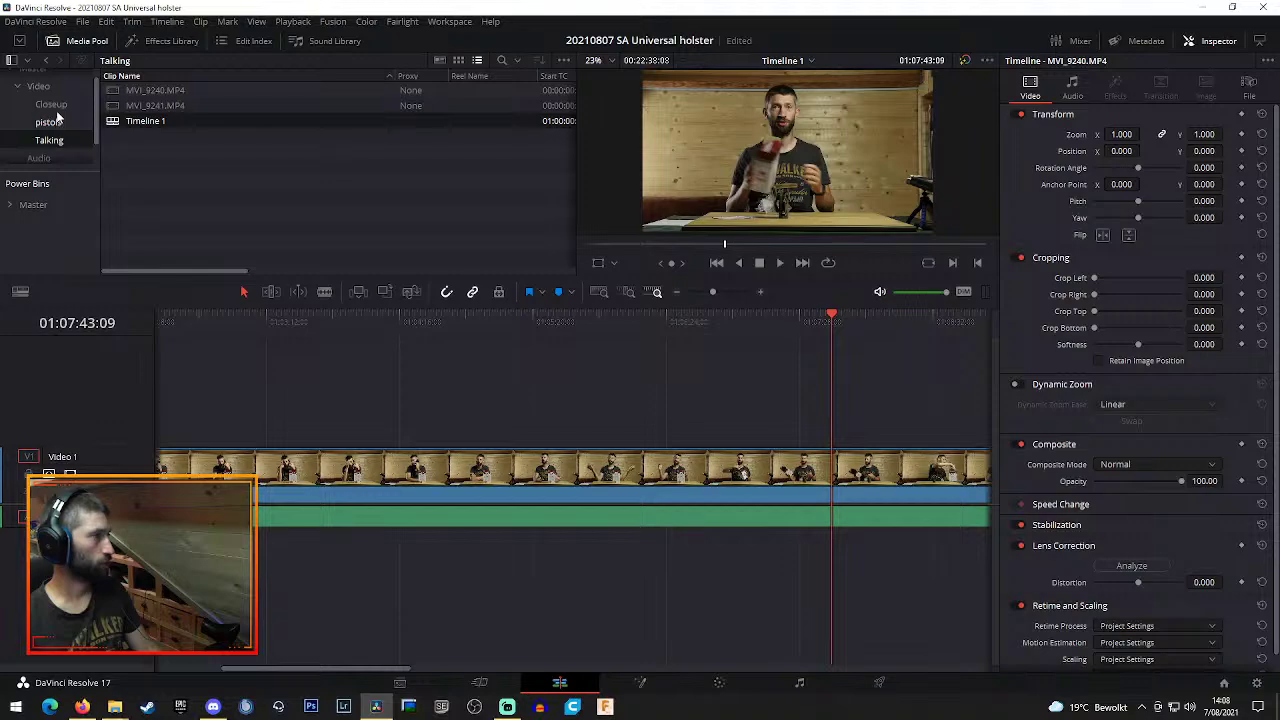
Move Timeline 1 from the Talking bin to the Master bin and check that it is listed there
left_click(45, 158)
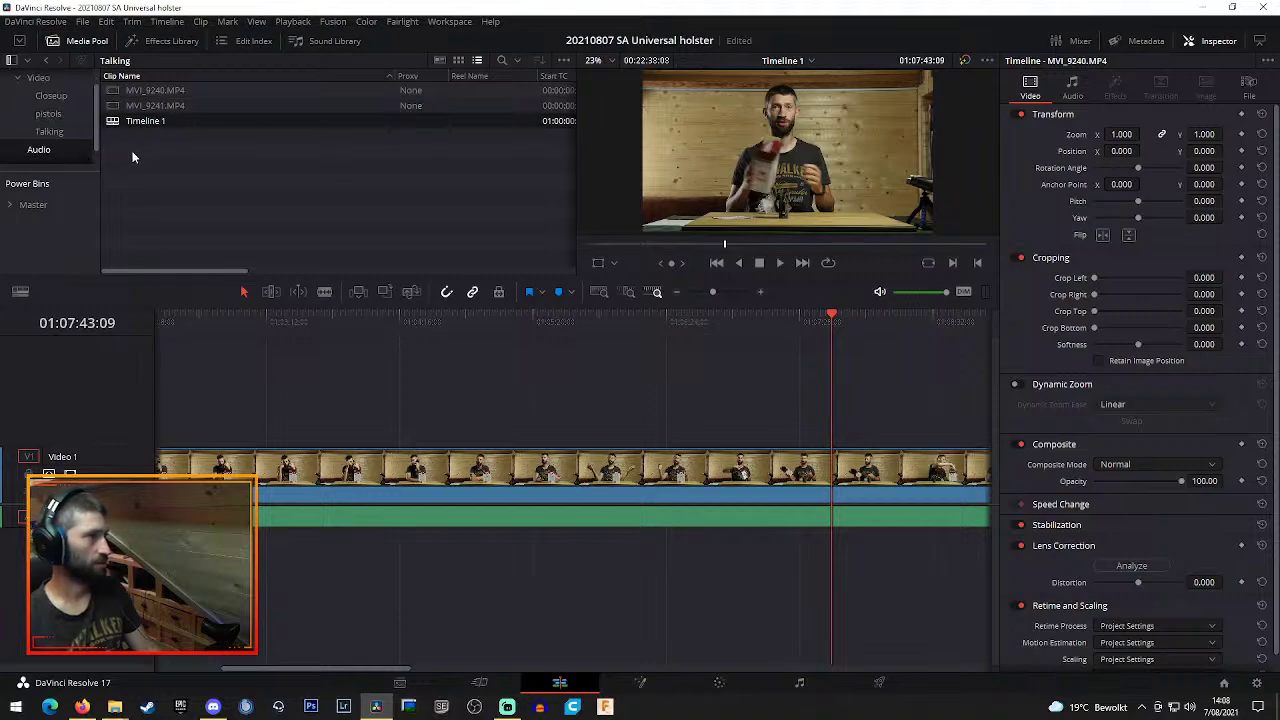
left_click_drag(145, 123, 36, 84)
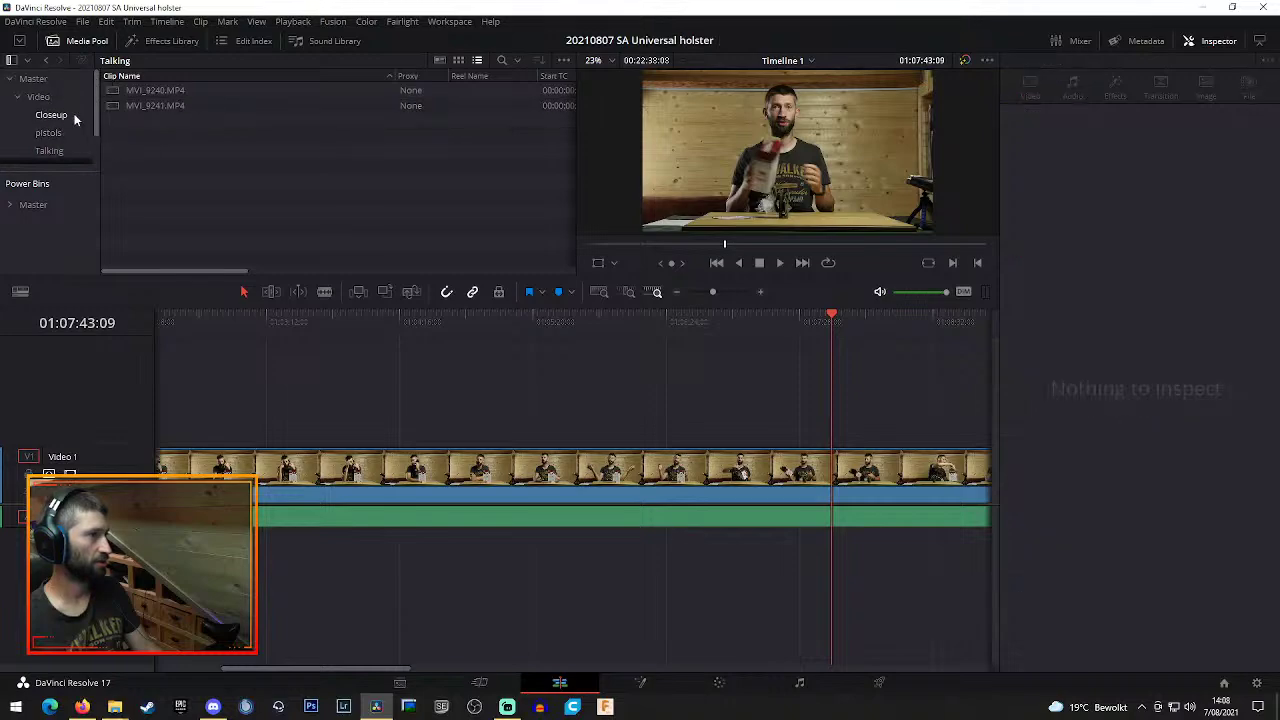
left_click(40, 97)
left_click_drag(140, 137, 35, 80)
left_click(33, 78)
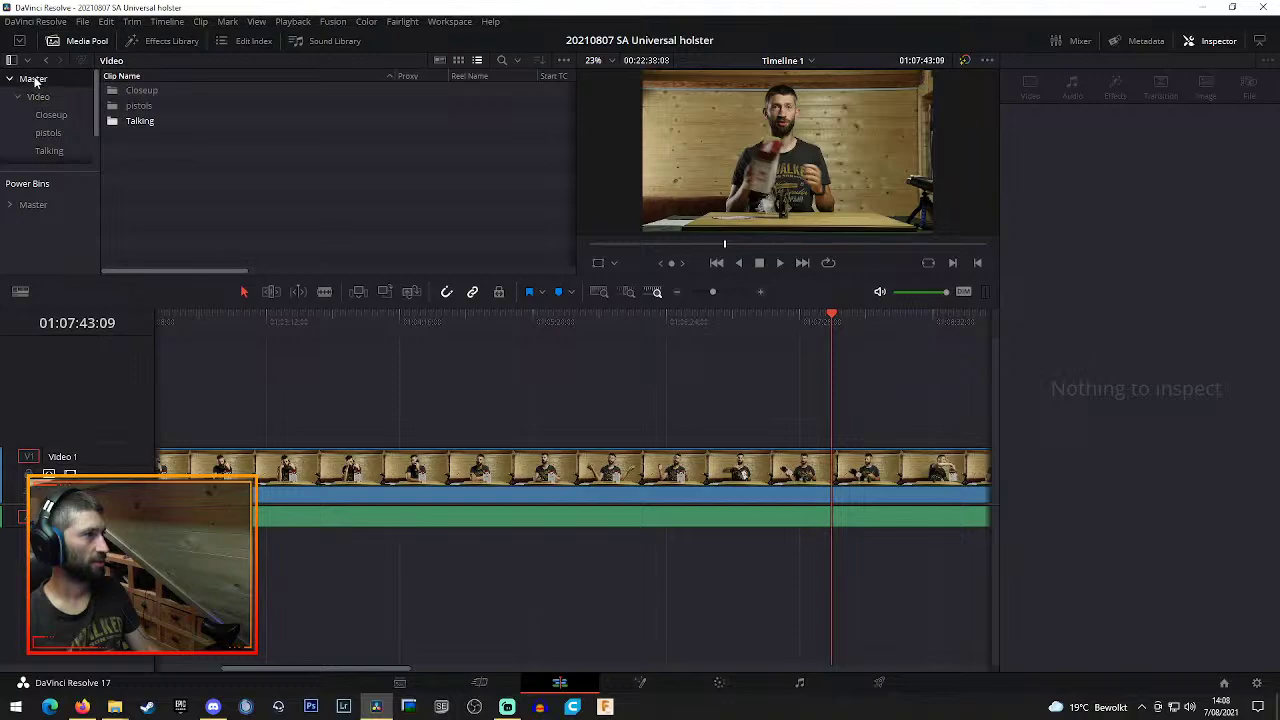
left_click(150, 121)
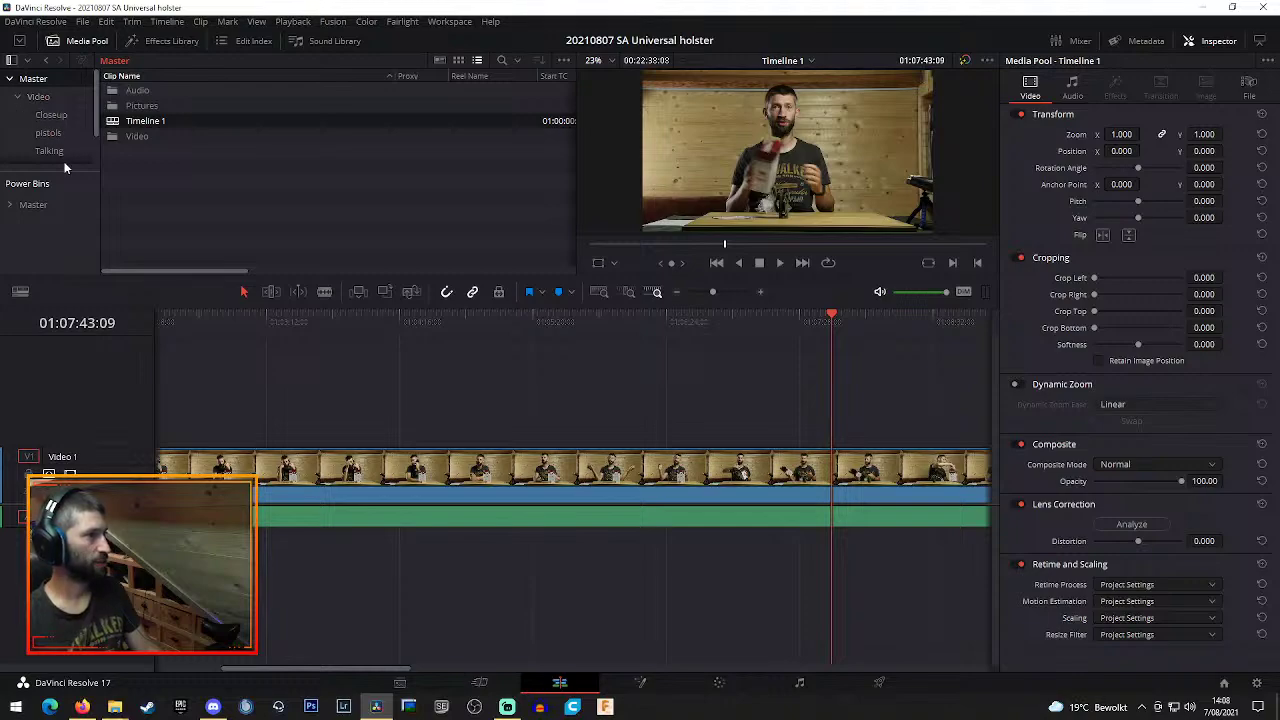
Add MONO-012.wav from the Audio bin to Timeline 1 on a separate audio track below the camera sound
scroll(60, 150, "down", 2)
left_click(44, 134)
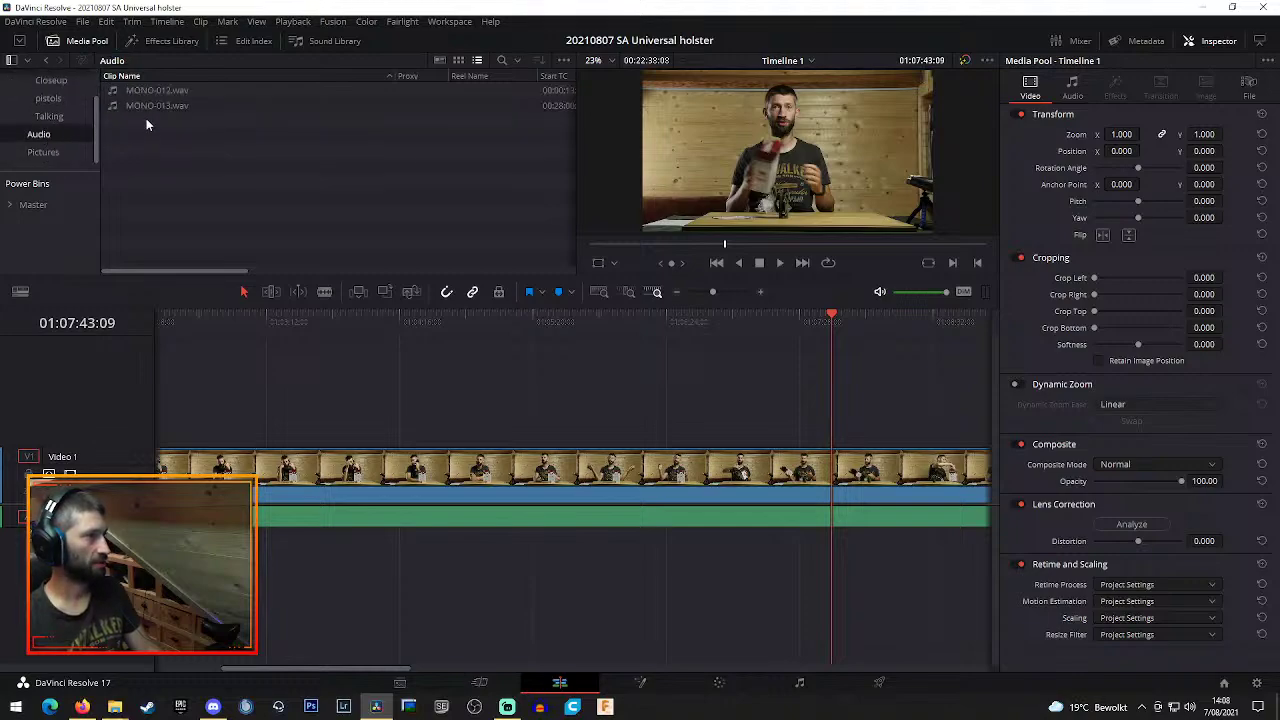
left_click_drag(152, 91, 255, 557)
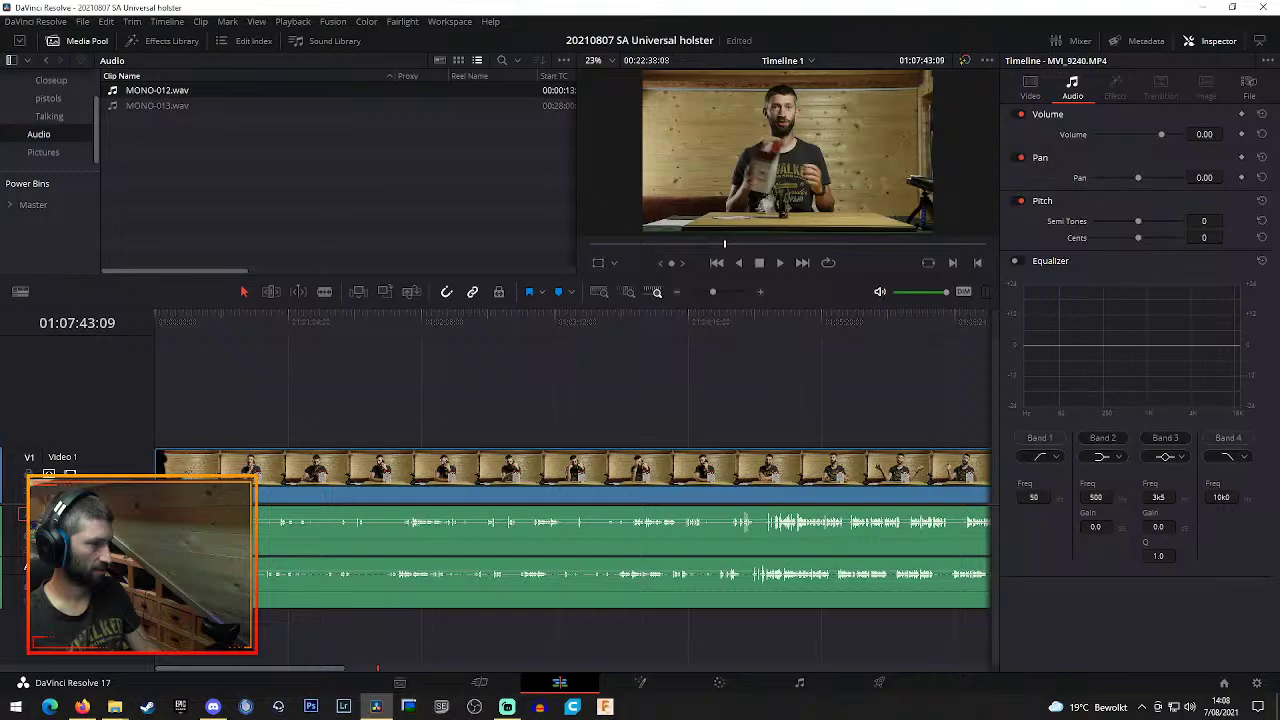
Turn off timeline snapping and shift MONO-012.wav slightly earlier so its waveform roughly matches the camera sound of MVI_9240
left_click(314, 604)
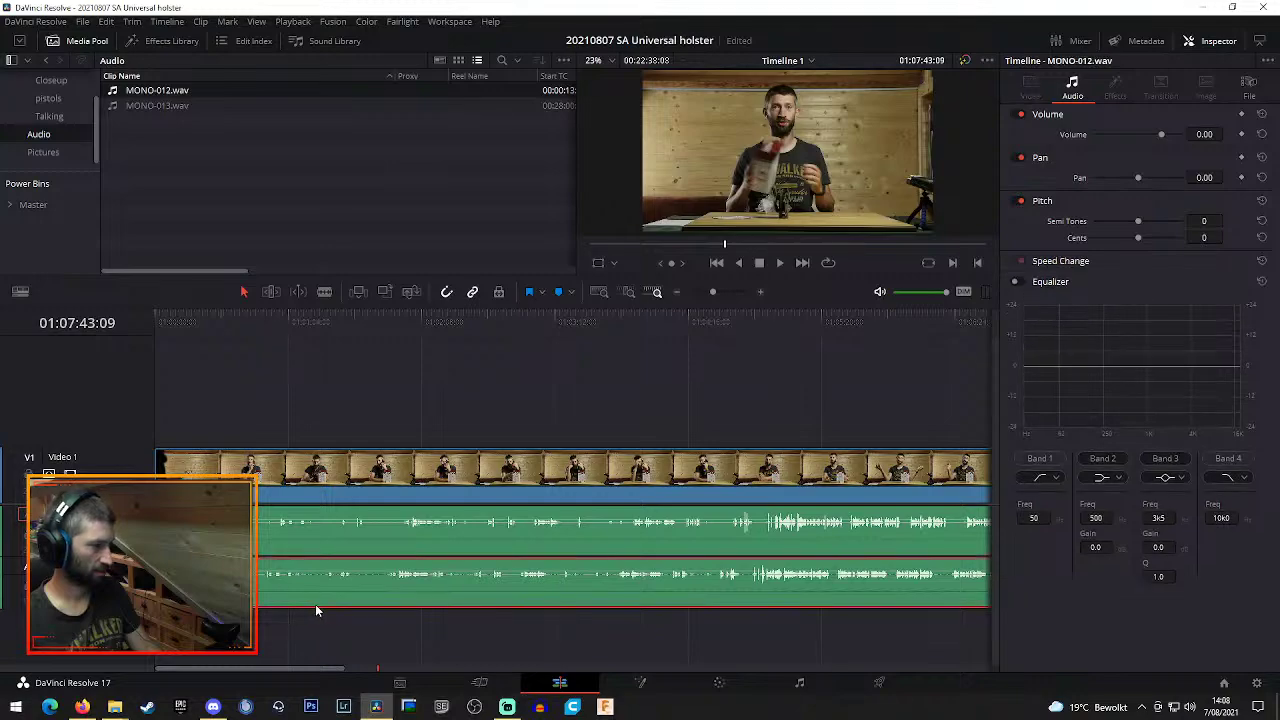
left_click(761, 292)
left_click(760, 293)
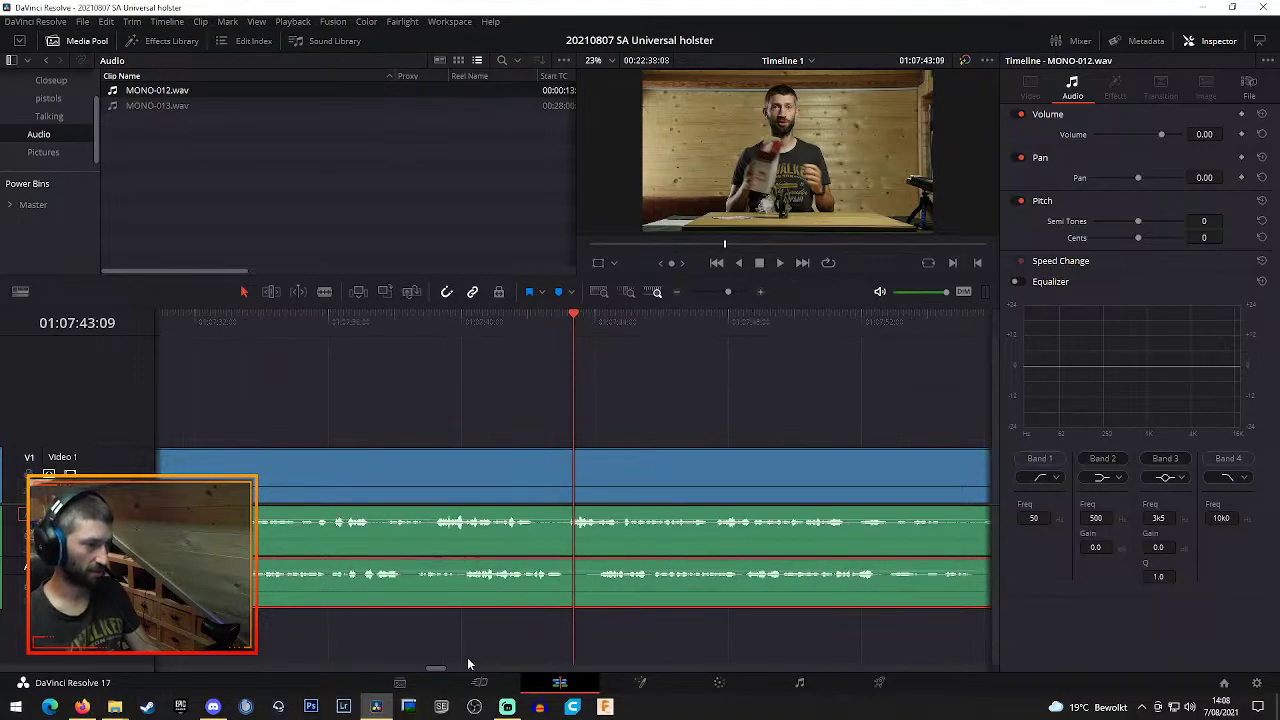
left_click_drag(434, 672, 98, 692)
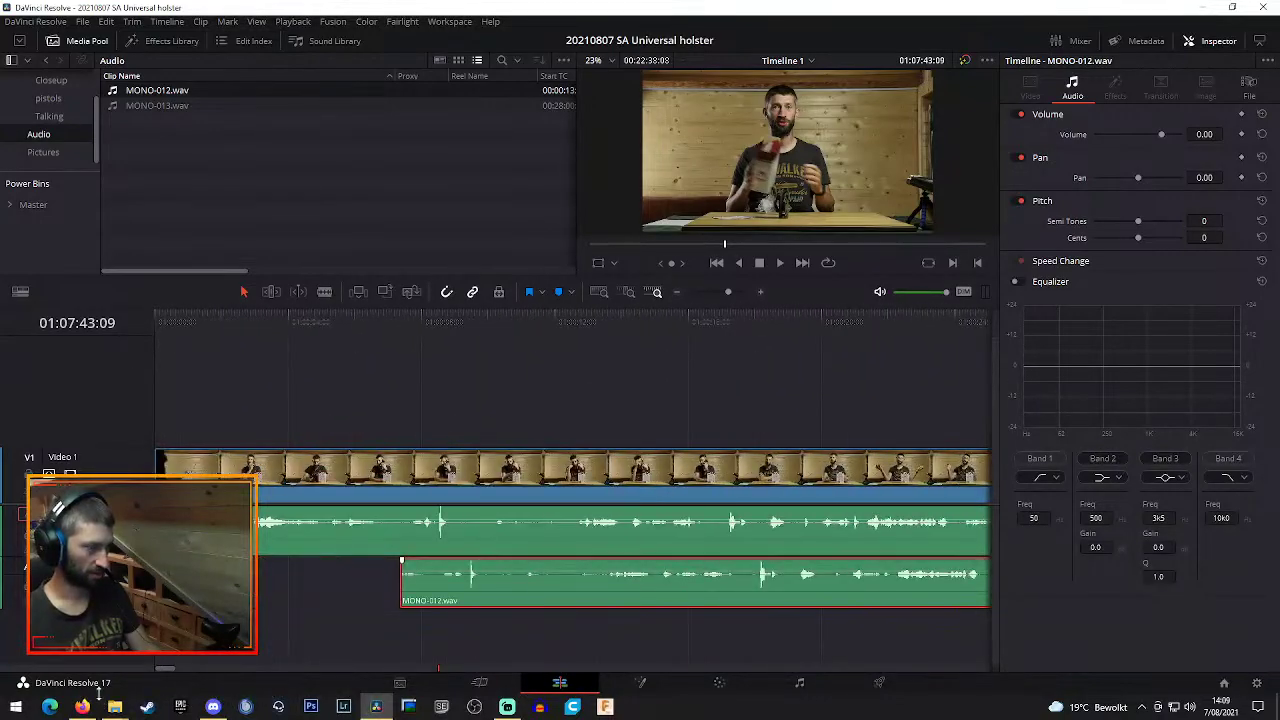
left_click(760, 291)
left_click_drag(693, 600, 578, 604)
left_click_drag(443, 670, 281, 683)
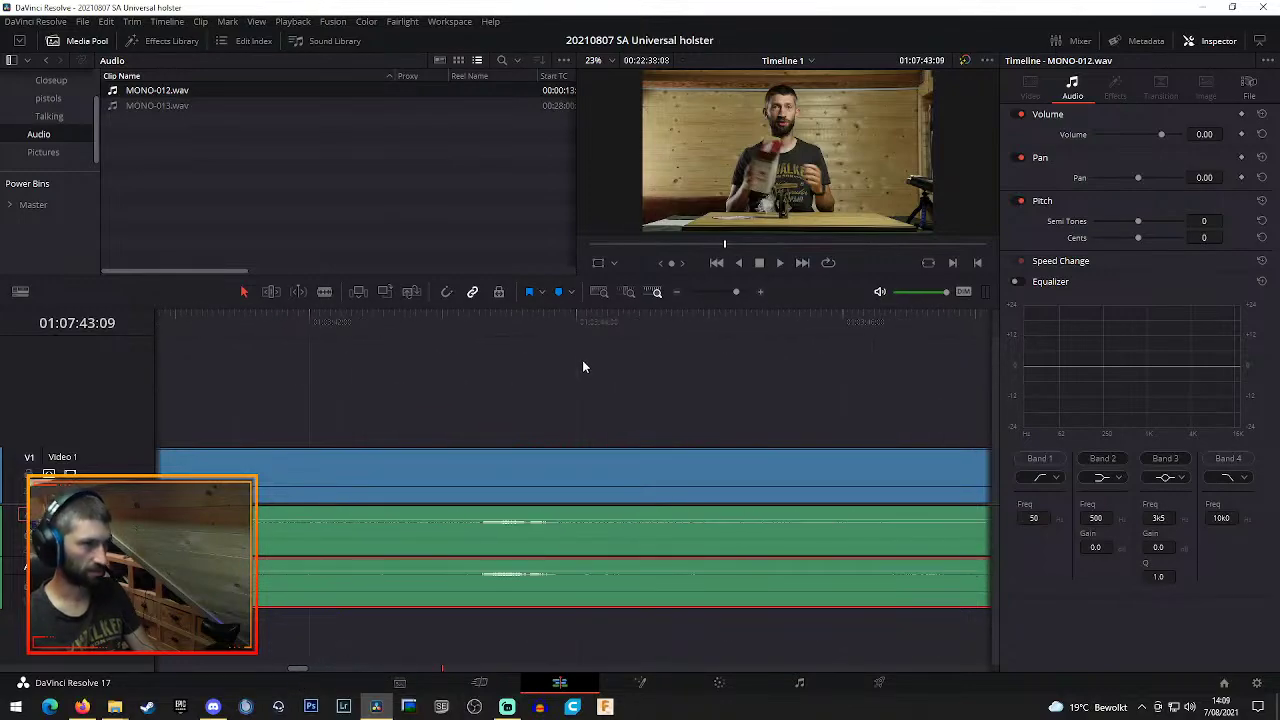
Place the playhead by the first sharp sound spike near the timeline's beginning, at about 01:00:08:19
left_click(683, 292)
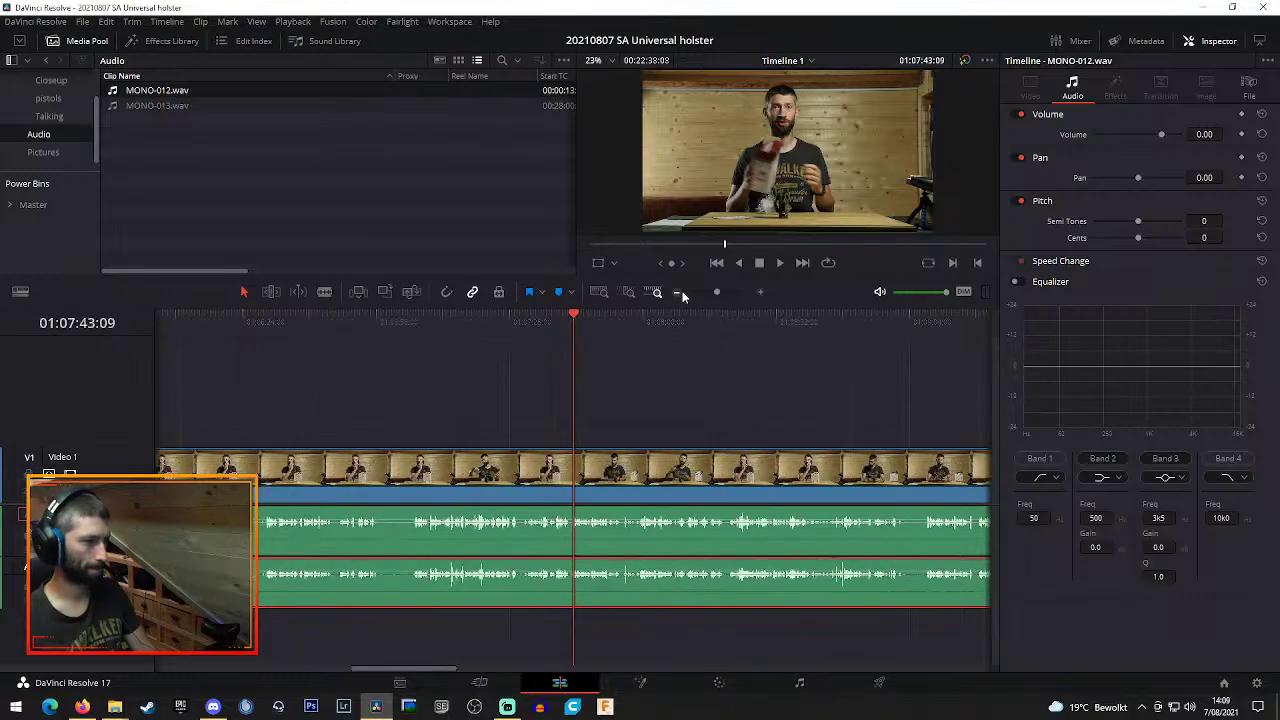
left_click(681, 292)
left_click(681, 292)
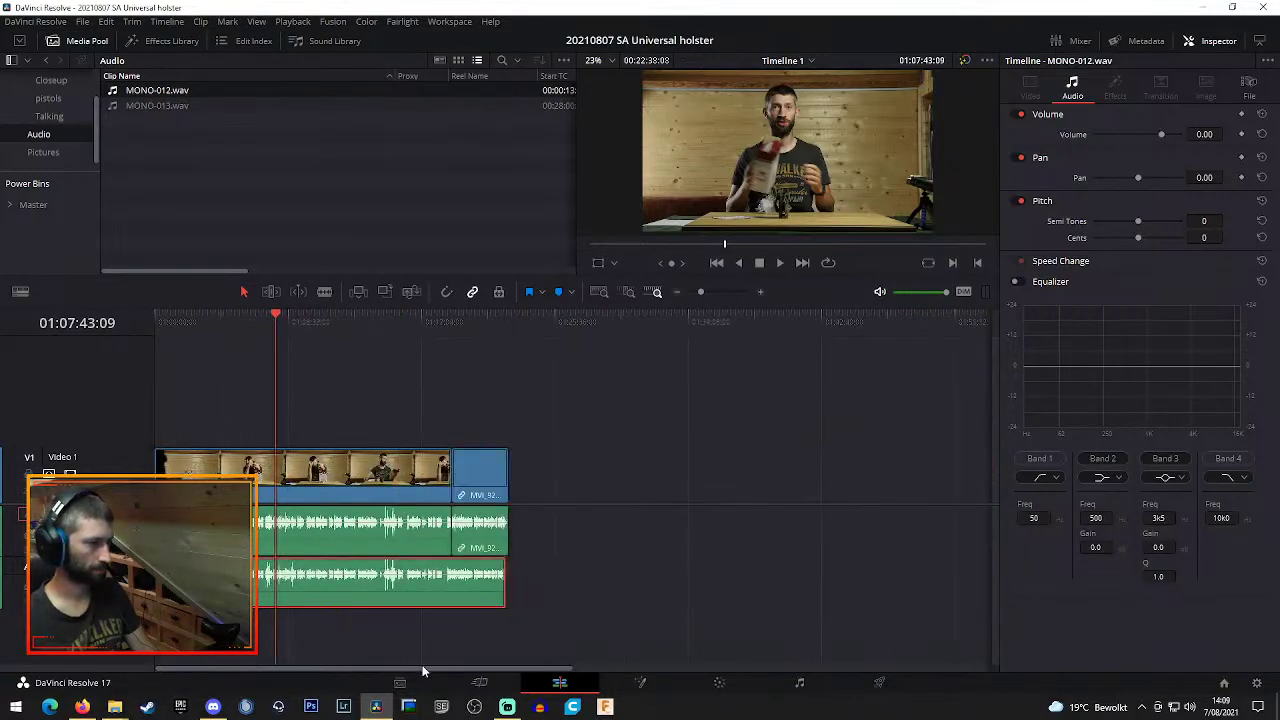
left_click(157, 315)
left_click(166, 314)
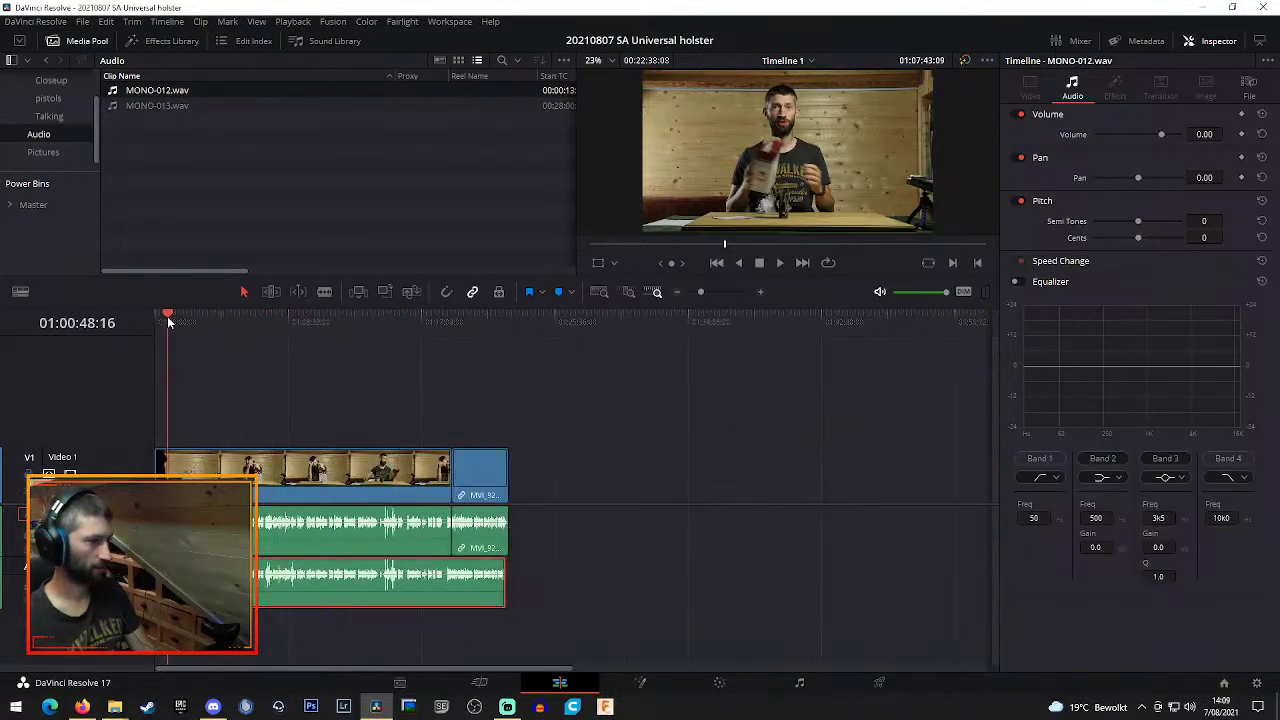
left_click(760, 292)
left_click(760, 292)
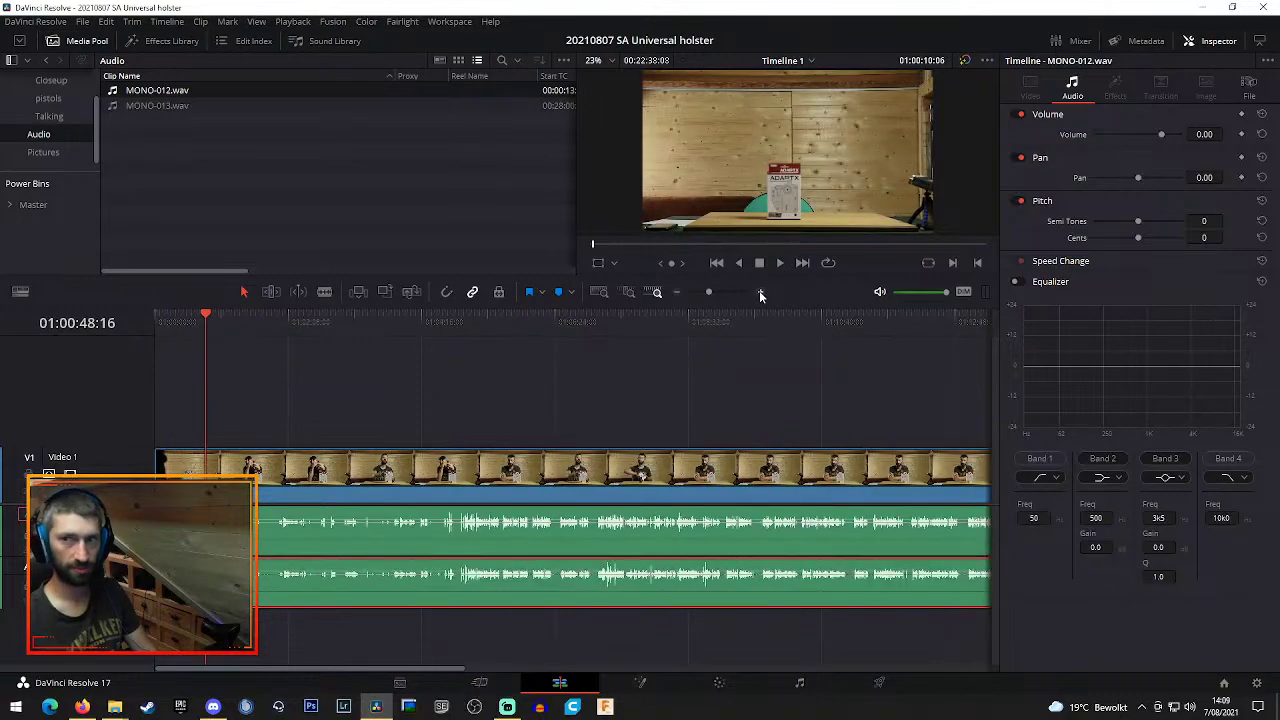
left_click(760, 292)
left_click(760, 292)
left_click(760, 292)
left_click(759, 290)
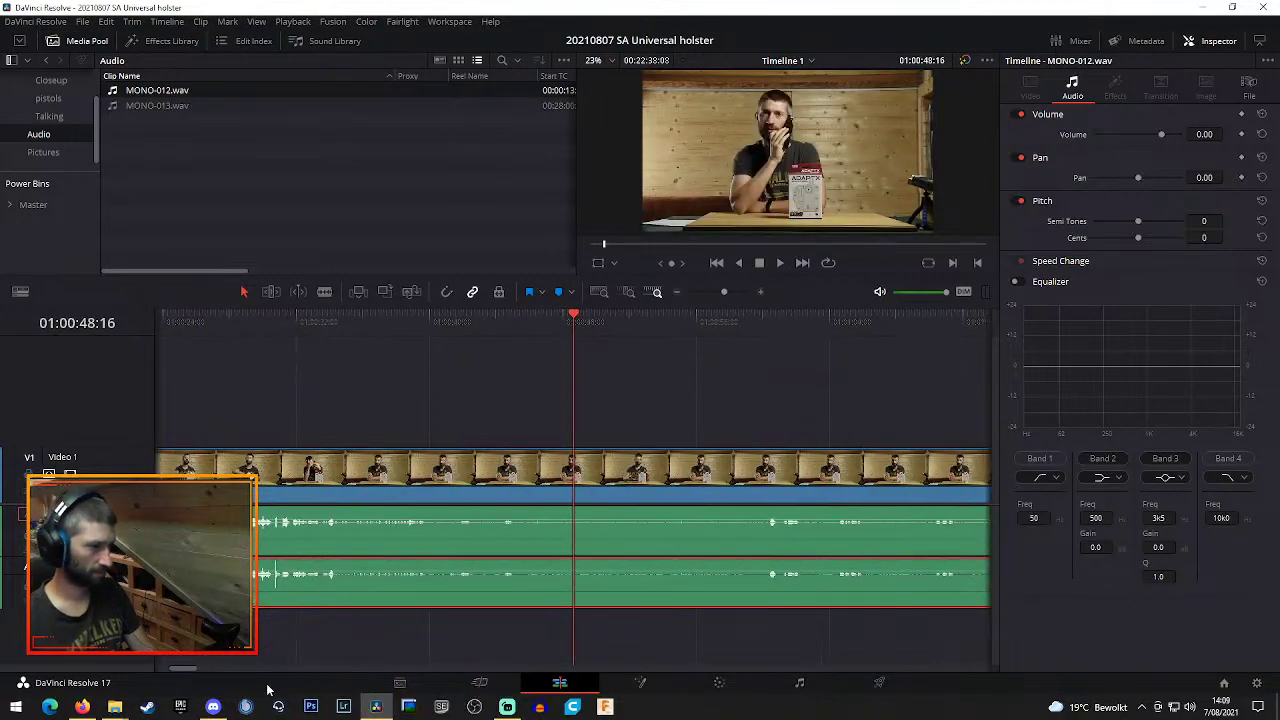
left_click_drag(185, 673, 160, 673)
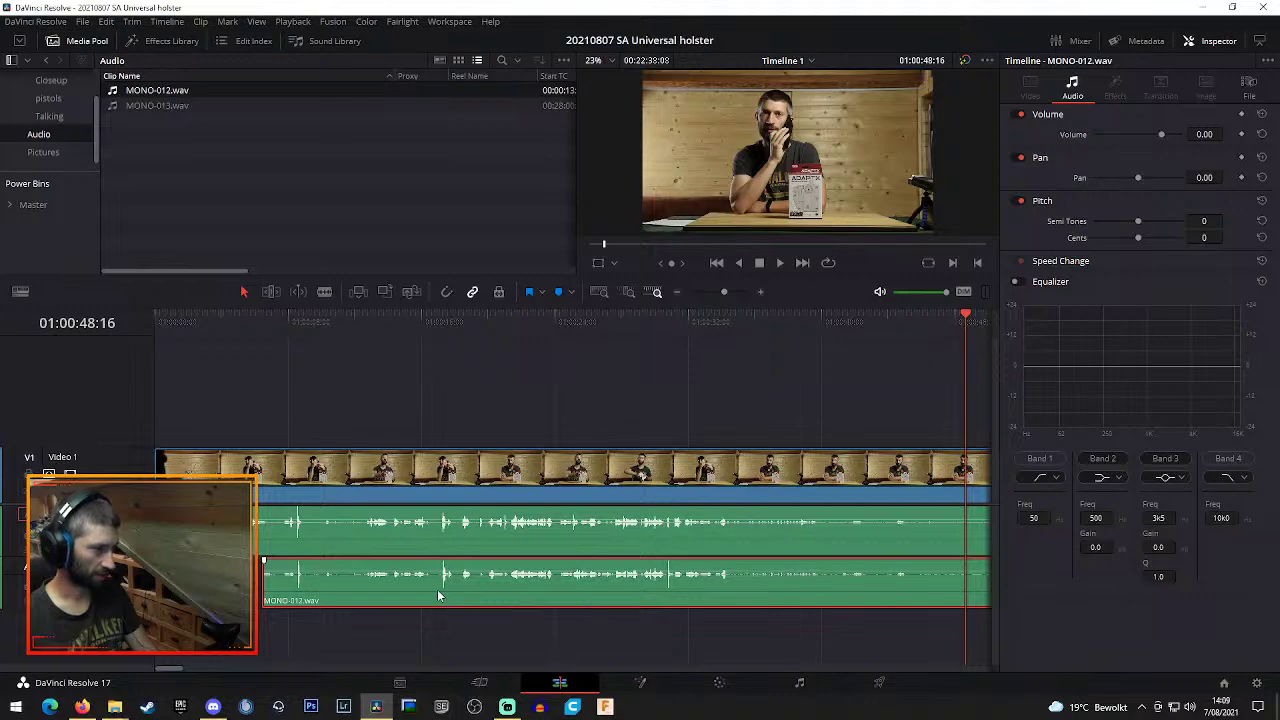
left_click(300, 321)
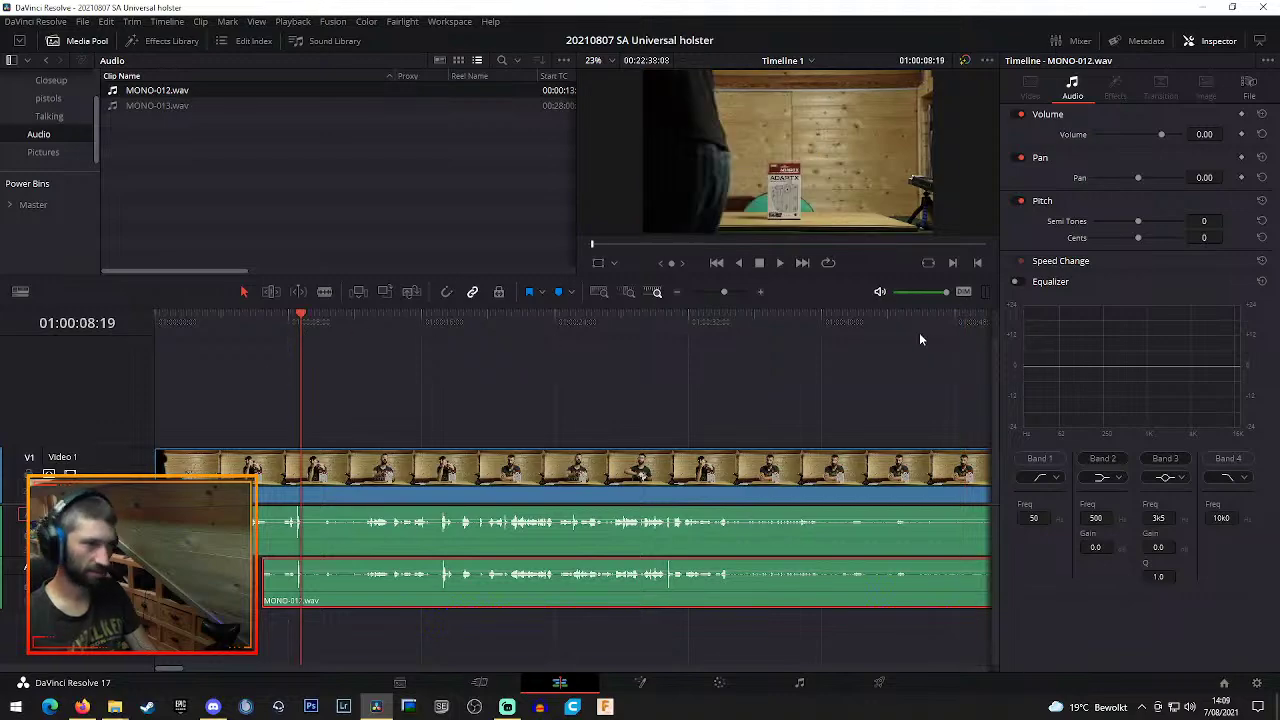
Set the playhead to the spike's onset at 01:00:08:14 and nudge MONO-012.wav minimally earlier to line up with the camera sound
left_click(761, 292)
left_click(761, 292)
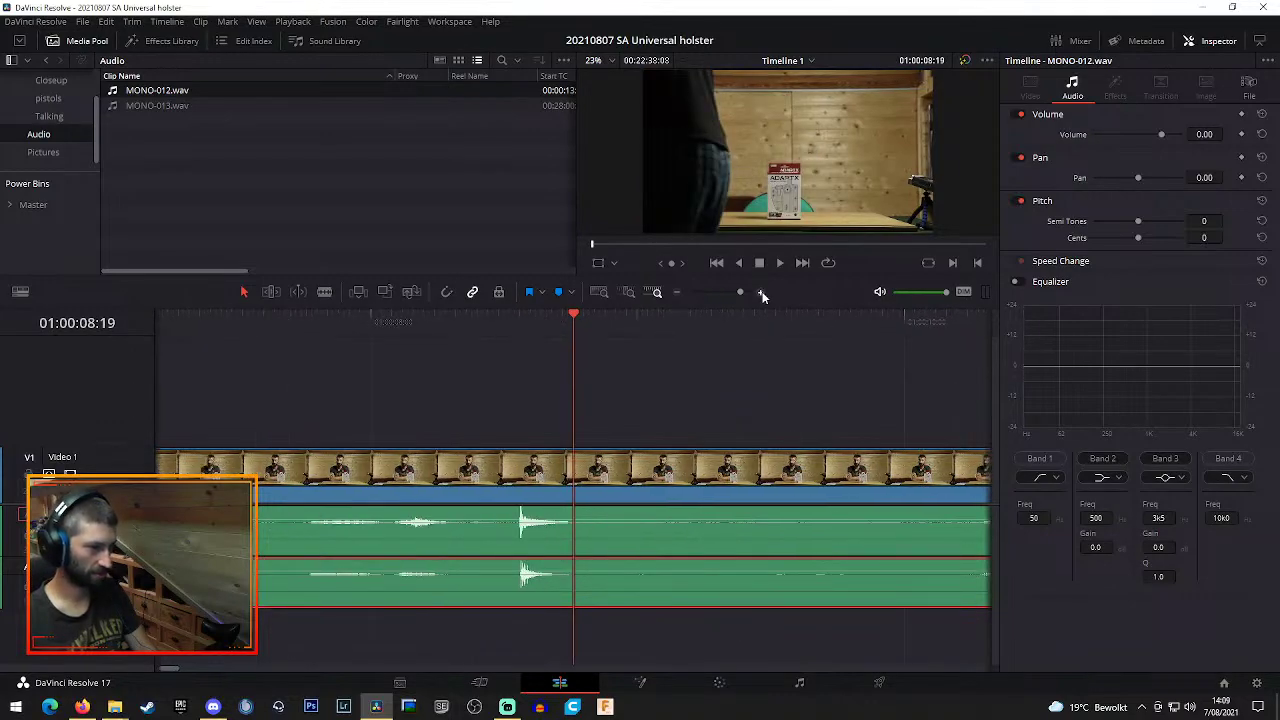
left_click(761, 292)
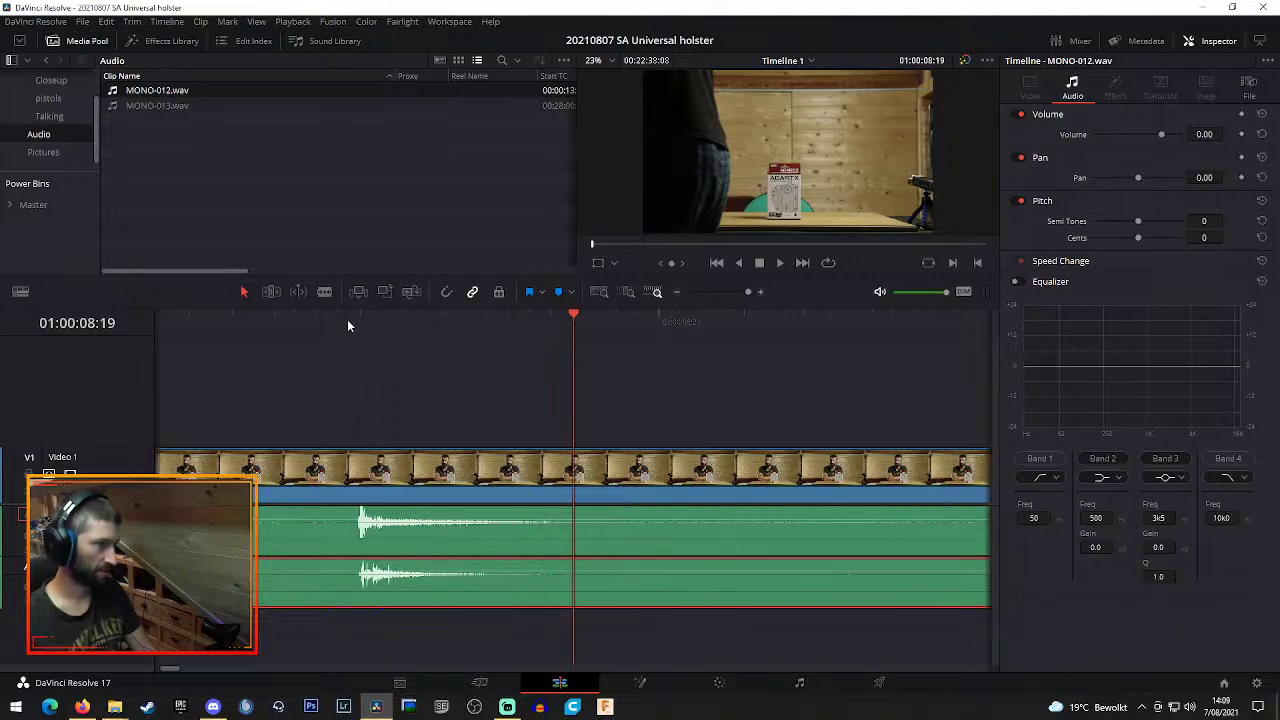
left_click(359, 358)
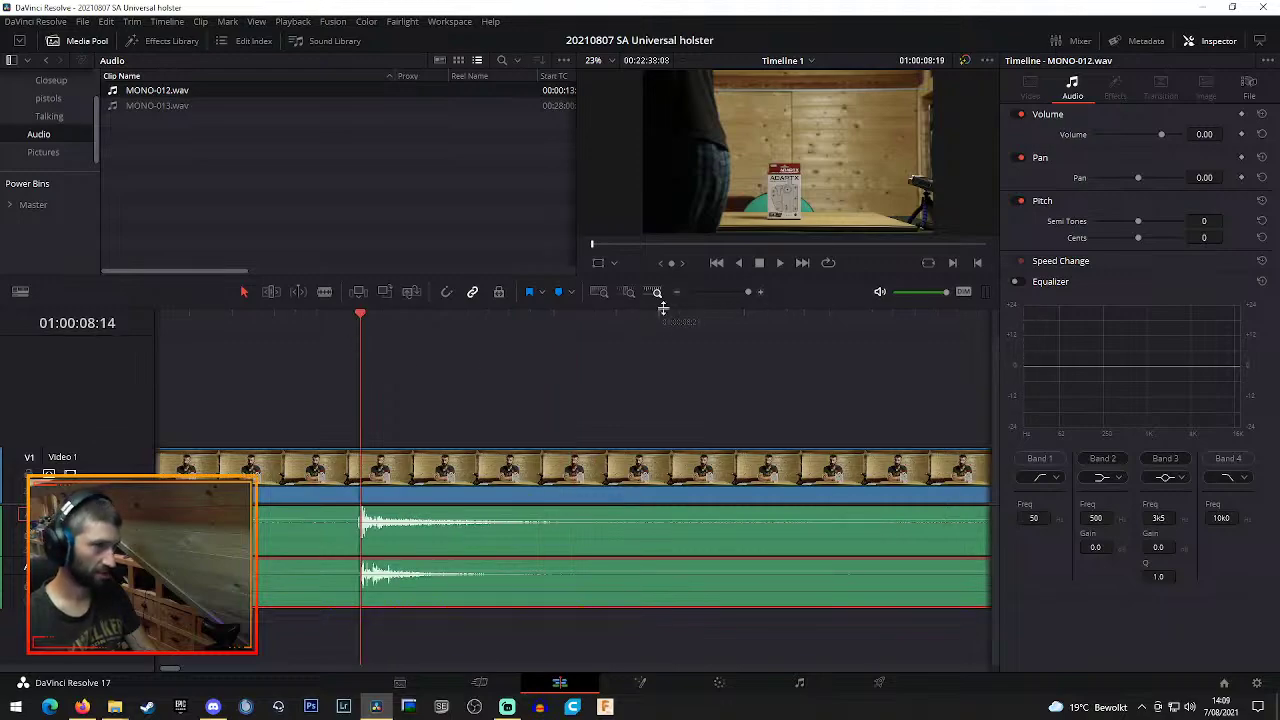
scroll(630, 548, "left", 3)
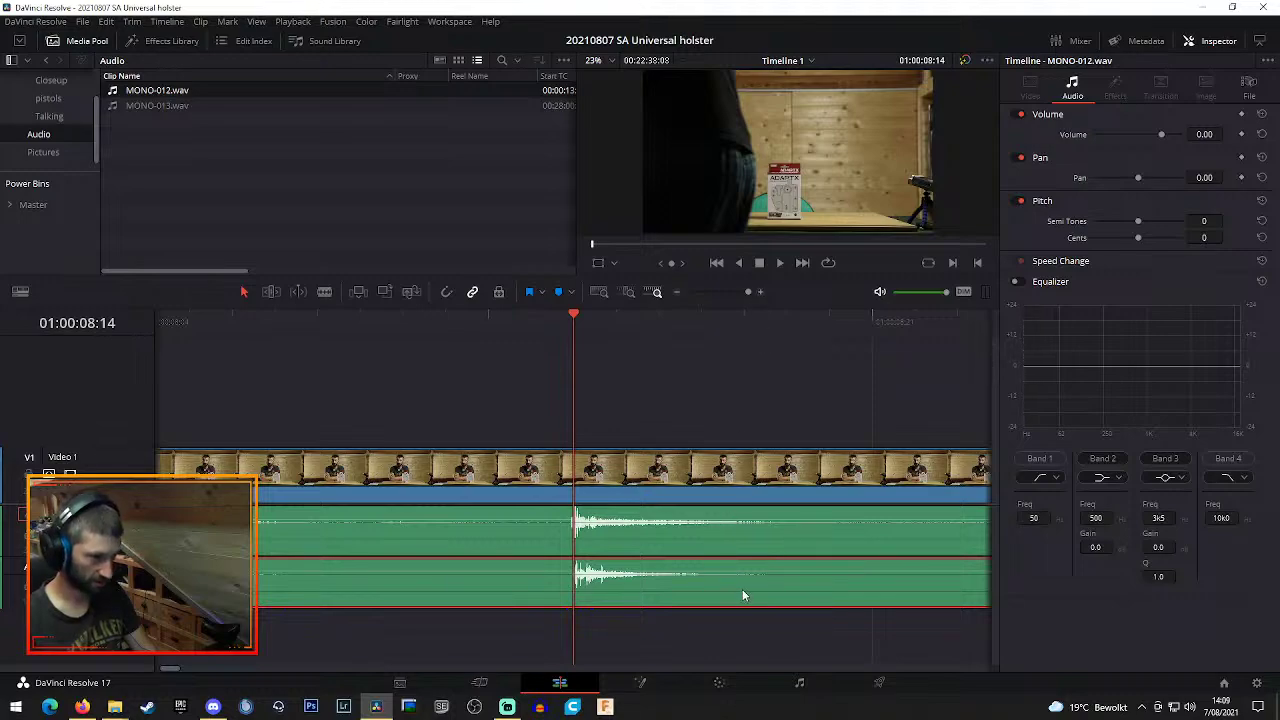
left_click_drag(742, 589, 741, 589)
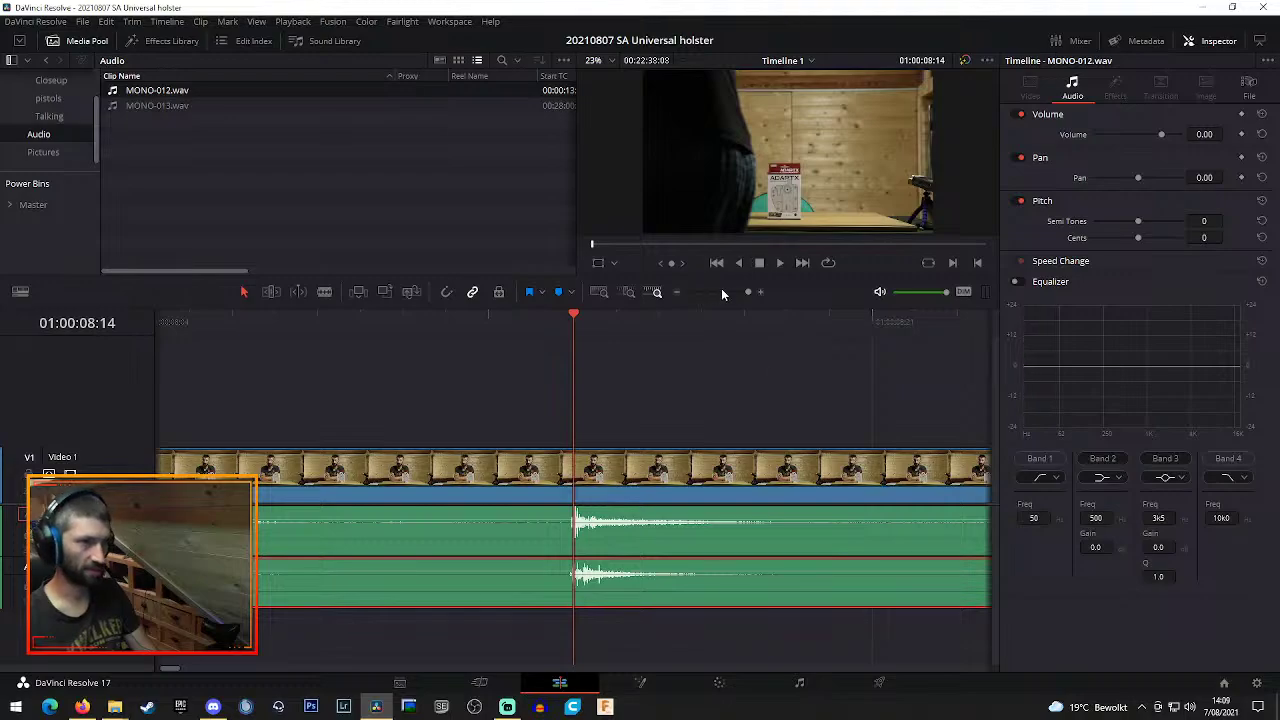
Compare both waveforms near the end of the footage at about 01:21:49:19 and nudge MONO-012.wav slightly later to match the camera sound
left_click(677, 292)
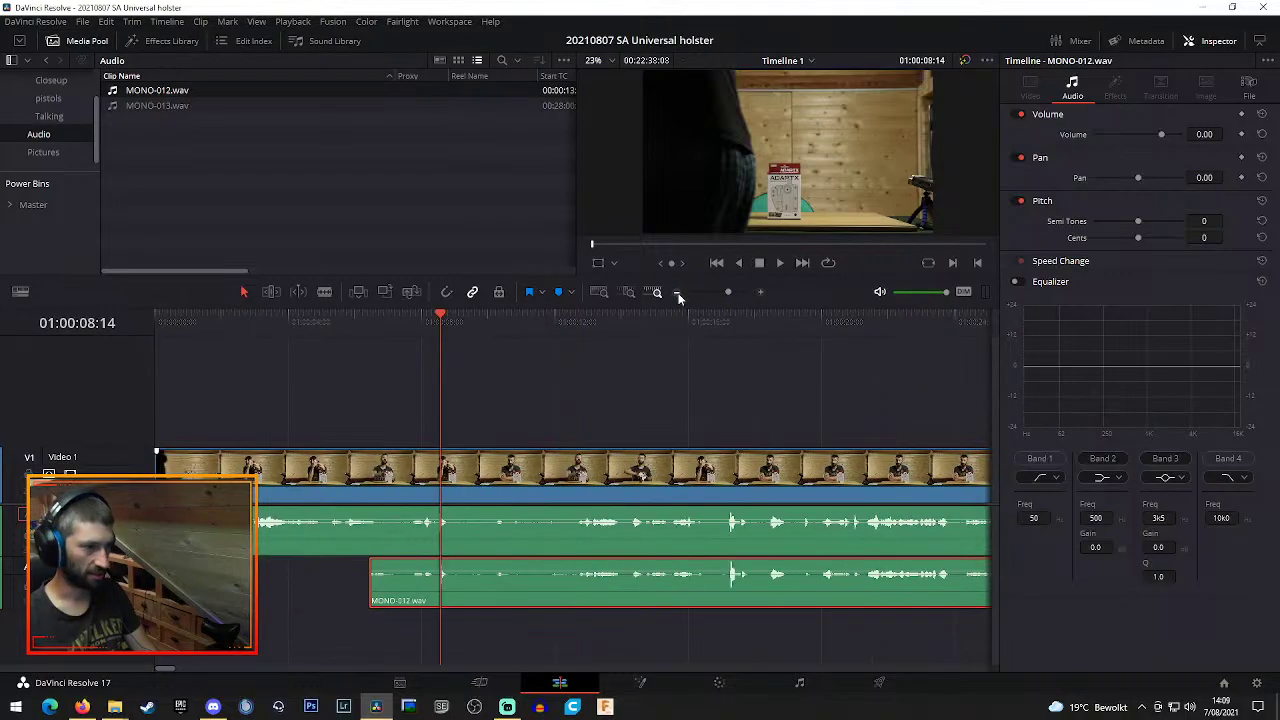
left_click(677, 292)
left_click_drag(237, 674, 878, 709)
left_click(636, 317)
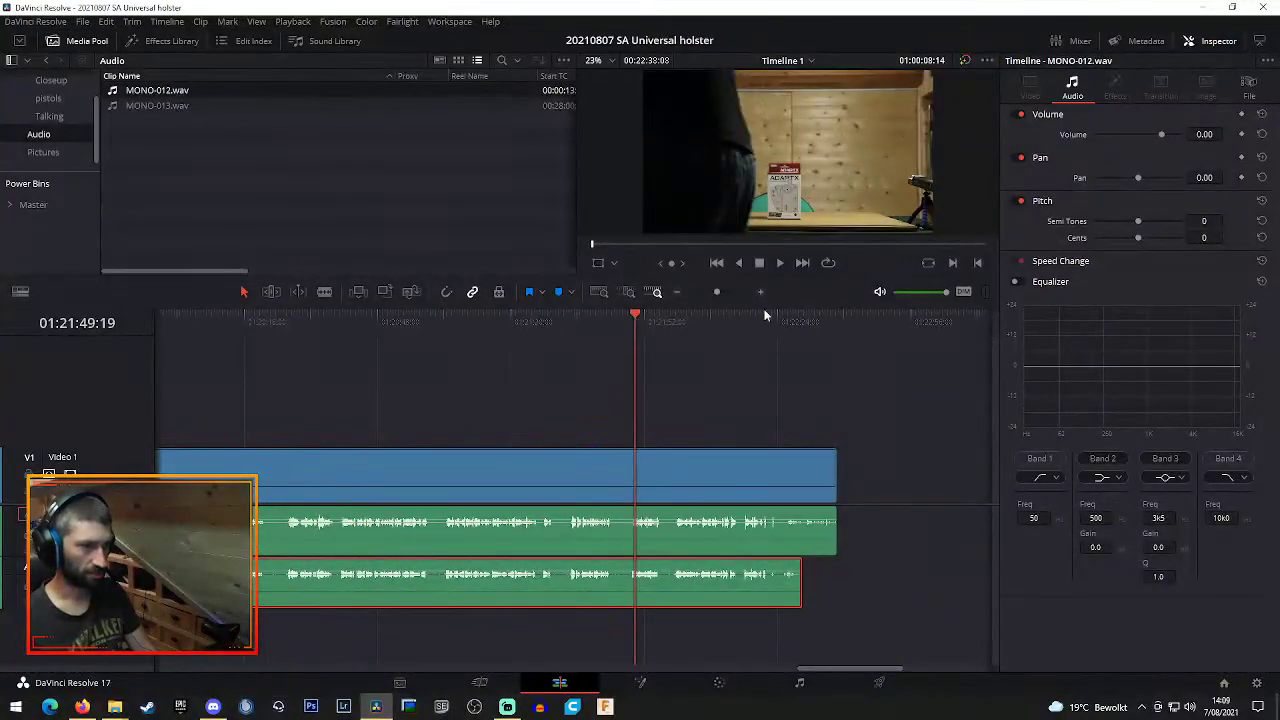
left_click(761, 291)
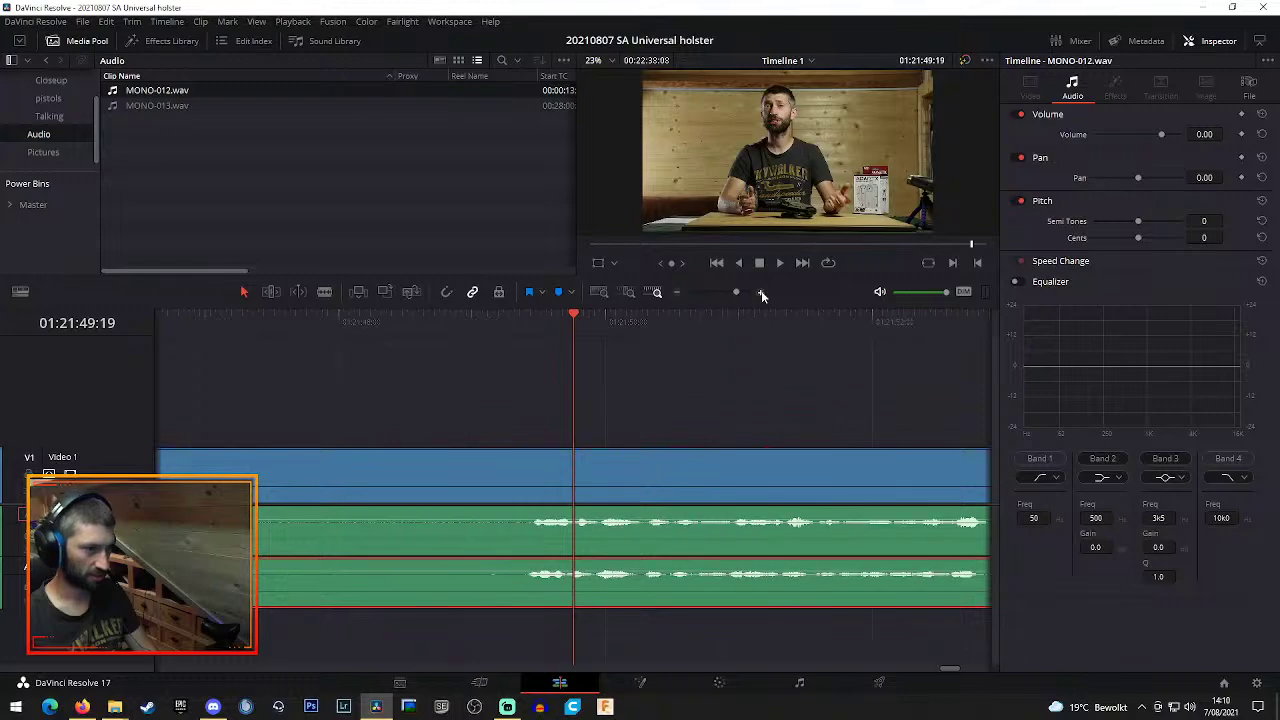
left_click_drag(636, 605, 645, 605)
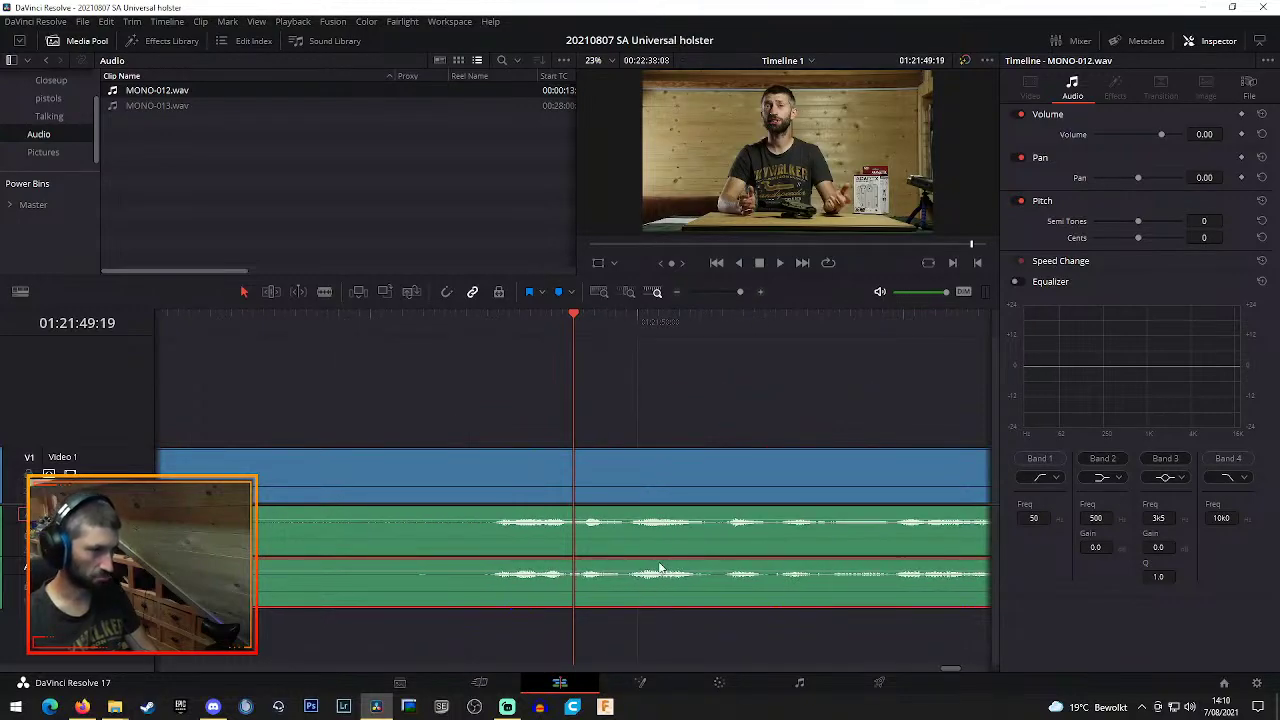
left_click(761, 292)
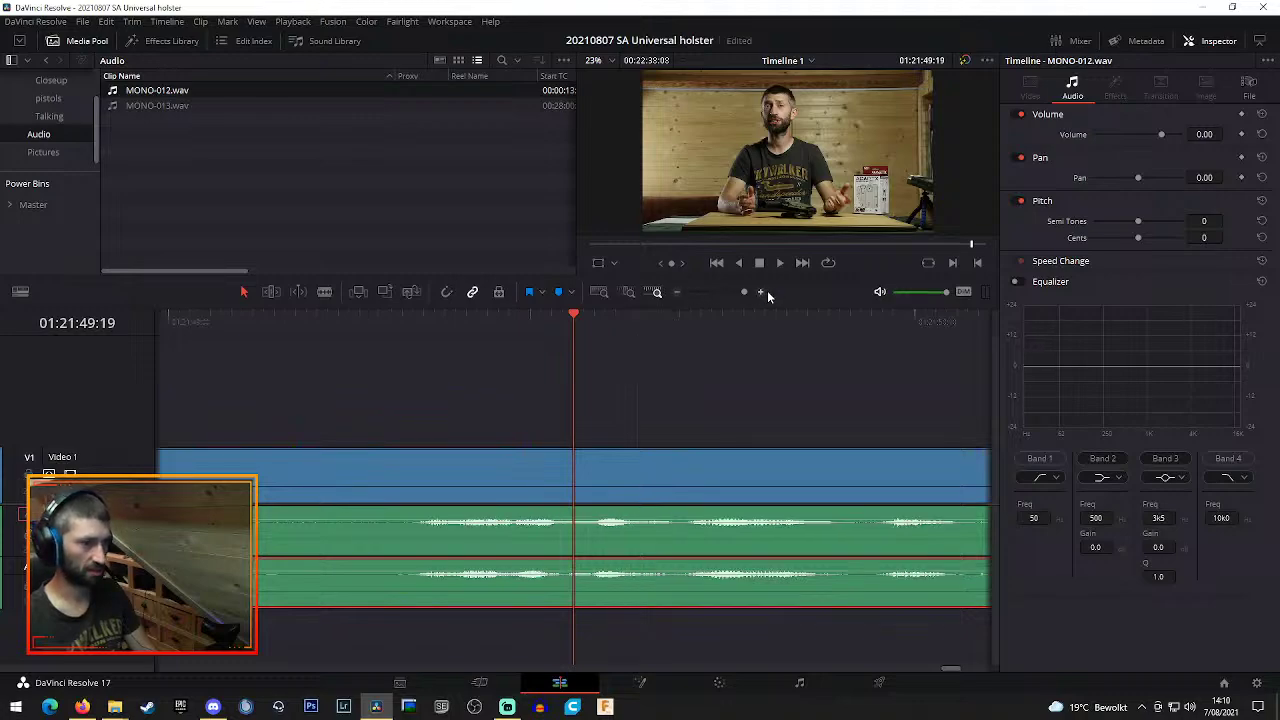
Examine the junction of MVI_9240 and MVI_9241 against the continuous MONO-012.wav recording, and select MVI_9240
left_click(677, 292)
left_click(677, 292)
left_click(677, 292)
left_click(677, 292)
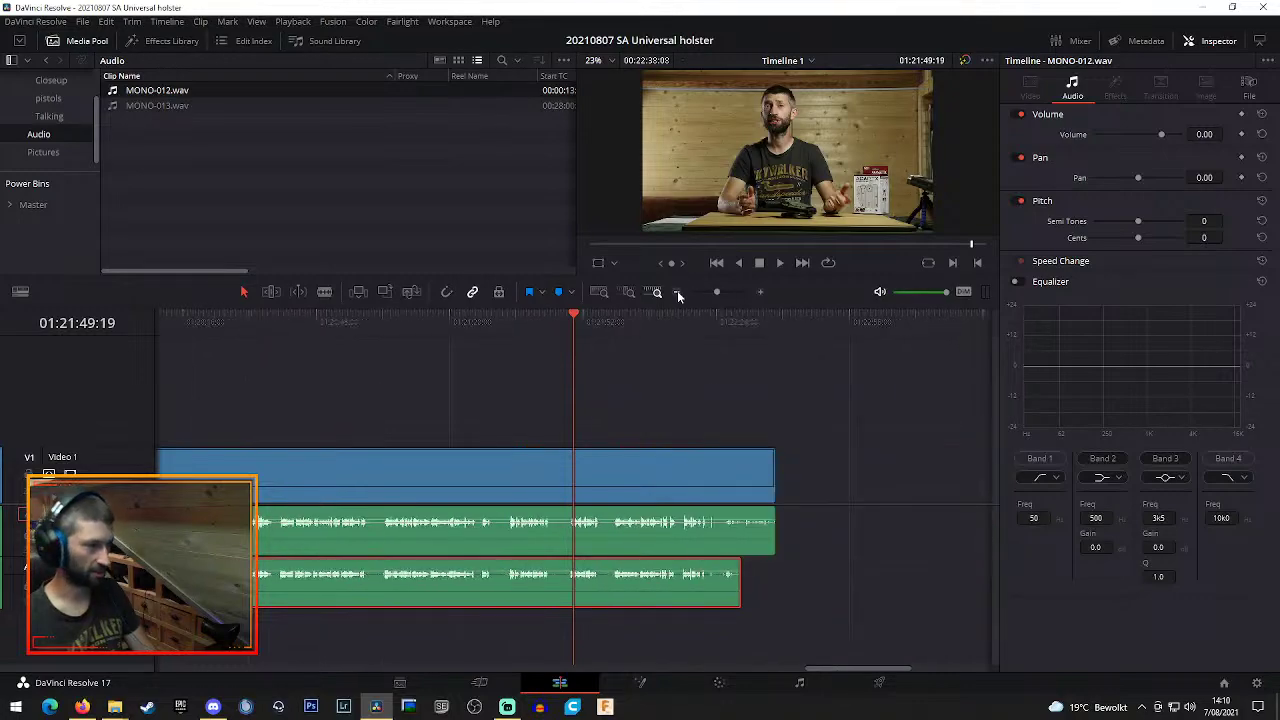
left_click(677, 292)
left_click(677, 292)
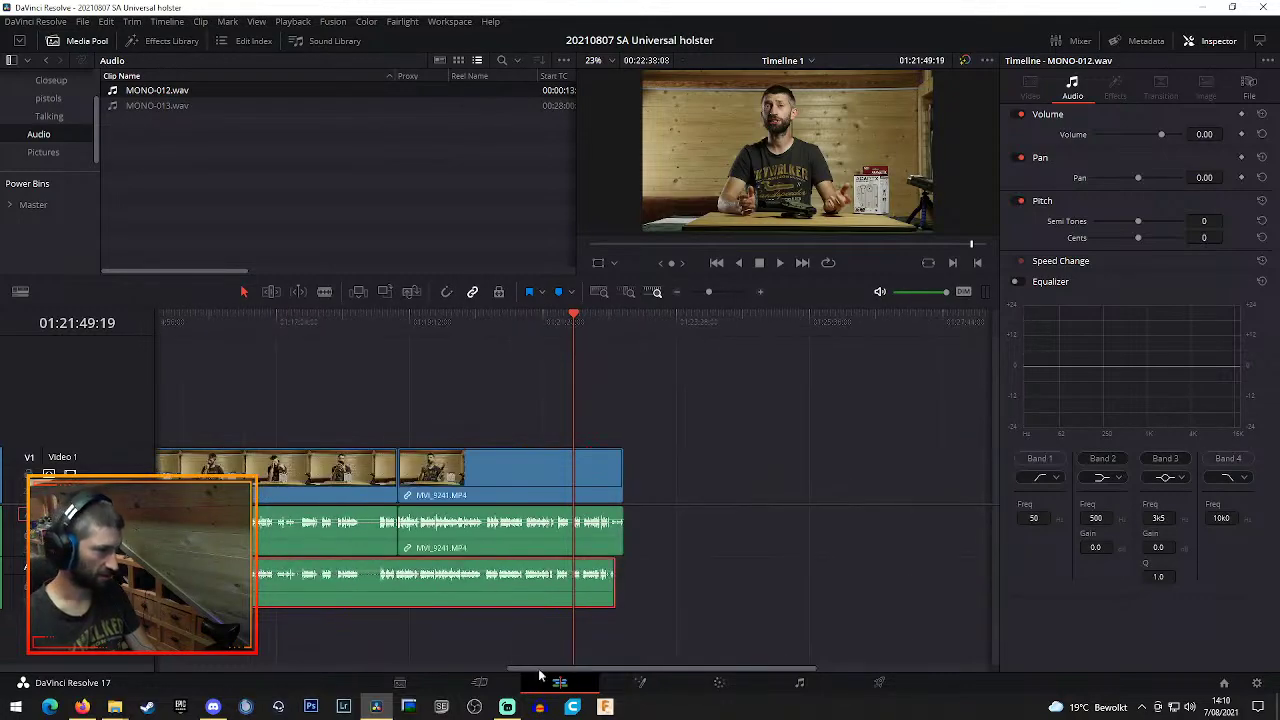
left_click_drag(561, 676, 519, 669)
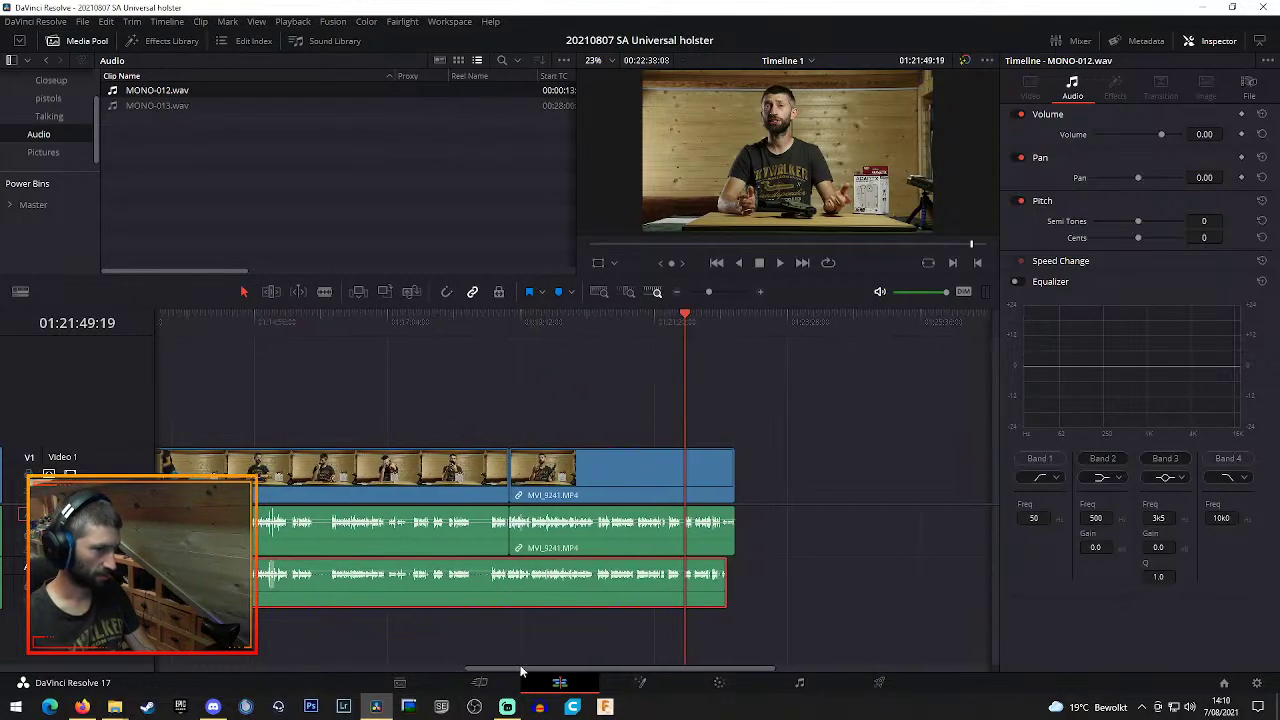
left_click(415, 472)
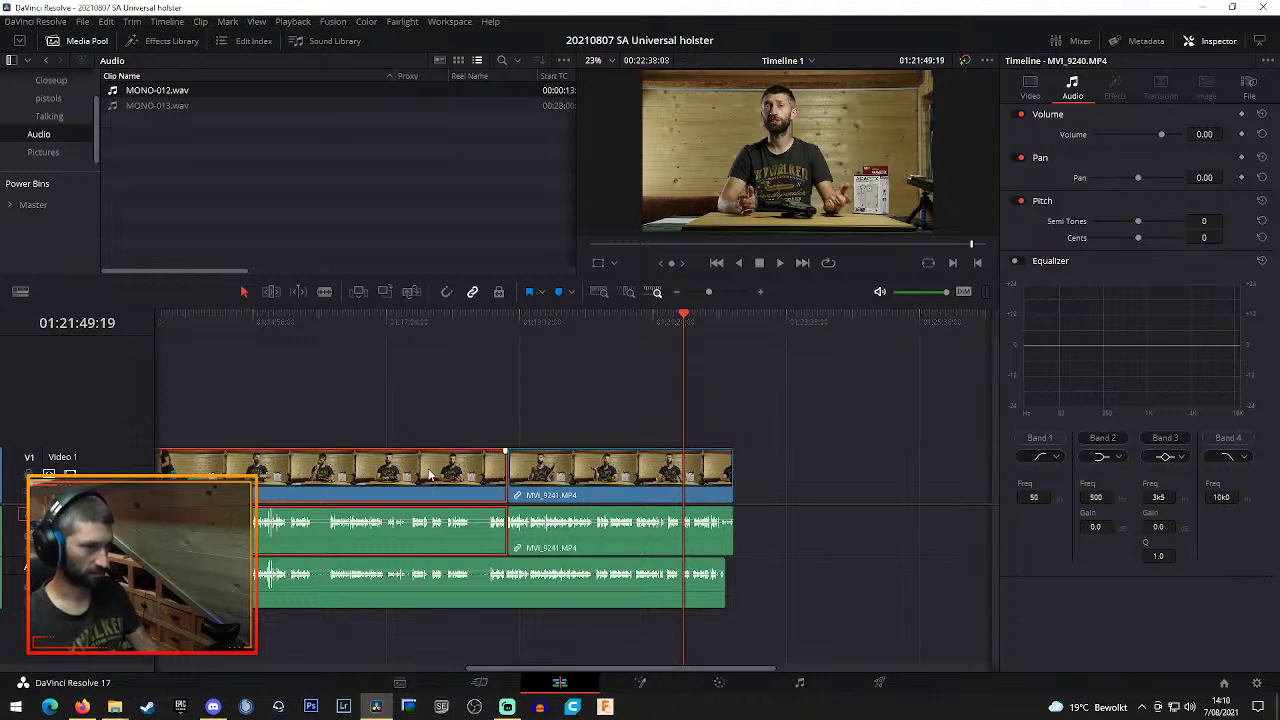
left_click_drag(430, 476, 365, 475)
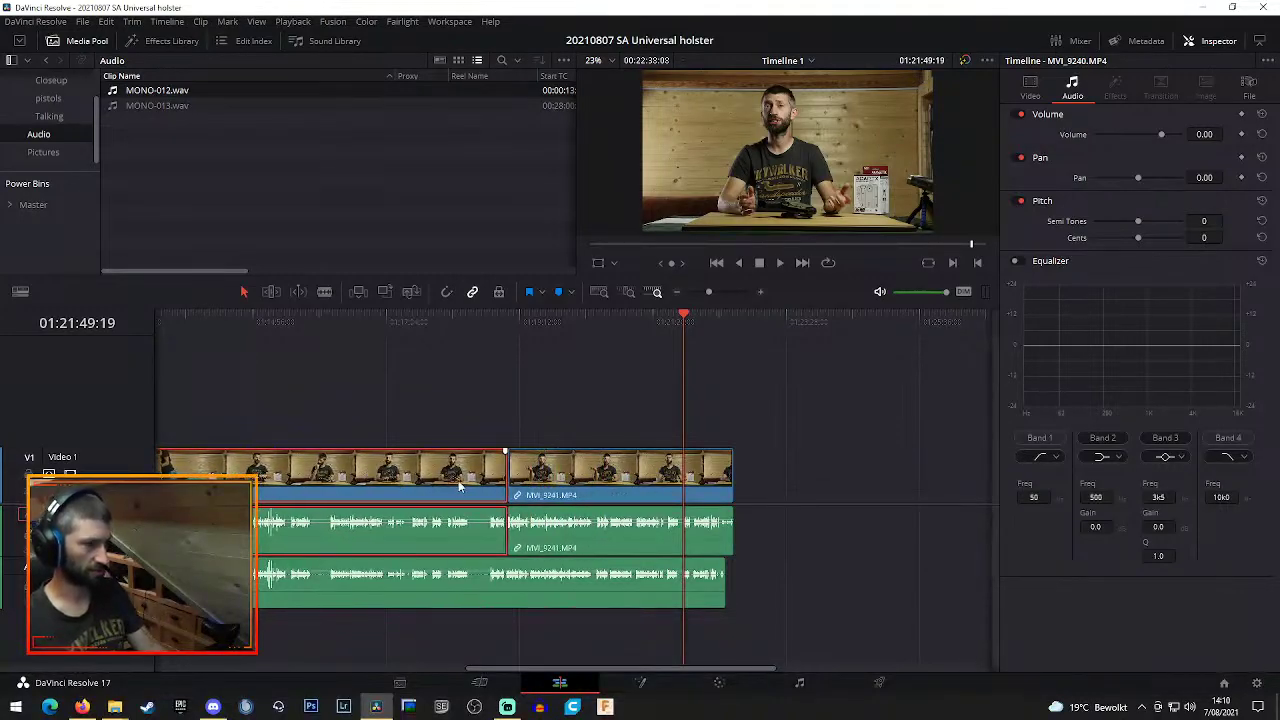
Play the beginning of Timeline 1 from about 01:00:03 to check the sync of both audio tracks
left_click_drag(585, 668, 275, 668)
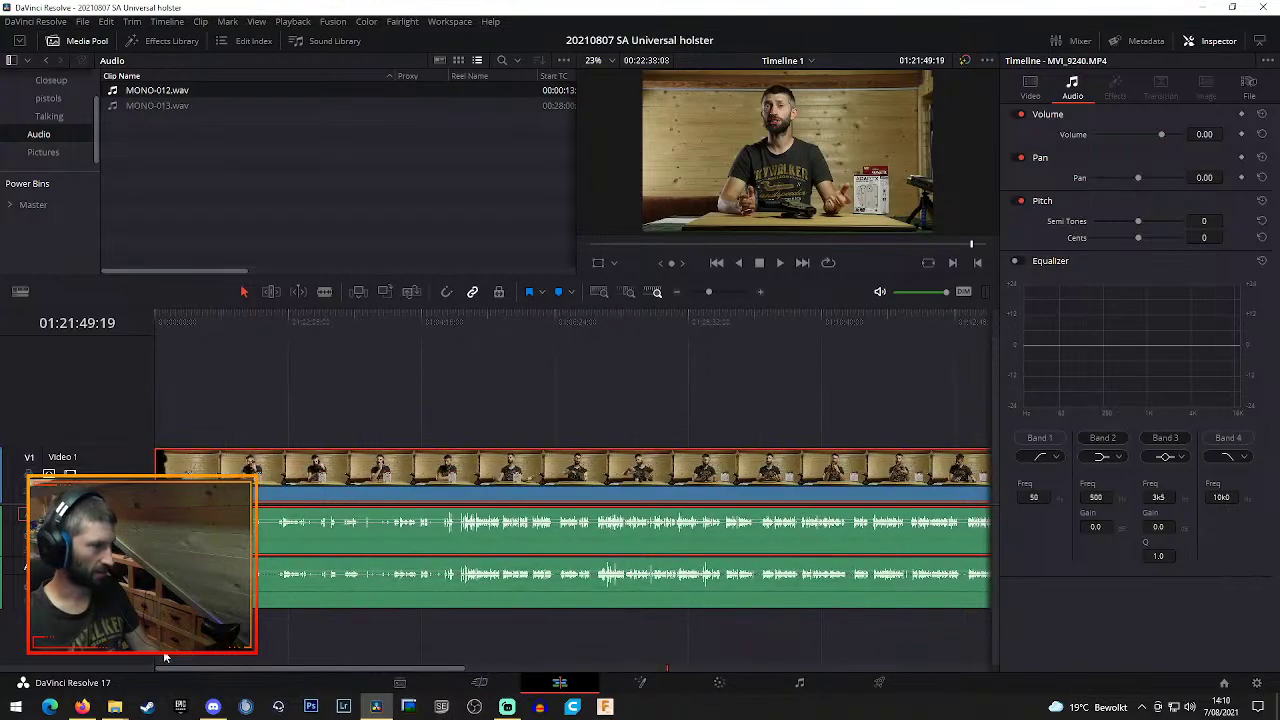
left_click(172, 318)
key("space")
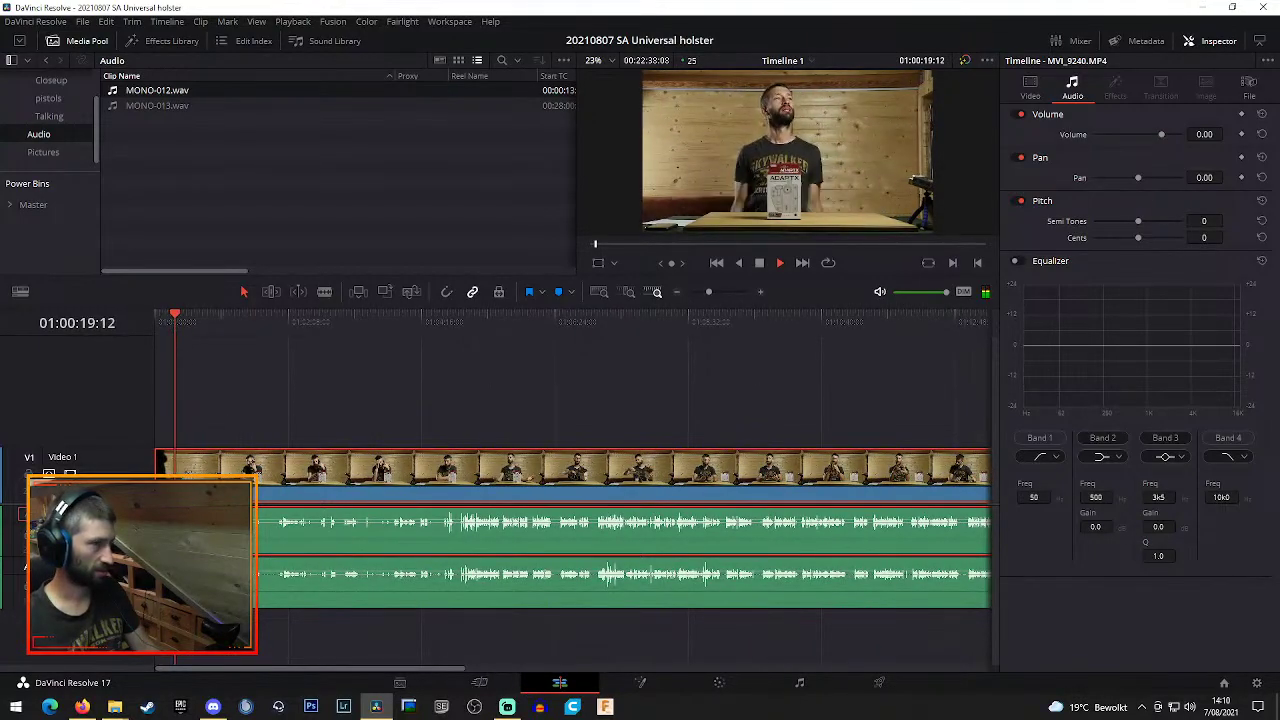
key("space")
left_click(160, 318)
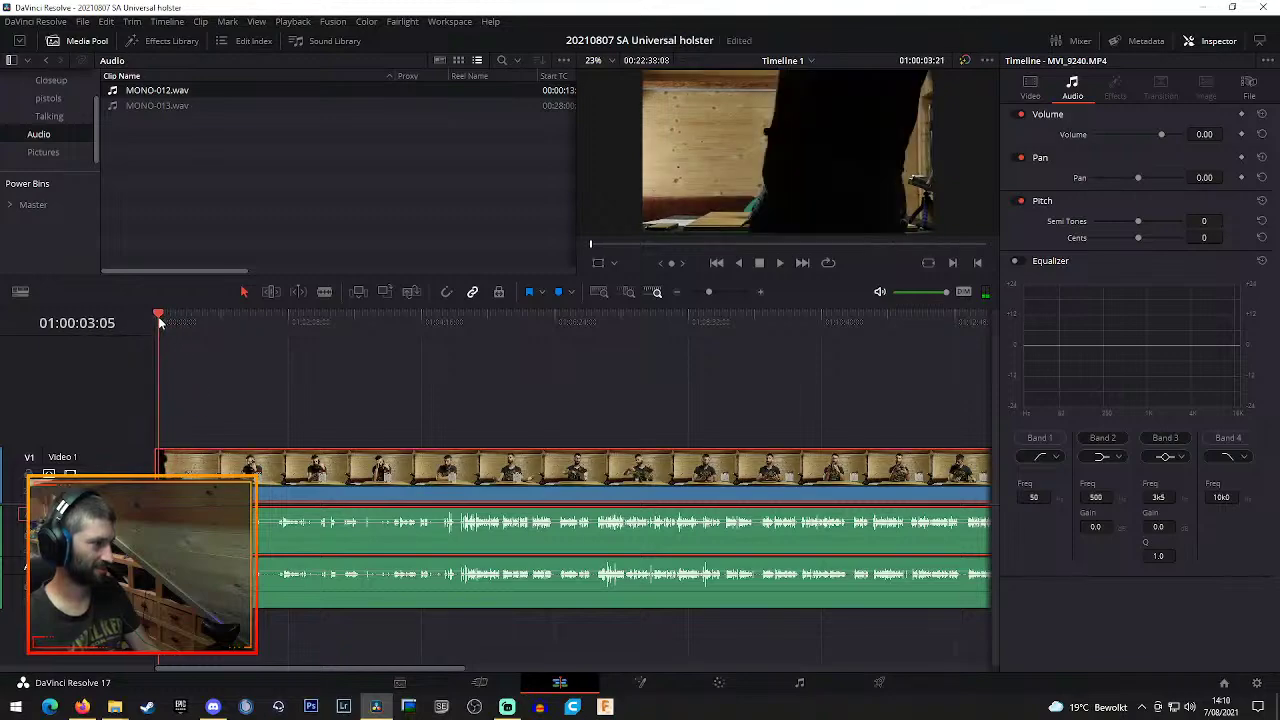
key("space")
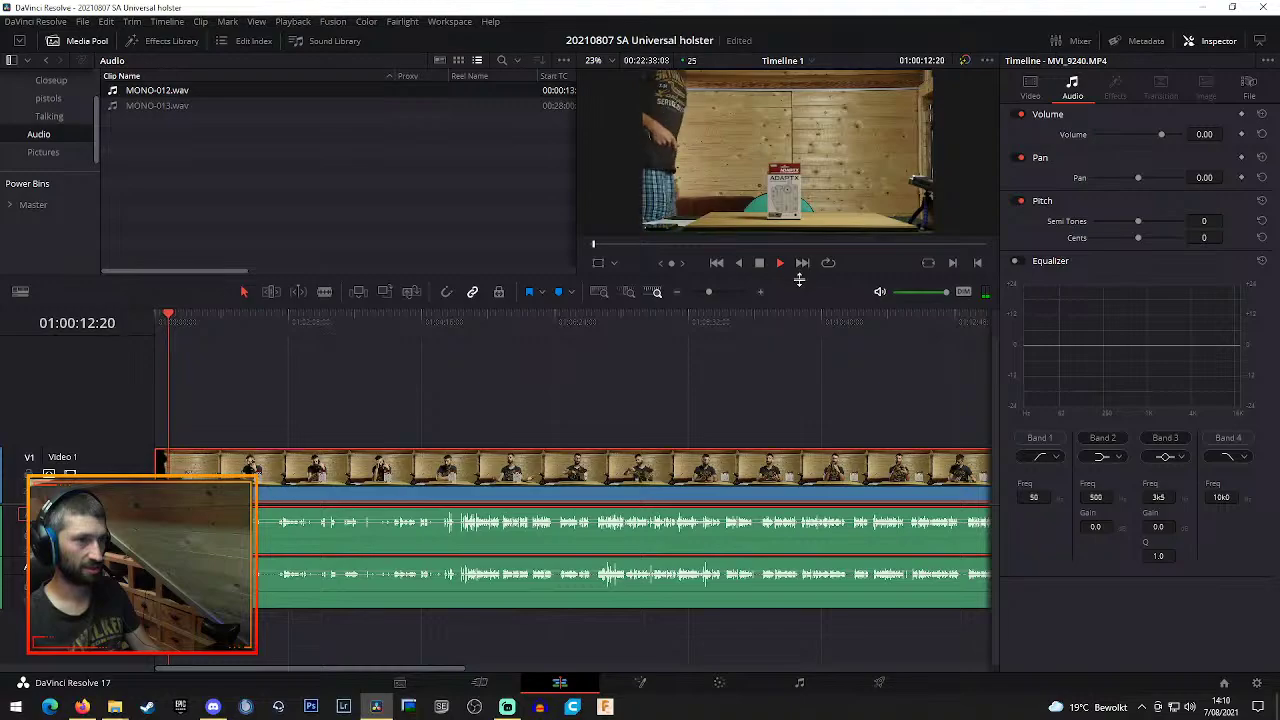
Enlarge the viewer and replay the timeline from 01:00:12:20 and around the five-minute mark to check the audio sync
left_click_drag(797, 279, 790, 341)
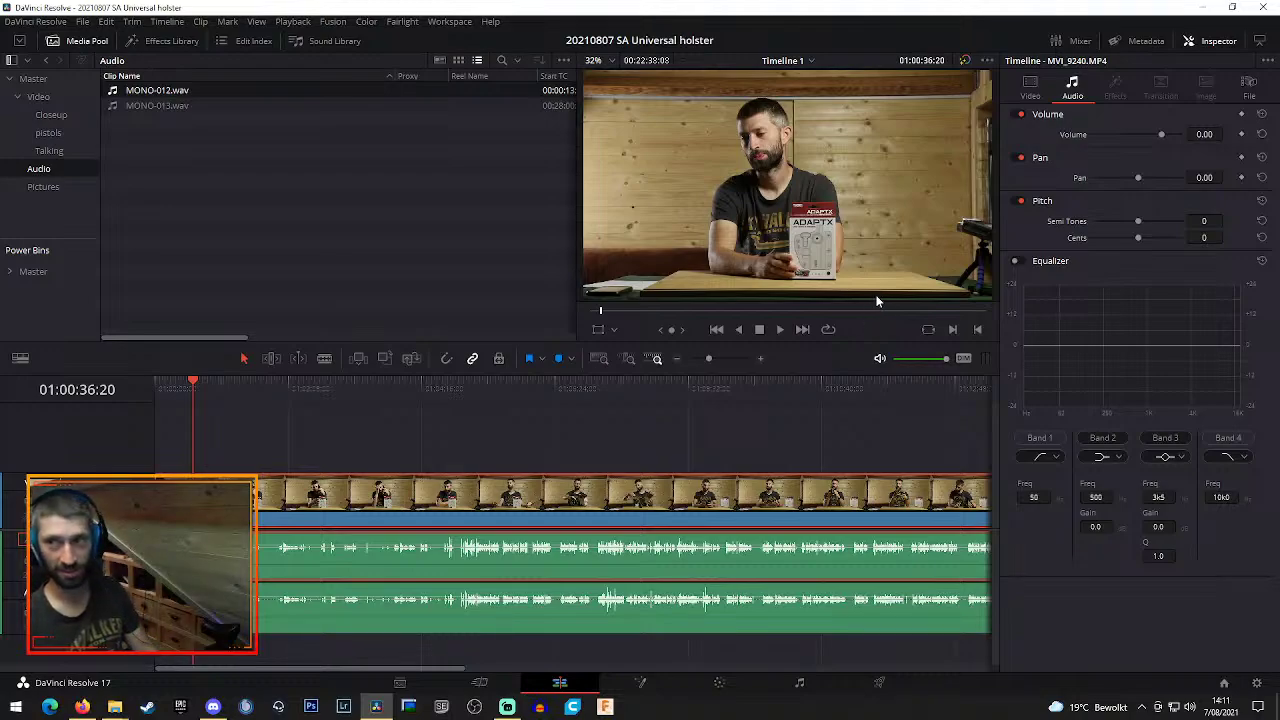
left_click(168, 388)
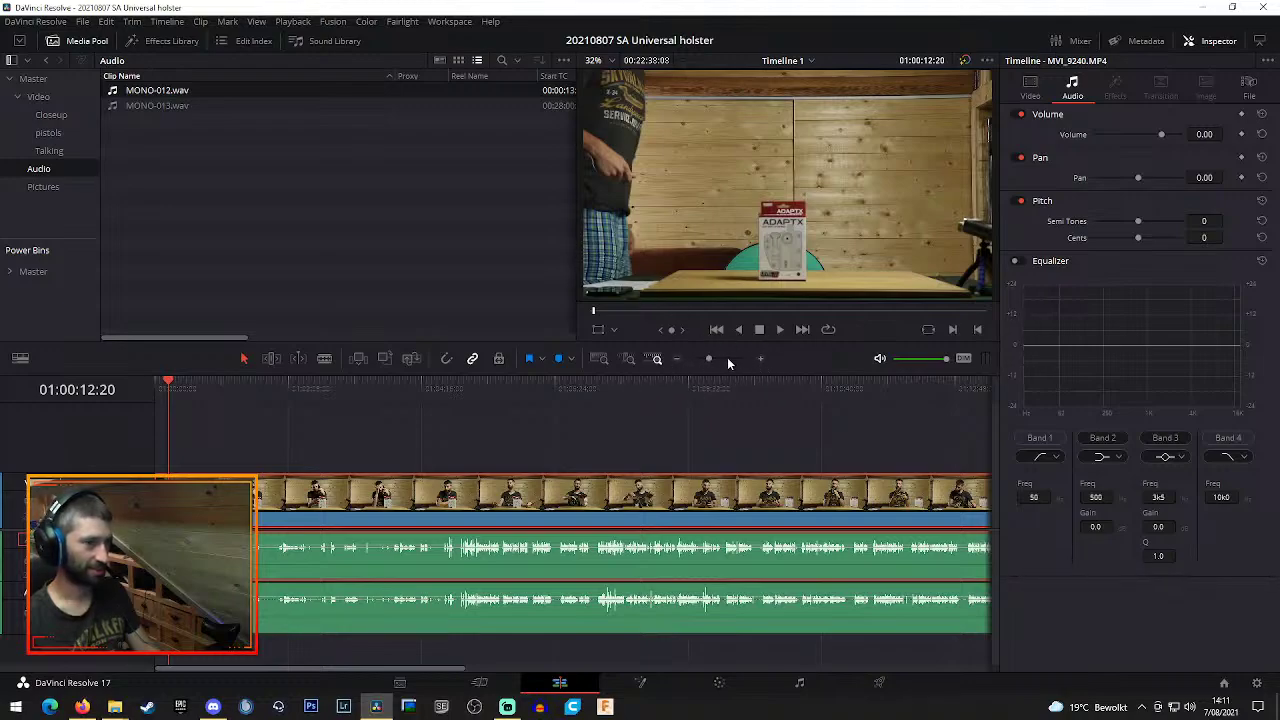
key("space")
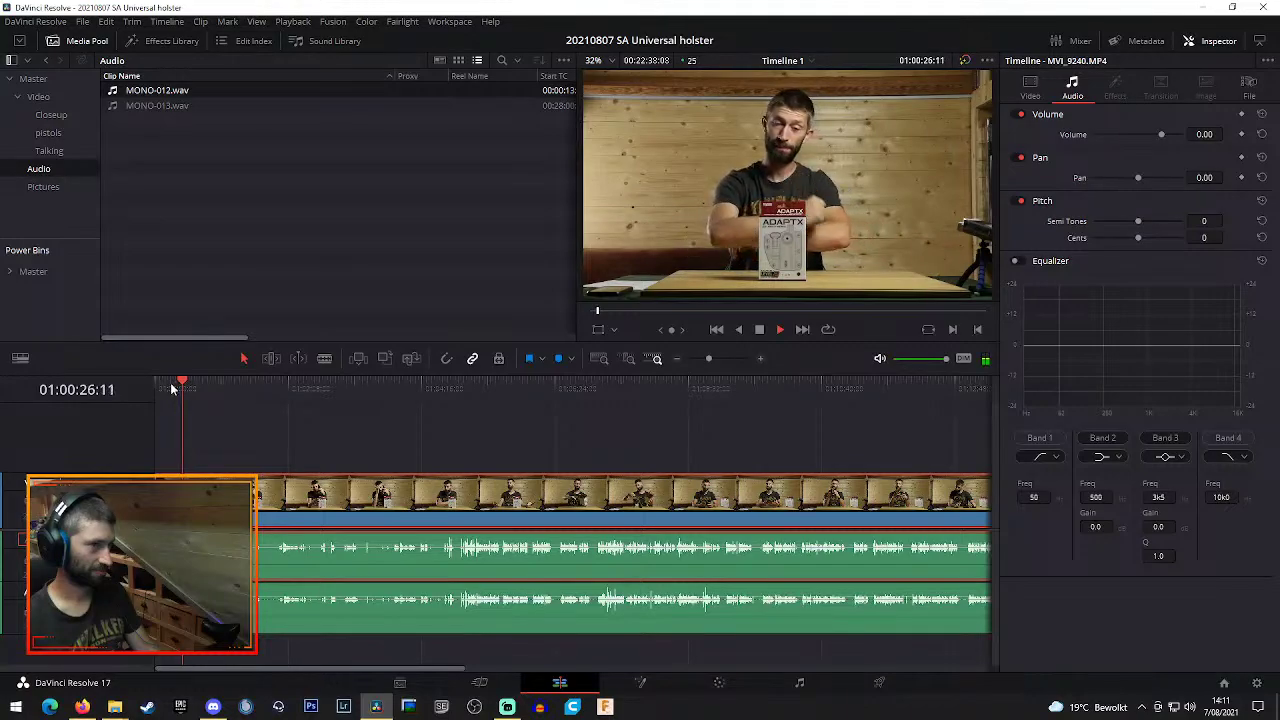
left_click(460, 388)
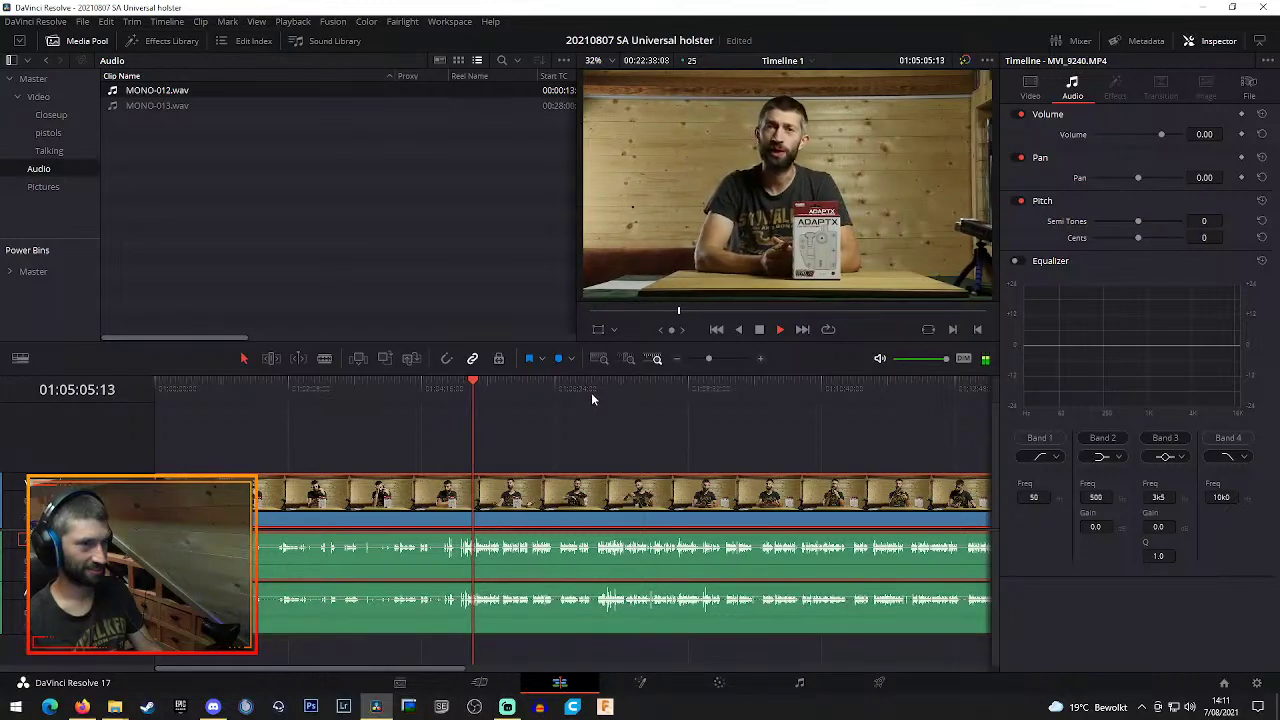
Link MONO-012.wav with the selected MVI_9240 video and audio, and replay the timeline from just before 01:05:03
left_click(588, 629)
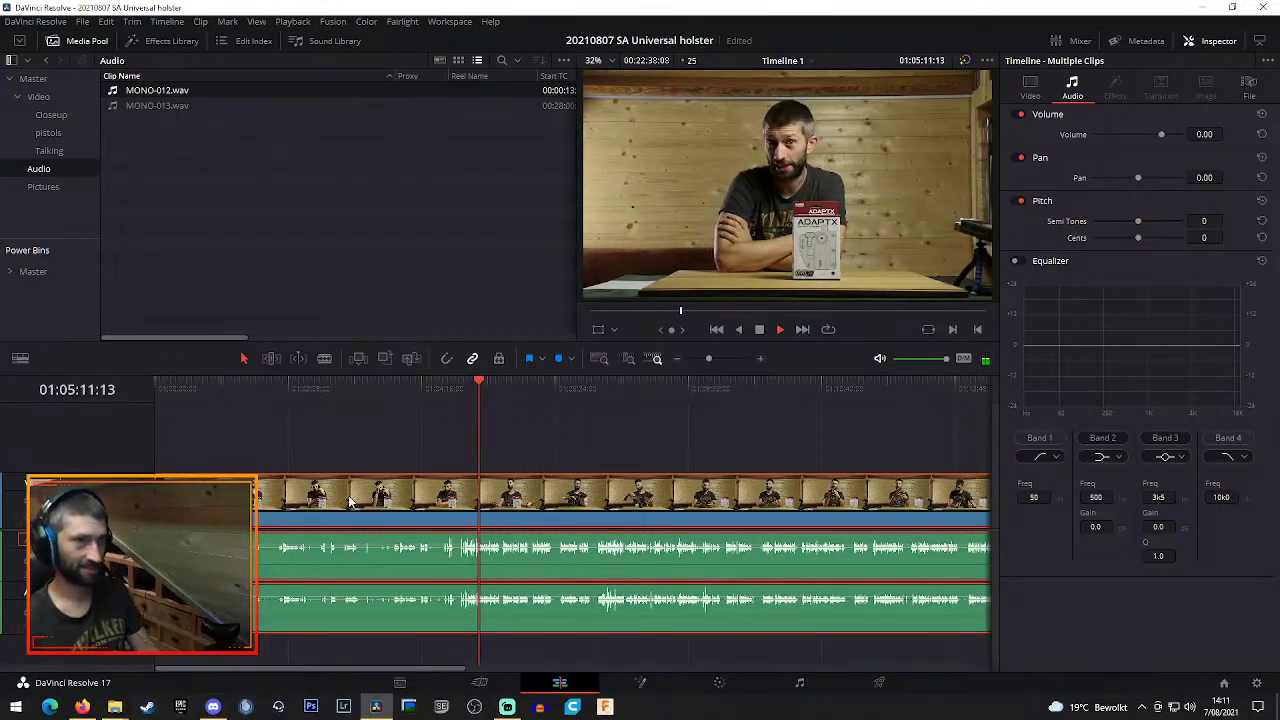
left_click(759, 360)
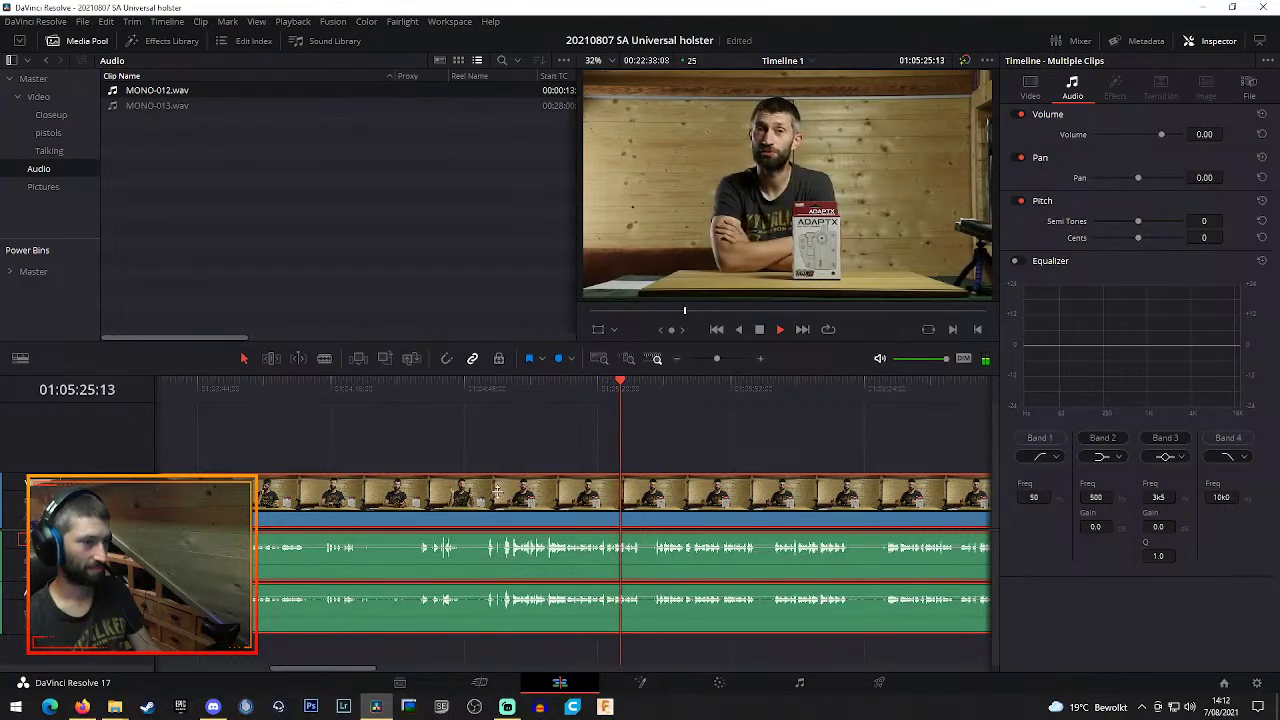
left_click(508, 390)
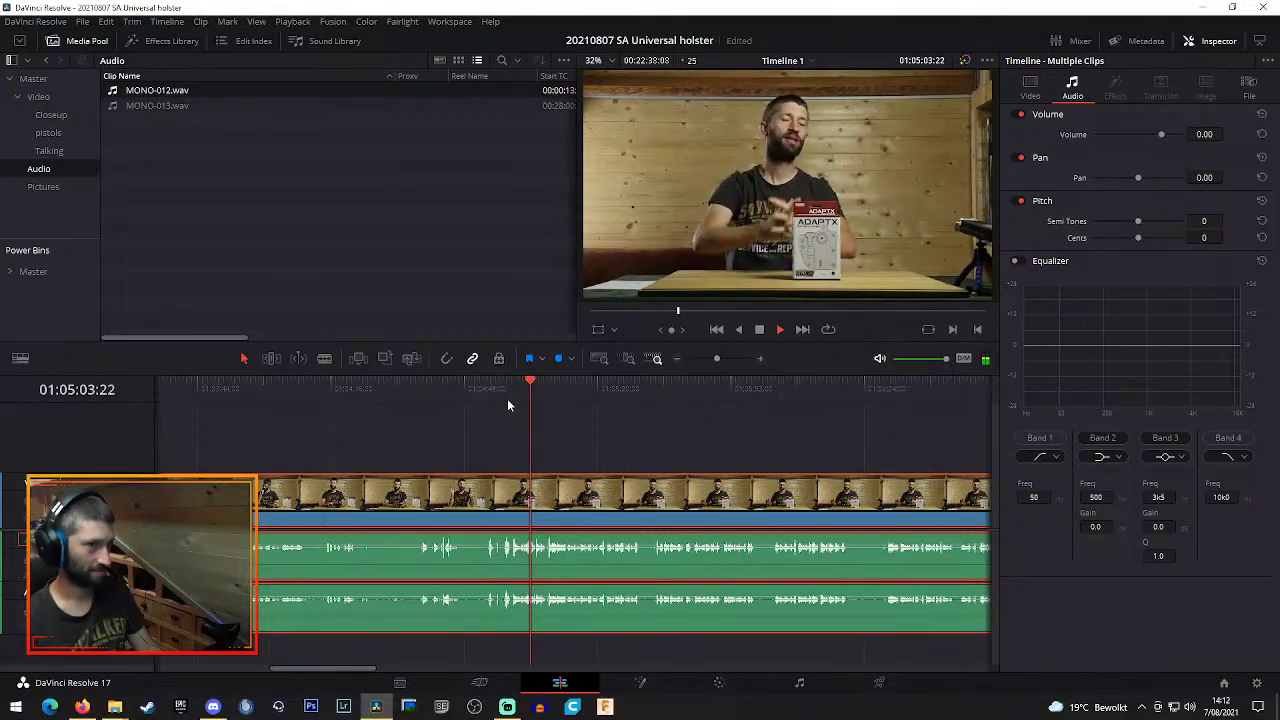
Try cutting the linked clips on all tracks at about 01:04:59, replay across the cut point, and undo the cut
key("b")
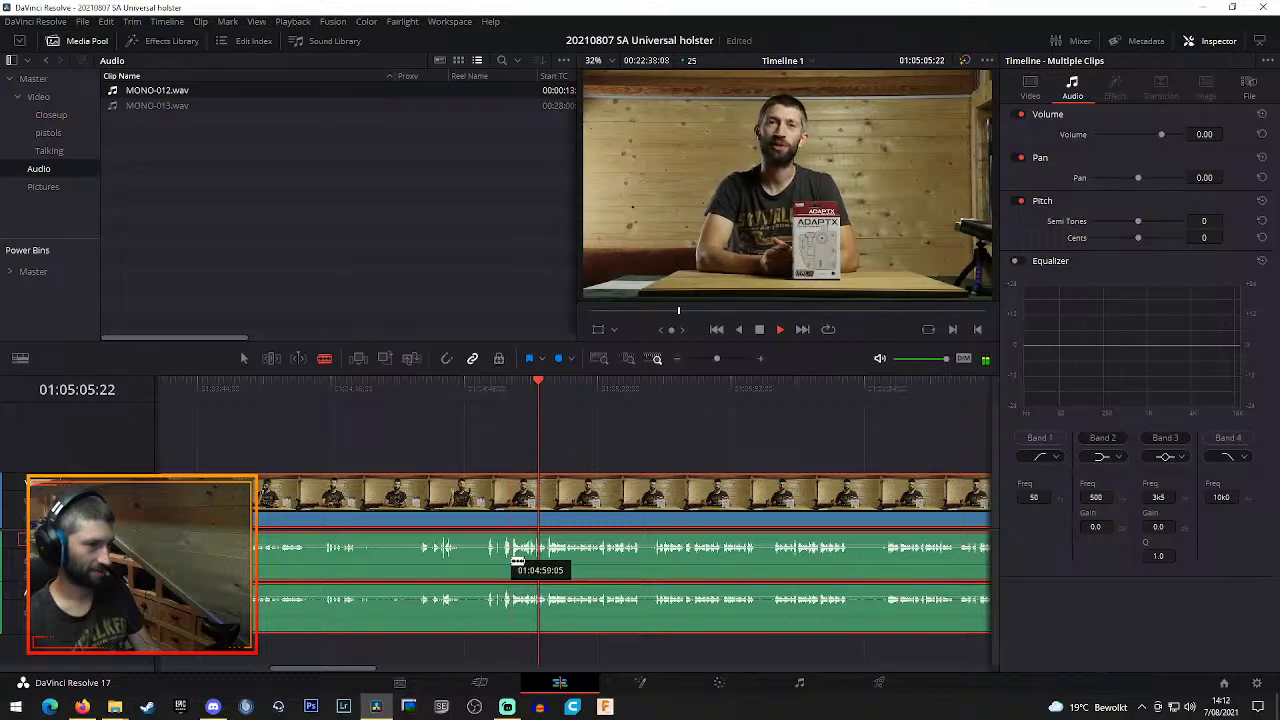
left_click(512, 562)
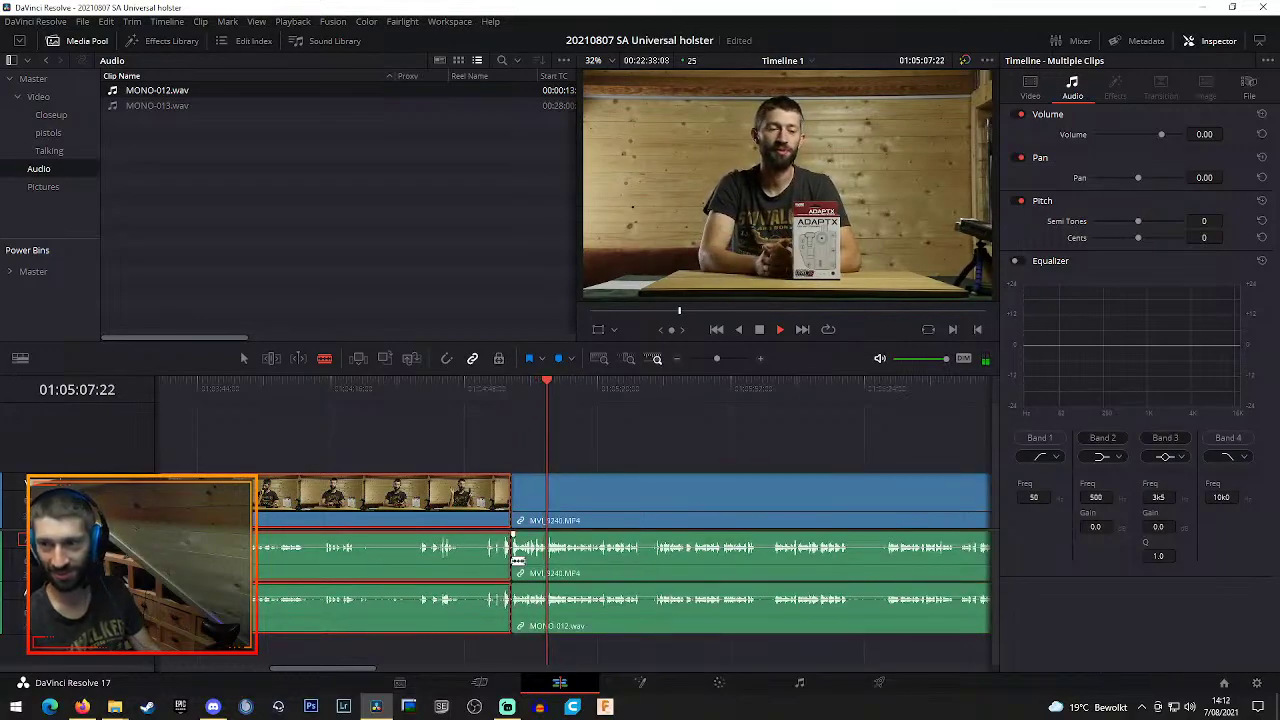
key("space")
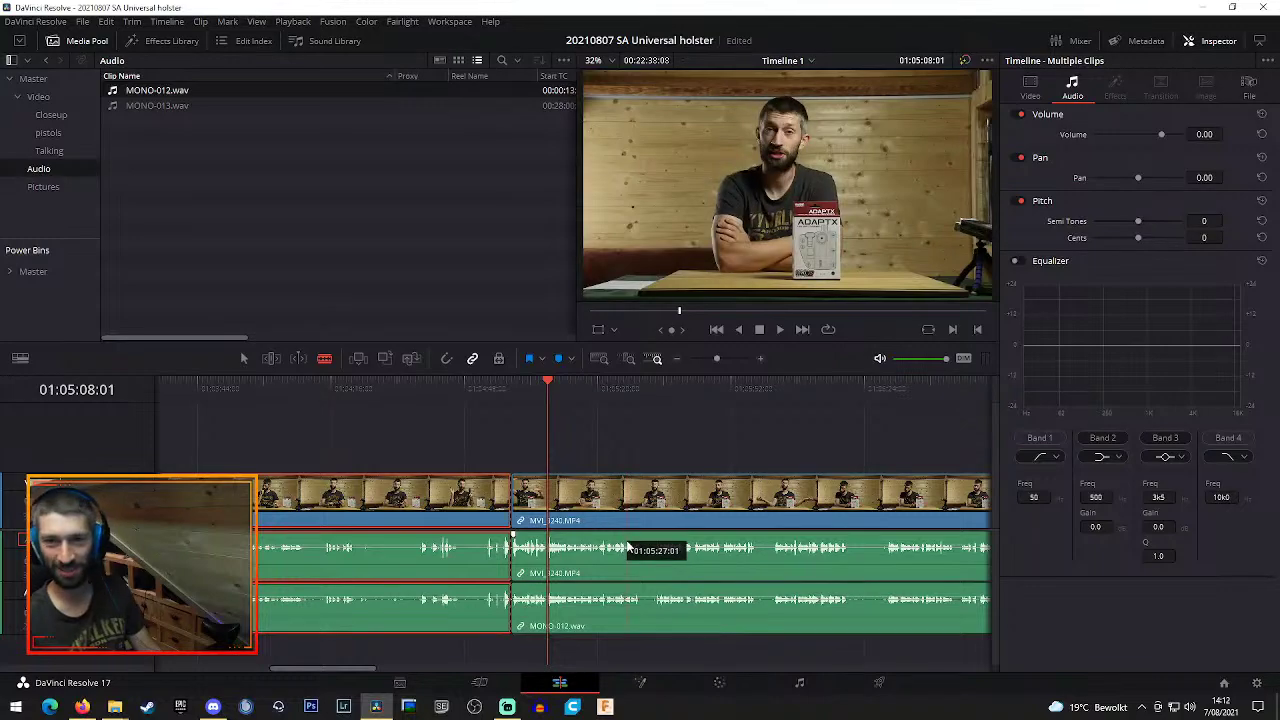
left_click(509, 388)
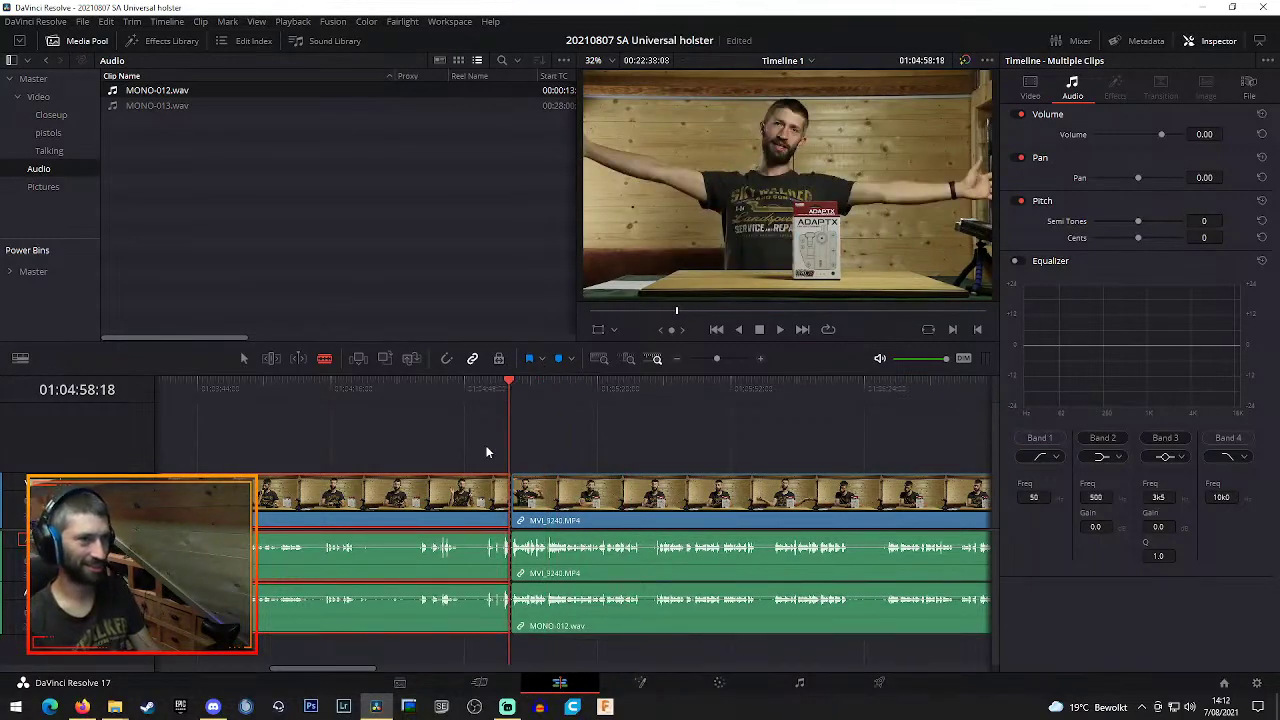
left_click_drag(350, 668, 362, 663)
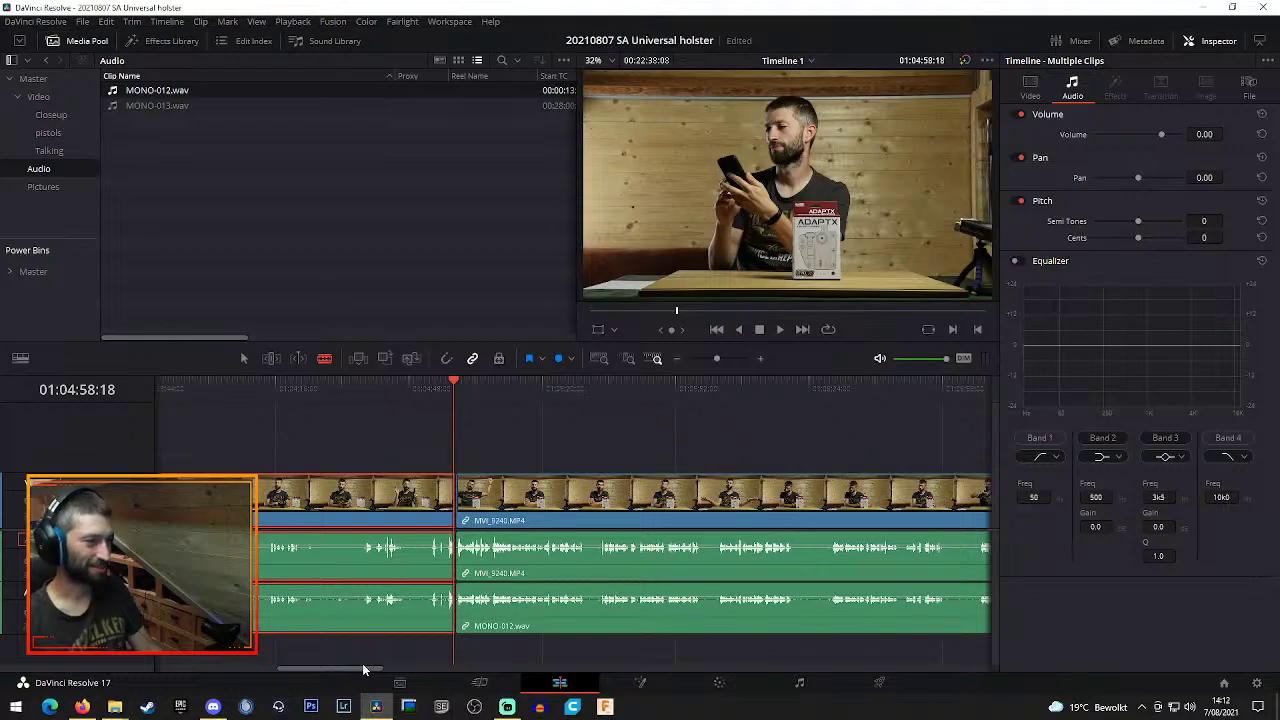
key("space")
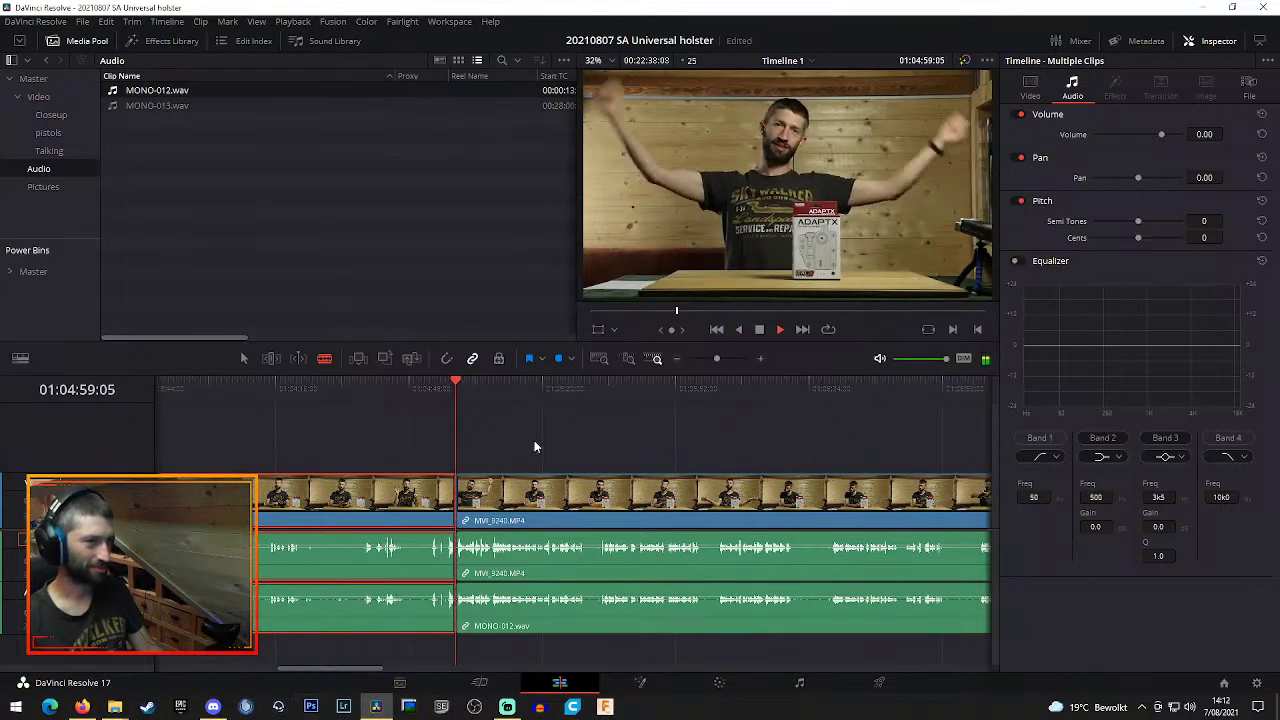
key("ctrl+z")
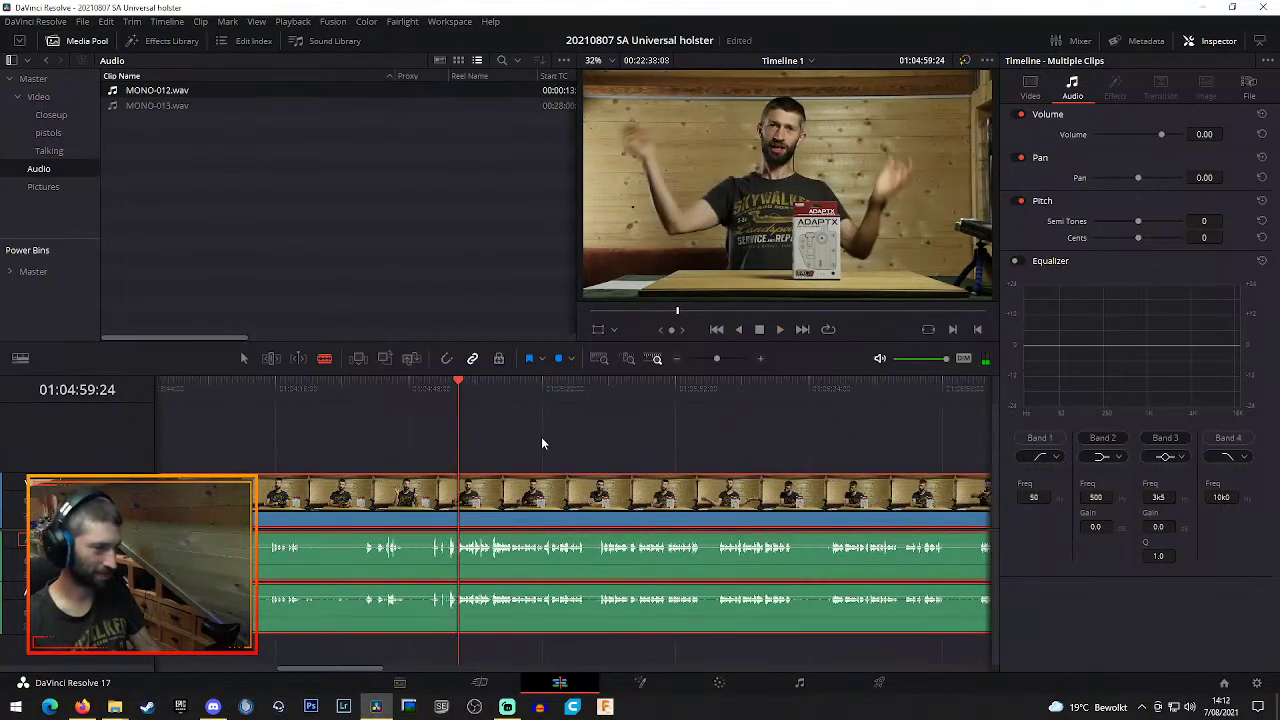
Place the playhead at 01:04:59:16, just before the speech starts in both waveforms
left_click(760, 359)
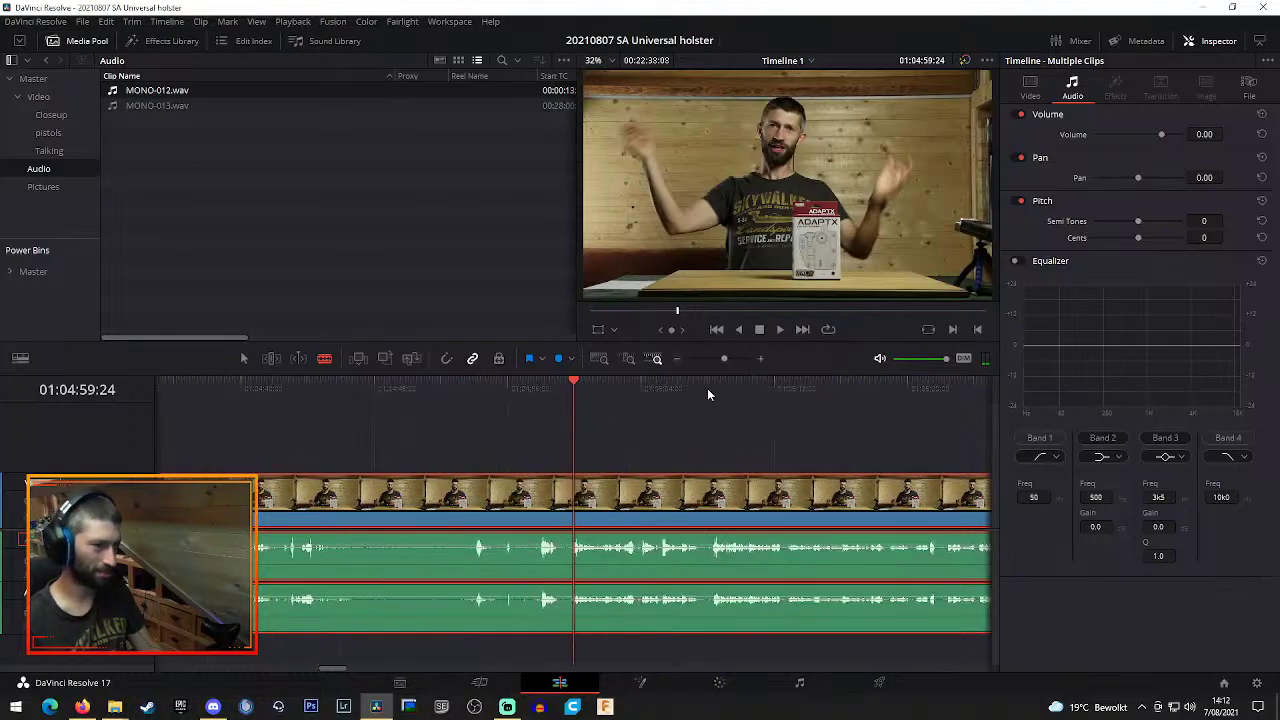
left_click(567, 383)
key("space")
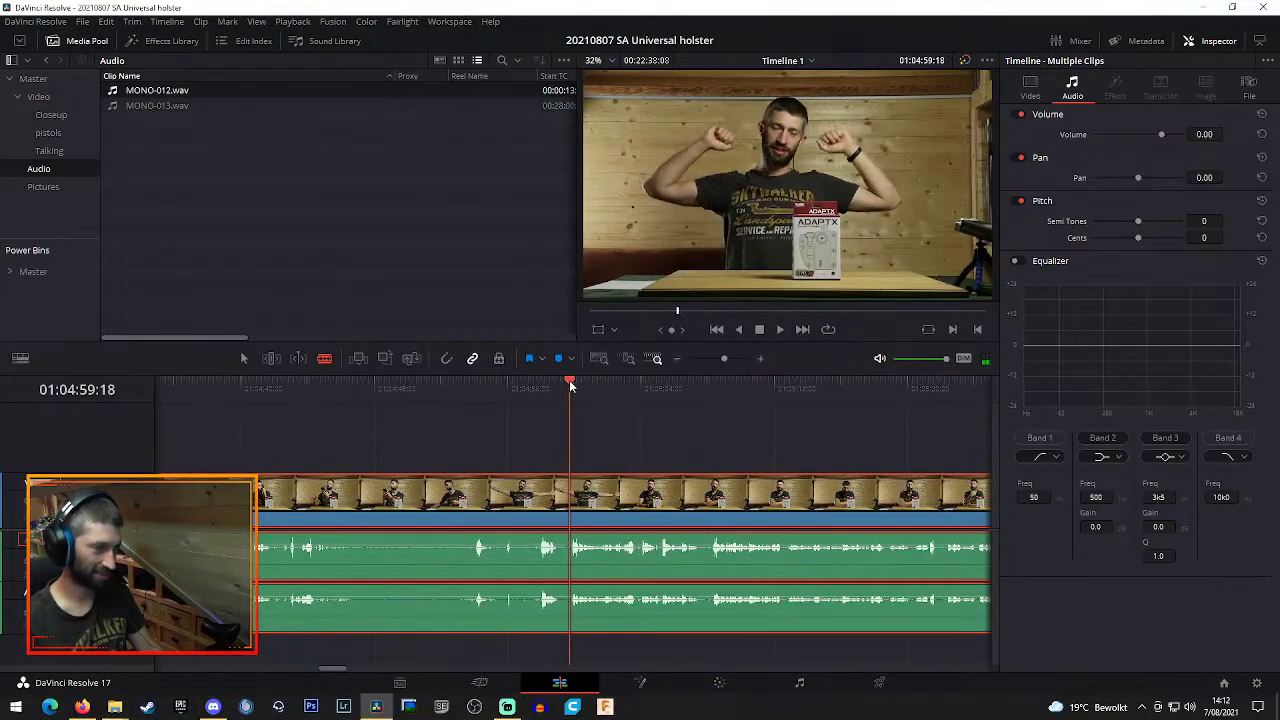
left_click(568, 380)
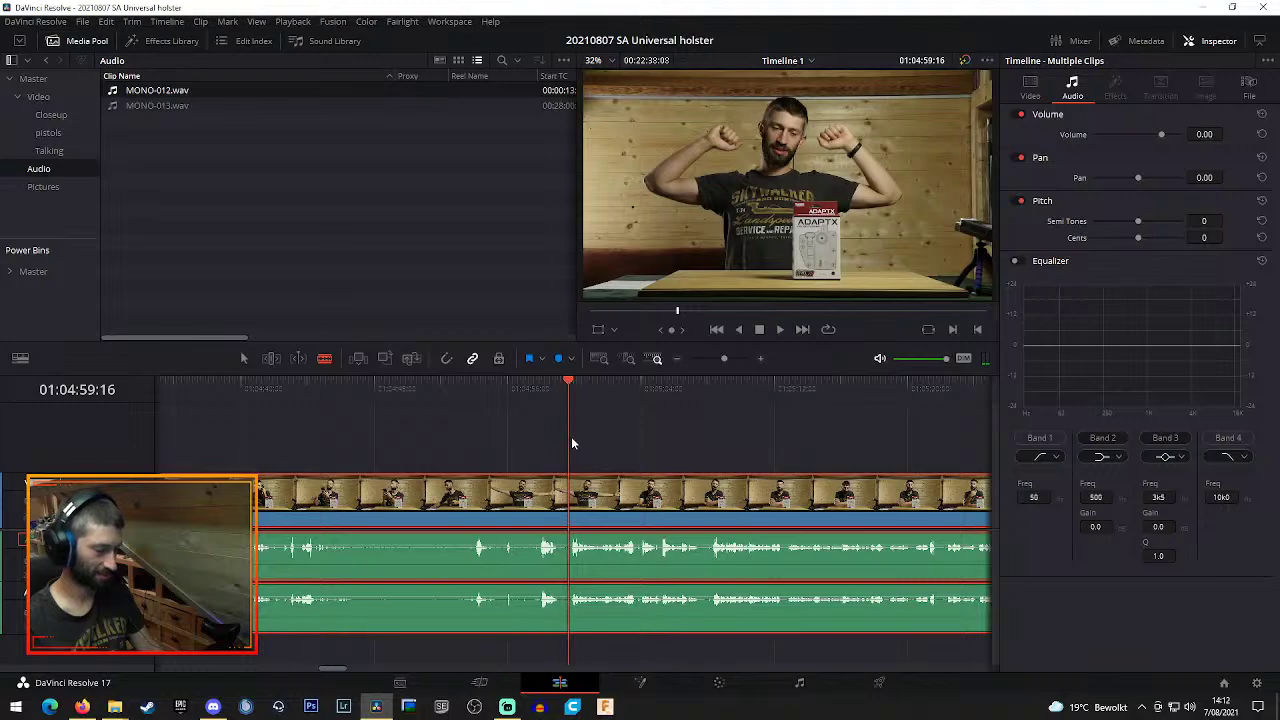
Try splitting the linked clips by eye beside the playhead, and undo the split
left_click(570, 488)
key("a")
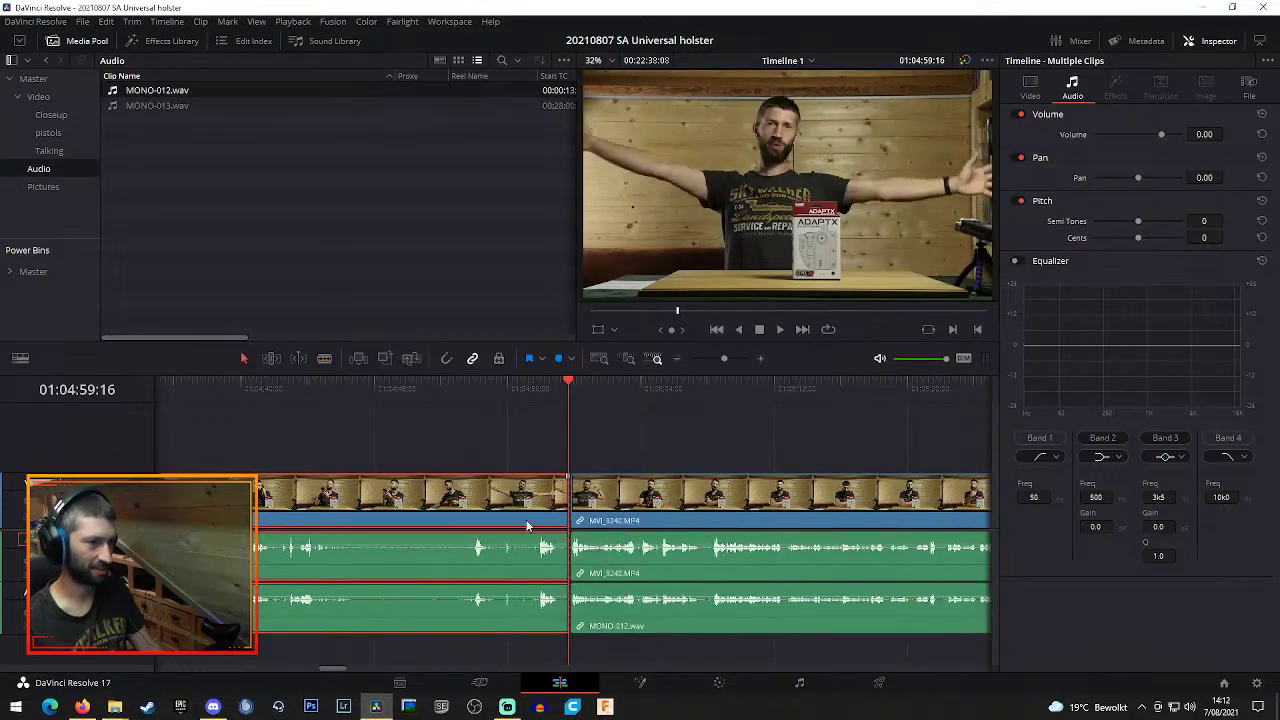
key("ctrl+z")
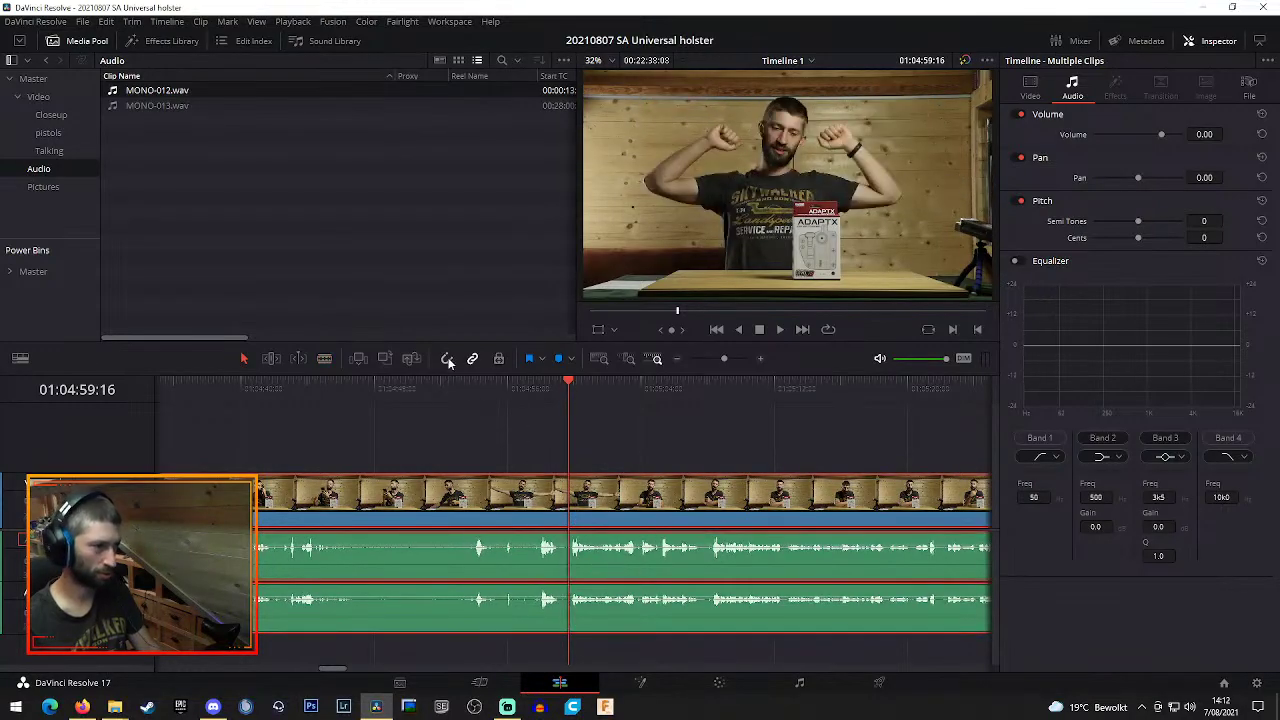
With snapping on, split the linked clips at 01:04:59:16, ripple delete everything before the cut, and return to the timeline's start
key("ctrl+b")
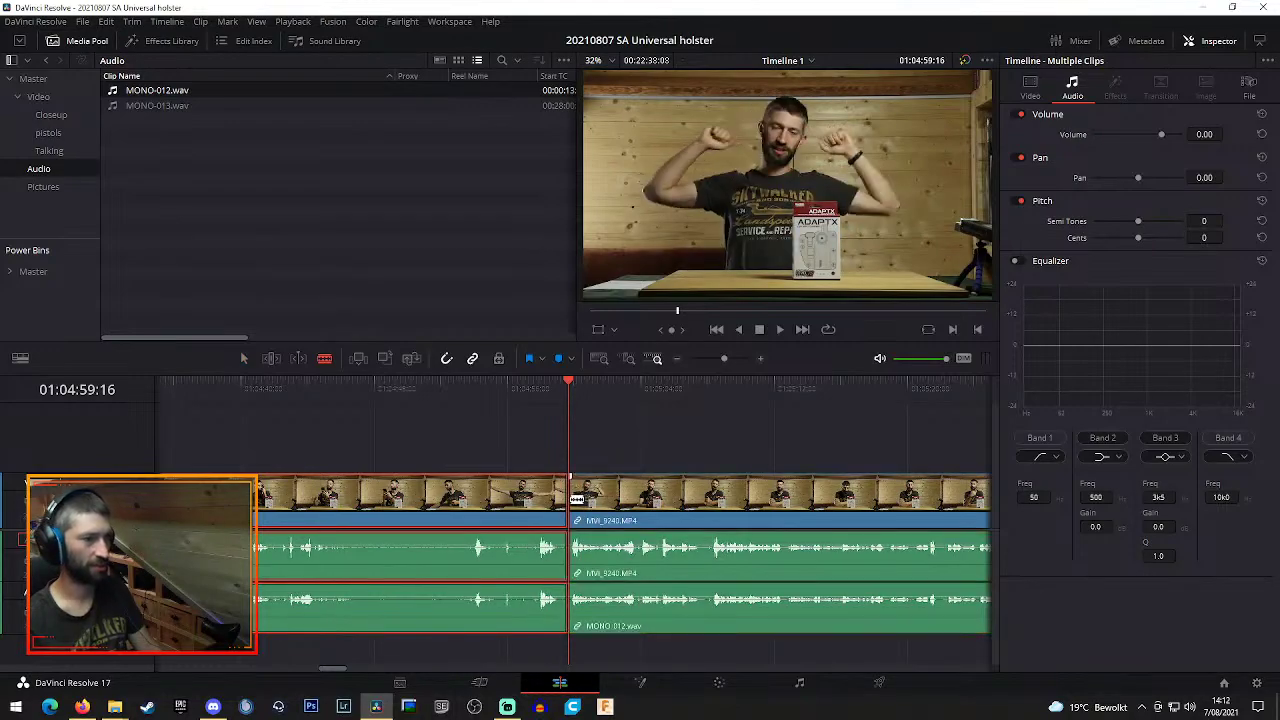
key("Delete")
key("Home")
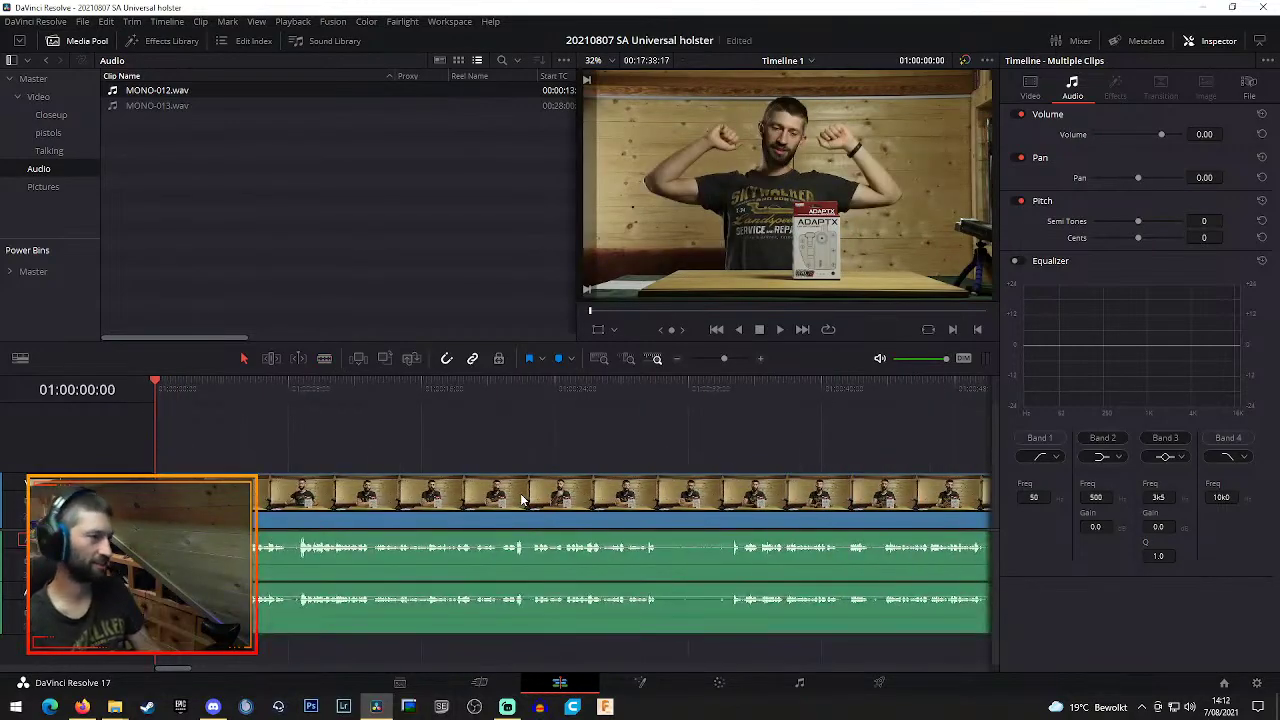
Replay the opening seconds to locate the unwanted passage between about 01:00:04 and 01:00:08:15
key("space")
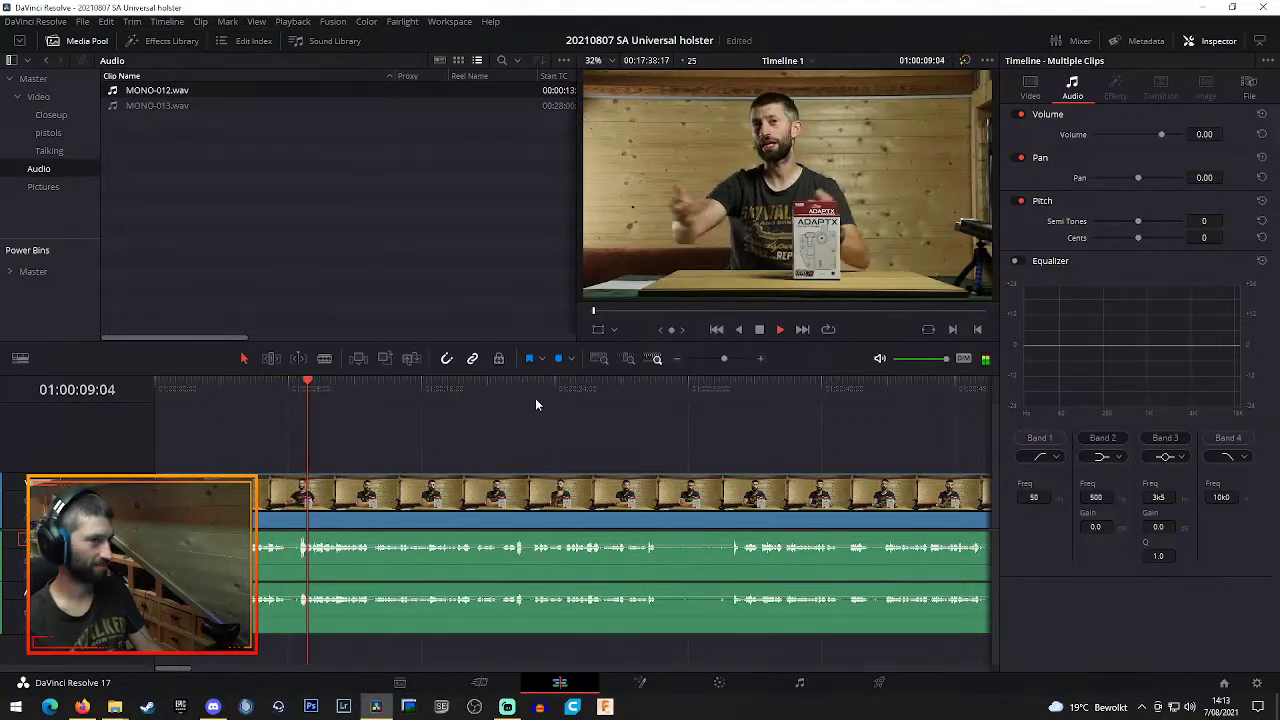
left_click(219, 390)
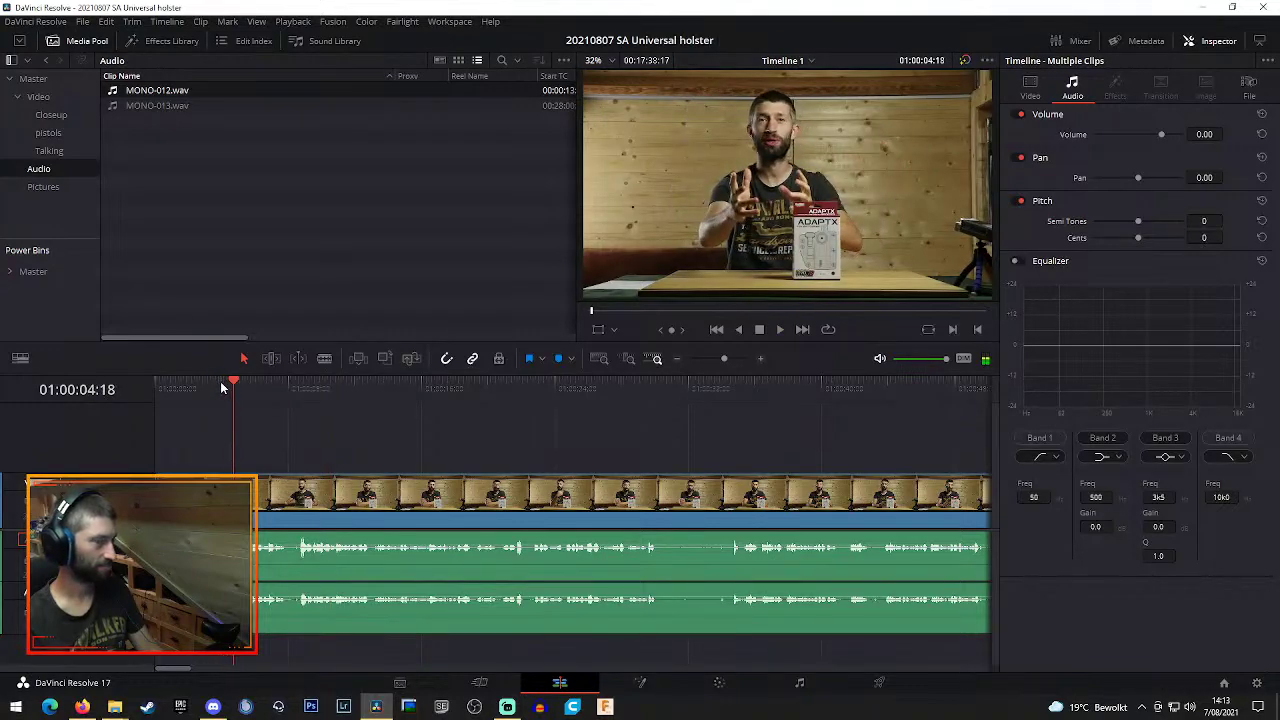
left_click(299, 388)
key("space")
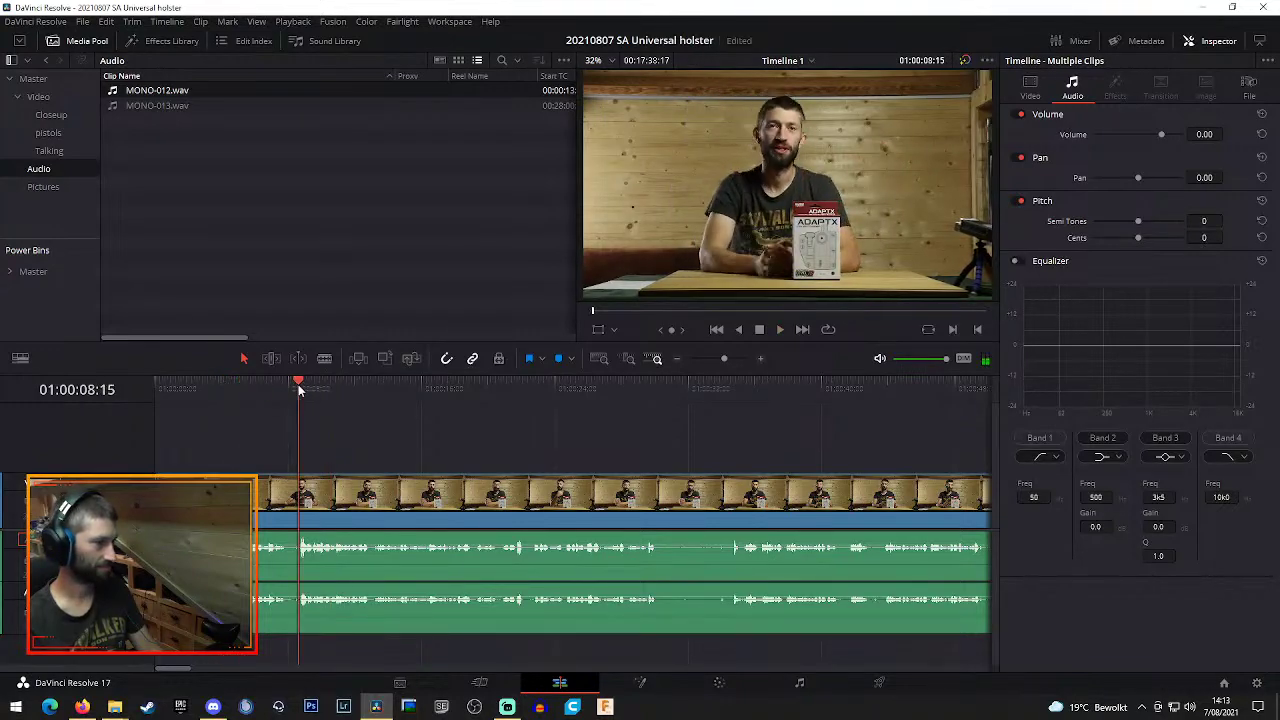
left_click(225, 390)
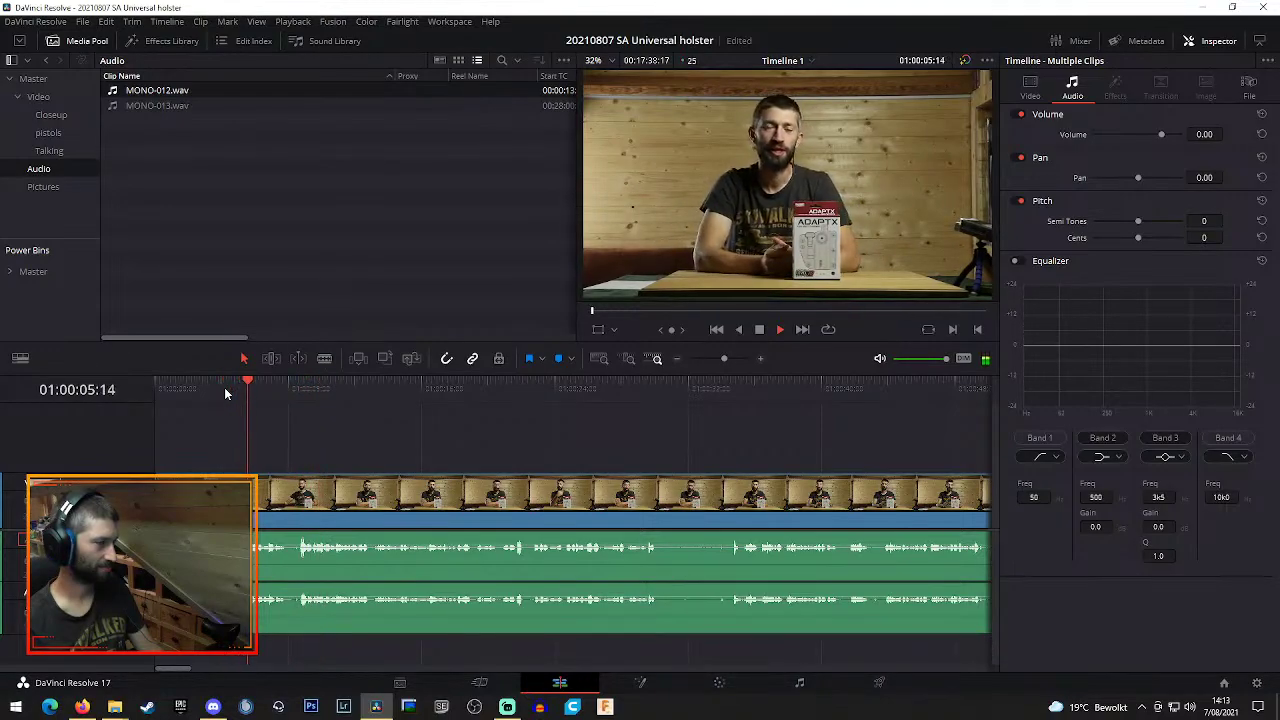
Cut the linked clips at 01:00:04:04 and 01:00:08:15 and ripple delete the section between the cuts
left_click(196, 390)
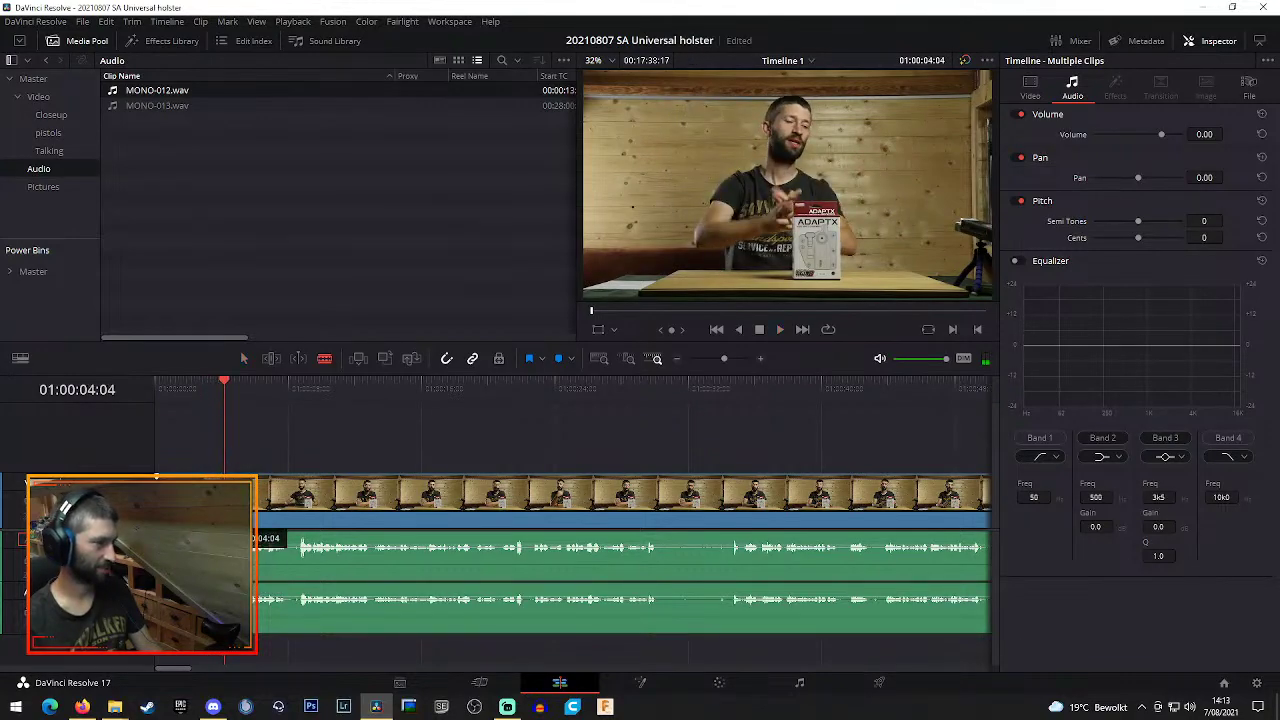
left_click(295, 392)
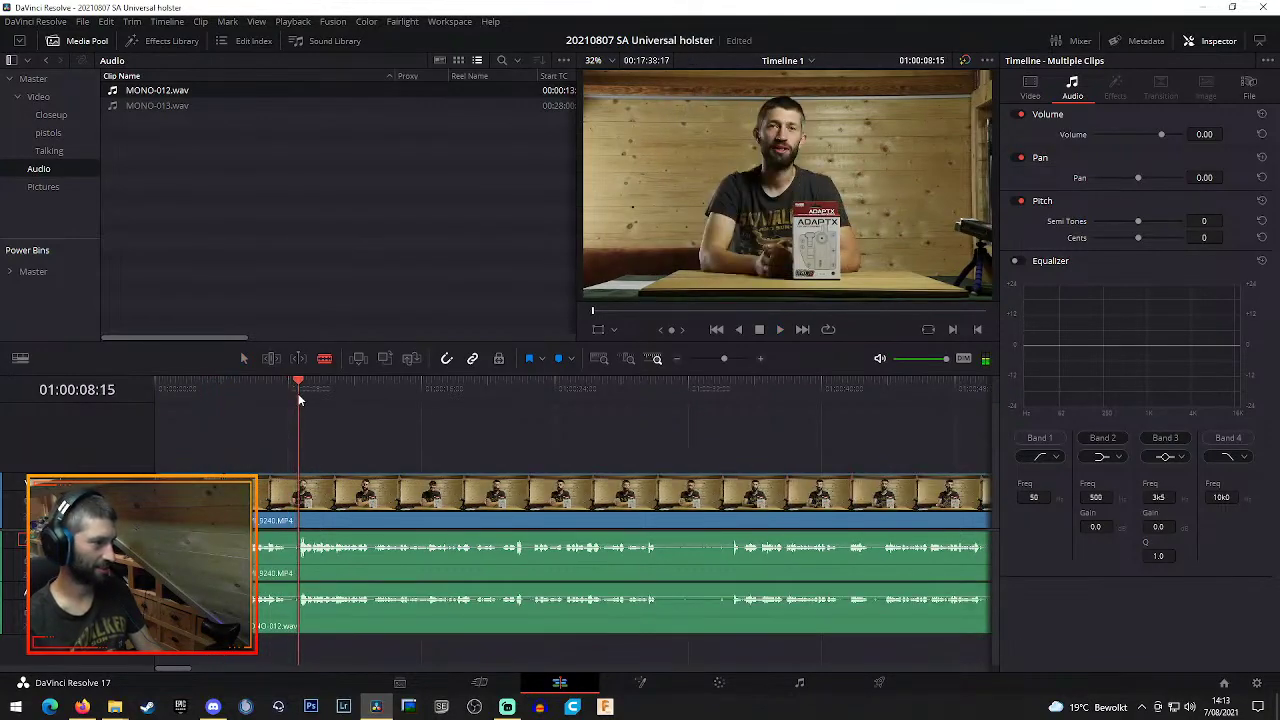
left_click(300, 500)
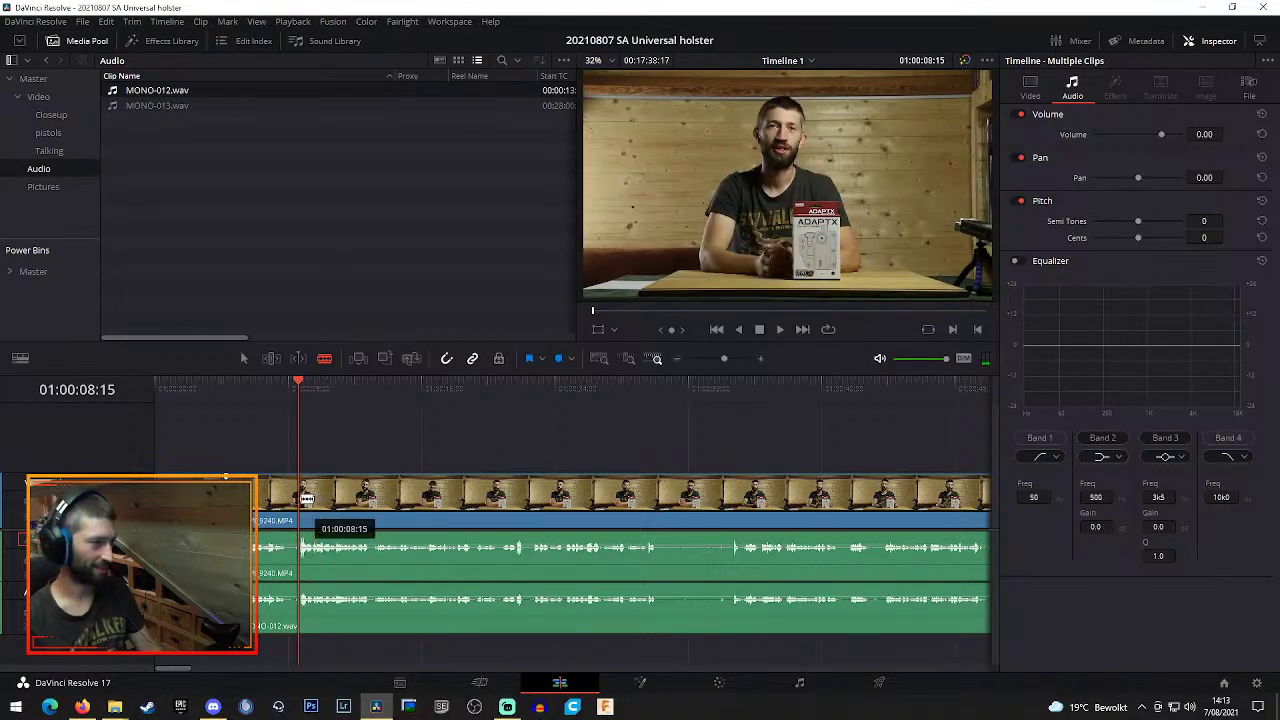
key("a")
left_click(275, 505)
key("Delete")
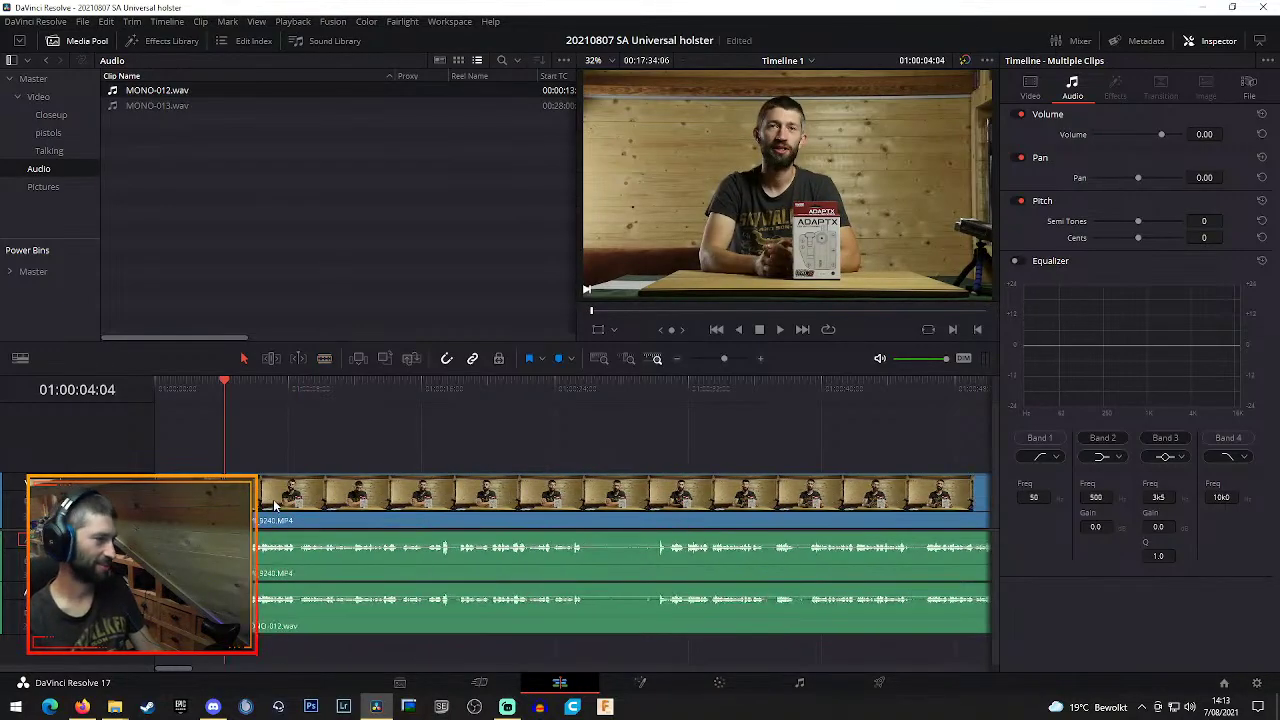
Play the timeline across the edit at 01:00:04:04 to check the transition and following speech
left_click(210, 388)
key("space")
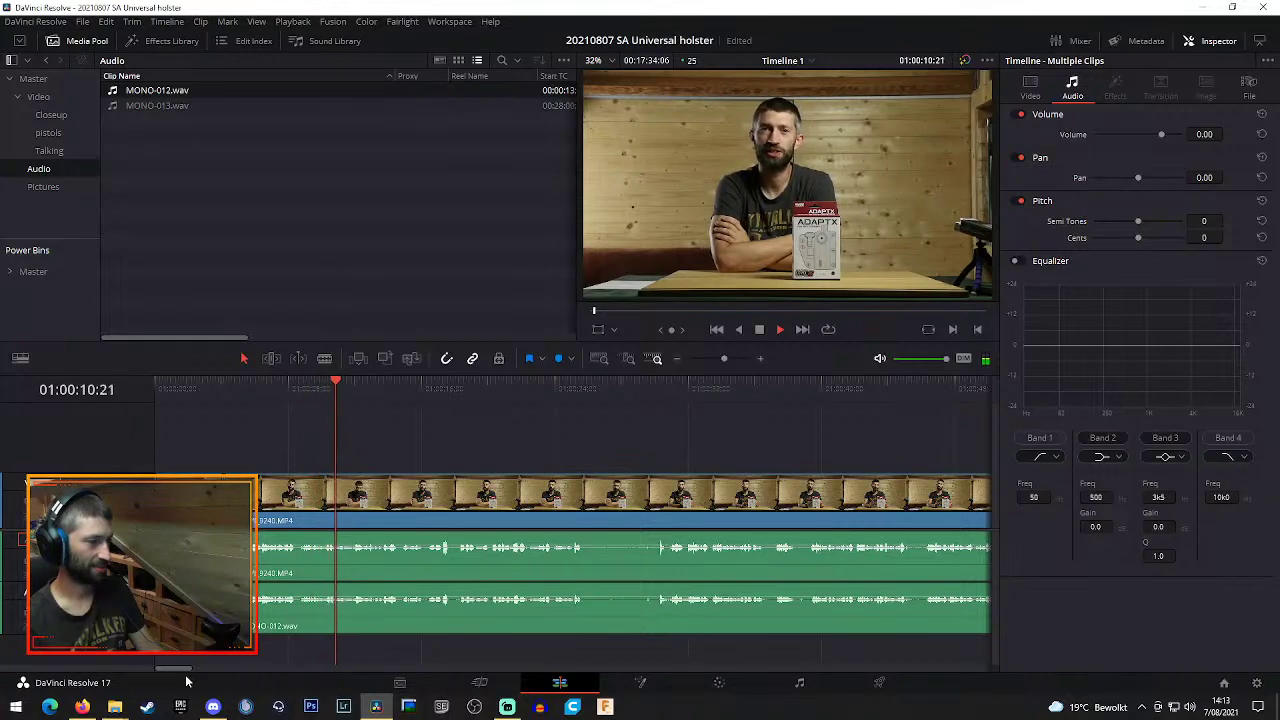
left_click_drag(178, 672, 177, 667)
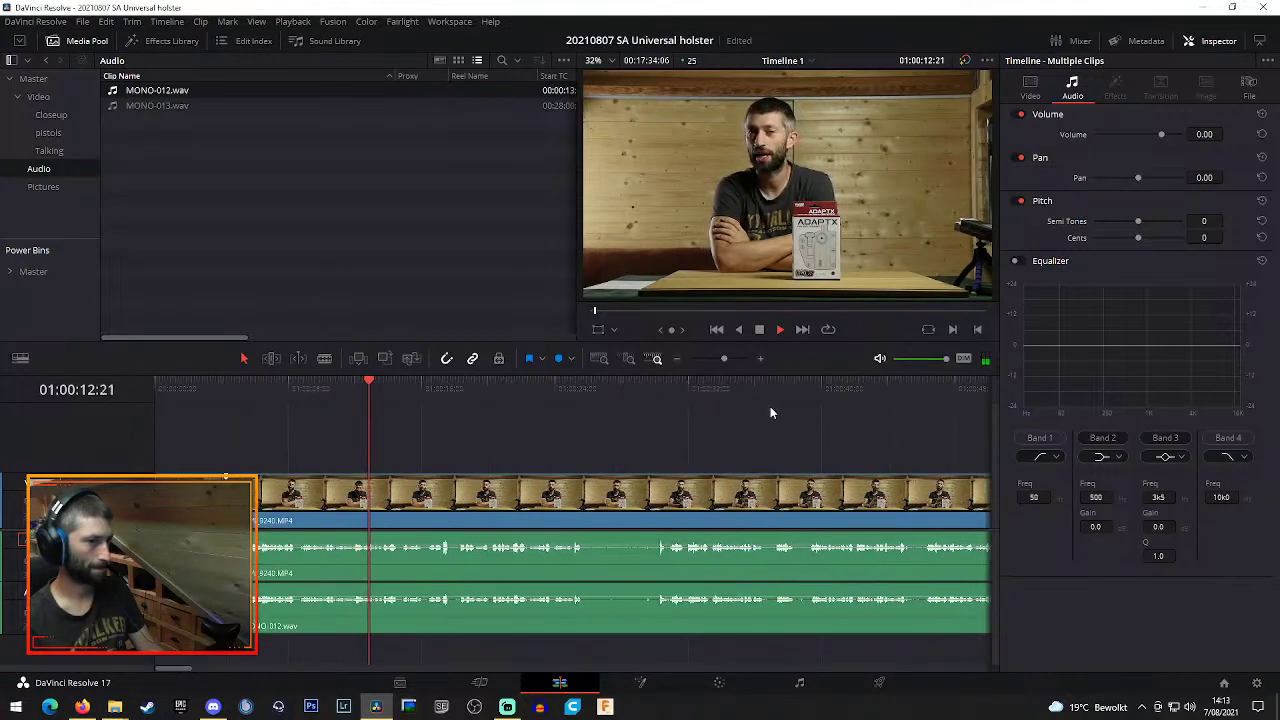
left_click(760, 359)
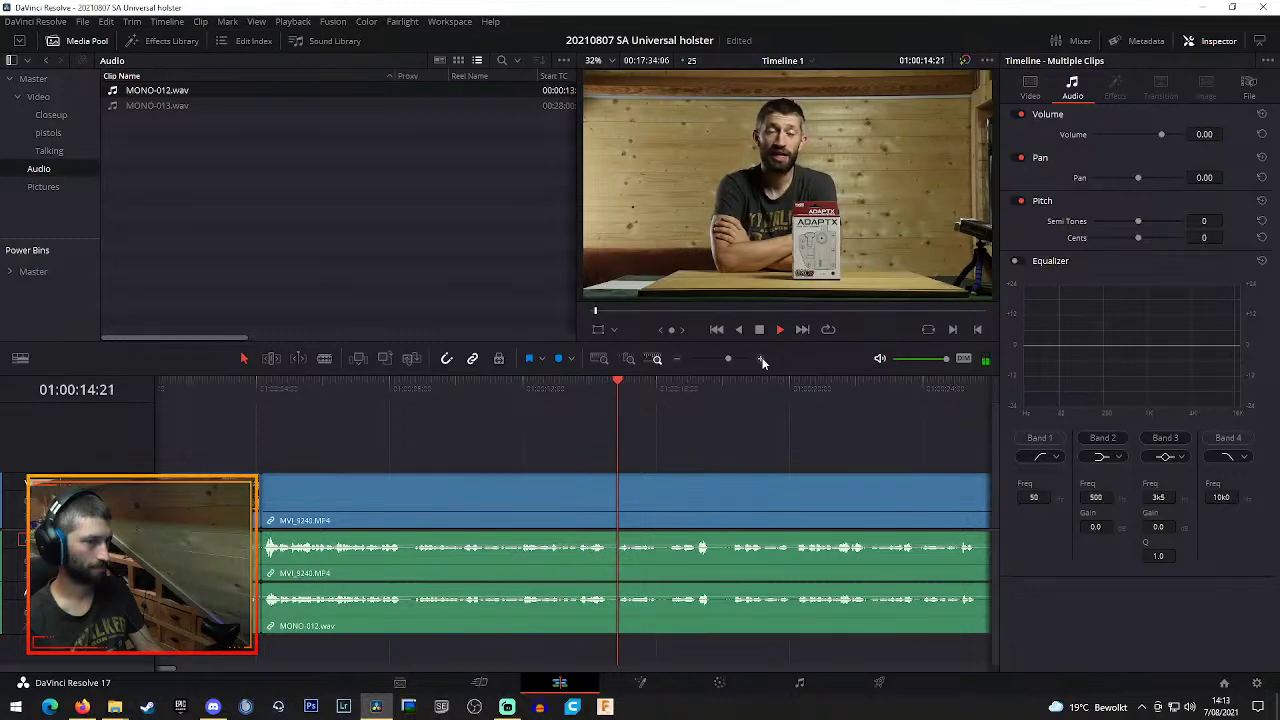
key("space")
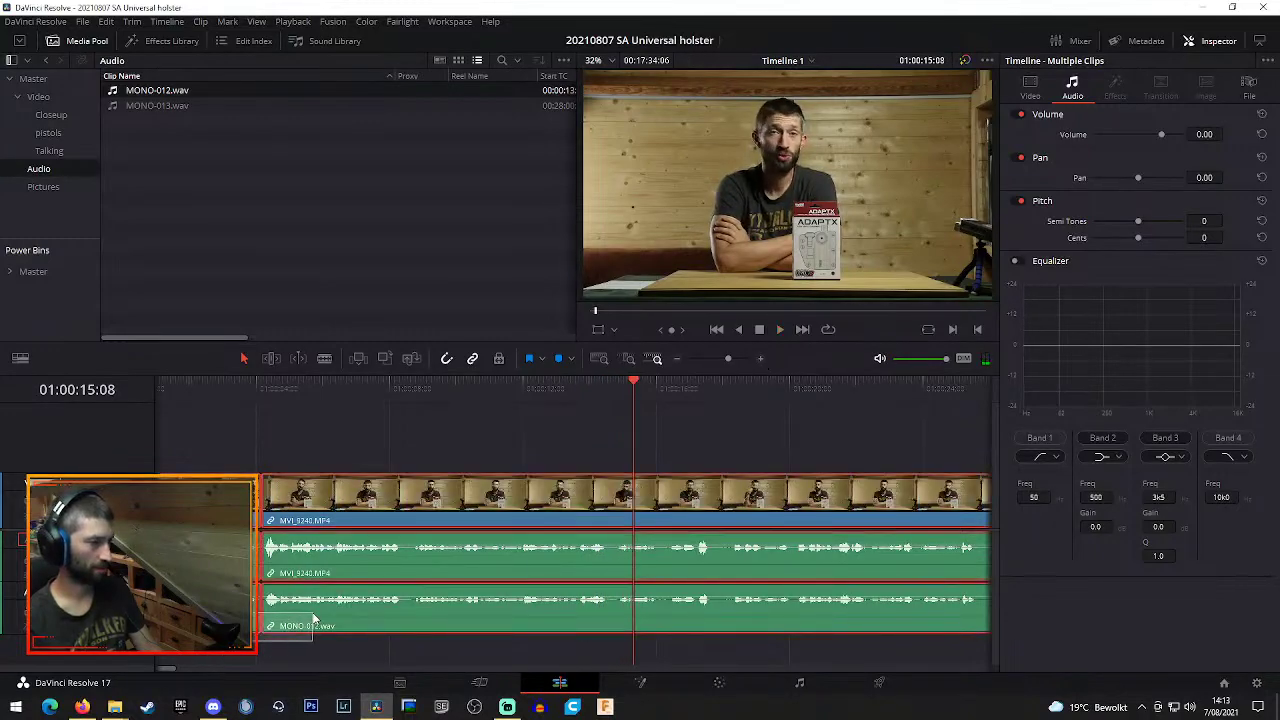
Unlink MONO-012.wav from the MVI_9240 video and camera audio, and clear the clip selection
left_click(313, 620)
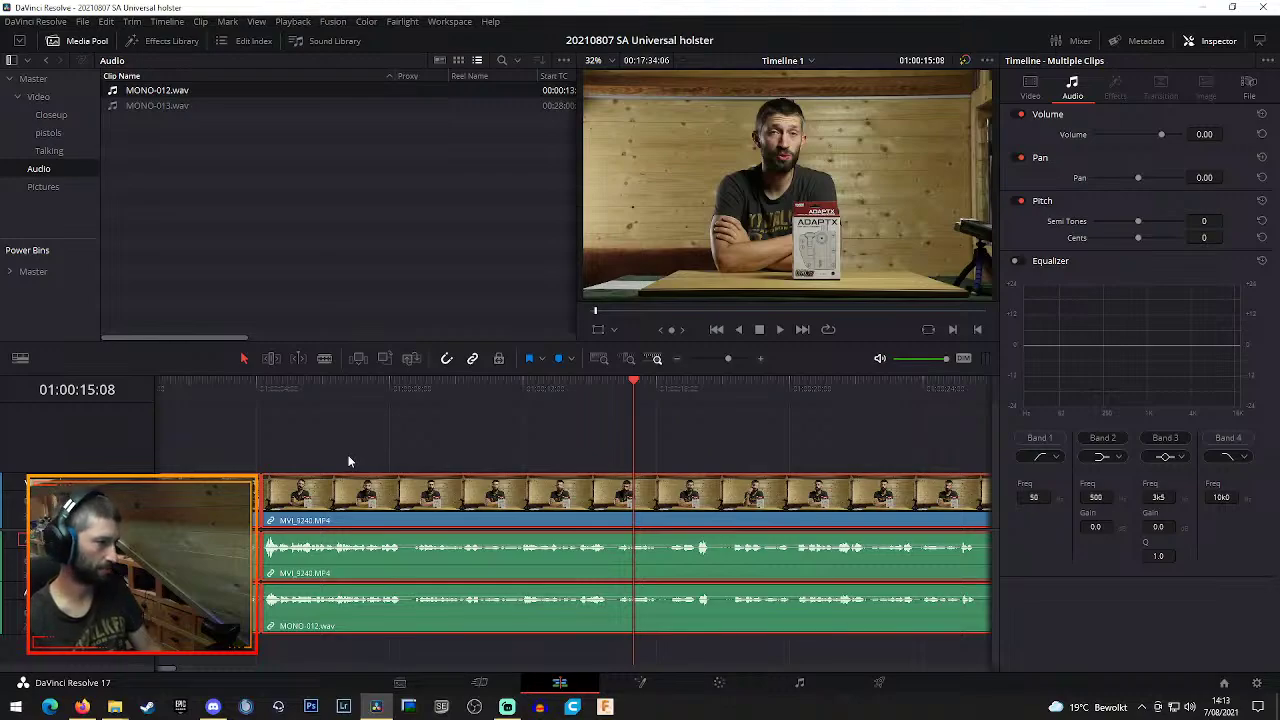
left_click(285, 636)
left_click(320, 618)
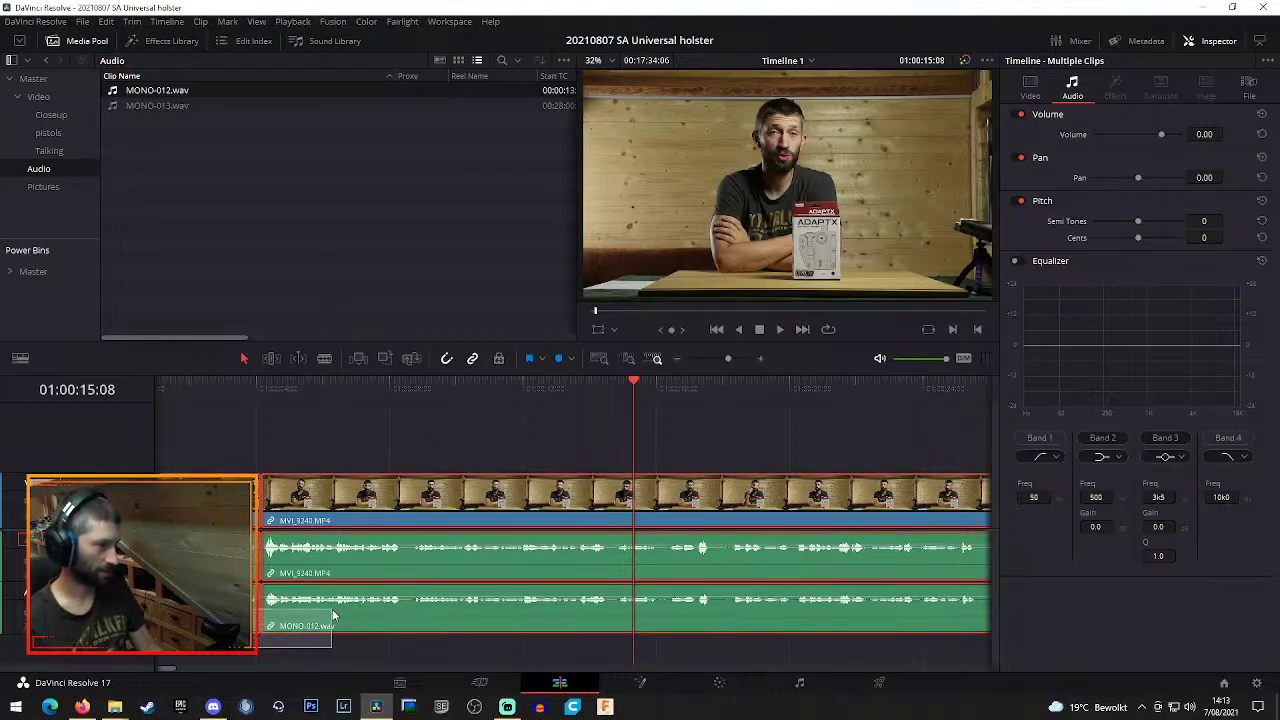
left_click(308, 652)
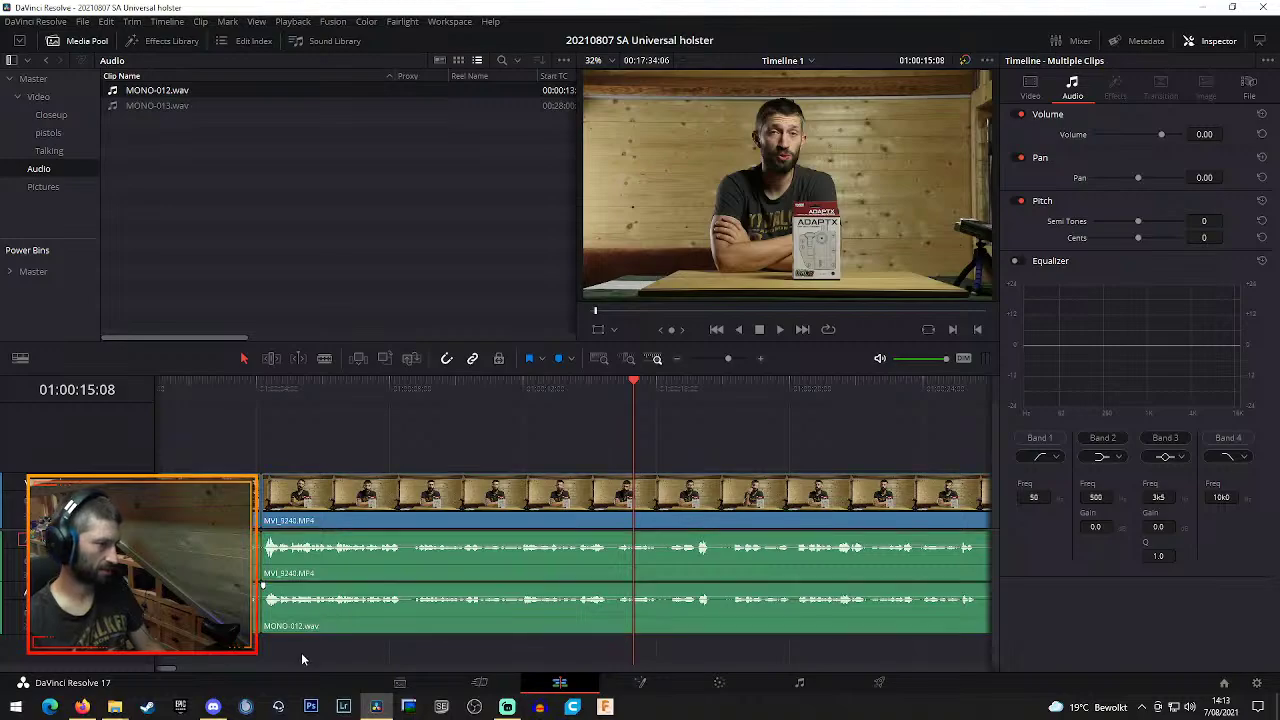
Apply the favourite Multiband Compressor effect to the MONO-012.wav clip only
left_click(263, 615)
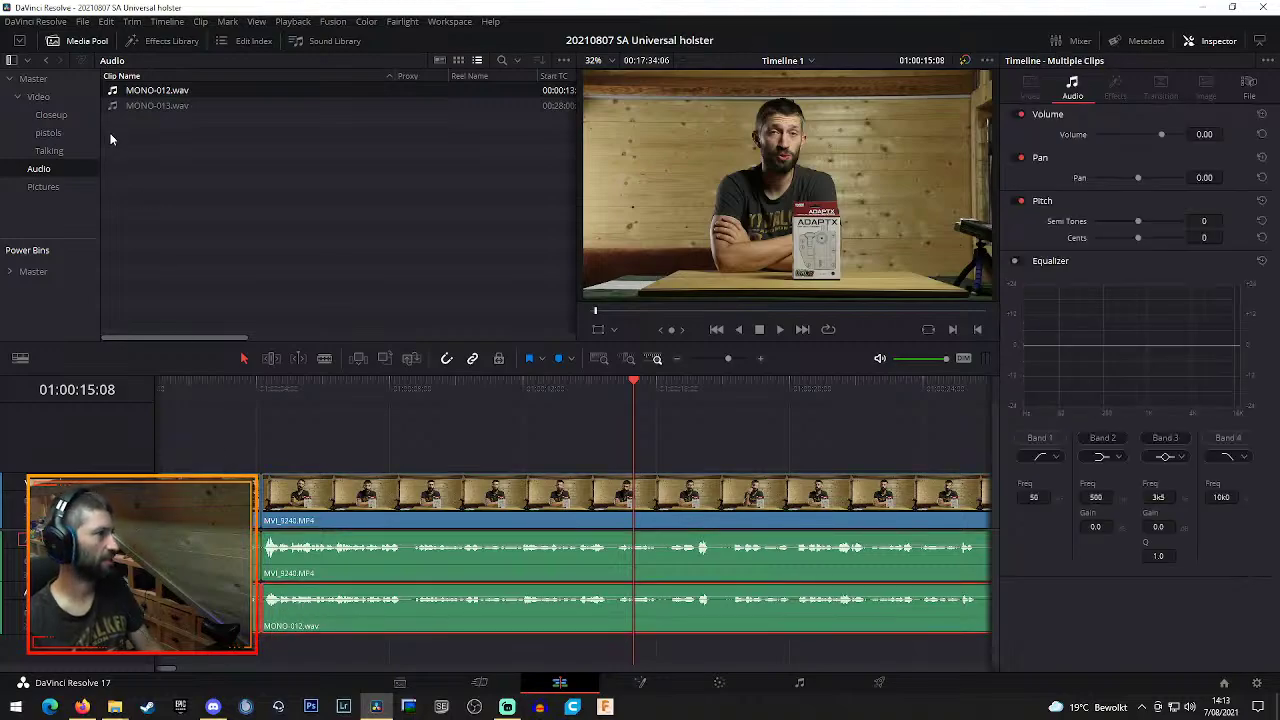
left_click(172, 41)
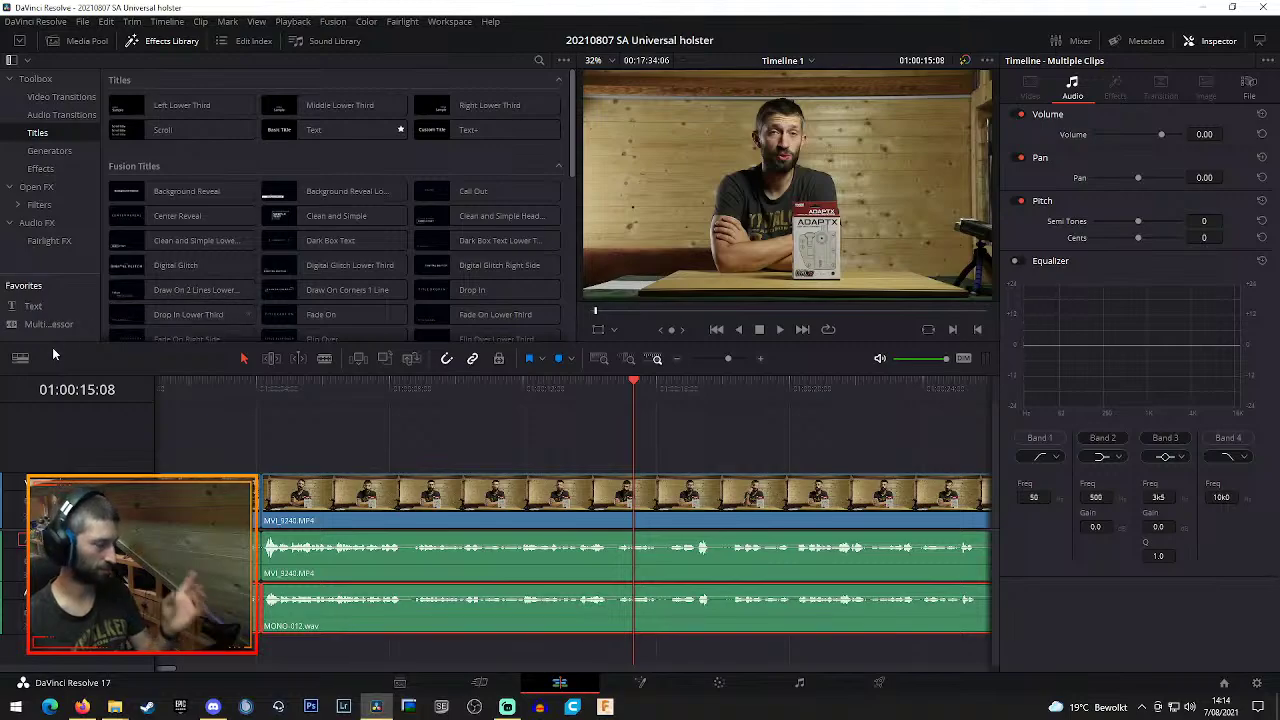
left_click_drag(52, 326, 573, 622)
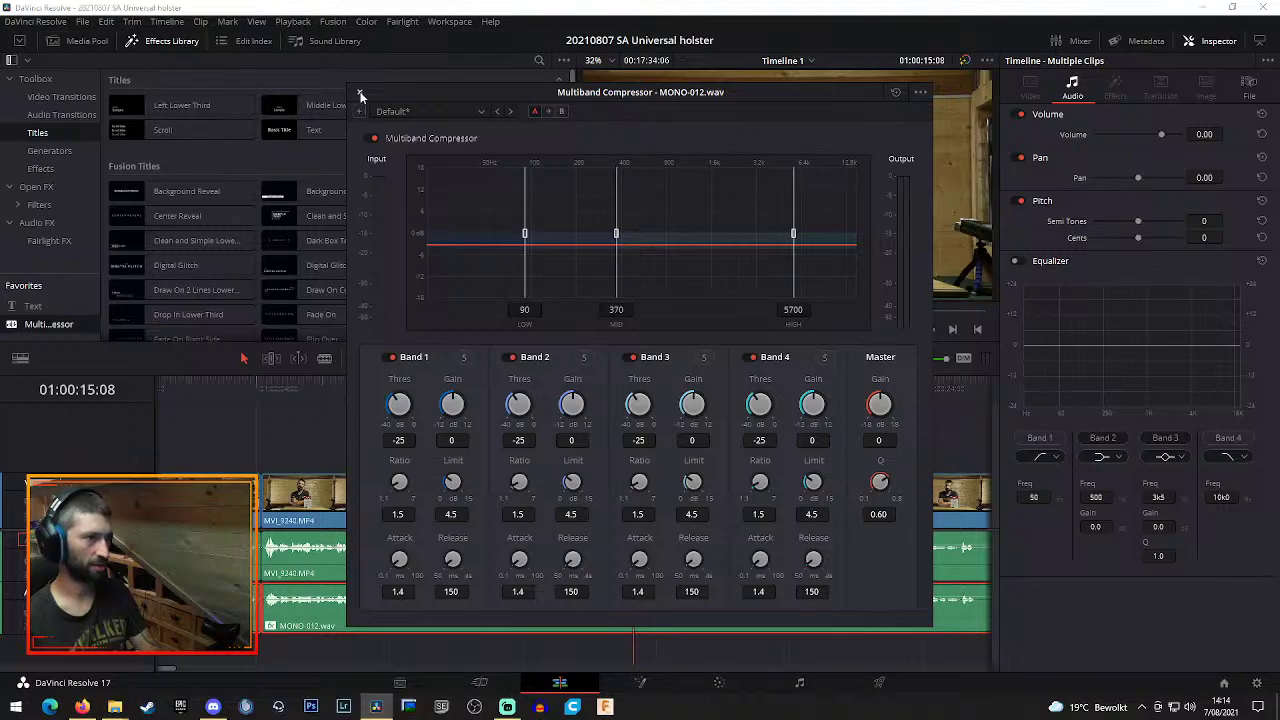
Close the Multiband Compressor settings and raise the MONO-012.wav clip's volume to 7.00 while listening to playback
left_click(361, 93)
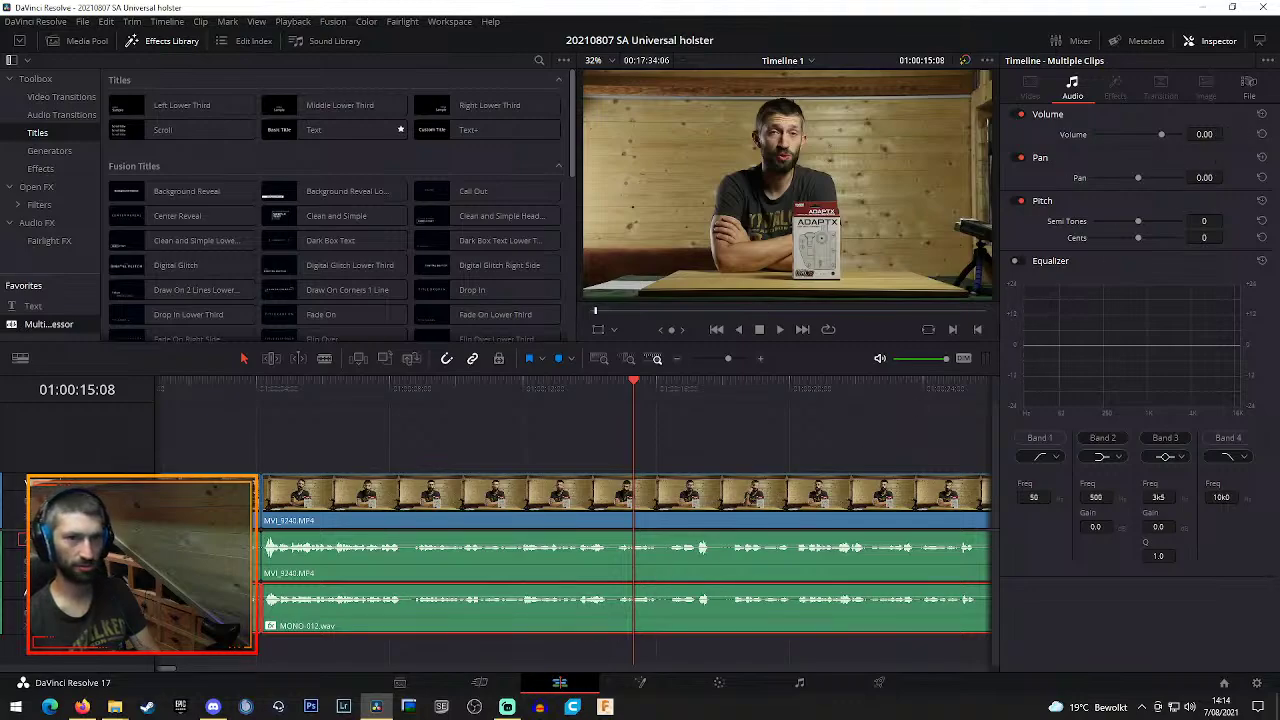
left_click_drag(1210, 134, 1214, 134)
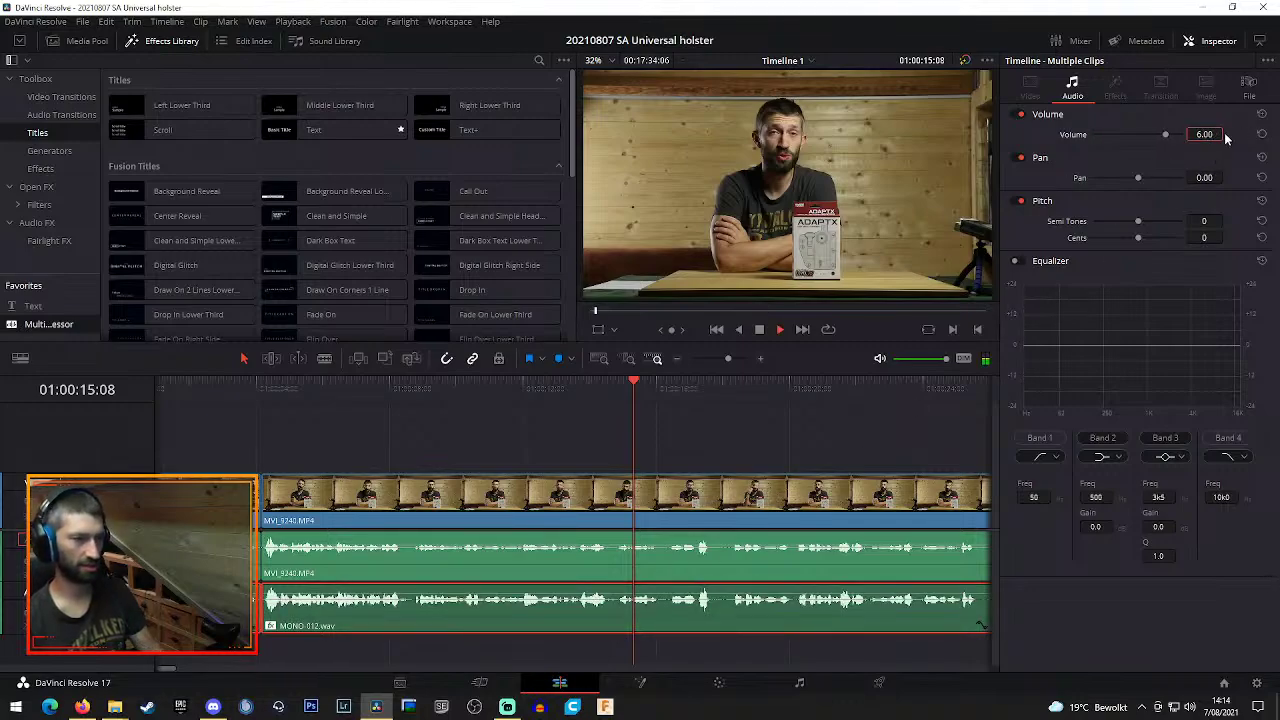
key("space")
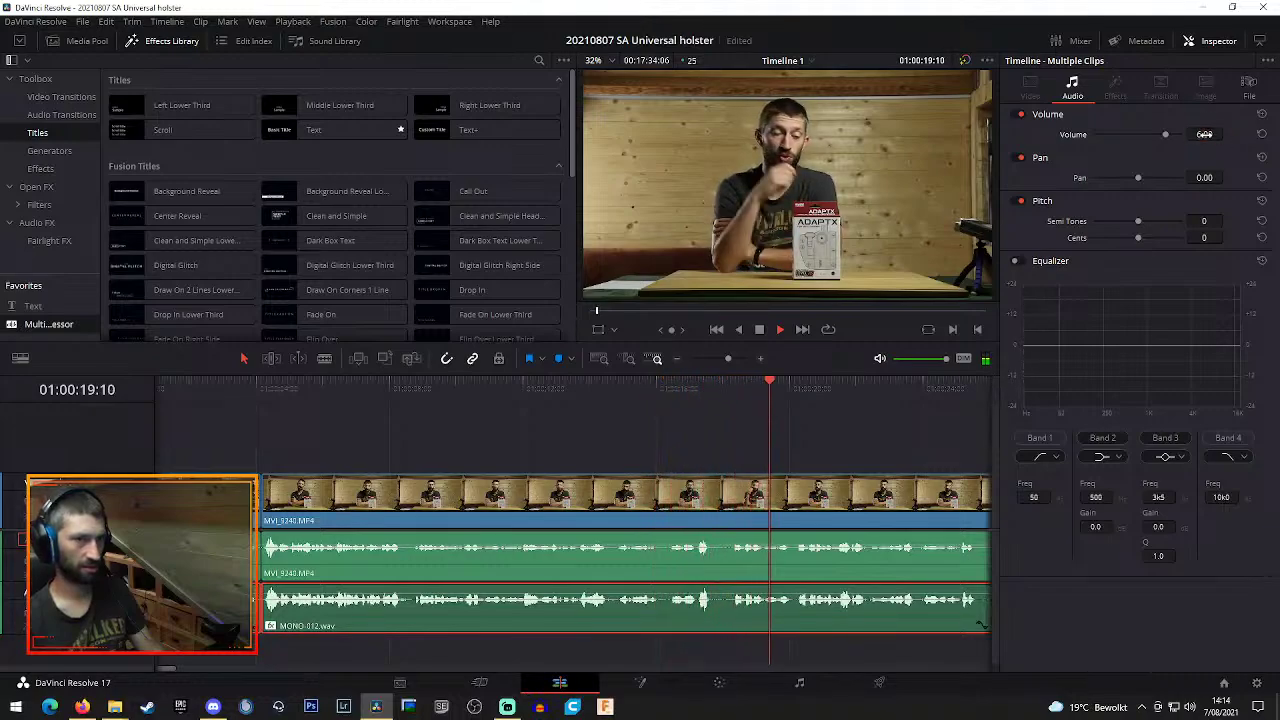
left_click_drag(1205, 134, 1206, 134)
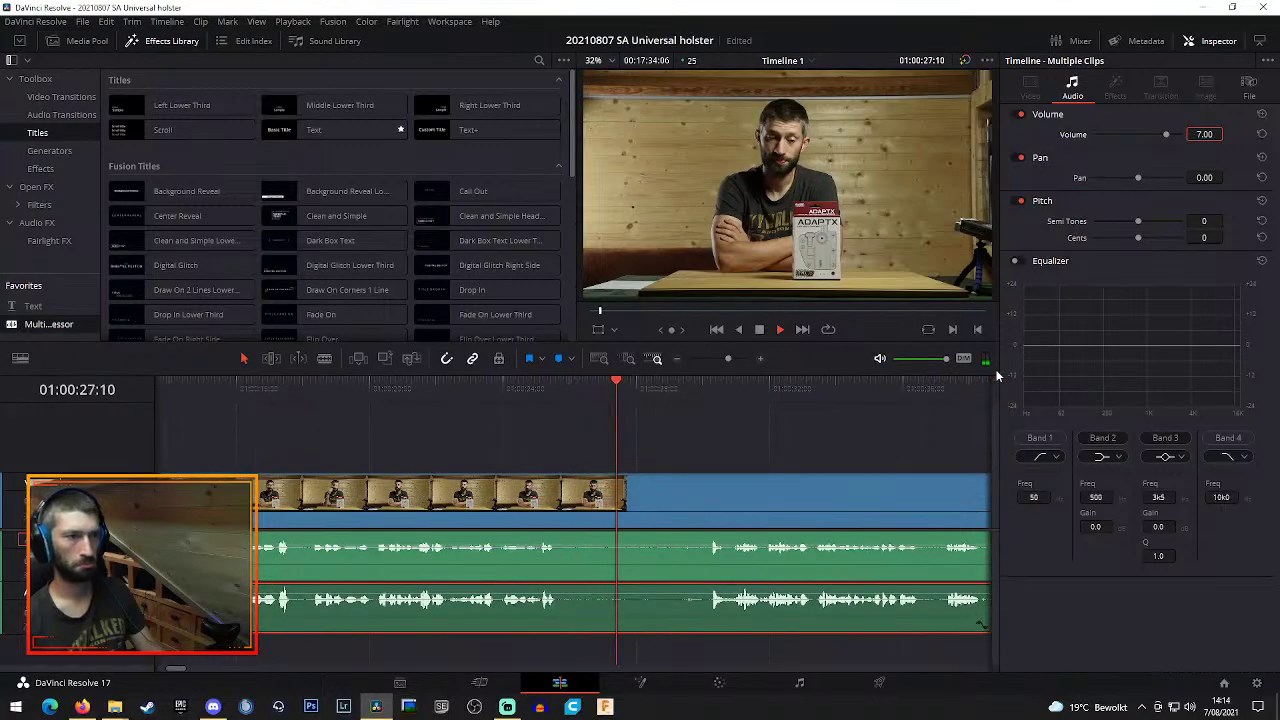
Clear the selection, replay the speech from about 01:00:14, and link the MVI_9240 video, camera audio and MONO-012.wav clips together again
left_click(678, 362)
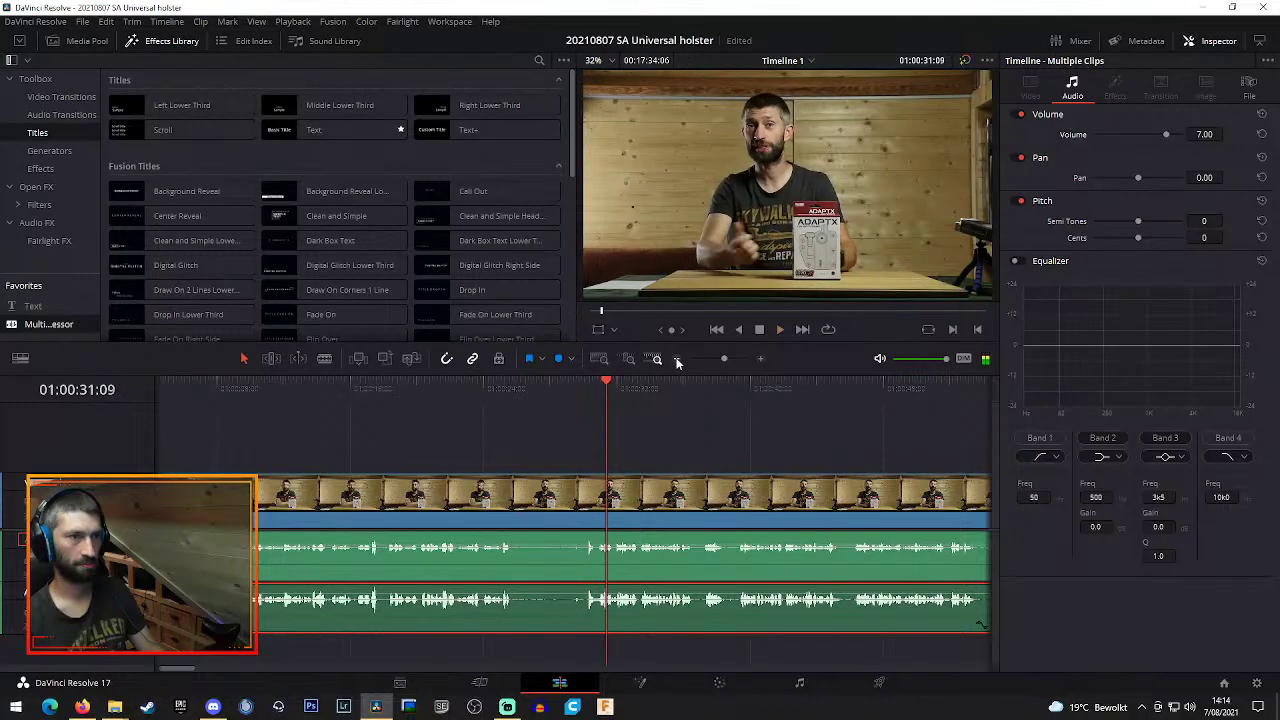
left_click_drag(180, 672, 172, 670)
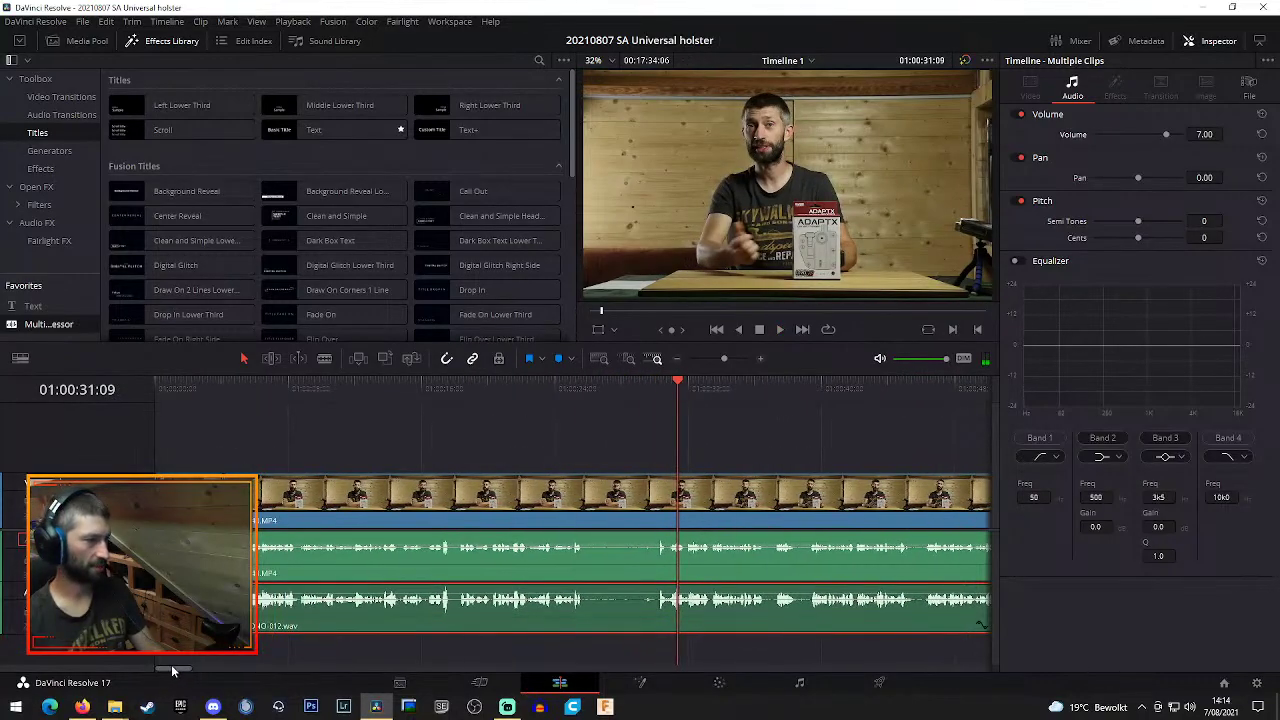
left_click(271, 434)
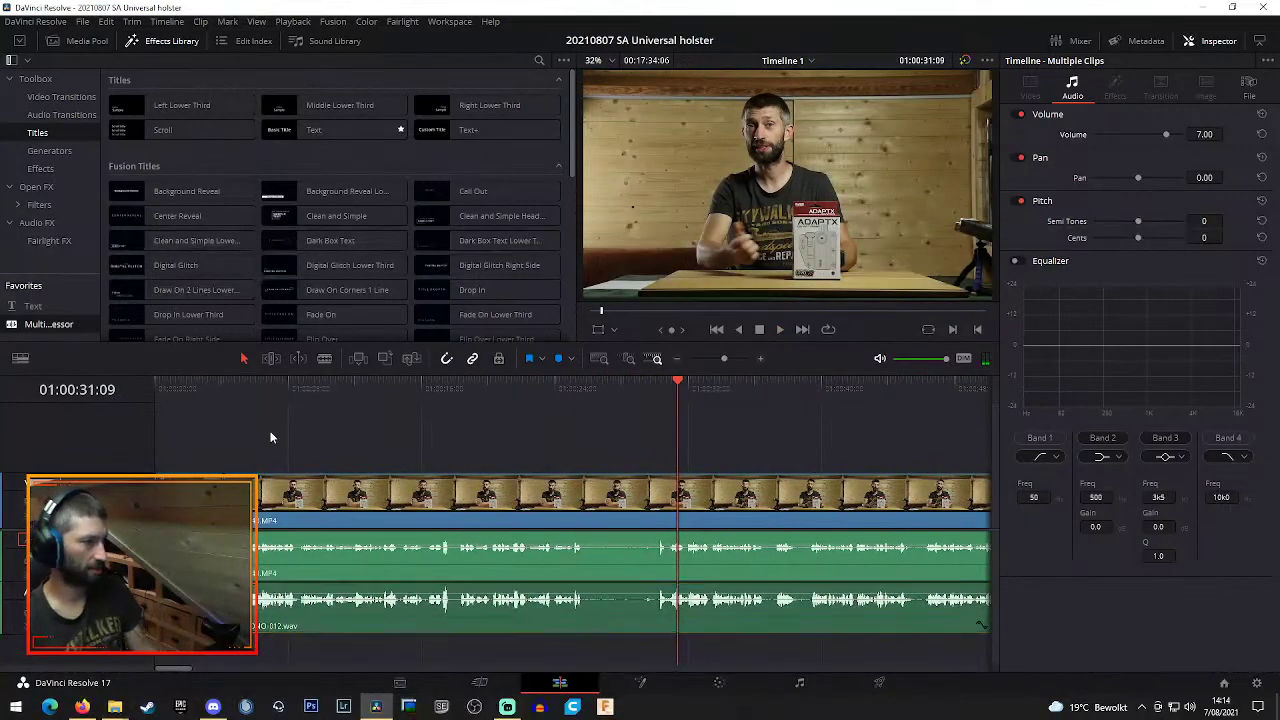
left_click(389, 389)
key("space")
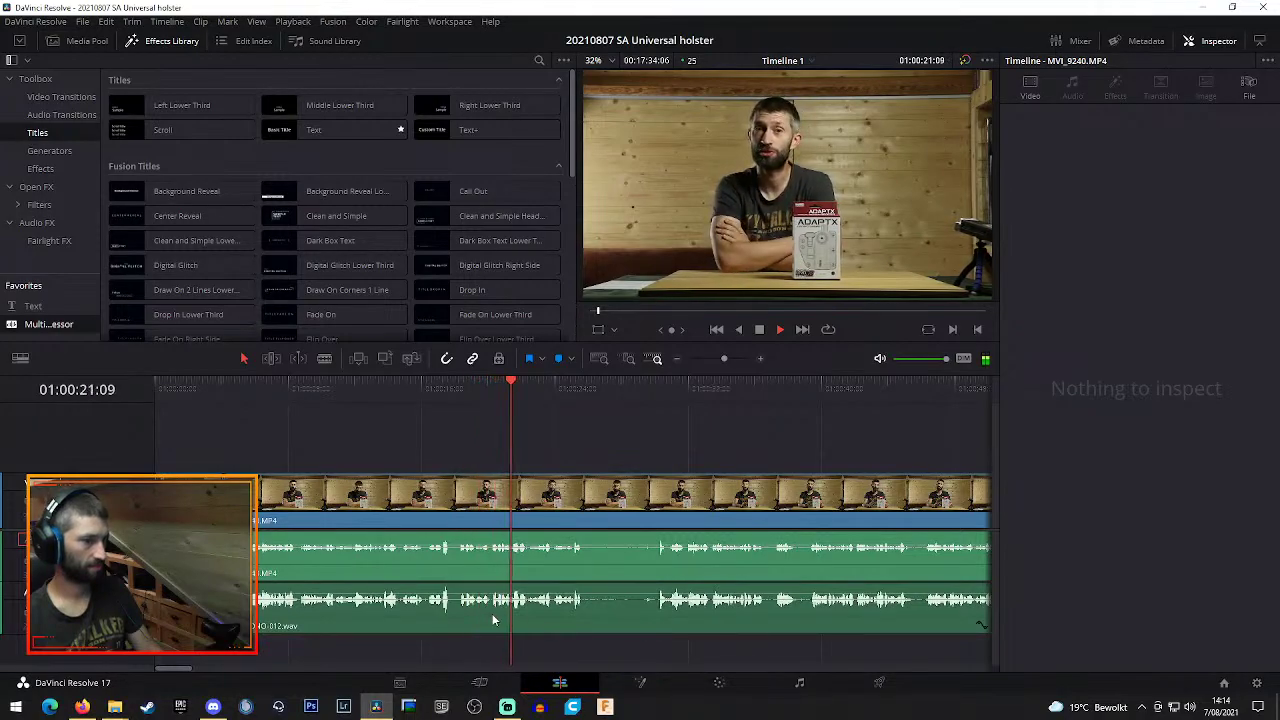
key("b")
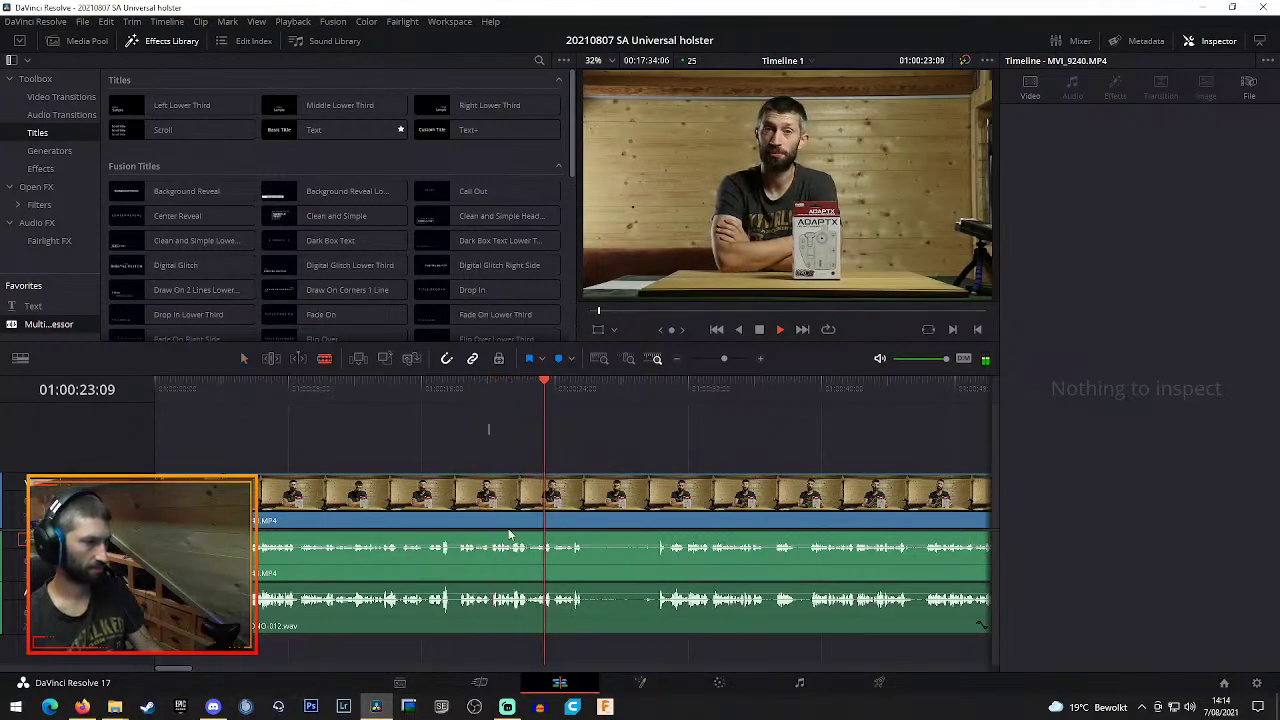
left_click_drag(488, 420, 551, 658)
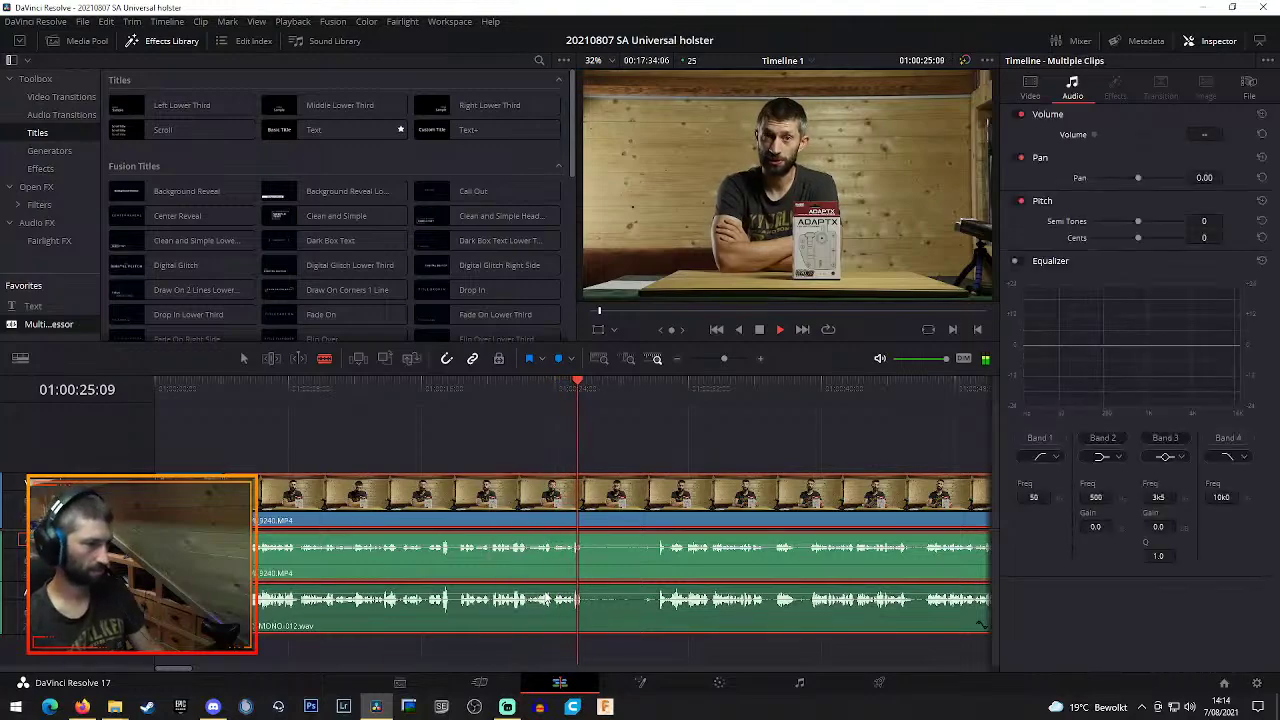
Cut the linked clips at about 01:00:17:18 and 01:00:20:06 and ripple delete the section between the cuts
left_click_drag(492, 384, 447, 392)
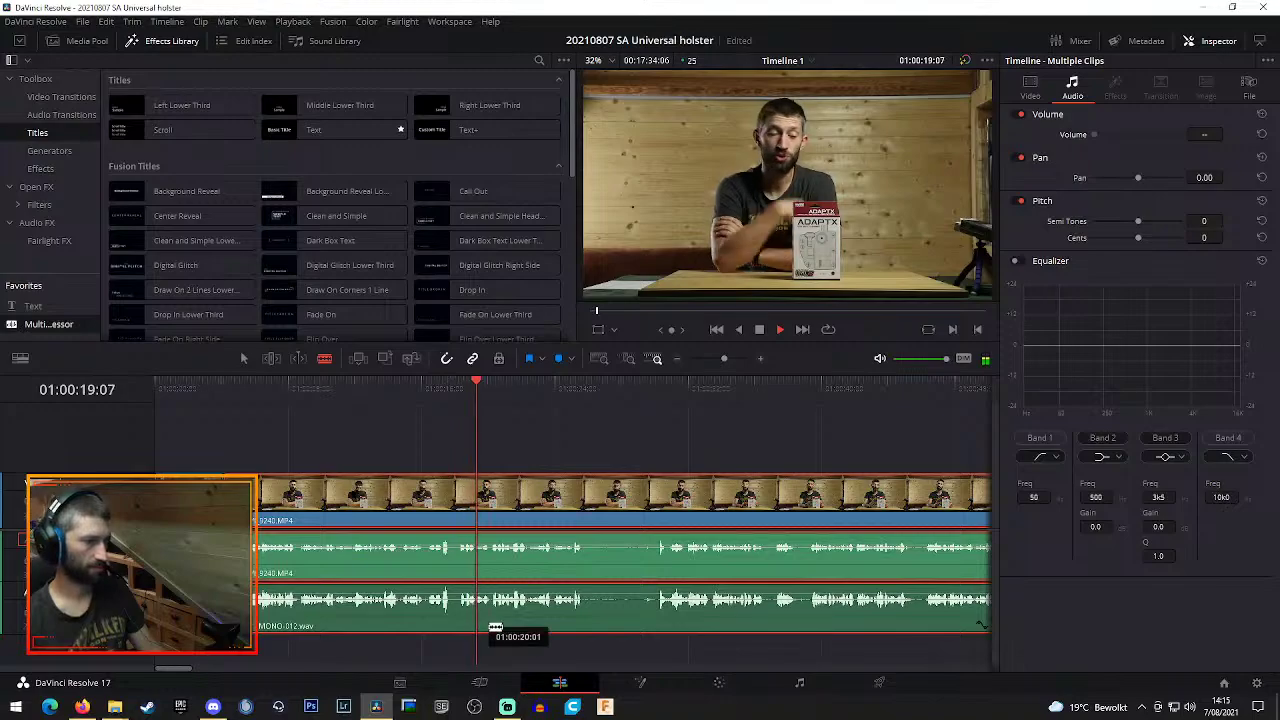
left_click(491, 608)
left_click(430, 392)
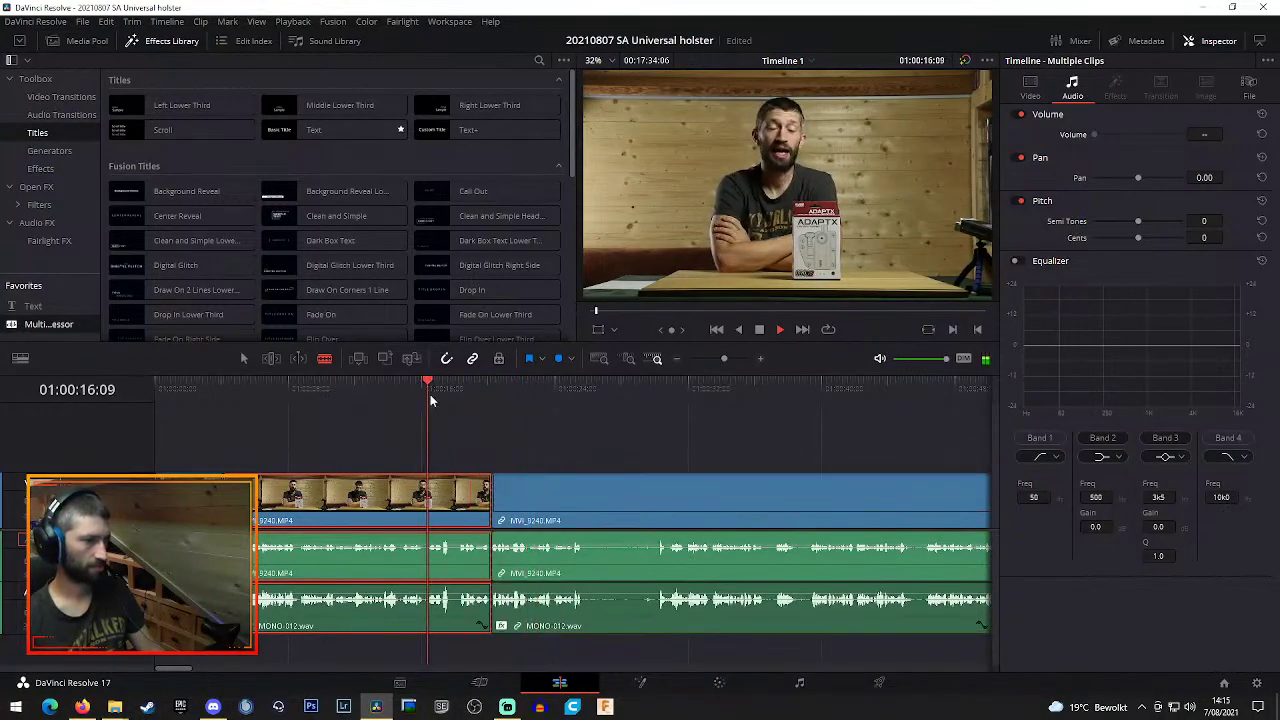
left_click(452, 614)
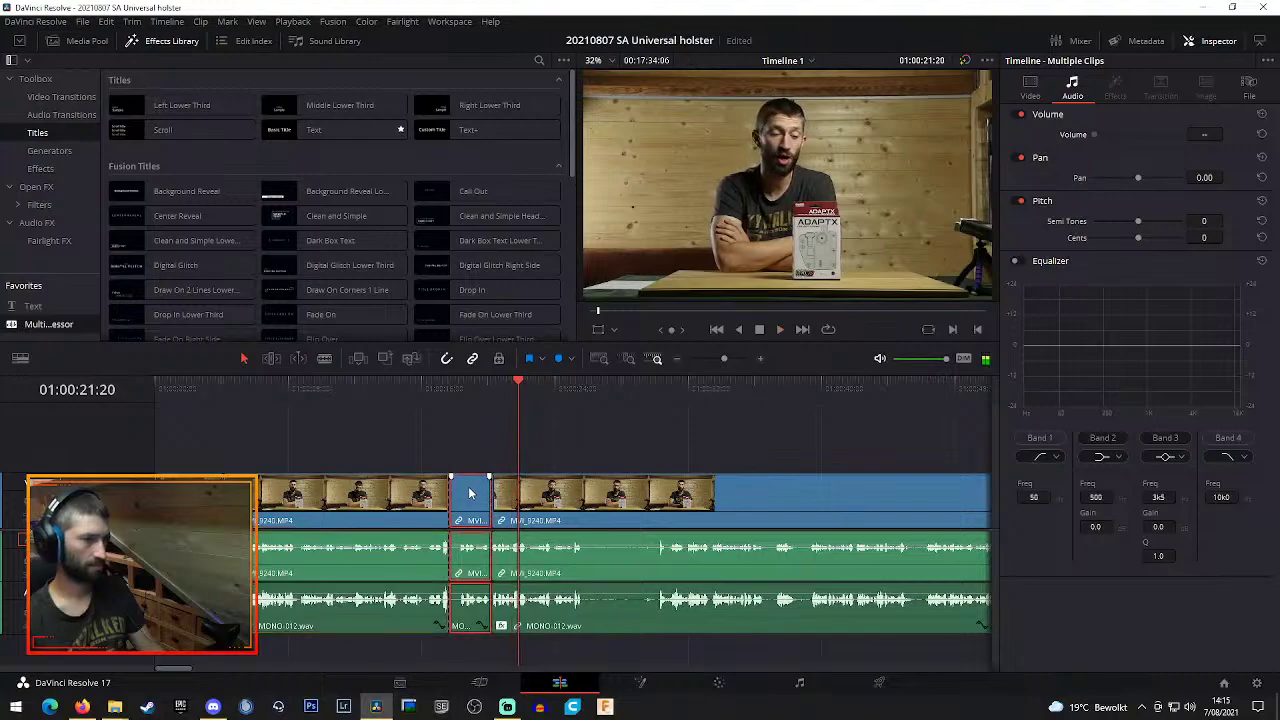
key("Delete")
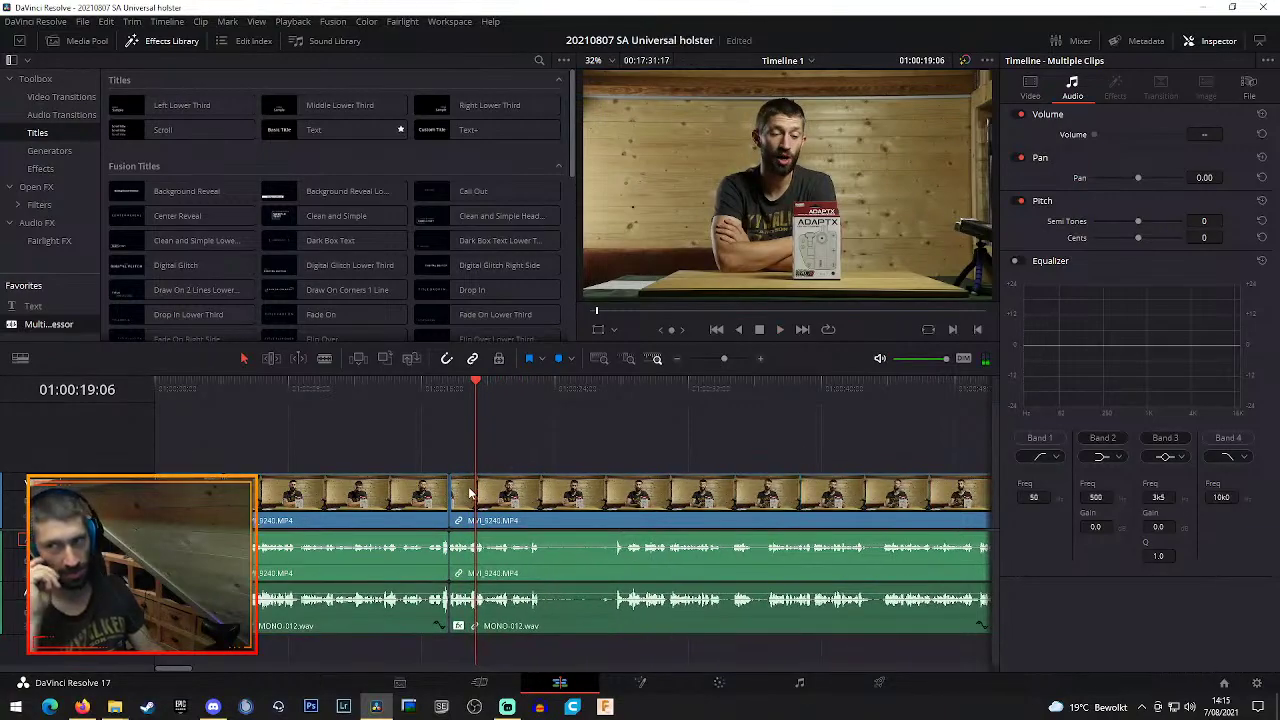
Play across the new edit from 01:00:16:09 and cut the linked clips at 01:00:23:04
left_click(427, 393)
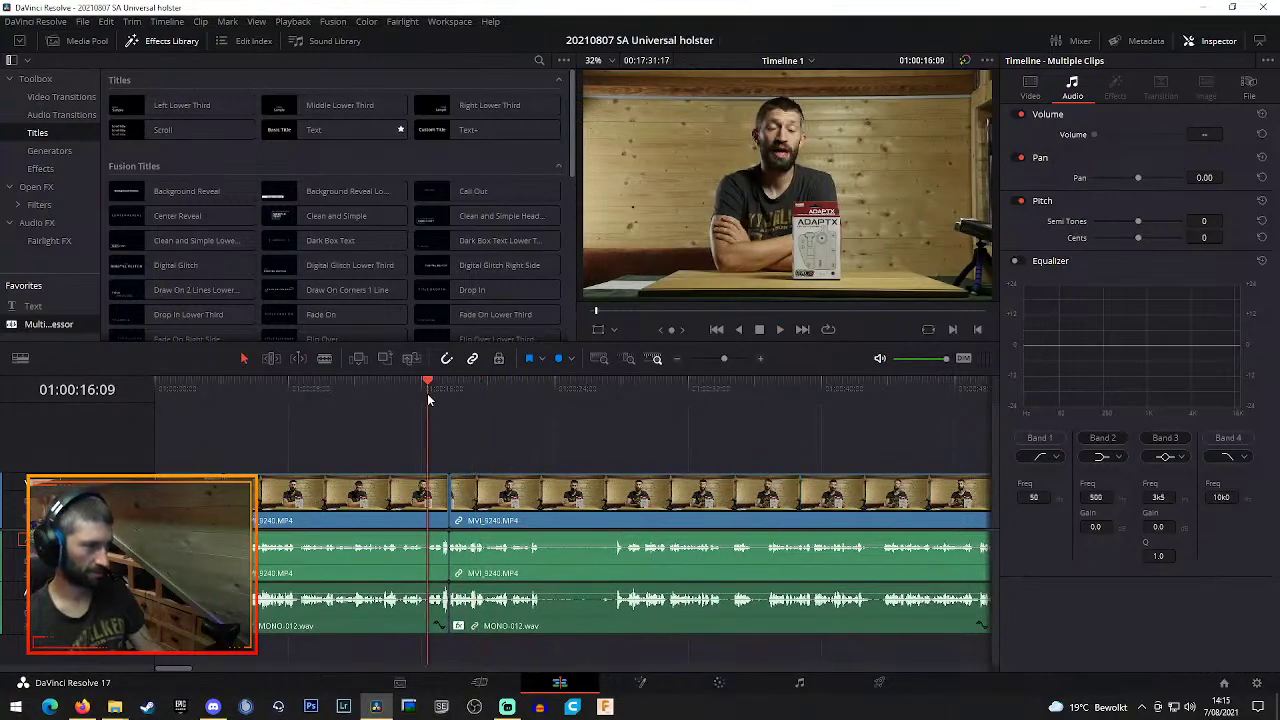
key("space")
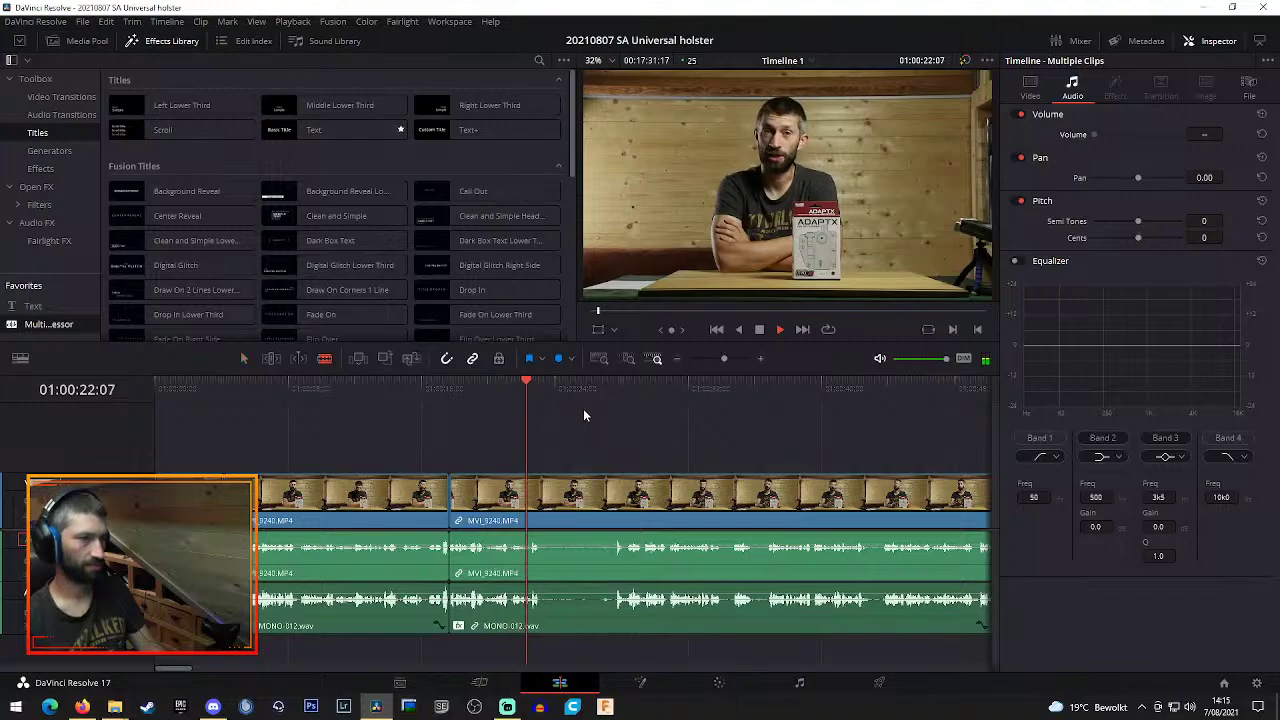
key("space")
key("b")
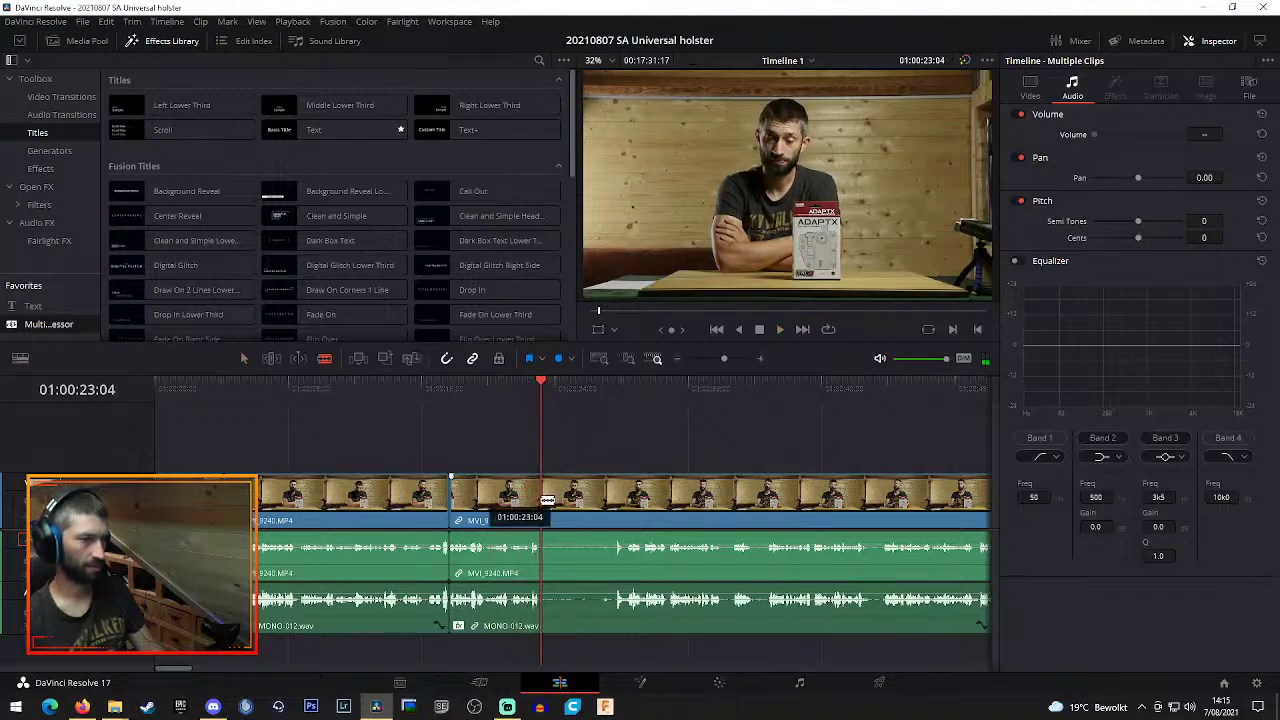
left_click(547, 500)
Play on through the speech and cut the linked clips at 01:00:36:21 and about 01:00:42:20, 01:00:43:18 and 01:00:51:00
left_click(617, 389)
key("space")
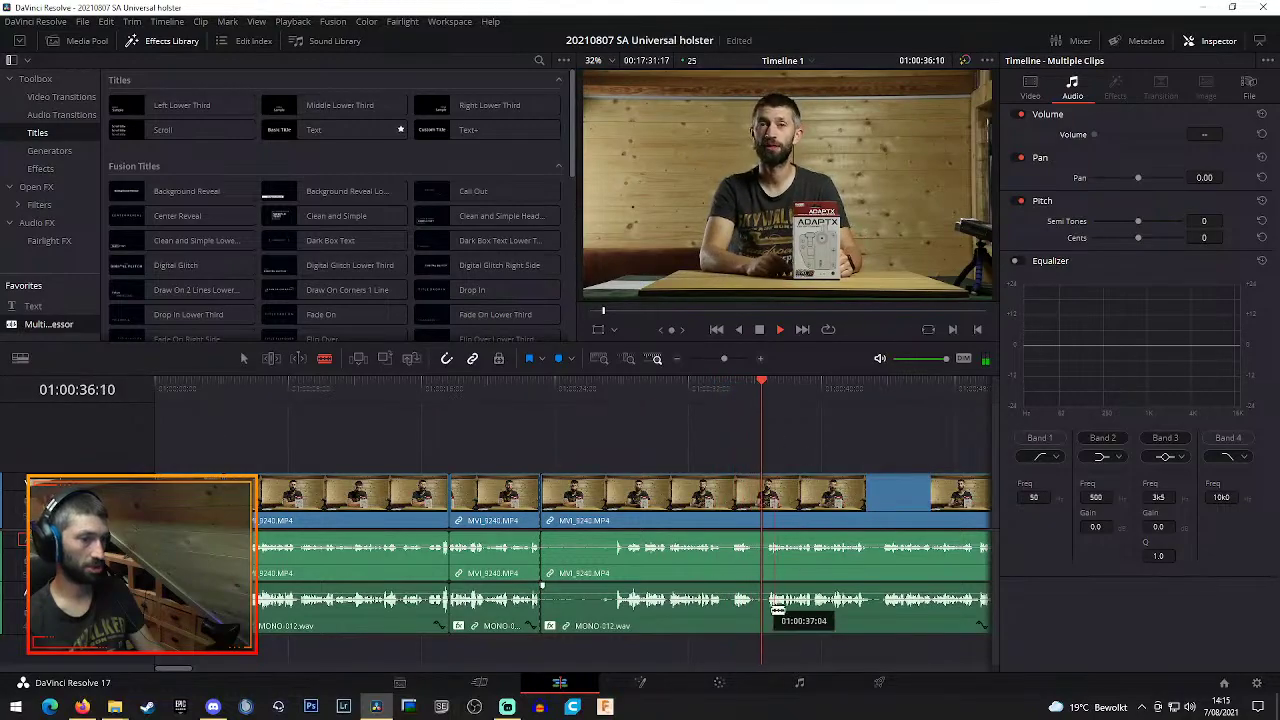
left_click_drag(186, 672, 204, 672)
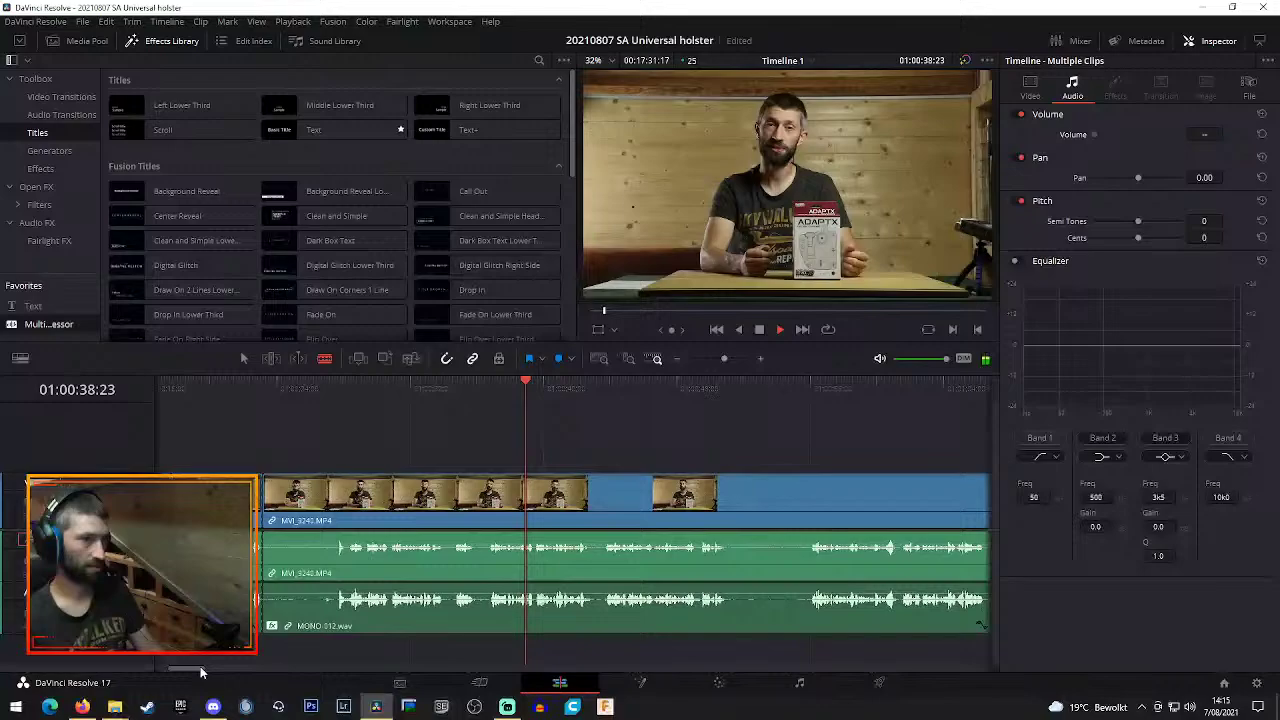
left_click(490, 606)
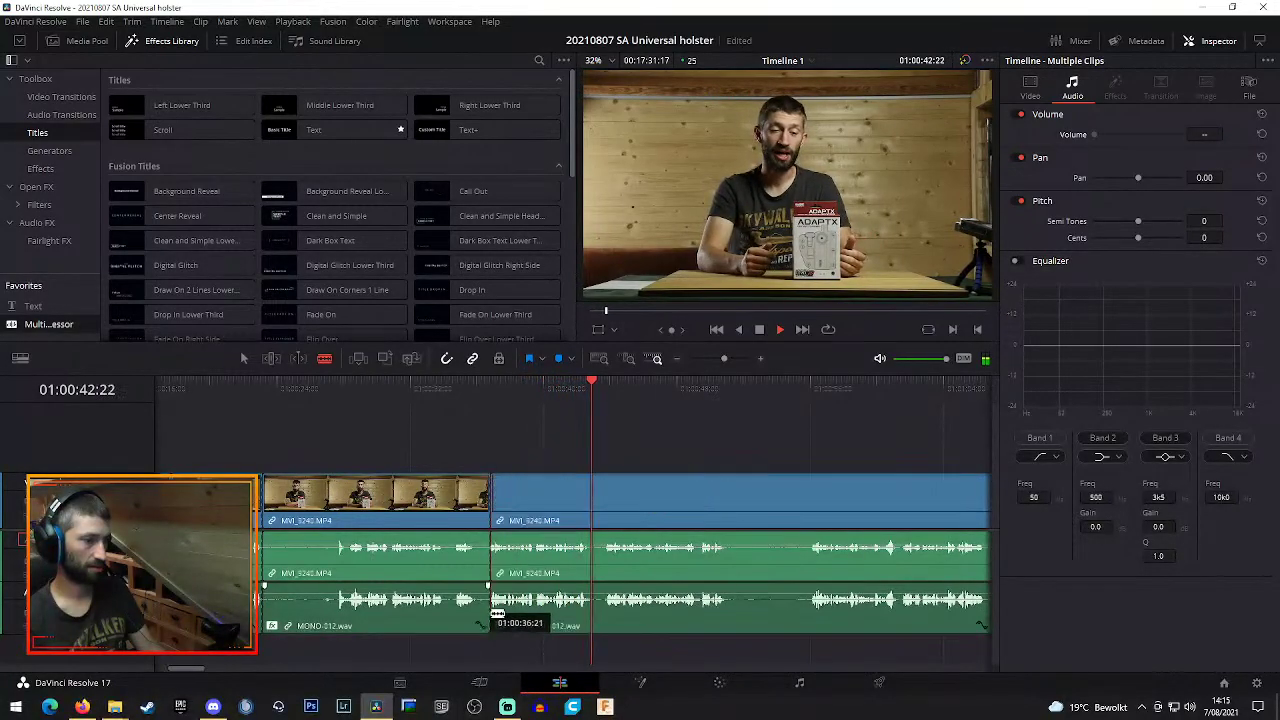
left_click(590, 606)
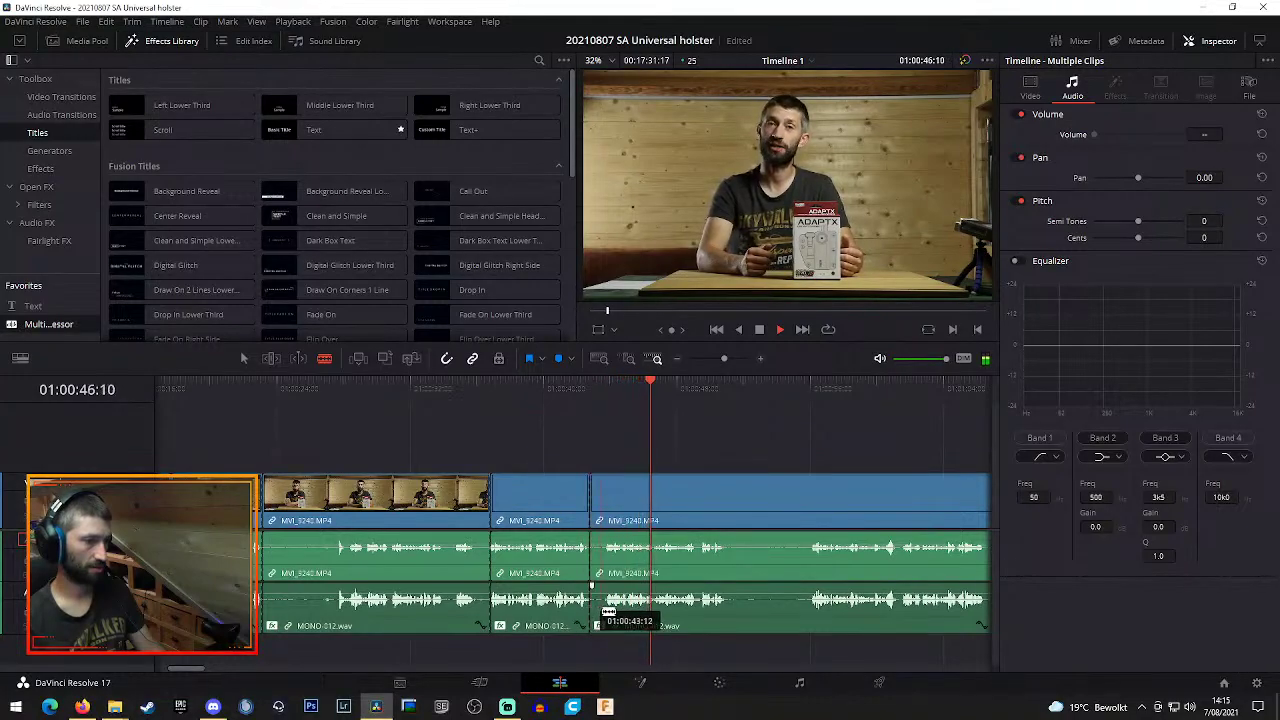
left_click(605, 606)
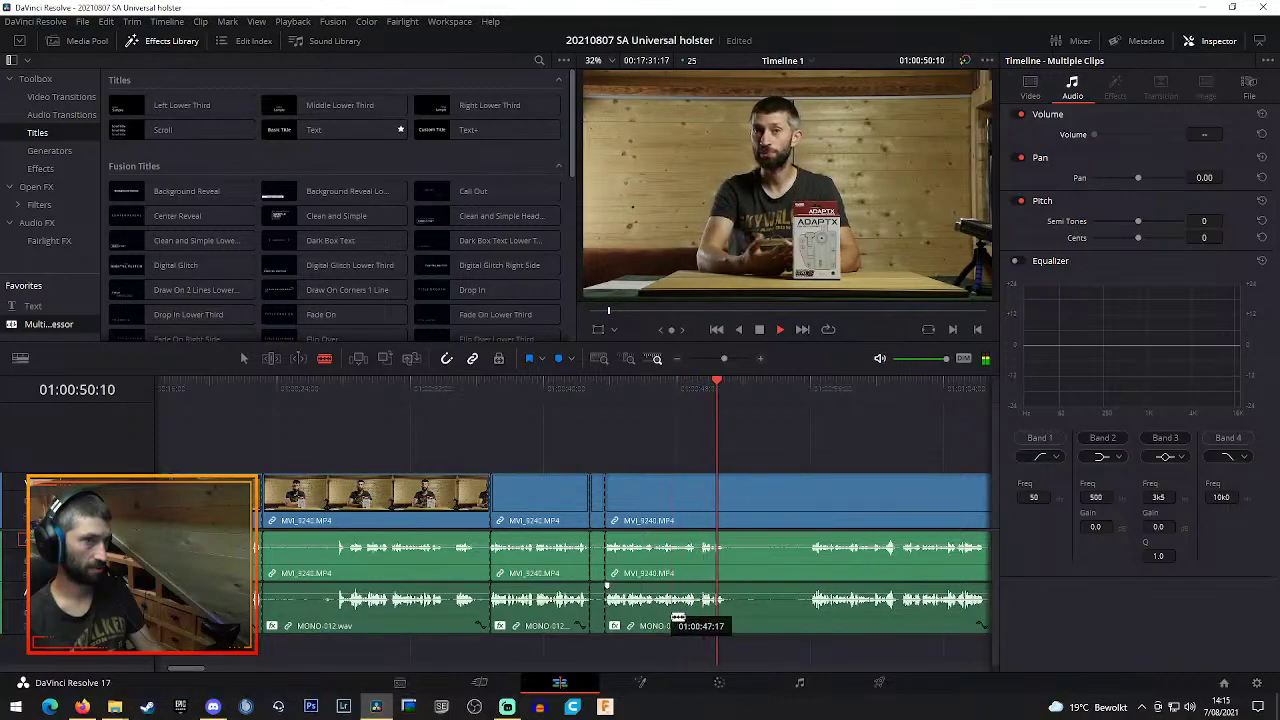
left_click(726, 497)
Ripple delete the section from 01:00:23:04 to 01:00:36:21 and the short section between the cuts near 01:00:43
key("a")
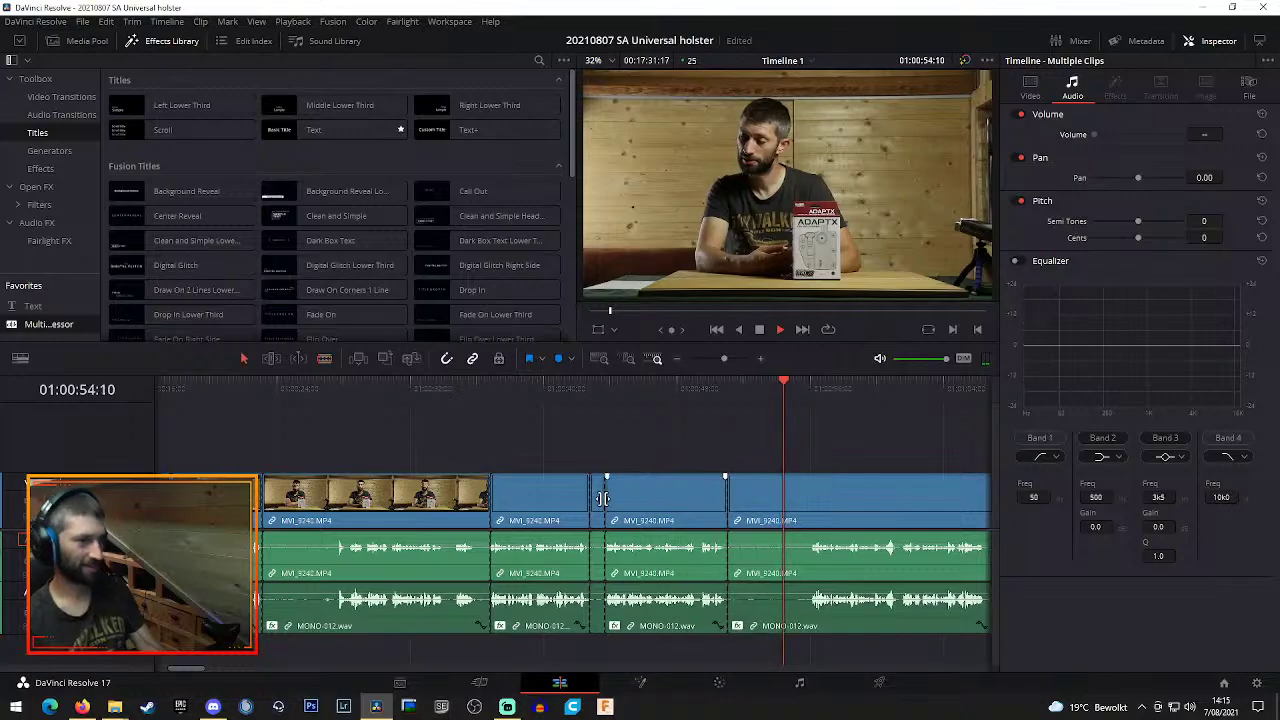
left_click(597, 497)
key("BackSpace")
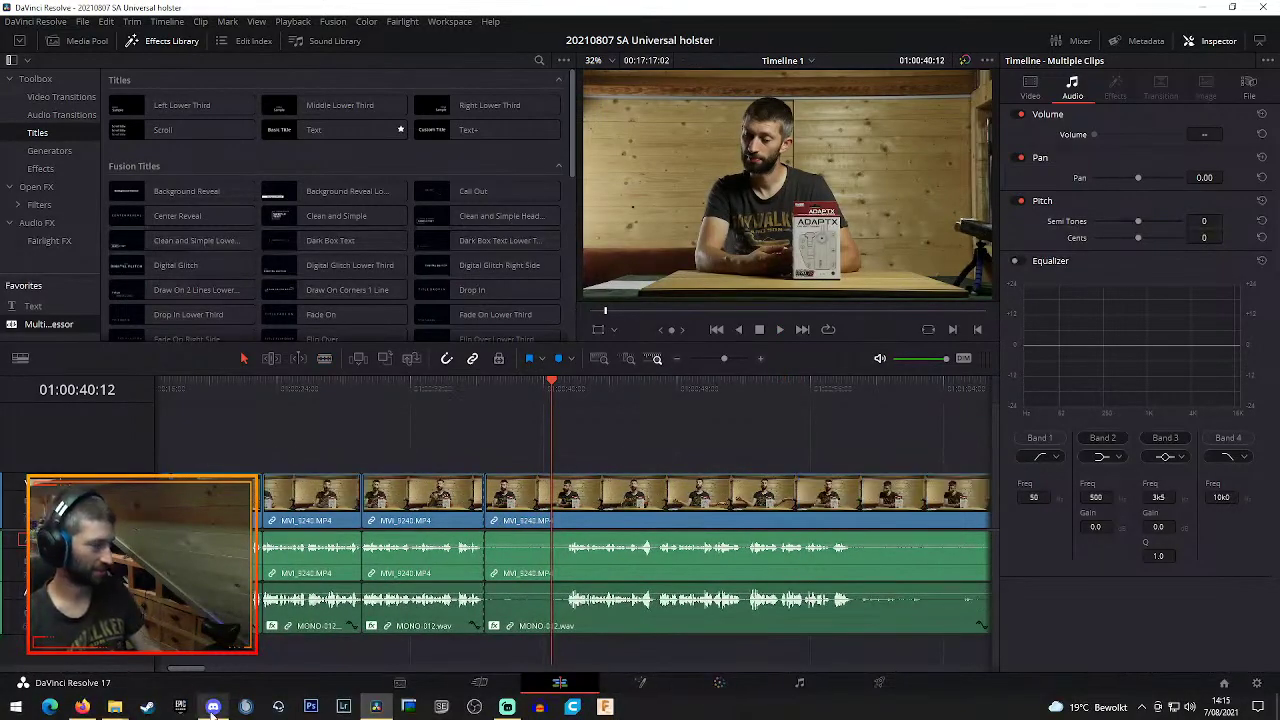
Replay the edited timeline from near its start and on past 01:00:40 to check the cuts and the following speech
mouse_move(193, 677)
left_mouse_down()
mouse_move(177, 674)
mouse_move(198, 672)
left_mouse_up()
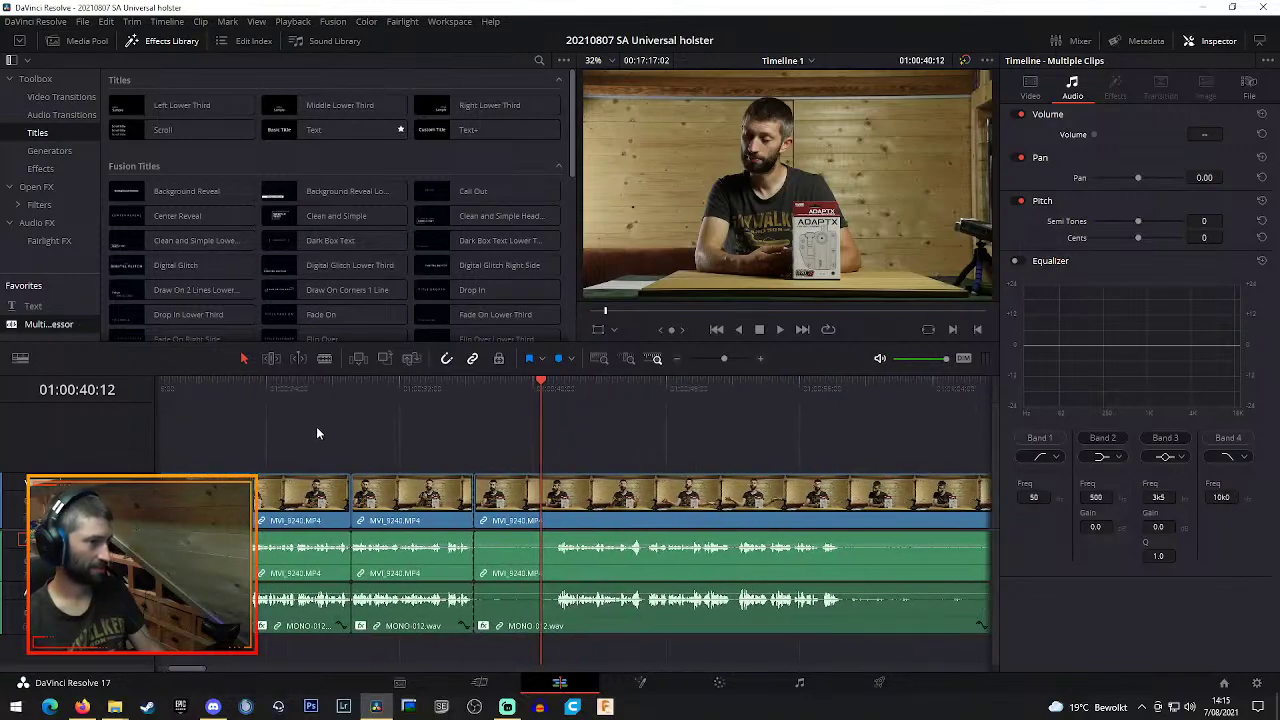
left_click(338, 397)
key("space")
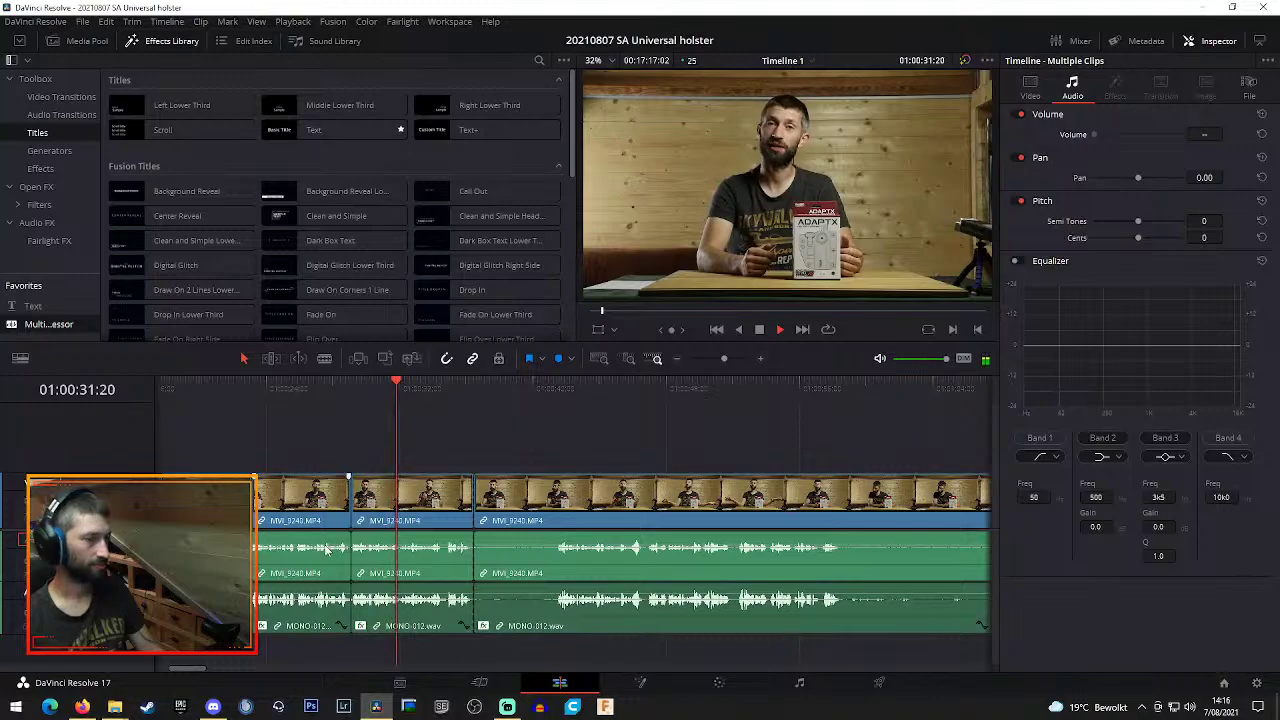
left_click_drag(204, 680, 179, 674)
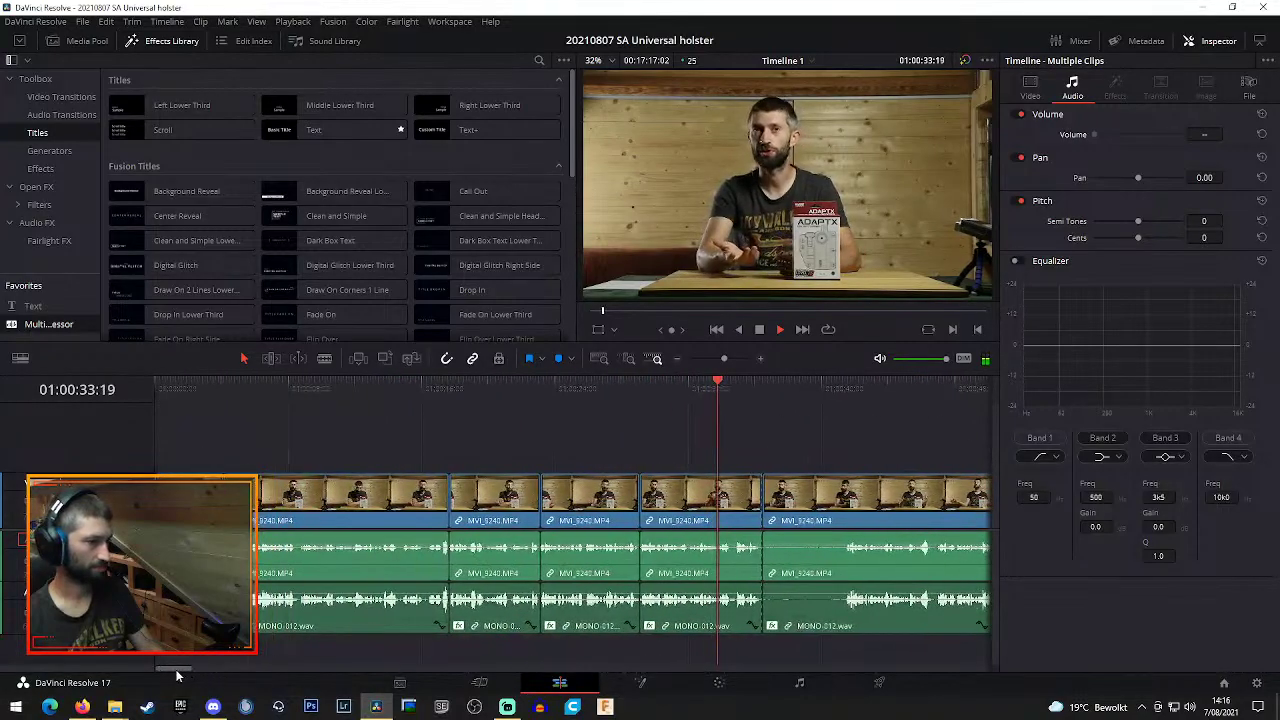
left_click(228, 391)
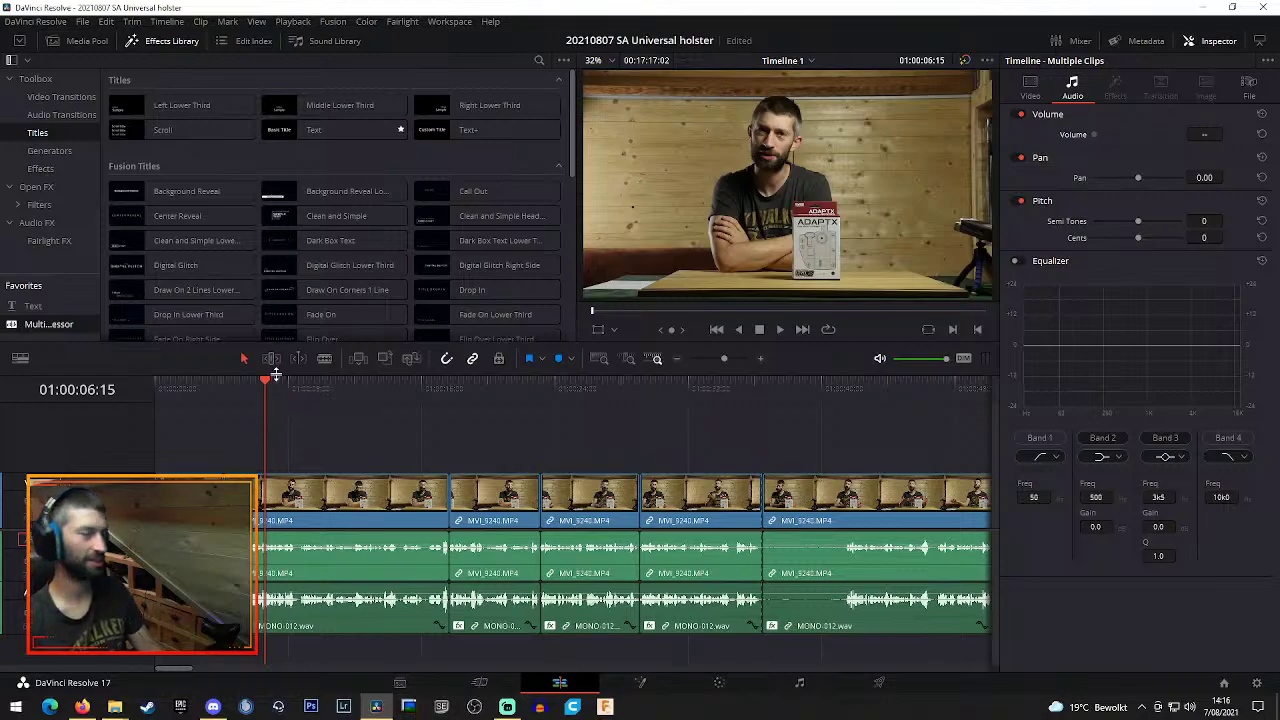
key("space")
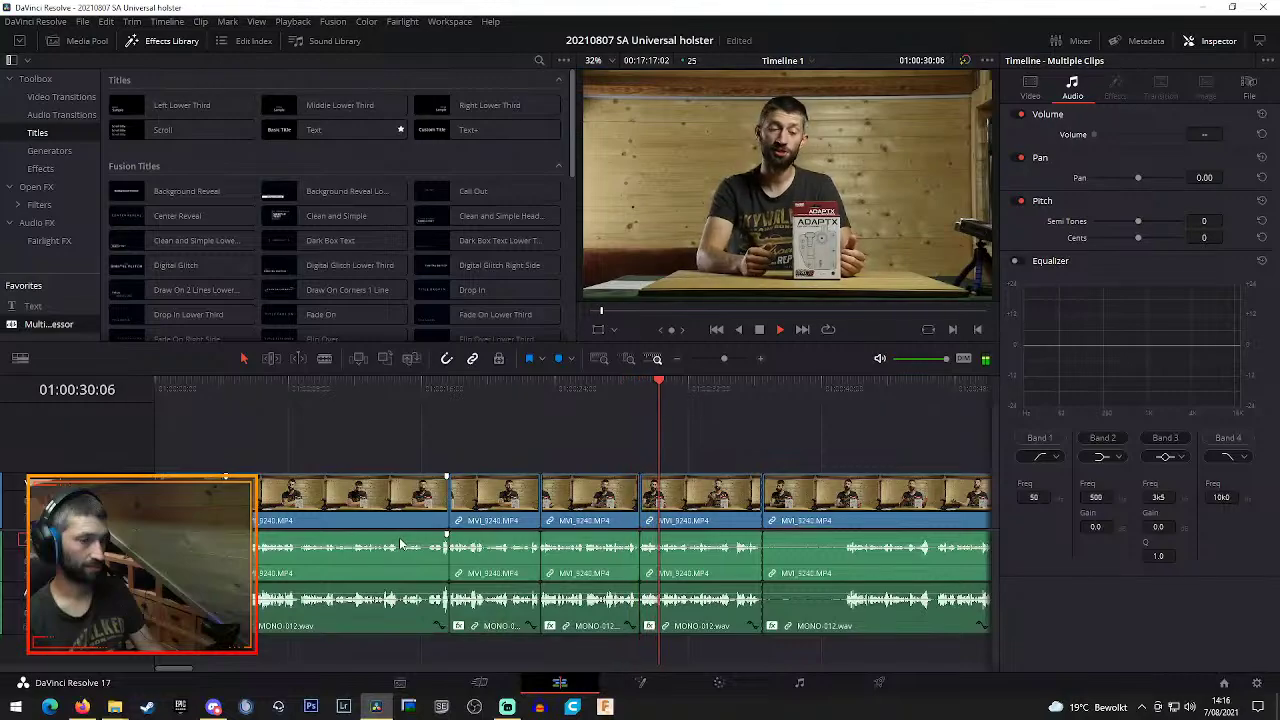
left_click_drag(191, 670, 200, 670)
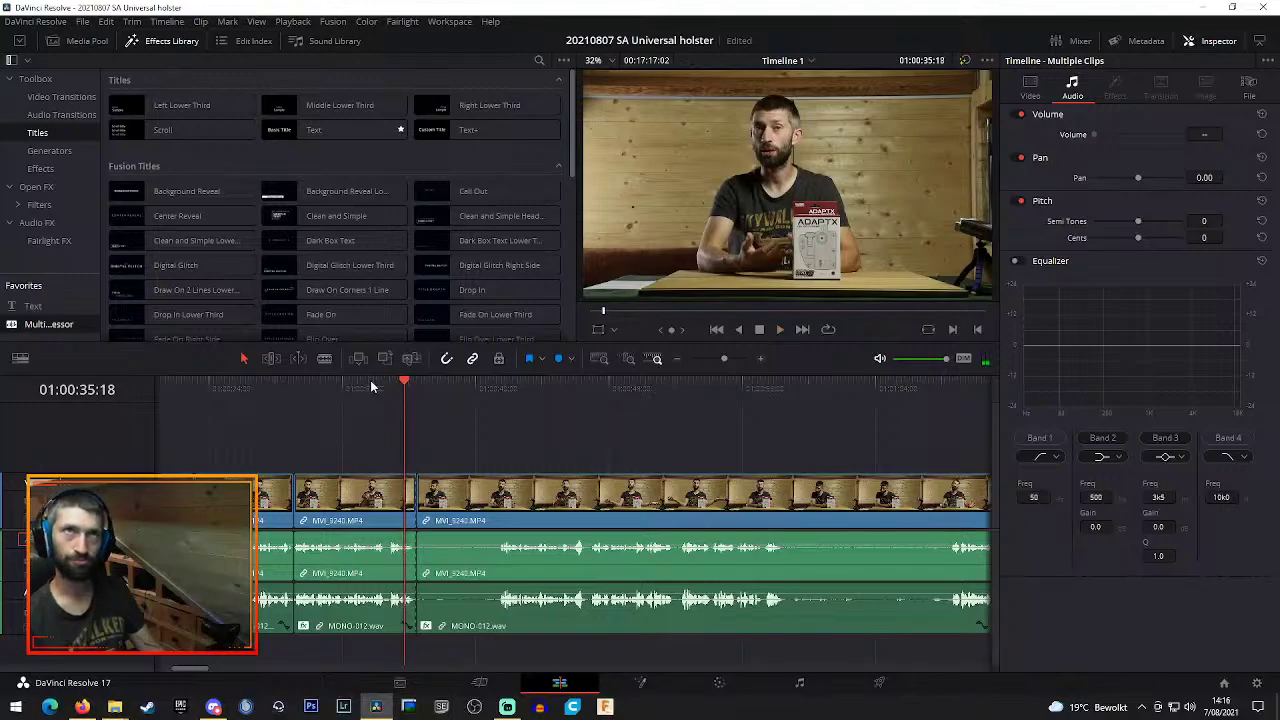
key("space")
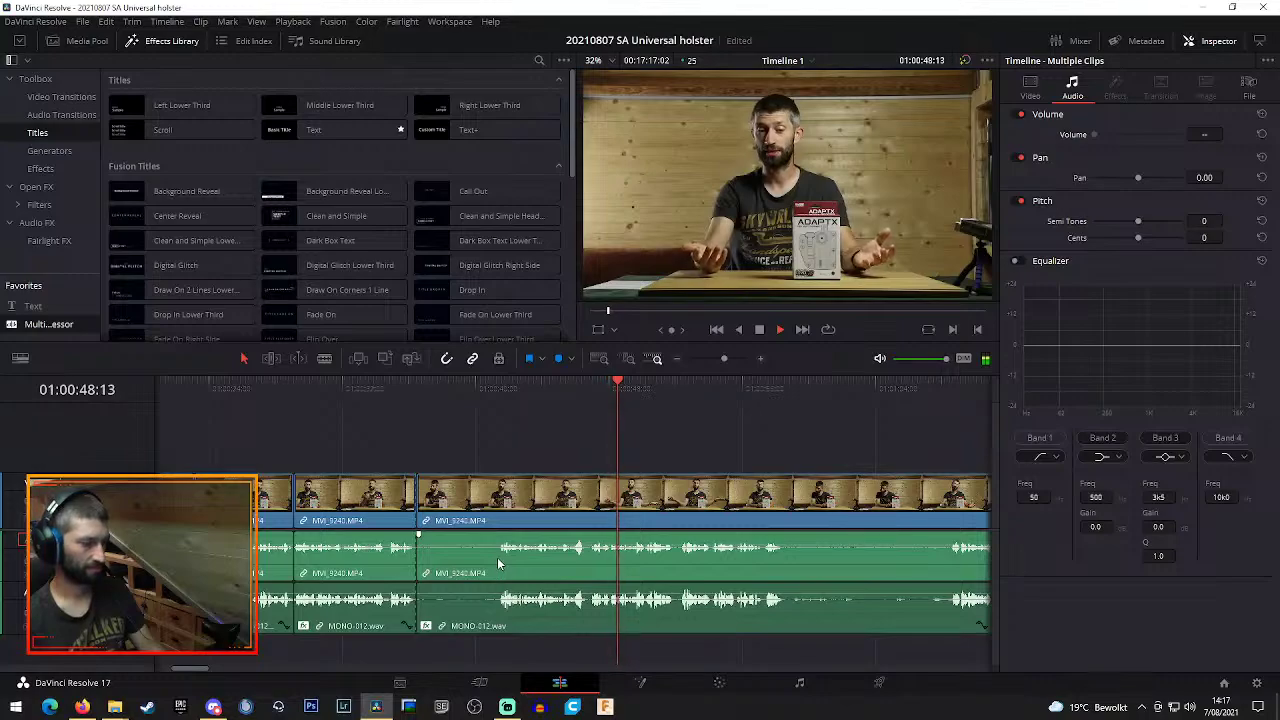
Cut the linked clips at about 01:00:41:11, play on through the speech and cut again at 01:00:58:20
key("b")
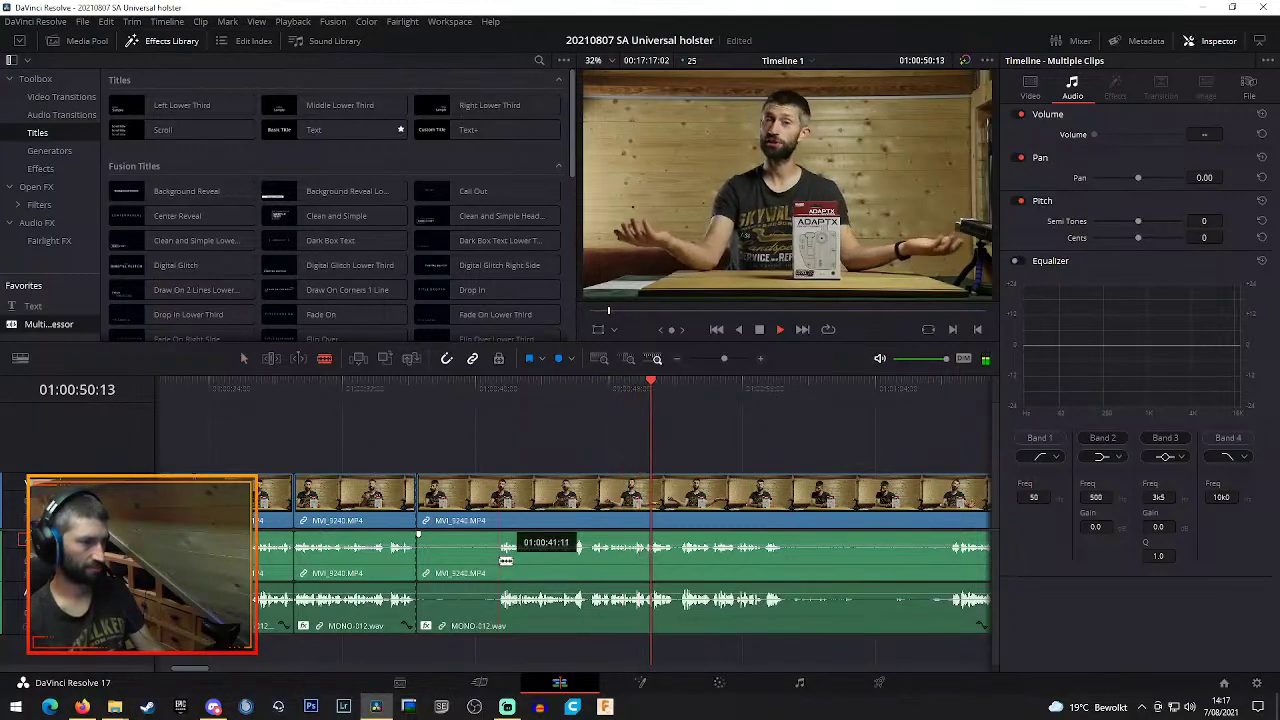
left_click(501, 555)
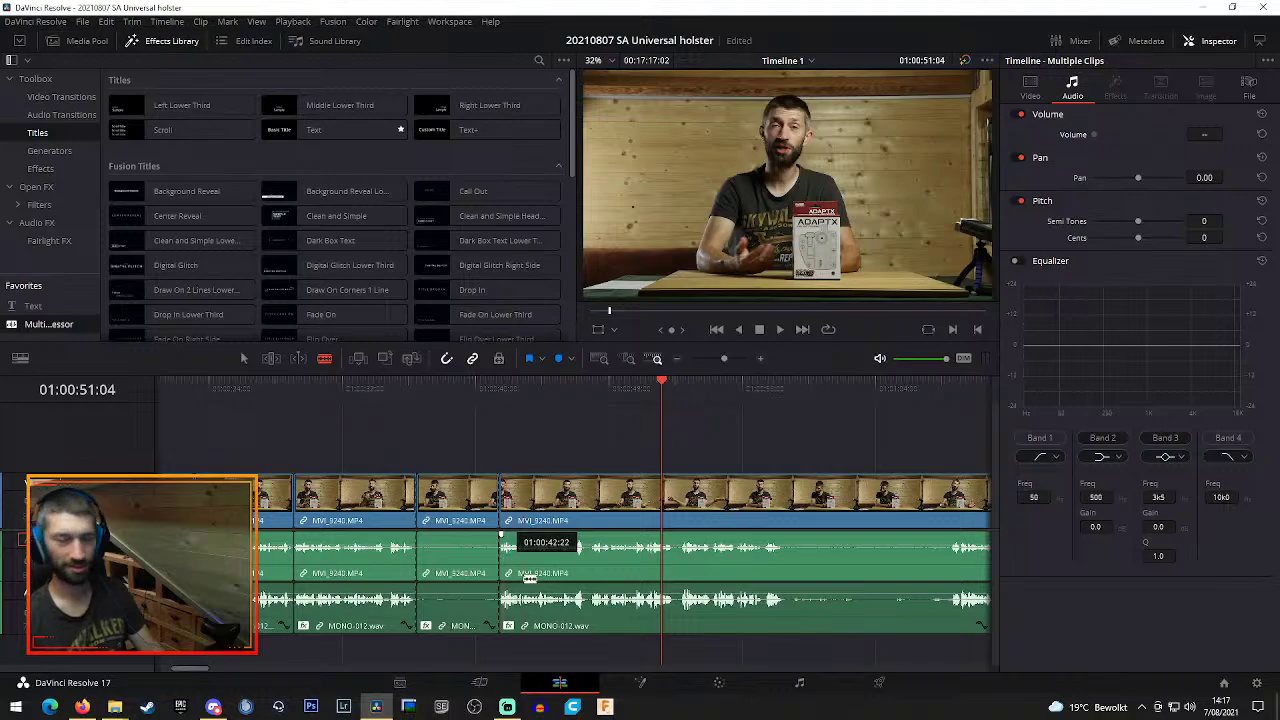
key("space")
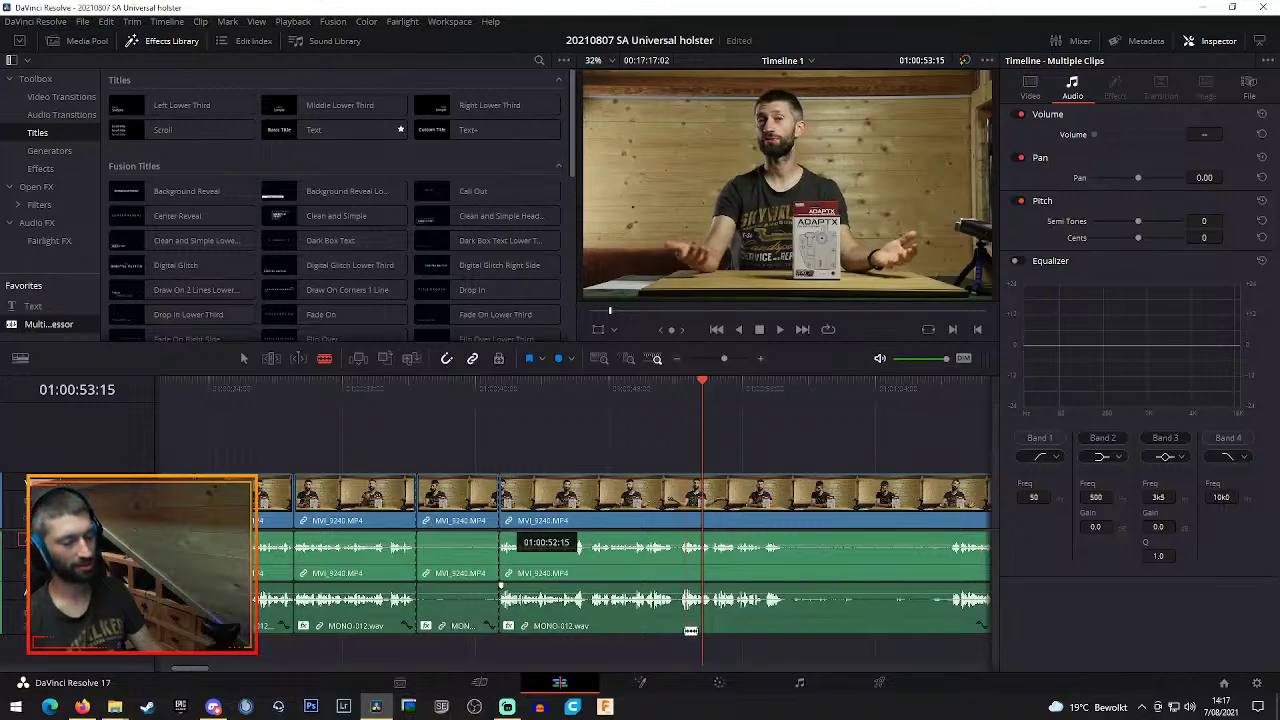
key("space")
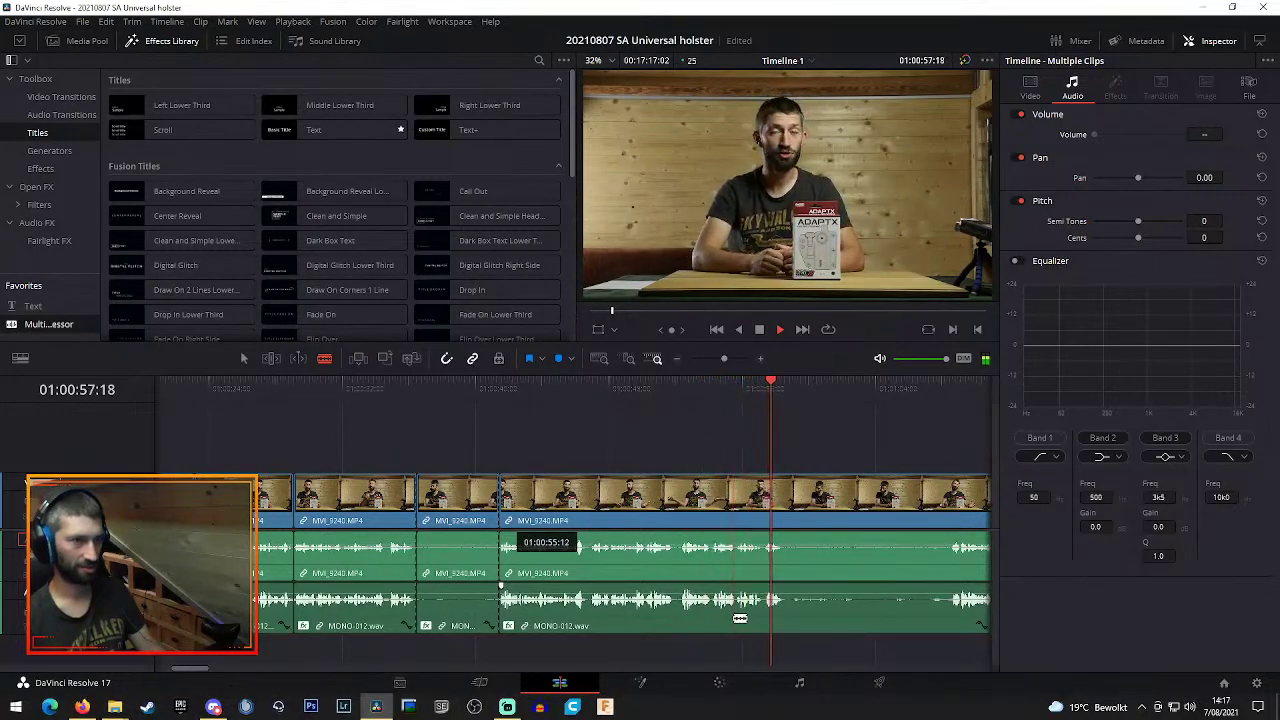
key("space")
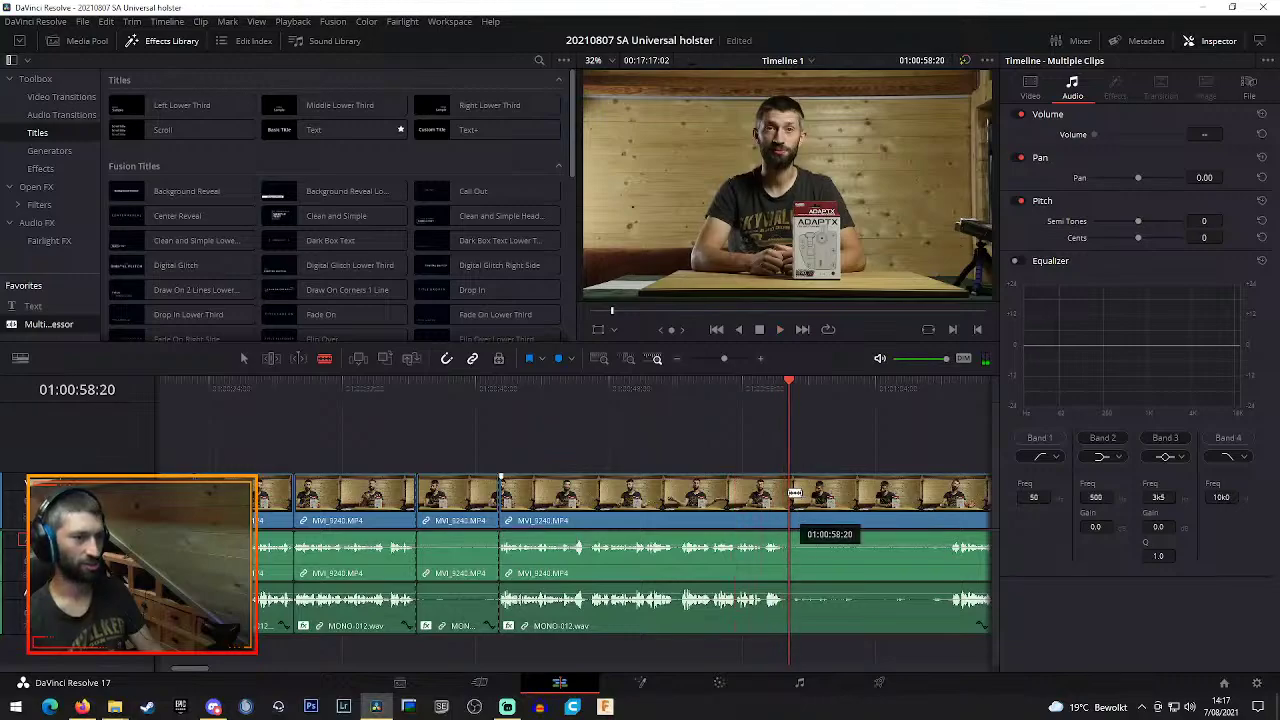
left_click(793, 493)
Ripple delete the short quiet section ending at the 01:00:41:11 cut and replay the timeline across the new join
key("a")
left_click(462, 497)
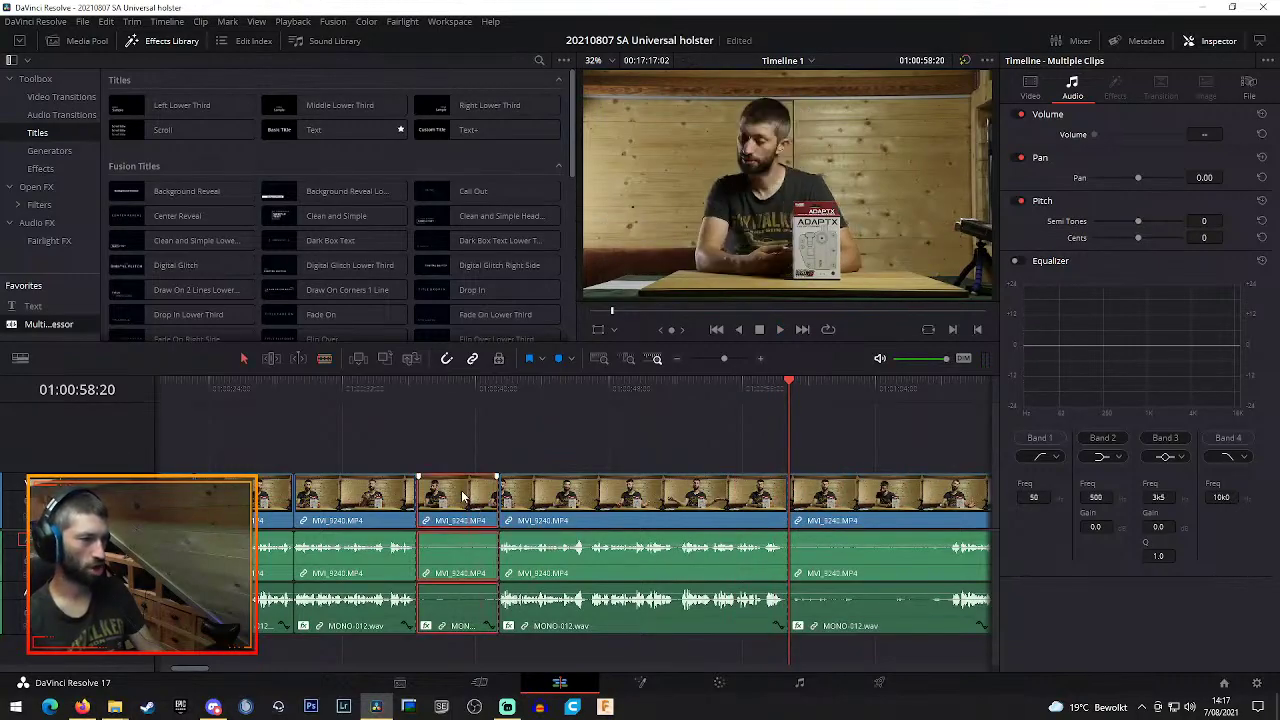
key("Delete")
left_click(394, 391)
key("space")
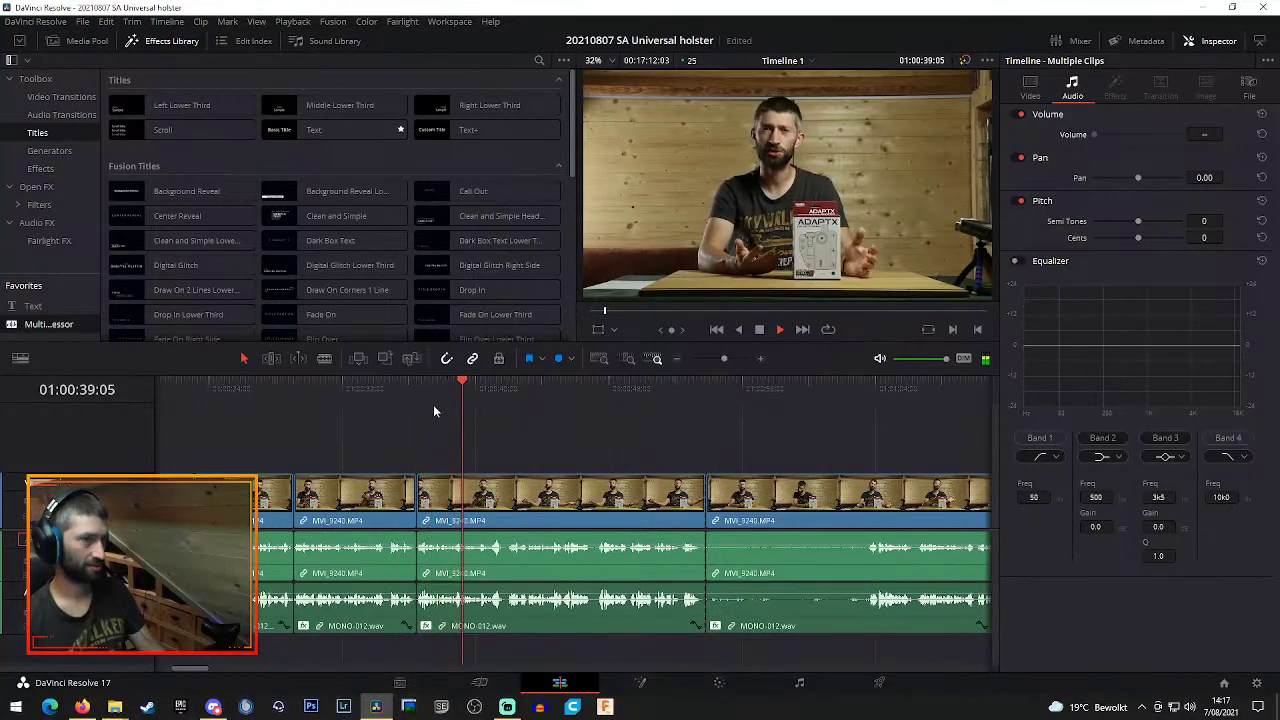
left_click_drag(190, 673, 201, 673)
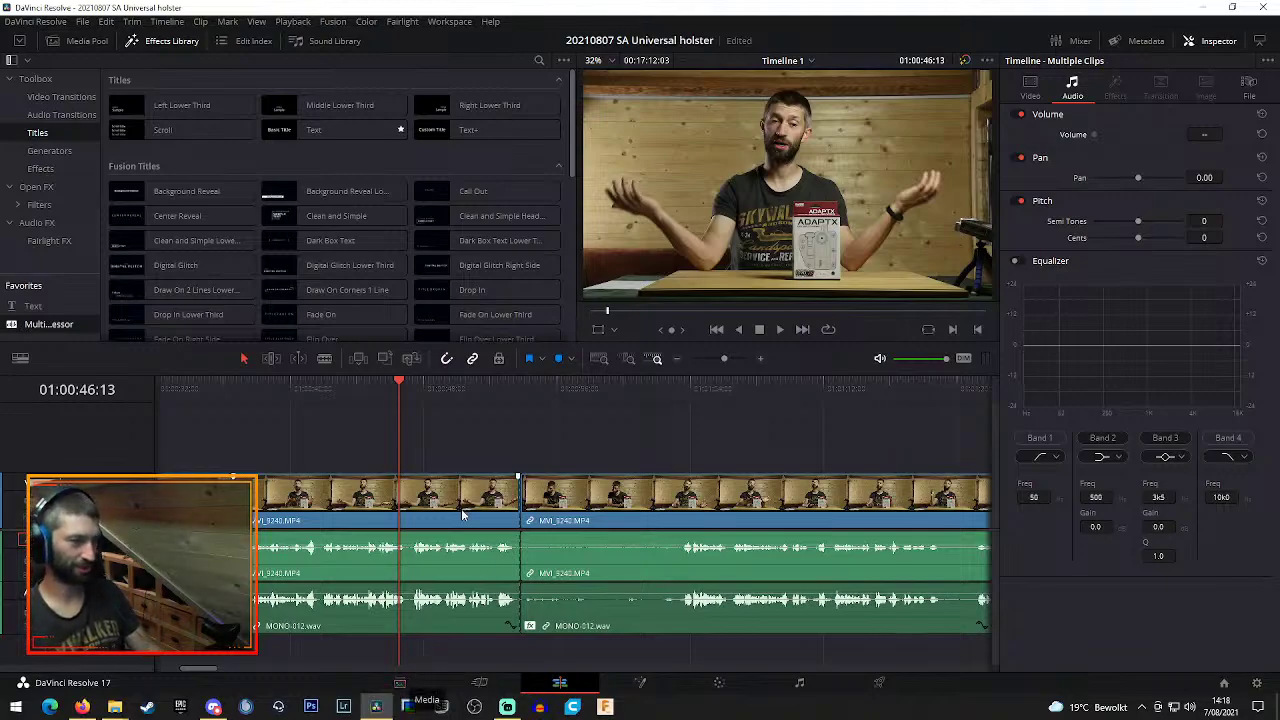
Scrub past the pause to 01:01:03:10, play from there and cut the linked clips at 01:01:06:17
left_click(409, 393)
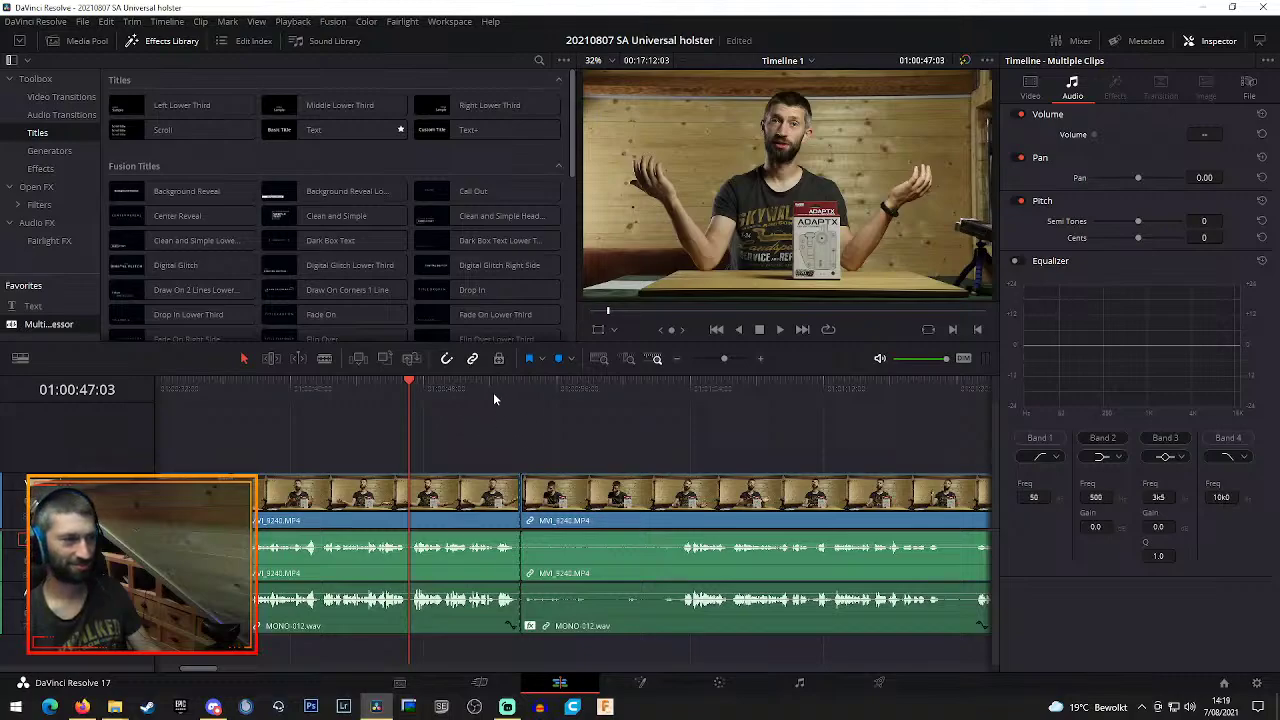
left_click_drag(493, 392, 521, 392)
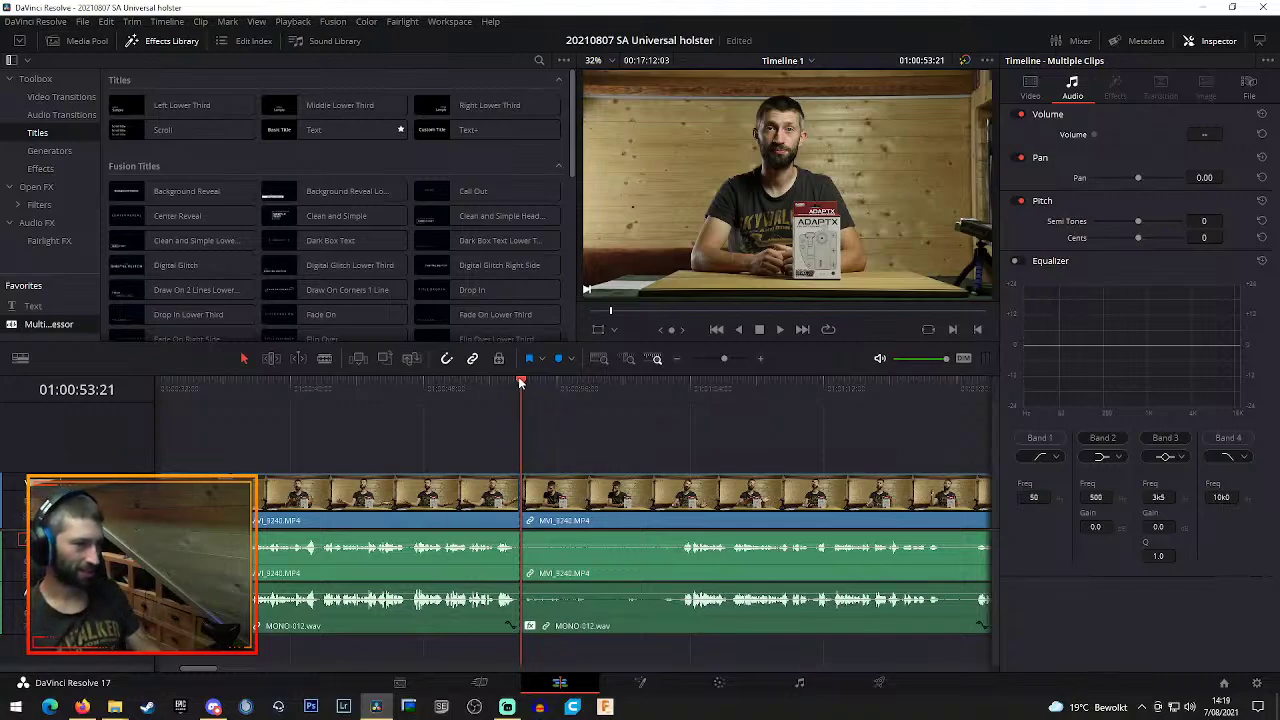
left_click_drag(520, 382, 540, 384)
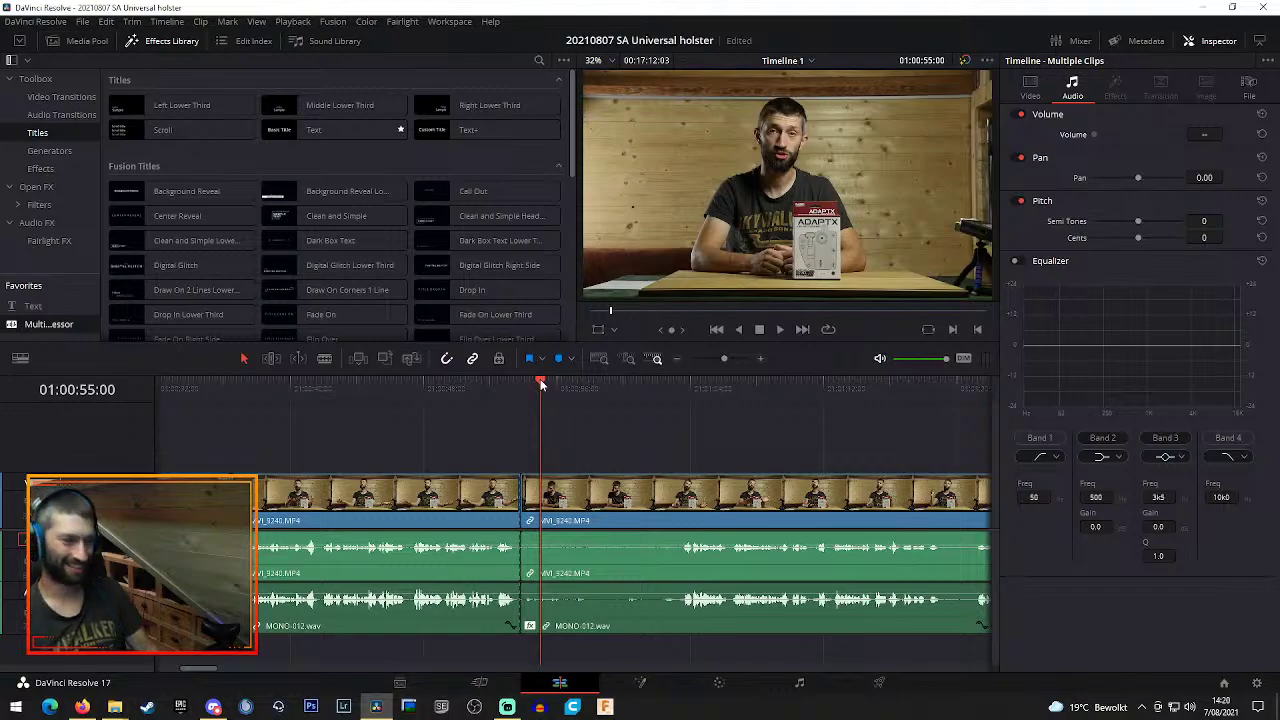
left_click_drag(655, 385, 680, 391)
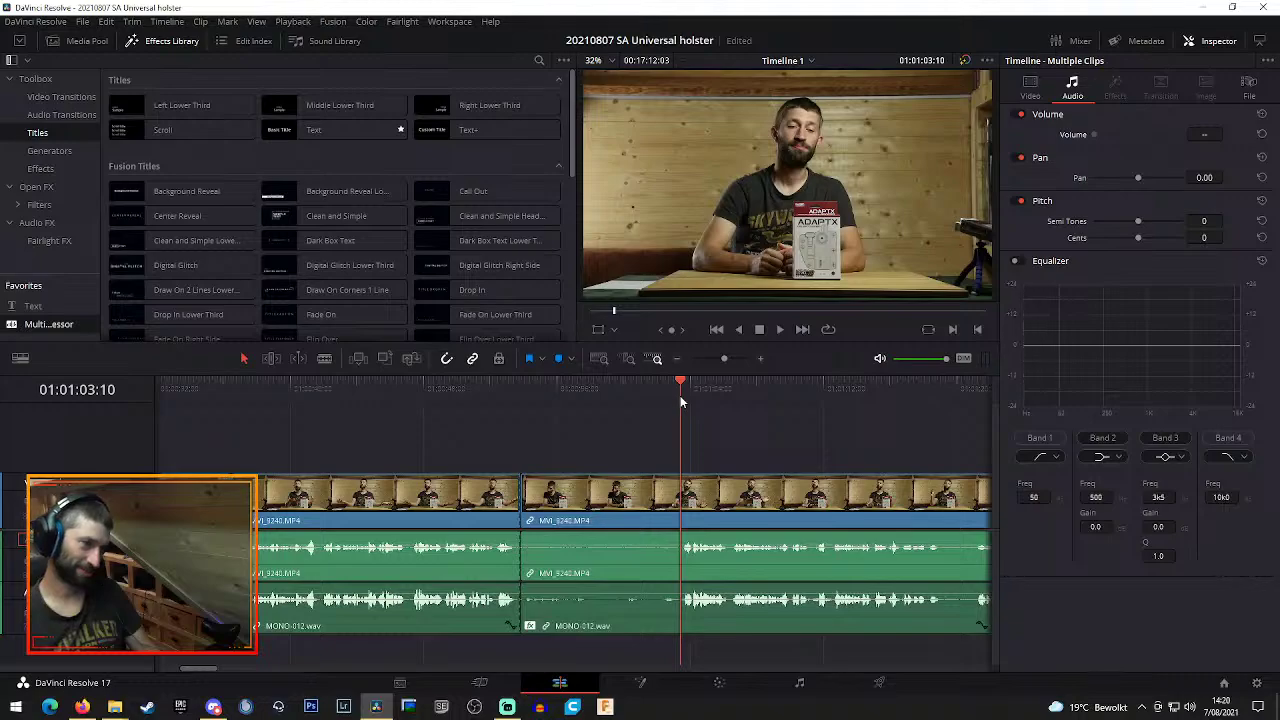
key("space")
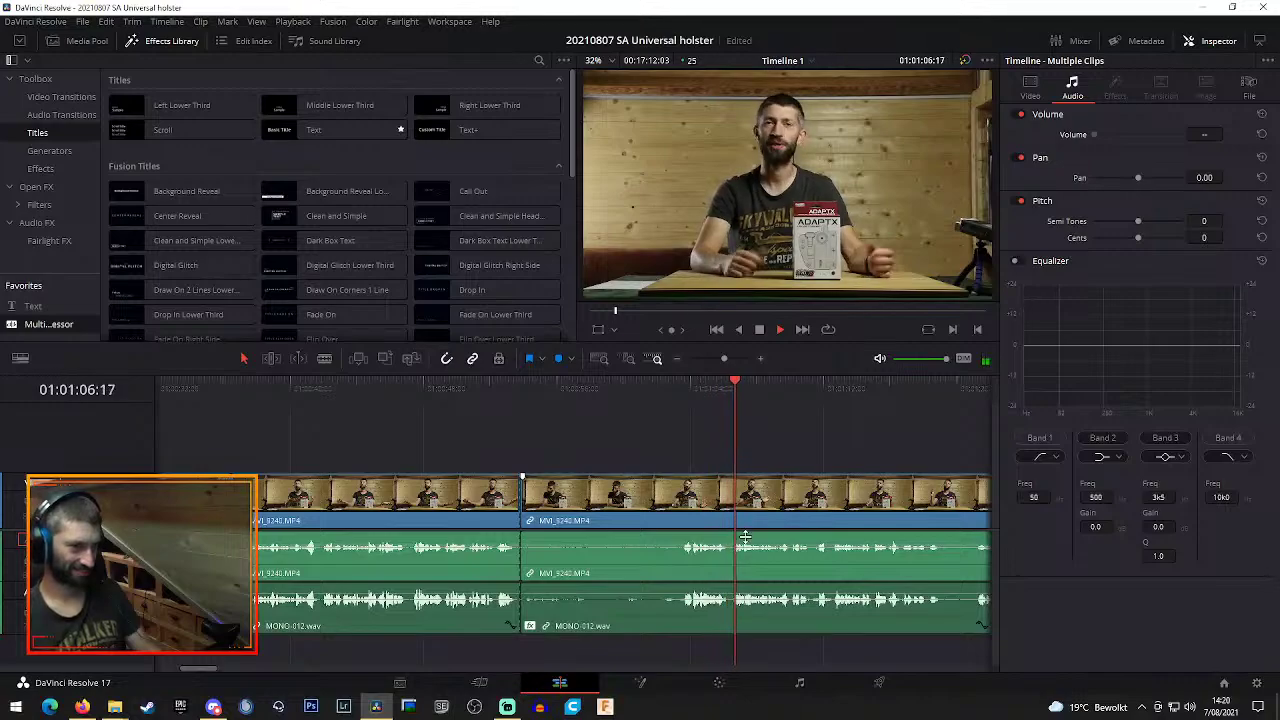
key("b")
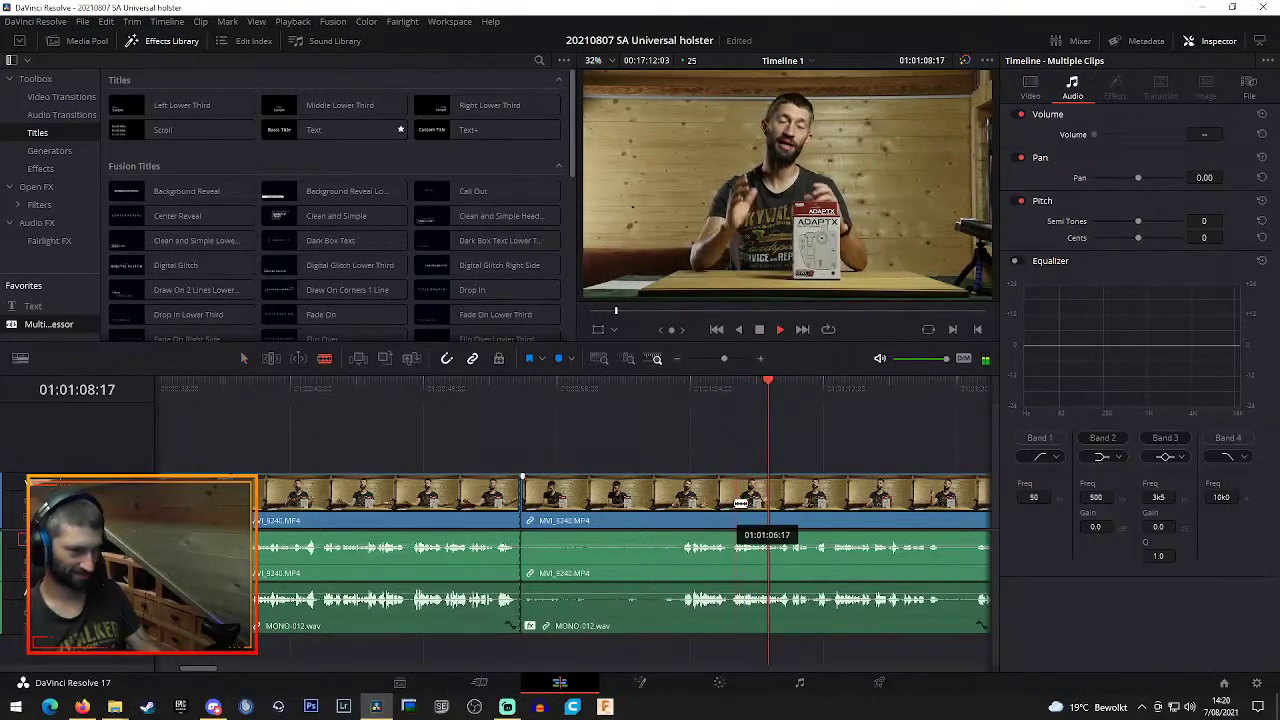
left_click(737, 503)
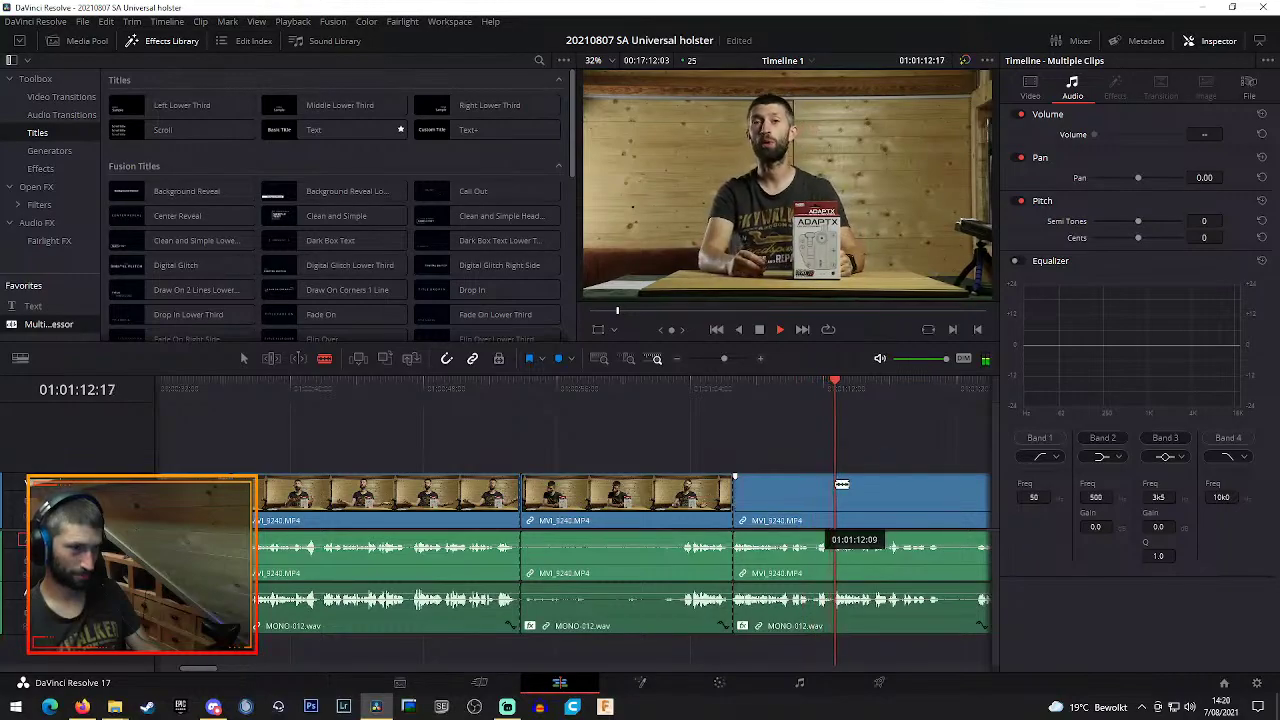
Play on through the speech and cut the linked clips at about 01:01:12:15 and 01:01:21:05
left_click(836, 622)
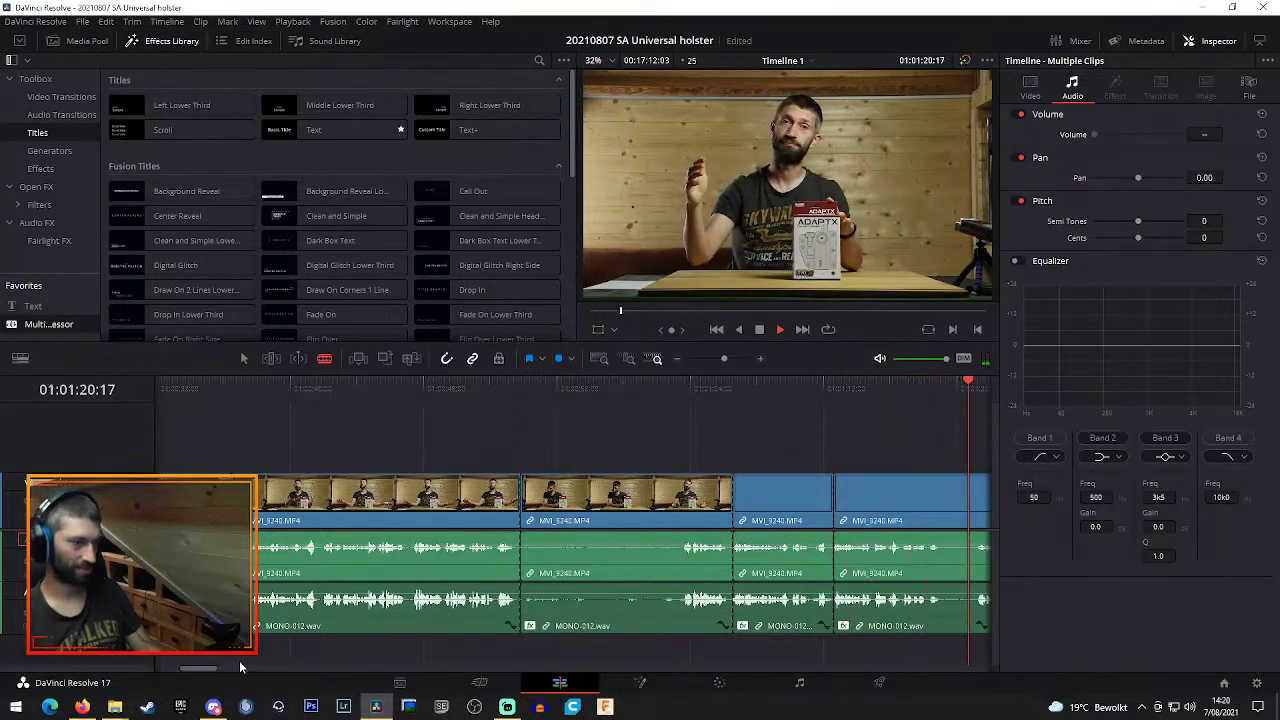
left_click_drag(209, 674, 218, 674)
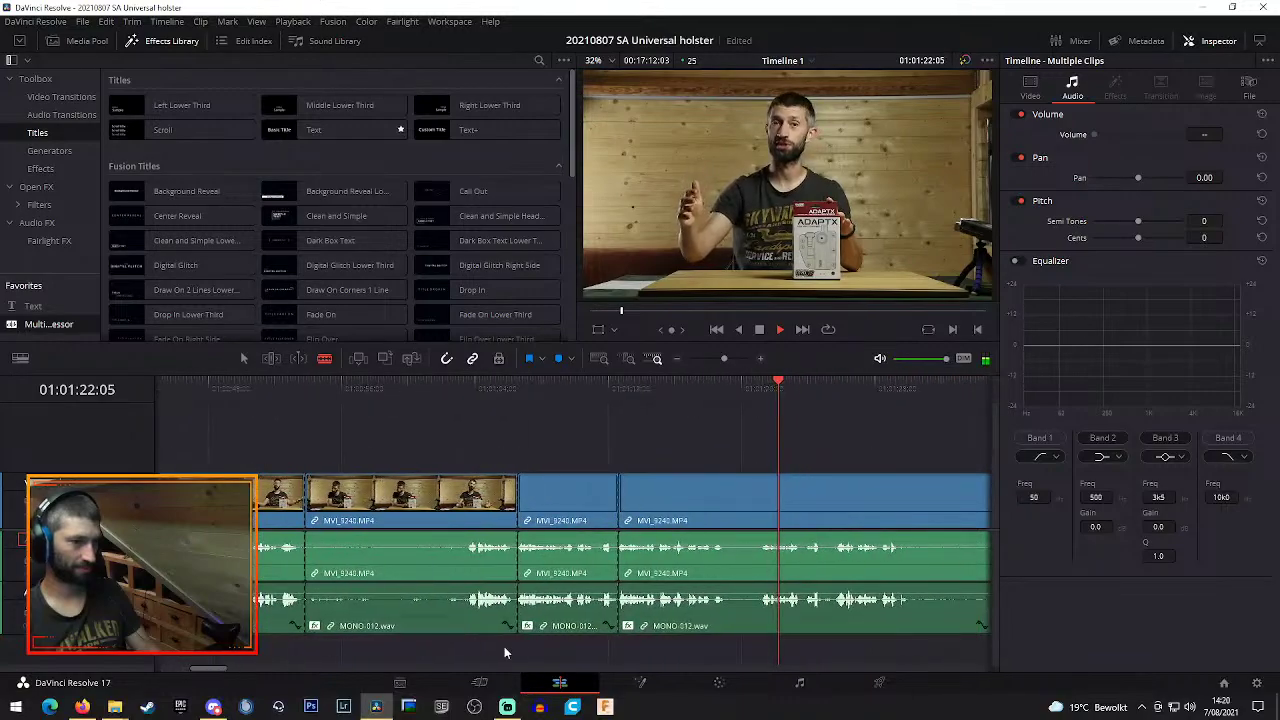
left_click(761, 617)
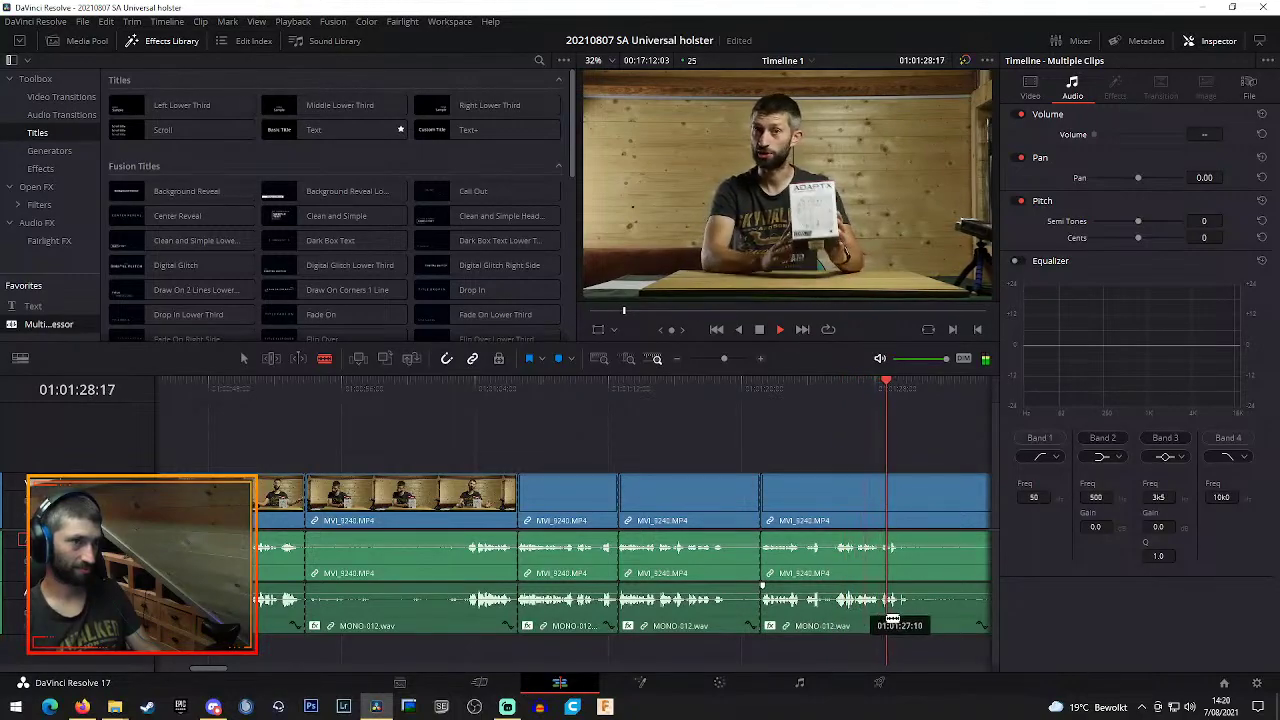
Stop playback after the sentence ends, step frame by frame to 01:01:30:00 and cut the linked clips there
key("space")
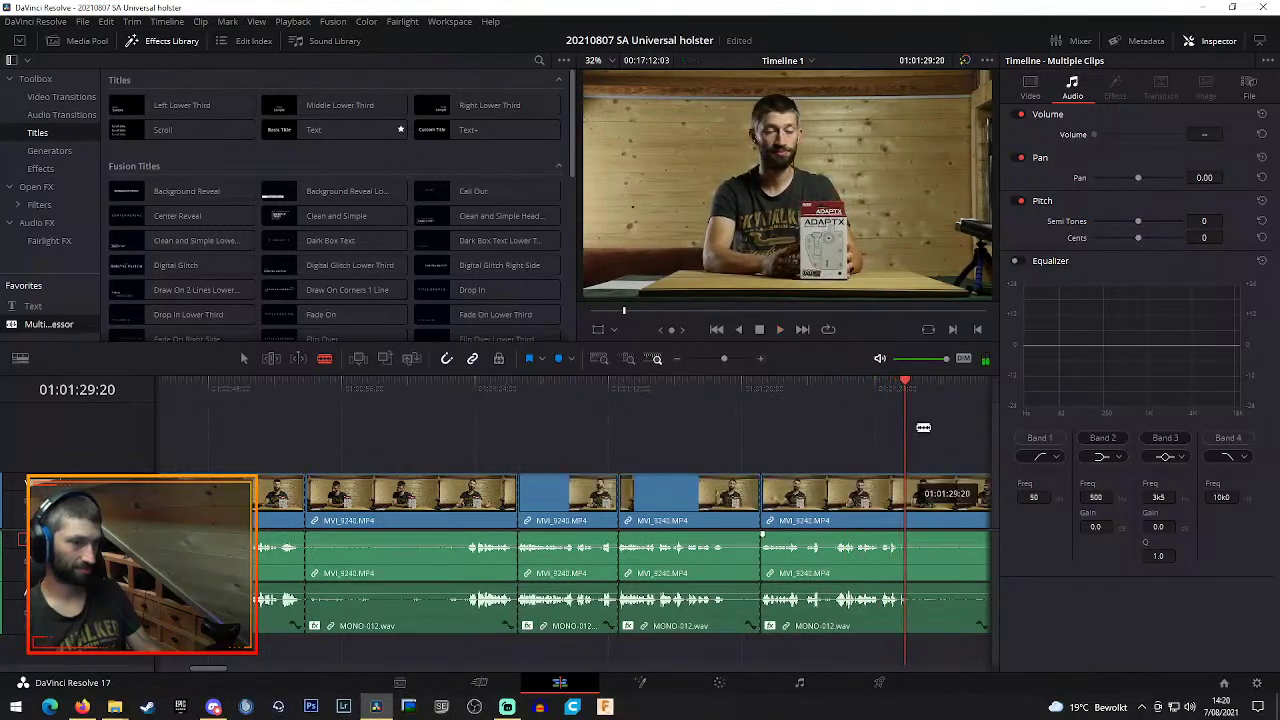
left_click_drag(895, 392, 898, 392)
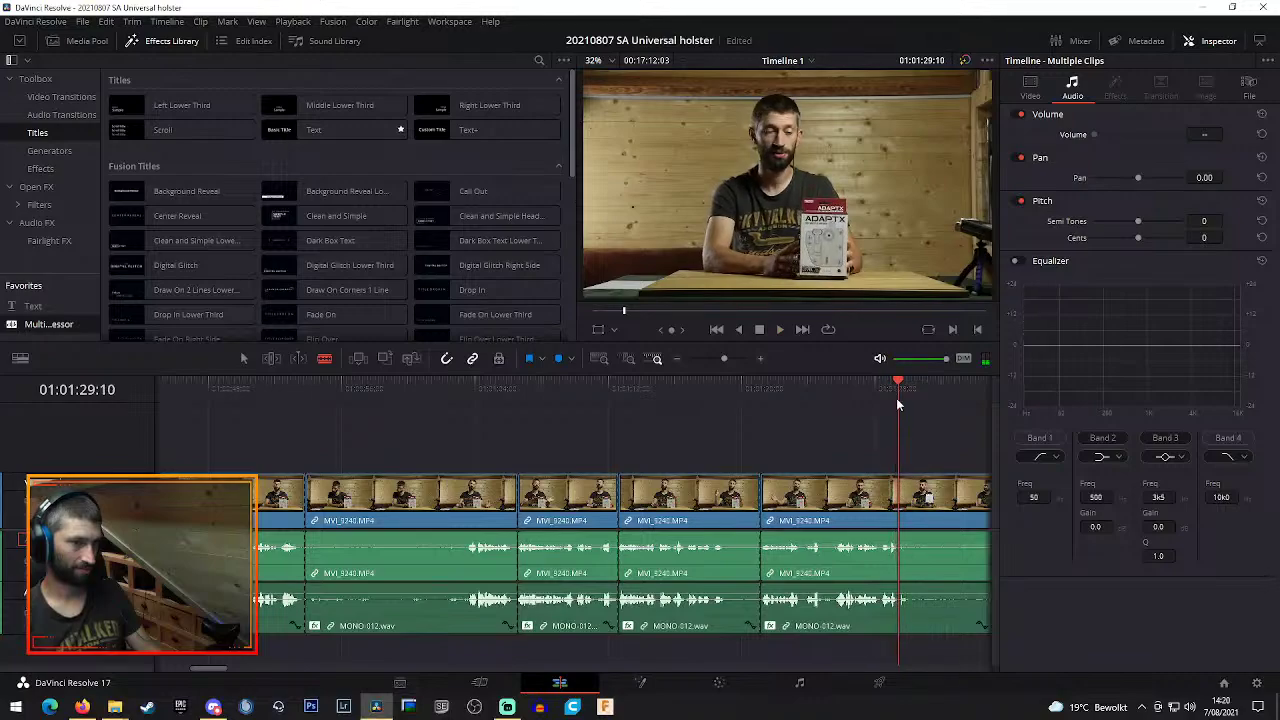
key("Right")
key("Right")
key("Right")
key("Right")
key("Right")
key("Right")
key("Right")
key("Right")
key("Right")
key("Right")
key("Right")
key("Right")
key("Right")
key("Right")
key("Right")
left_click(907, 500)
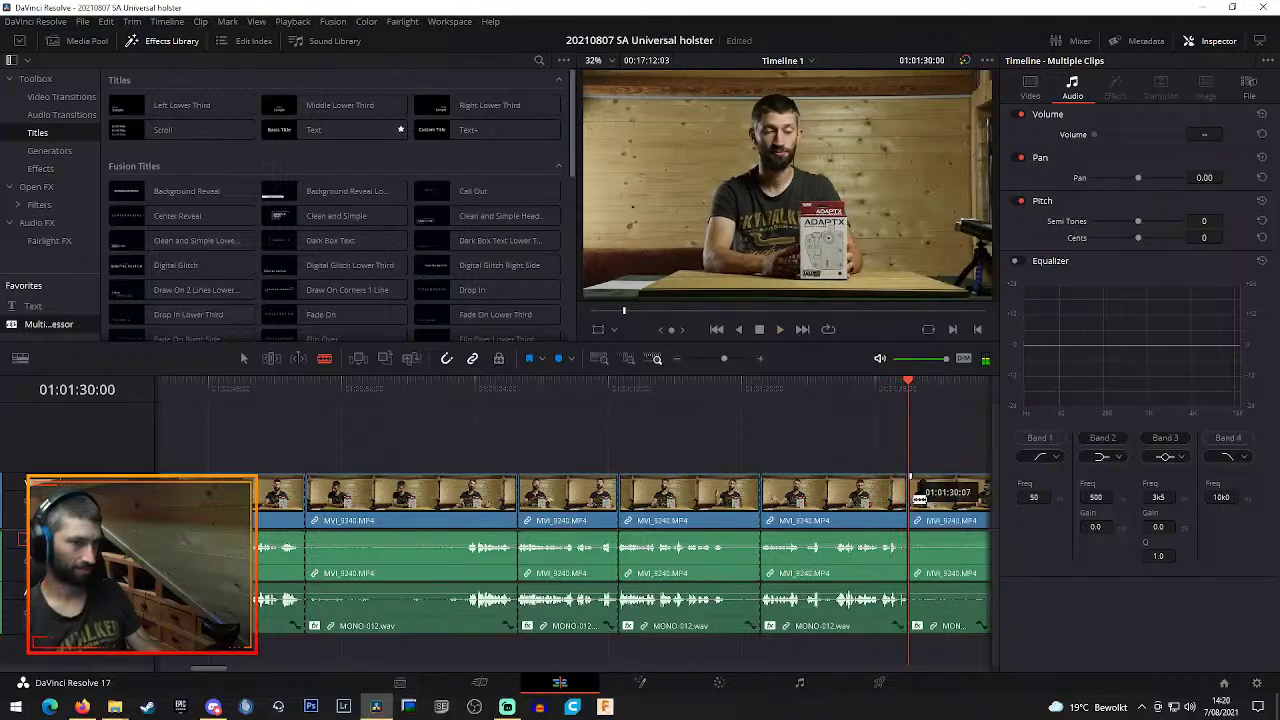
Replay the speech after the cuts near 01:01:12 and 01:01:21 to compare the passages
key("a")
left_click(618, 388)
key("space")
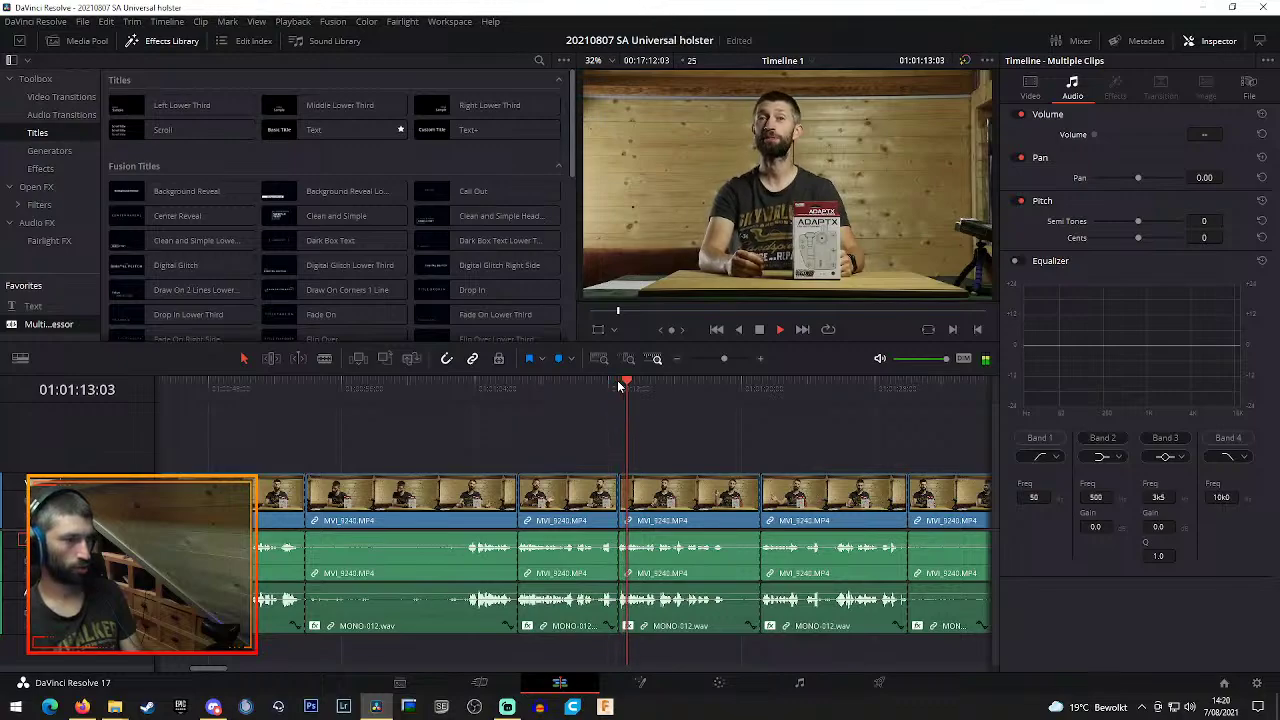
left_click(756, 386)
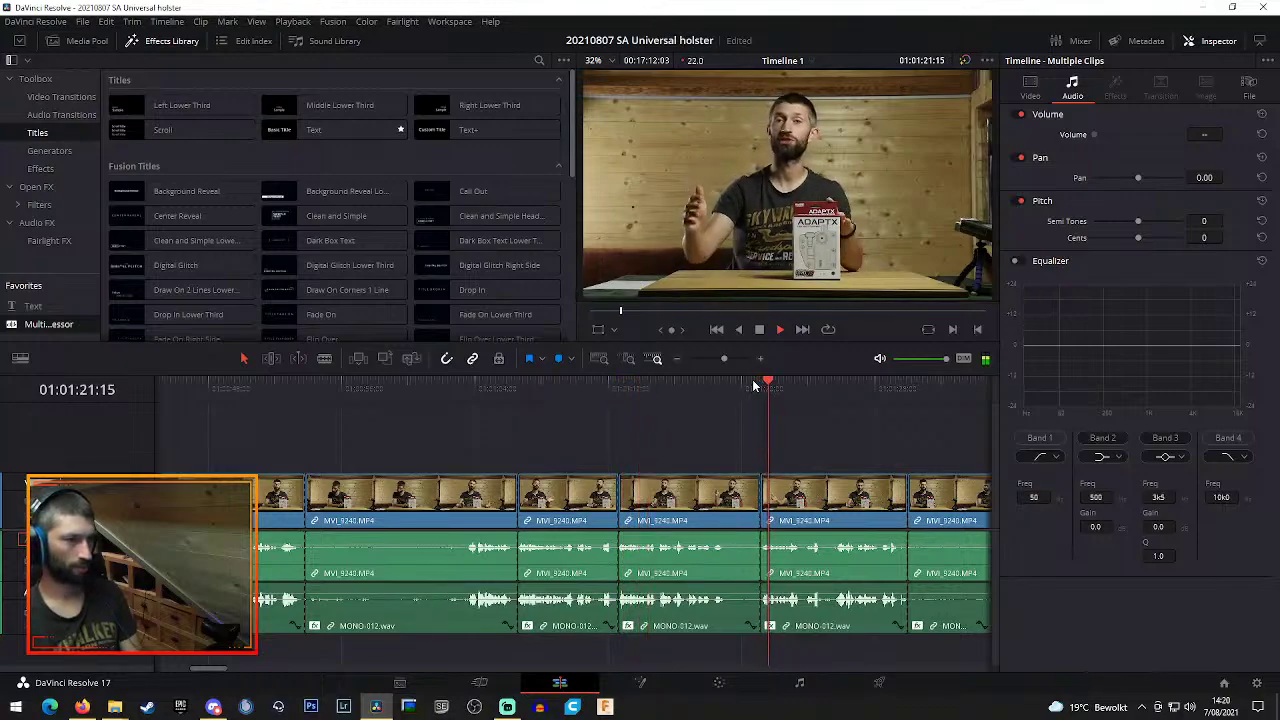
left_click(620, 388)
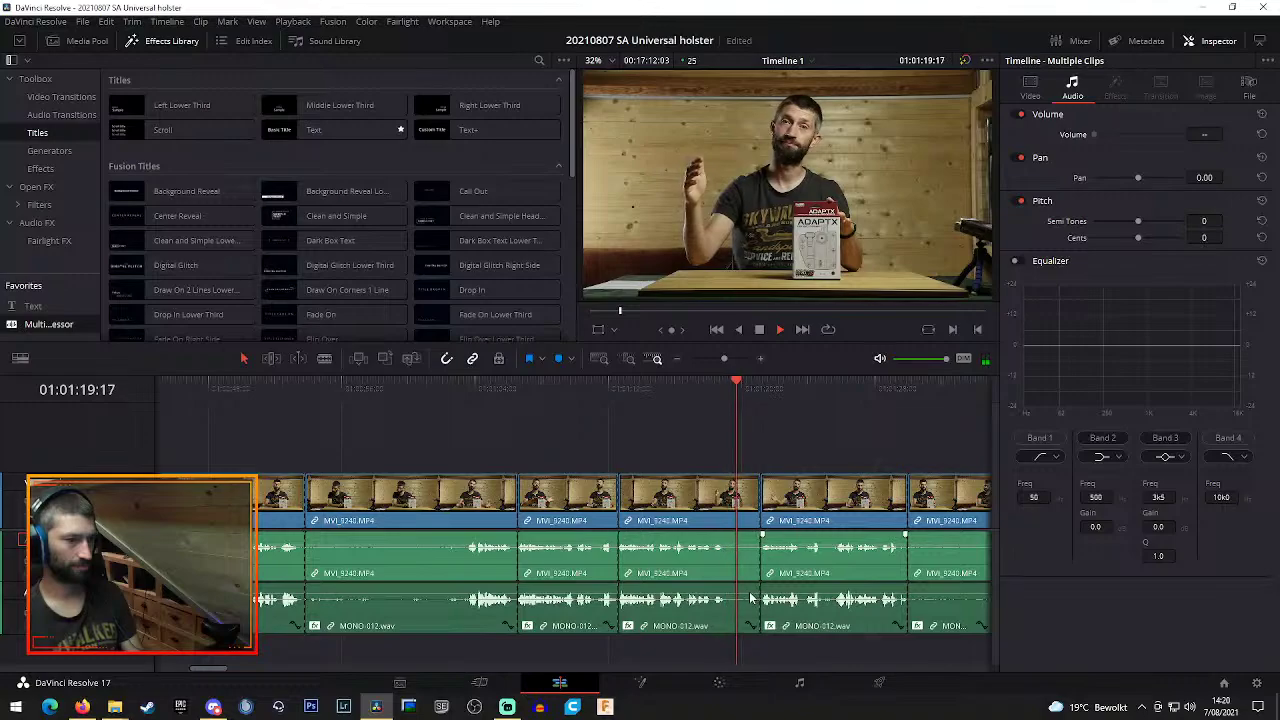
Cut the linked clips at about 01:01:18:06 and ripple delete the piece from there to the cut near 01:01:21
key("b")
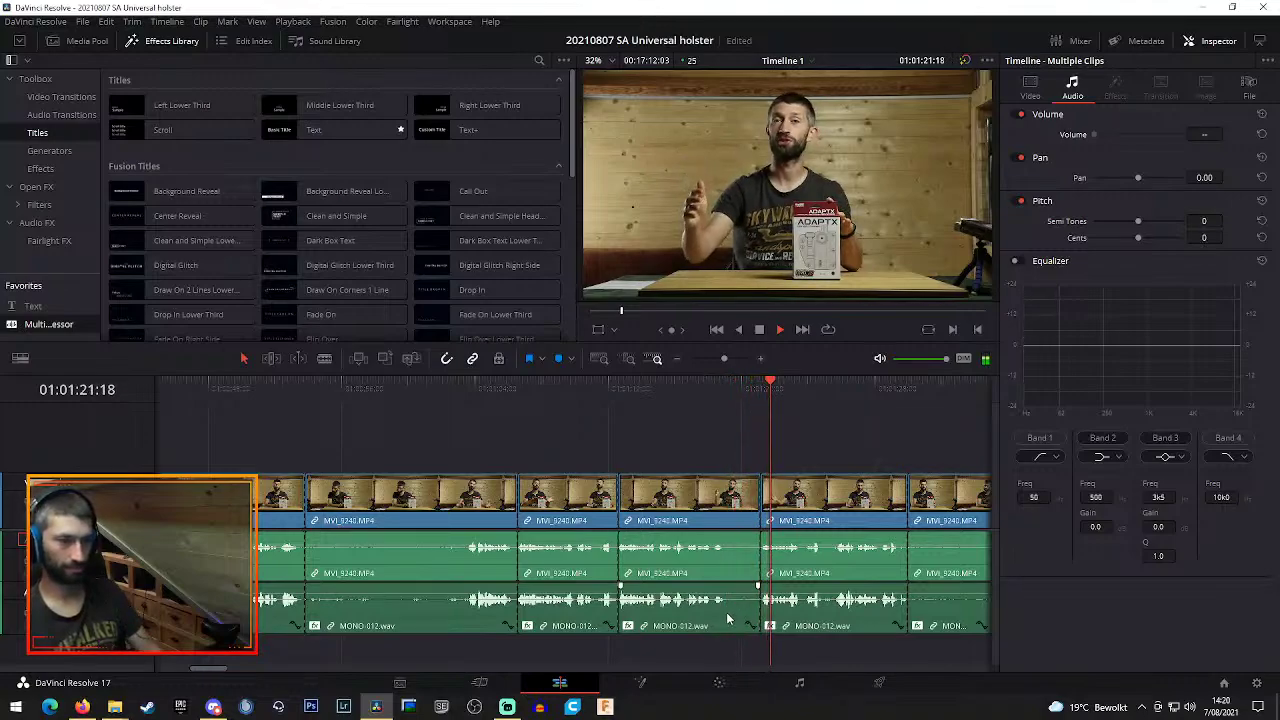
left_click(712, 612)
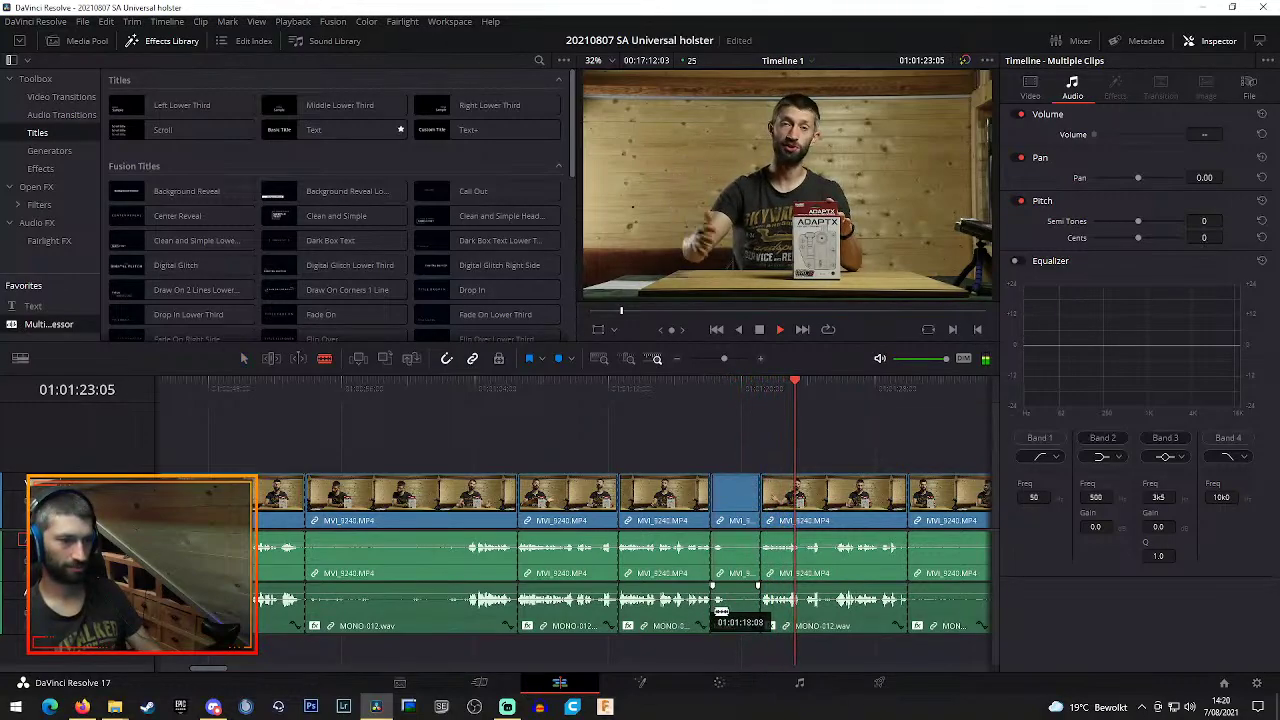
left_click(729, 620)
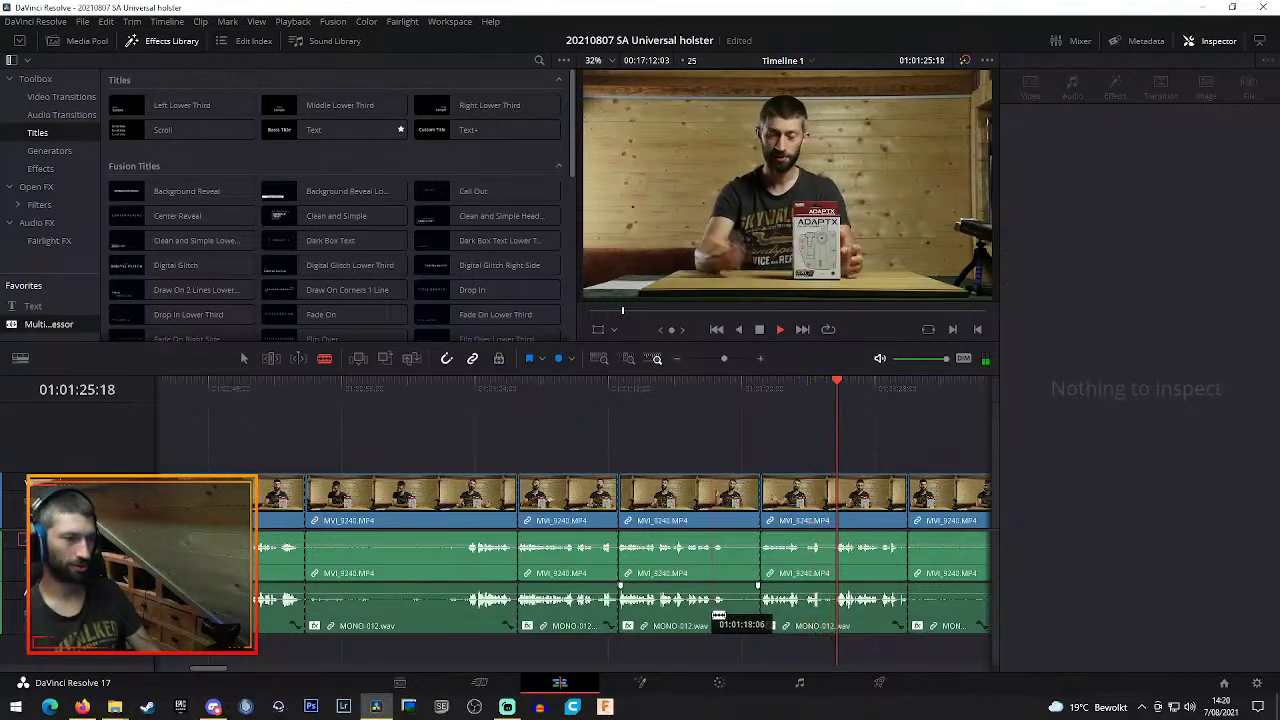
key("a")
left_click(741, 524)
key("BackSpace")
Ripple delete the two sections between the cuts at about 01:00:53:21 and 01:01:12:15, and replay across the join
left_click(518, 389)
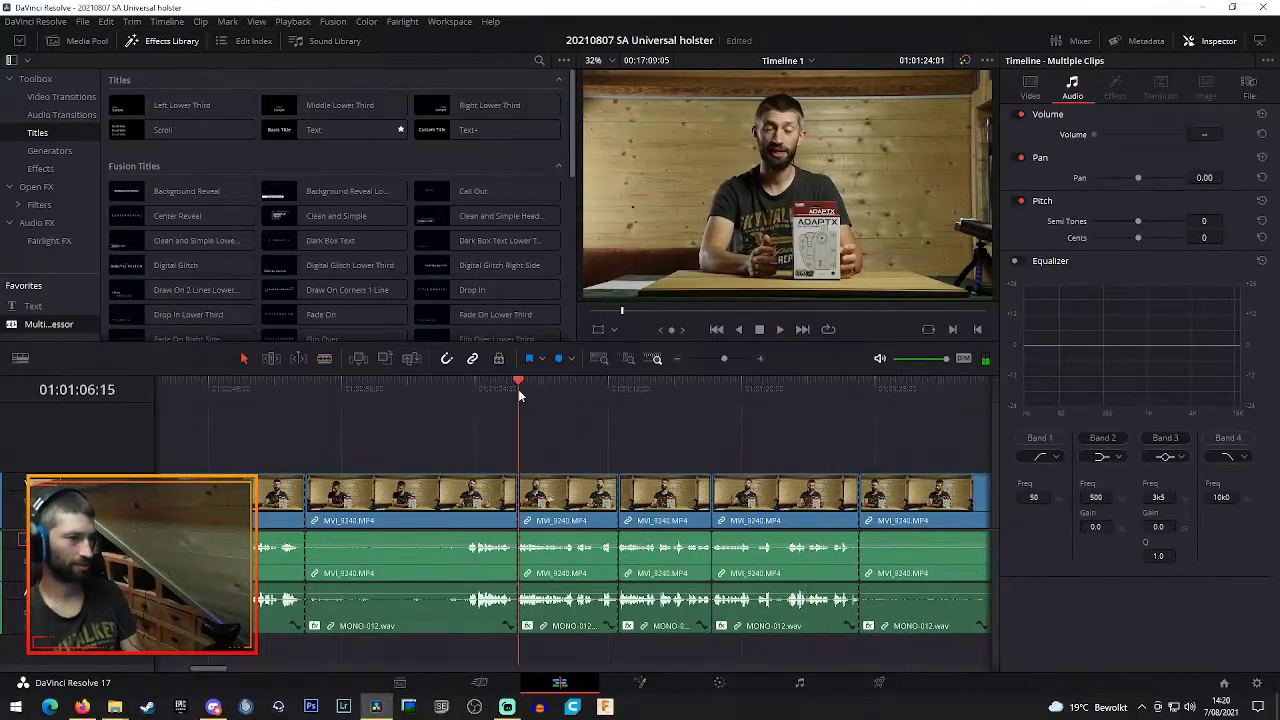
left_click_drag(432, 438, 592, 575)
key("BackSpace")
left_click(268, 381)
key("space")
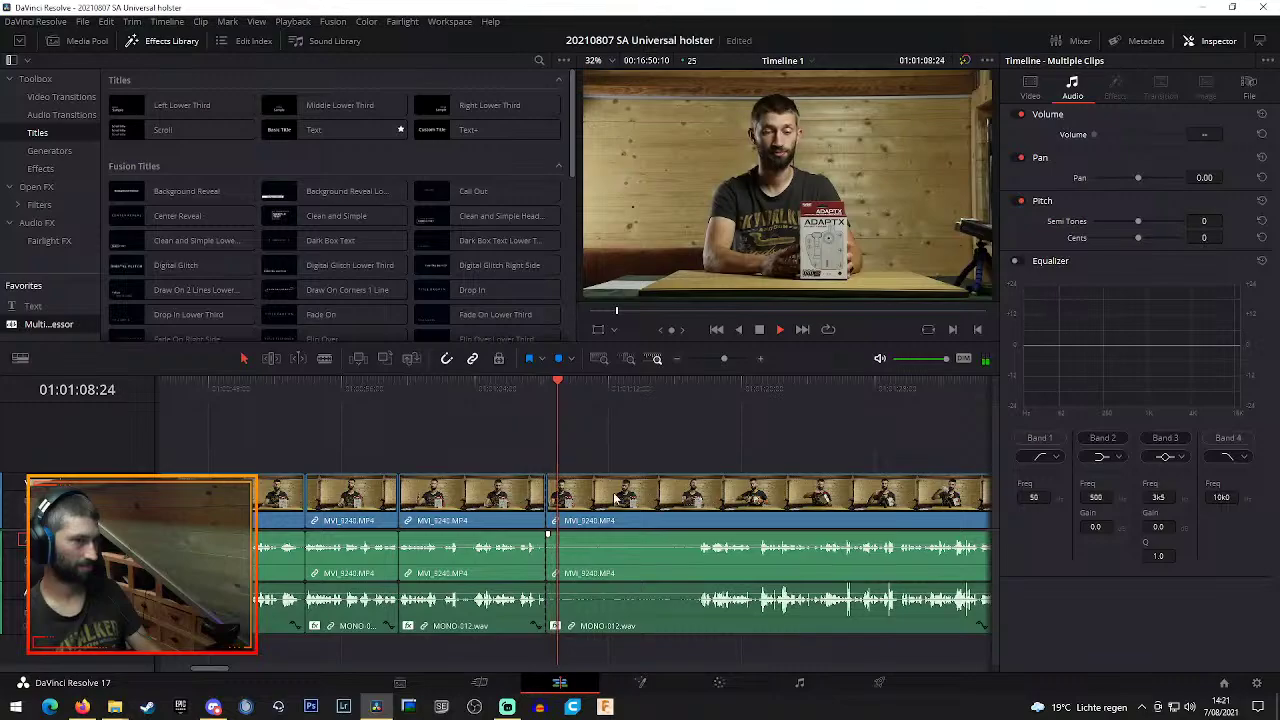
key("space")
Replay the edited timeline from its start to about 01:00:37 to check the cuts
left_click(674, 361)
left_click(674, 361)
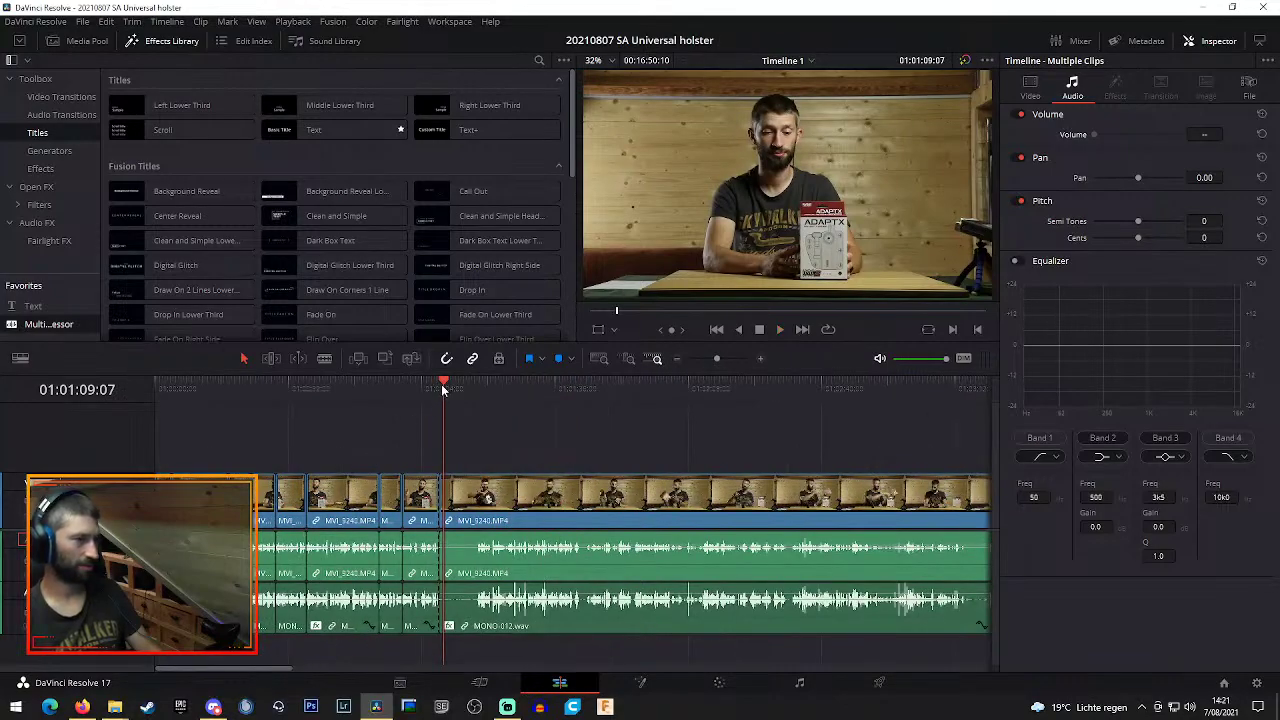
left_click_drag(443, 389, 136, 392)
key("space")
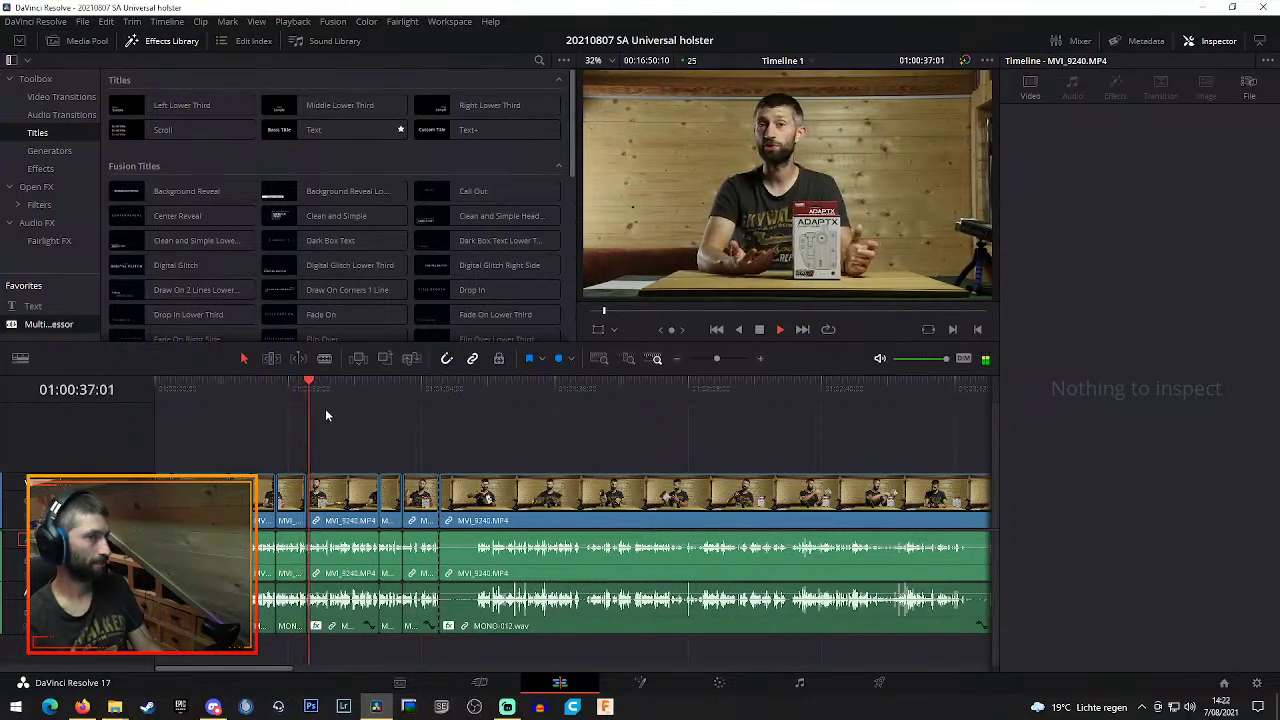
key("space")
Cut the linked clips at 01:00:36:04, ripple delete the short piece up to the next cut and replay the join
left_click(764, 357)
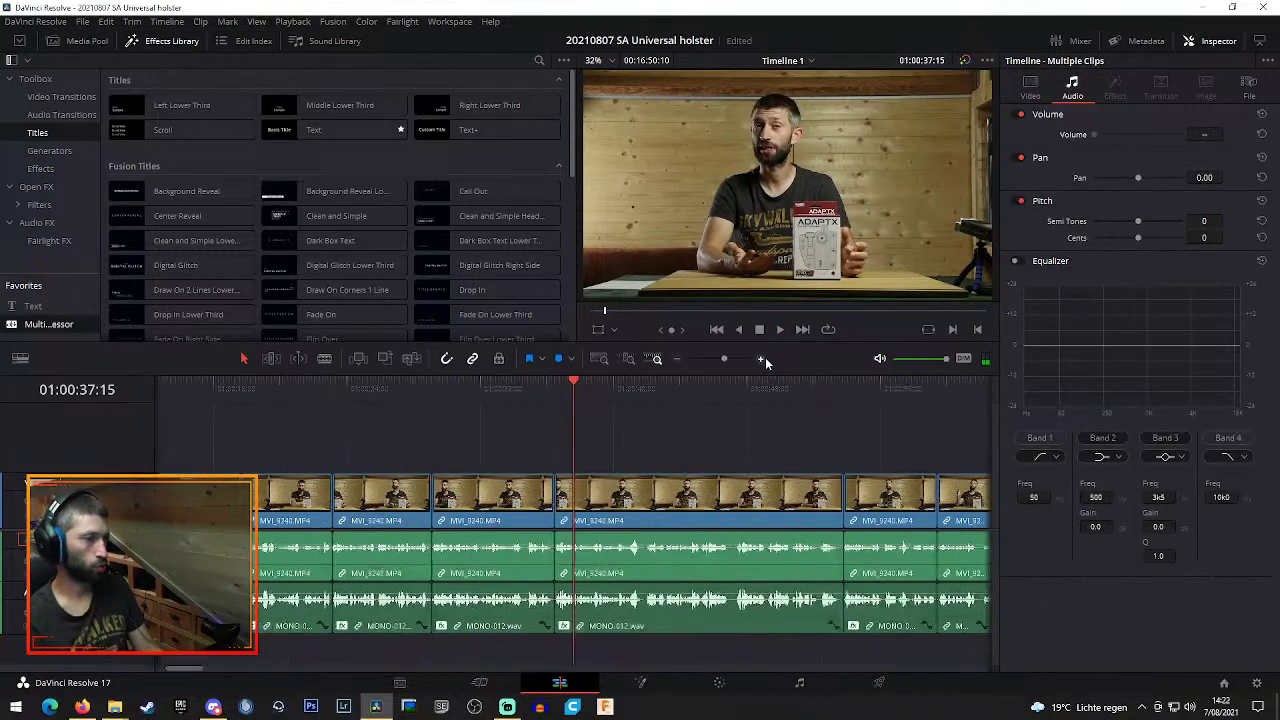
left_click(764, 357)
left_click(451, 388)
left_click_drag(451, 390, 478, 390)
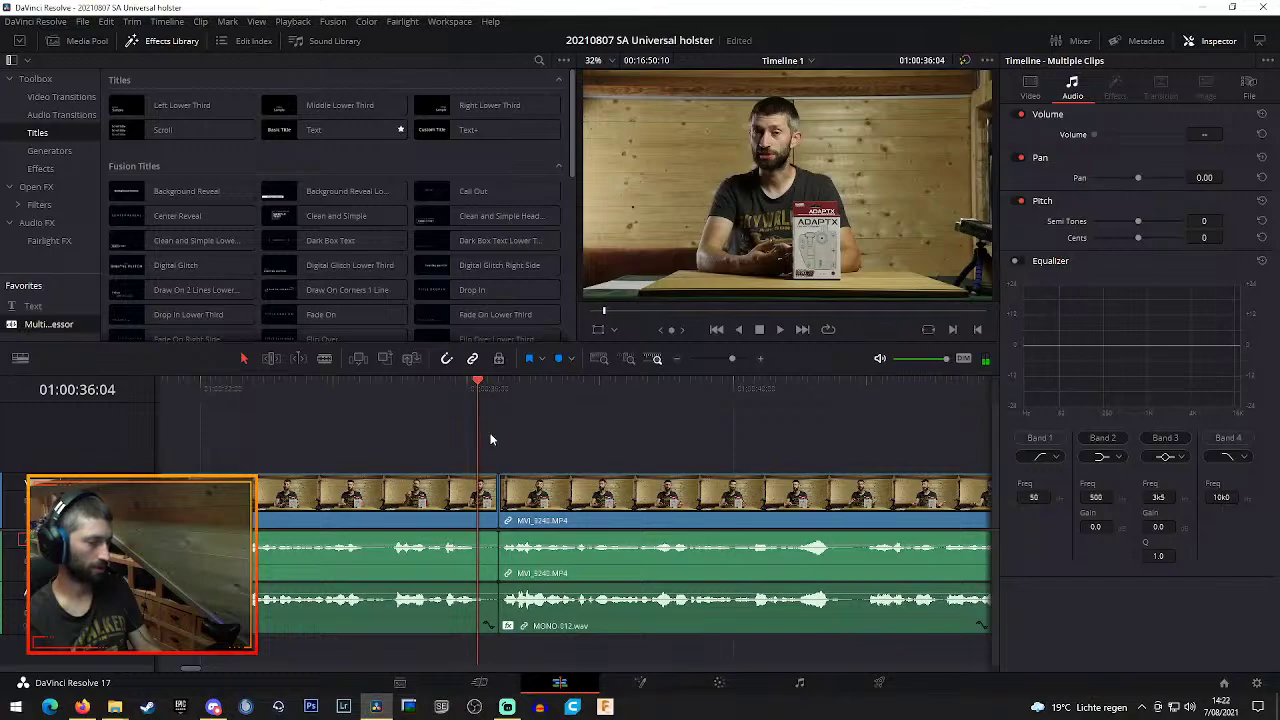
key("b")
key("a")
left_click(489, 505)
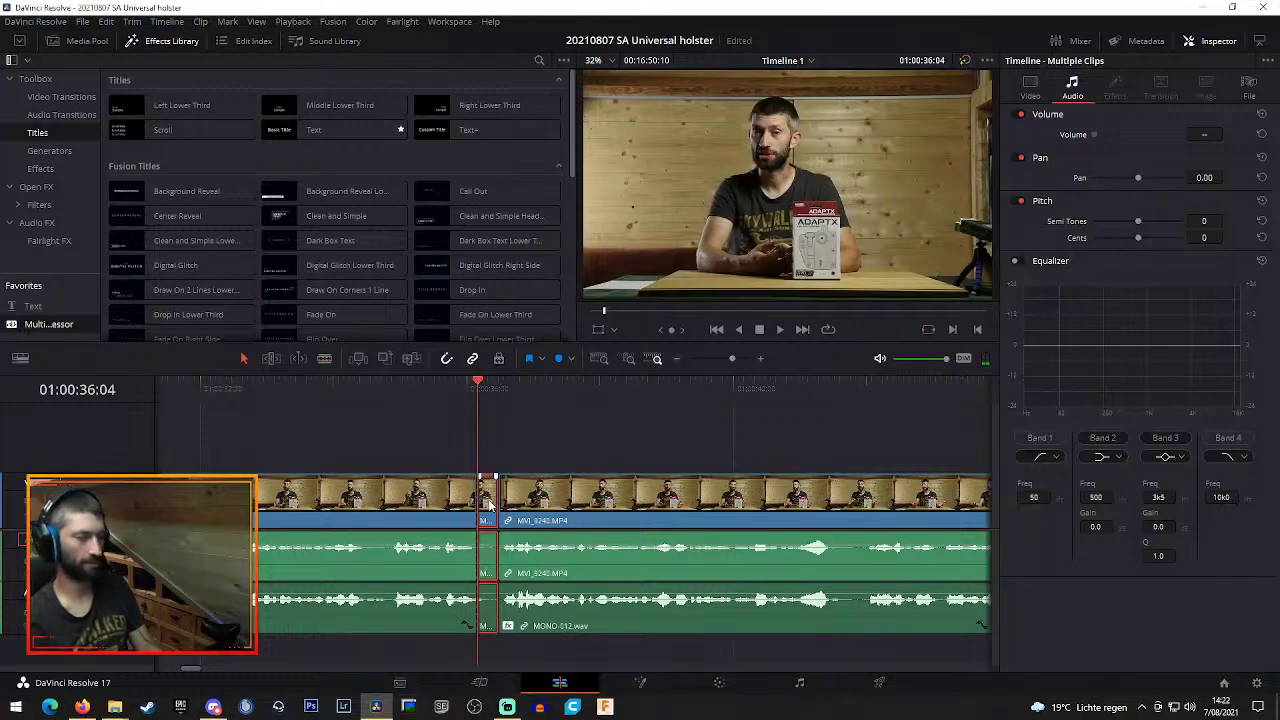
key("Delete")
left_click(466, 391)
key("space")
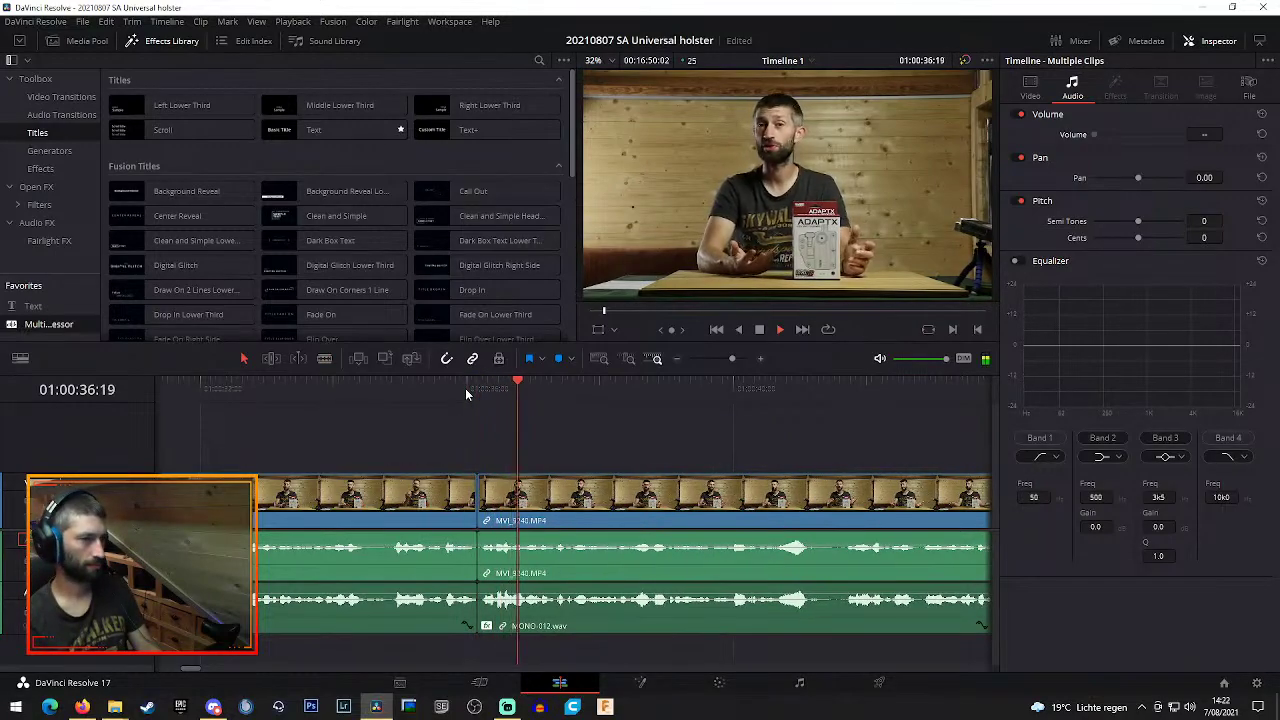
Replay the speech from about 01:00:36 and across the cuts near 01:00:53 and 01:01:00 to review the edit
left_click(678, 358)
left_click(678, 358)
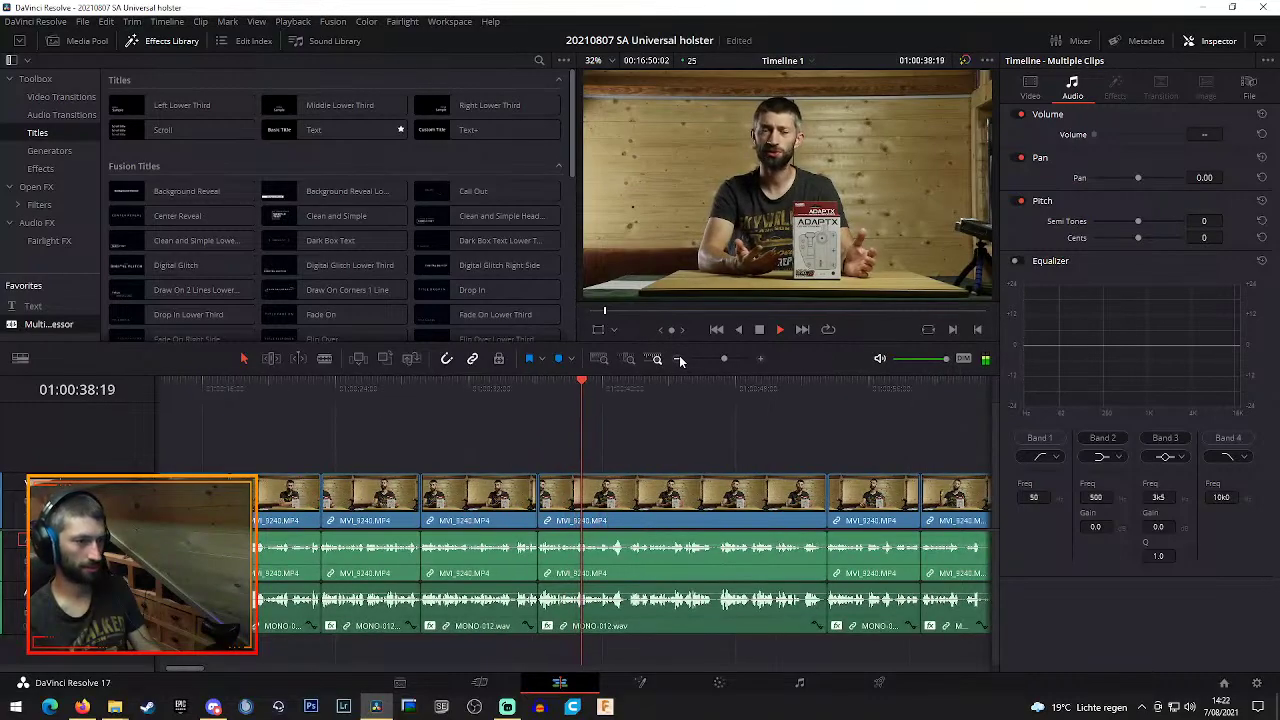
left_click(678, 358)
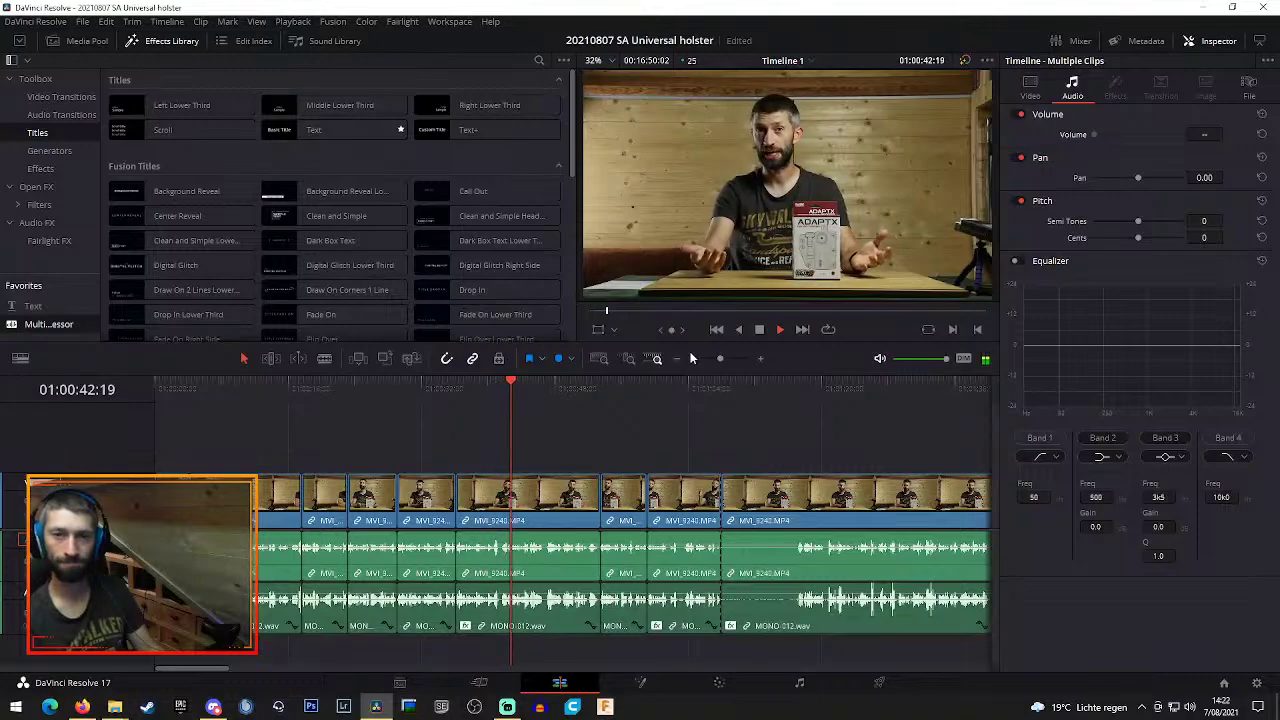
left_click(602, 387)
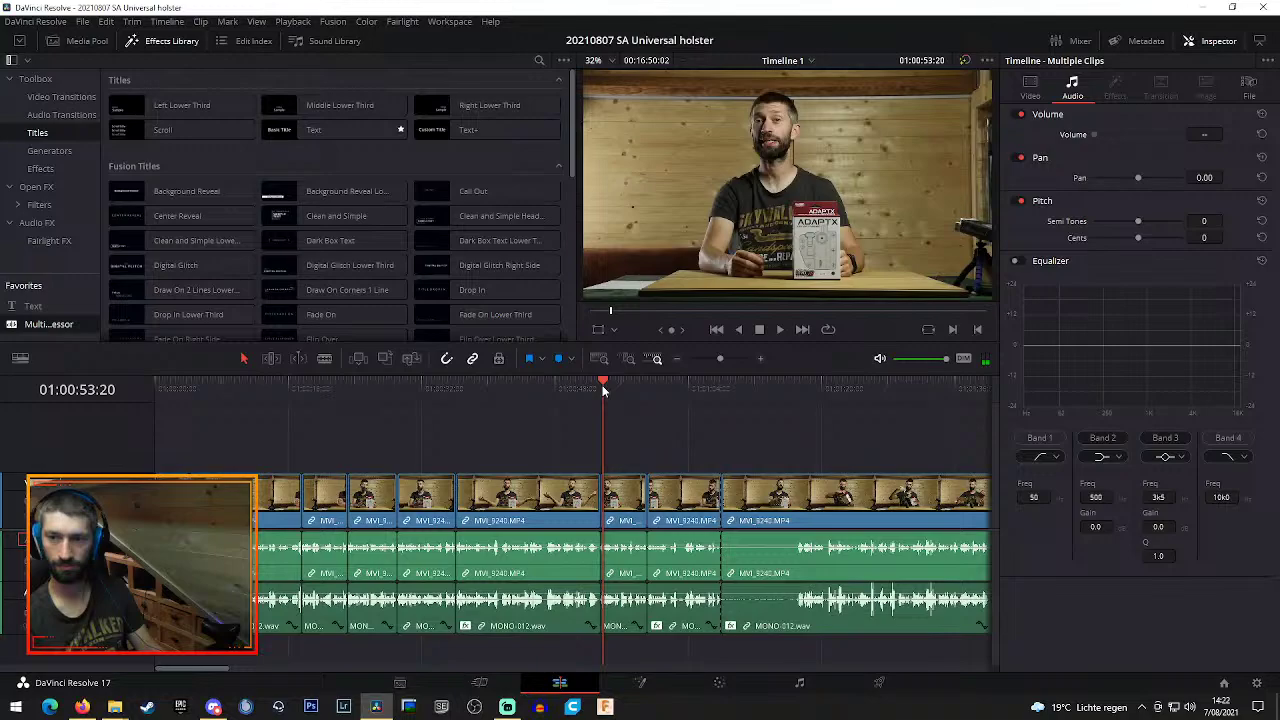
left_click(602, 388)
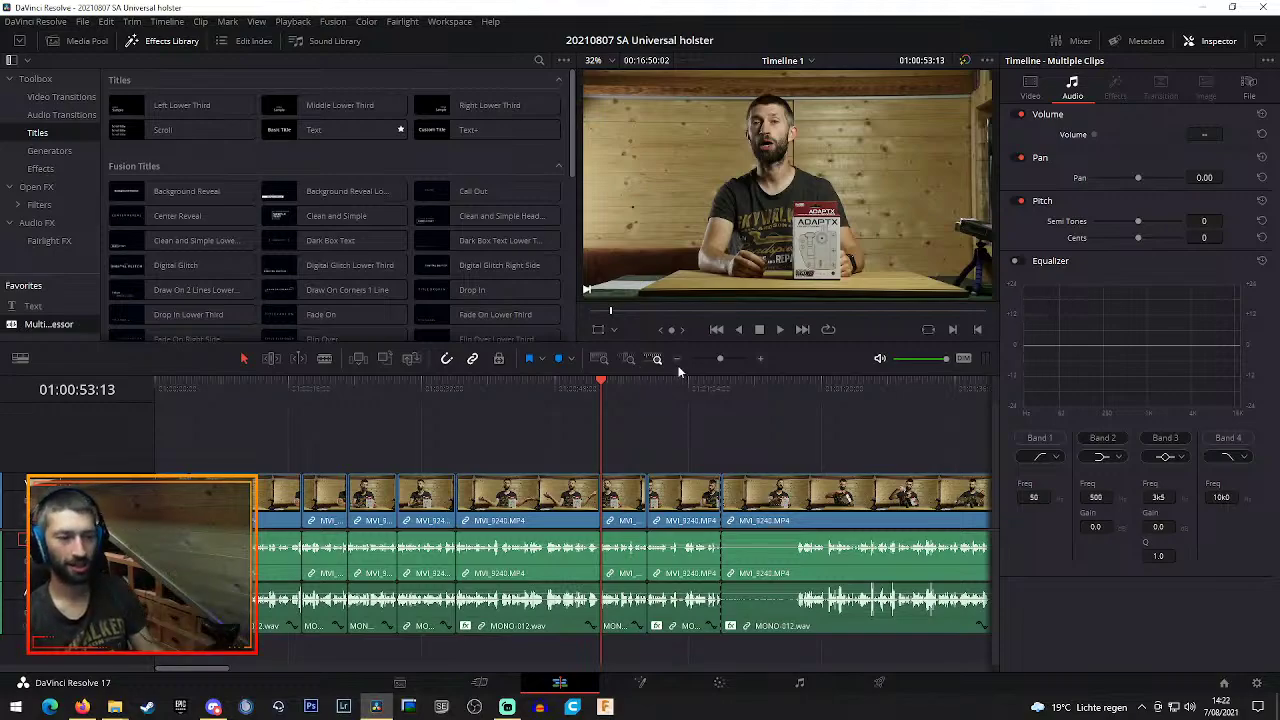
left_click(640, 382)
key("space")
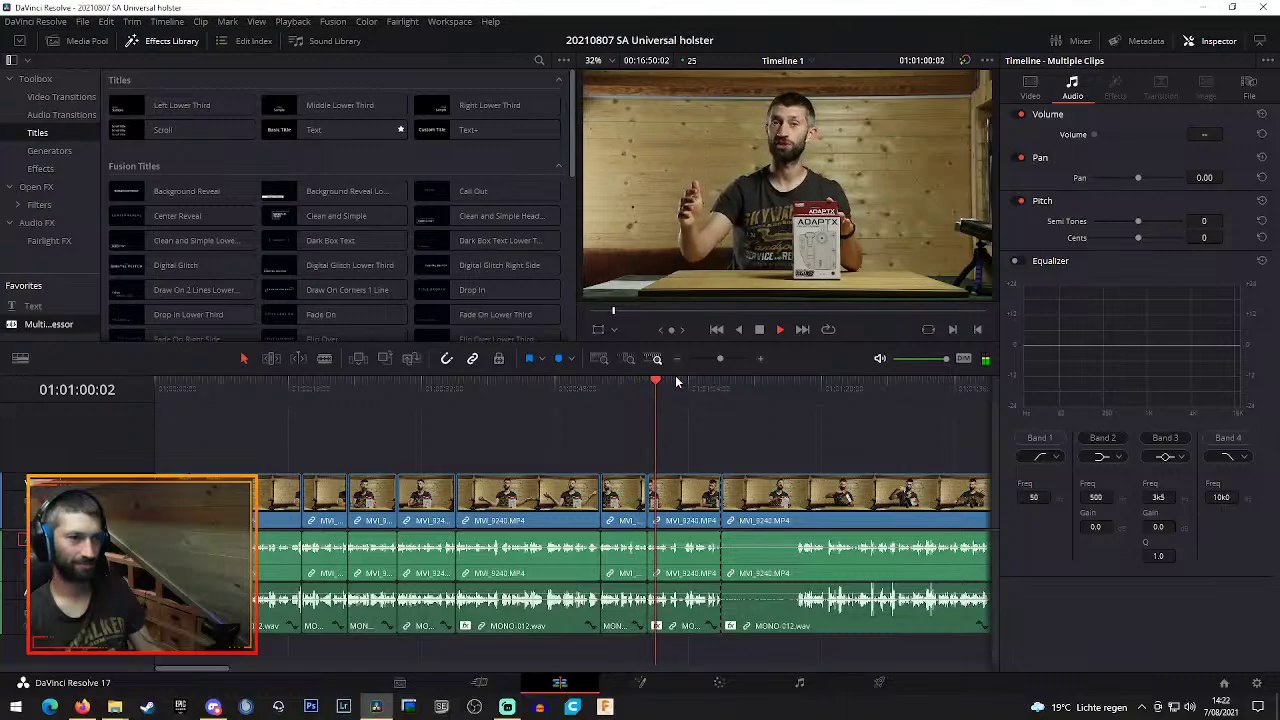
Cut the linked clips at about 01:00:44:22 and 01:00:48:22, ripple delete the piece between, and save the project
left_click(601, 384)
left_click(452, 388)
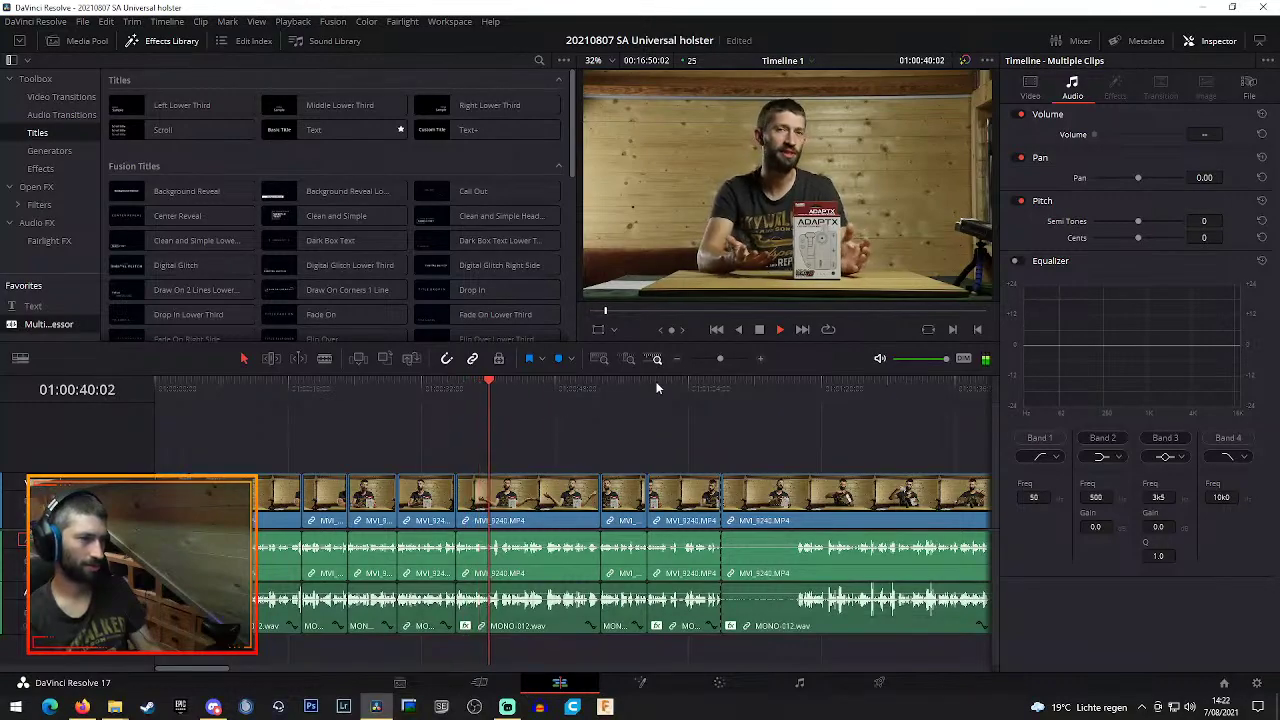
left_click(759, 360)
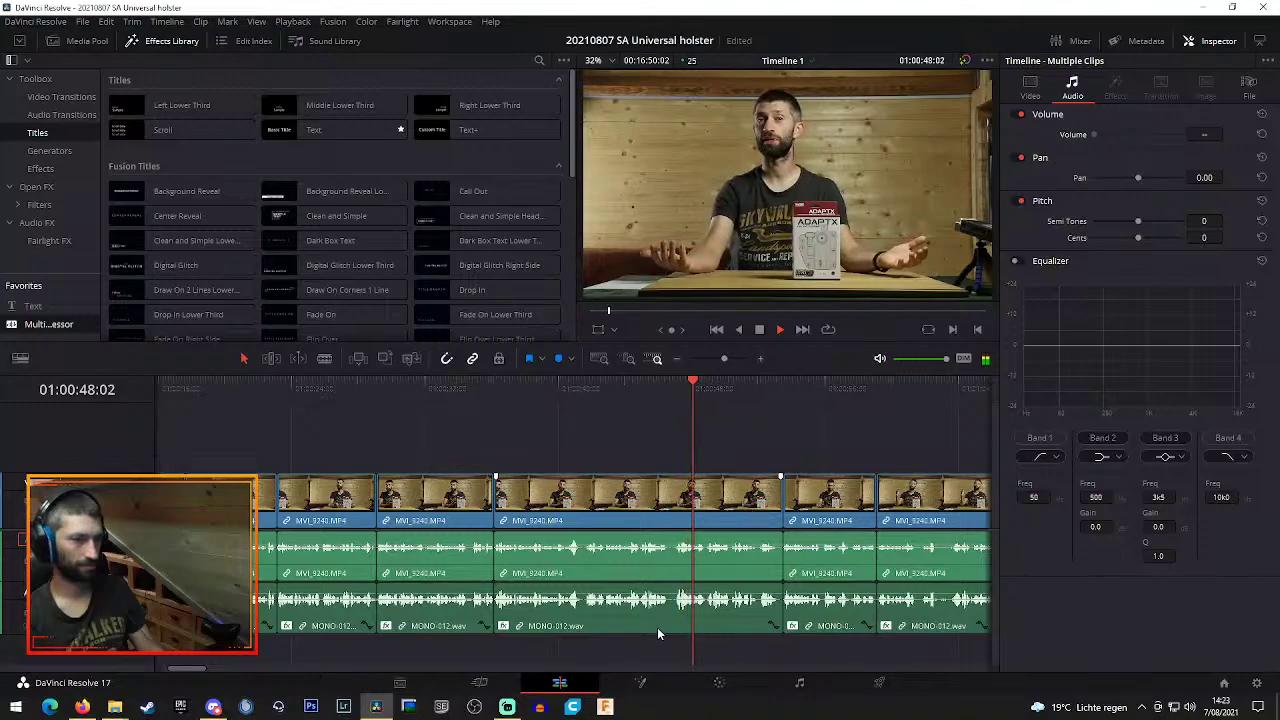
key("b")
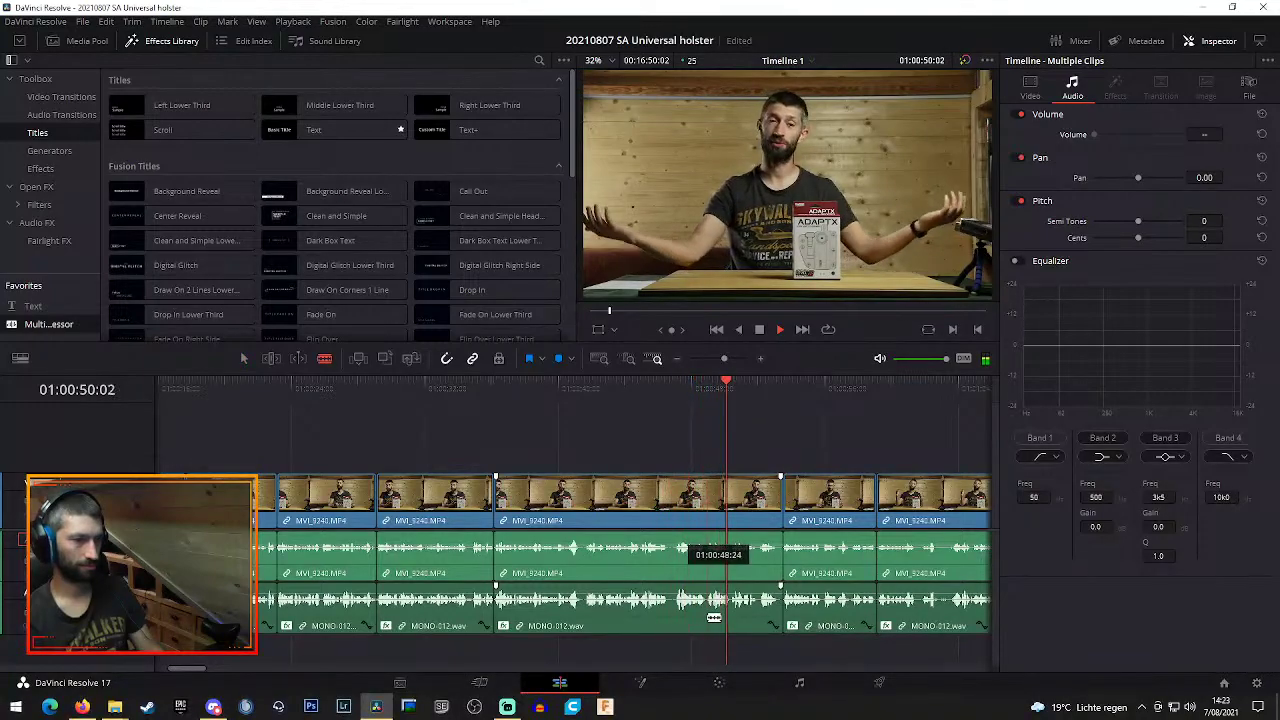
left_click(706, 598)
left_click(596, 393)
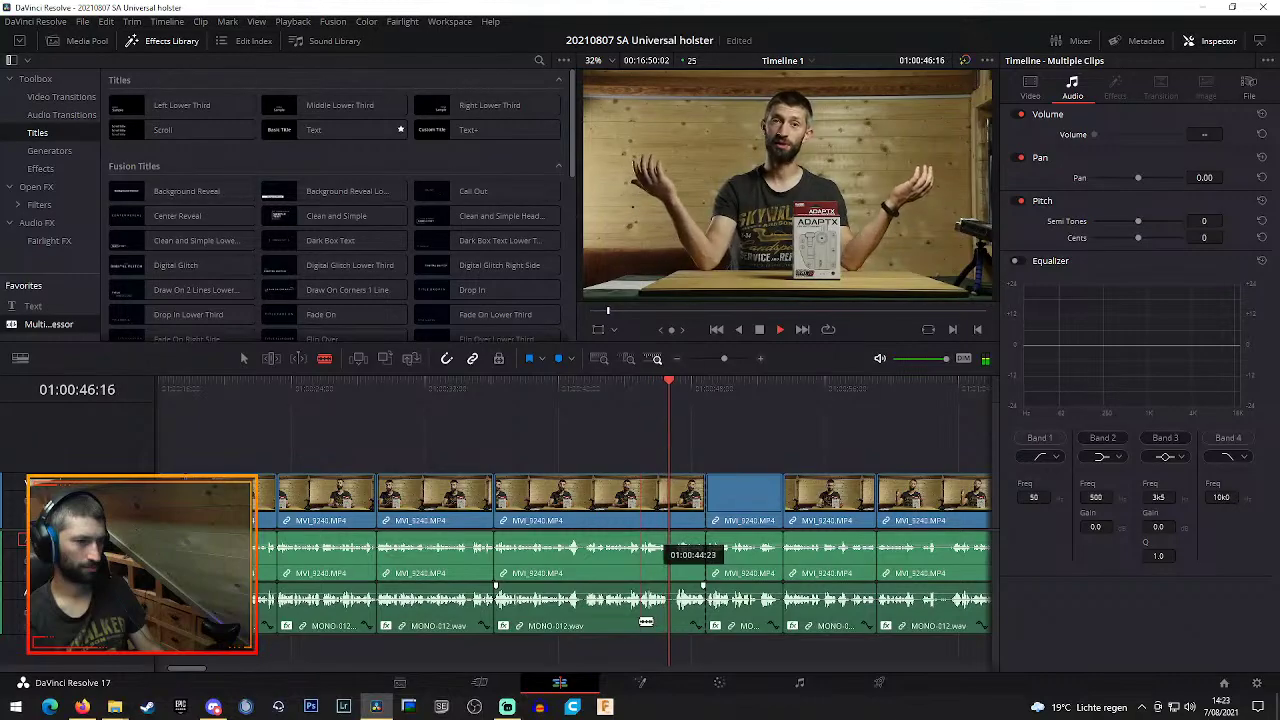
left_click(640, 548)
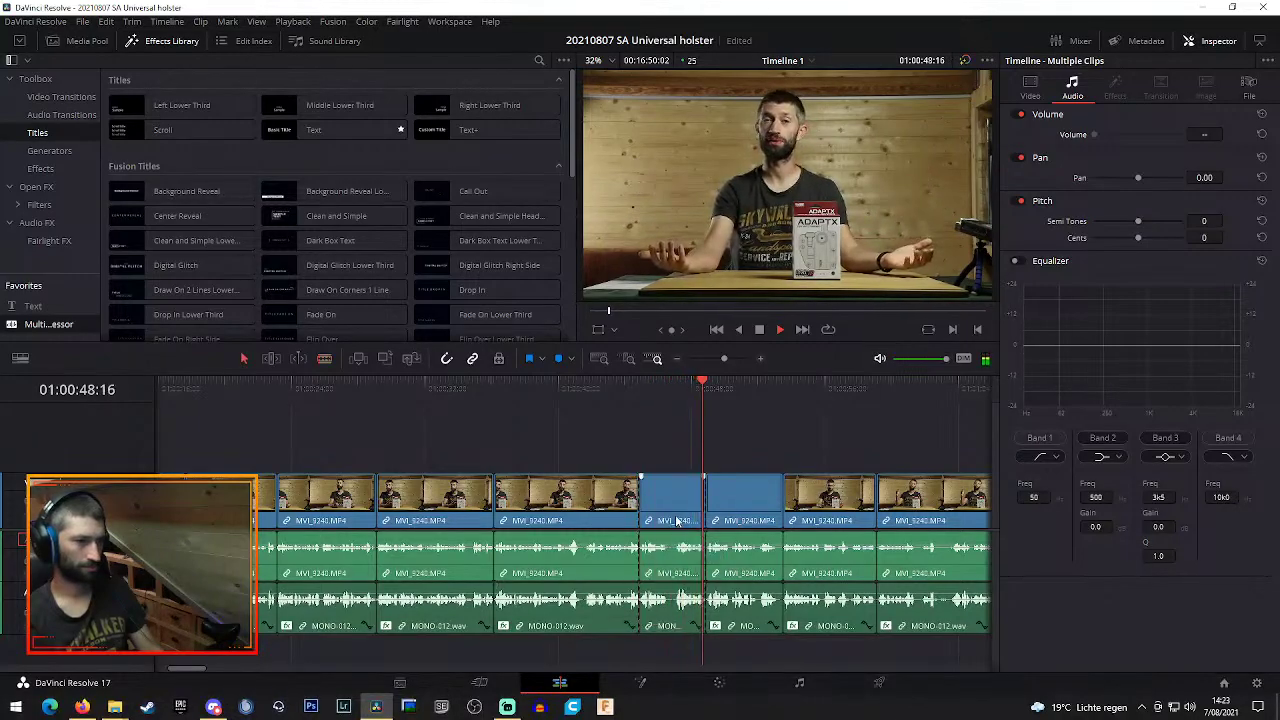
key("a")
left_click(670, 500)
key("Delete")
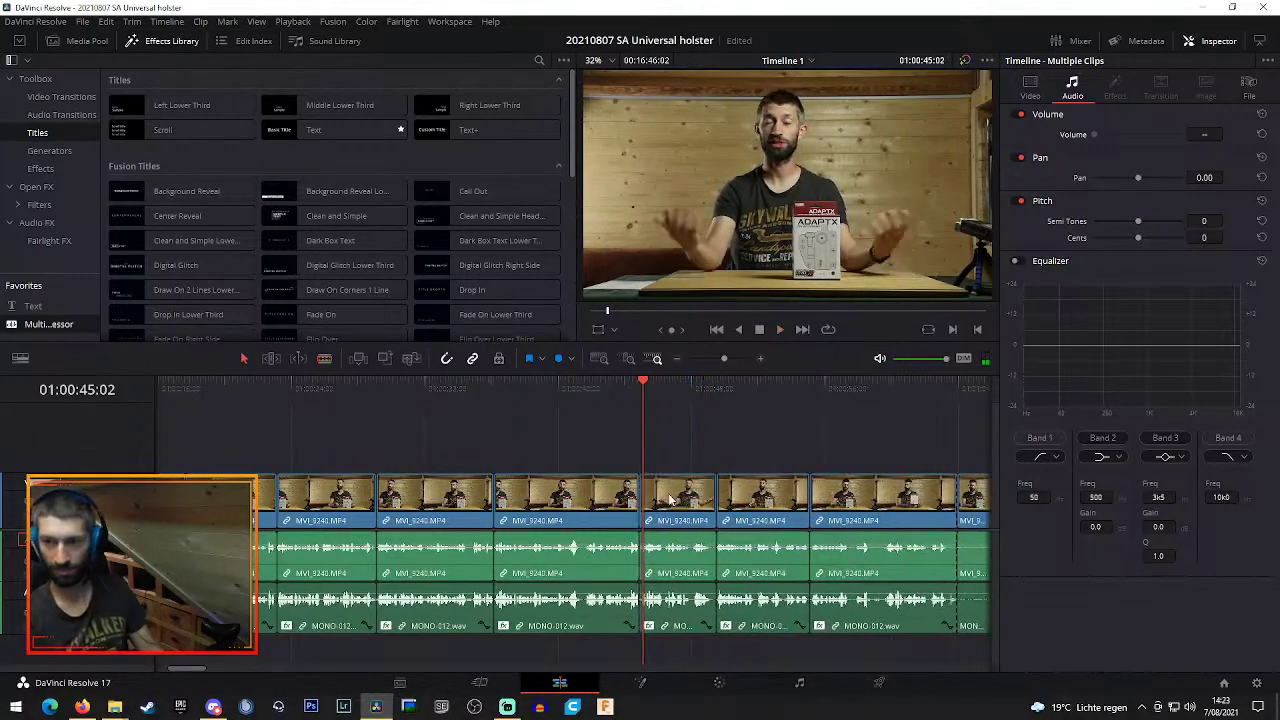
key("ctrl+s")
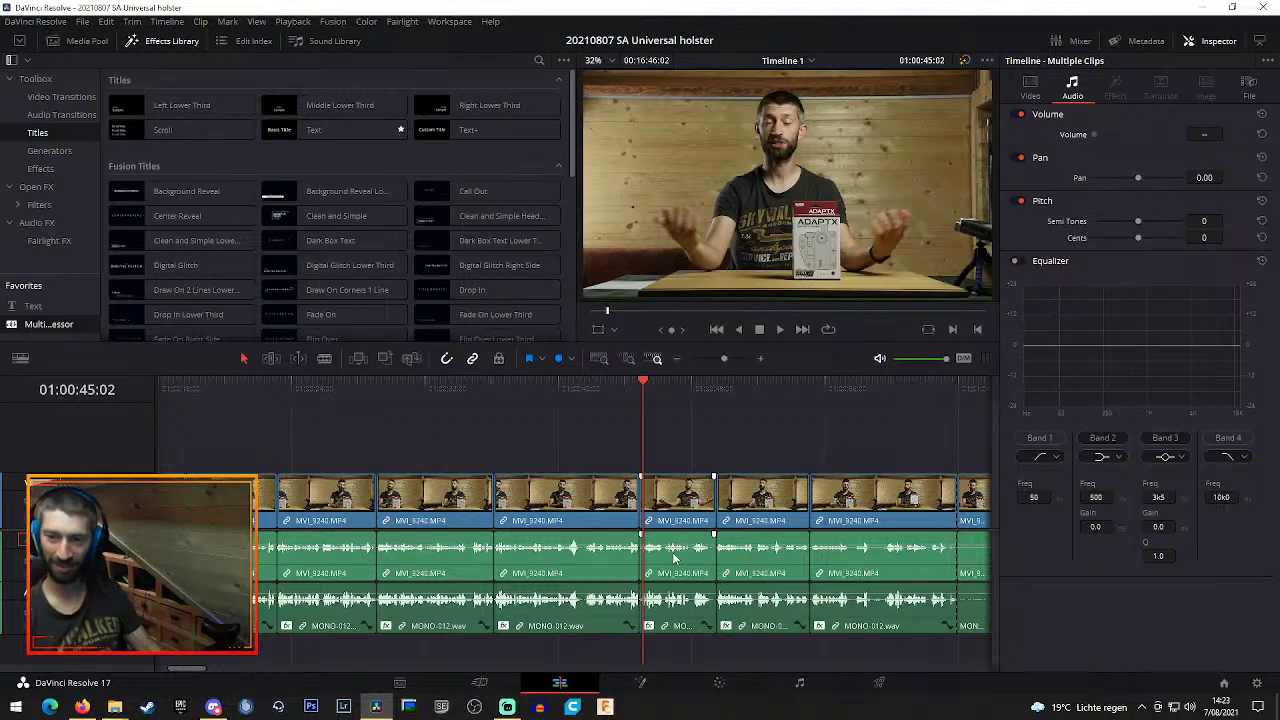
Replay the join near 01:00:44:22 and on to 01:01:03:24, then recheck the passage from about 01:00:41 to 01:00:49:12
key("space")
left_click(624, 388)
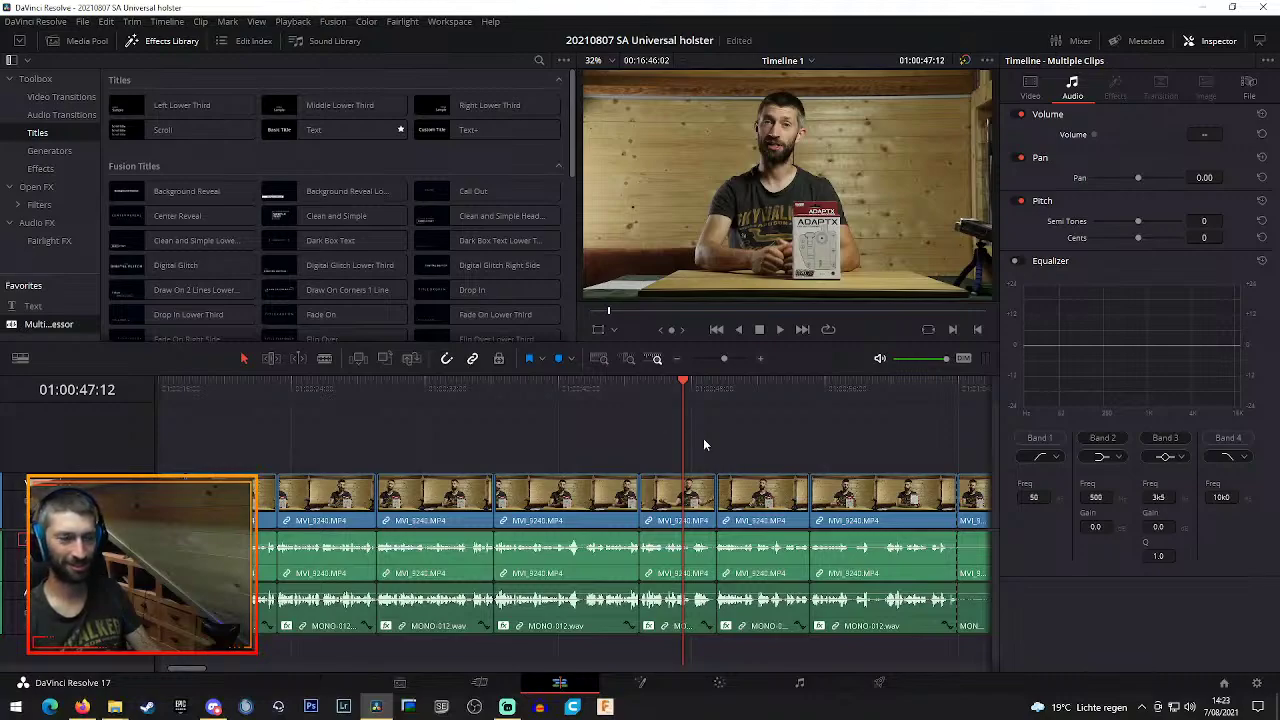
key("space")
key("space")
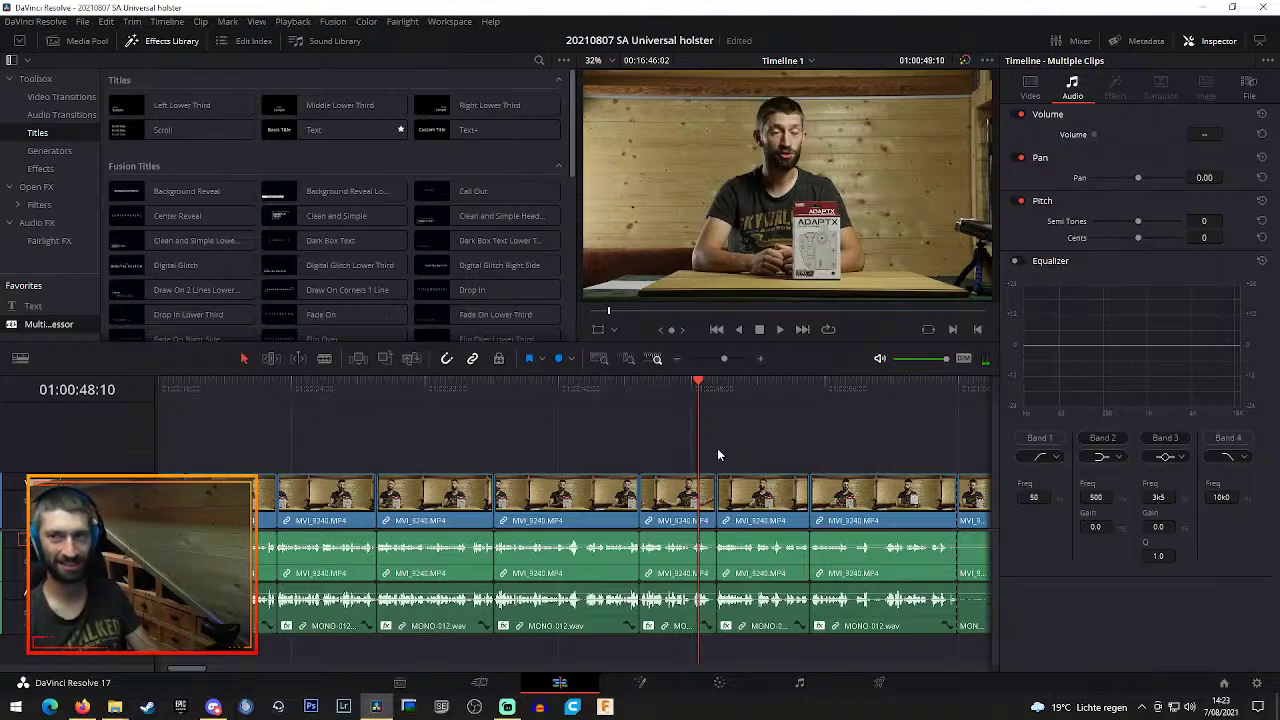
key("space")
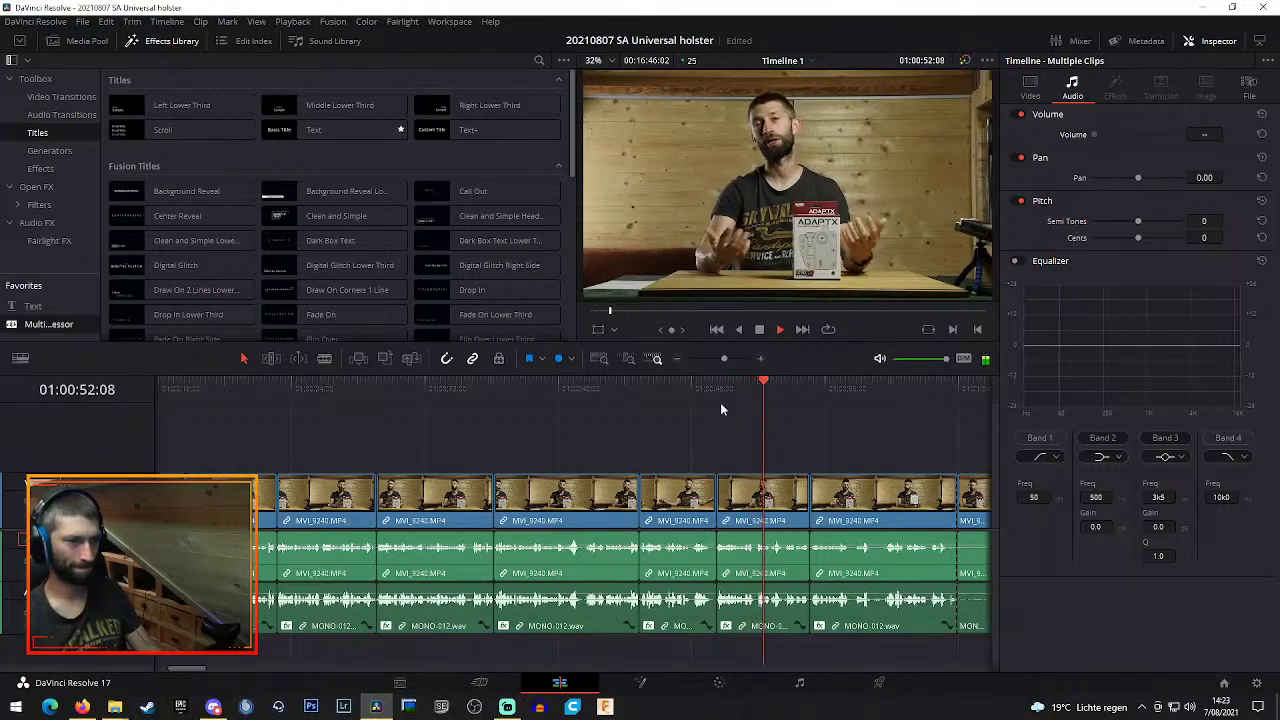
left_click_drag(186, 674, 194, 675)
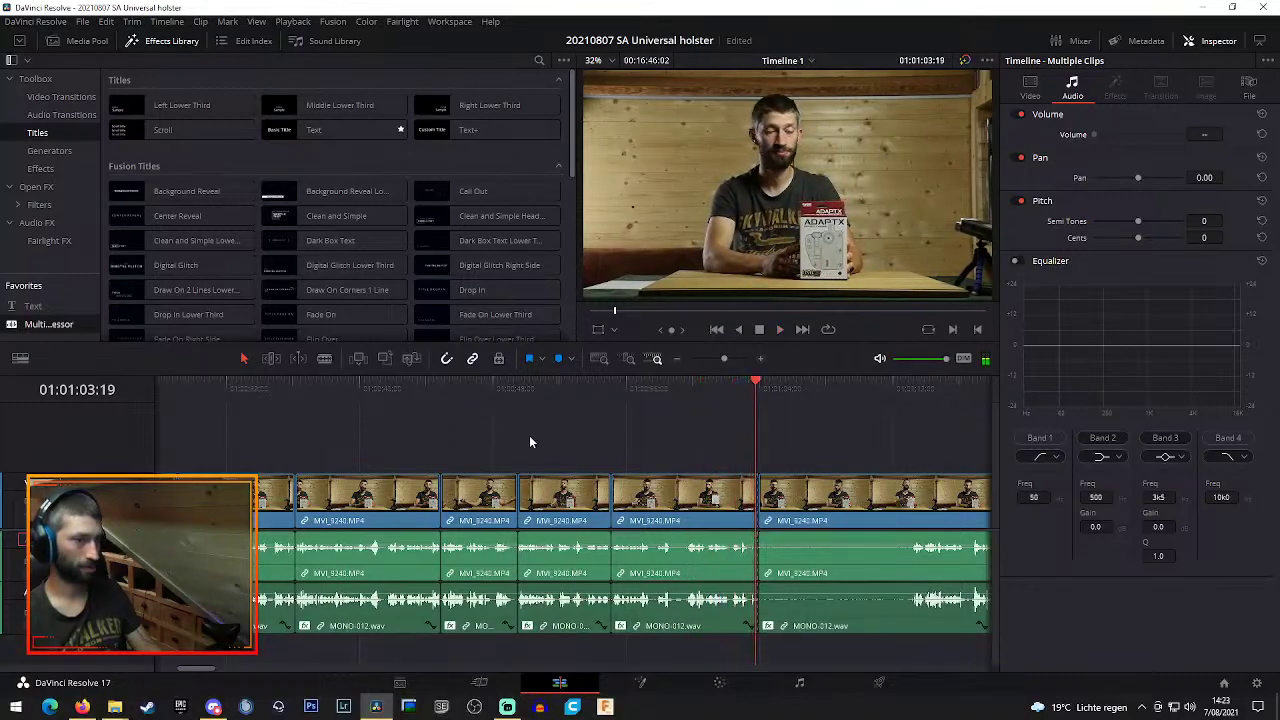
key("space")
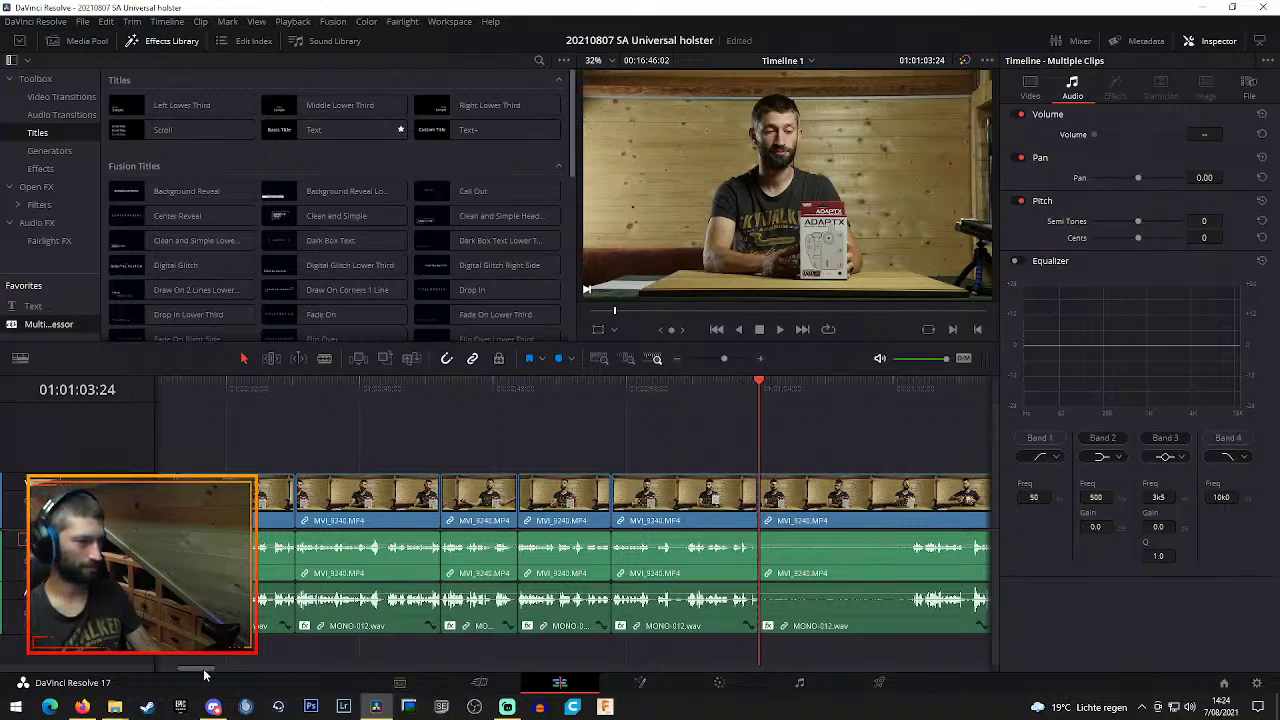
left_click_drag(204, 676, 200, 676)
left_click(459, 386)
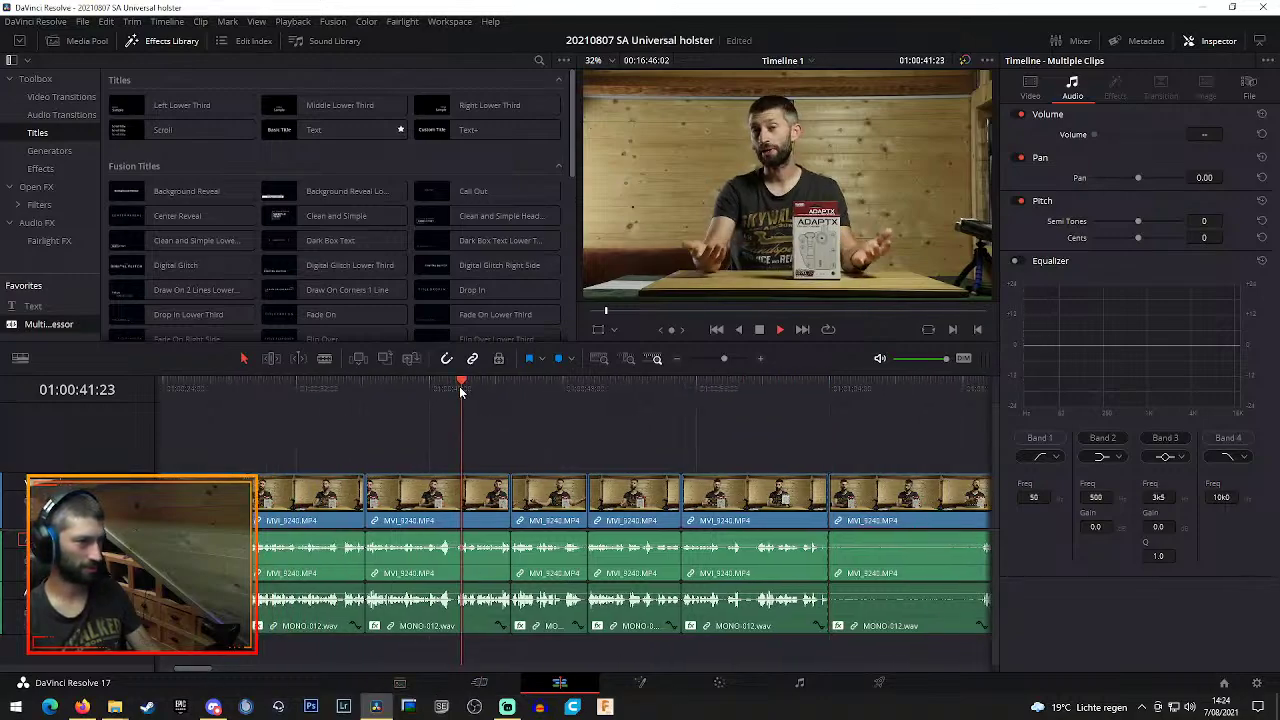
key("space")
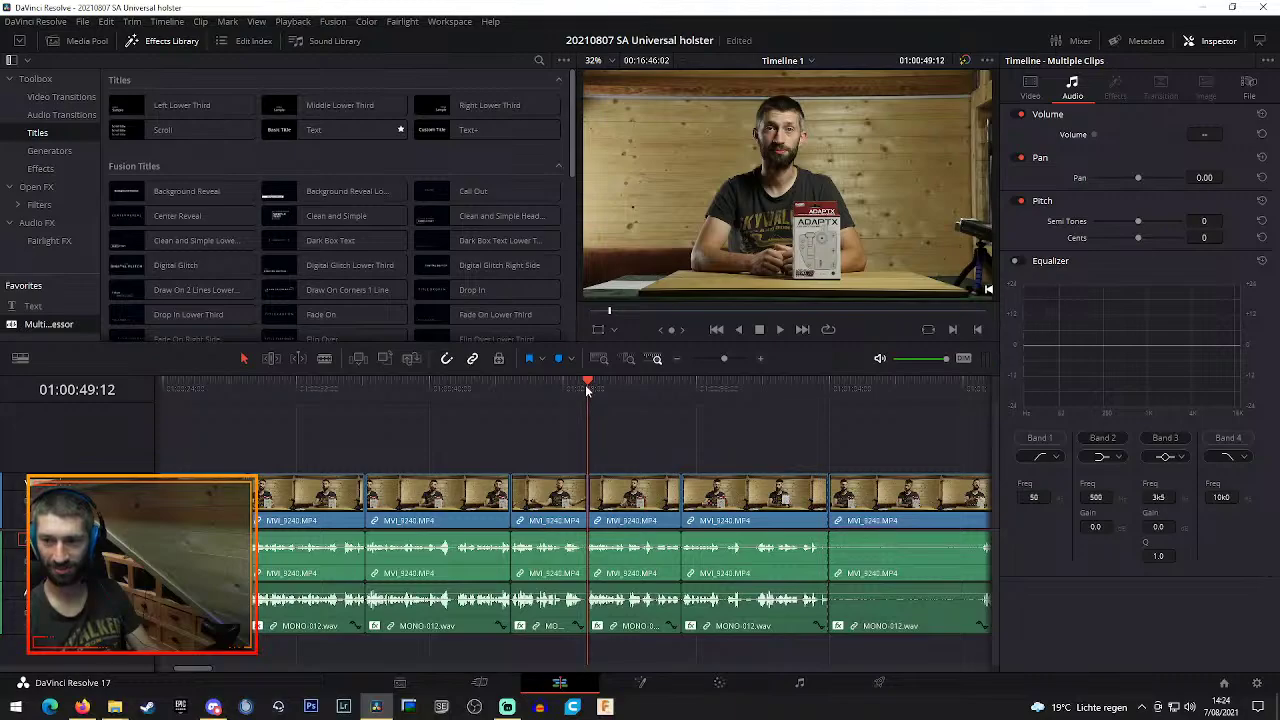
Skim ahead through the footage to about 01:02:34, then replay the short clip between about 01:00:44:22 and 01:00:49
left_click(678, 361)
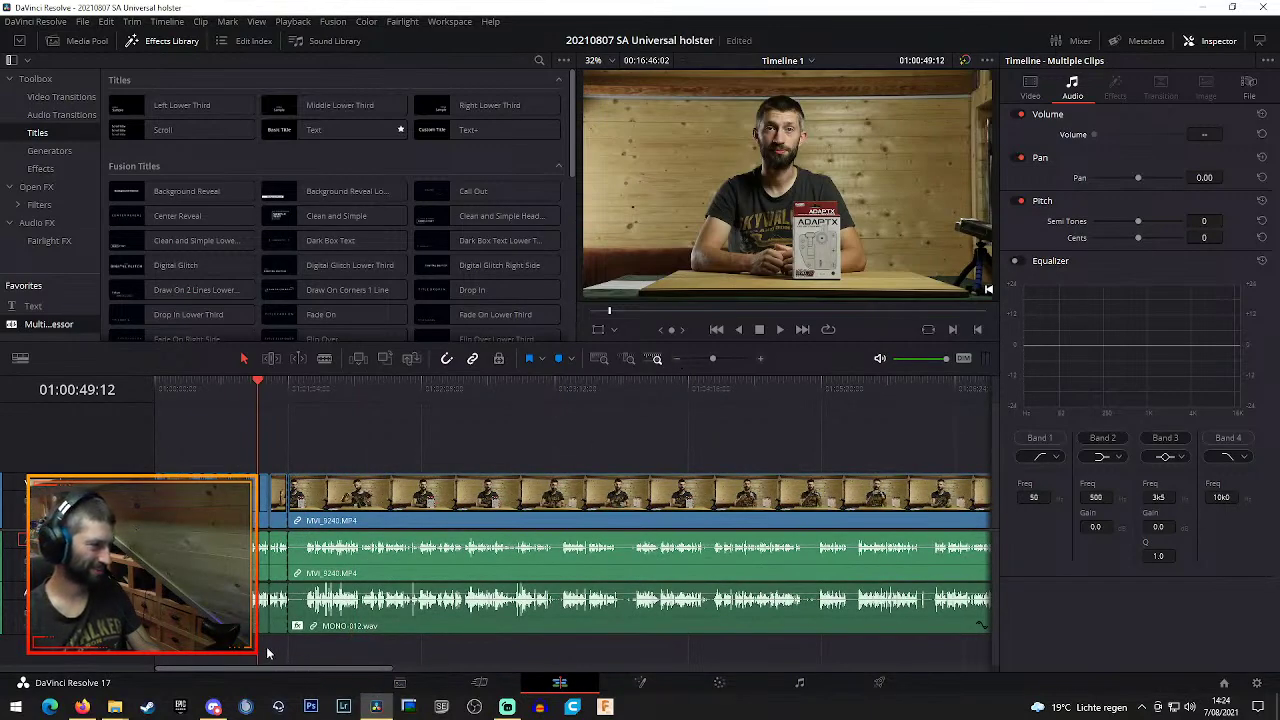
key("l")
key("l")
key("l")
key("k")
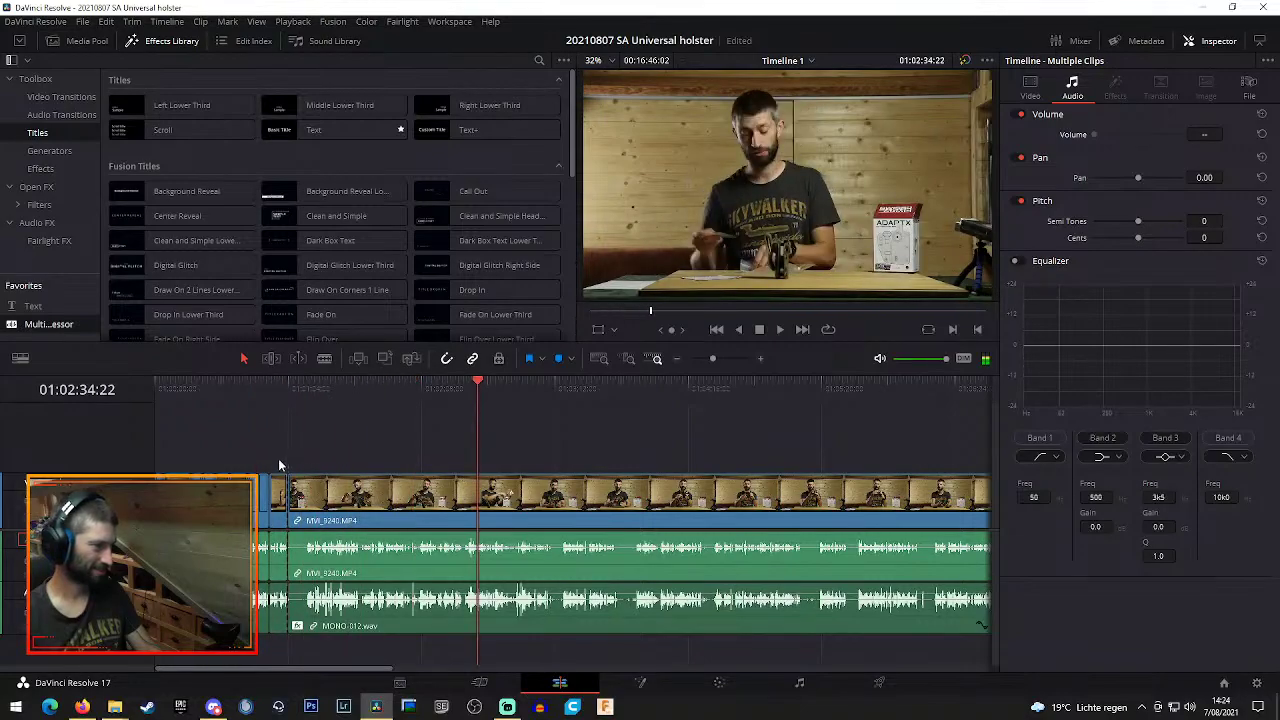
left_click(260, 385)
key("space")
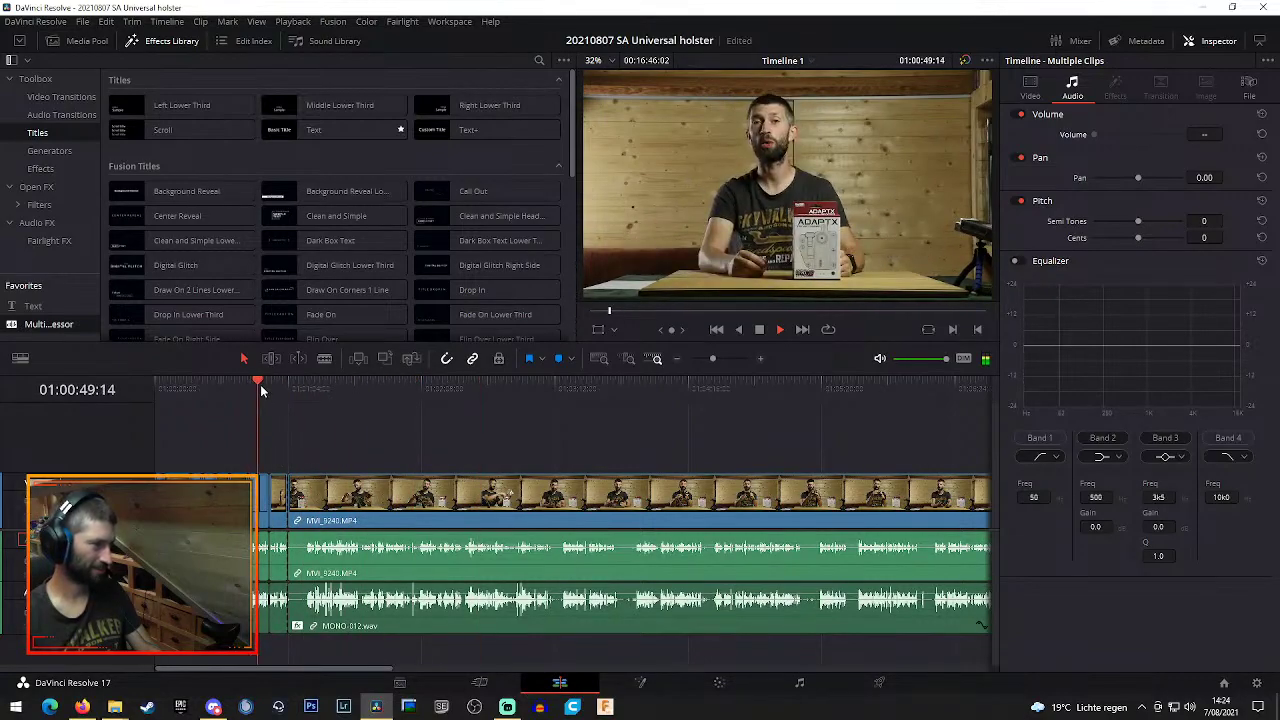
left_click(249, 386)
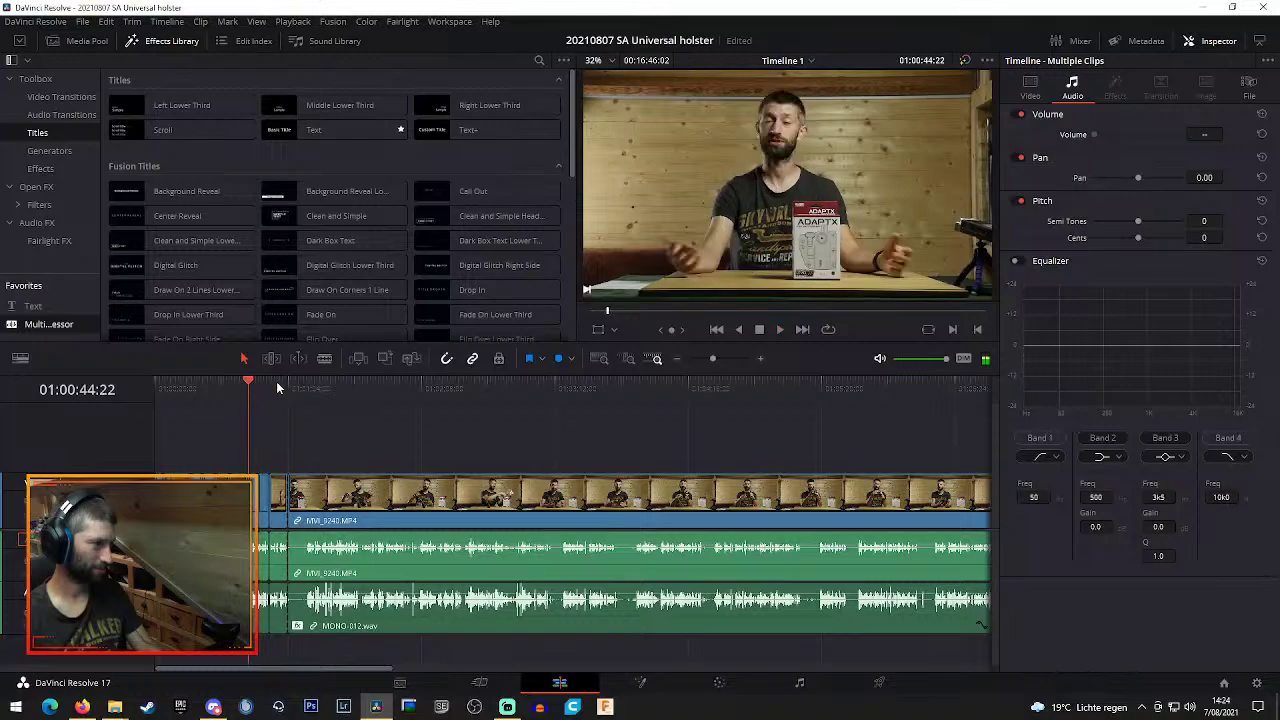
left_click(760, 360)
key("space")
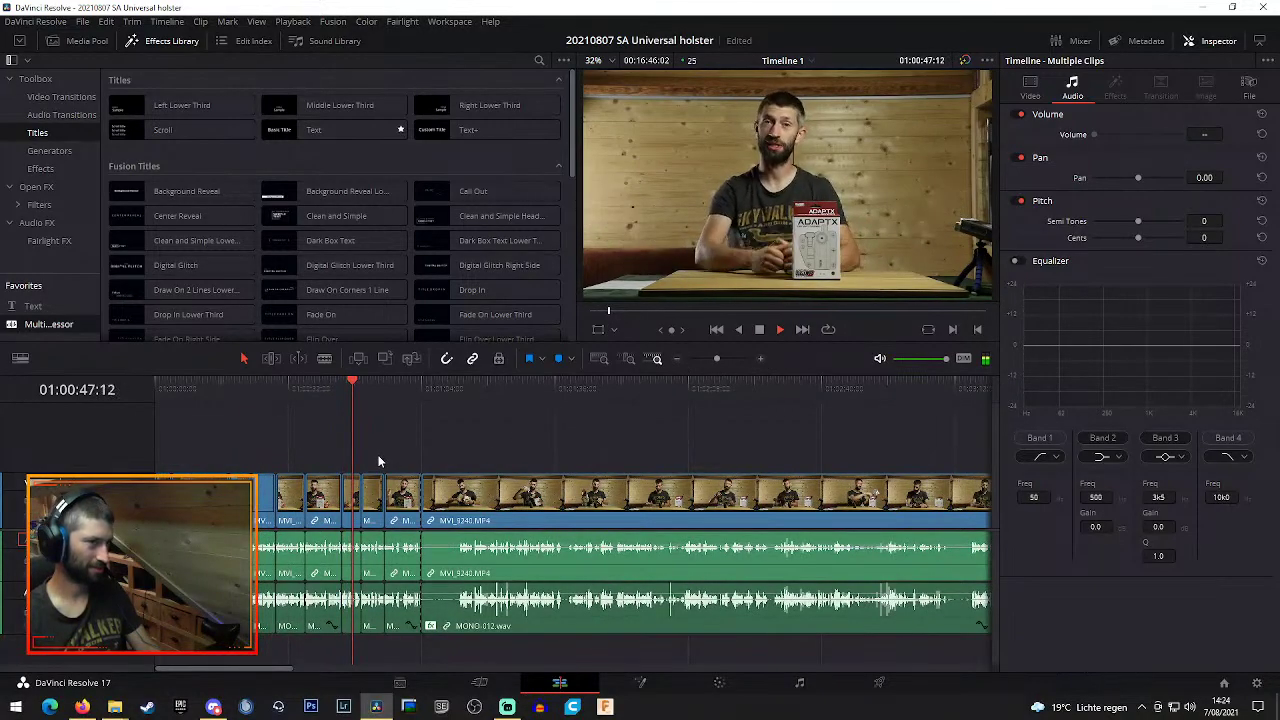
Shift the clips following the cut near 01:00:49 along the timeline to open a gap, and move the long remaining clips much further along
left_click_drag(378, 452, 593, 503)
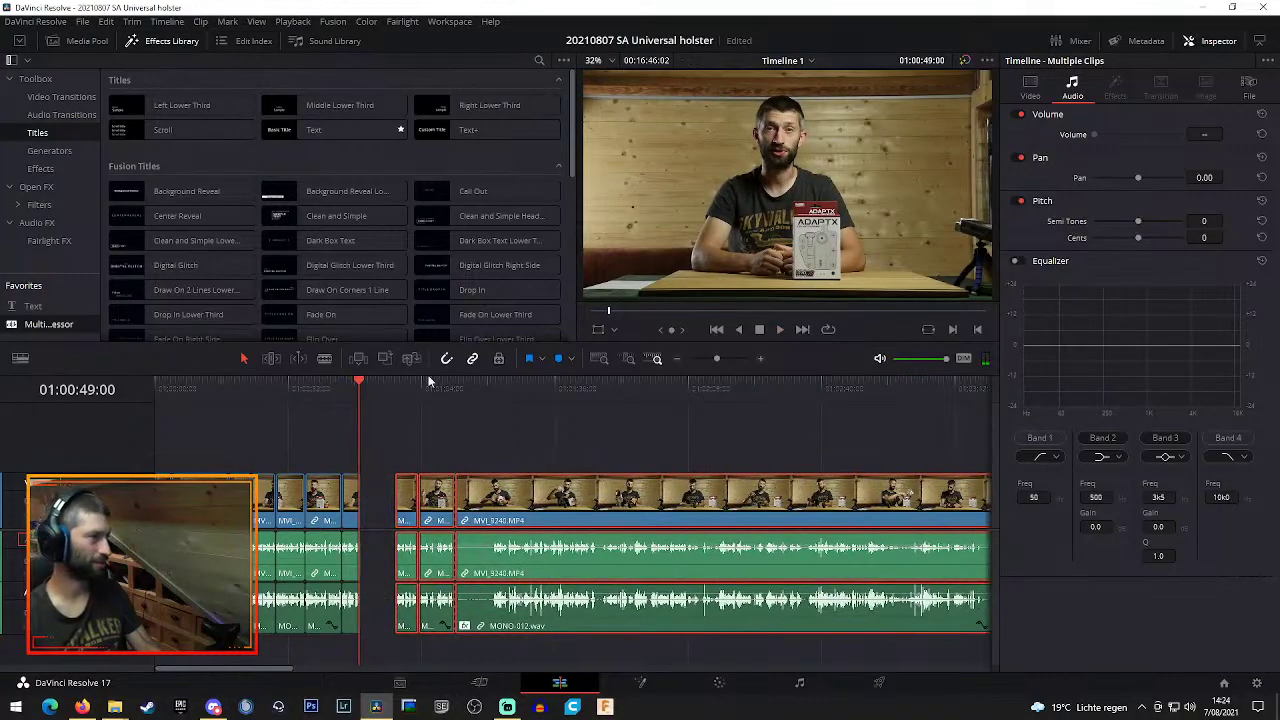
left_click(677, 360)
left_click(677, 360)
left_click(677, 360)
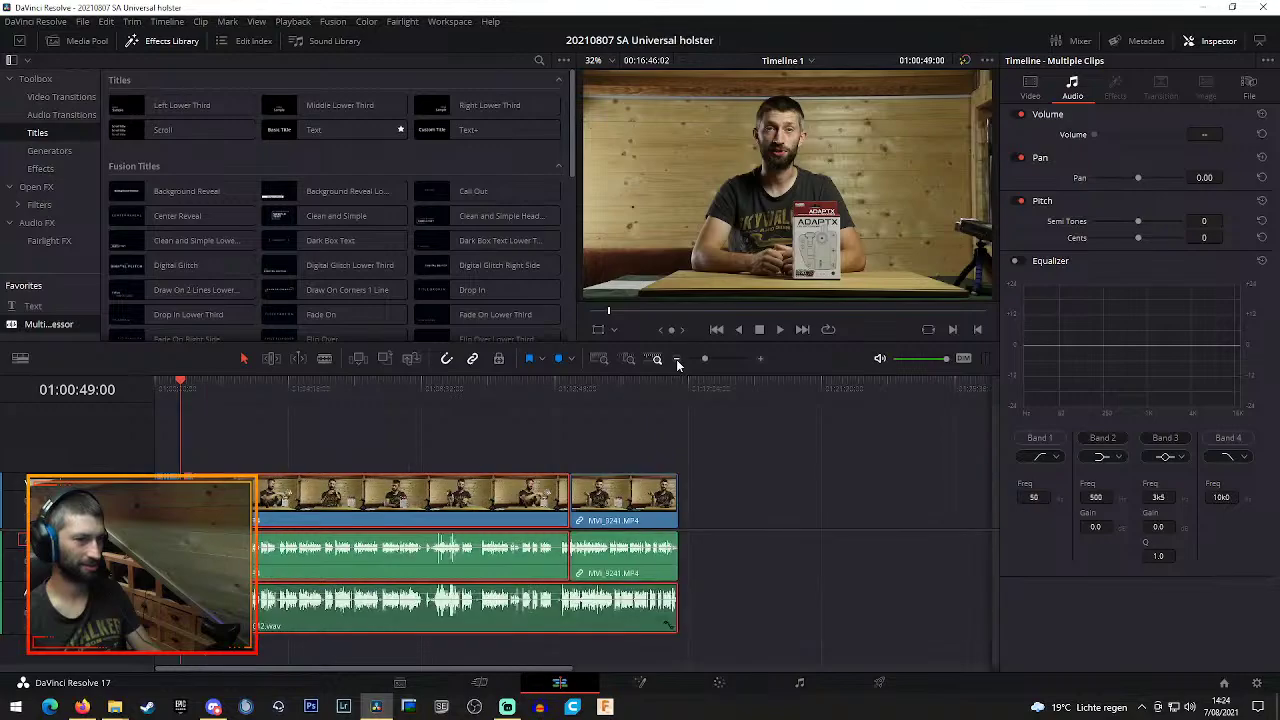
left_click(677, 360)
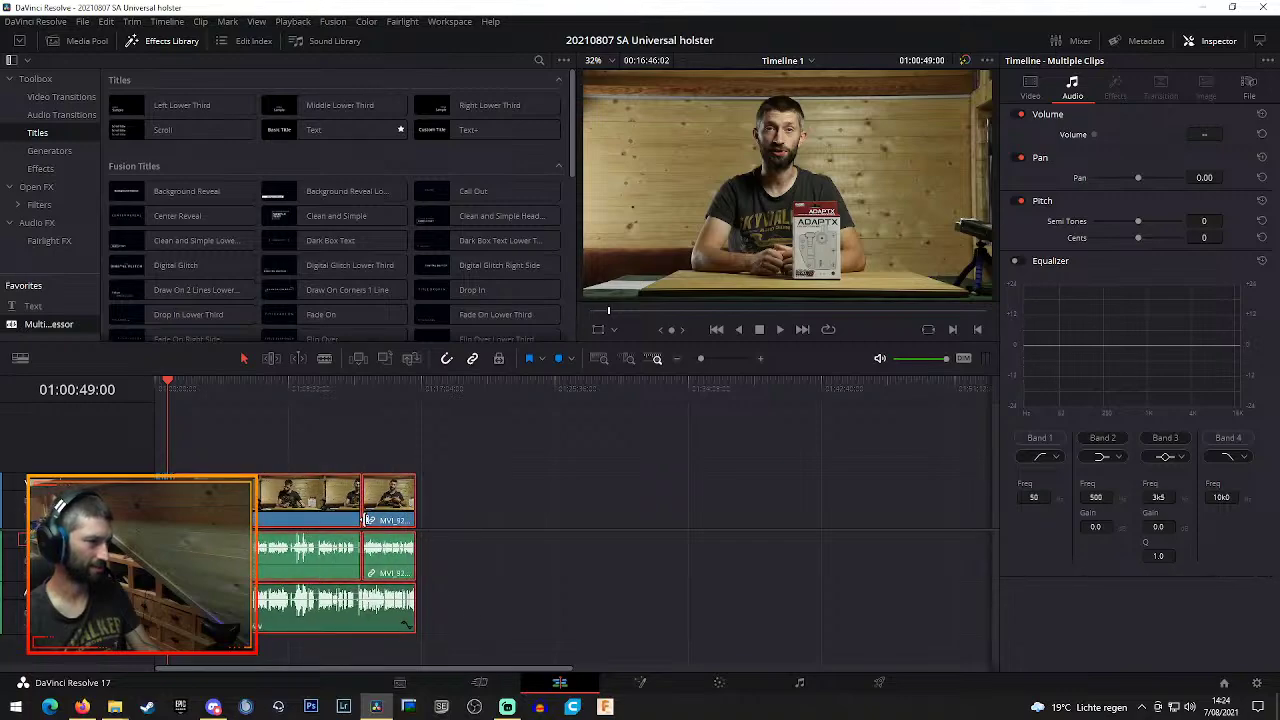
key("ctrl+z")
key("ctrl+z")
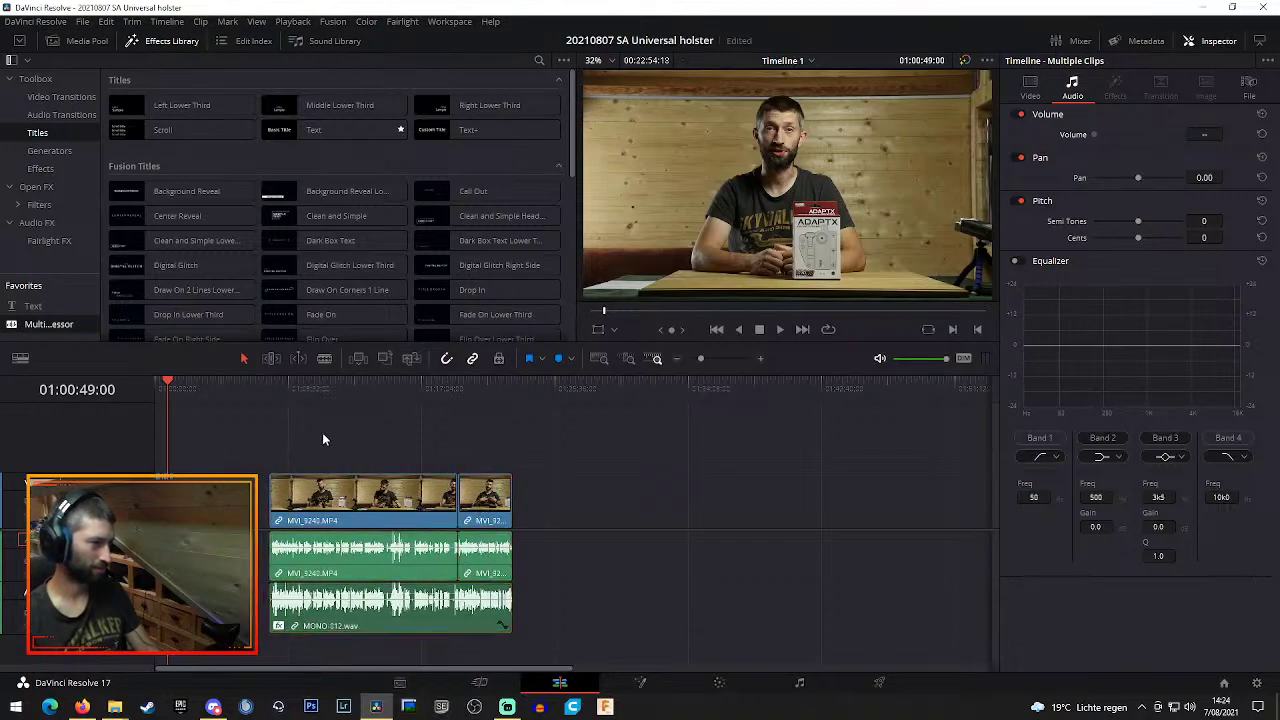
left_click(193, 395)
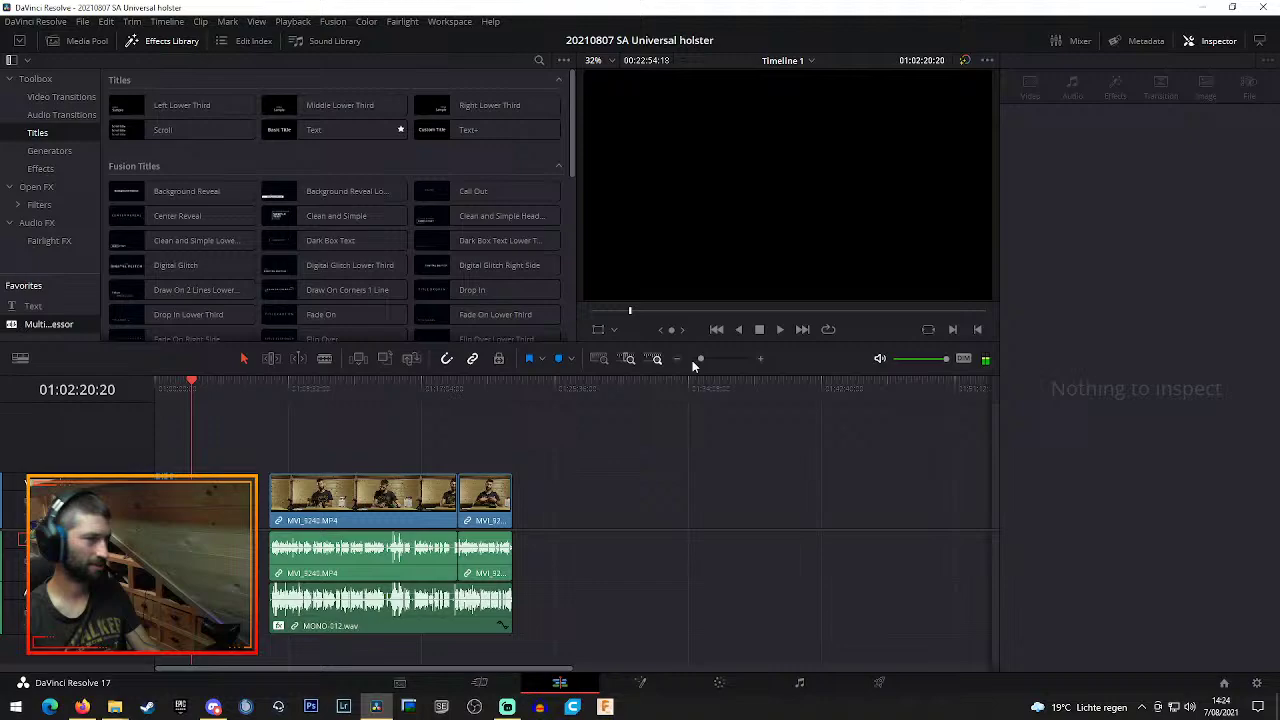
left_click(759, 359)
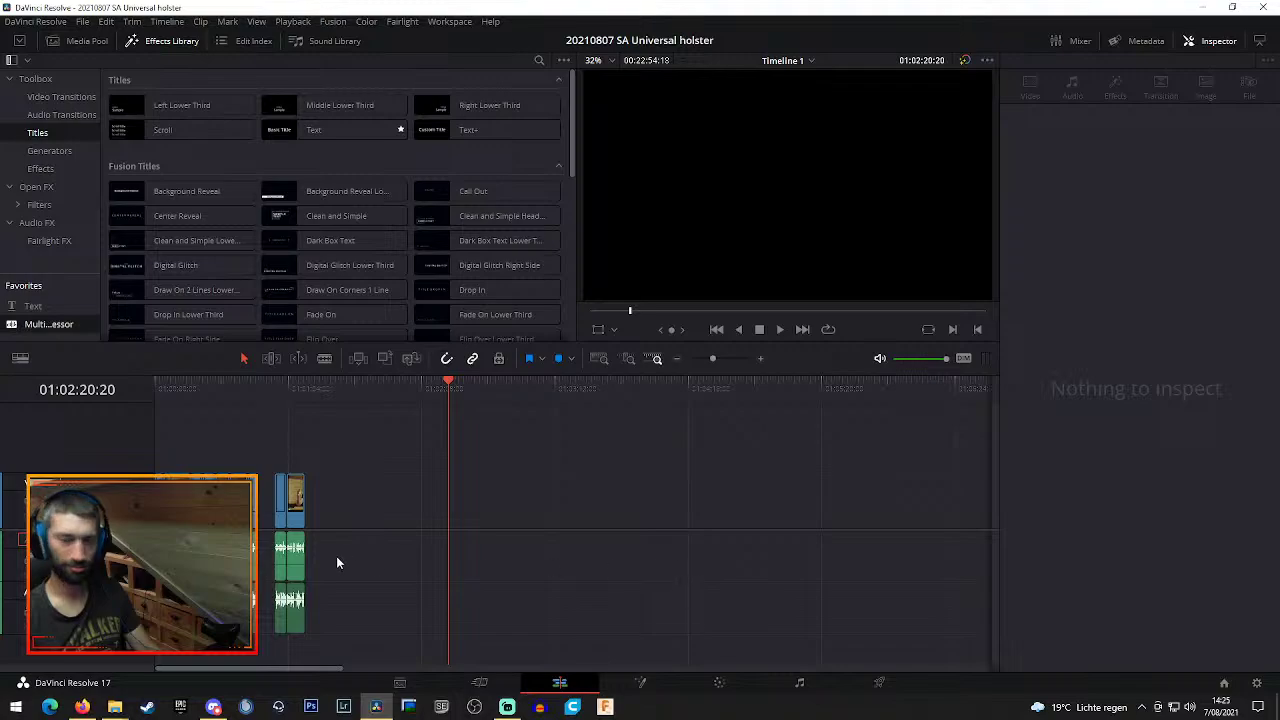
Insert the Verage Airsoft Logo + text clip from the Verage Airsoft power bin into the timeline directly after the intro's last clip
left_click(248, 387)
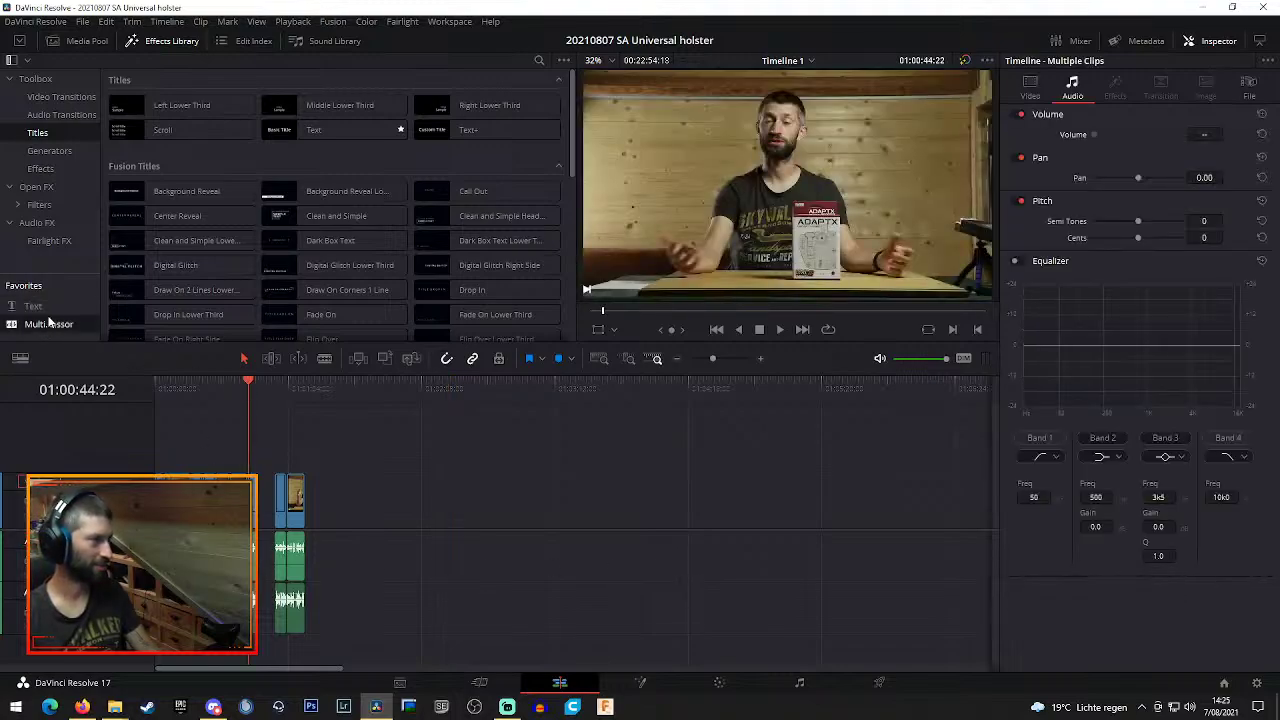
left_click(83, 46)
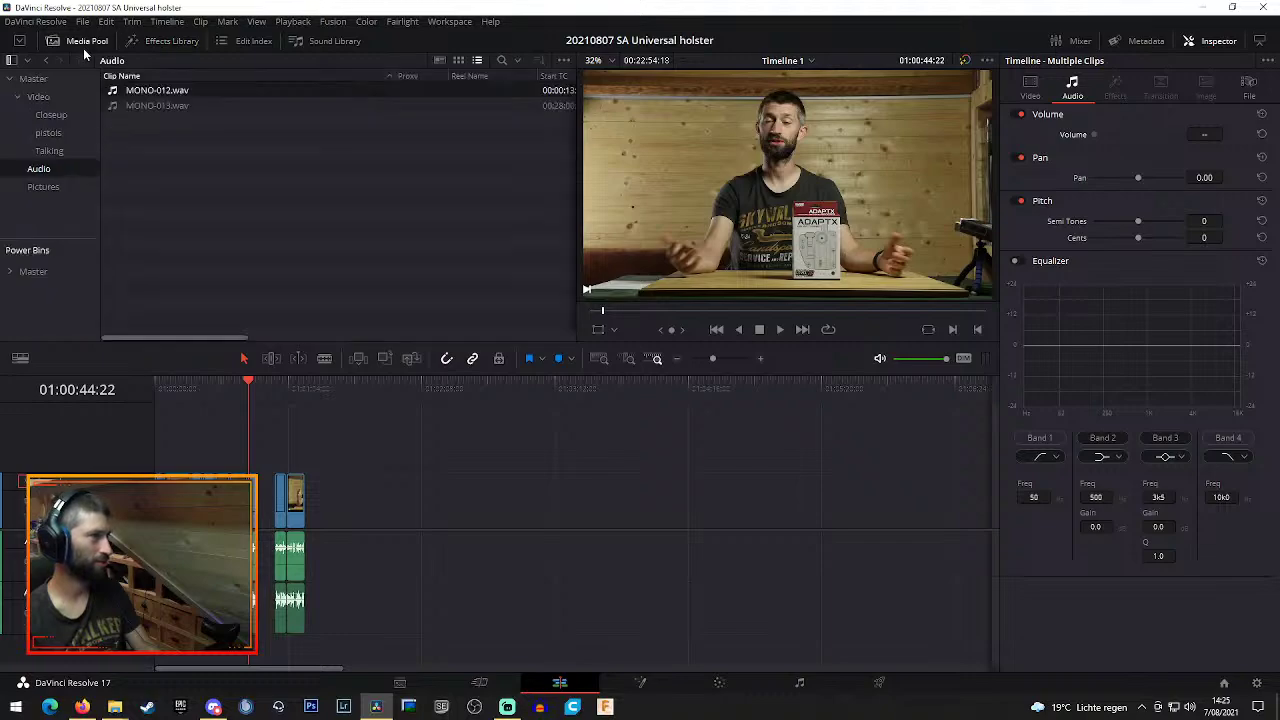
left_click(30, 271)
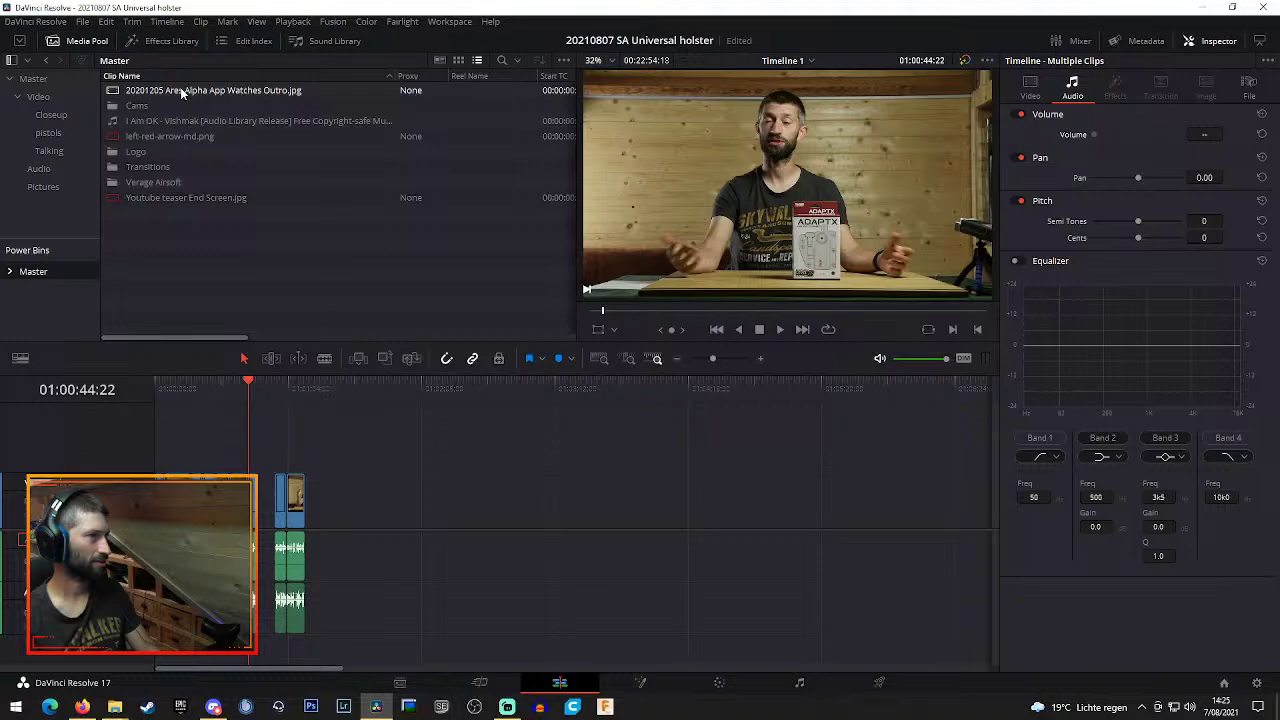
mouse_move(180, 87)
left_mouse_down()
mouse_move(450, 405)
mouse_move(385, 458)
mouse_move(196, 90)
left_mouse_up()
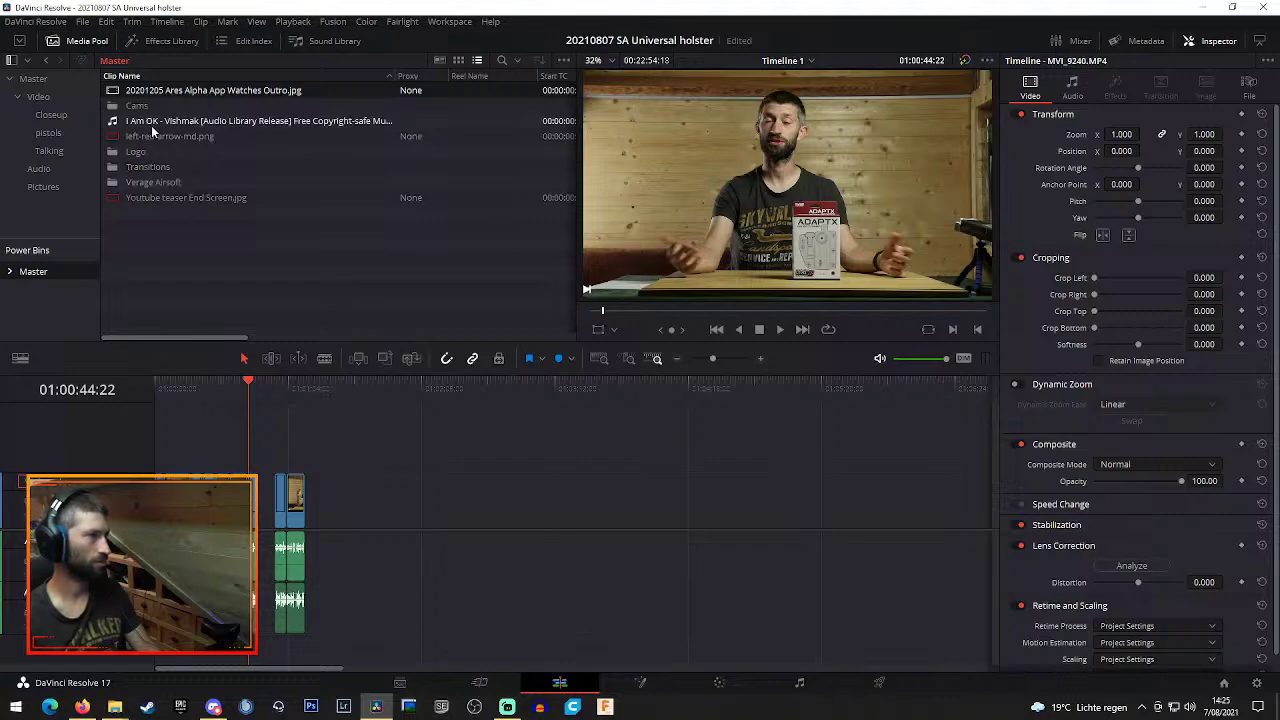
left_click(10, 271)
scroll(39, 295, "down", 1)
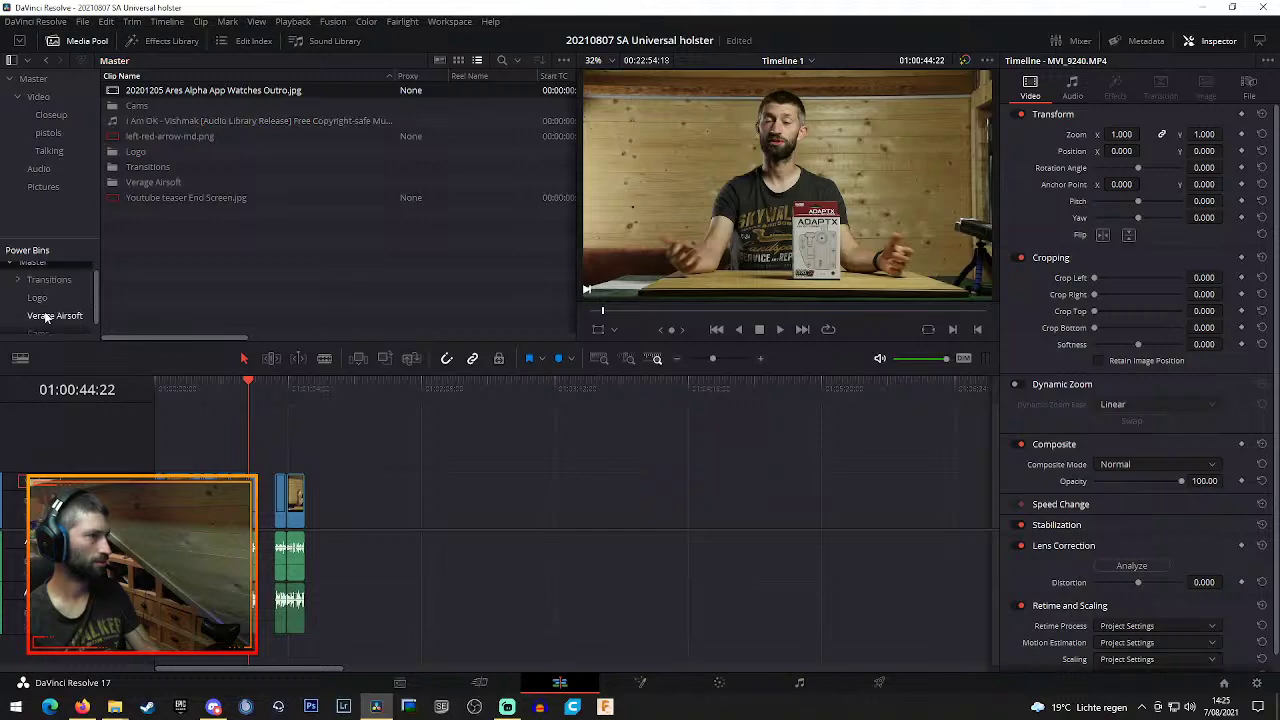
left_click(50, 315)
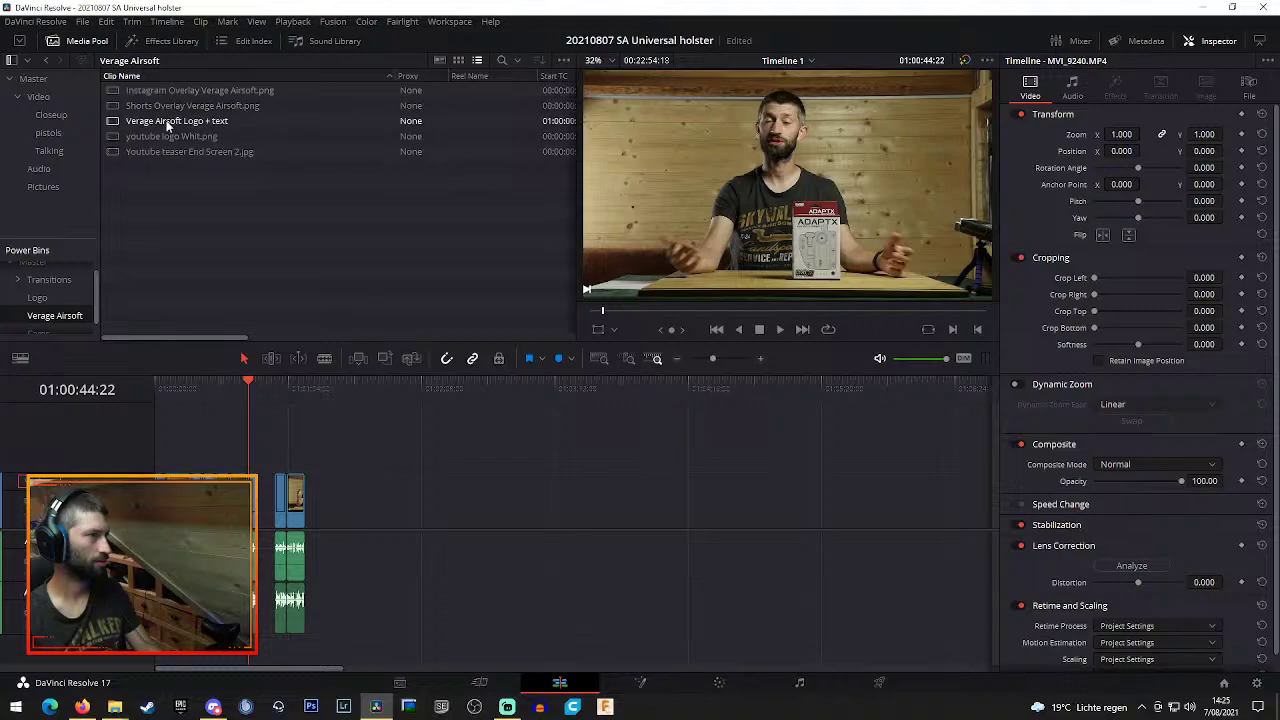
left_click_drag(168, 124, 263, 497)
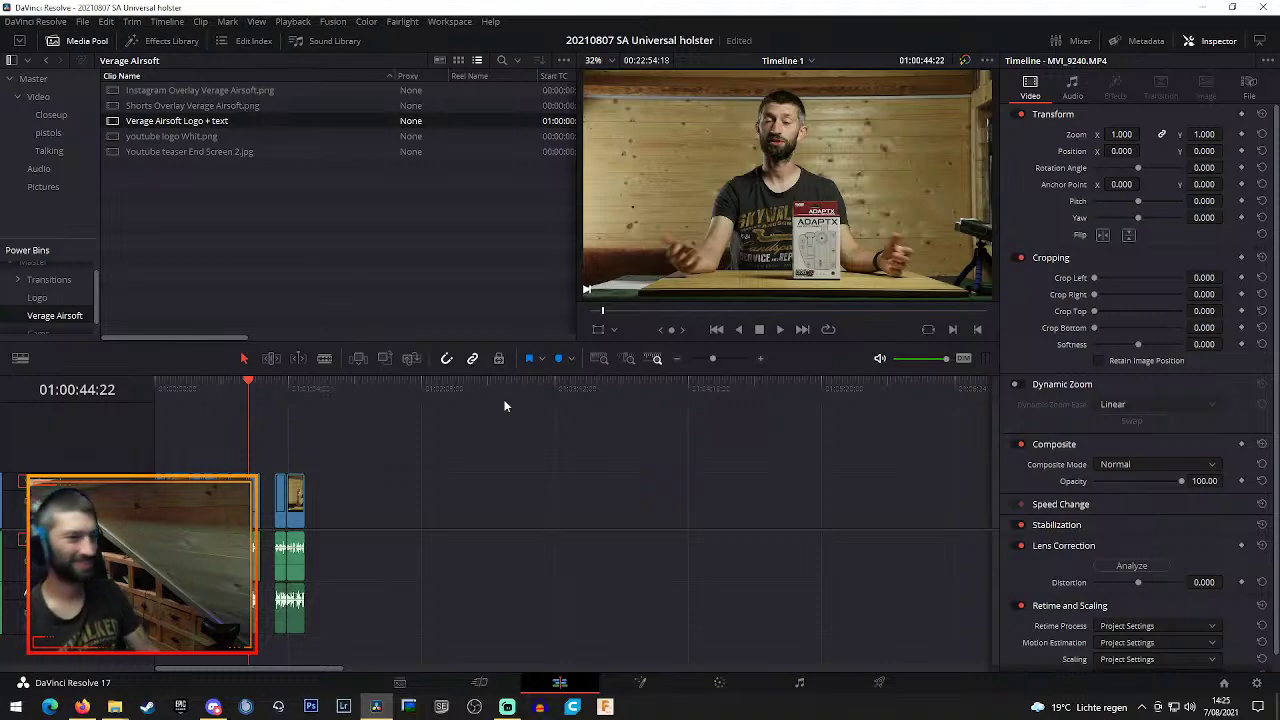
Play the join from about 01:00:47:10 and move the logo clip up to Video 2 with its sound on the second audio track
left_click(760, 358)
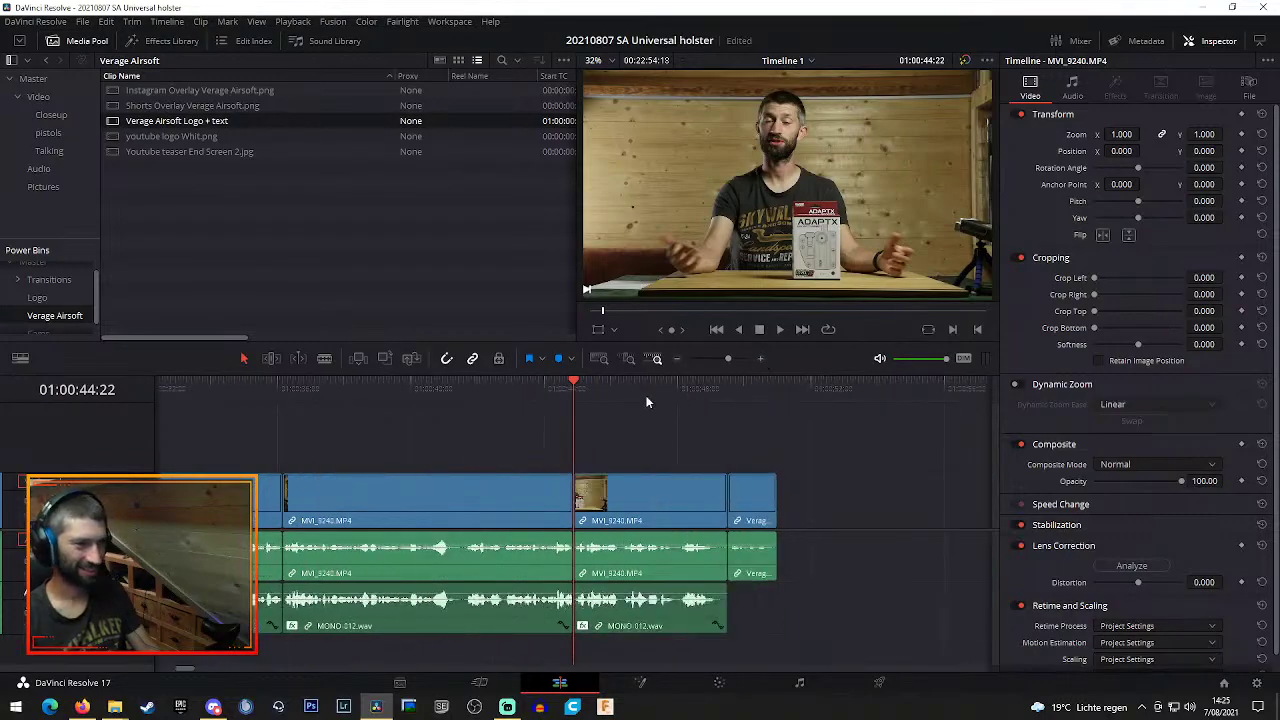
left_click_drag(648, 397, 651, 389)
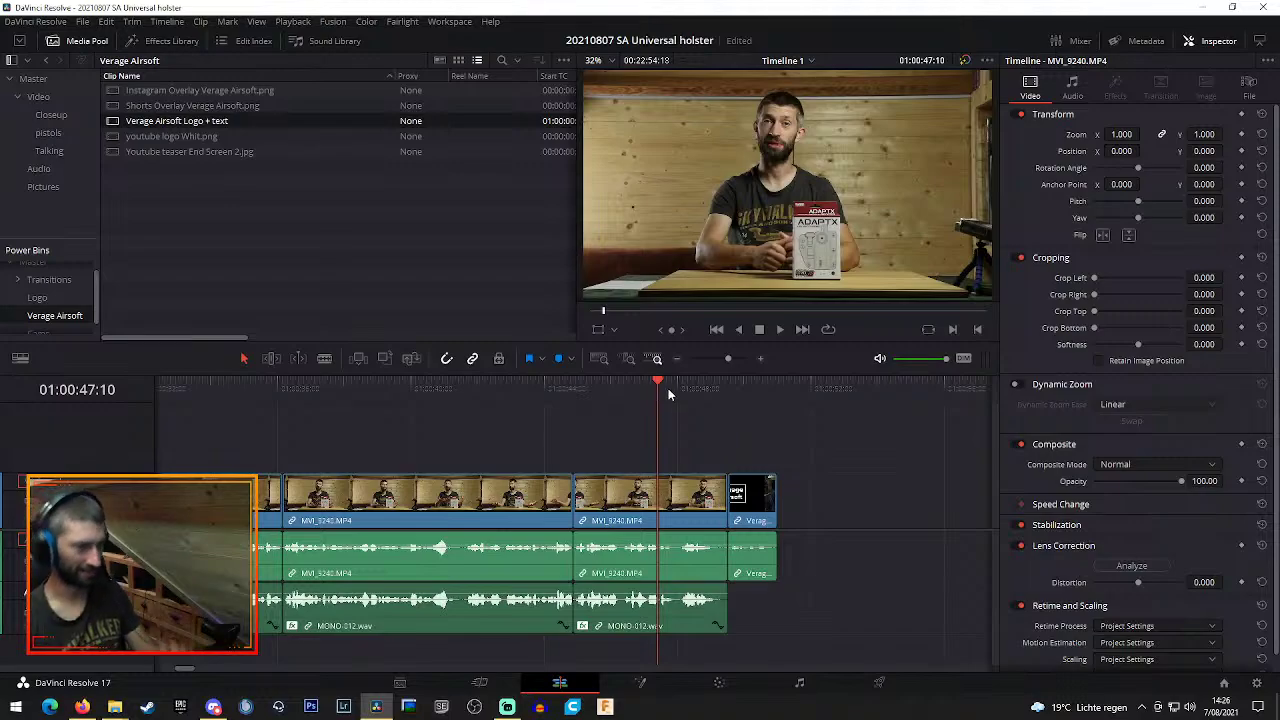
key("space")
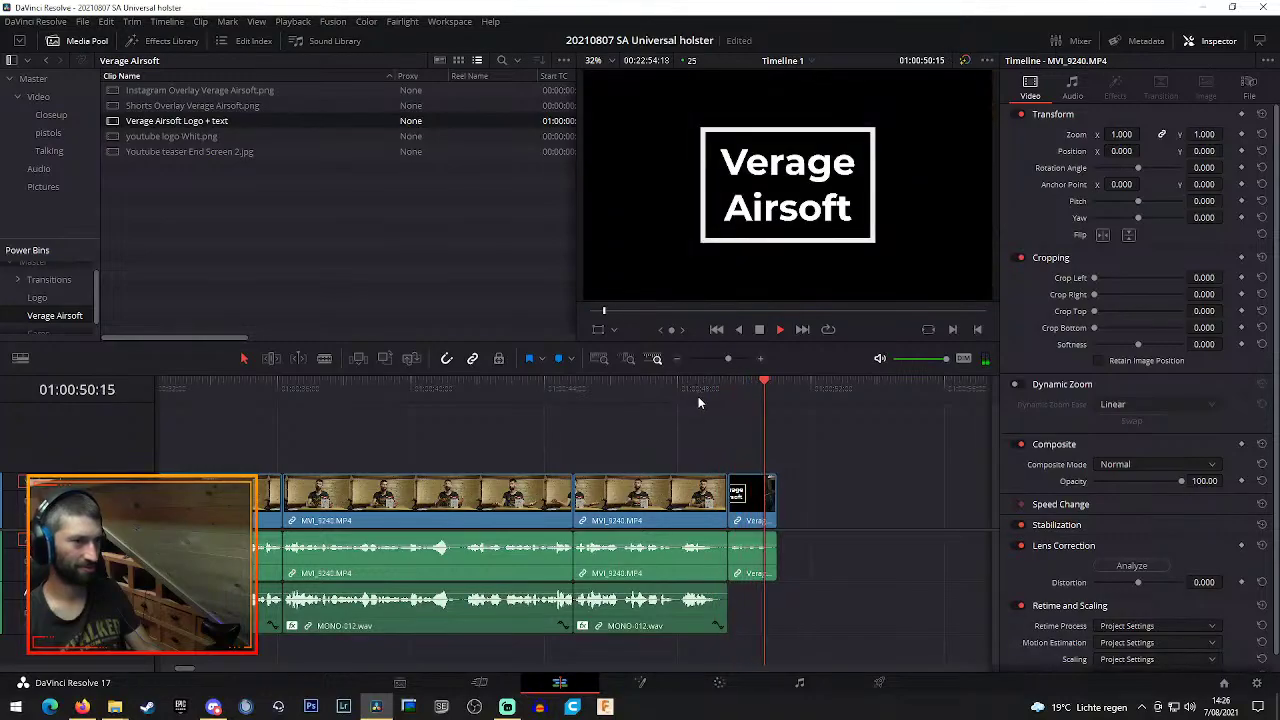
key("space")
left_click(753, 587)
left_click_drag(753, 587, 753, 639)
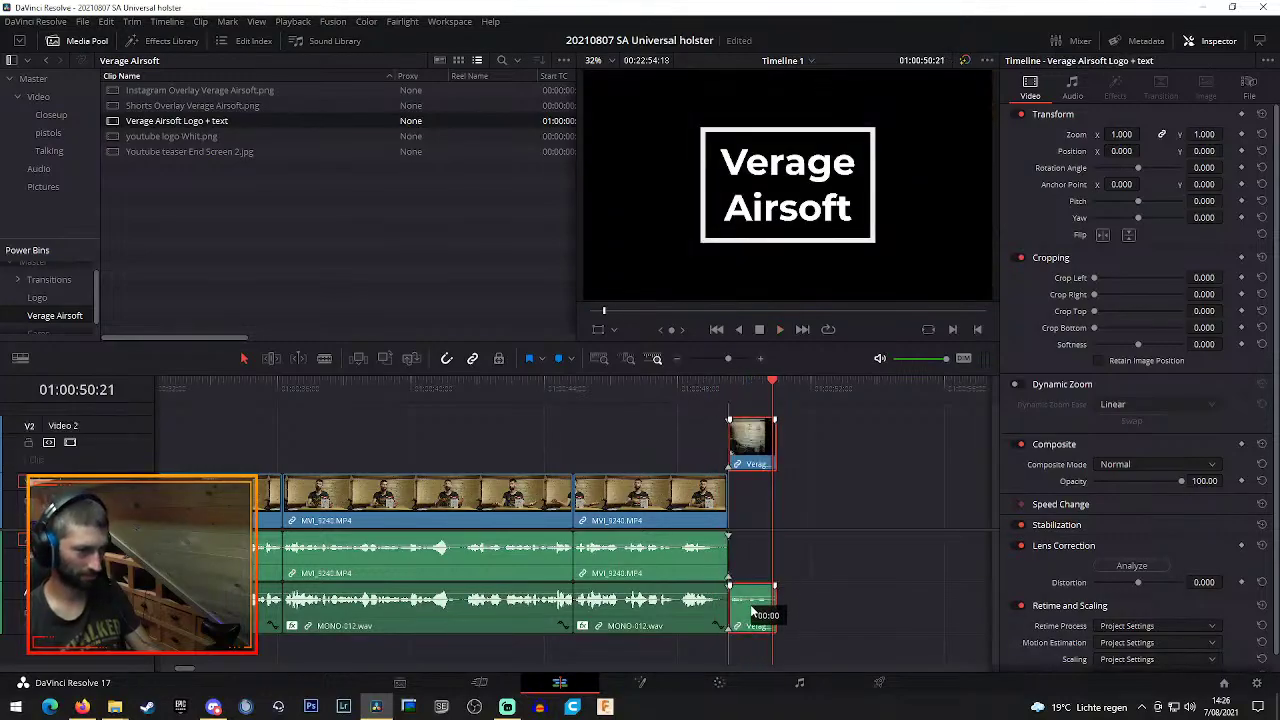
Cut the intro's last linked clips at about 01:00:49:03, ripple delete the short tail before the logo clip, and replay the join
left_click(705, 385)
key("space")
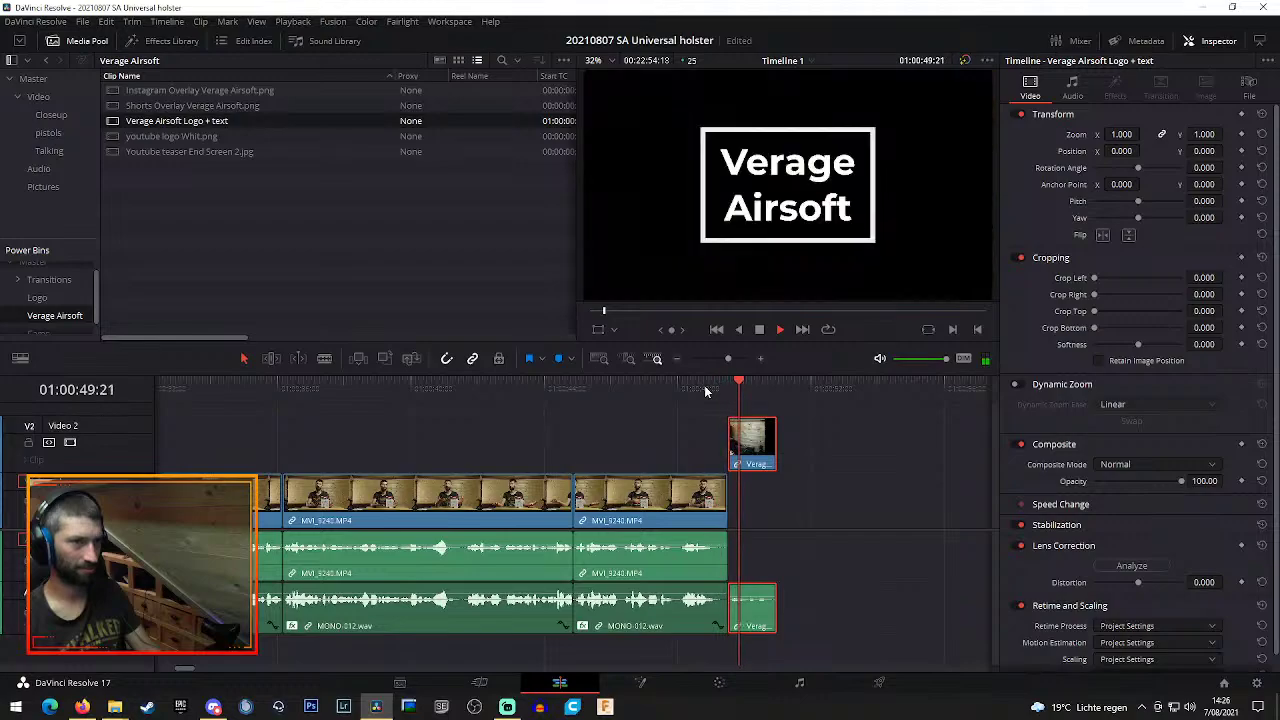
left_click(705, 385)
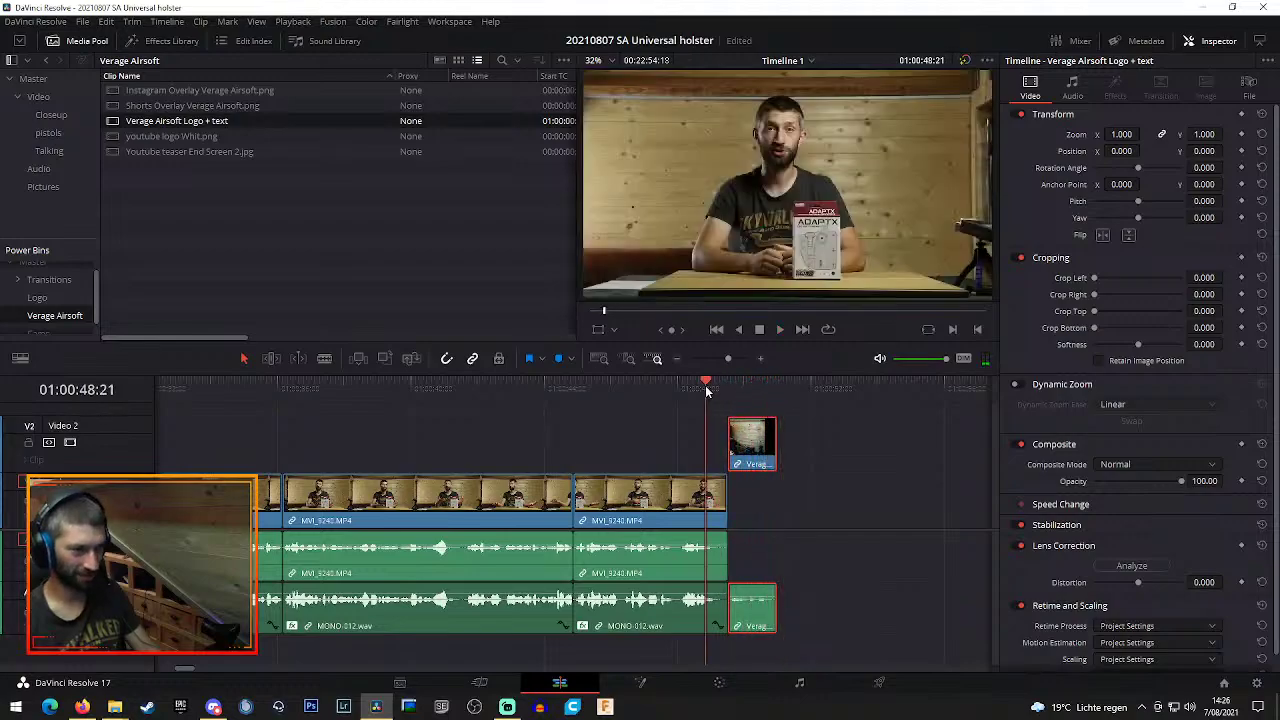
left_click(725, 510)
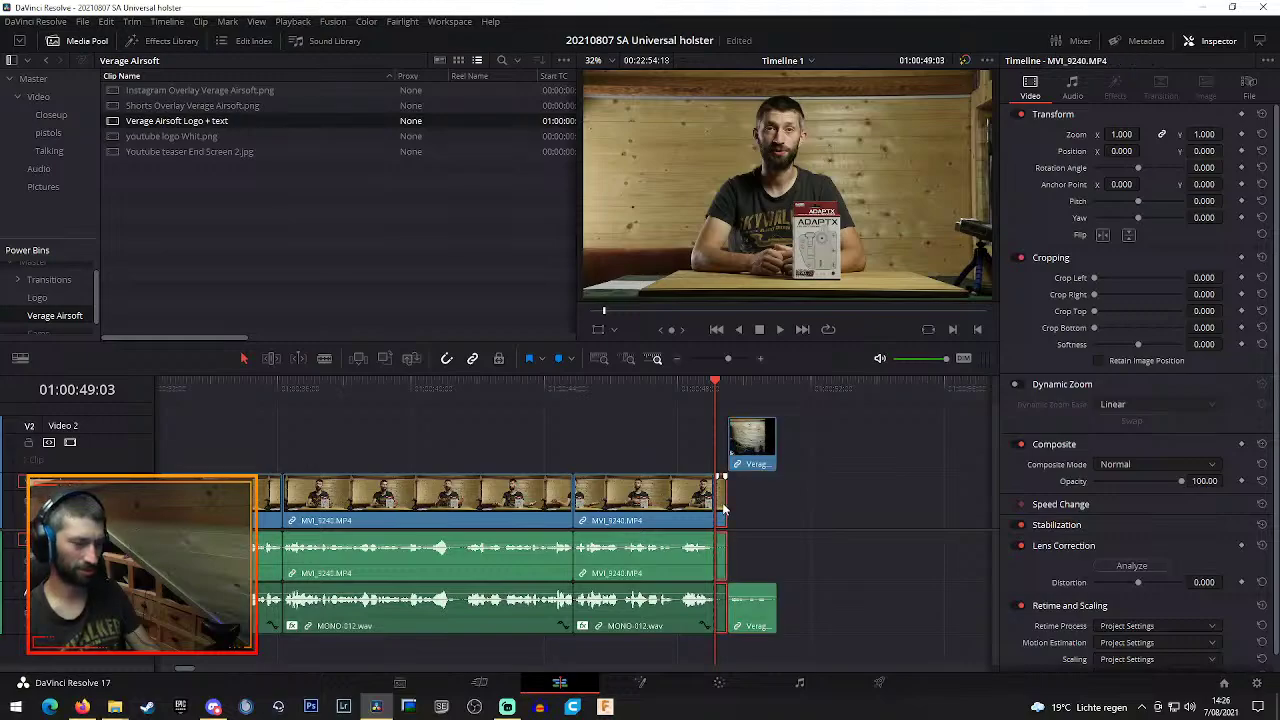
key("Delete")
left_click(702, 388)
key("space")
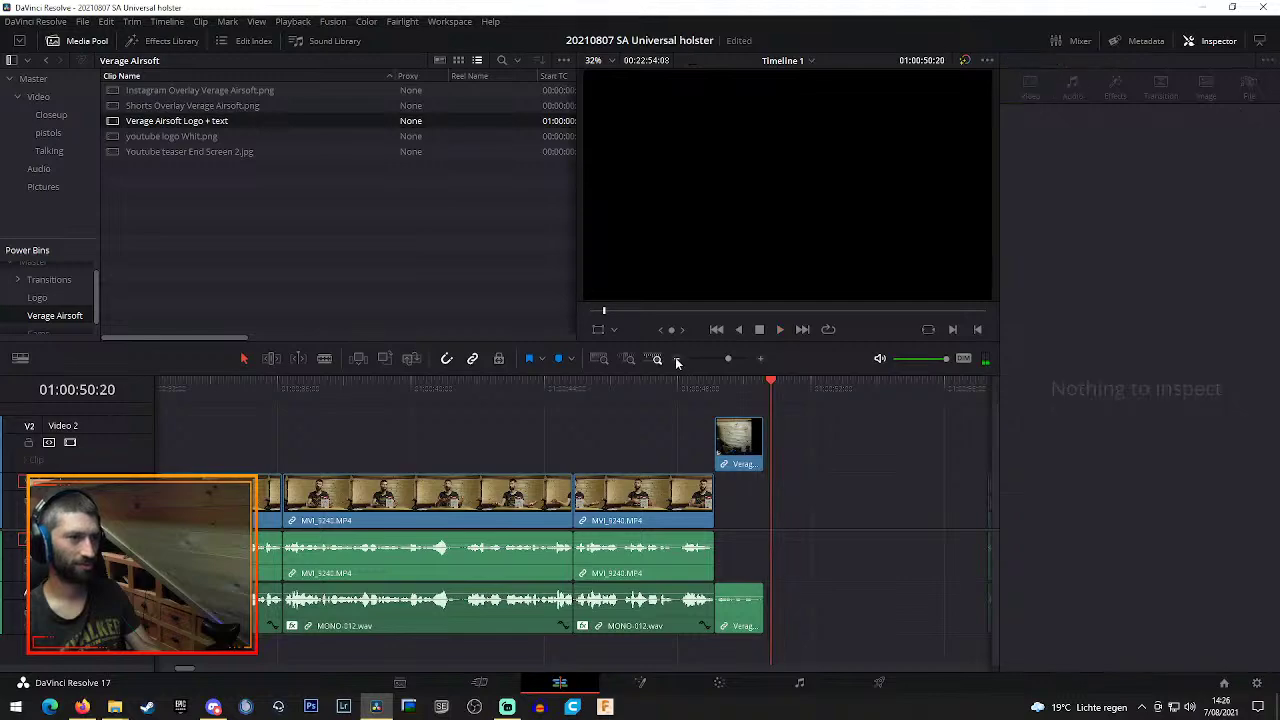
Move the two short linked clip groups following the gap up against the logo clip's end and play across the join
key("ctrl+z")
left_click_drag(626, 430, 796, 646)
left_click_drag(706, 492, 593, 513)
left_click(524, 385)
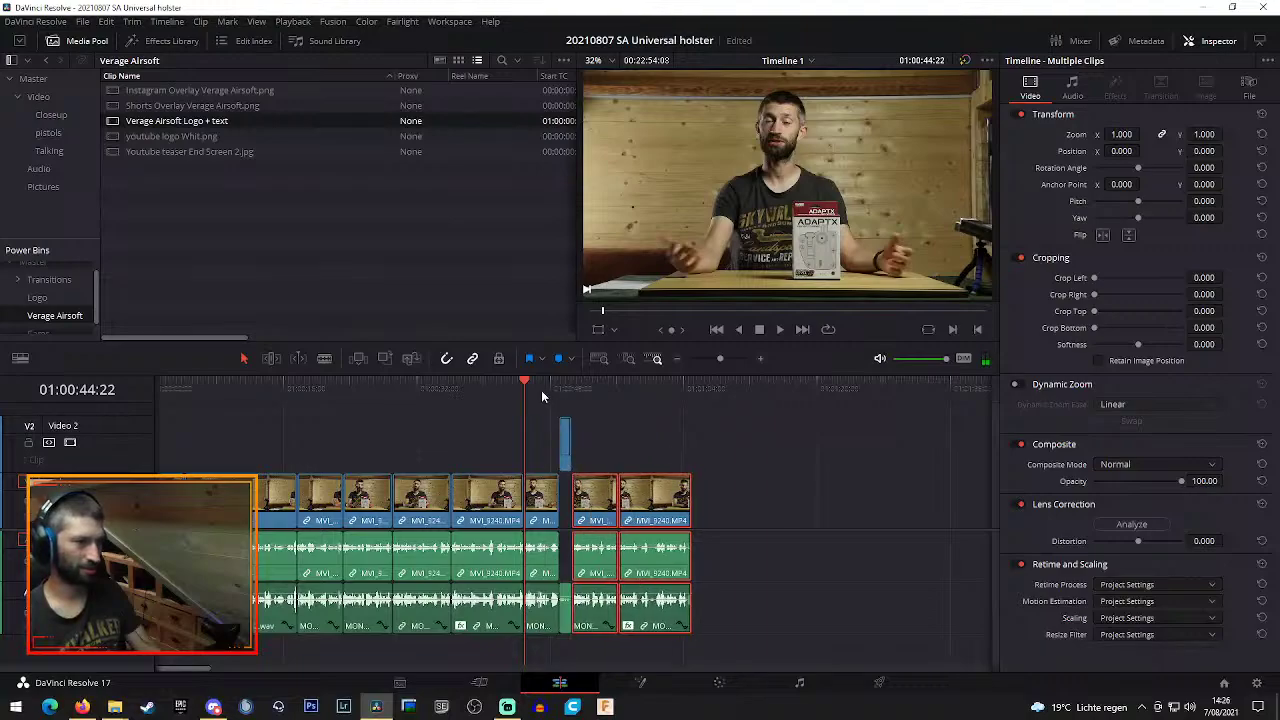
left_click(541, 390)
key("space")
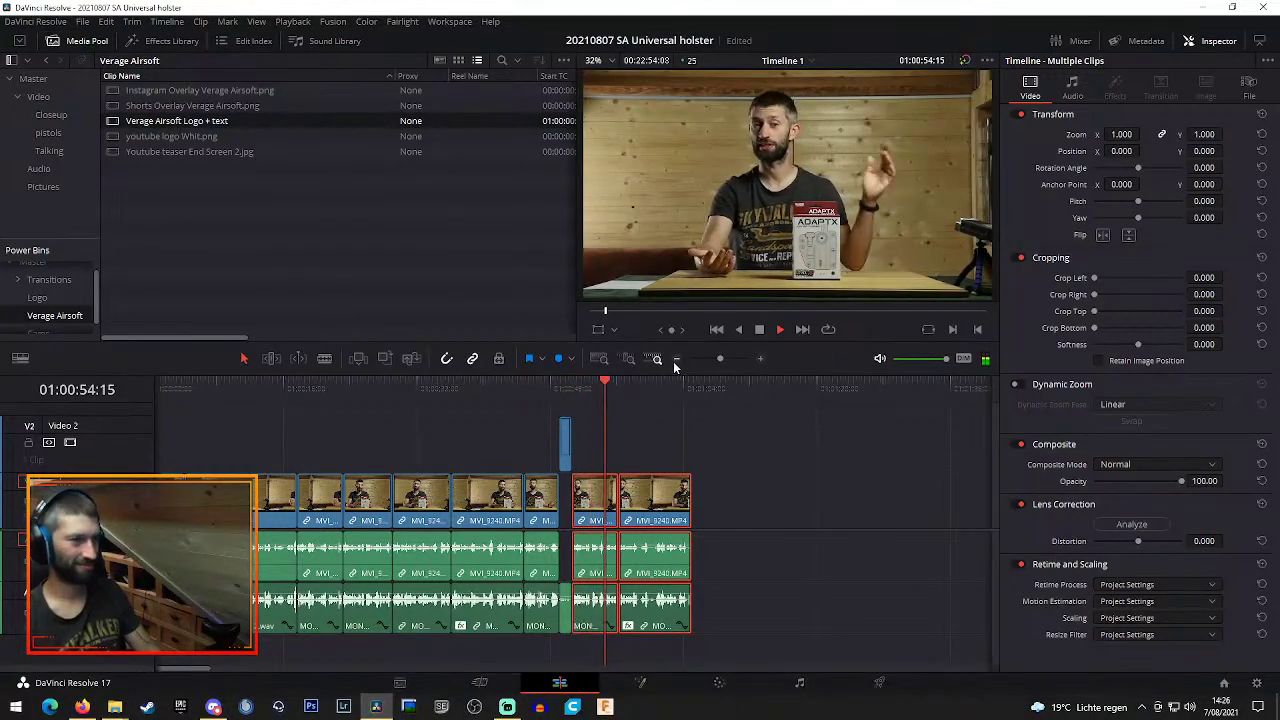
Move the long remaining linked clips back along the timeline so they start at about 01:01:33:13
scroll(670, 360, "right", 3)
left_click(444, 479)
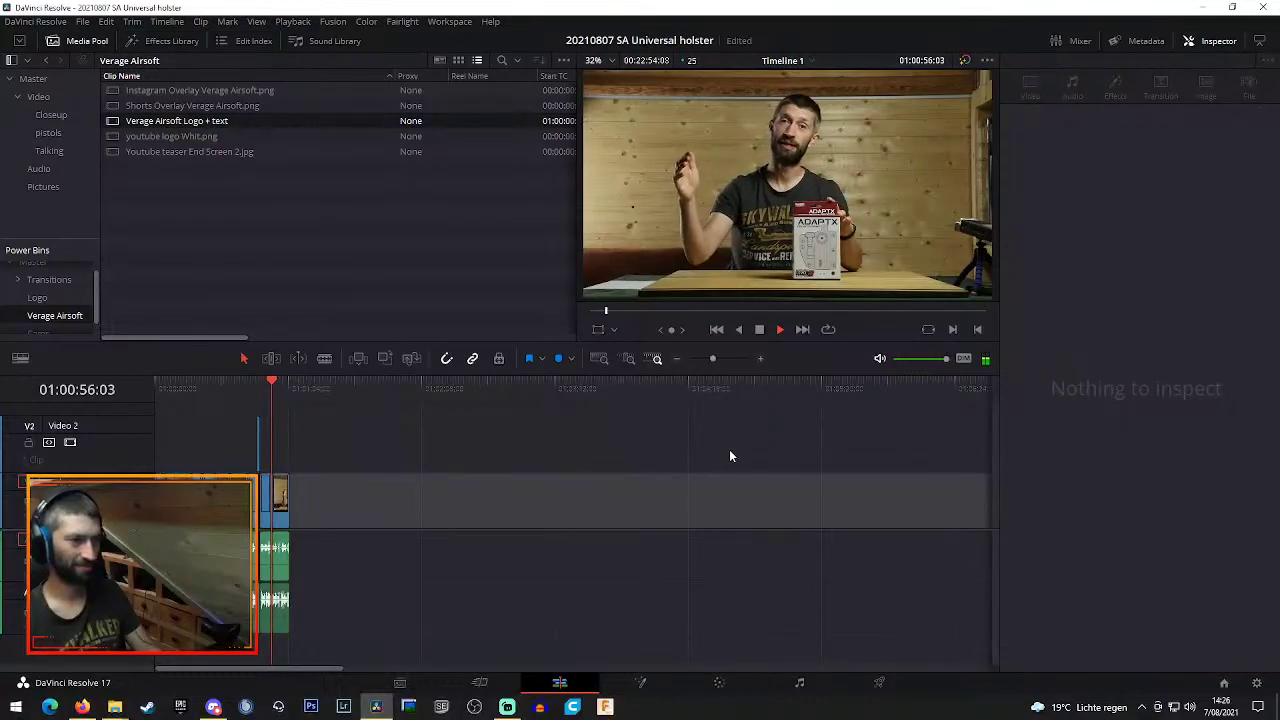
left_click(678, 360)
left_click_drag(713, 581, 860, 640)
left_click_drag(691, 507, 510, 516)
left_click(205, 386)
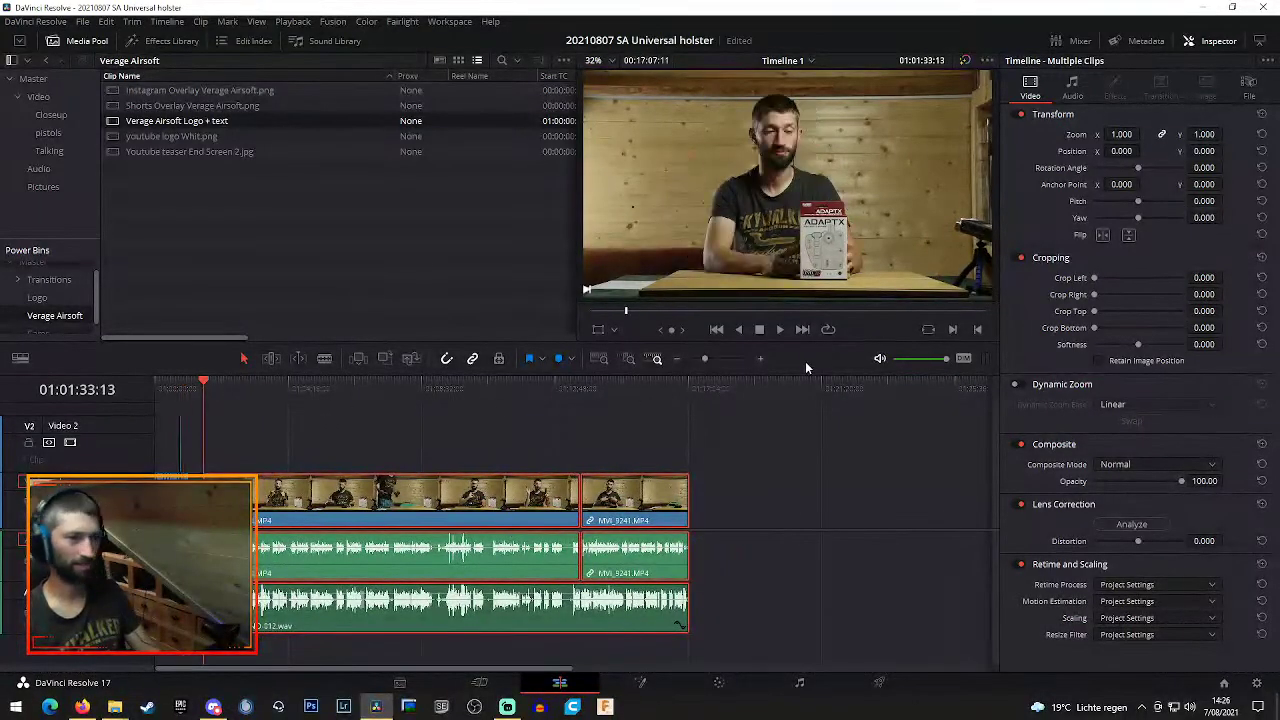
Review the opening of the long clip from about 01:01:37:23 to 01:02:05:13 to find where the usable speech starts
left_click(761, 358)
left_click(562, 385)
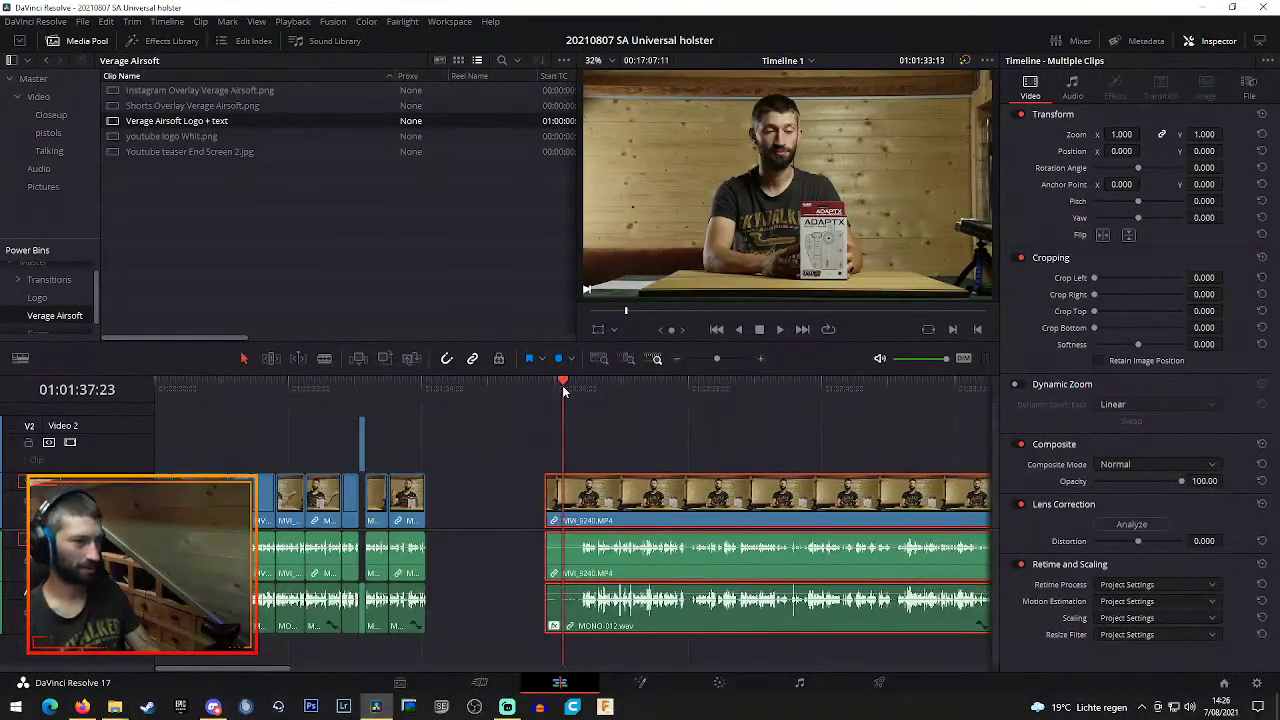
key("space")
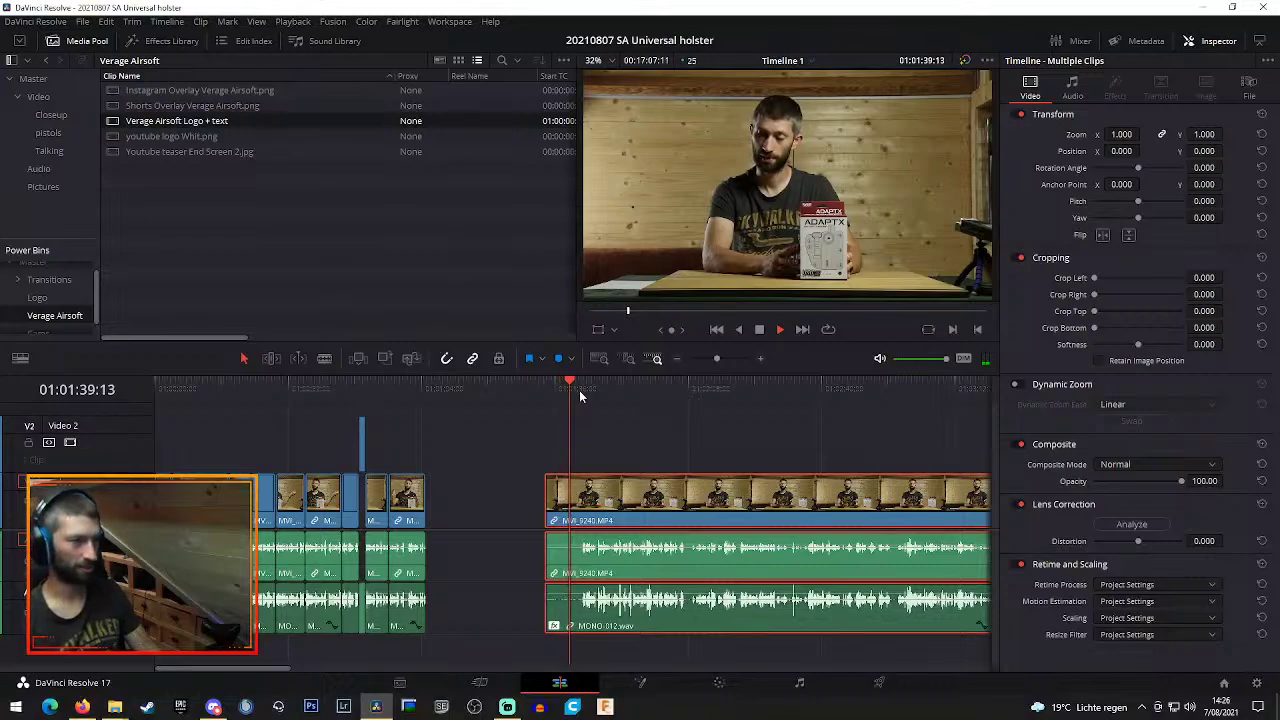
left_click(579, 390)
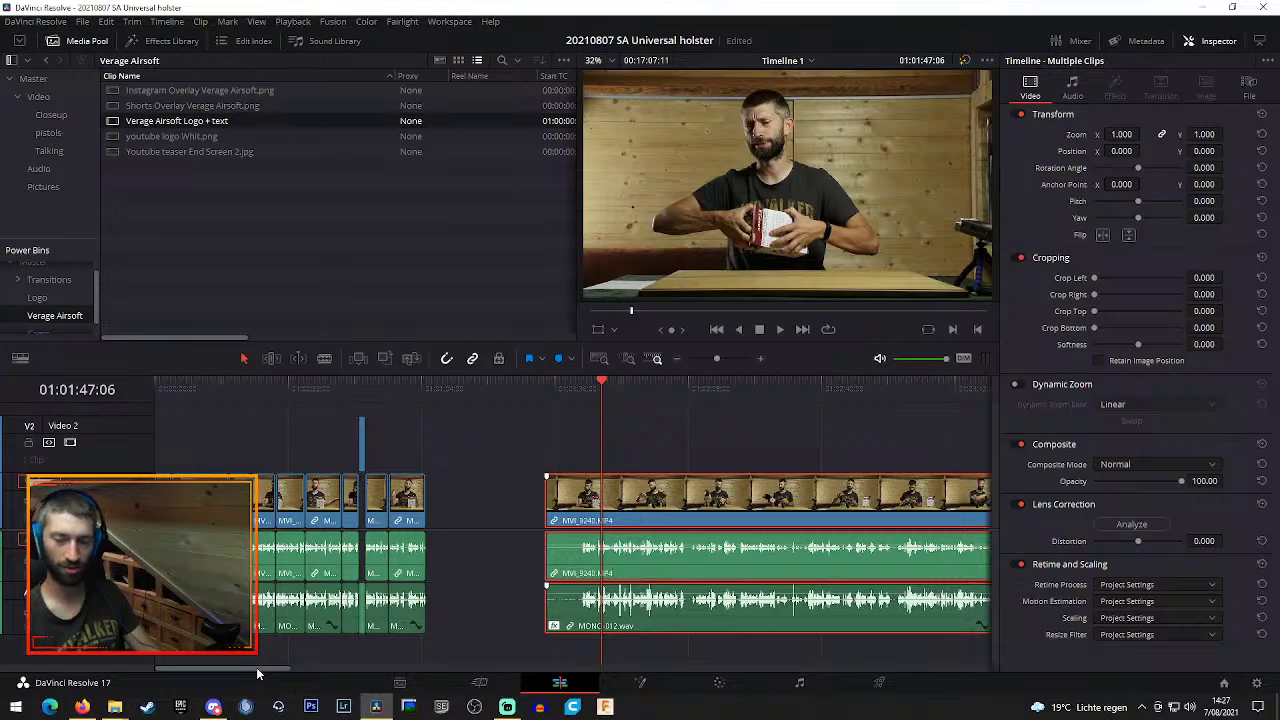
left_click_drag(258, 673, 281, 673)
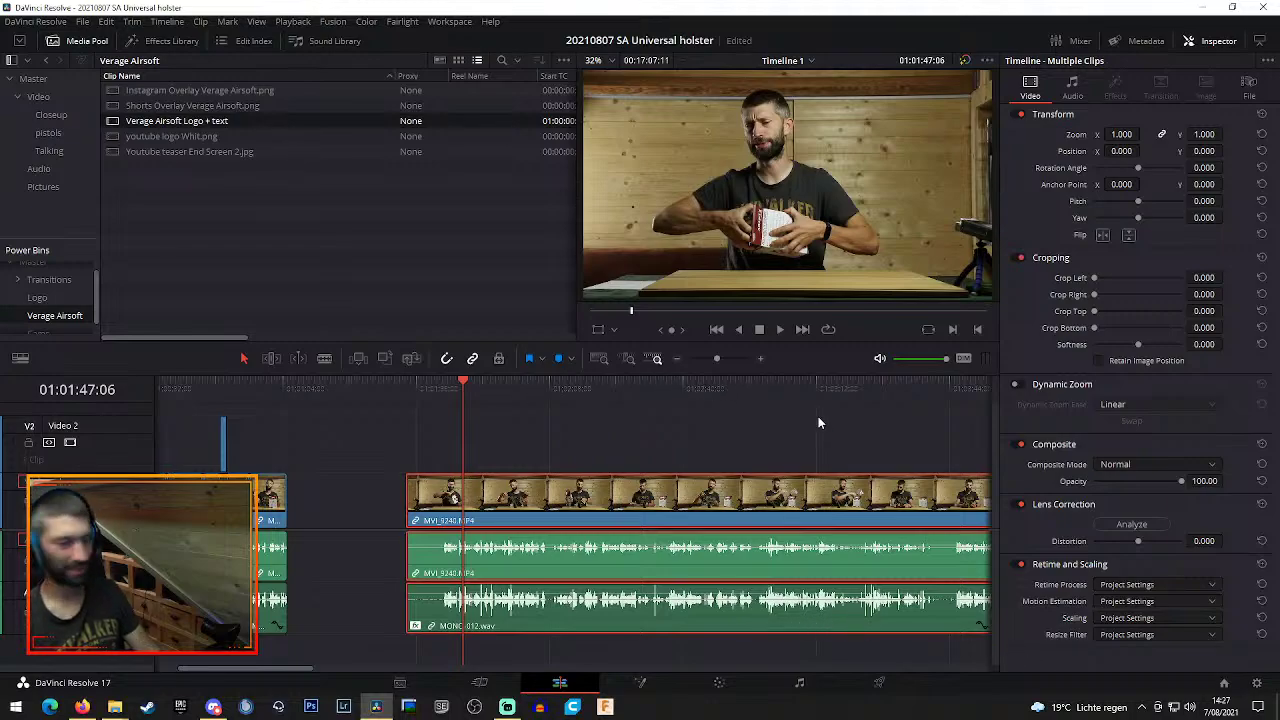
left_click(444, 392)
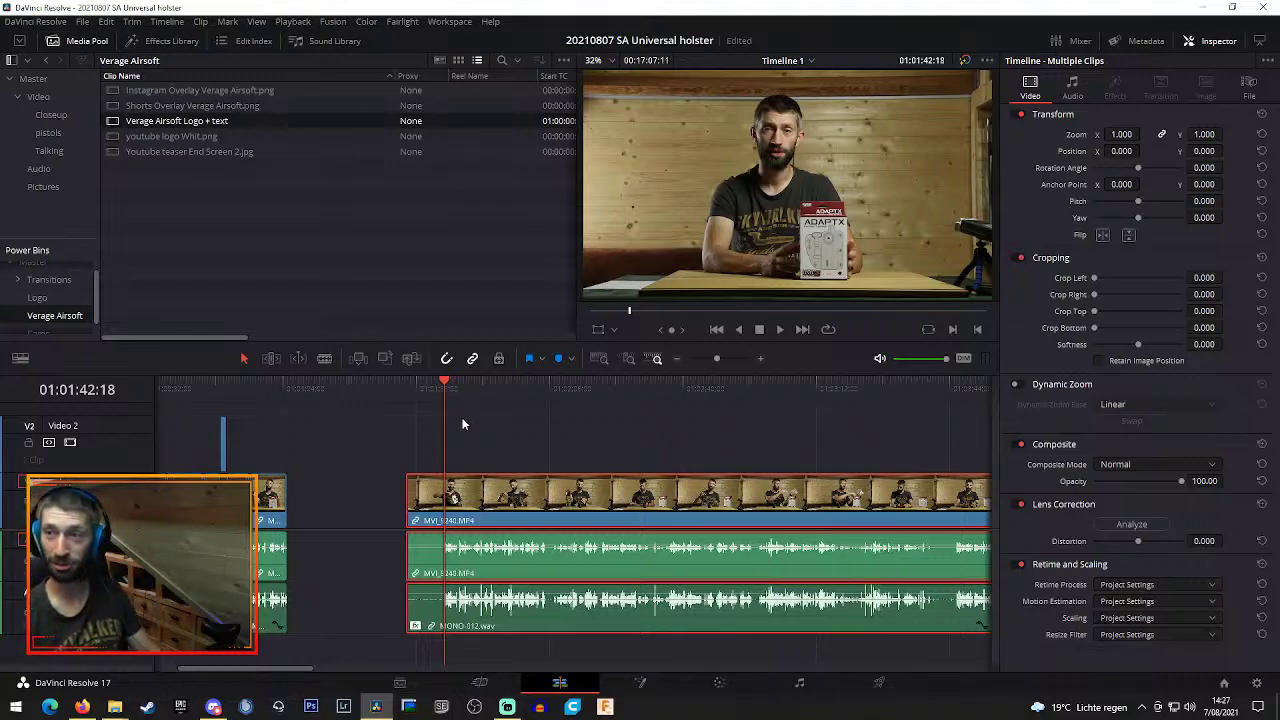
left_click(761, 359)
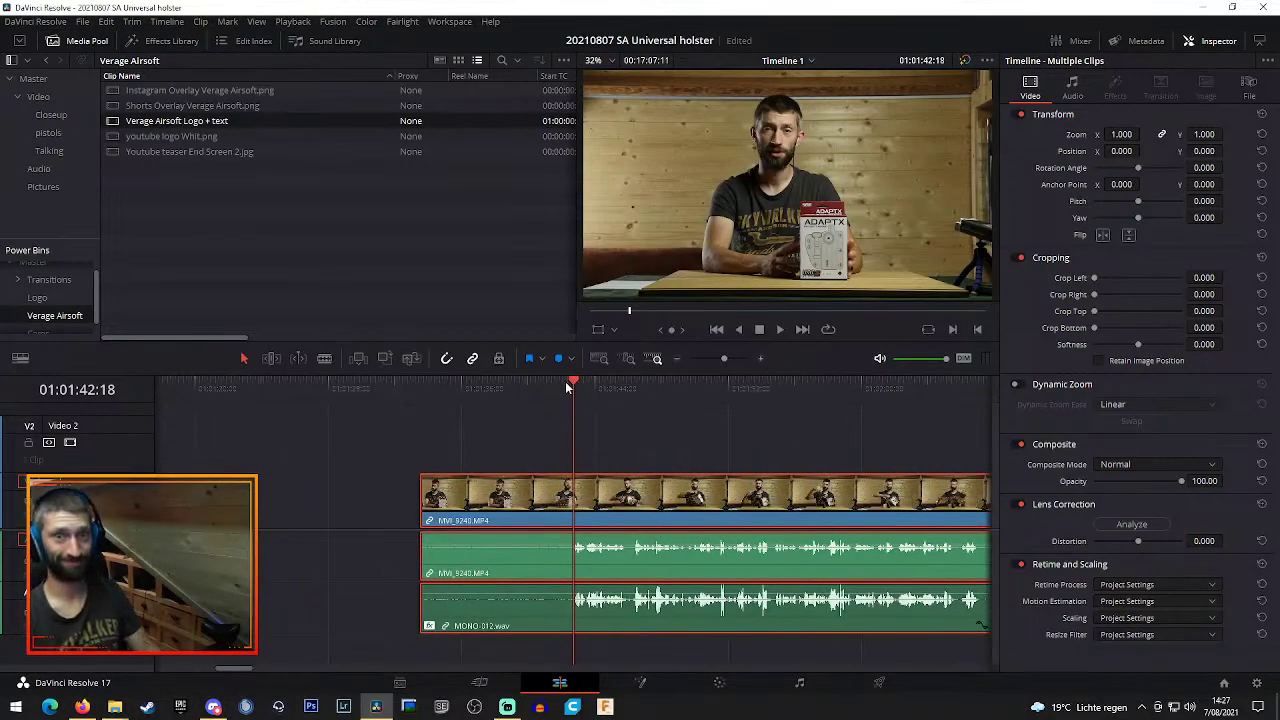
key("space")
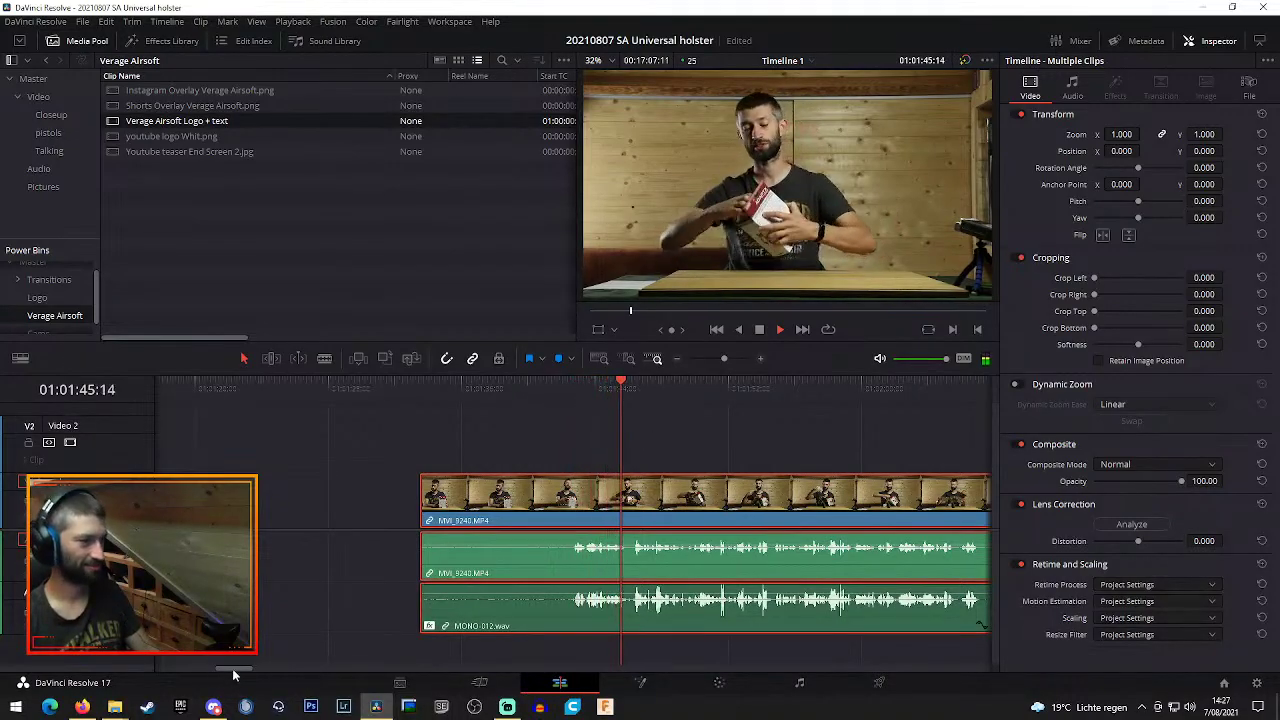
left_click_drag(205, 666, 239, 673)
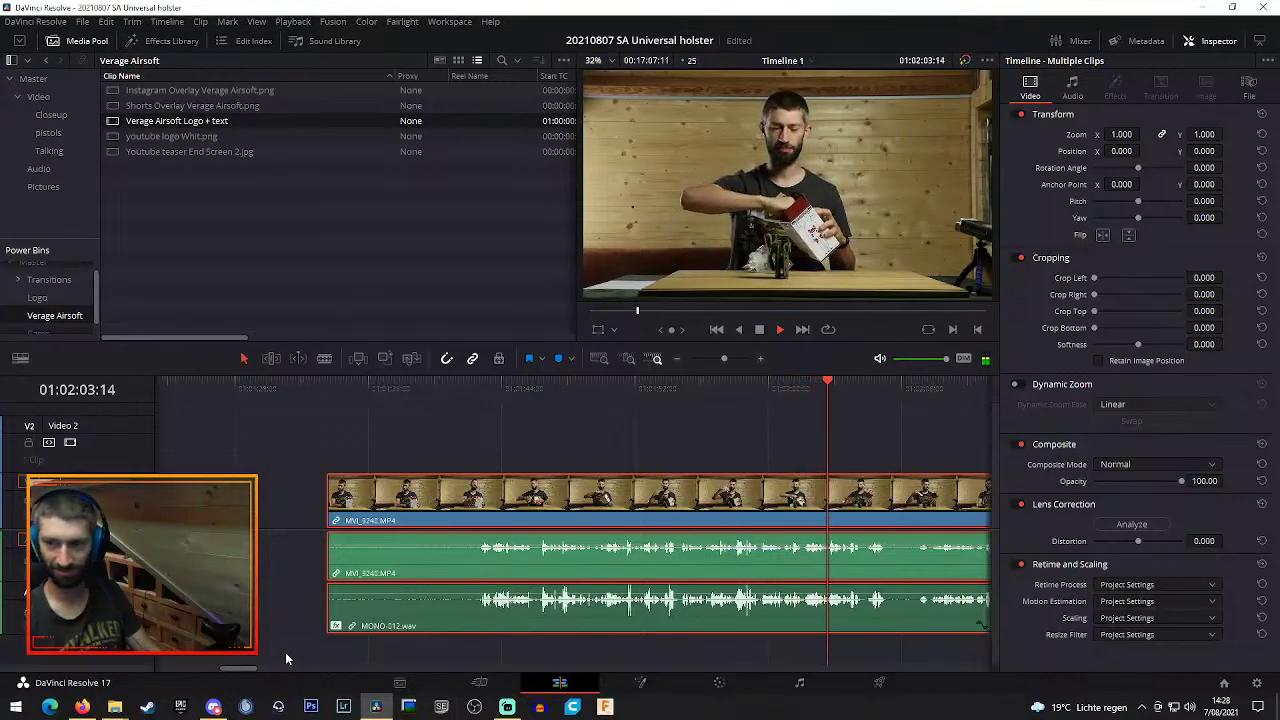
key("space")
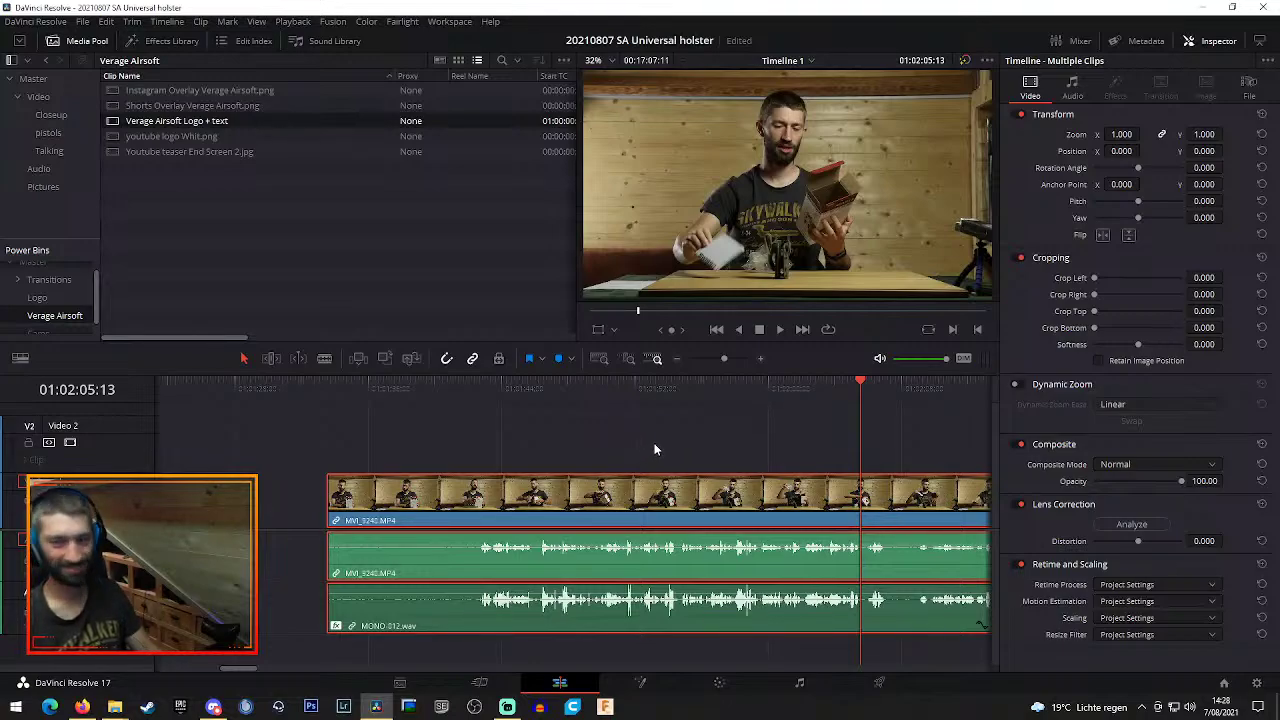
Replay the start of the speech and cut the long linked clips at about 01:01:42:17
left_click(484, 385)
key("space")
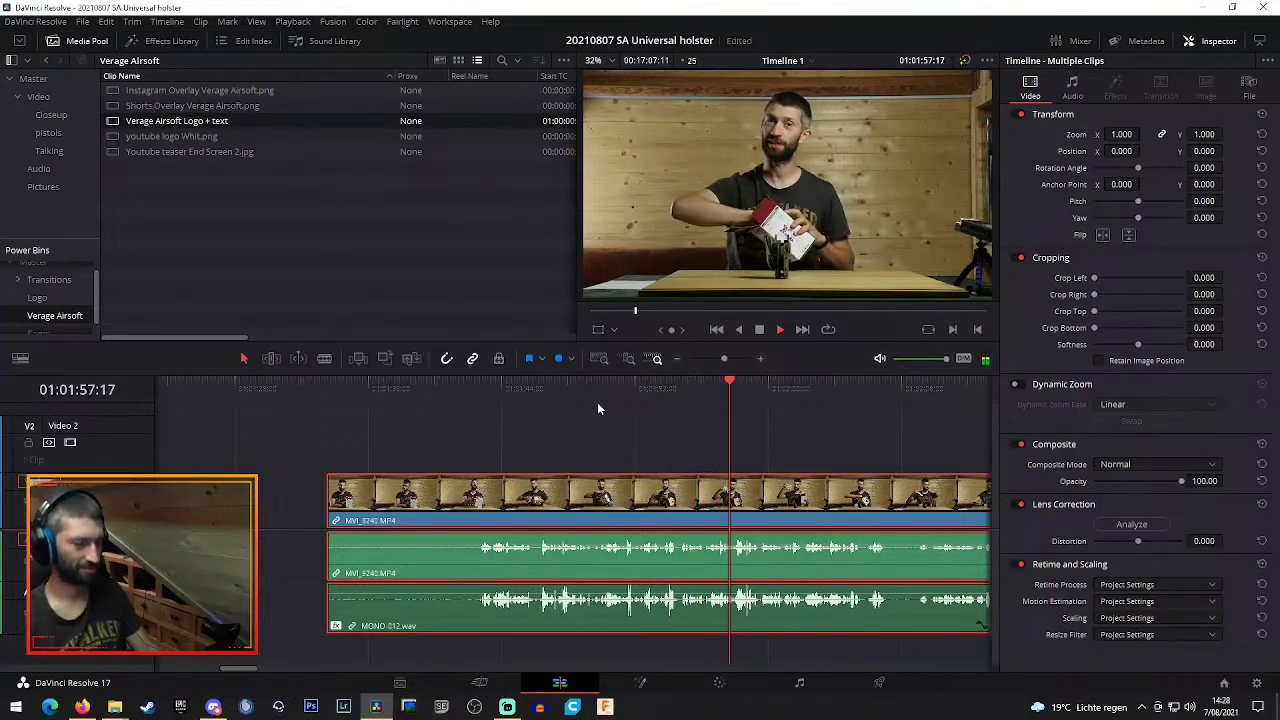
key("b")
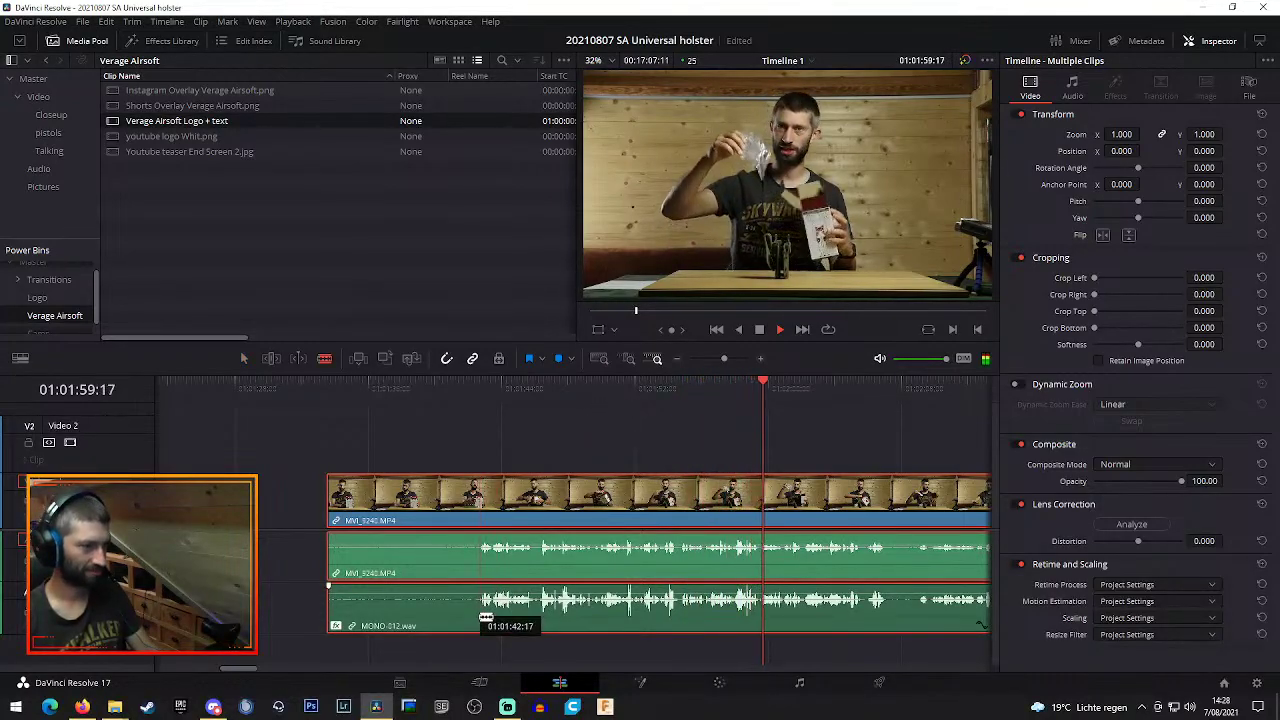
left_click(481, 618)
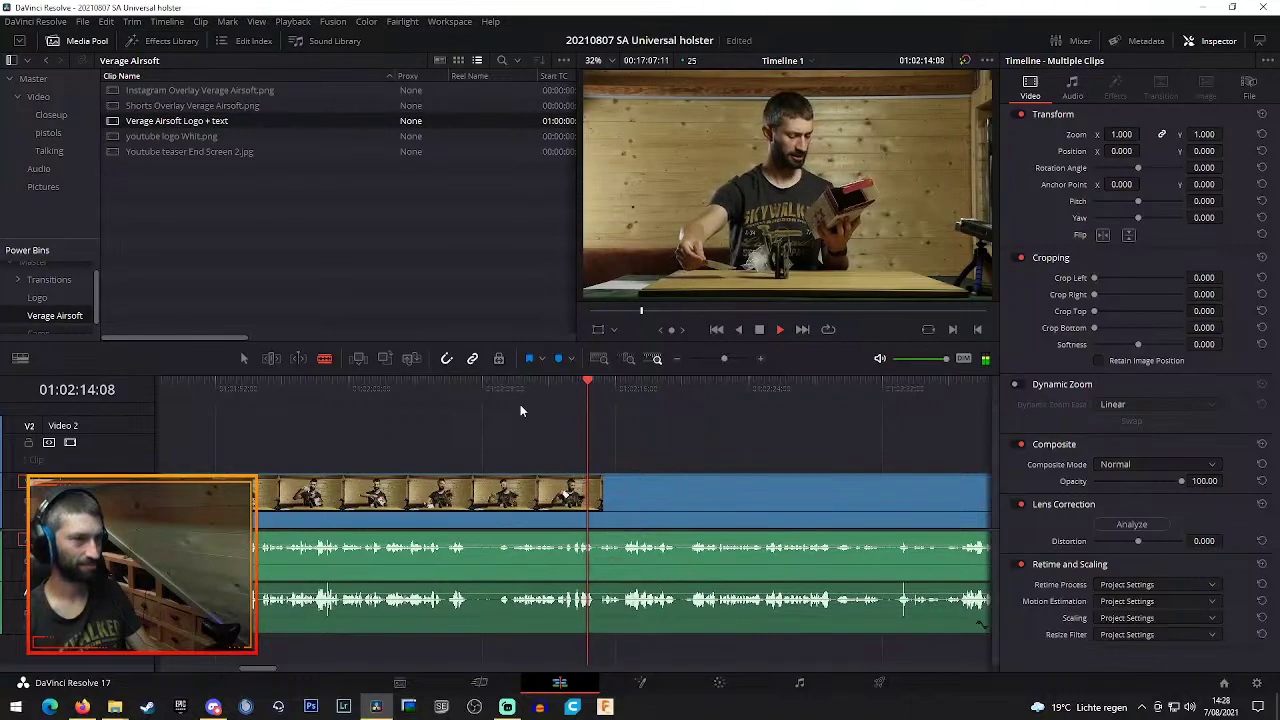
Replay the unboxing passage between about 01:02:04 and 01:02:22:18, then recheck it at about 01:02:20:12
left_click(435, 389)
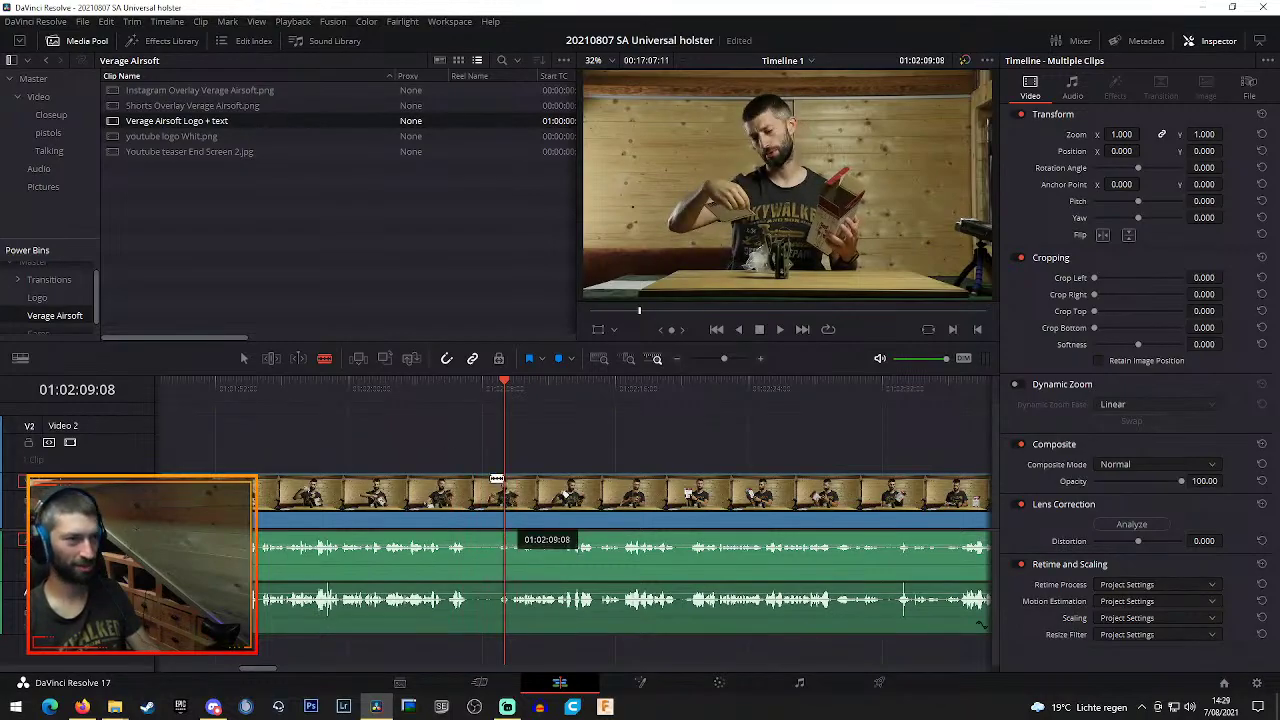
left_click(421, 386)
key("space")
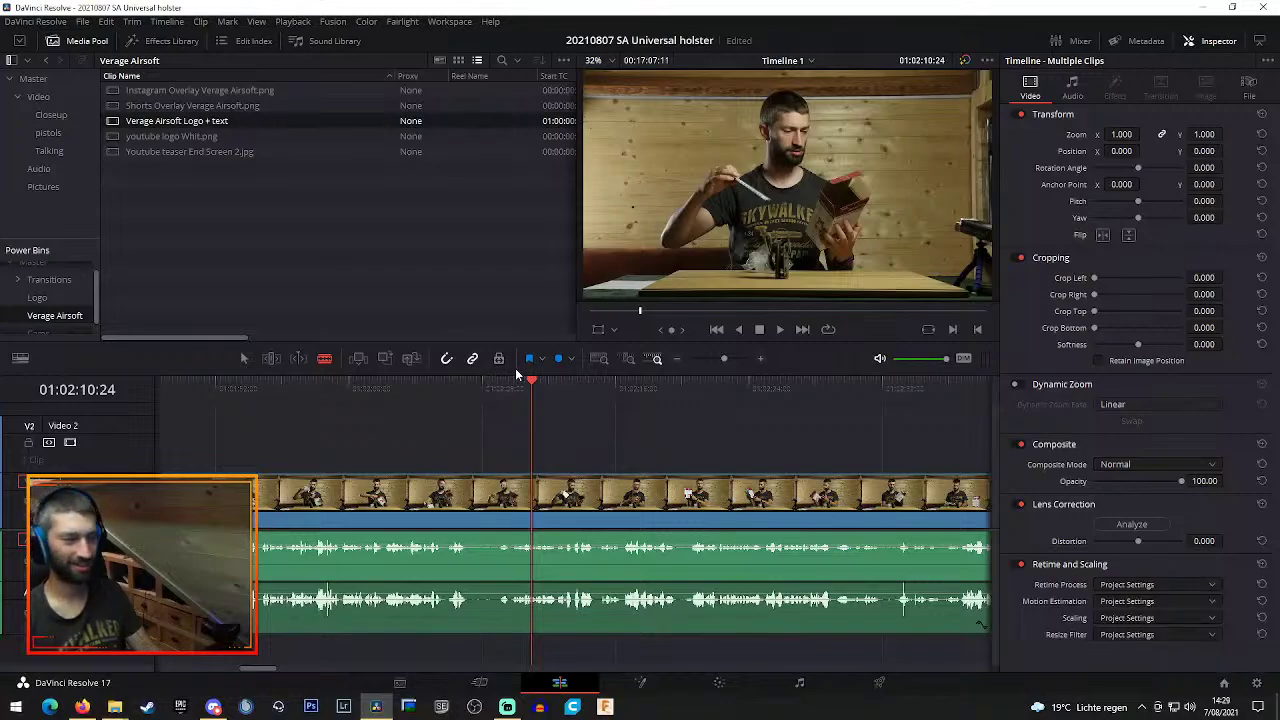
key("space")
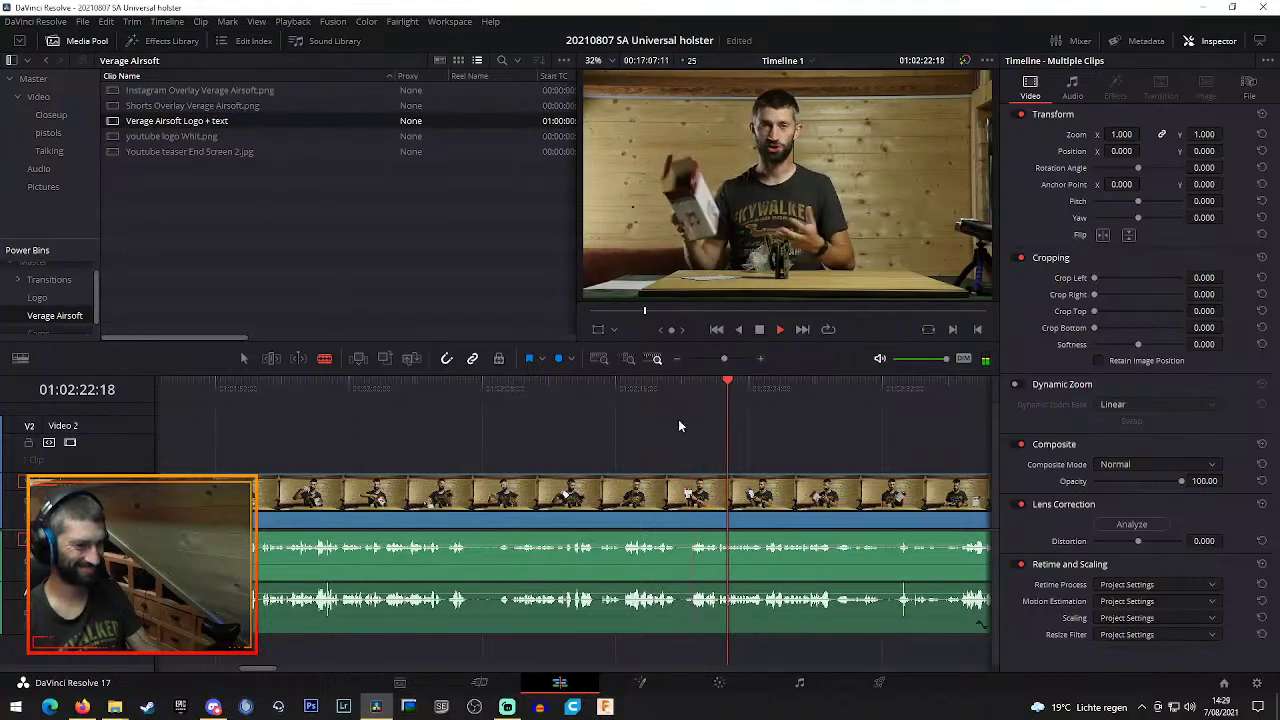
left_click(682, 392)
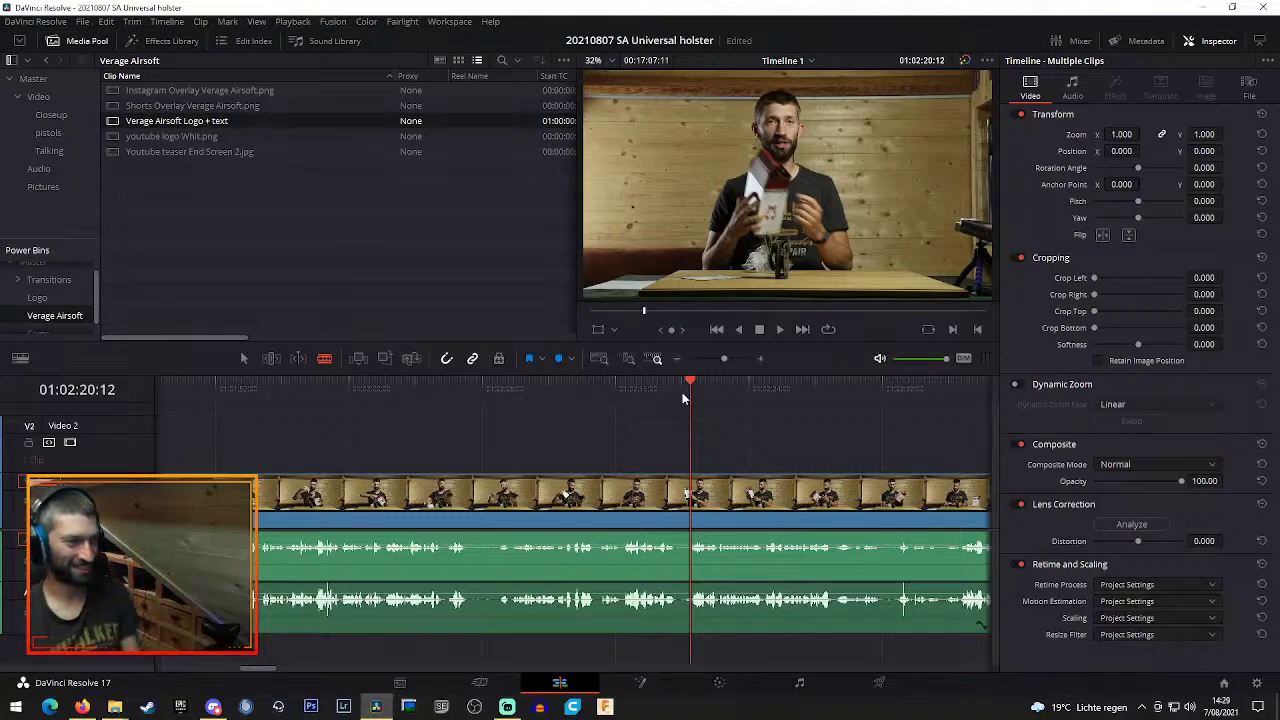
Cut the long linked clips at about 01:02:16:11 and 01:02:20:08, and ripple delete the passage between the cuts
left_click(614, 389)
key("space")
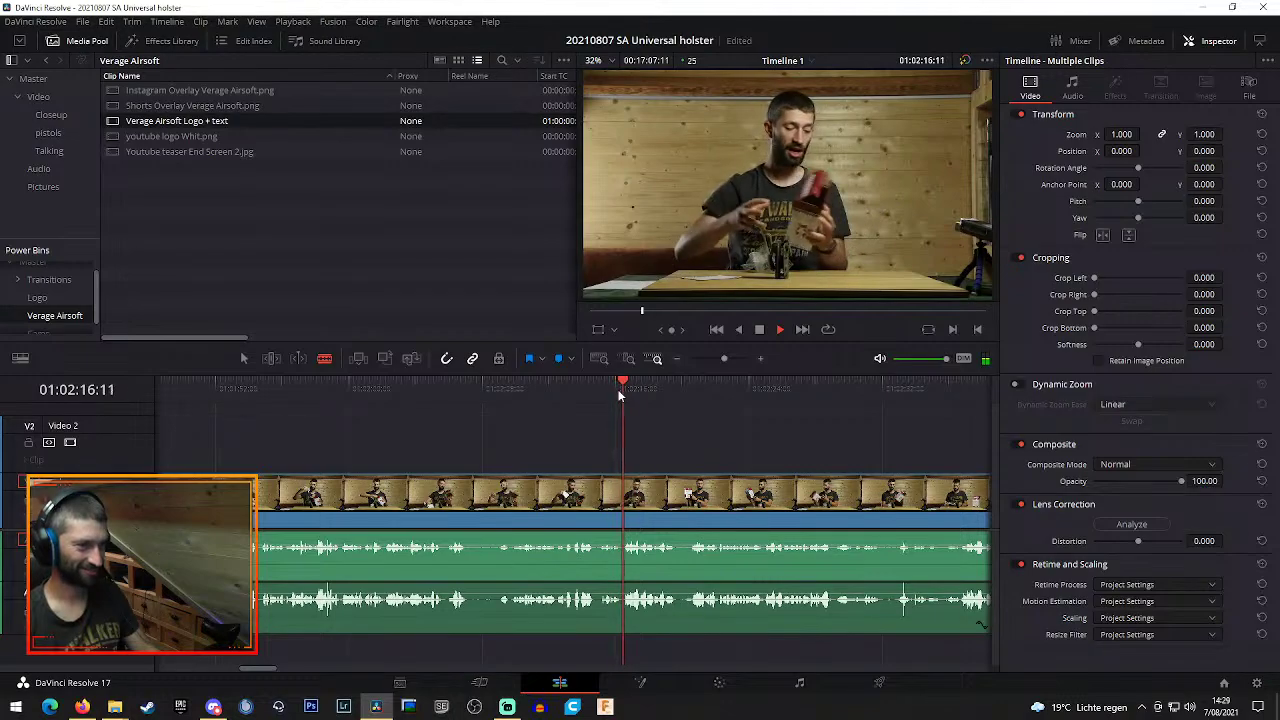
left_click(623, 610)
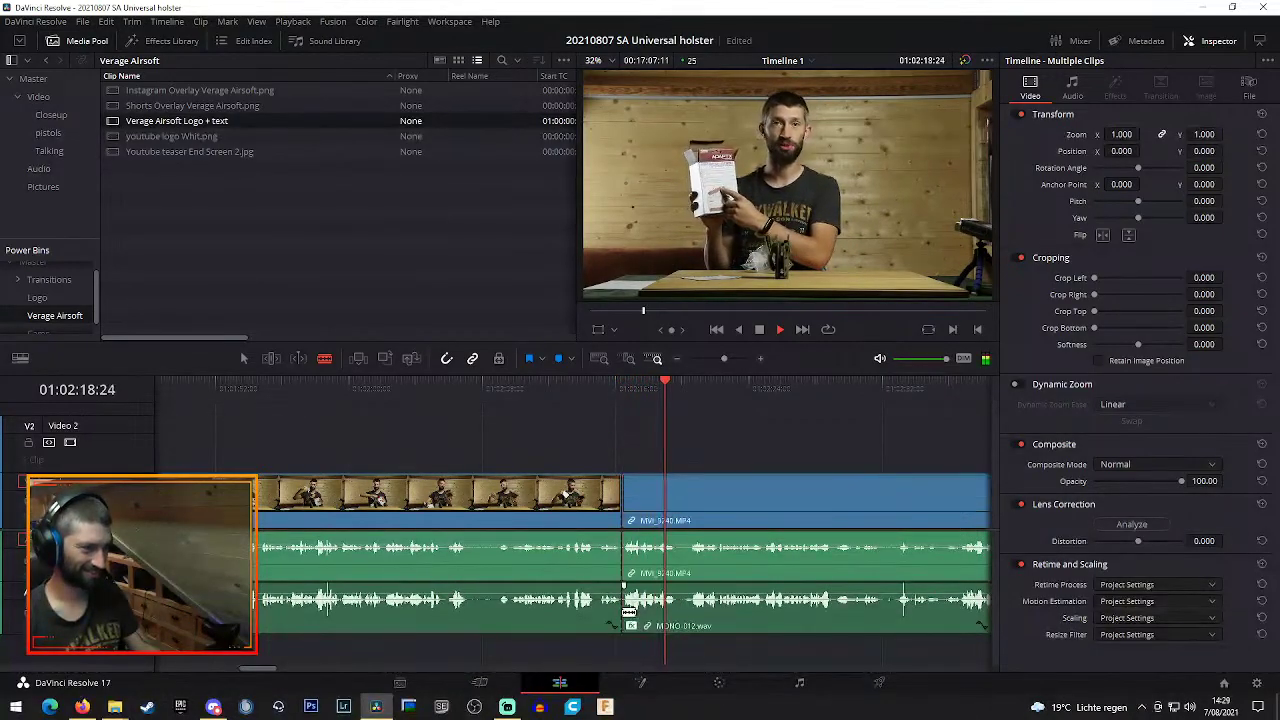
left_click(687, 600)
key("space")
key("ctrl+z")
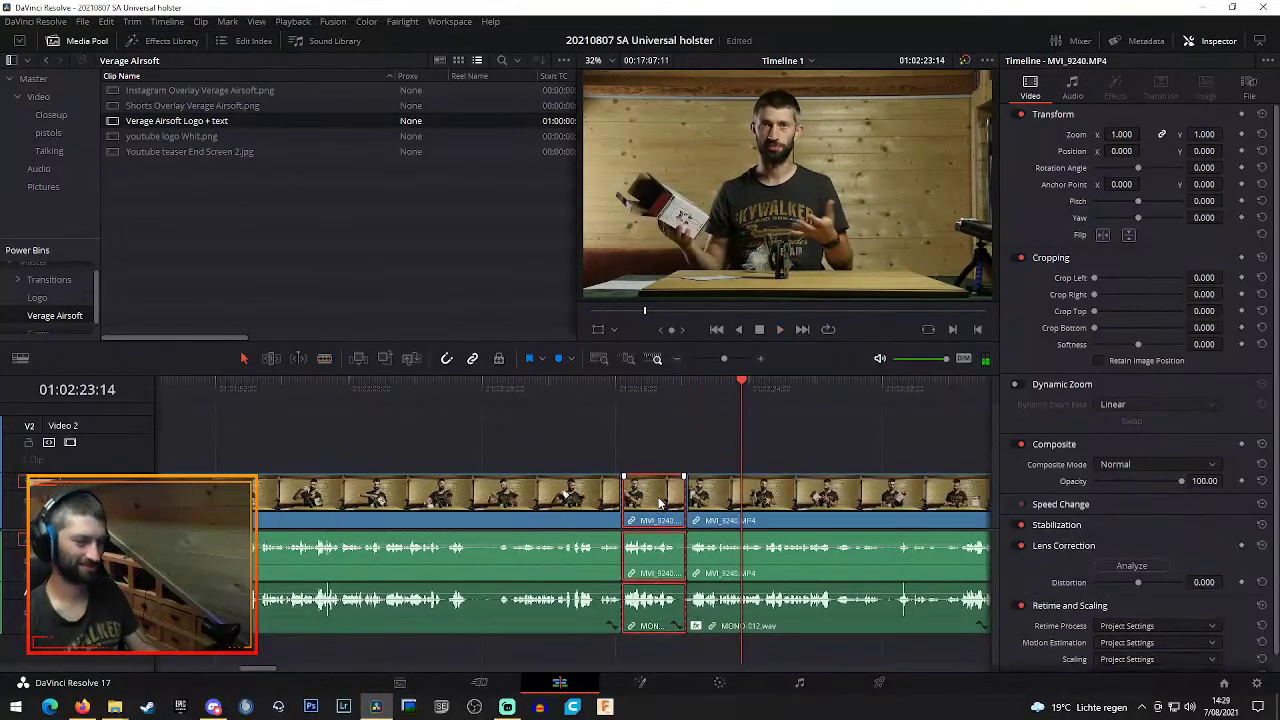
key("a")
Replay the new join, cut the following linked clips at 01:02:16:16, and ripple delete the sliver before that cut
left_click(604, 388)
key("space")
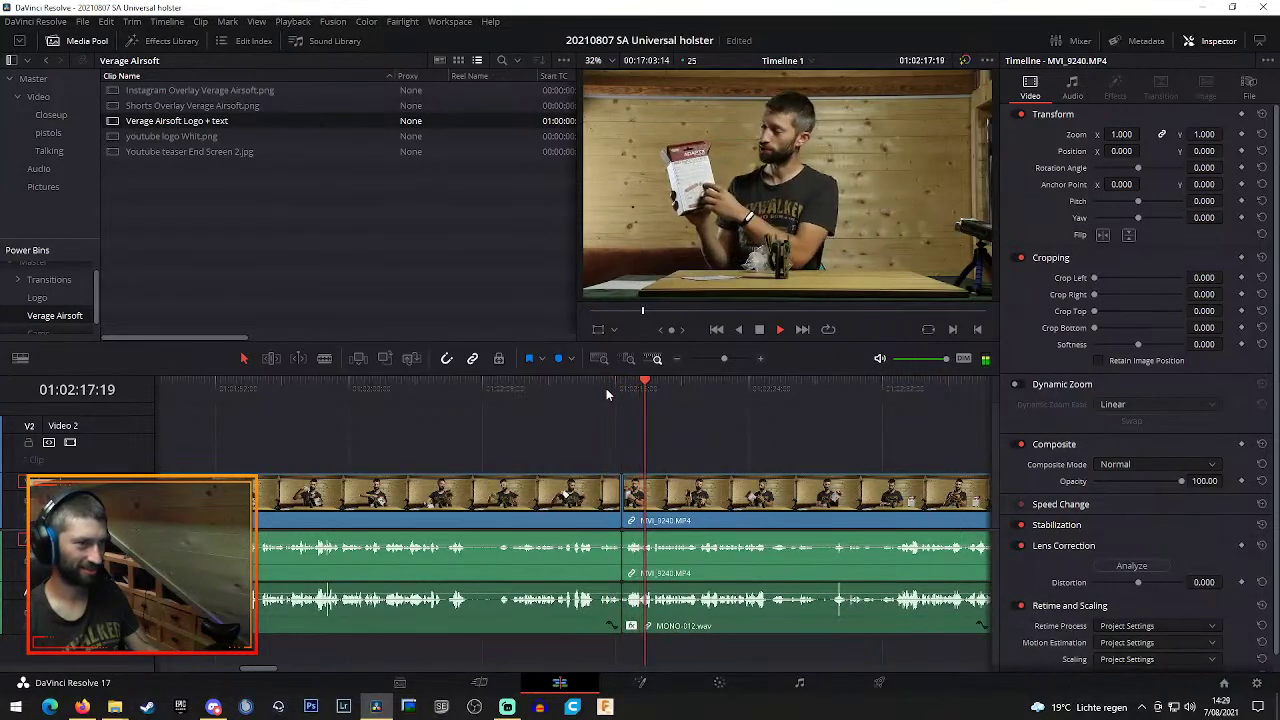
key("space")
left_click(761, 358)
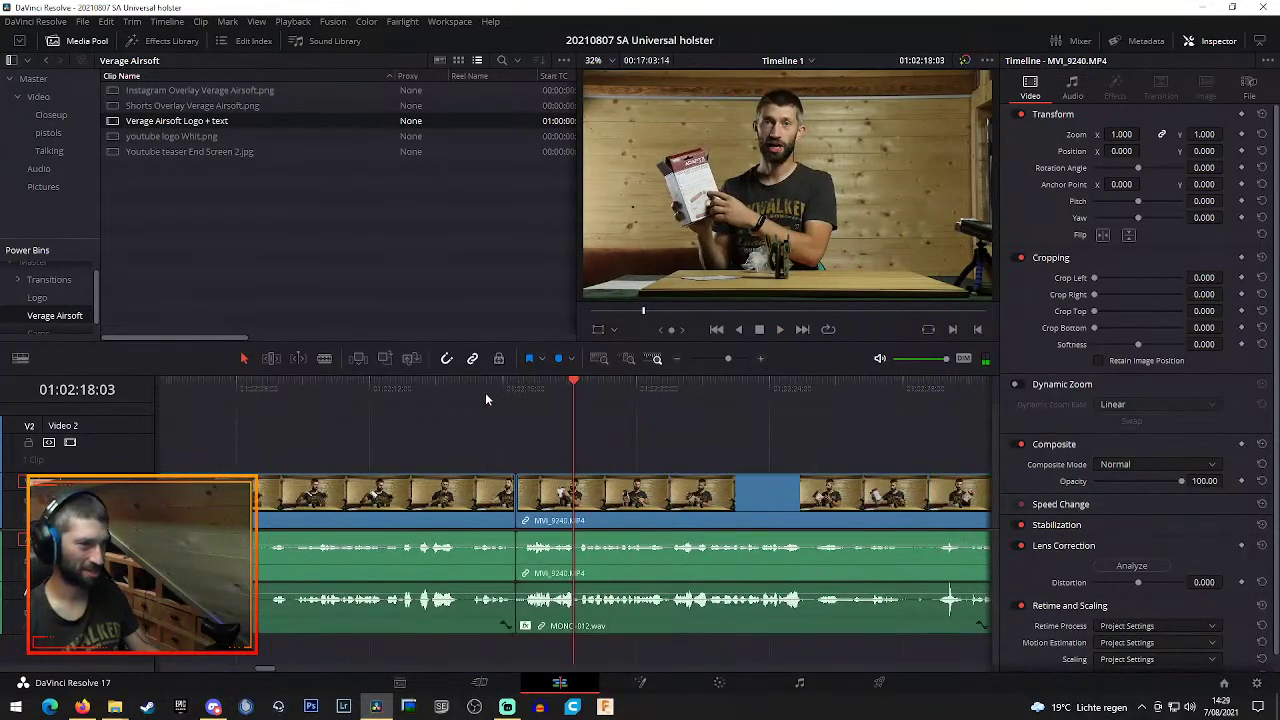
left_click_drag(485, 392, 497, 390)
key("space")
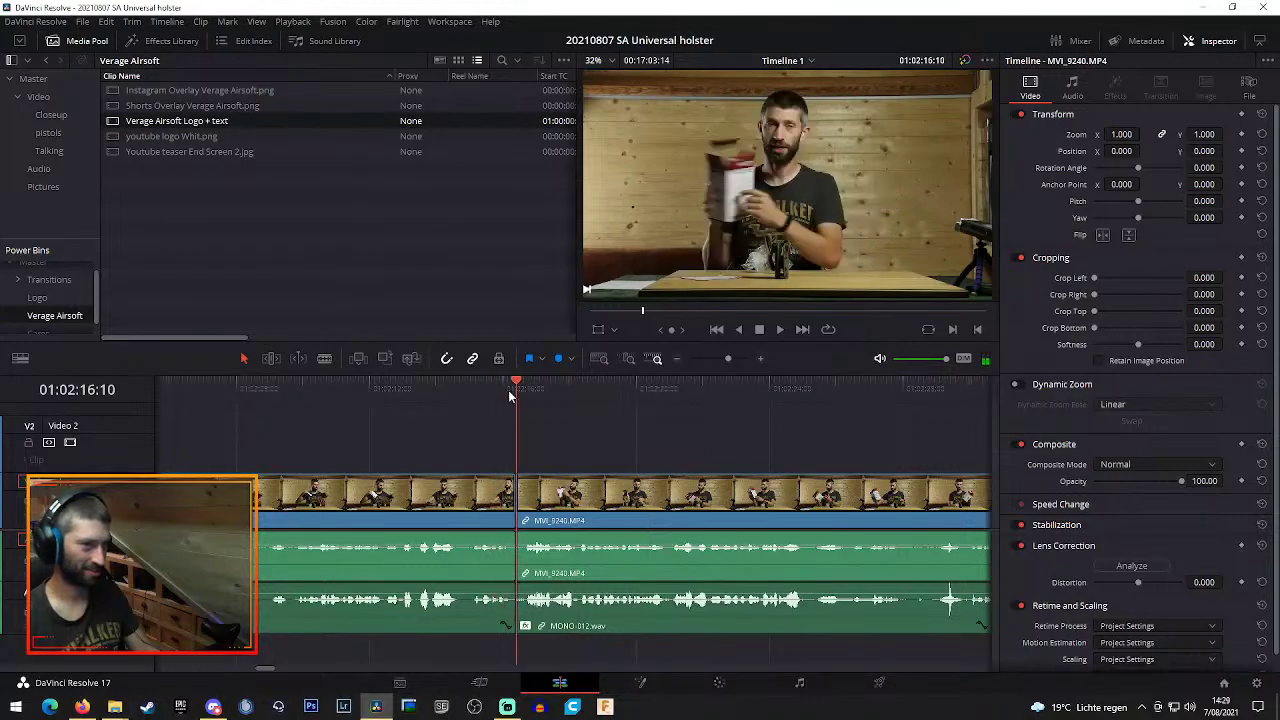
key("Right")
key("Right")
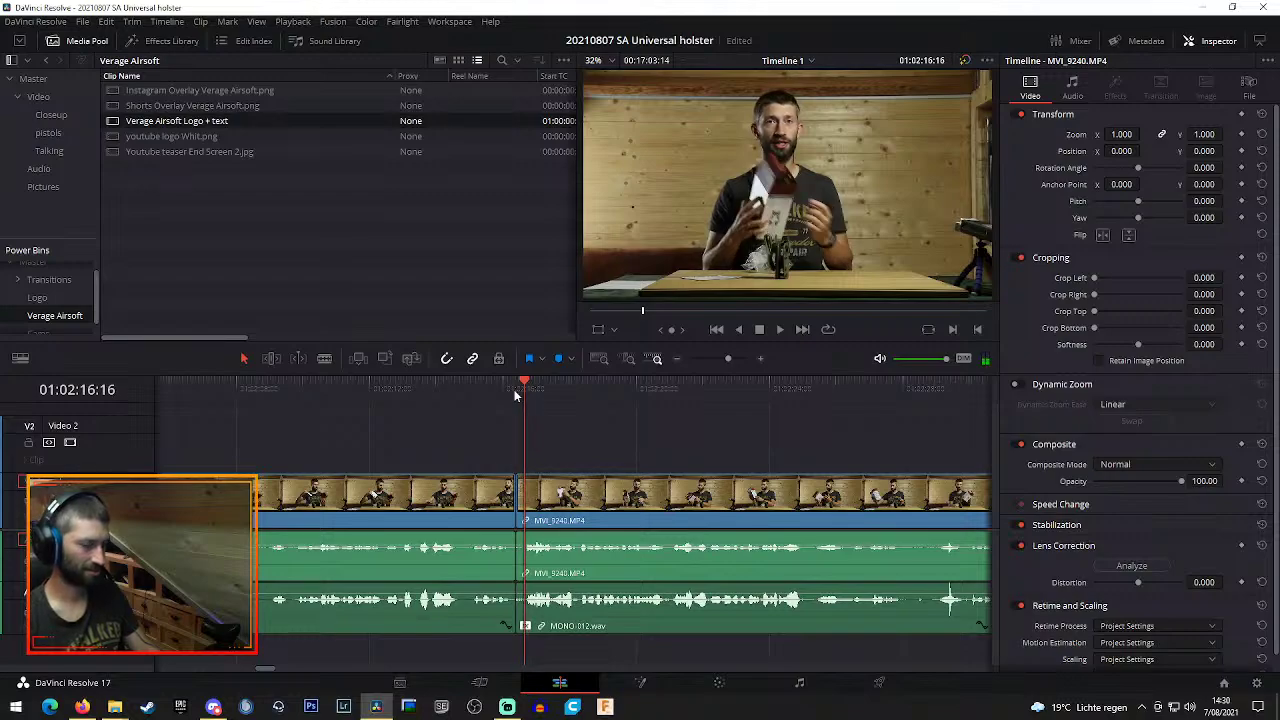
left_click_drag(523, 494, 533, 502)
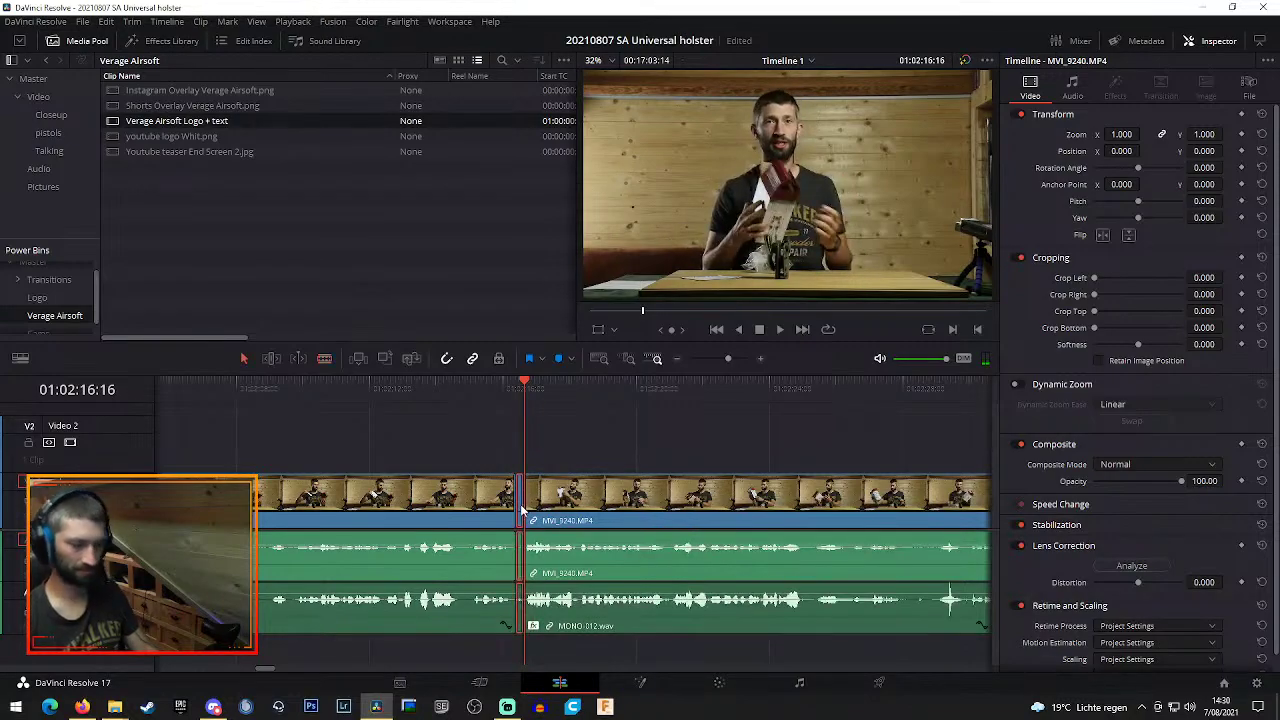
key("ctrl+z")
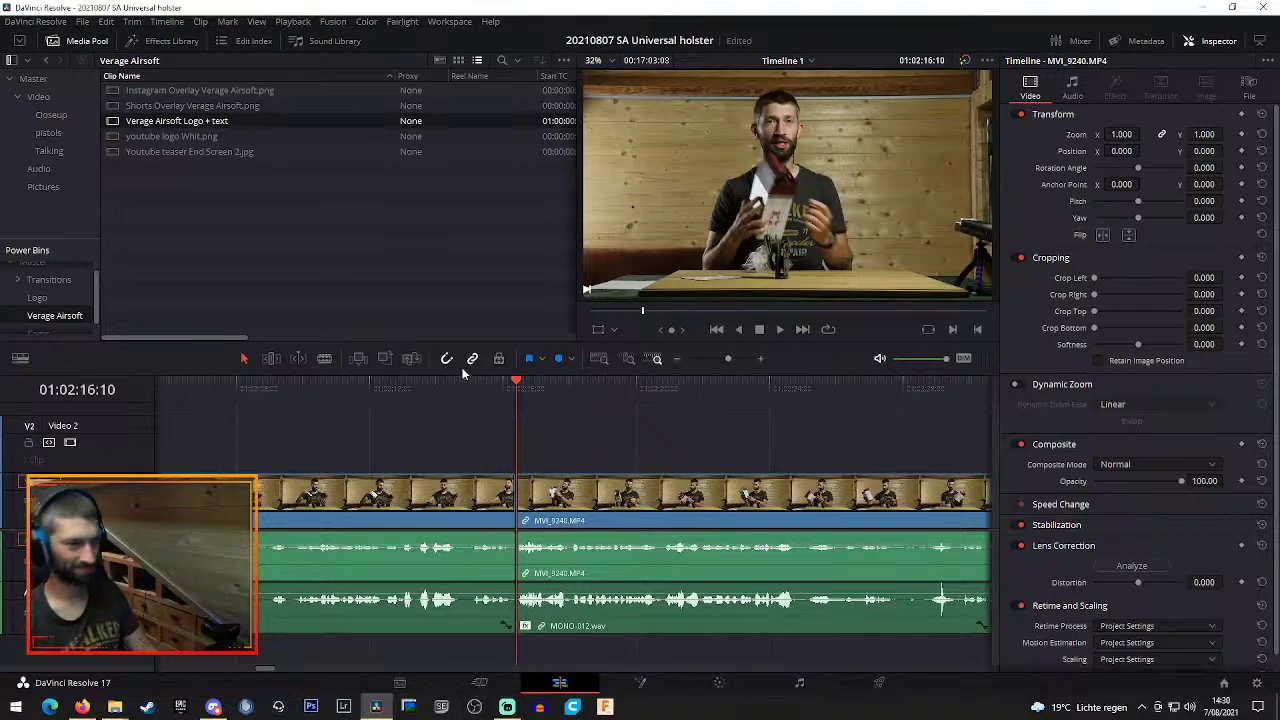
Play the box explanation from about 01:02:15 and cut the linked clips at about 01:02:27:22, where the box is put away
left_click(481, 388)
key("space")
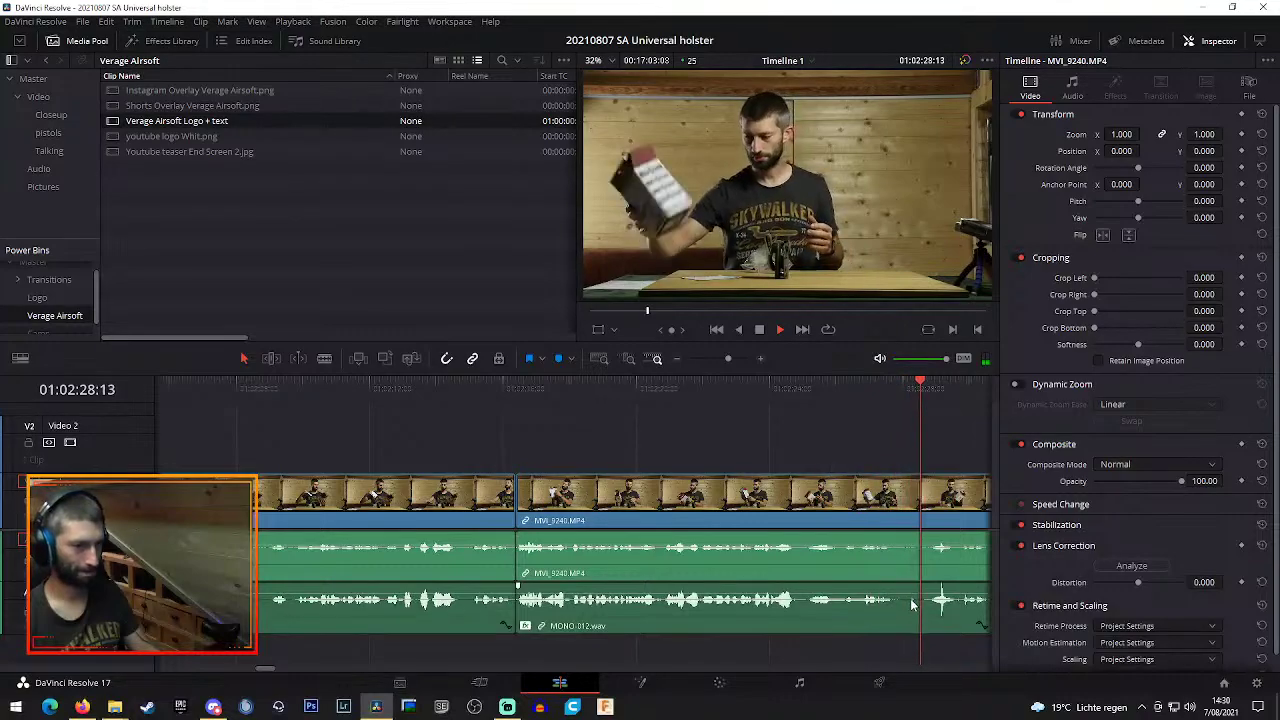
key("space")
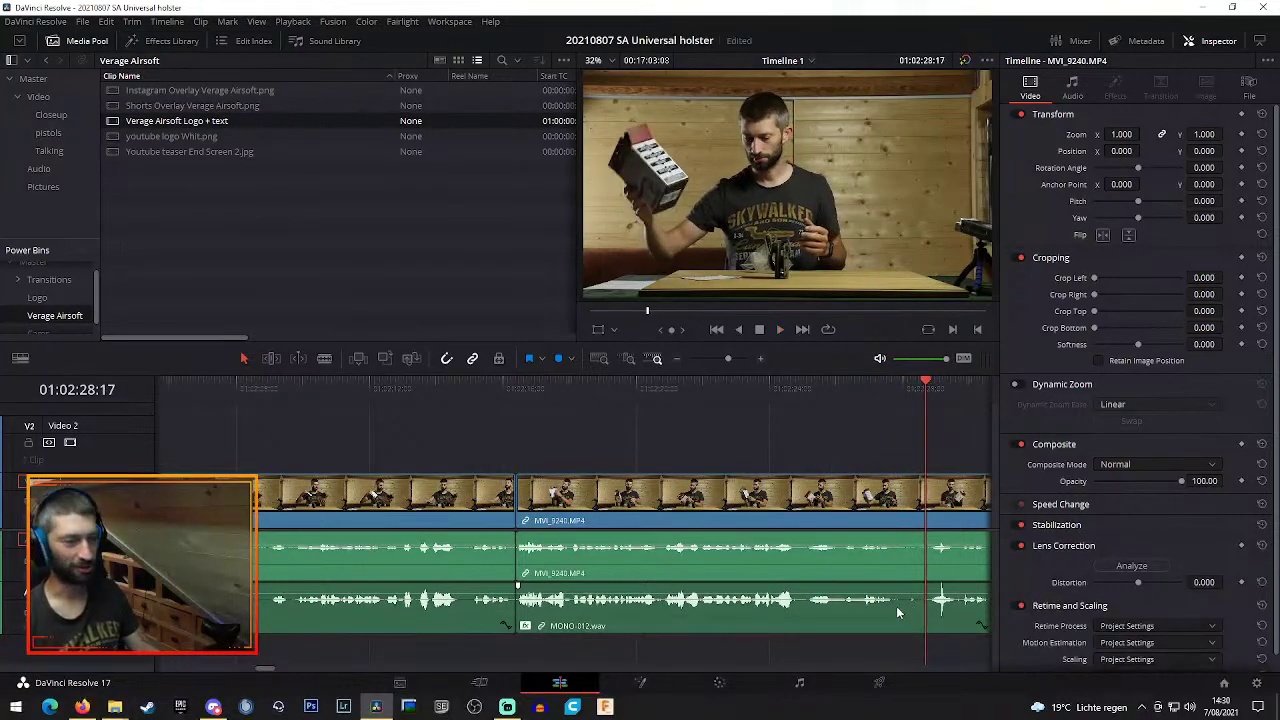
key("b")
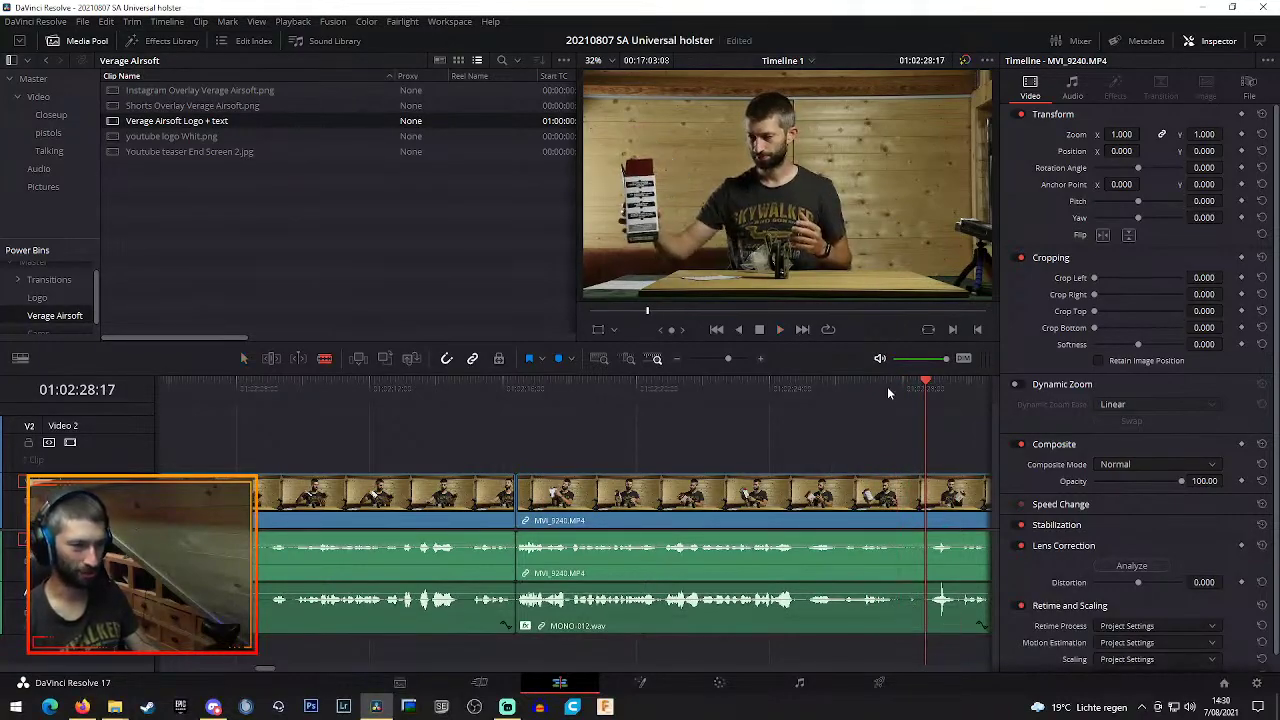
left_click(868, 390)
key("space")
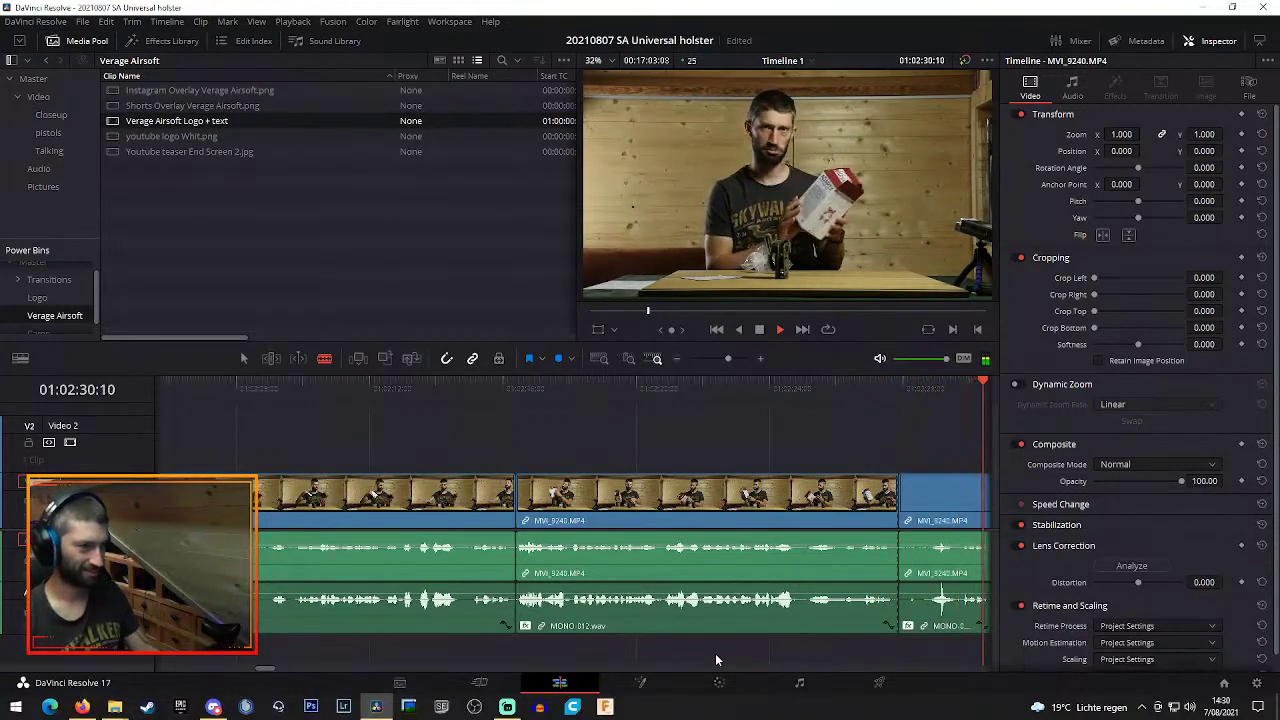
key("space")
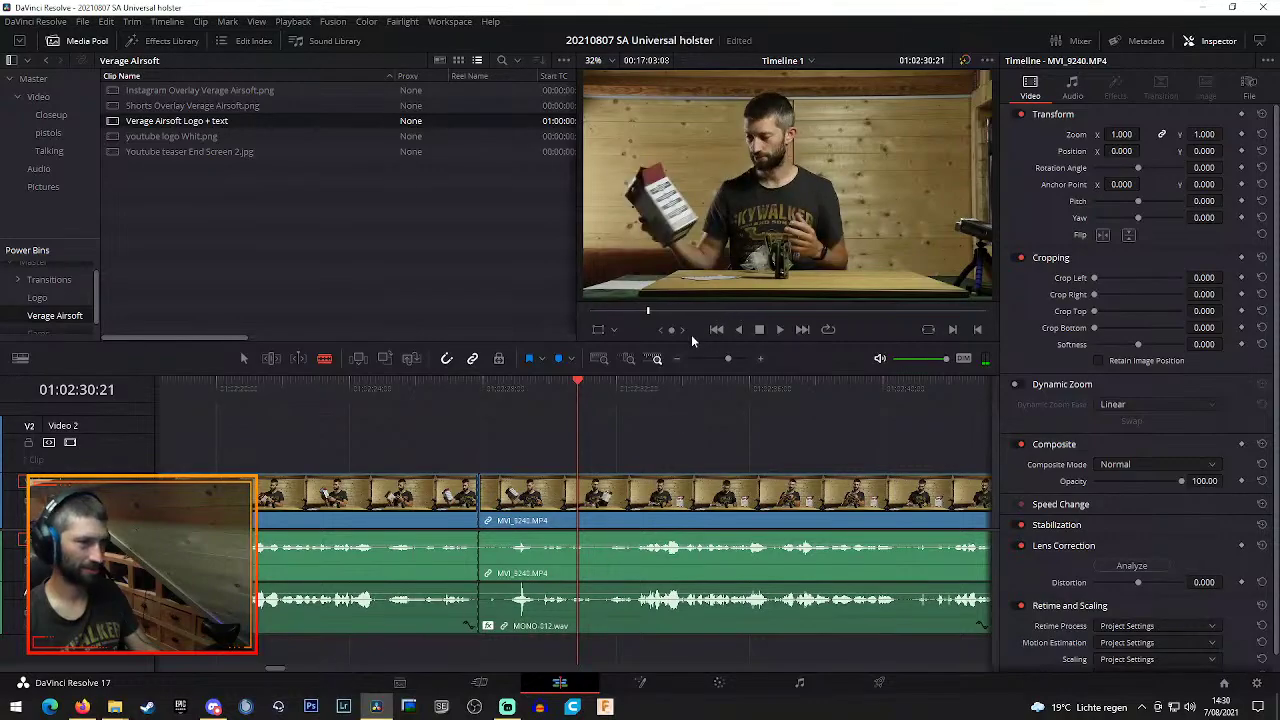
Review the edited unboxing passage from 01:02:01:21 and check the transition across the cut near 01:02:28
left_click(677, 359)
key("ctrl+b")
left_click(333, 398)
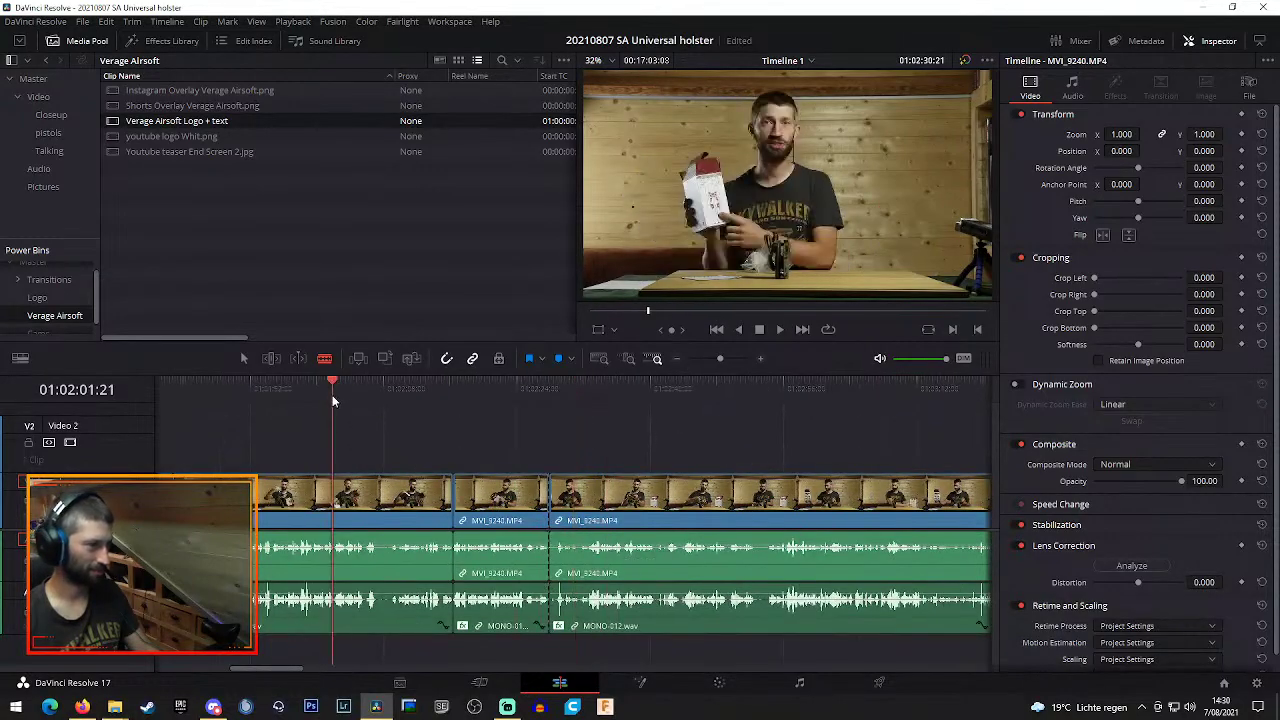
key("space")
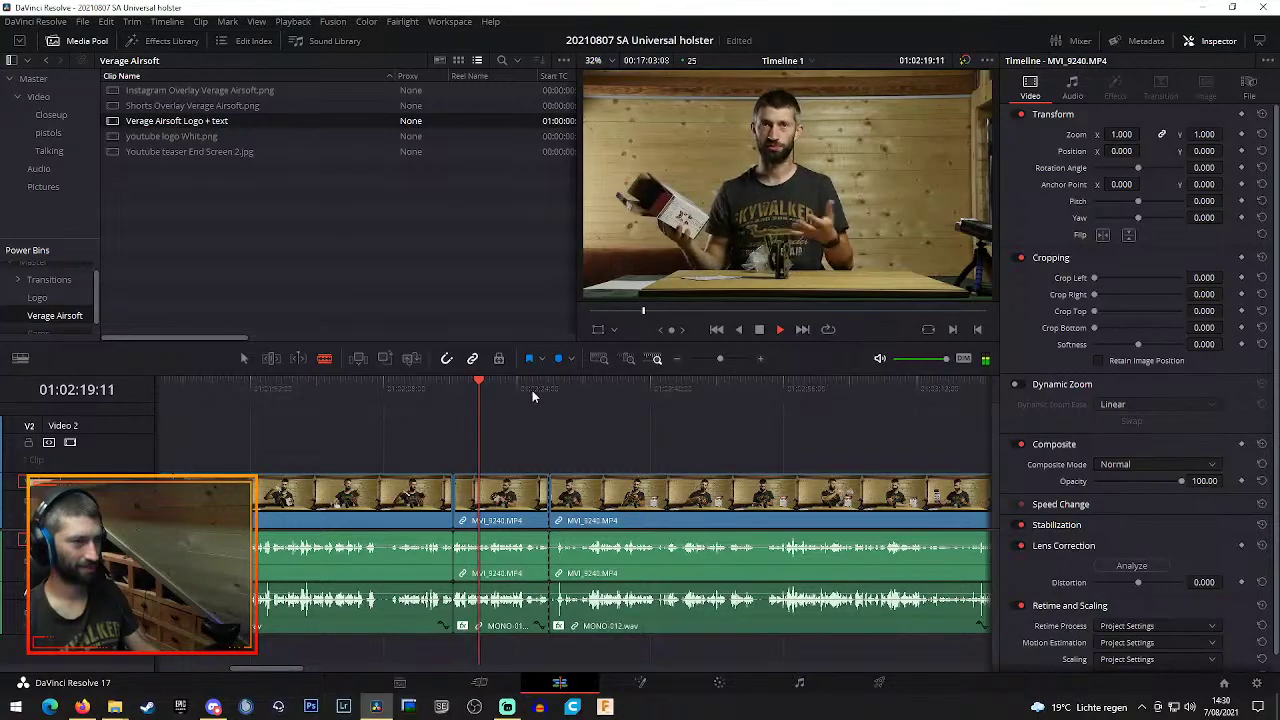
key("space")
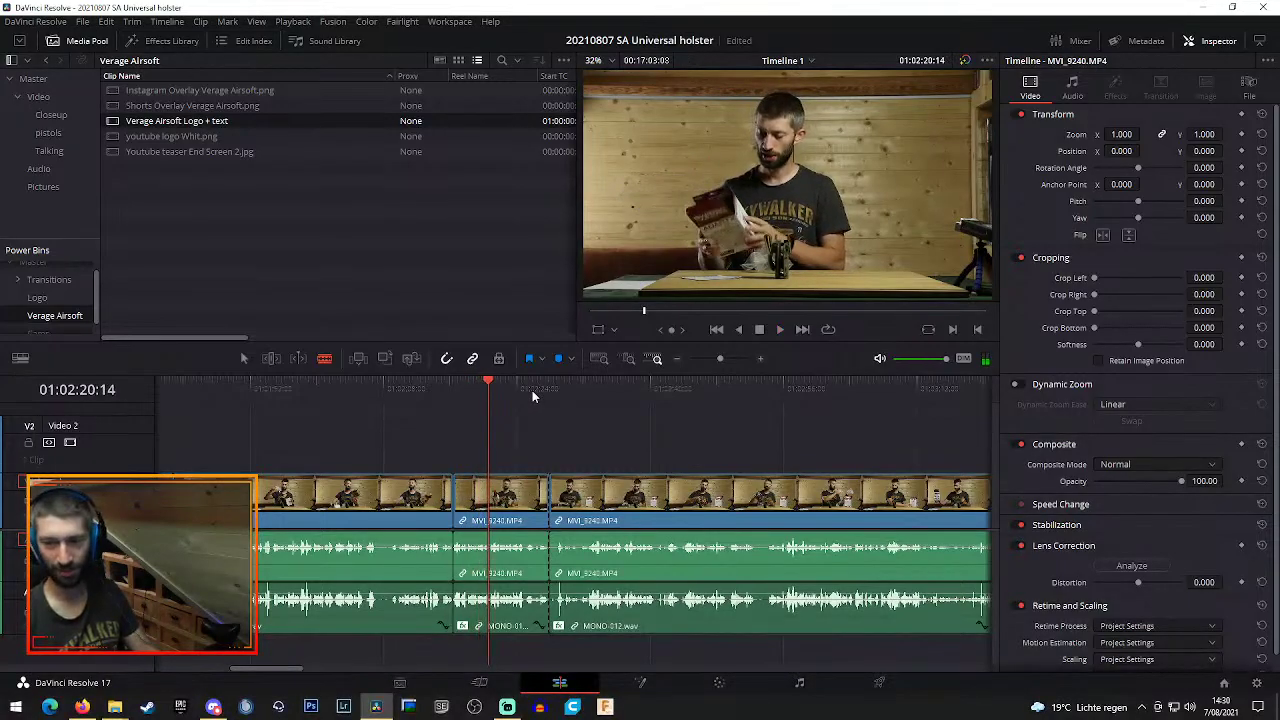
left_click(532, 390)
key("space")
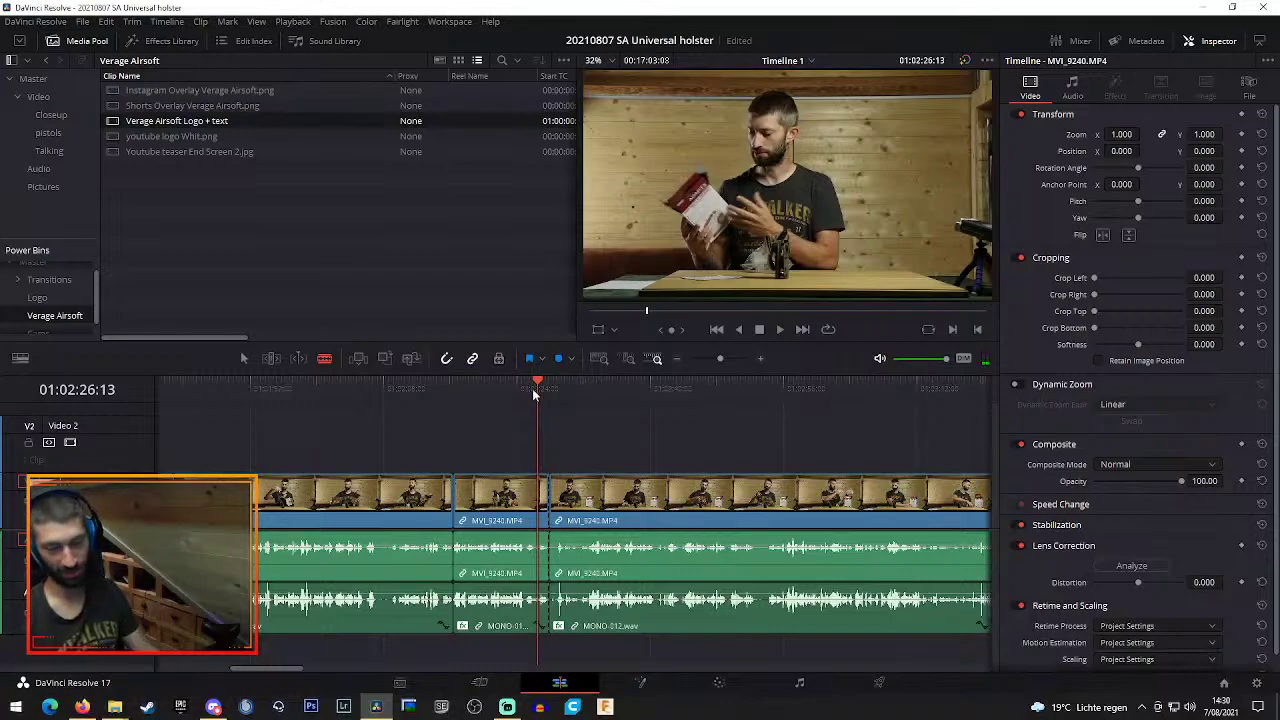
key("space")
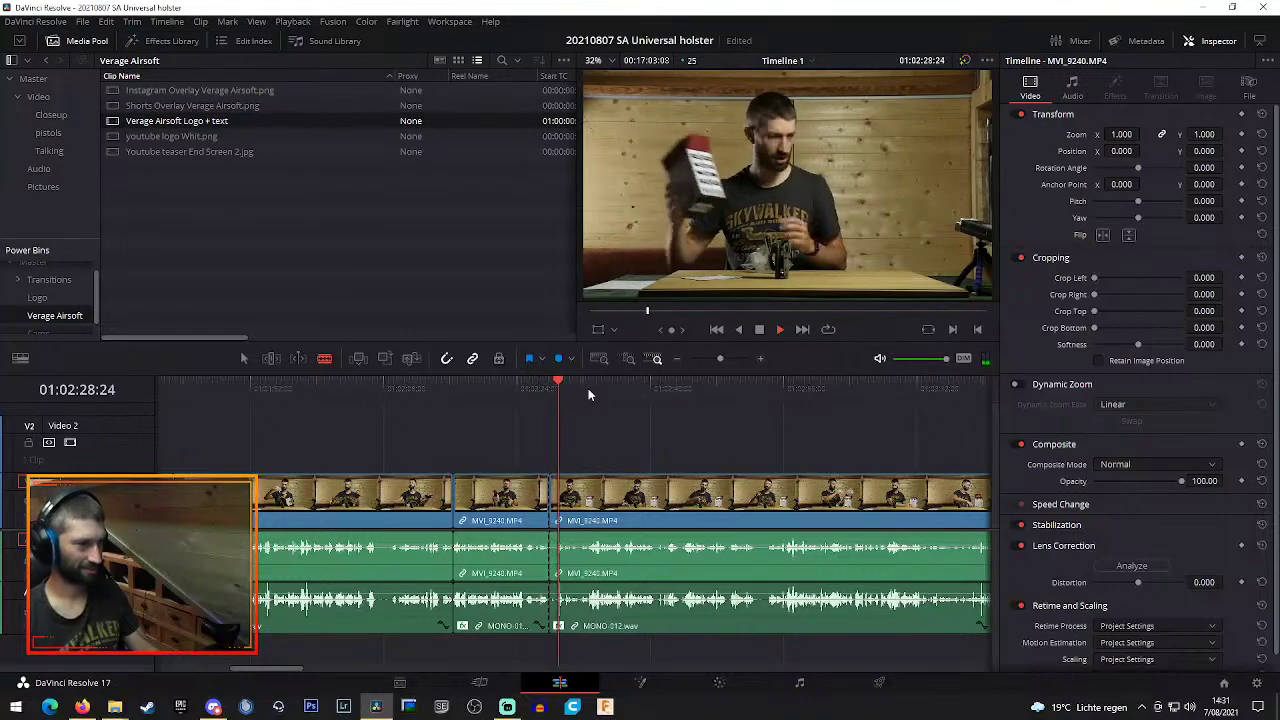
Ripple delete the short first linked clip and move the two following linked clips earlier so they end at about 01:02:01
left_click_drag(303, 677, 266, 674)
key("a")
left_click(393, 503)
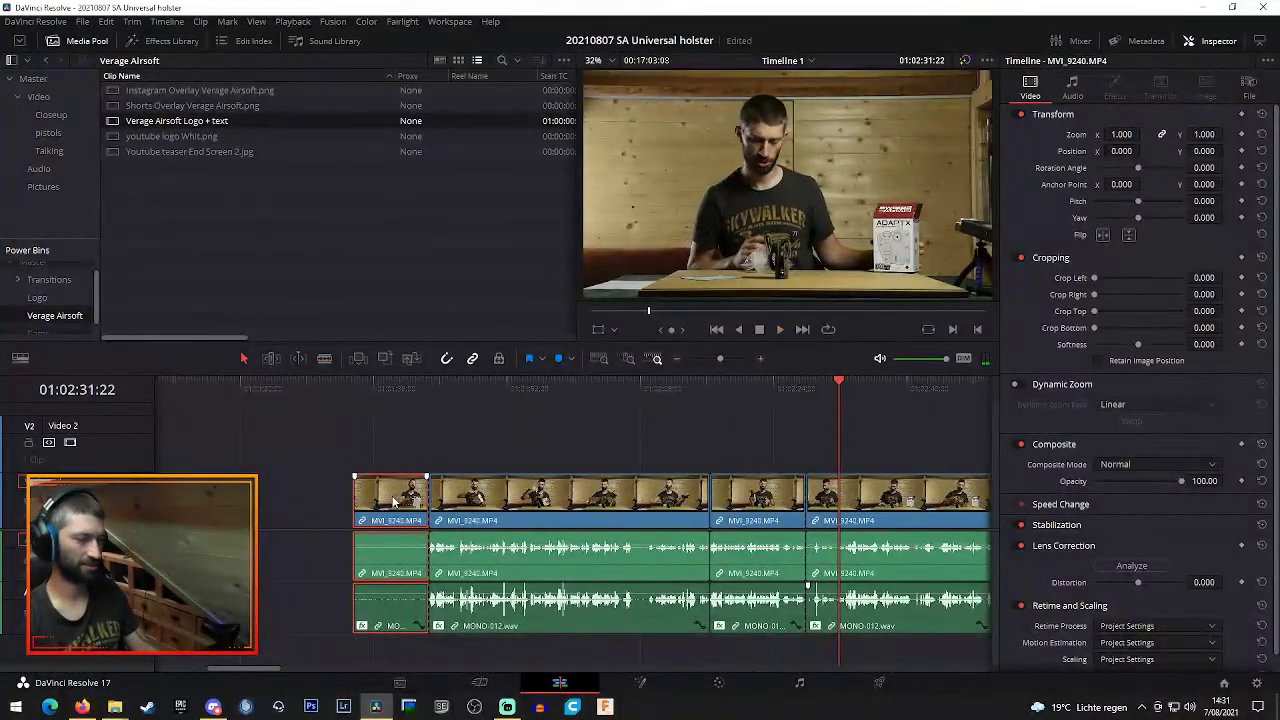
key("Delete")
left_click_drag(440, 424, 678, 640)
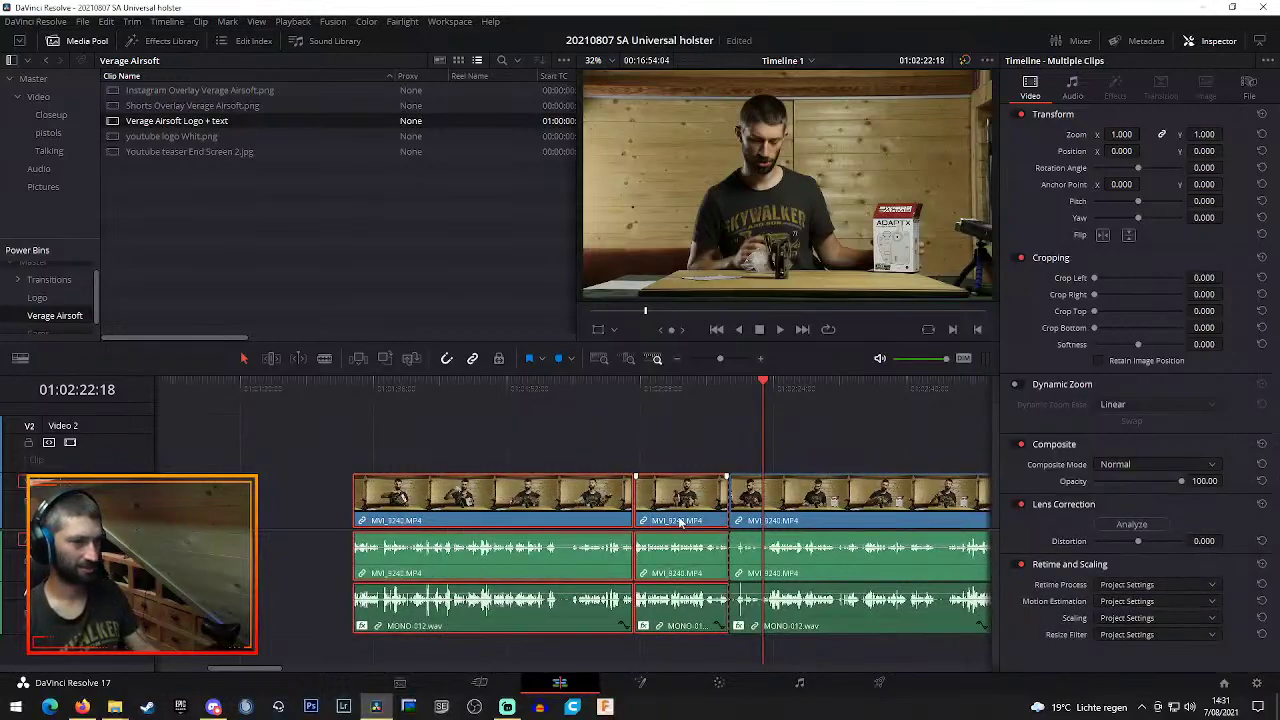
left_click_drag(665, 512, 518, 512)
Play the start of the remaining long clip and cut its linked tracks at about 01:02:23:17, where the speech resumes
left_click(749, 383)
key("space")
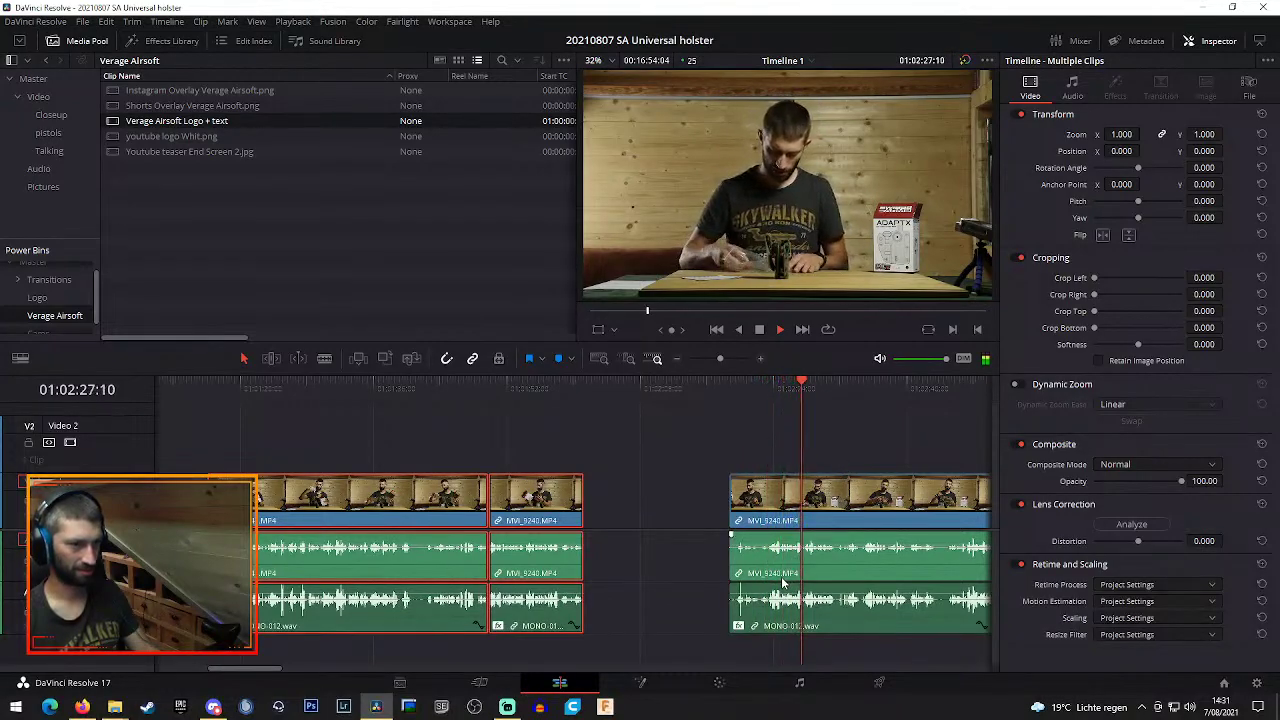
key("b")
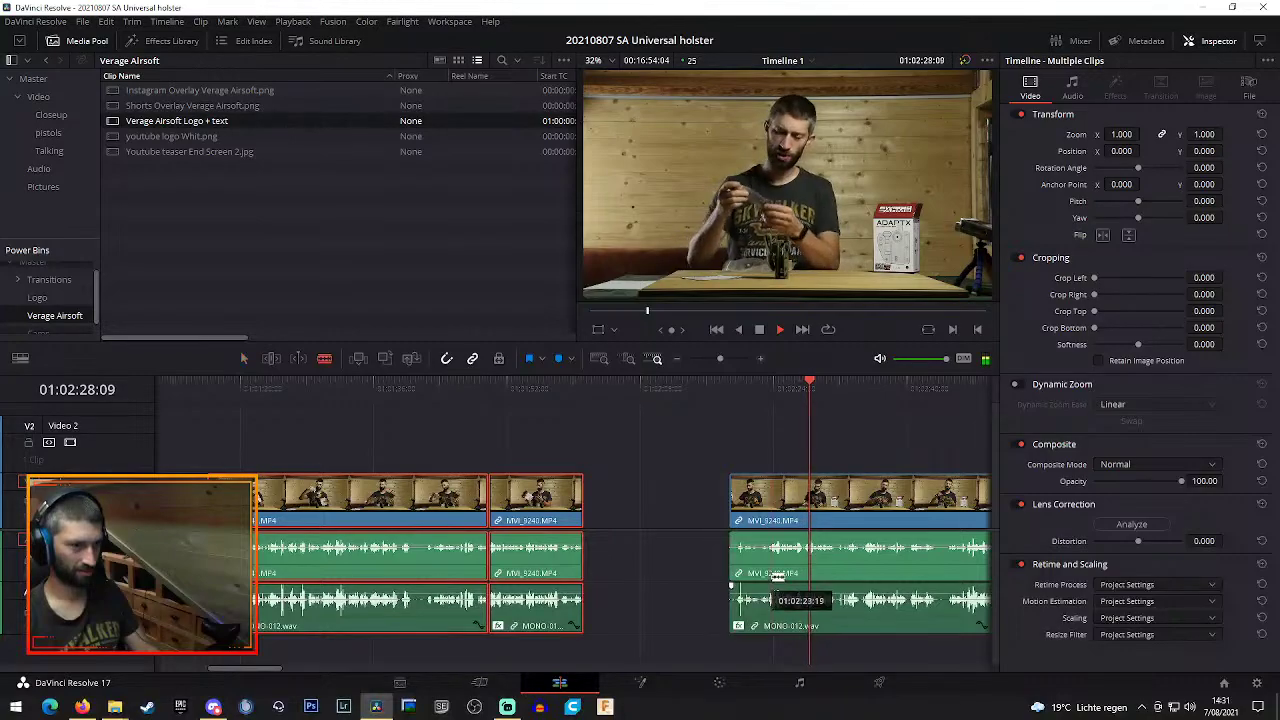
left_click(772, 394)
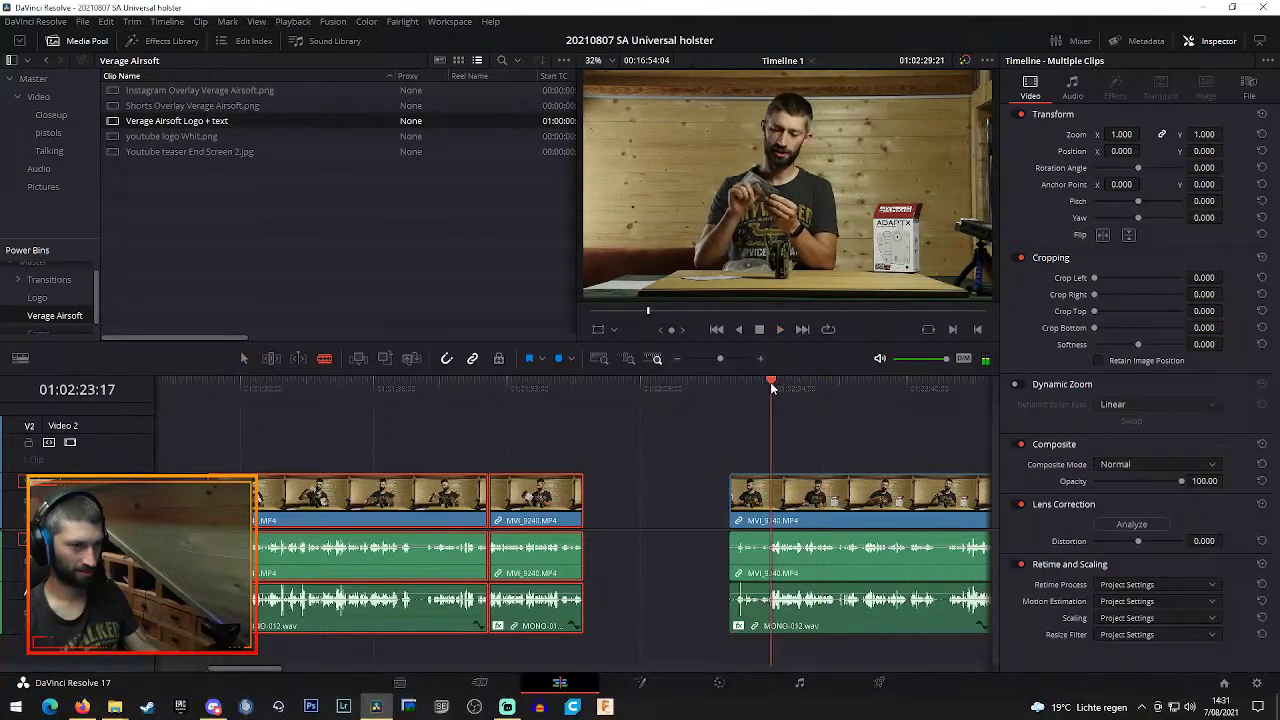
left_click(773, 566)
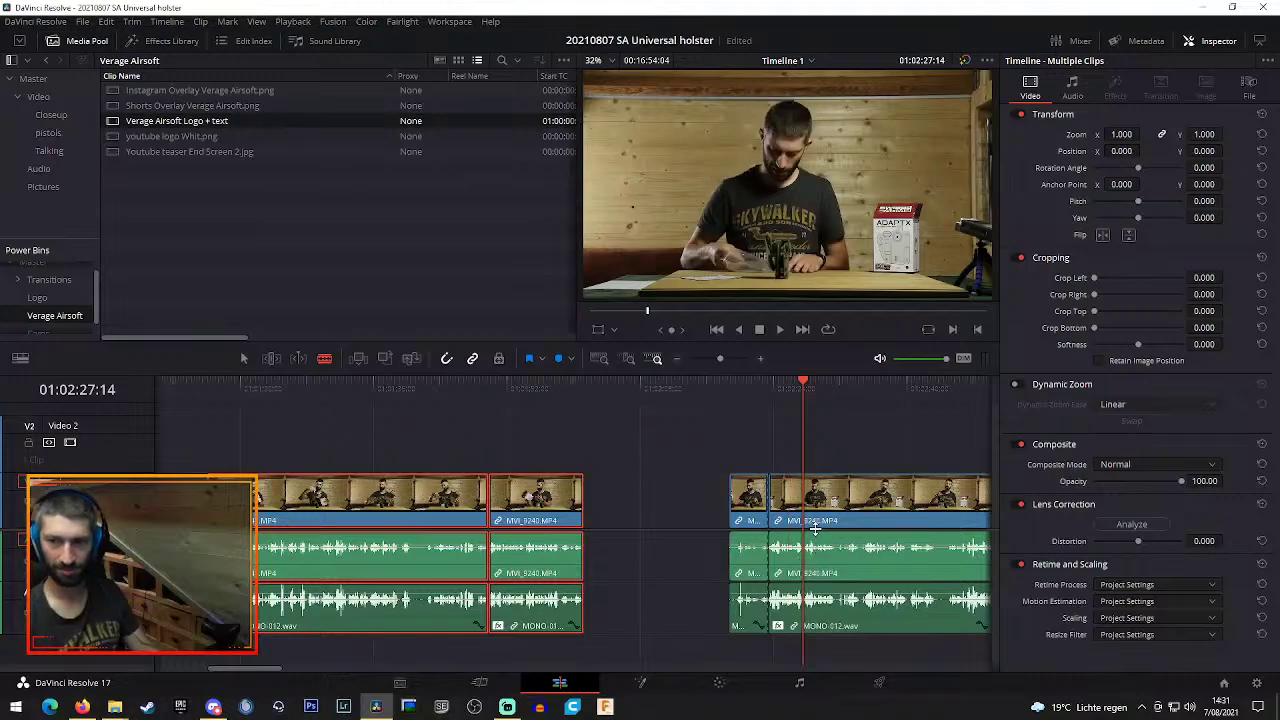
Preview the close-up clips MVI_9215.MP4, MVI_9216.MP4 and MVI_9219.MP4 in the Closeup bin for suitable holster shots
left_click(51, 115)
double_click(160, 106)
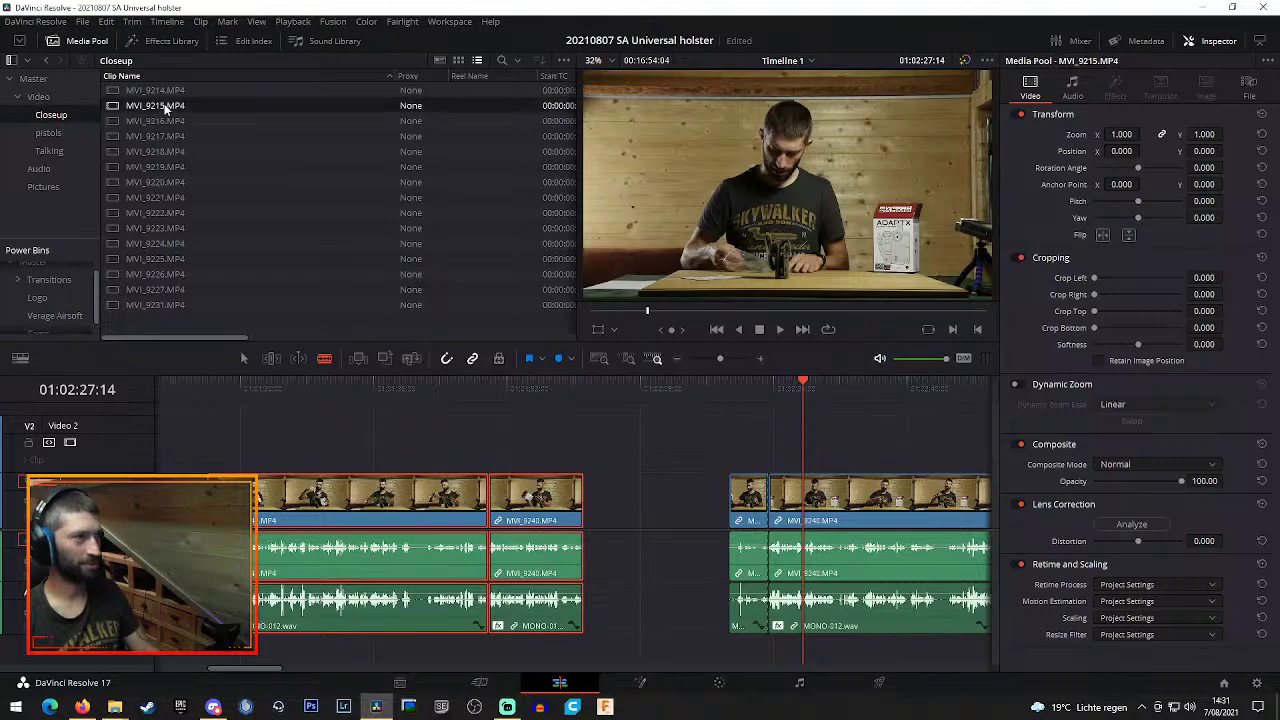
left_click_drag(598, 314, 969, 312)
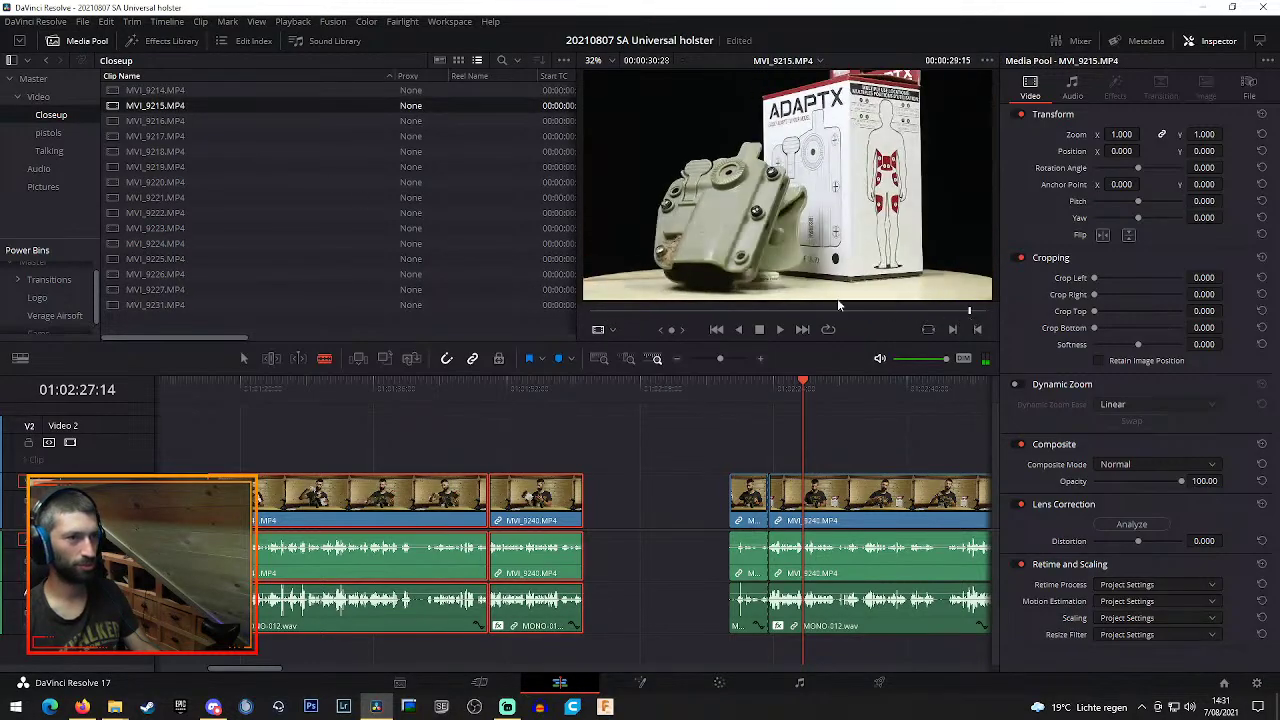
double_click(160, 121)
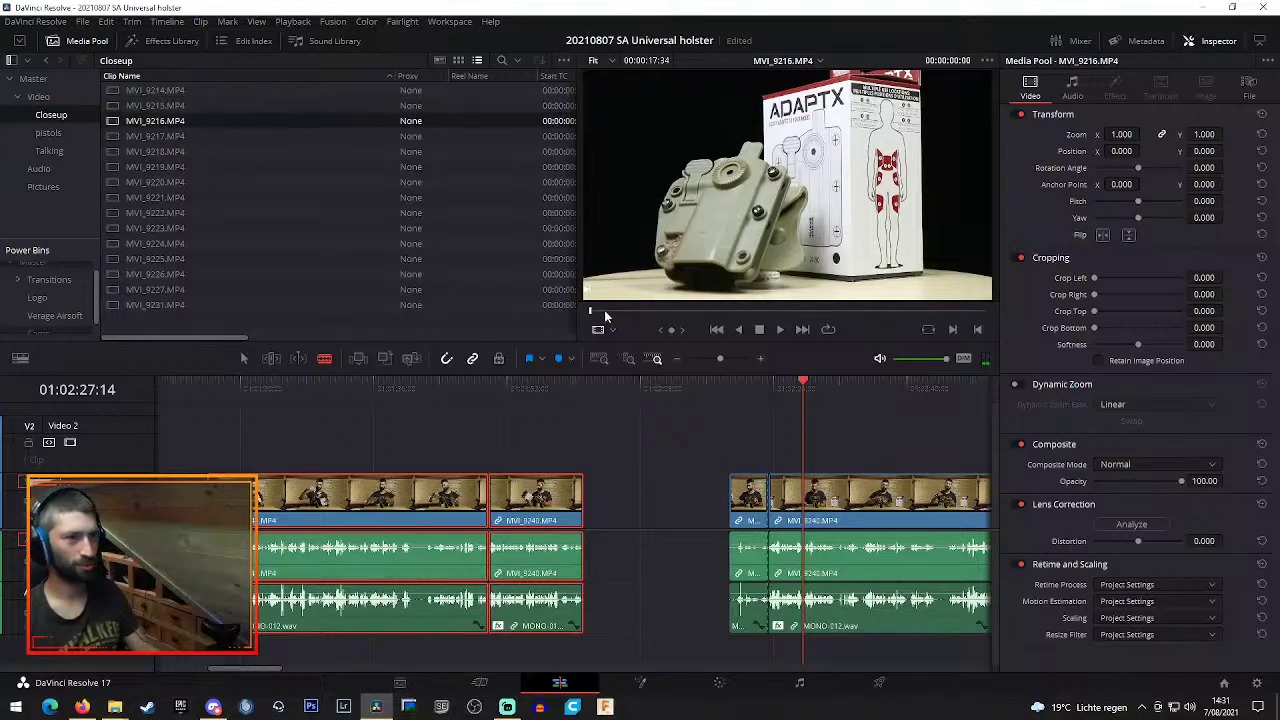
left_click_drag(604, 316, 820, 311)
double_click(161, 167)
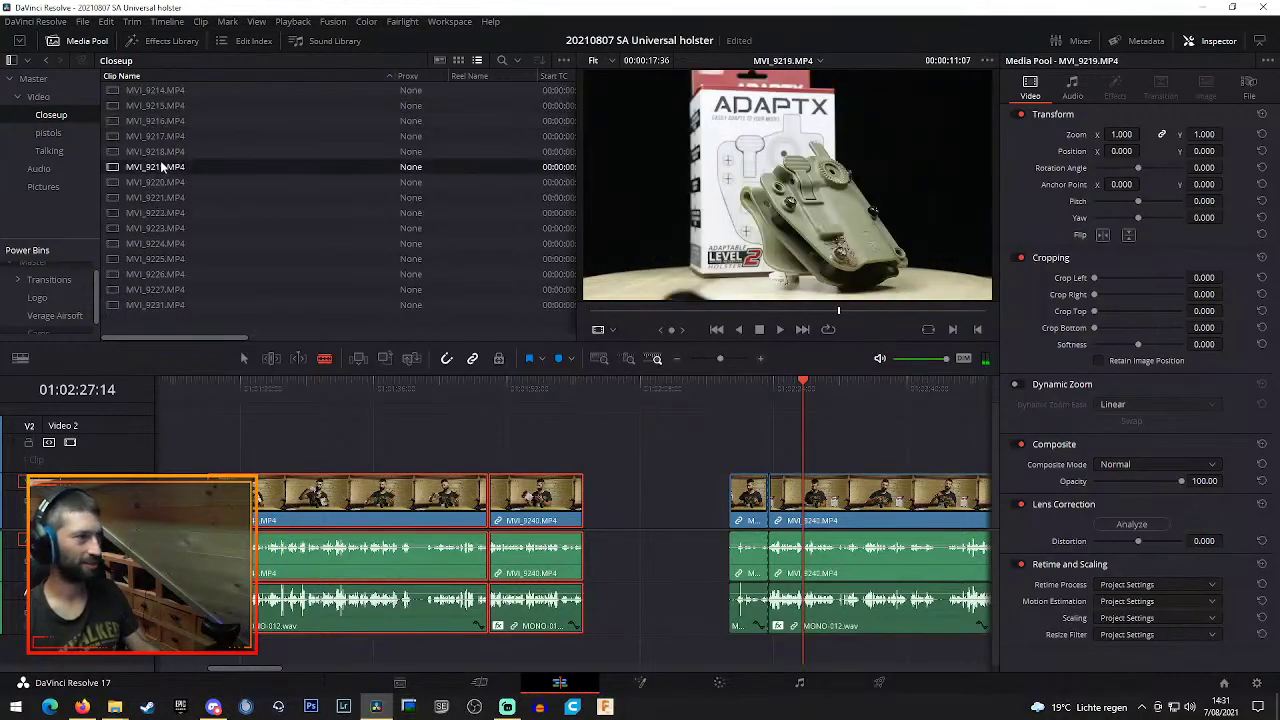
left_click_drag(636, 318, 891, 314)
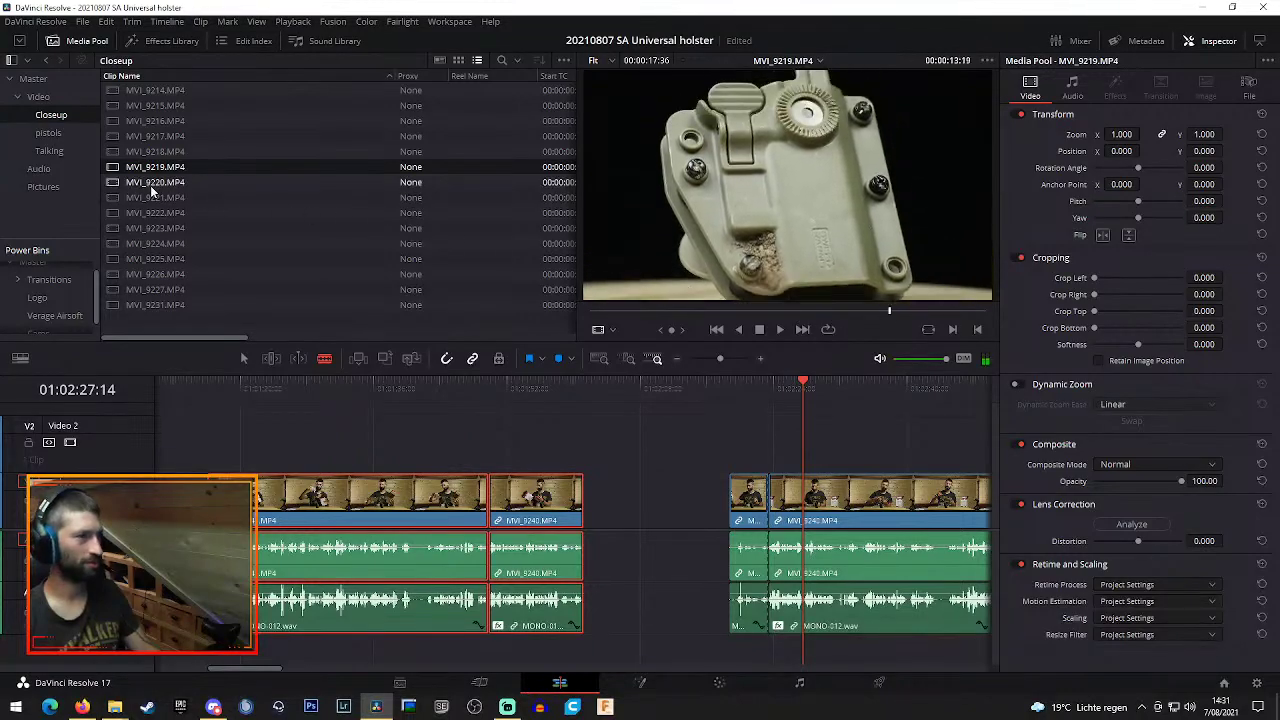
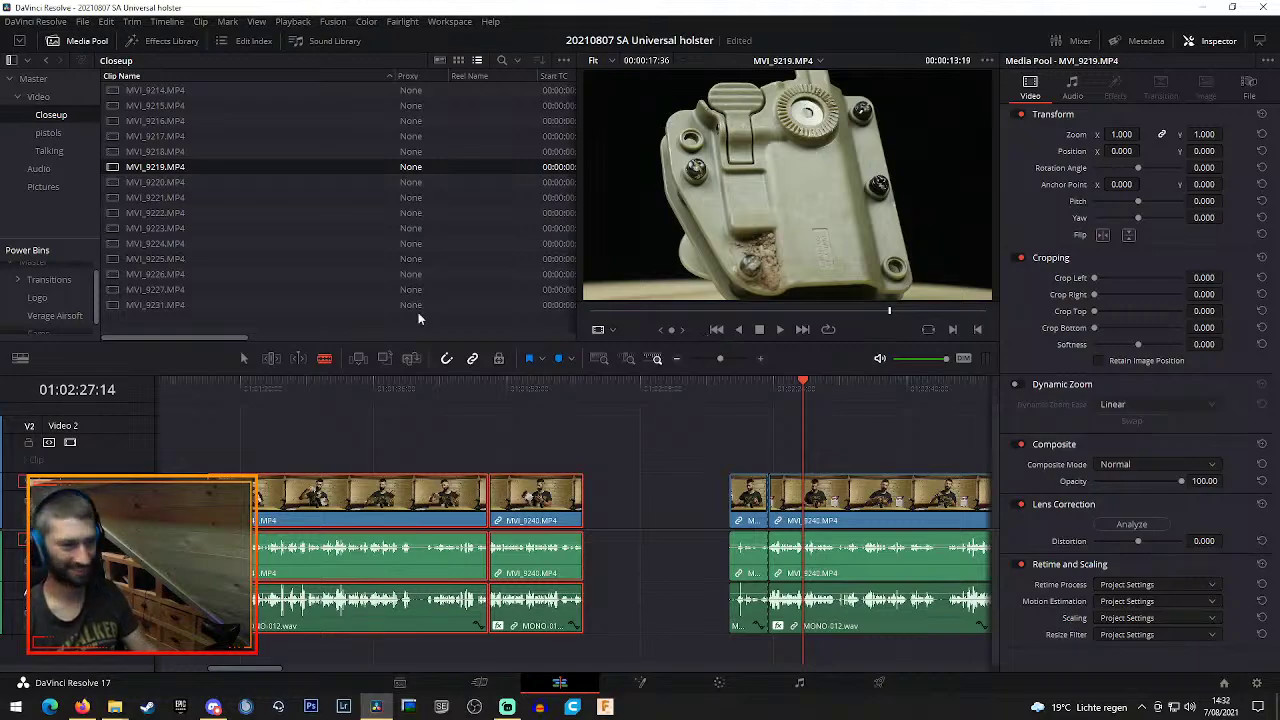
Preview the short MVI_9240.MP4 clip right after the timeline gap and ripple-delete it
left_click(756, 386)
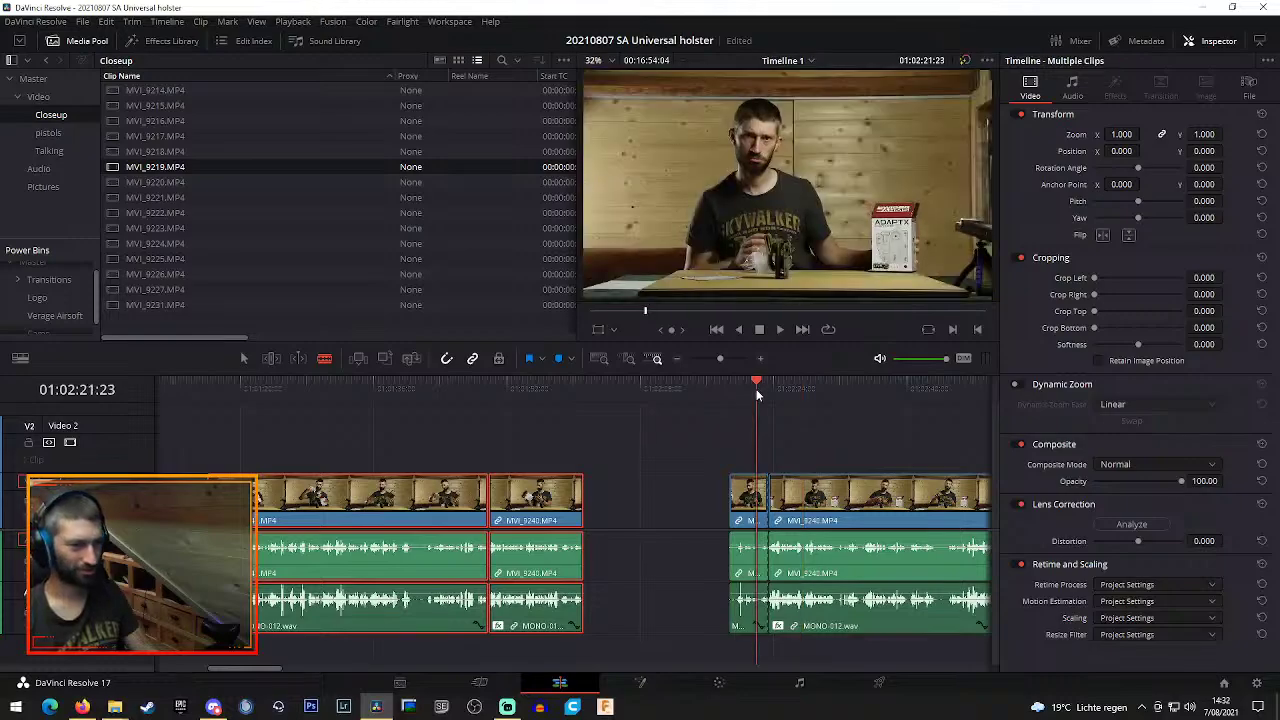
left_click(742, 384)
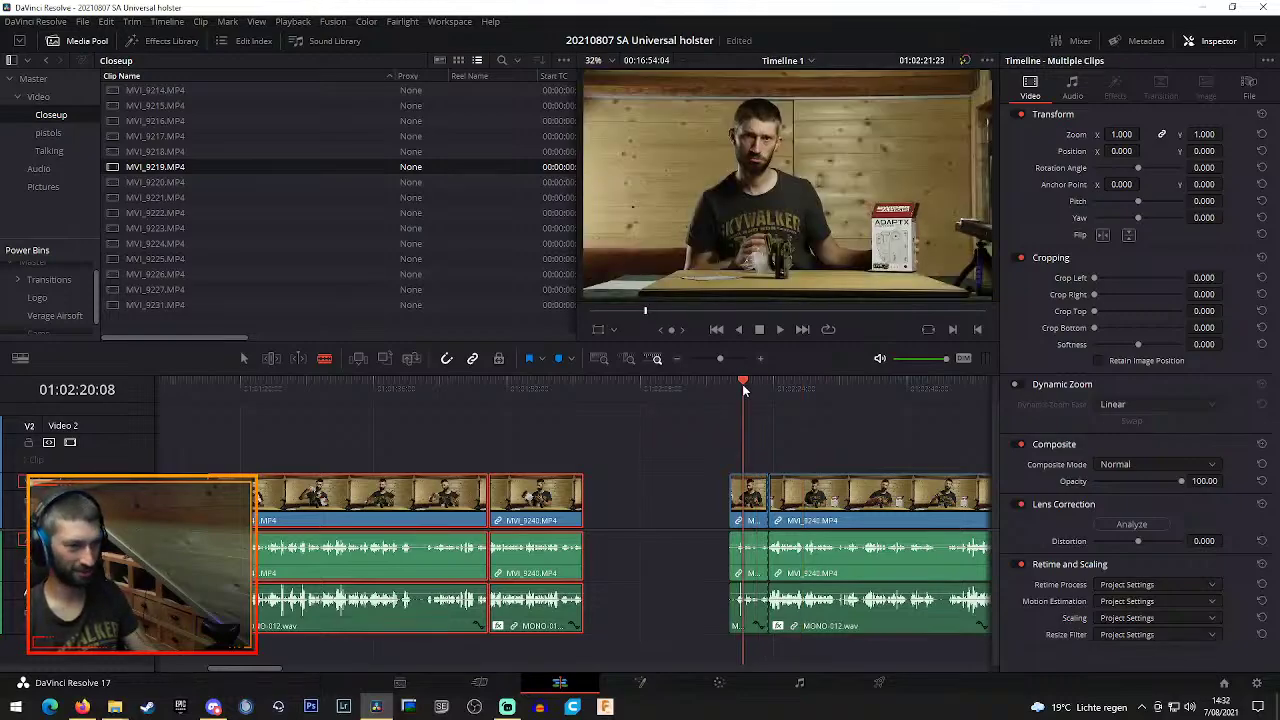
key("space")
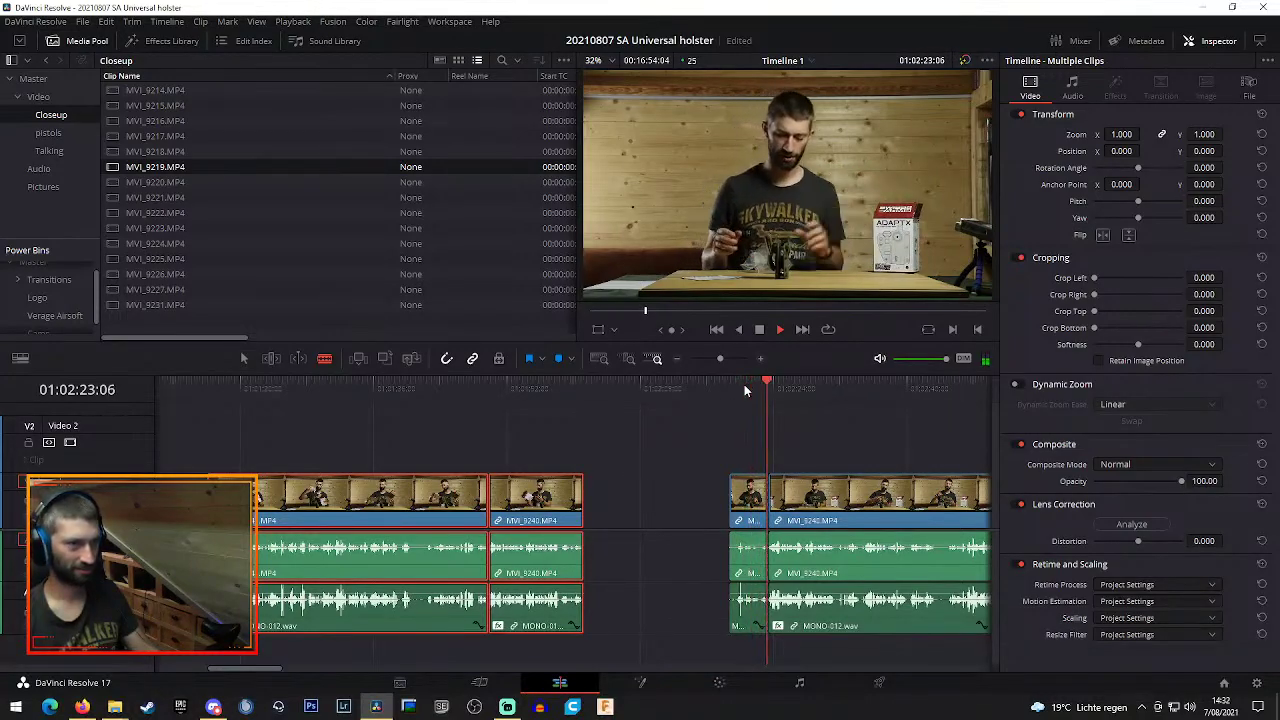
key("space")
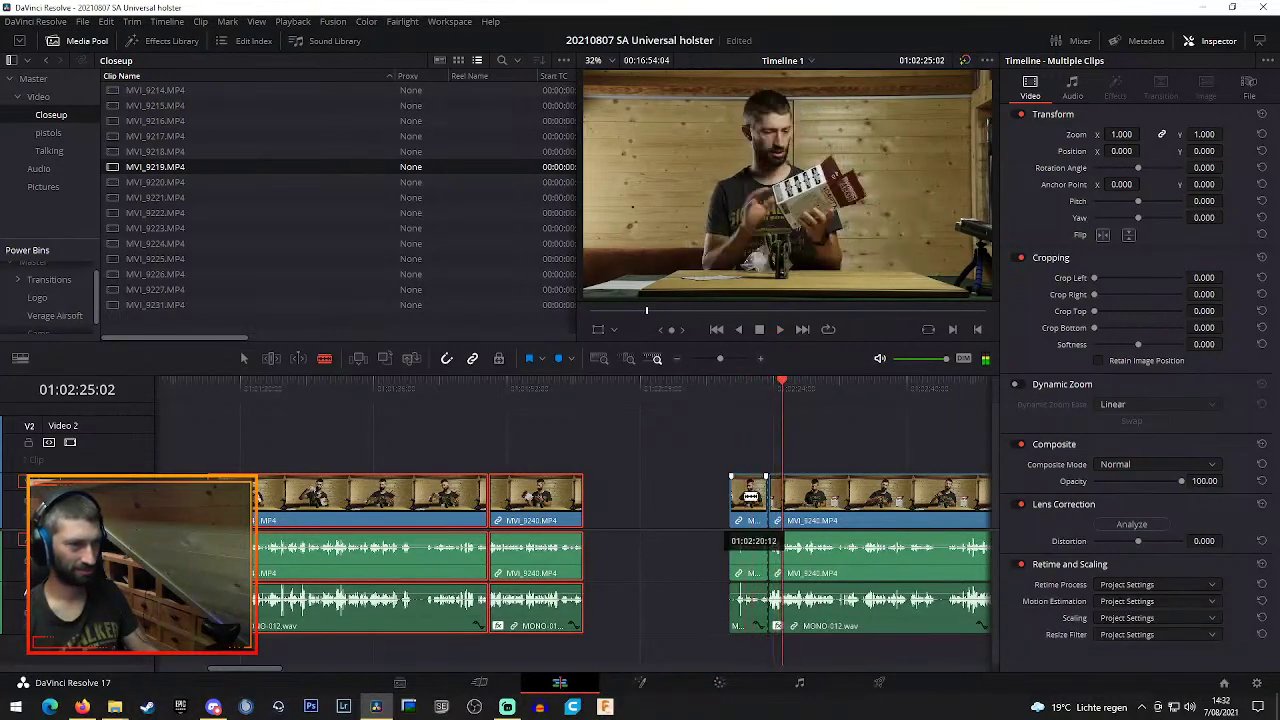
left_click(752, 500)
key("Delete")
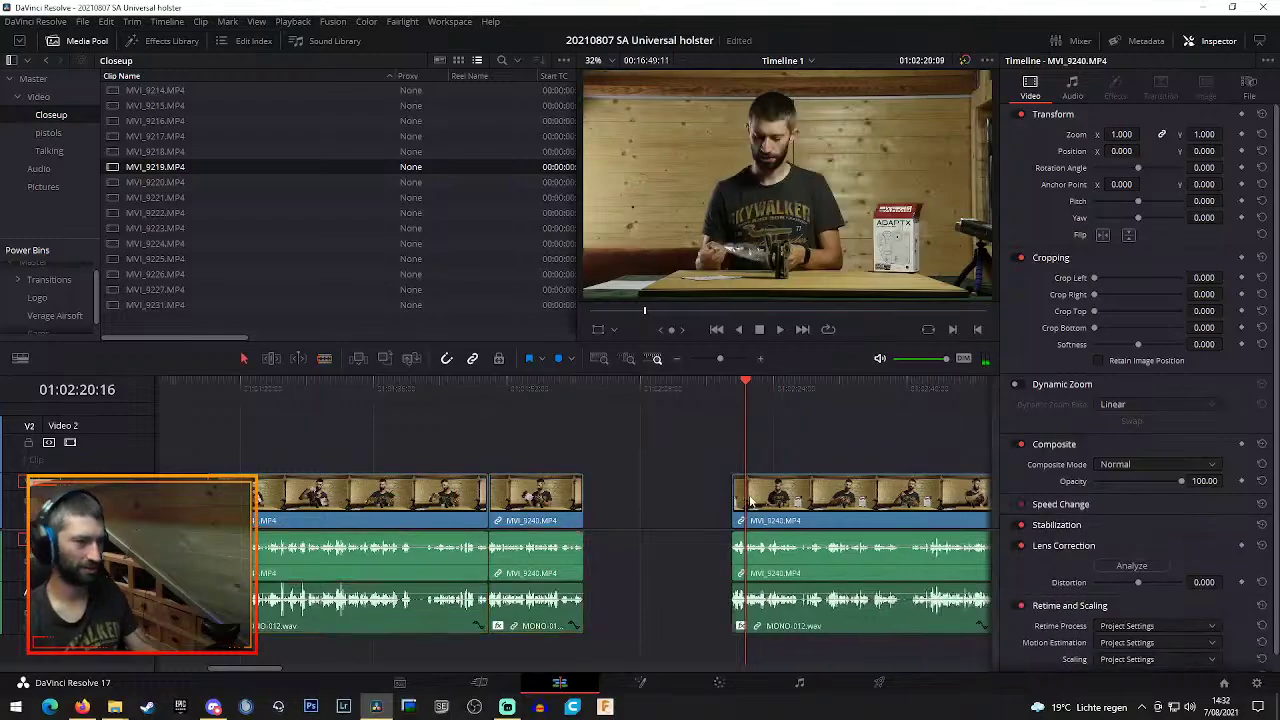
Play the MVI_9240.MP4 clip after the gap and split it with its audio at about 01:02:30
left_click(733, 390)
key("space")
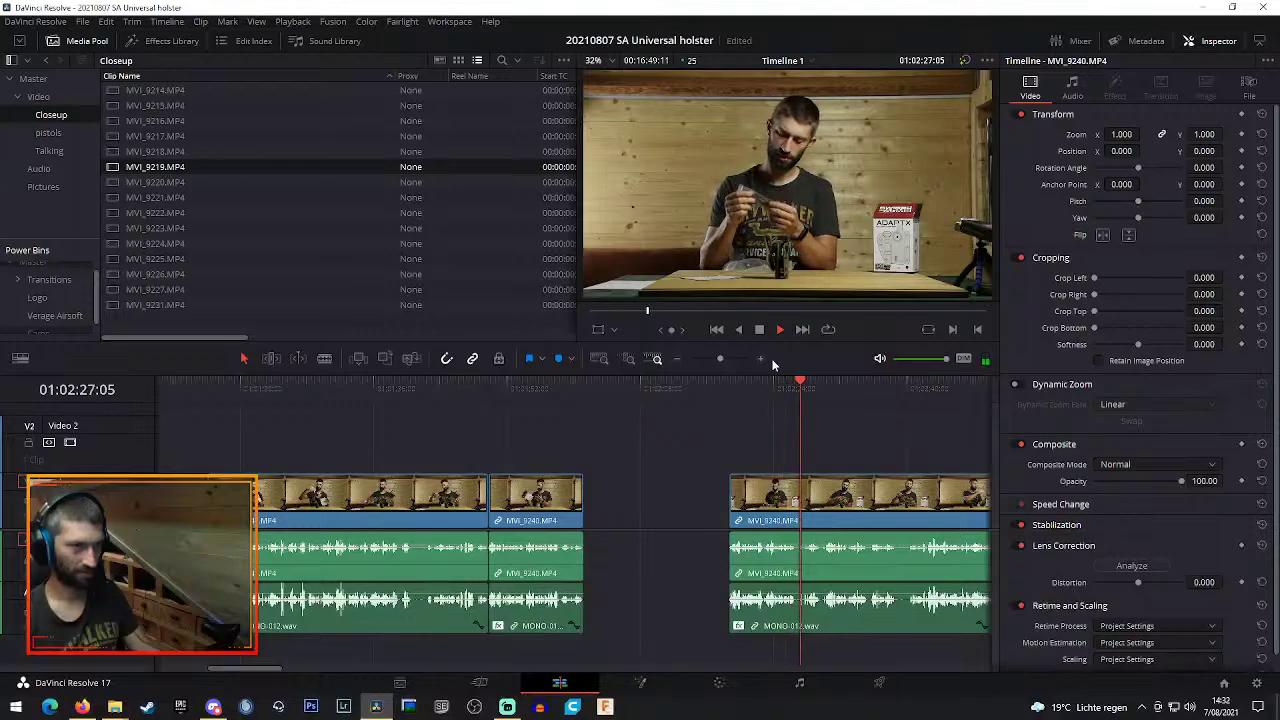
key("space")
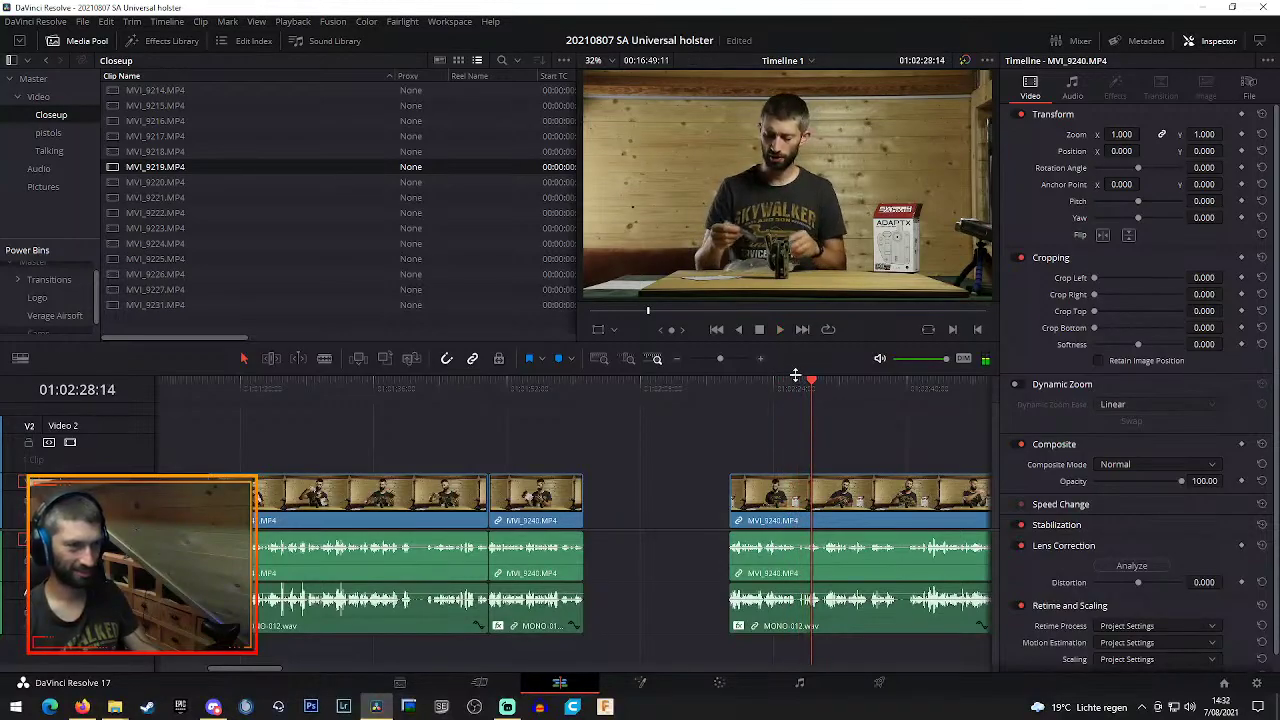
key("space")
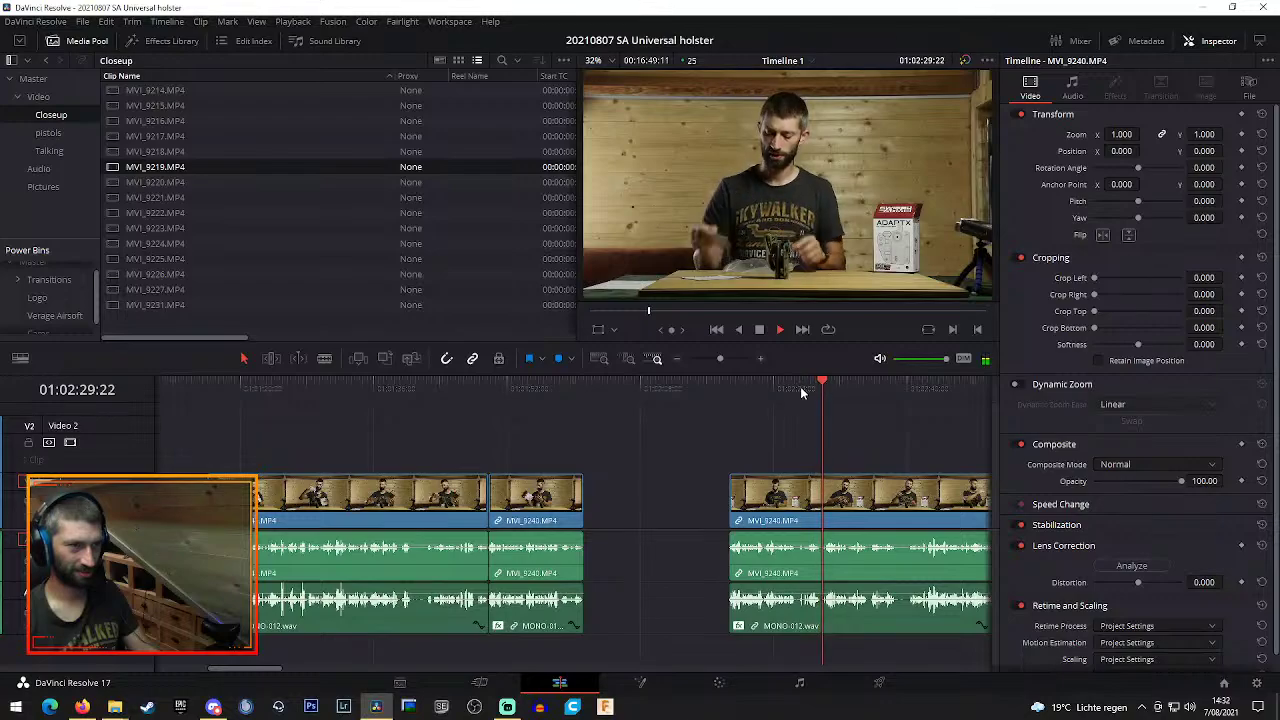
key("space")
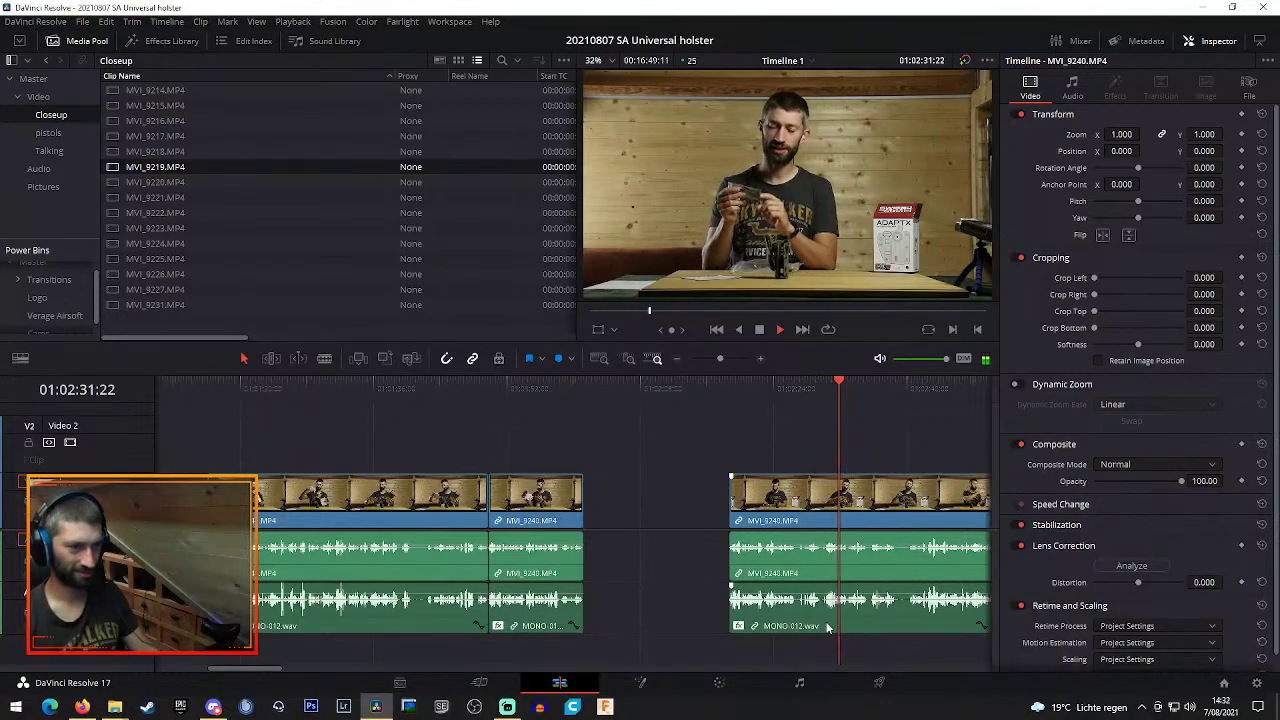
key("b")
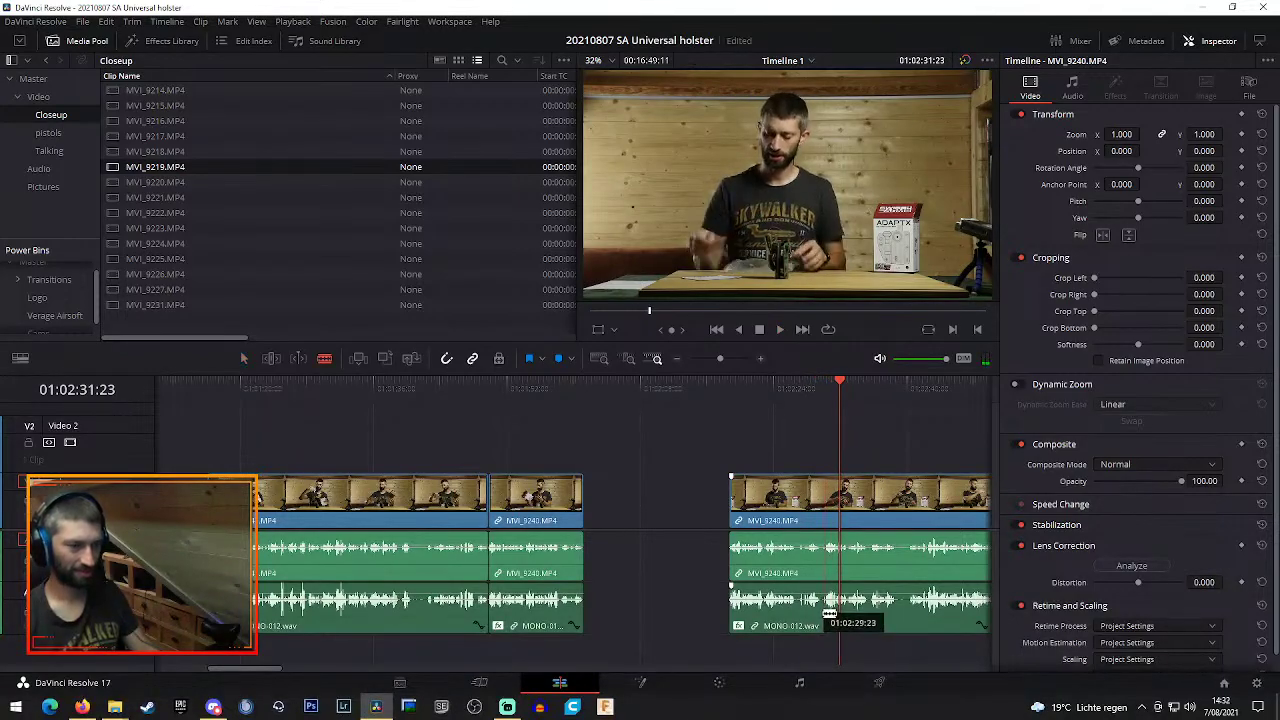
left_click(826, 612)
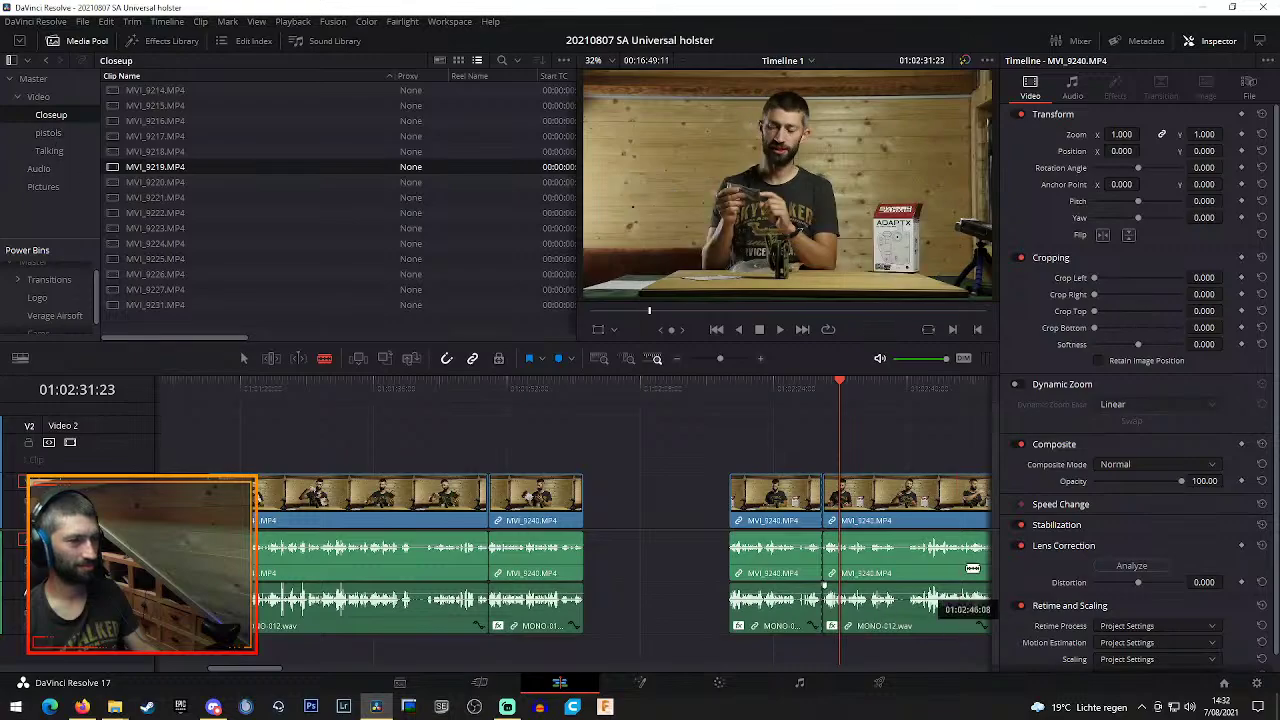
Replay the first segment after the gap, split it at about 01:02:23, and ripple-delete its second part
key("a")
left_click(793, 519)
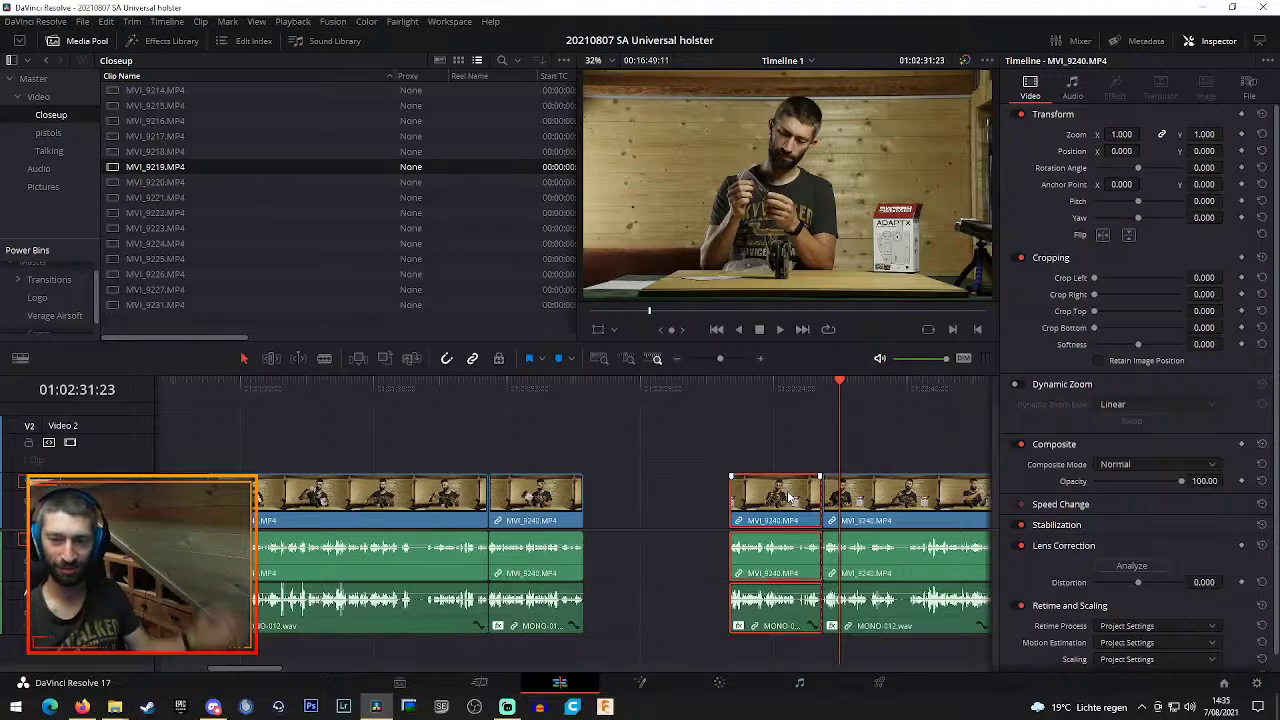
left_click(757, 398)
key("space")
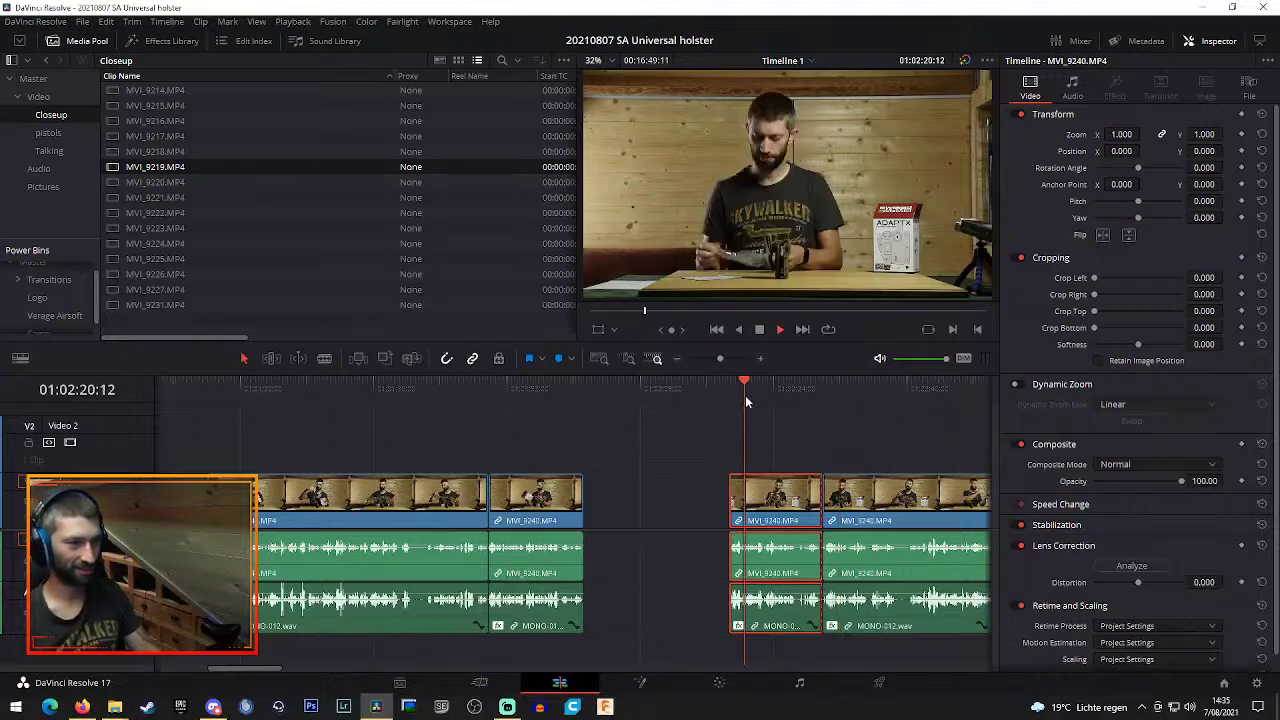
left_click(821, 386)
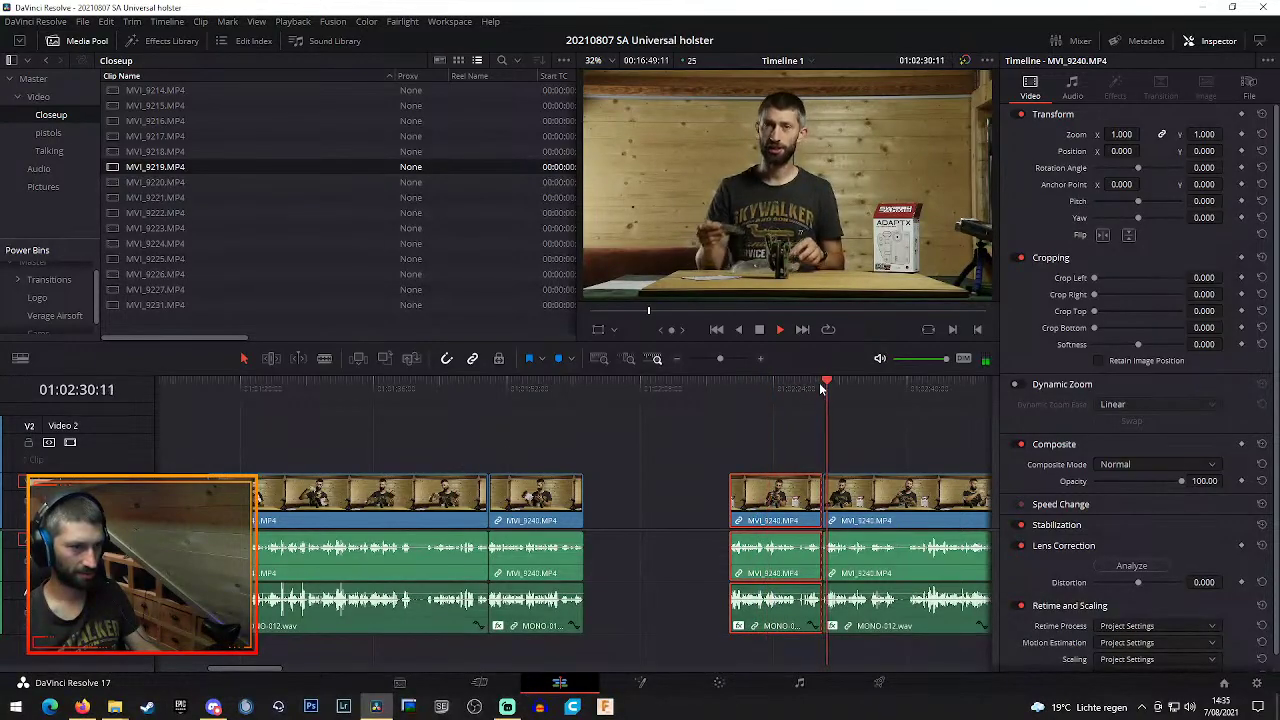
left_click(749, 388)
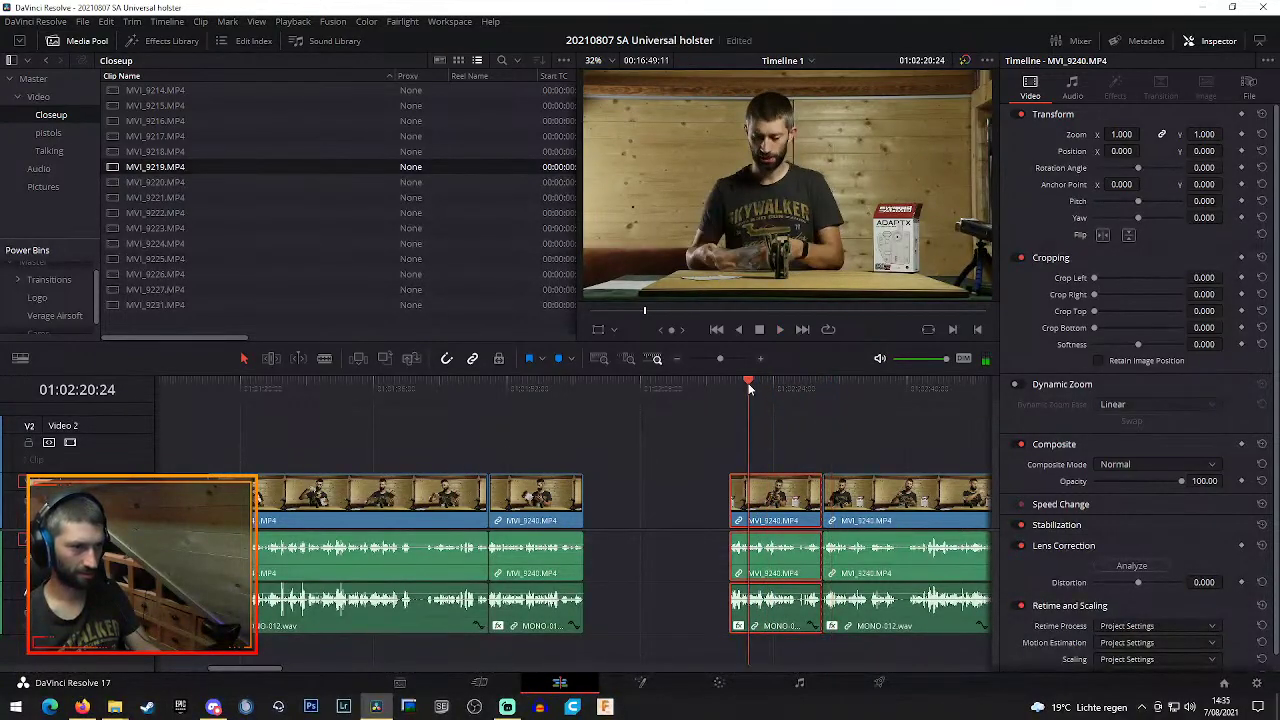
left_click(534, 388)
left_click(570, 390)
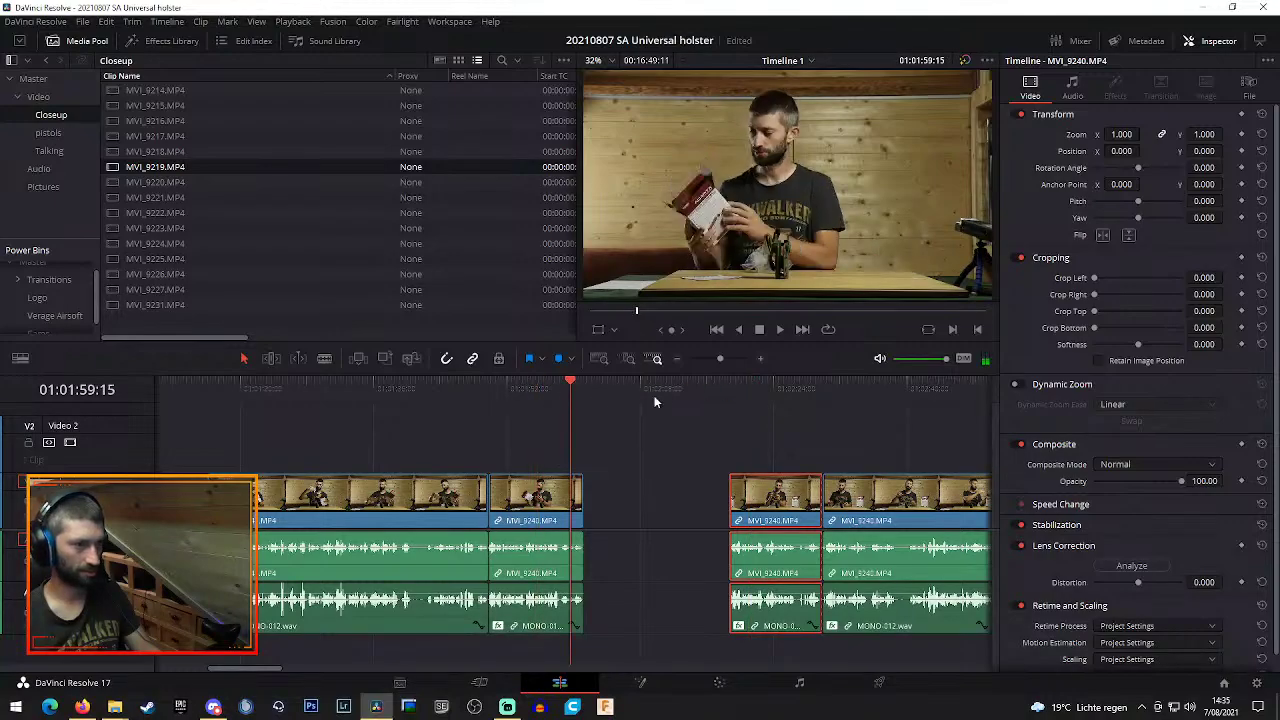
left_click(731, 388)
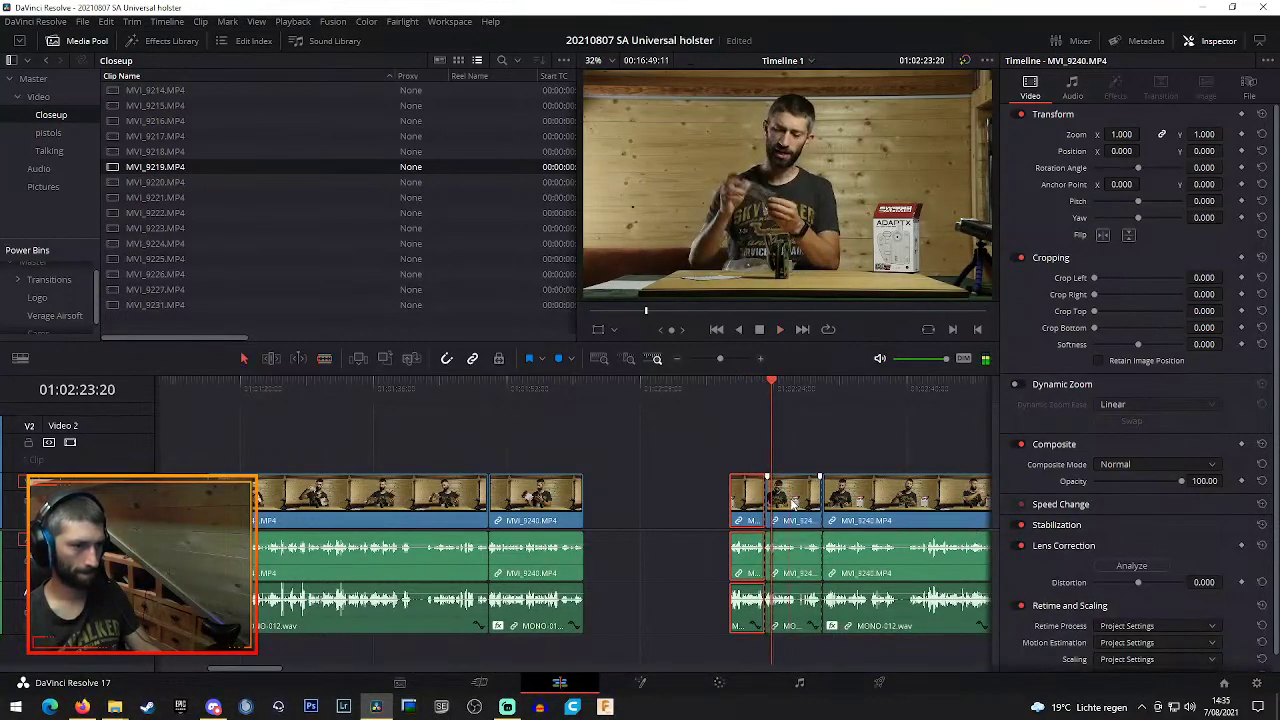
left_click(768, 495)
key("a")
key("Delete")
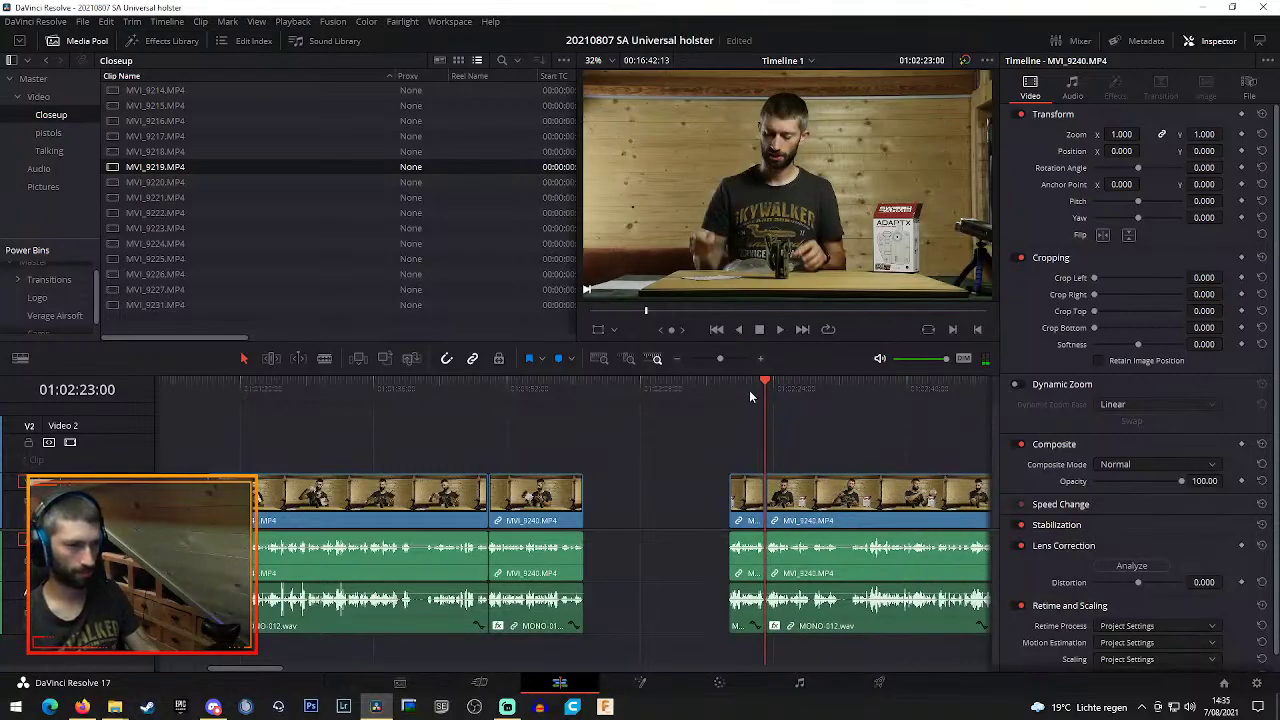
Play across the new cut and split the second MVI_9240.MP4 clip after the gap at about 01:02:26
left_click(750, 390)
key("space")
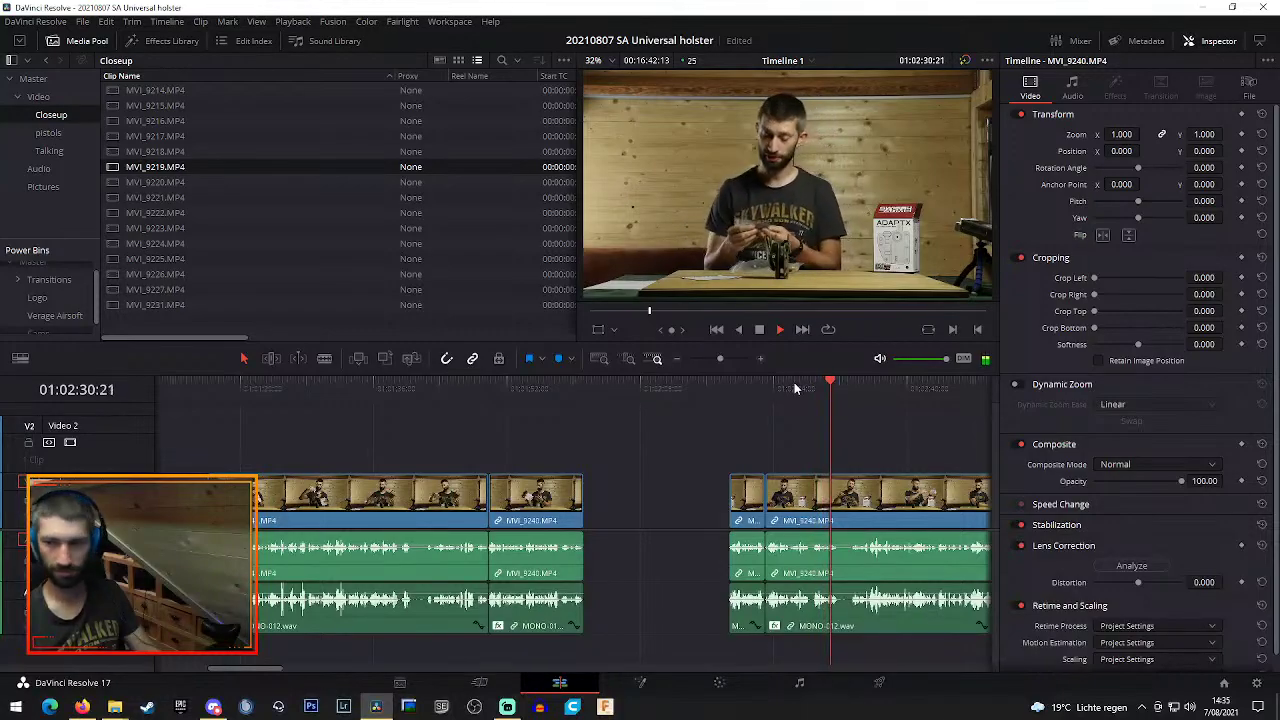
left_click(795, 384)
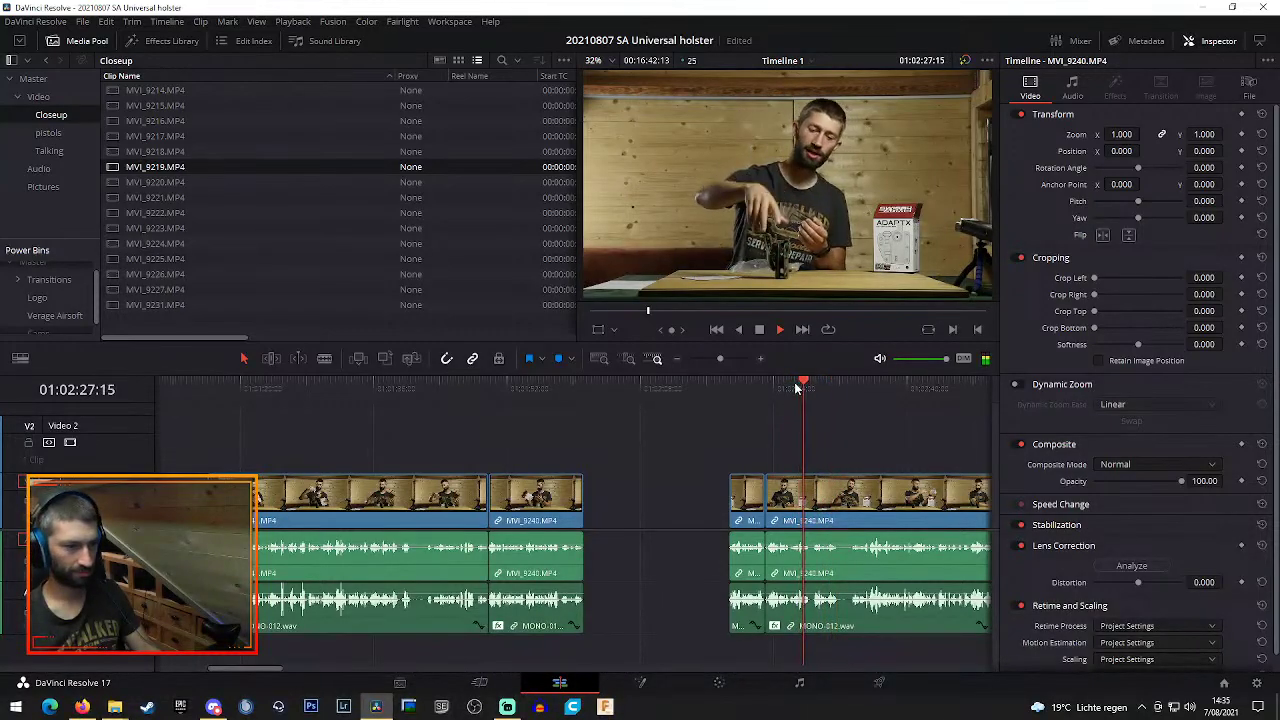
left_click(791, 383)
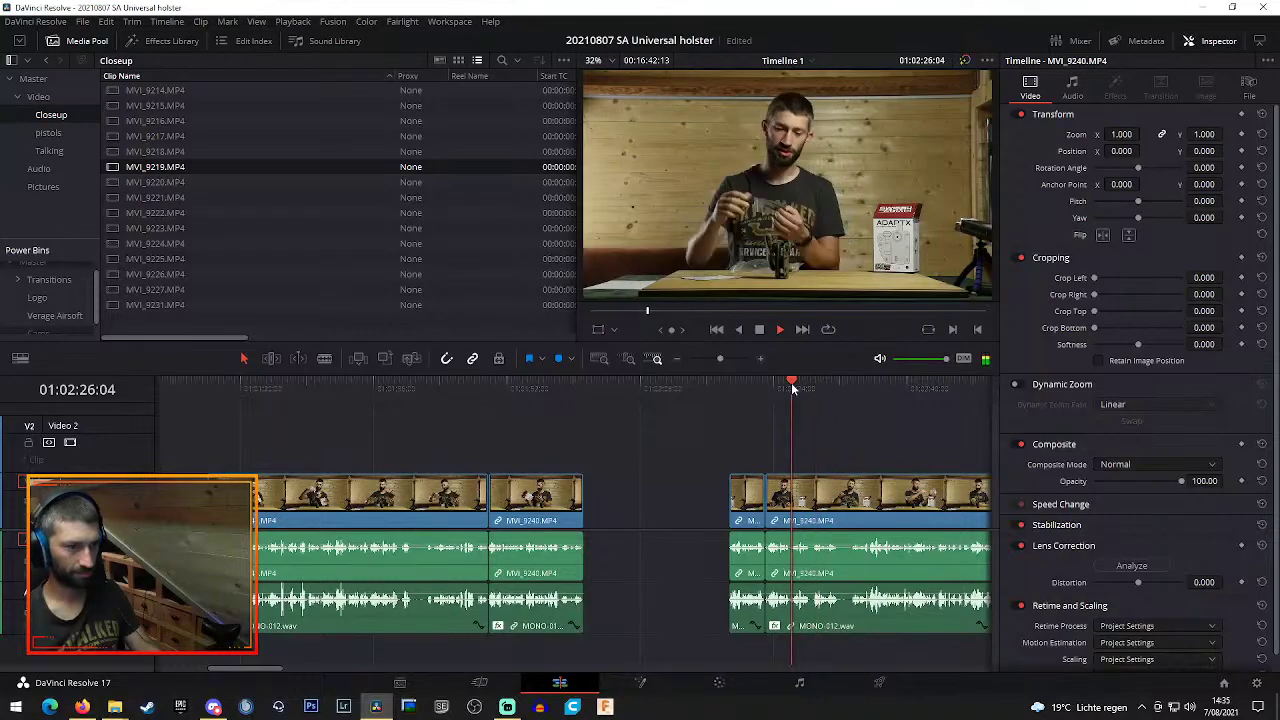
left_click(791, 383)
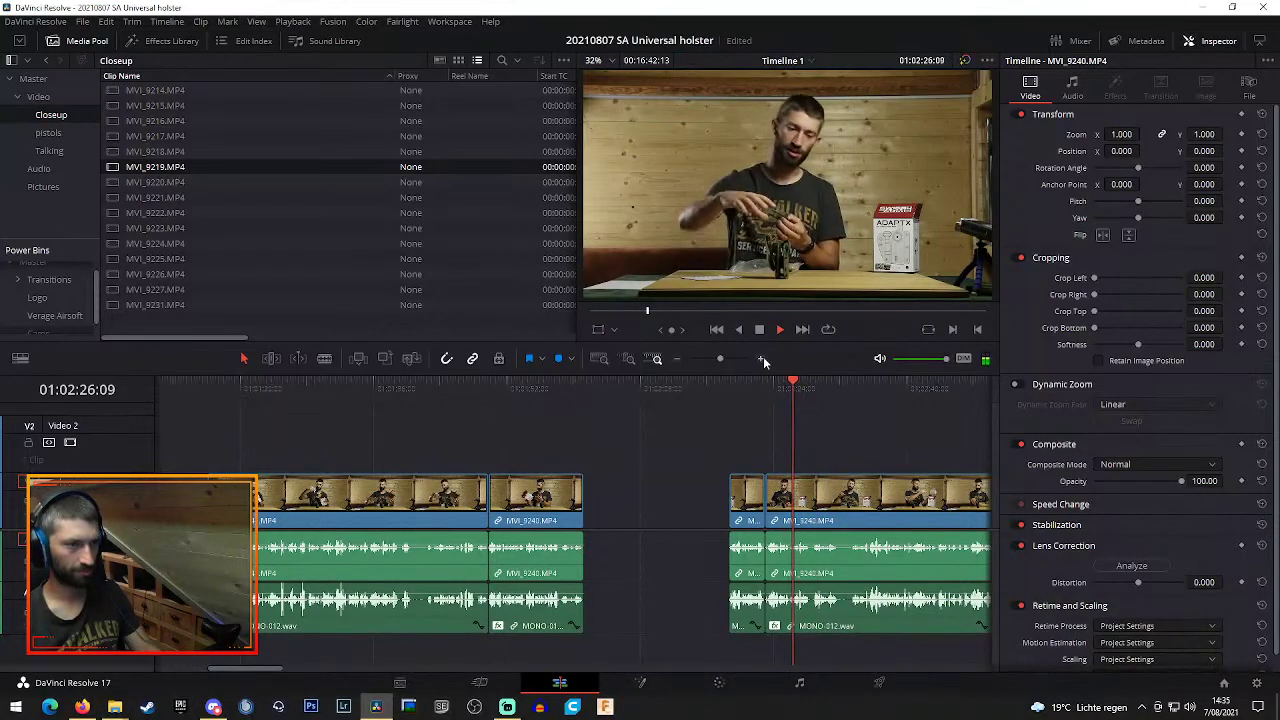
left_click(760, 358)
left_click(520, 385)
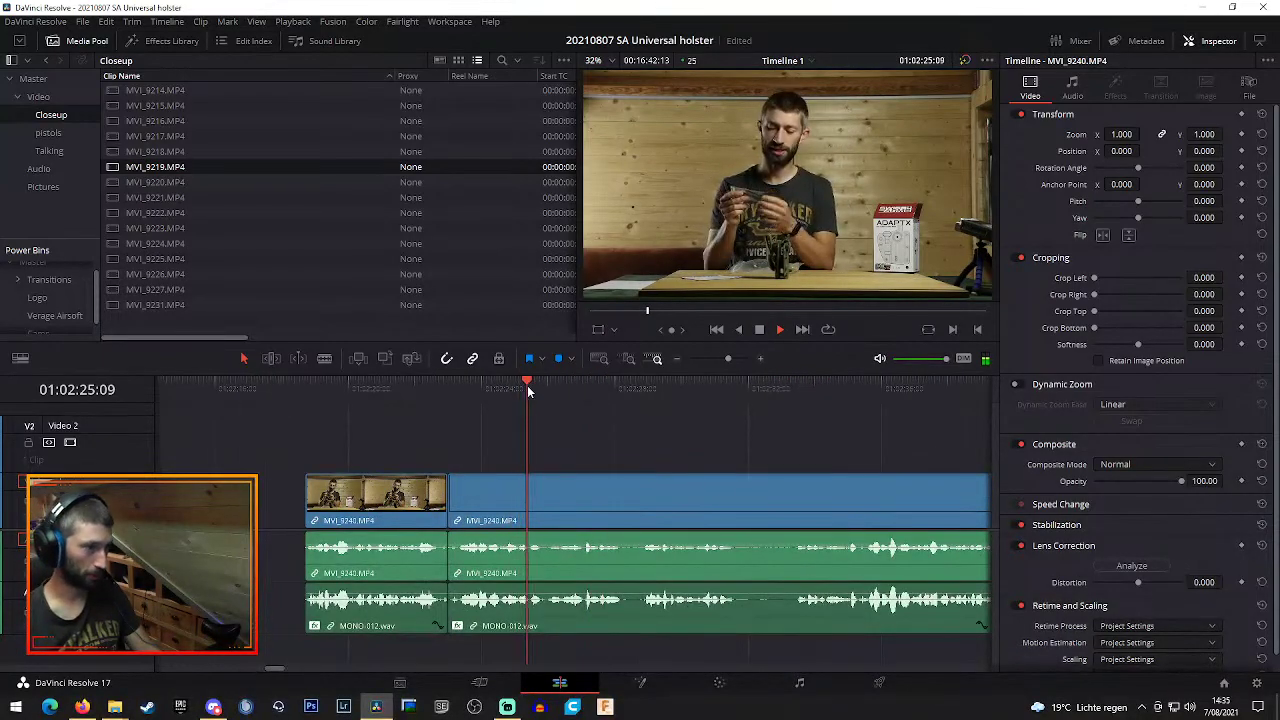
key("b")
left_click(548, 552)
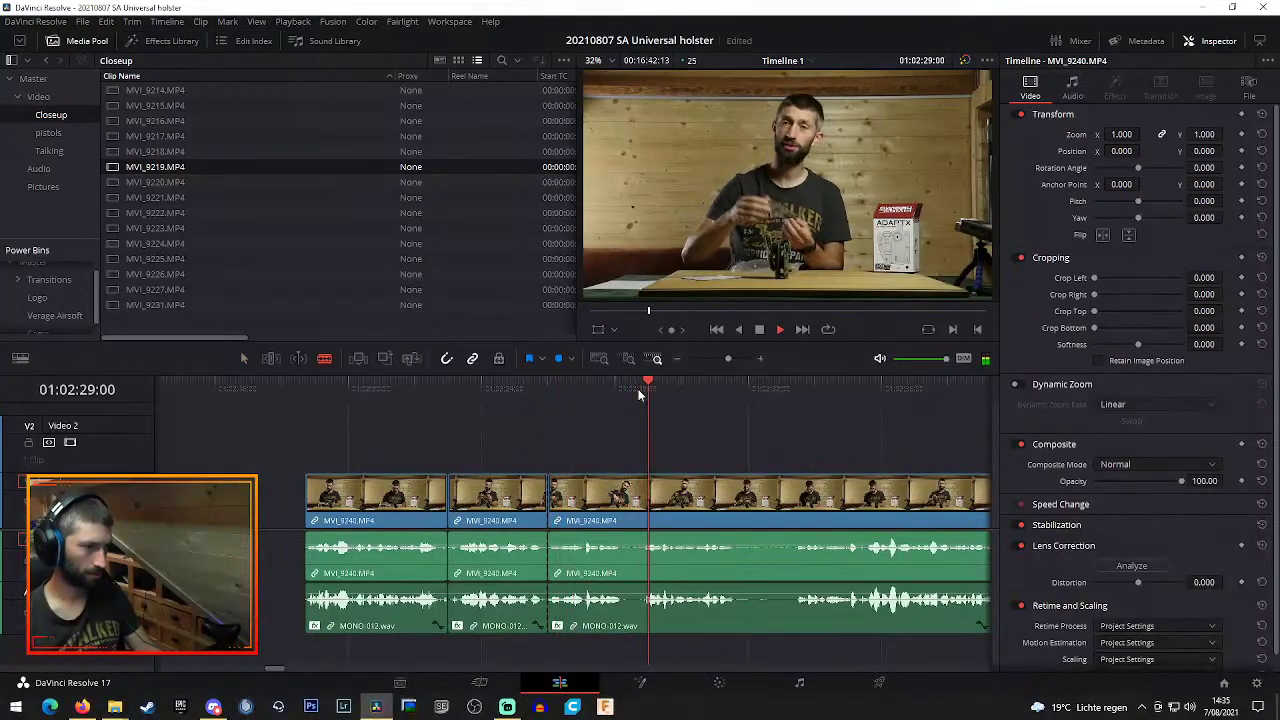
Split the following clip at about 01:02:29 and ripple-delete the segment between the two cuts
left_click(644, 530)
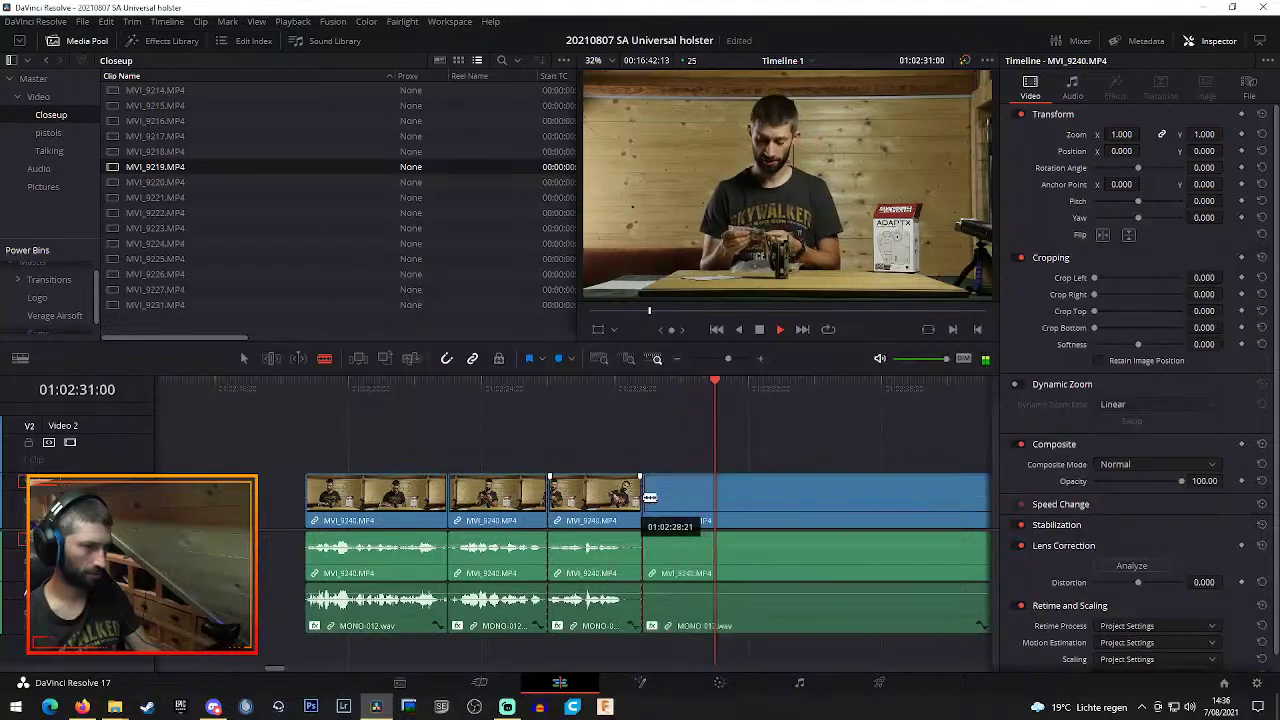
key("a")
left_click(618, 503)
key("Delete")
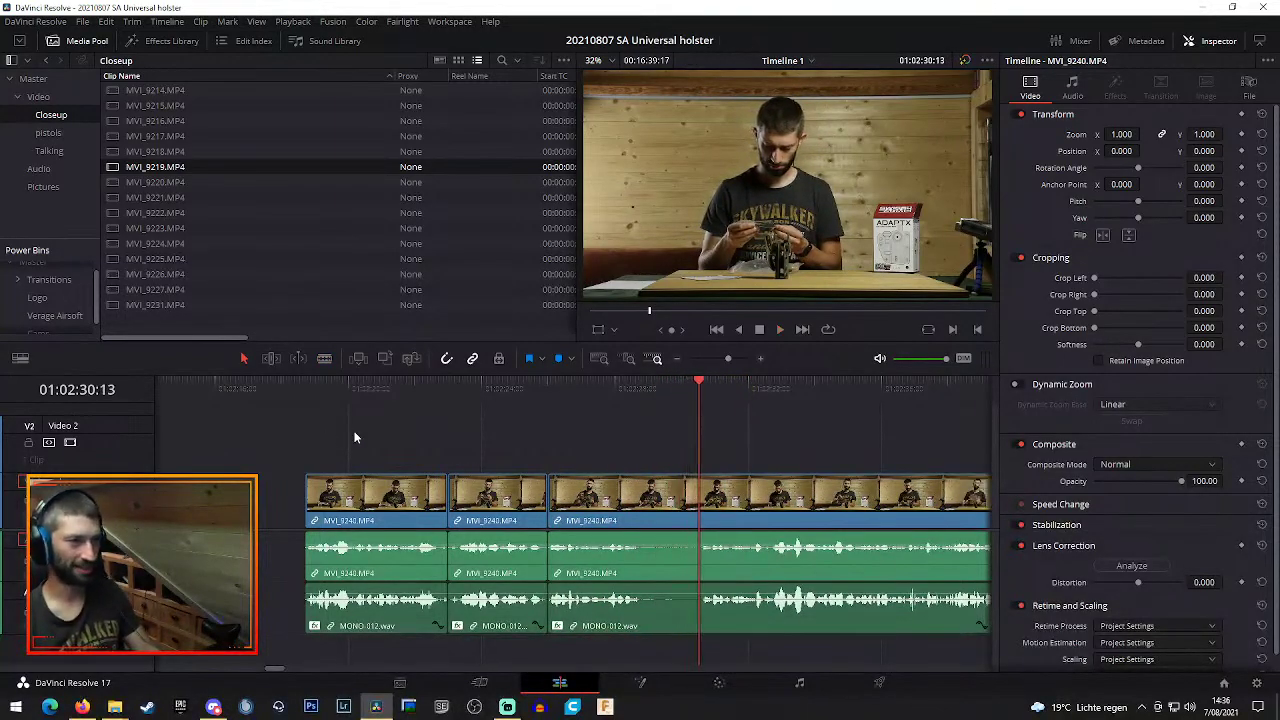
Play the long MVI_9240.MP4 clip that follows the two short segments and split it at about 01:02:29
left_click(677, 360)
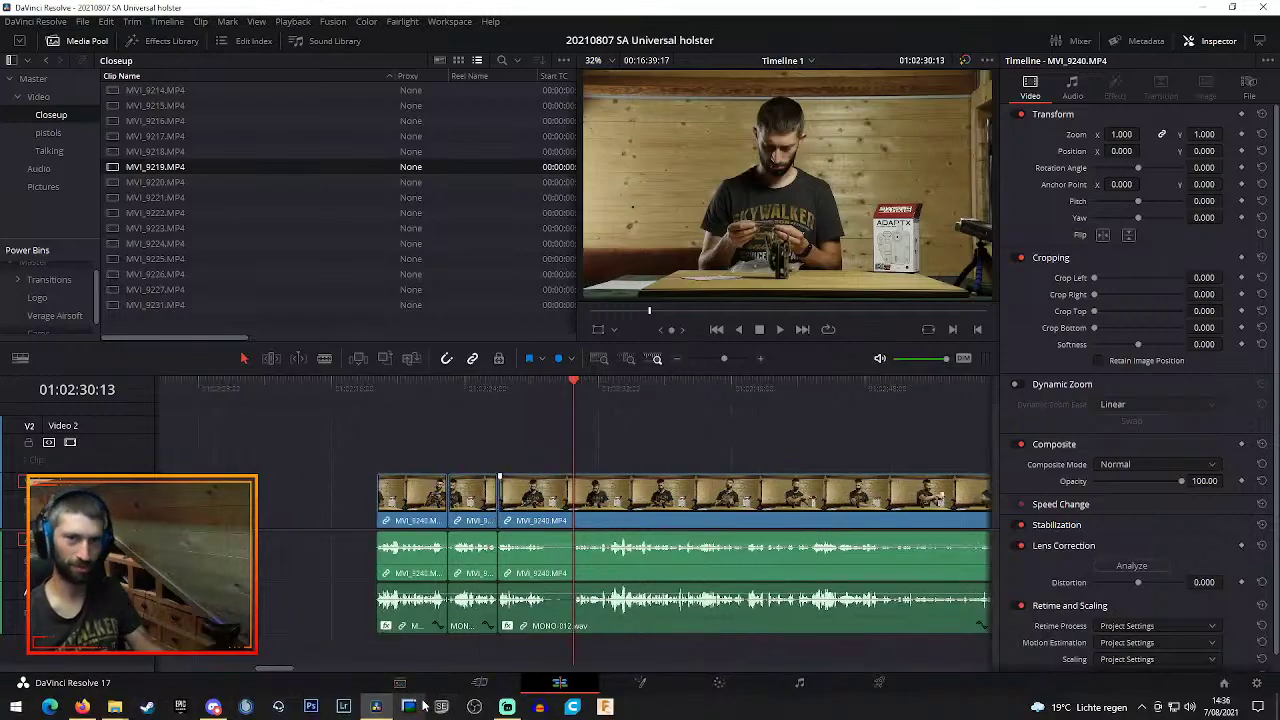
left_click_drag(278, 669, 255, 669)
left_click_drag(572, 440, 770, 622)
left_click(825, 395)
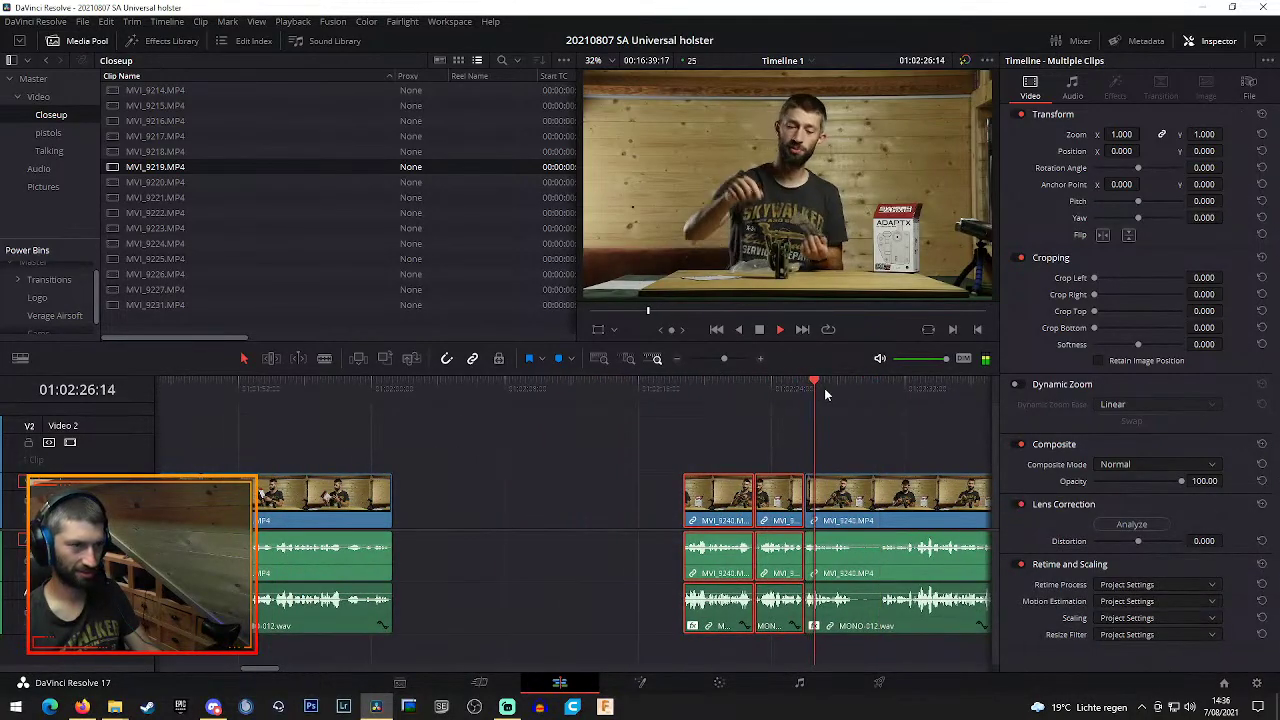
key("b")
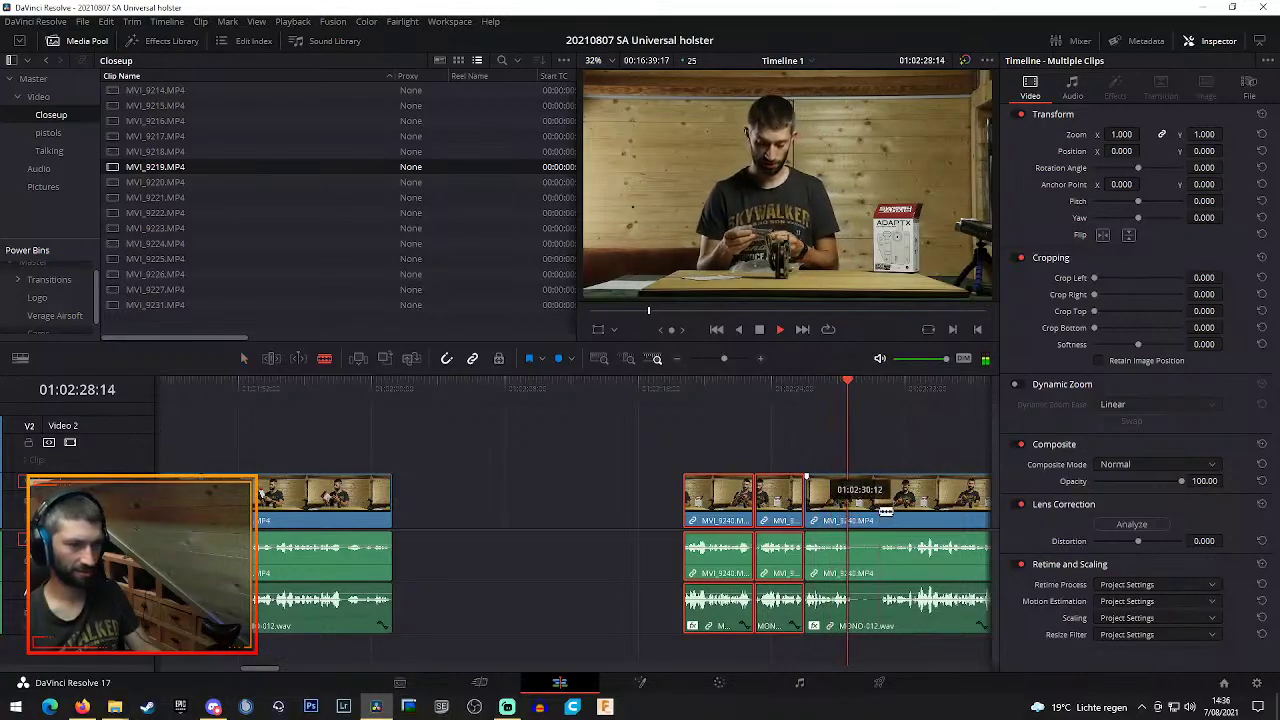
left_click(860, 495)
Move the three short MVI_9240.MP4 segments with their audio back against the end of the clip before the gap
key("a")
left_click_drag(722, 430, 846, 556)
left_click_drag(740, 507, 350, 507)
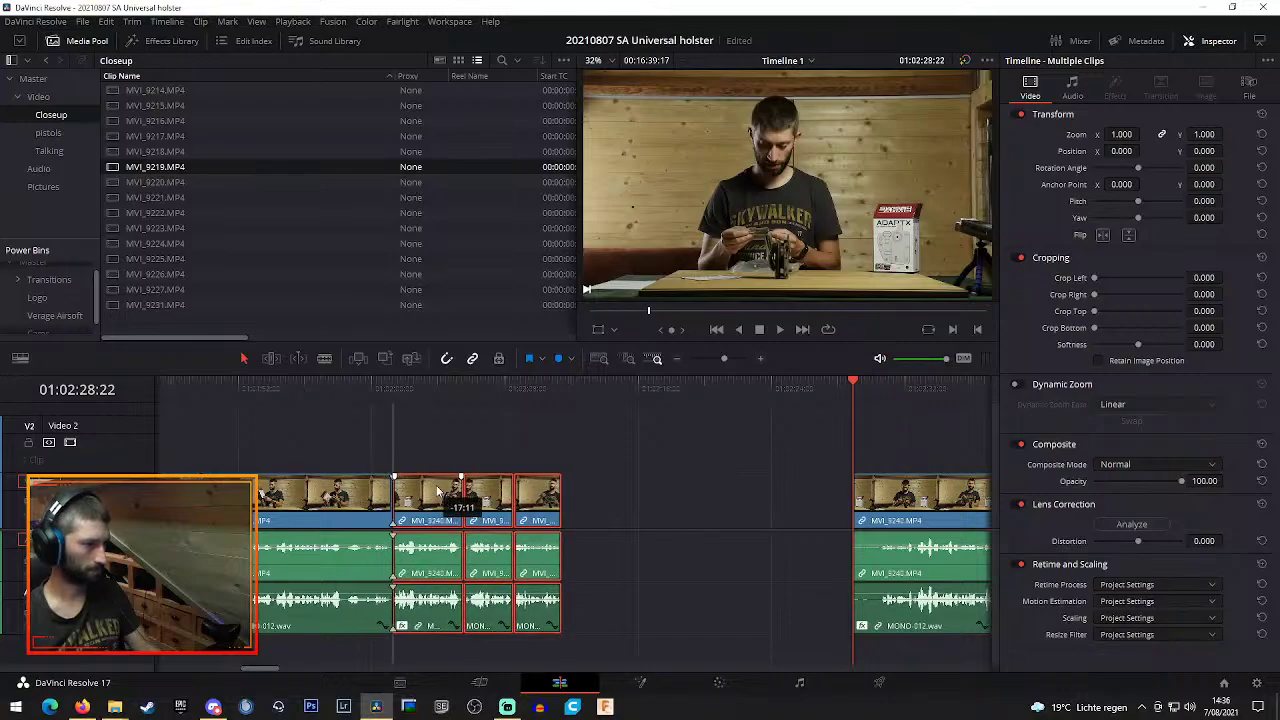
Play back the relocated segments and closely examine the speech and cut around 01:02:08
left_click(355, 390)
key("space")
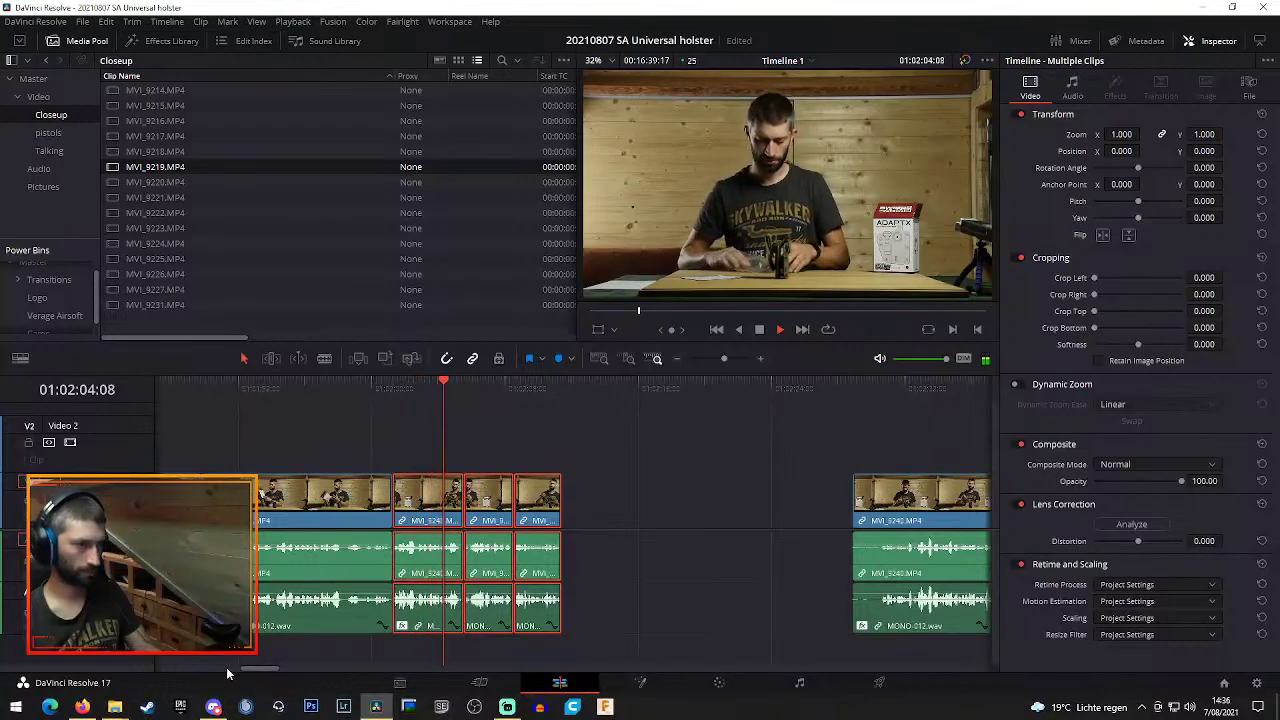
left_click_drag(258, 671, 270, 673)
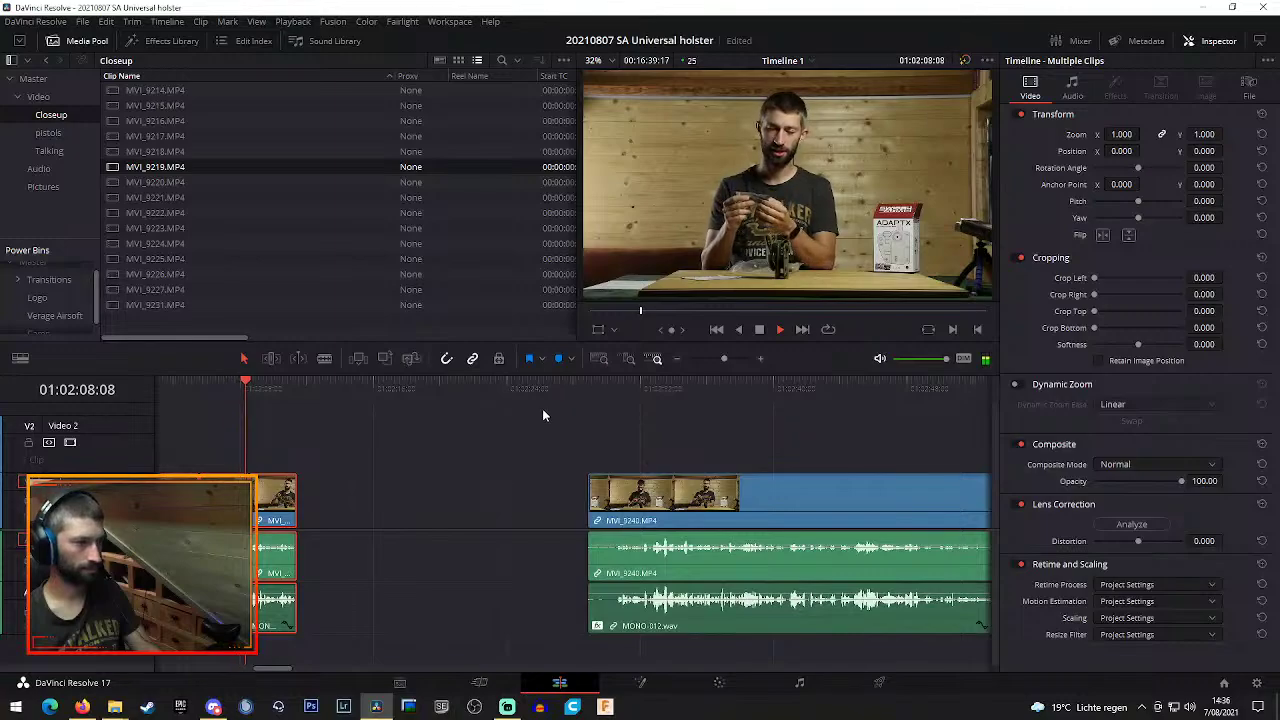
left_click(237, 388)
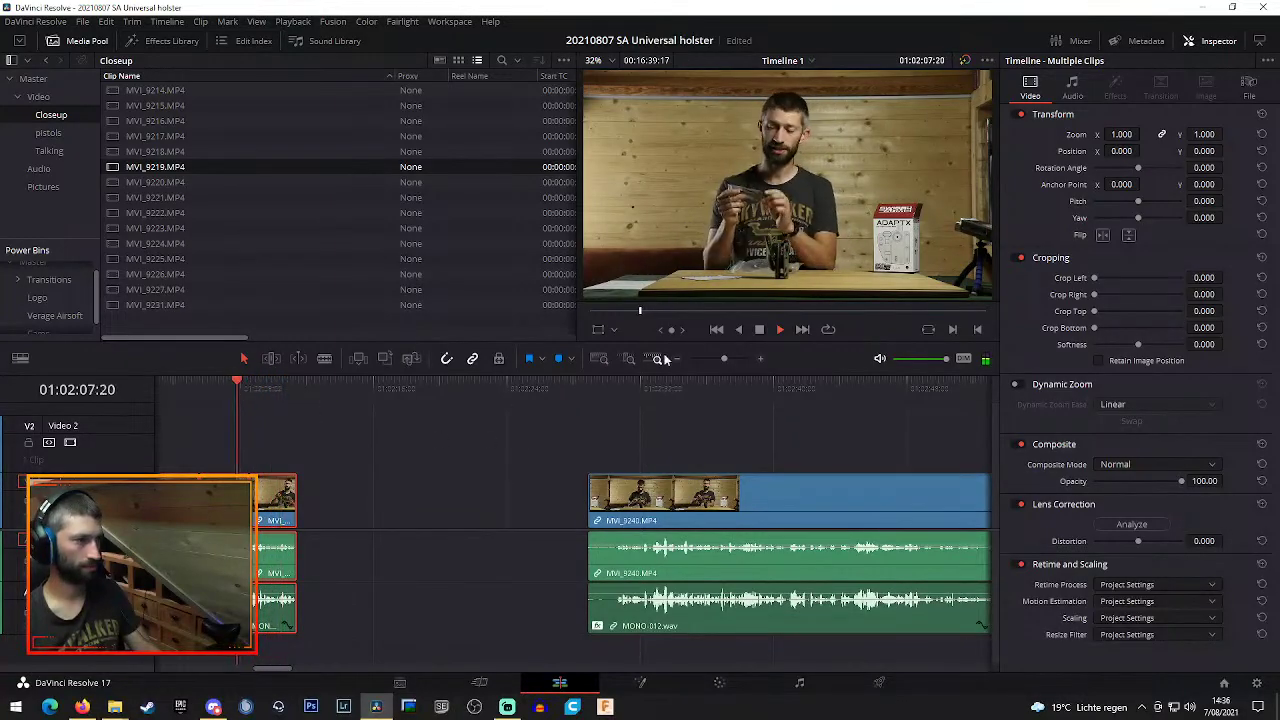
left_click(761, 358)
left_click(761, 358)
left_click(447, 389)
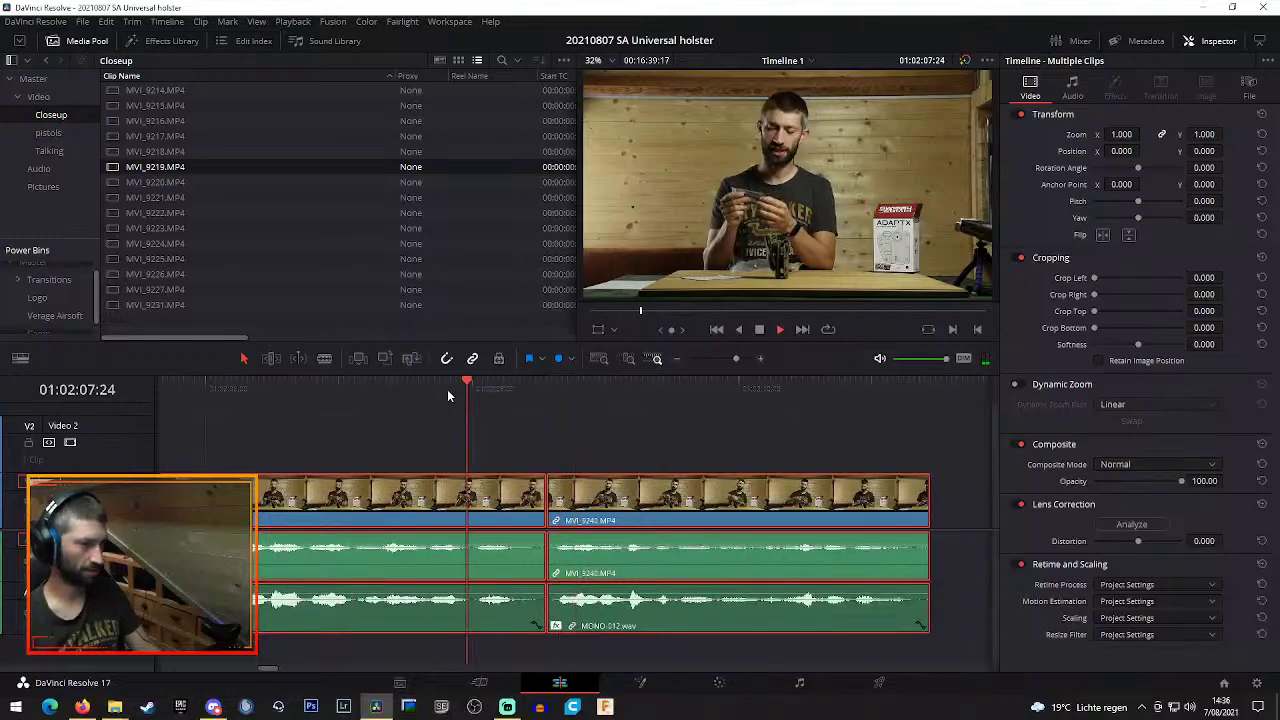
left_click(450, 386)
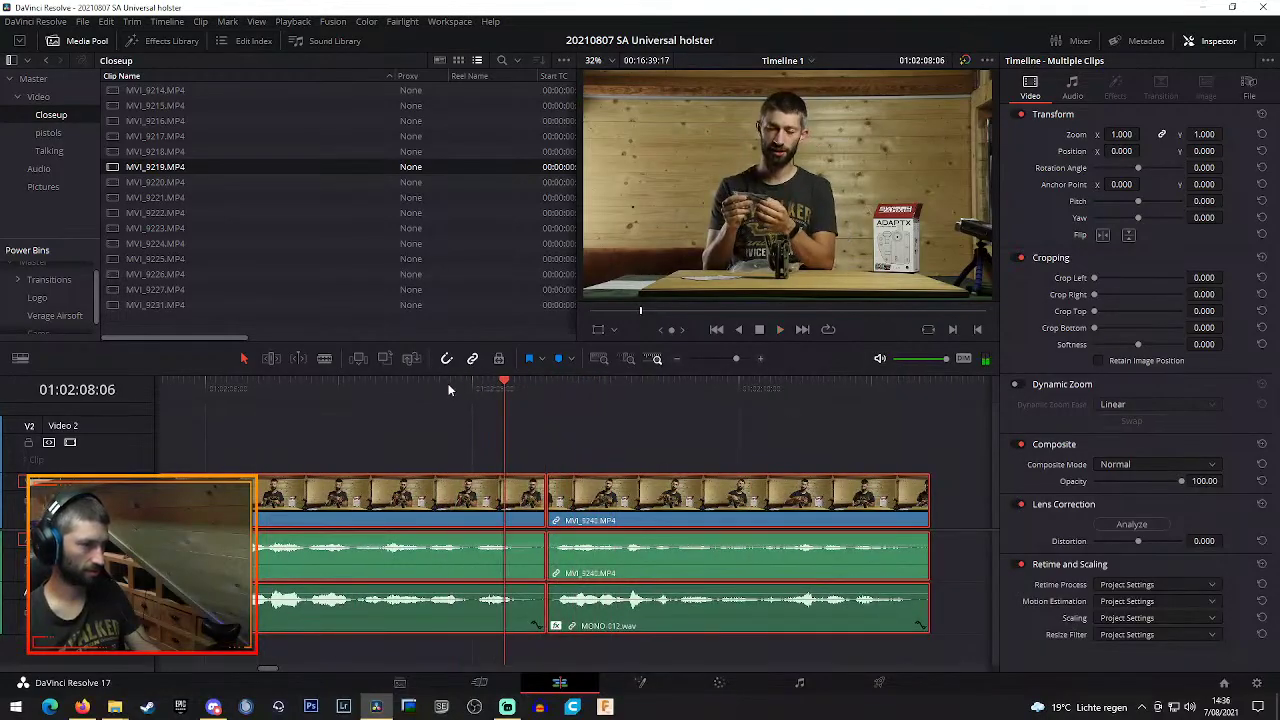
Split the first of the two MVI_9240.MP4 clips at 01:02:08:00 and ripple-delete the short piece after the cut
left_click(441, 385)
left_click(439, 384)
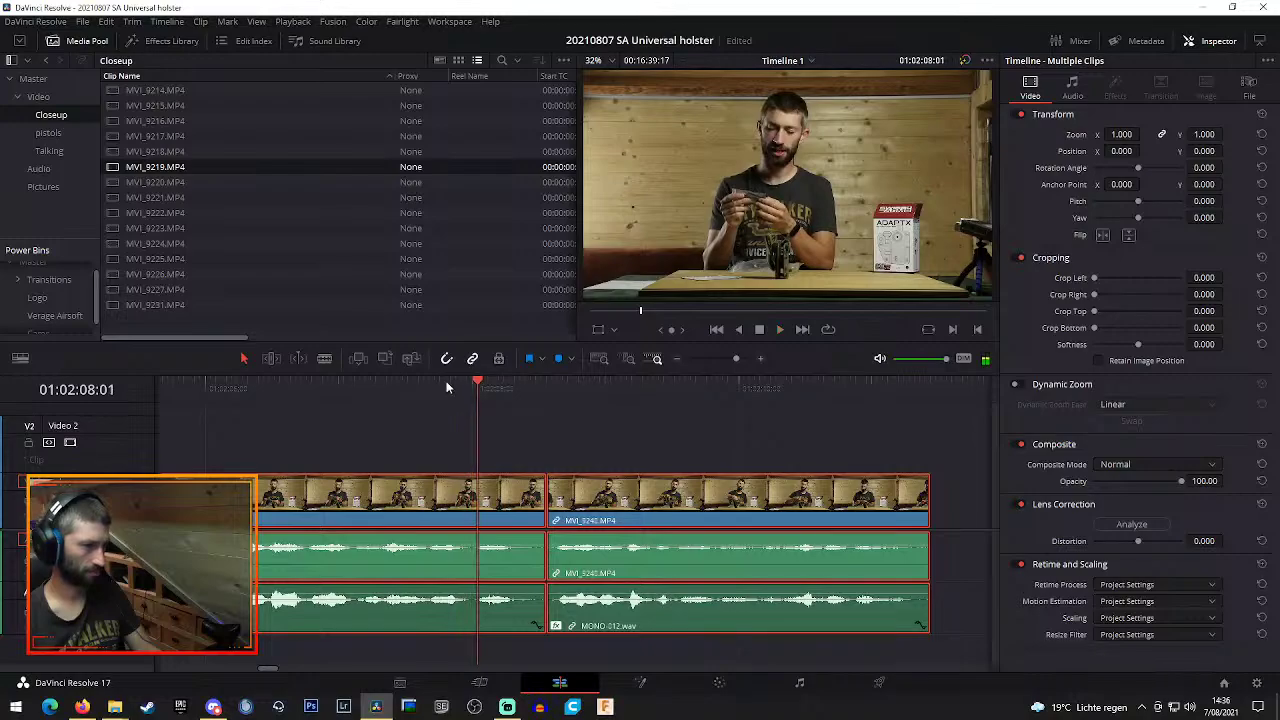
left_click(446, 387)
left_click(472, 494)
key("a")
left_click(510, 494)
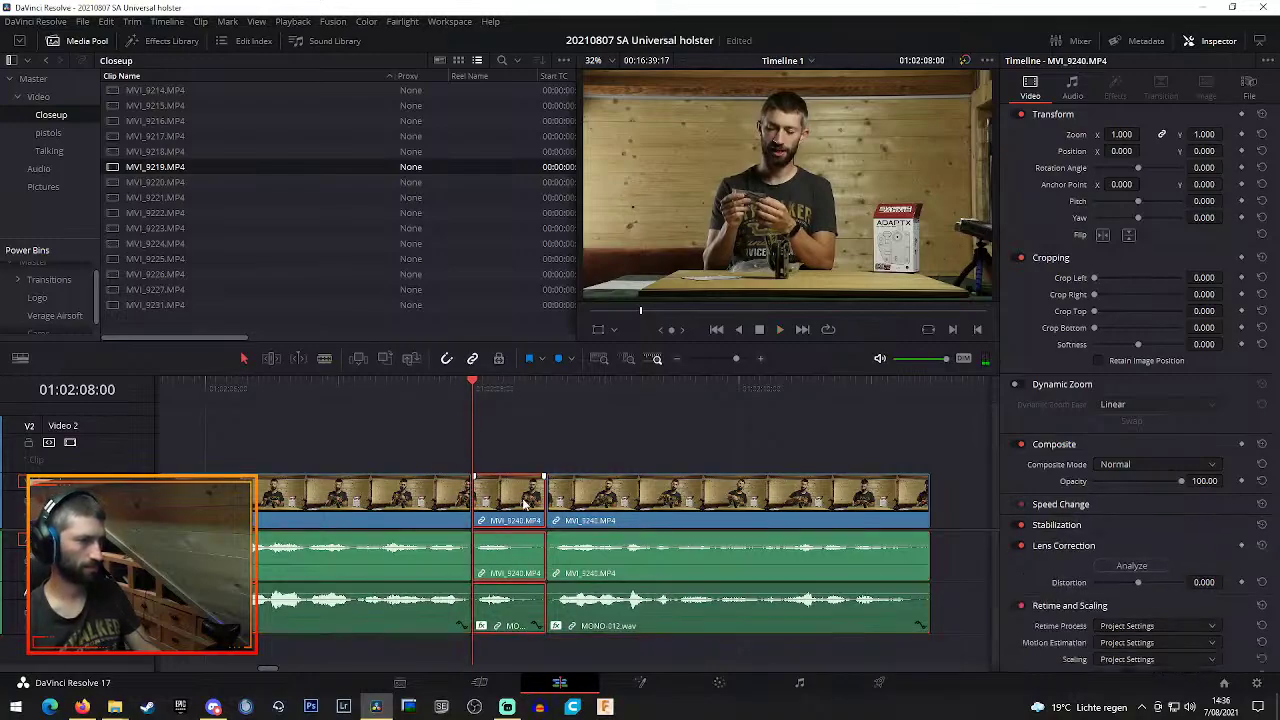
key("Delete")
Undo the mistaken replacement of the clip after the cut and play back the join around 01:02:08
key("F11")
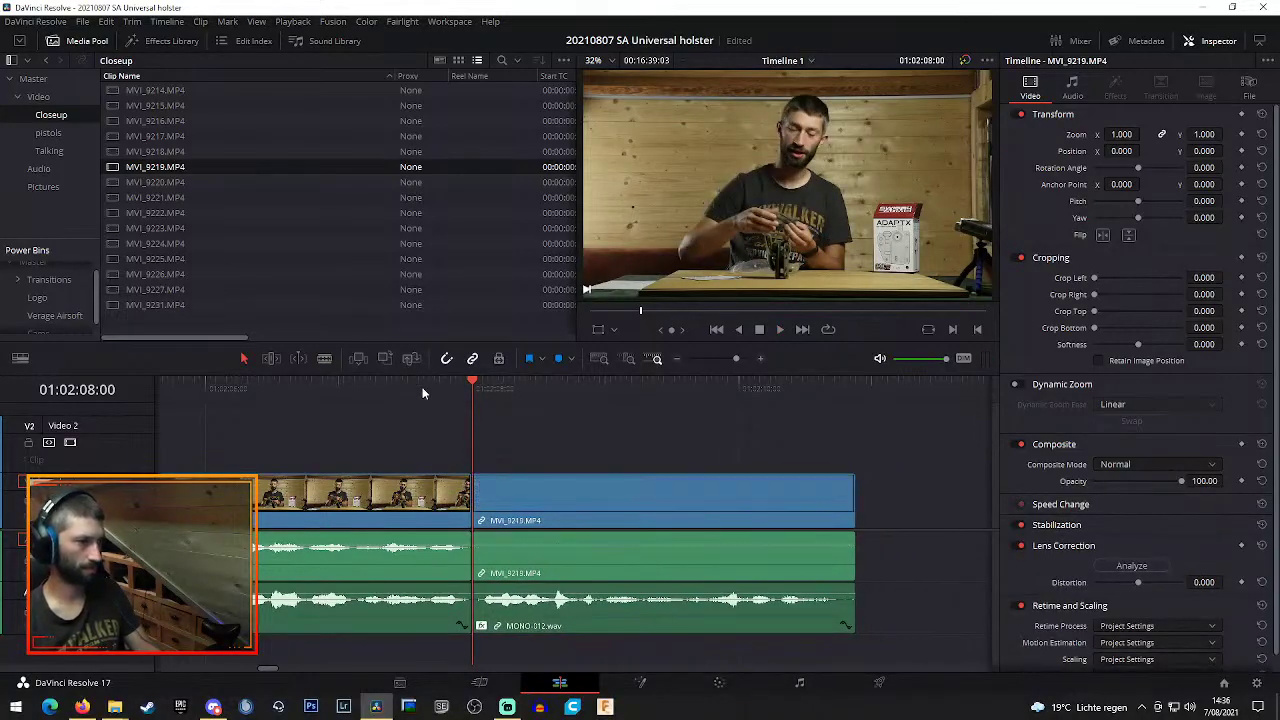
key("ctrl+z")
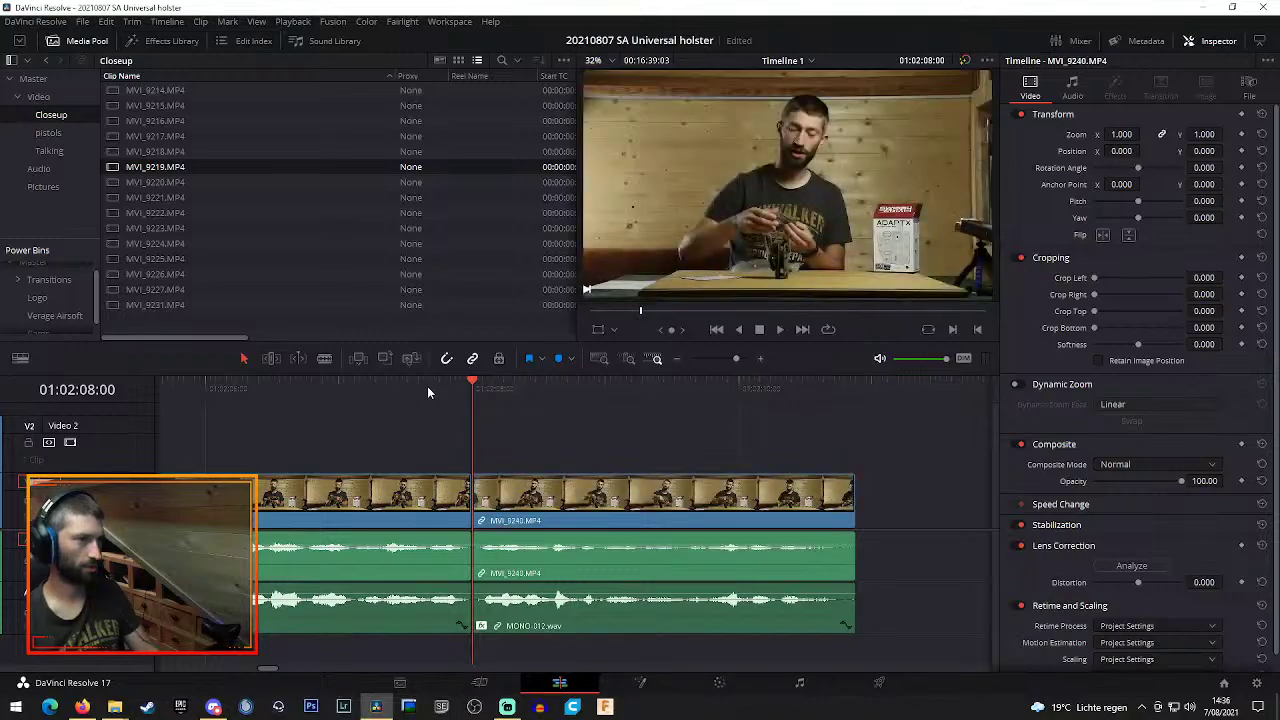
left_click(427, 386)
key("space")
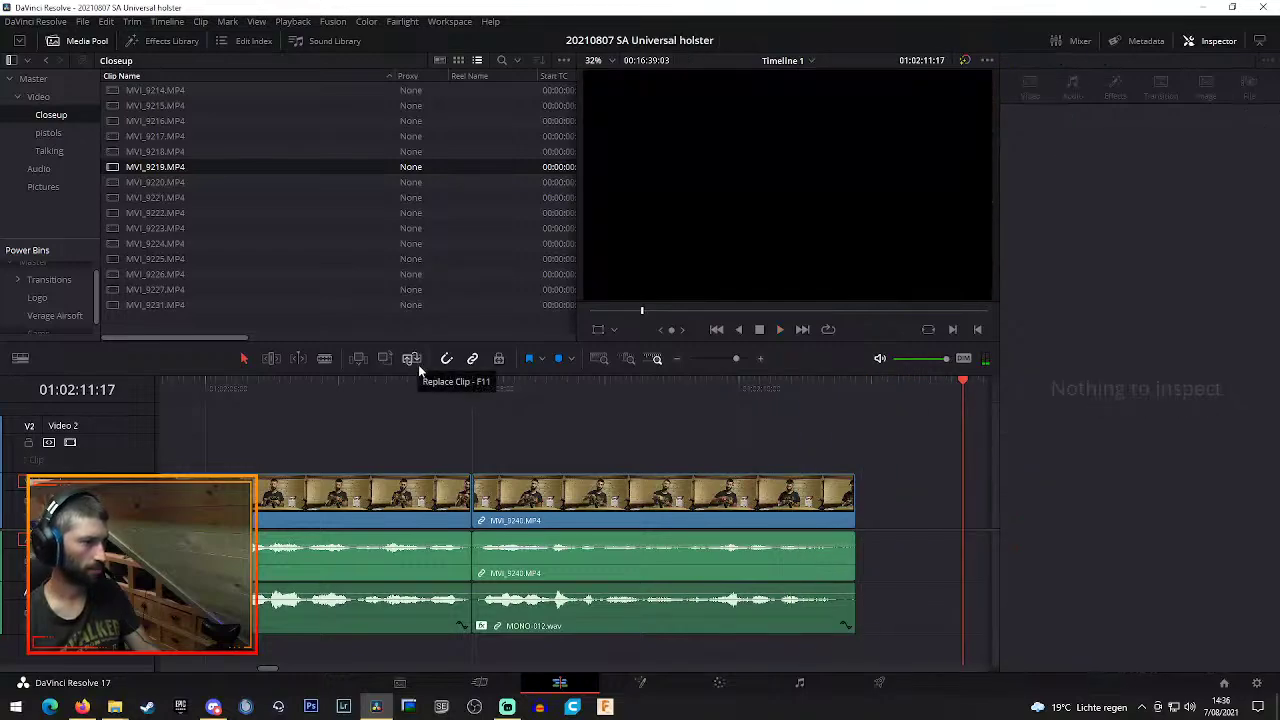
left_click(447, 400)
key("space")
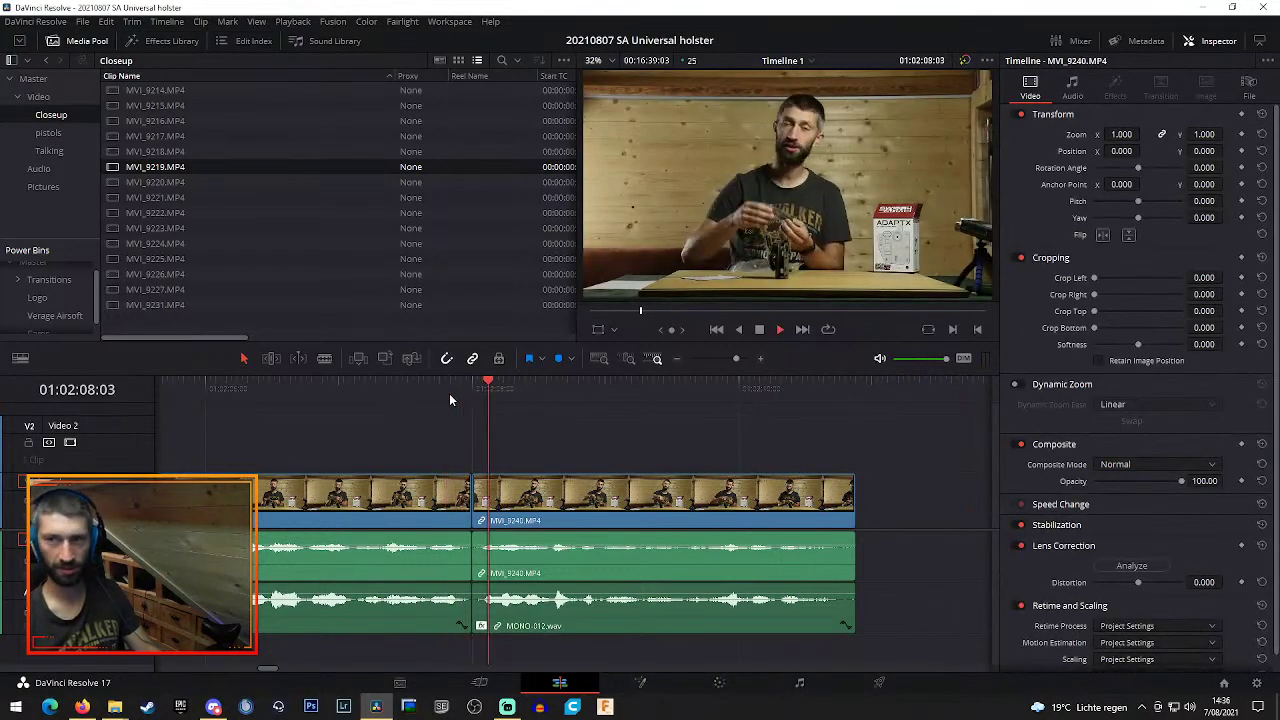
Move the group of MVI_9240.MP4 segments before the large gap, with their audio, back against the end of the preceding clip
left_click(677, 359)
left_click(677, 359)
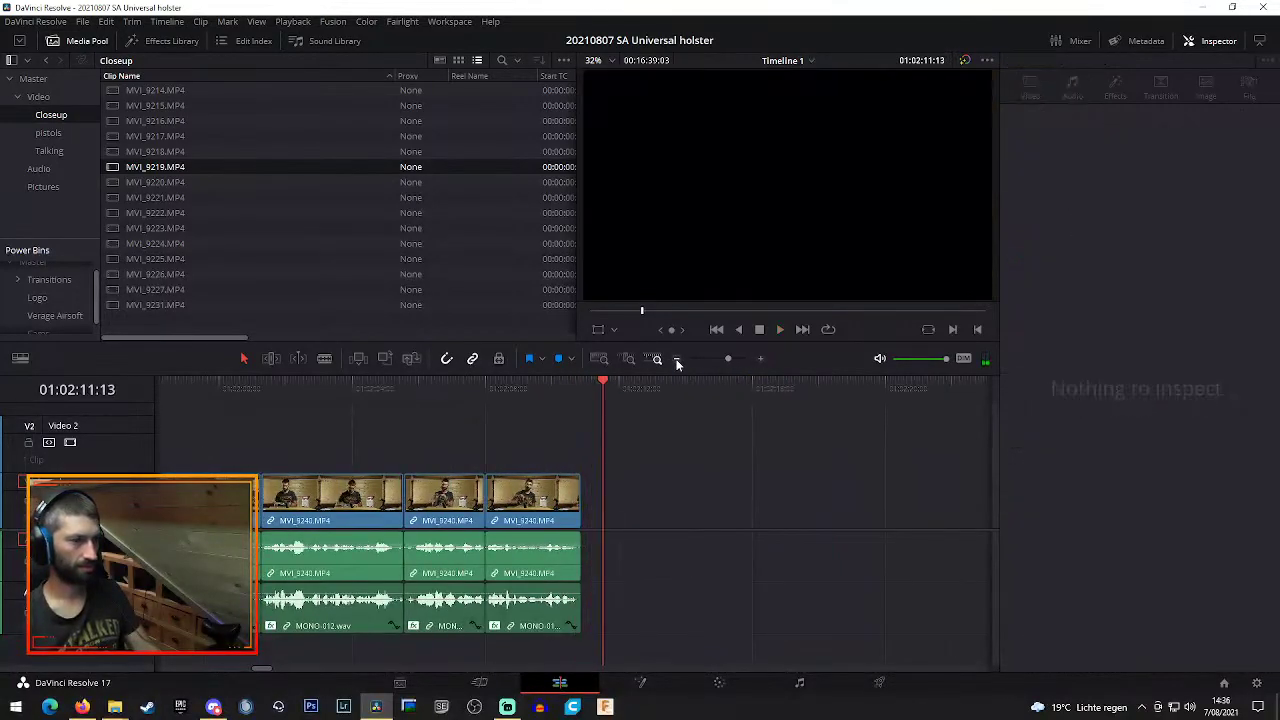
left_click(677, 360)
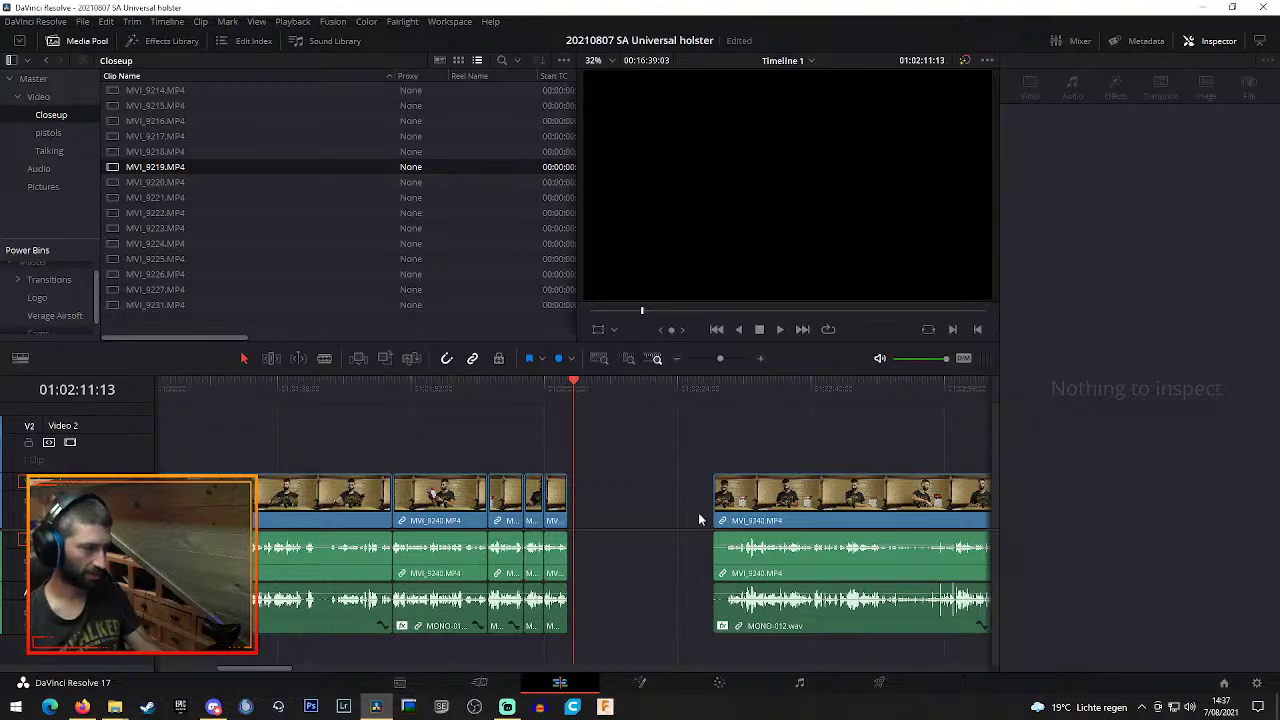
left_click(679, 359)
left_click(679, 359)
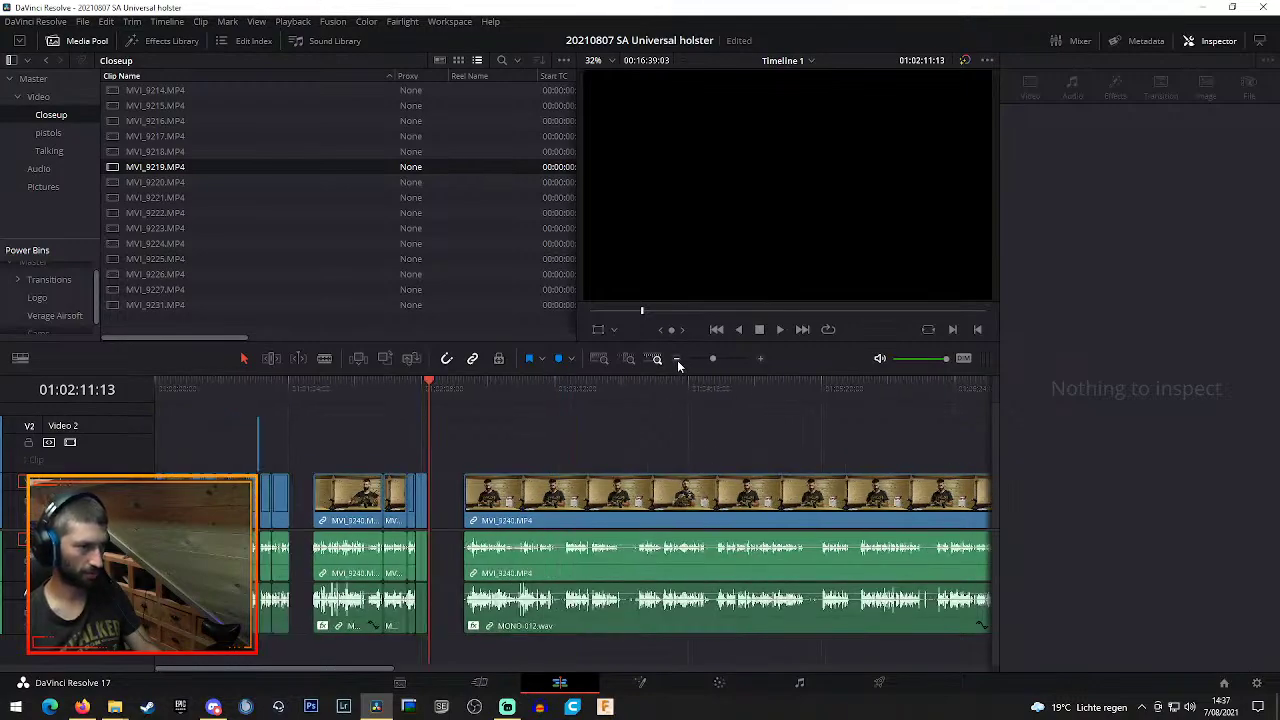
left_click_drag(373, 433, 450, 622)
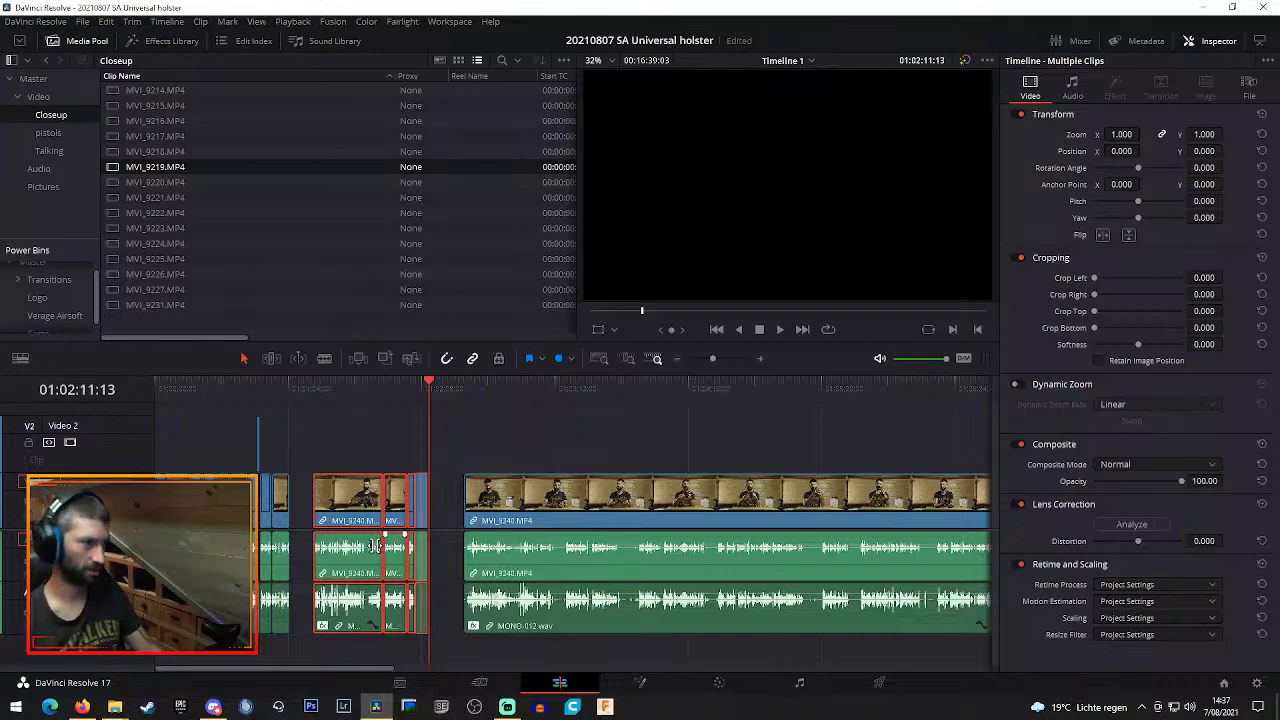
left_click_drag(357, 510, 344, 508)
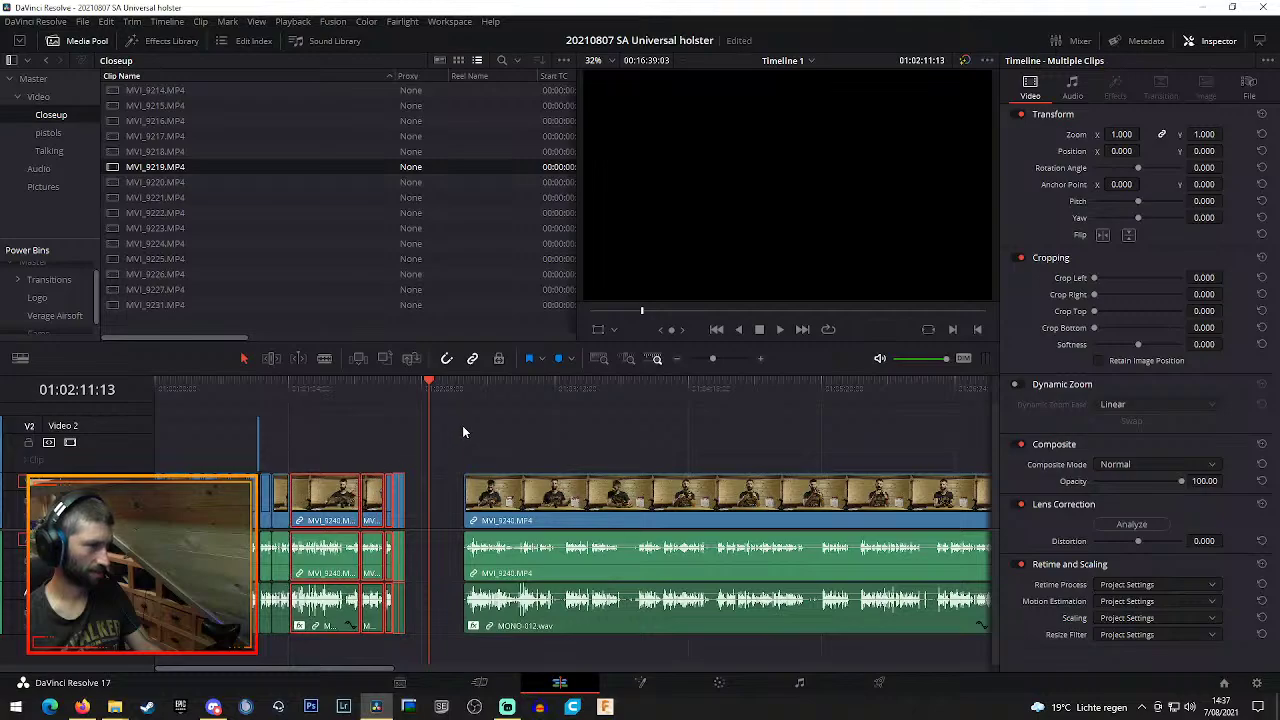
left_click(462, 425)
Split the long MVI_9240.MP4 clip after the gap at about 01:02:31:23 and ripple-delete its opening segment
left_click(333, 396)
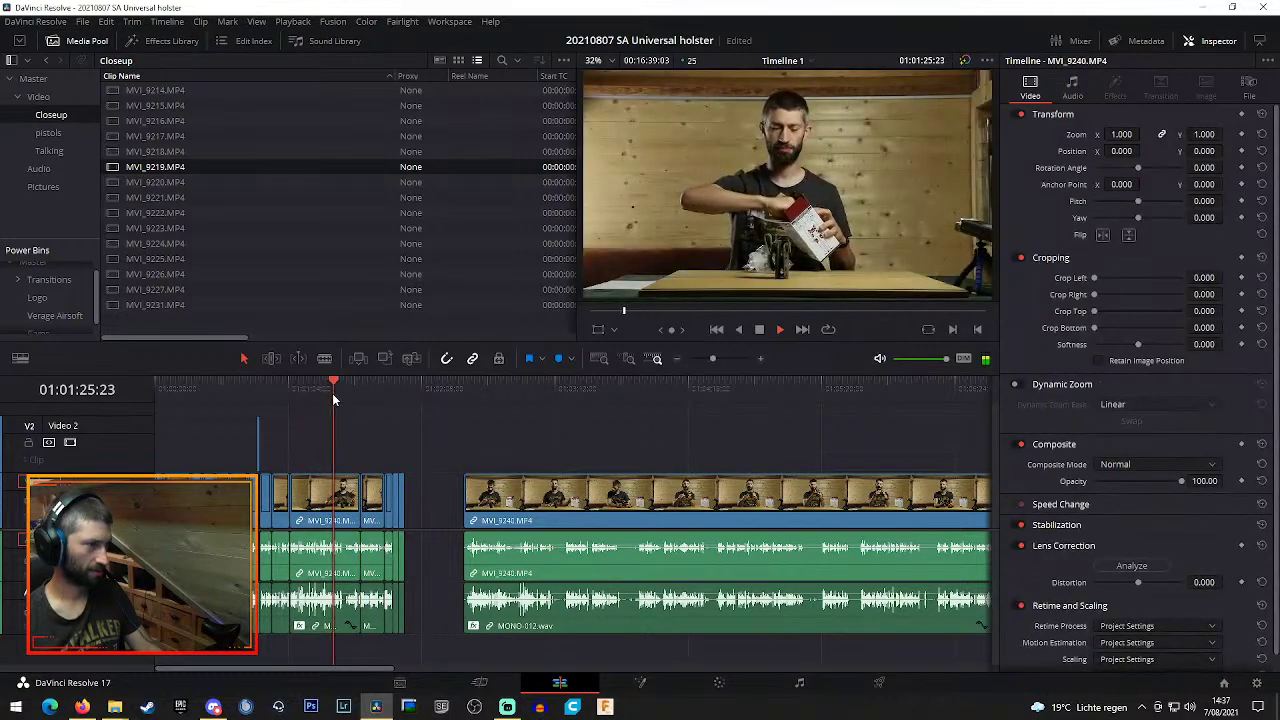
left_click(466, 392)
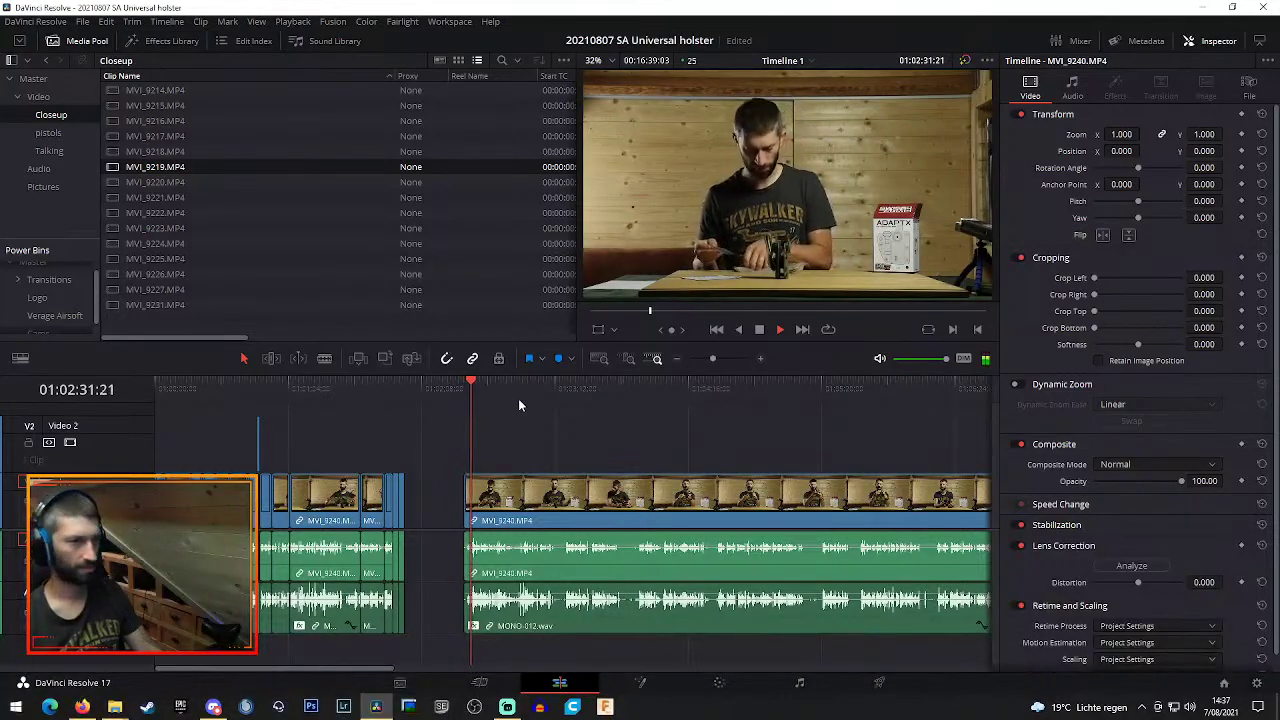
left_click(760, 360)
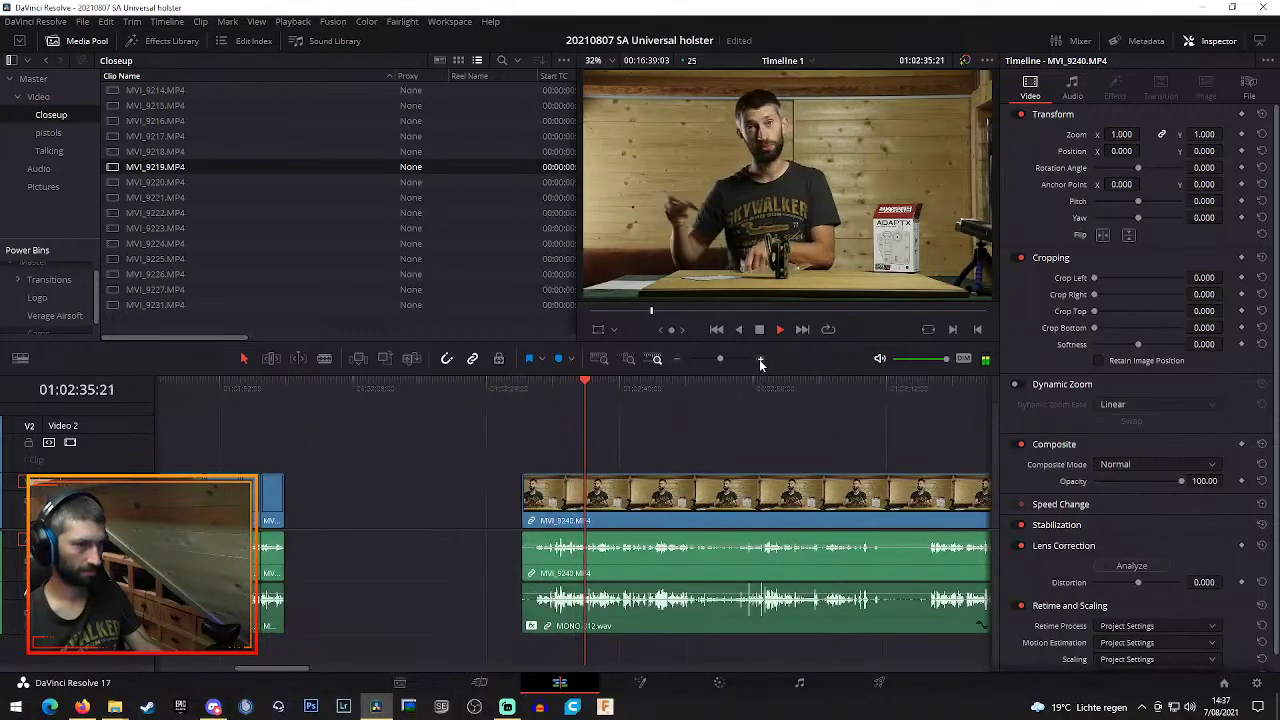
left_click(759, 359)
left_click(503, 388)
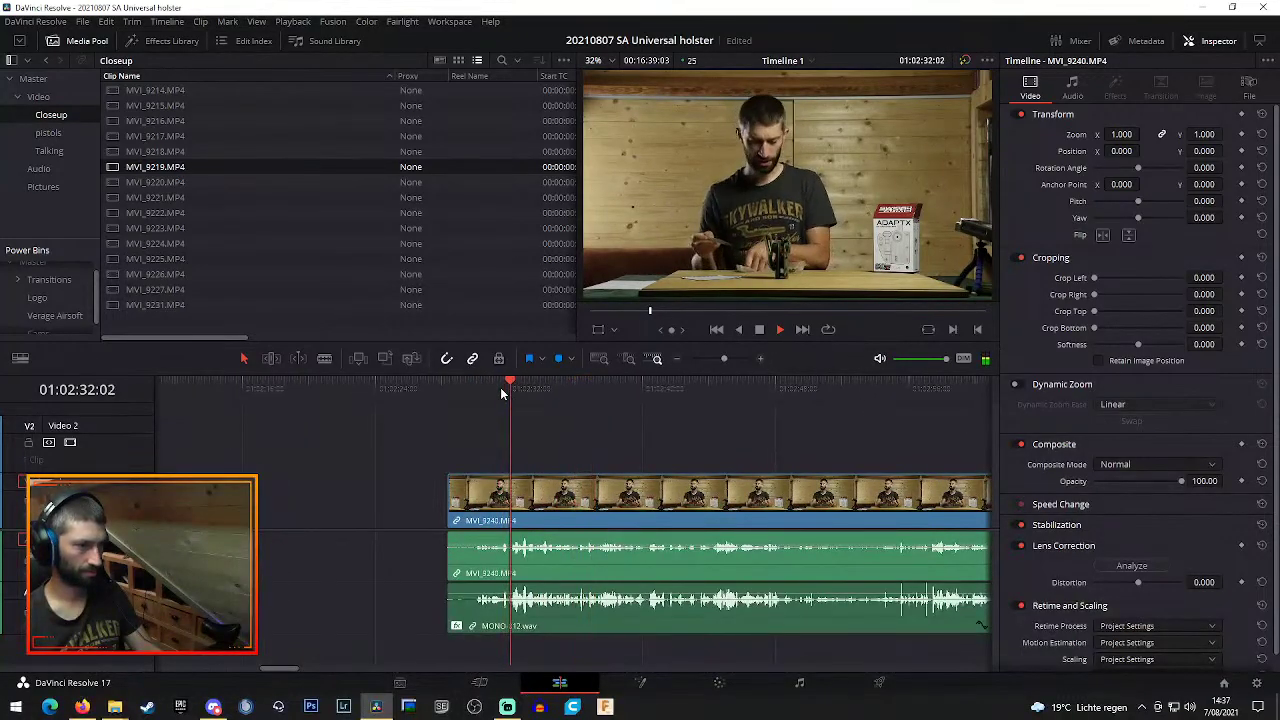
key("b")
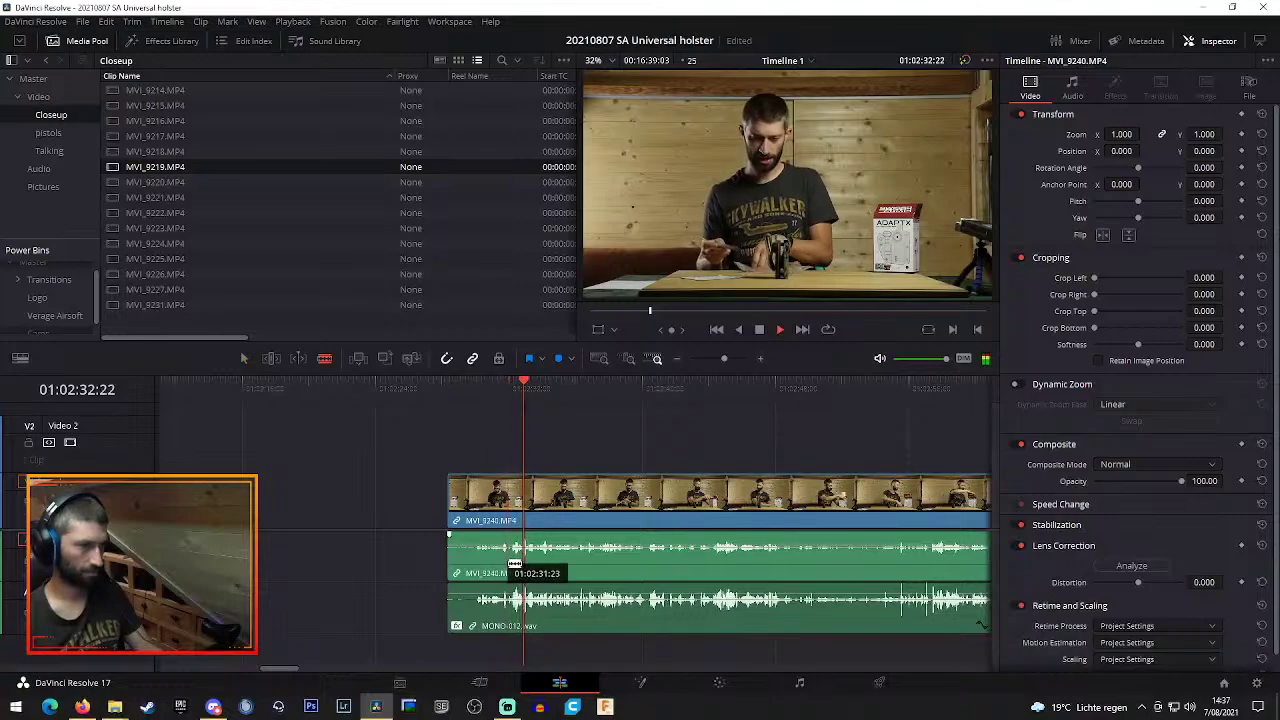
left_click(511, 564)
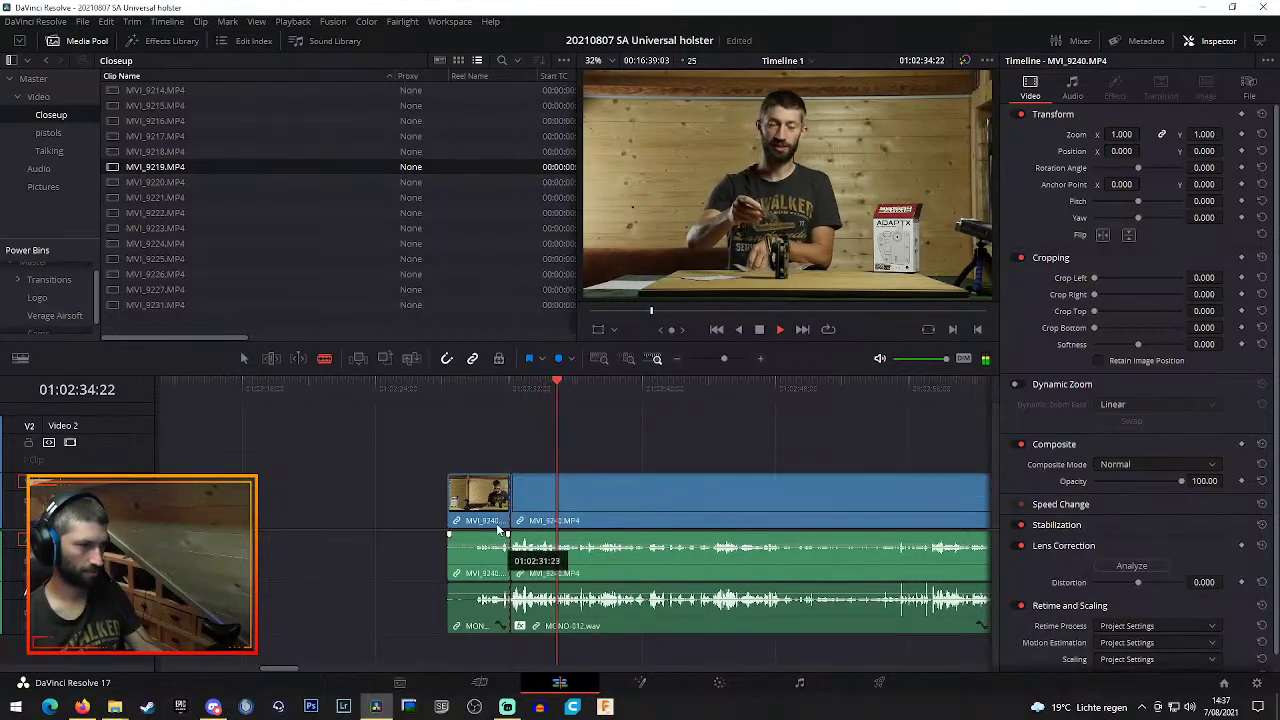
key("a")
left_click(485, 505)
key("Delete")
left_click(479, 488)
key("Delete")
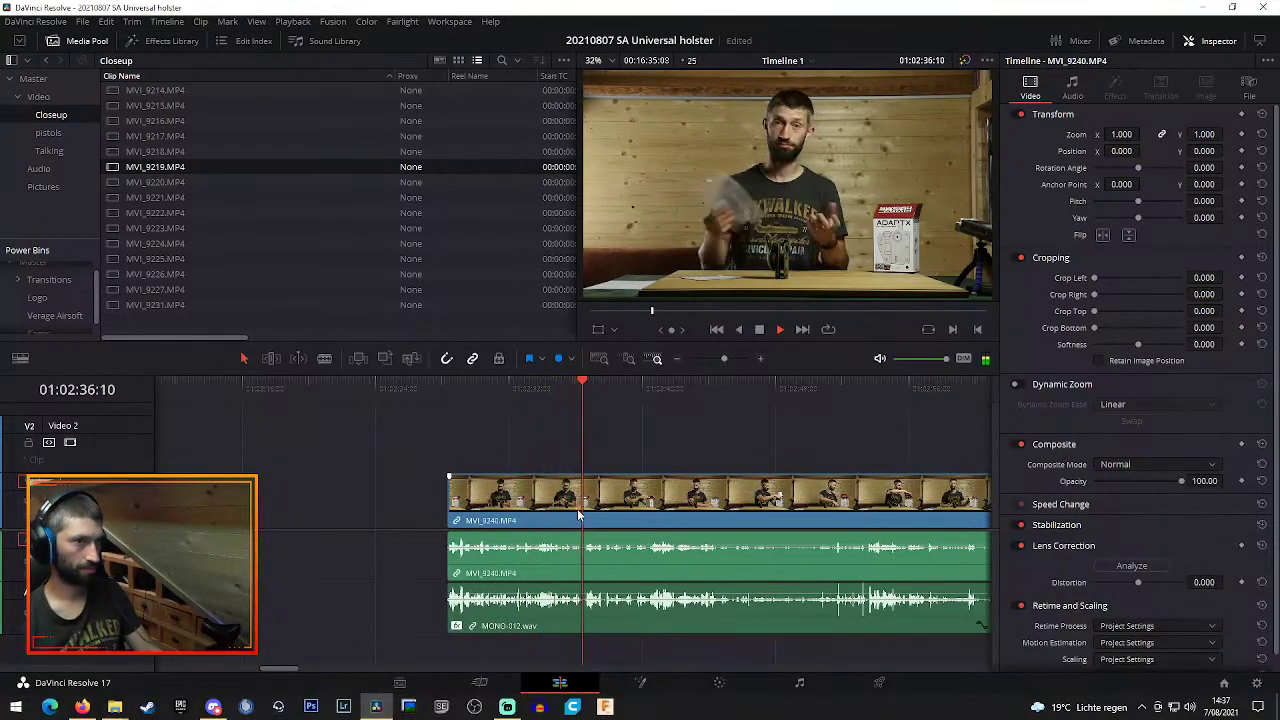
Split the long clip at about 01:02:39 and play on through the passage with the box
left_click(640, 495)
key("a")
key("space")
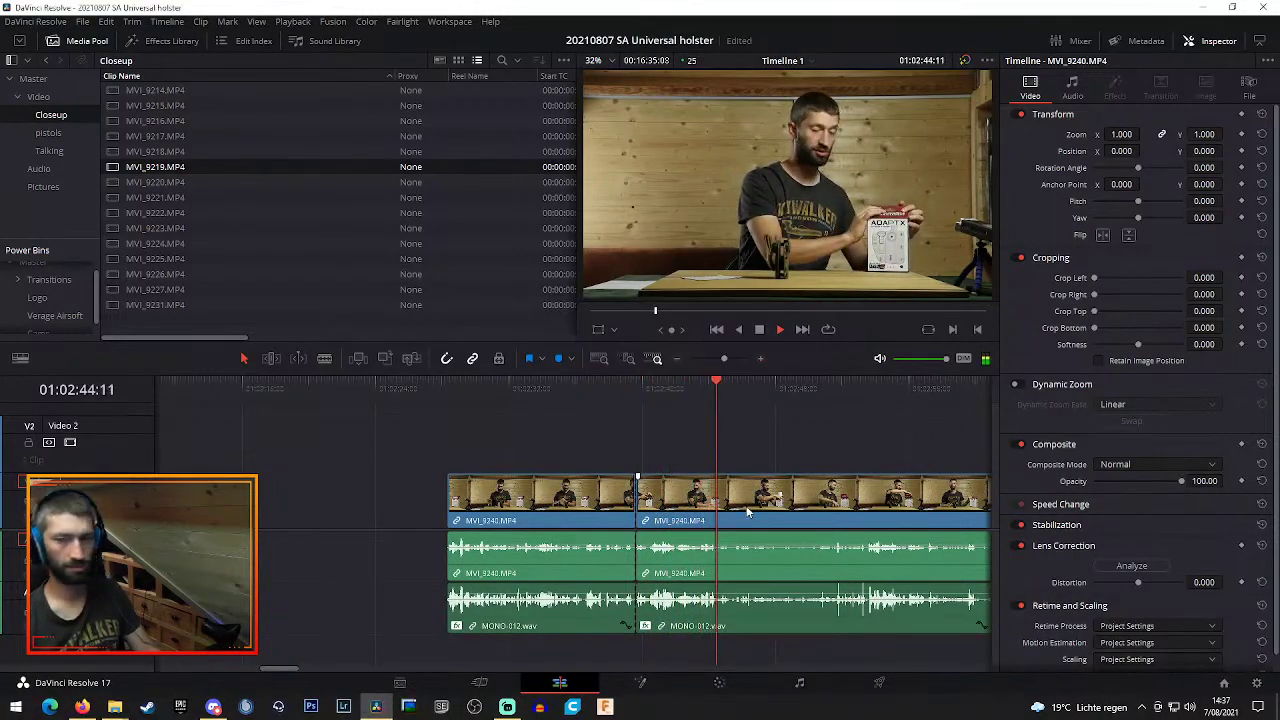
key("space")
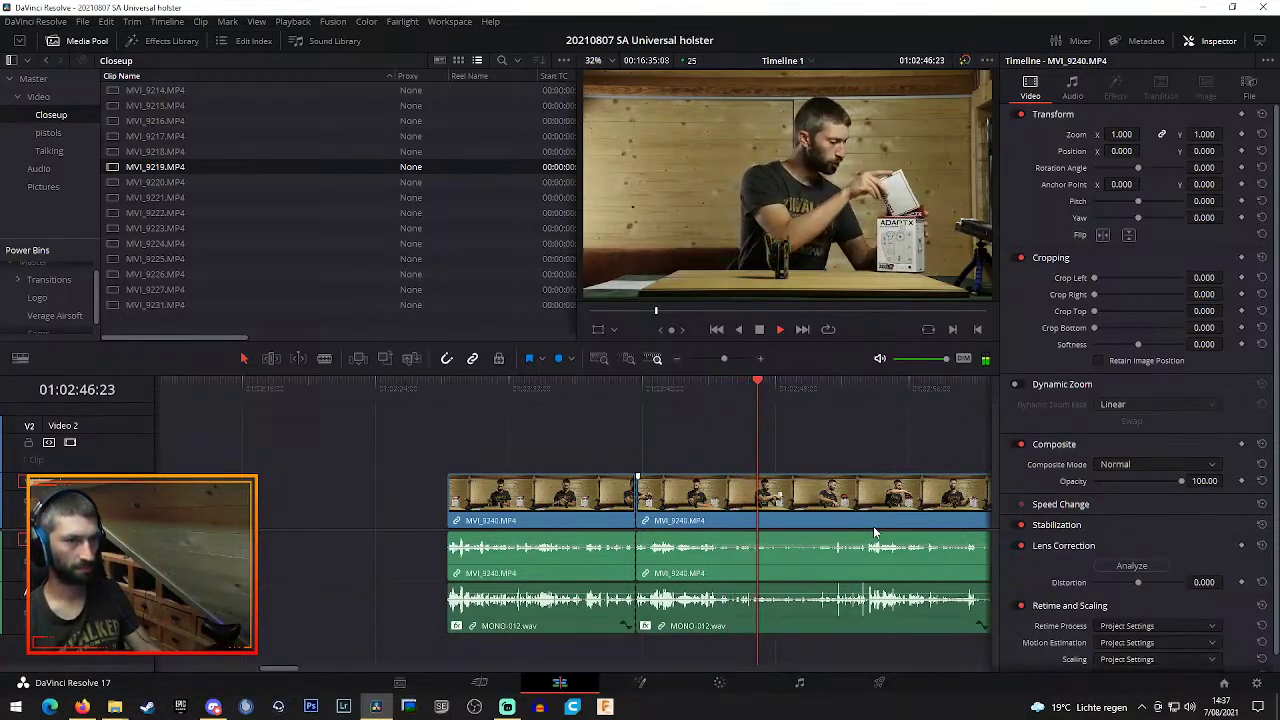
Review the footage up to about 01:03:05 and split the clip with its audio at about 01:03:00
left_click(677, 358)
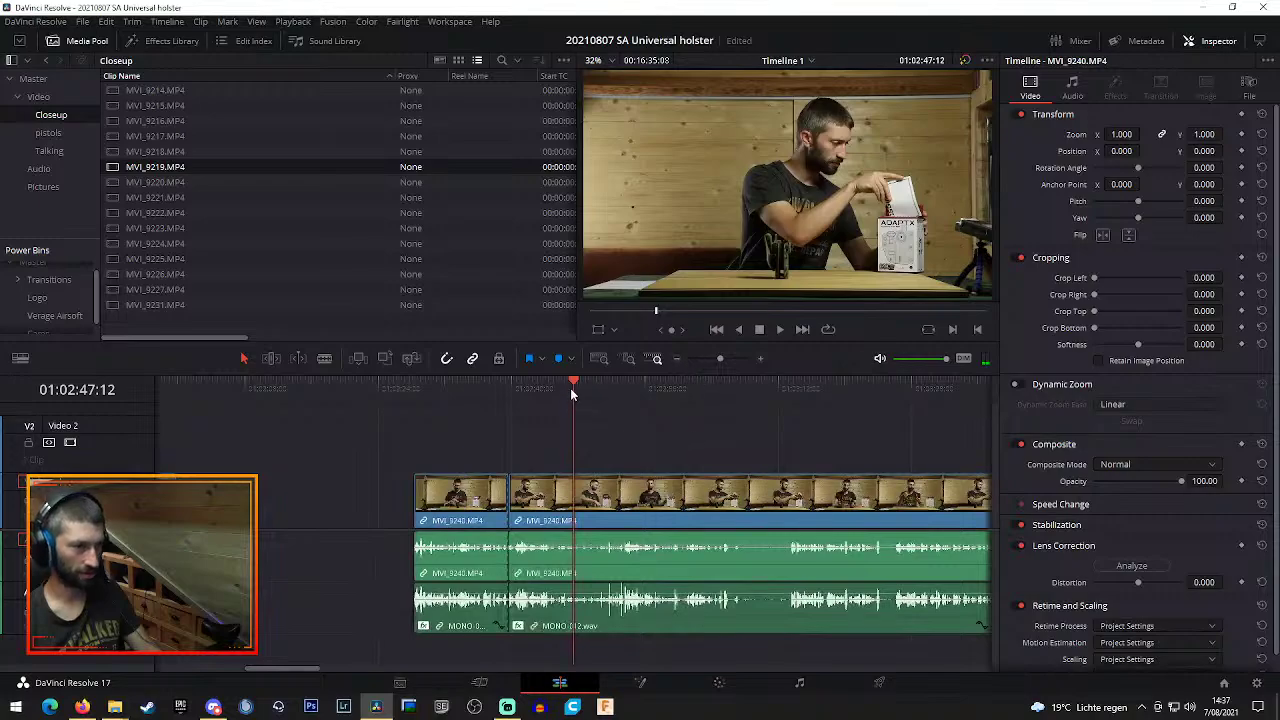
left_click_drag(571, 388, 683, 393)
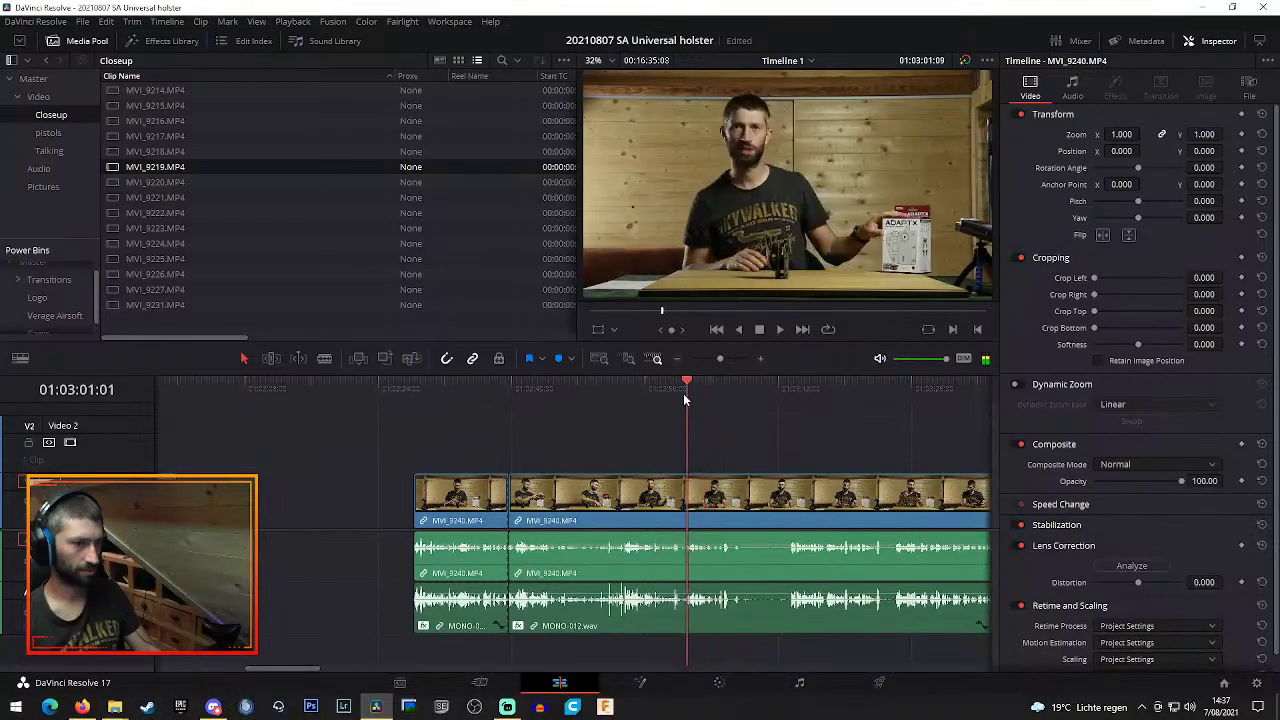
key("space")
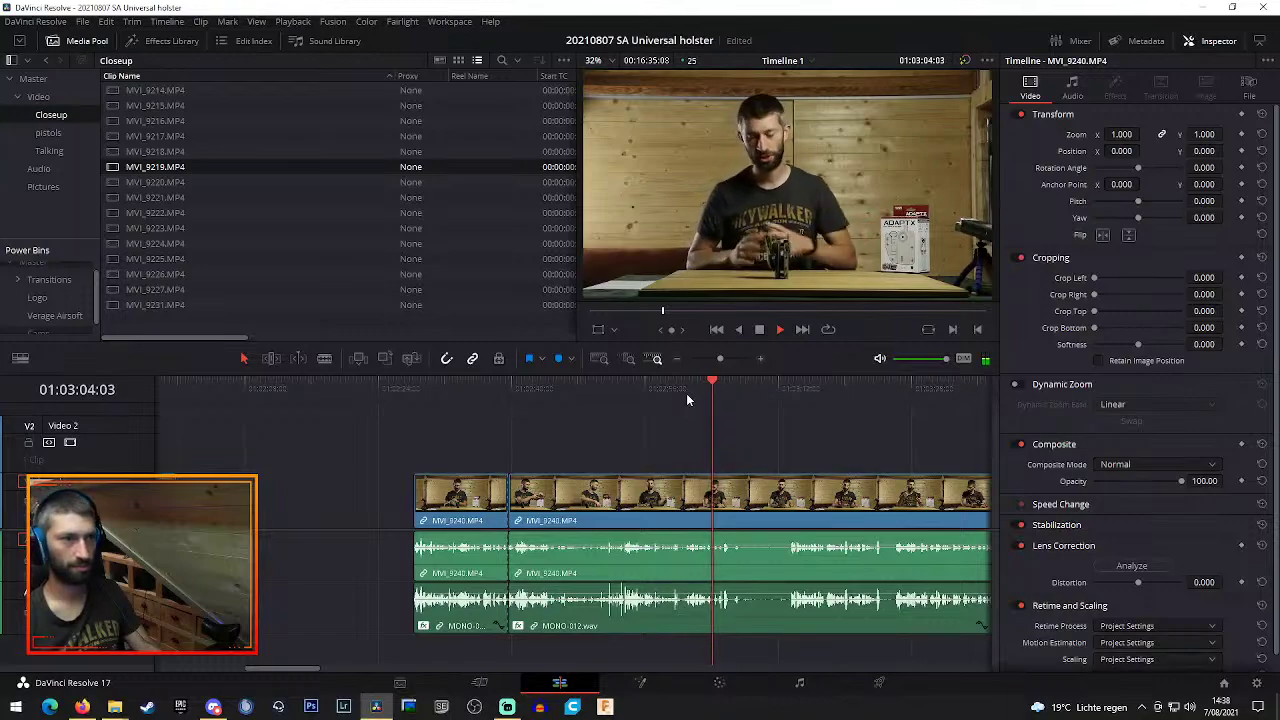
key("space")
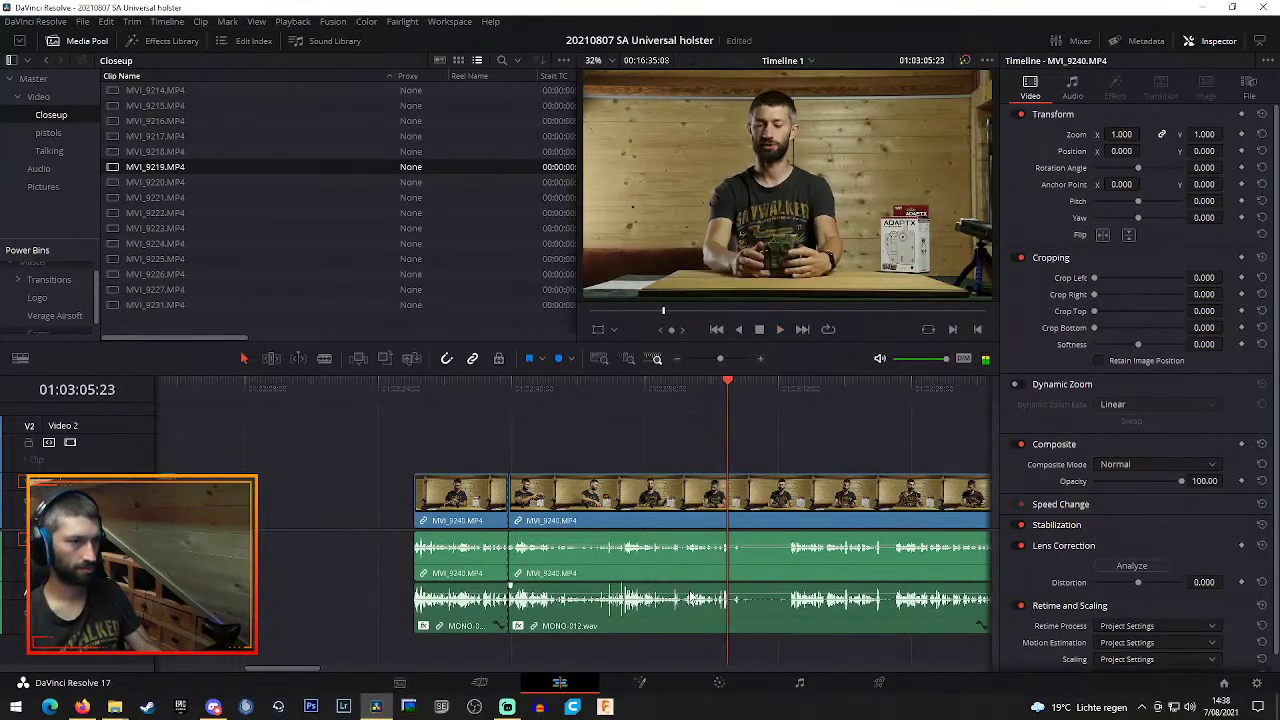
left_click(686, 396)
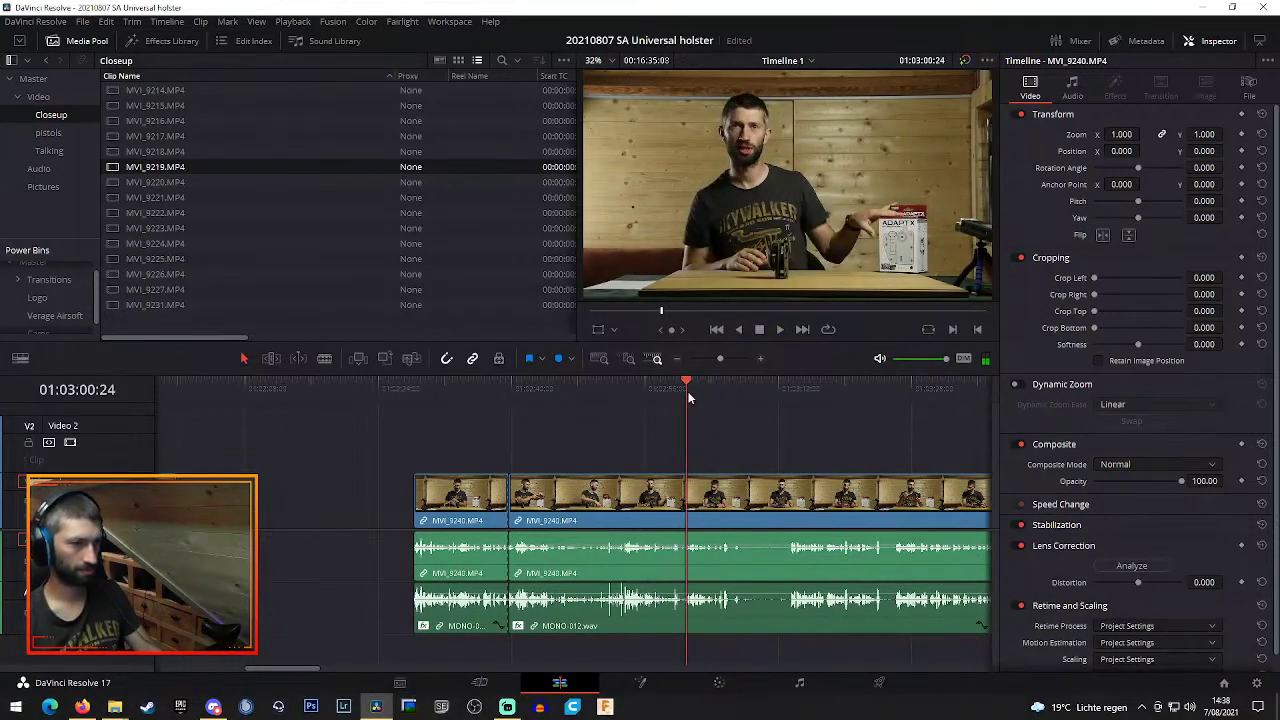
key("b")
left_click(681, 600)
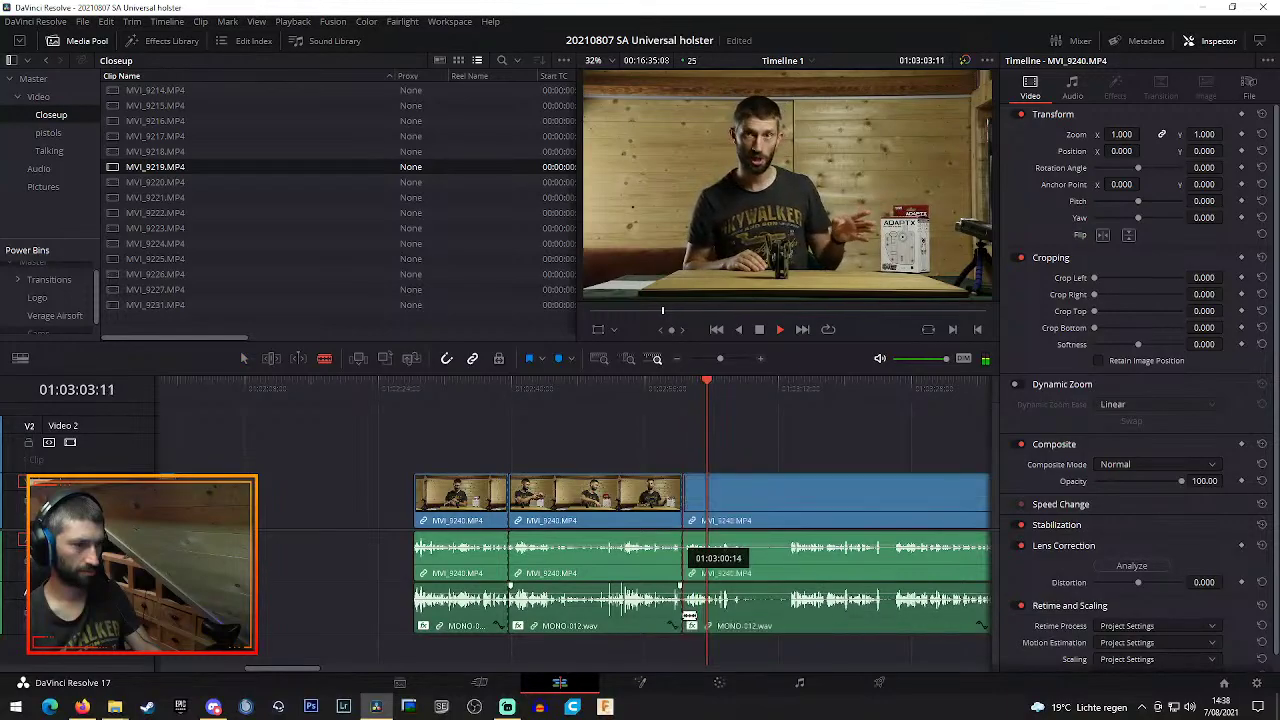
Split the following clip at about 01:03:06 and ripple-delete the box segment between about 01:02:39 and 01:03:00
key("a")
left_click(604, 505)
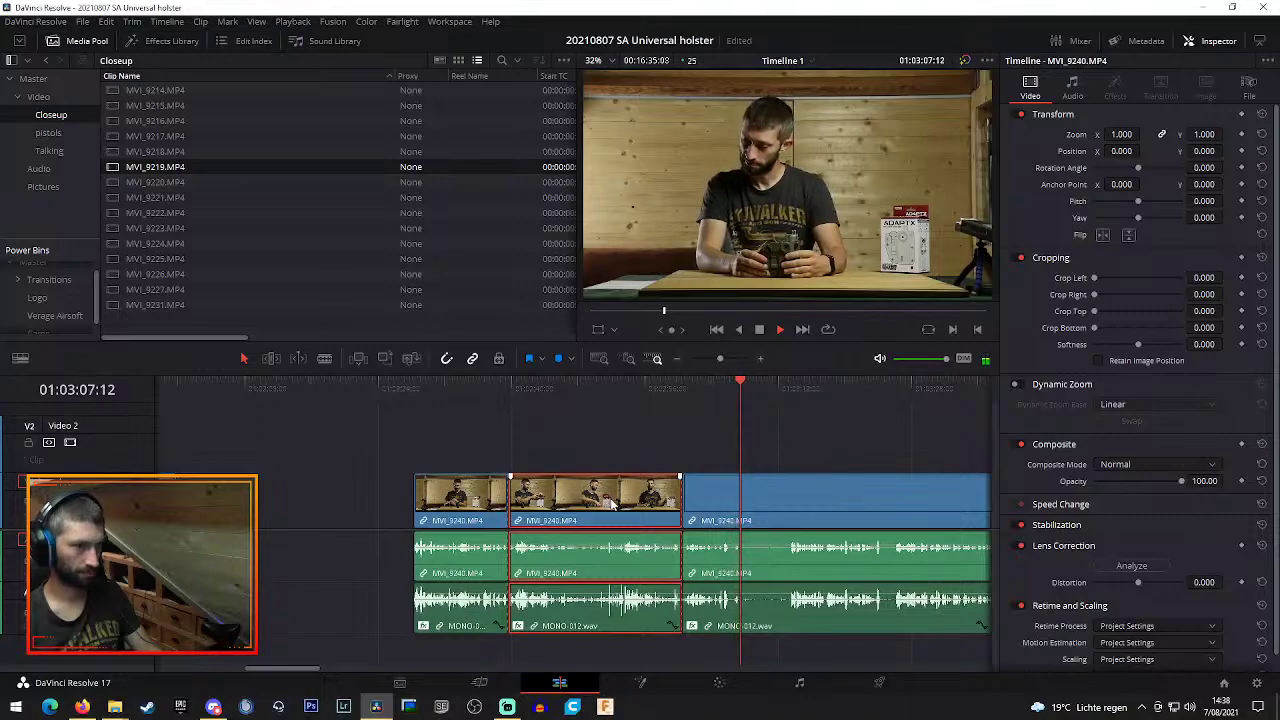
left_click(711, 383)
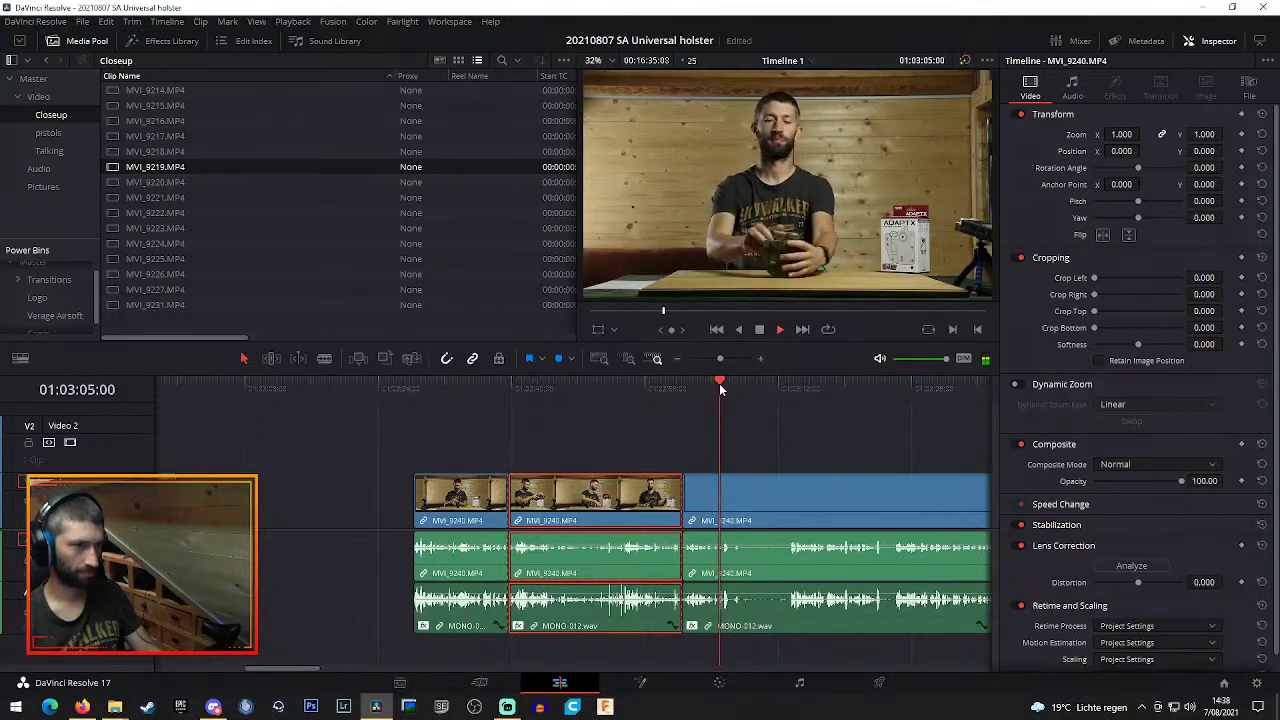
key("b")
left_click(734, 502)
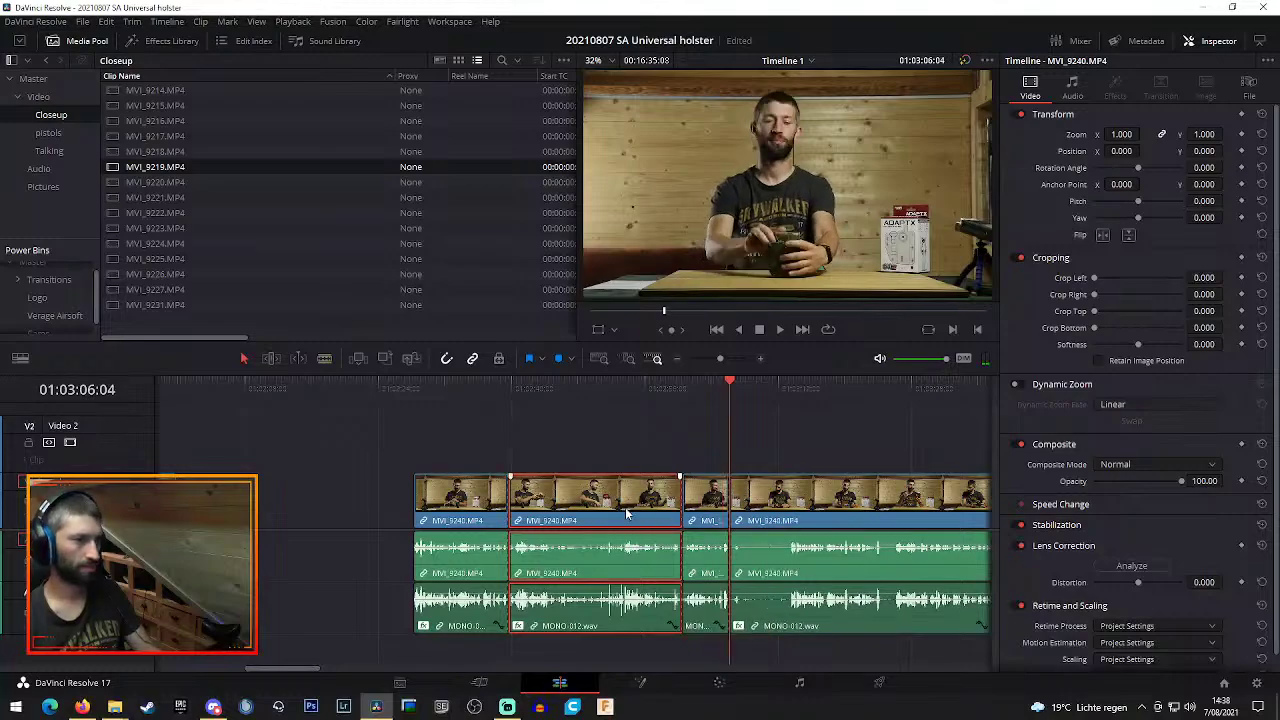
key("Delete")
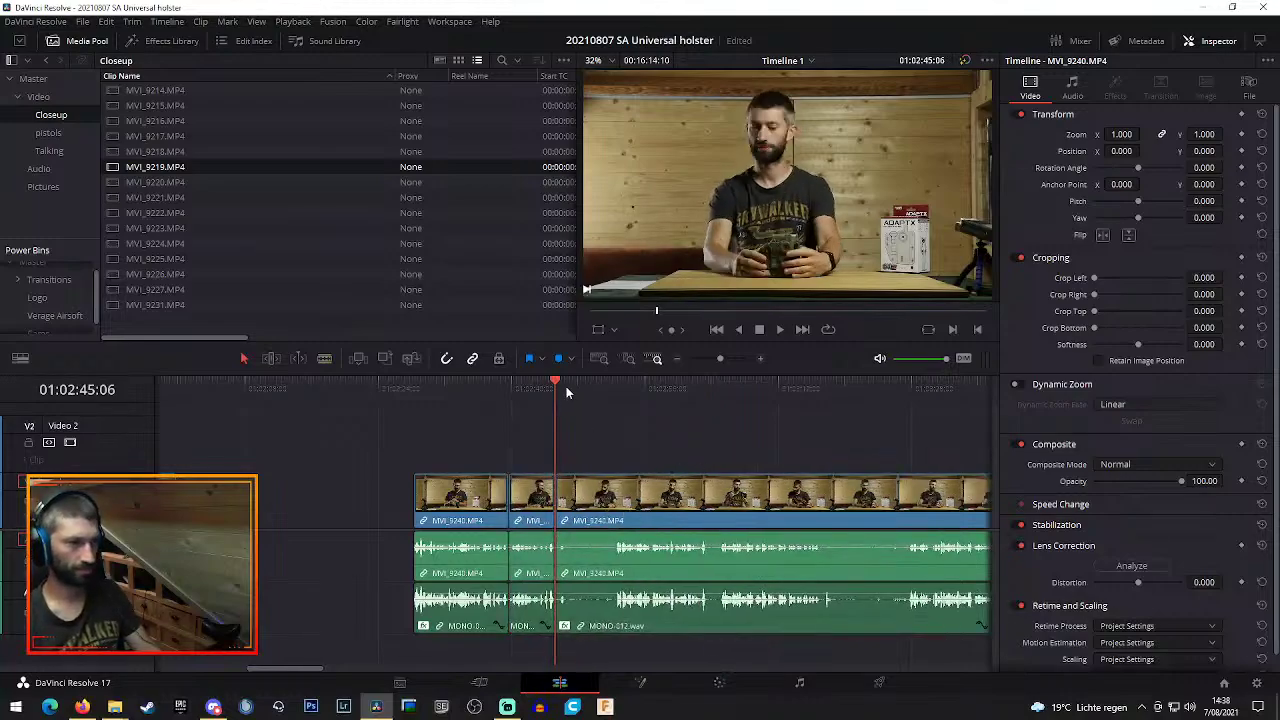
Split the long clip where speech resumes at about 01:02:52 and ripple-delete the quiet segment between about 01:02:45 and 01:02:52
key("space")
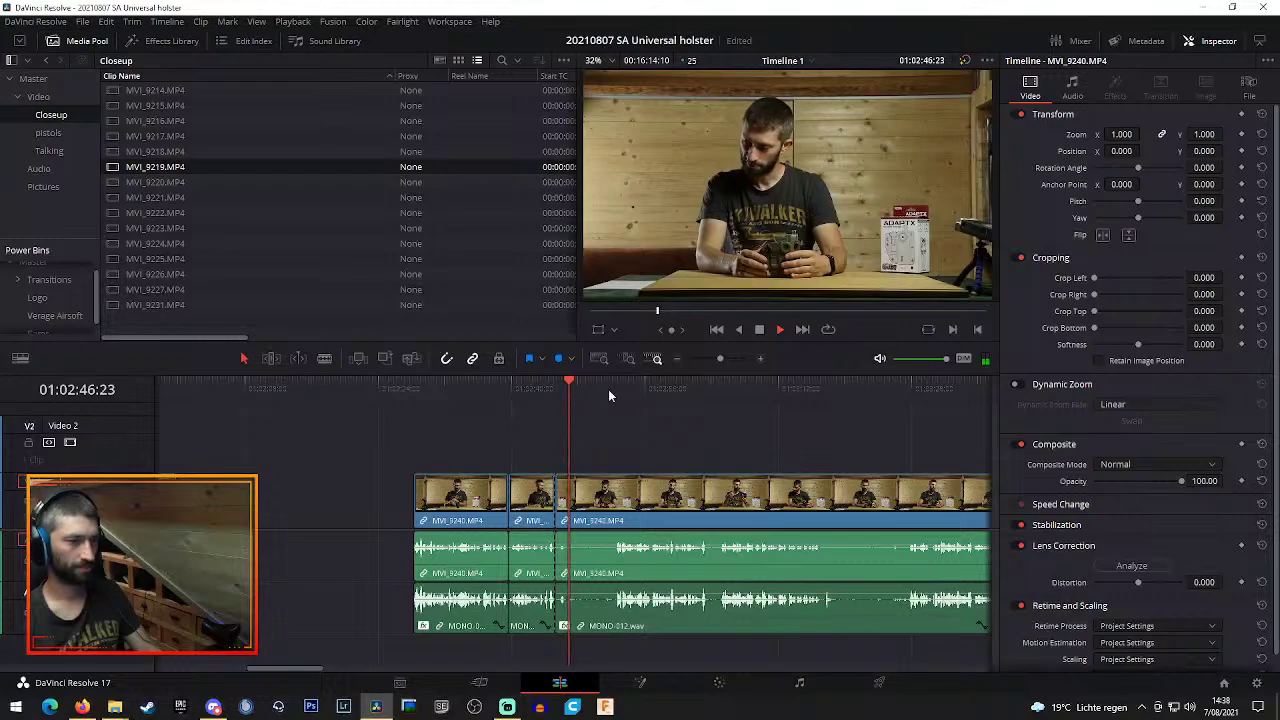
key("space")
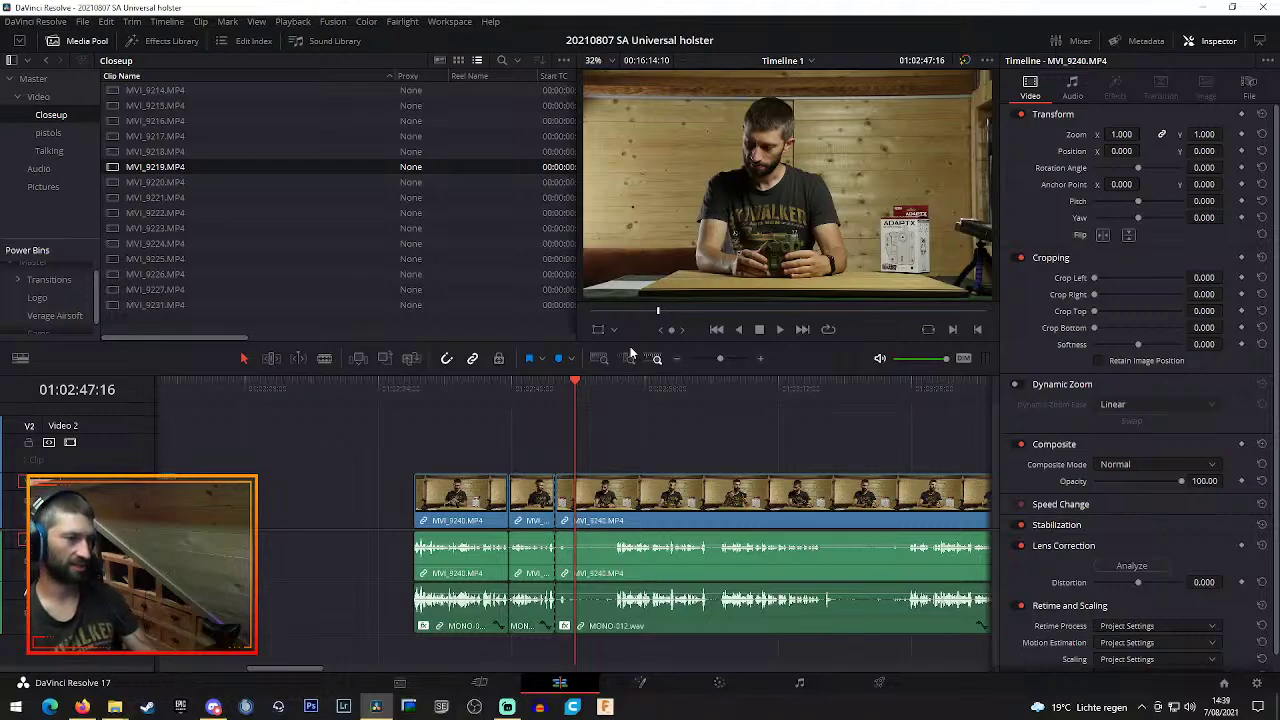
left_click(594, 387)
left_click_drag(594, 389, 613, 391)
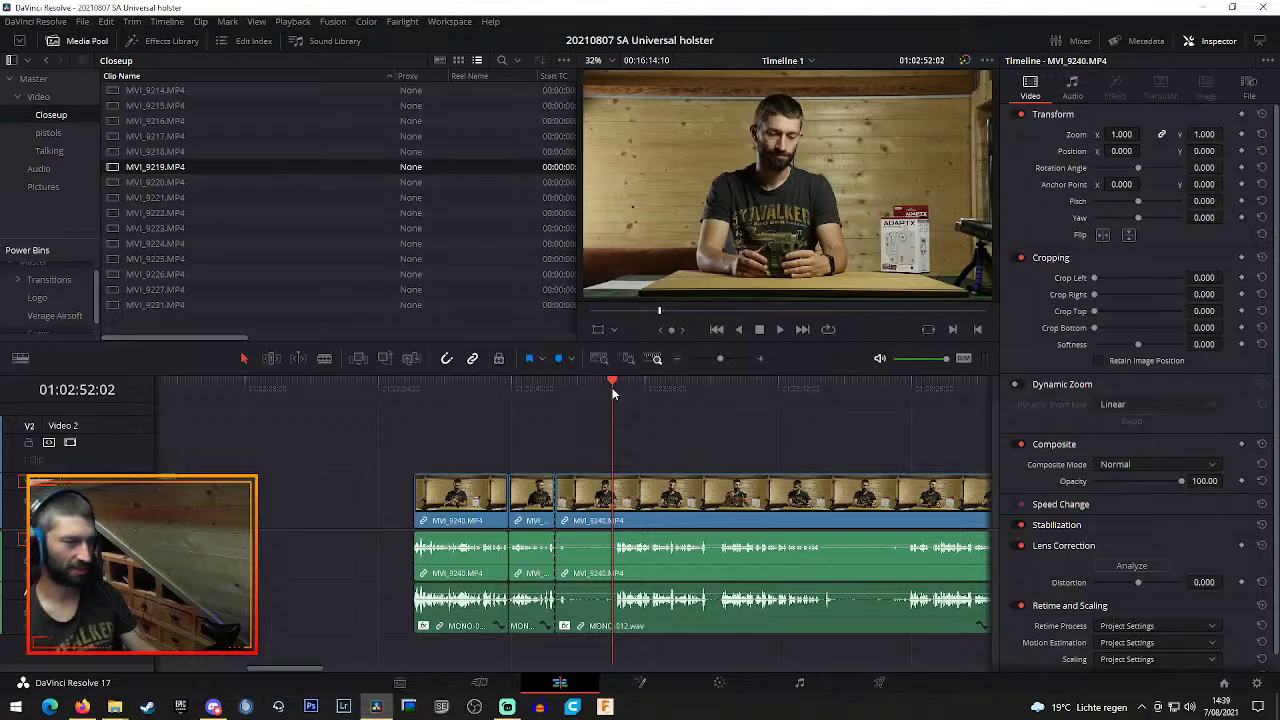
left_click(615, 389)
key("space")
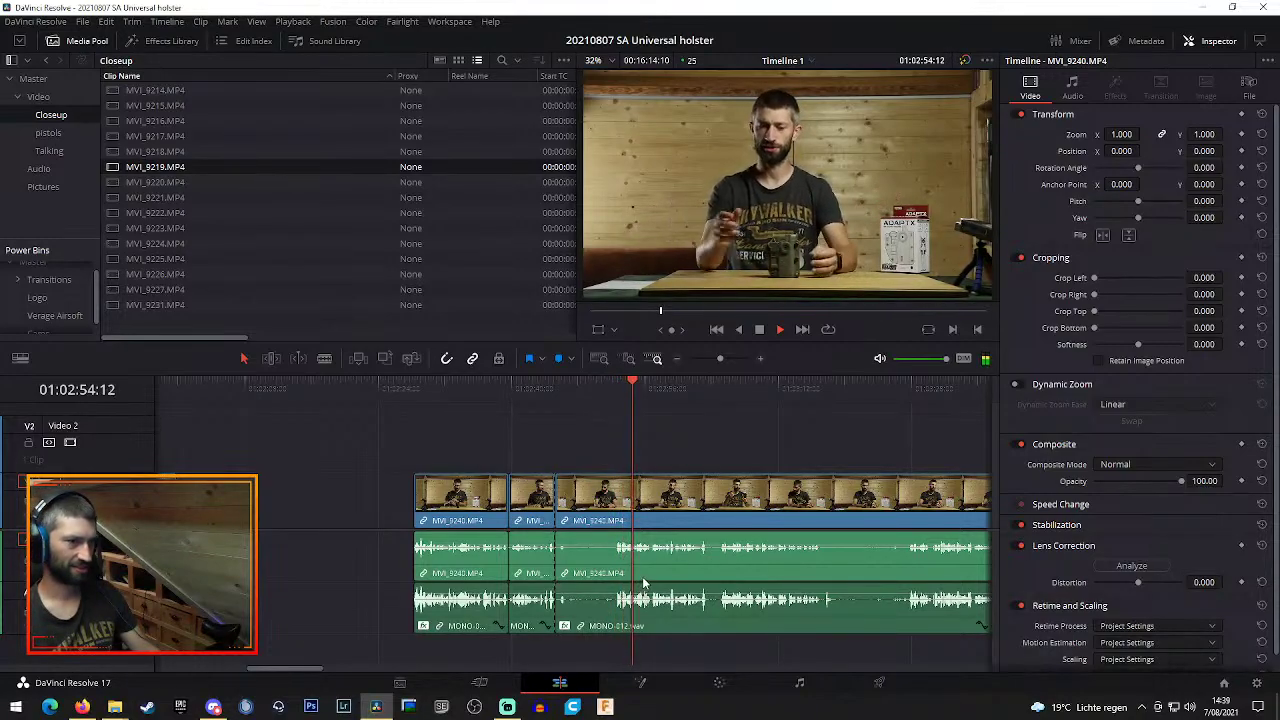
key("b")
left_click(715, 391)
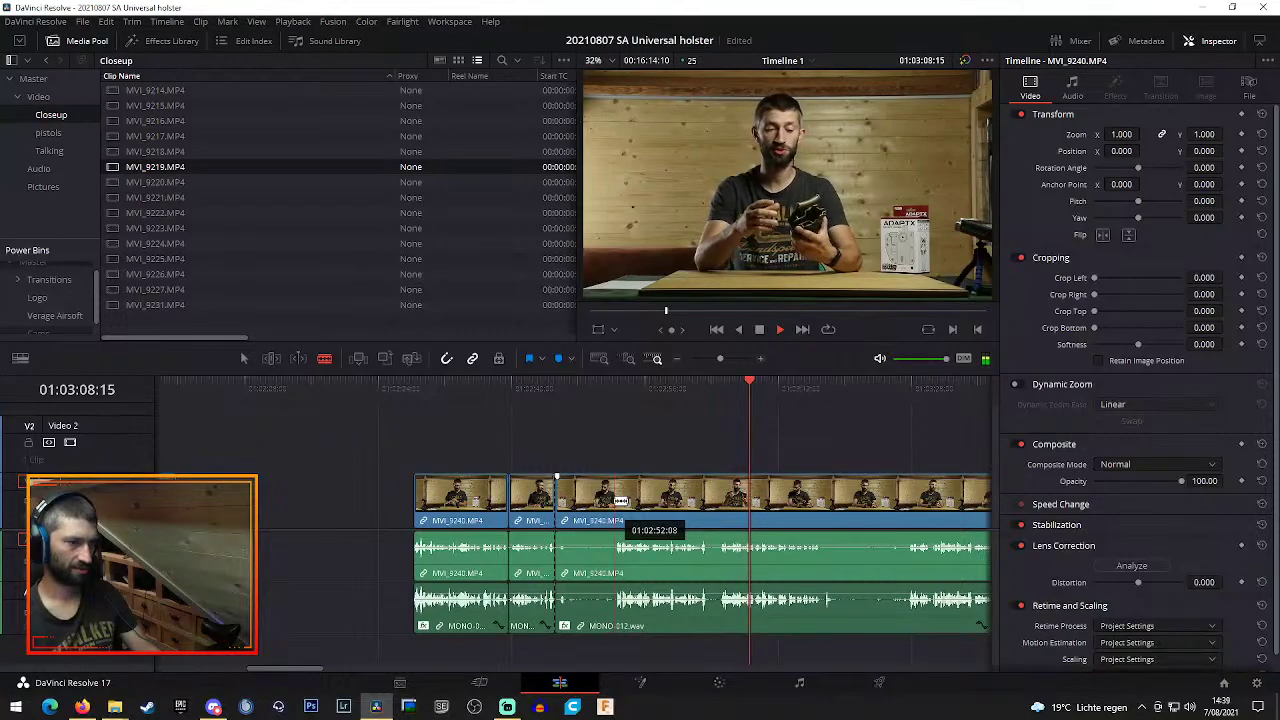
left_click(616, 500)
left_click(618, 388)
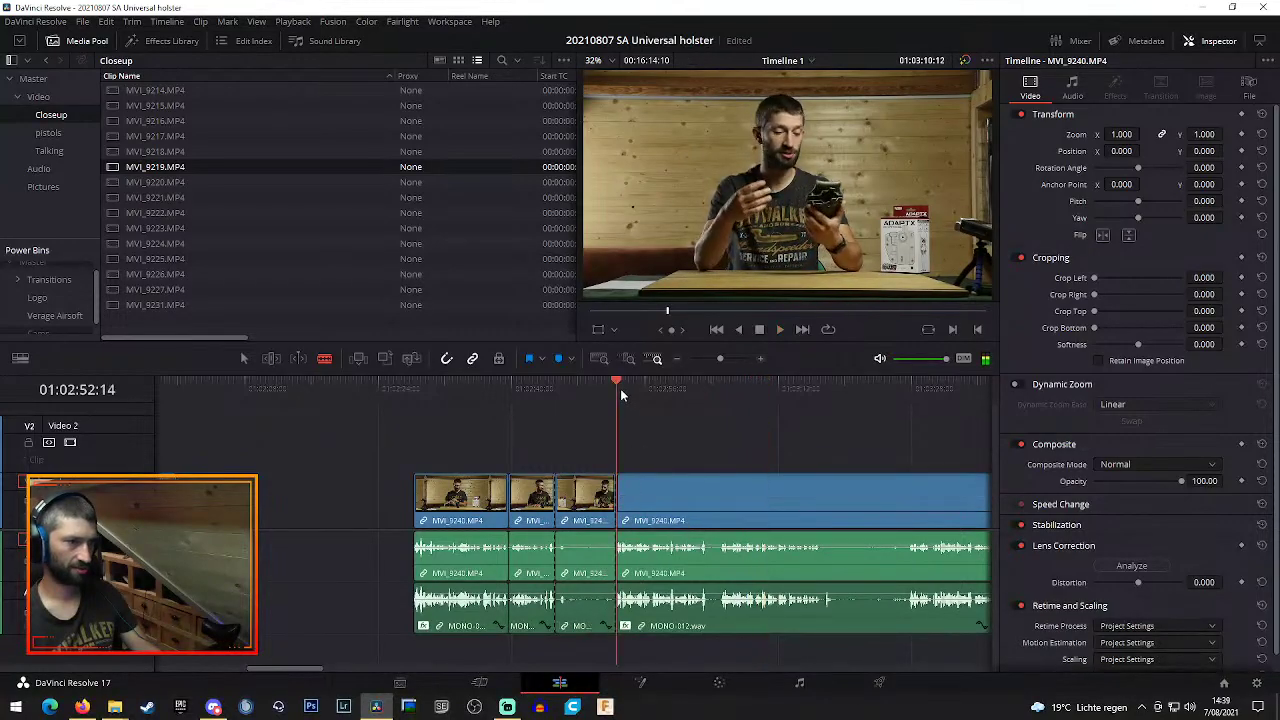
key("a")
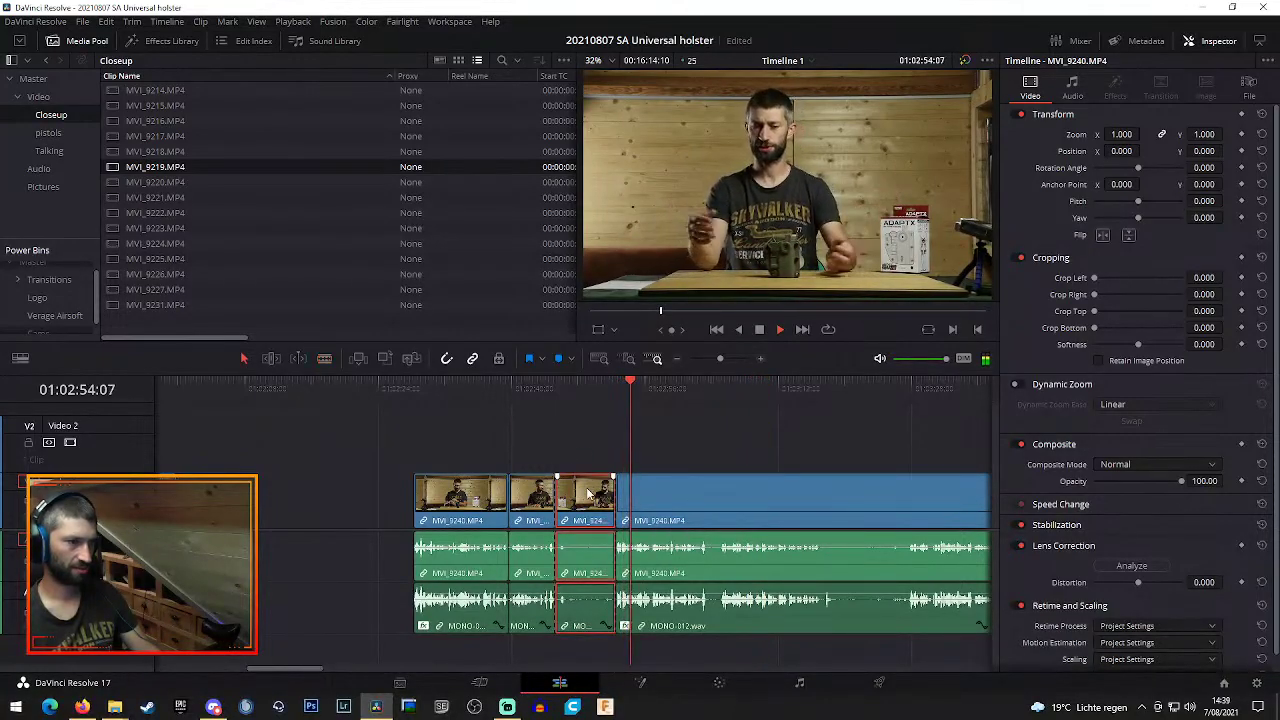
key("Delete")
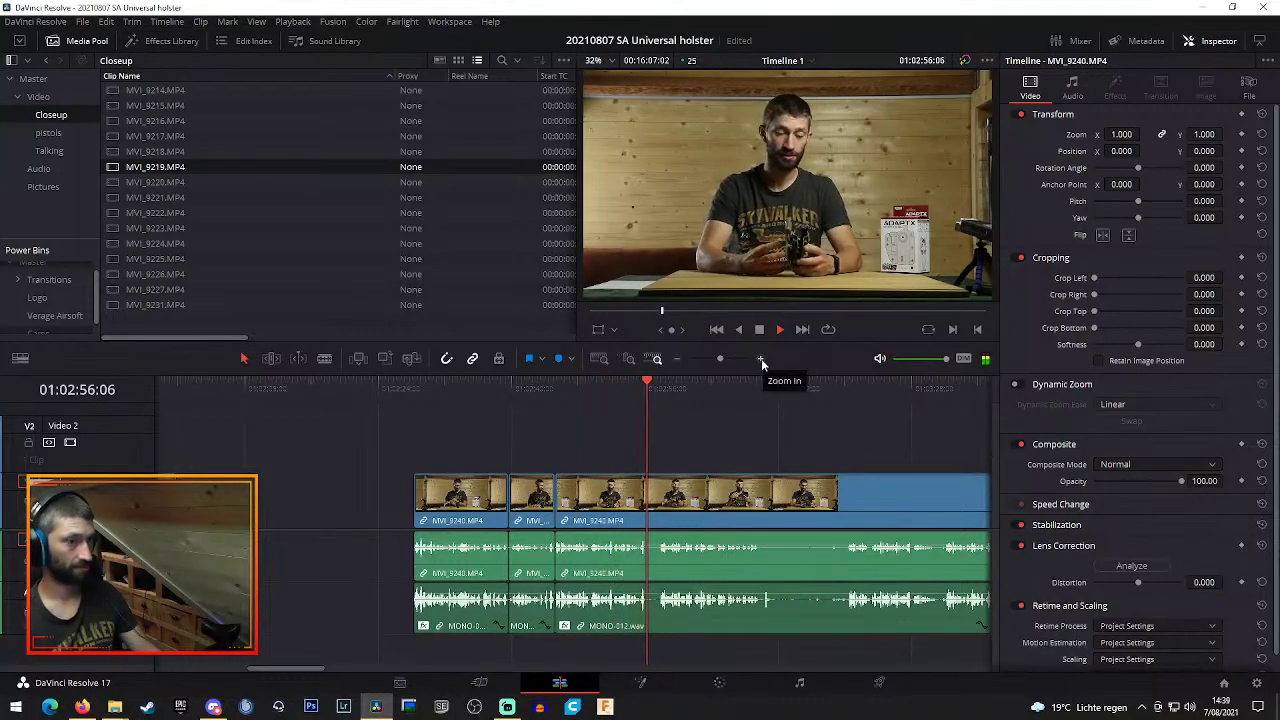
Split the clip with its audio at about 01:02:56 and 01:02:57 and ripple-delete the short piece in between
key("b")
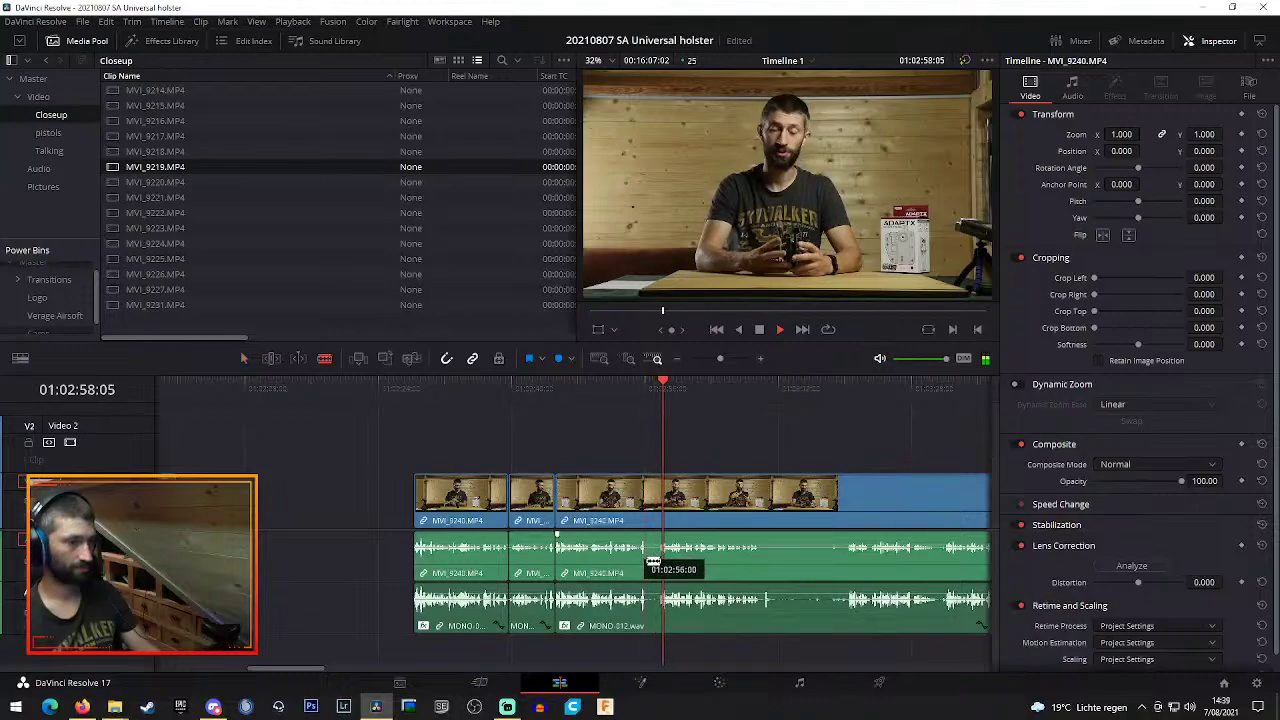
left_click(649, 560)
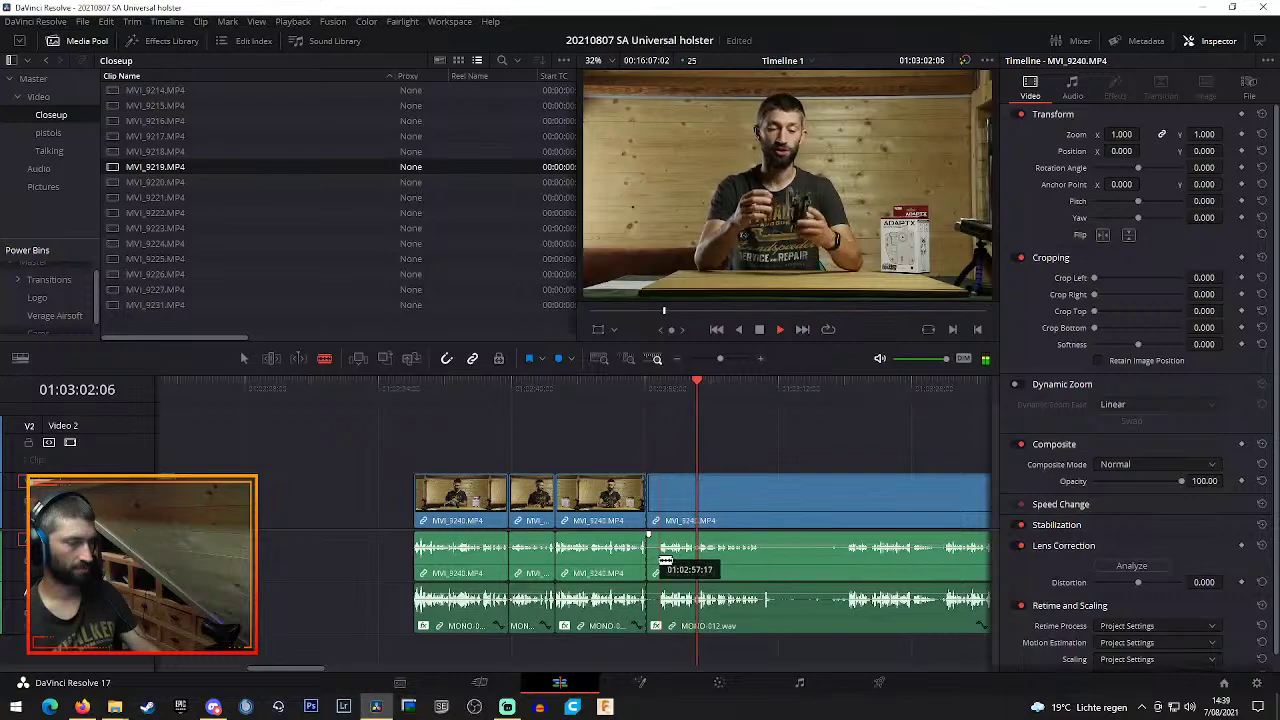
left_click(660, 562)
key("a")
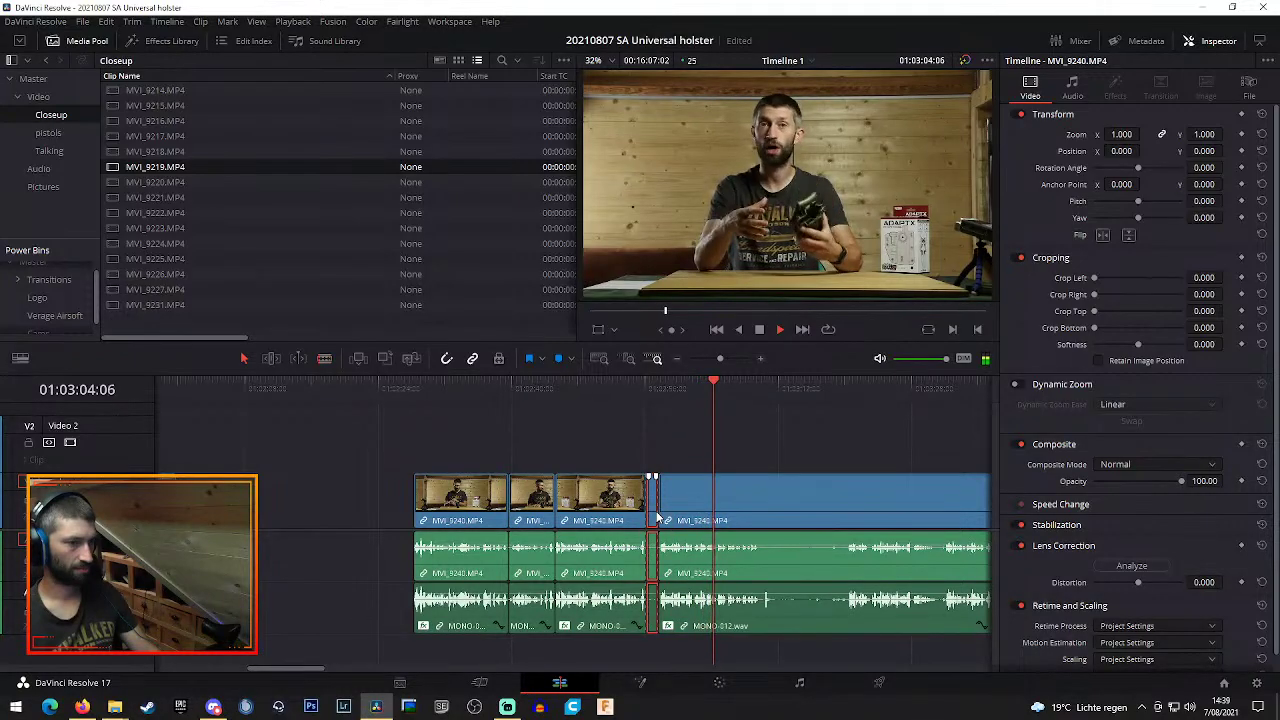
left_click(652, 518)
key("Delete")
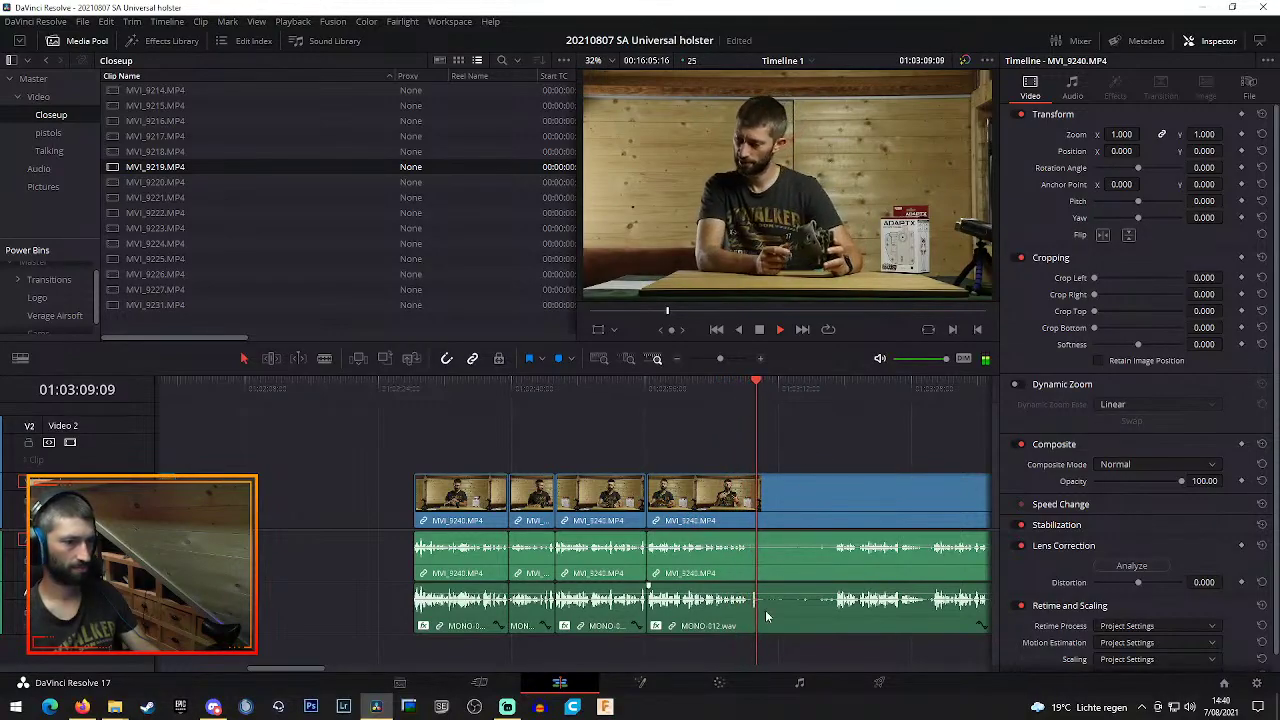
Split the following clip with its audio at about 01:03:08 and 01:03:18, at both ends of the quiet pause
key("b")
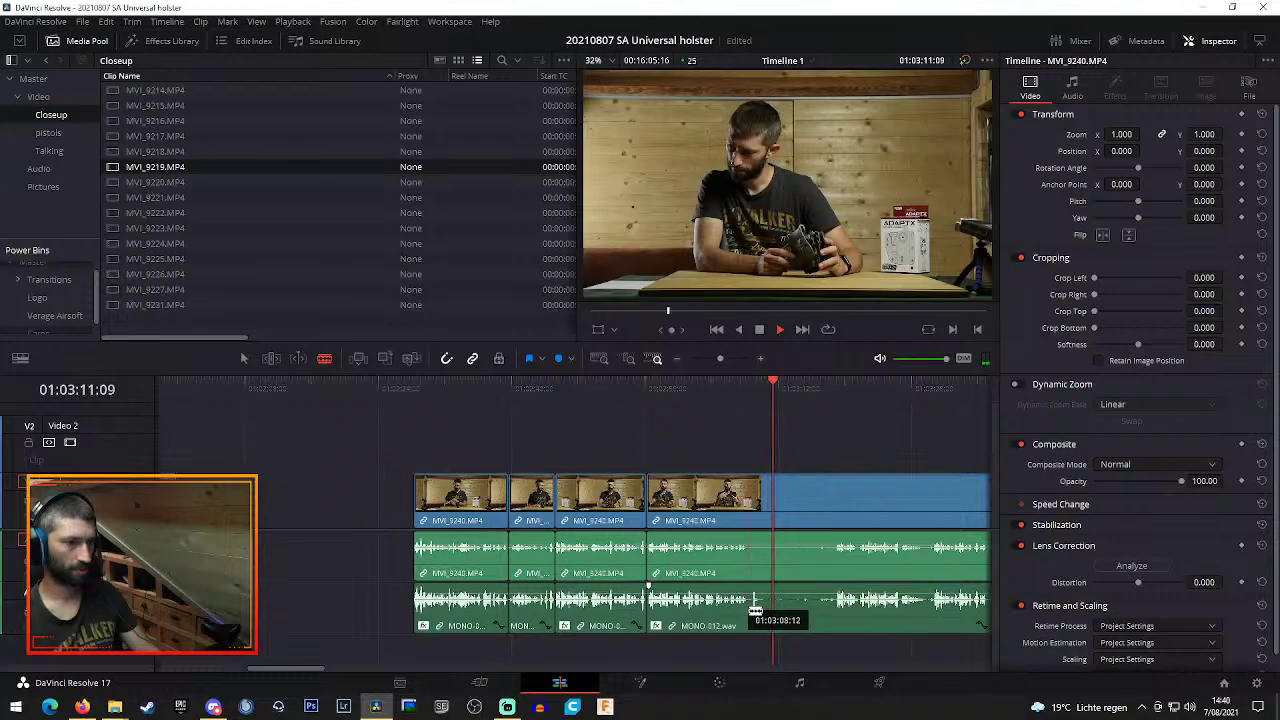
left_click(751, 603)
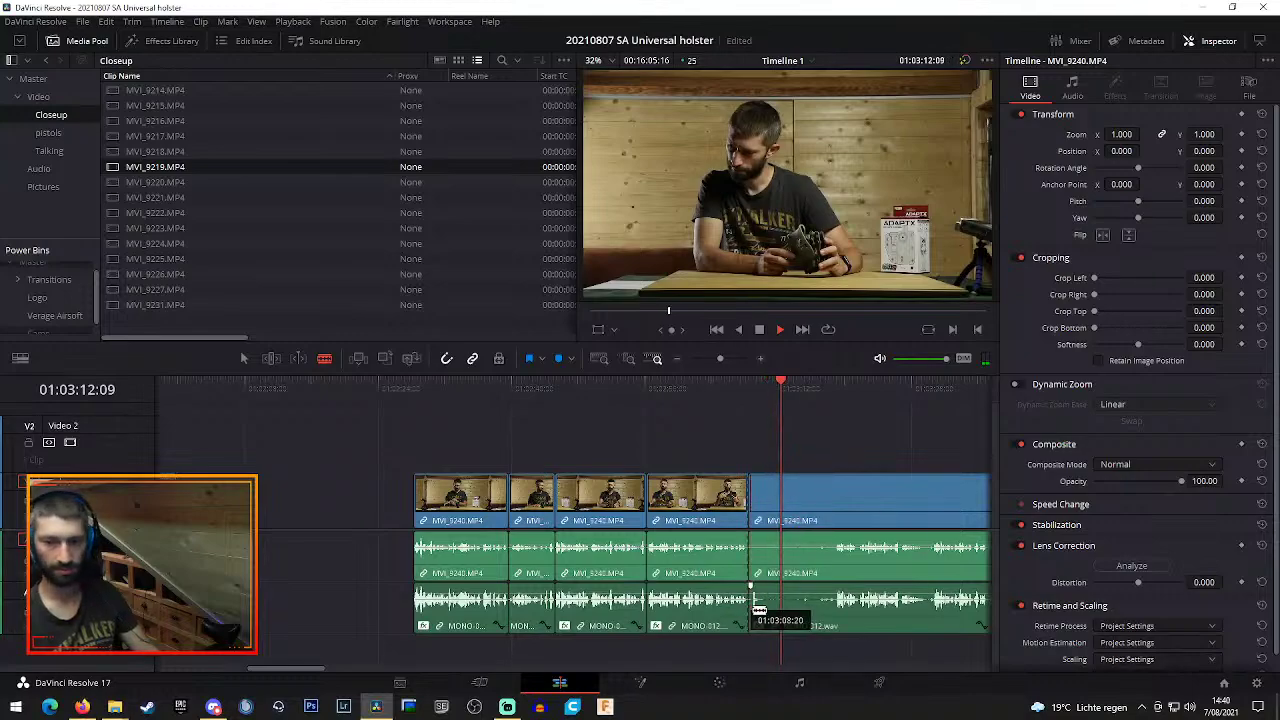
left_click(817, 386)
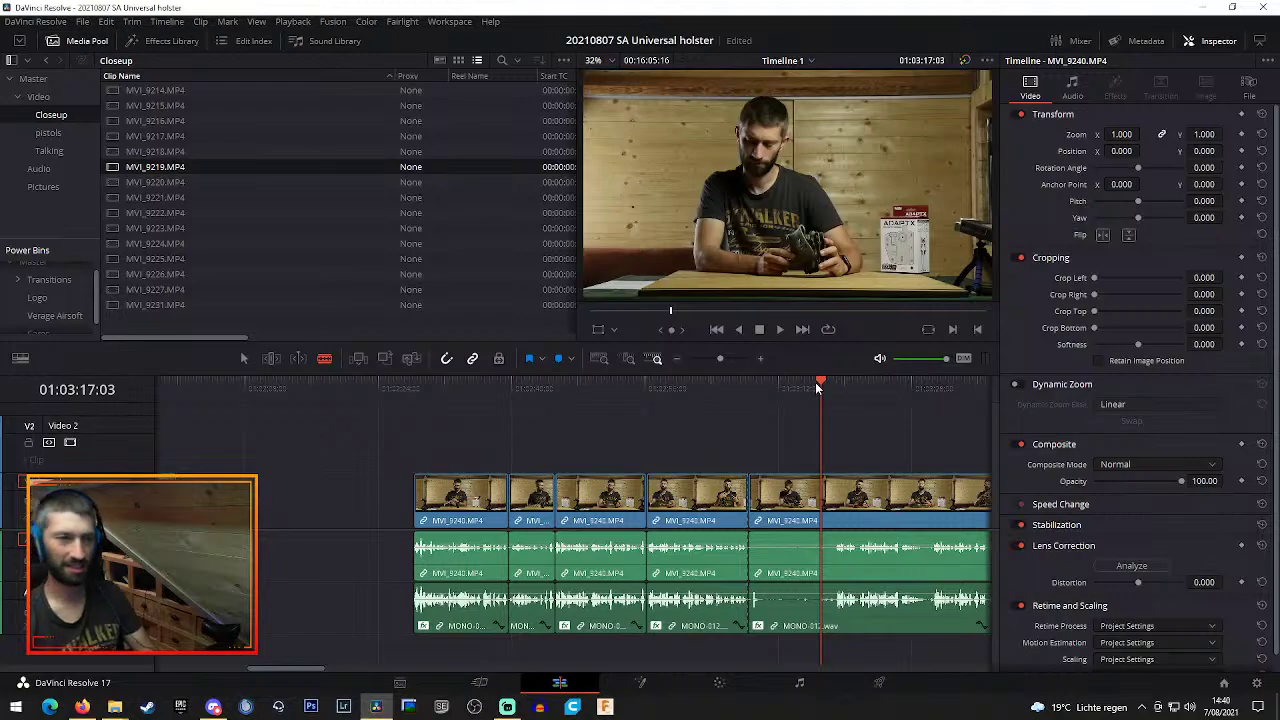
left_click_drag(848, 473, 889, 489)
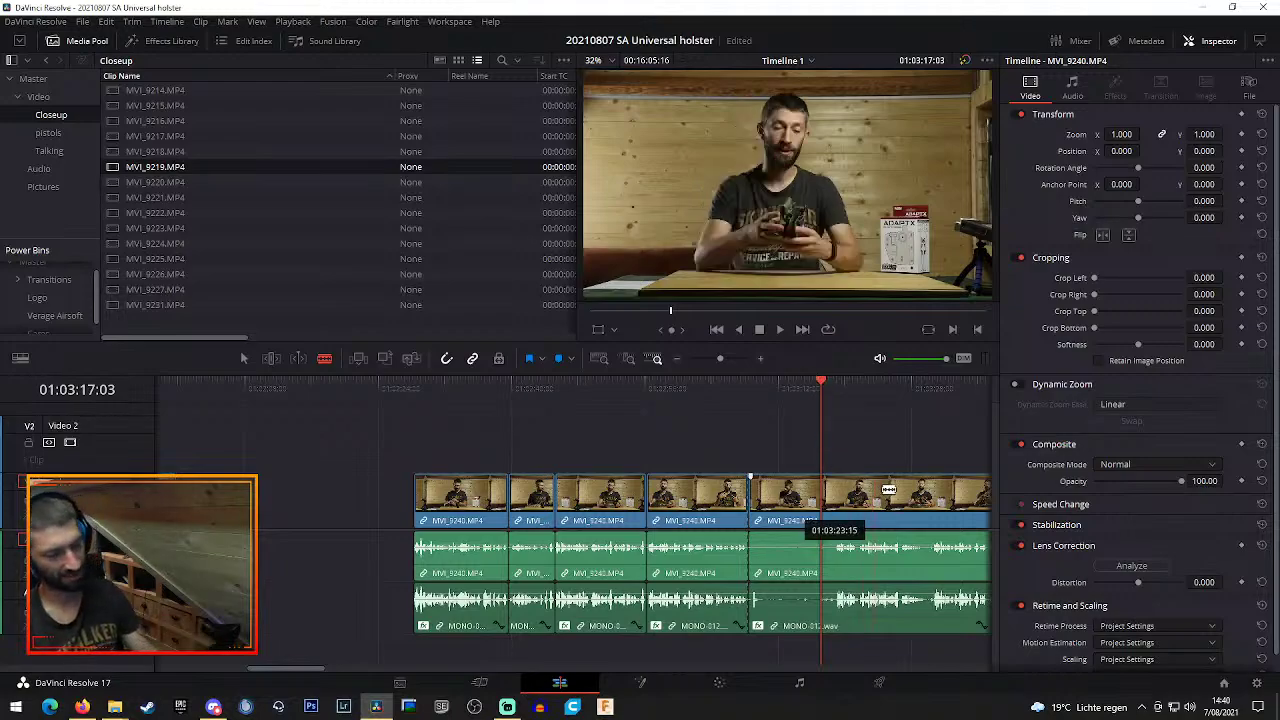
left_click(834, 389)
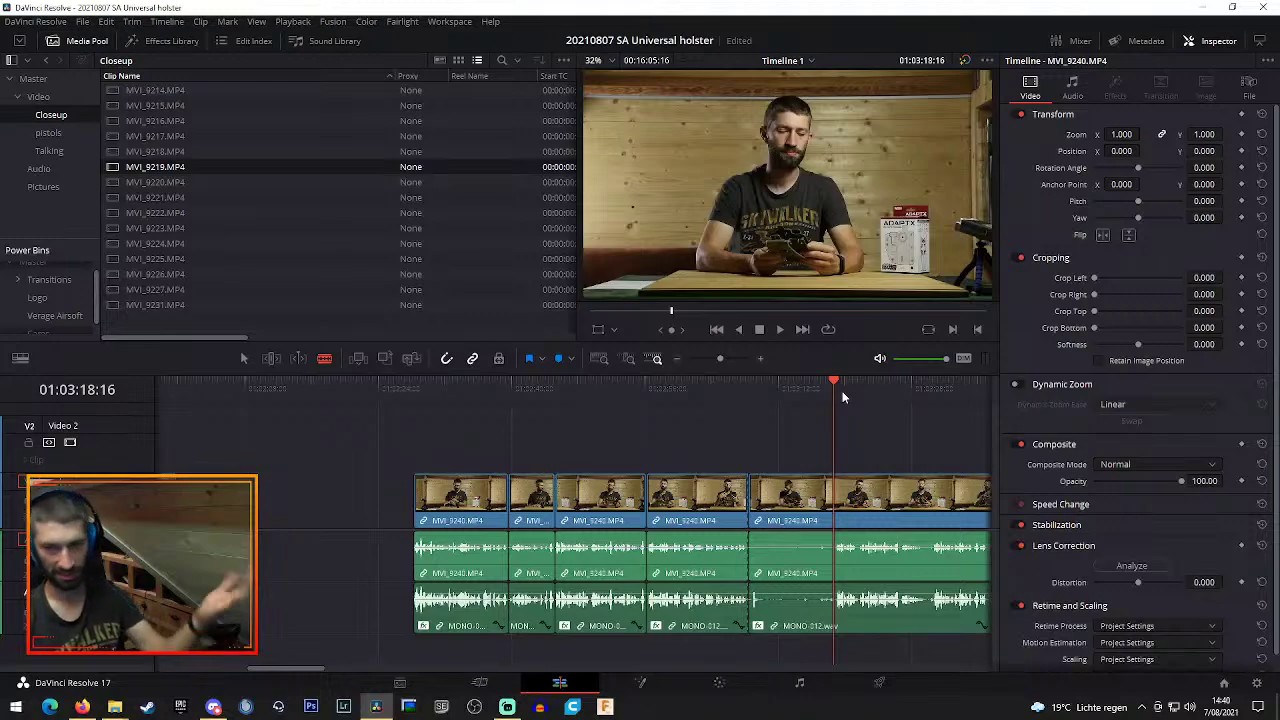
key("space")
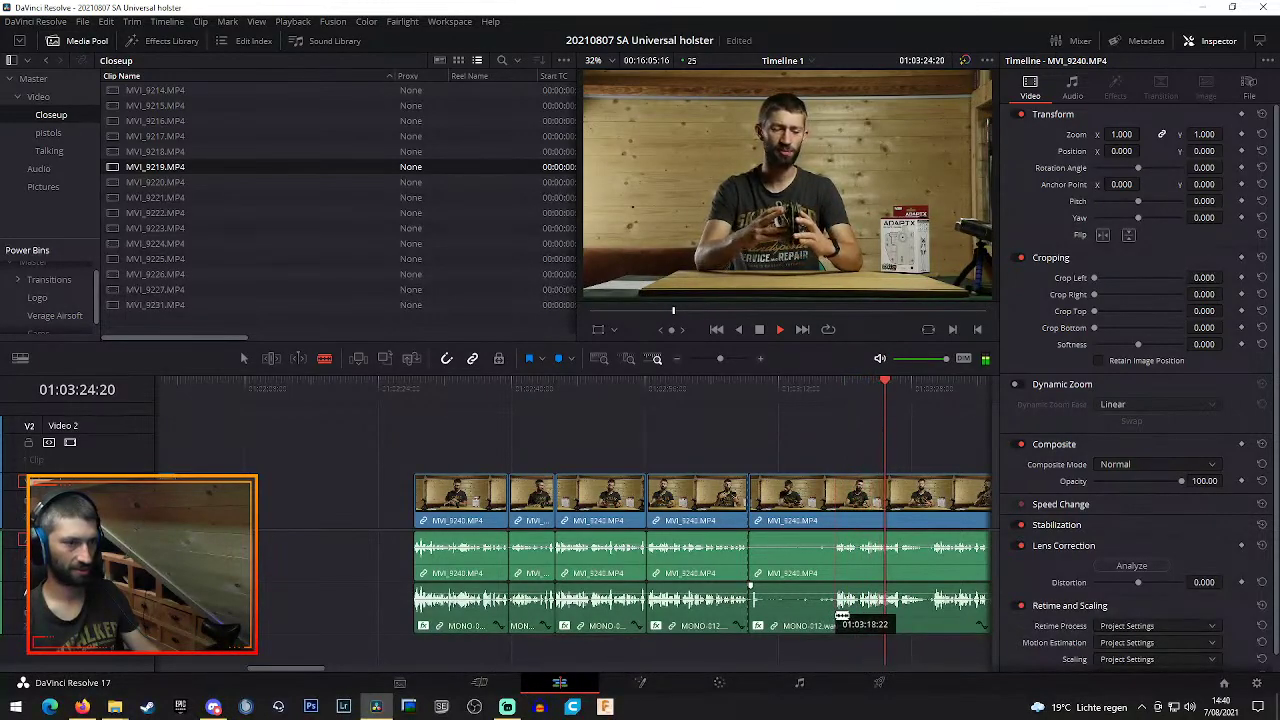
left_click(838, 612)
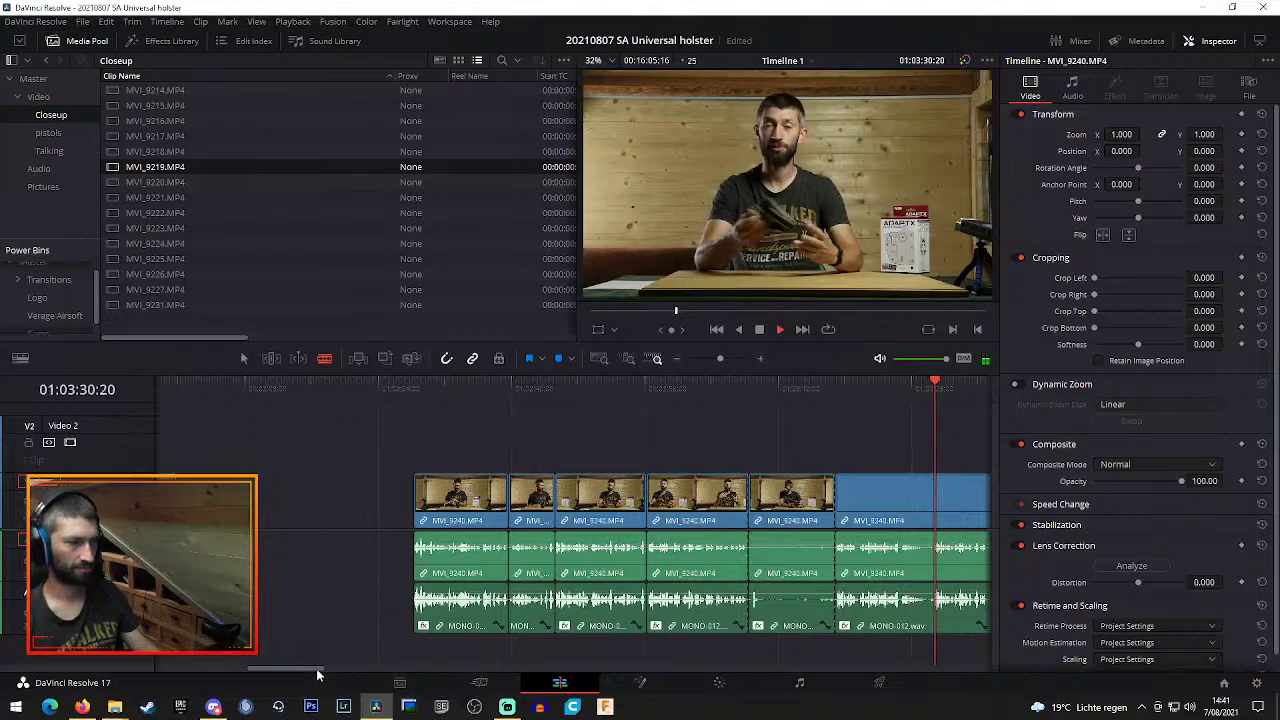
Split the last clip at about 01:03:30 and ripple-delete the two segments between about 01:03:08 and 01:03:30
scroll(400, 655, "right", 2)
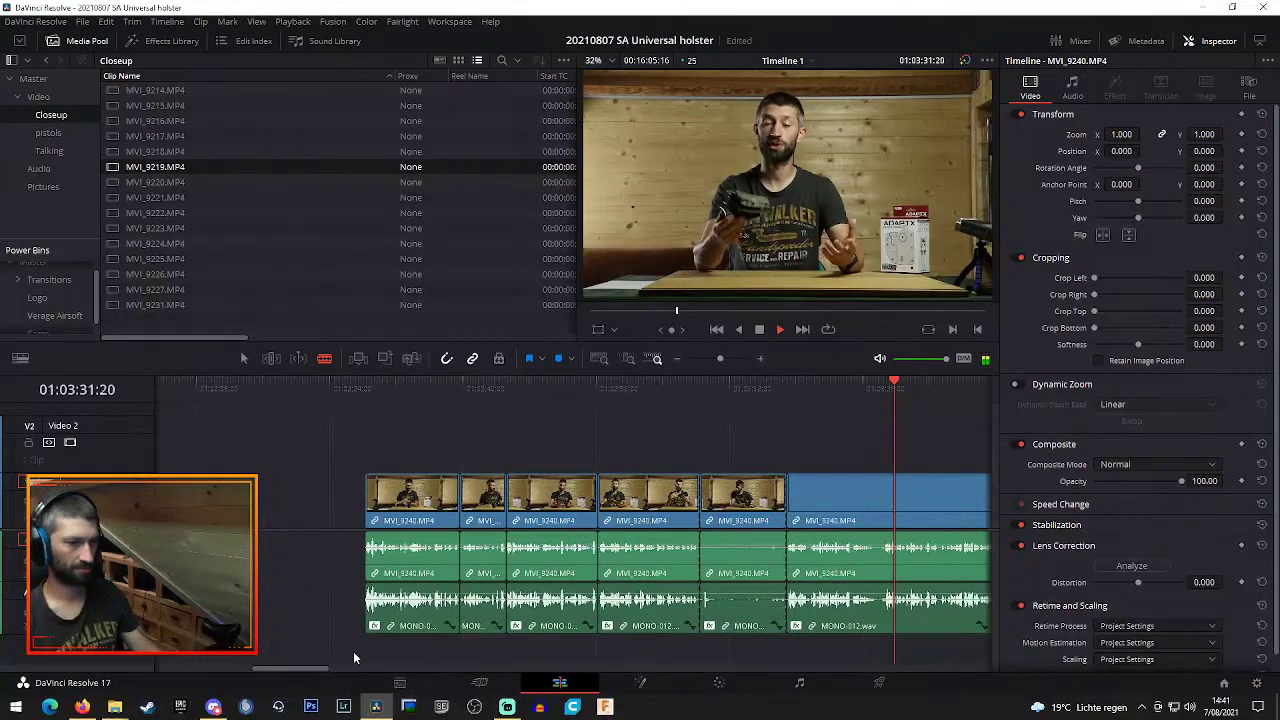
left_click(883, 606)
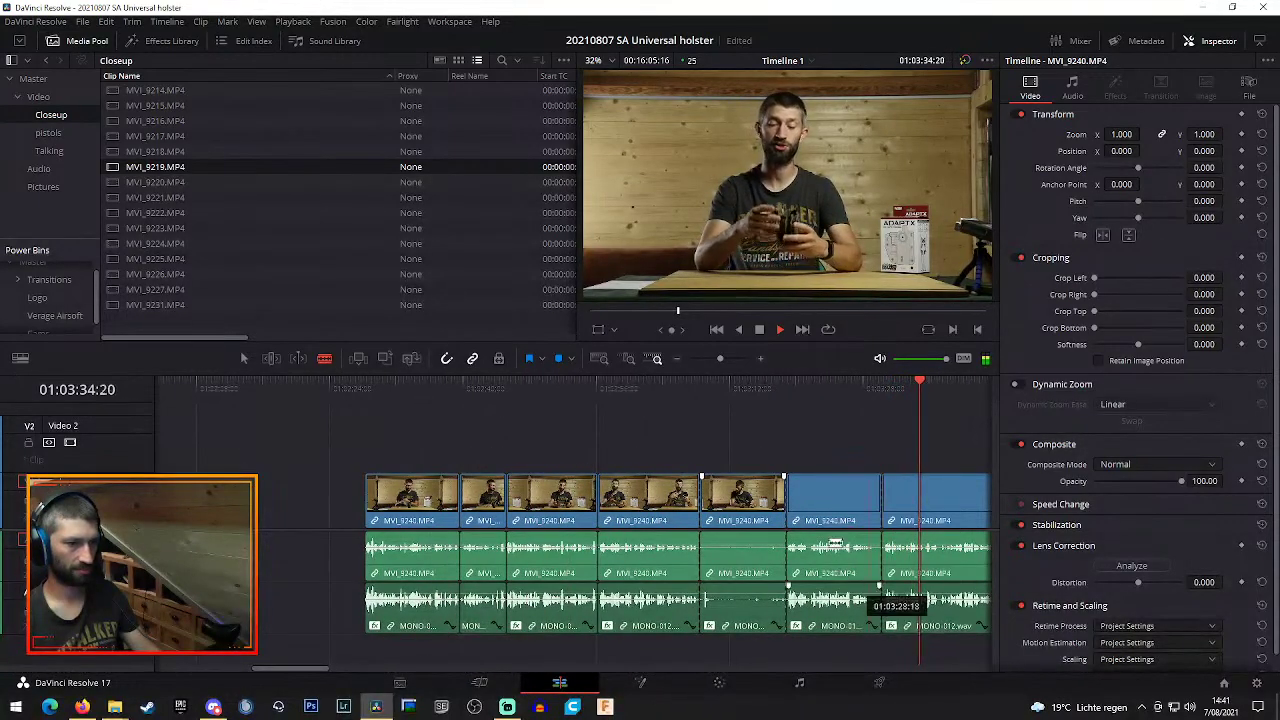
key("a")
left_click_drag(750, 443, 815, 578)
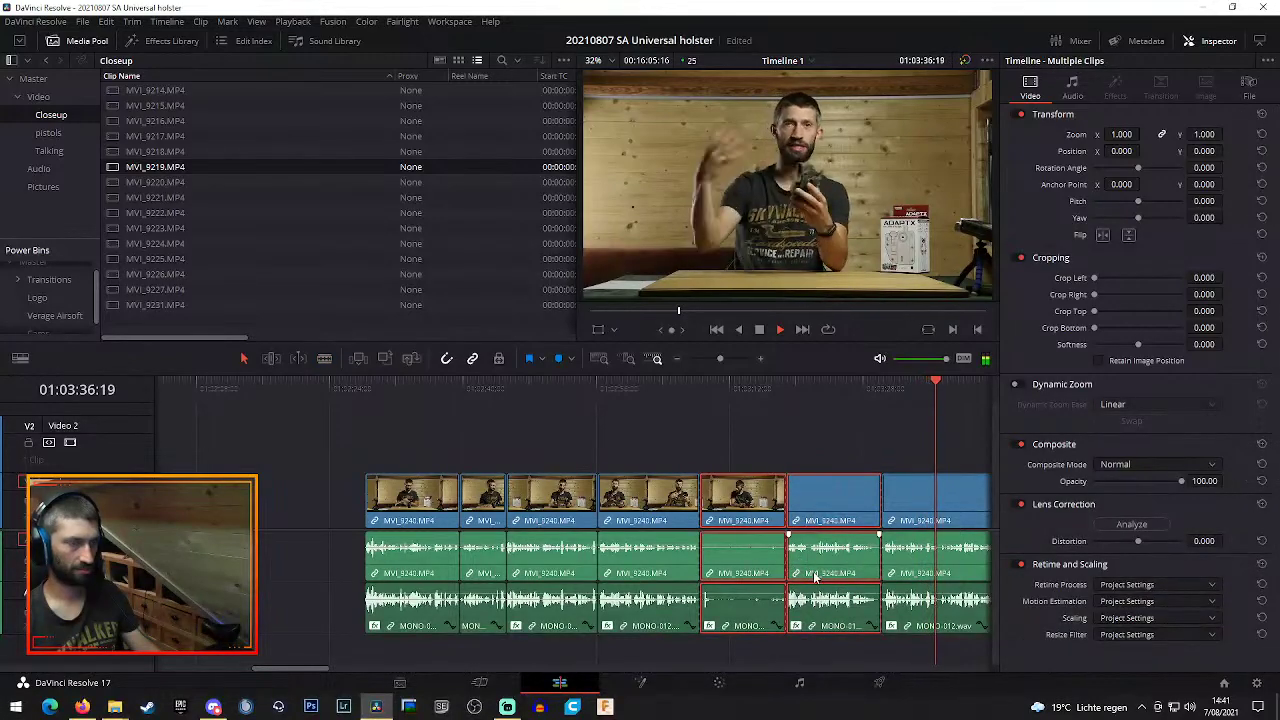
key("Delete")
Play back the joined passage up to about 01:03:28 and split the clip with its audio at about 01:03:24:00
key("space")
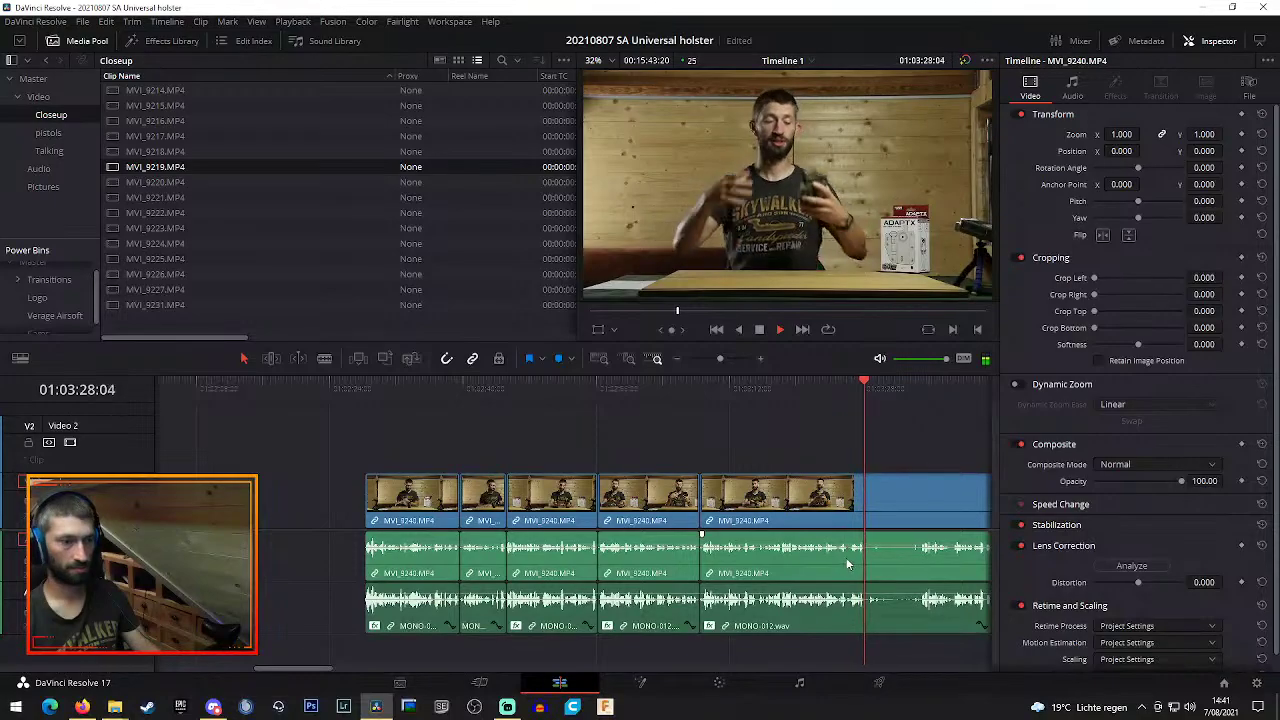
left_click(803, 388)
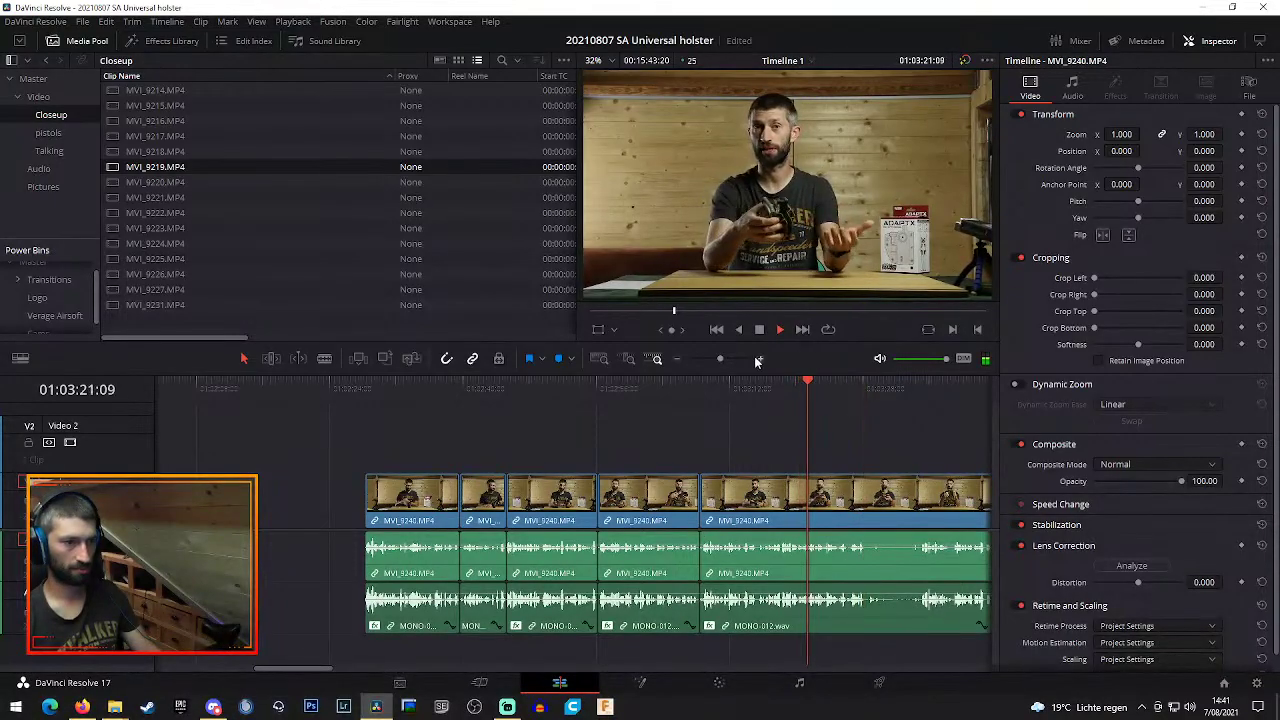
left_click(761, 359)
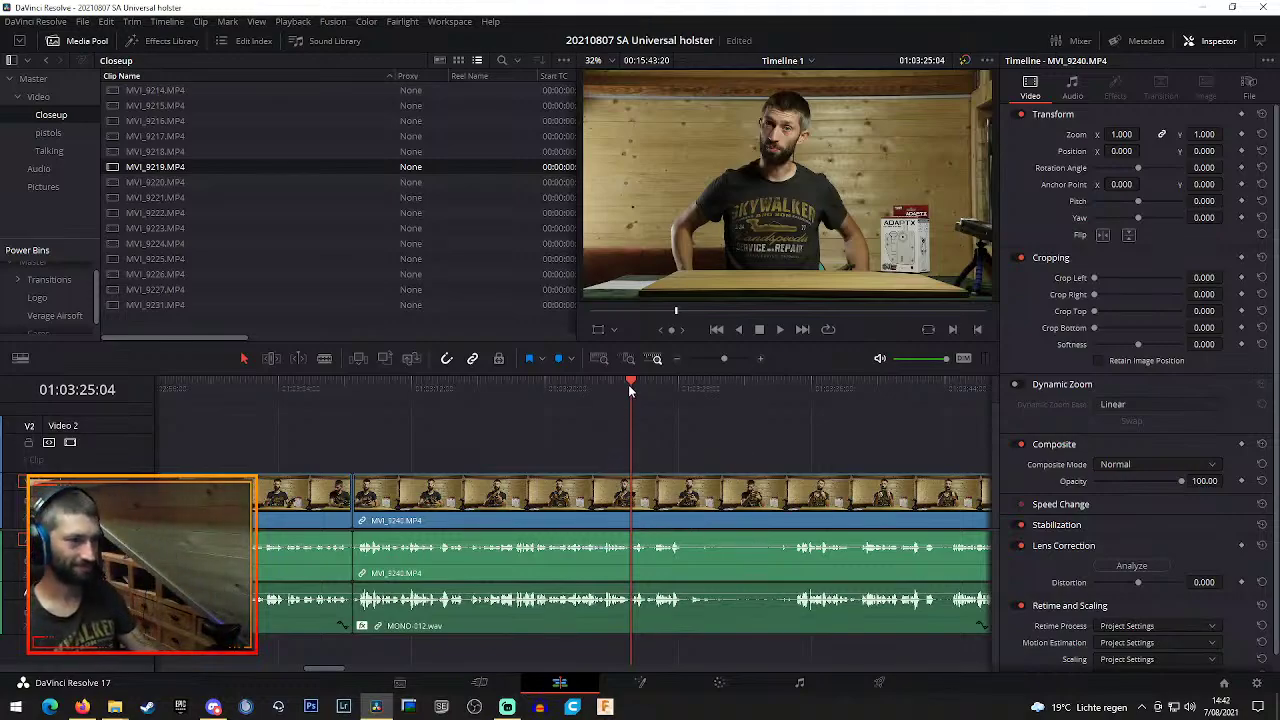
key("space")
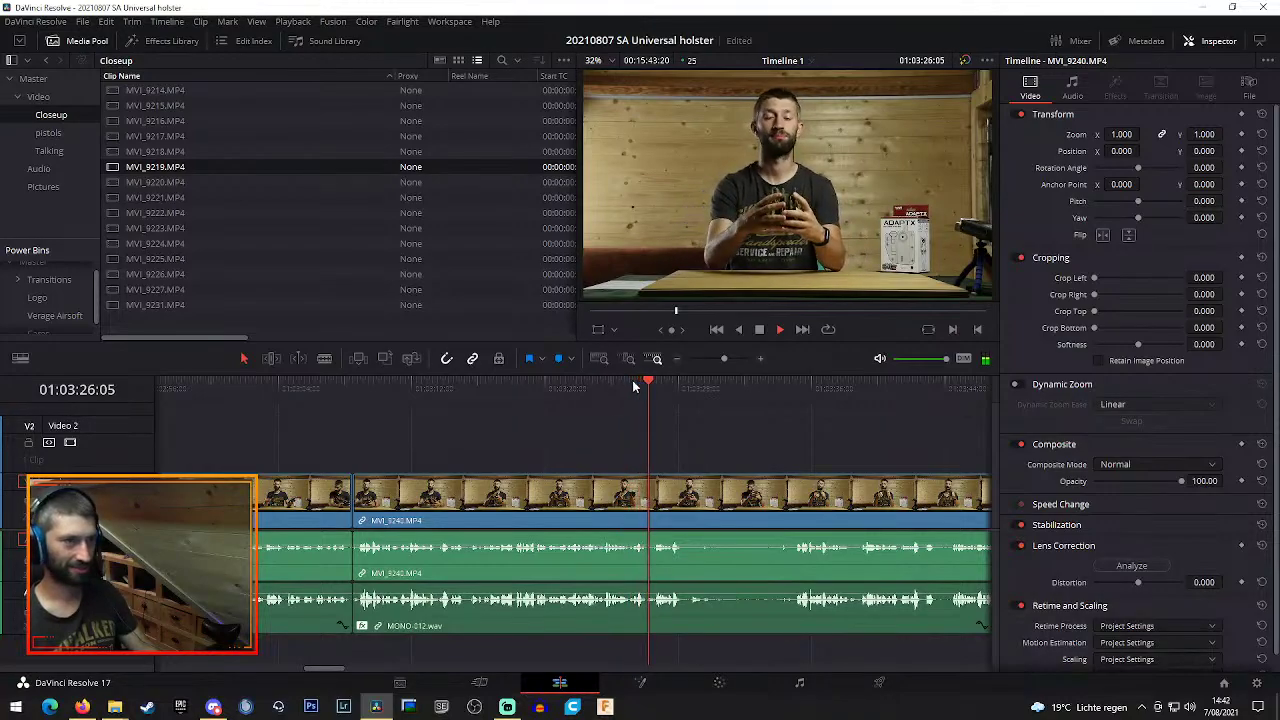
left_click(612, 390)
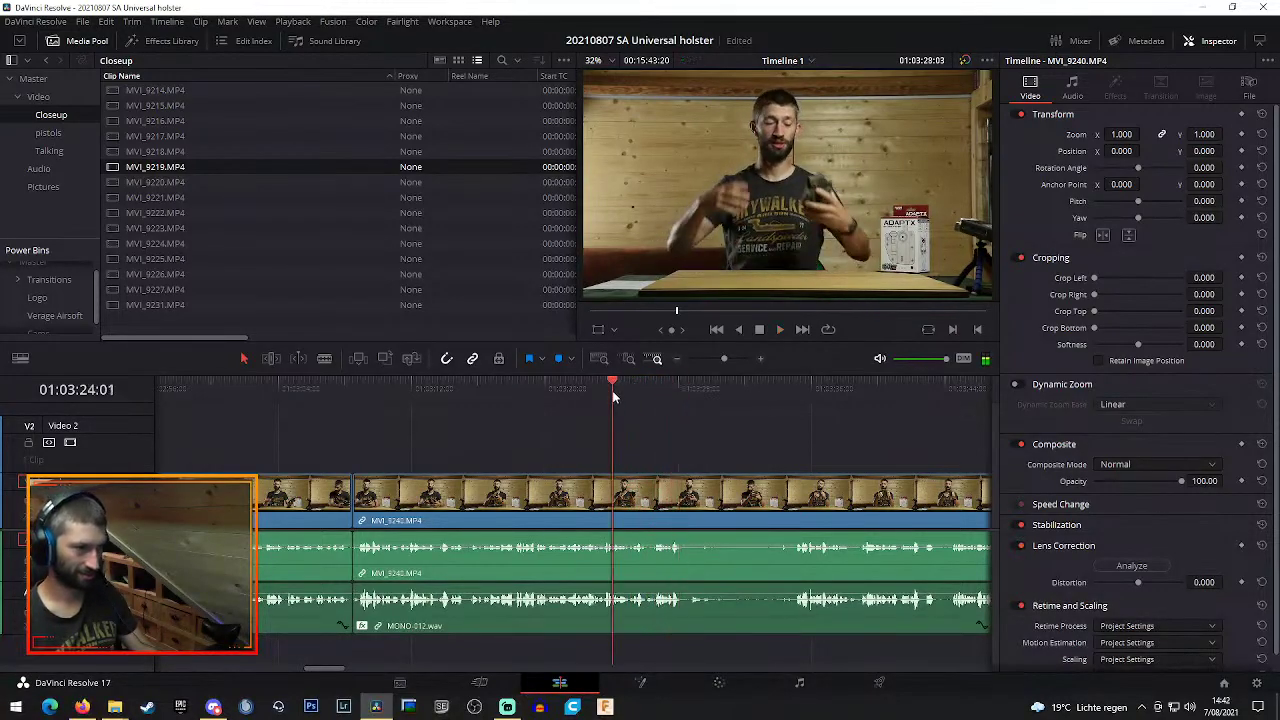
left_click(606, 390)
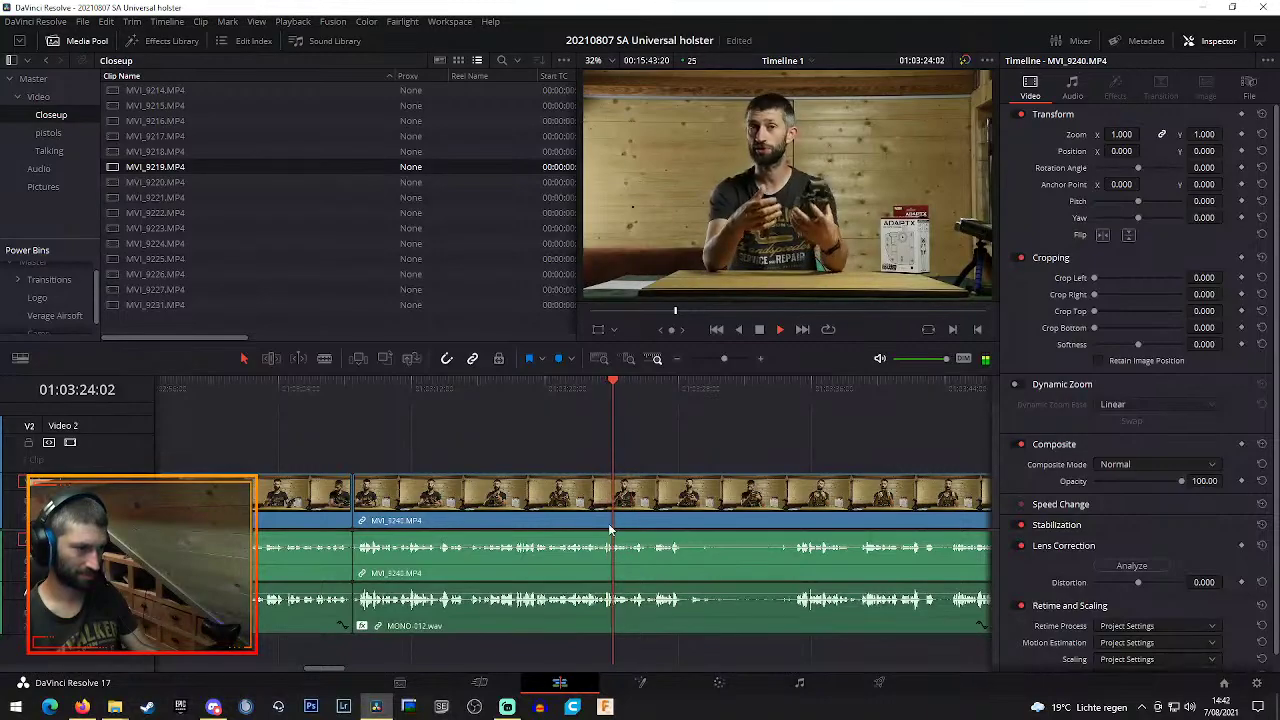
key("space")
left_click(760, 358)
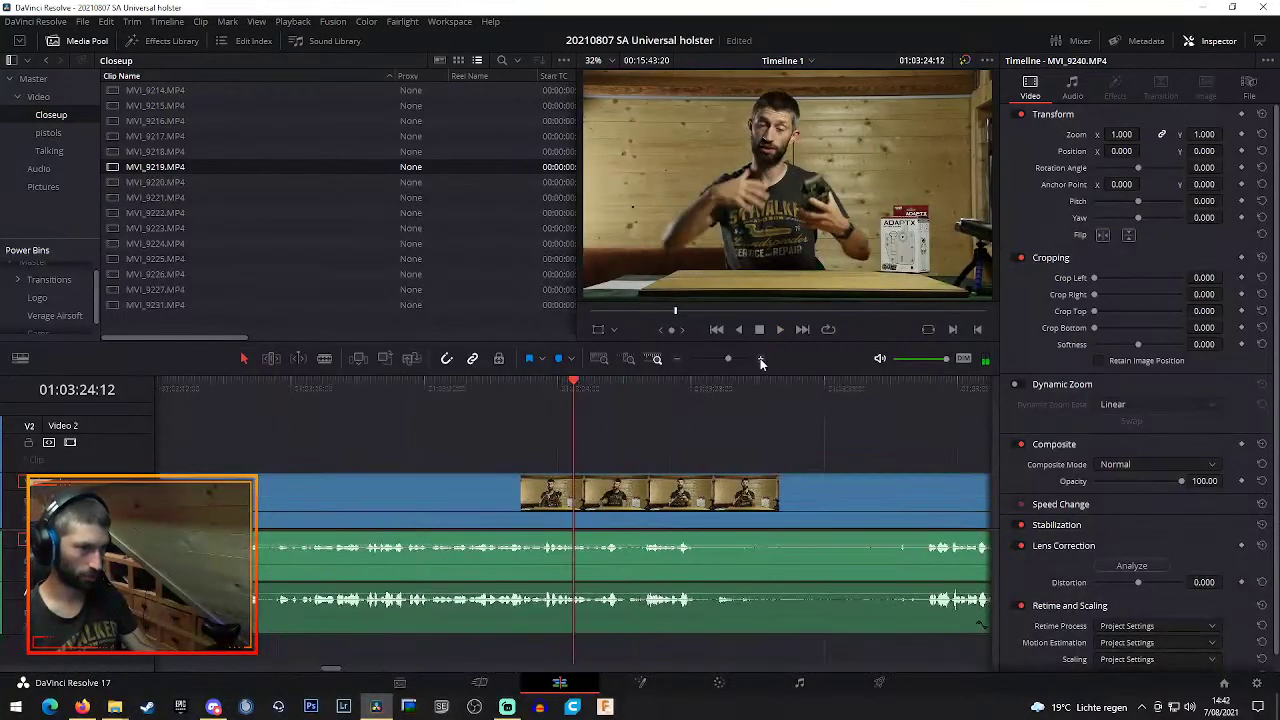
left_click(540, 390)
key("space")
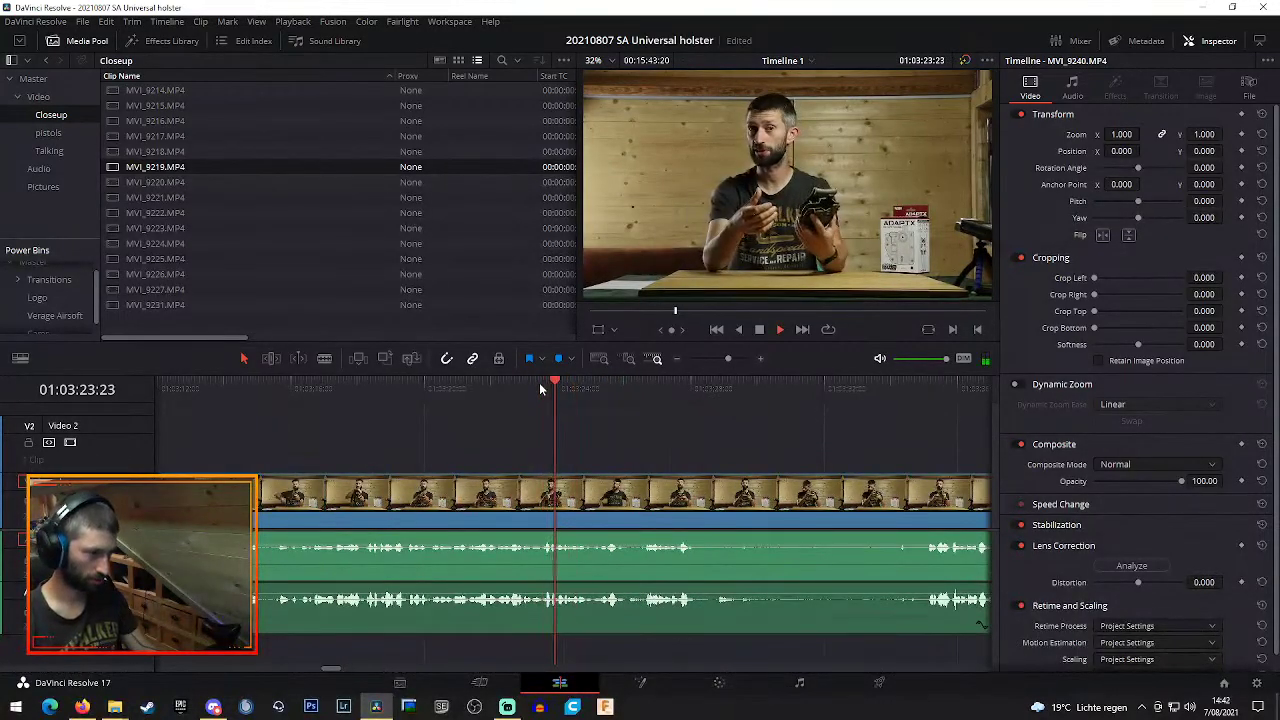
key("b")
left_click(560, 505)
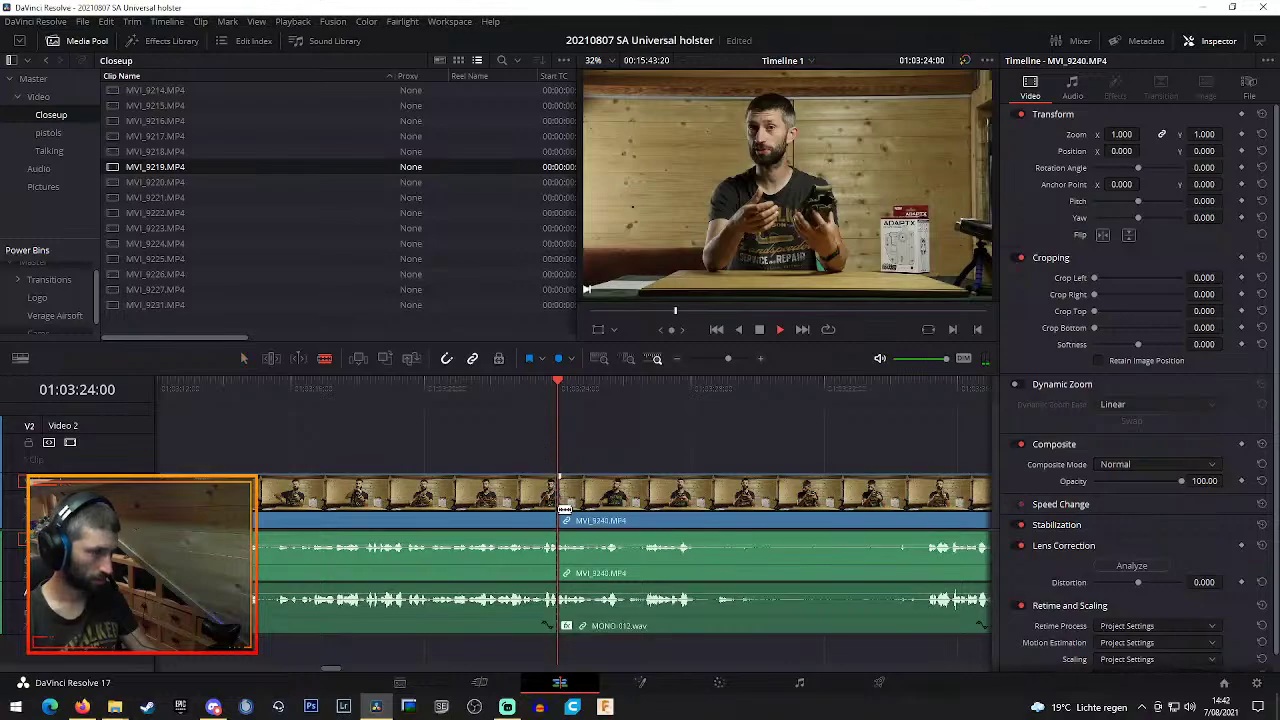
key("space")
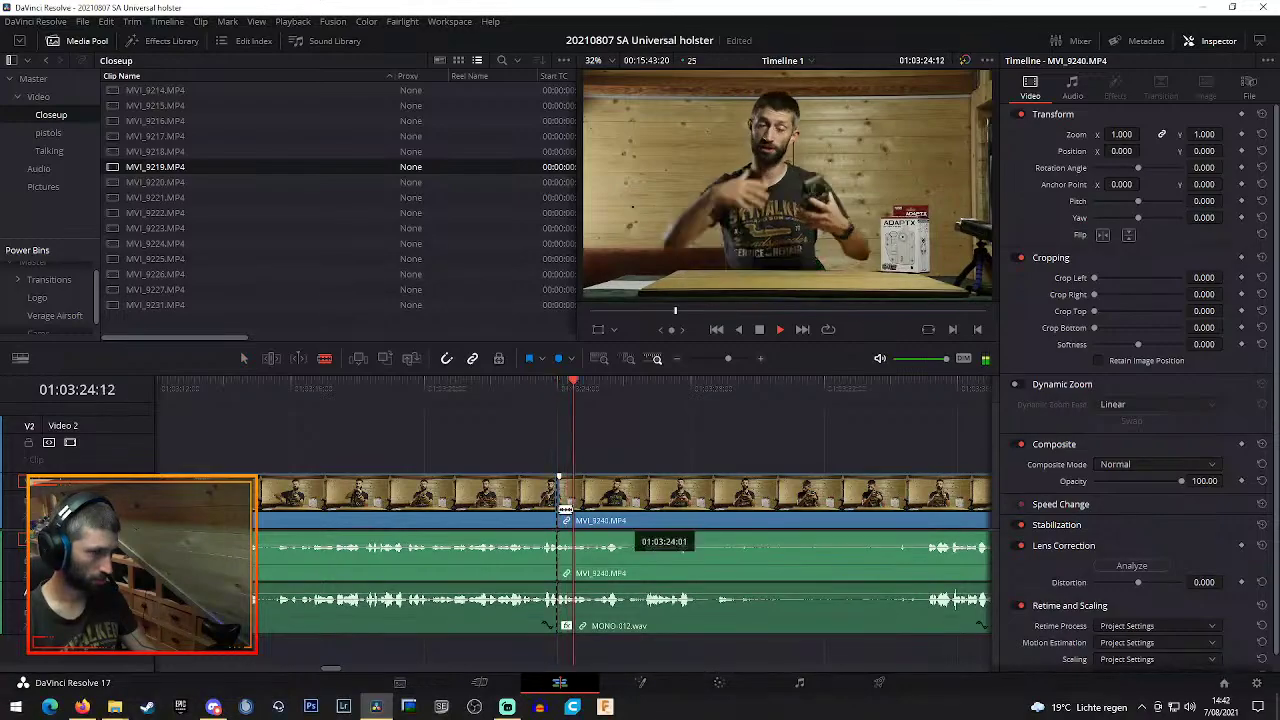
Split the clip at about 01:03:26:16 and ripple-delete the segment between 01:03:24:00 and that cut
left_click(643, 387)
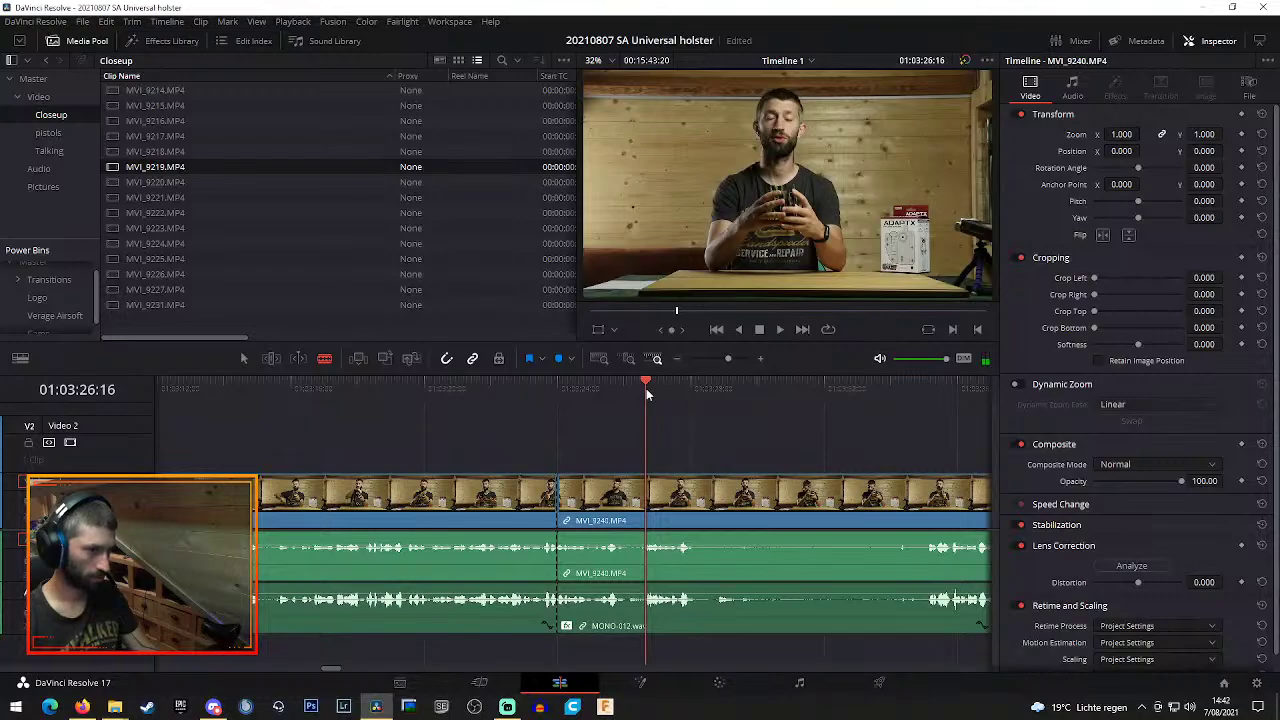
left_click(645, 495)
key("a")
left_click(603, 506)
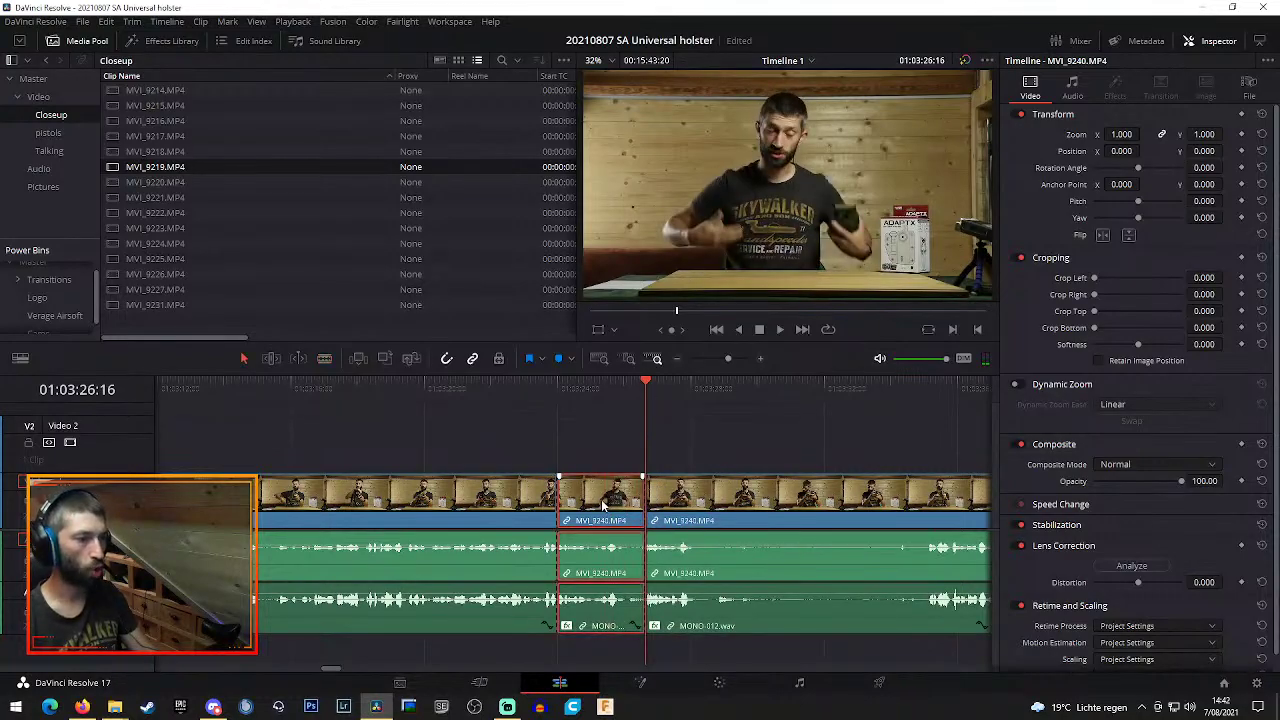
key("BackSpace")
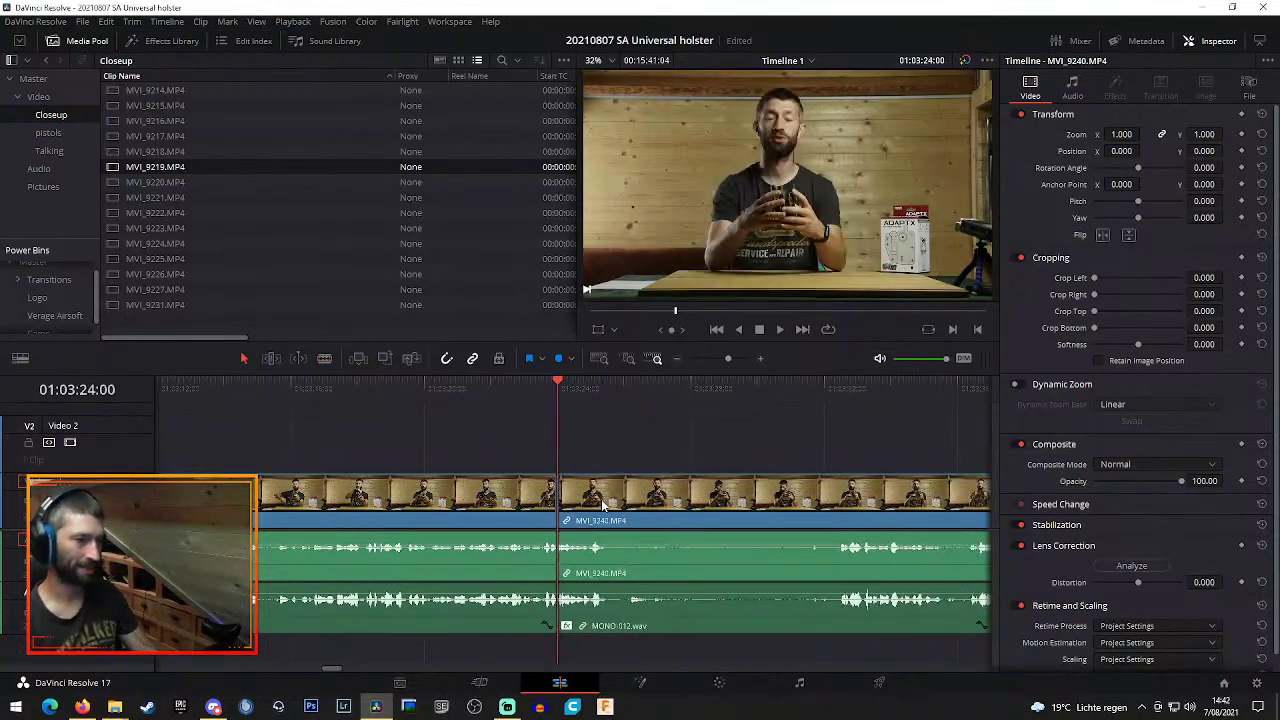
Play back the join, restore the removed segment between 01:03:24:00 and 01:03:26:16 and ripple-delete it again
left_click(538, 380)
key("space")
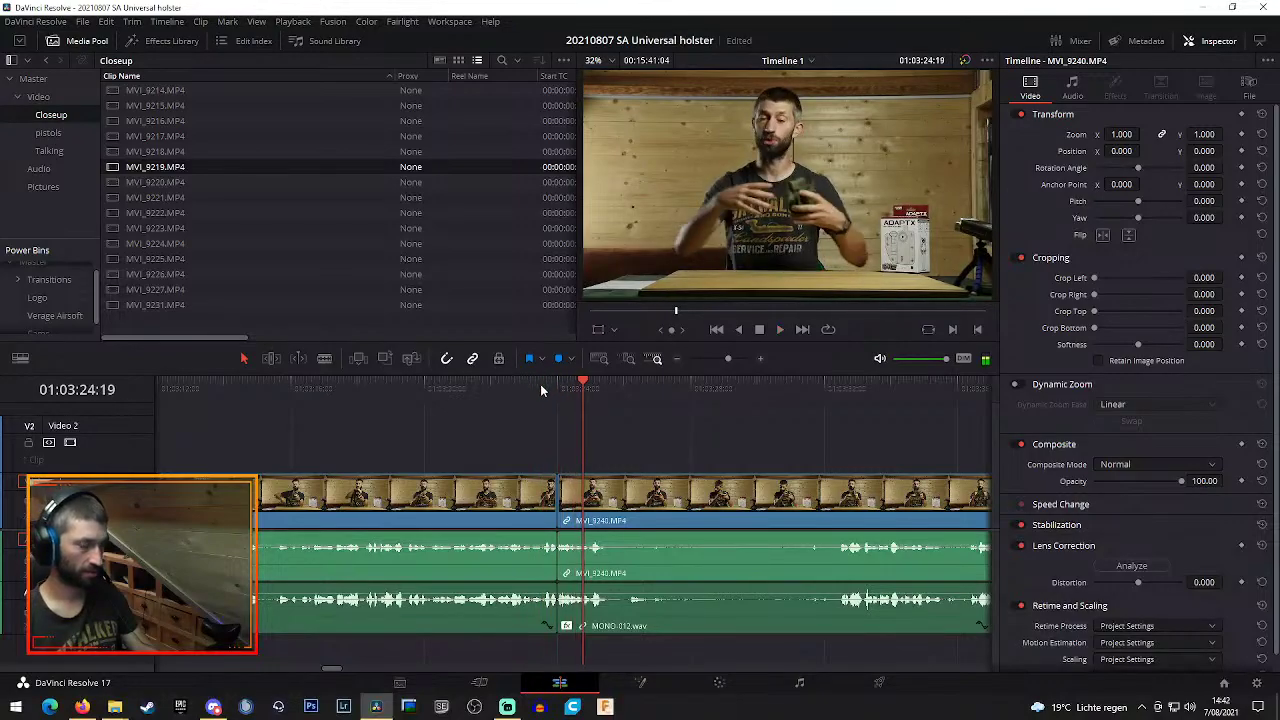
key("ctrl+b")
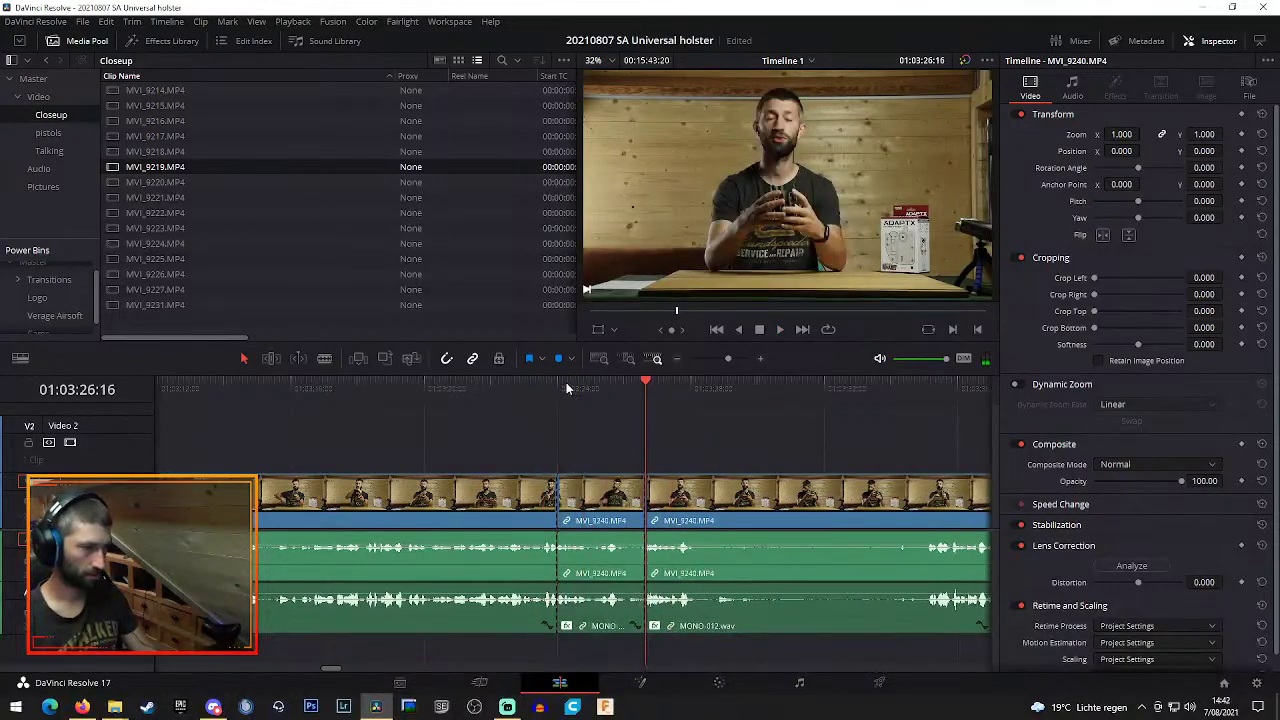
left_click(607, 495)
key("Delete")
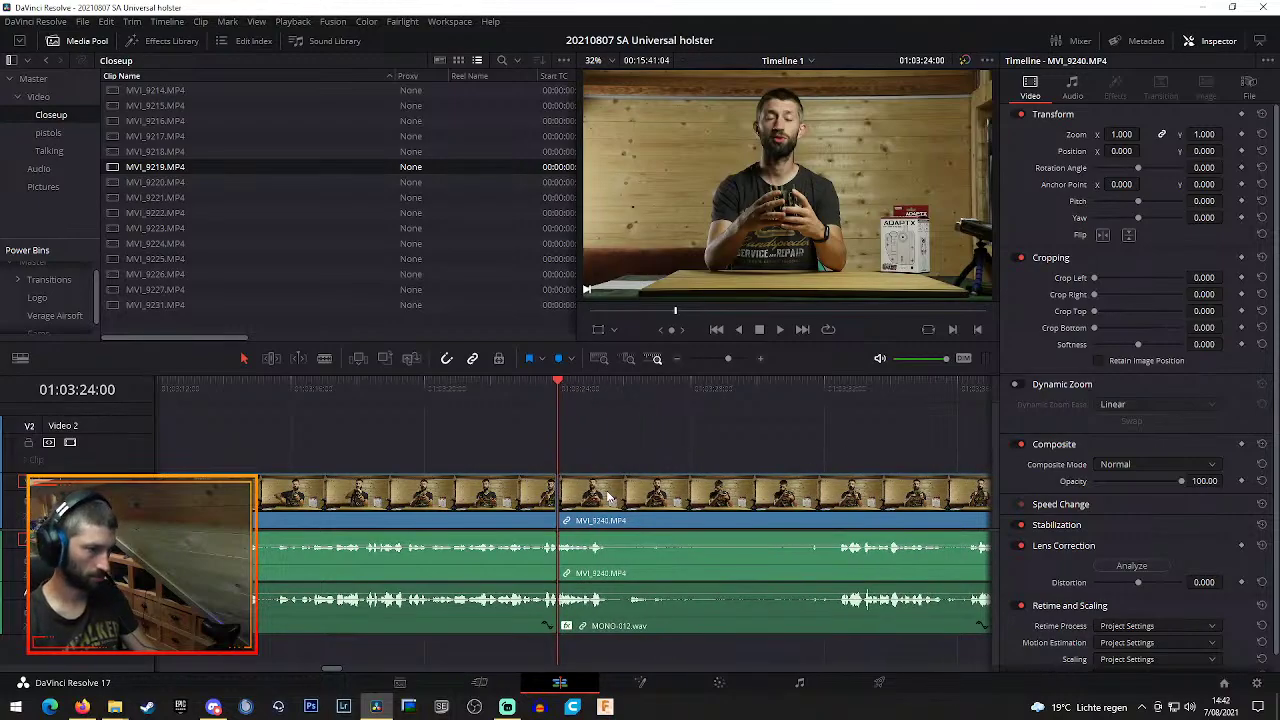
Play back the join at 01:03:24:00 up close and undo the last ripple delete
left_click(760, 358)
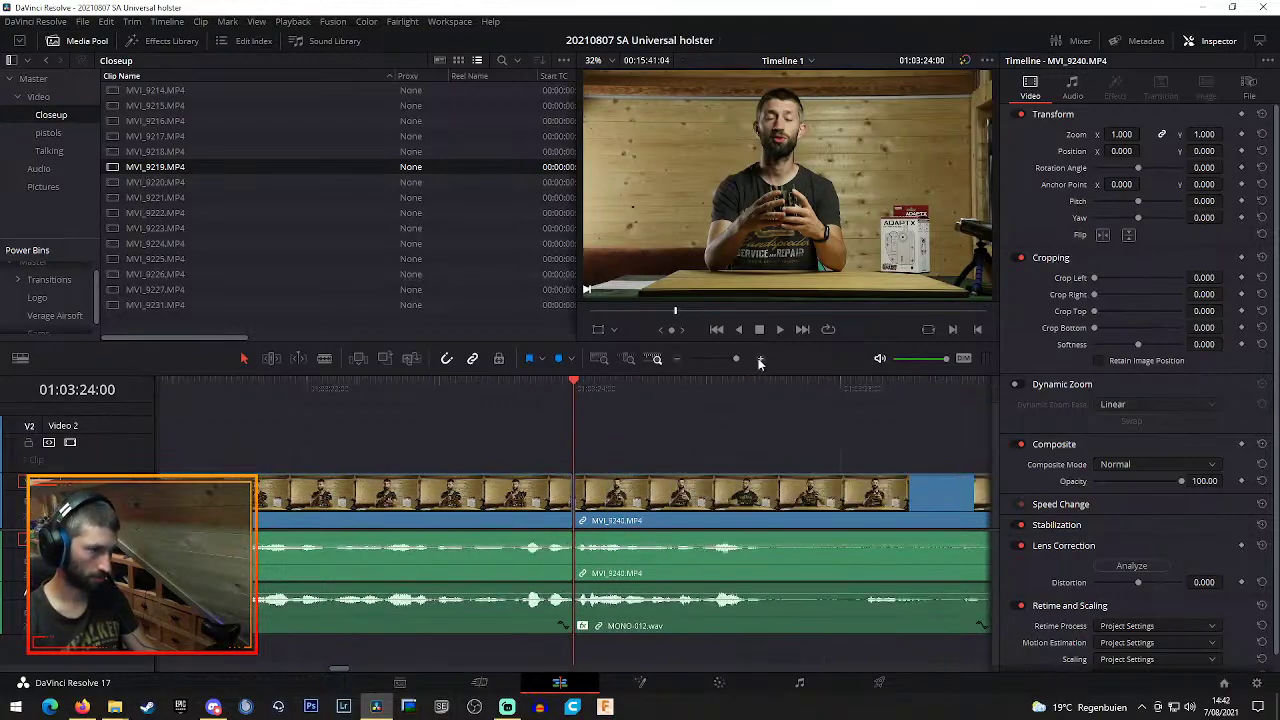
key("/")
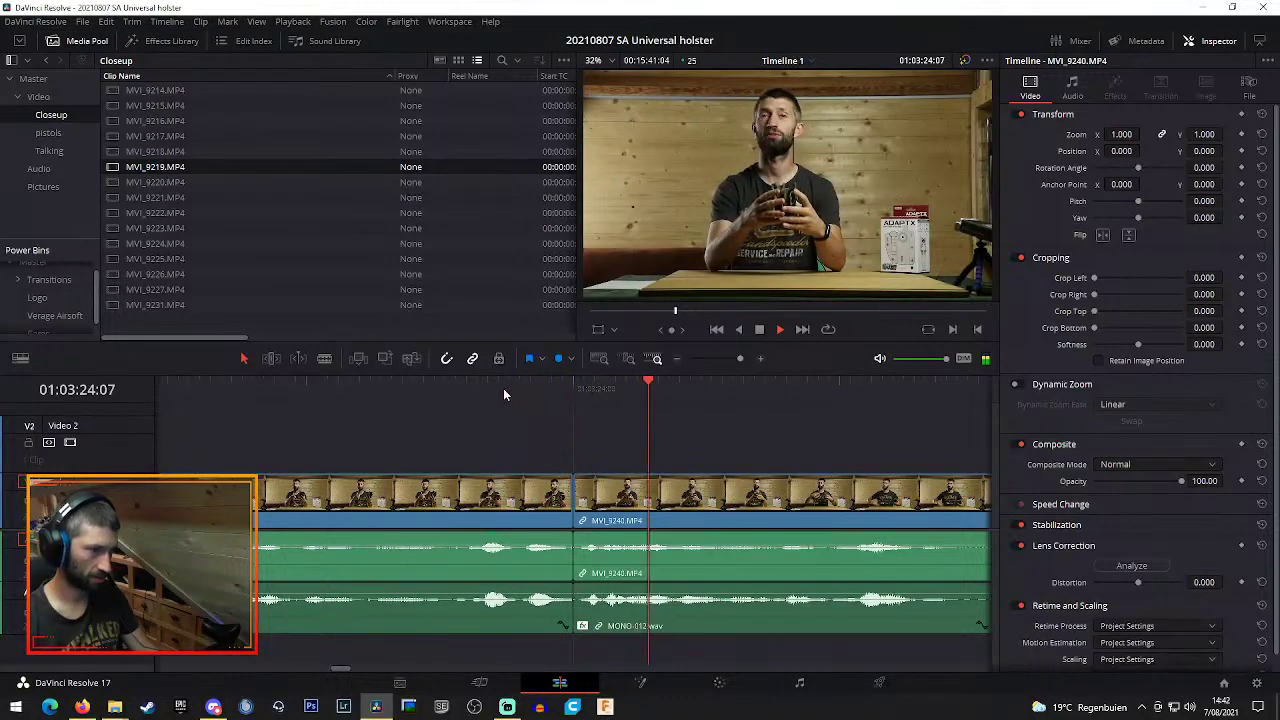
left_click(679, 359)
left_click(679, 359)
left_click(679, 359)
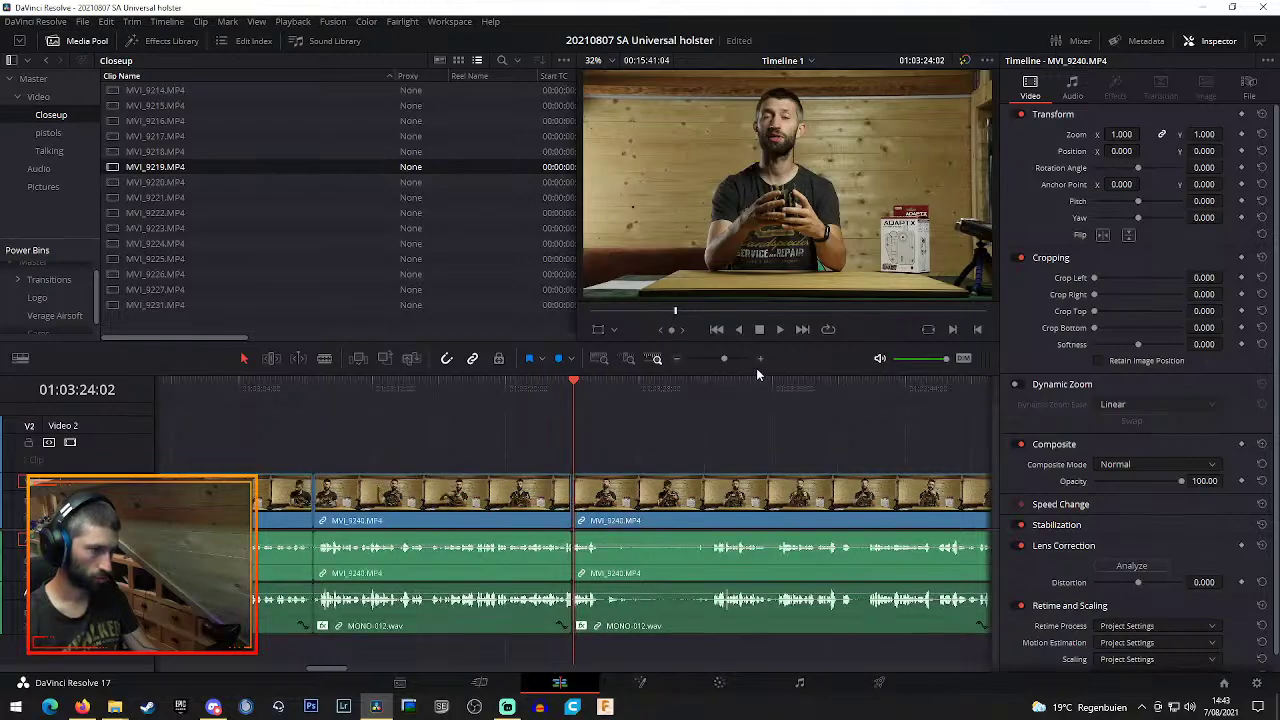
key("ctrl+z")
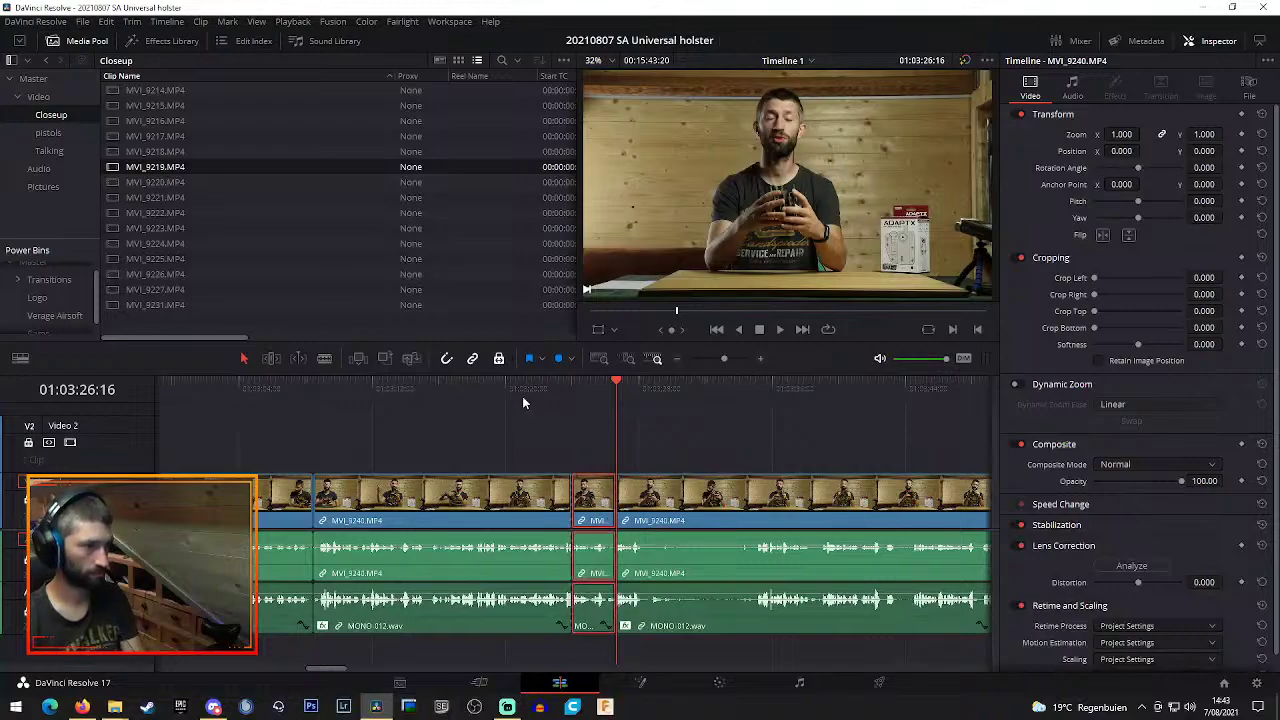
Delete the segment between 01:03:24:00 and 01:03:26:16 leaving a gap, and move the following clip with its audio back to 01:03:24:00
key("BackSpace")
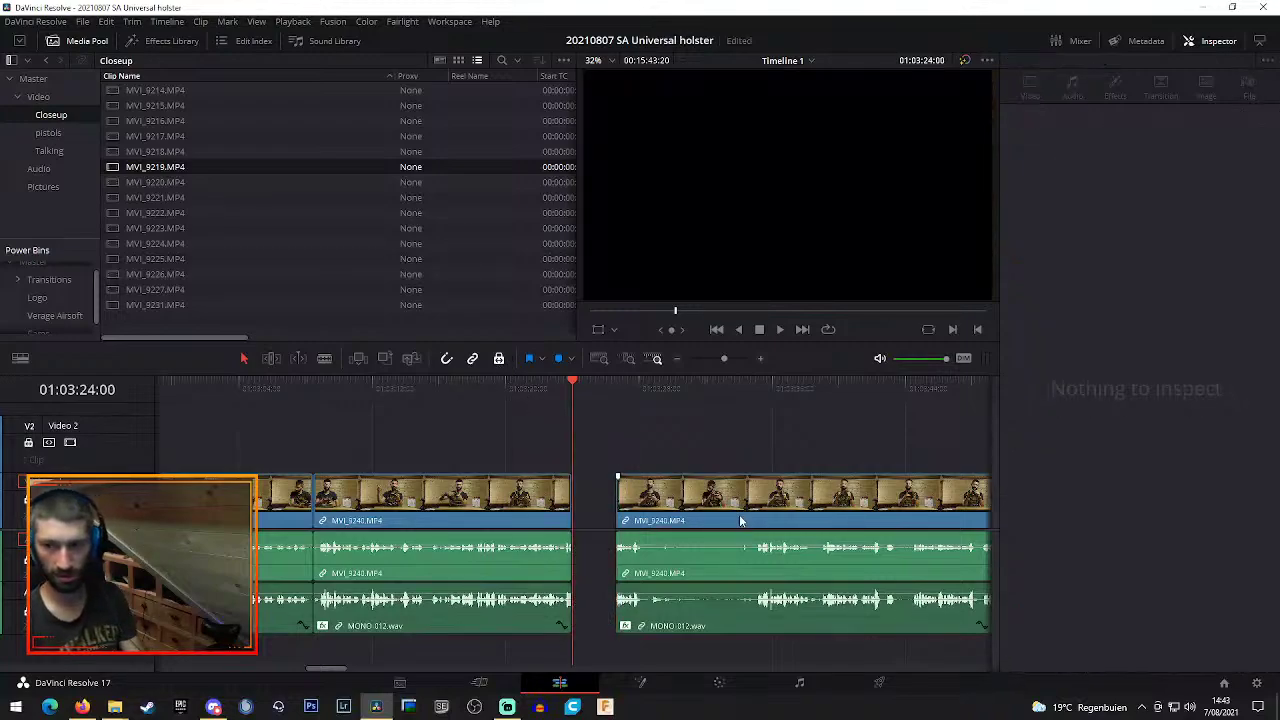
key("ctrl+s")
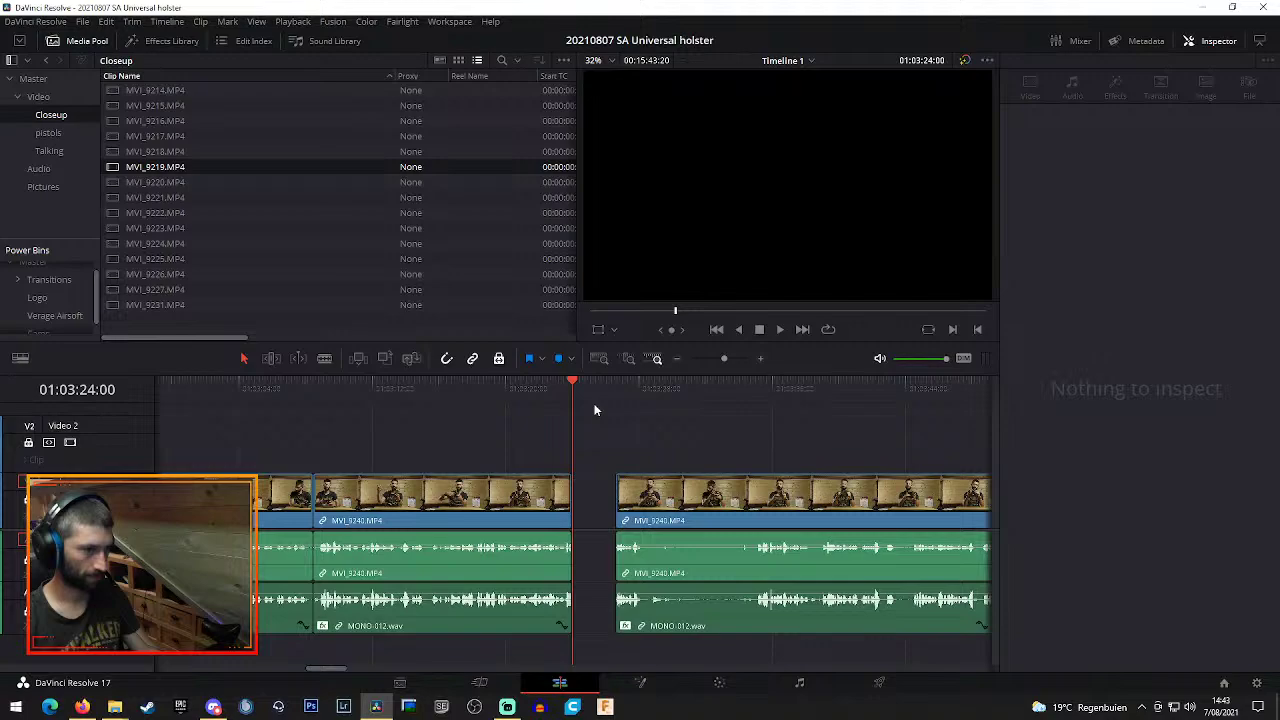
left_click(532, 392)
left_click(735, 503)
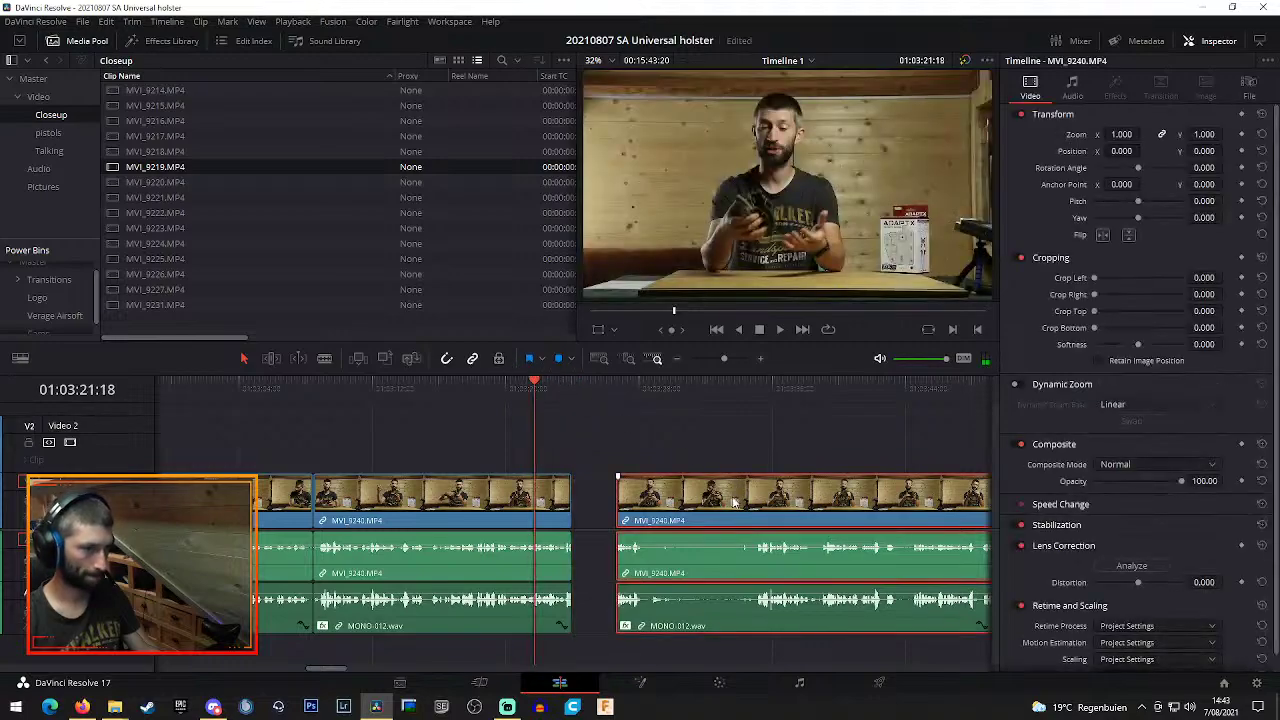
left_click_drag(735, 503, 691, 503)
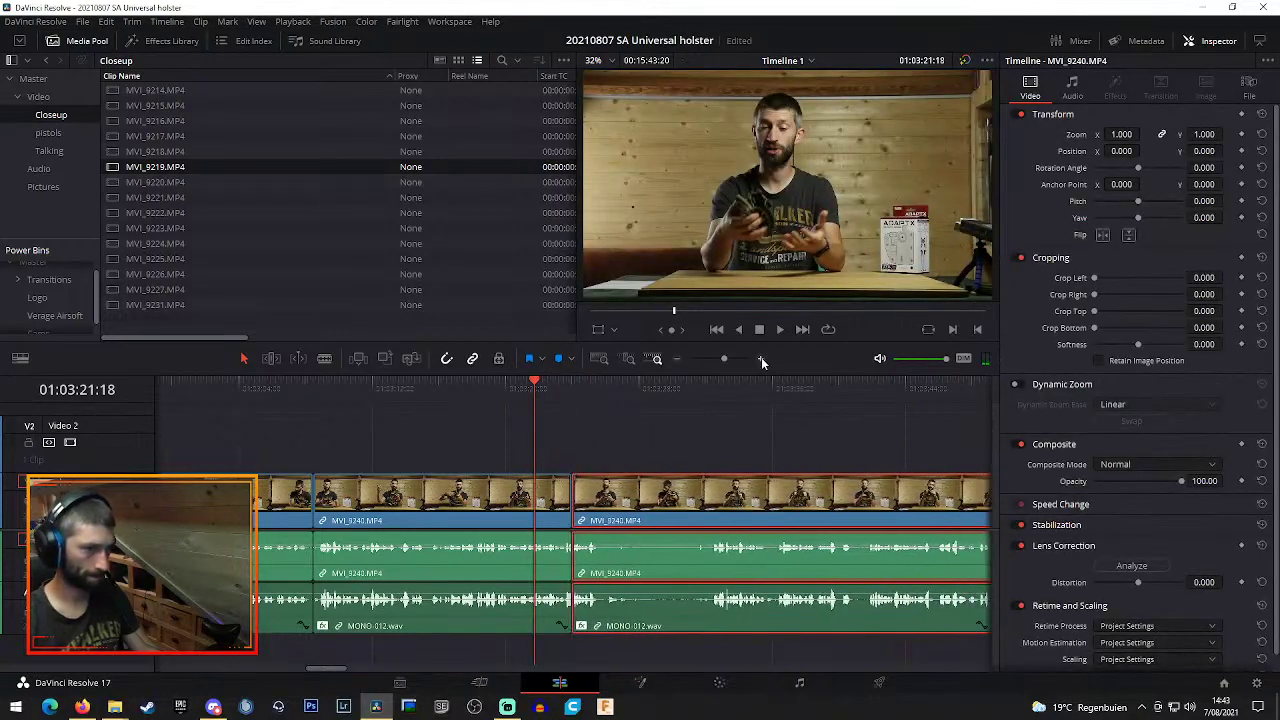
Try shifting the following clip a few frames later to leave a short gap, and play back the transition
left_click(761, 358)
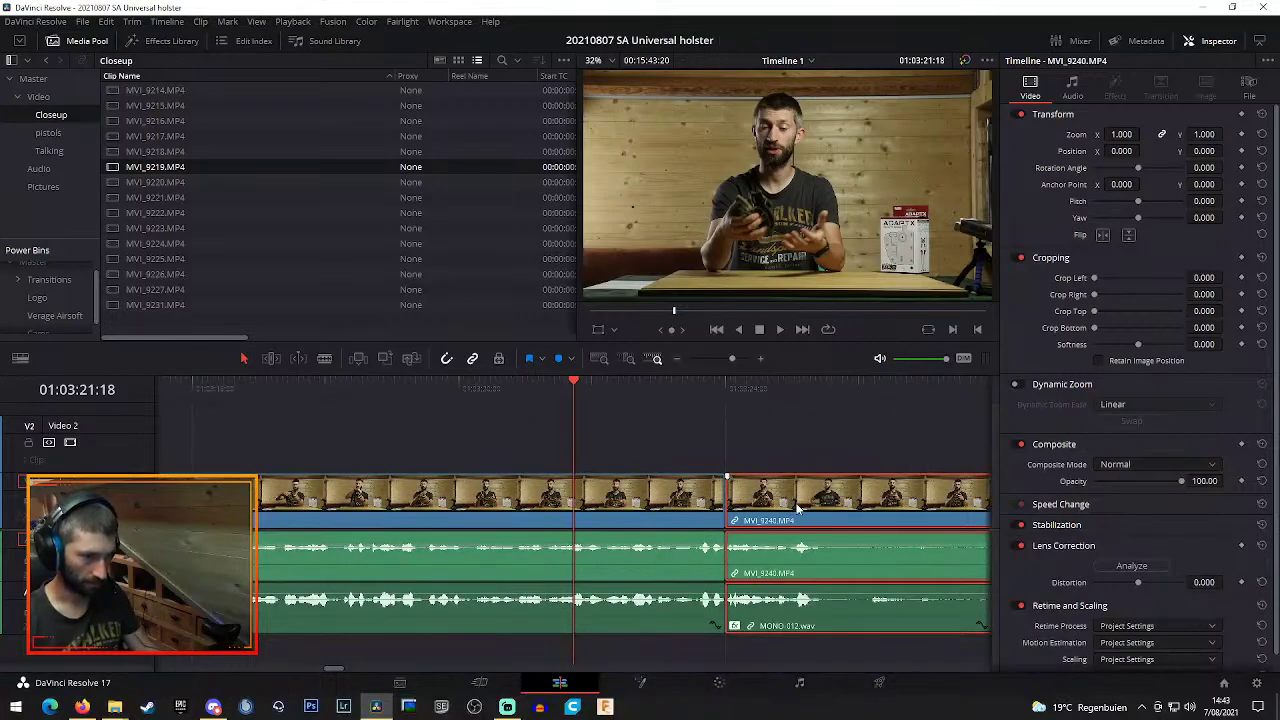
left_click_drag(797, 509, 812, 509)
left_click(696, 393)
key("space")
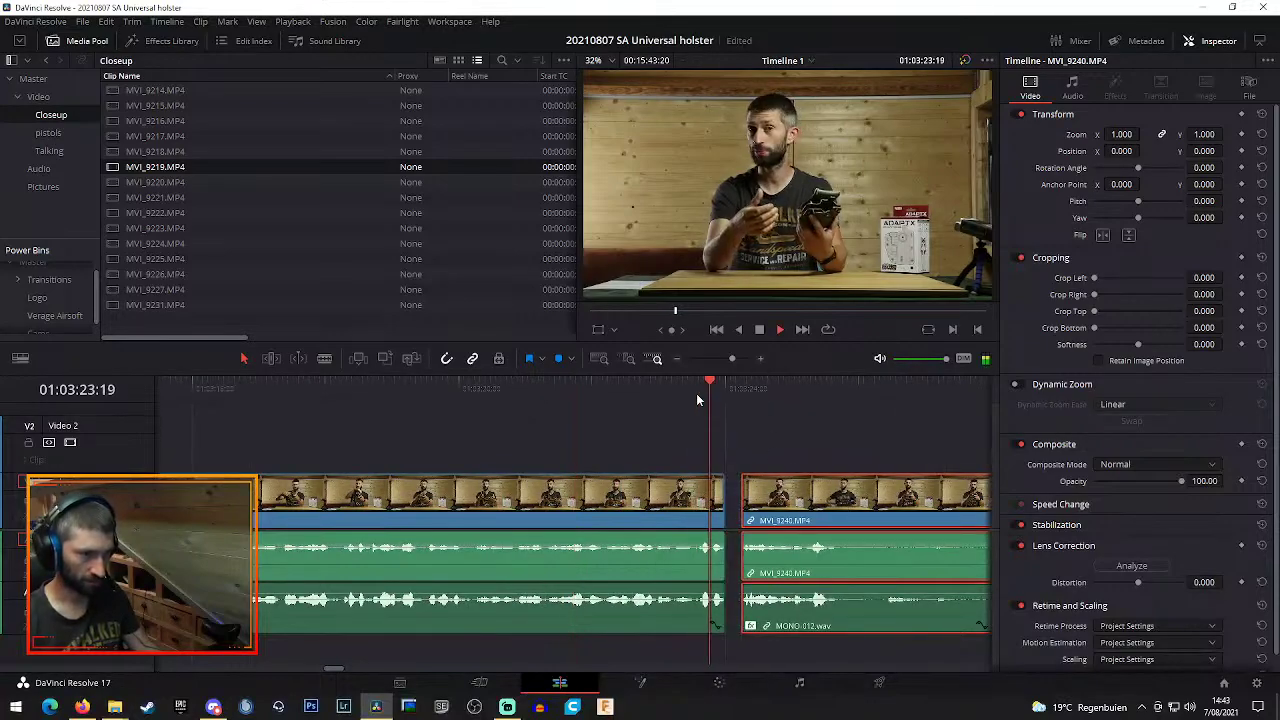
key("space")
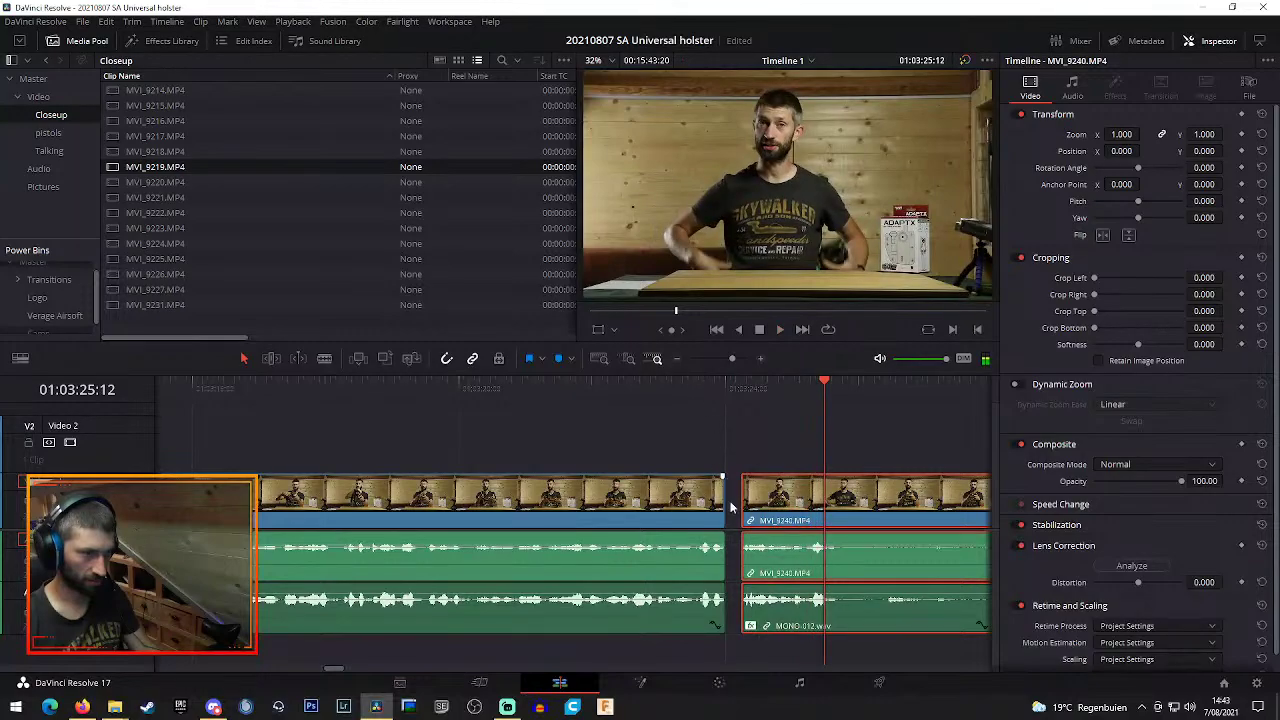
Move the following clip back against the previous one at 01:03:24:00 and play back the join
left_click_drag(740, 504, 730, 502)
left_click(704, 385)
key("space")
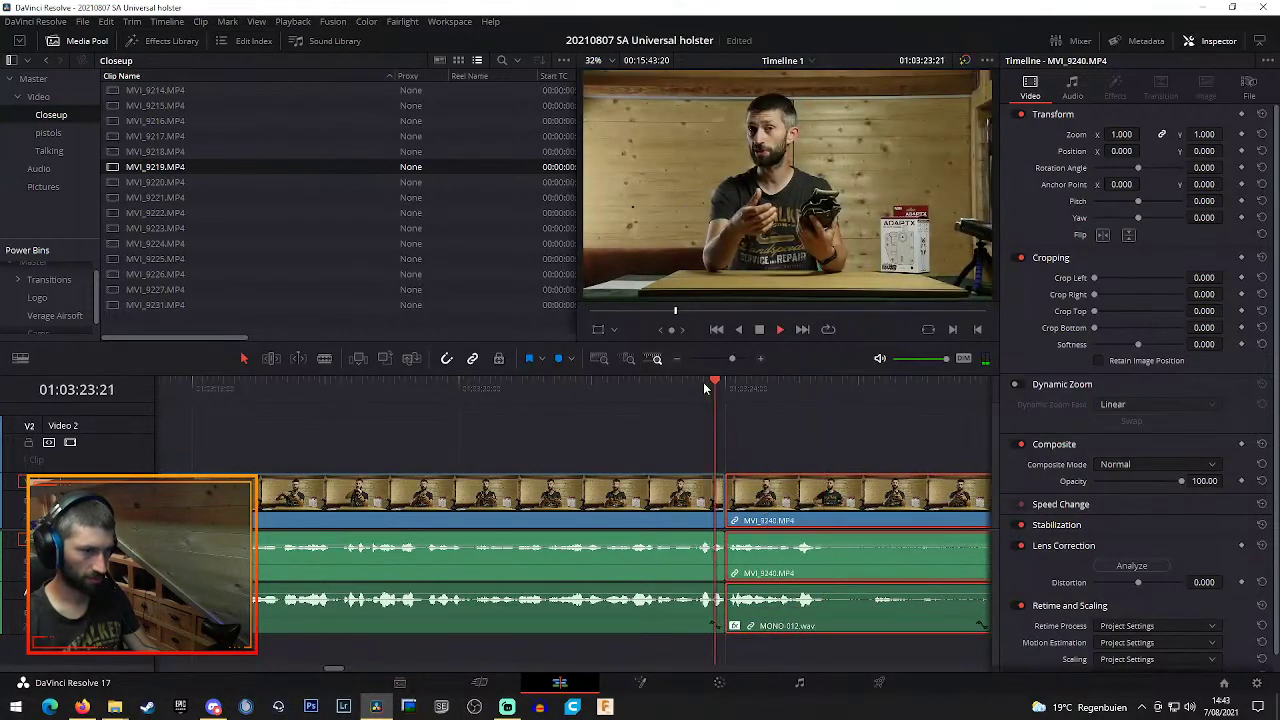
key("space")
Shift the following clip about five frames later, extend the previous clip's end to 01:03:24:02 and play back the transition
left_click_drag(822, 500, 835, 500)
left_click(728, 393)
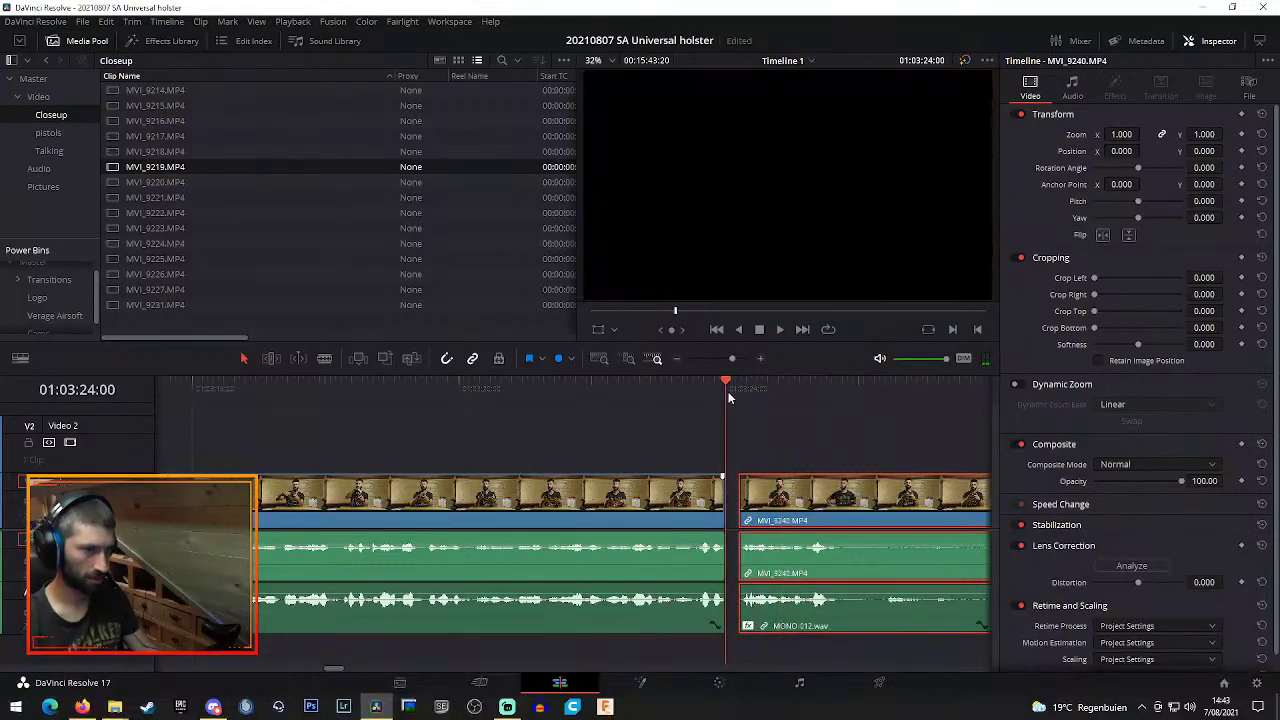
key("Right")
key("Right")
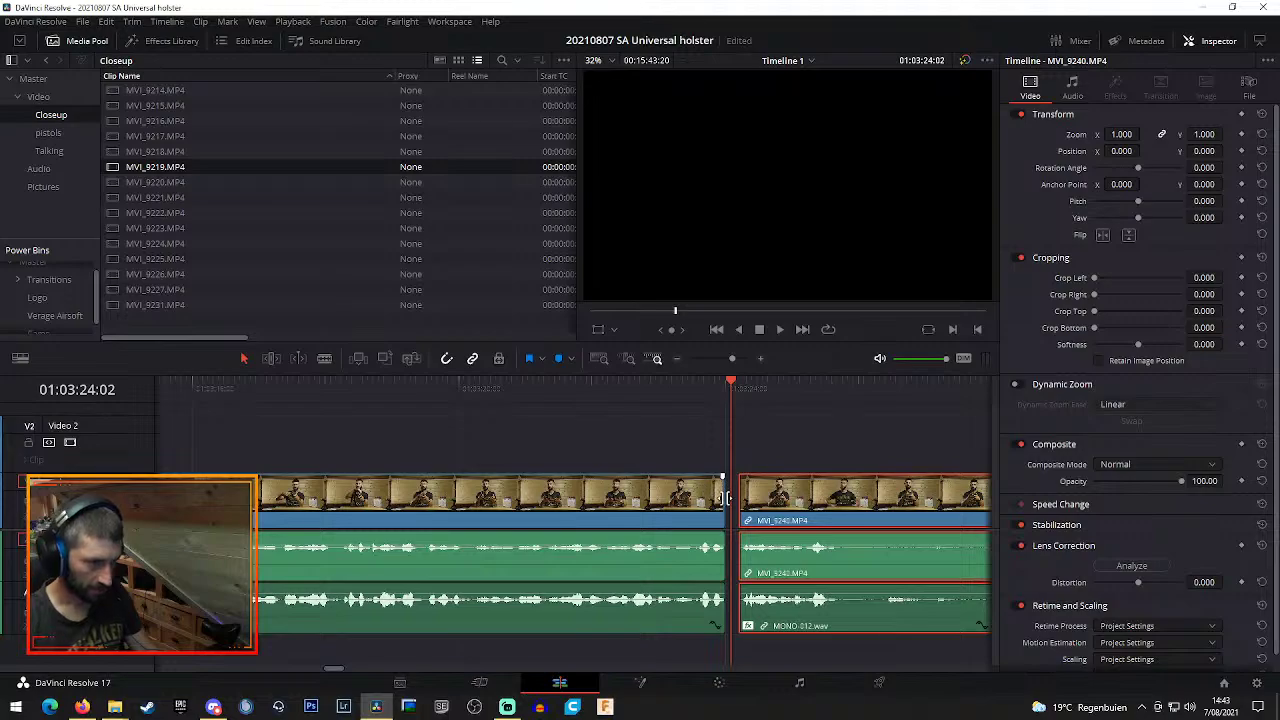
left_click_drag(727, 497, 733, 497)
left_click(704, 389)
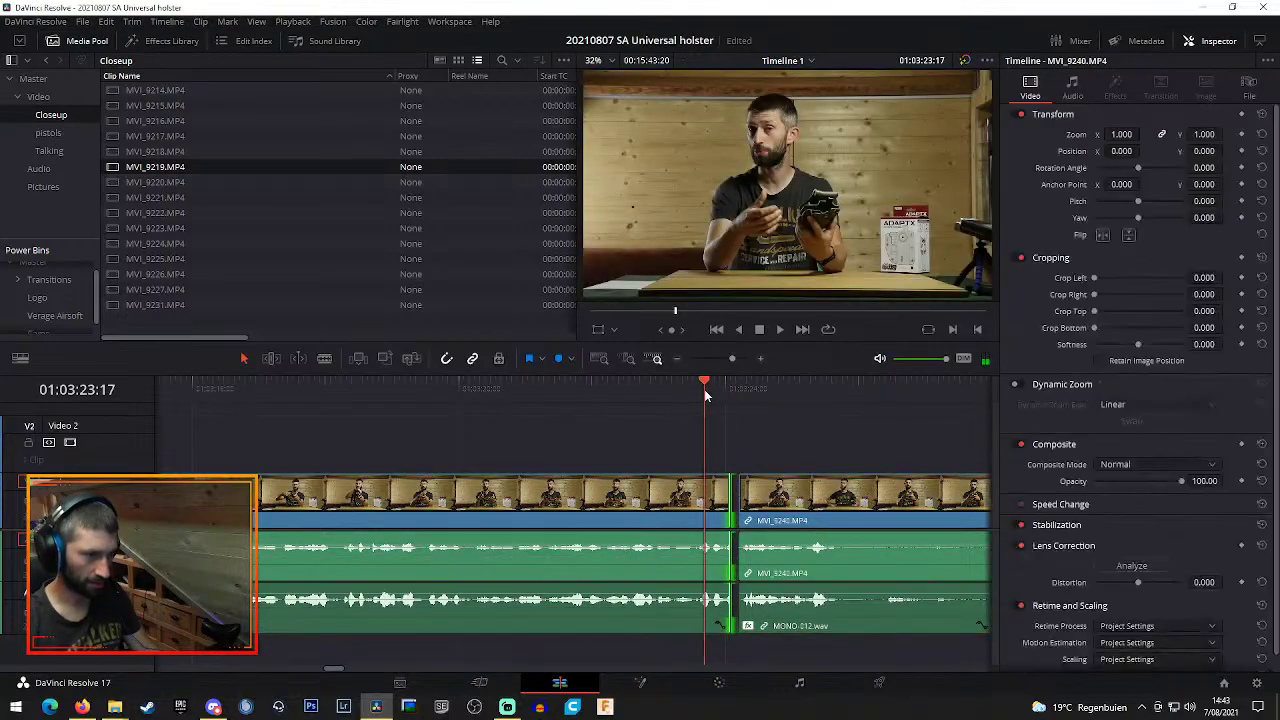
key("space")
key("space")
Shift the following clip about three more frames later and extend the previous clip's end to 01:03:24:06, checking by playback
left_click_drag(861, 499, 870, 508)
left_click(691, 400)
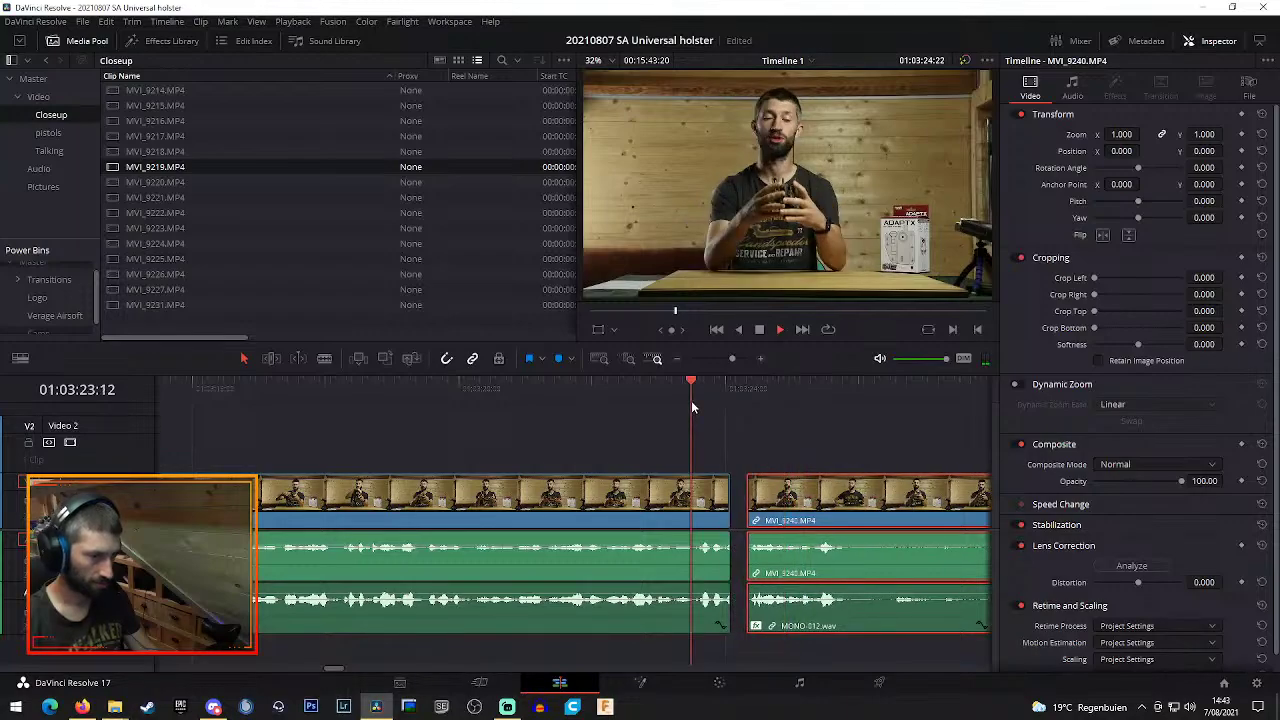
key("space")
key("space")
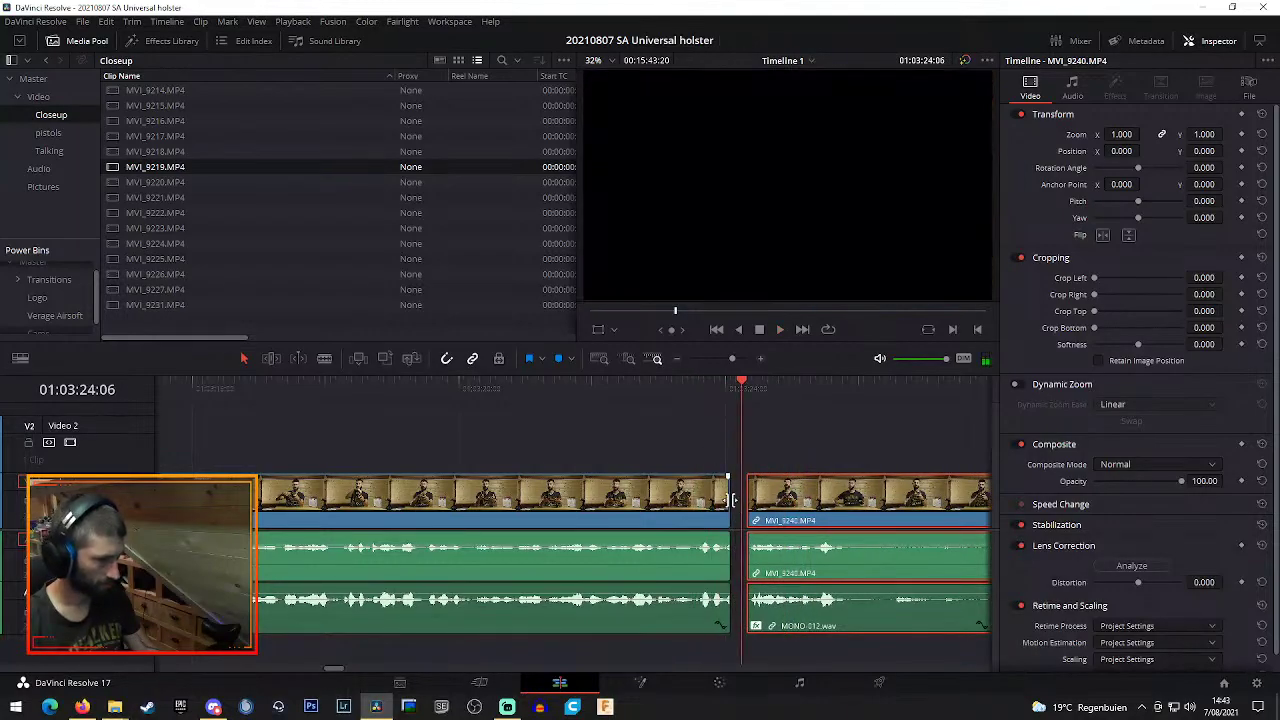
left_click_drag(730, 500, 733, 500)
left_click(702, 395)
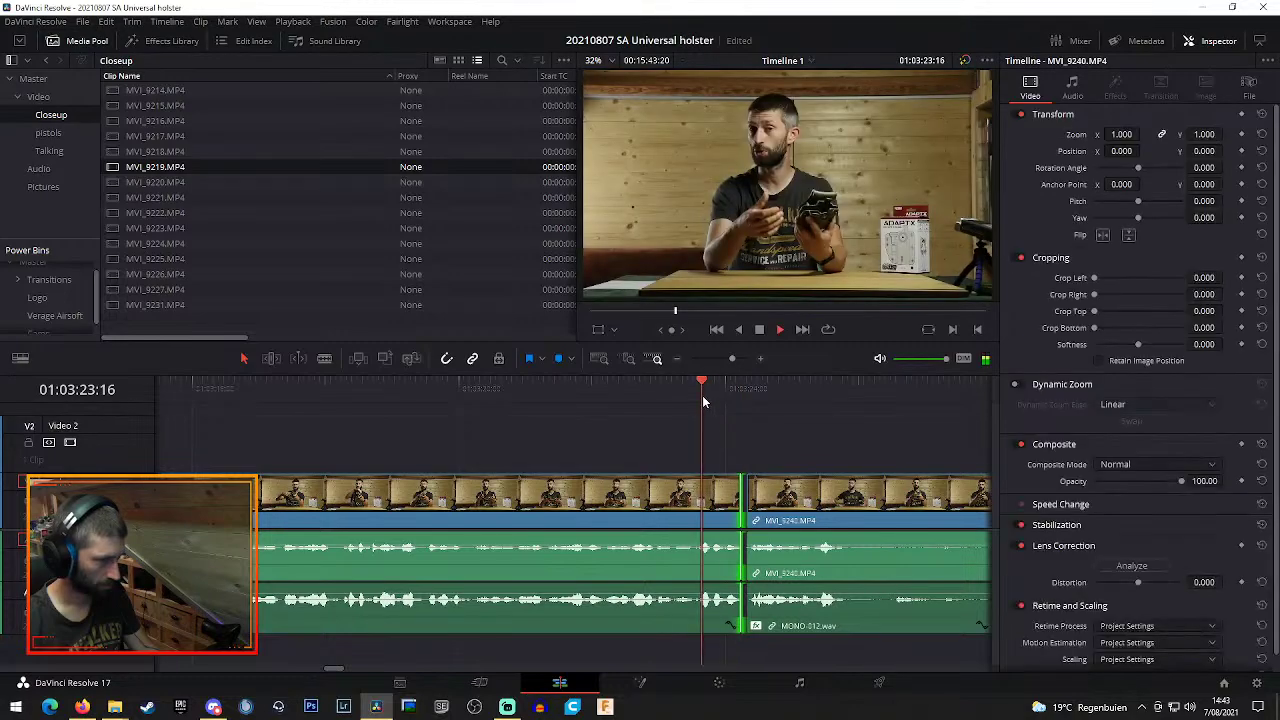
key("space")
Move the following clip two frames earlier to meet the previous clip at 01:03:24:06 and play back the join
left_click(855, 505)
key("space")
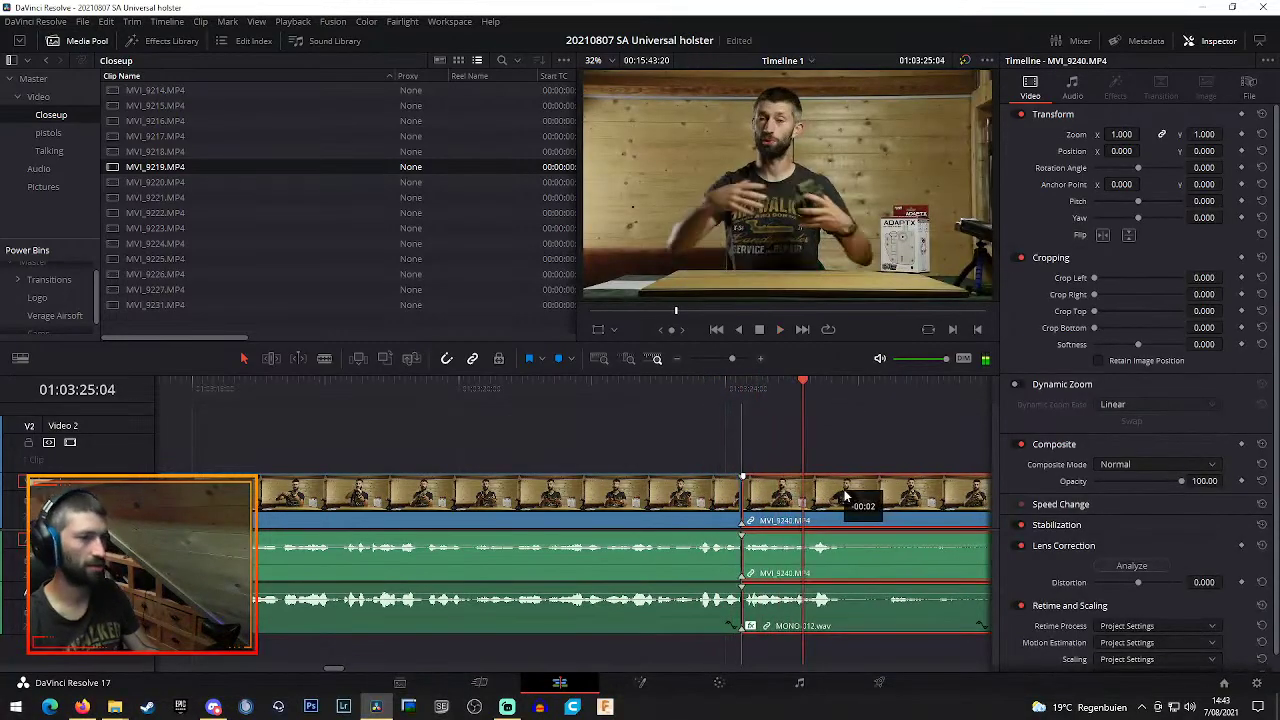
left_click(700, 388)
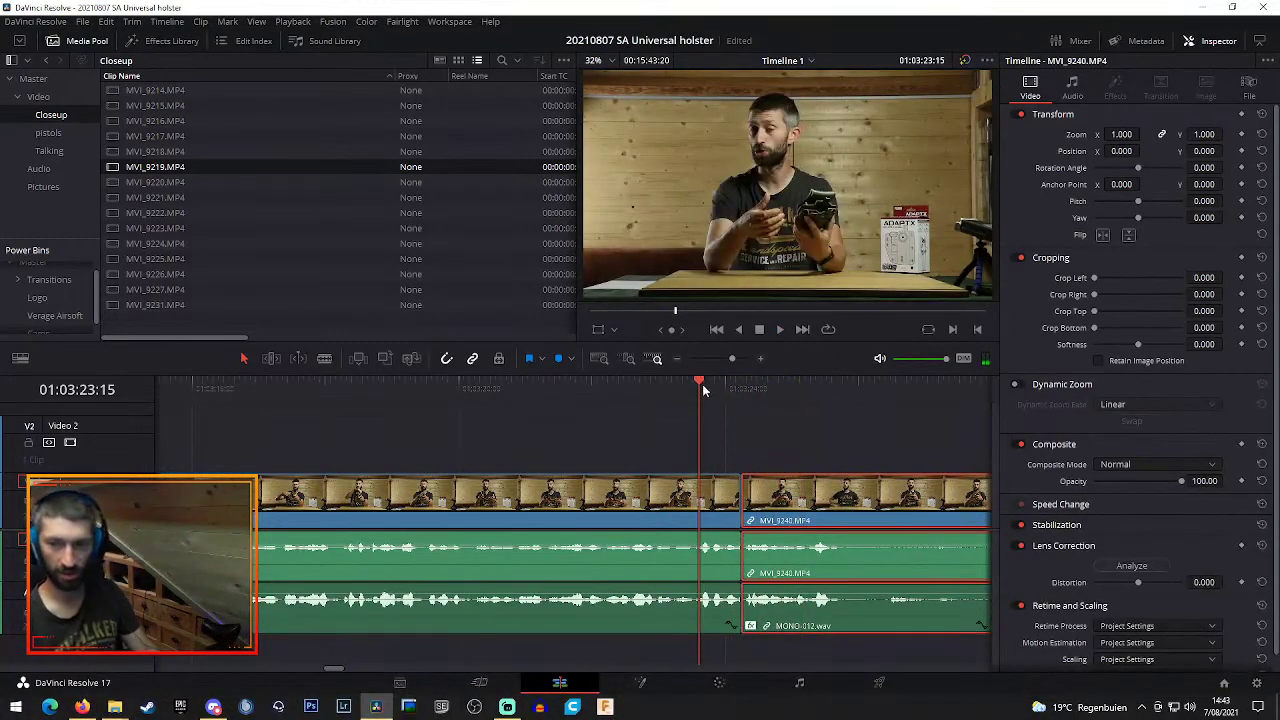
key("space")
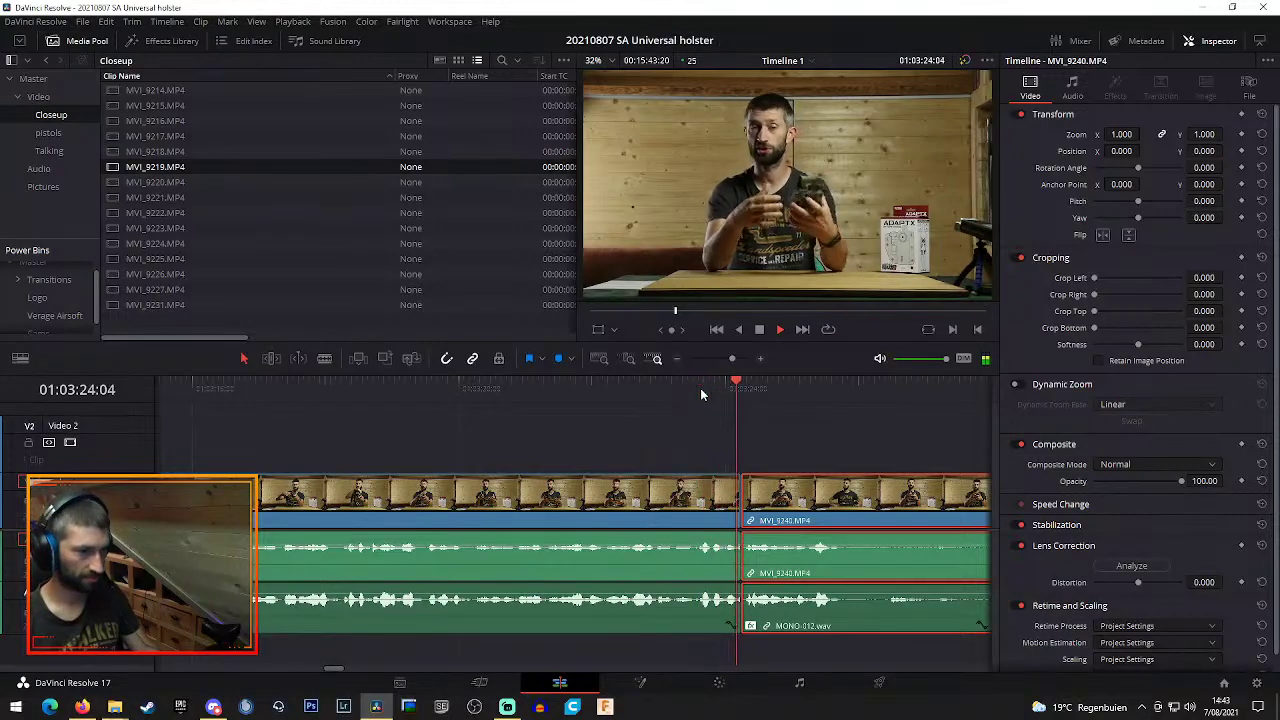
left_click(678, 392)
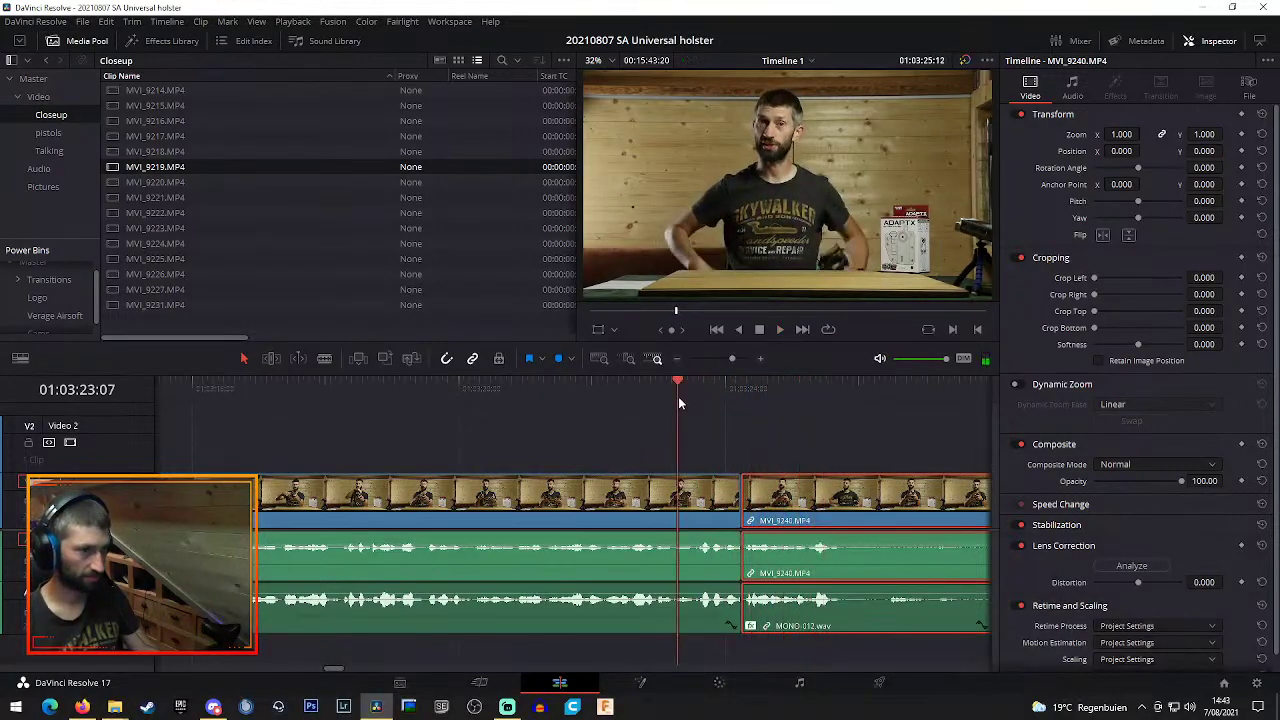
key("space")
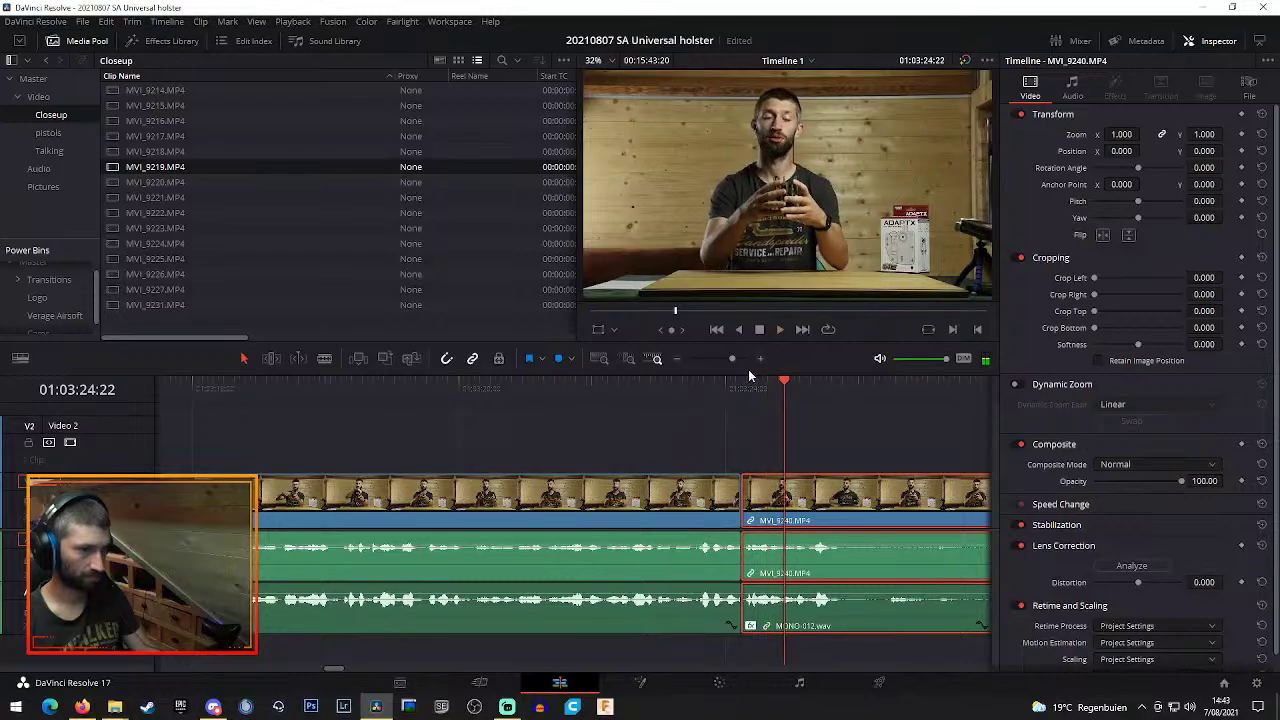
Split the previous clip with its audio at 01:03:24:05 and ripple-delete its last frame
left_click(760, 358)
key("Up")
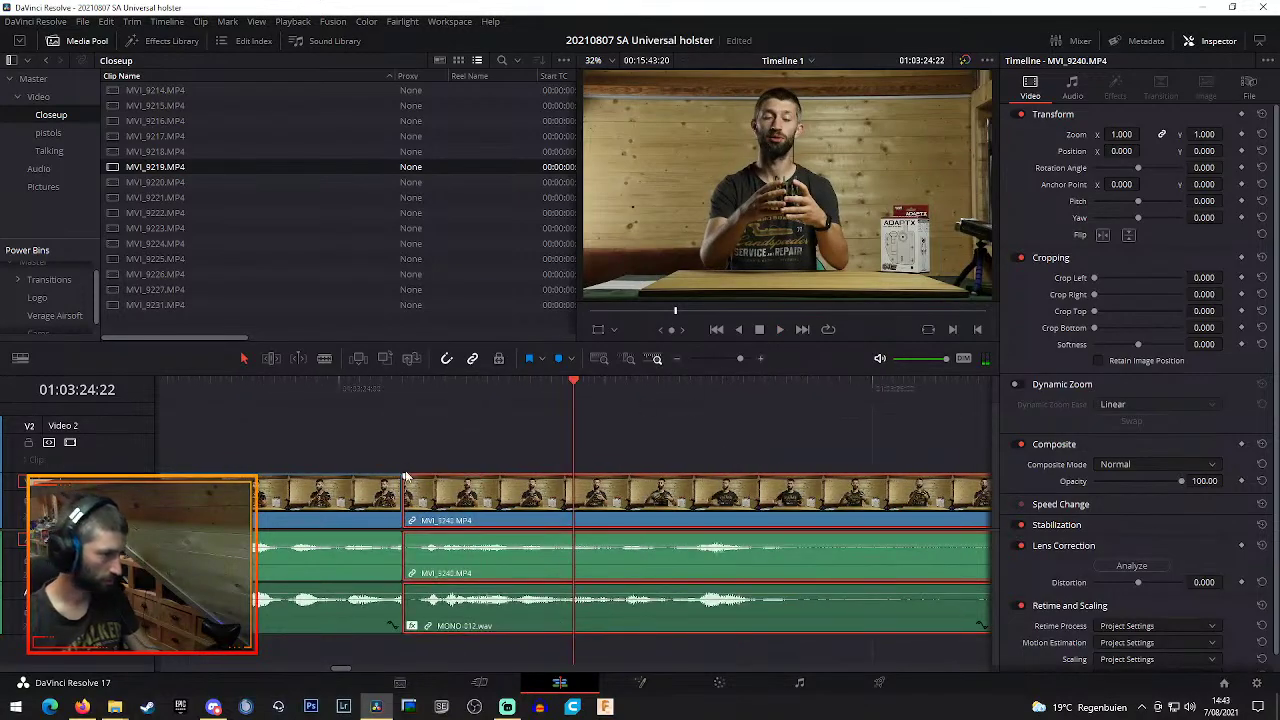
key("Left")
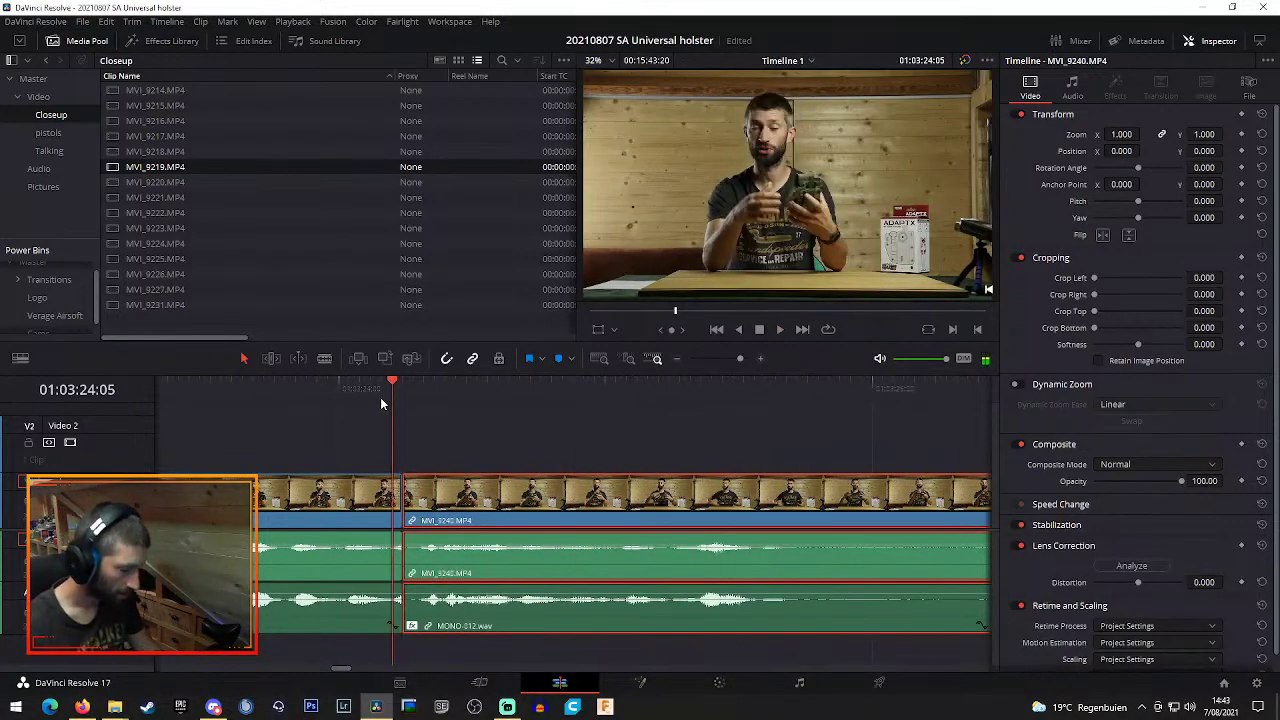
left_click(397, 512)
key("BackSpace")
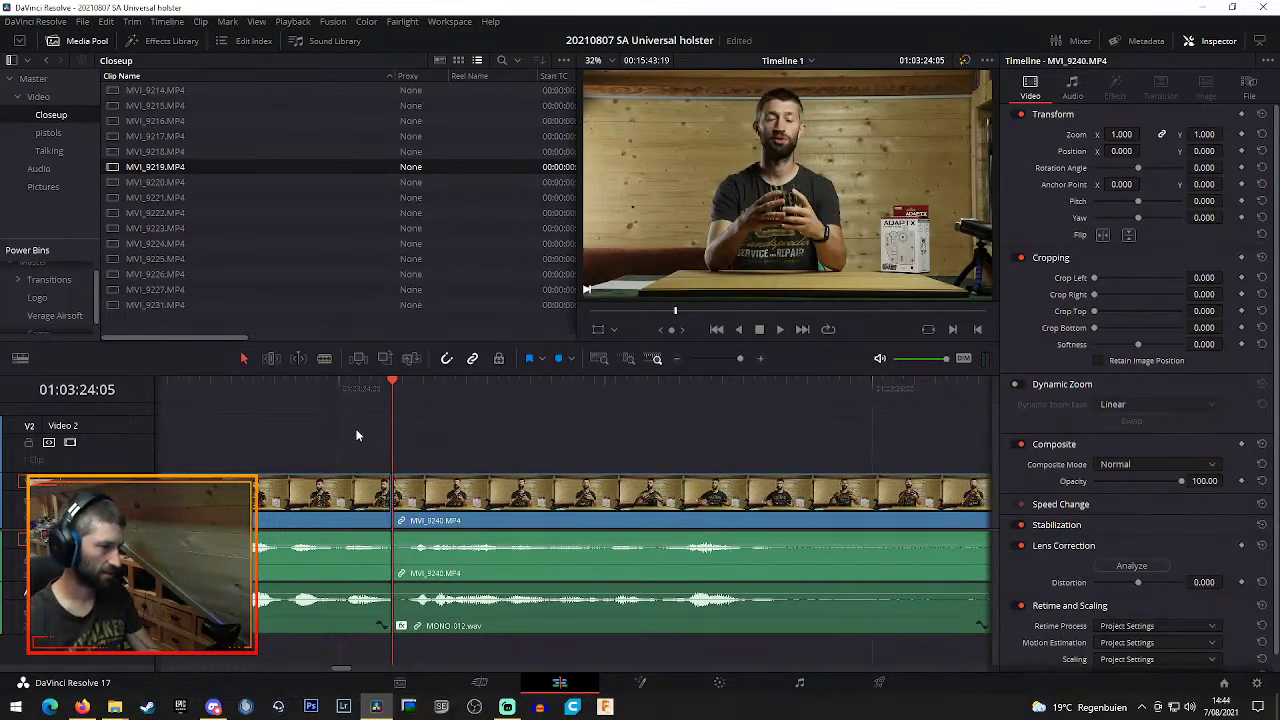
Play back the tightened join at 01:03:24:05 twice from shortly before the cut
left_click(308, 390)
key("space")
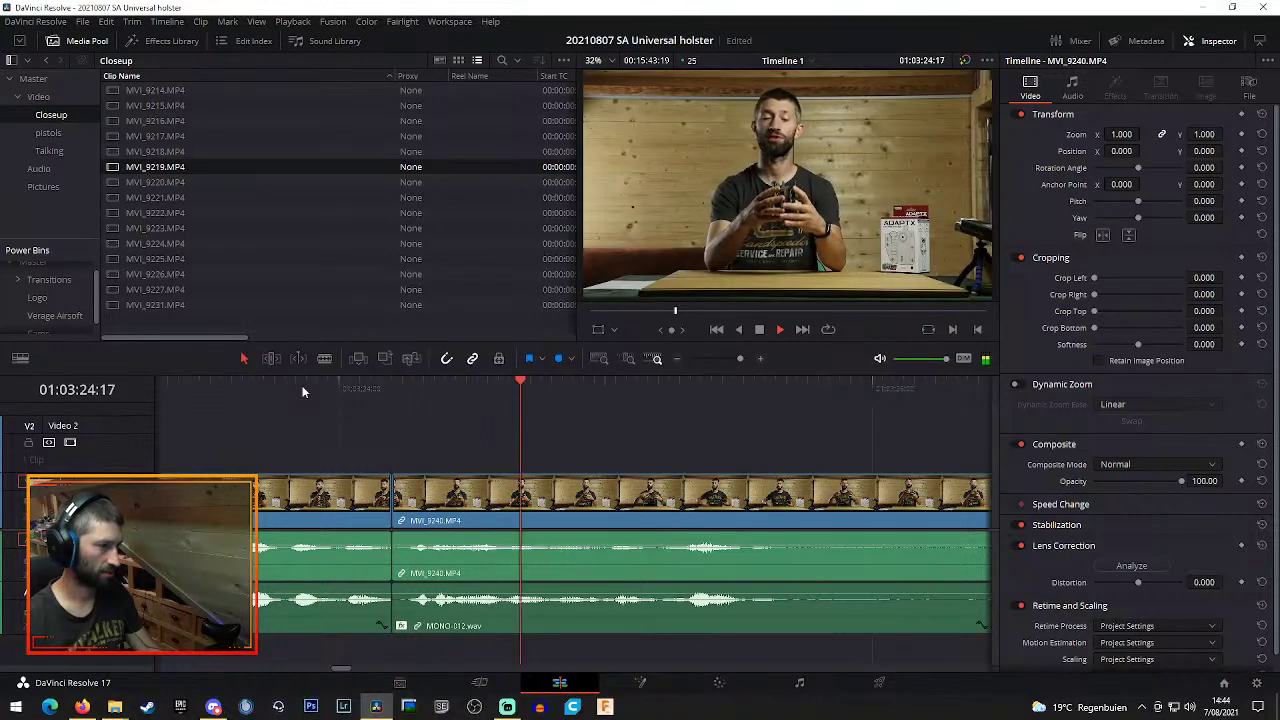
key("space")
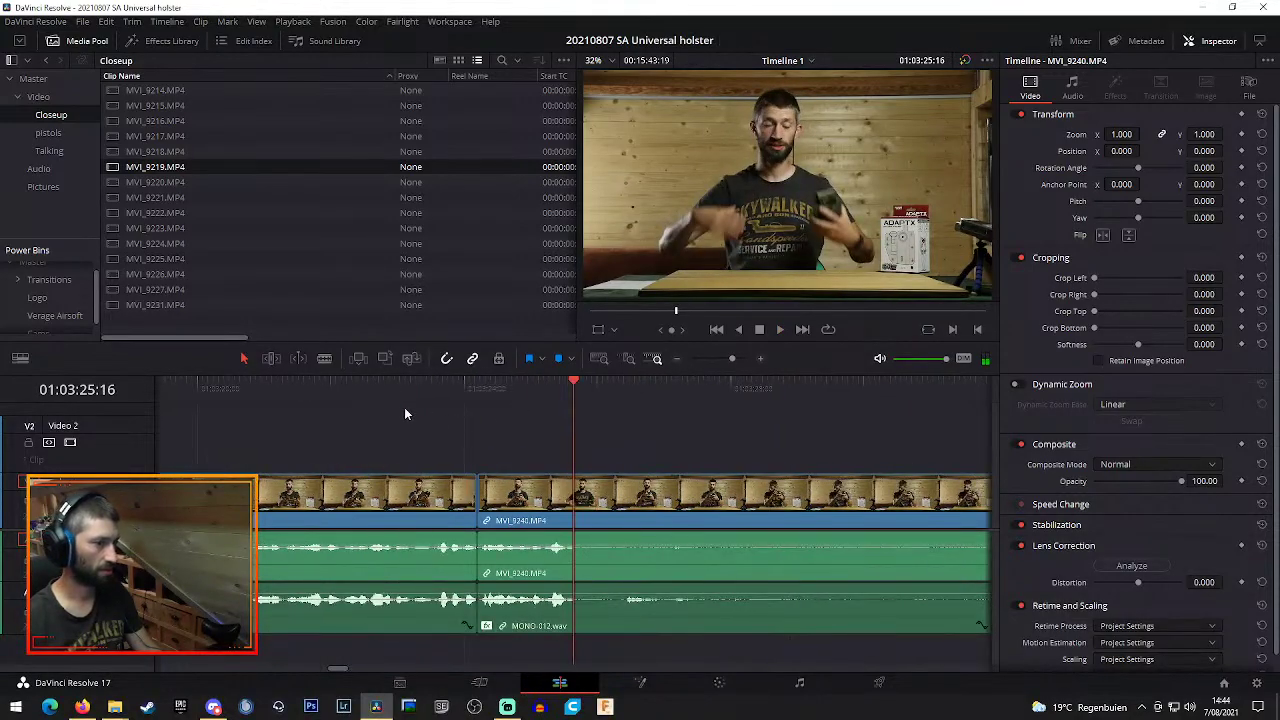
left_click(400, 395)
key("space")
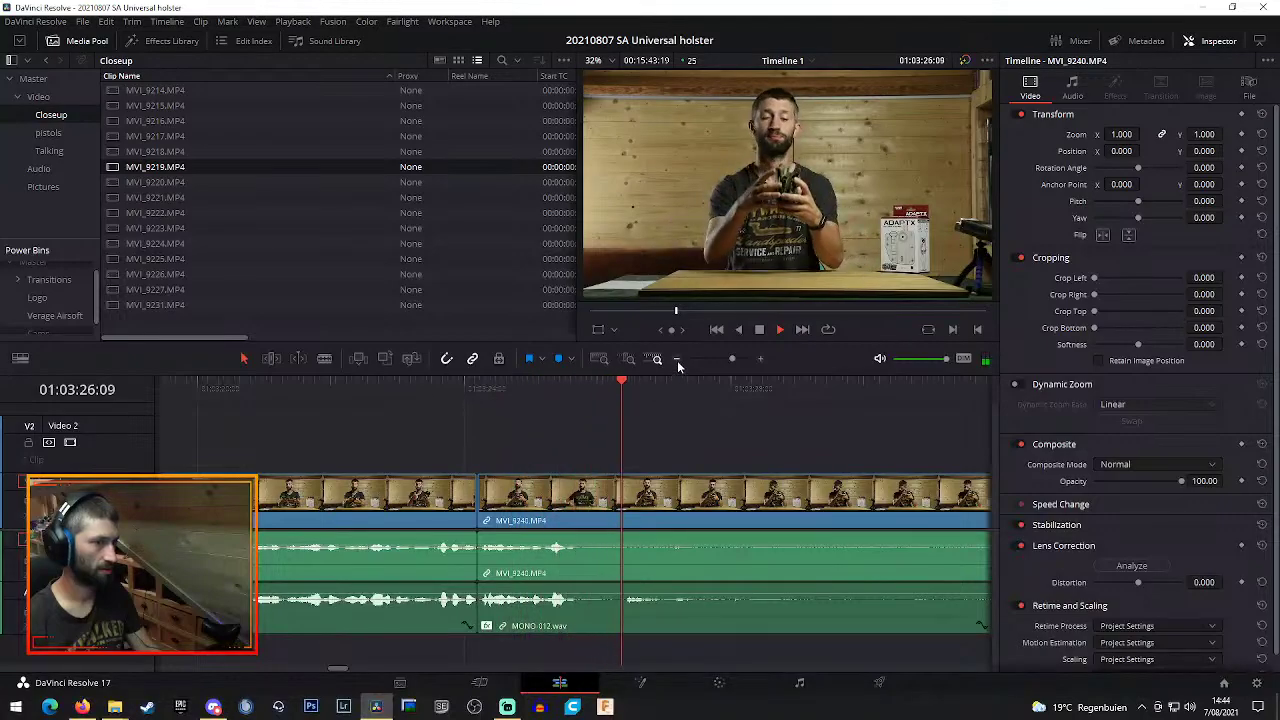
Split the clip with its audio at 01:03:25:16, at the end of the speech, and play on to about 01:03:33
key("b")
left_click(573, 610)
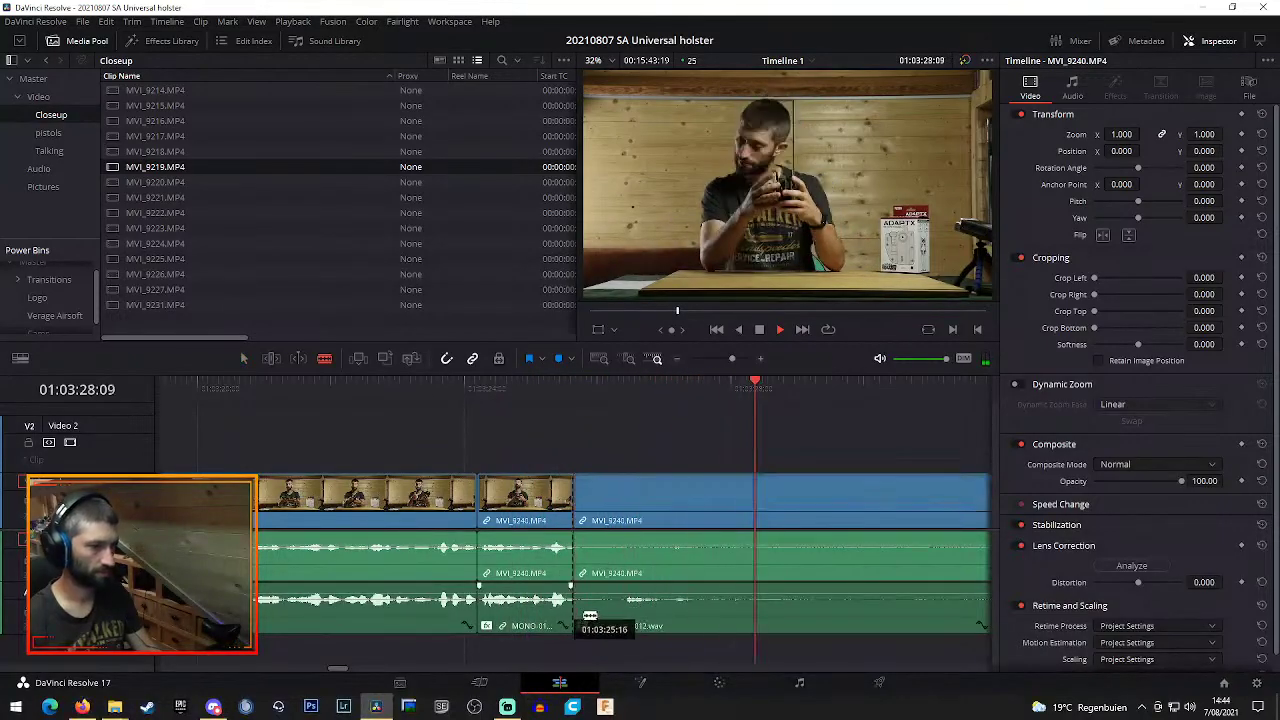
left_click(677, 358)
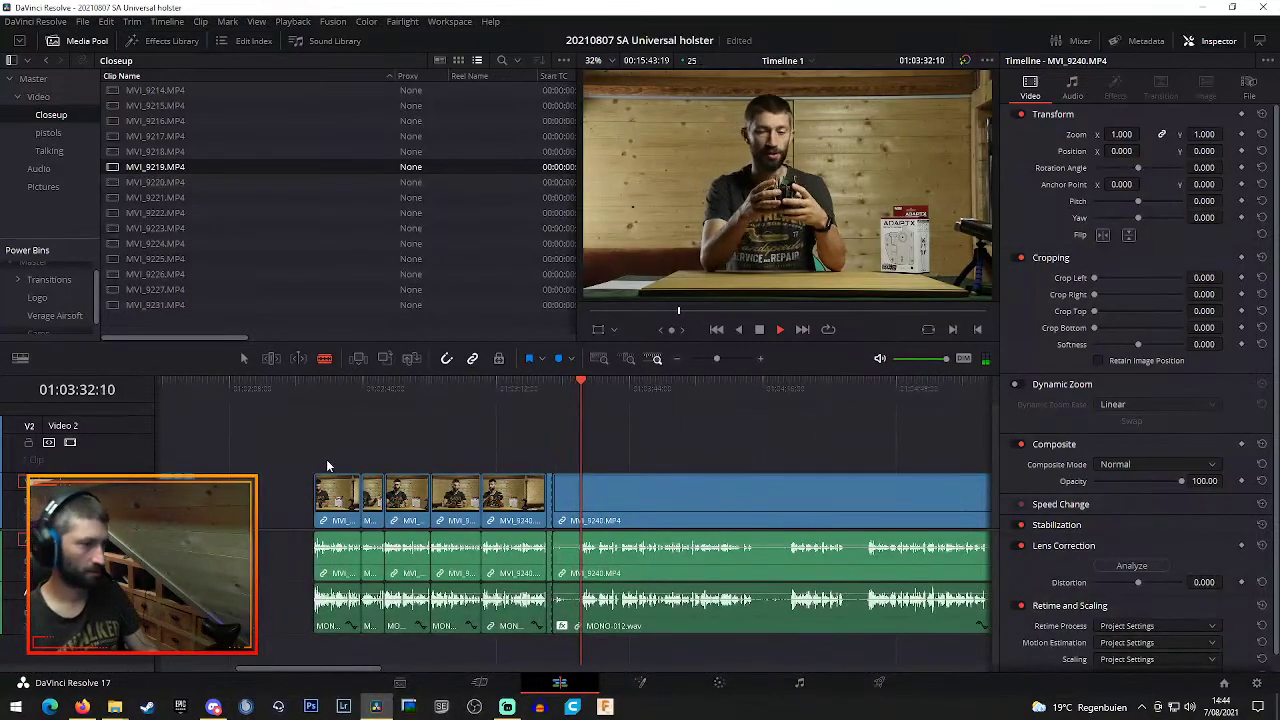
key("space")
key("a")
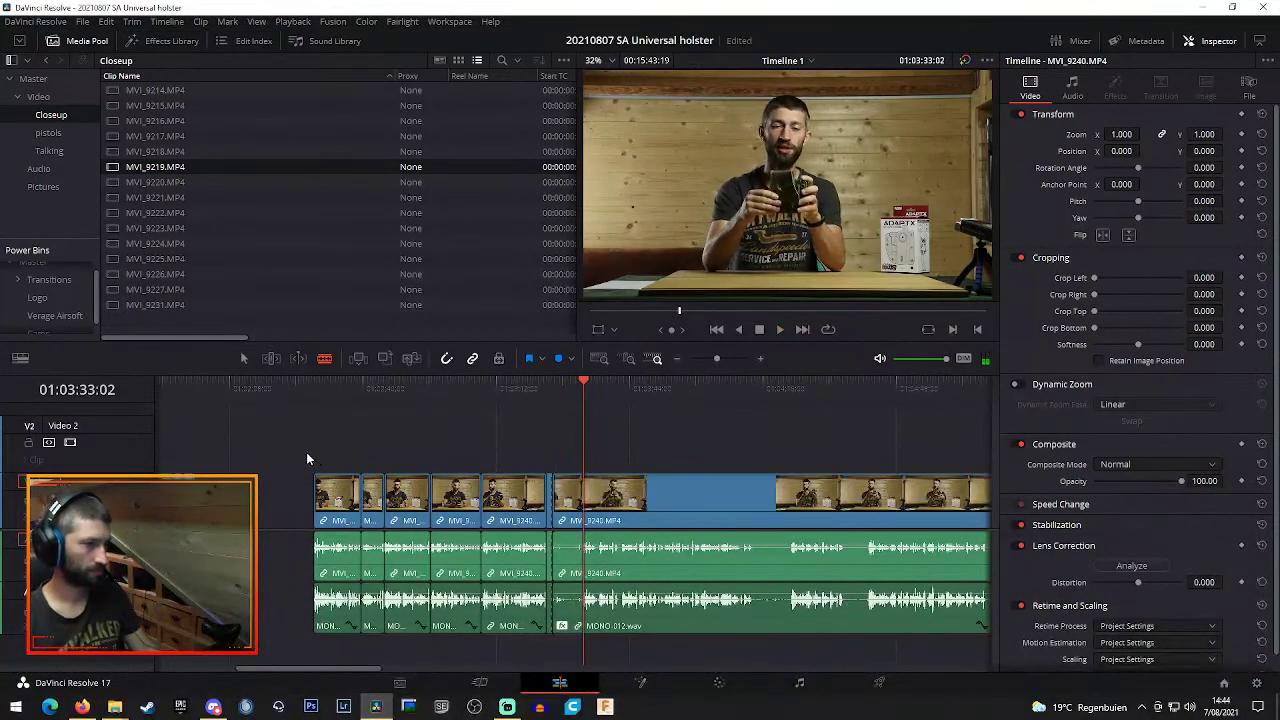
Select all the finished clips with their audio before 01:03:25:16 and move them earlier, opening a gap before the next MVI_9240 clip
left_click_drag(301, 449, 548, 625)
left_click_drag(520, 495, 404, 495)
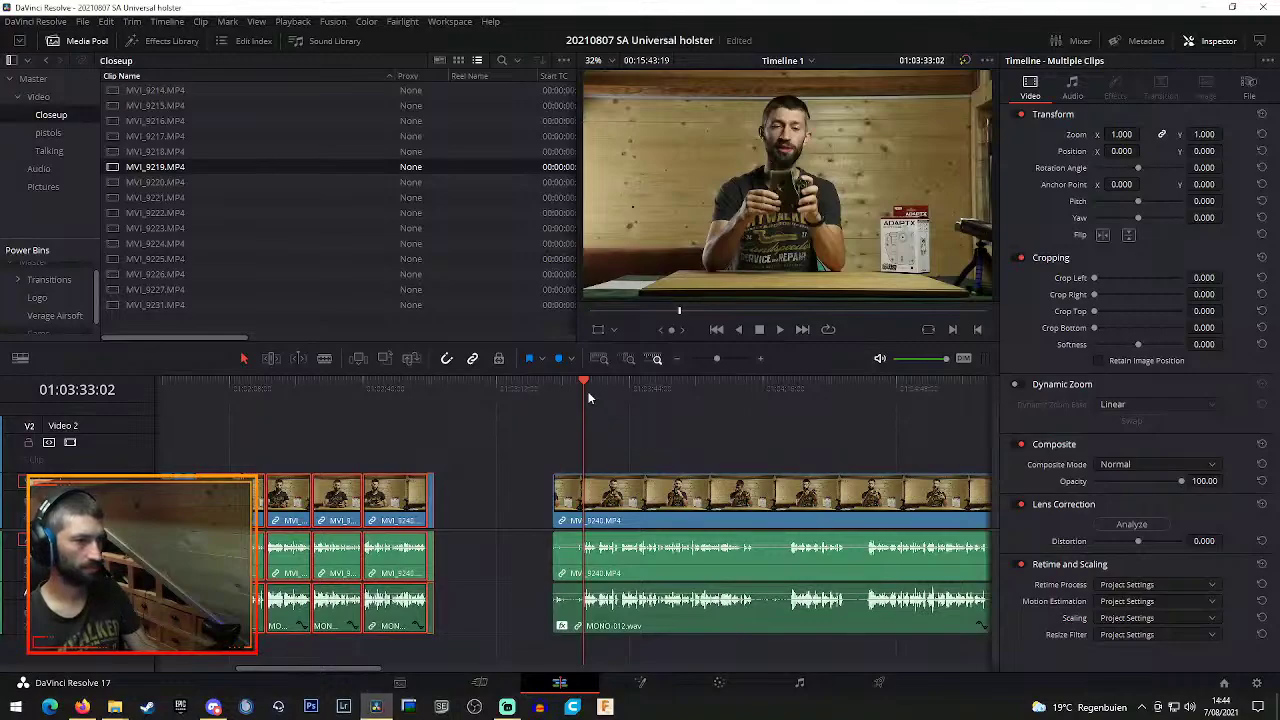
Move the MVI_9241 clip near 01:12:14:15 earlier so that it meets the end of the preceding MVI_9240 clip
left_click(676, 362)
left_click(676, 362)
left_click(676, 362)
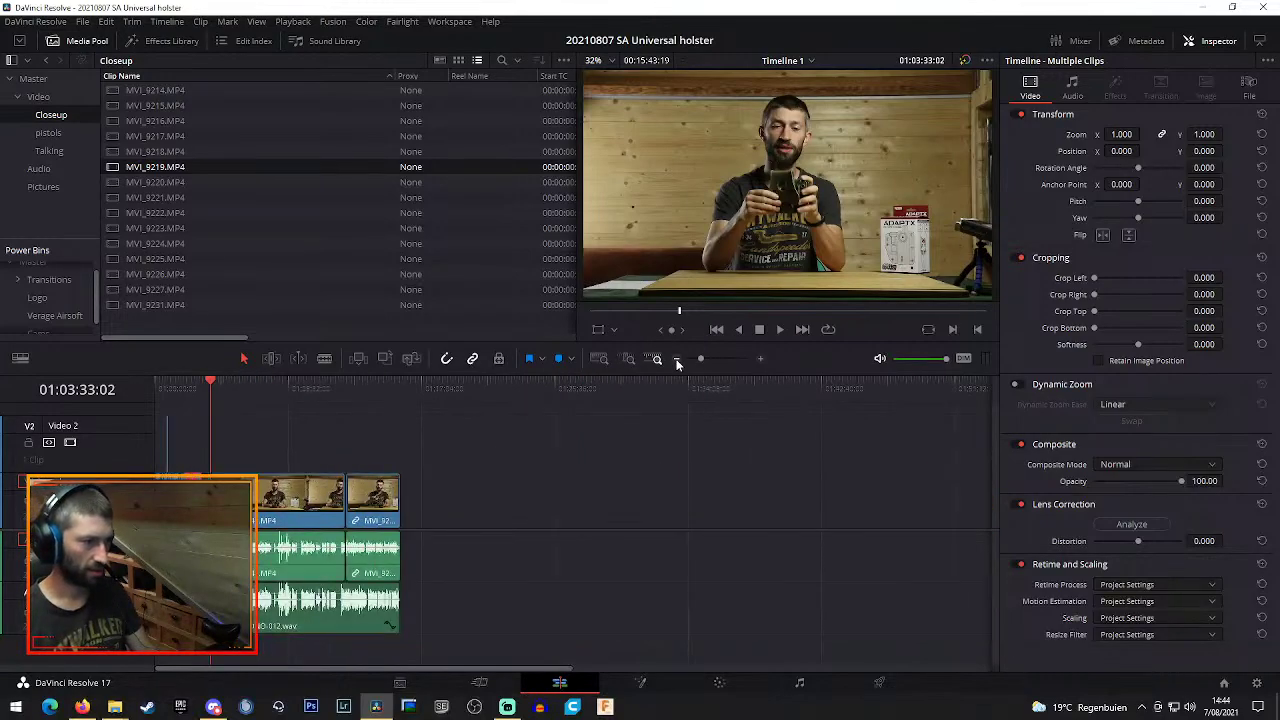
left_click(346, 388)
left_click(759, 358)
left_click(759, 358)
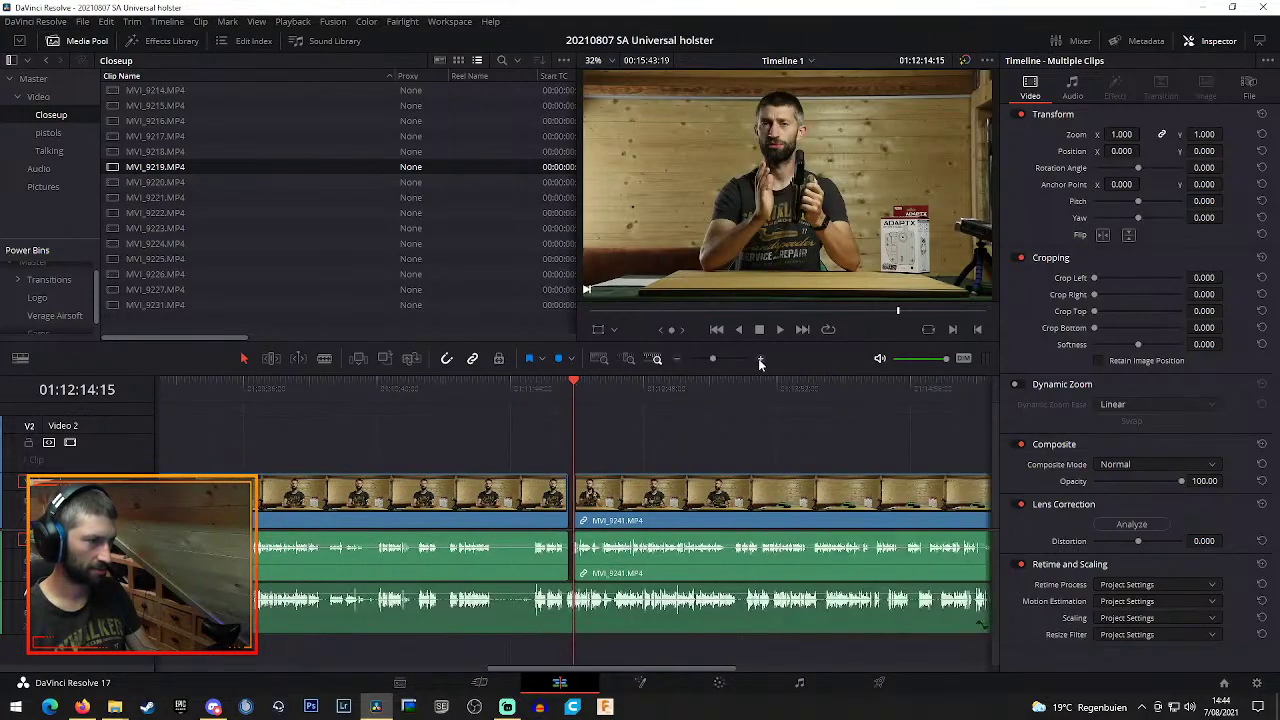
left_click(759, 358)
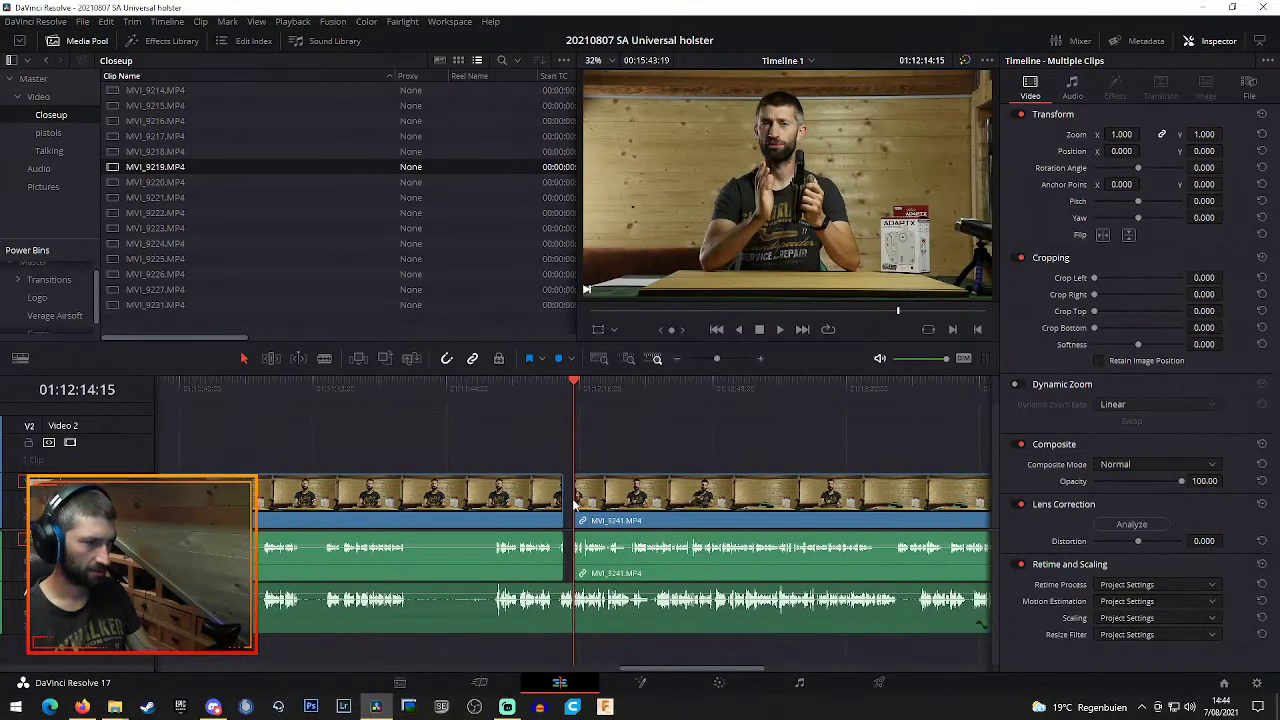
left_click_drag(573, 500, 620, 507)
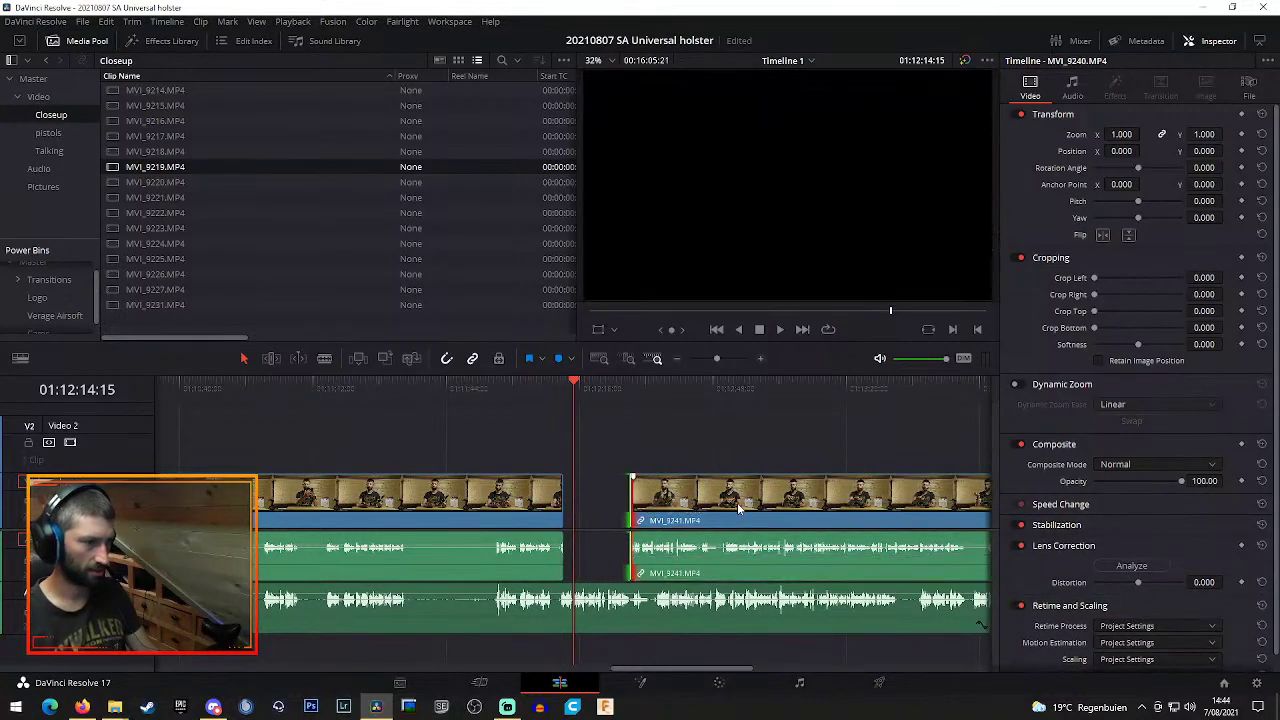
left_click_drag(743, 507, 674, 506)
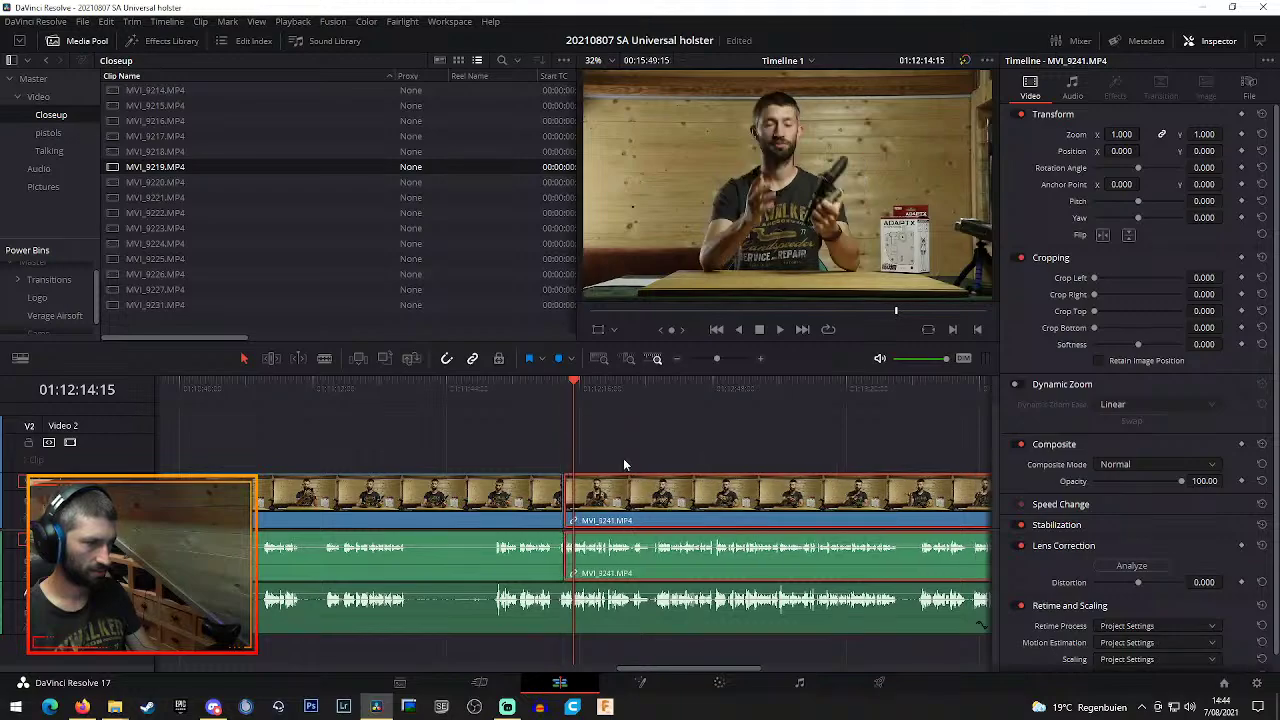
left_click(567, 501)
left_click(684, 507)
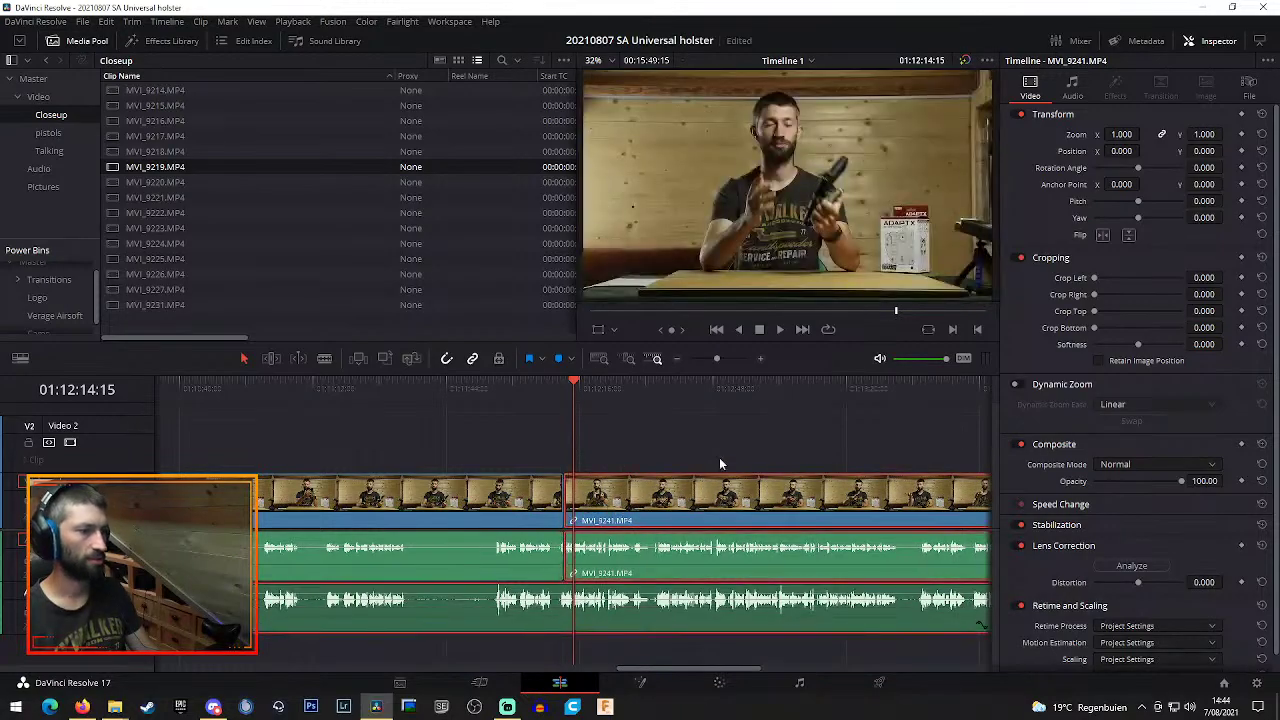
Play the MVI_9240 clip after the gap from 01:03:31:14 and split it with its audio at about 01:03:36:13, 01:03:40:04 and 01:03:41:24
left_click_drag(633, 667, 346, 667)
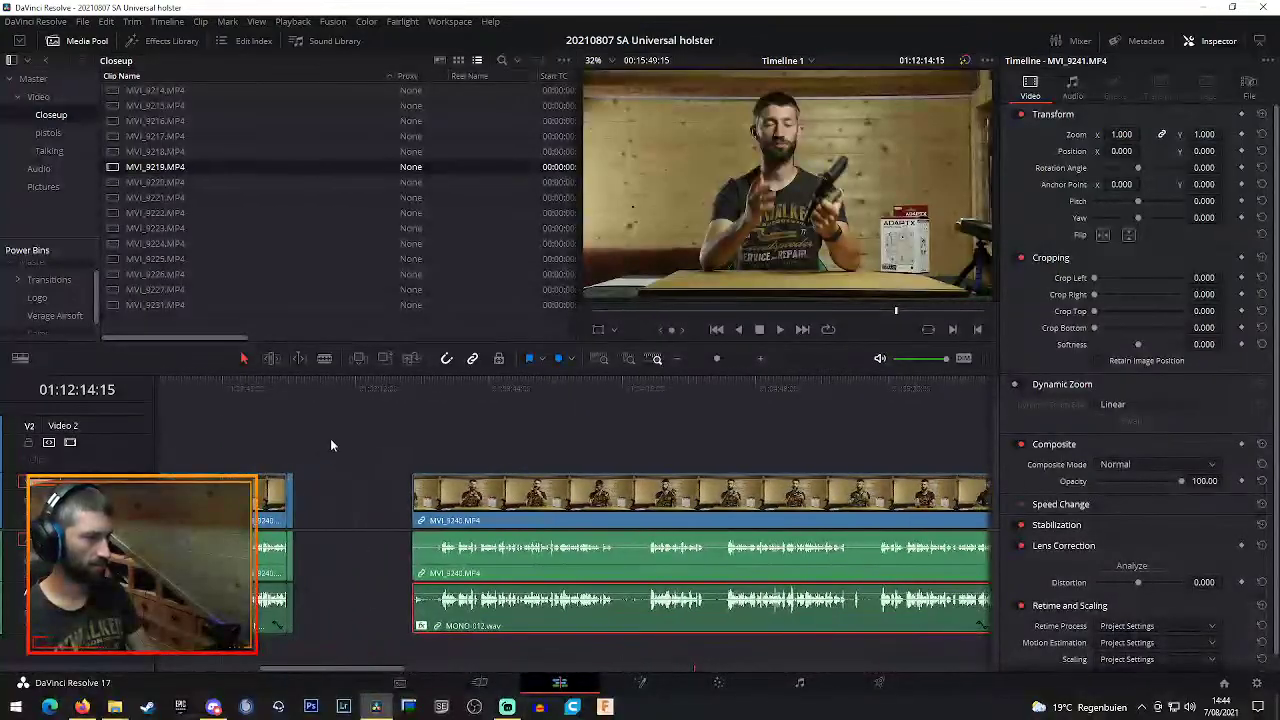
left_click(430, 382)
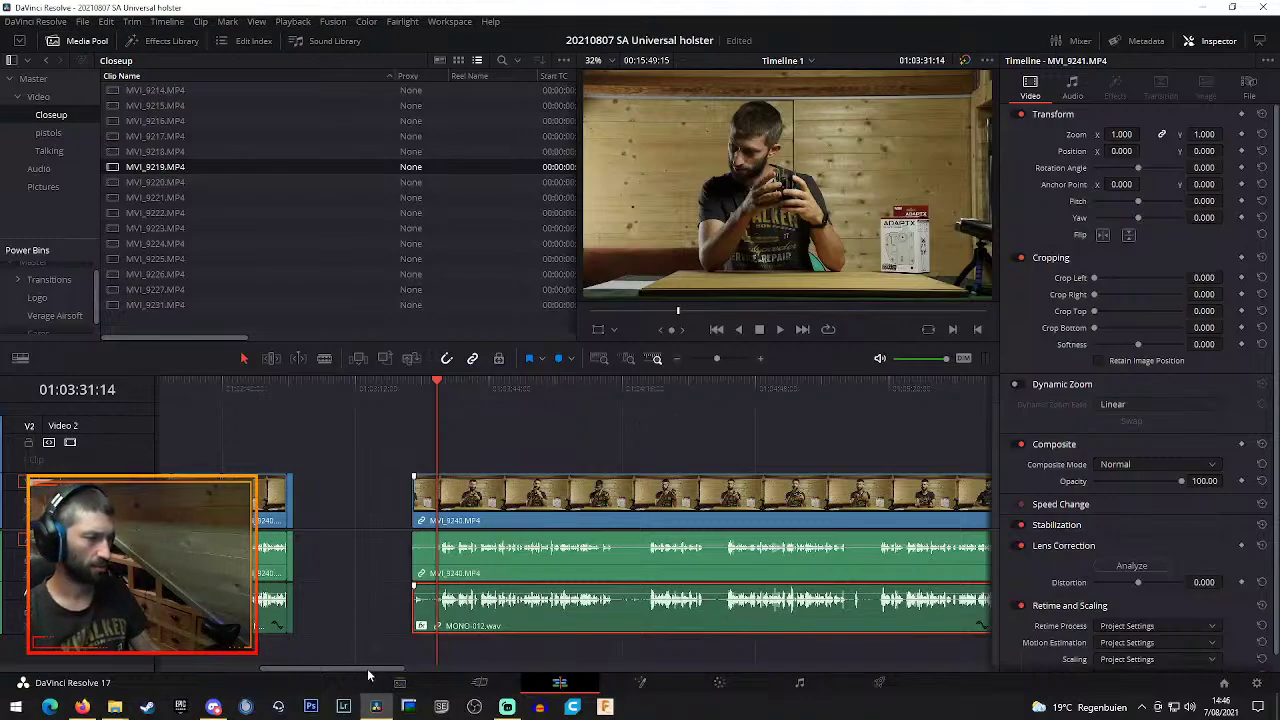
scroll(375, 668, "right", 2)
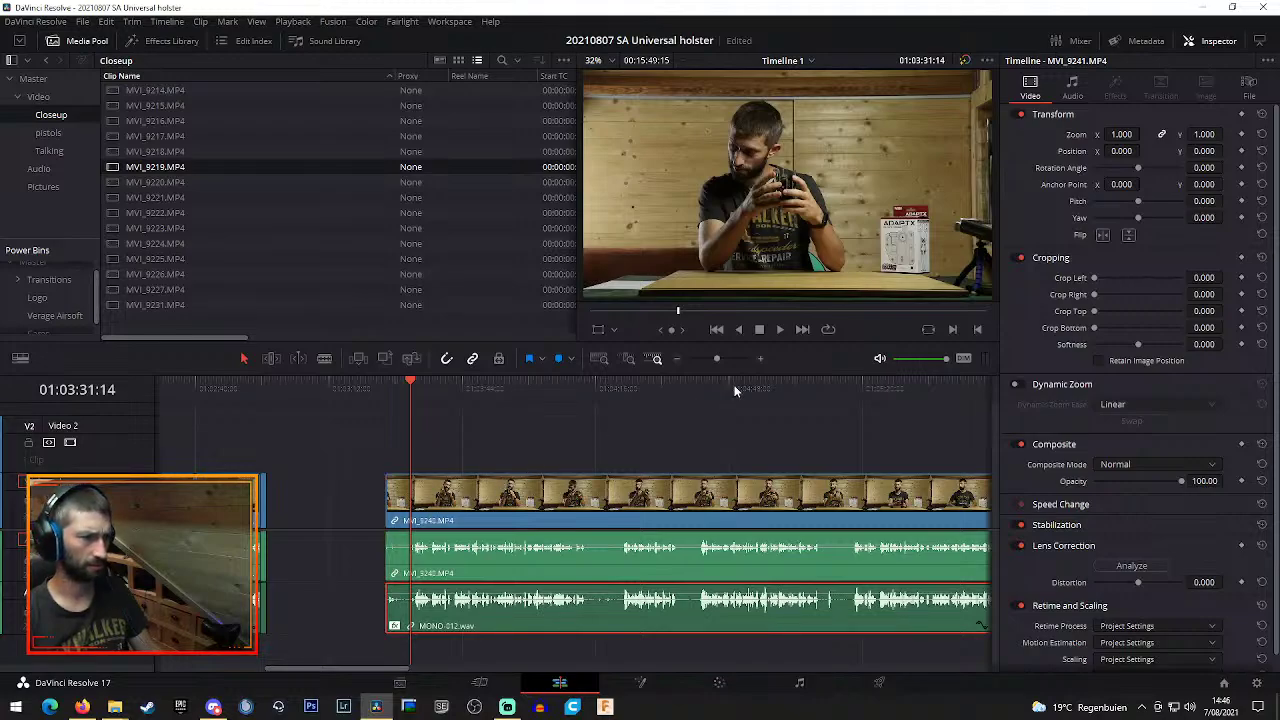
left_click(761, 359)
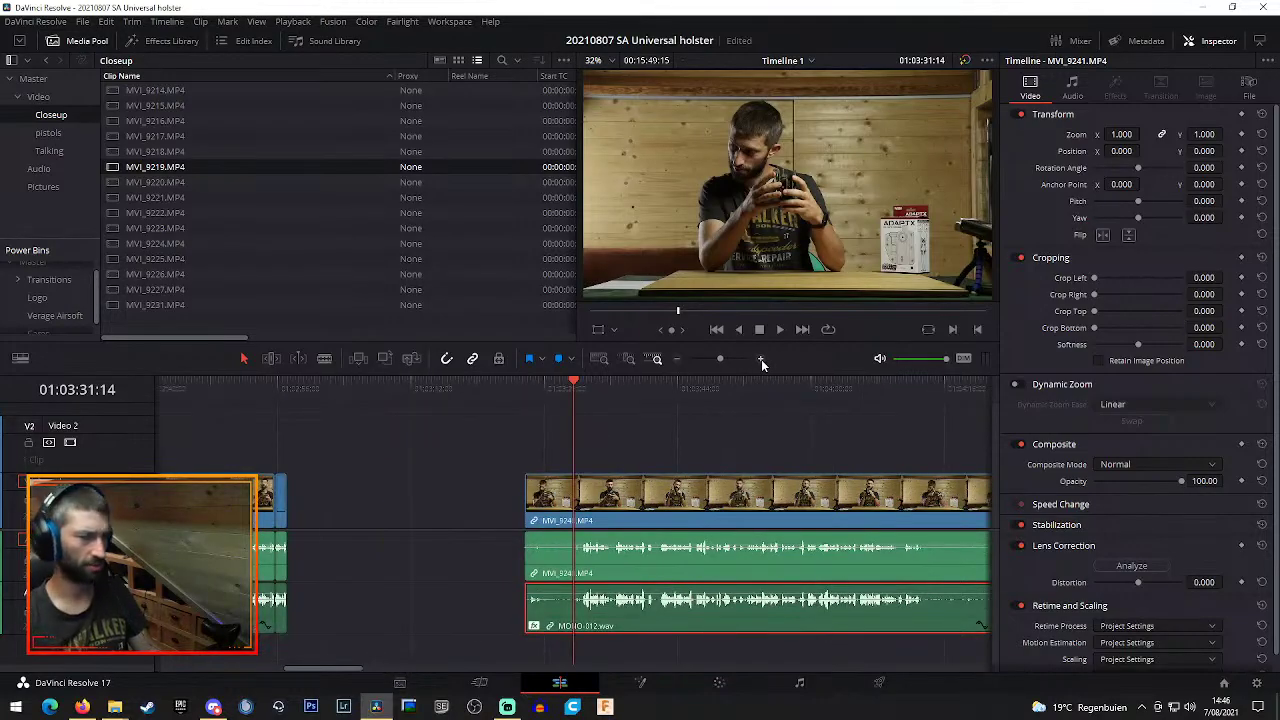
left_click(761, 359)
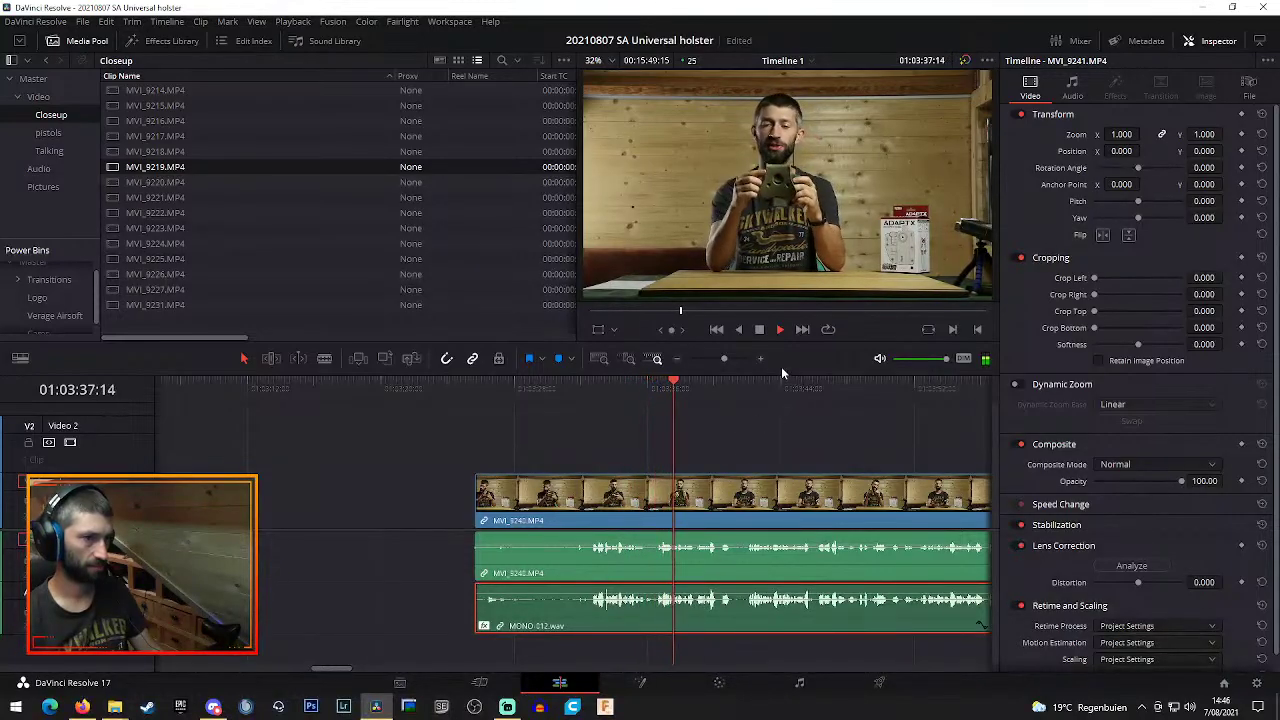
key("b")
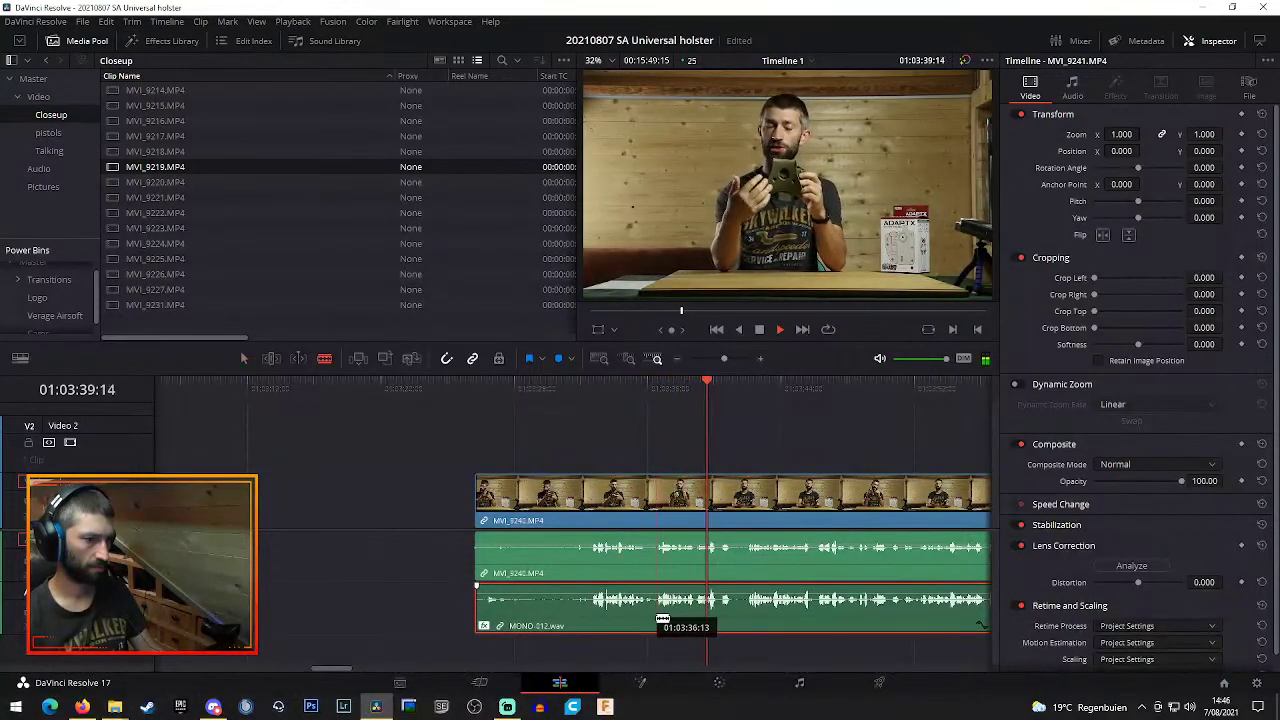
left_click(657, 617)
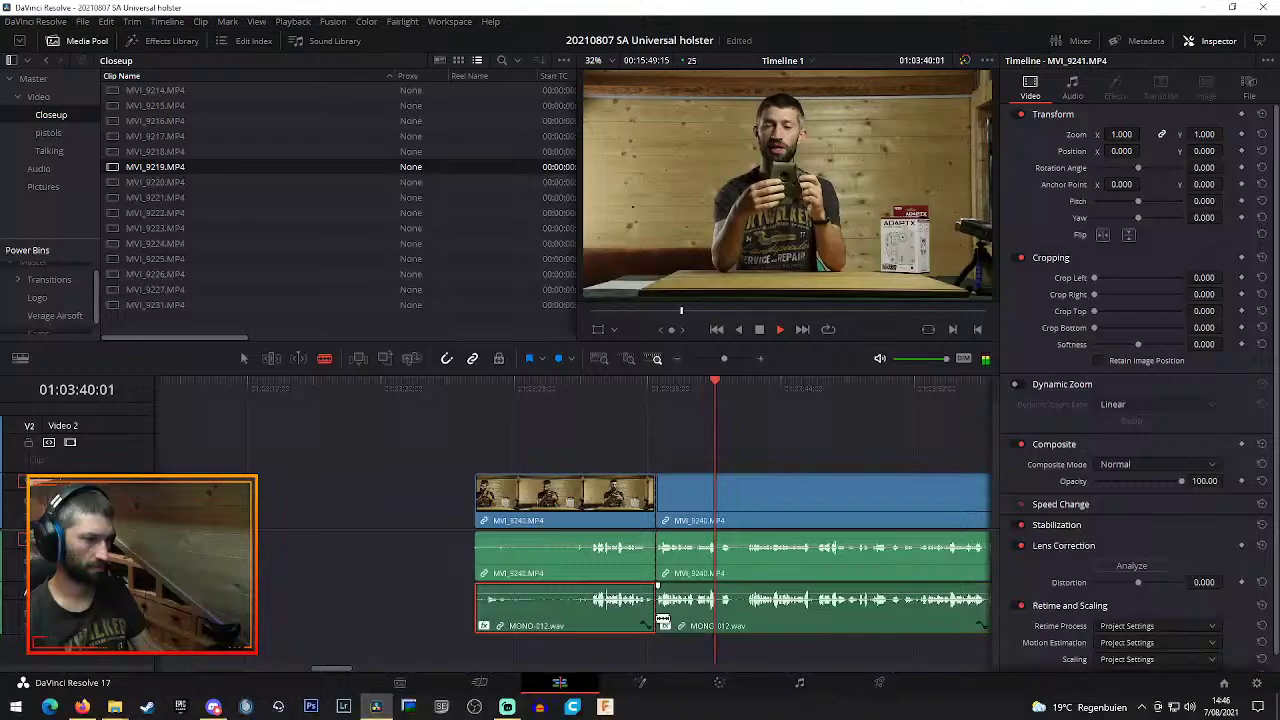
left_click(718, 617)
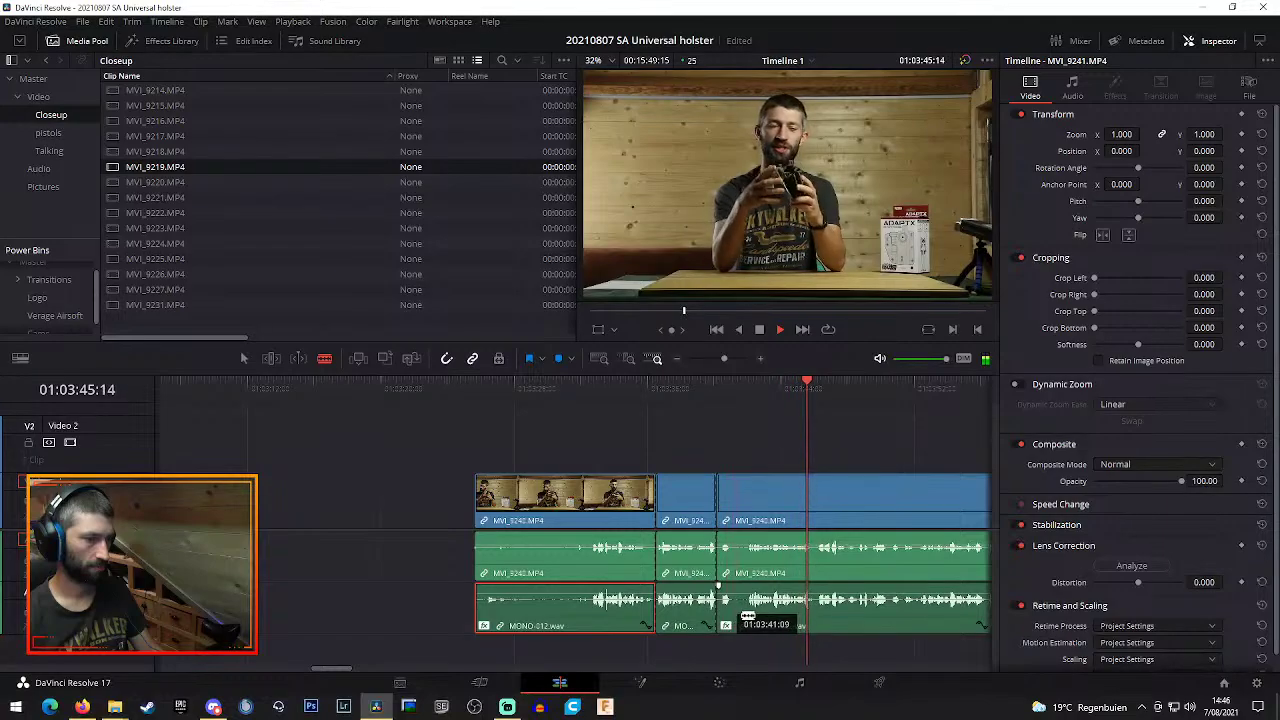
left_click(744, 617)
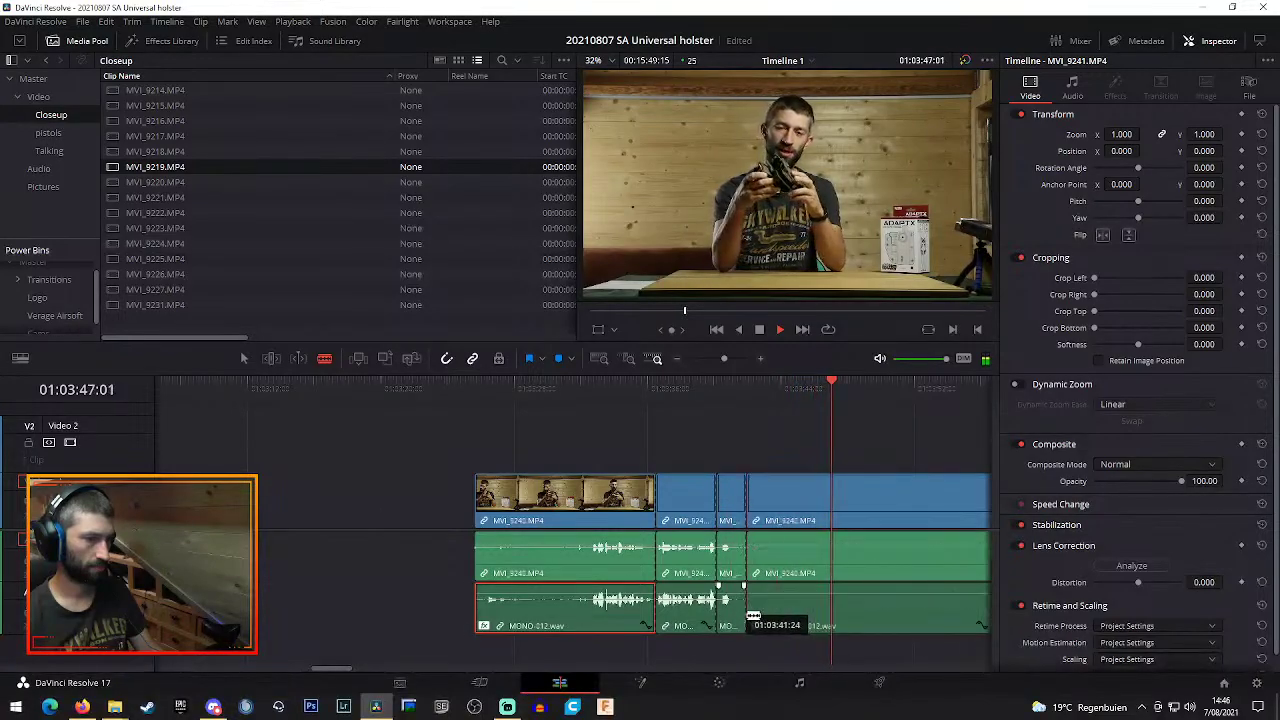
Ripple-delete the short piece between 01:03:40:04 and 01:03:41:24 and the opening piece before about 01:03:36:13
key("a")
left_click(728, 502)
key("Delete")
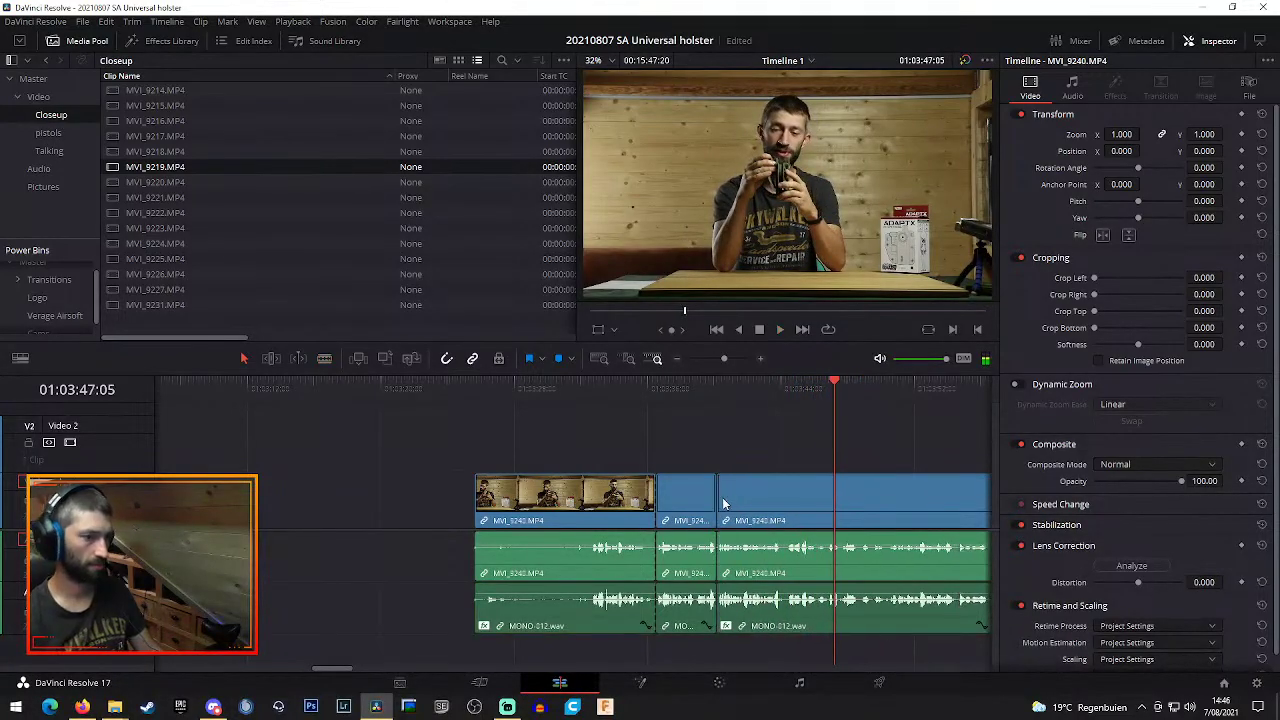
key("ctrl+z")
Play on through the remaining clip and split it with its audio at about 01:03:58:15 and 01:04:00:12
key("space")
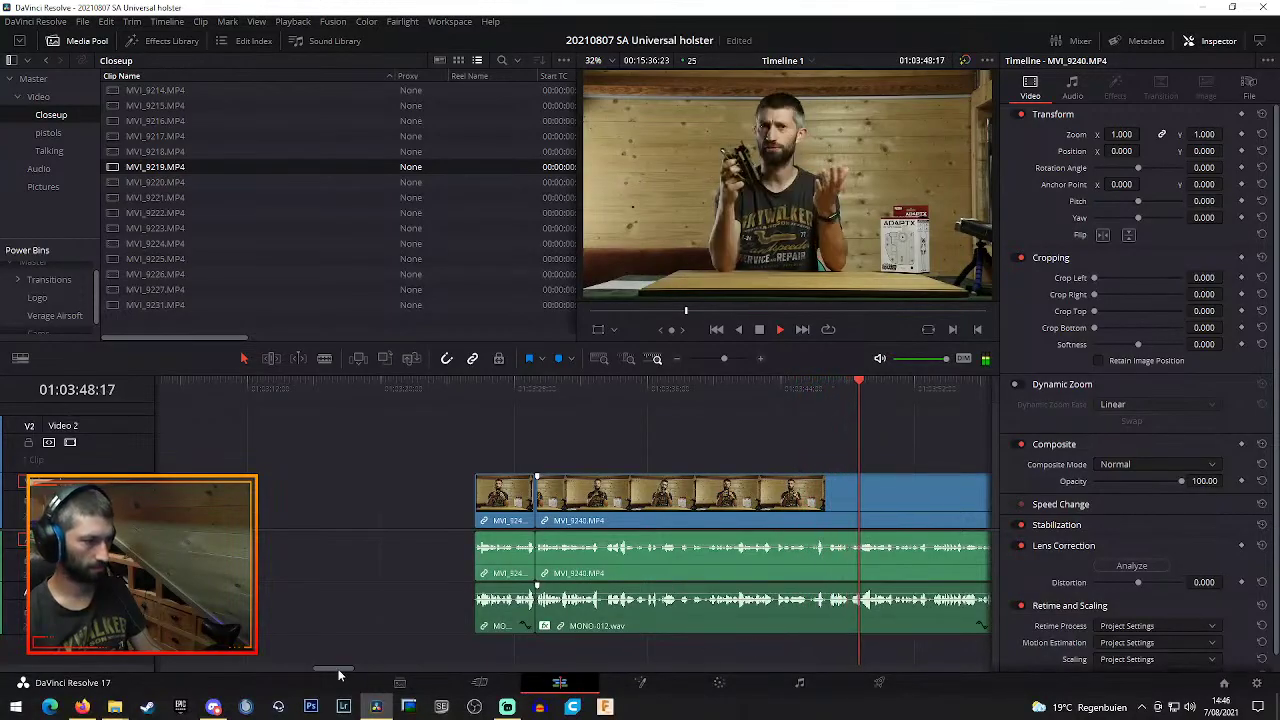
left_click_drag(338, 674, 352, 675)
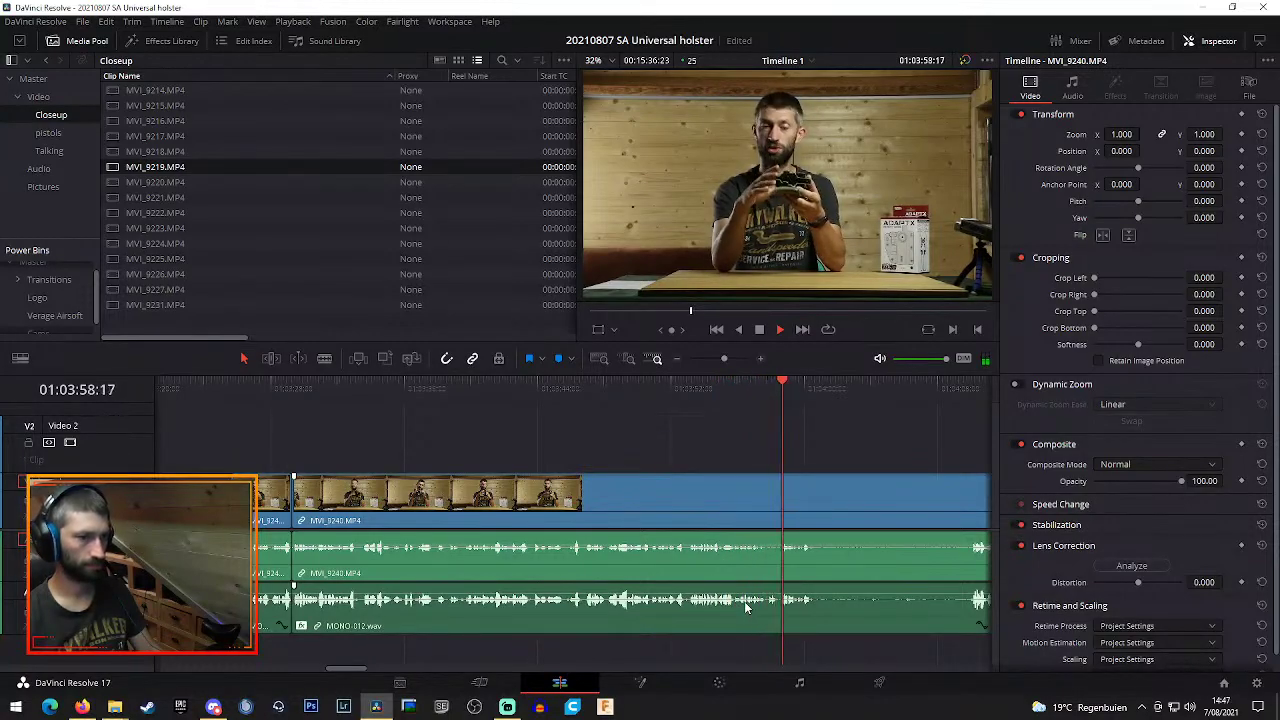
key("b")
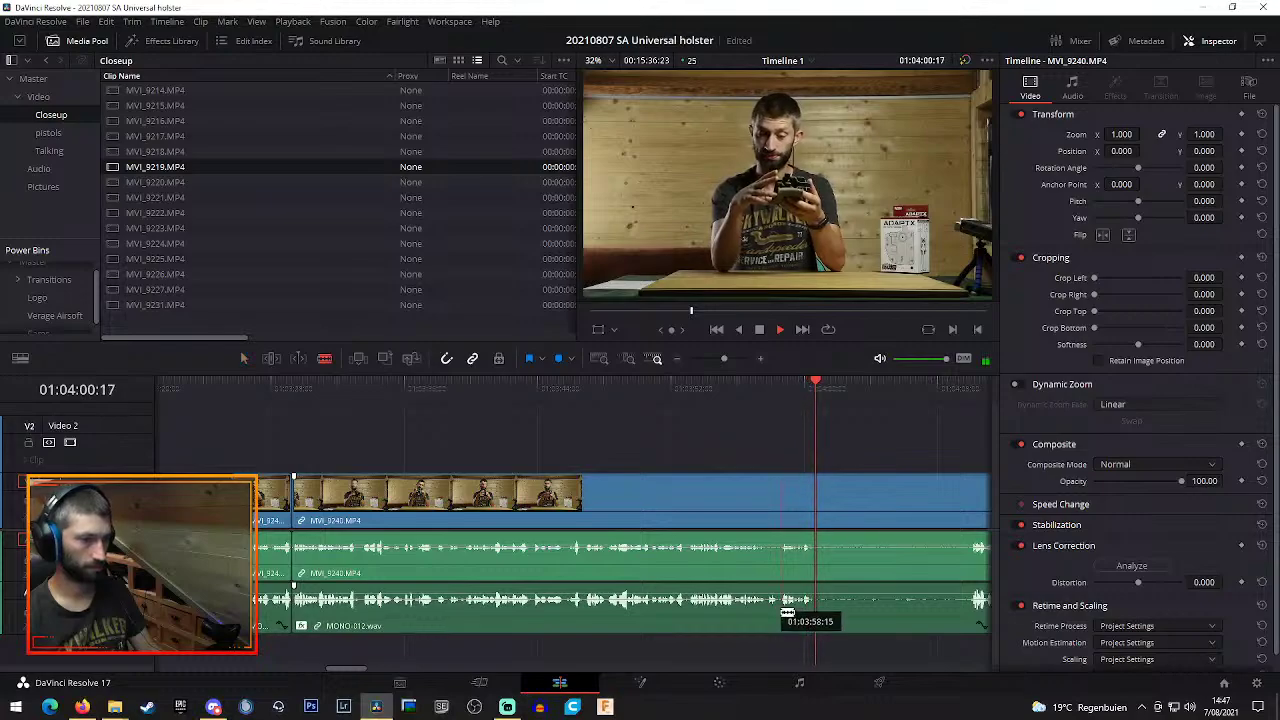
left_click(780, 611)
left_click(813, 613)
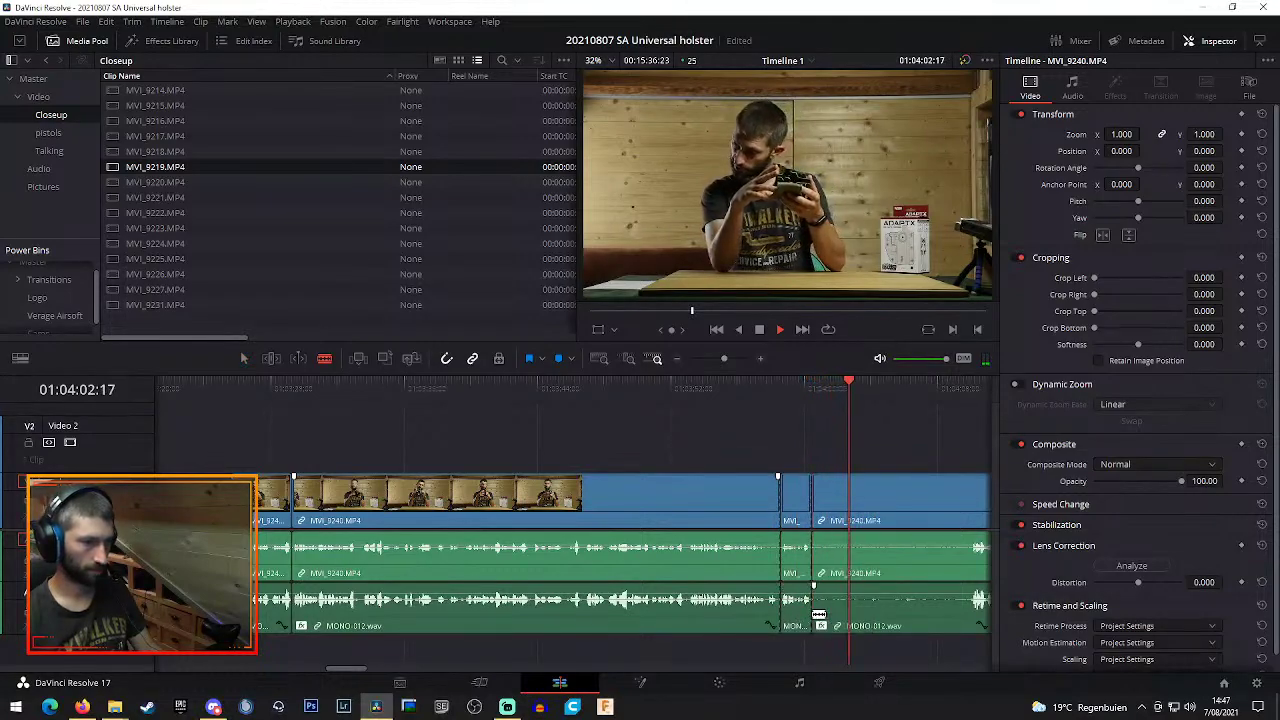
Split the clip at 01:03:56:04, ripple-delete the piece up to about 01:03:58:15, and play back the new join
left_click(733, 386)
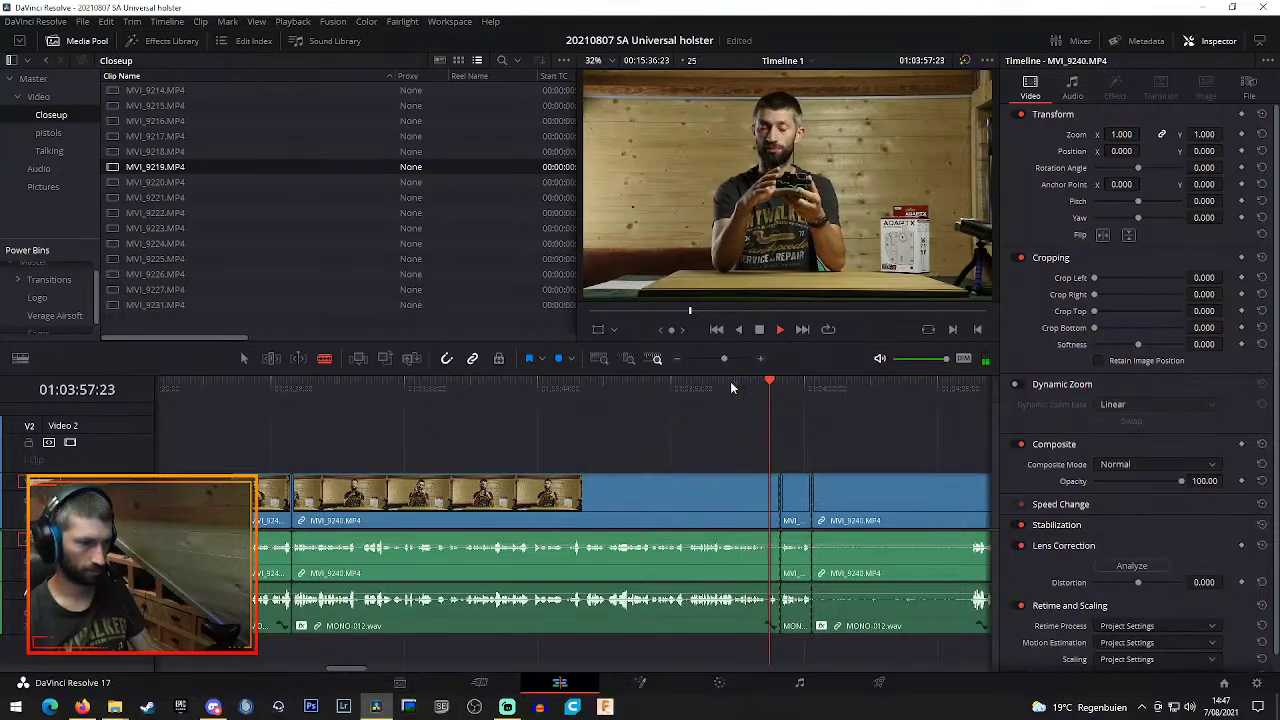
left_click(731, 388)
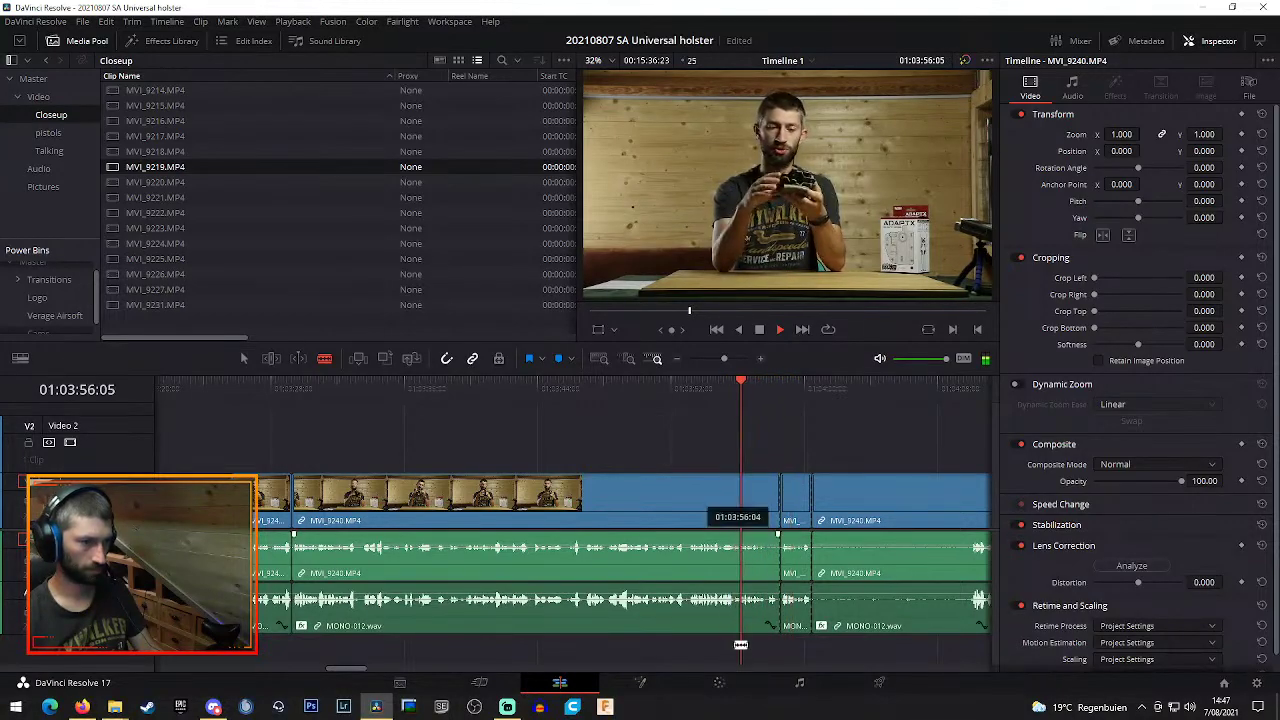
left_click(740, 610)
key("a")
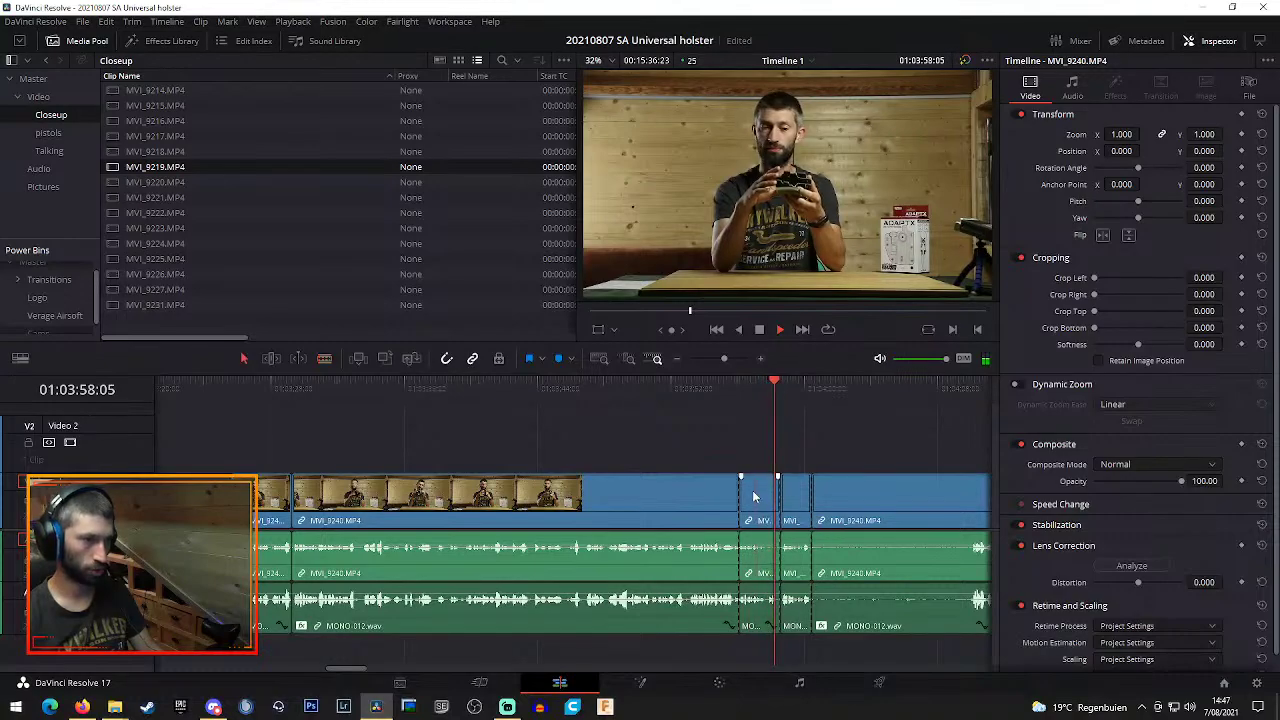
left_click(756, 495)
key("Delete")
left_click(760, 491)
key("Delete")
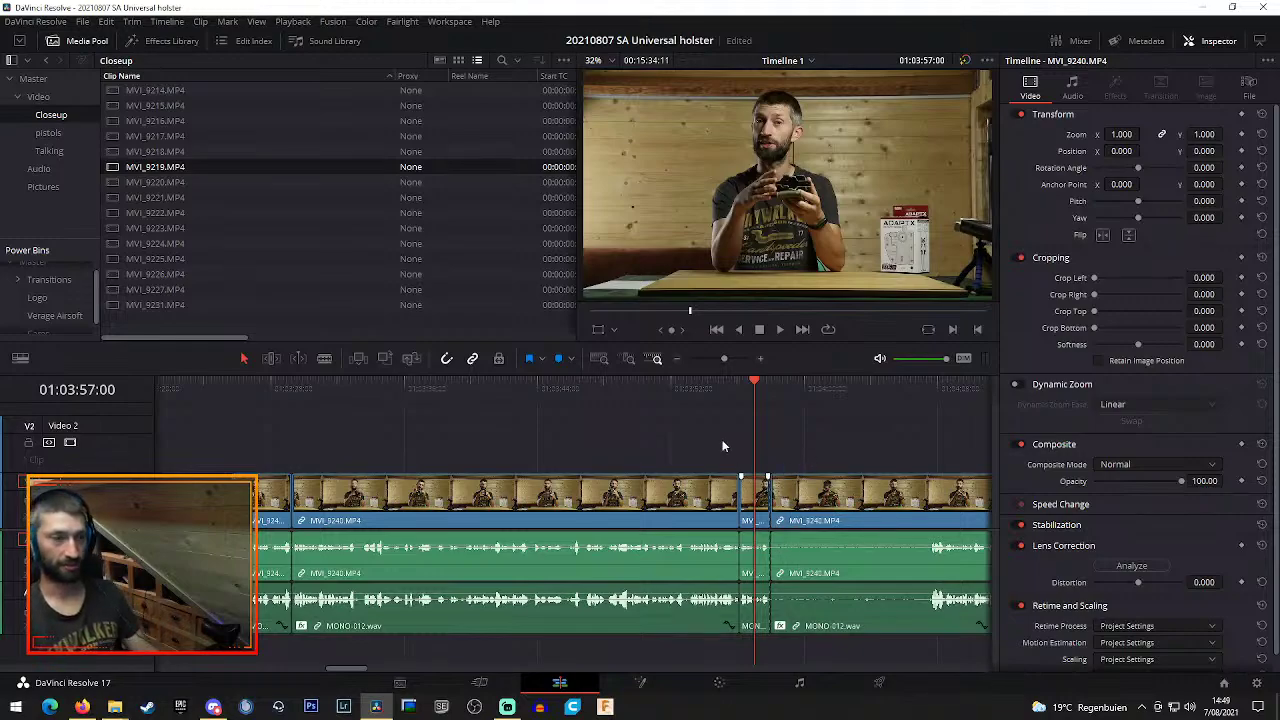
left_click(684, 386)
key("space")
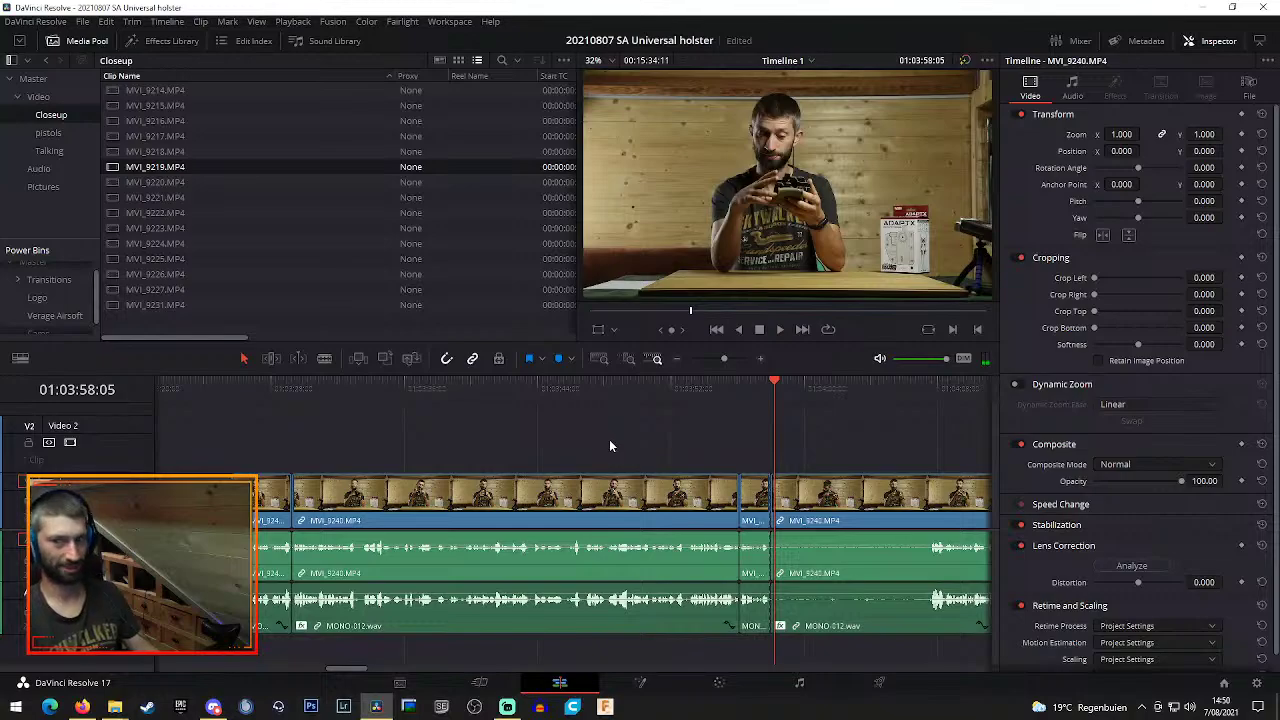
Select the kept clips between the gap and 01:03:58:05 with their audio and move them earlier to join the finished clips
left_click(678, 359)
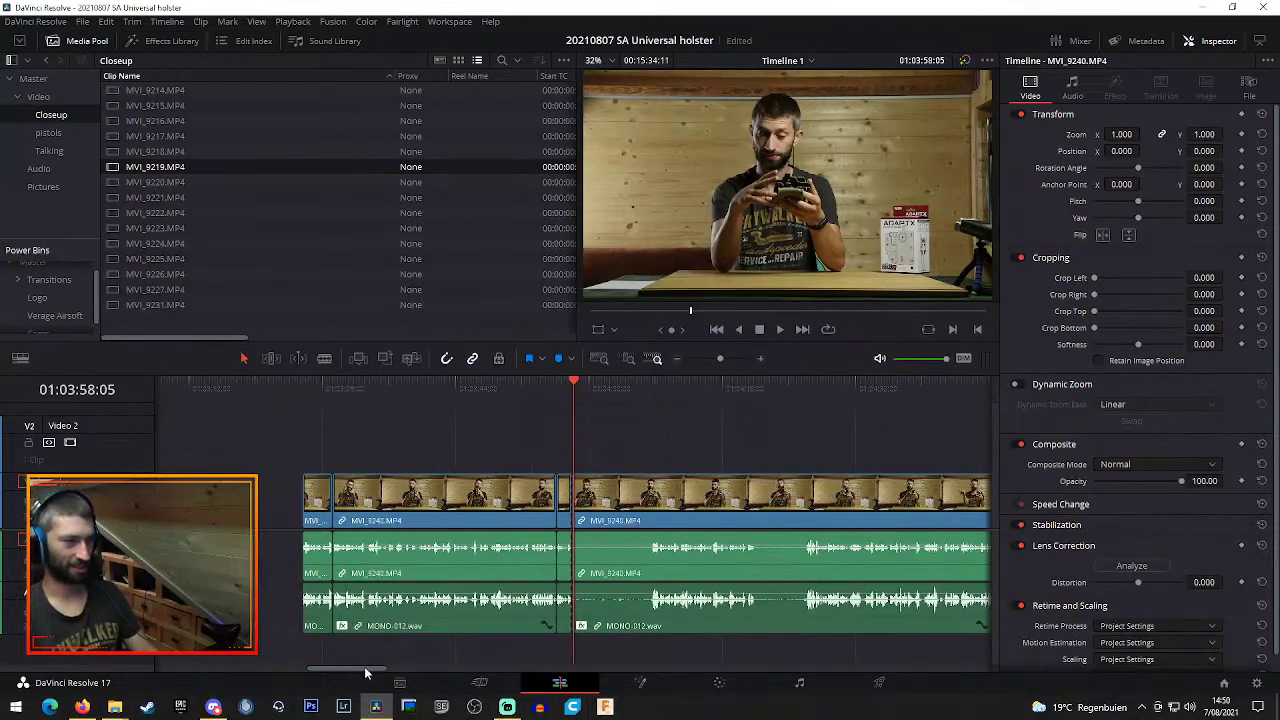
mouse_move(365, 673)
left_mouse_down()
mouse_move(323, 674)
mouse_move(341, 673)
left_mouse_up()
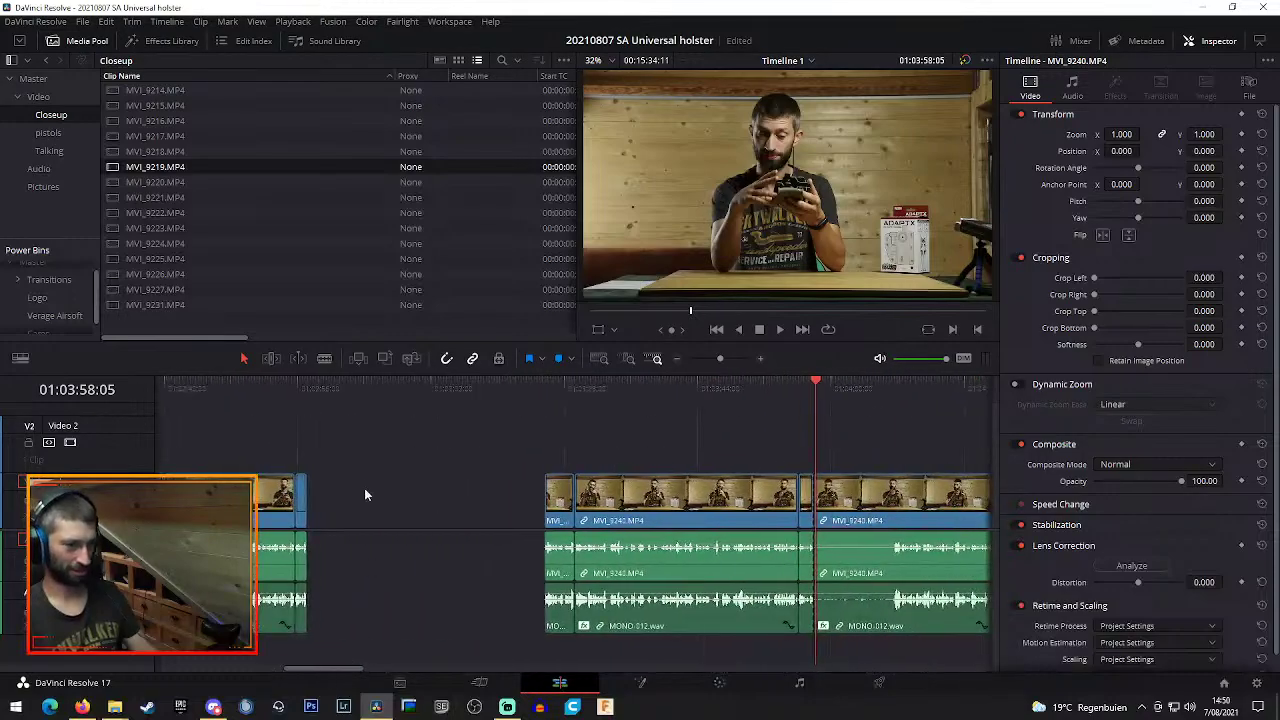
left_click_drag(448, 436, 813, 652)
left_click_drag(741, 502, 510, 513)
Play the remaining MVI_9240 clip from 01:04:07:09 and split it with its audio at 01:04:07:13, where the speech starts
left_click_drag(350, 670, 395, 670)
left_click_drag(389, 396, 446, 390)
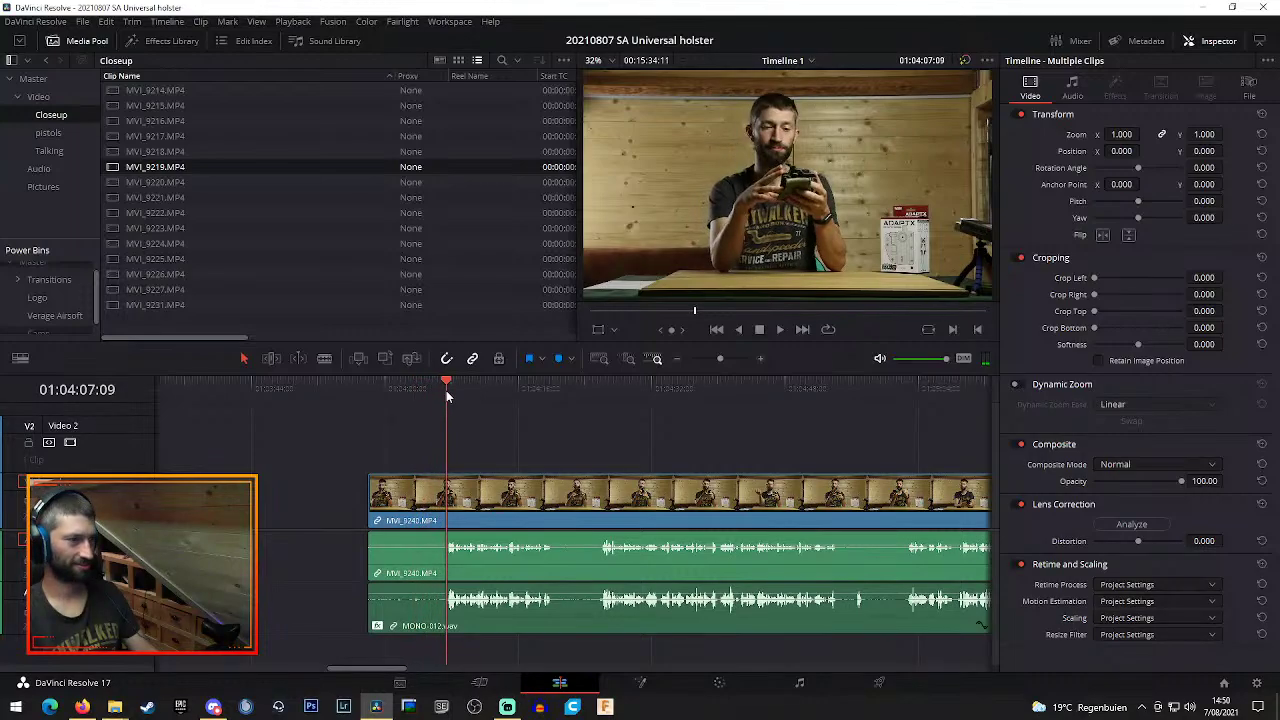
key("space")
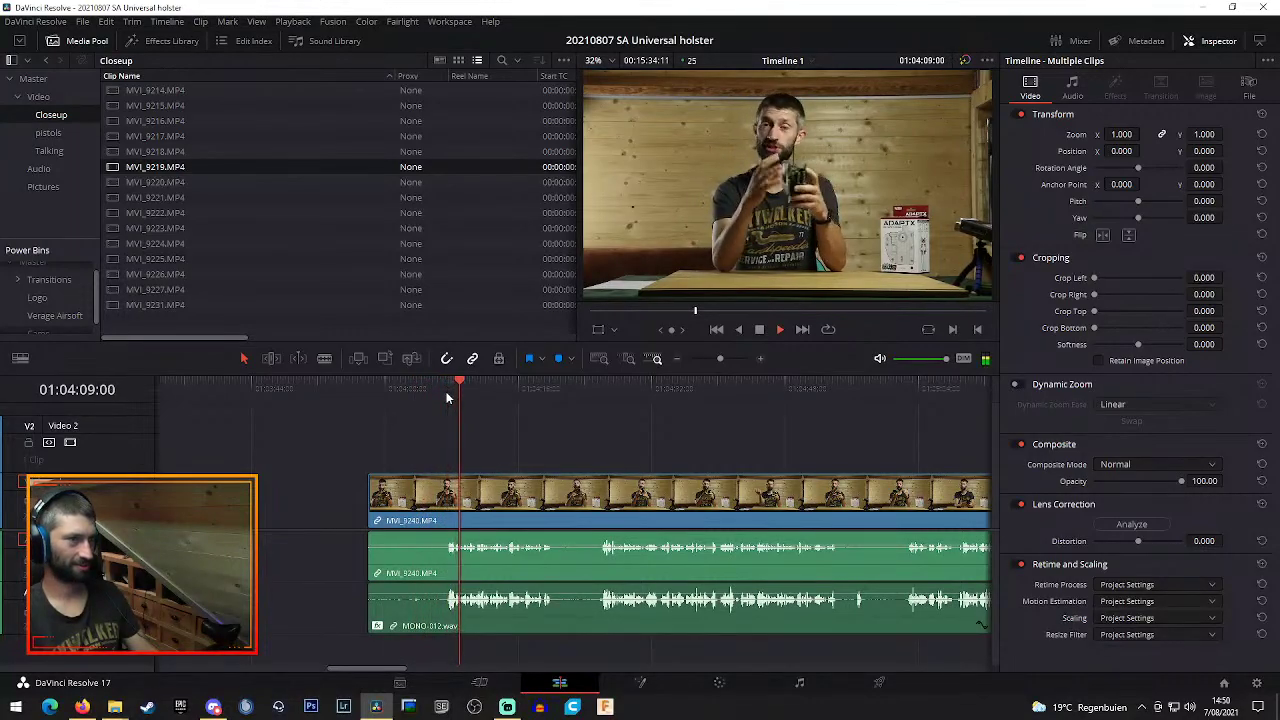
key("b")
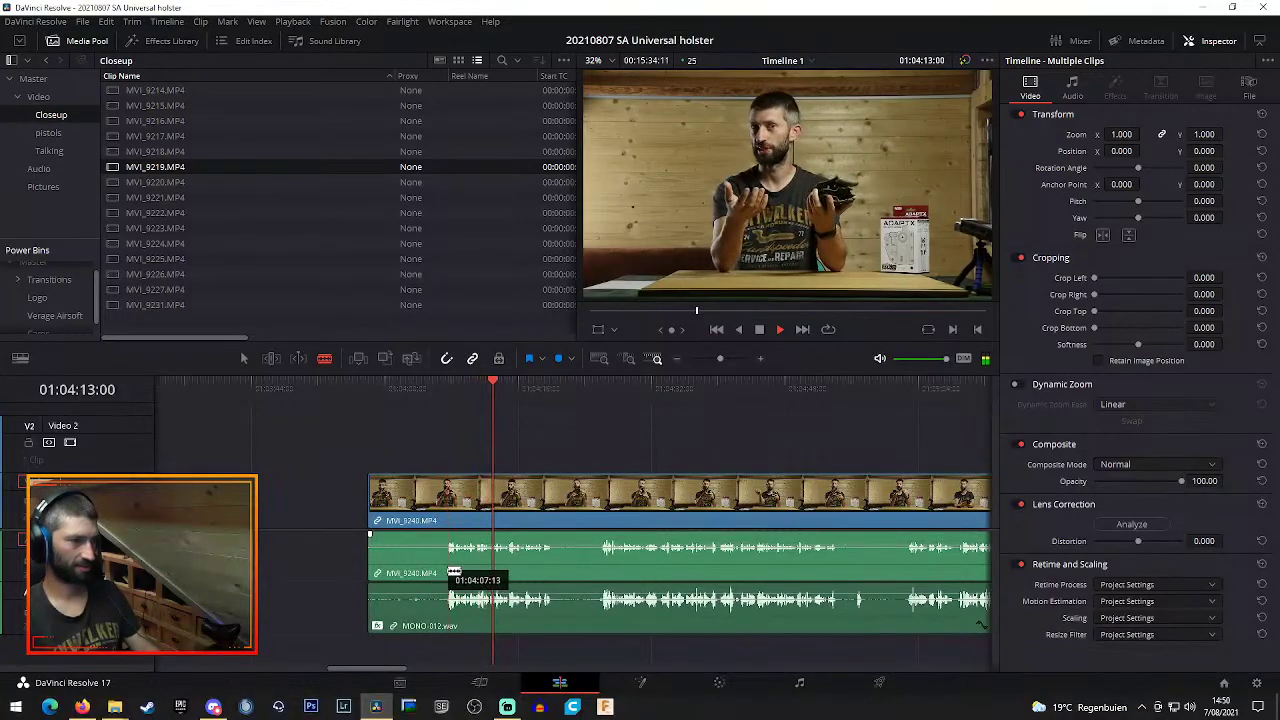
left_click(449, 571)
key("space")
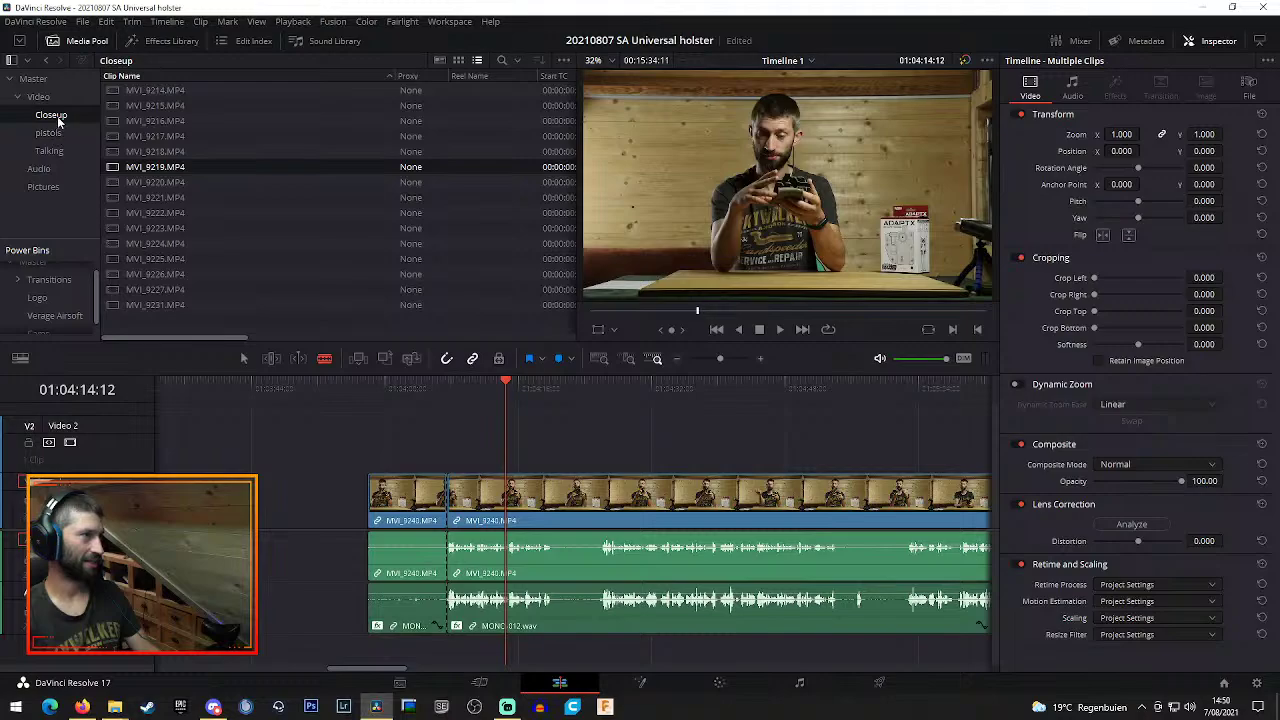
Preview the closeup clips MVI_9222 to MVI_9225, skimming MVI_9224 and playing MVI_9225 up to about 00:00:15:14
left_click(144, 215)
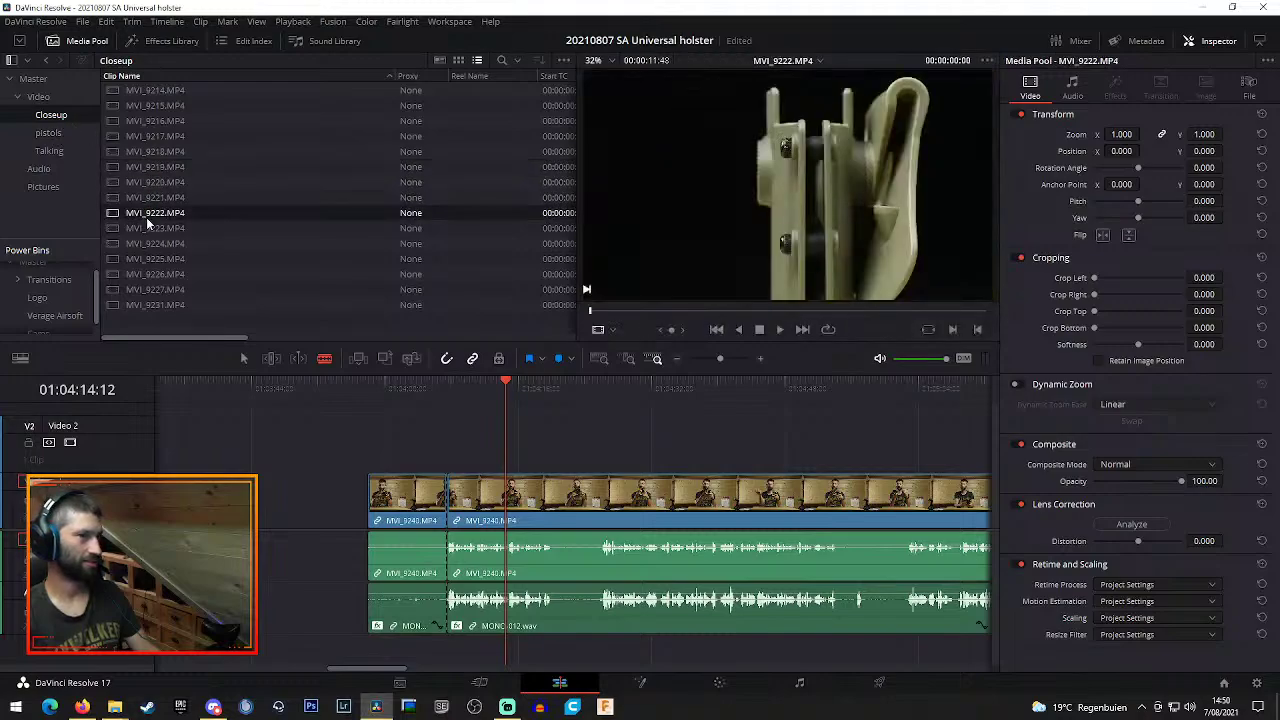
left_click(134, 227)
left_click(137, 243)
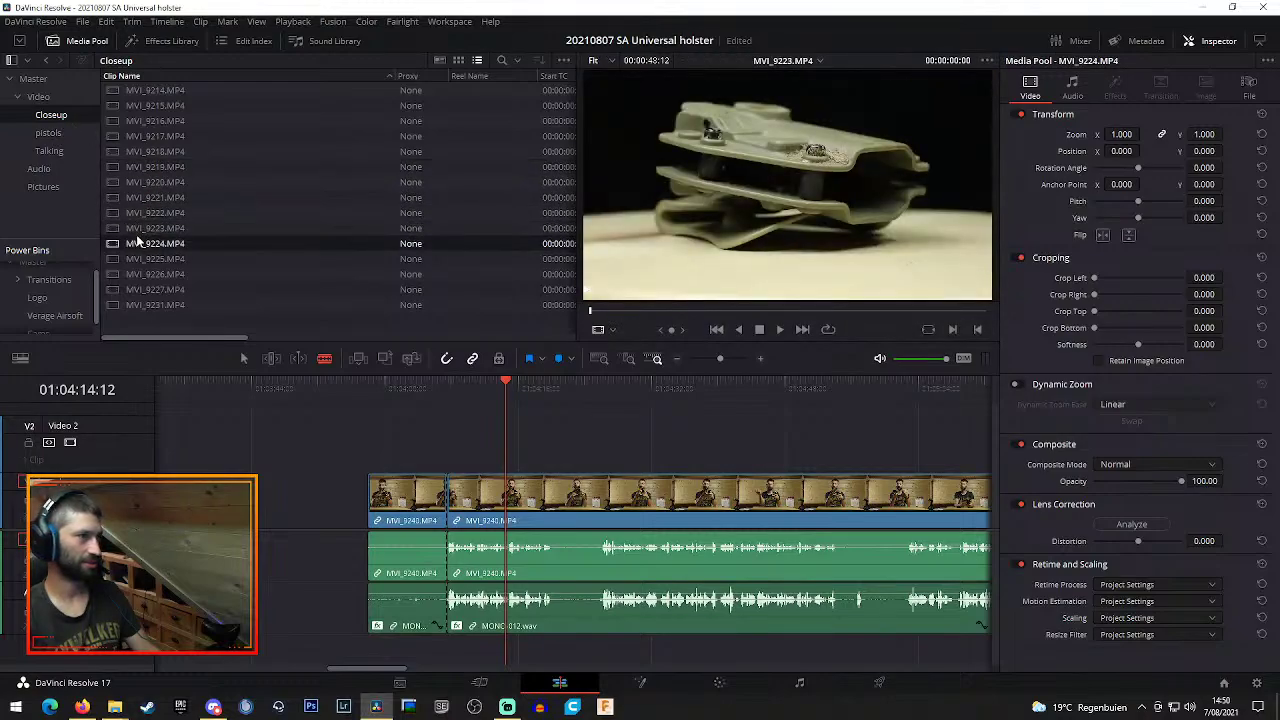
left_click_drag(620, 312, 952, 312)
left_click(153, 262)
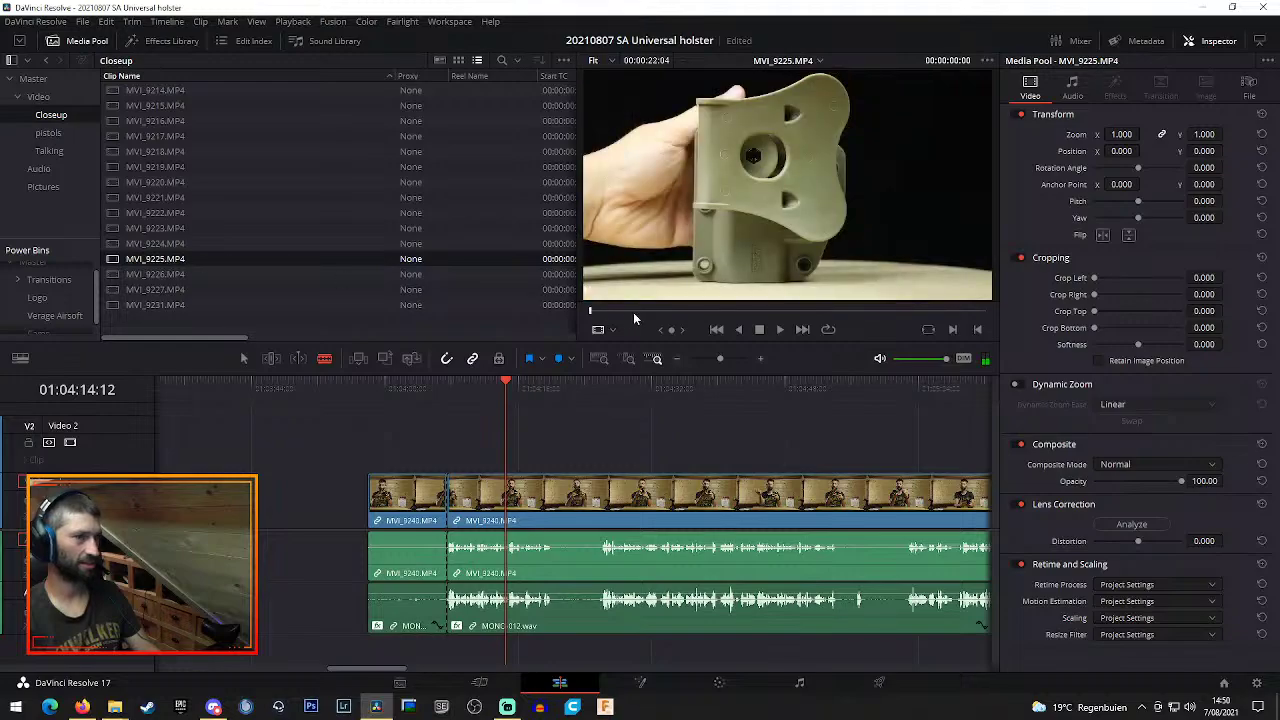
left_click_drag(610, 312, 695, 288)
key("space")
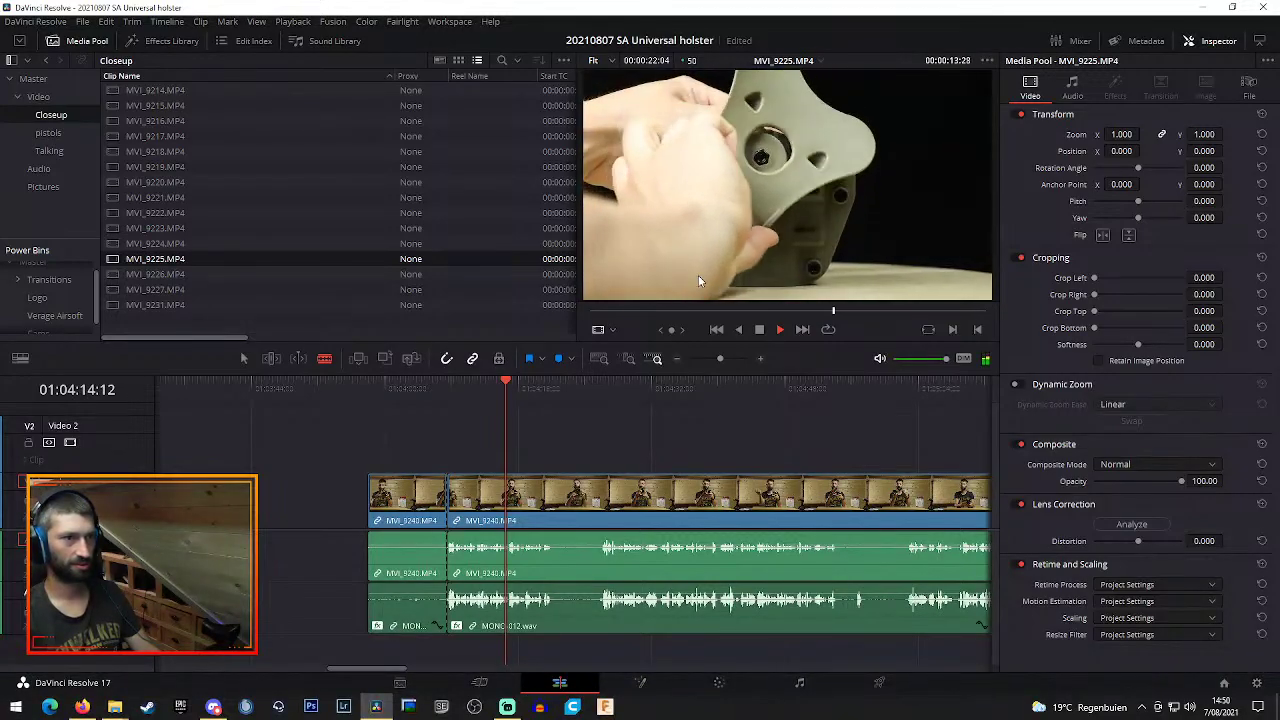
key("space")
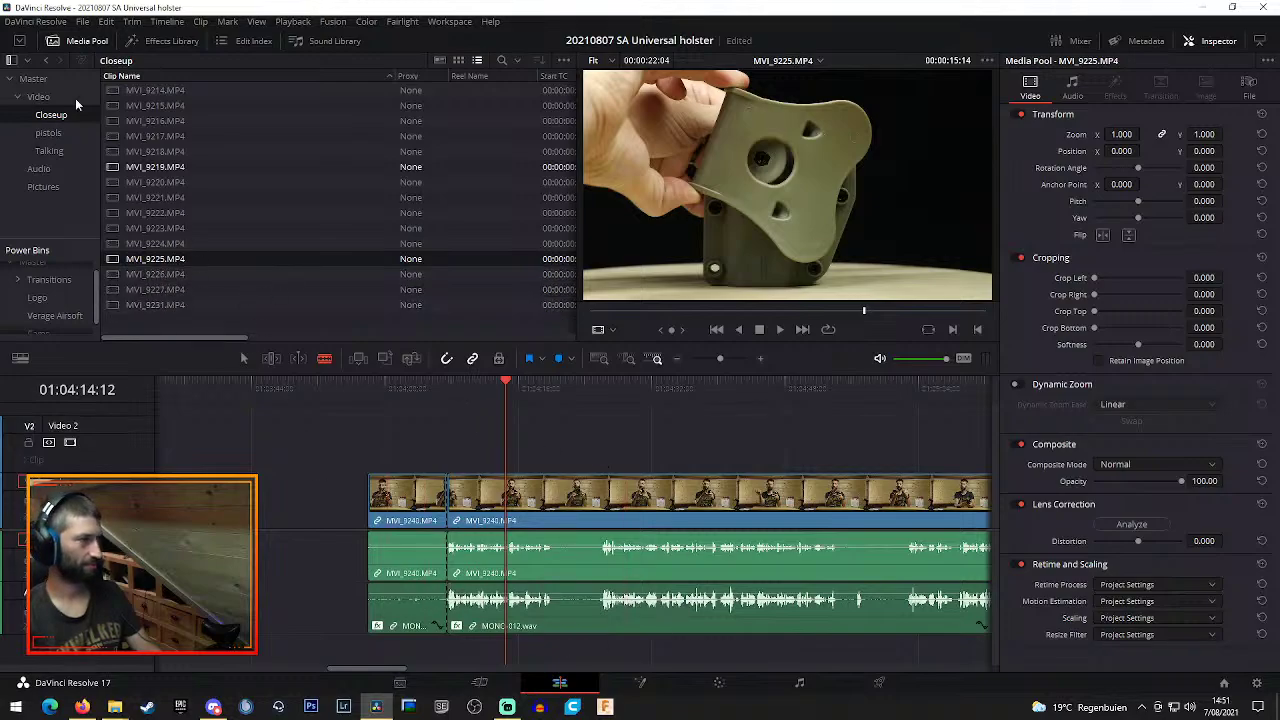
Play on in the timeline, split the clip with its audio at about 01:04:20:04, and ripple-delete the silent piece before 01:04:07:13
left_click(155, 42)
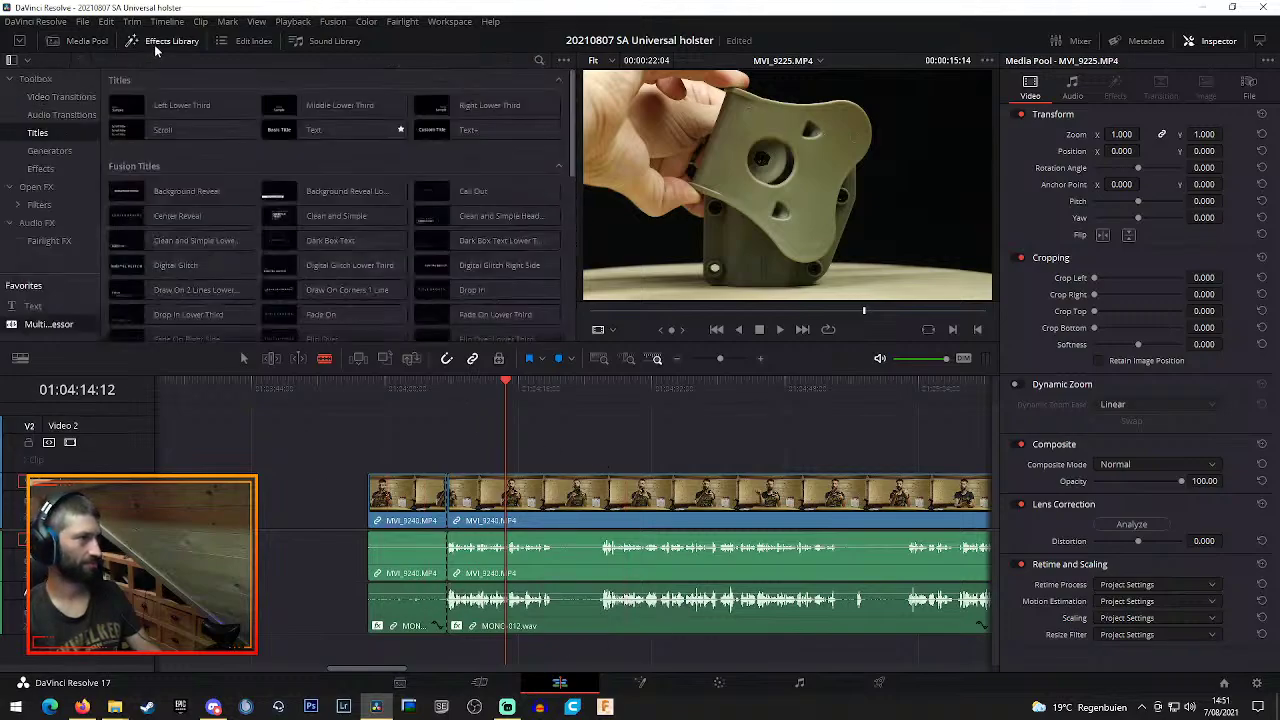
left_click(507, 386)
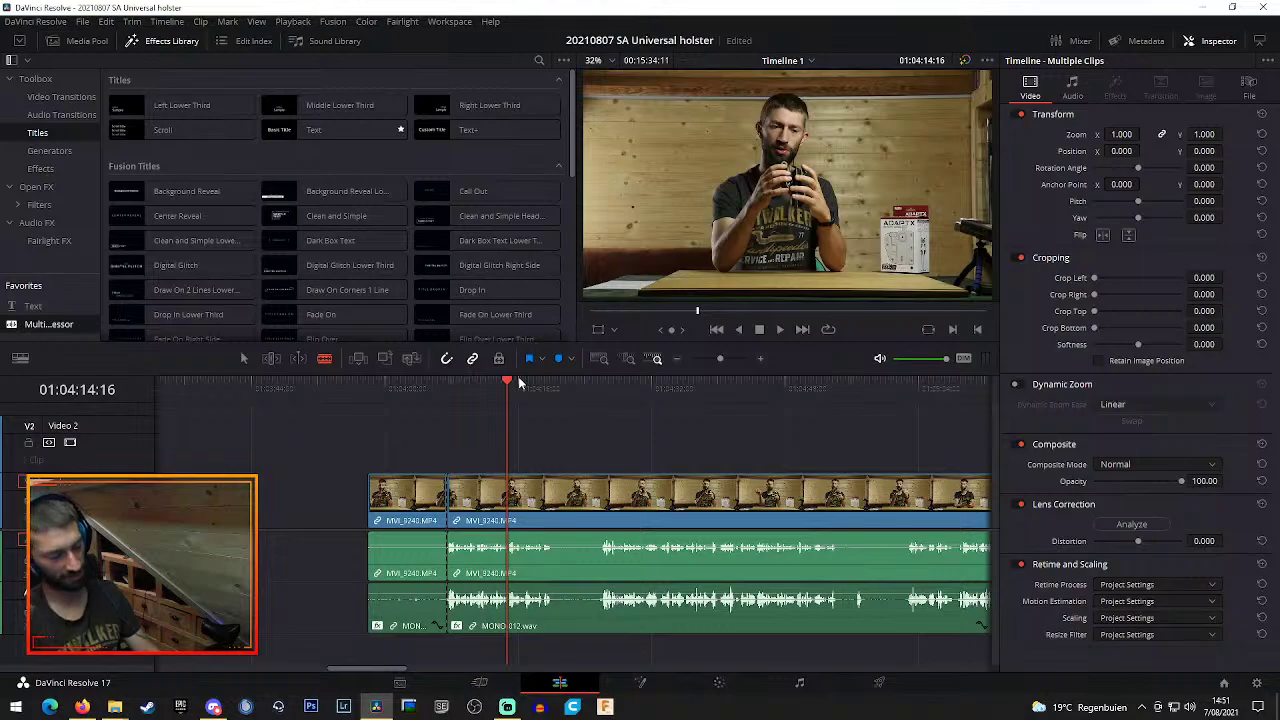
left_click_drag(530, 384, 513, 384)
key("space")
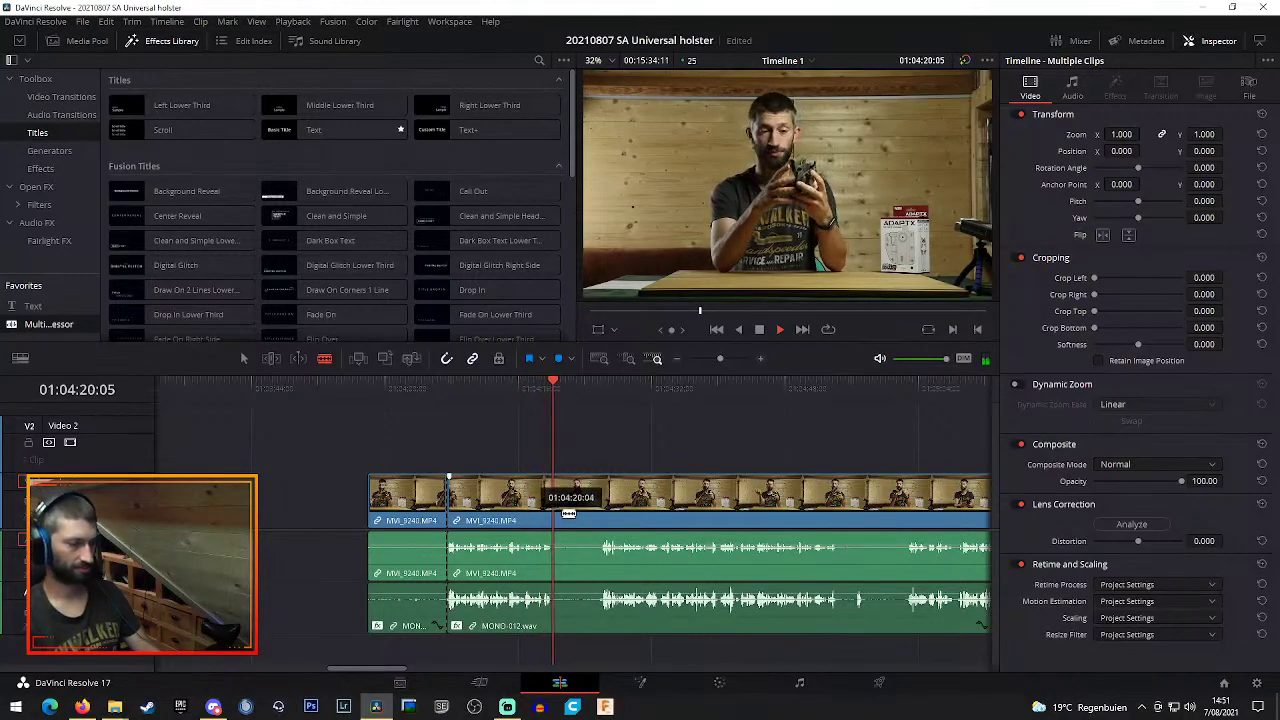
left_click(552, 586)
key("a")
left_click(405, 507)
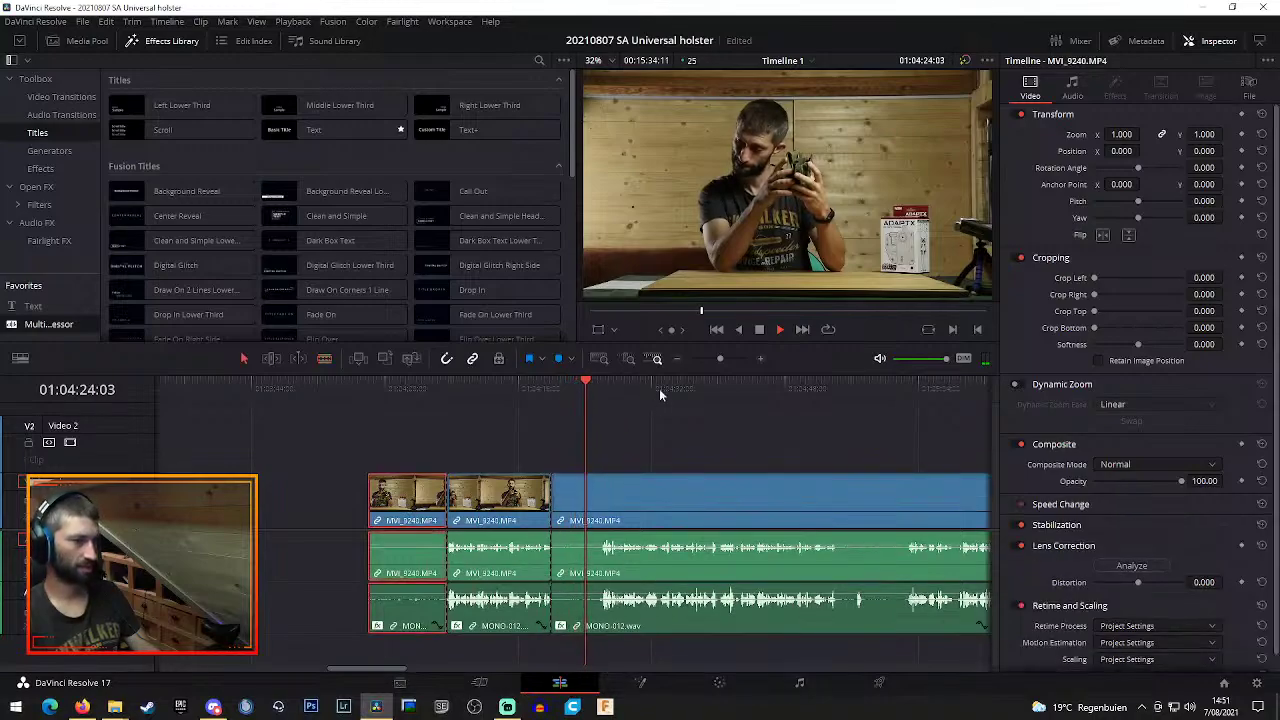
key("Delete")
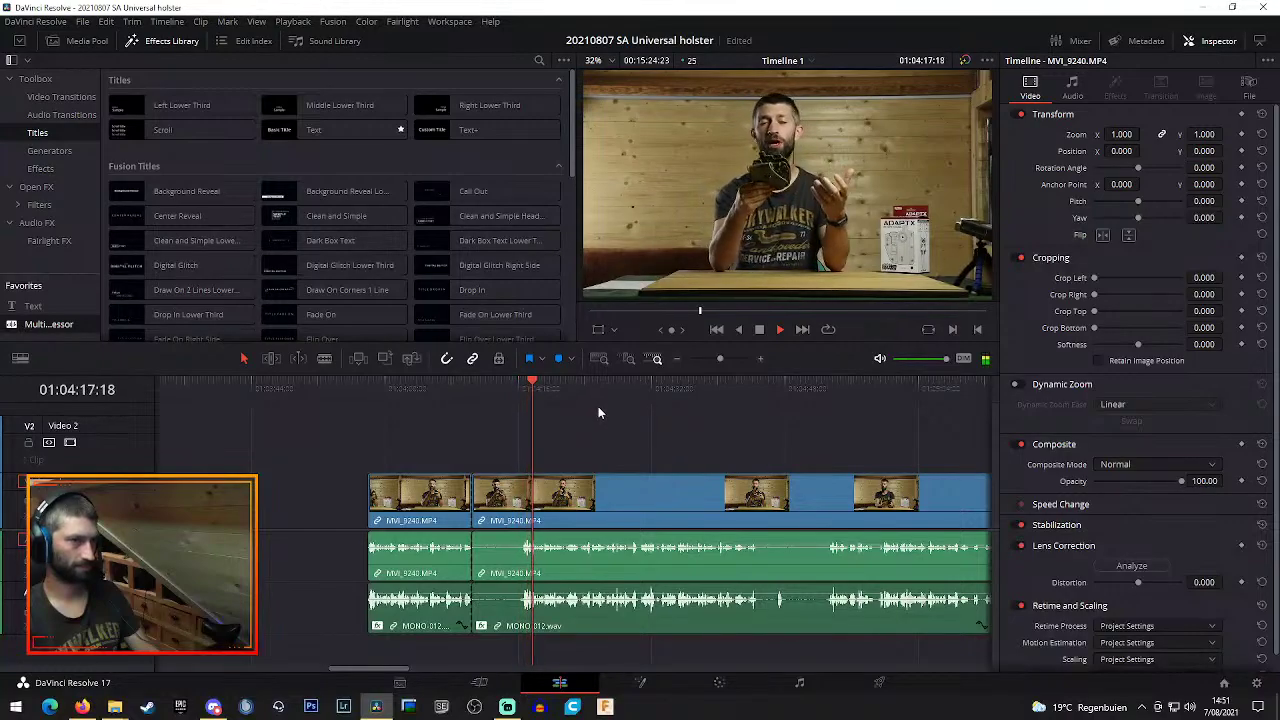
Split the clip with its audio at about 01:04:16:14 and ripple-delete the passage between about 01:04:30:15 and 01:04:33
key("b")
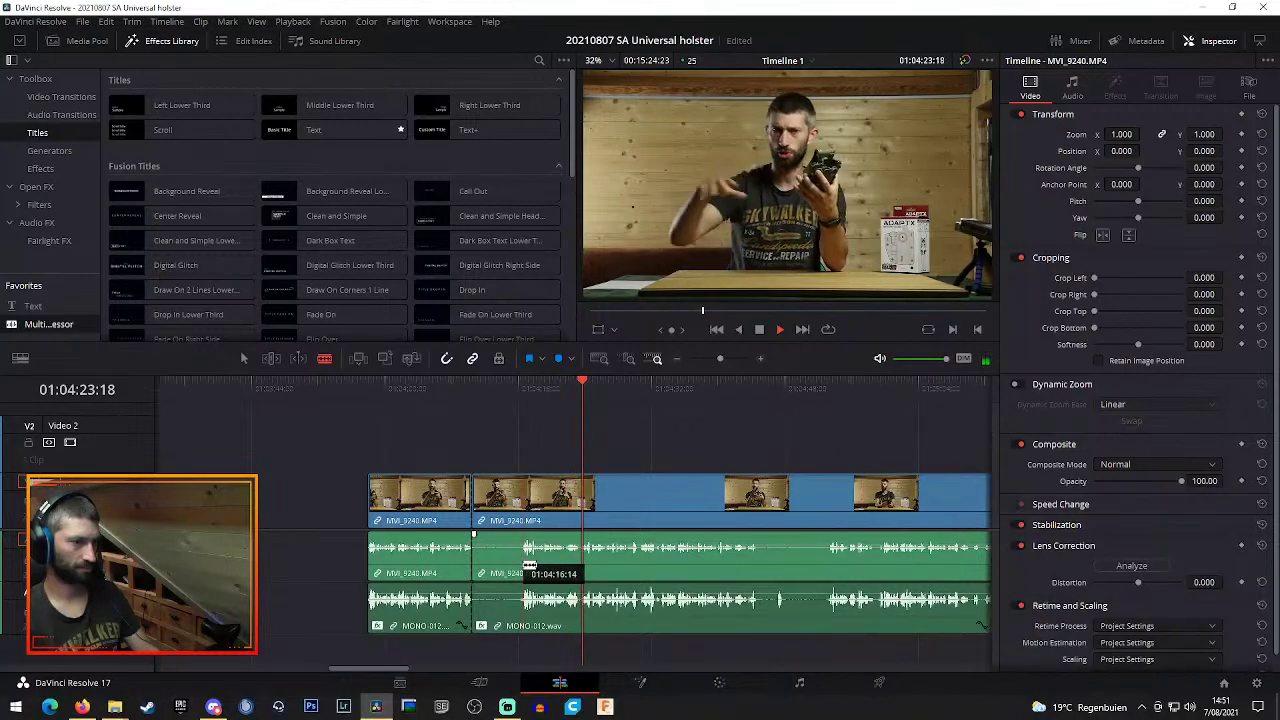
left_click(524, 562)
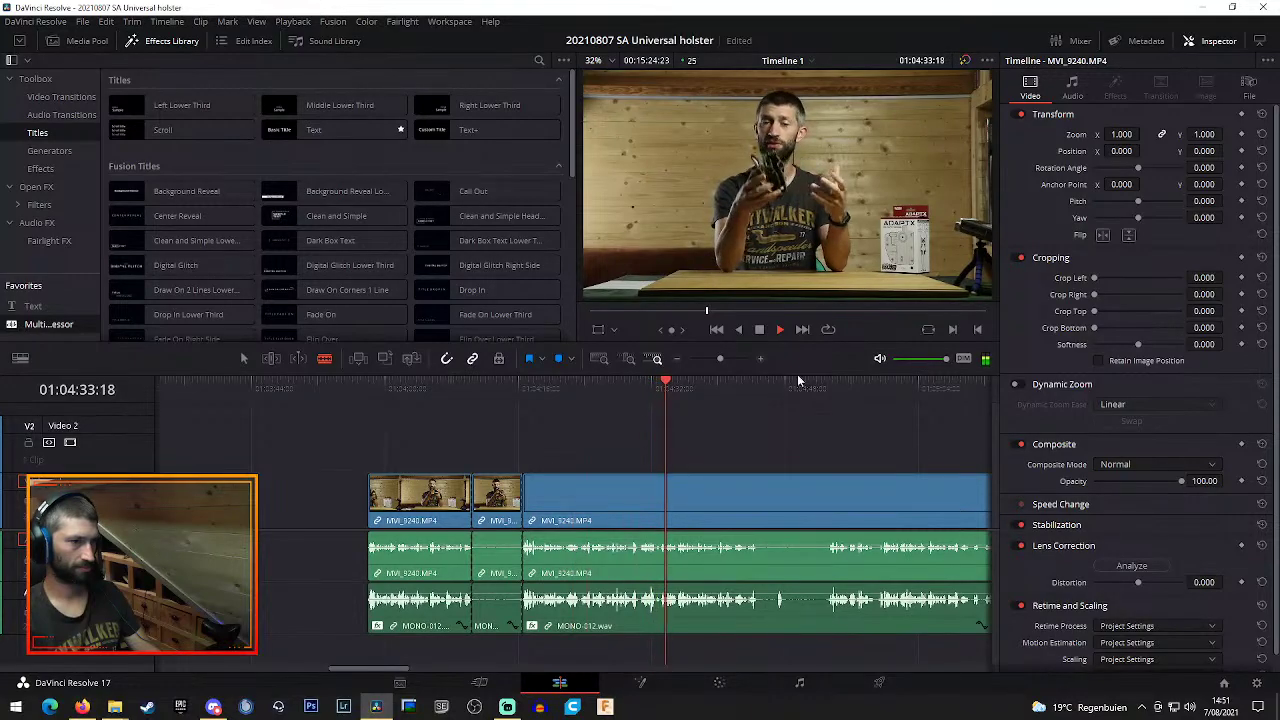
left_click(762, 357)
left_click(498, 394)
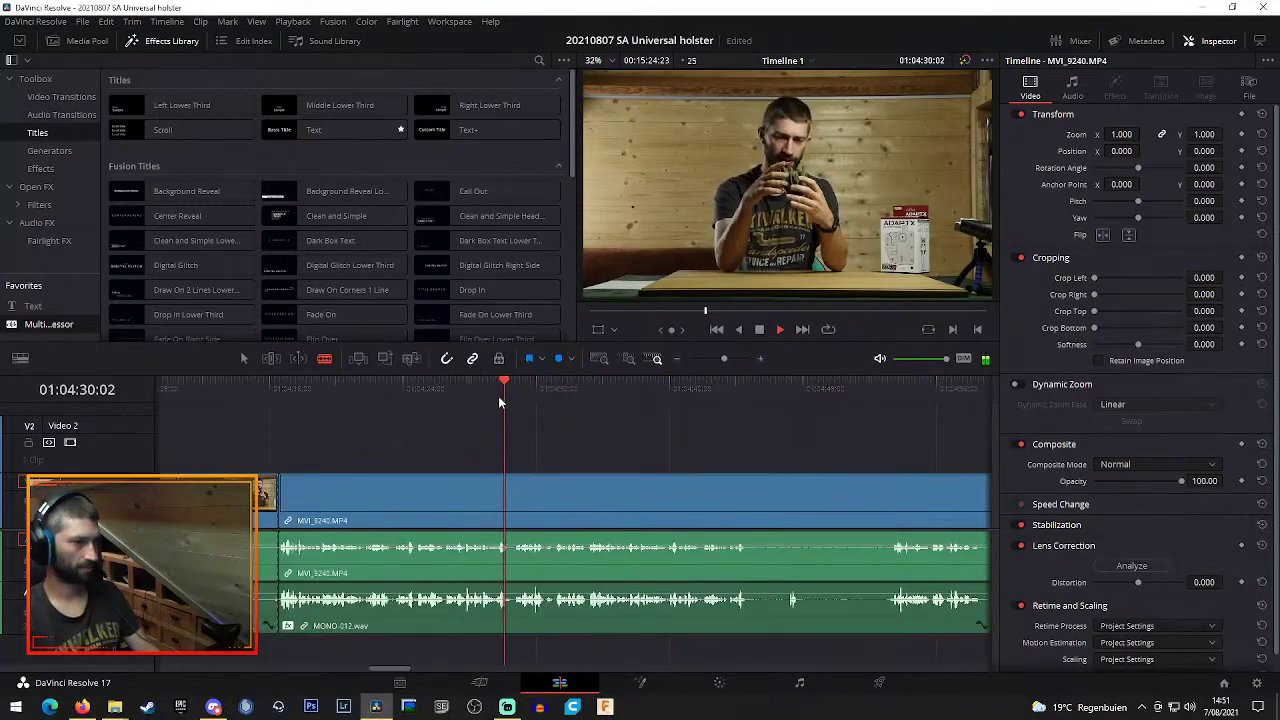
left_click(513, 621)
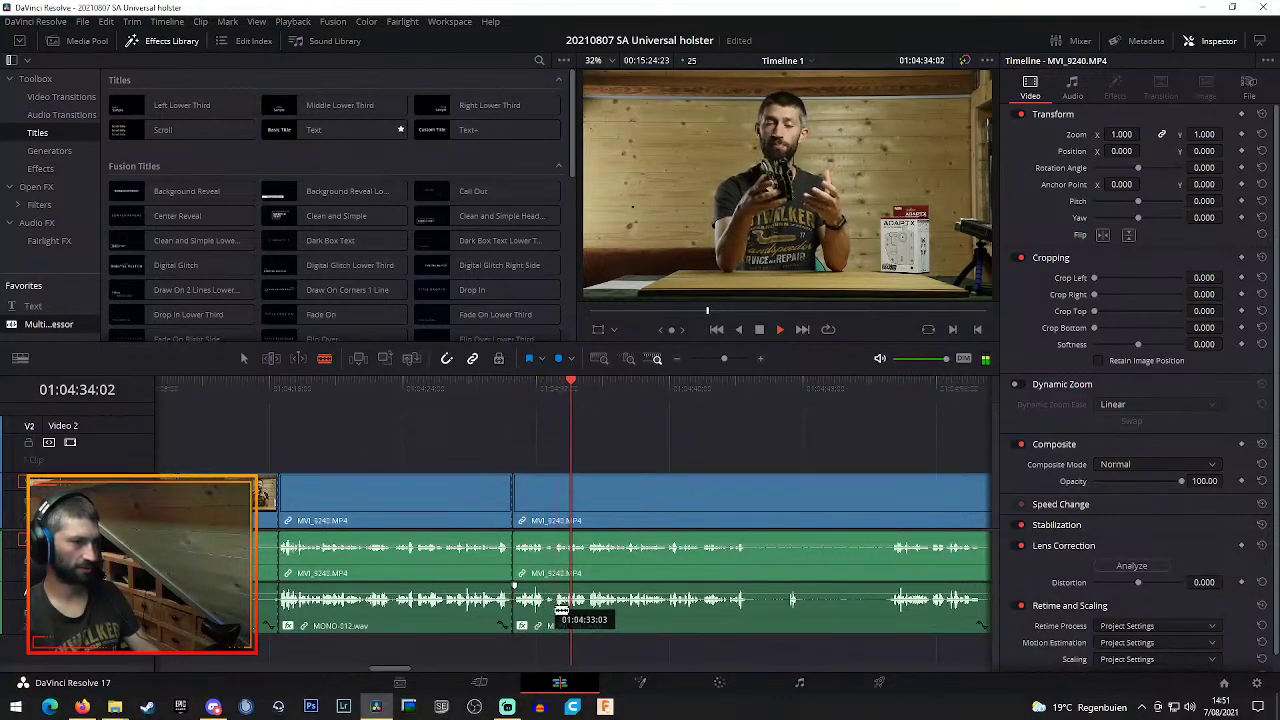
left_click(551, 612)
key("a")
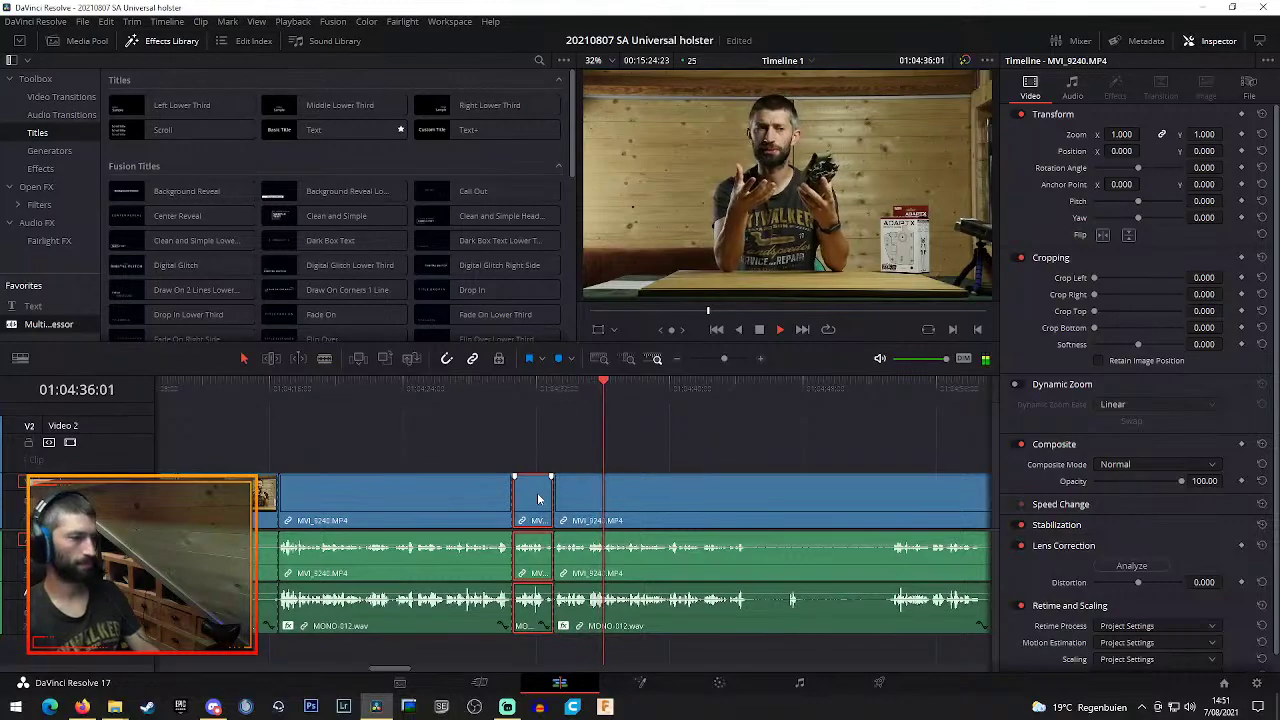
key("Delete")
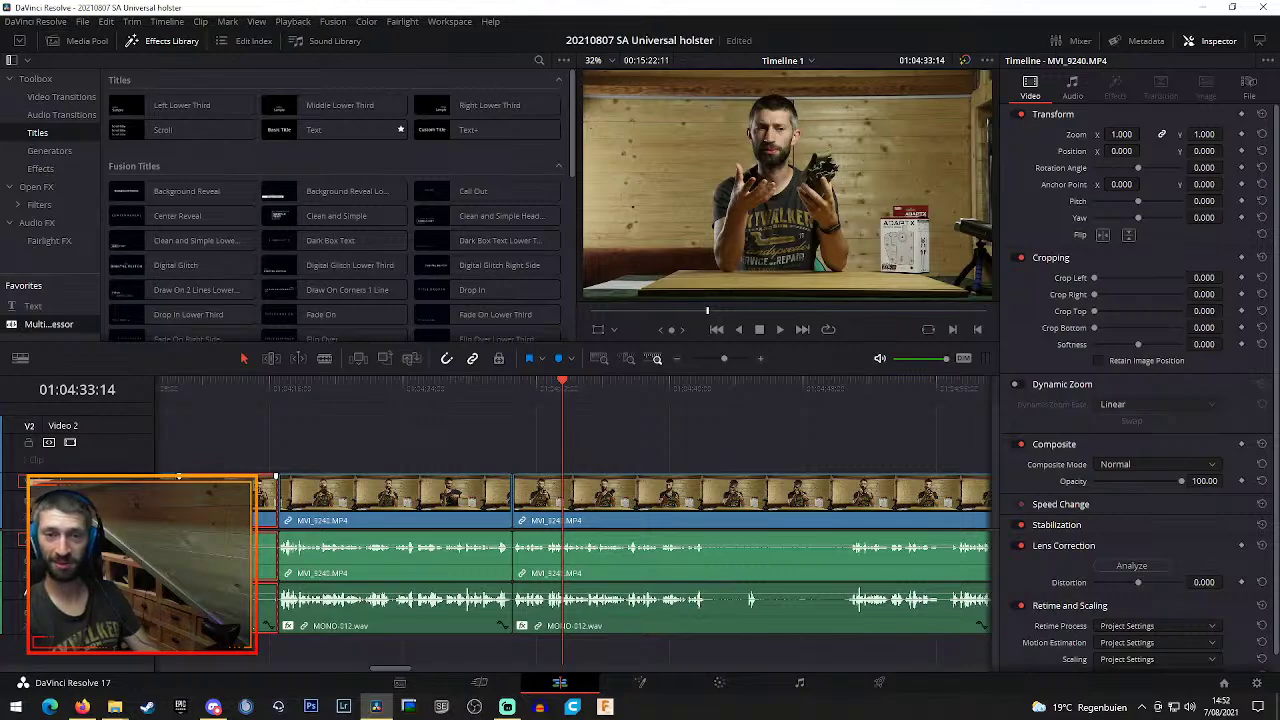
Ripple-delete the piece between about 01:04:10:15 and 01:04:16:14 with its audio and play back the new join
key("ctrl+z")
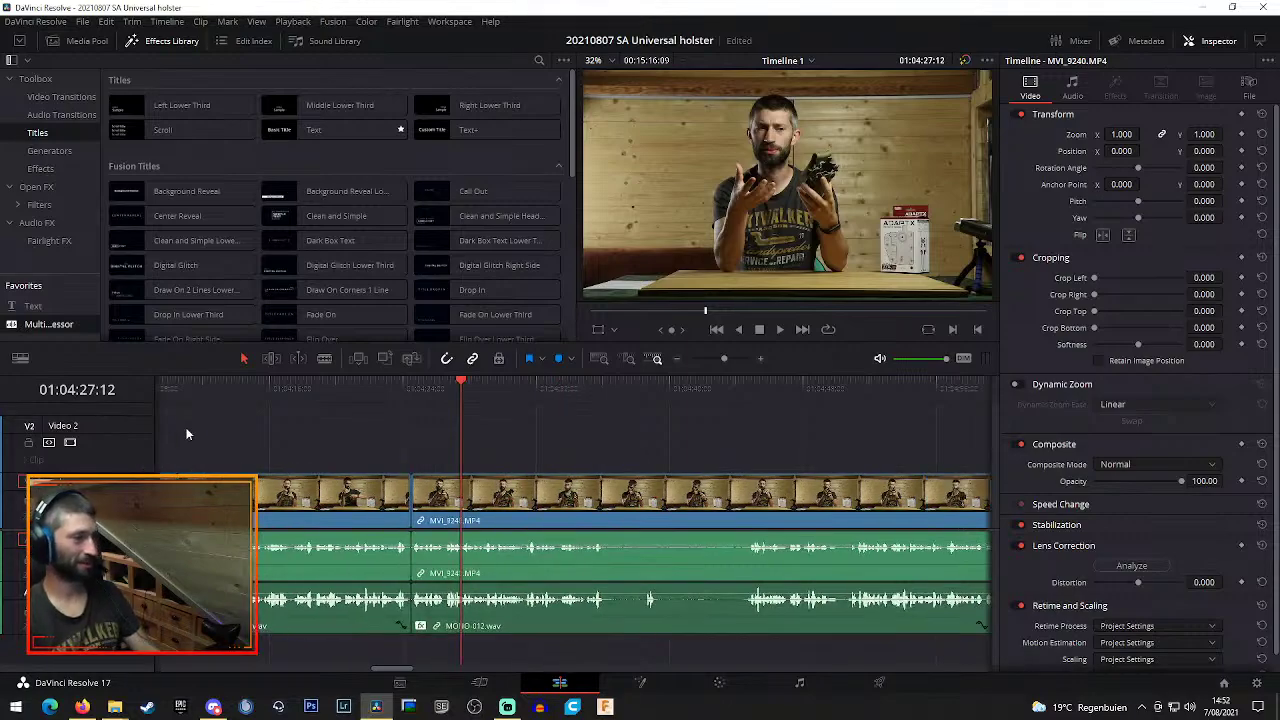
key("space")
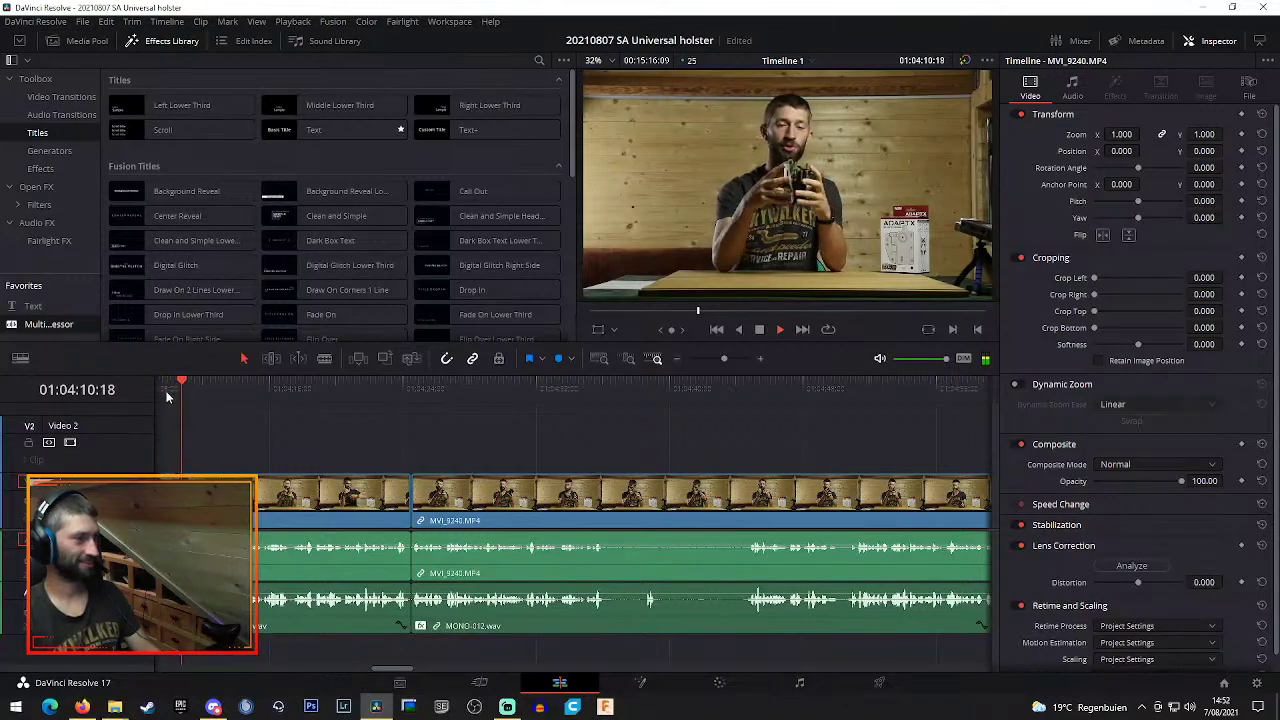
left_click(397, 382)
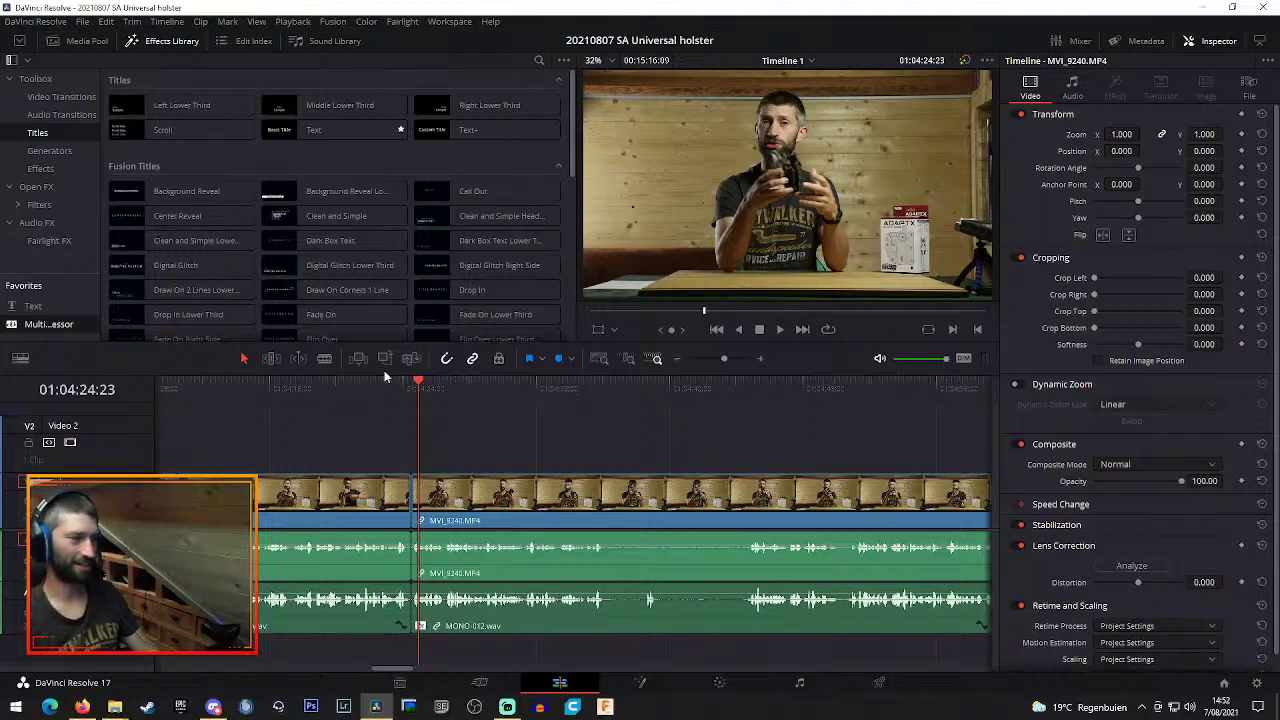
left_click(458, 390)
Play the following clip, split it with its audio at 01:04:36:02 and about 01:04:50:16, and ripple-delete the passage between the cuts
key("space")
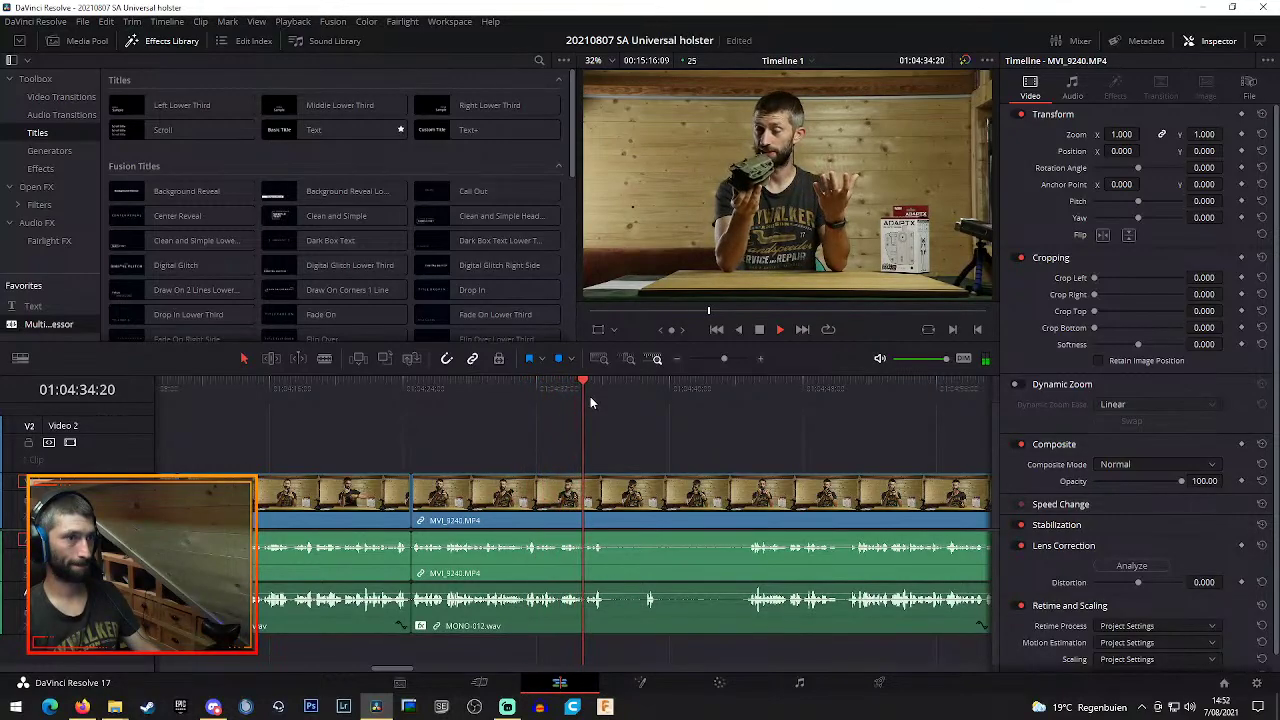
key("space")
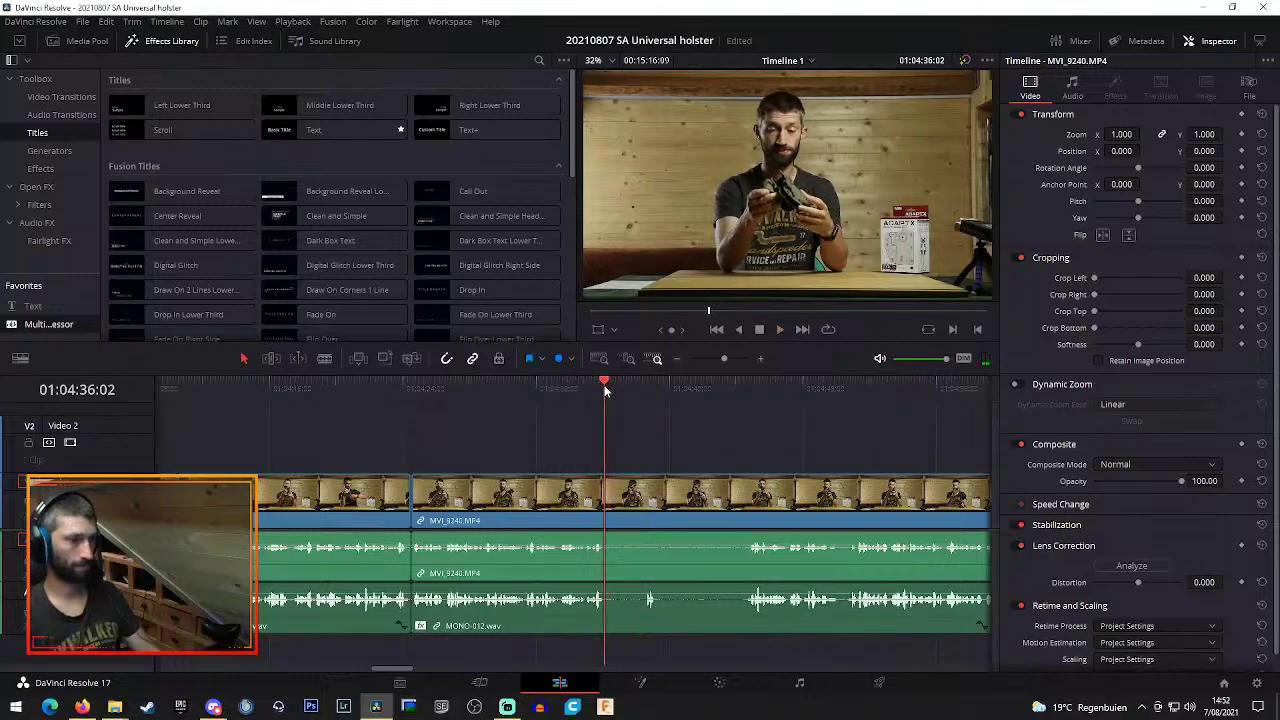
left_click(606, 495)
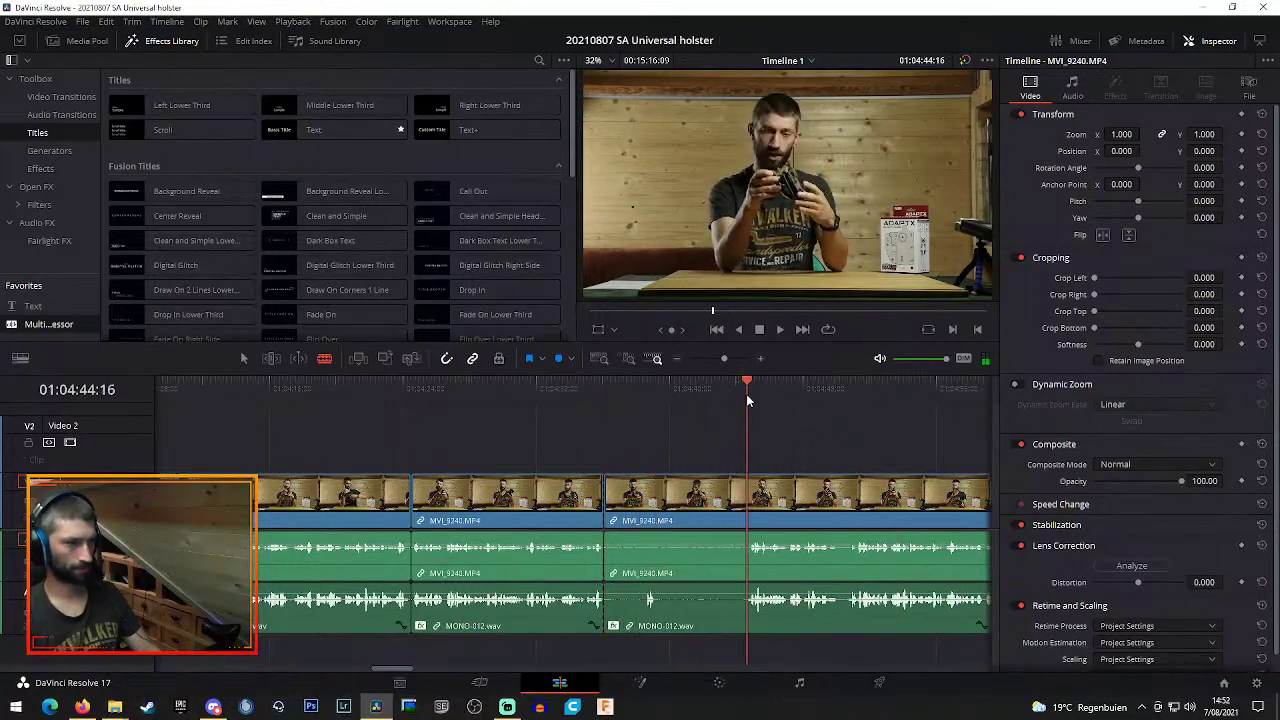
key("space")
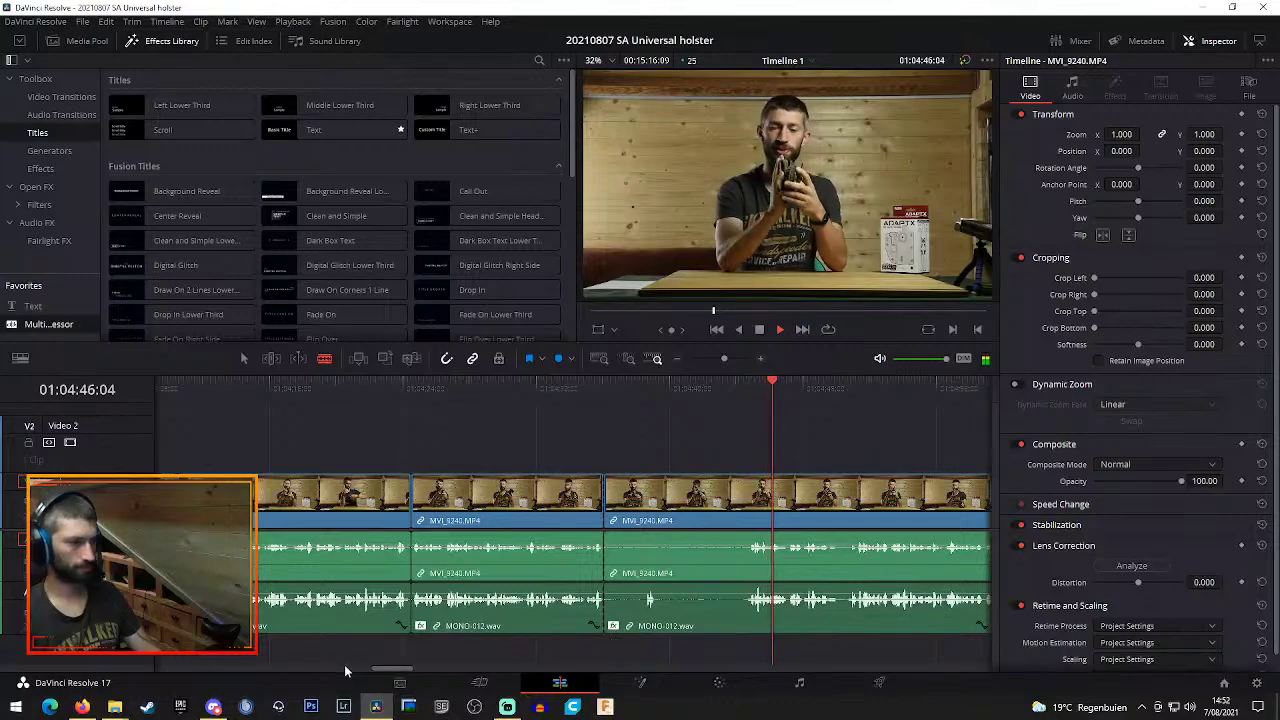
scroll(400, 662, "down", 5)
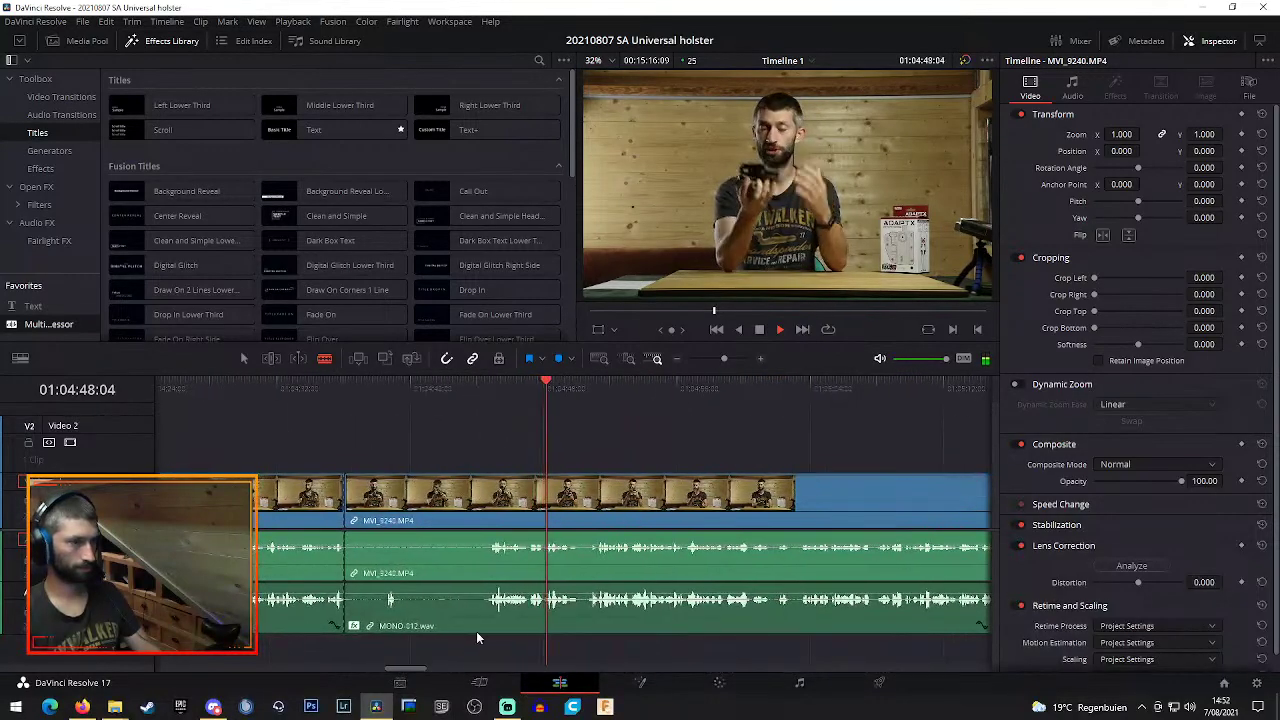
left_click(588, 618)
key("a")
left_click(475, 505)
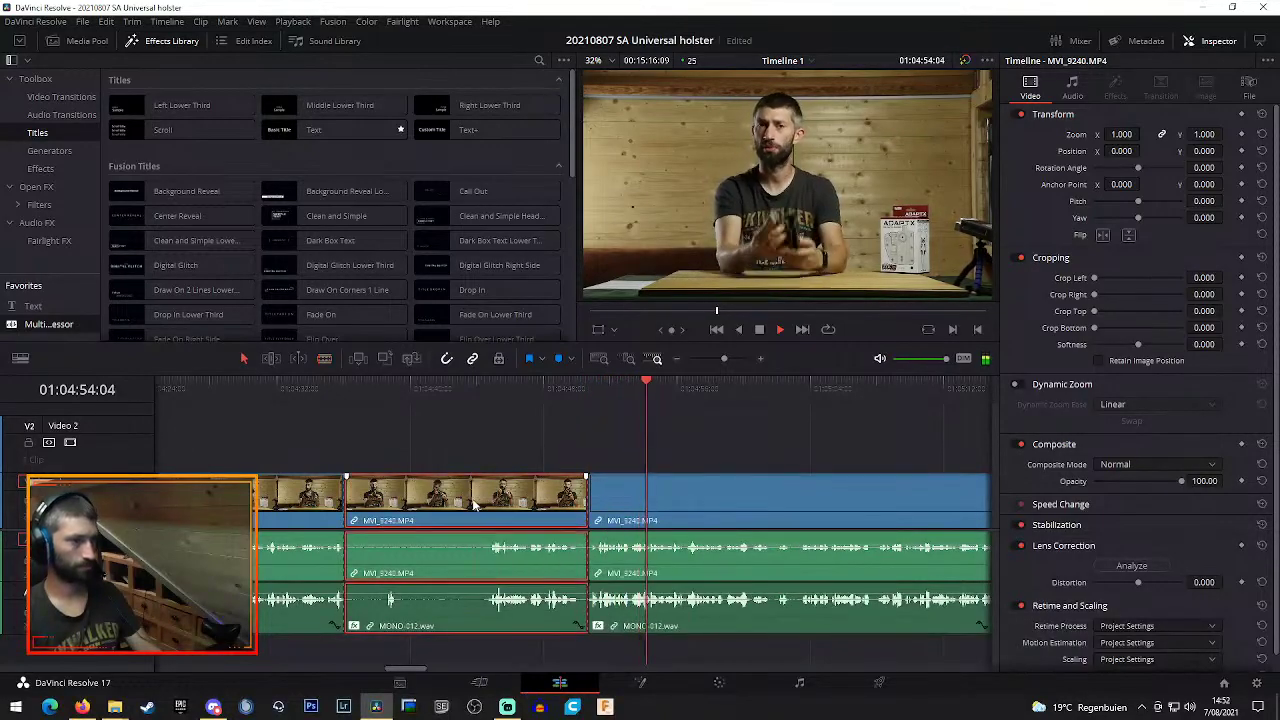
key("Delete")
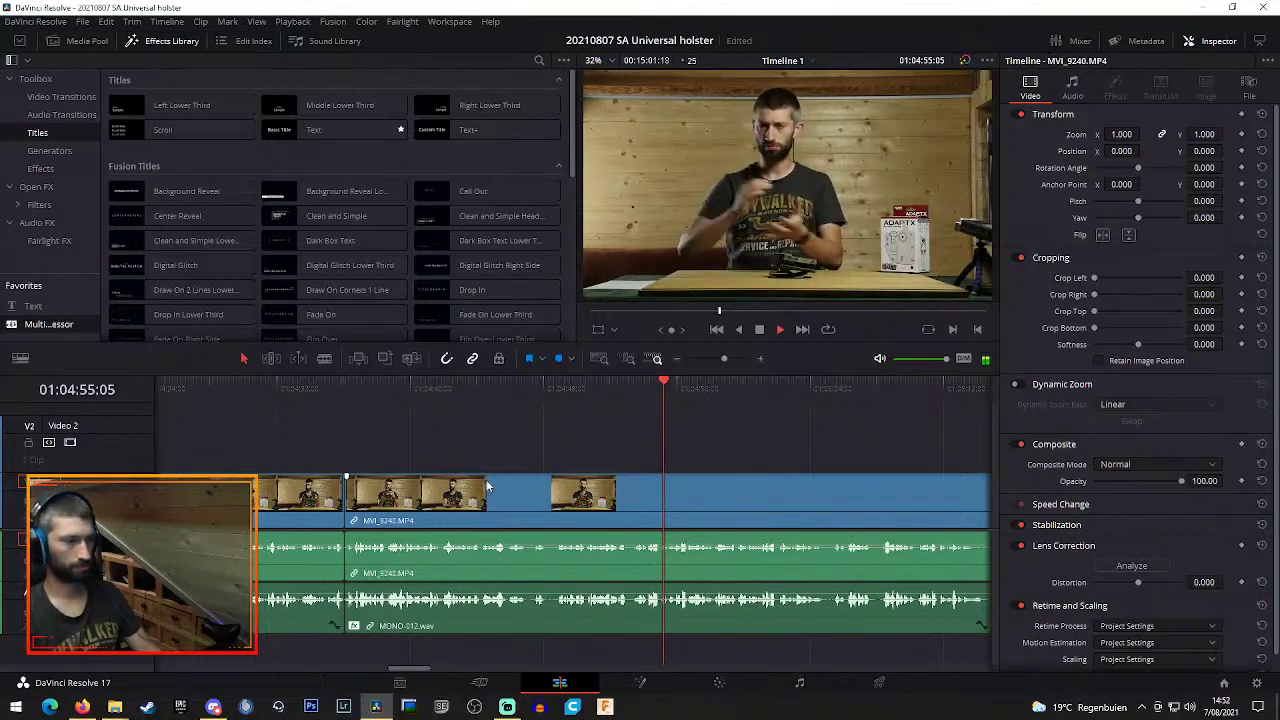
Play back the new join and ripple-delete the passage from about 01:04:45:20 to 01:04:48:20 with its audio
left_click(390, 391)
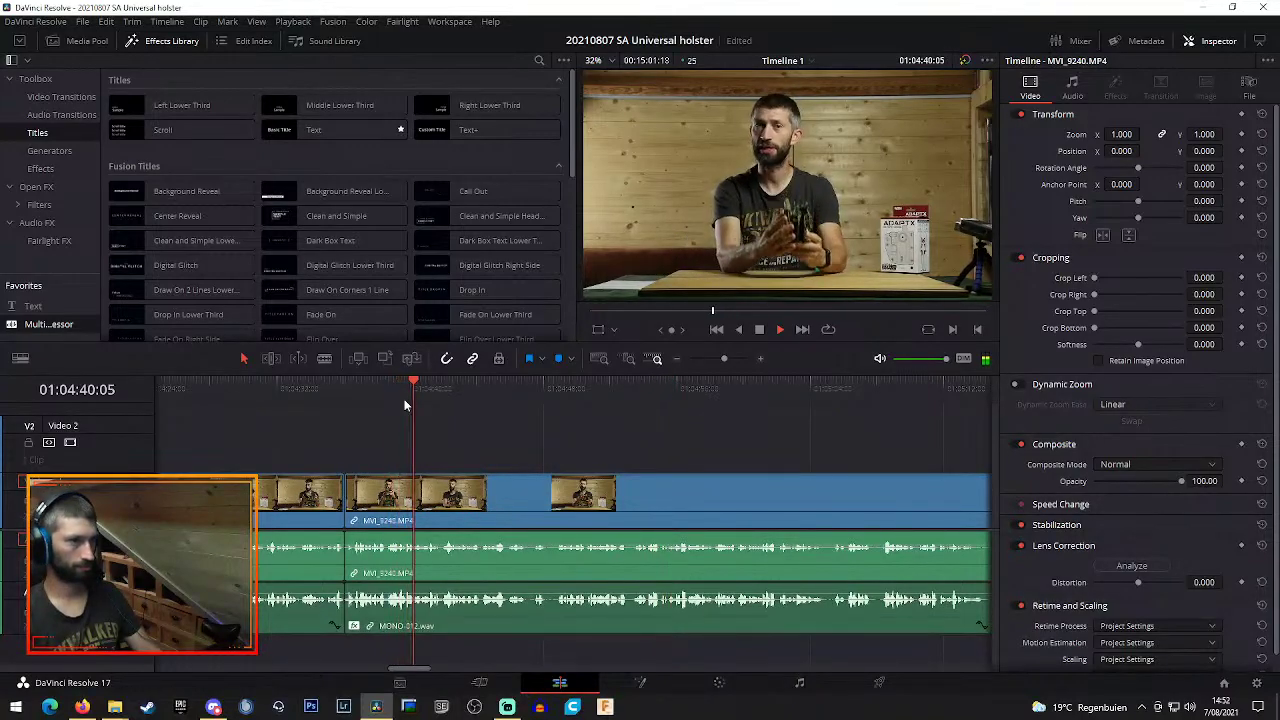
left_click(761, 358)
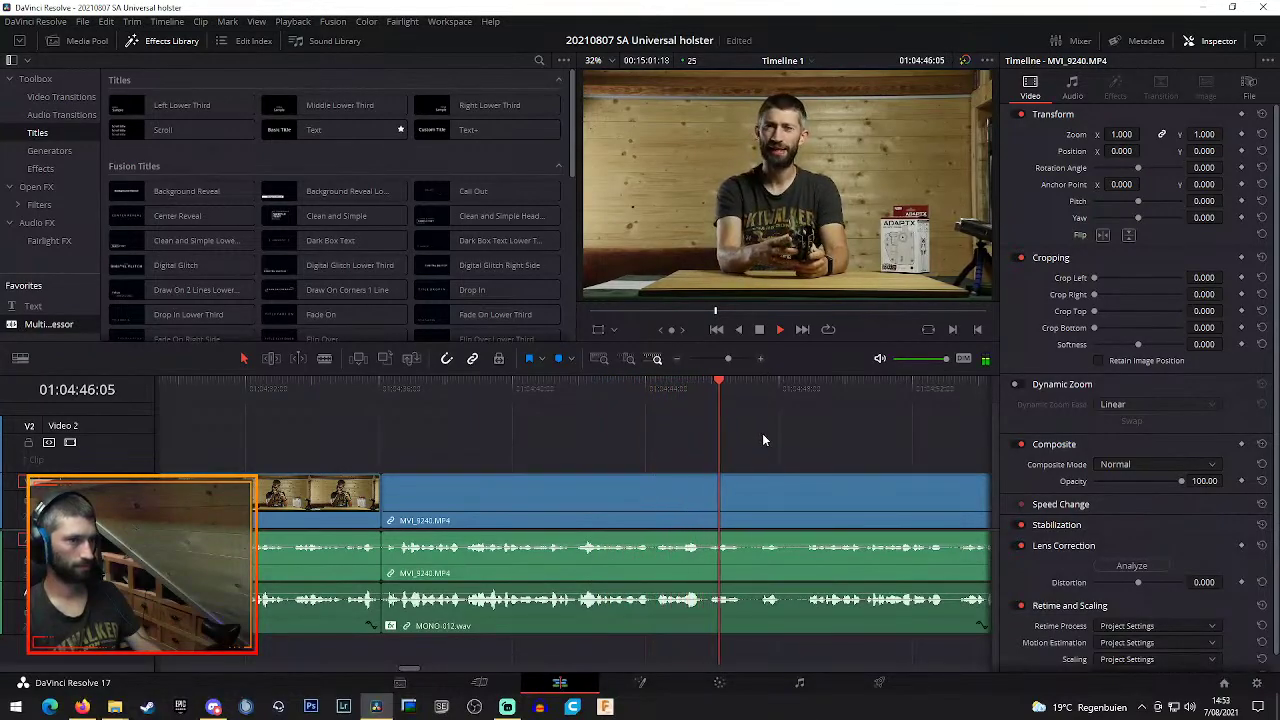
key("b")
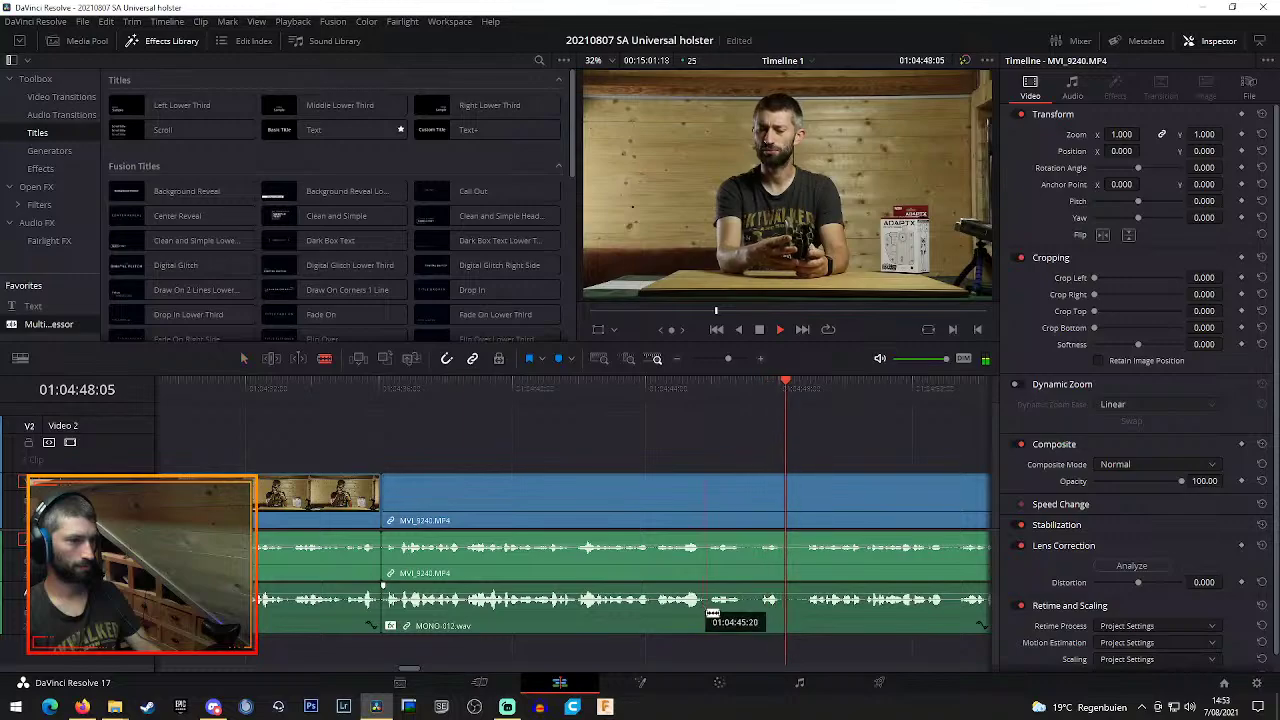
left_click(709, 600)
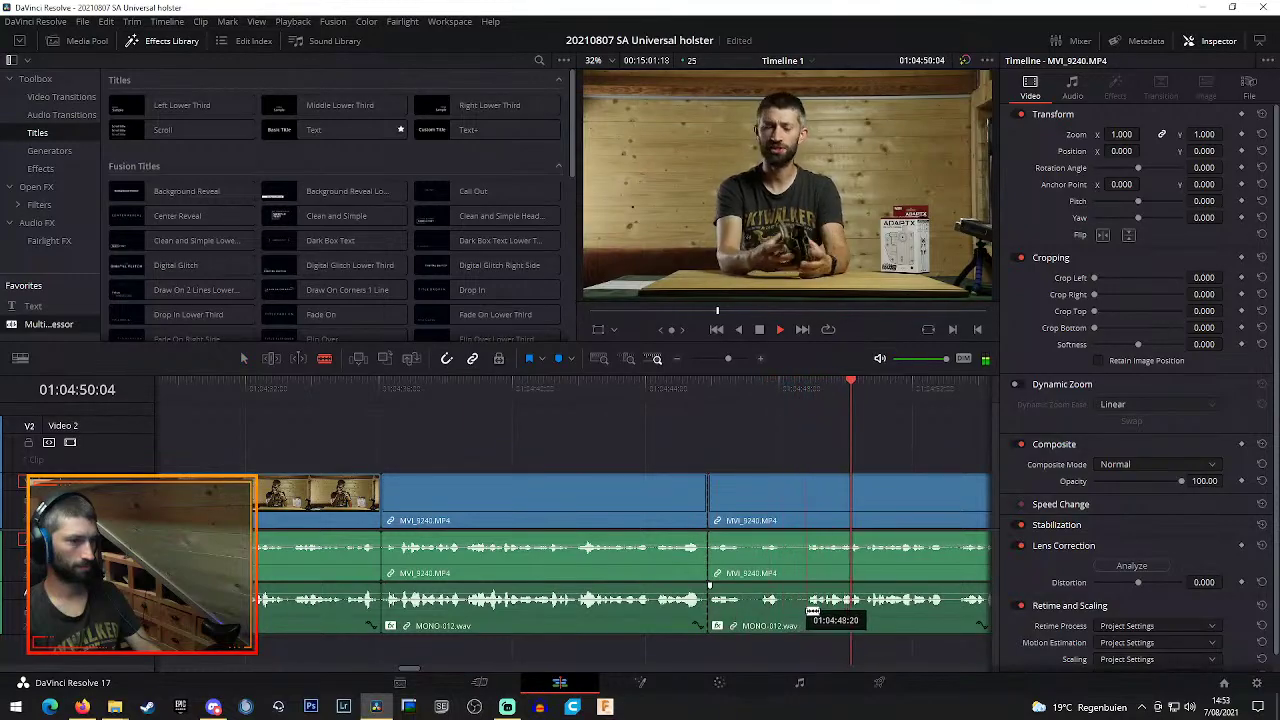
key("a")
key("space")
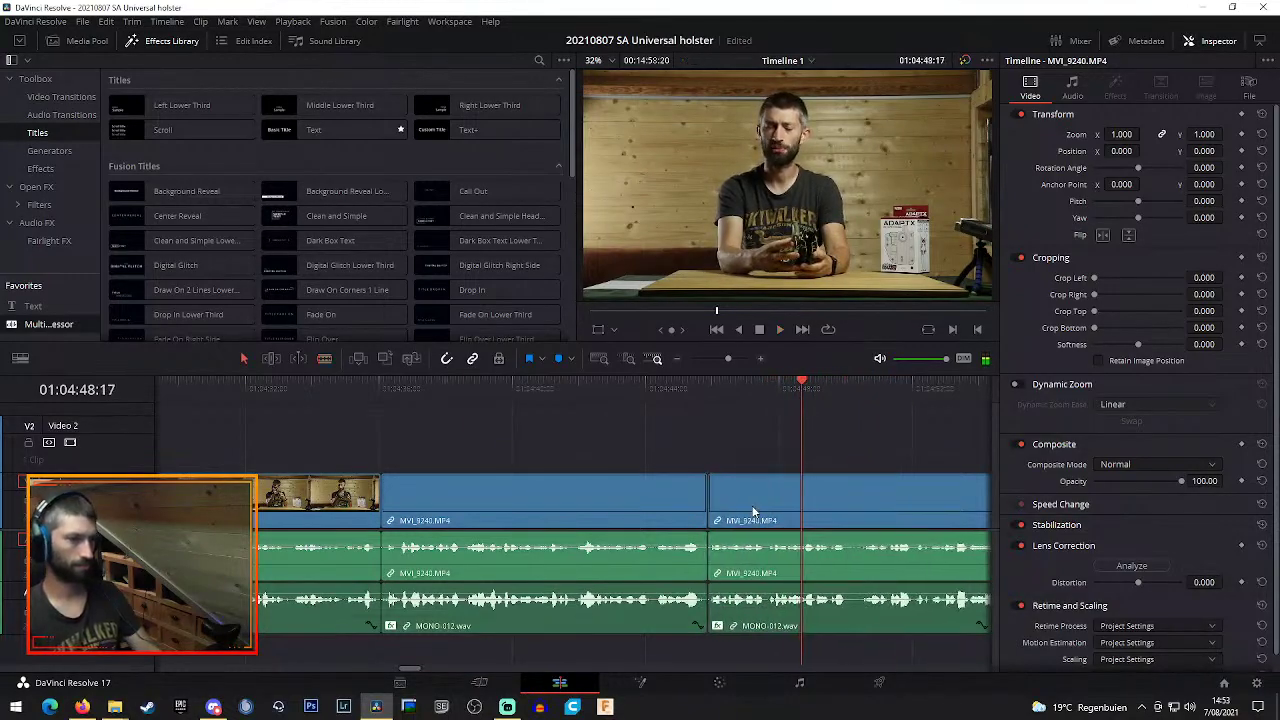
Play on through the remaining MVI_9240 clip and split it with its audio at about 01:04:59:01
key("space")
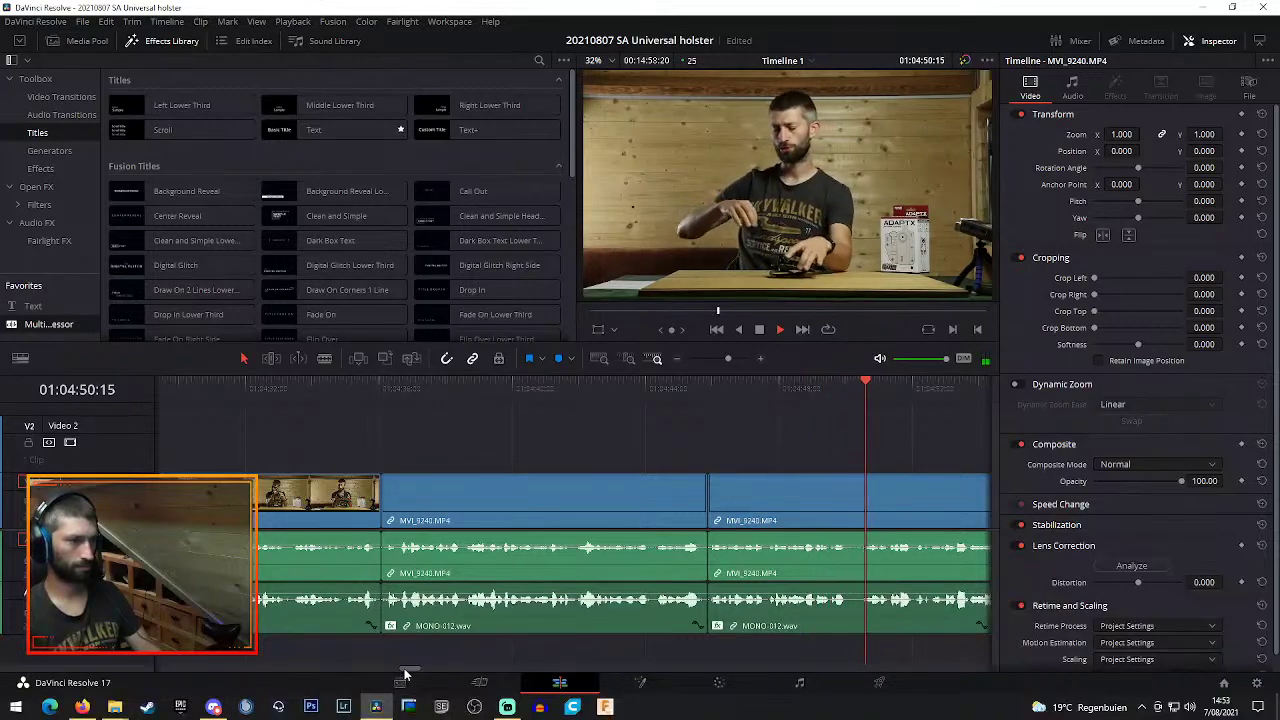
left_click_drag(403, 675, 414, 675)
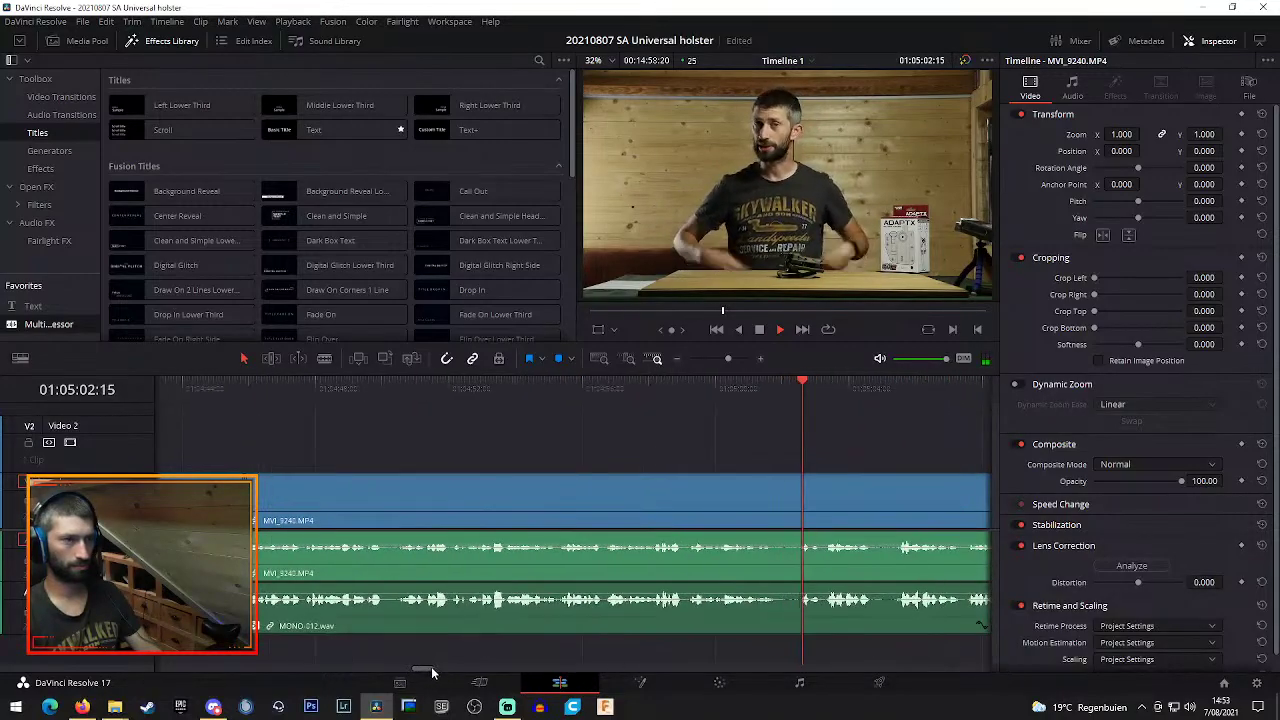
left_click(634, 397)
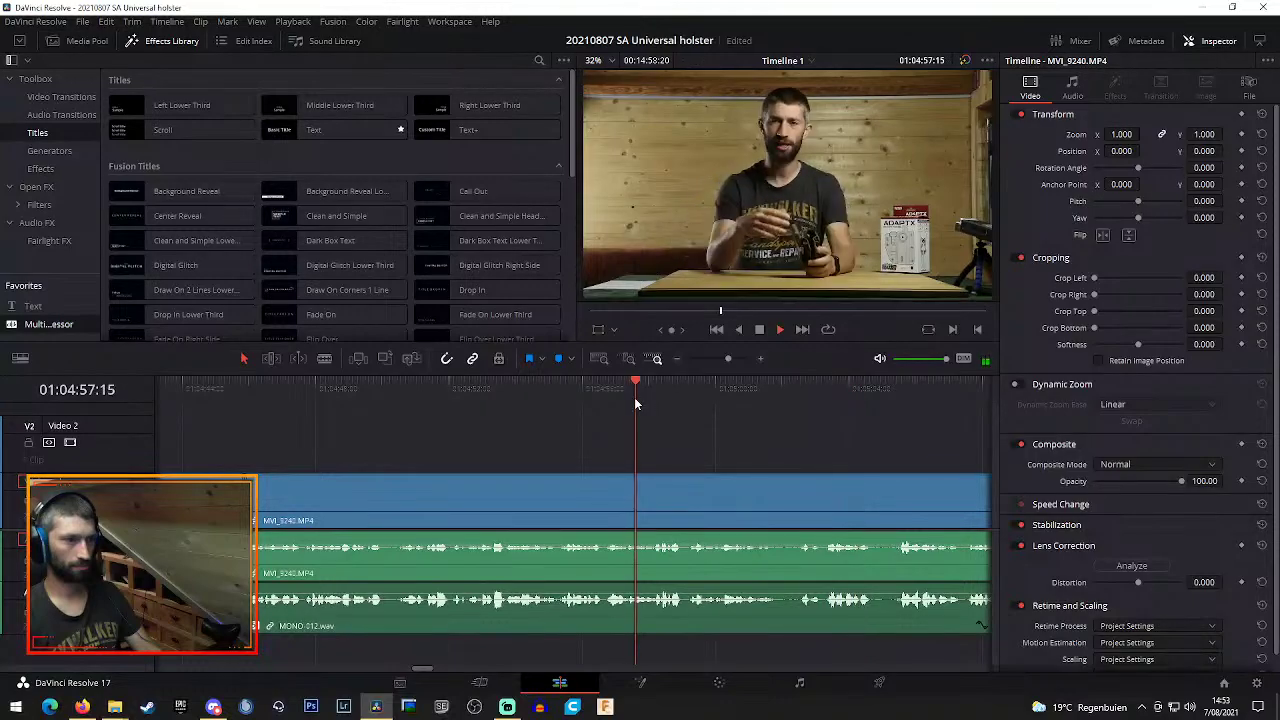
key("b")
left_click(684, 620)
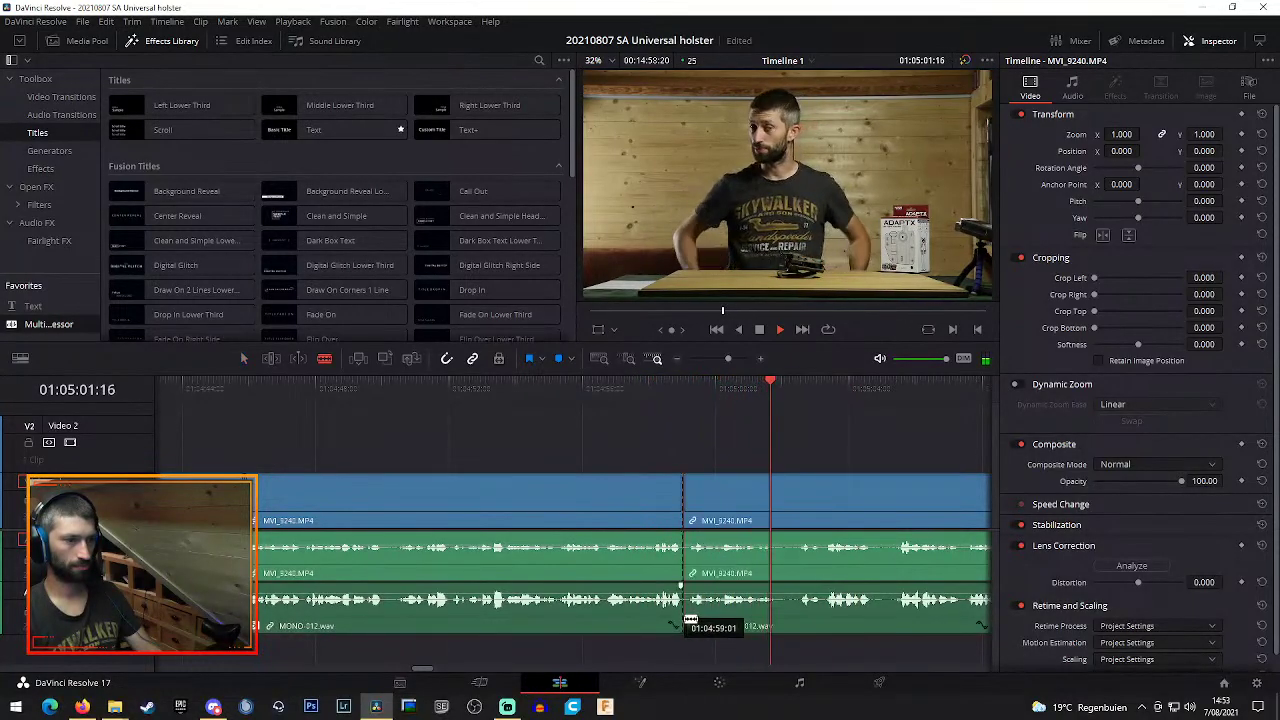
Split the clip with its audio at about 01:05:03:07 and ripple-delete the piece from 01:04:59:01 to that cut
left_click(818, 618)
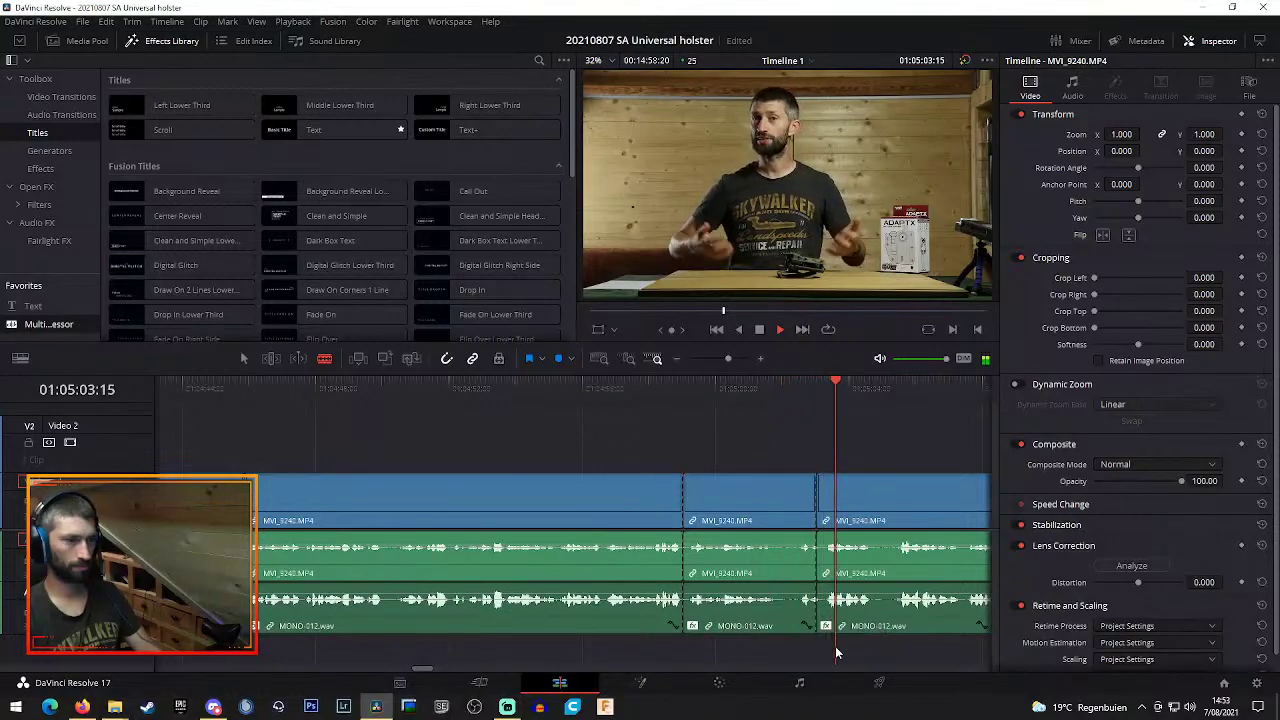
key("ctrl+z")
left_click(825, 602)
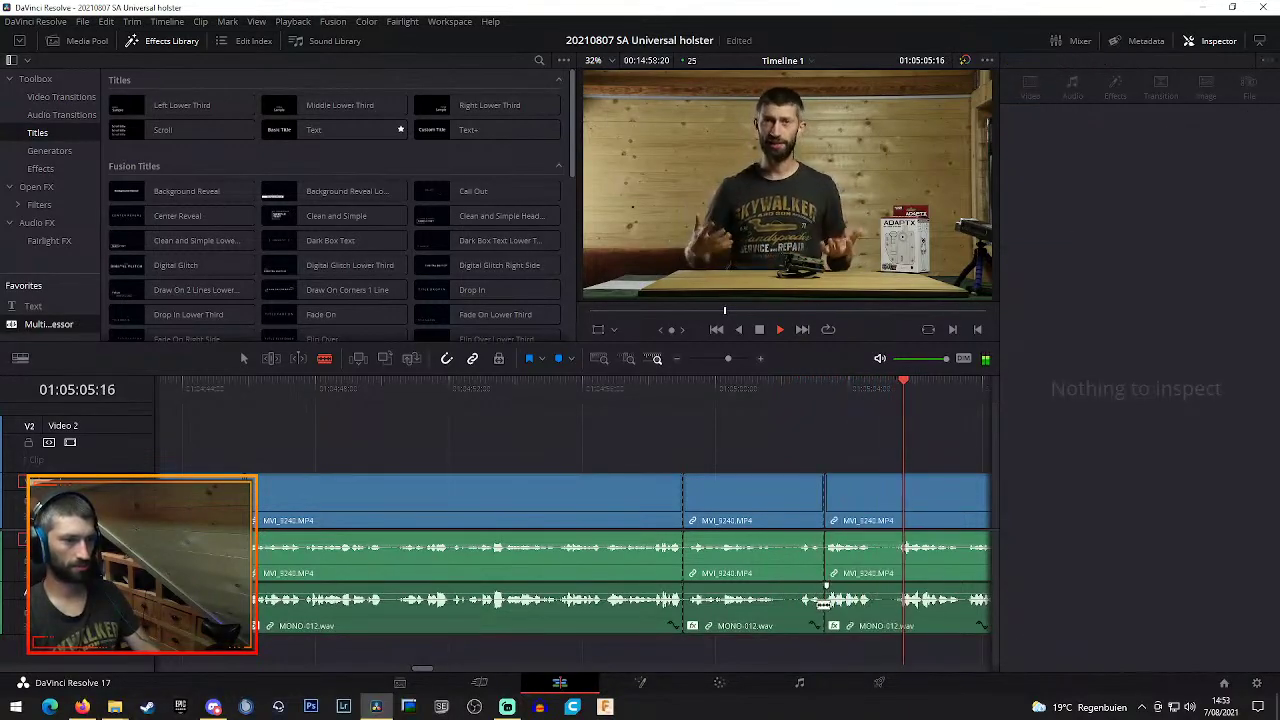
key("space")
key("a")
left_click(764, 505)
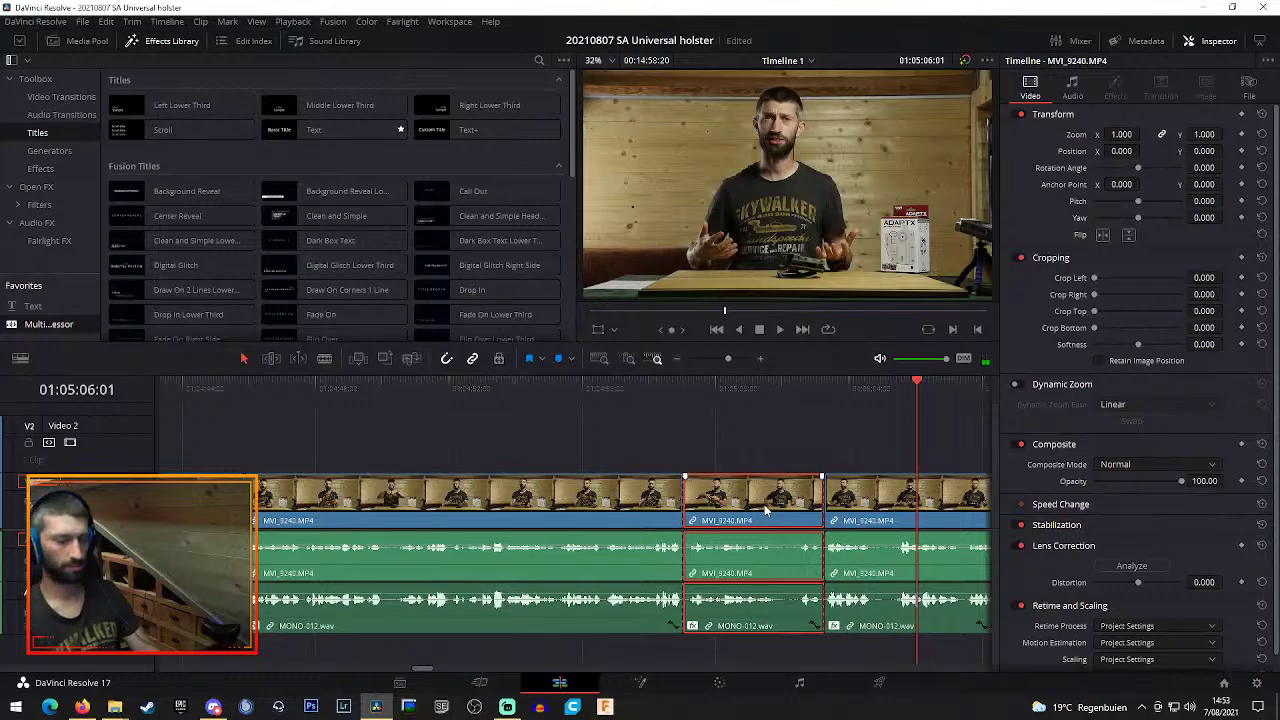
key("BackSpace")
Play back the new join, split the clip with its audio at about 01:05:01:05, and ripple-delete the short piece before that cut
key("space")
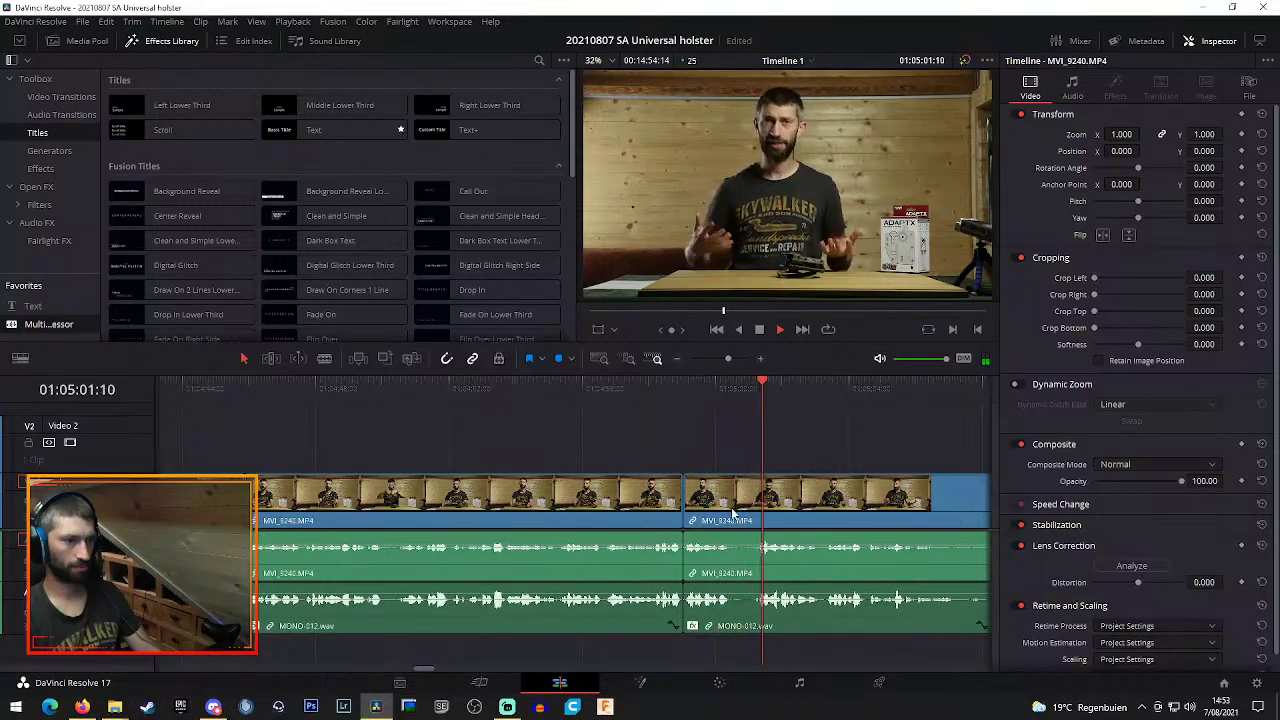
key("b")
left_click(757, 615)
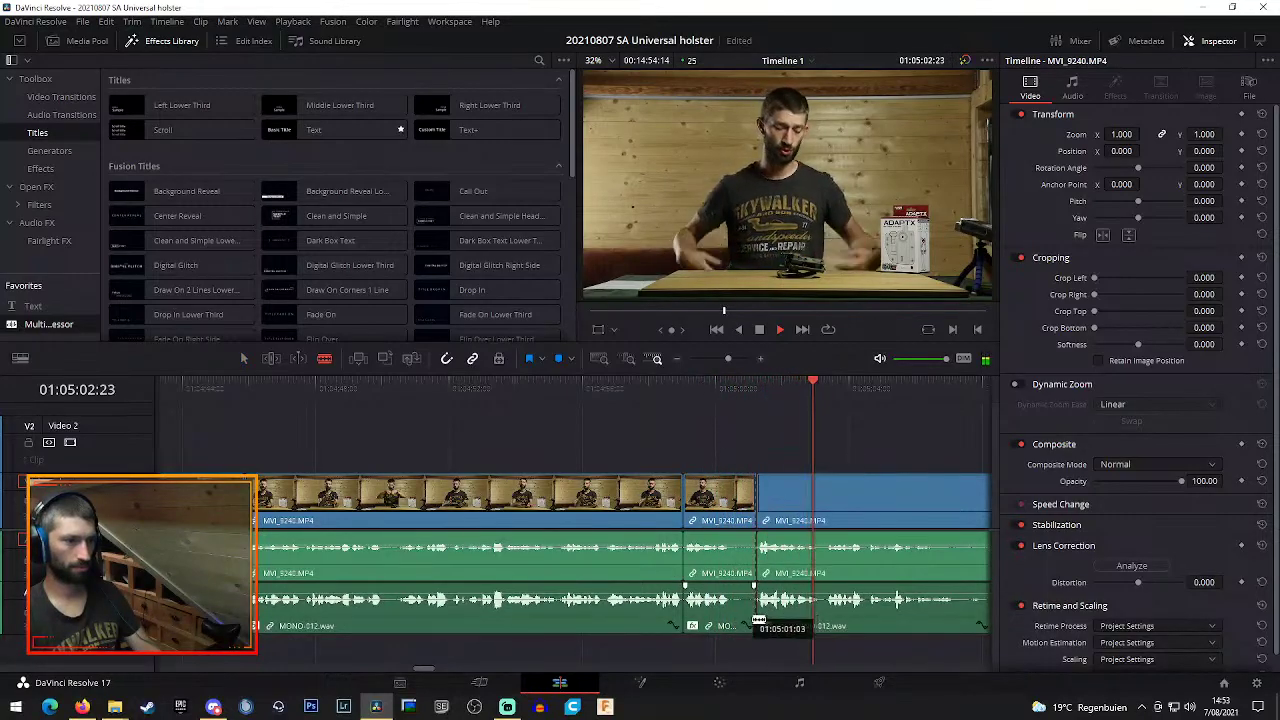
key("a")
left_click(728, 488)
key("Delete")
Replay the shortened passage from the new join and split the clip with its audio at 01:05:02:10
key("space")
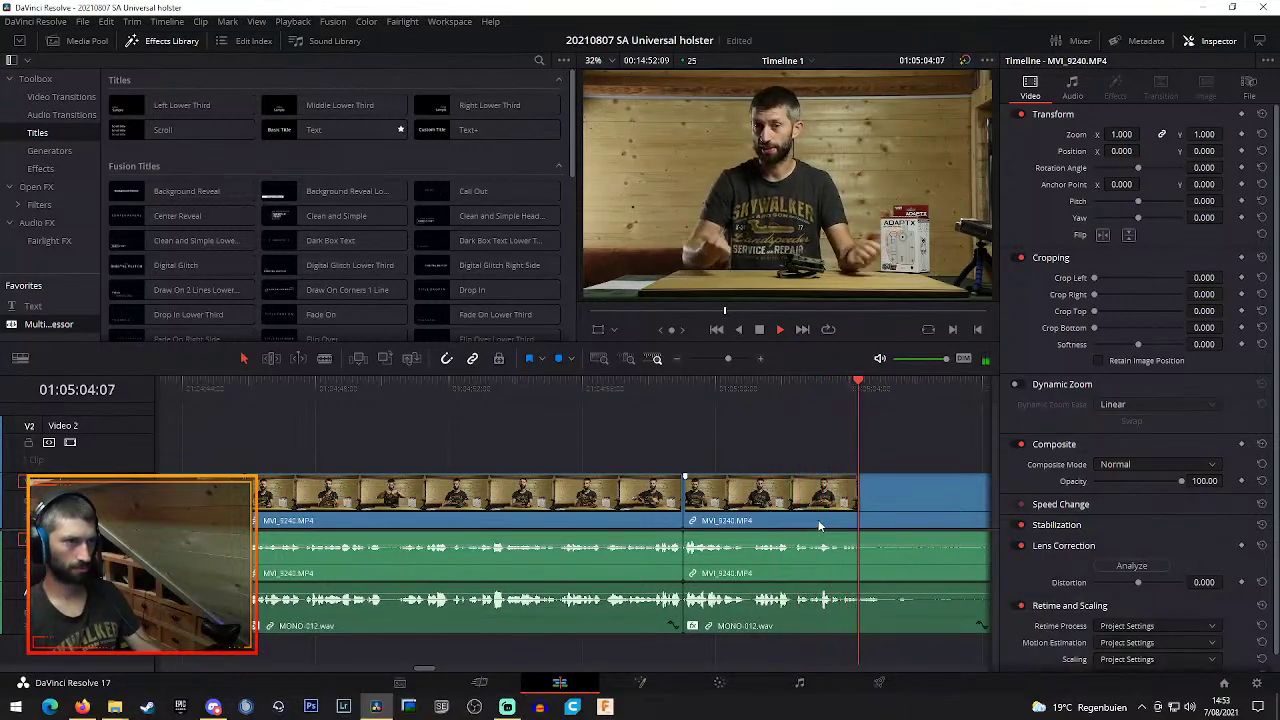
left_click(816, 386)
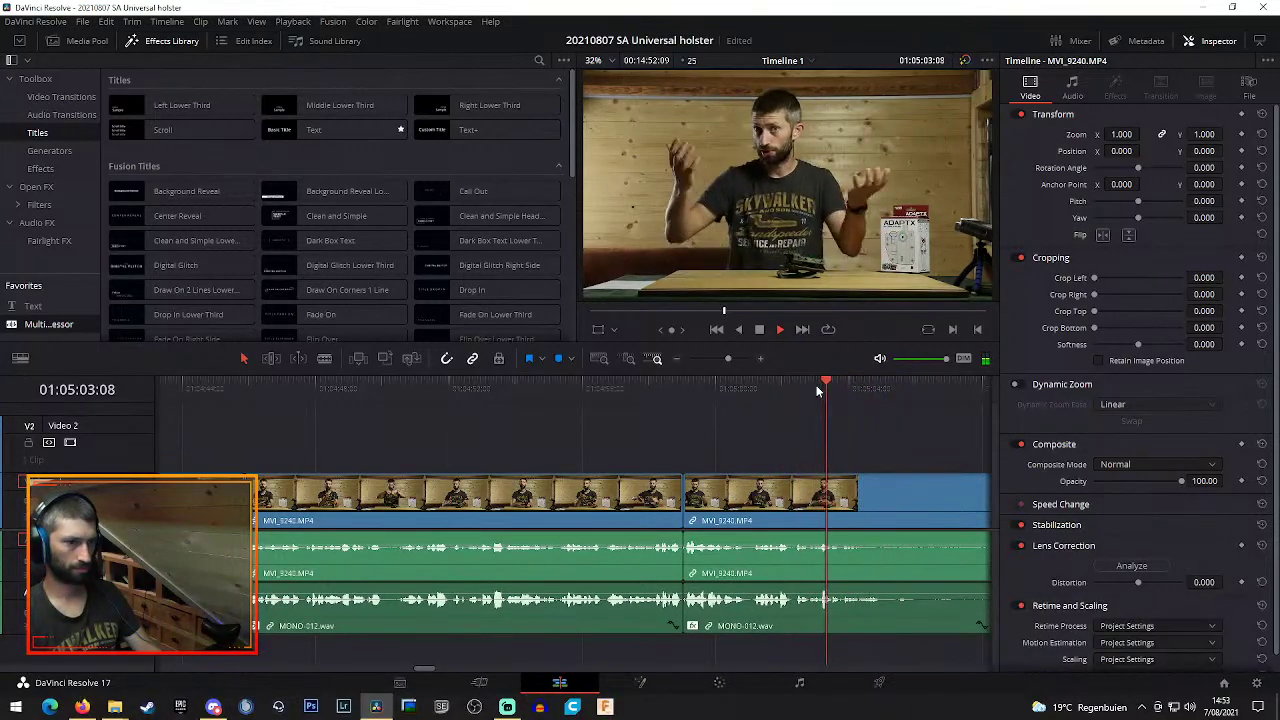
key("space")
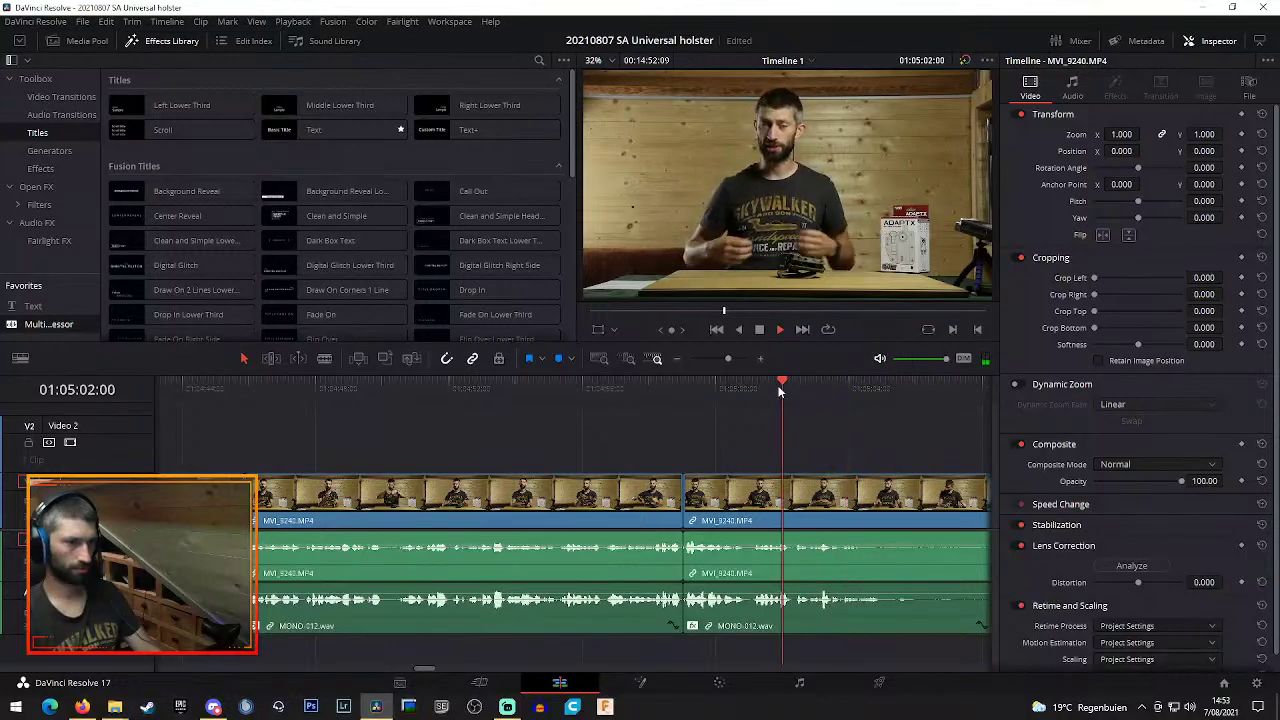
left_click(748, 387)
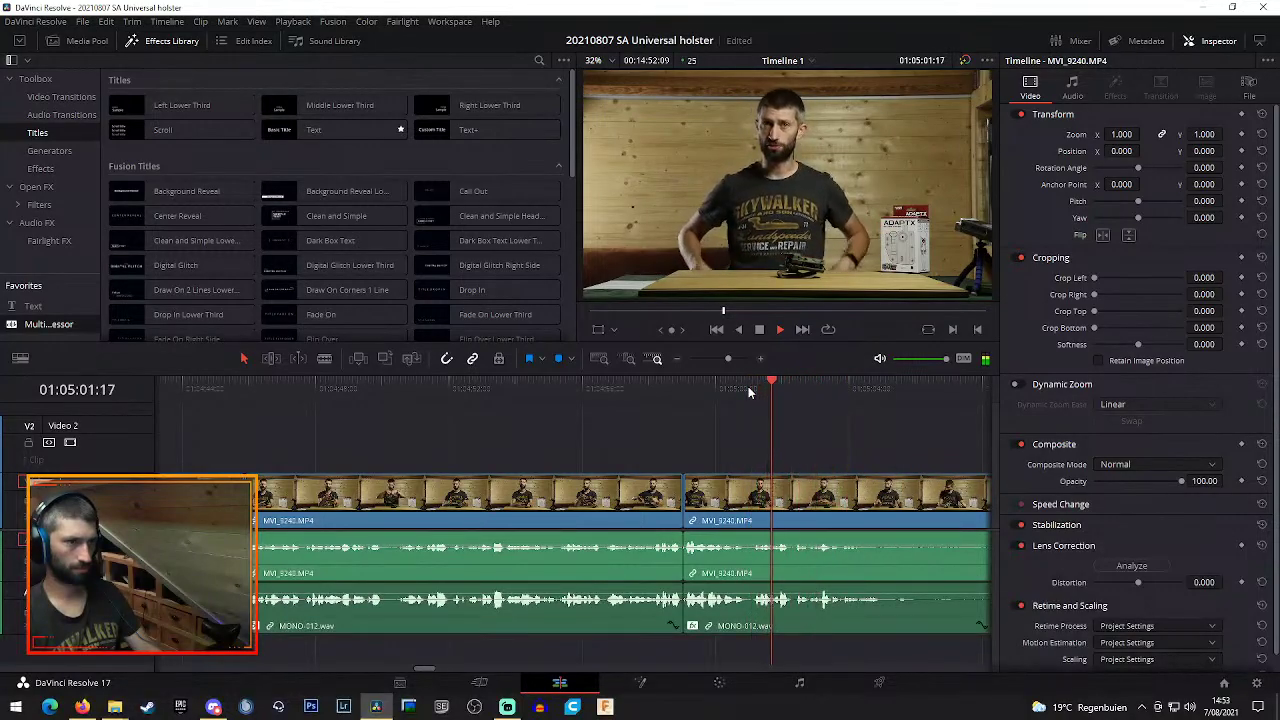
key("b")
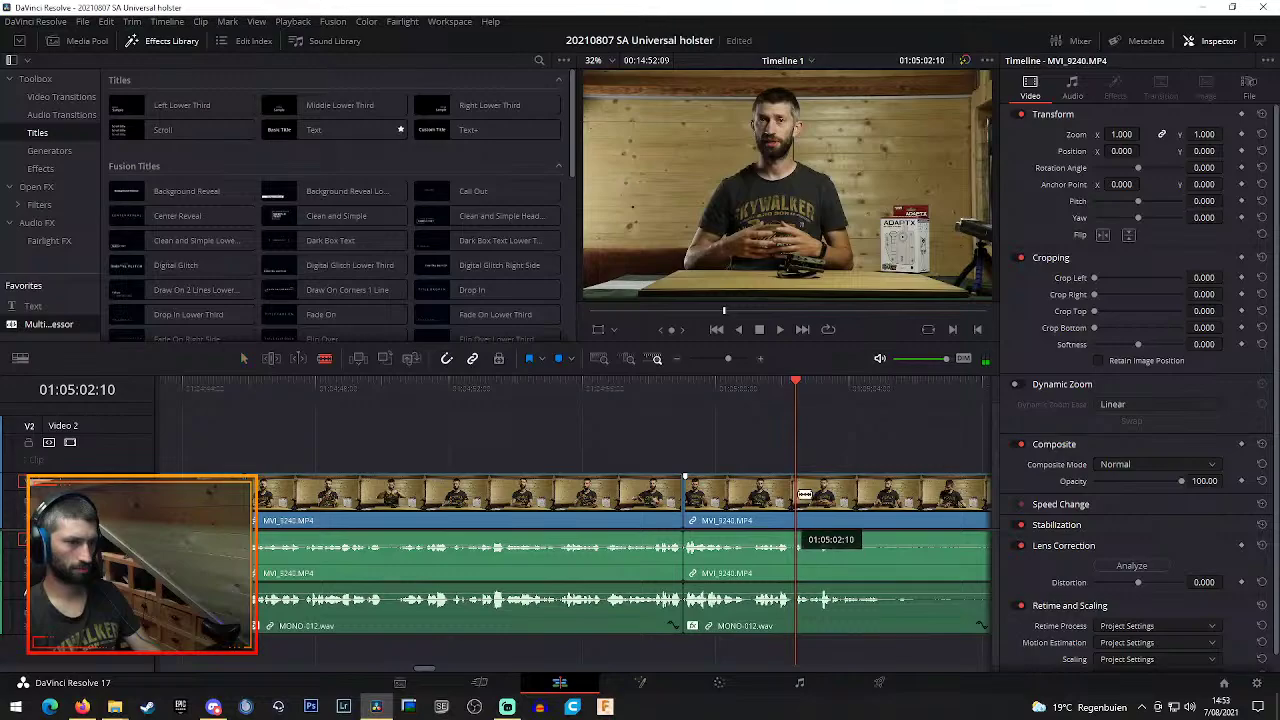
left_click(694, 386)
key("space")
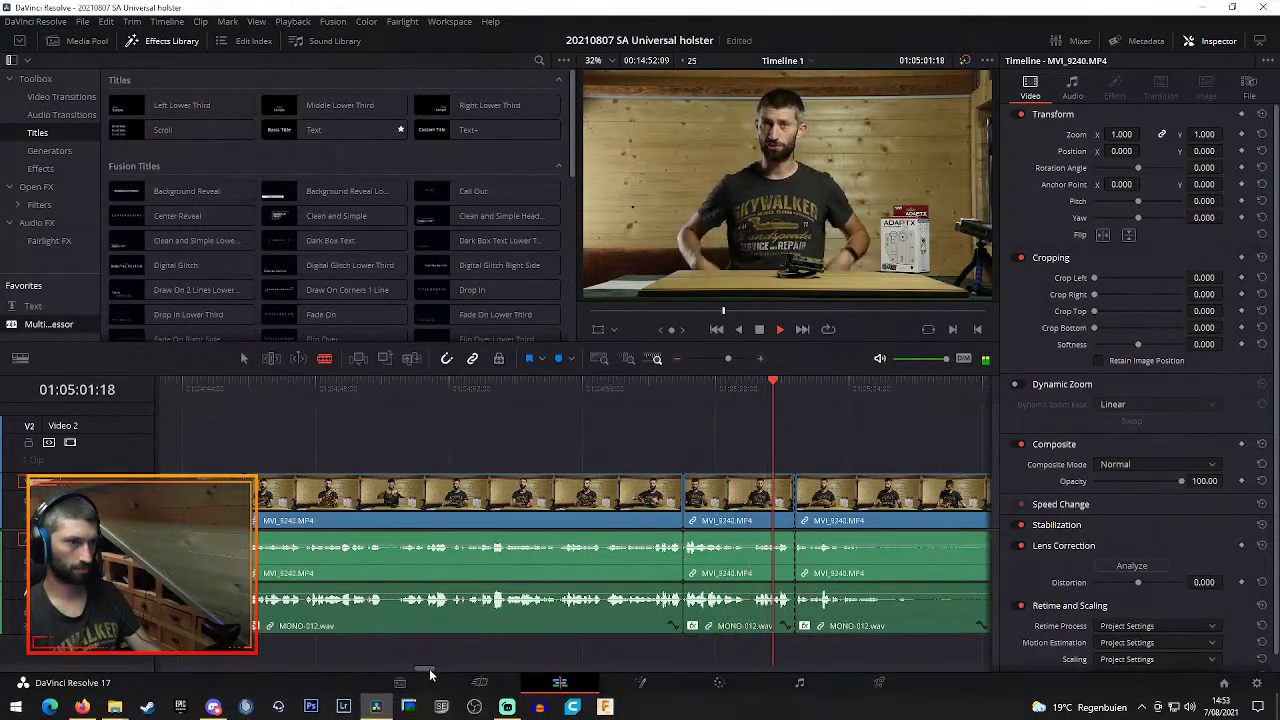
Play the following footage, split it with its audio at about 01:05:16:03, and ripple-delete the passage from 01:05:02:10 to that cut
left_click_drag(426, 672, 442, 668)
left_click_drag(458, 381, 611, 388)
key("space")
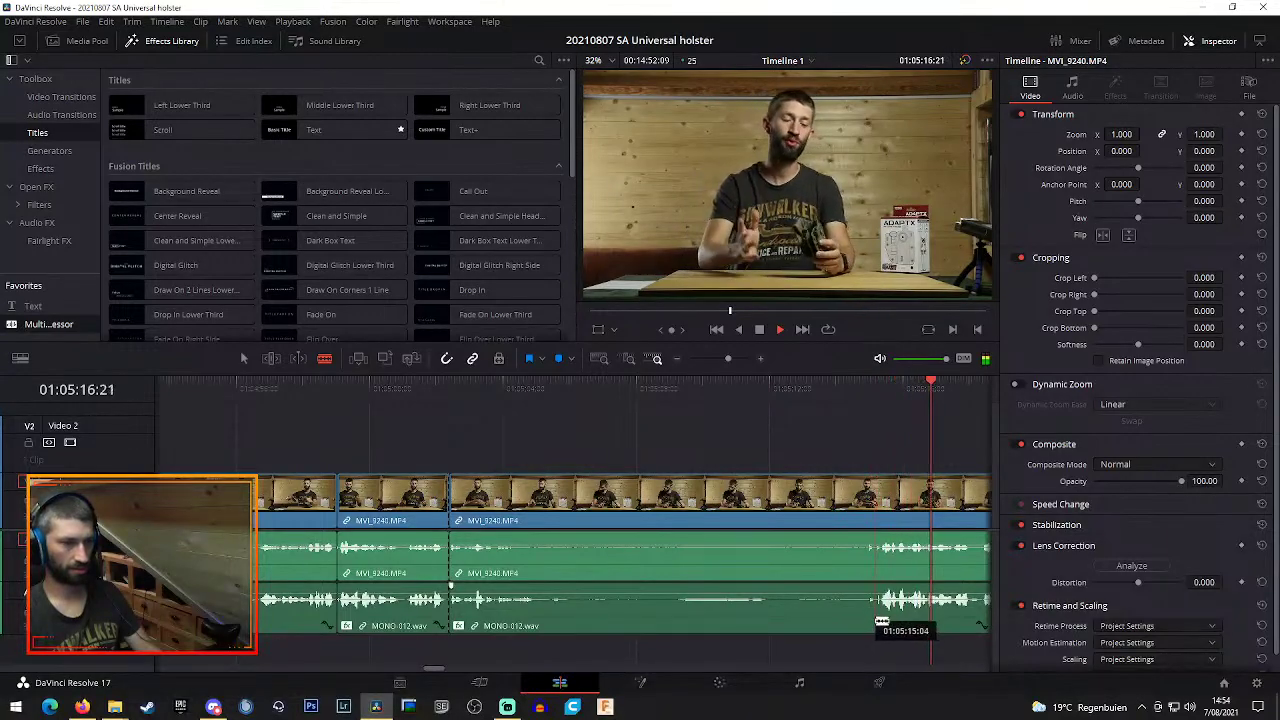
left_click_drag(443, 668, 453, 666)
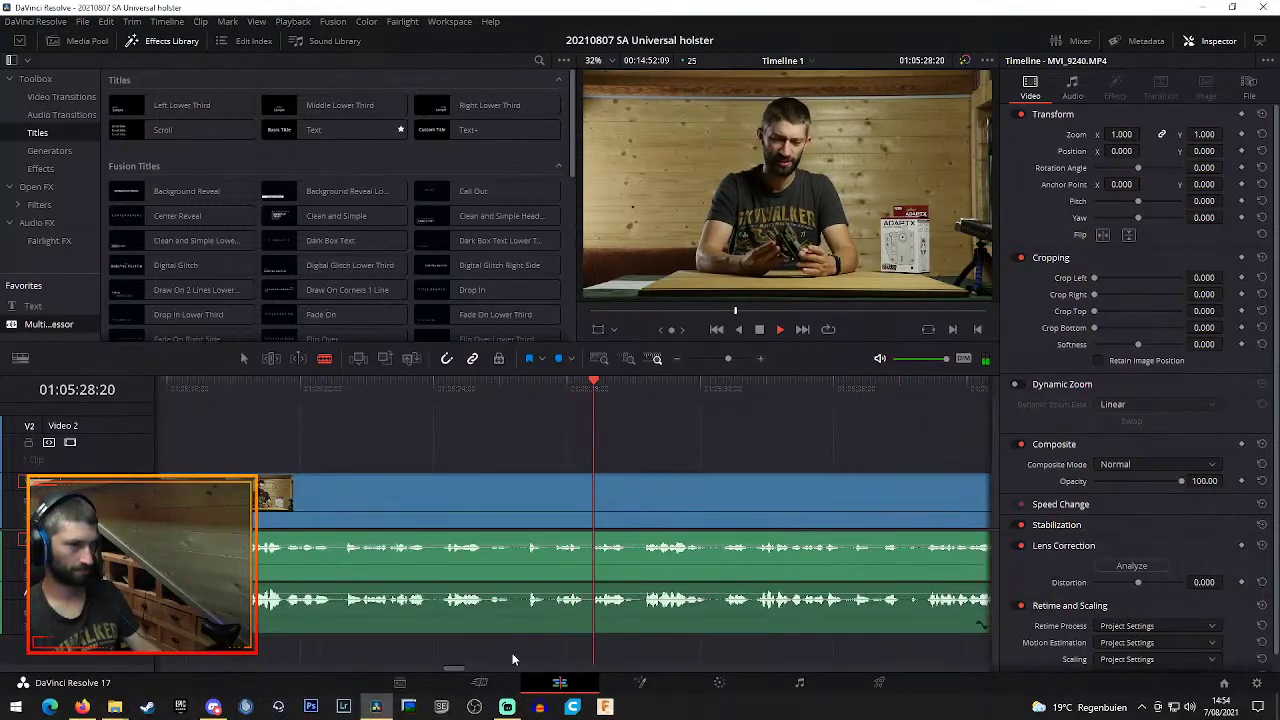
left_click_drag(455, 670, 447, 670)
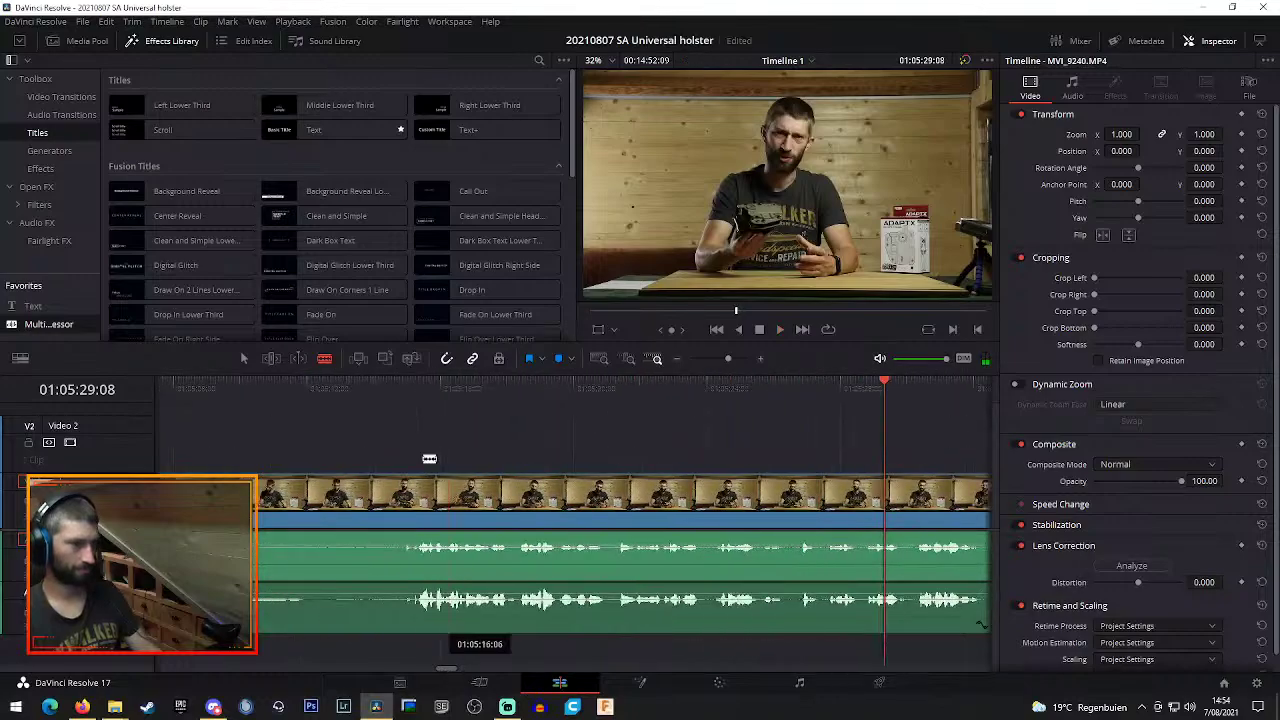
left_click(402, 390)
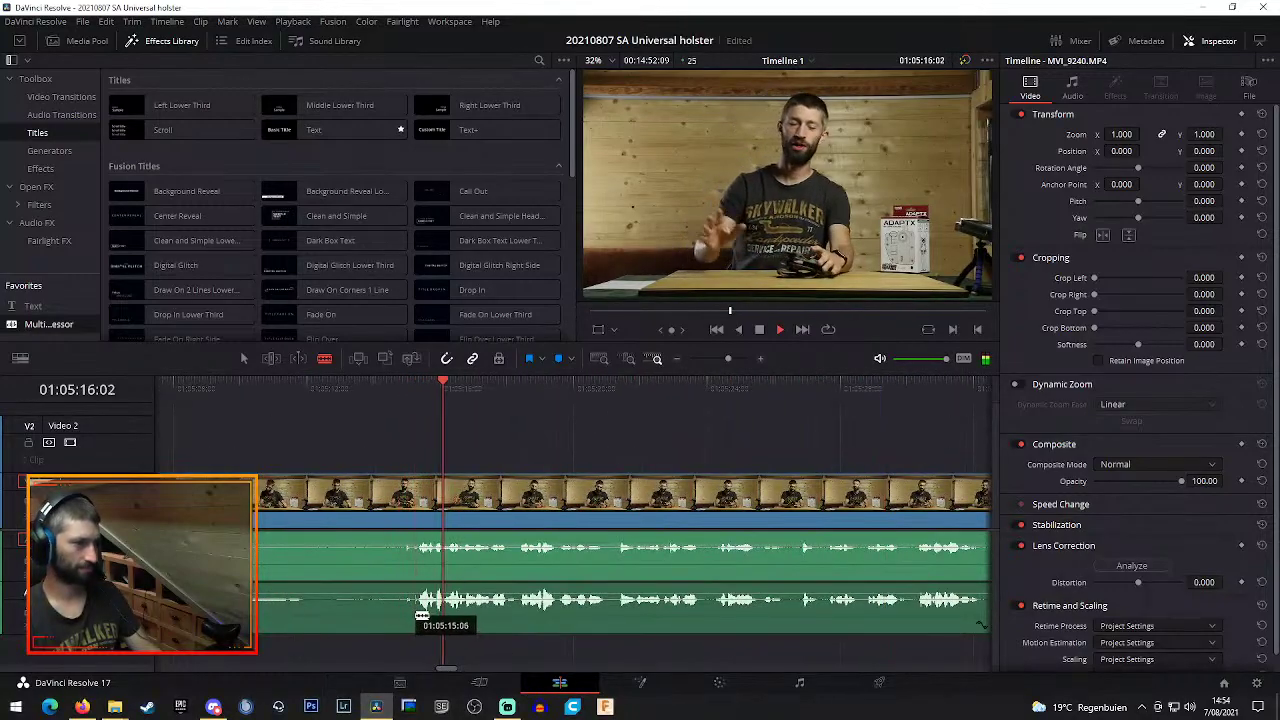
left_click(436, 390)
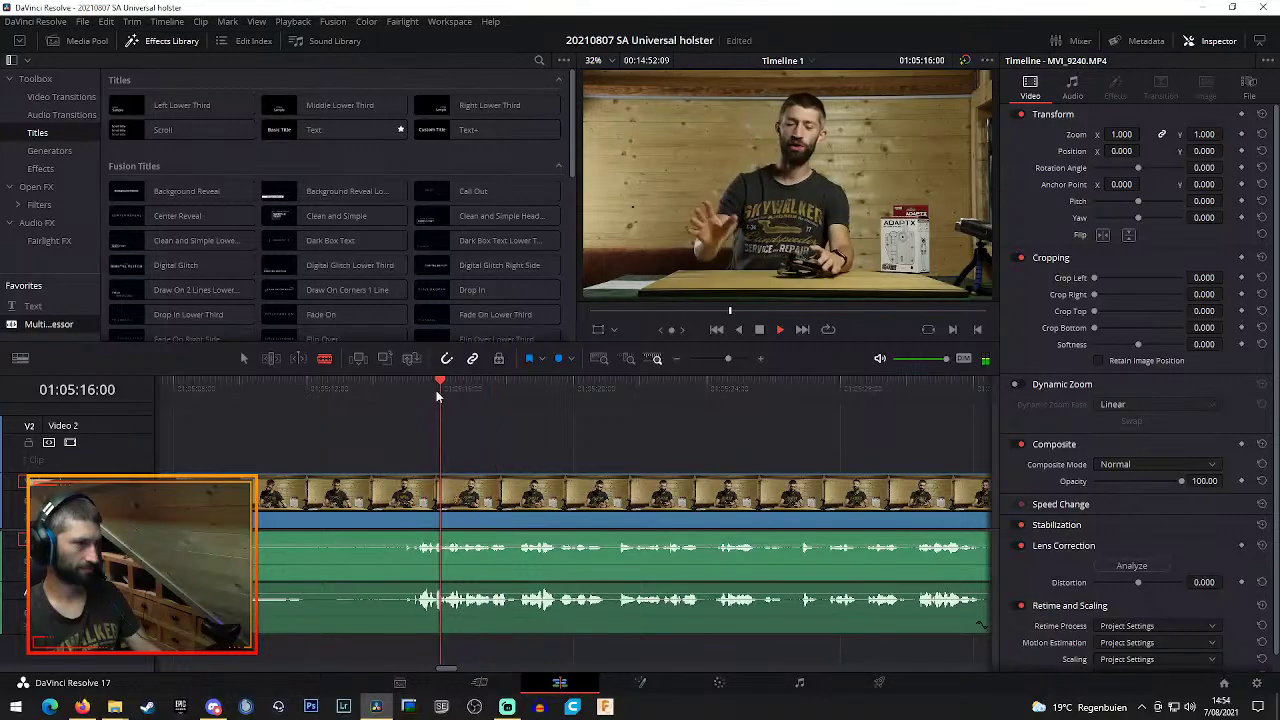
left_click(427, 386)
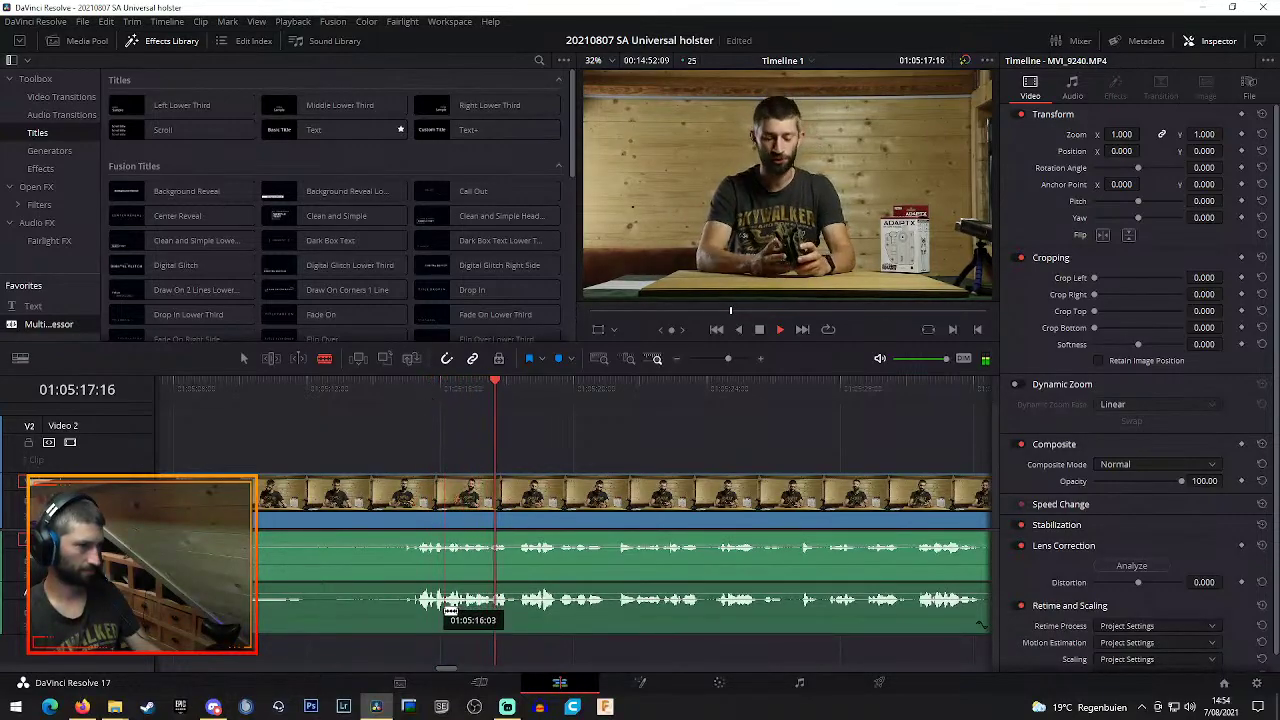
left_click(441, 558)
key("a")
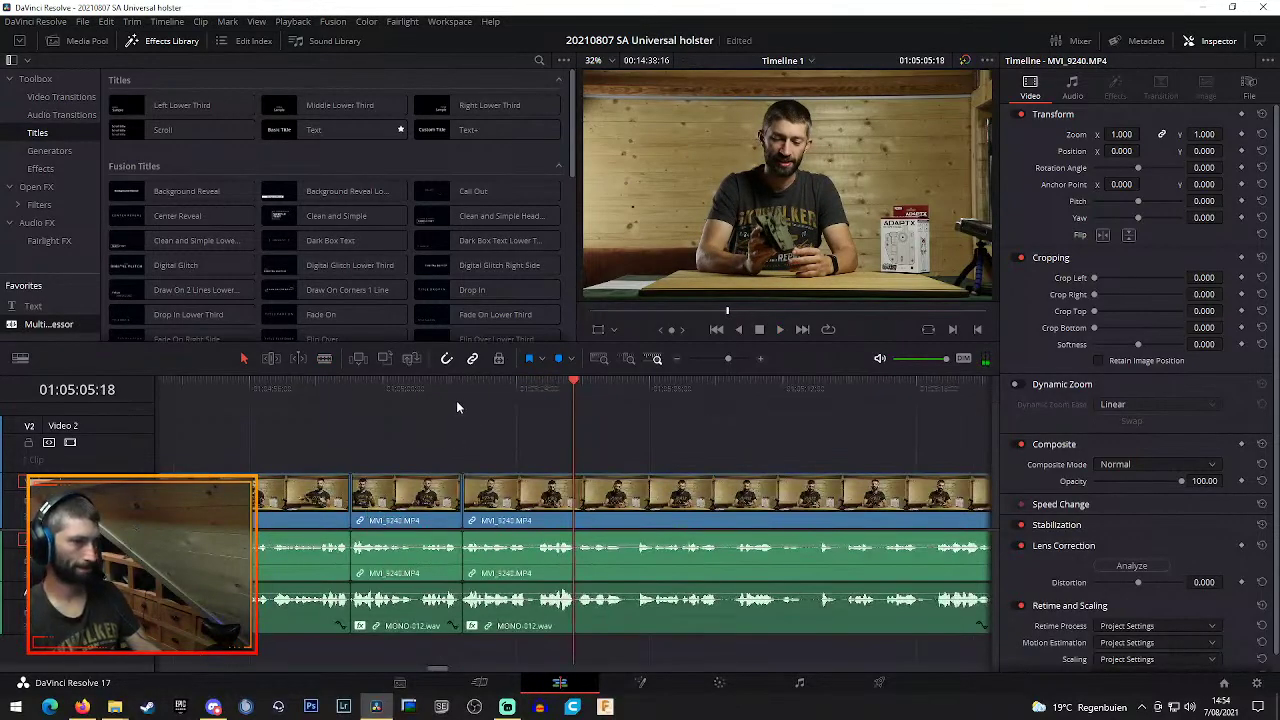
Play back the join at 01:05:02:10 and continue through the following MVI_9240 footage to about 01:05:27:02
left_click(445, 394)
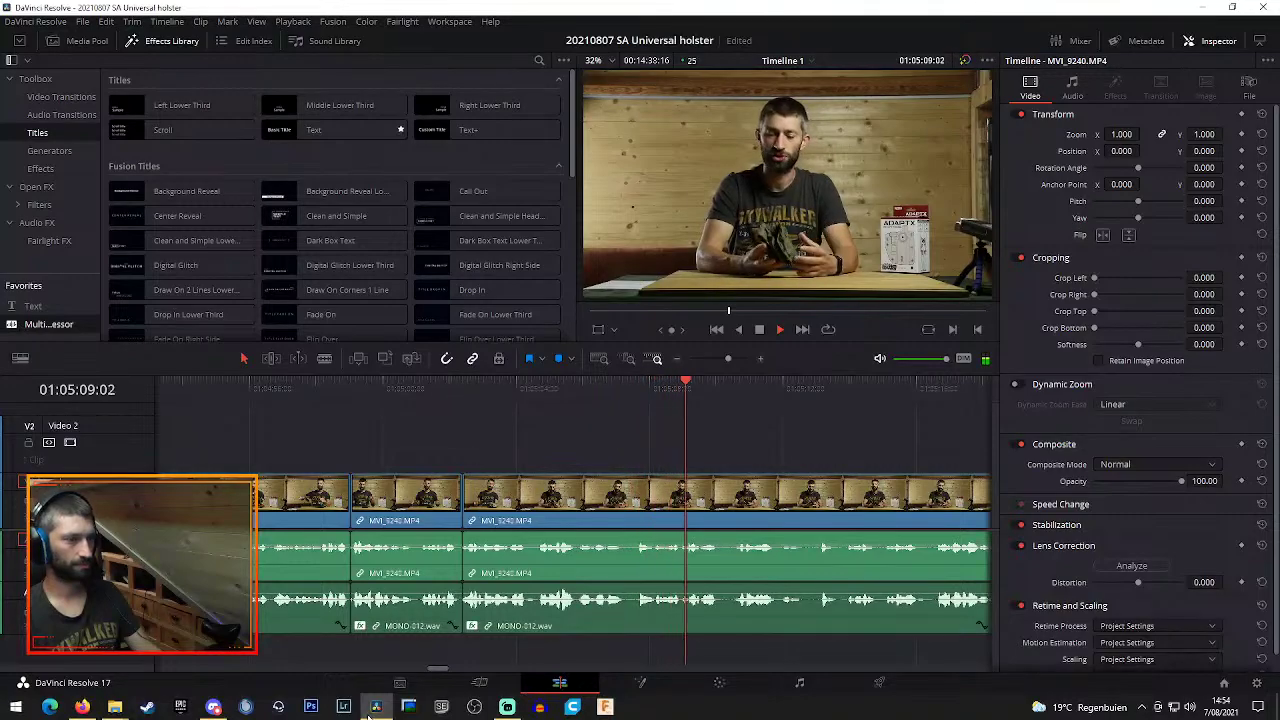
left_click_drag(436, 668, 441, 670)
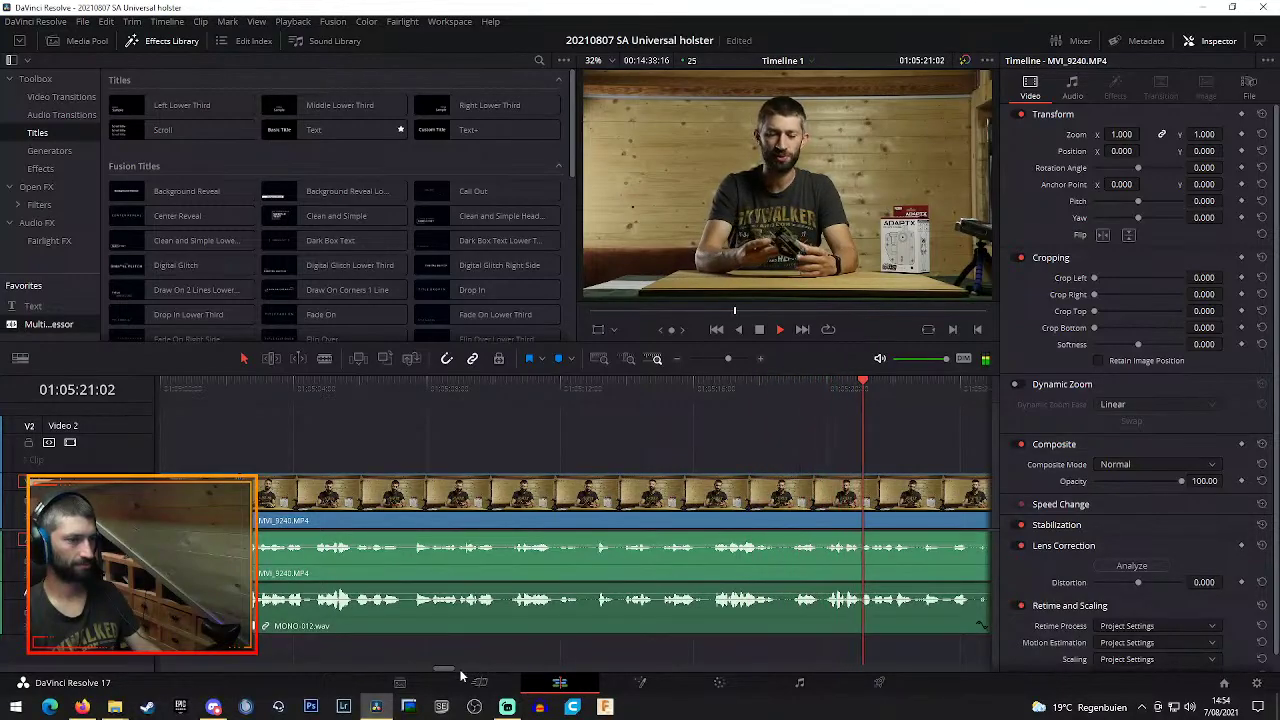
left_click_drag(446, 669, 465, 672)
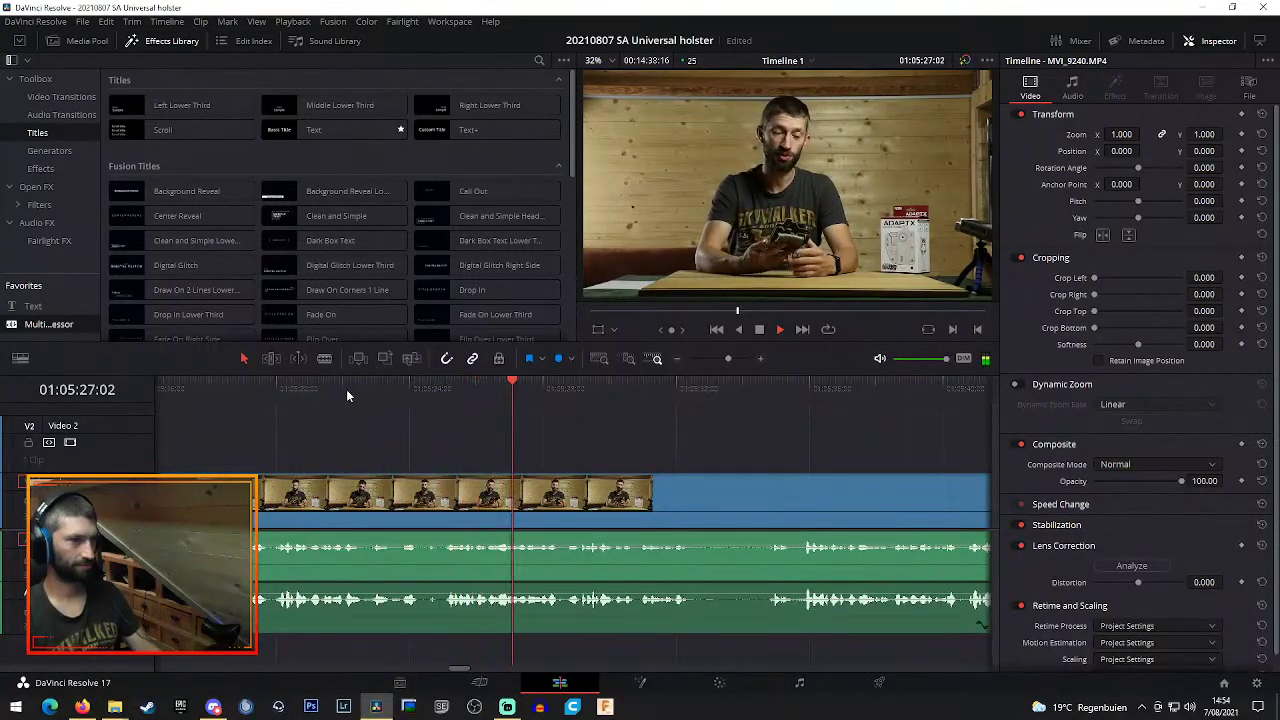
Split the clip with its audio at about 01:05:19:21 and 01:05:25:01, and ripple-delete the passage between the cuts
left_click(278, 392)
key("b")
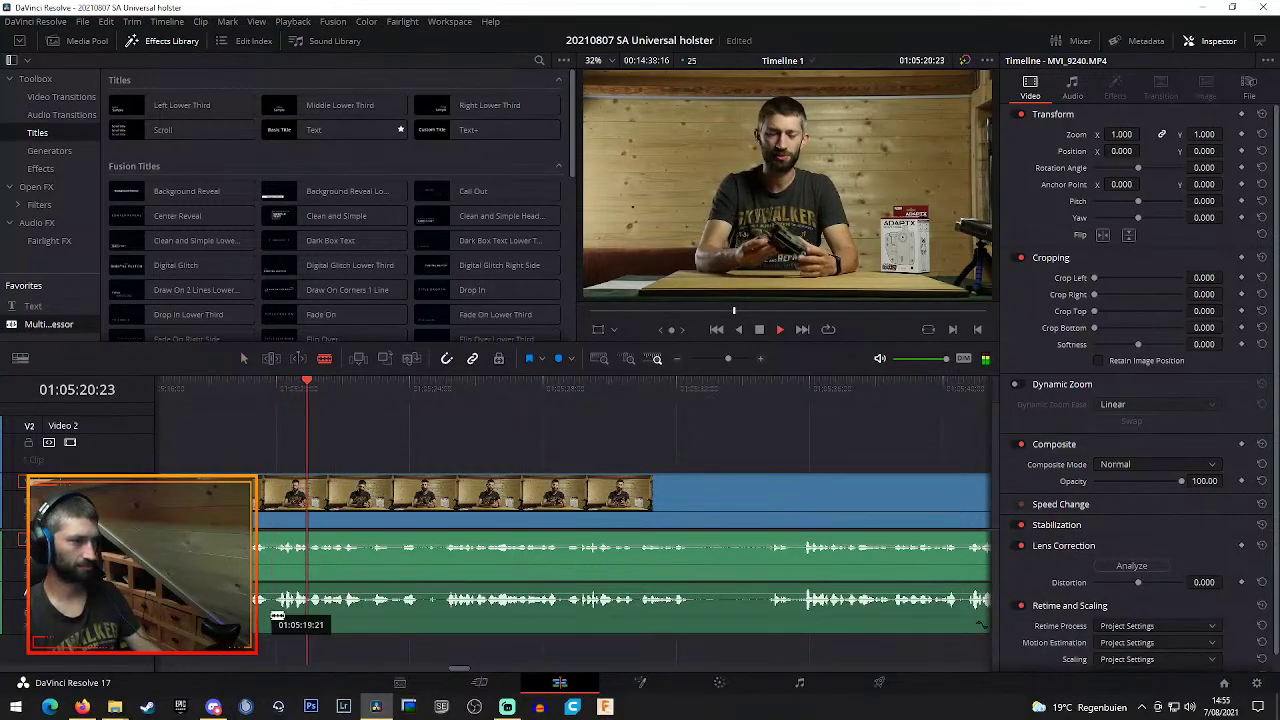
left_click(277, 617)
left_click(440, 434)
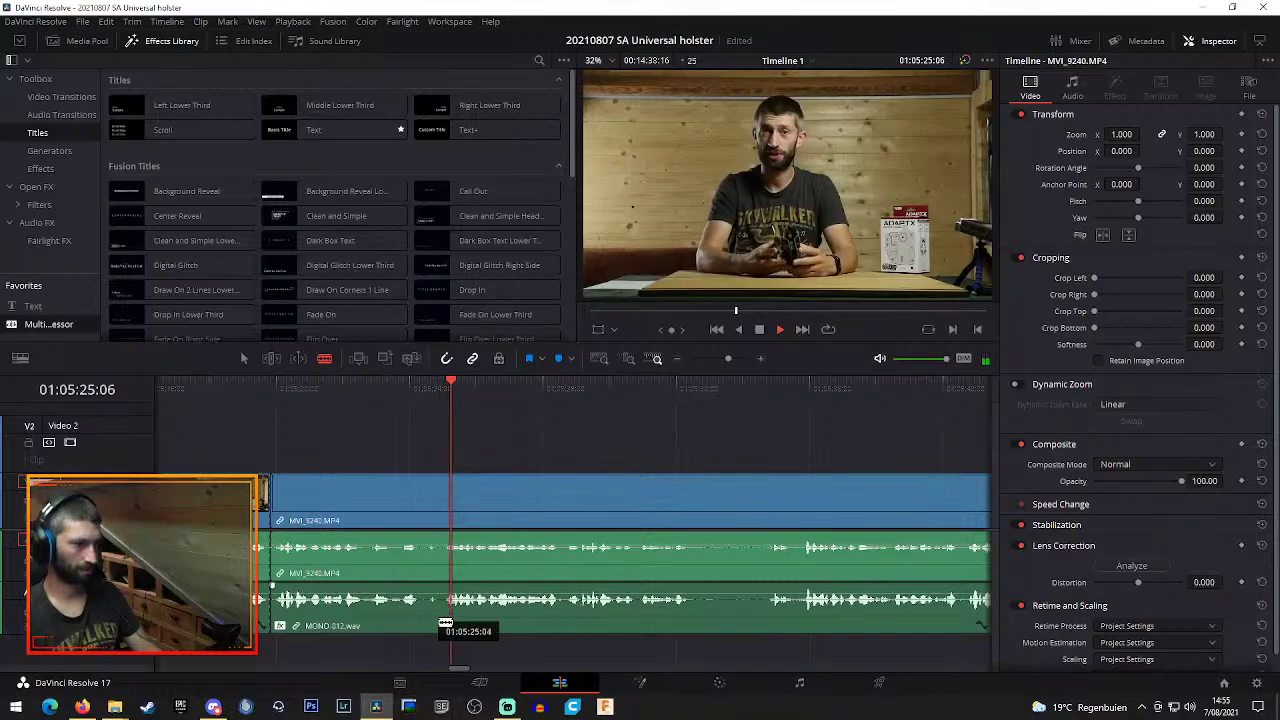
left_click(444, 620)
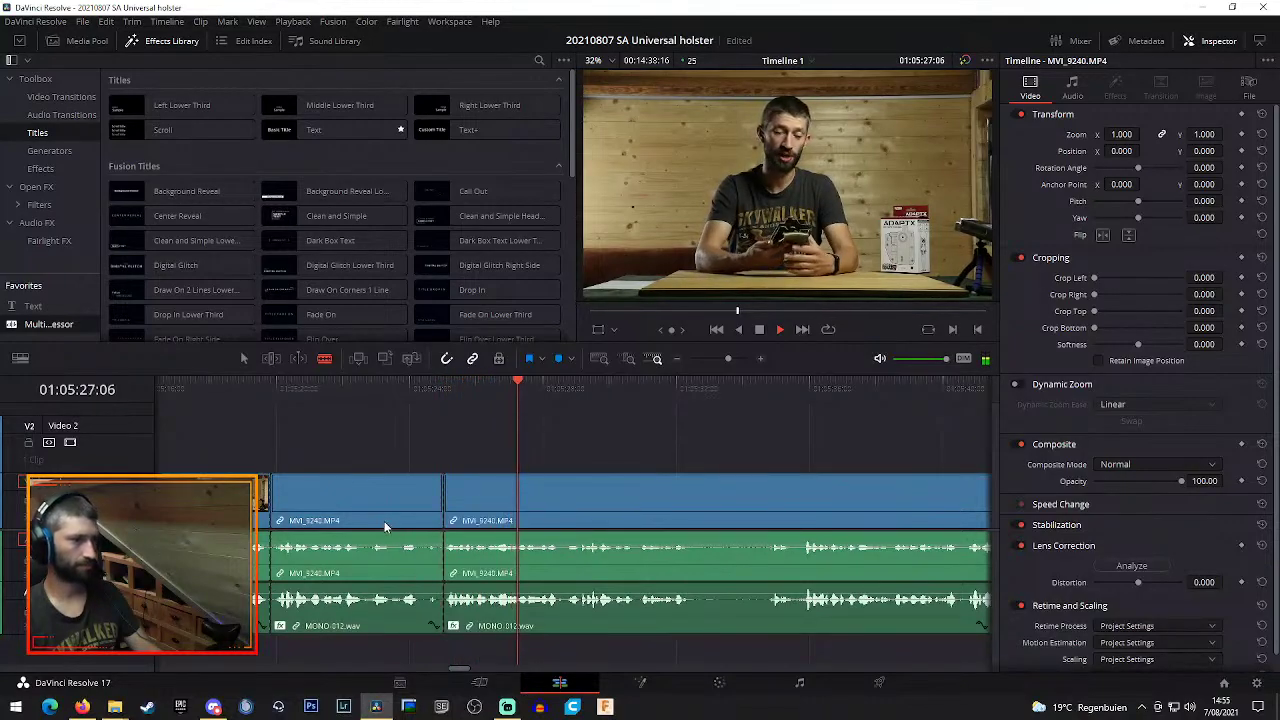
key("a")
left_click(384, 521)
key("Delete")
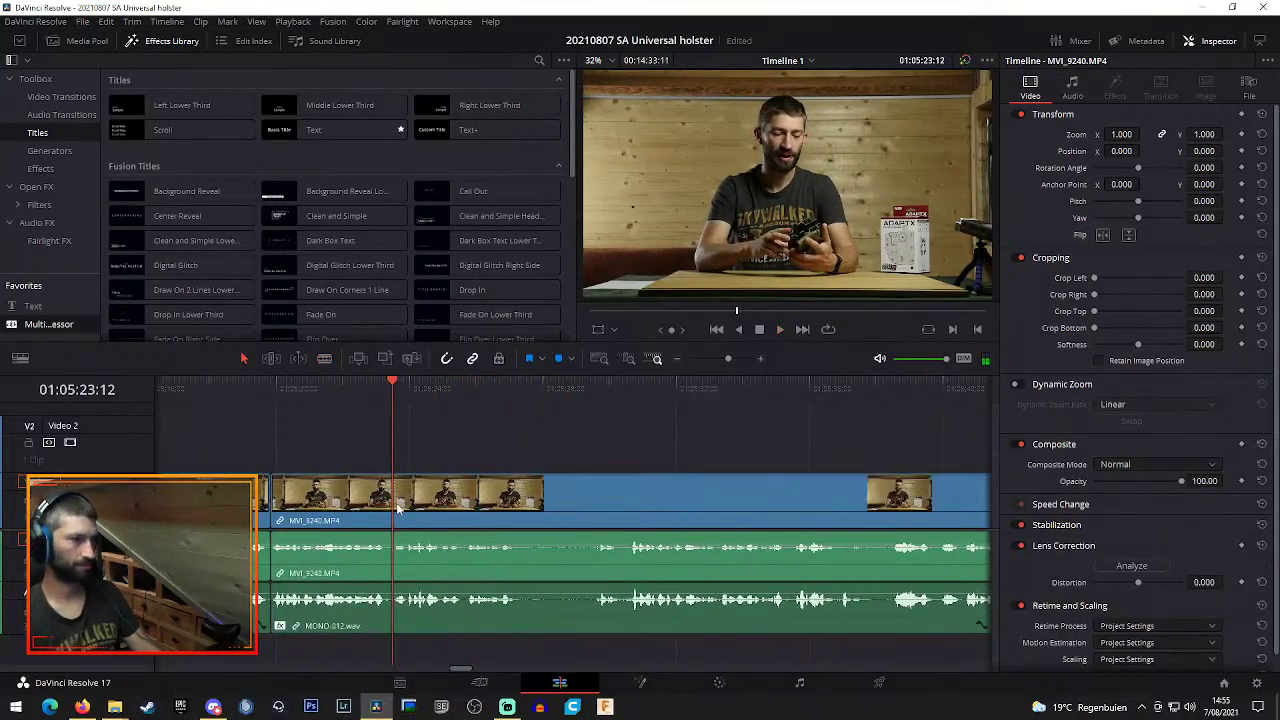
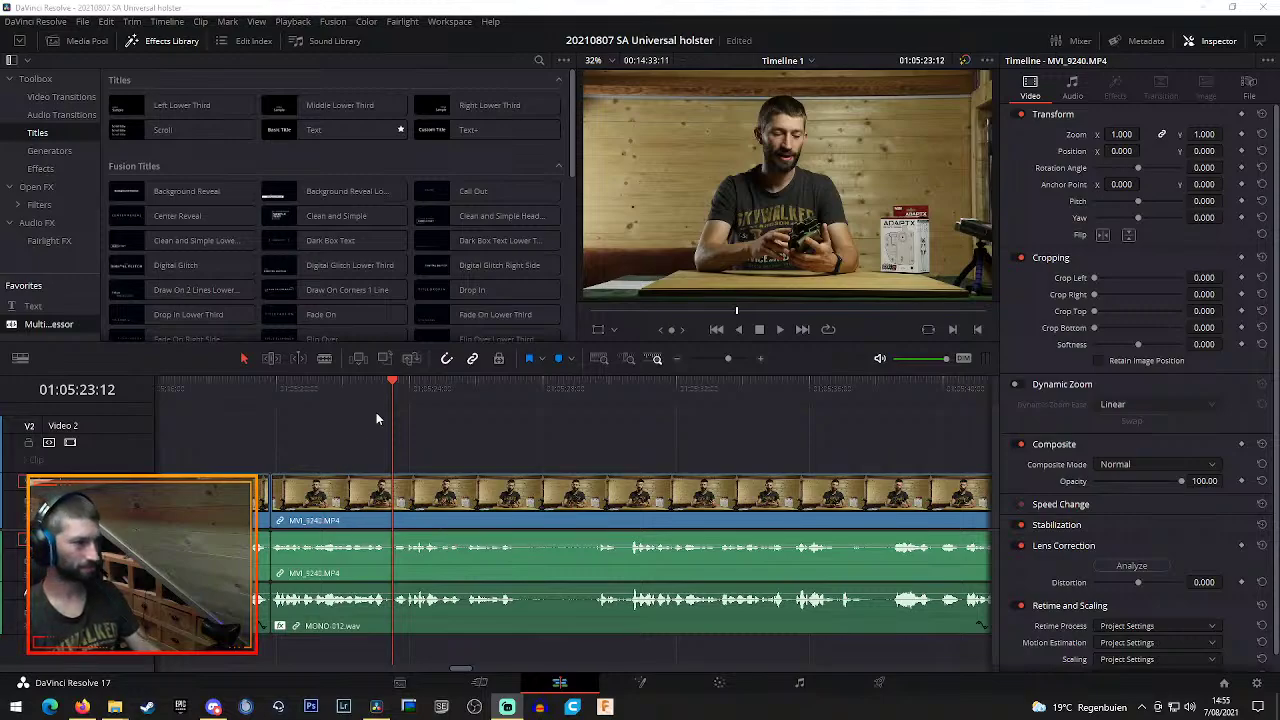
Play back the join at about 01:05:19:21, and replay the lead-up to it from 01:05:07:09
left_click_drag(390, 382, 260, 388)
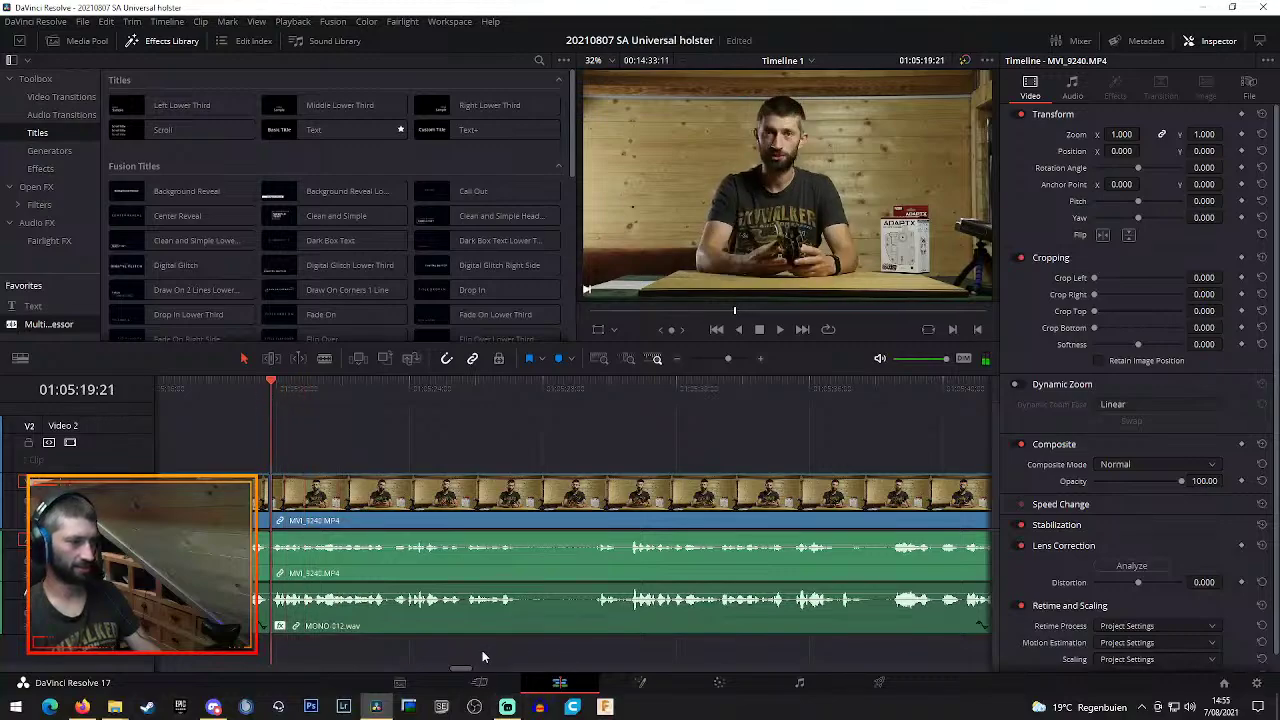
key("space")
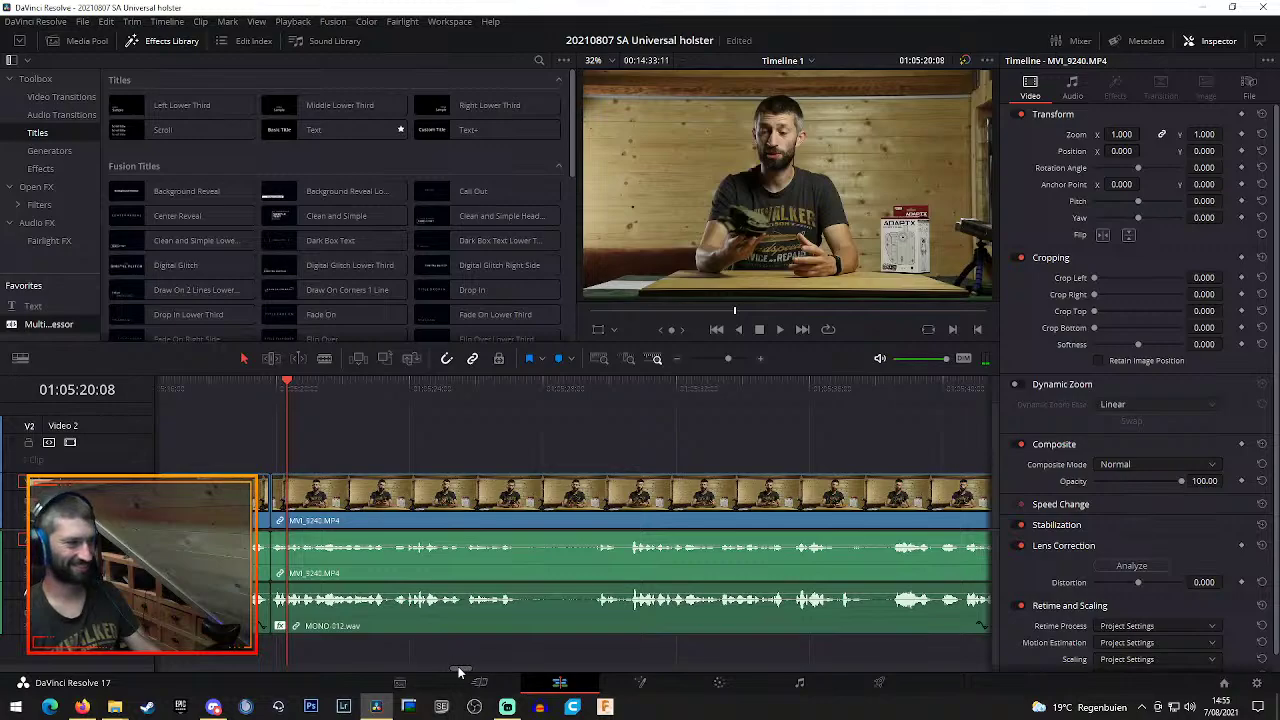
left_click_drag(460, 672, 444, 680)
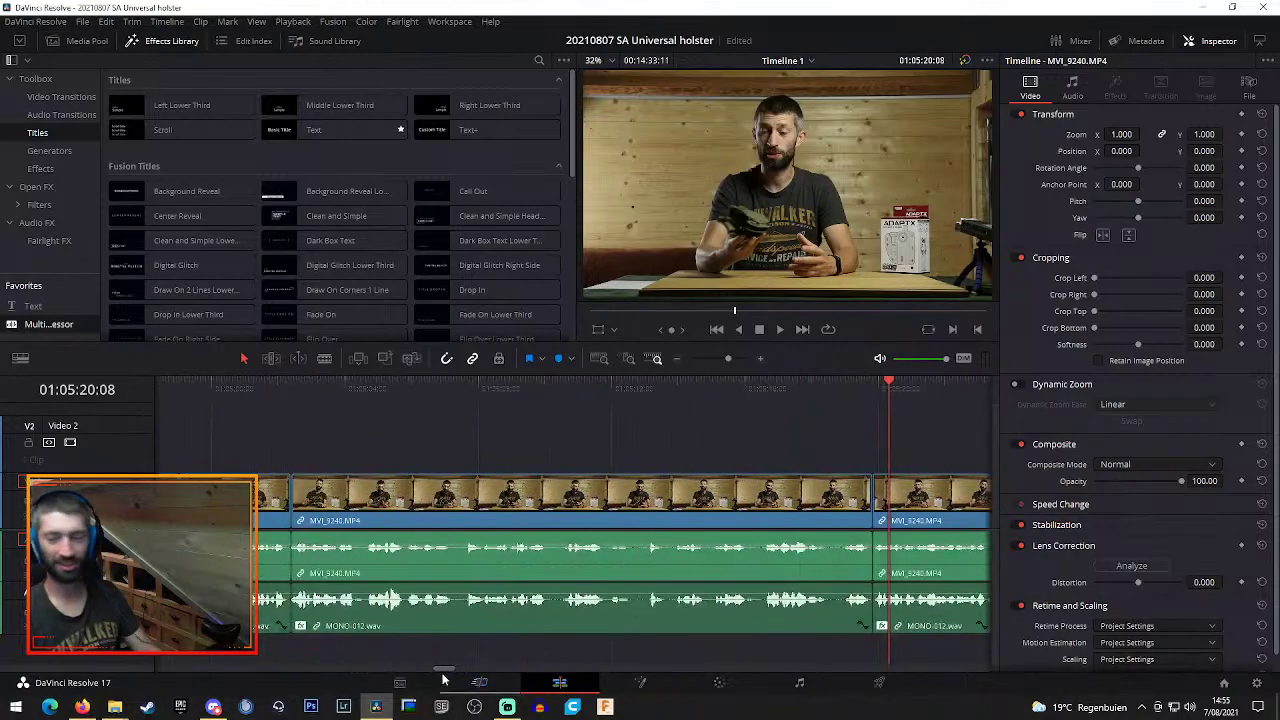
left_click(456, 386)
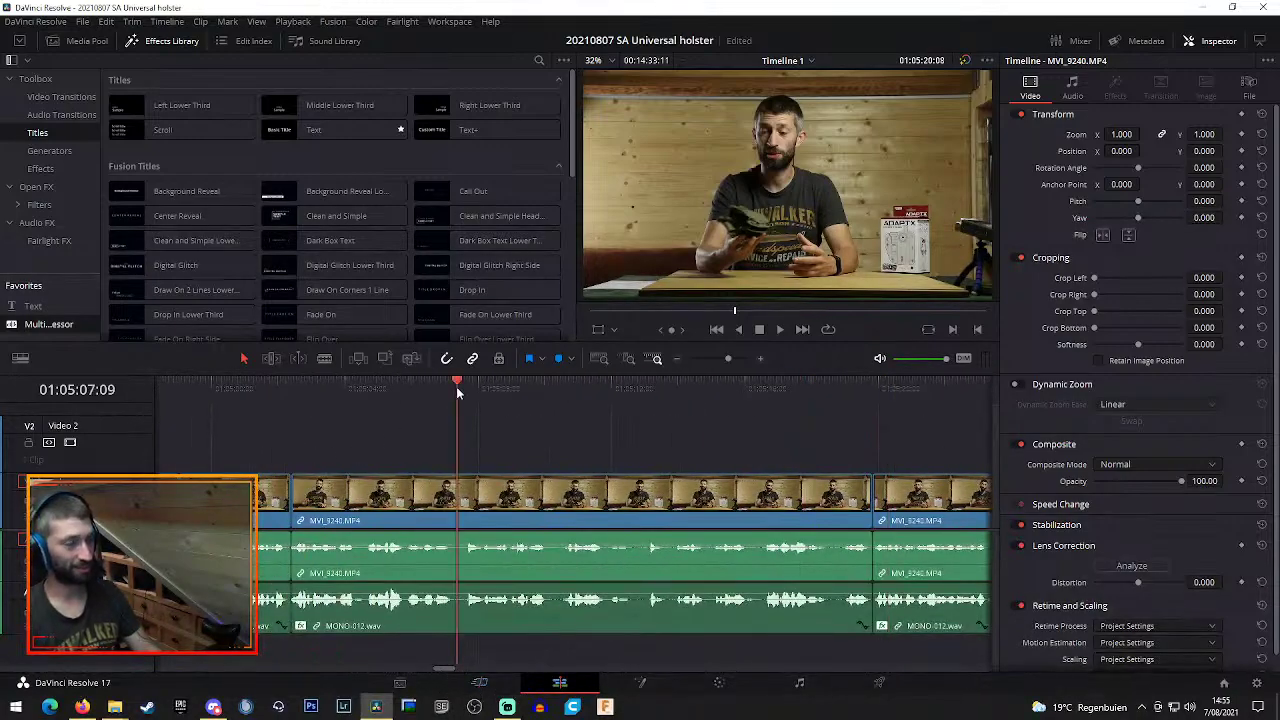
key("space")
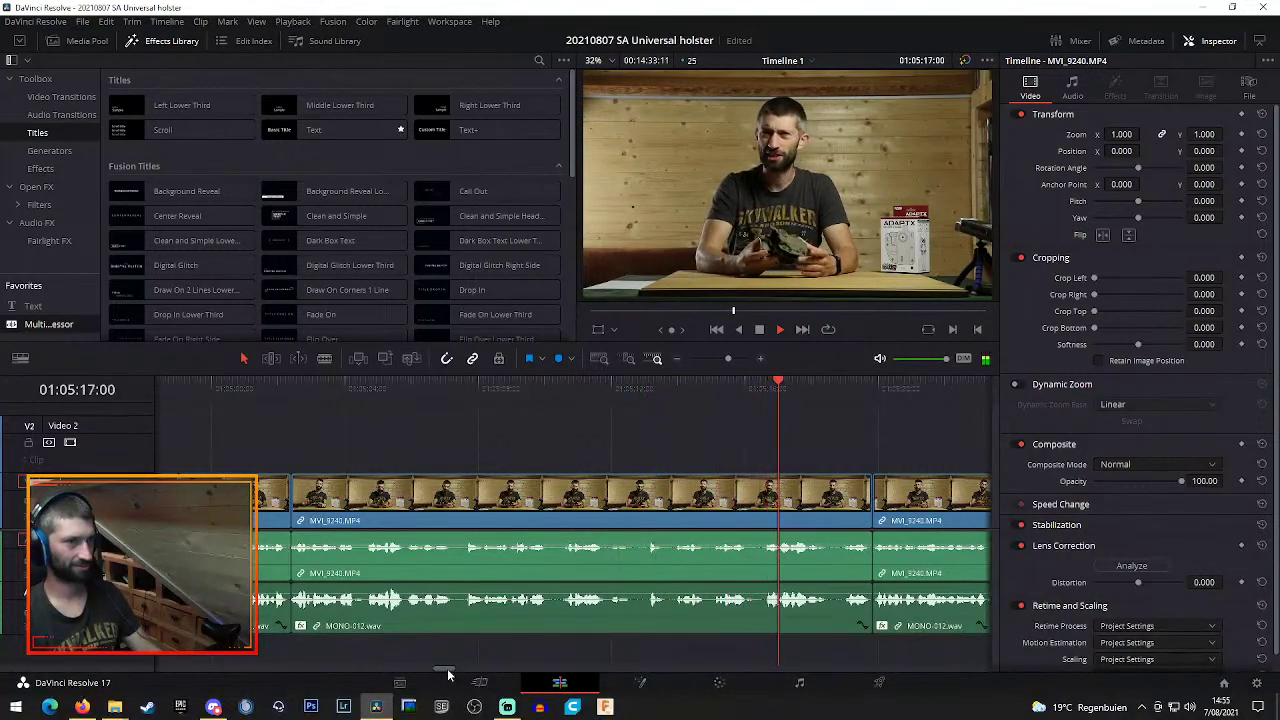
Split the clip with its audio at about 01:05:27 and 01:05:40, and ripple-delete the passage between the cuts
left_click_drag(448, 669, 463, 676)
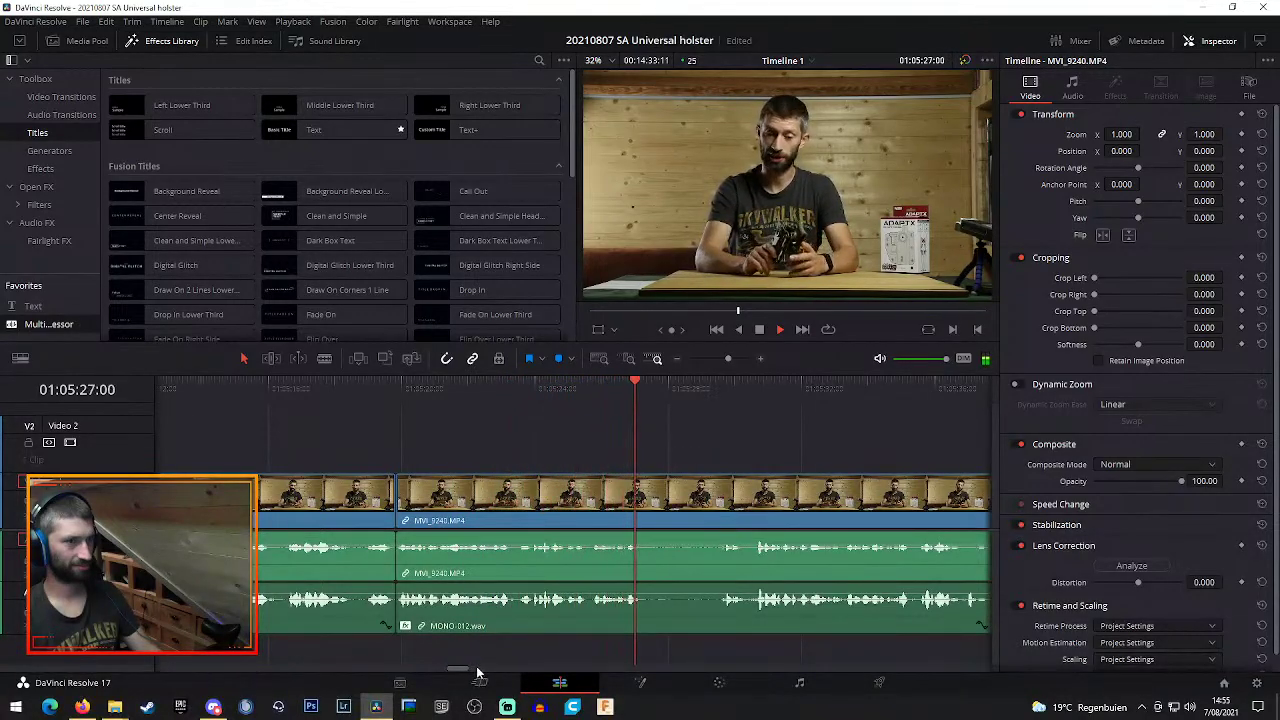
key("b")
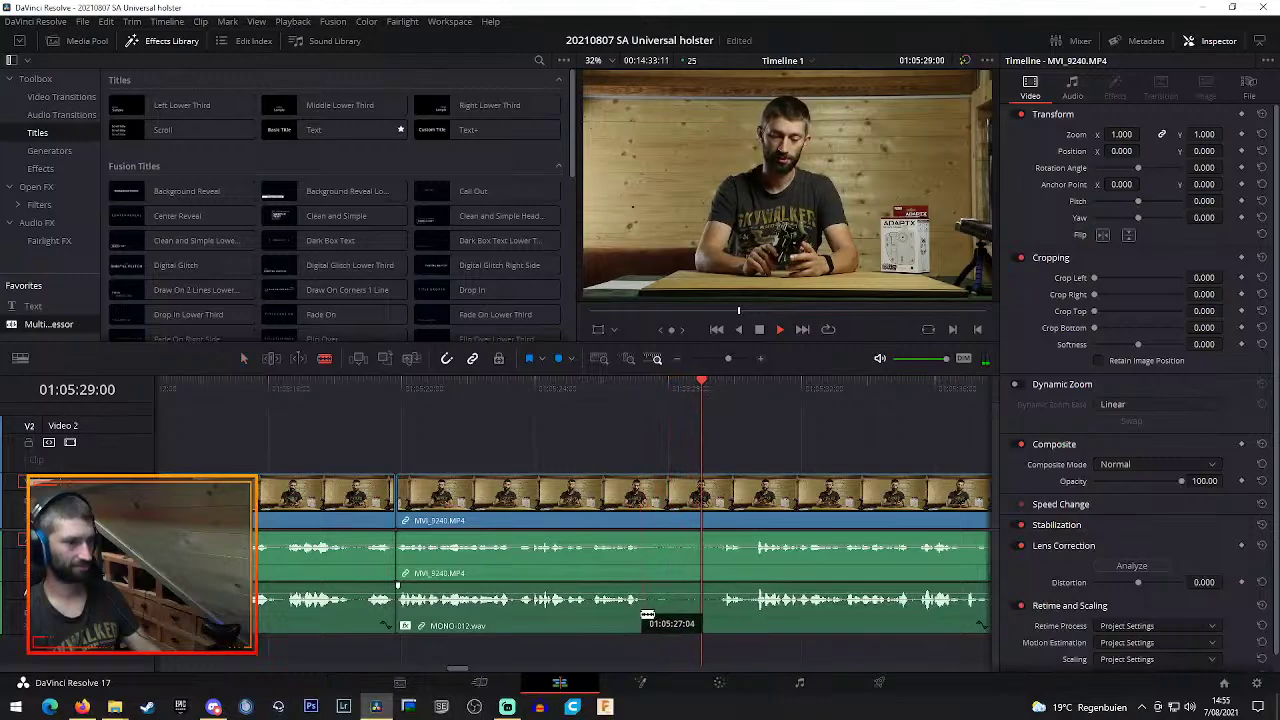
left_click(641, 605)
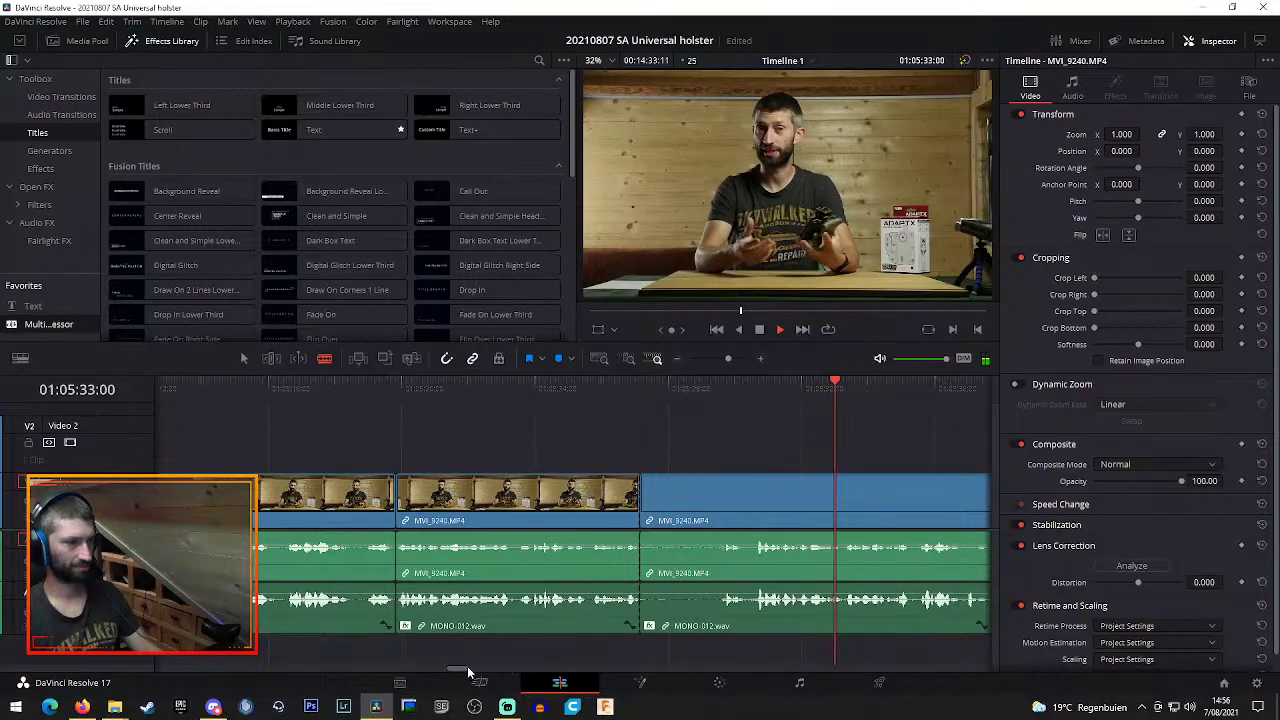
left_click_drag(461, 670, 473, 676)
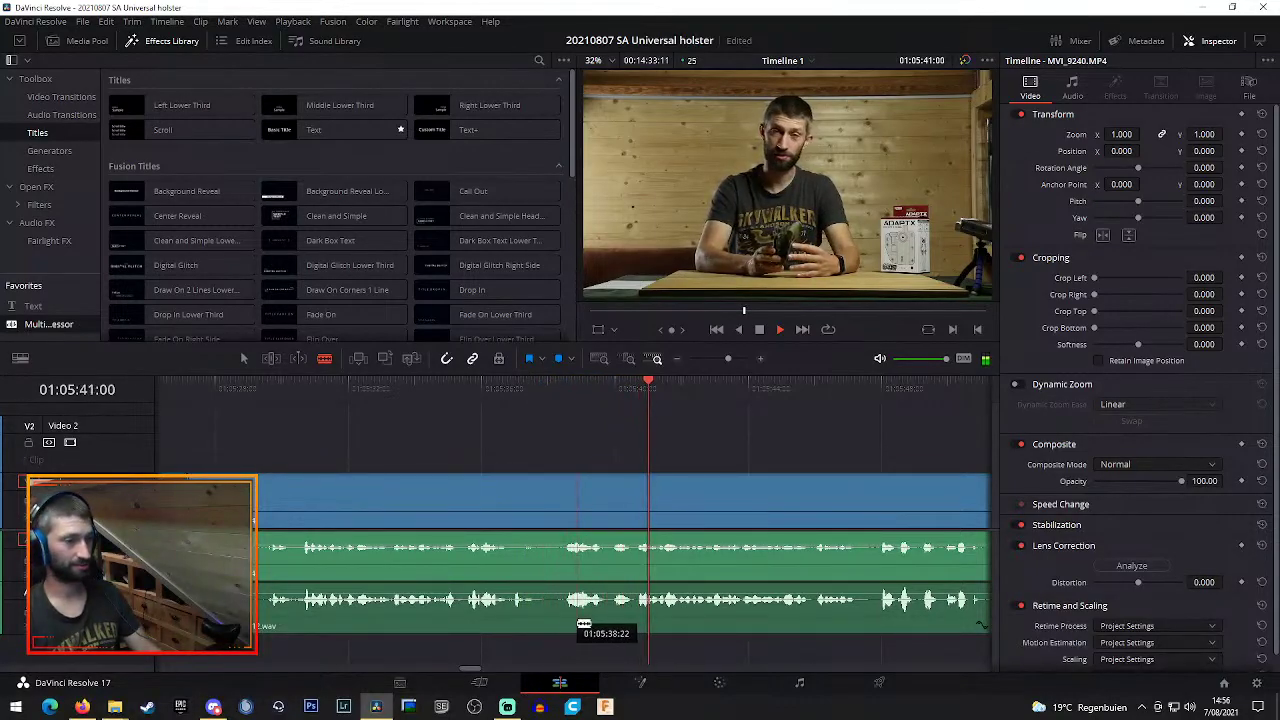
left_click(645, 390)
key("space")
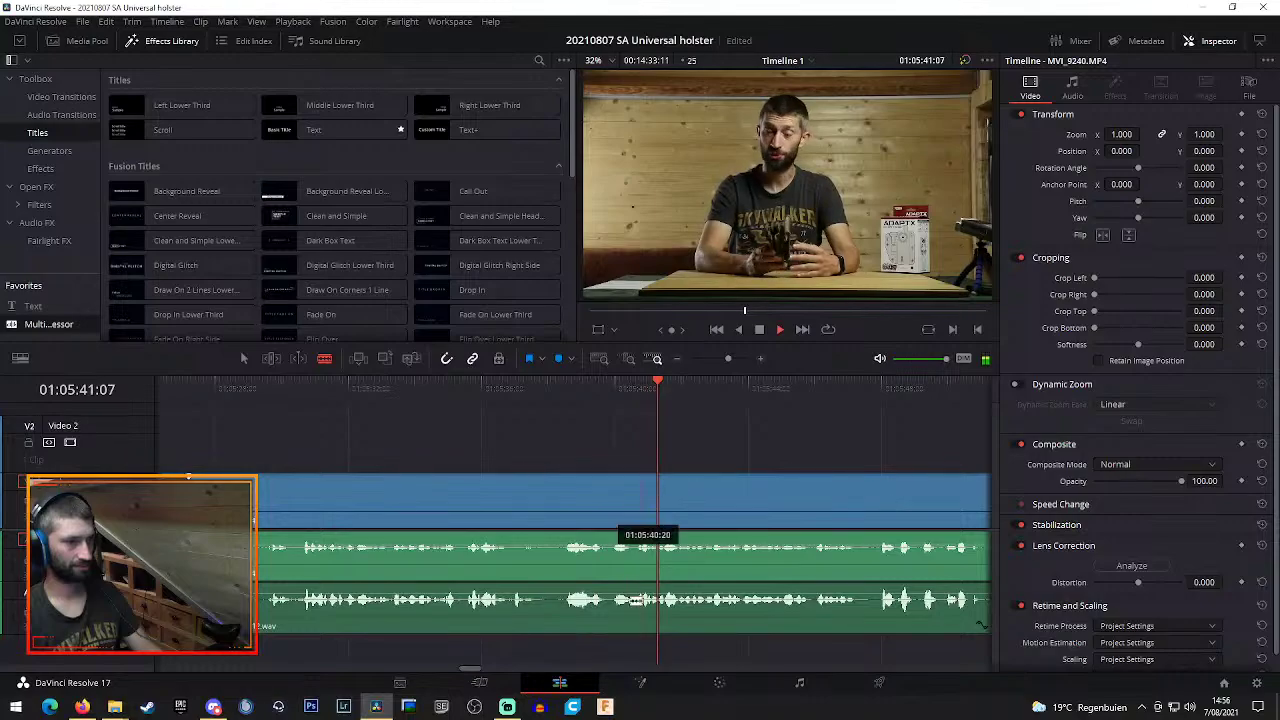
left_click(638, 608)
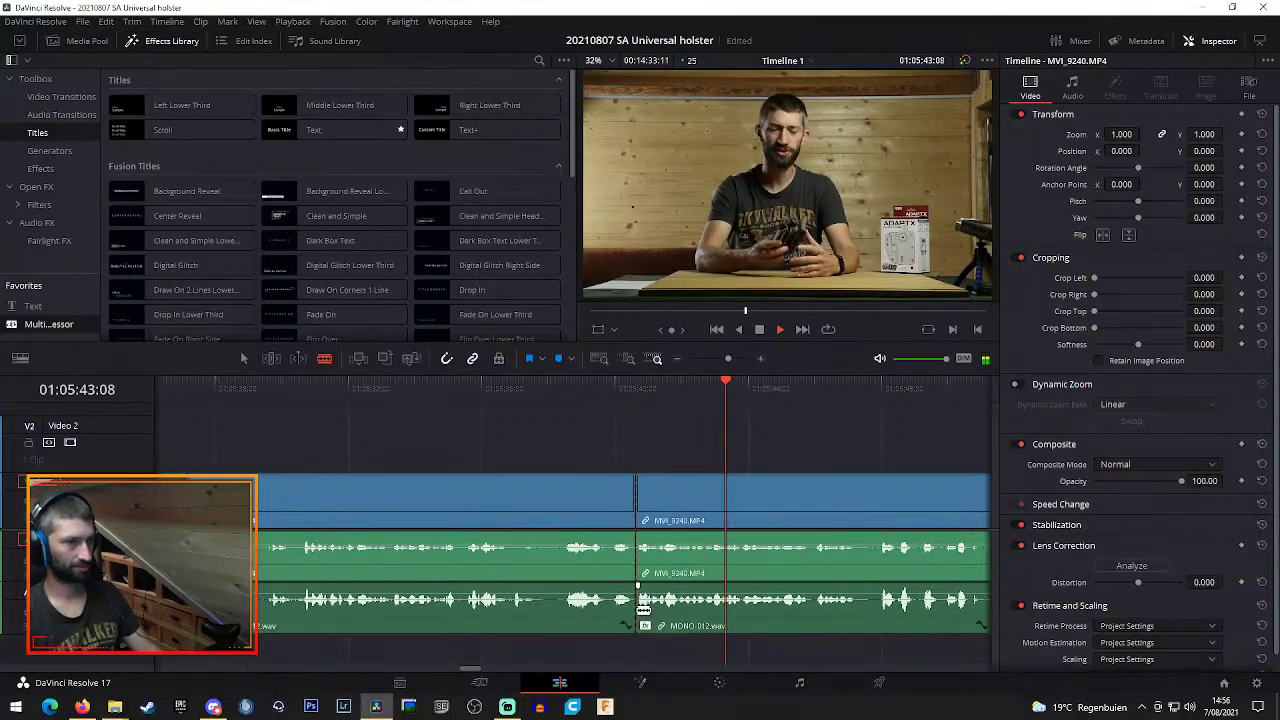
key("a")
left_click(517, 502)
key("Delete")
Play the following footage and split the clip with its audio at about 01:05:33:18 and 01:05:42:03
key("space")
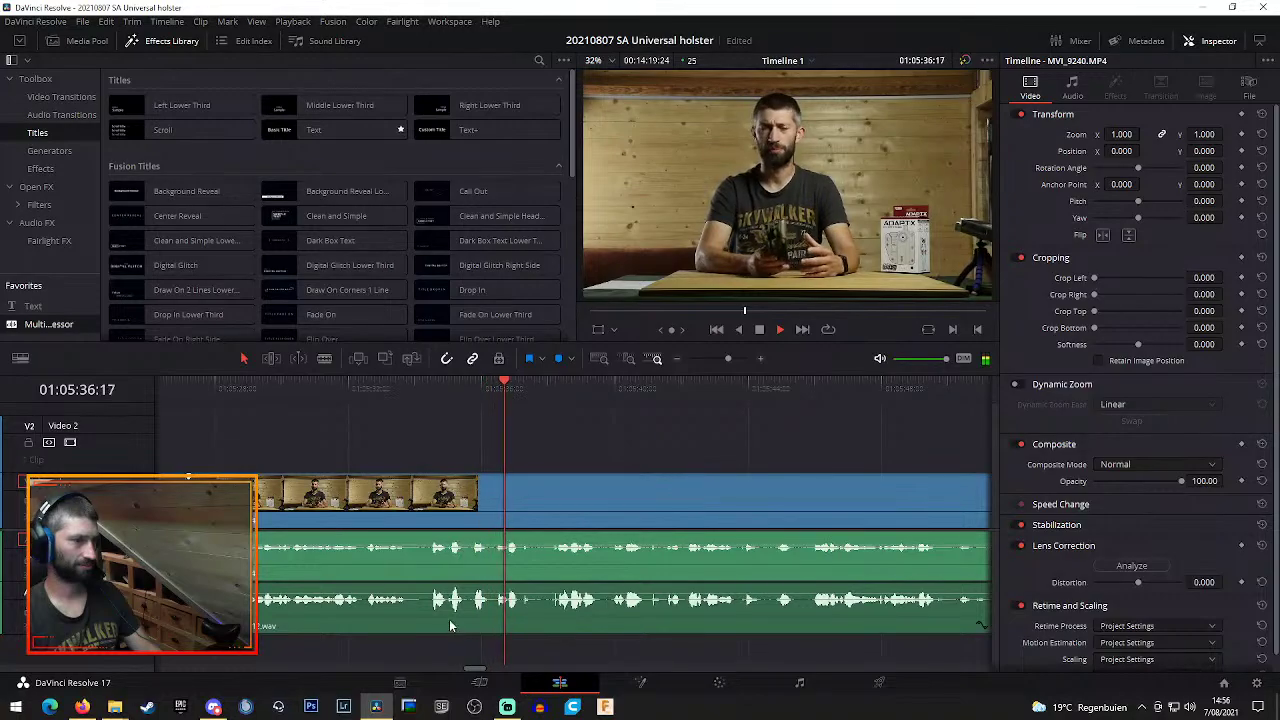
key("b")
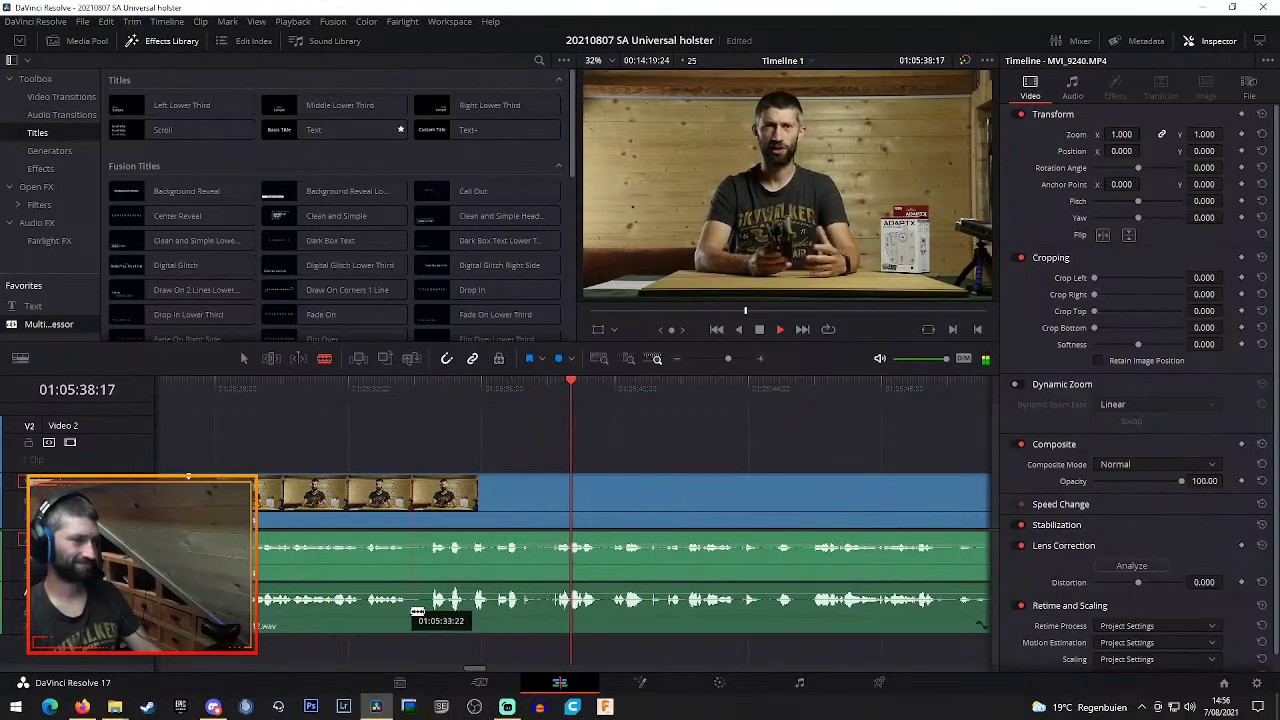
left_click(406, 605)
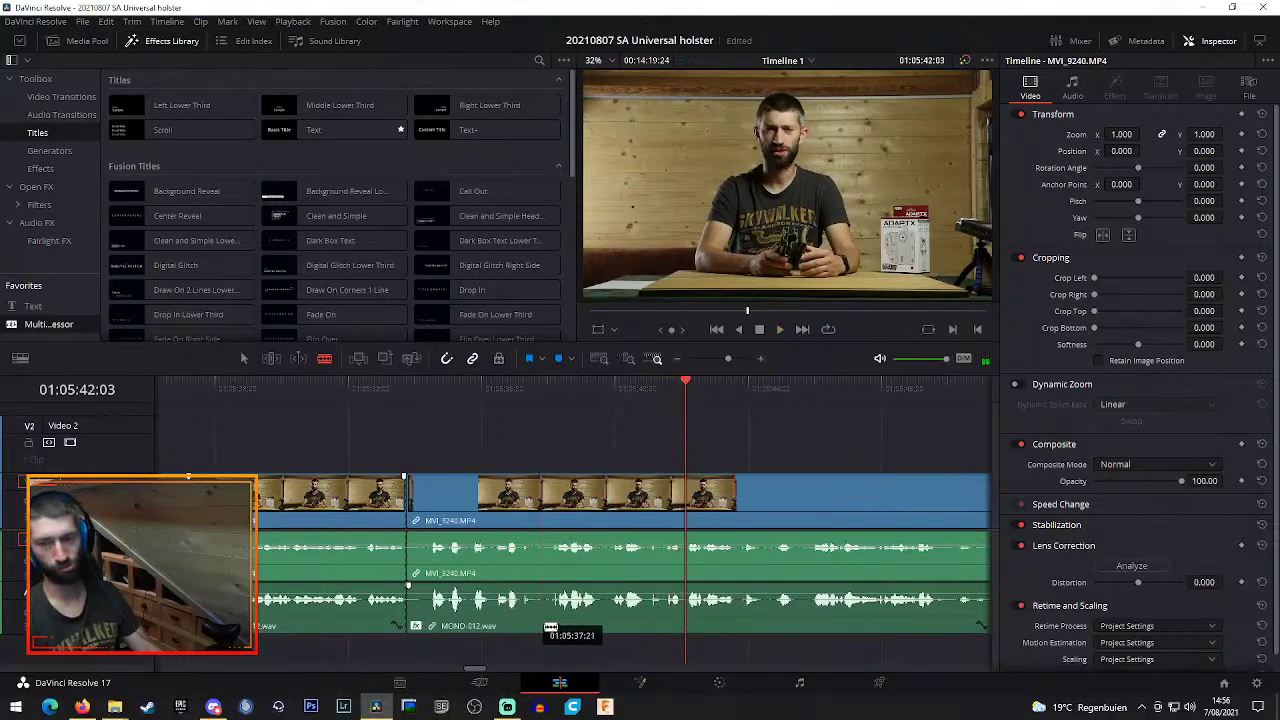
key("space")
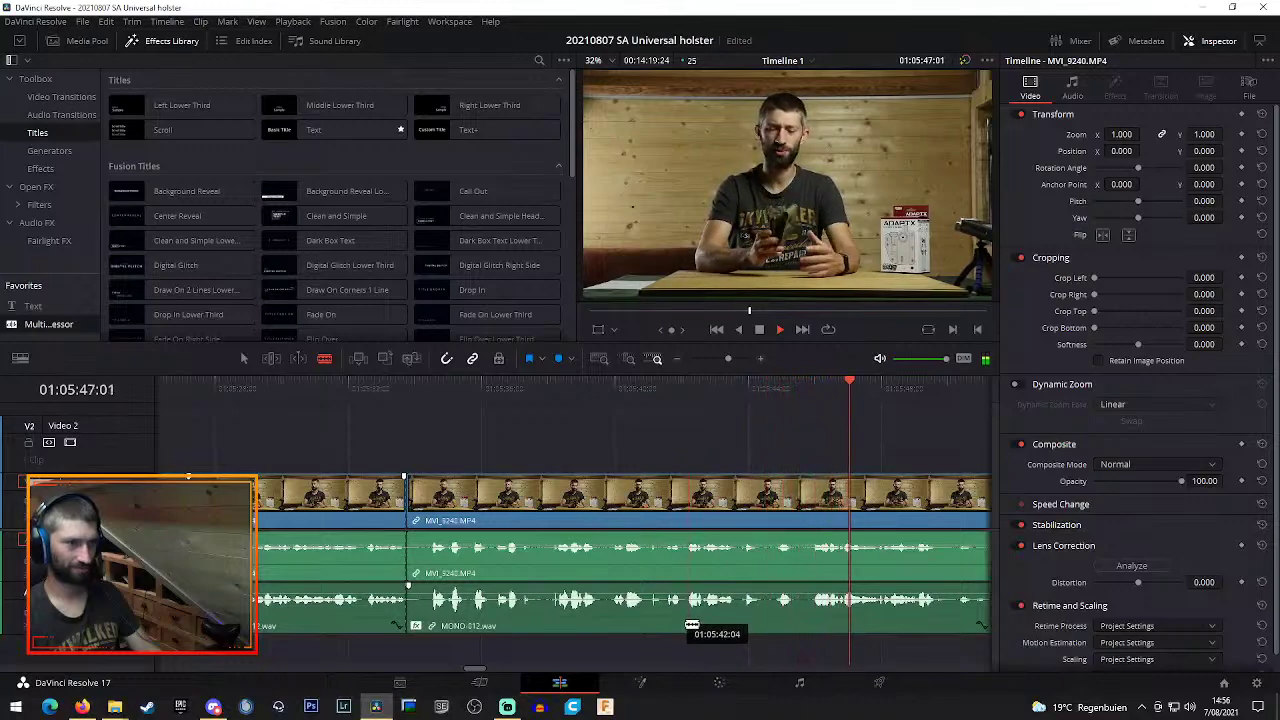
left_click(688, 623)
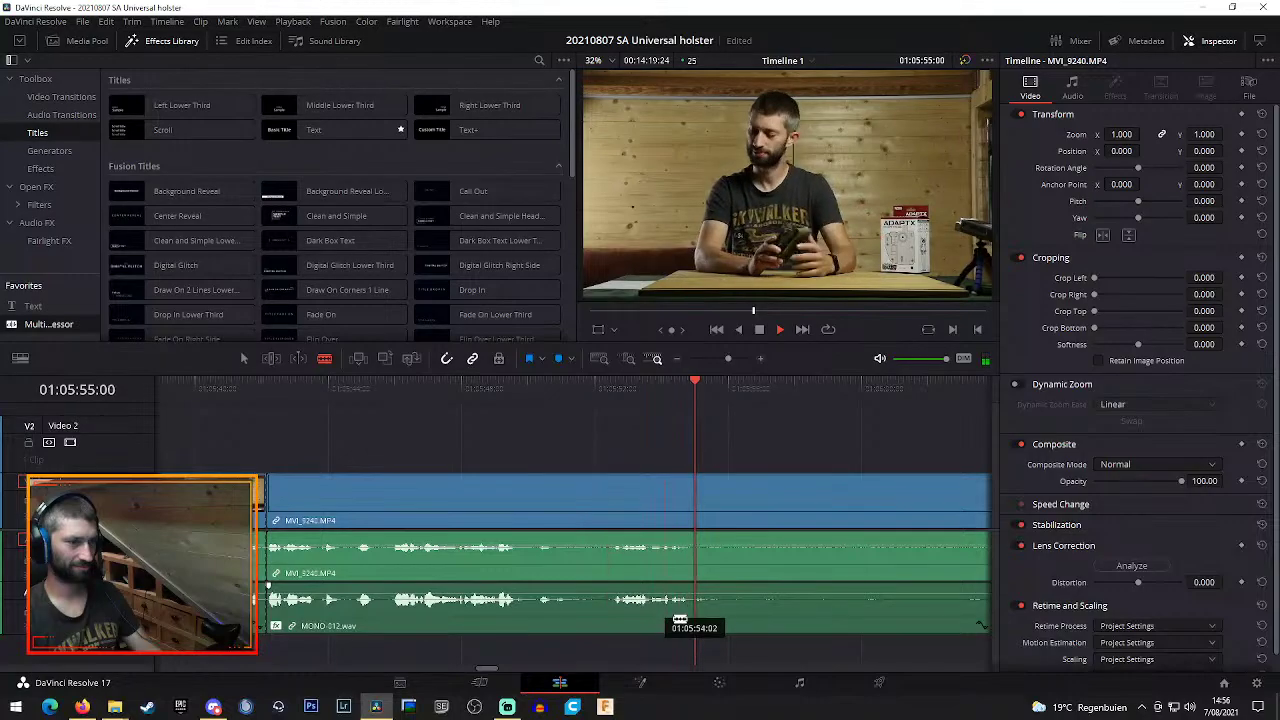
Split the clip with its audio at about 01:05:55:05, and ripple-delete the passage from about 01:05:33:18 to 01:05:42:03
key("space")
left_click(701, 614)
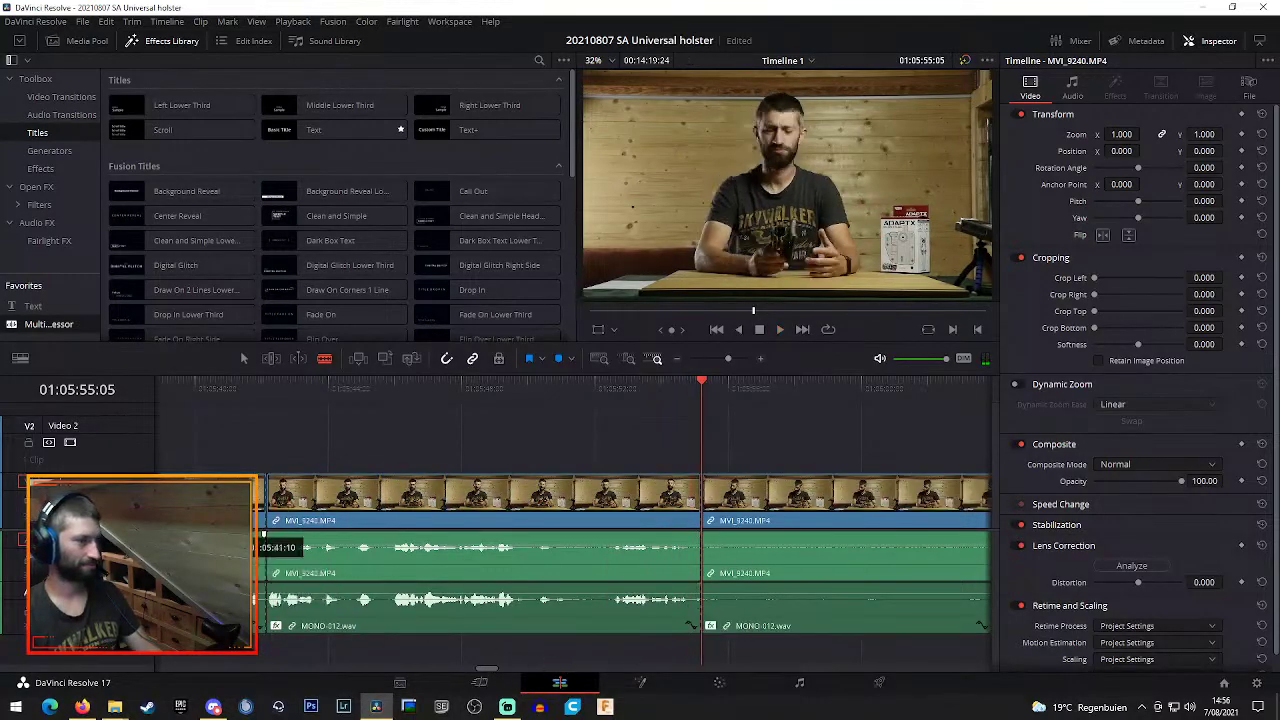
left_click_drag(488, 673, 478, 676)
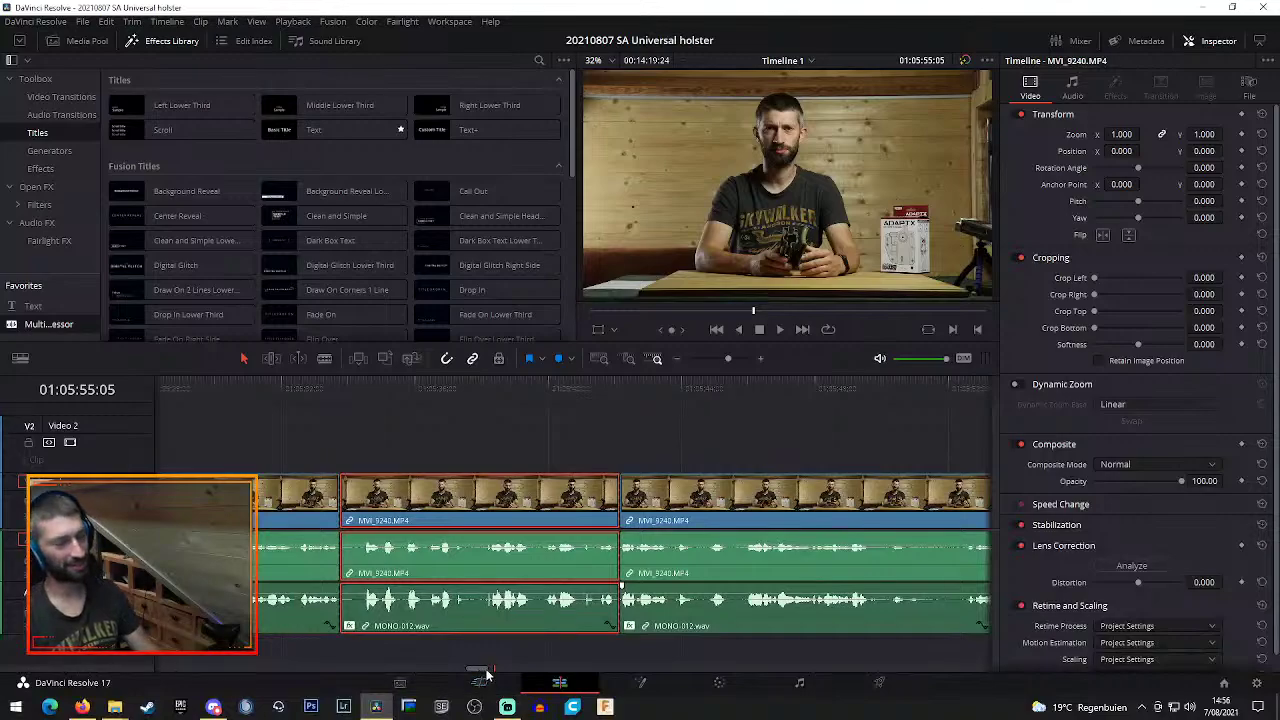
key("Delete")
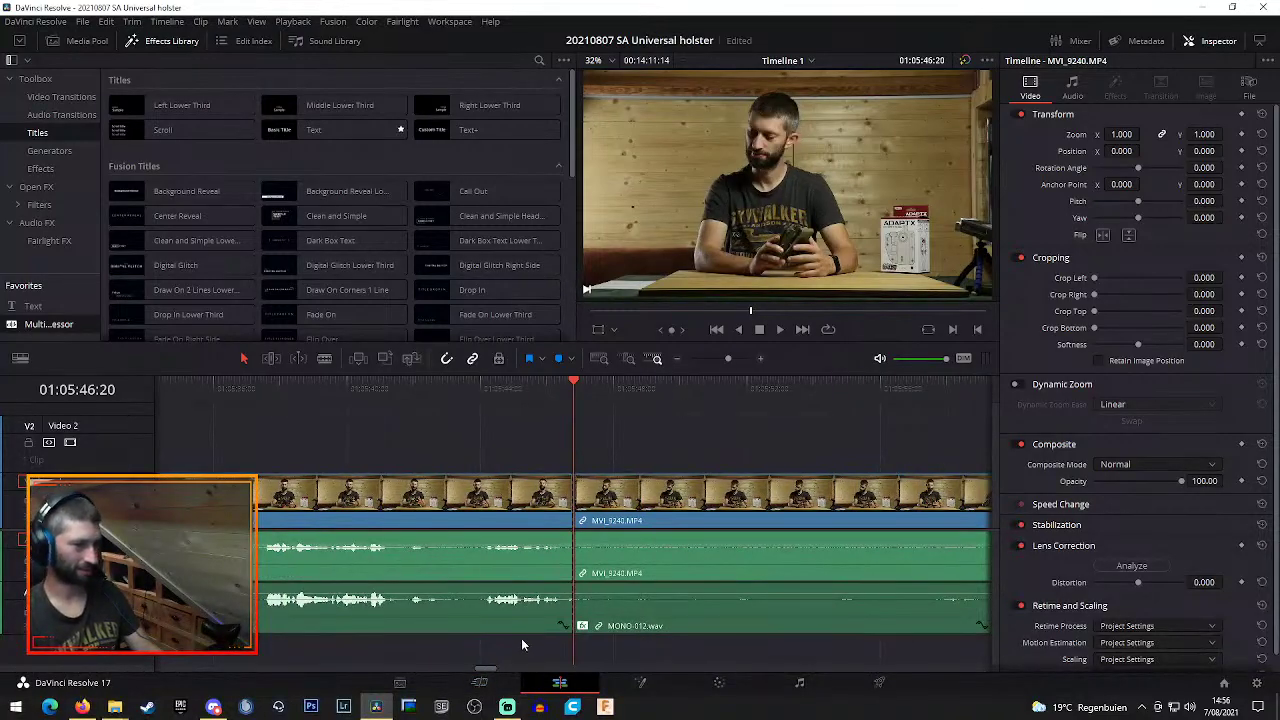
Play back the join at about 01:05:33:18, starting from about 01:05:32:00, and continue through the following footage
left_click_drag(480, 675, 466, 676)
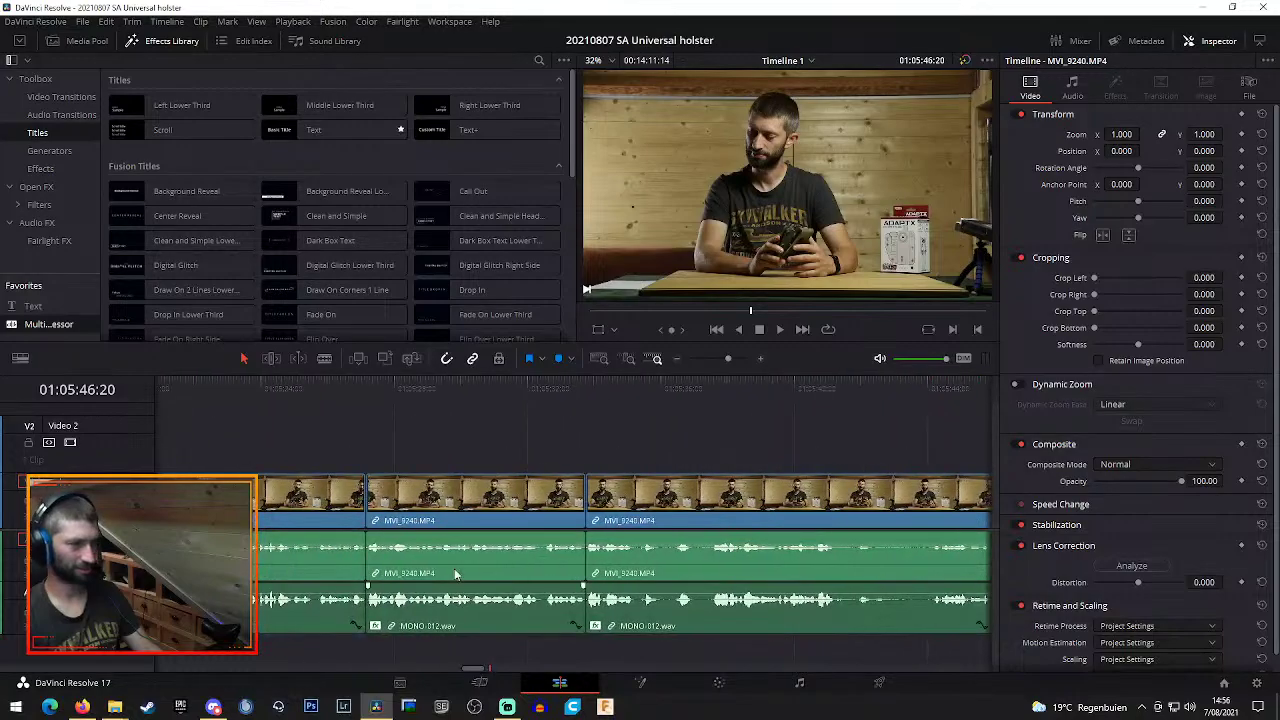
left_click(527, 401)
key("space")
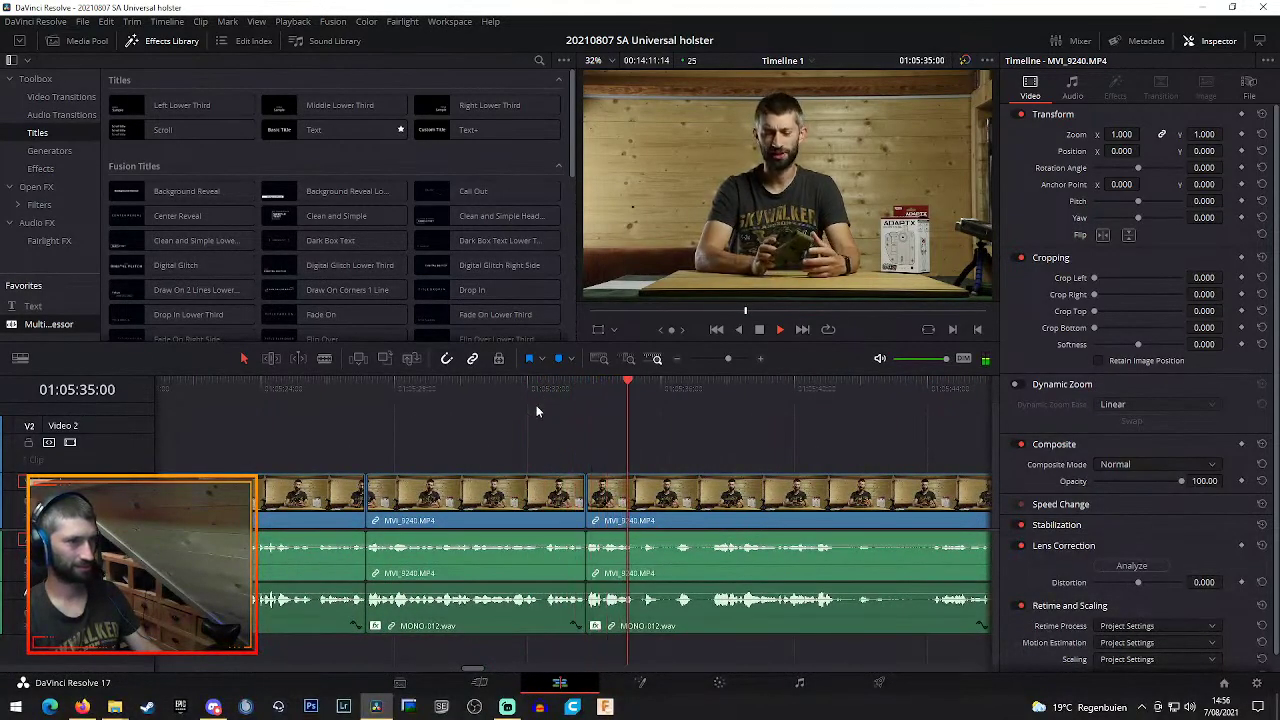
Split the clip at 01:05:43:06, ripple-delete the passage from there to the cut at 01:05:46:20, and play from about 01:05:55
left_click(679, 359)
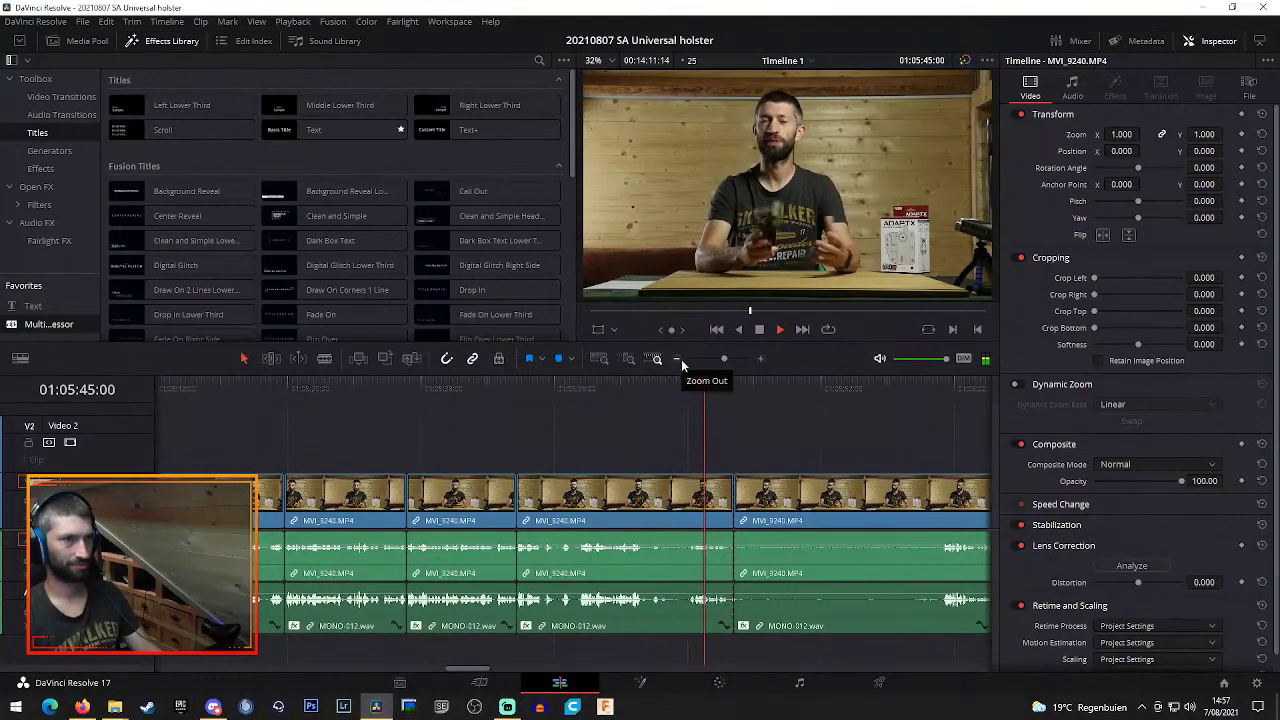
left_click(656, 388)
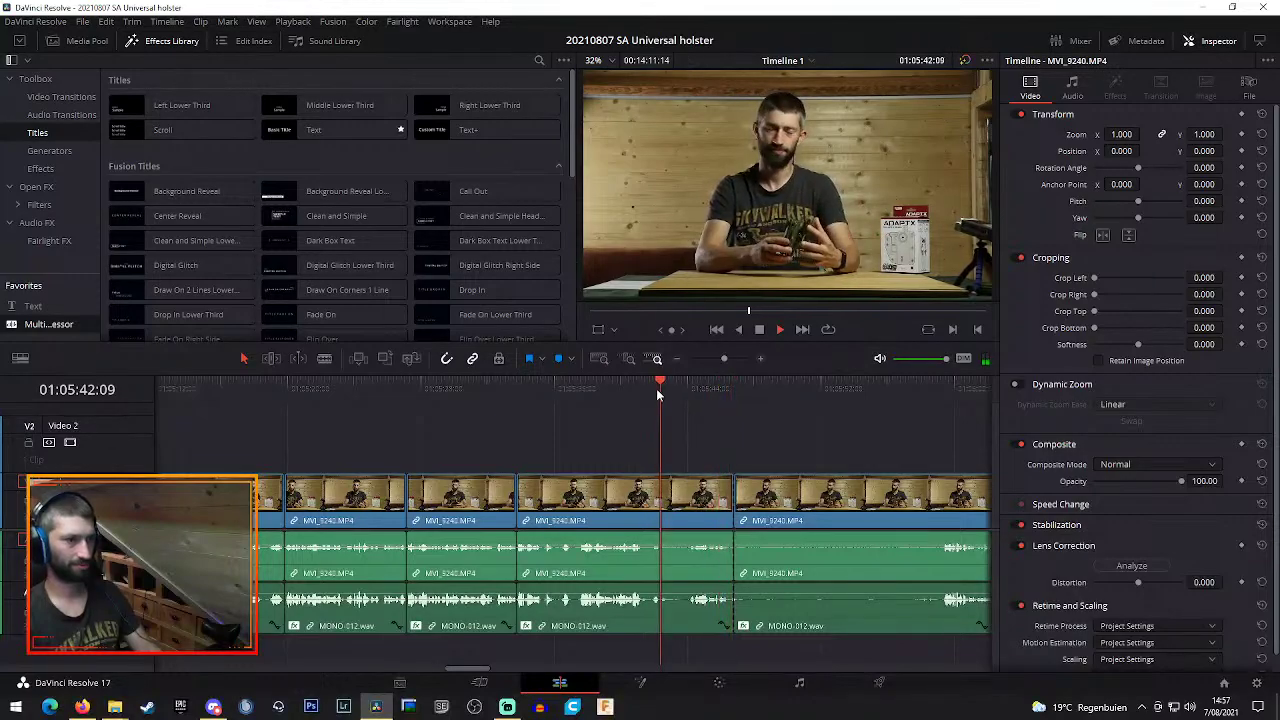
key("b")
left_click(675, 500)
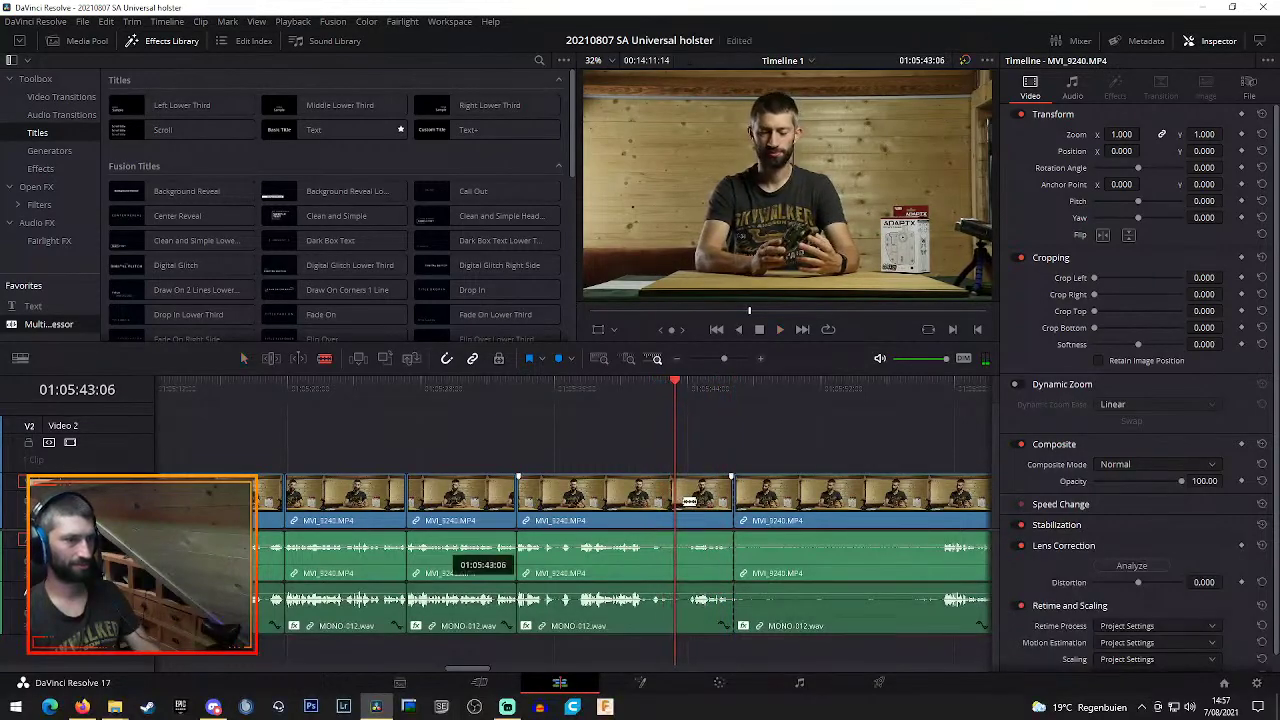
key("a")
left_click(700, 507)
key("Delete")
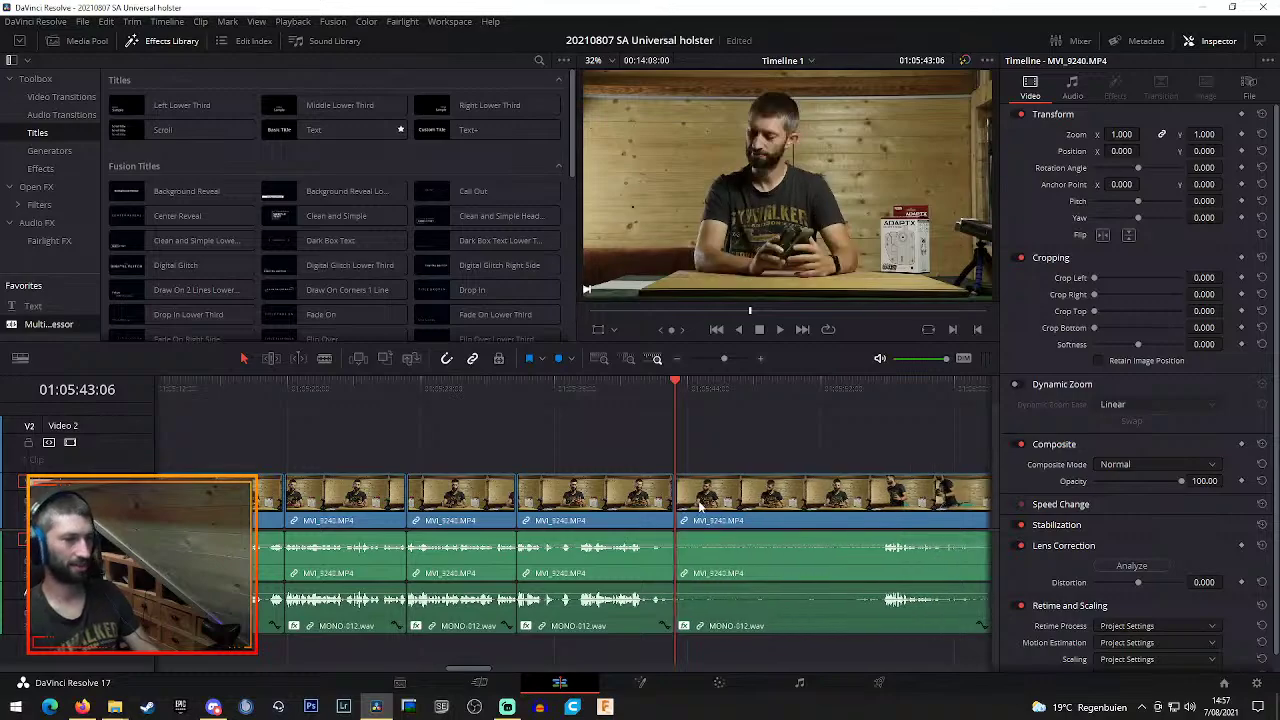
left_click(877, 391)
key("space")
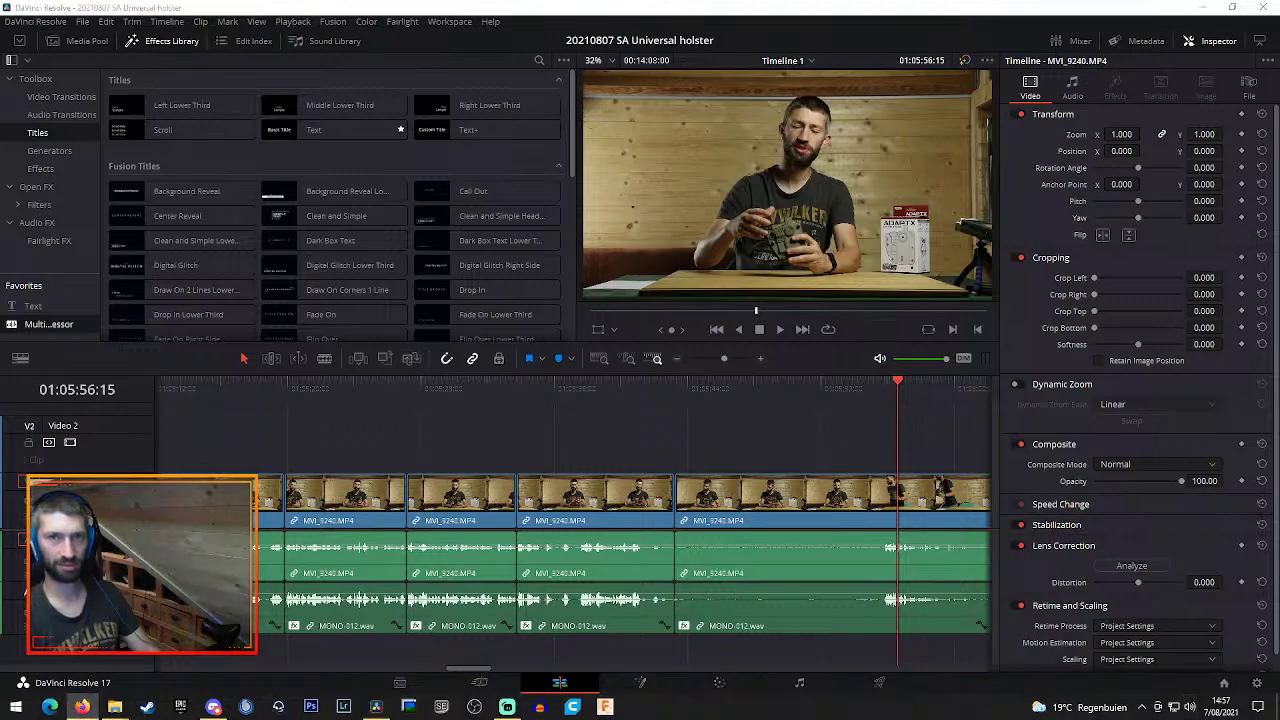
Switch to Firefox, run a Google search for "swiss arms adeptx tan", and show the image results
left_click(82, 706)
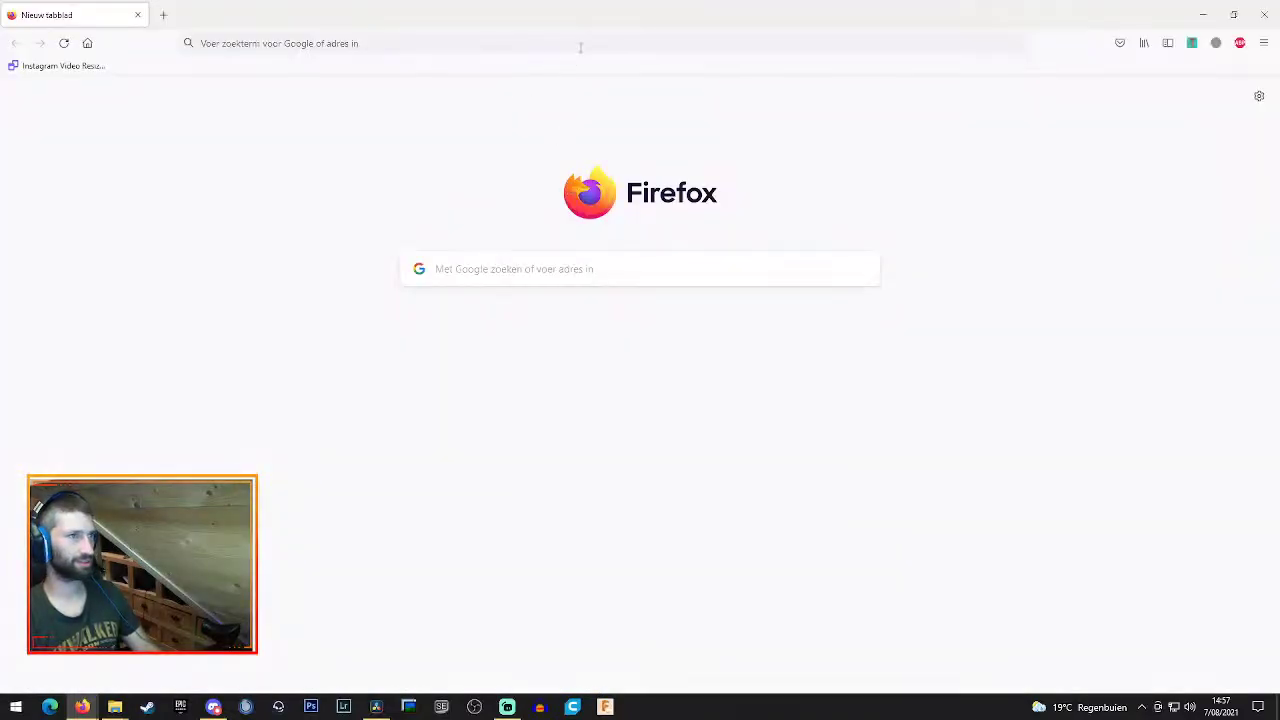
left_click(592, 40)
type("swiss")
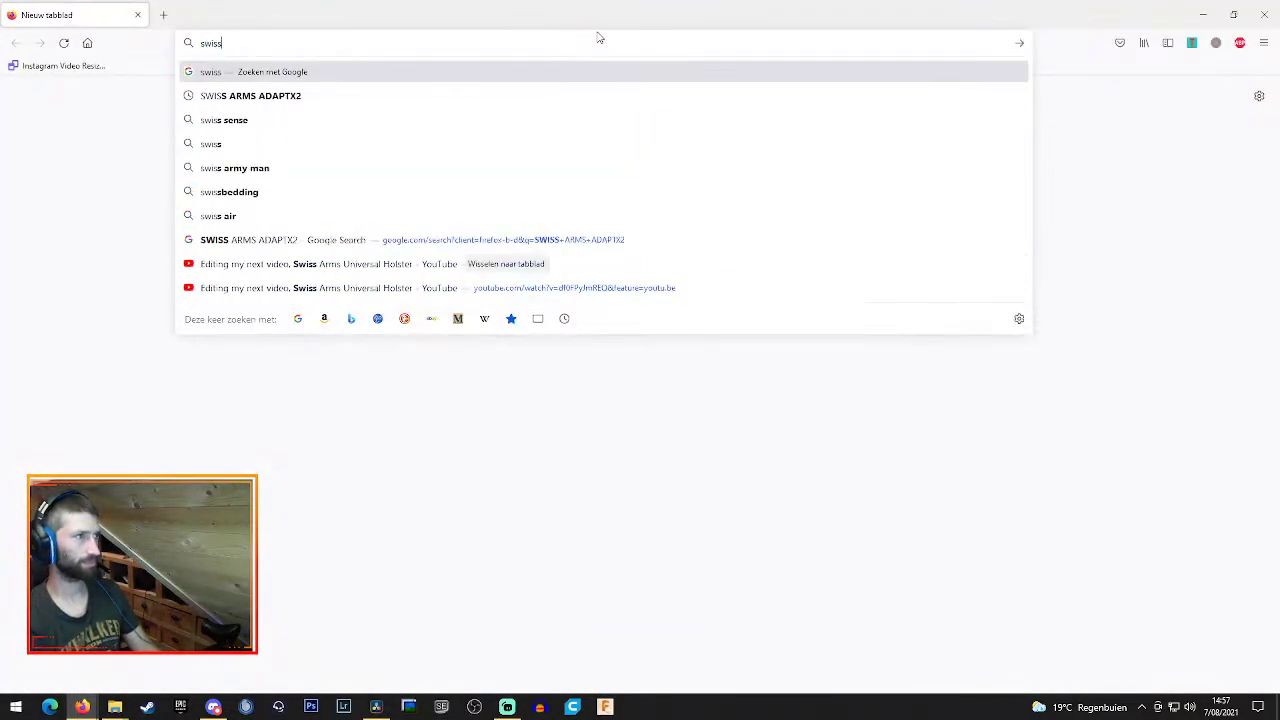
type(" arms ")
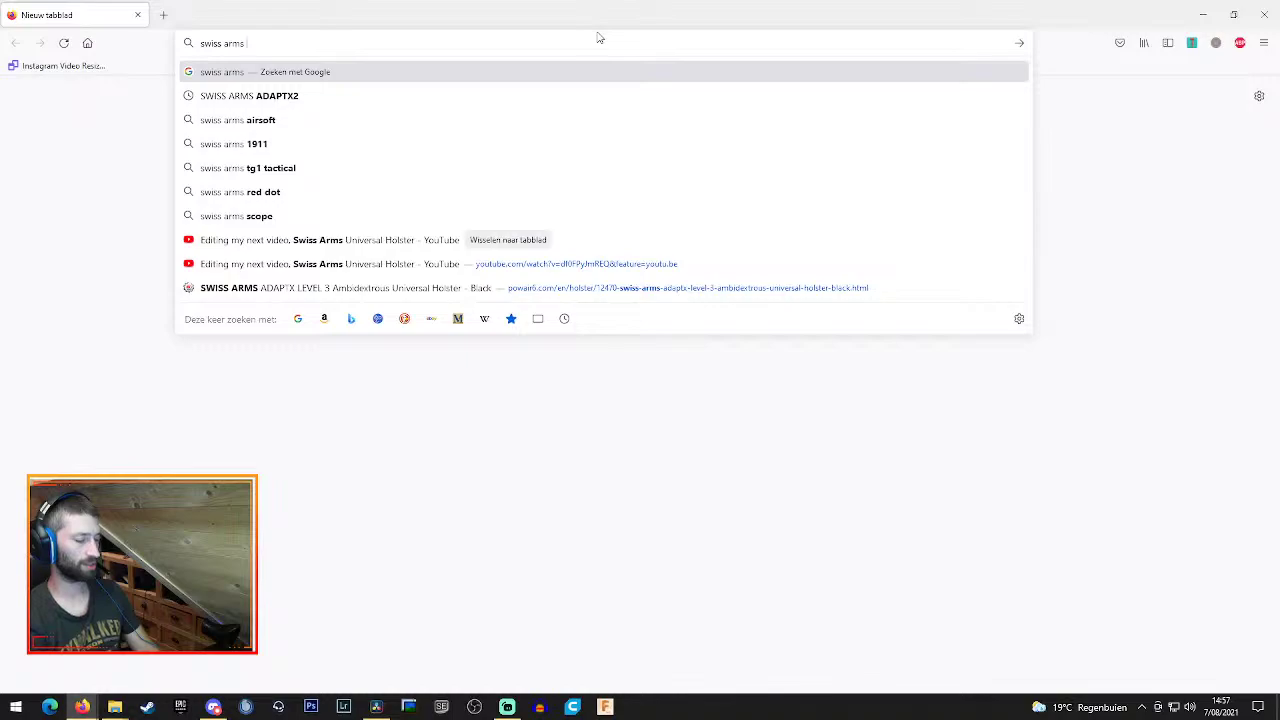
type("adeptx")
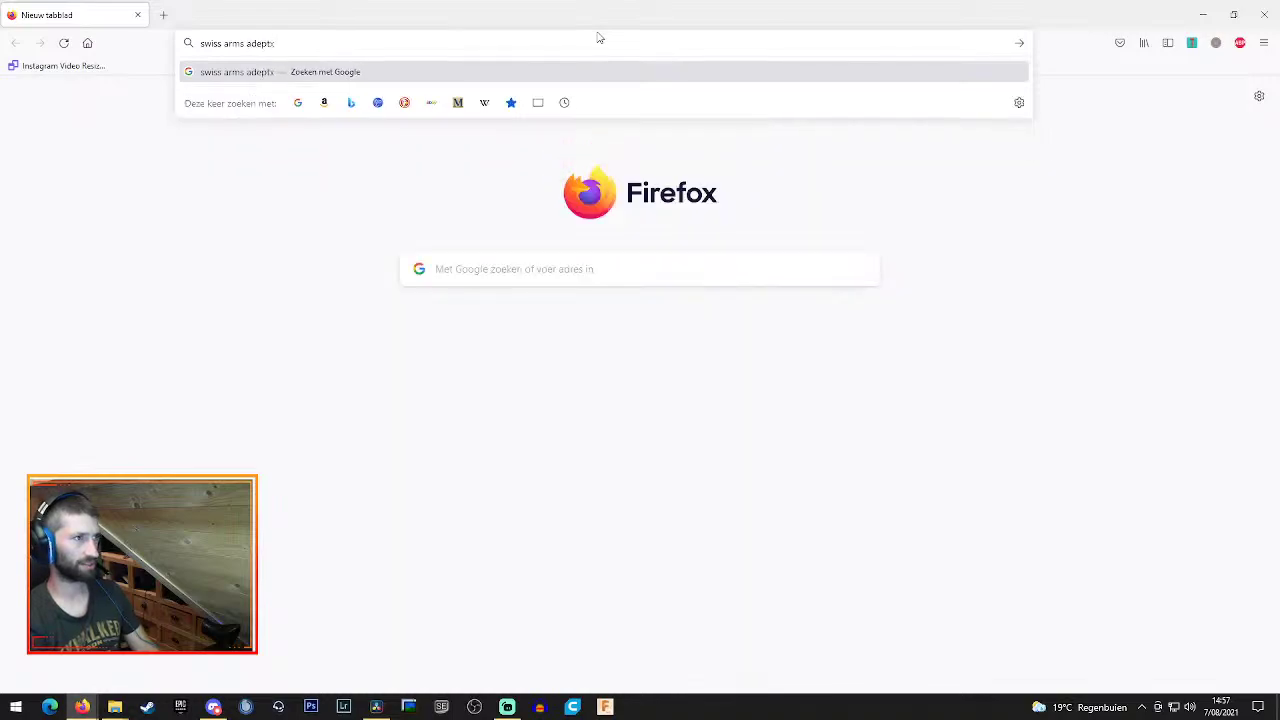
type(" tan")
key("Return")
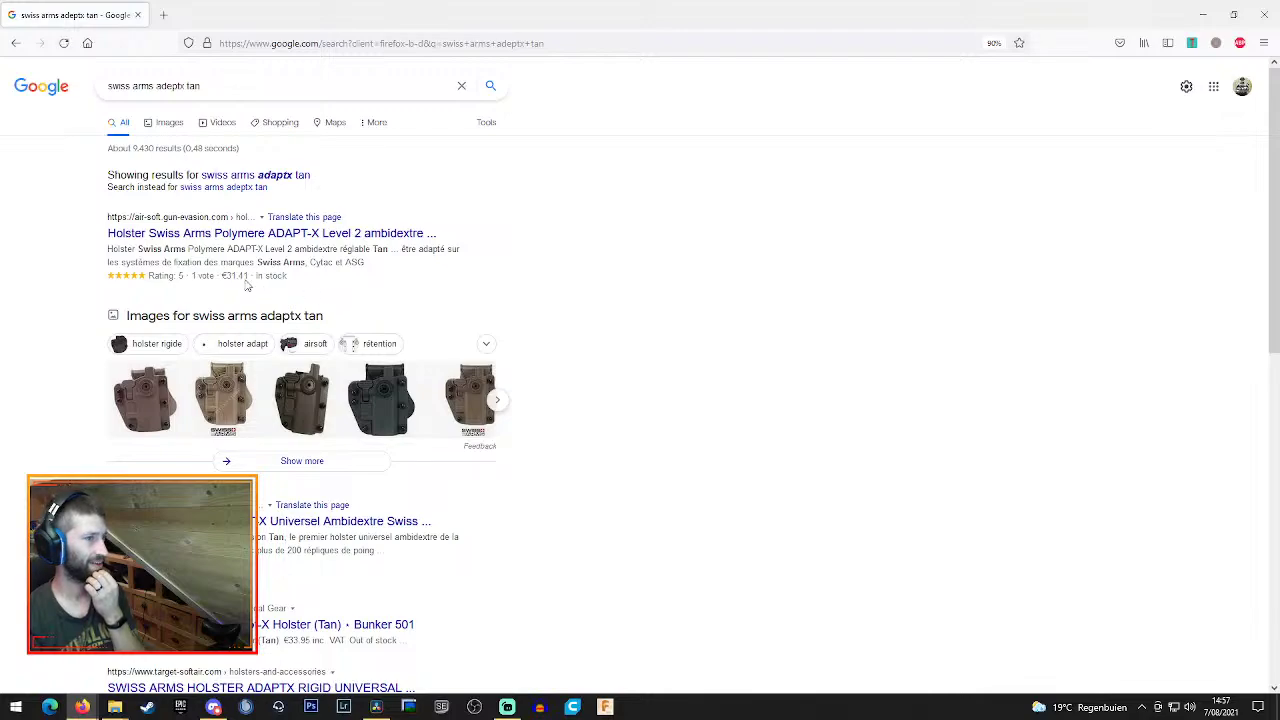
left_click(167, 124)
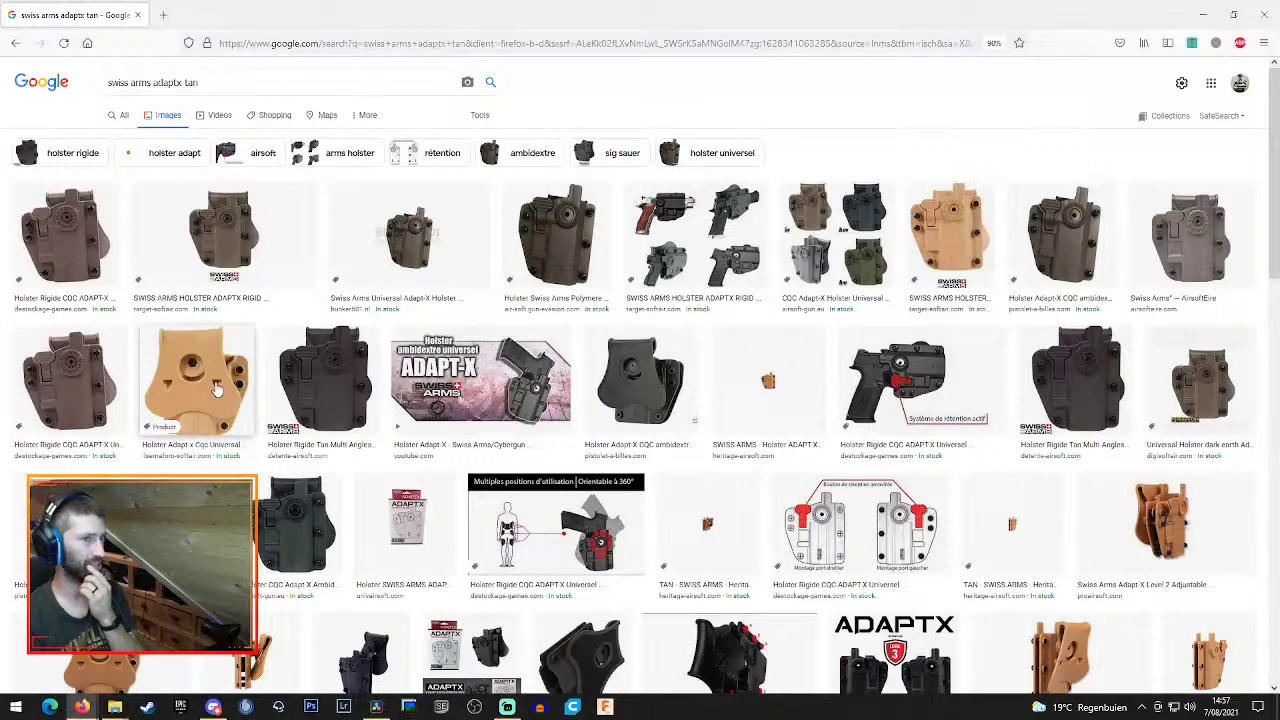
Open the preview of the CQC Adapt-X holster image showing four colours and examine the colour variants and details
left_click(838, 238)
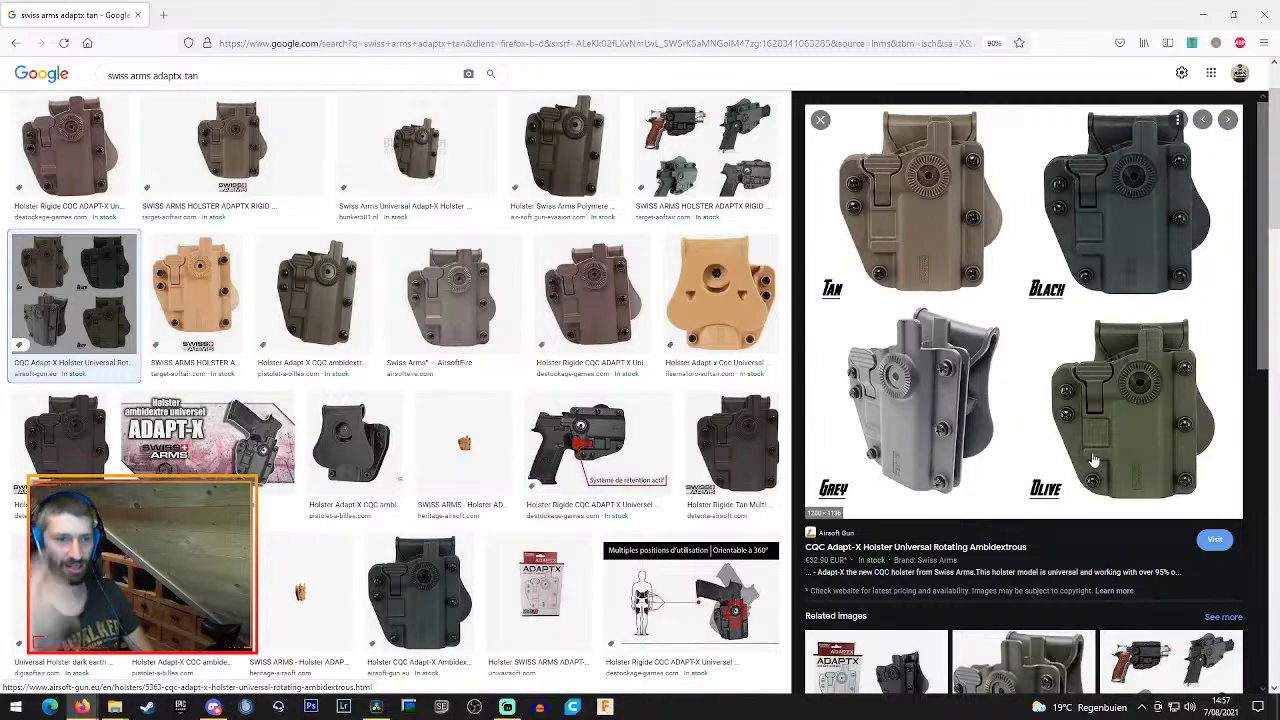
scroll(1090, 480, "down", 2)
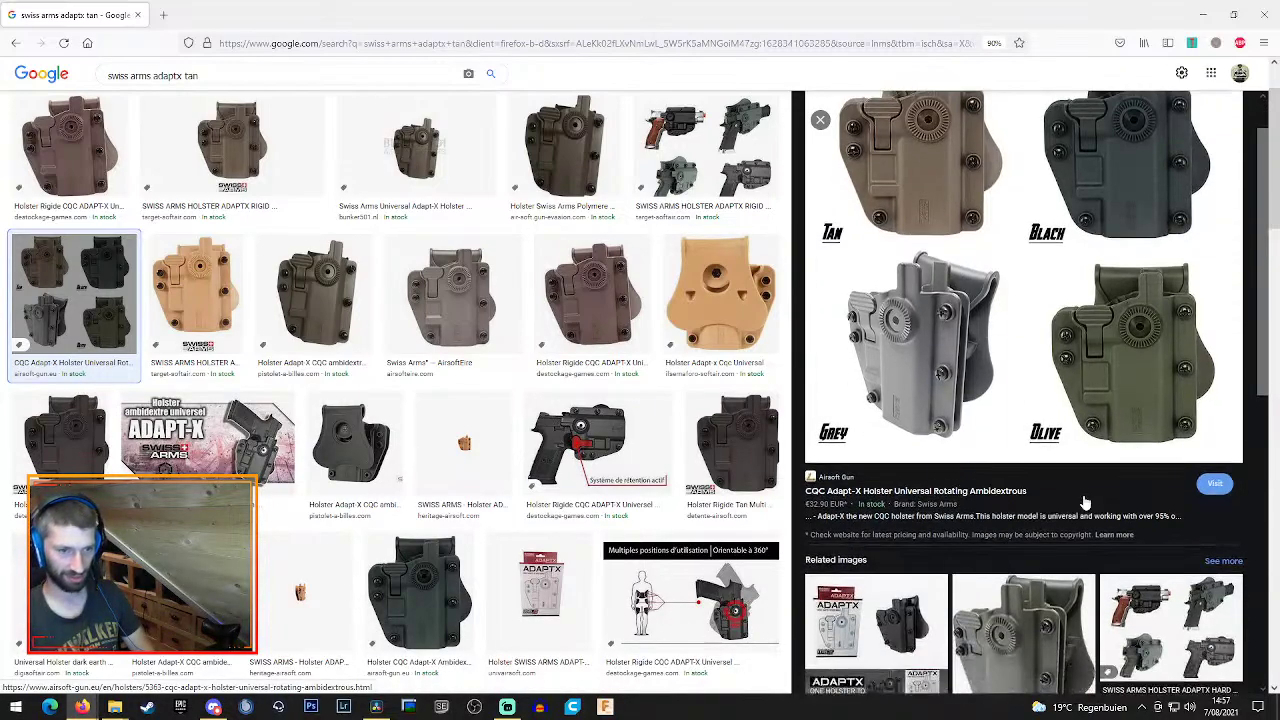
scroll(1083, 494, "up", 2)
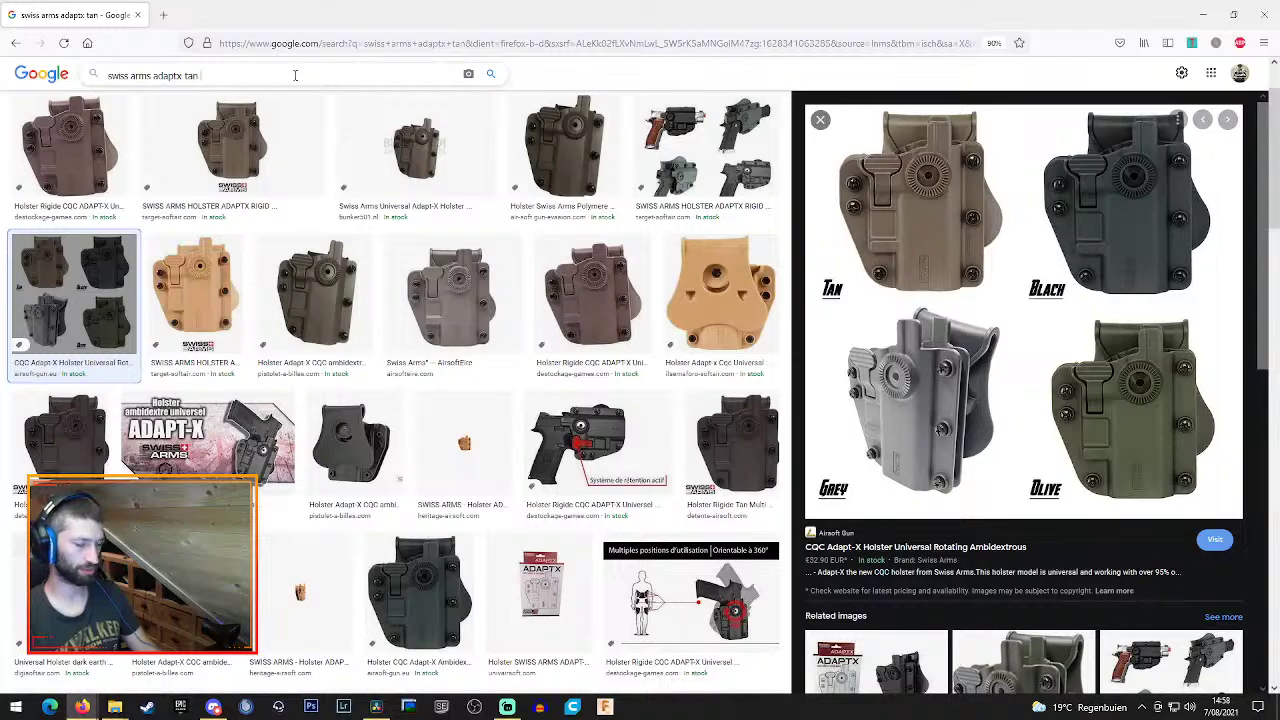
Search the images for "swiss arms adaptx tan v3" and look through the results
key("Return")
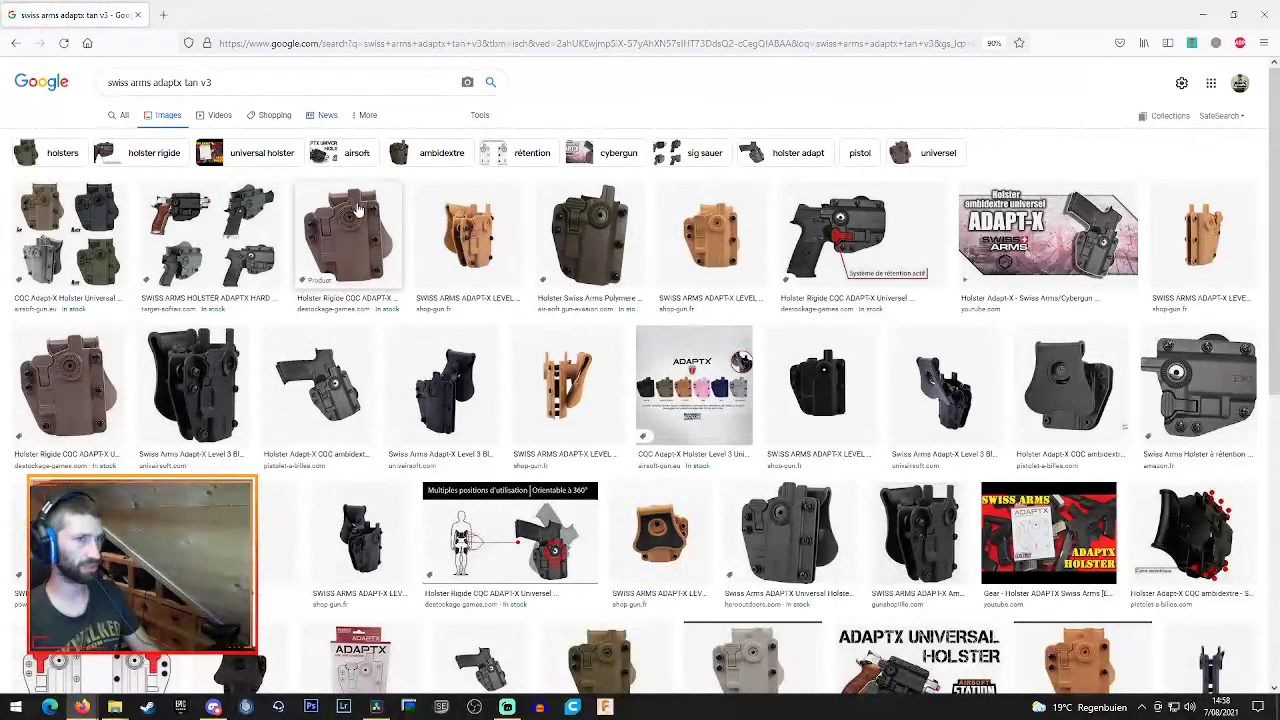
scroll(627, 447, "down", 2)
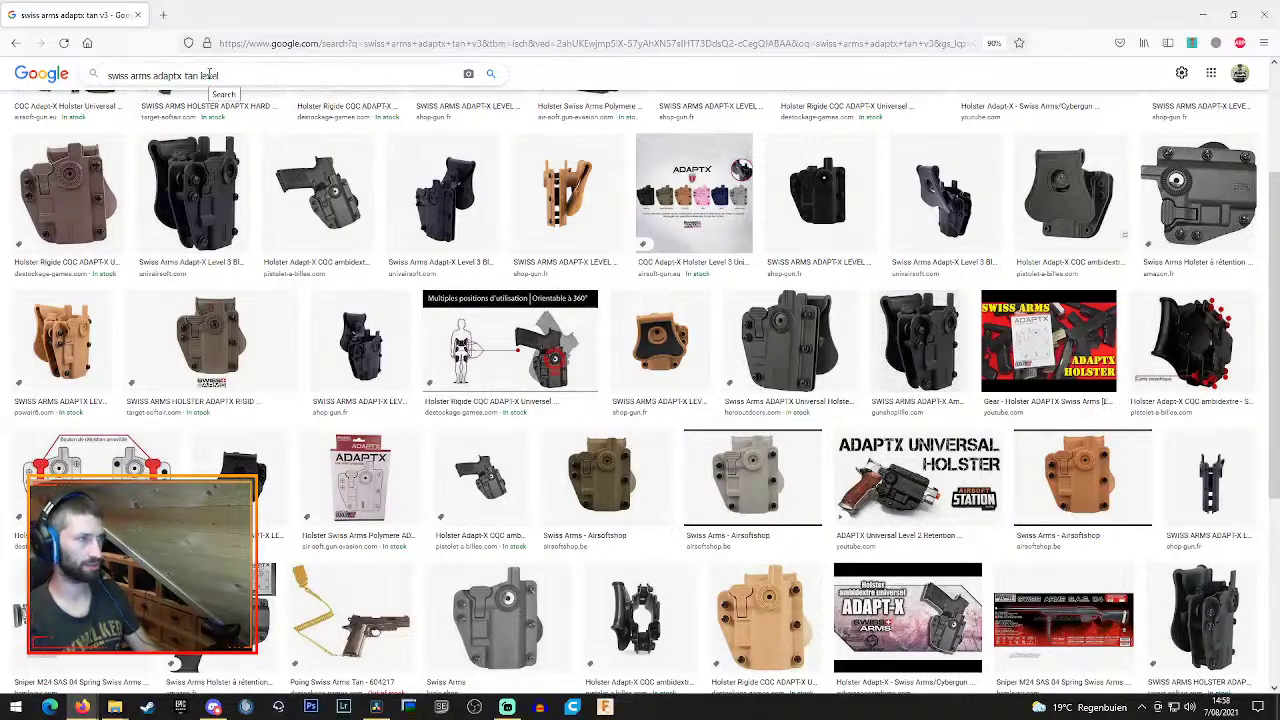
Search the images for "swiss arms adaptx tan level 3" and preview two pictures of the black Adapt-X Level 3 holster
type("3")
key("Return")
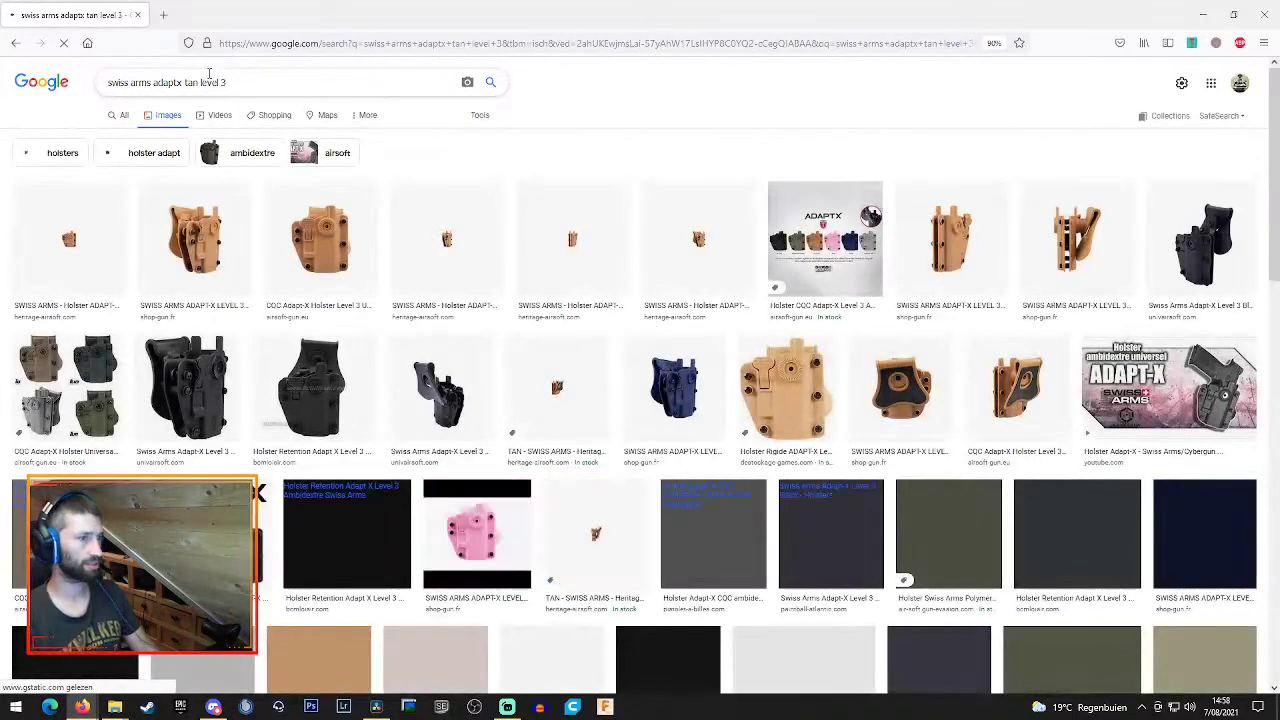
left_click(445, 408)
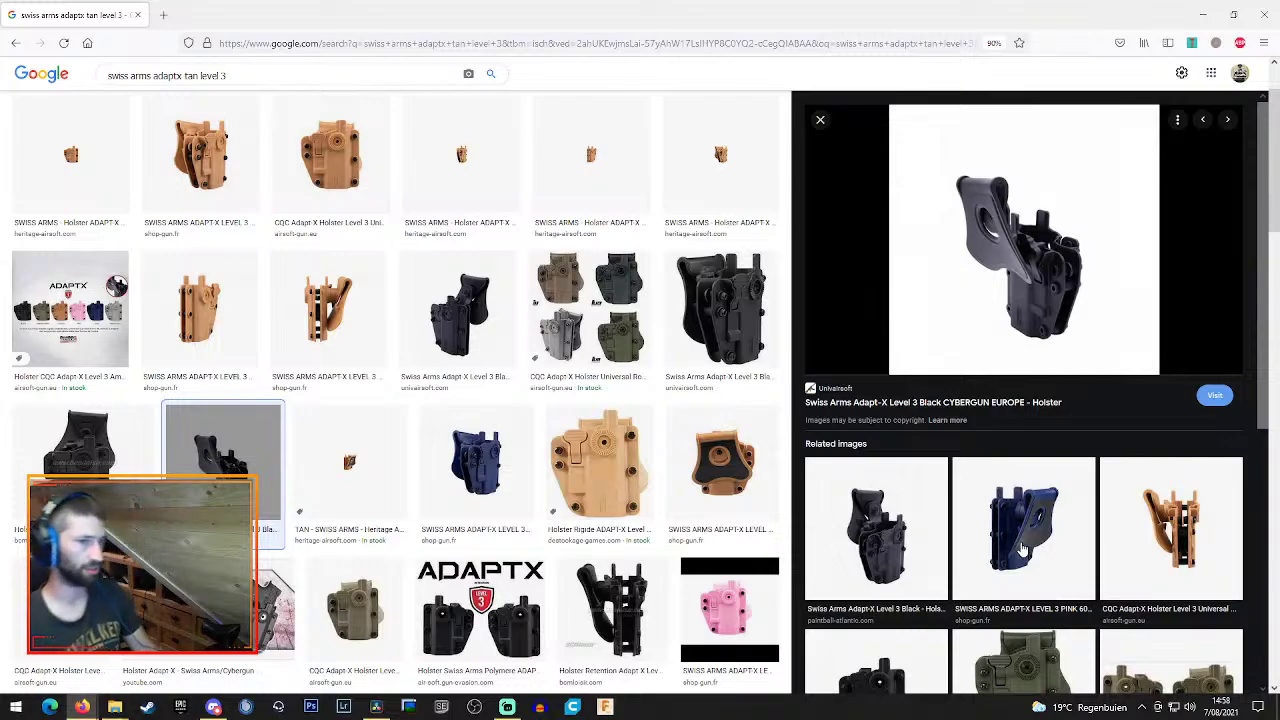
left_click(940, 535)
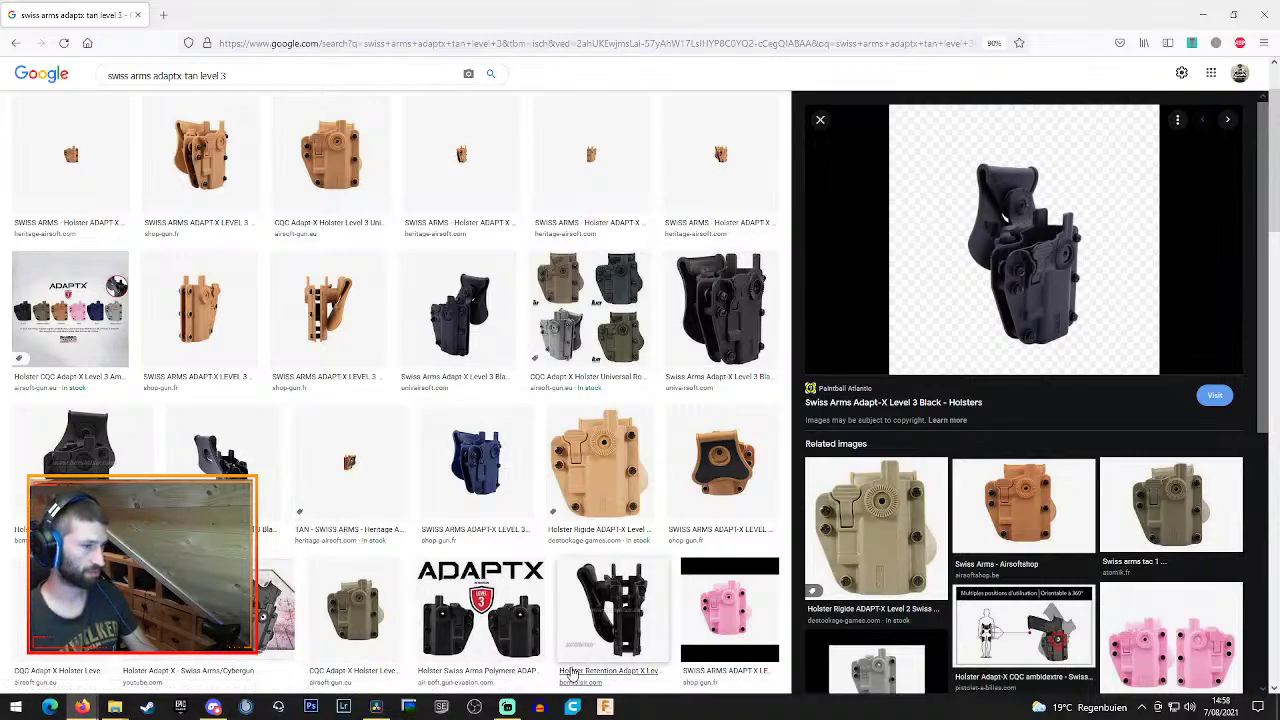
Close the holster image search, return to DaVinci Resolve, and play the footage from about 01:05:55
scroll(319, 567, "down", 2)
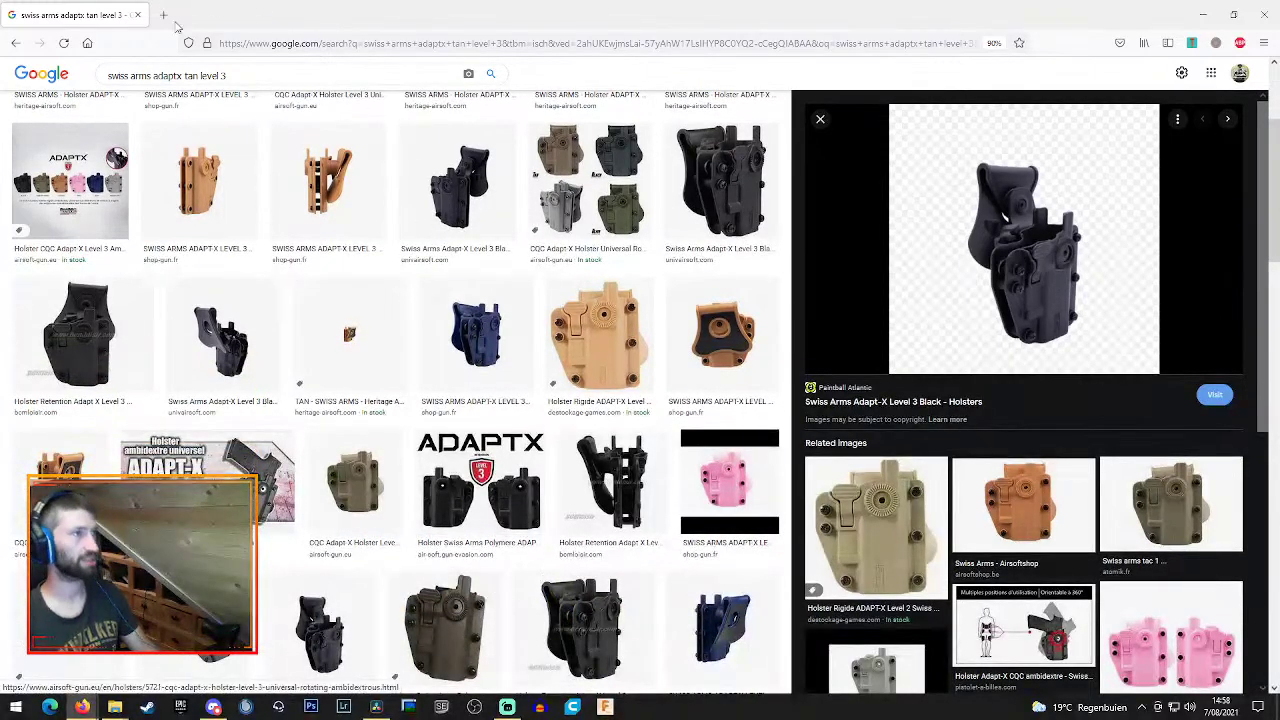
left_click(139, 16)
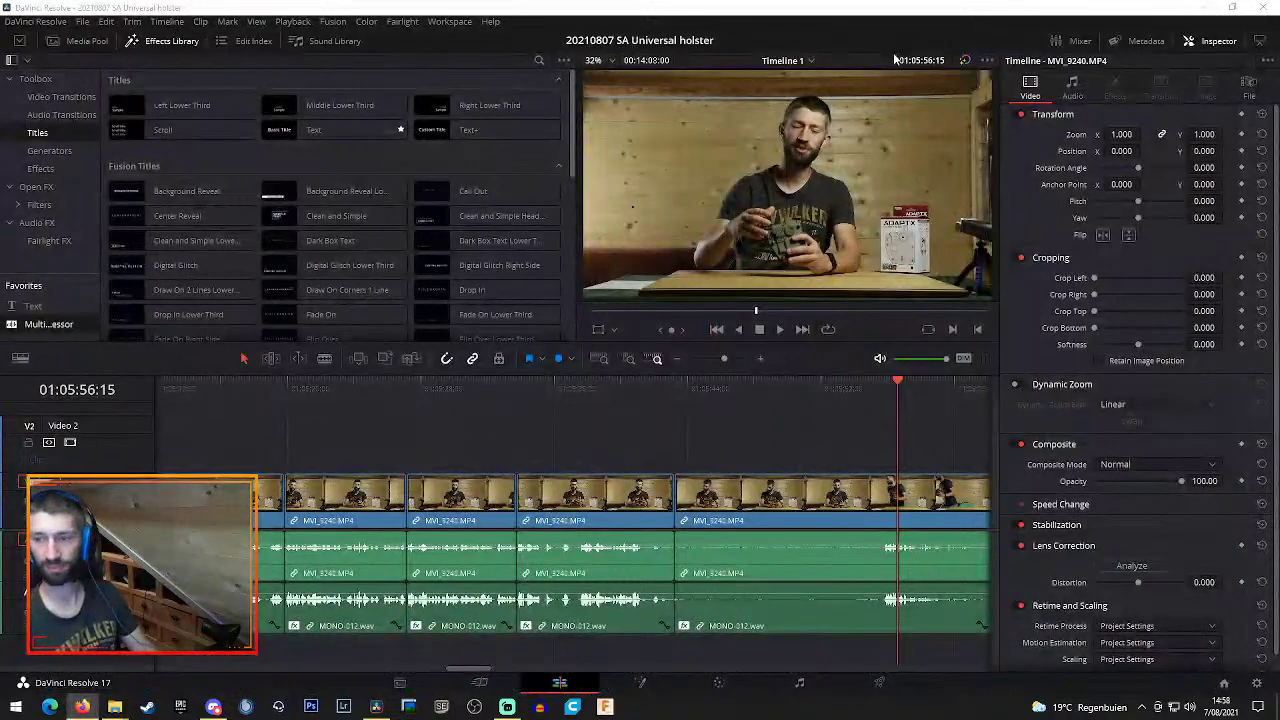
left_click(871, 382)
key("space")
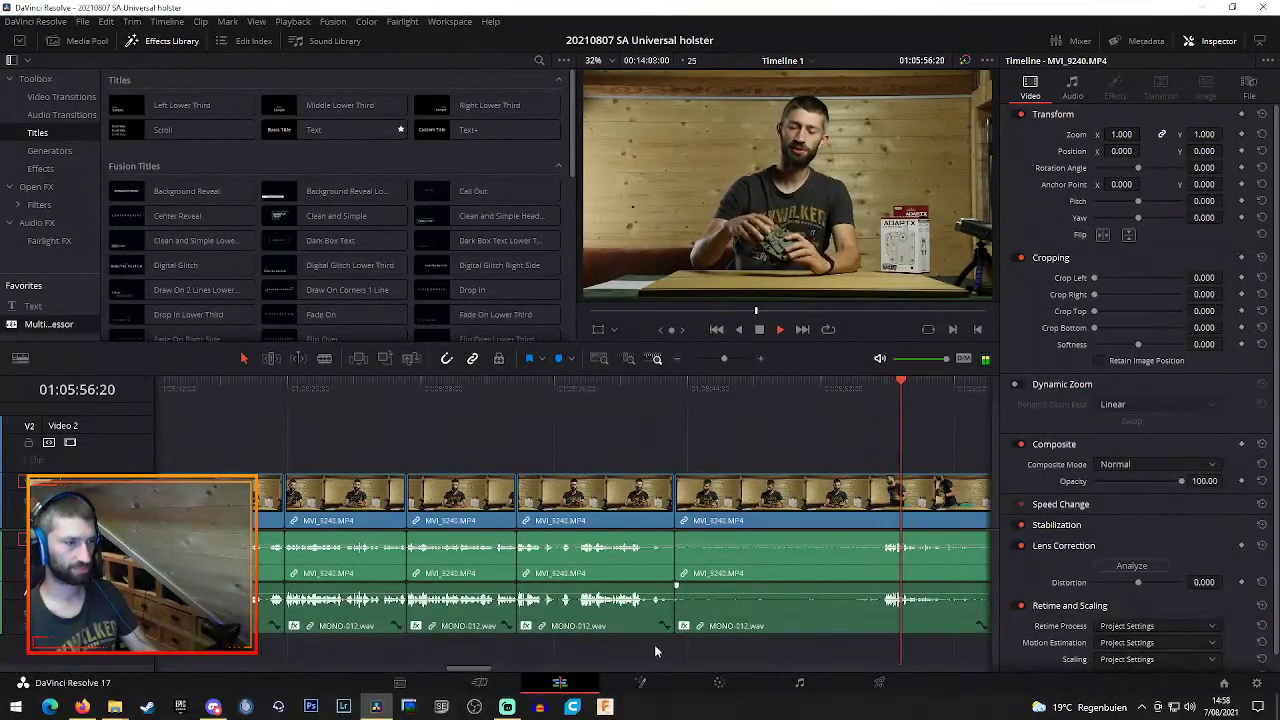
Split the MVI_9240 video and audio where talking resumes at about 01:06:13
left_click_drag(457, 669, 487, 672)
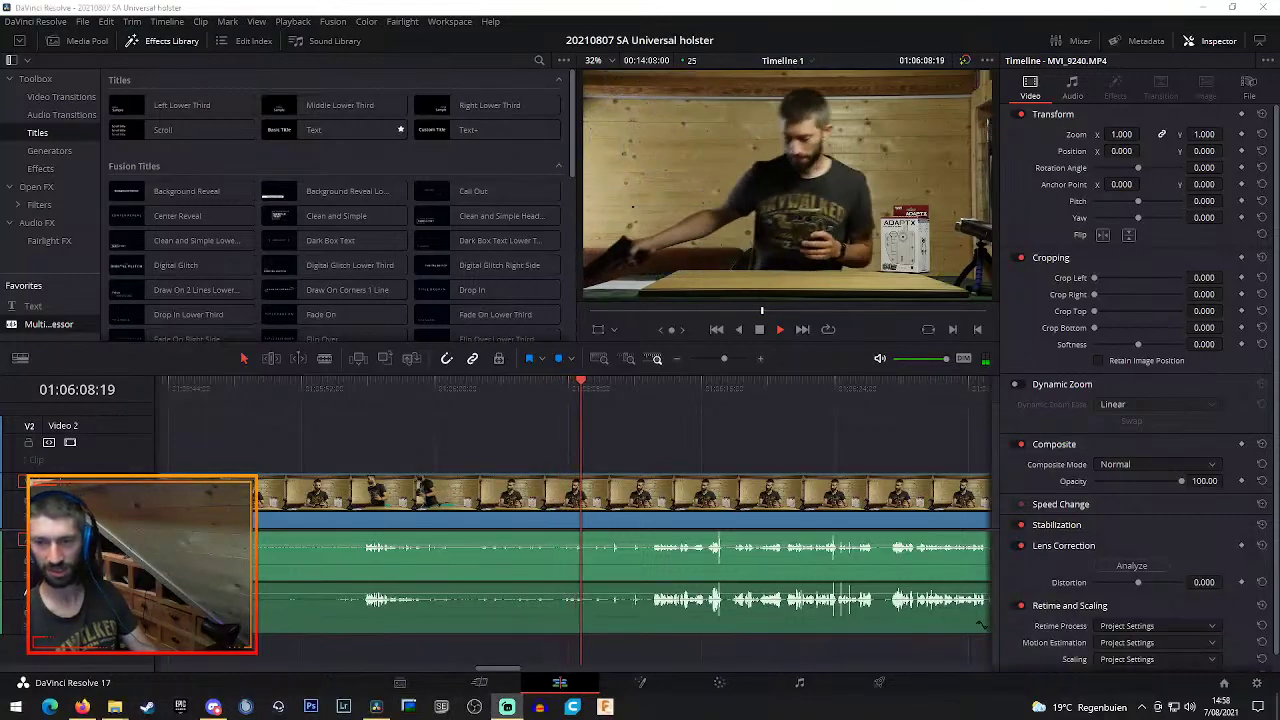
left_click(651, 386)
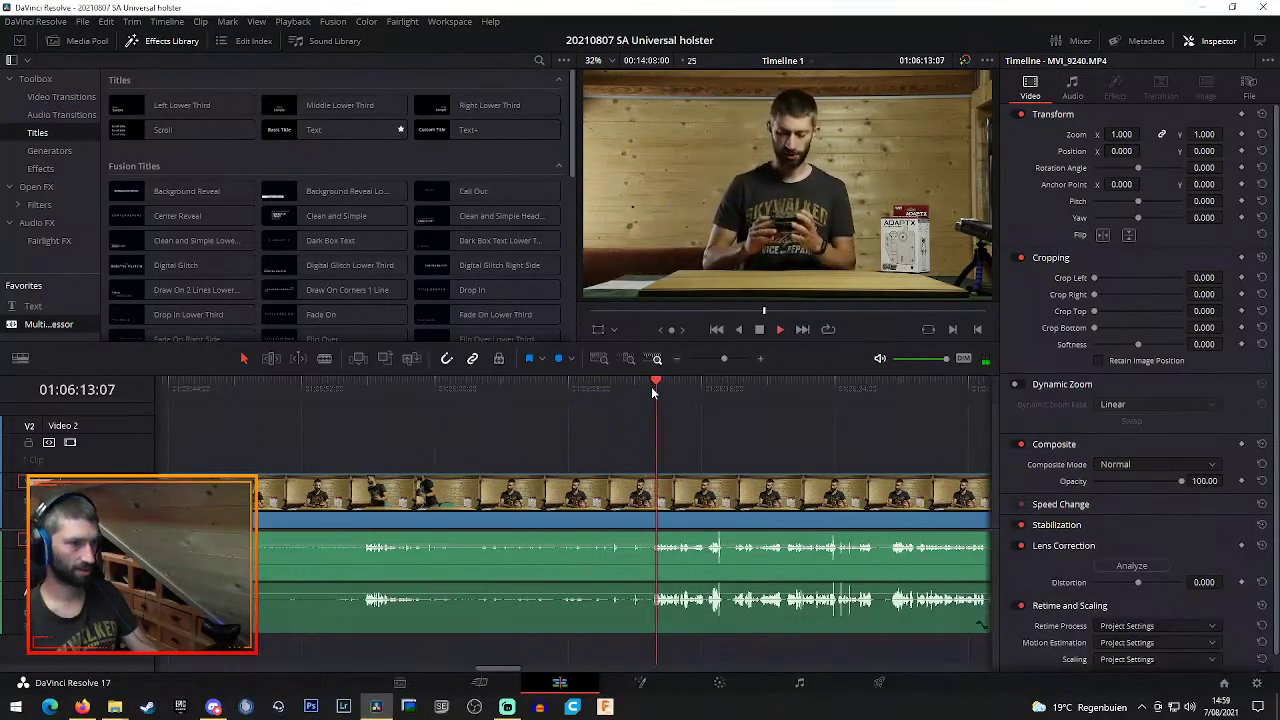
left_click(654, 617)
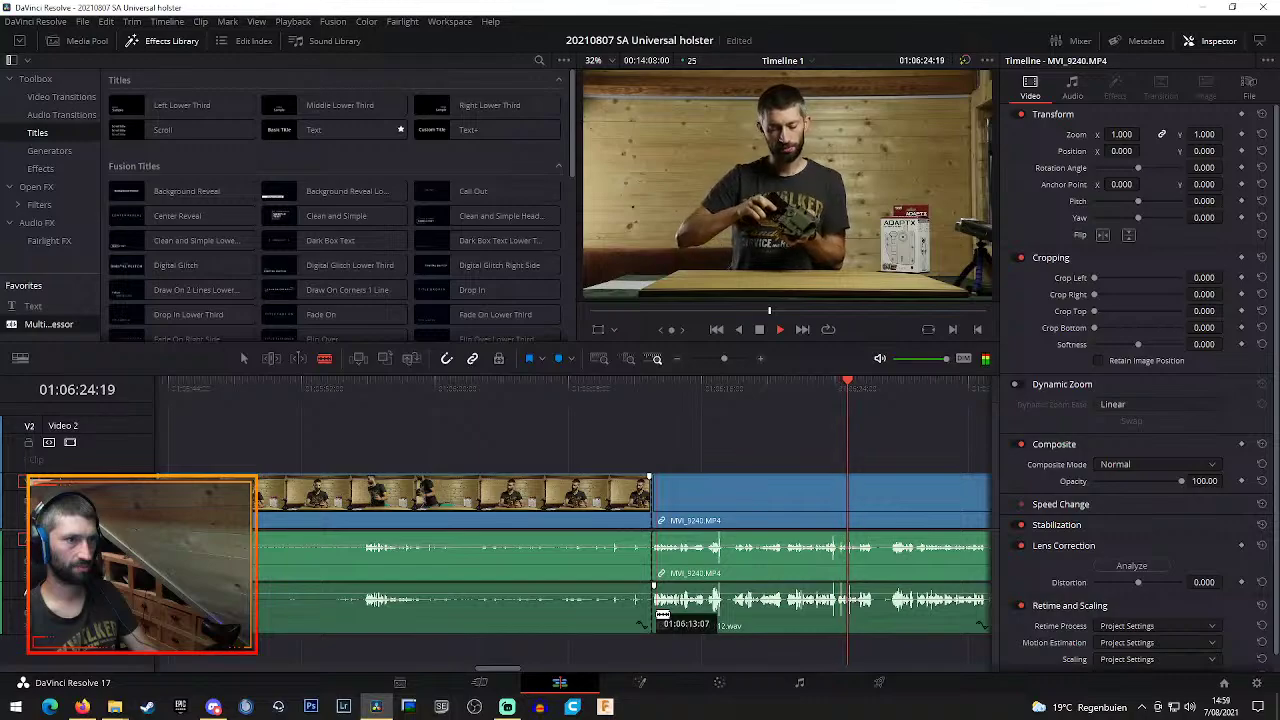
Cut out the short pause in the speech just before 01:06:27 and close the gap
left_click(874, 600)
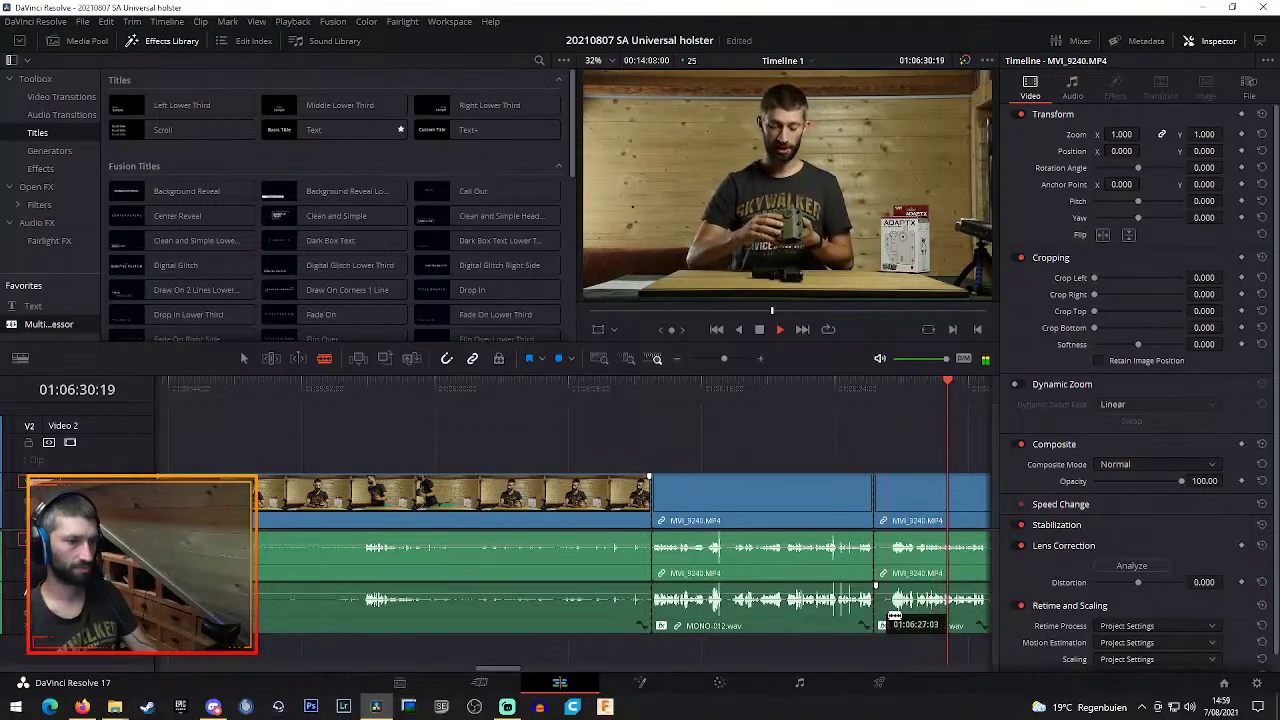
left_click(889, 600)
key("a")
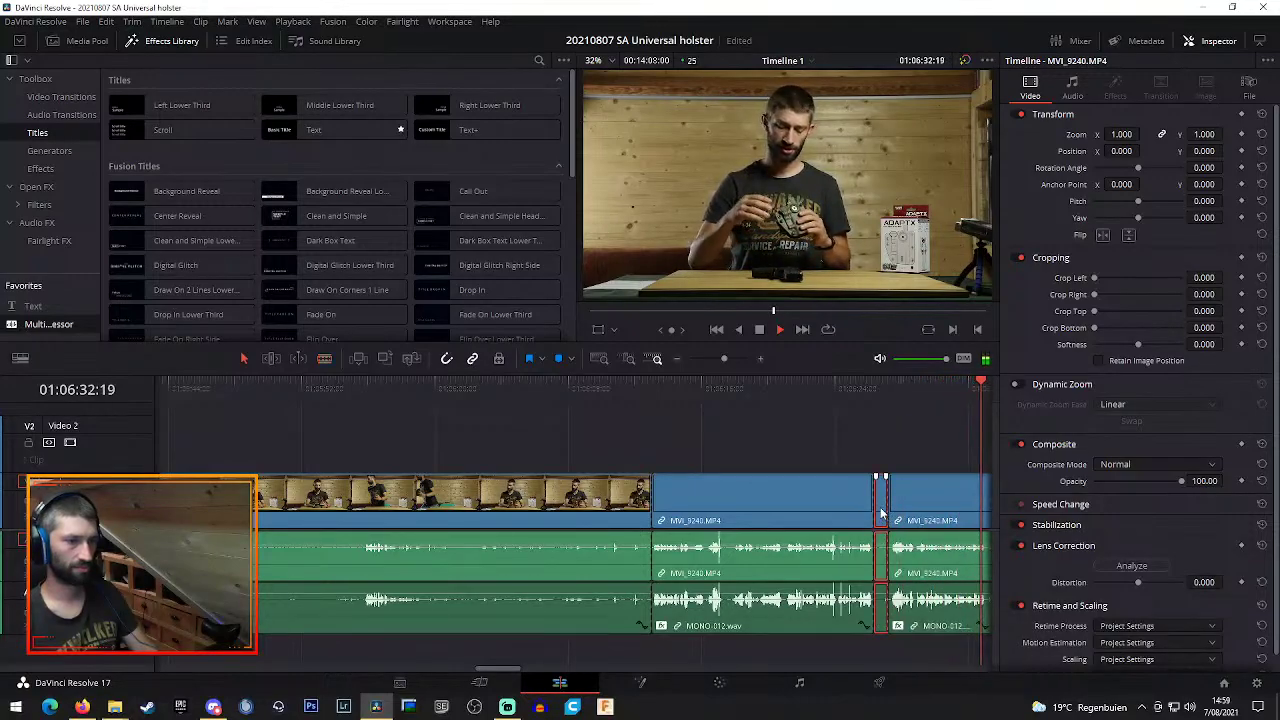
left_click(881, 512)
key("Delete")
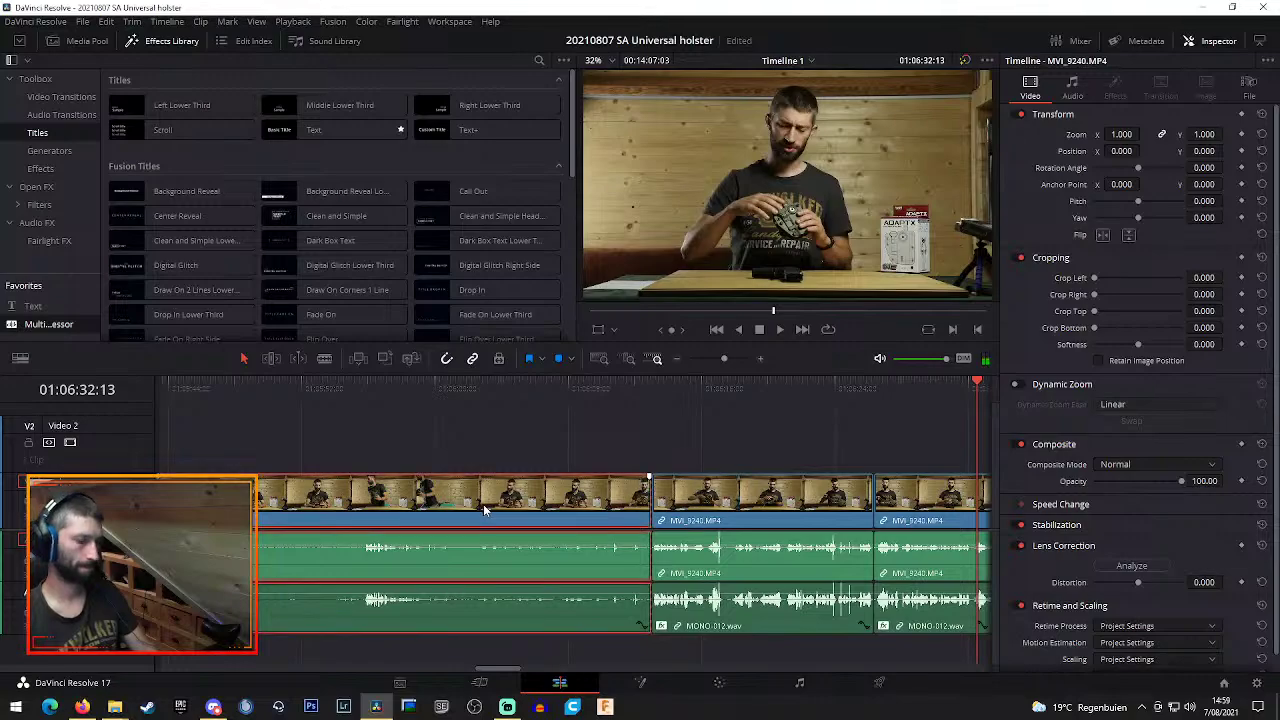
Ripple-delete the long passage without speech before the 01:06:13 cut and play across the resulting join and the neighbouring cuts
left_click(483, 504)
left_click(349, 392)
key("space")
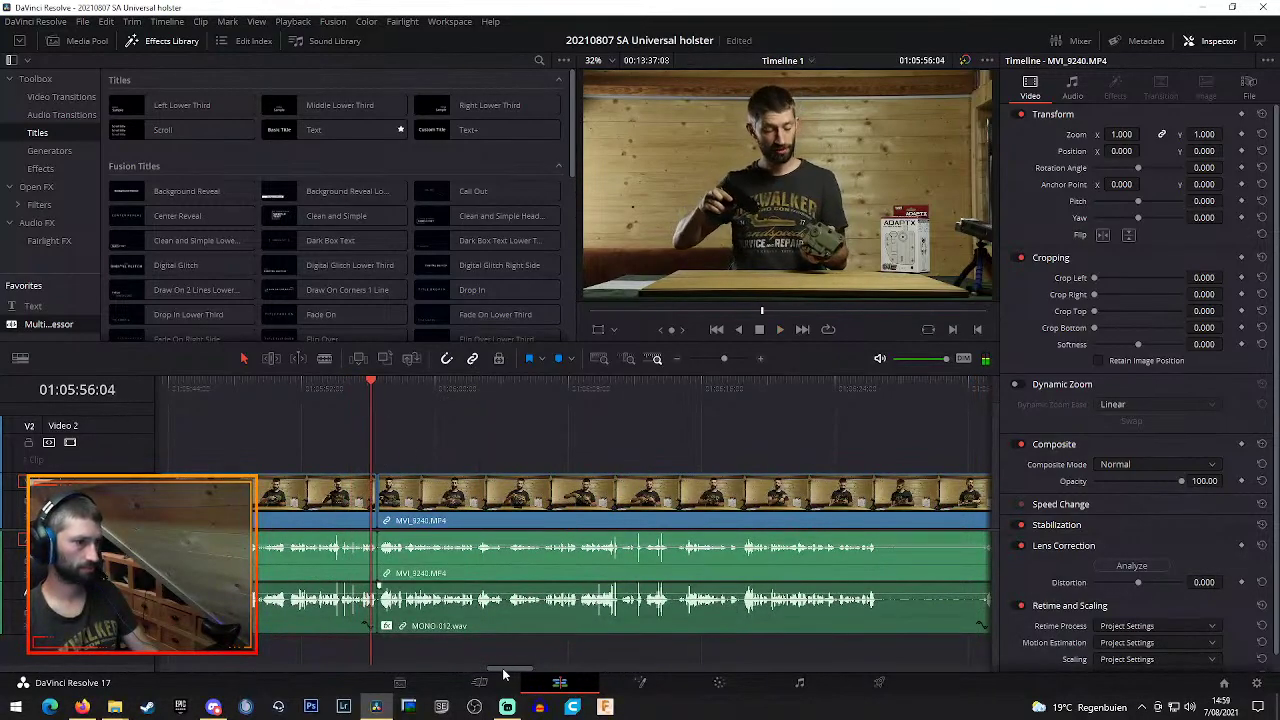
left_click_drag(504, 675, 490, 665)
left_click(363, 400)
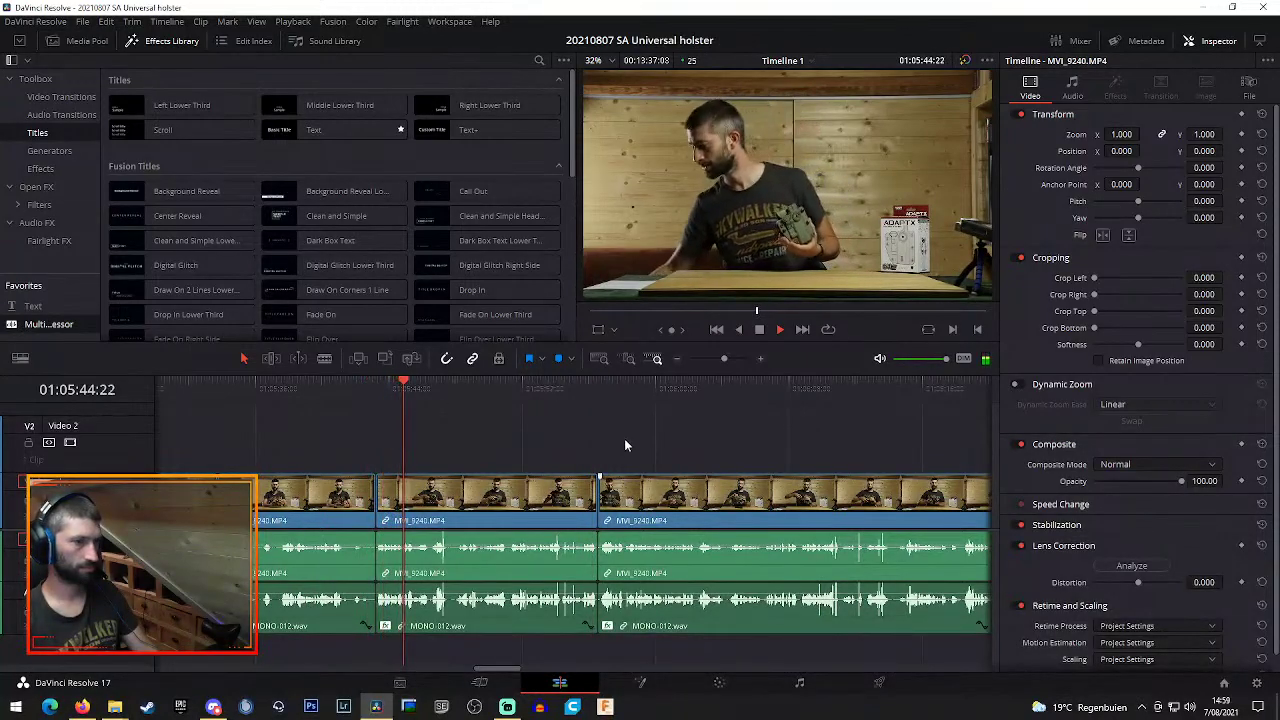
left_click(605, 388)
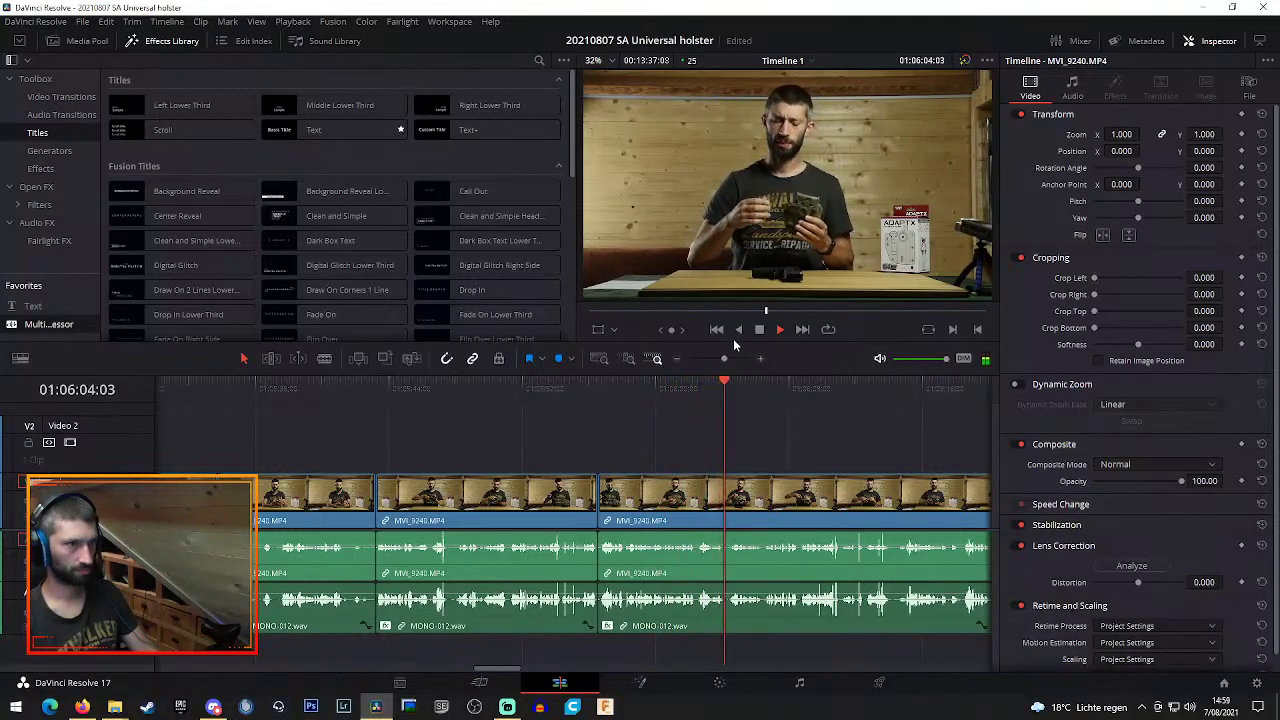
Cut out the short pause at about 01:06:03 in the MVI_9240 clip, close the gap, and continue playback
left_click(701, 387)
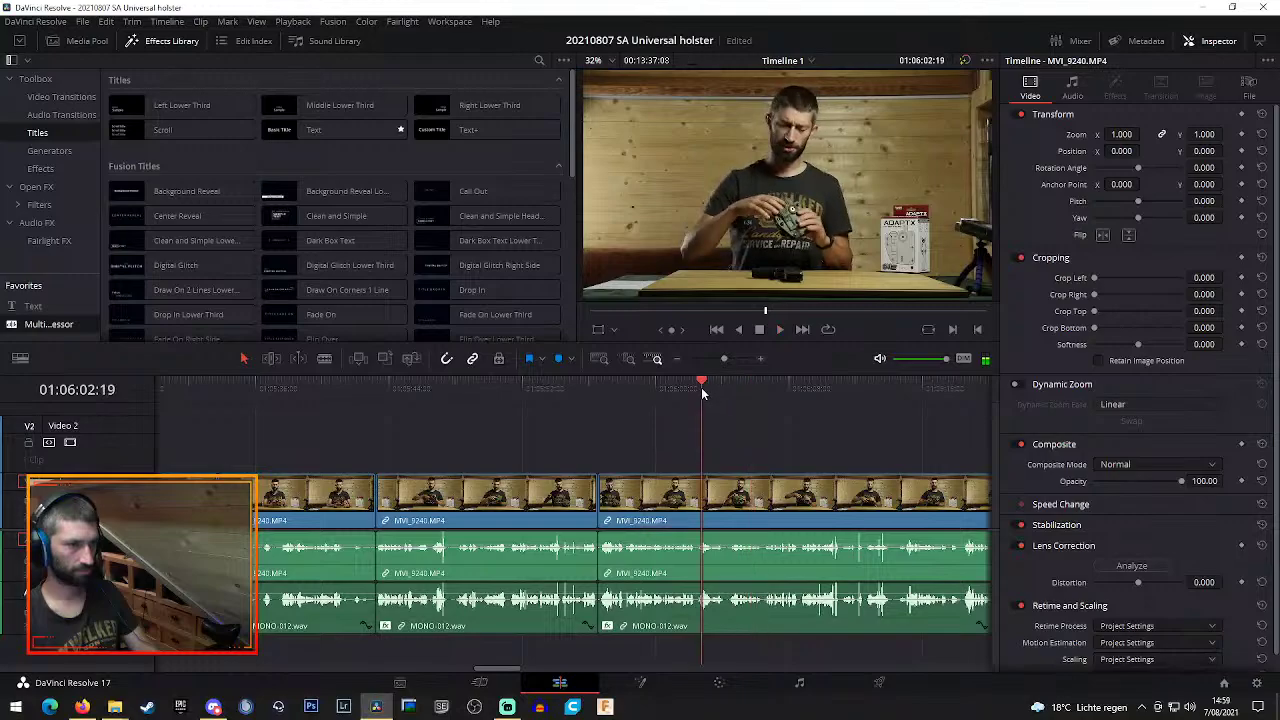
key("b")
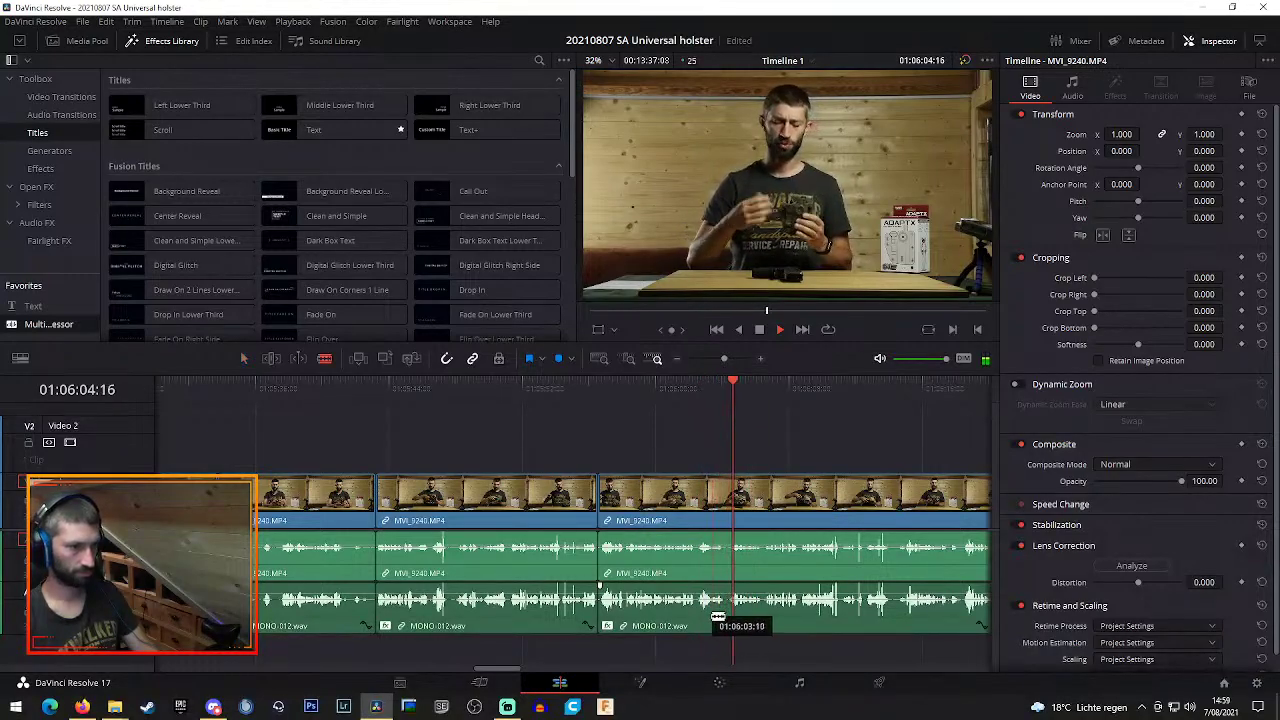
left_click(712, 600)
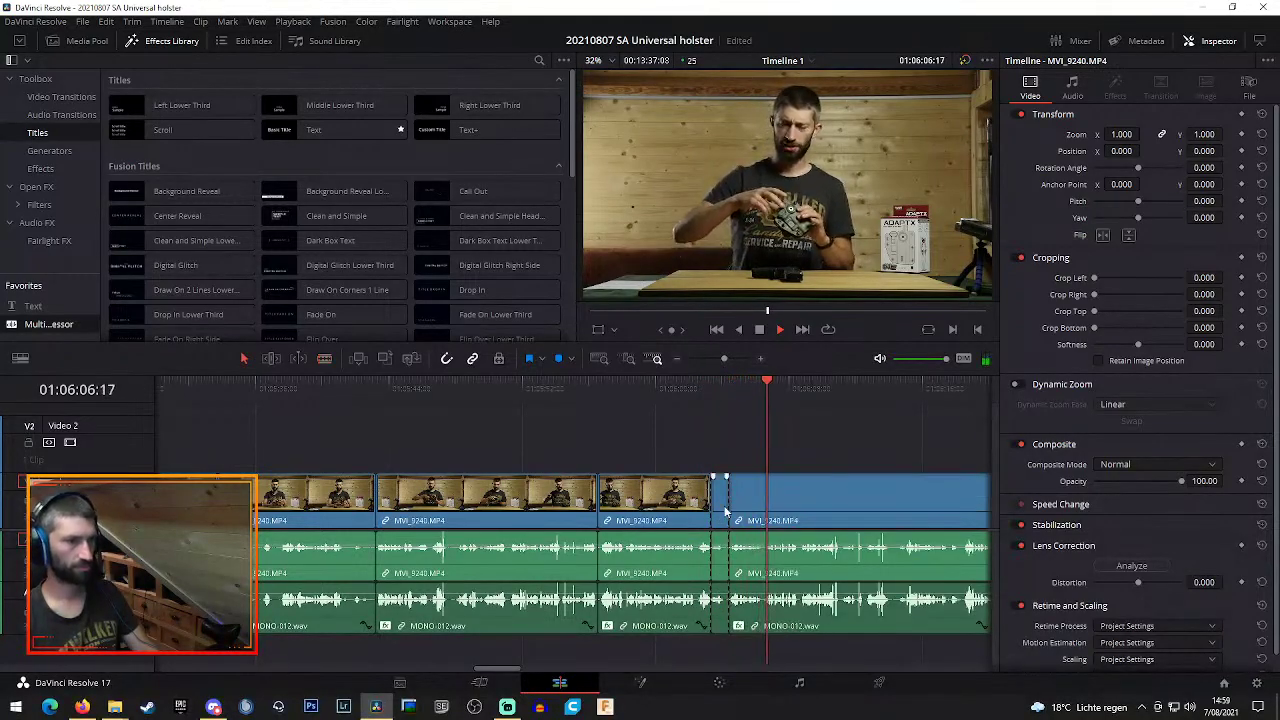
key("space")
key("a")
key("space")
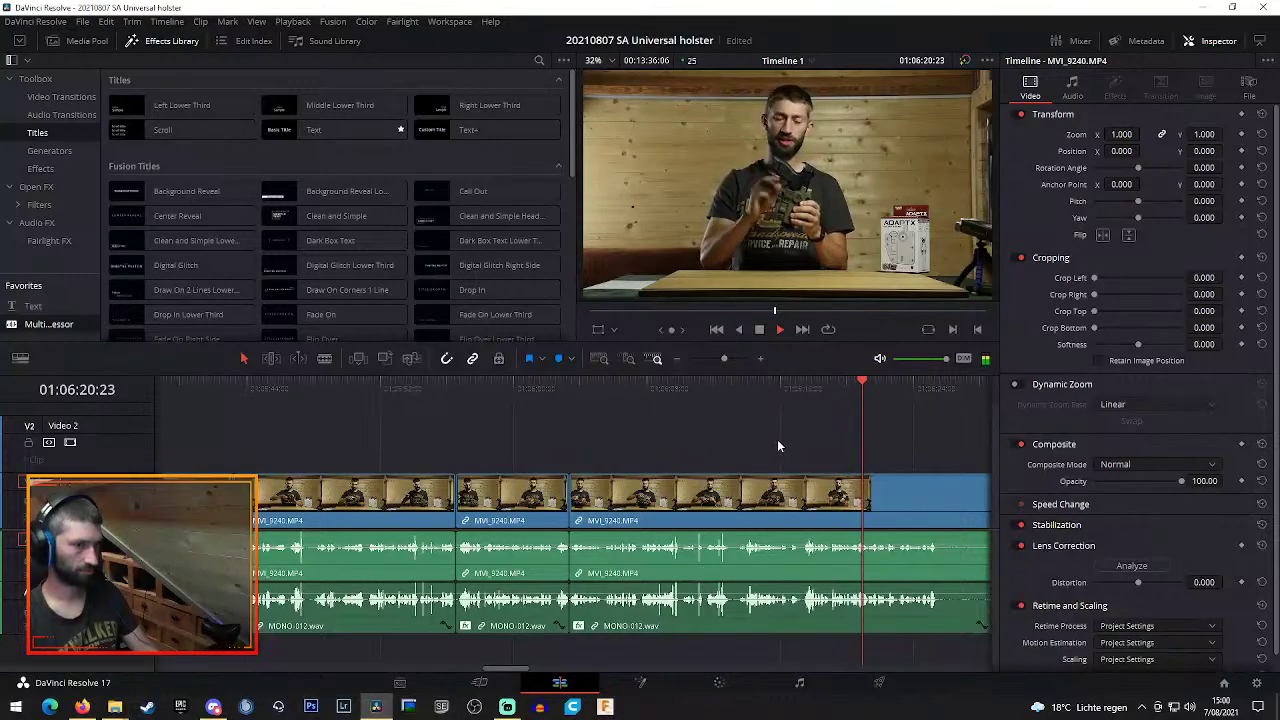
Cut out the short pause at about 01:06:17 together with its audio, close the gap, and replay the join
left_click(737, 389)
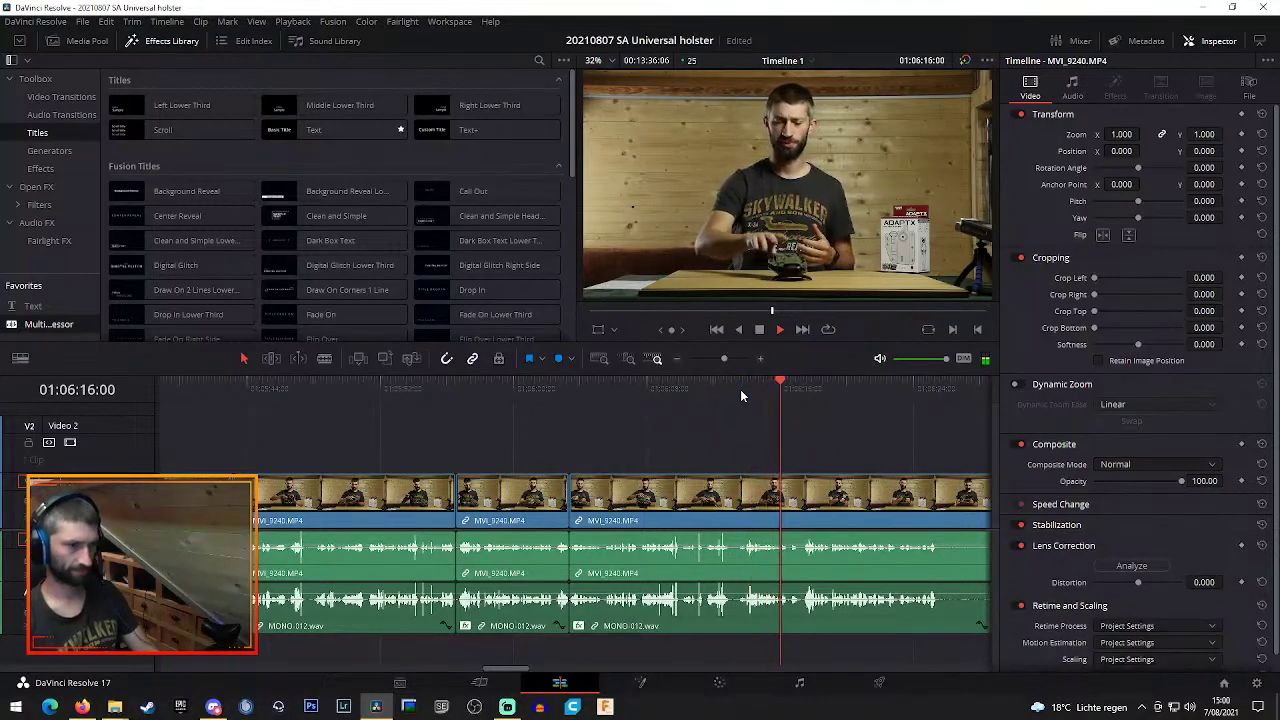
key("b")
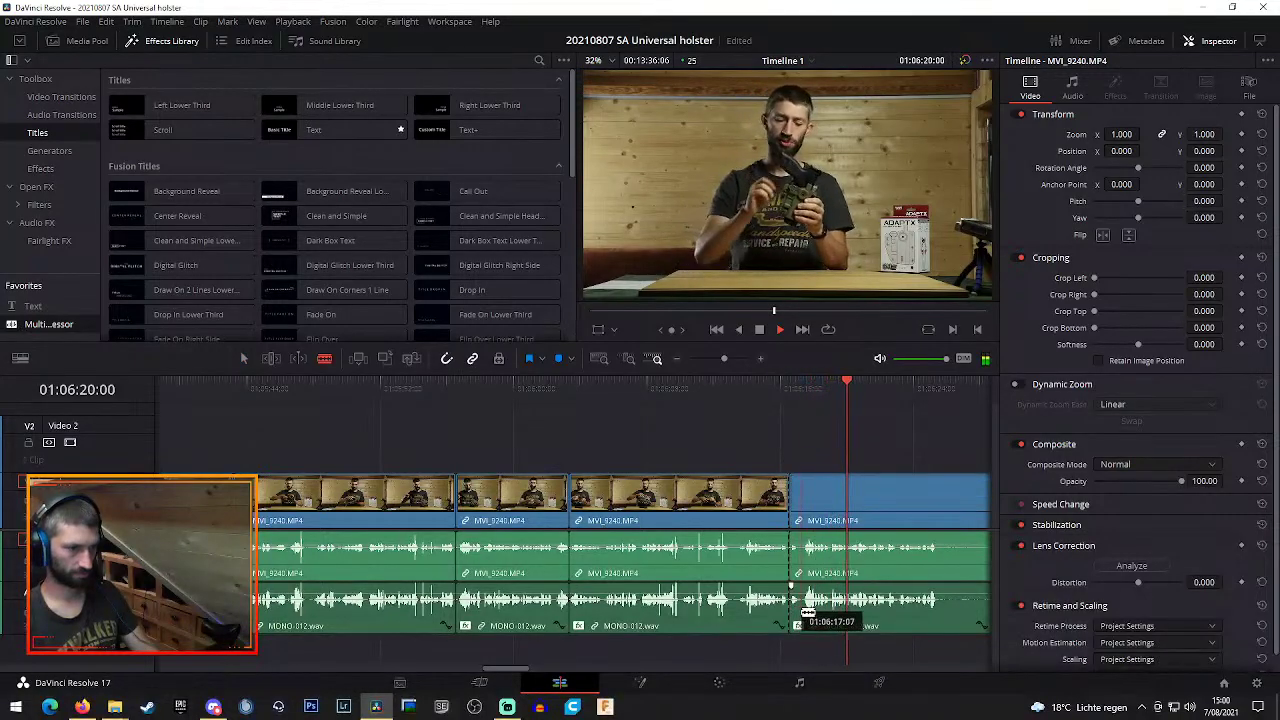
left_click(800, 608)
key("space")
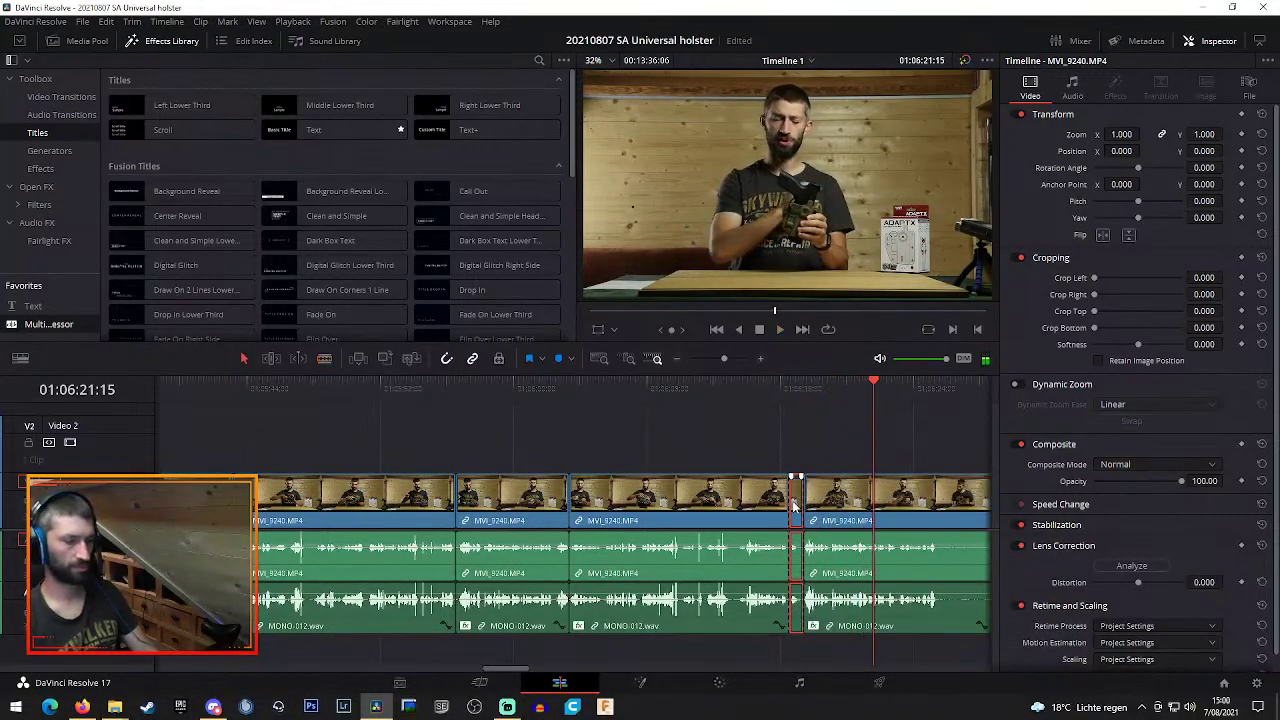
key("ctrl+z")
key("a")
left_click(762, 388)
key("space")
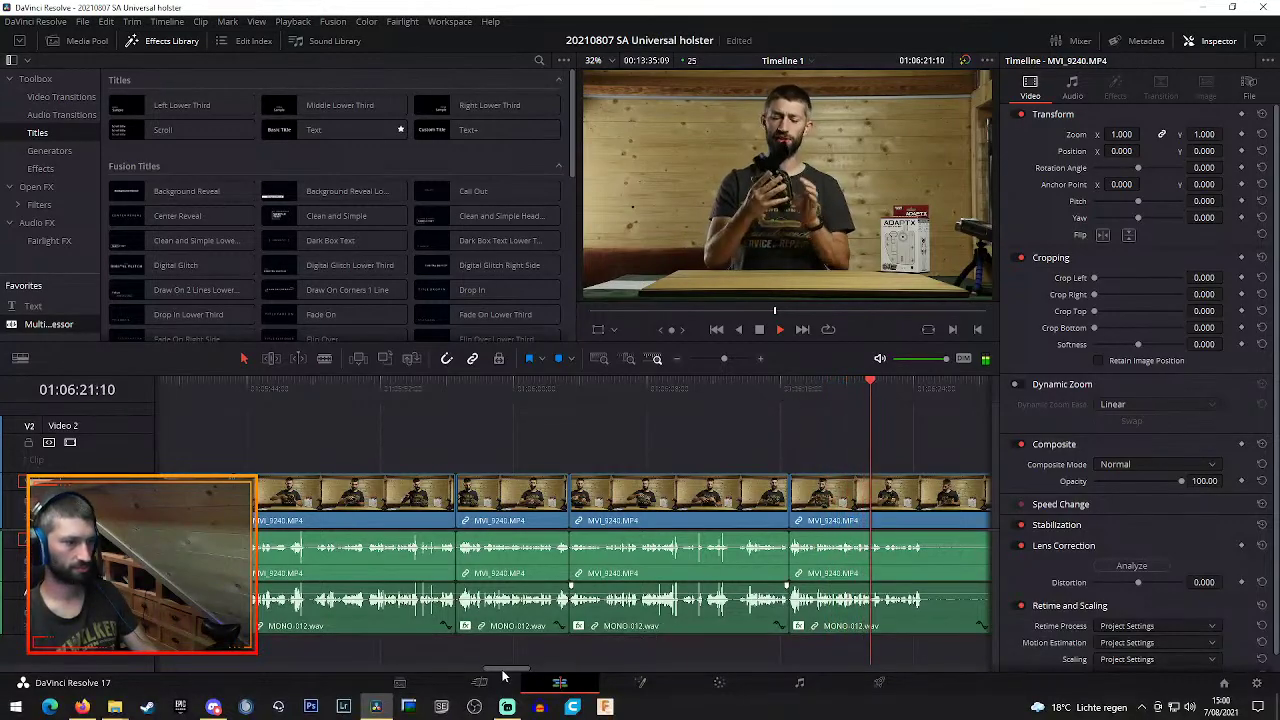
Split the MVI_9240 clip and its audio at 01:06:24:18, after the spoken passage ends
left_click_drag(500, 670, 523, 670)
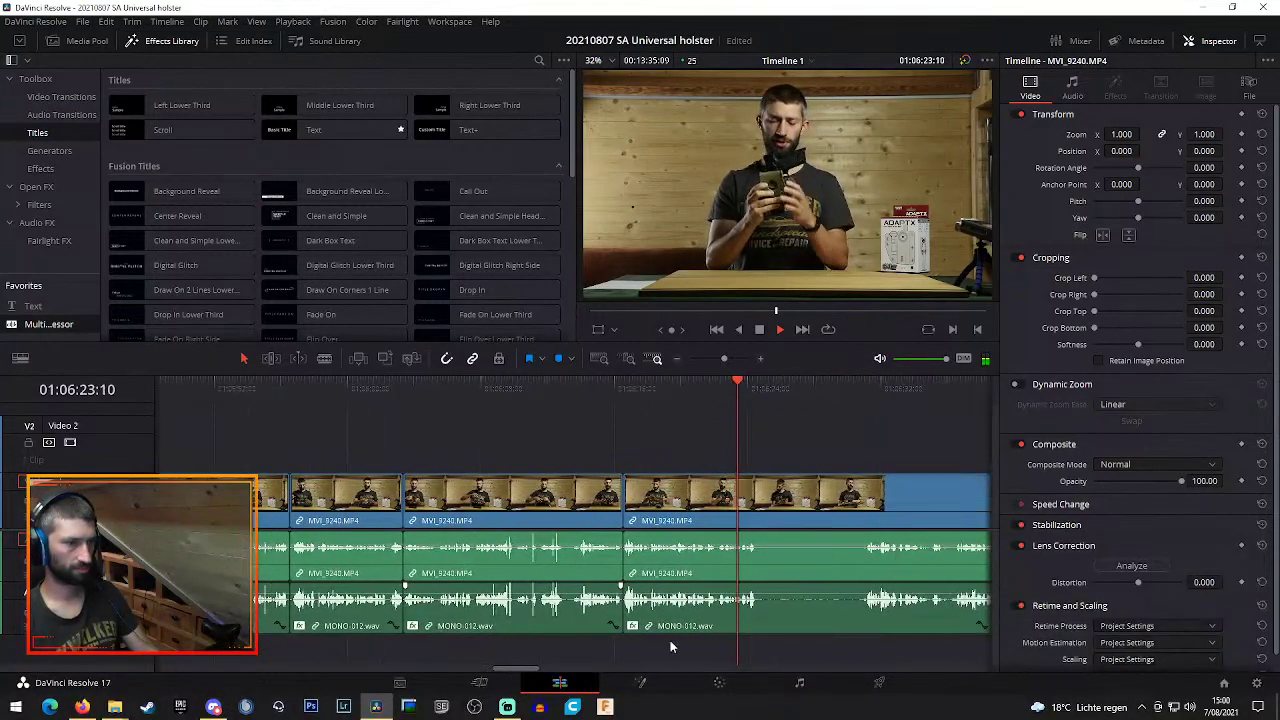
key("space")
key("ctrl+b")
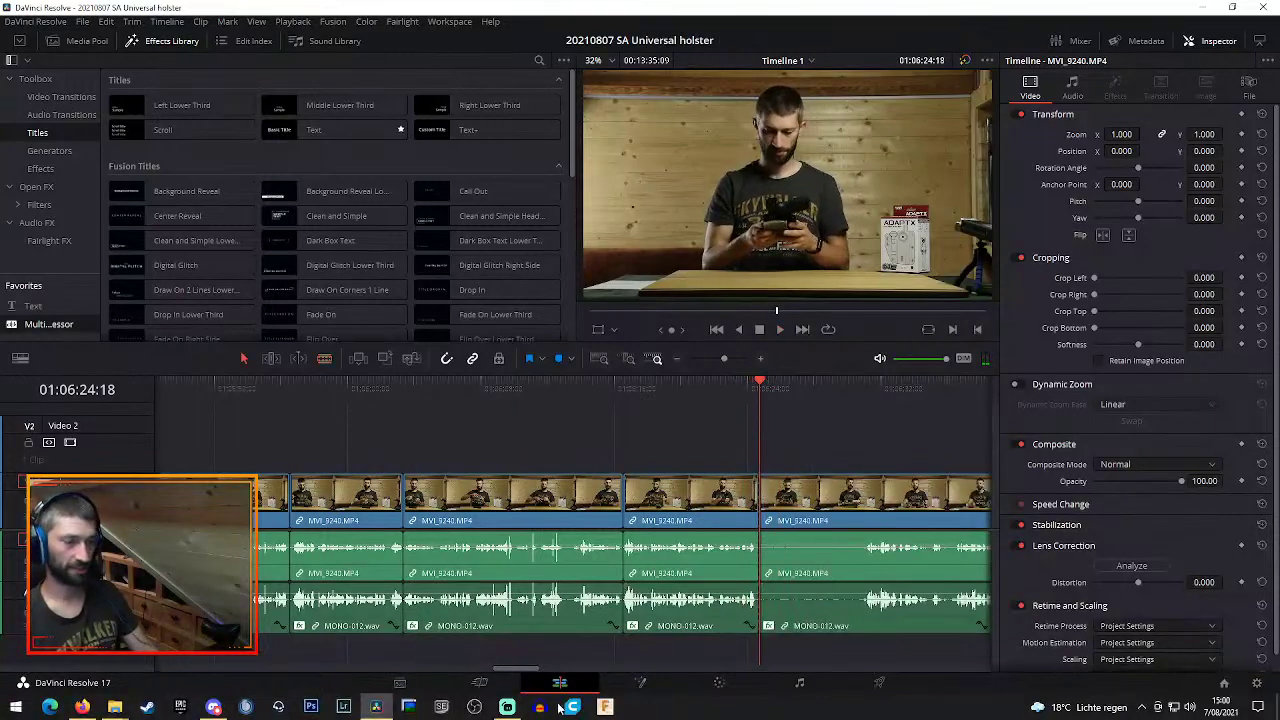
Select all trimmed clips between the timeline gap and the 01:06:24:18 cut and move them earlier against the preceding clips
left_click_drag(512, 670, 532, 670)
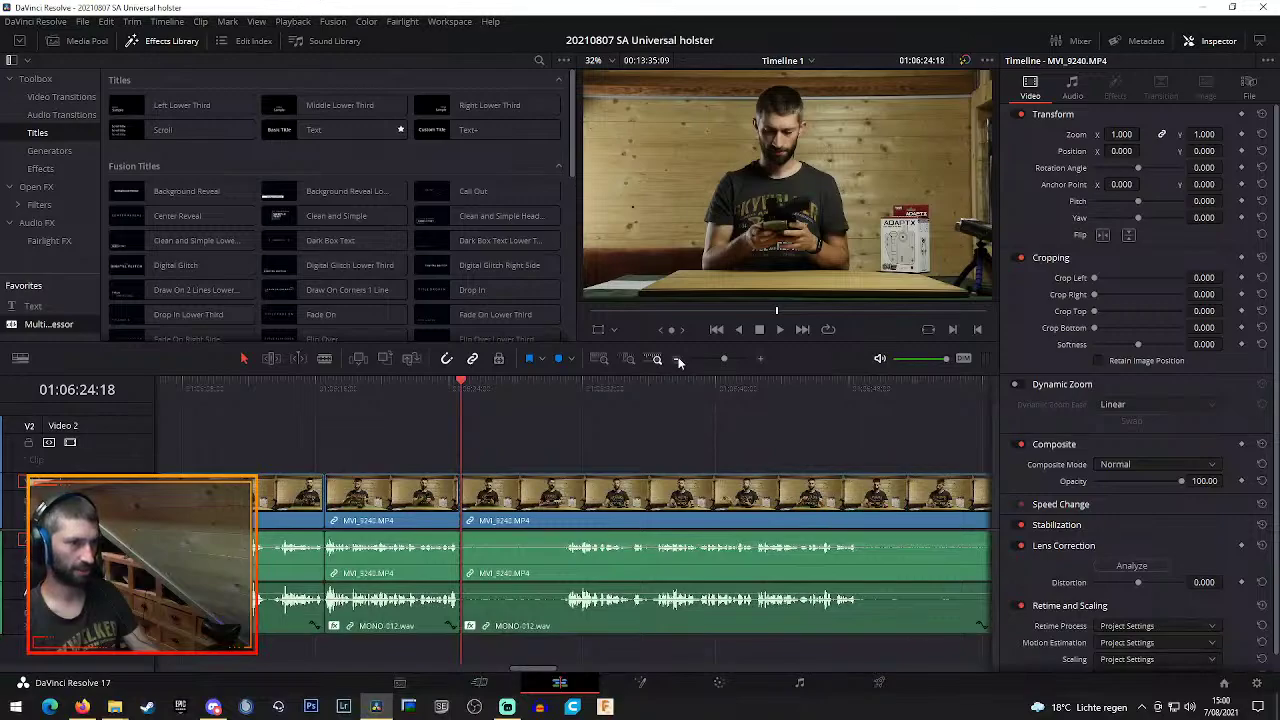
left_click(678, 359)
left_click(678, 359)
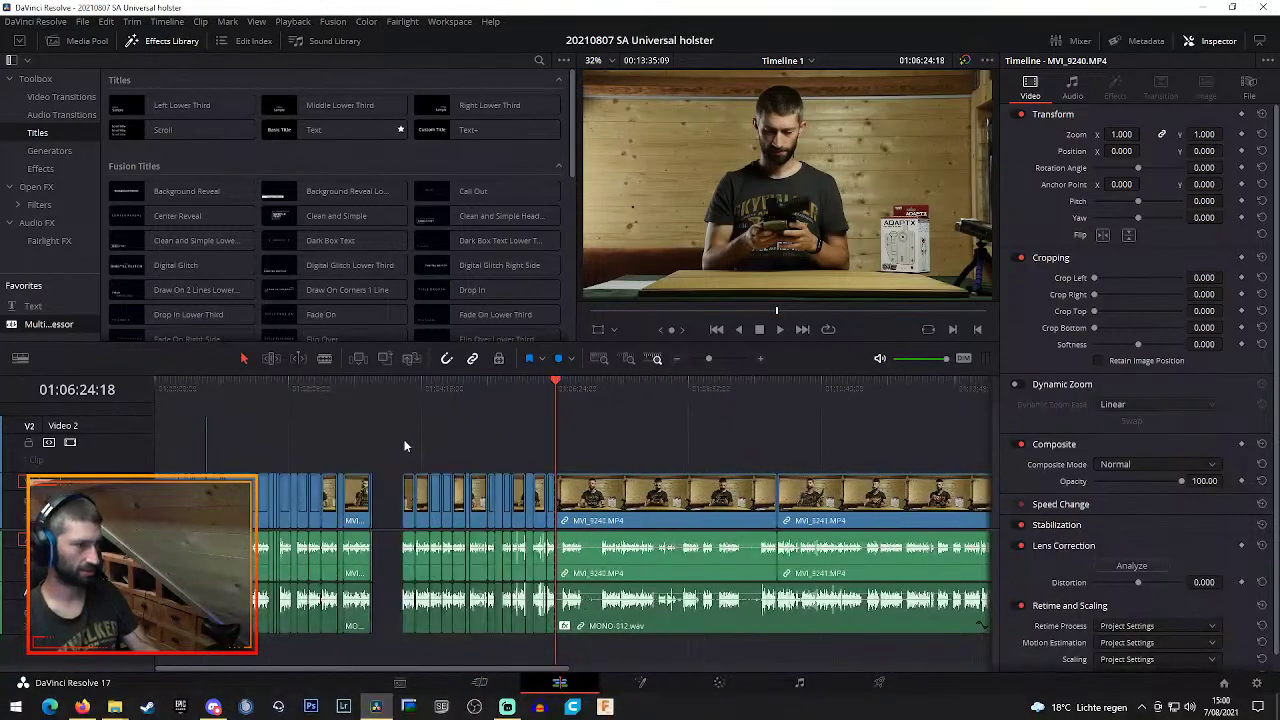
left_click_drag(404, 439, 555, 632)
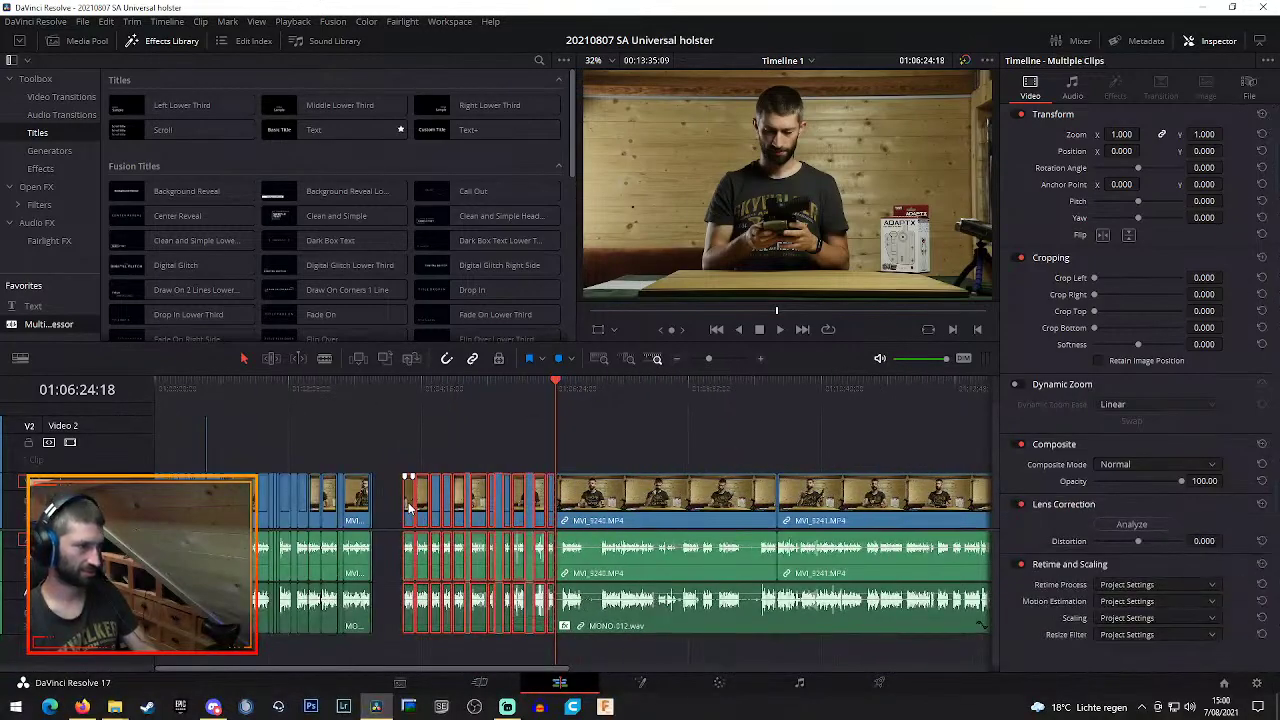
left_click_drag(407, 507, 376, 510)
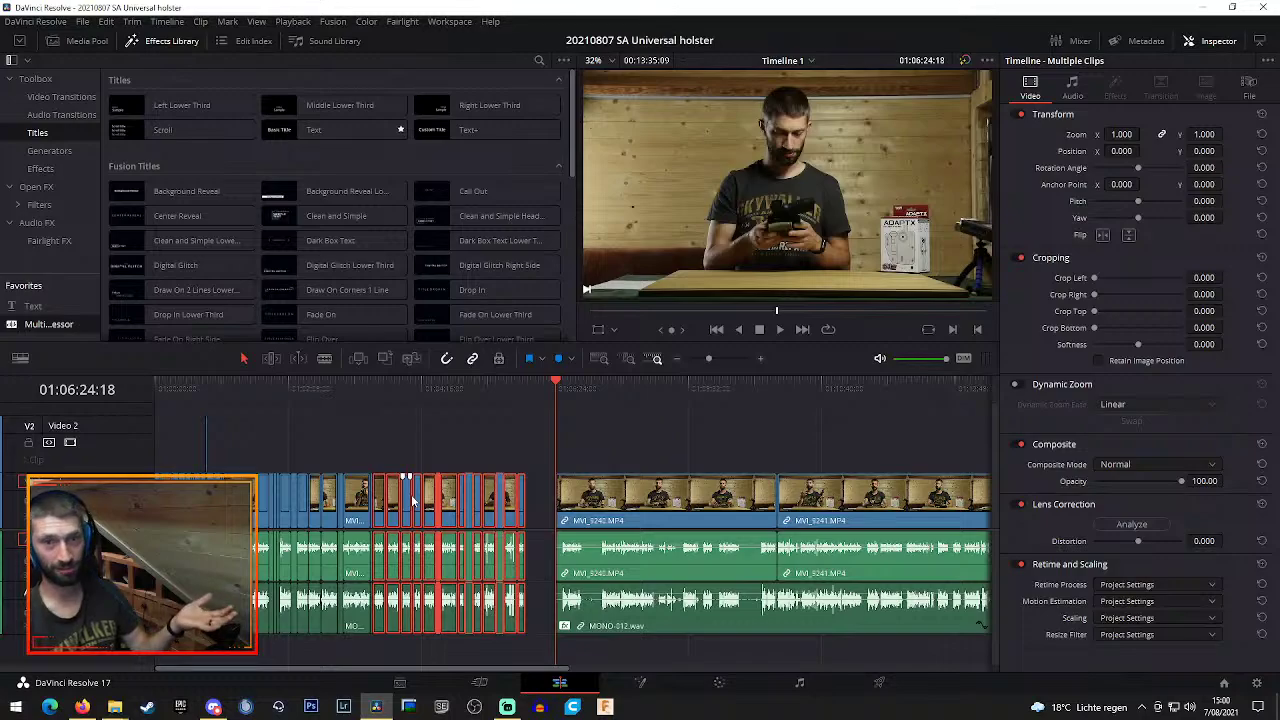
left_click(532, 442)
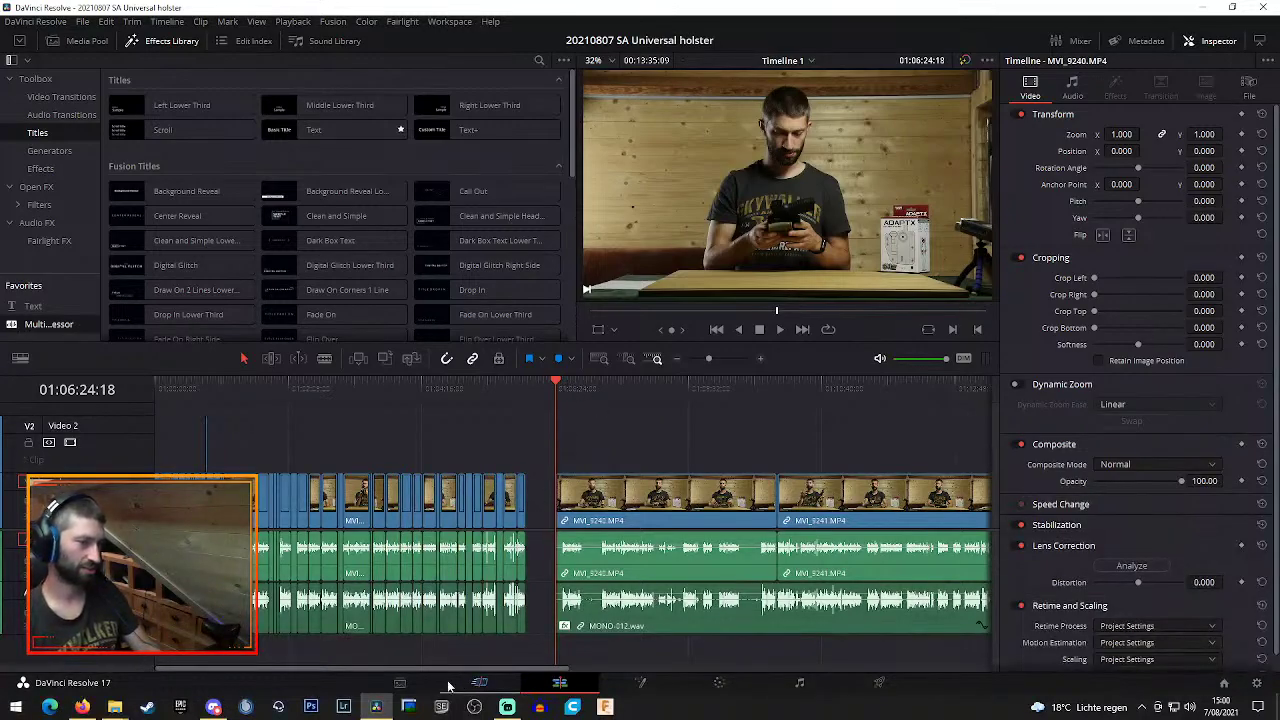
Split the remaining MVI_9240 clip where the talking starts at about 01:06:30
left_click_drag(467, 670, 522, 670)
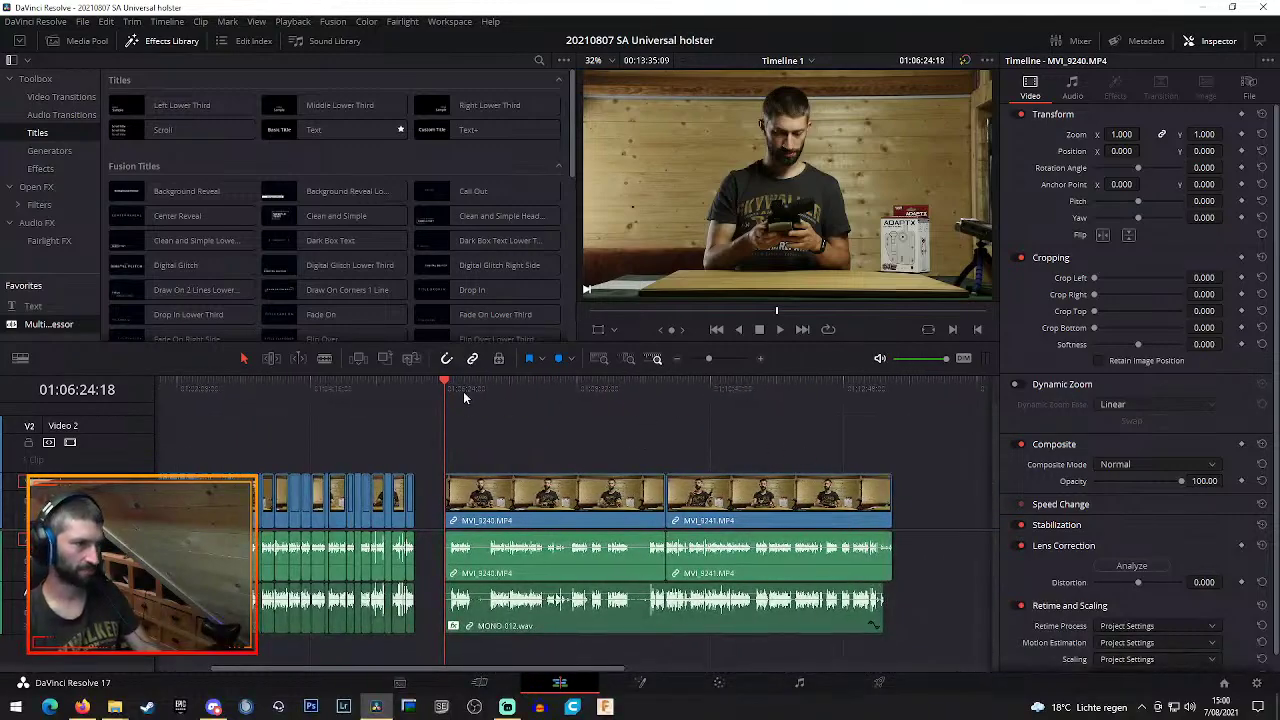
left_click_drag(660, 390, 645, 392)
key("space")
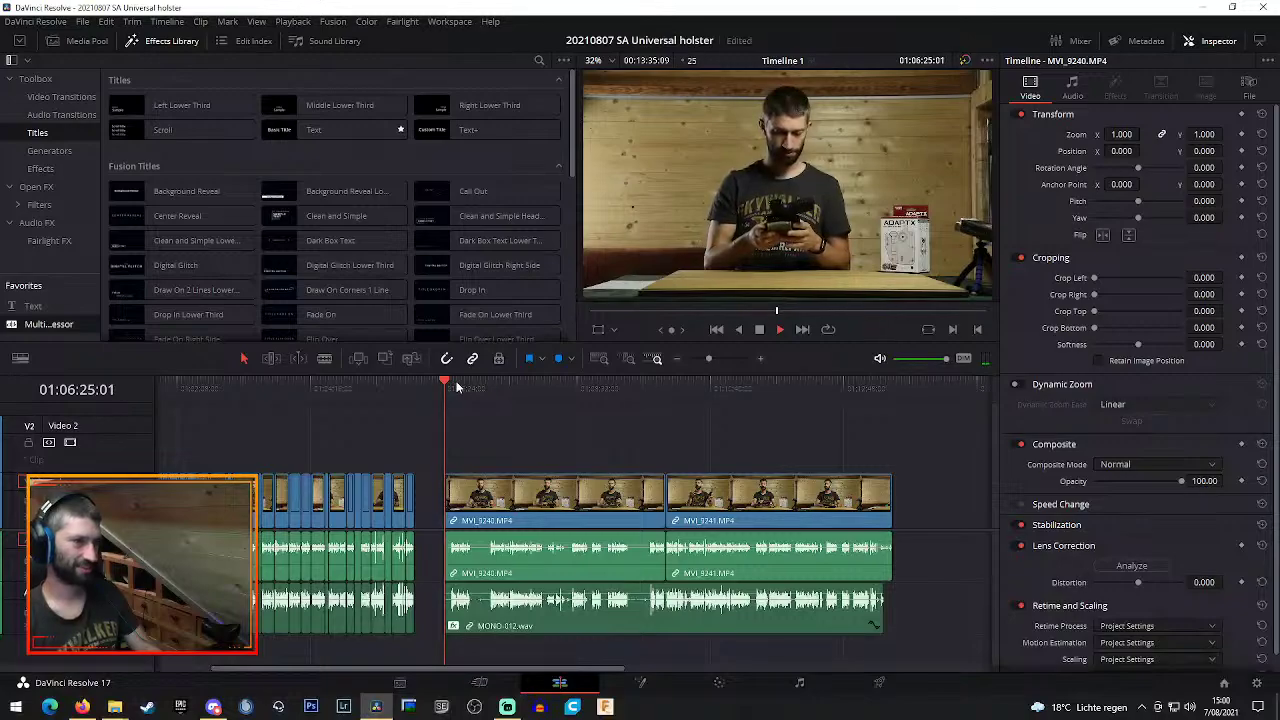
left_click(760, 359)
left_click(590, 388)
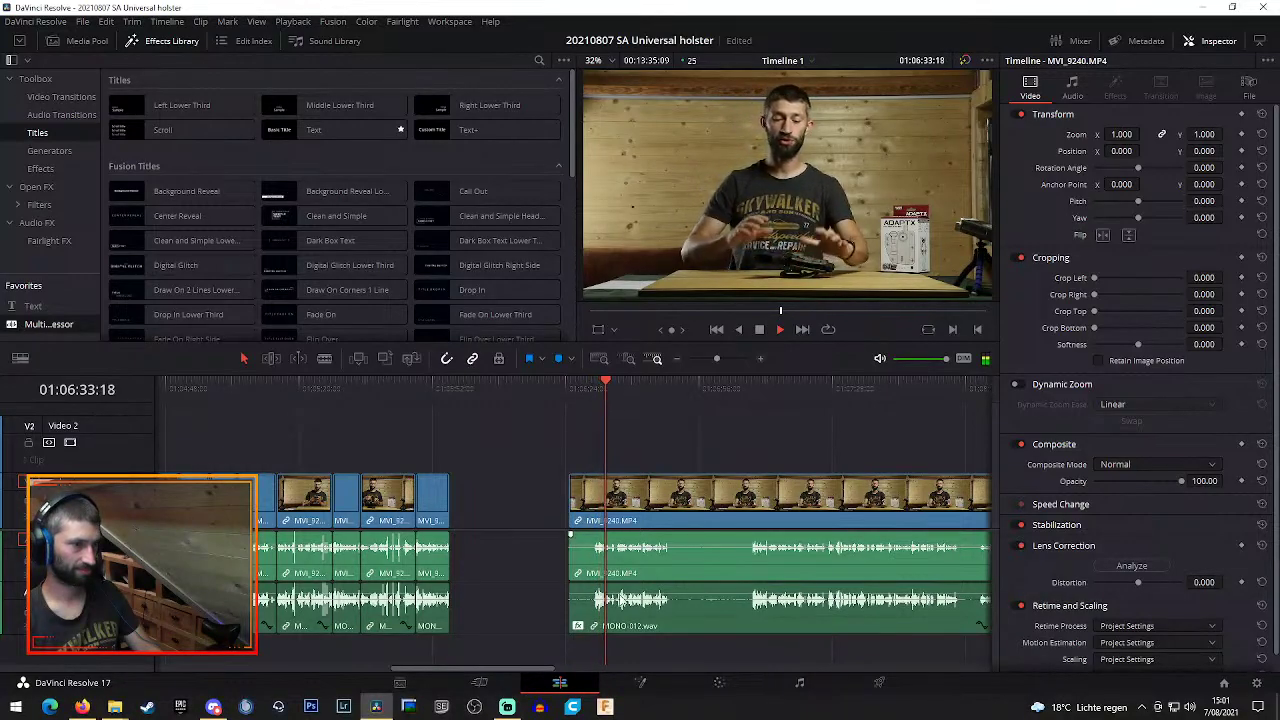
key("b")
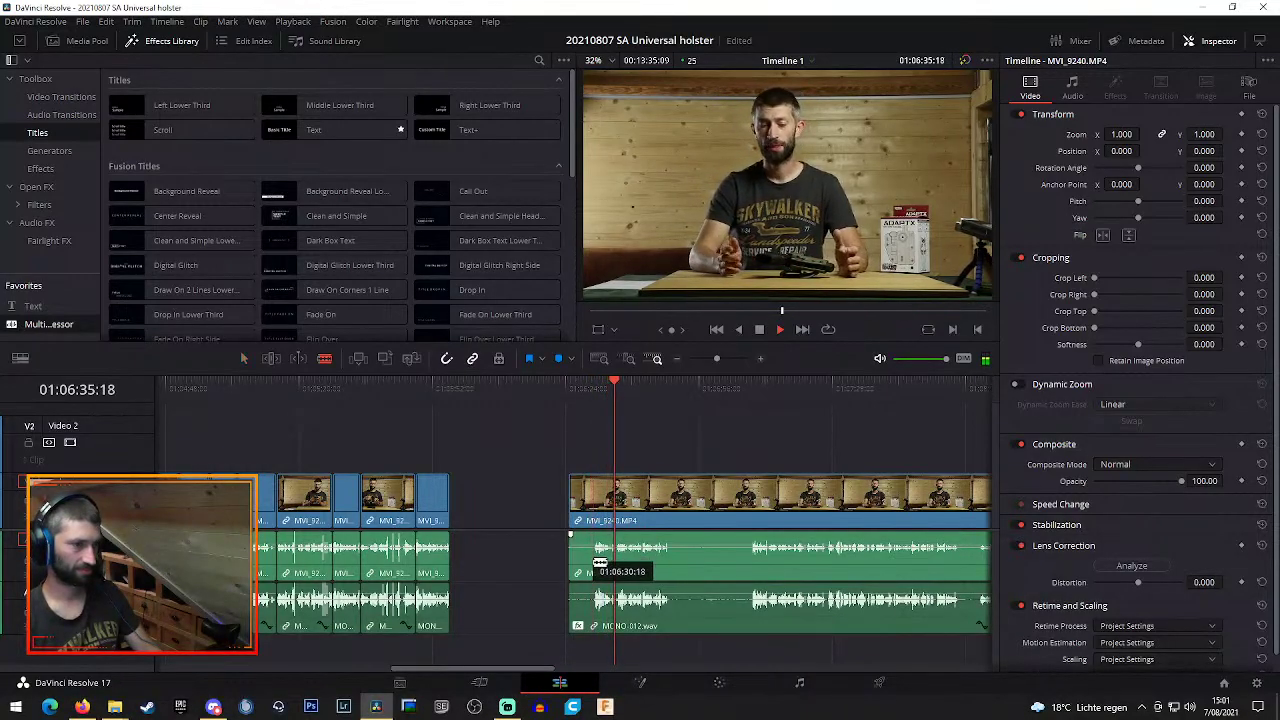
Split the MVI_9240.MP4 clip and its linked audio at the start and end of the spoken passage, the second cut near 01:06:48
left_click(762, 359)
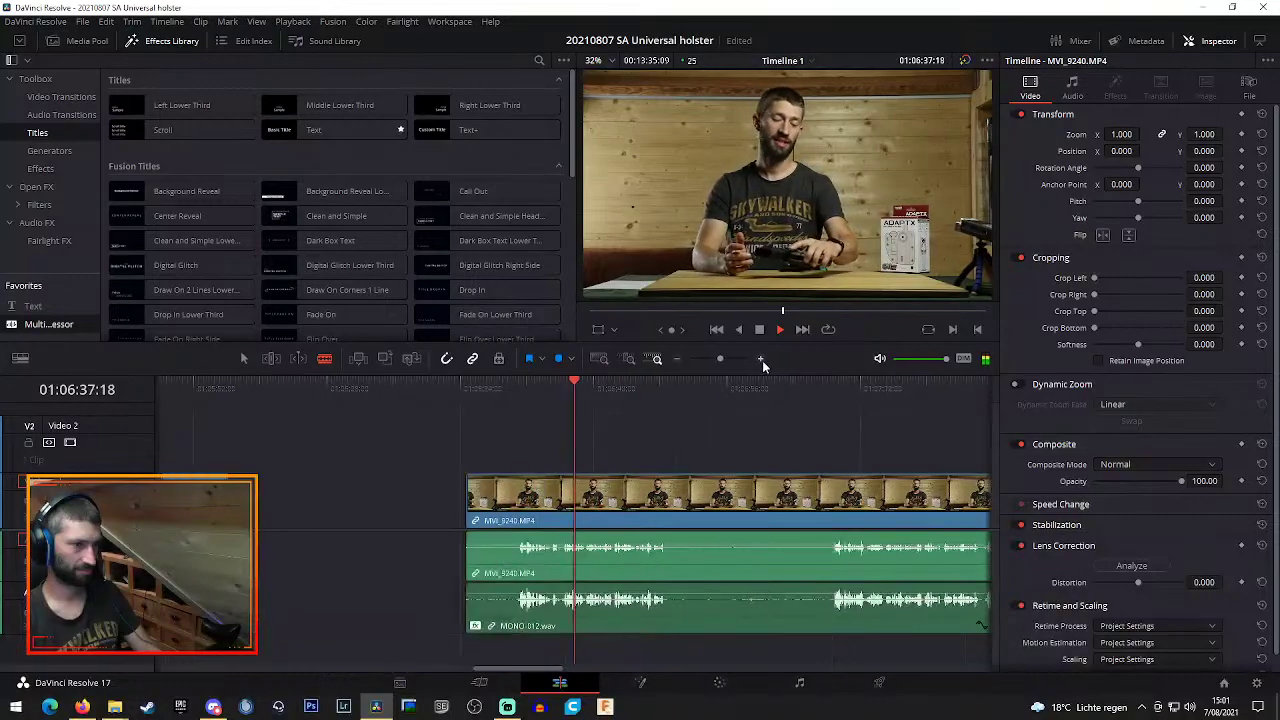
left_click(762, 360)
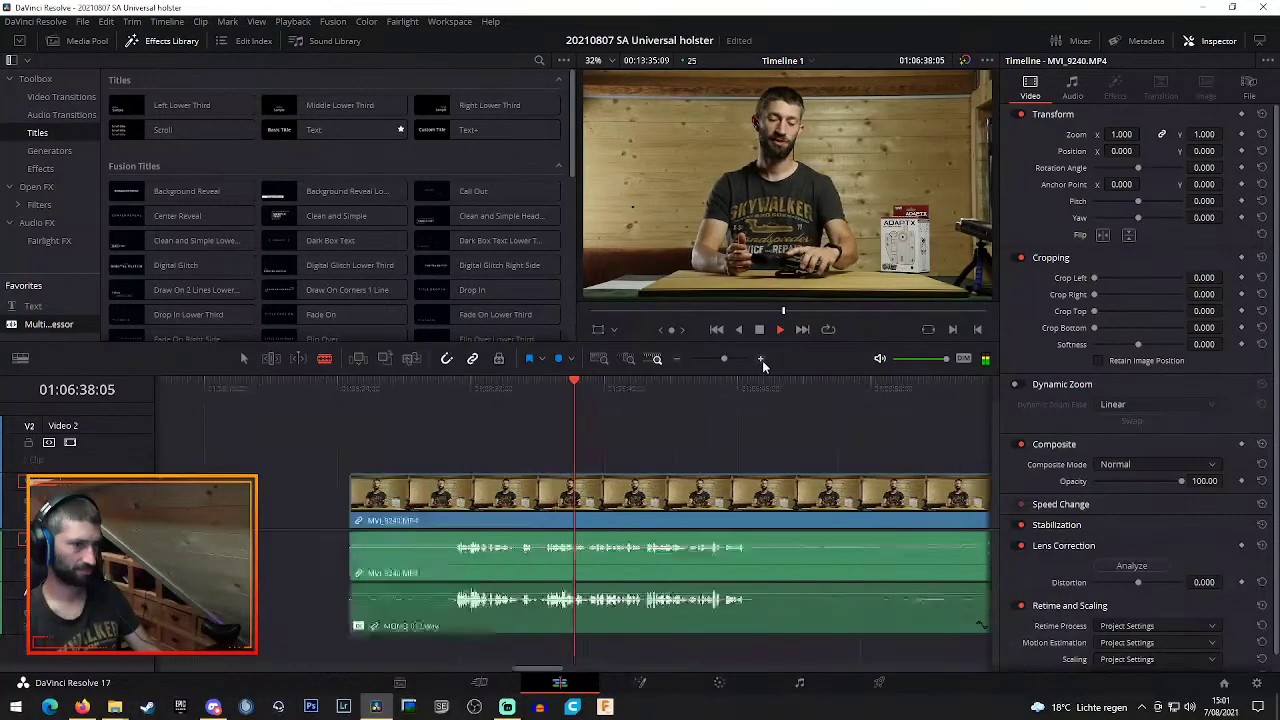
left_click(549, 577)
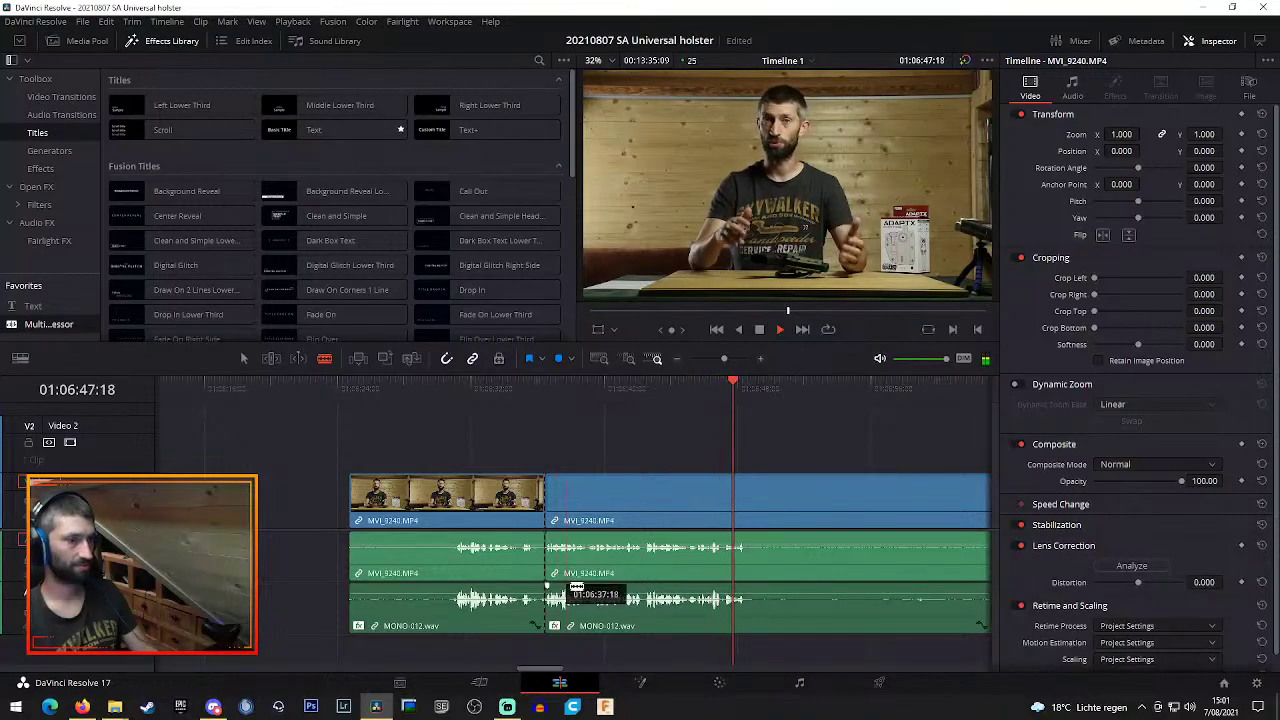
left_click(745, 530)
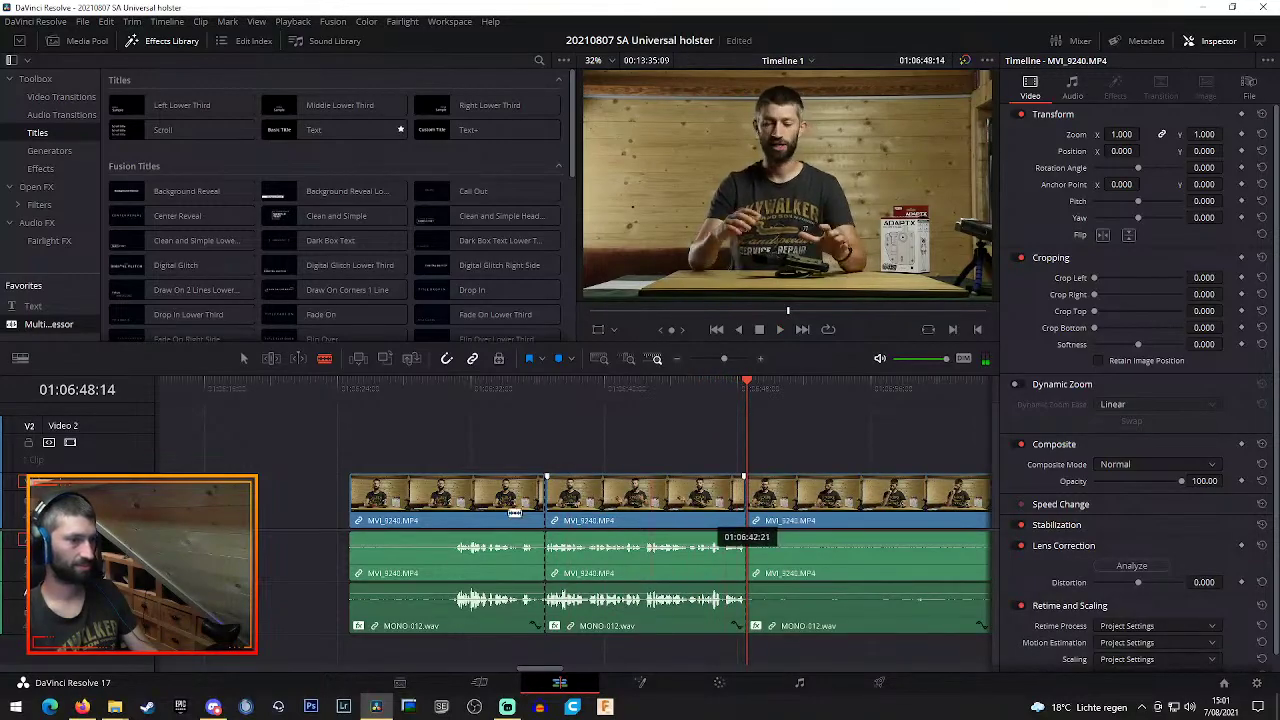
Ripple delete the lead-in piece before the first cut and move the kept spoken section earlier on the timeline
key("a")
left_click(435, 515)
key("Delete")
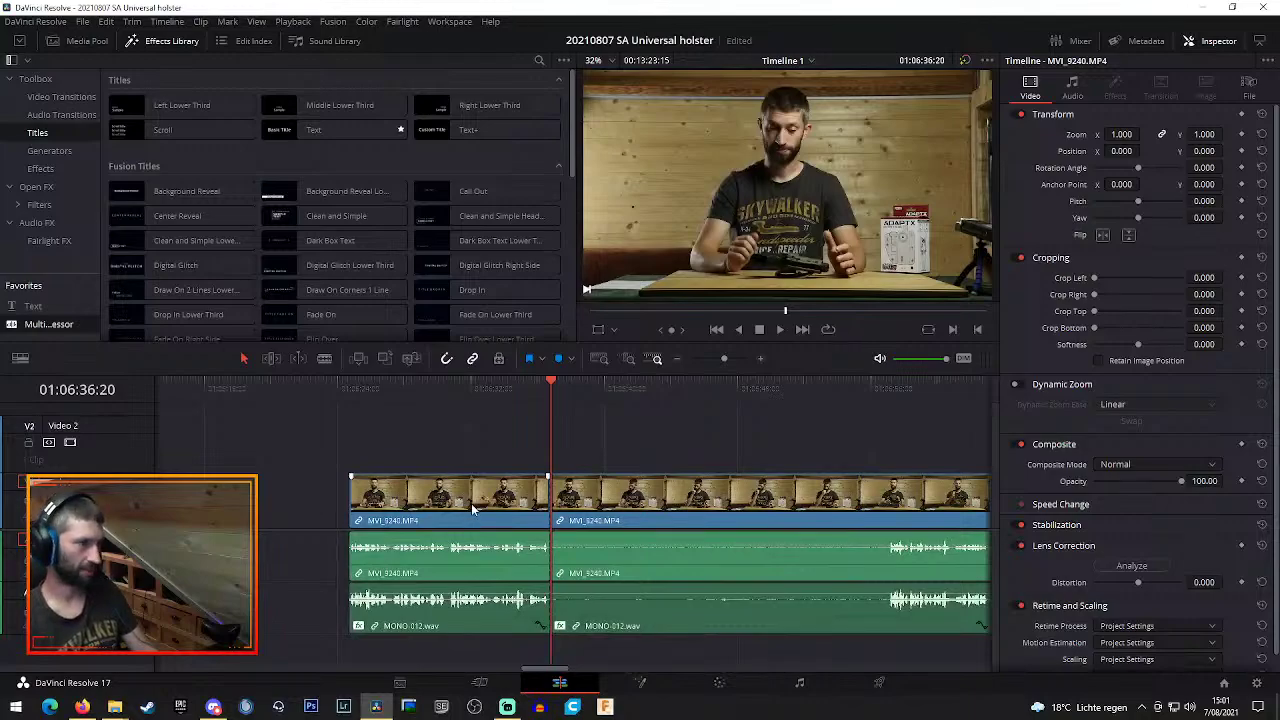
left_click_drag(497, 500, 404, 500)
left_click_drag(549, 672, 523, 678)
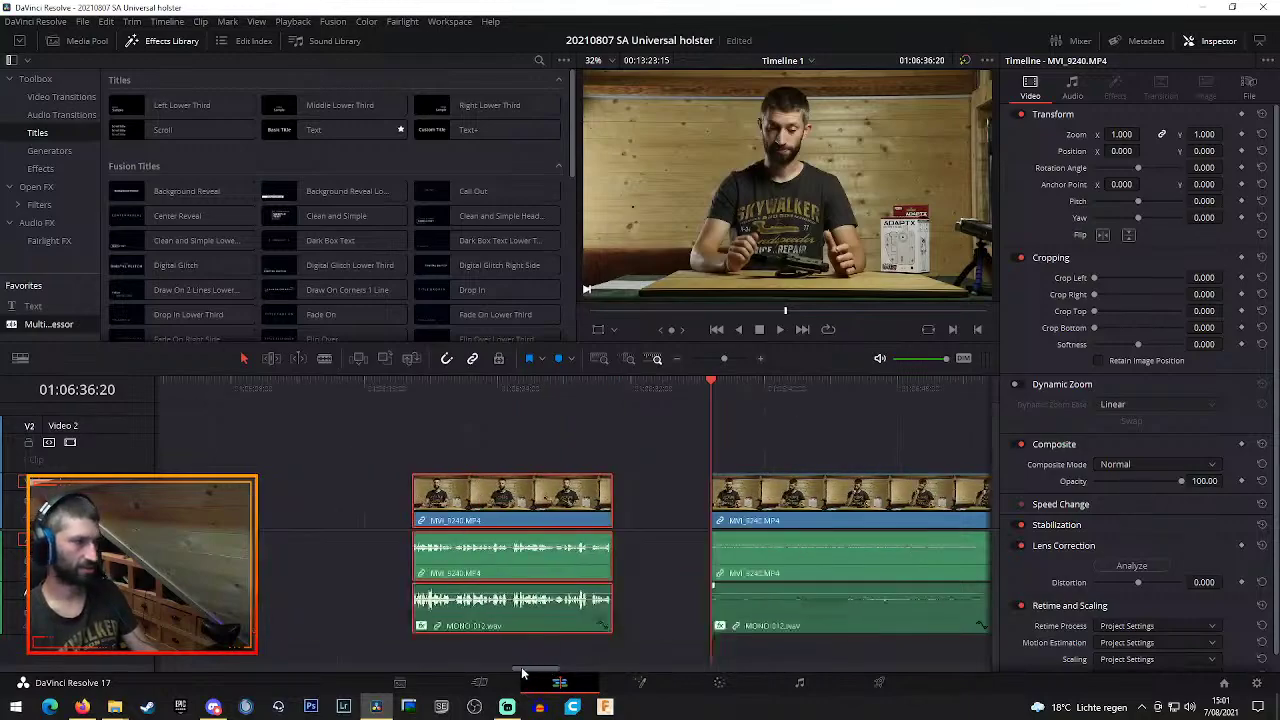
Open the pistols bin and skim through MVI_9242.MP4 to examine its holster footage
left_click(86, 41)
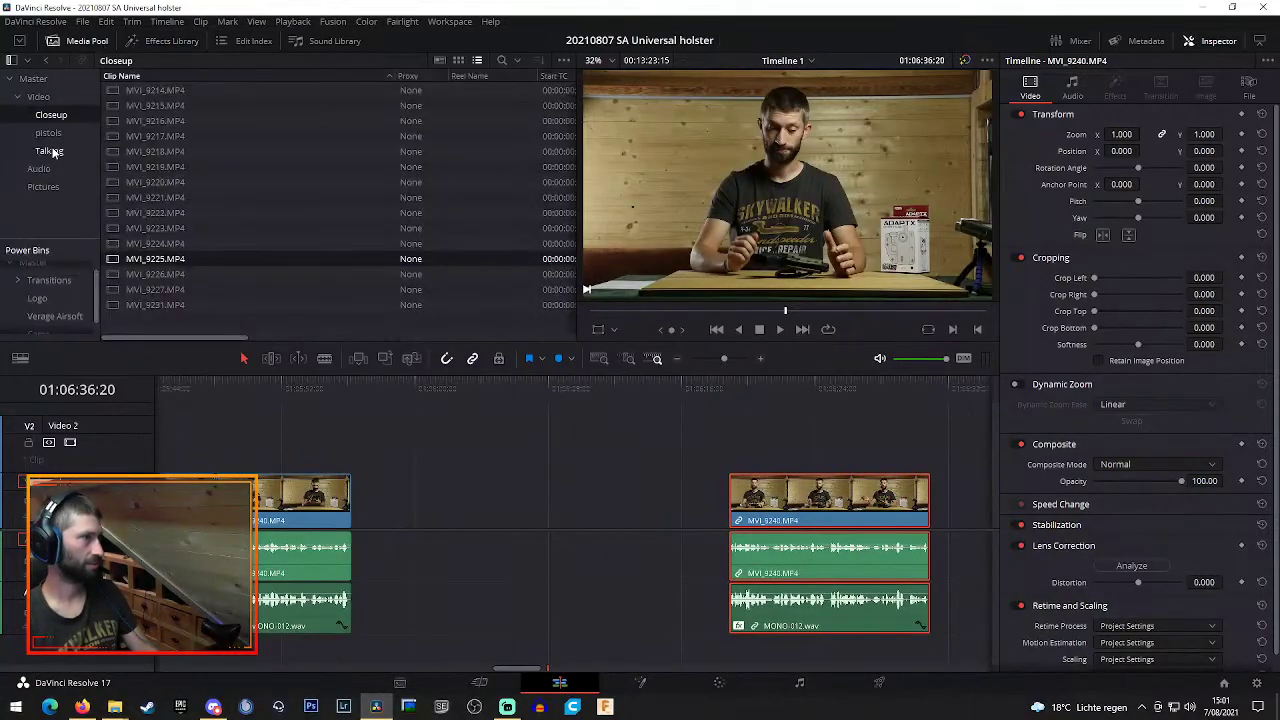
left_click(50, 134)
left_click(160, 93)
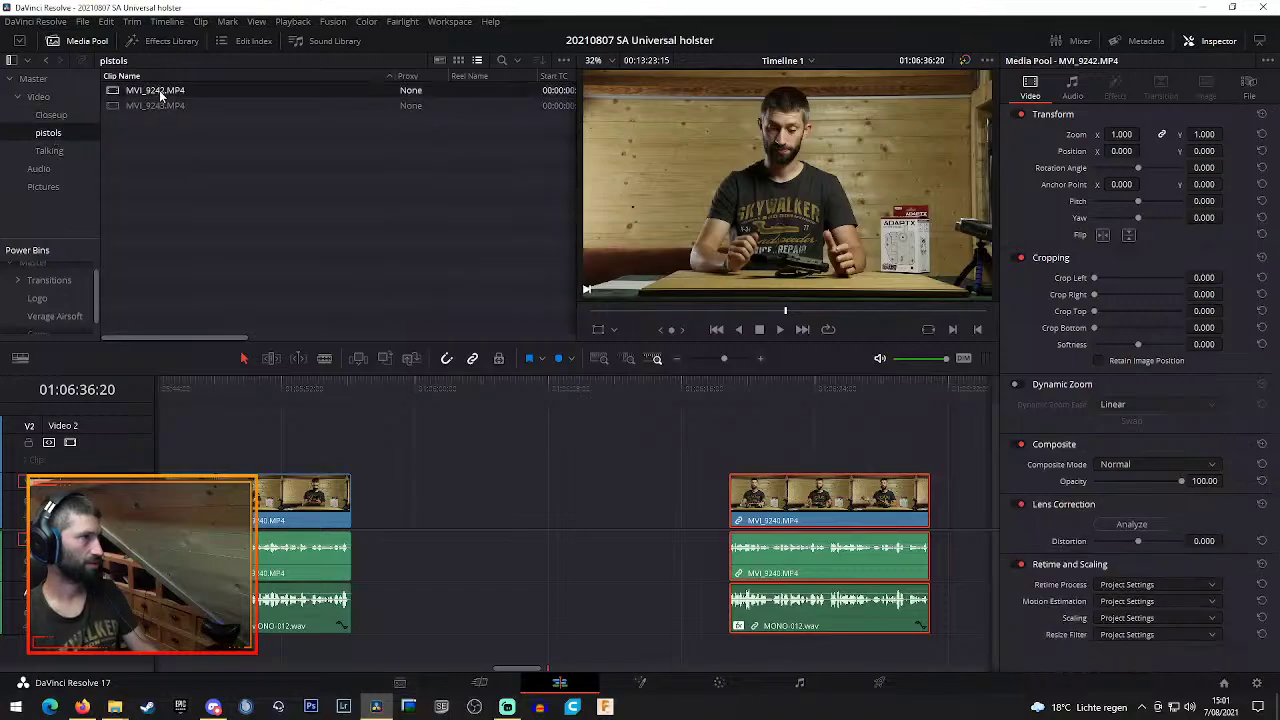
double_click(157, 91)
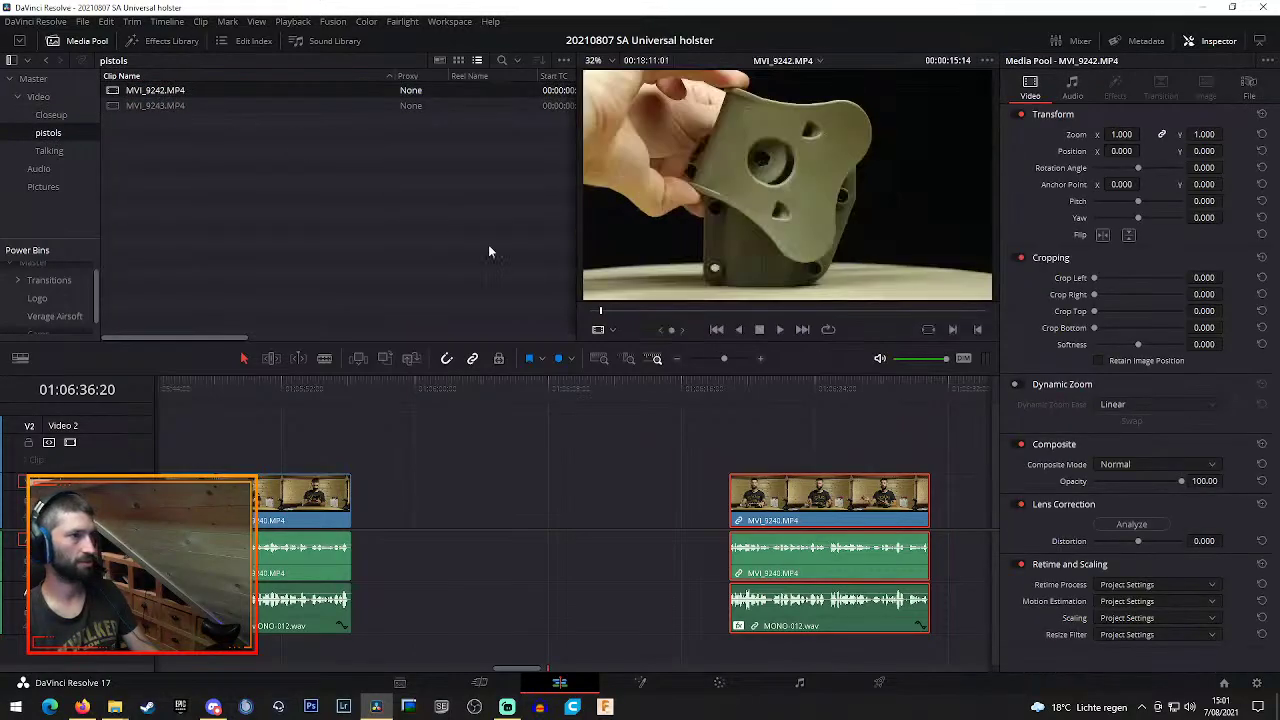
left_click(642, 311)
left_click_drag(642, 311, 937, 318)
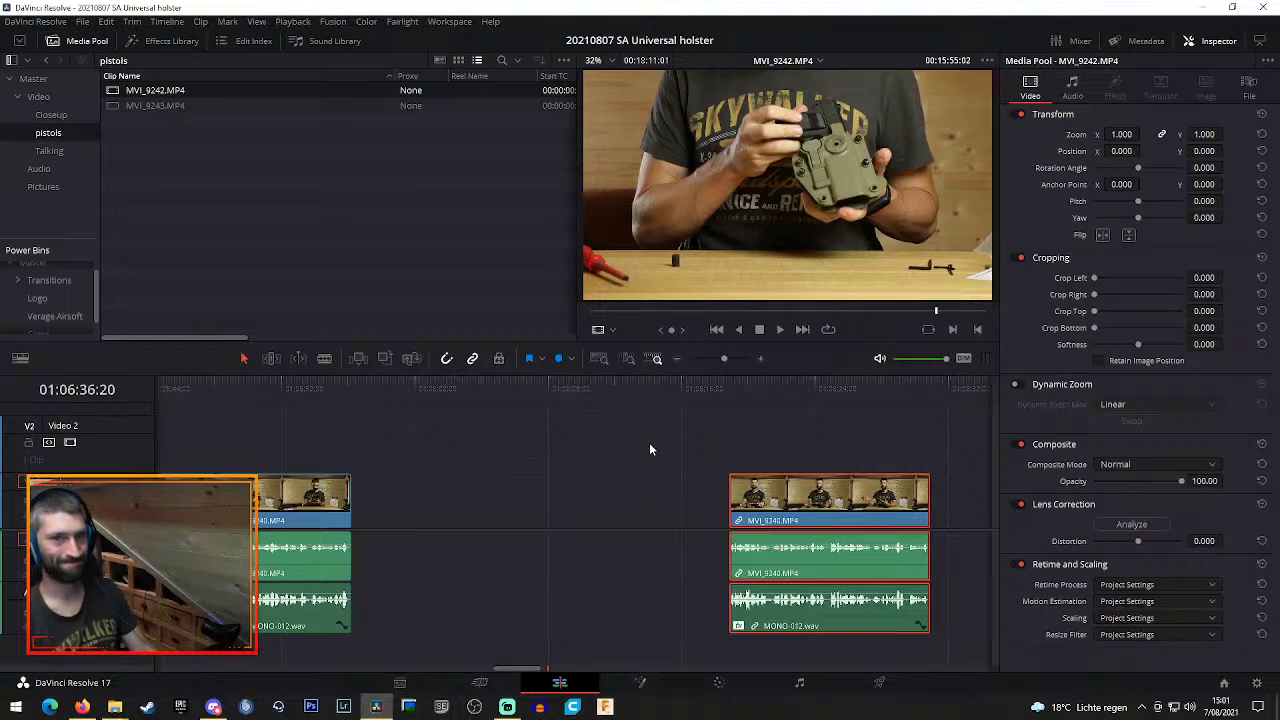
Move the kept section against the preceding clip and split the remaining MVI_9240.MP4 footage where speech resumes, near 01:06:57
left_click_drag(833, 500, 455, 500)
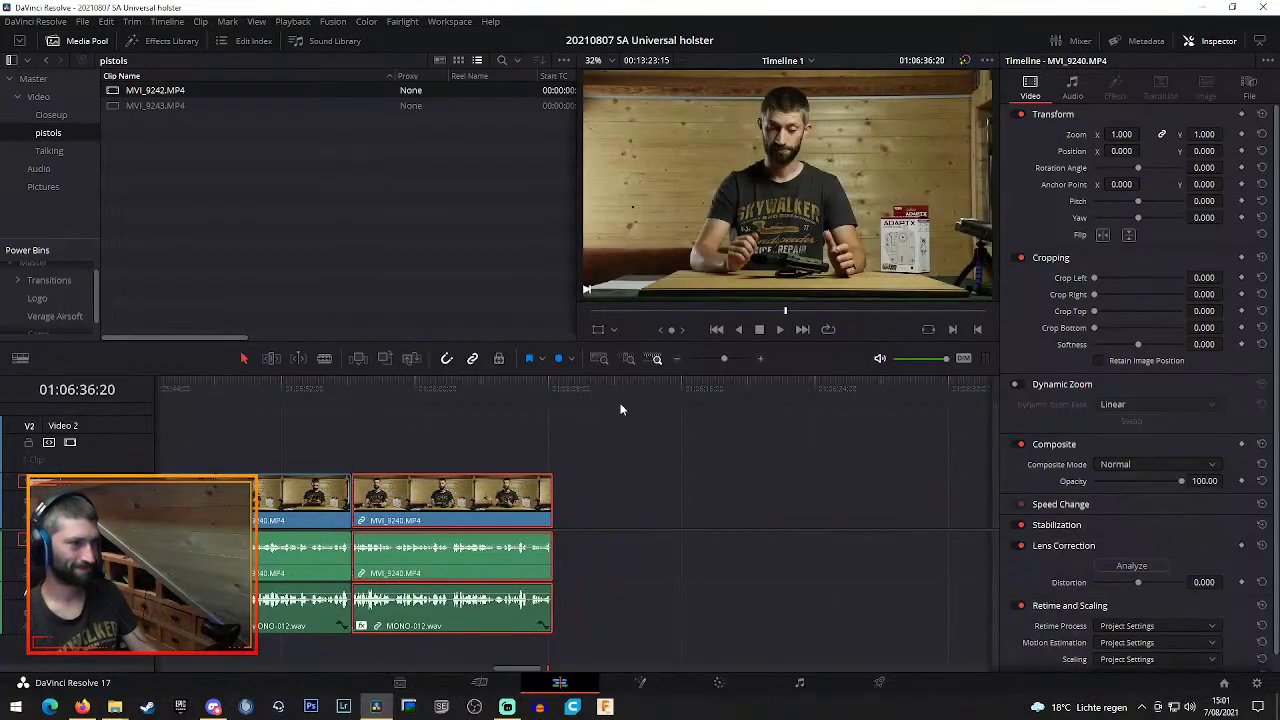
left_click(675, 362)
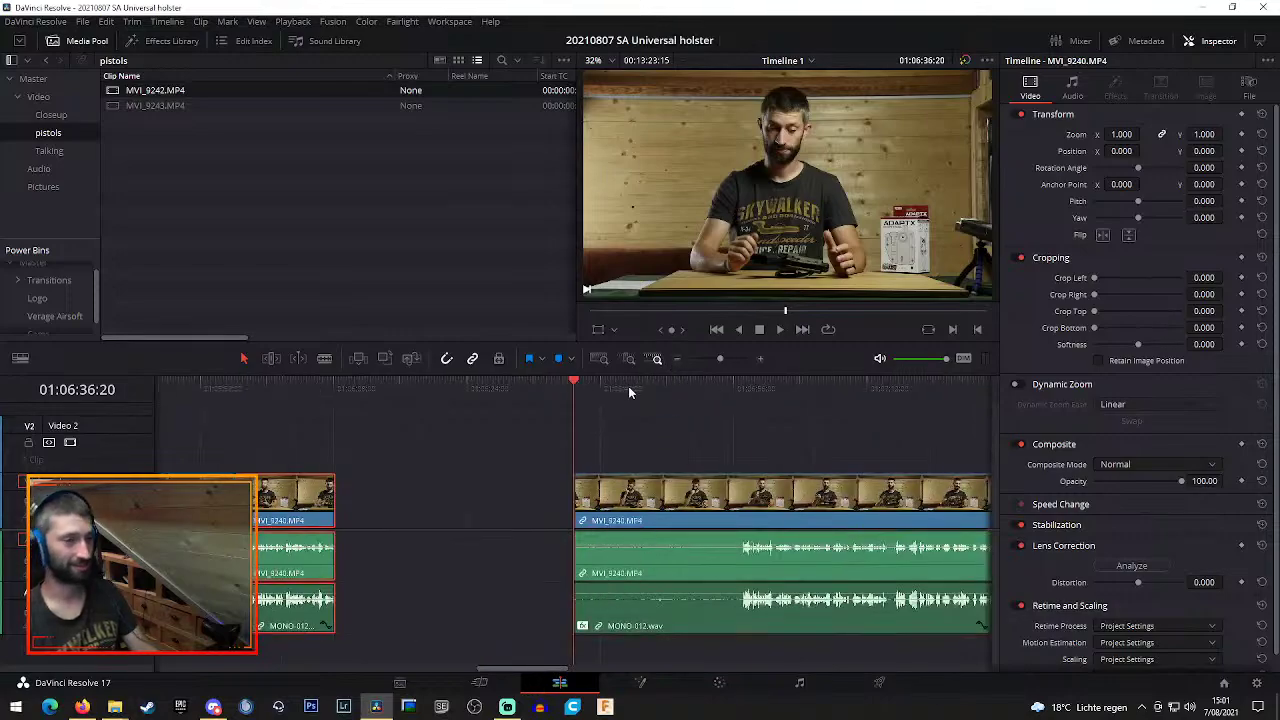
left_click_drag(722, 390, 739, 390)
key("space")
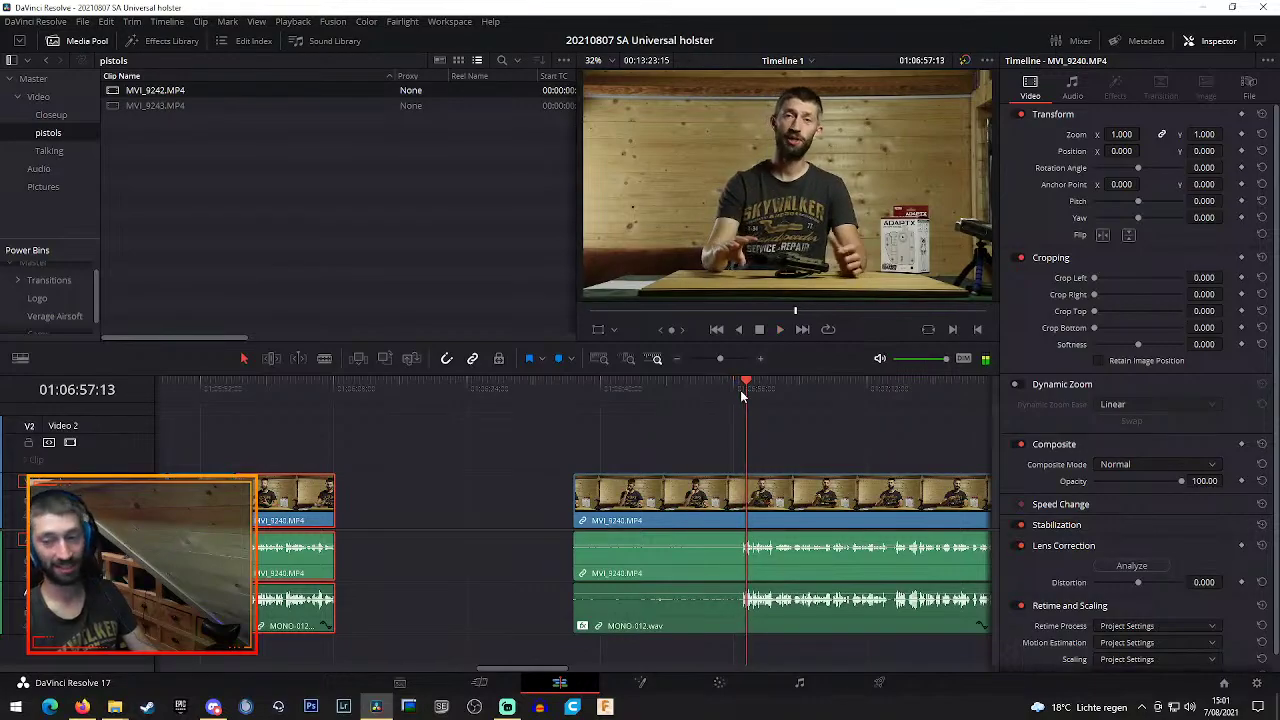
left_click(738, 390)
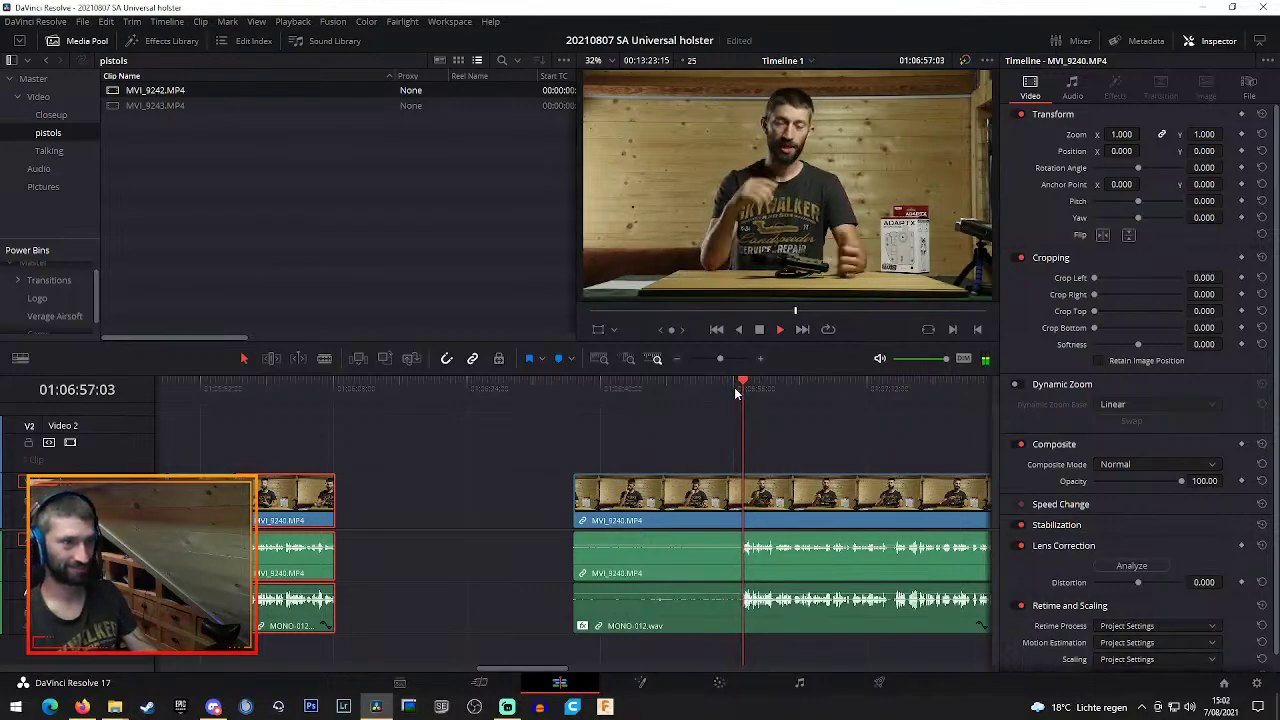
left_click_drag(521, 668, 534, 668)
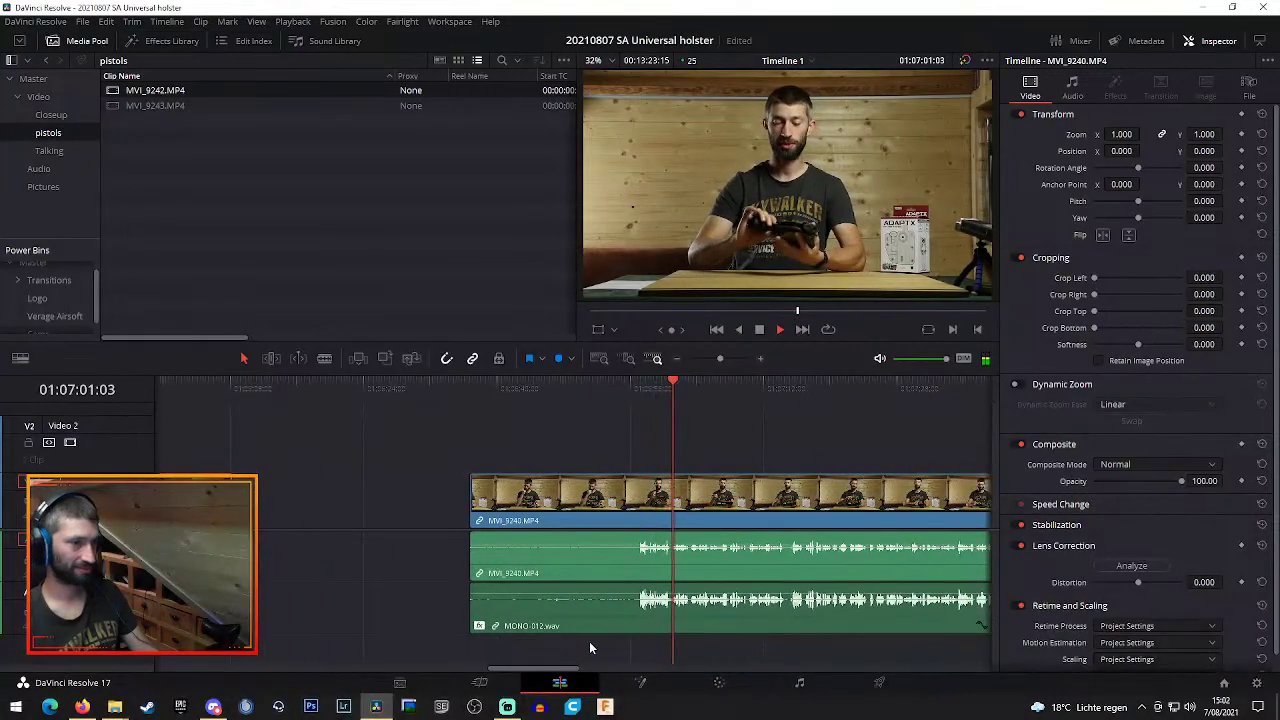
key("b")
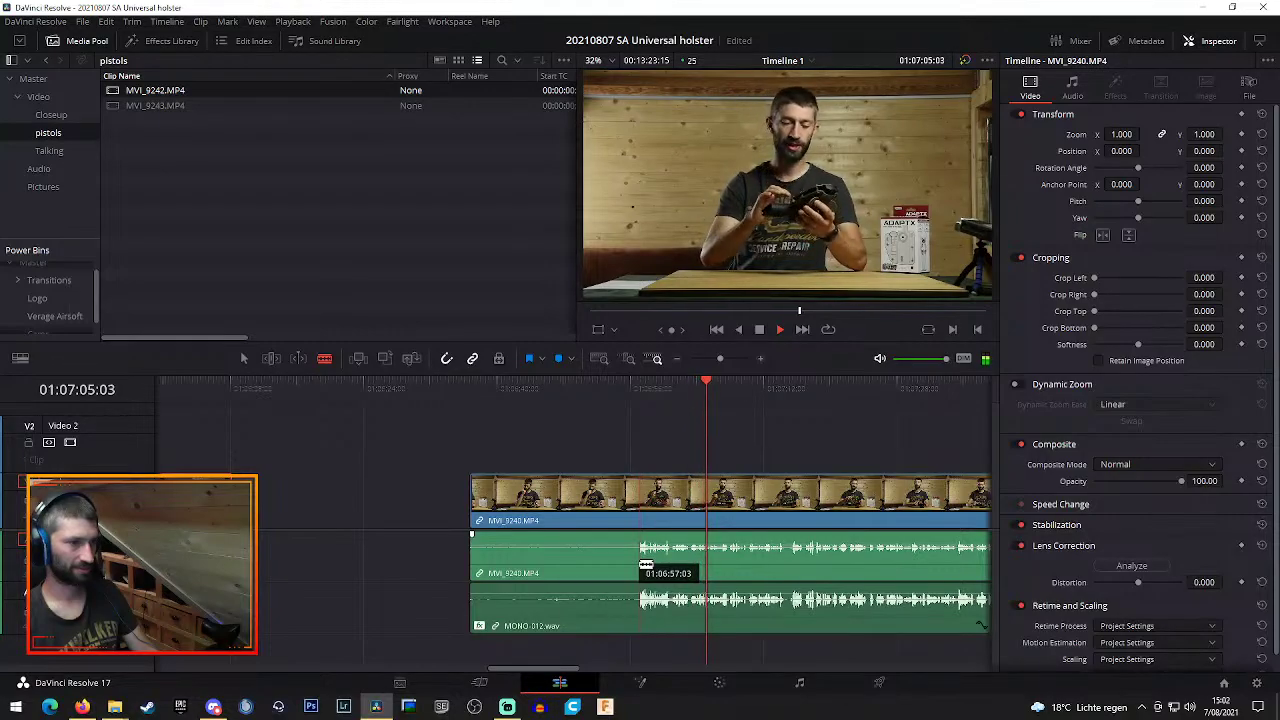
left_click(645, 565)
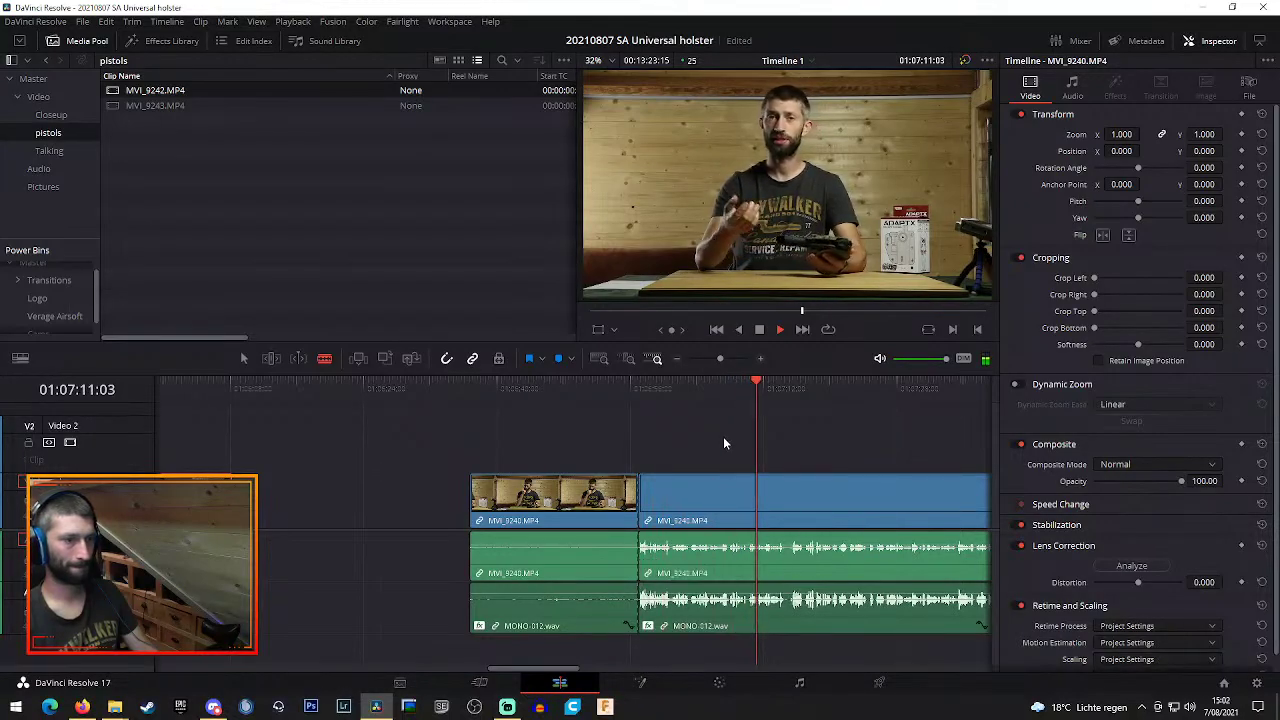
Split the spoken part of MVI_9240.MP4 at two nearby pauses, the second near 01:07:10, to isolate a short piece
left_click(761, 362)
left_click(486, 390)
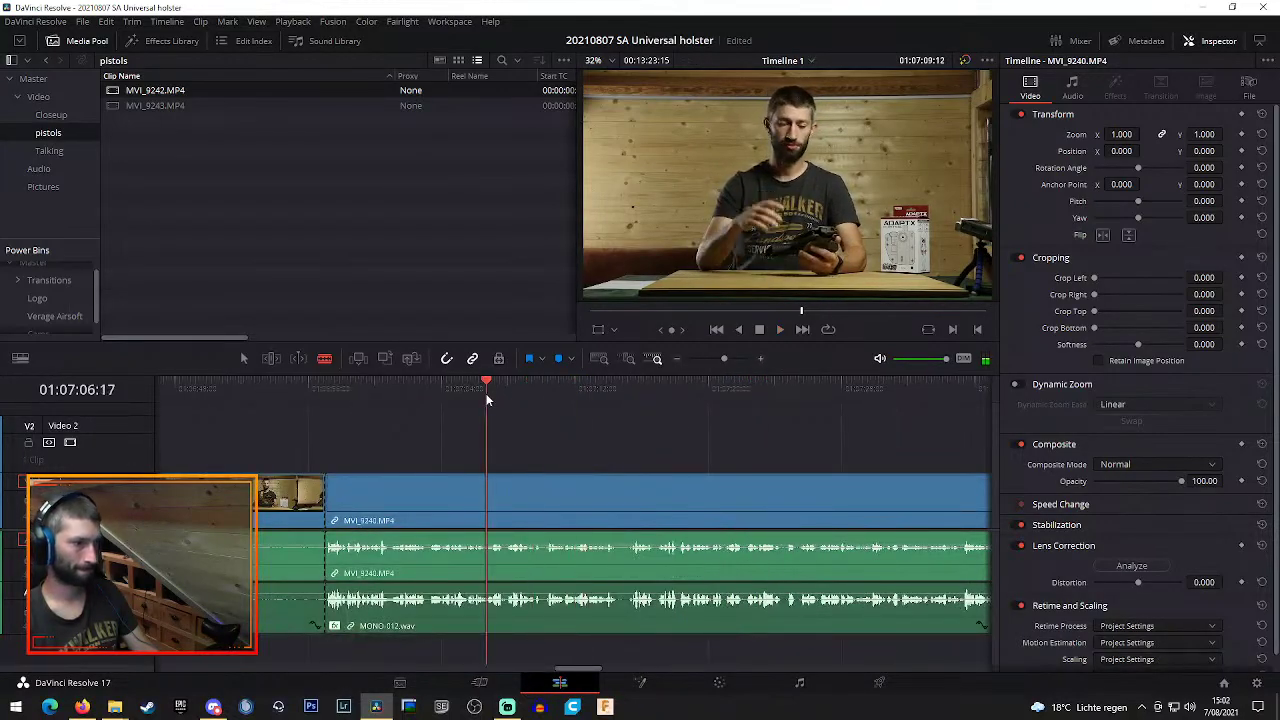
left_click(510, 505)
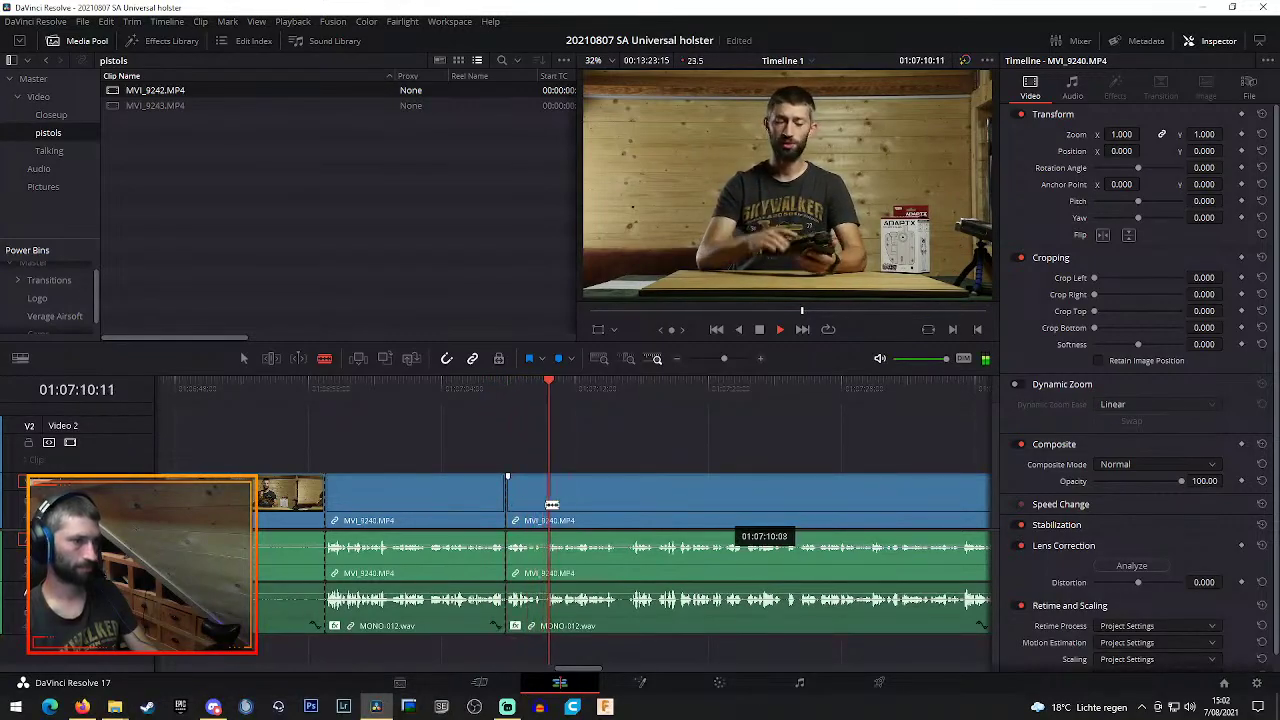
left_click(547, 503)
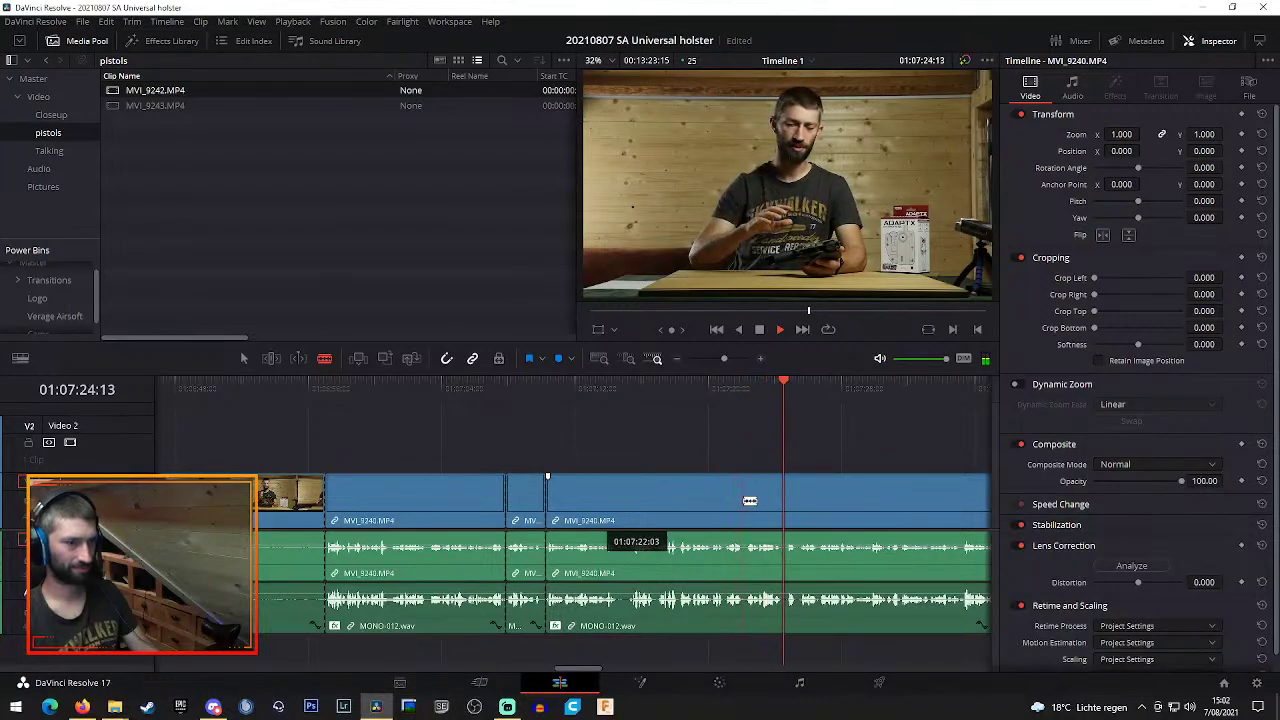
Review the take after 01:07:19, cut out the short section ending at 01:07:24:10 and ripple delete it
left_click(704, 388)
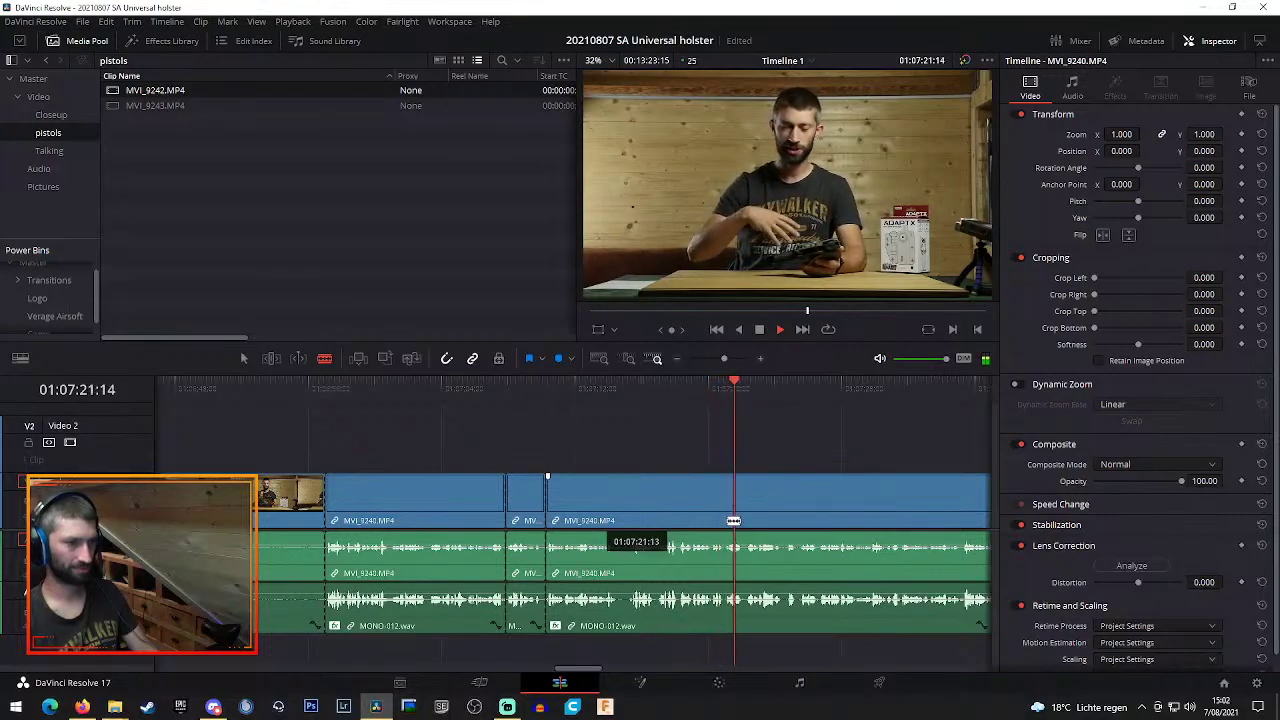
left_click(688, 398)
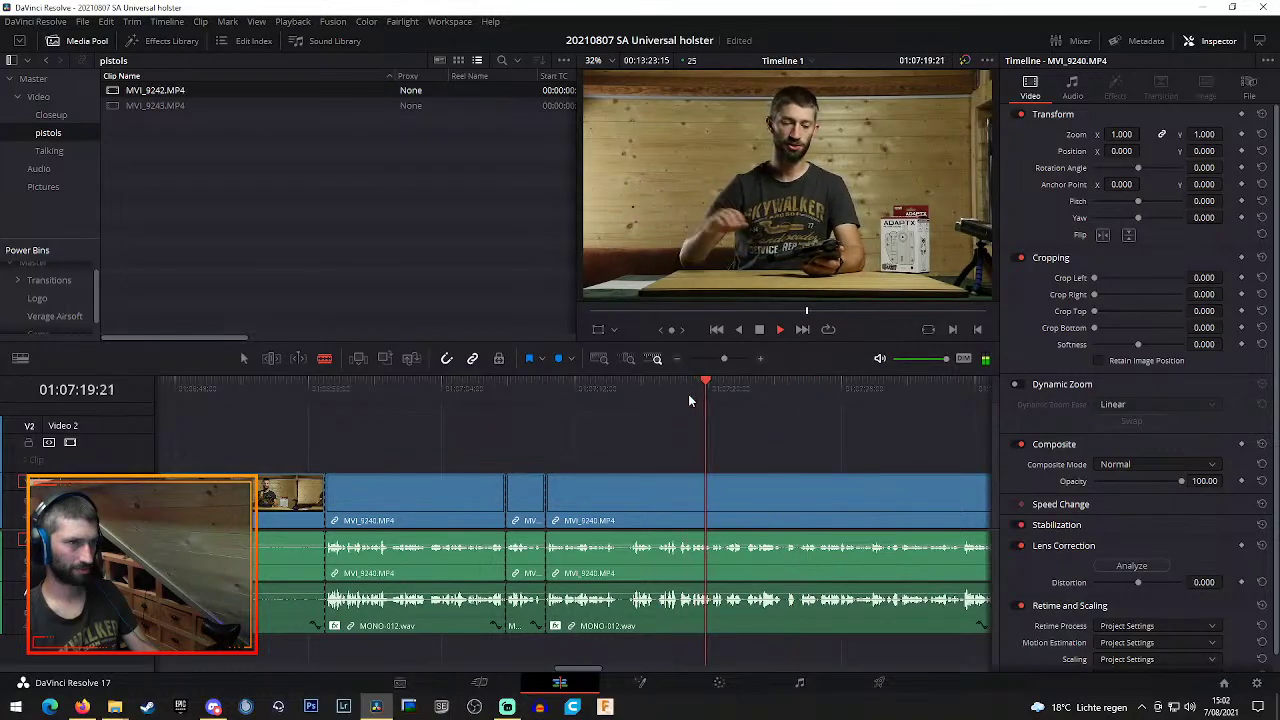
left_click(713, 621)
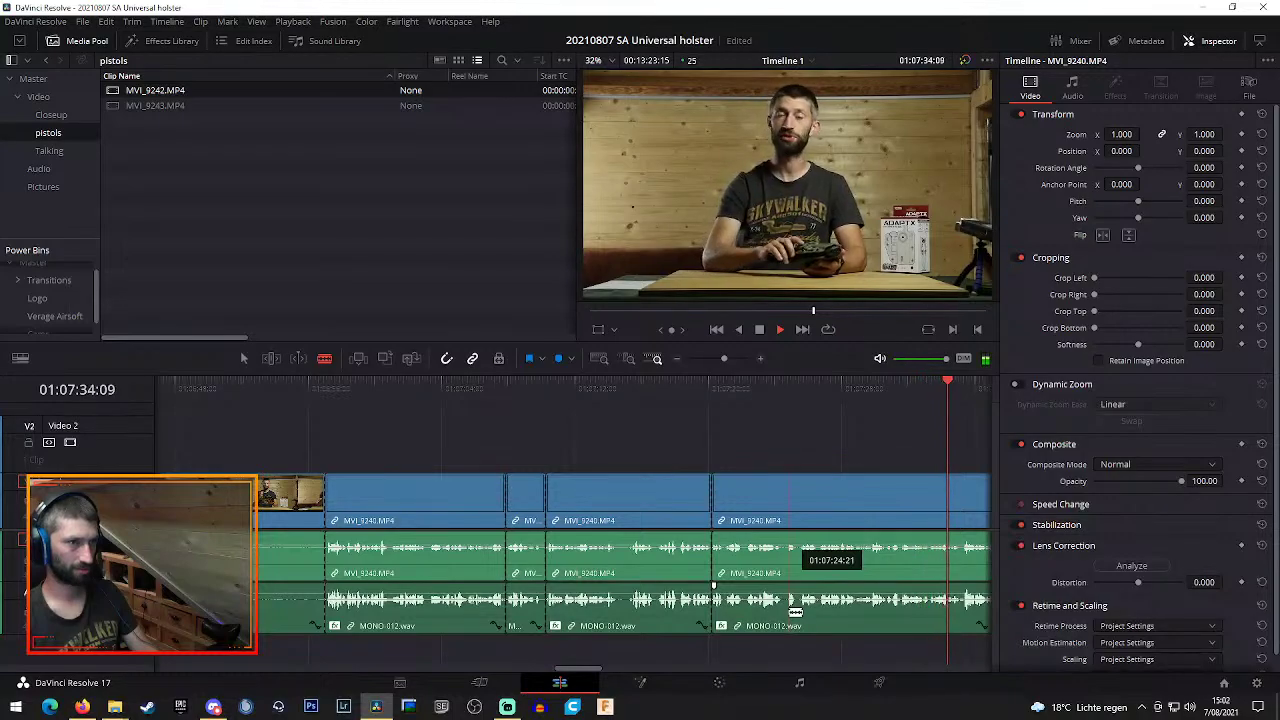
left_click(777, 386)
key("space")
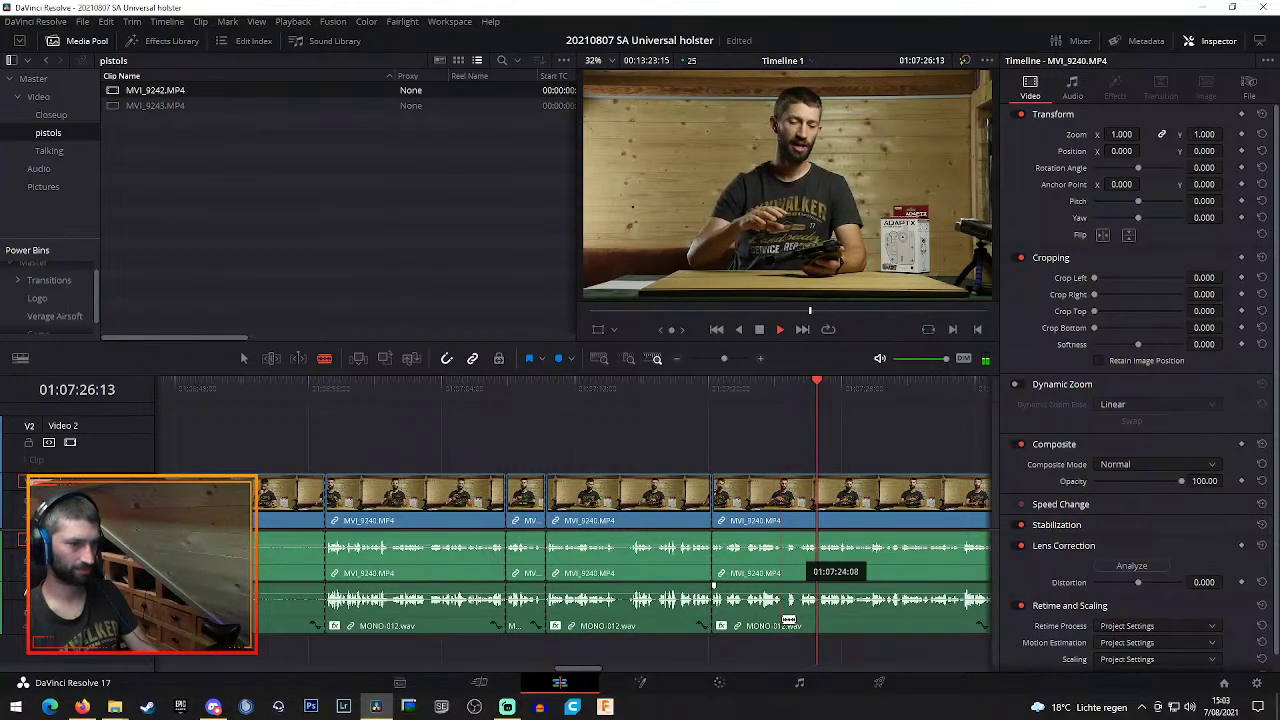
left_click(785, 605)
key("space")
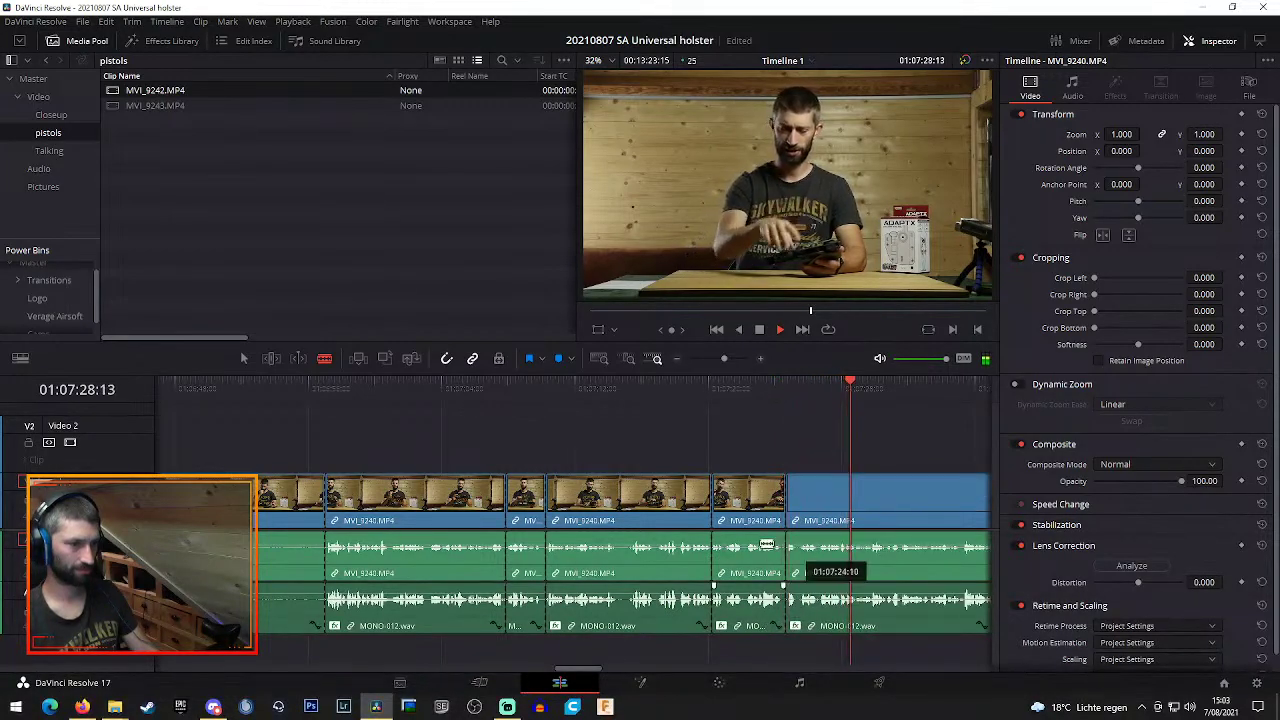
key("a")
left_click(752, 505)
key("Delete")
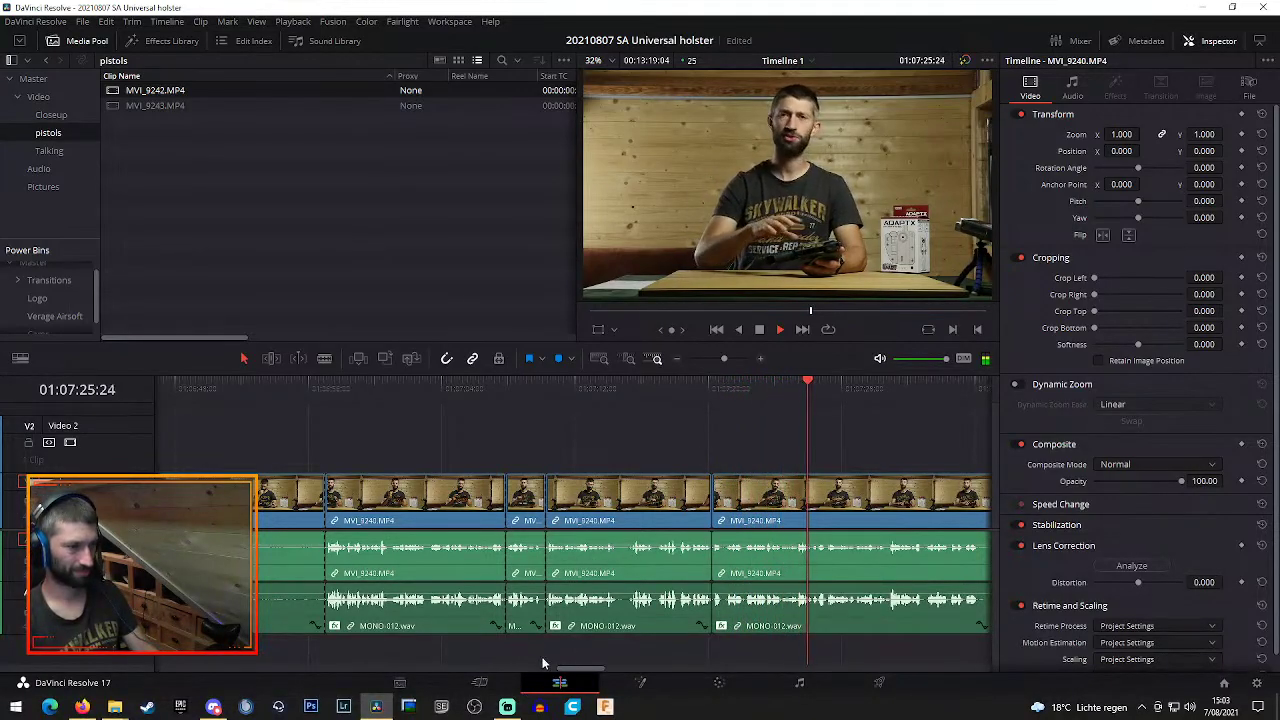
Play the rest of the take and split MVI_9240.MP4 where the spoken passage ends, near 01:07:42
left_click_drag(566, 670, 582, 670)
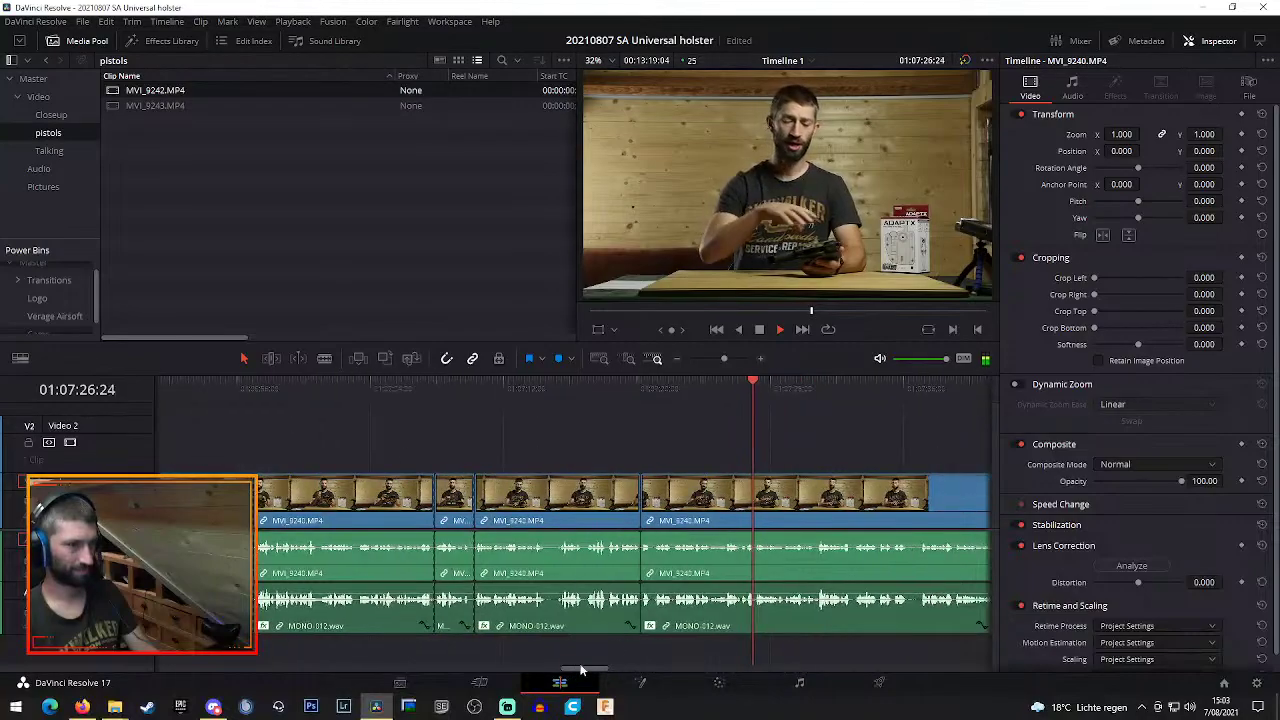
left_click(677, 359)
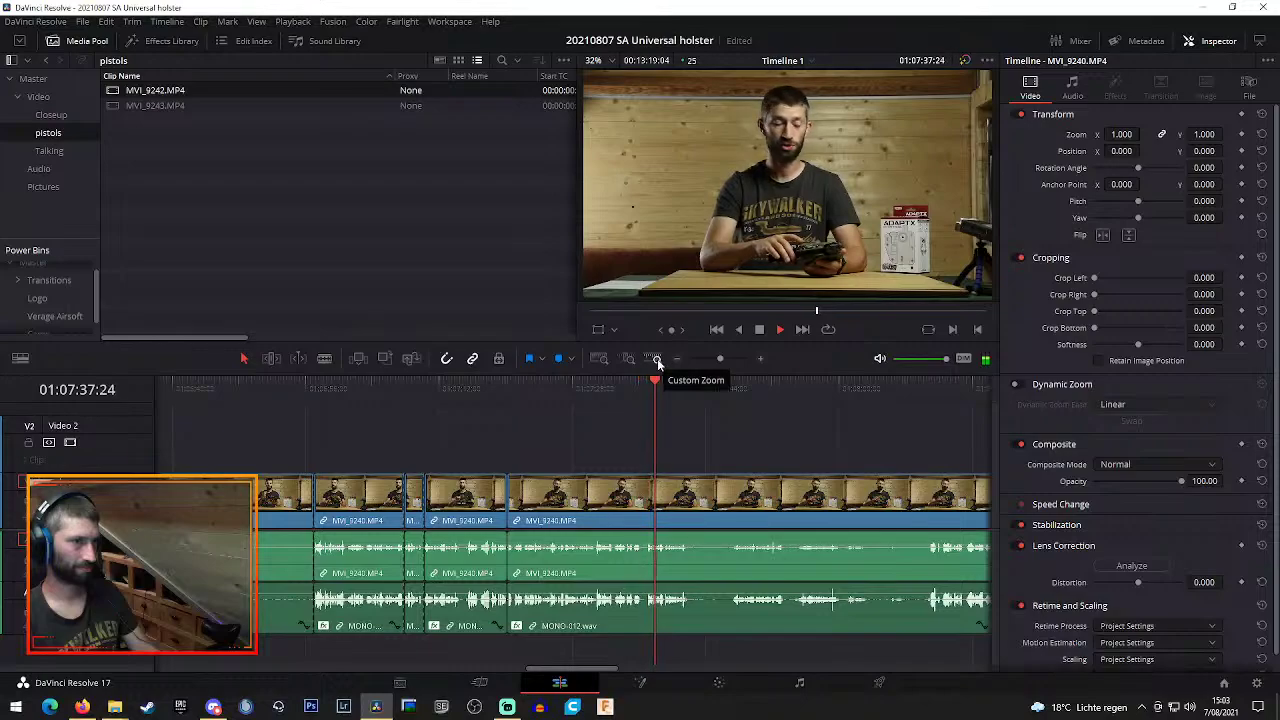
key("b")
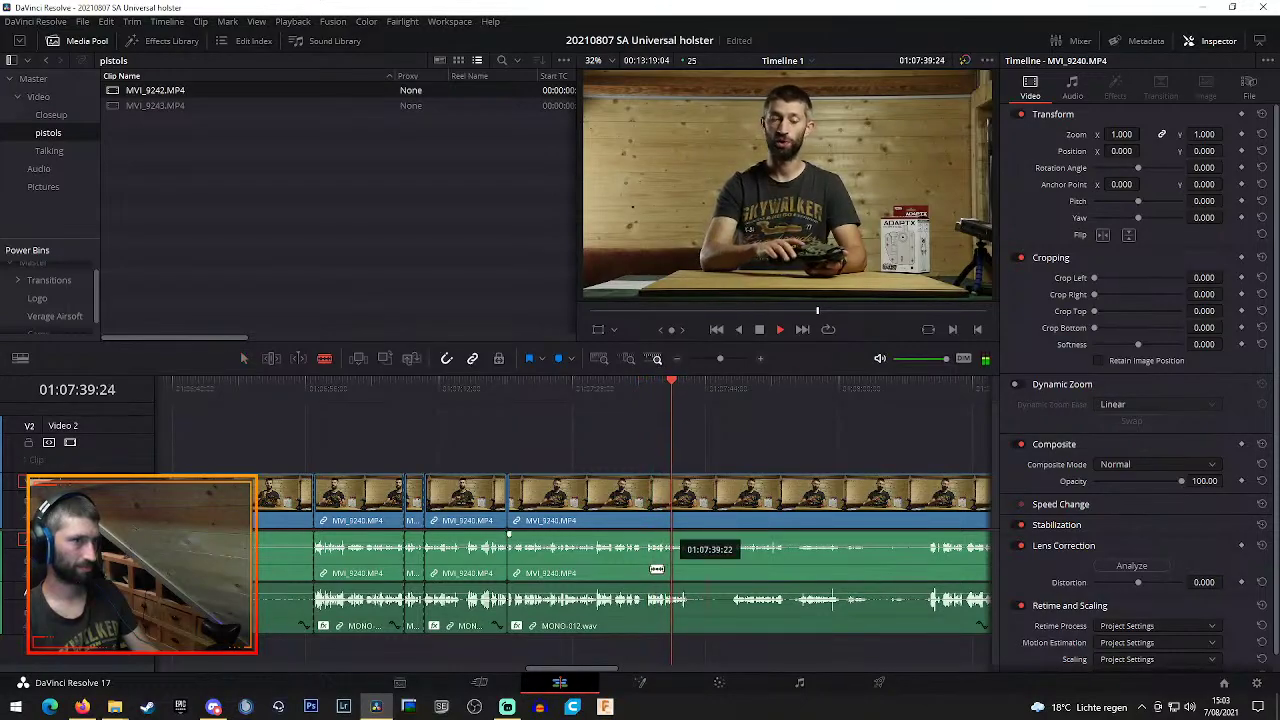
left_click(693, 497)
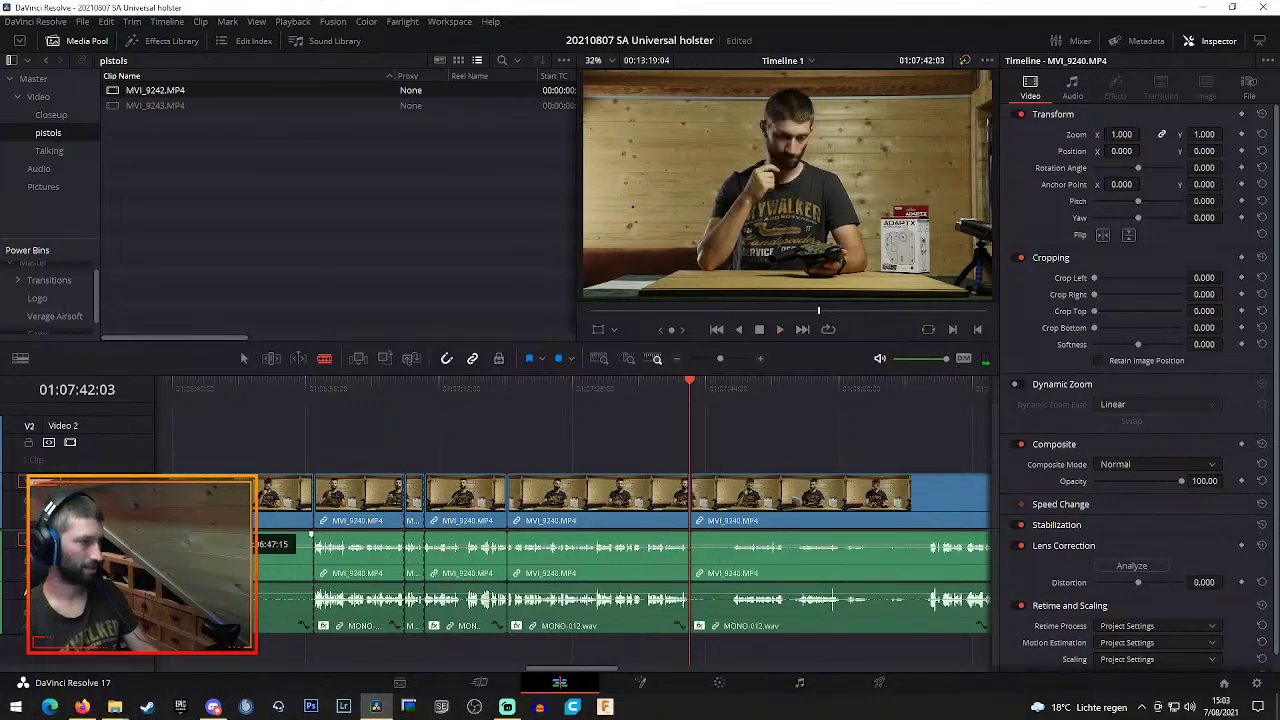
Ripple delete the silent piece before the spoken sections and move those sections together towards the earlier edited clips
key("a")
left_click_drag(595, 674, 566, 668)
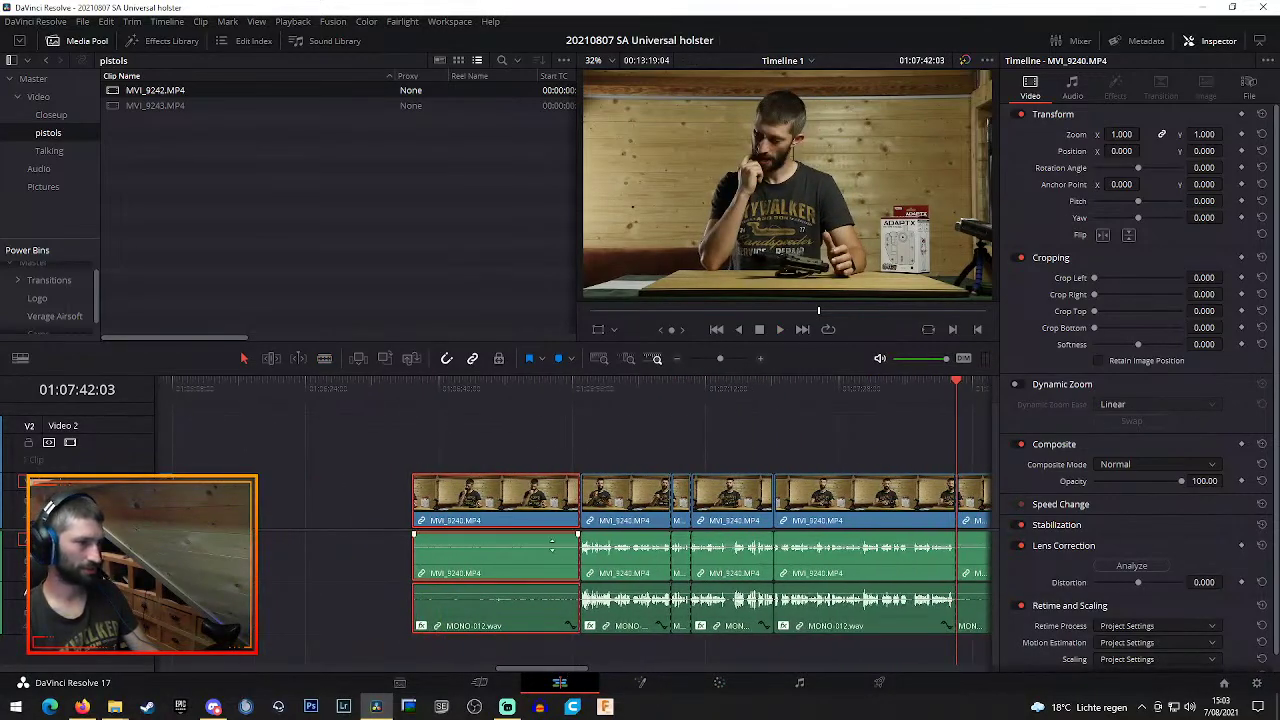
key("Delete")
left_click_drag(382, 434, 738, 622)
left_click_drag(729, 505, 500, 505)
Play the remaining MVI_9240.MP4 take after the timeline gap and split it at a pause near 01:07:55
scroll(584, 678, "right", 3)
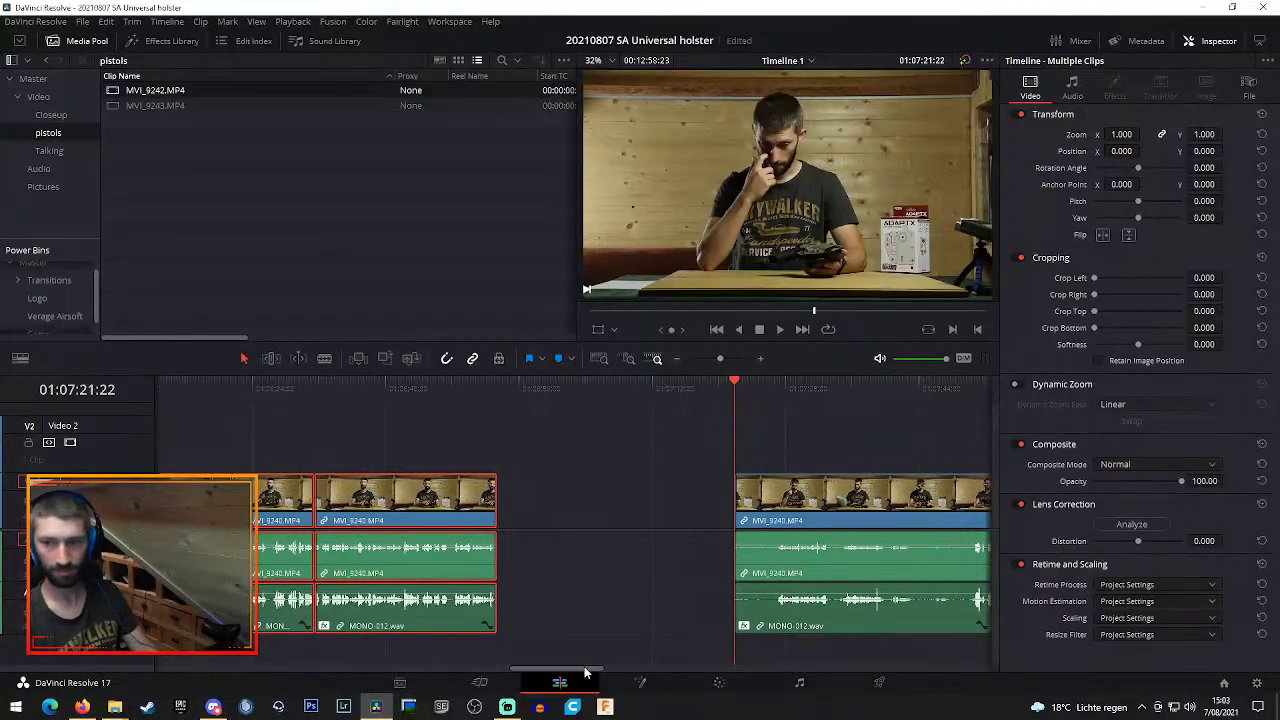
scroll(586, 673, "right", 10)
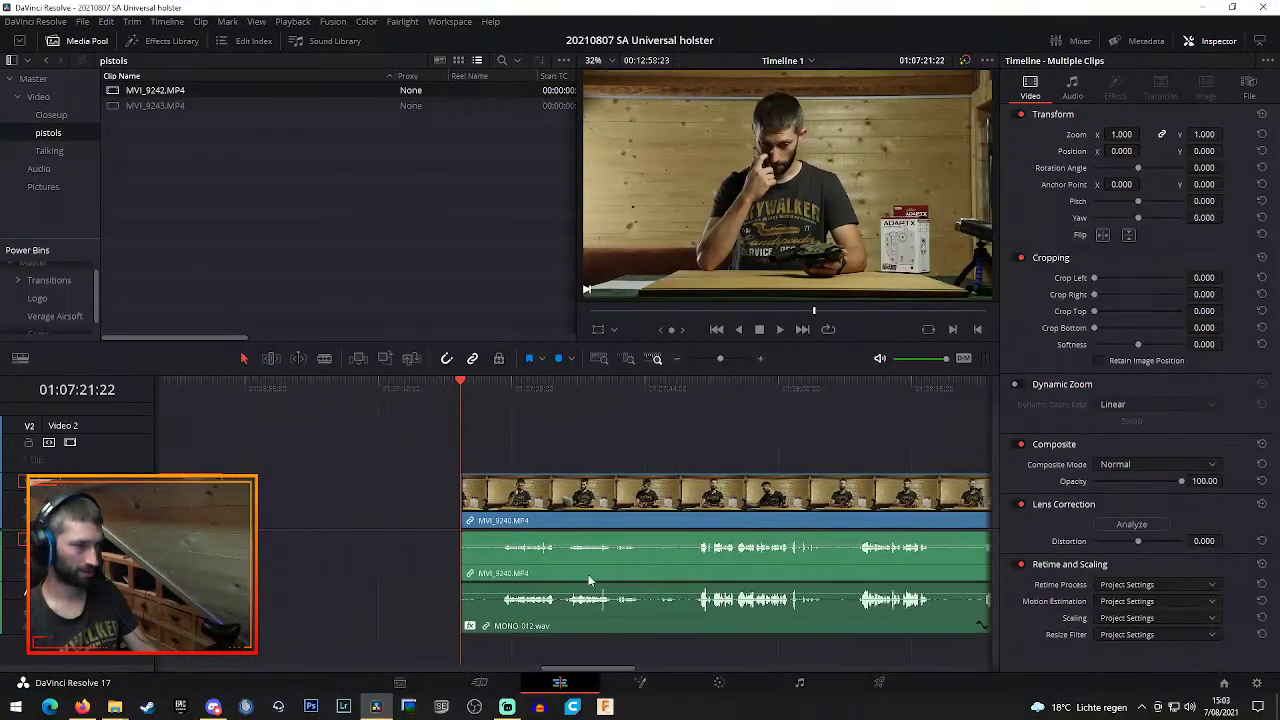
left_click(502, 390)
key("space")
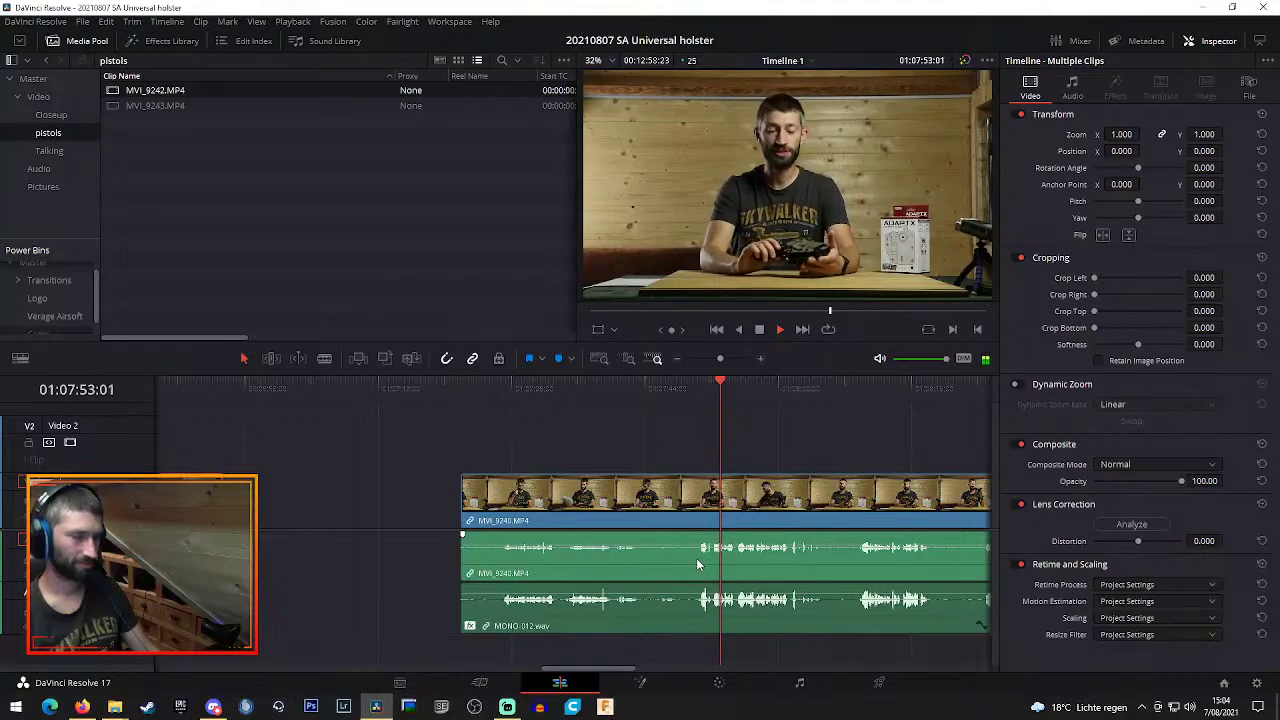
key("b")
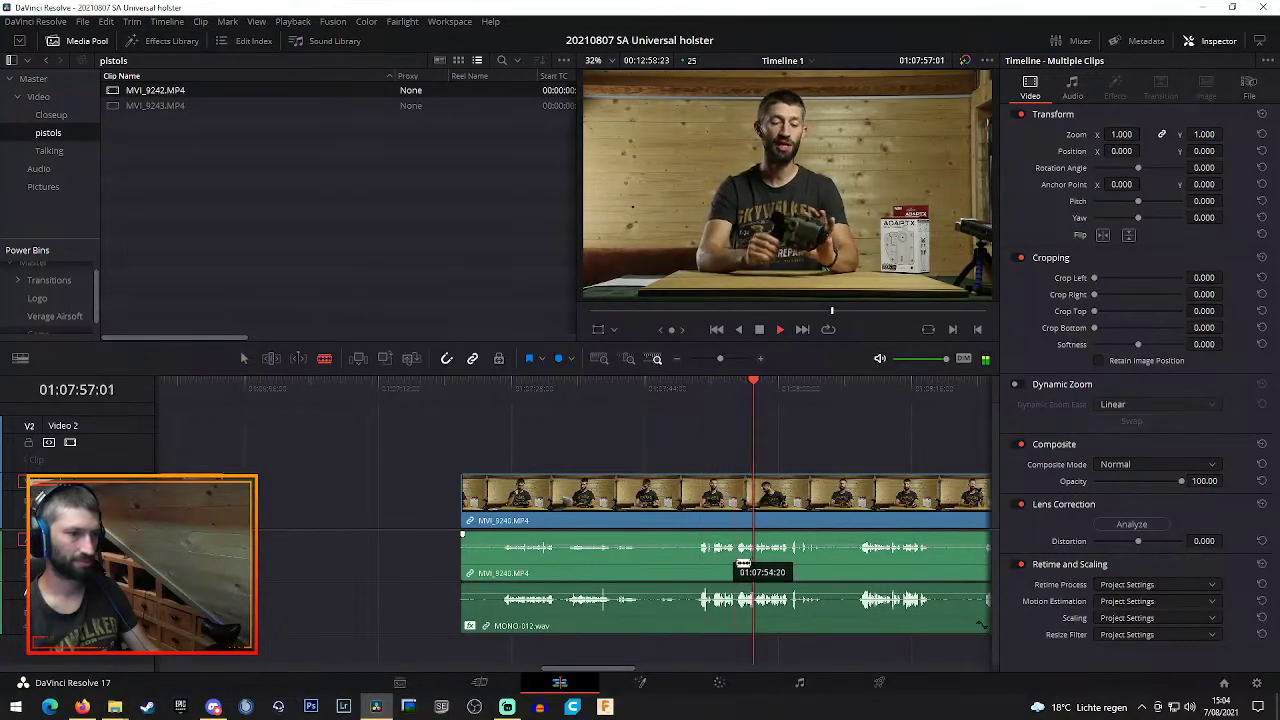
left_click(740, 564)
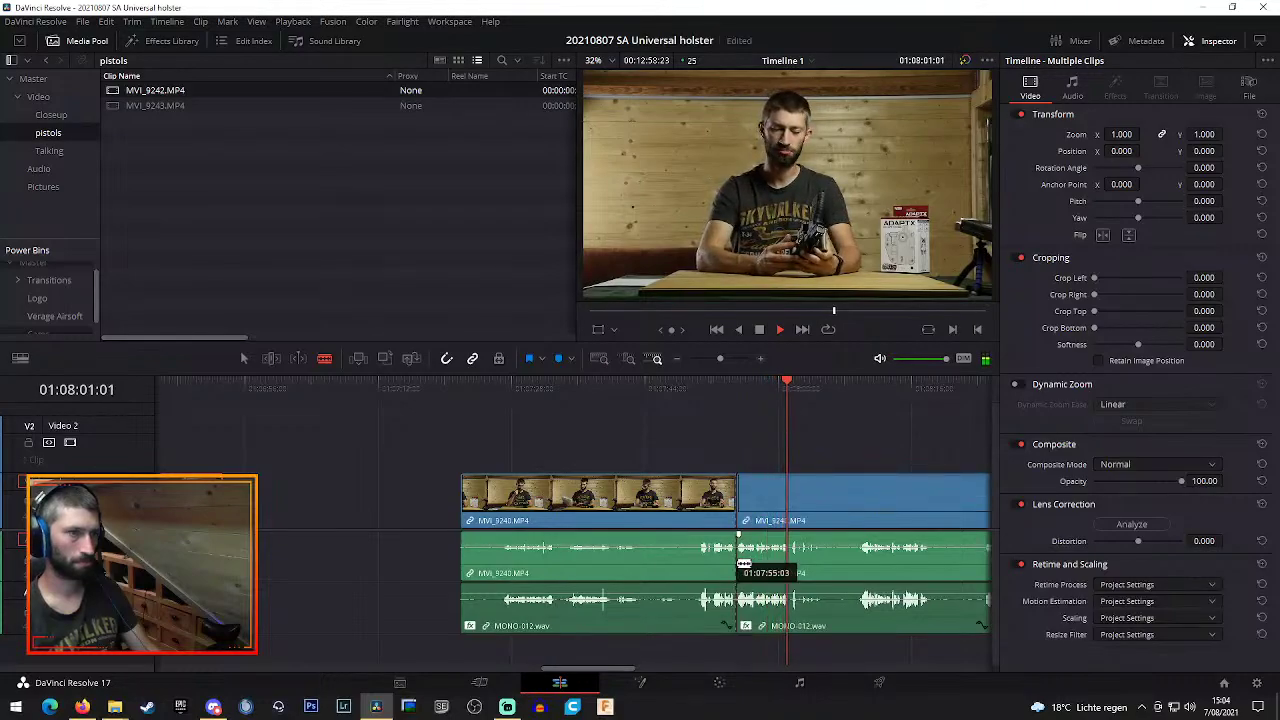
Split MVI_9240.MP4 before the spoken passage near 01:08:09 and ripple delete the two sections preceding that cut
left_click(852, 389)
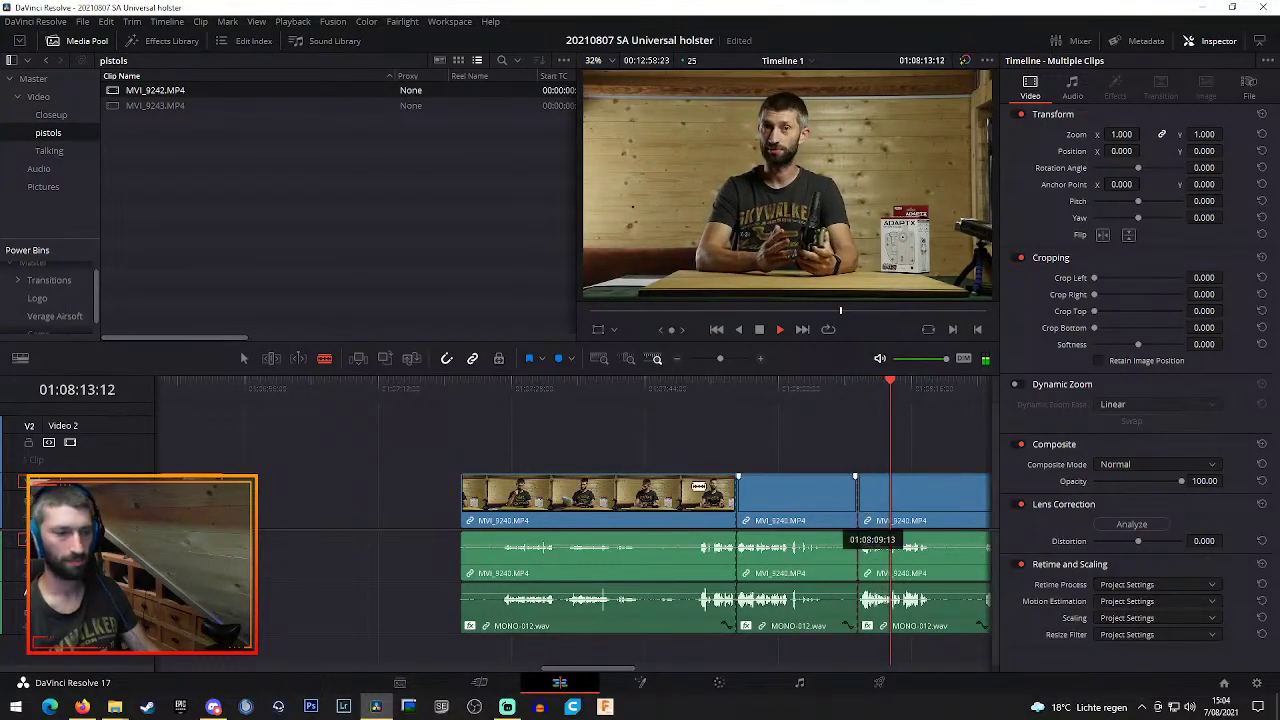
left_click(857, 509)
key("a")
left_click_drag(538, 443, 821, 615)
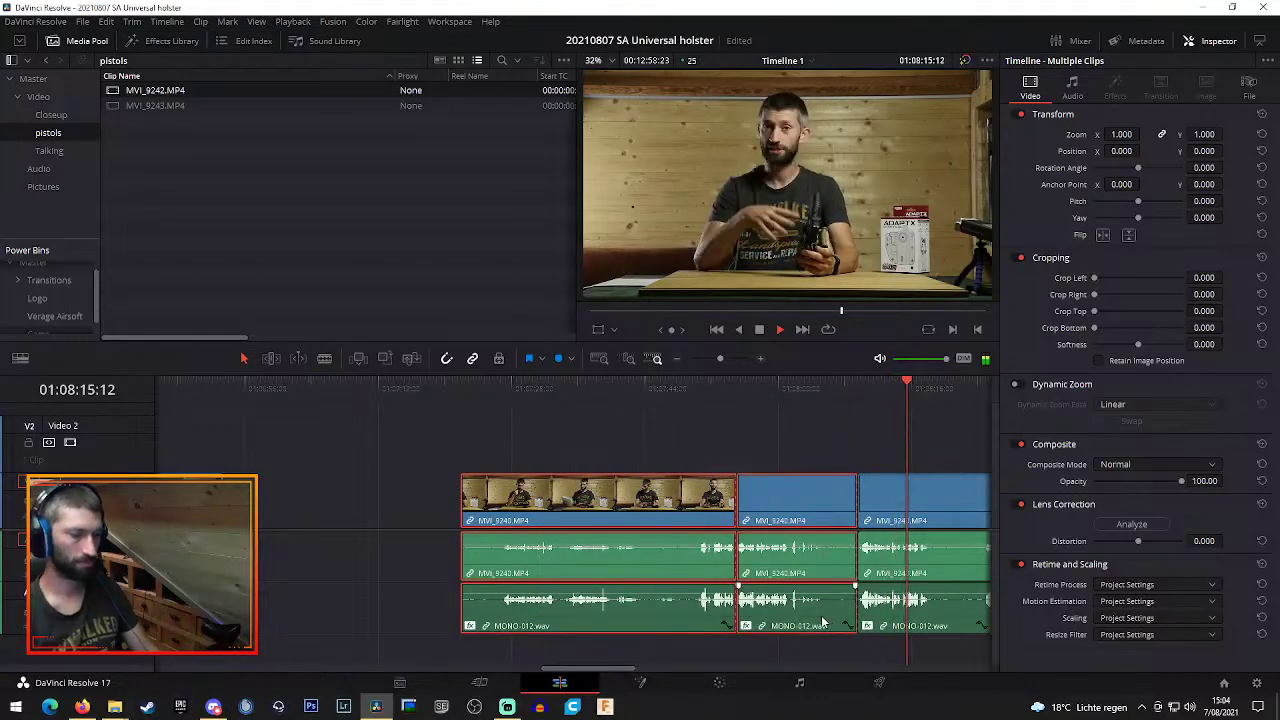
key("Delete")
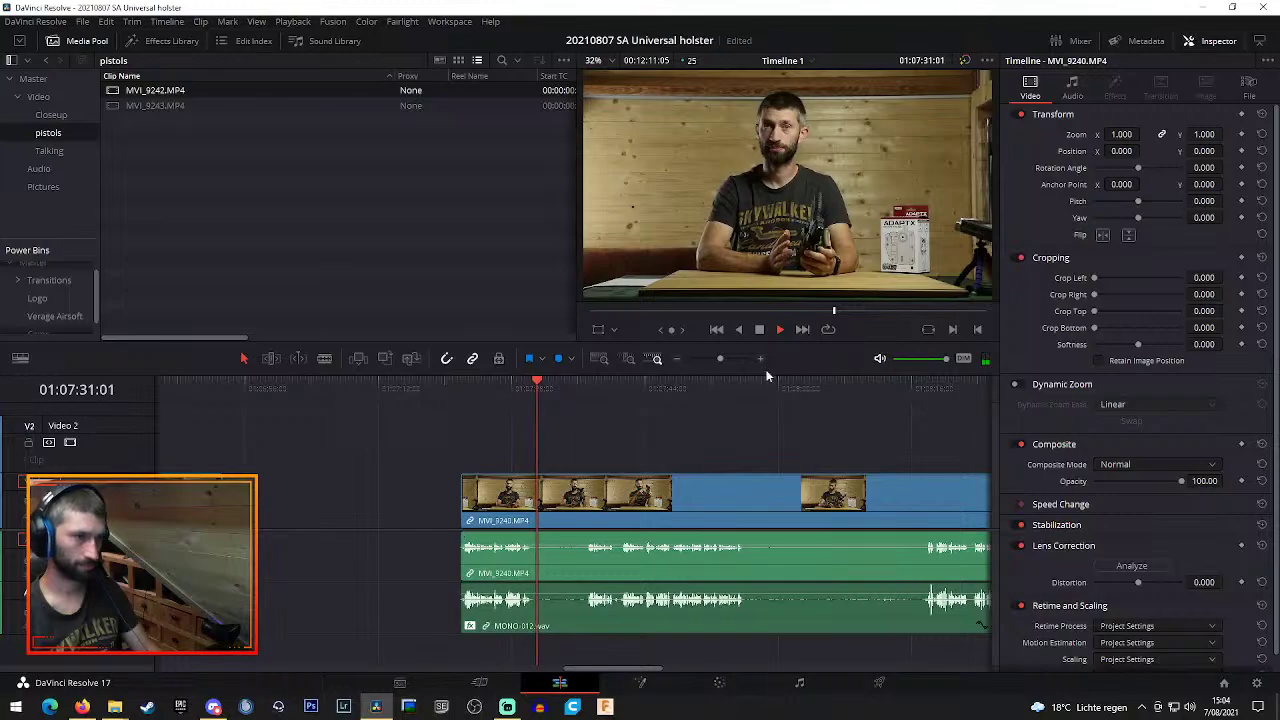
Split MVI_9240.MP4 where speech ends near 01:07:30 and where the next good passage starts near 01:07:41
key("ctrl+=")
key("b")
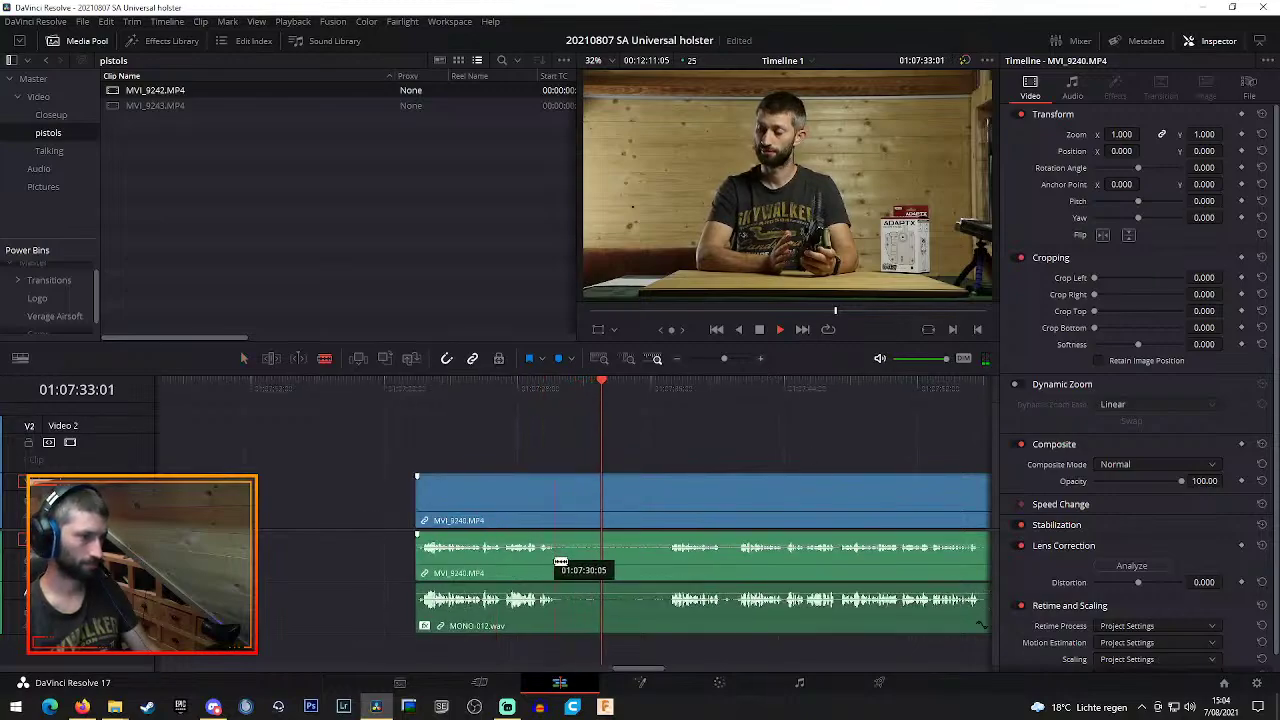
left_click(555, 563)
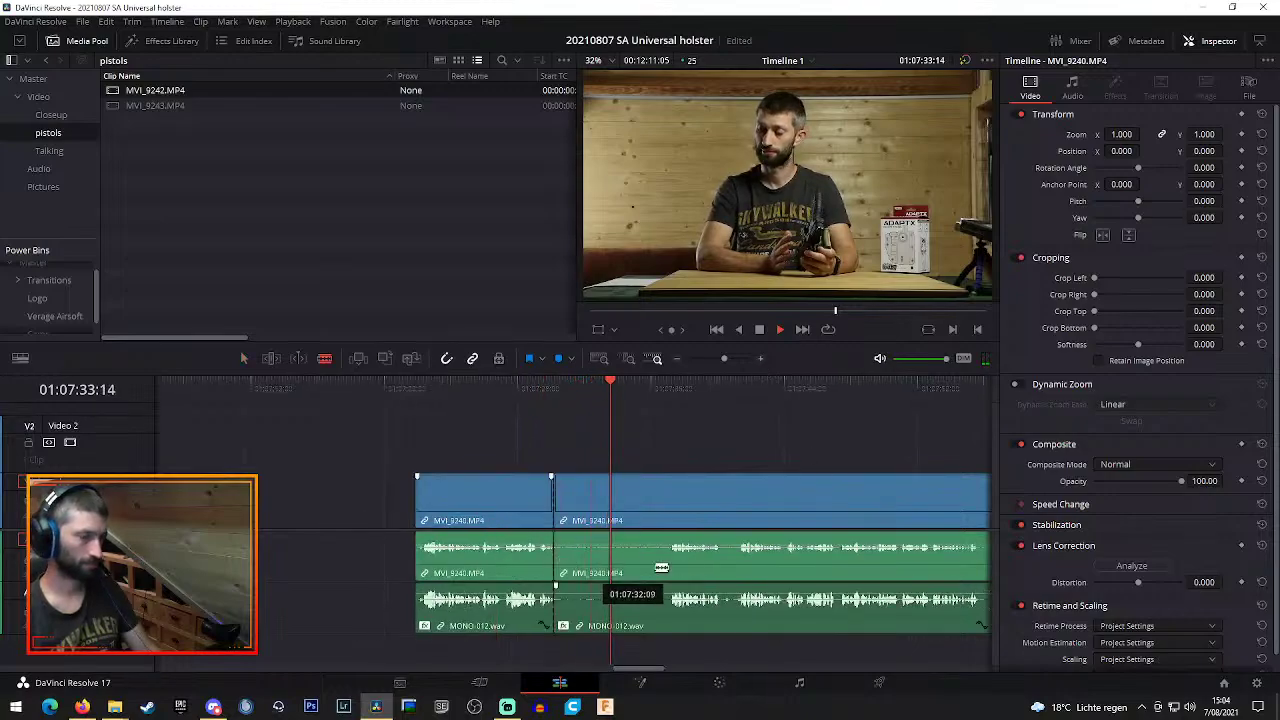
left_click(741, 500)
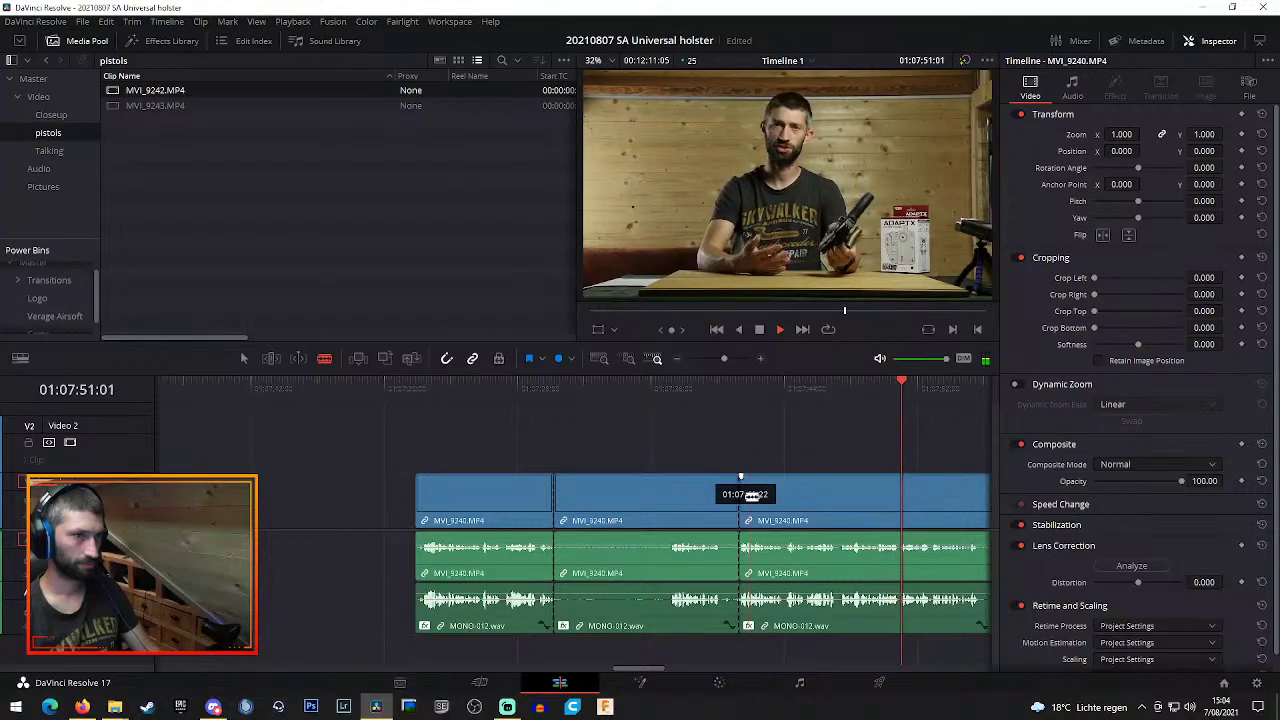
Split MVI_9240.MP4 at 01:07:55:19 where the passage ends, and ripple delete the bad section between the two earlier cuts
left_click_drag(643, 670, 657, 670)
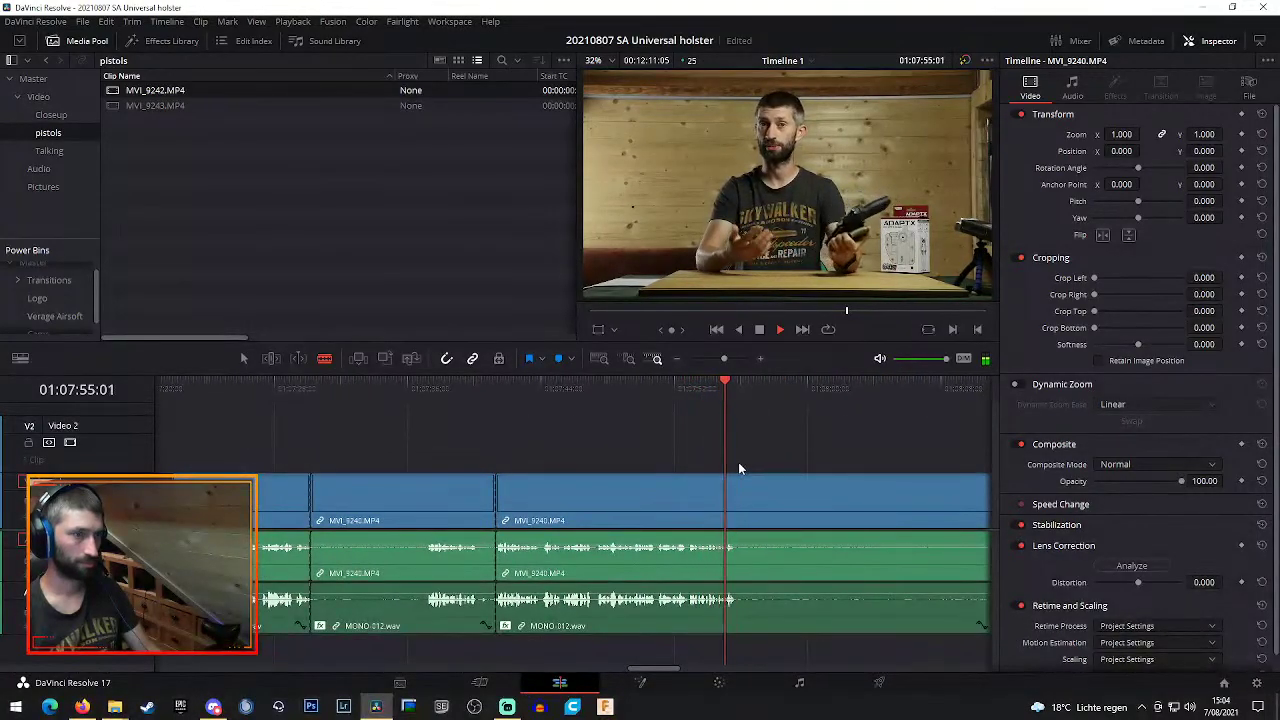
left_click(749, 490)
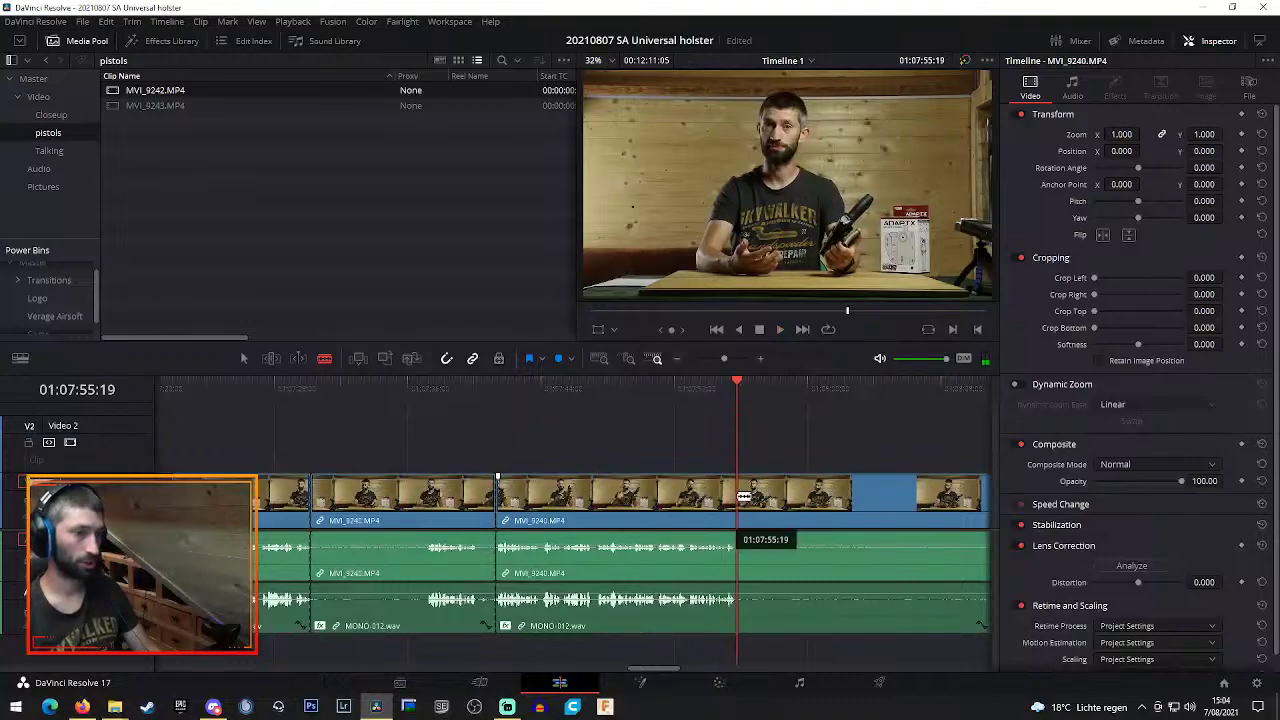
key("a")
left_click(443, 497)
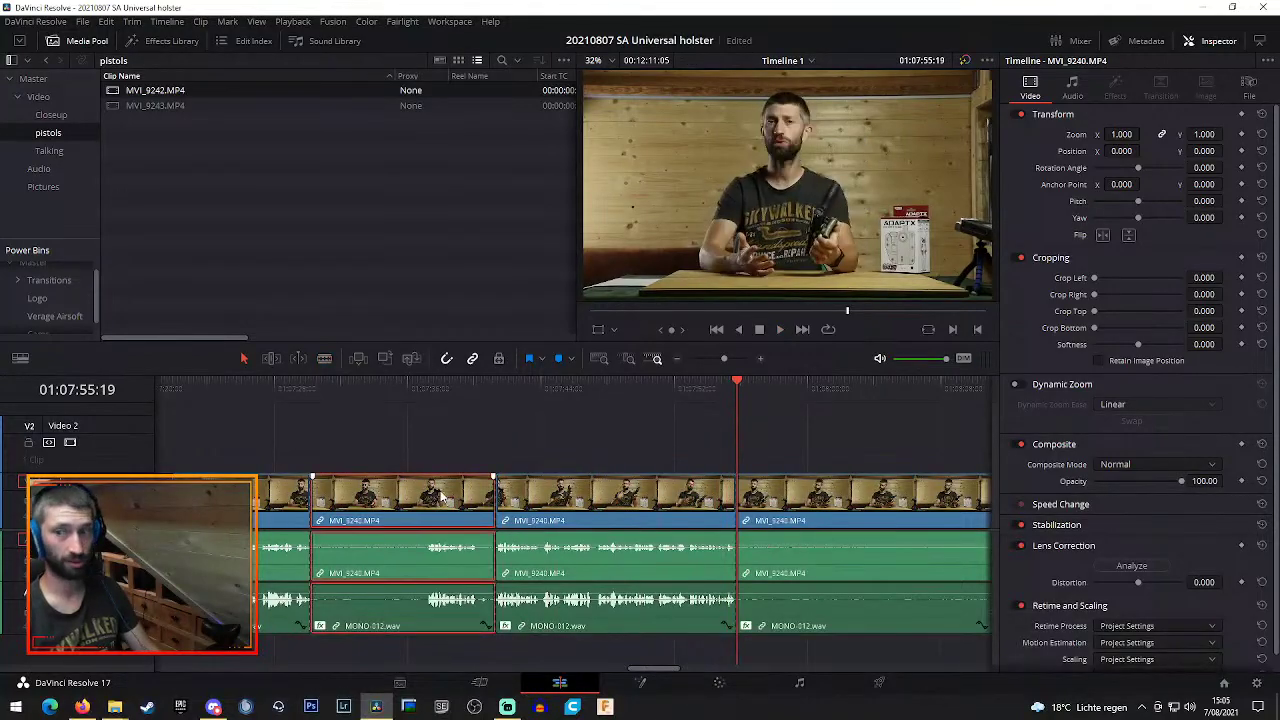
key("Delete")
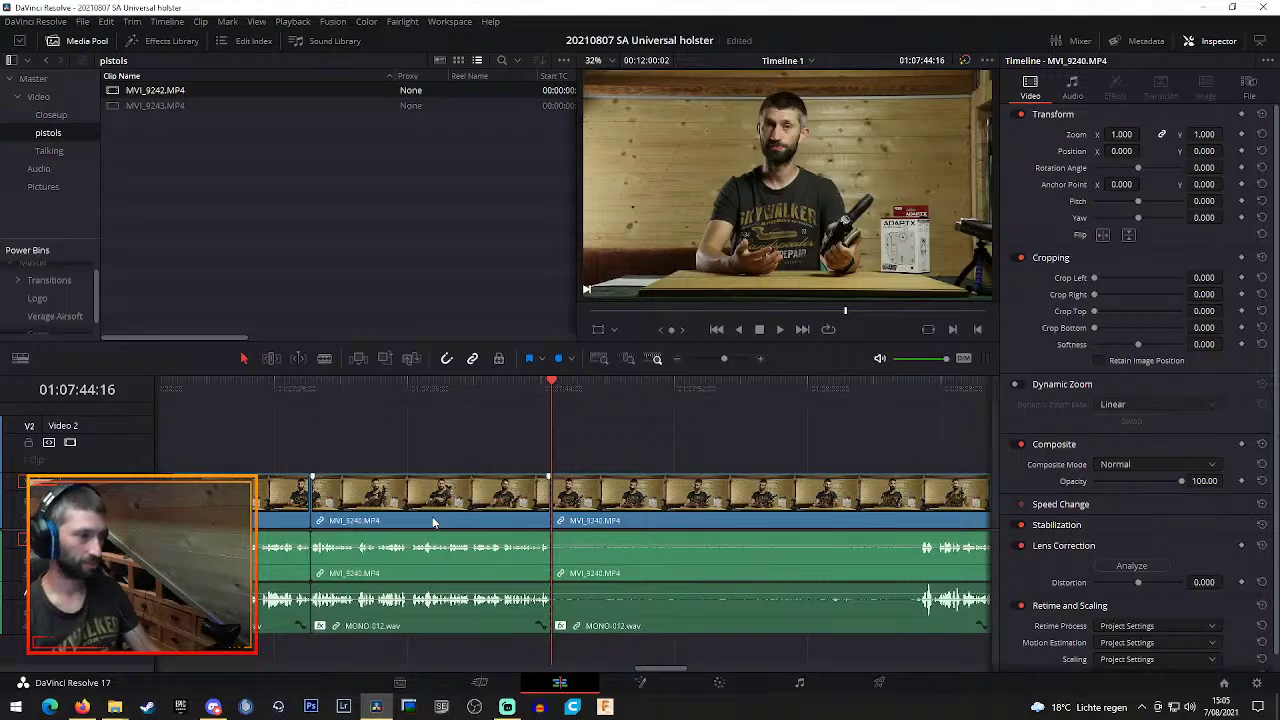
Play across the new join near 01:07:30 and review the footage from 01:08:22 into the start of MVI_9241.MP4
left_click(286, 396)
key("space")
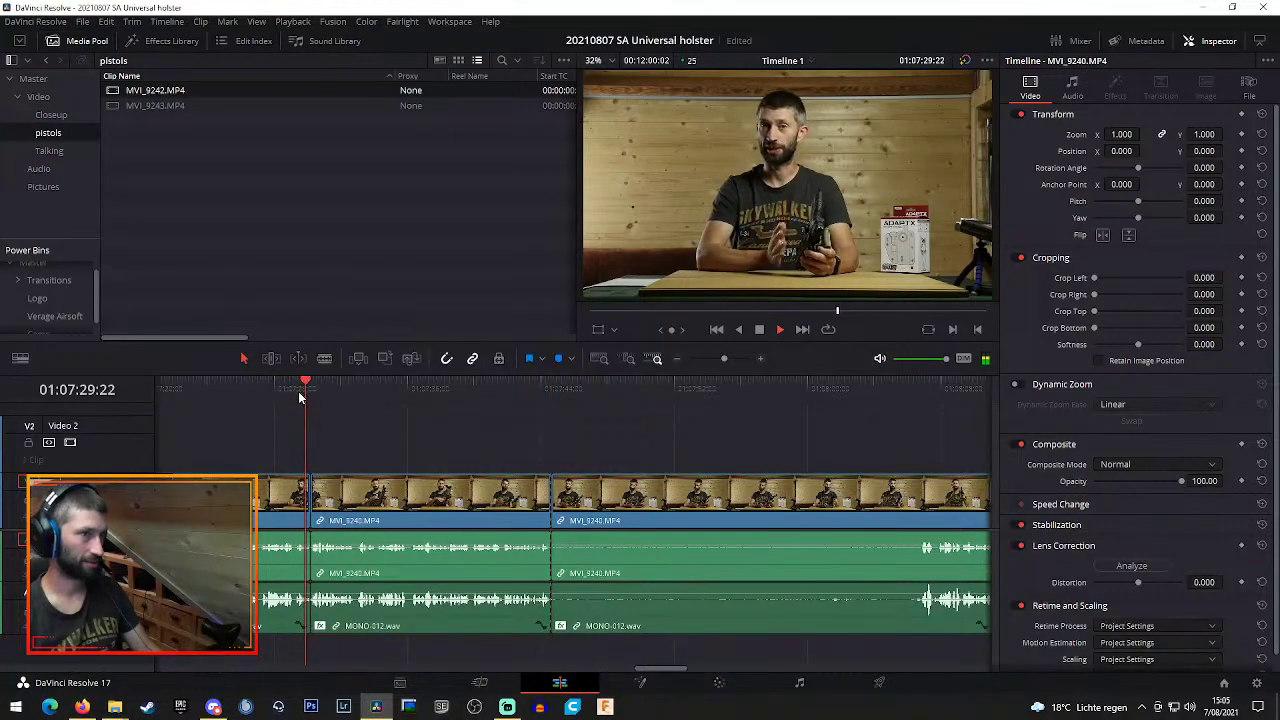
left_click_drag(662, 670, 689, 670)
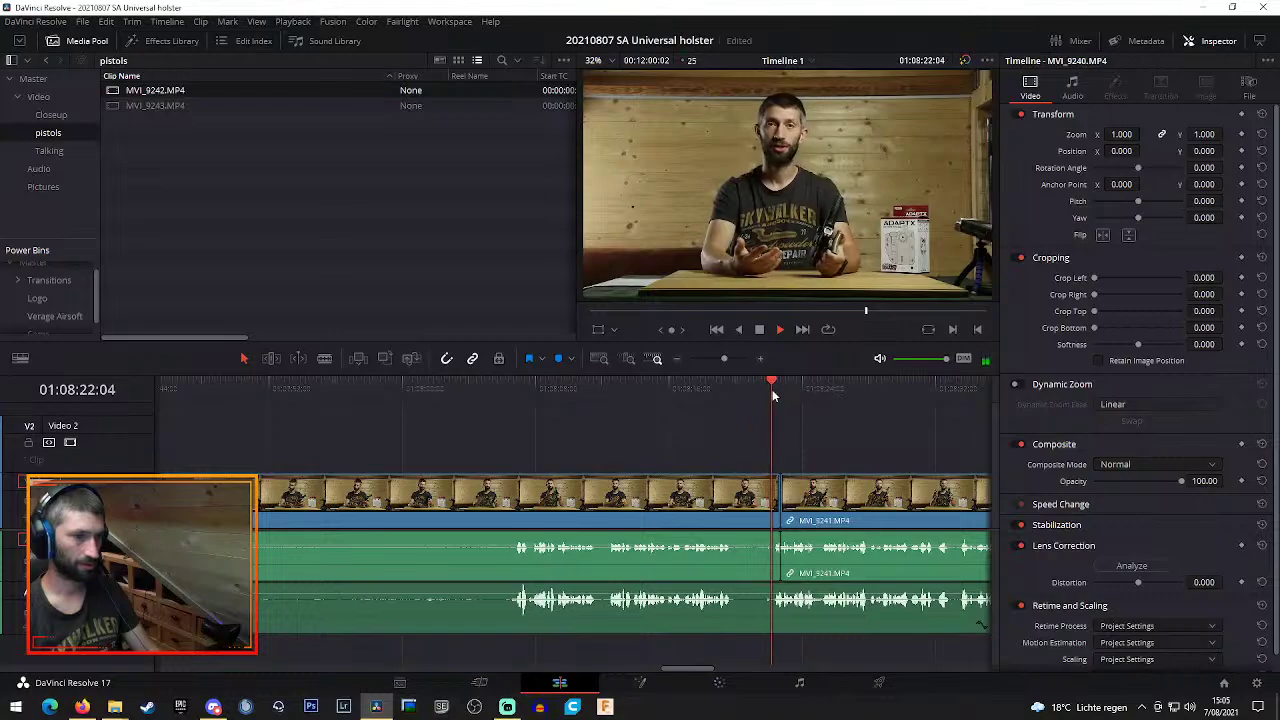
left_click_drag(683, 669, 697, 669)
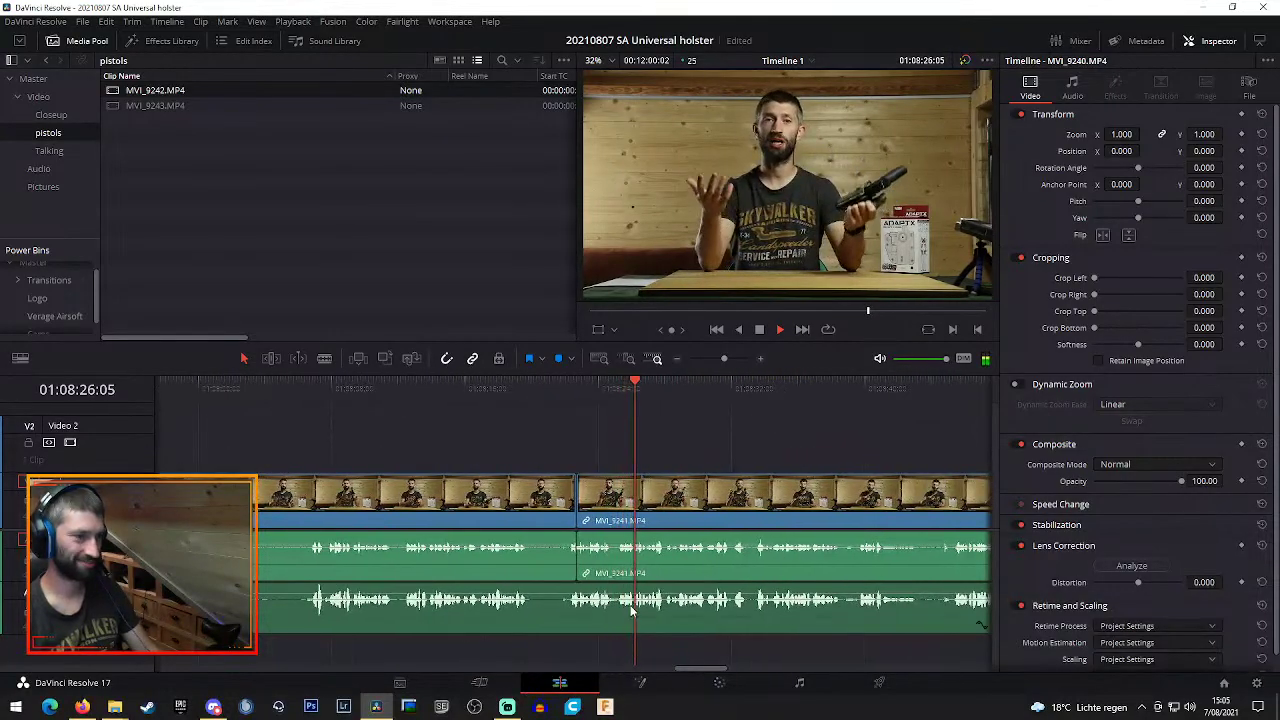
key("space")
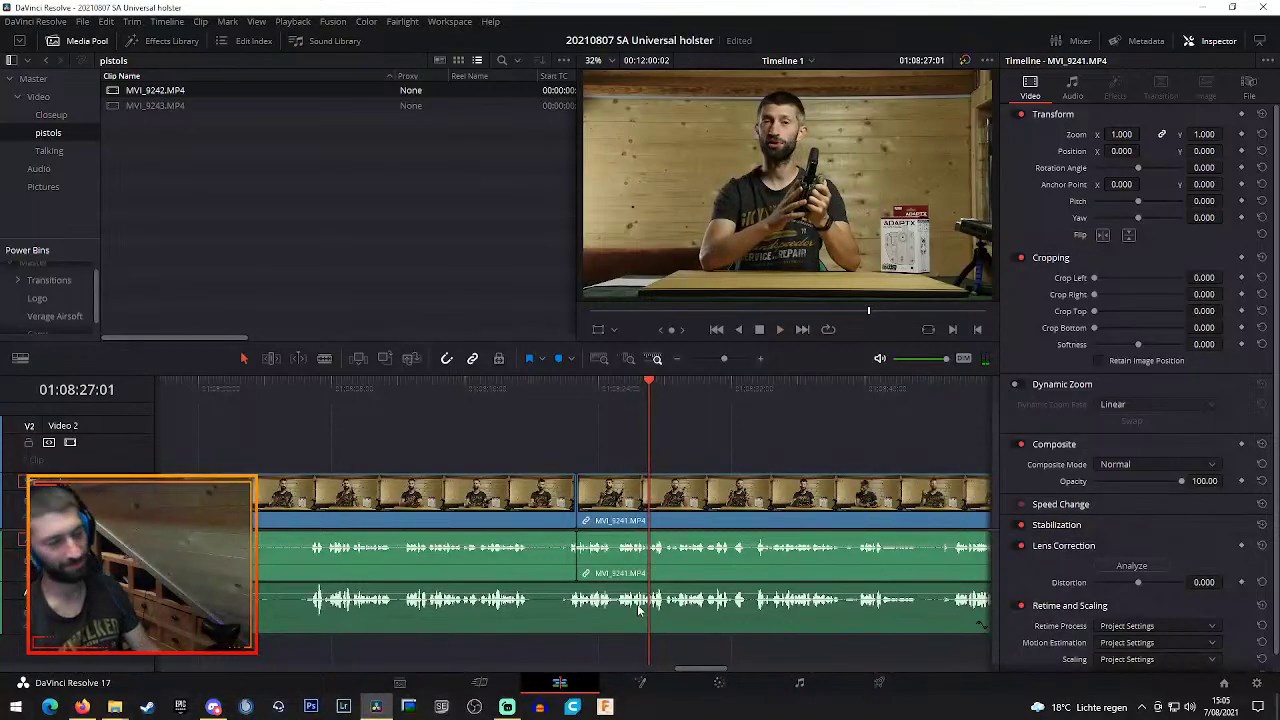
left_click(608, 388)
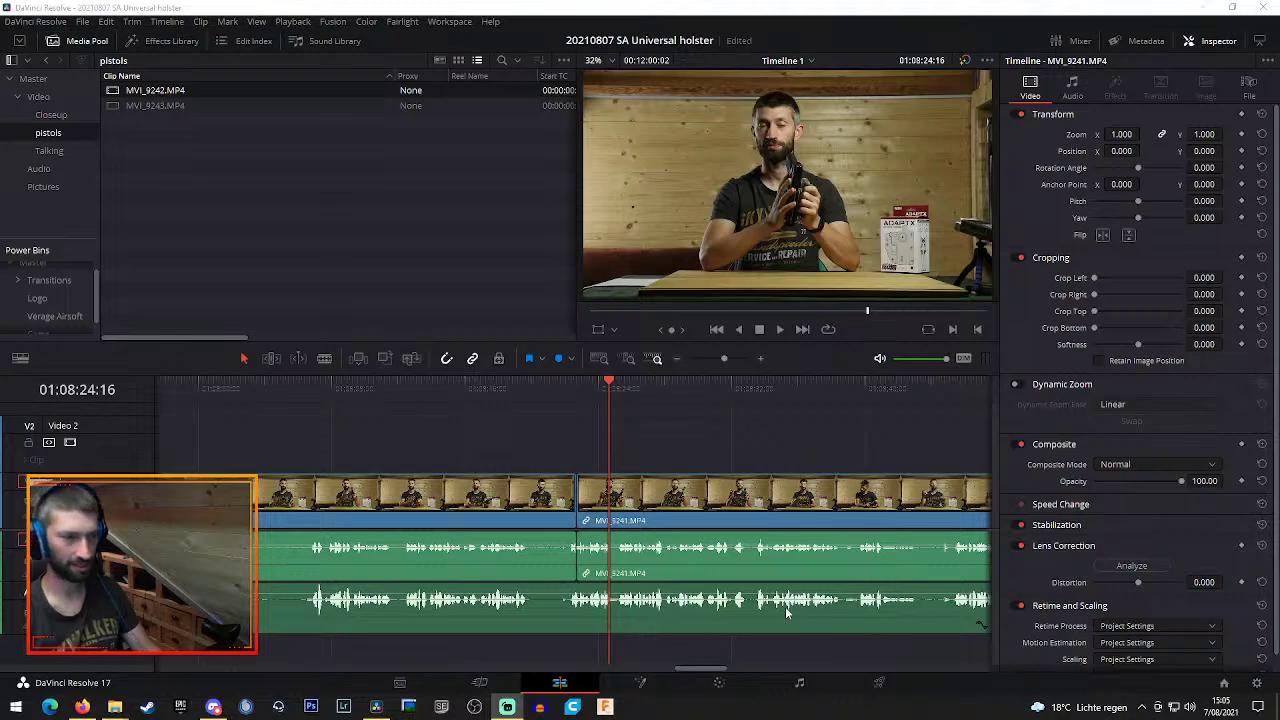
left_click(615, 389)
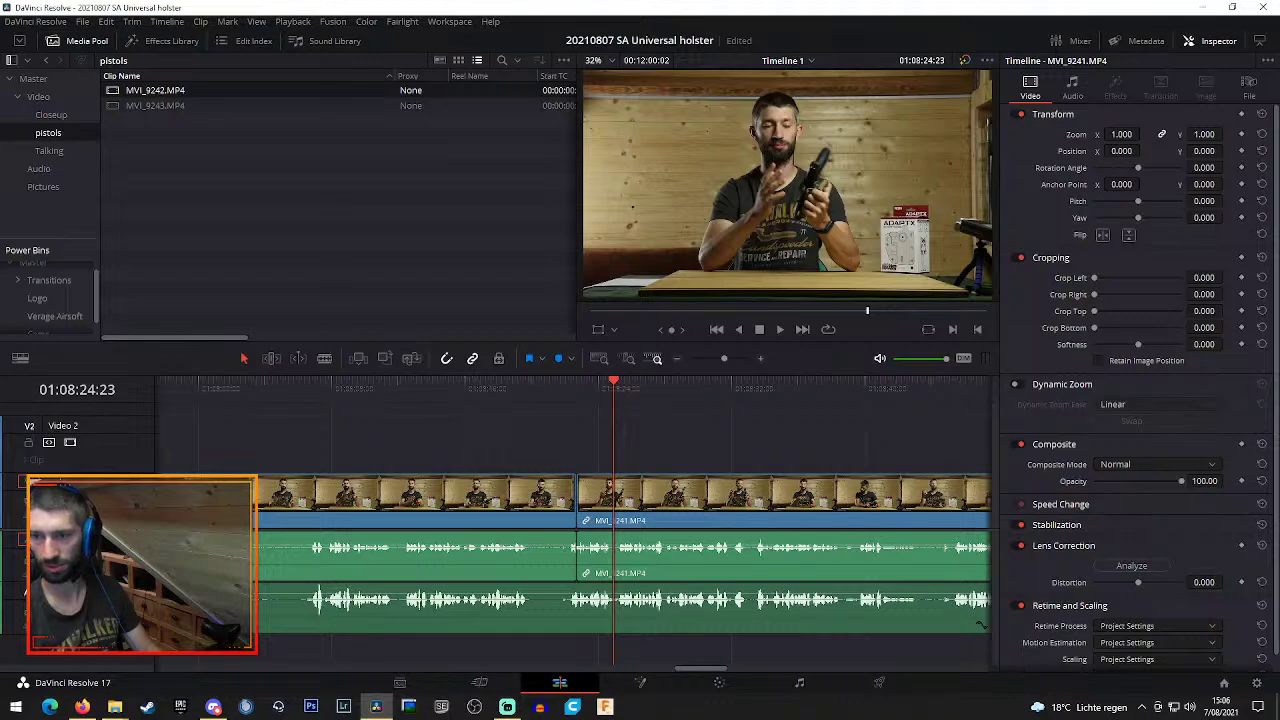
key("alt+Tab")
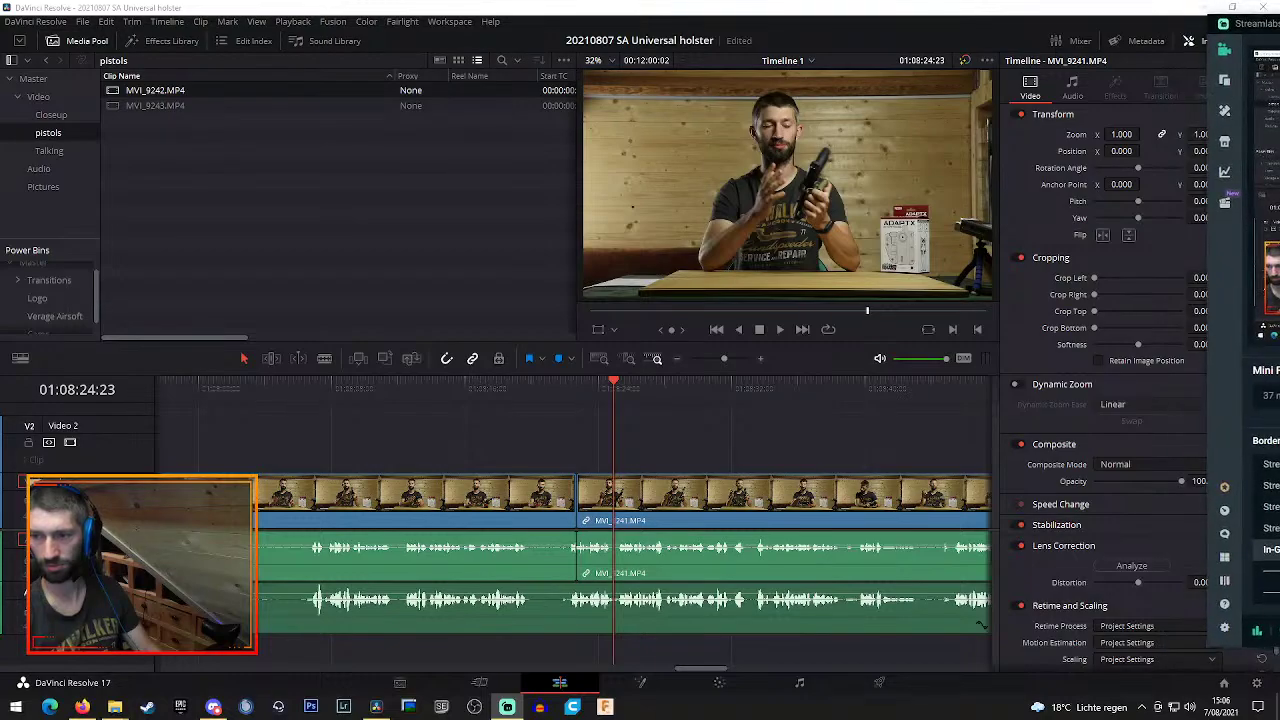
key("alt+Tab")
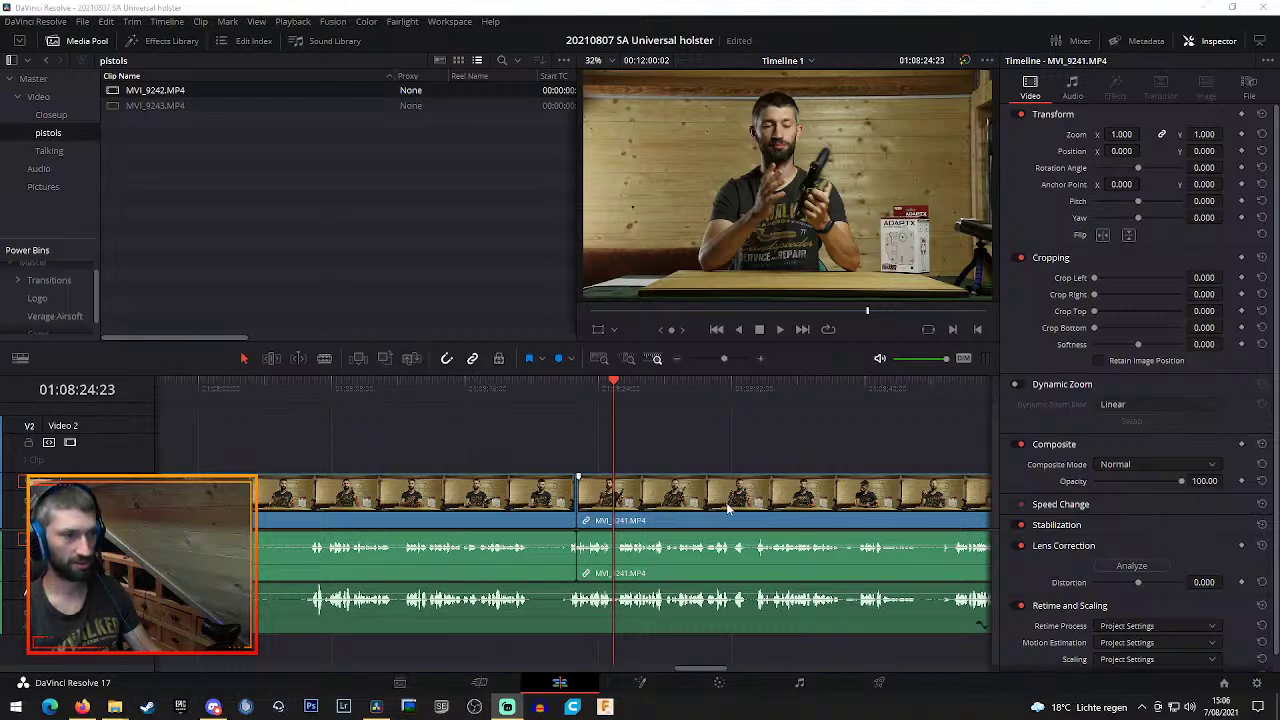
Replay the opening of MVI_9241.MP4 and split the MONO-012.wav audio beneath it near 01:08:25 and 01:08:32
key("space")
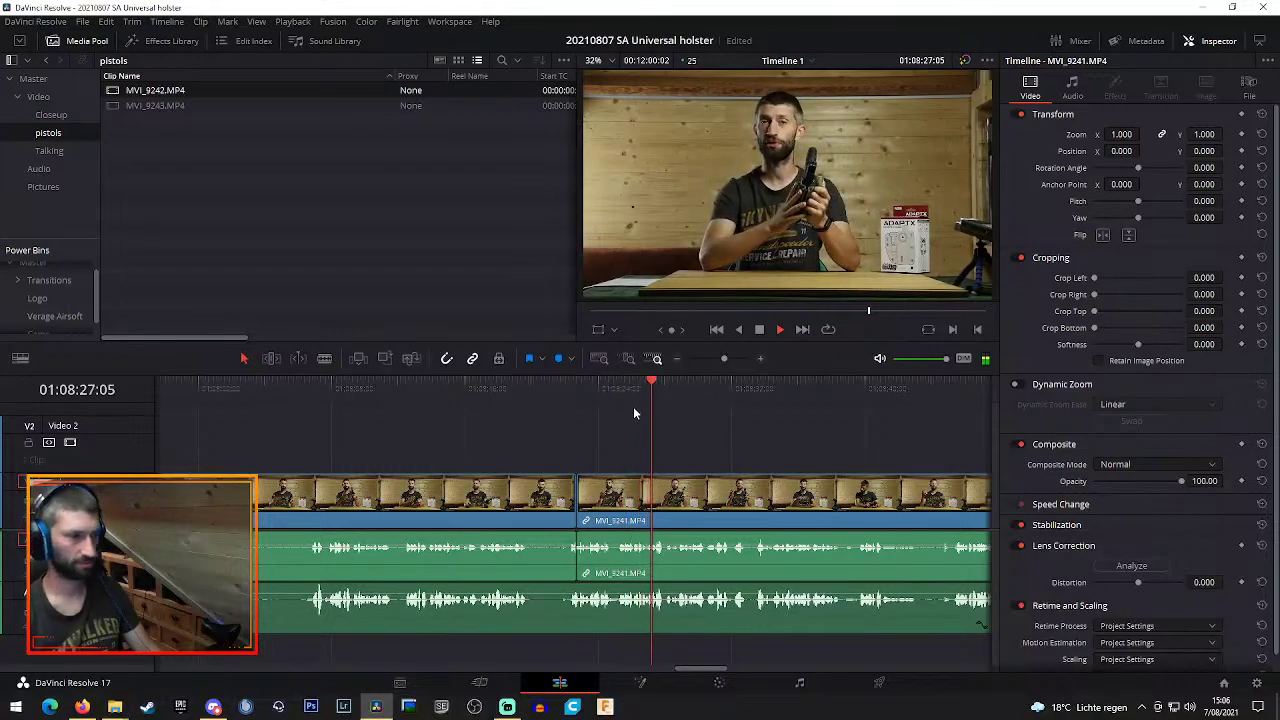
left_click(619, 388)
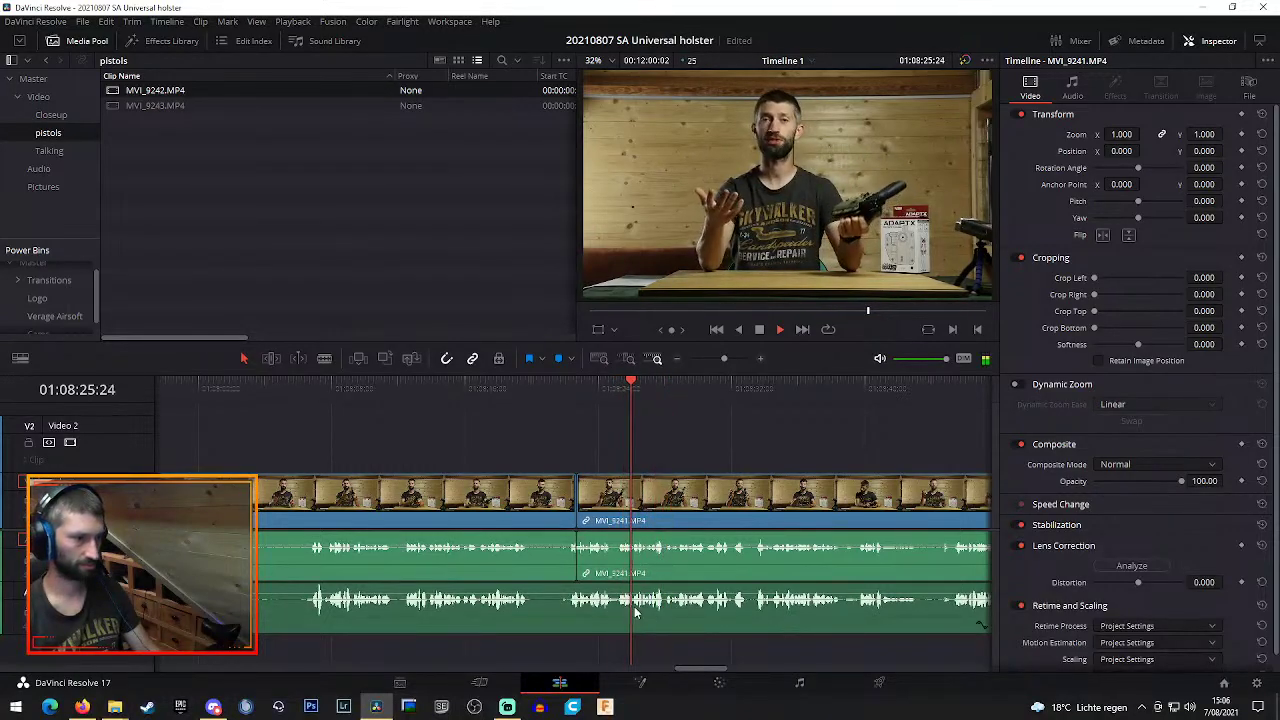
key("b")
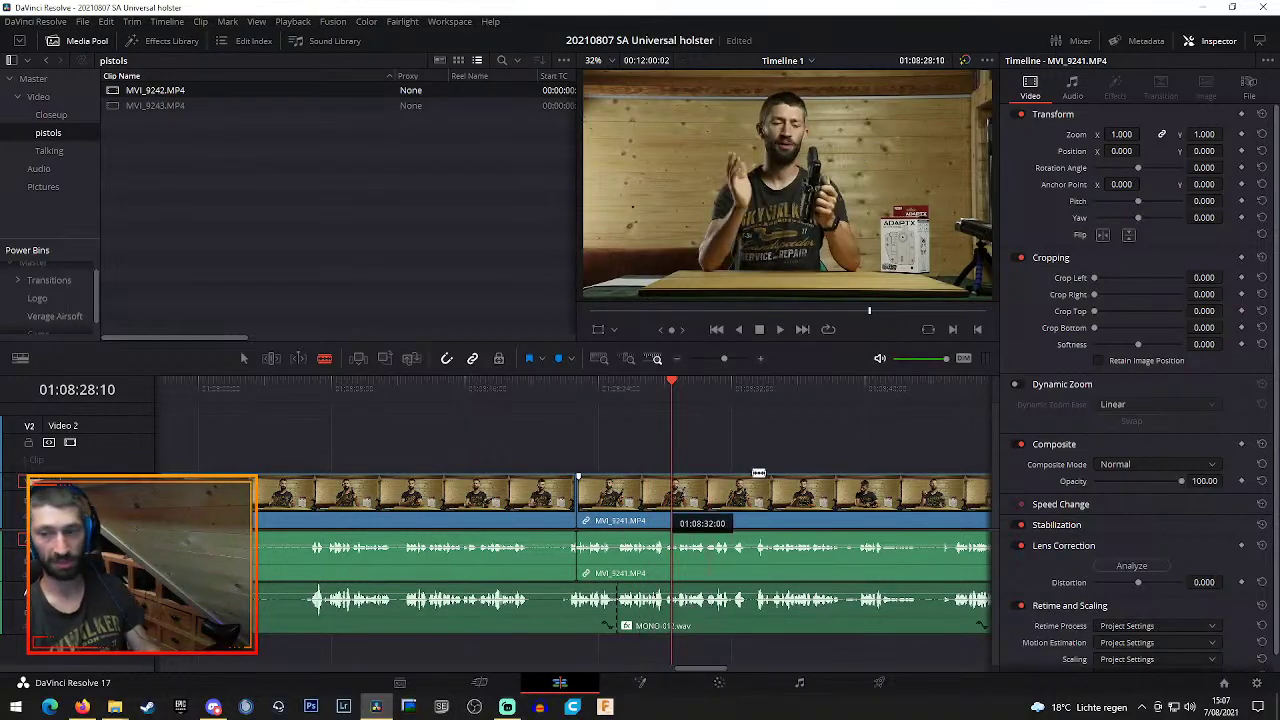
key("space")
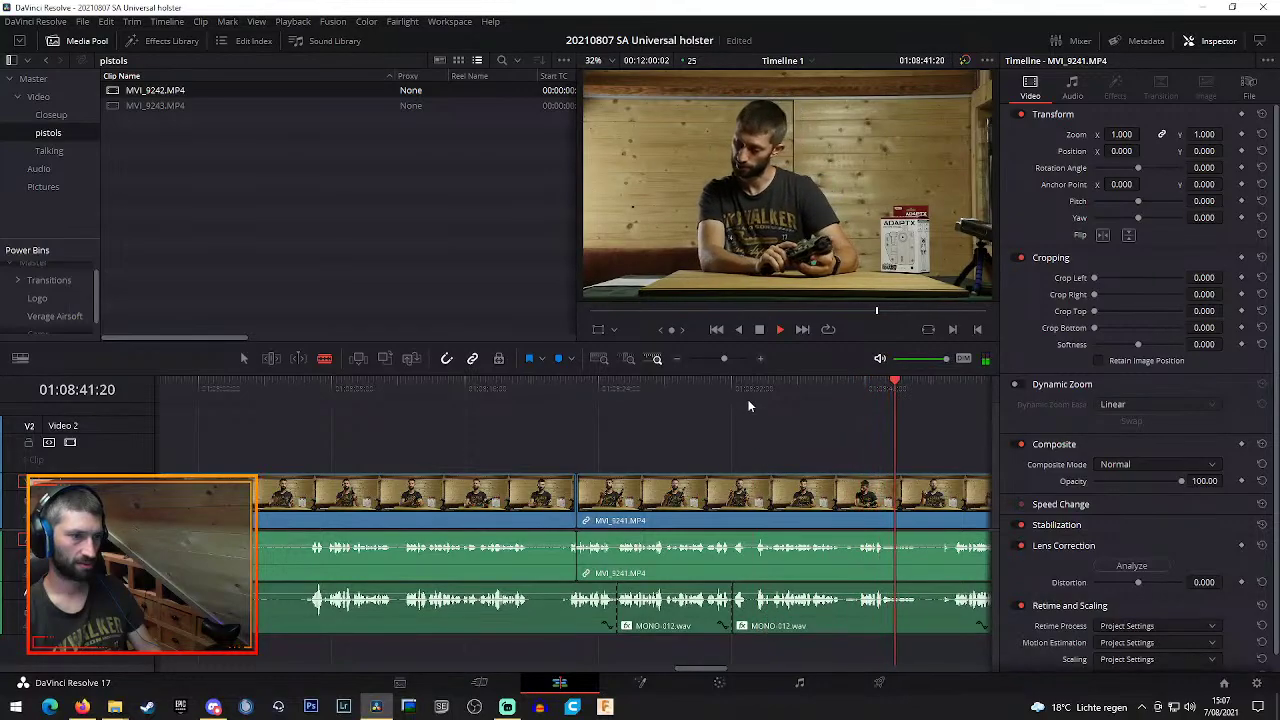
Find the start of the next spoken take in MVI_9241.MP4 and split the video and its audio near 01:08:45
left_click_drag(703, 672, 714, 672)
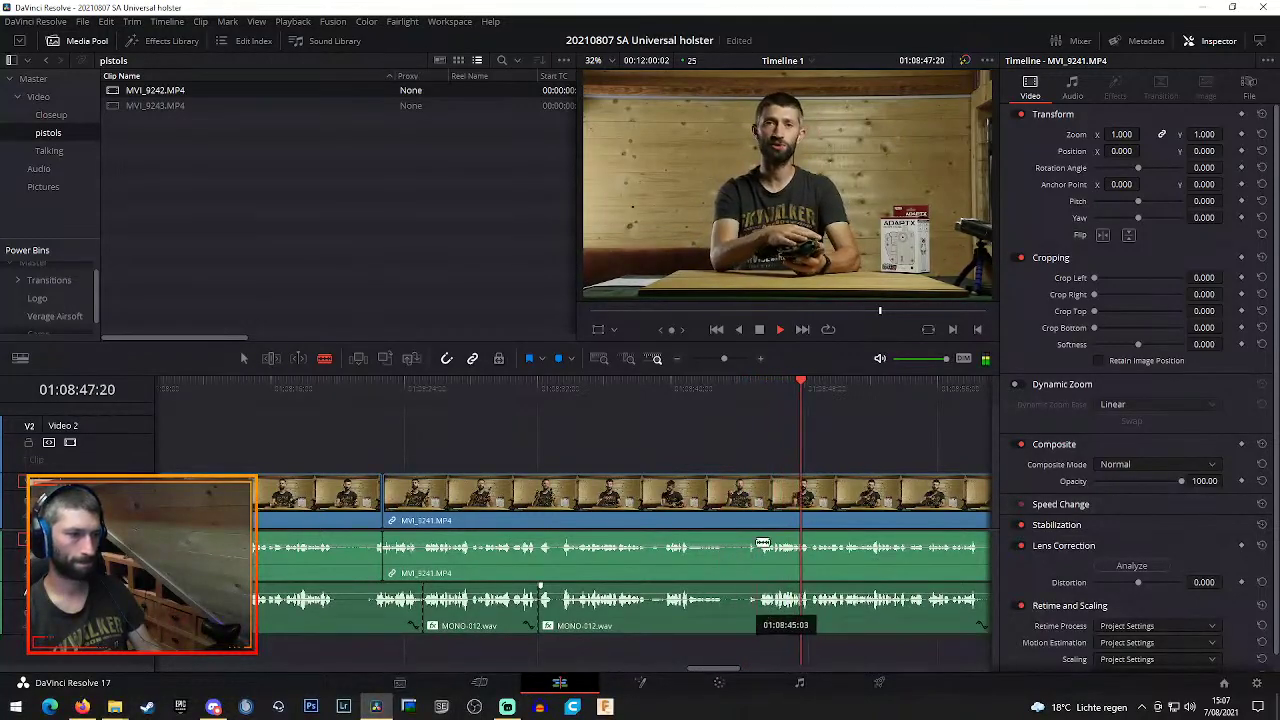
left_click(755, 393)
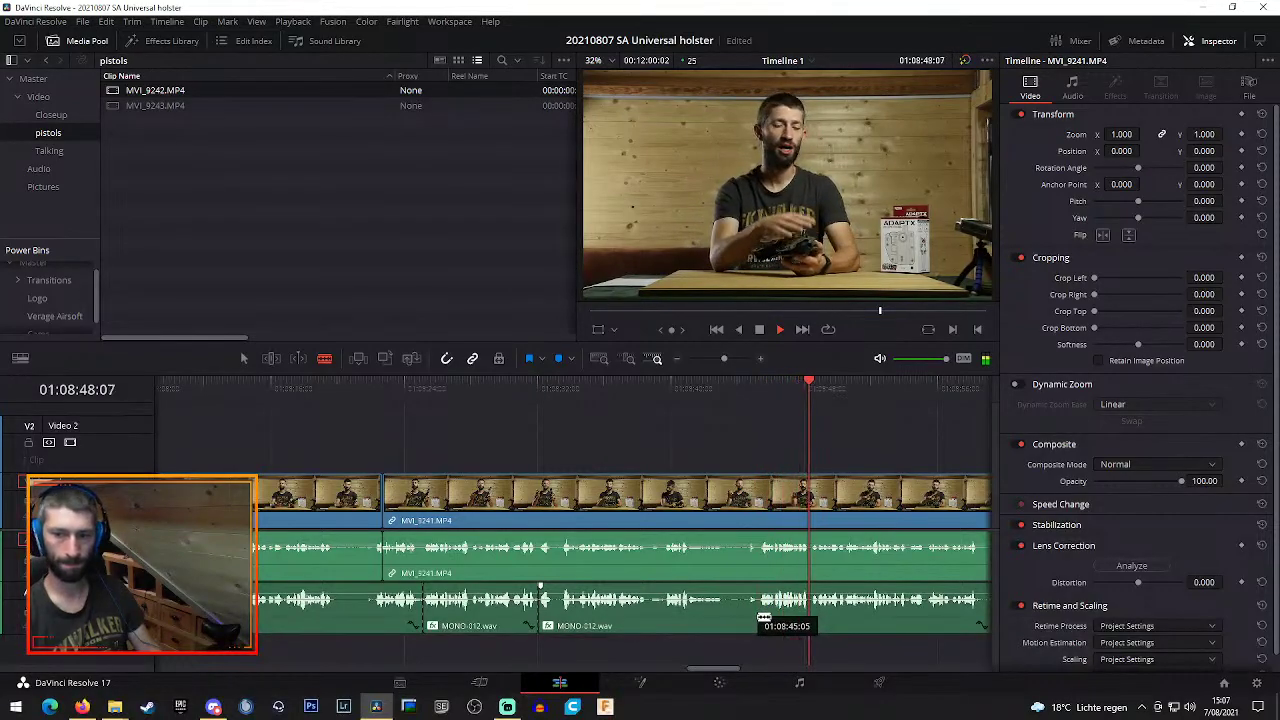
key("space")
left_click_drag(650, 433, 494, 632)
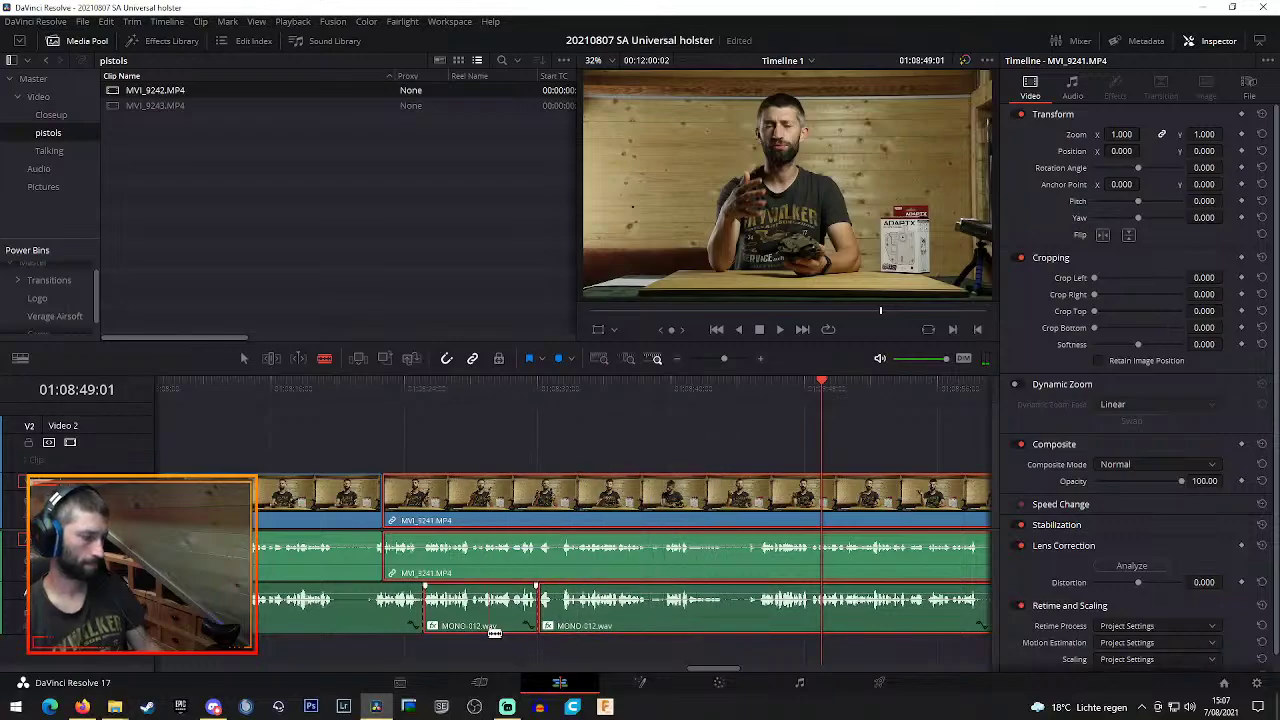
left_click(761, 383)
key("space")
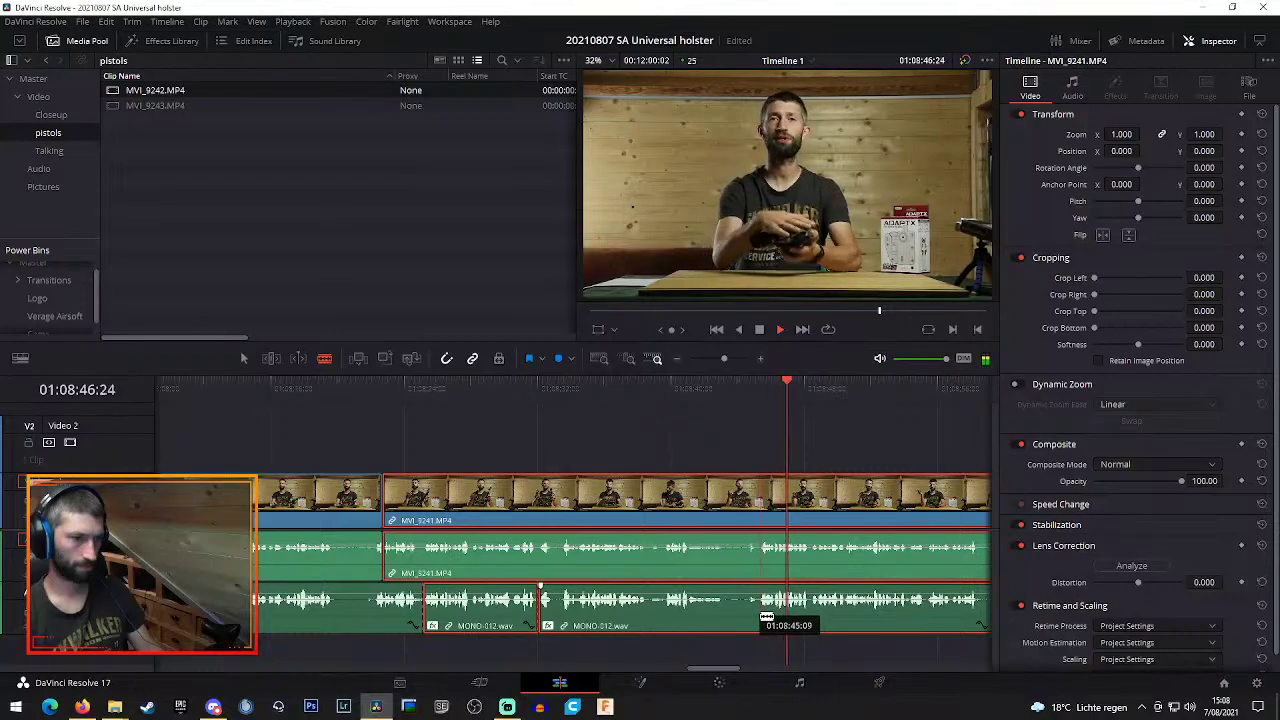
left_click(759, 612)
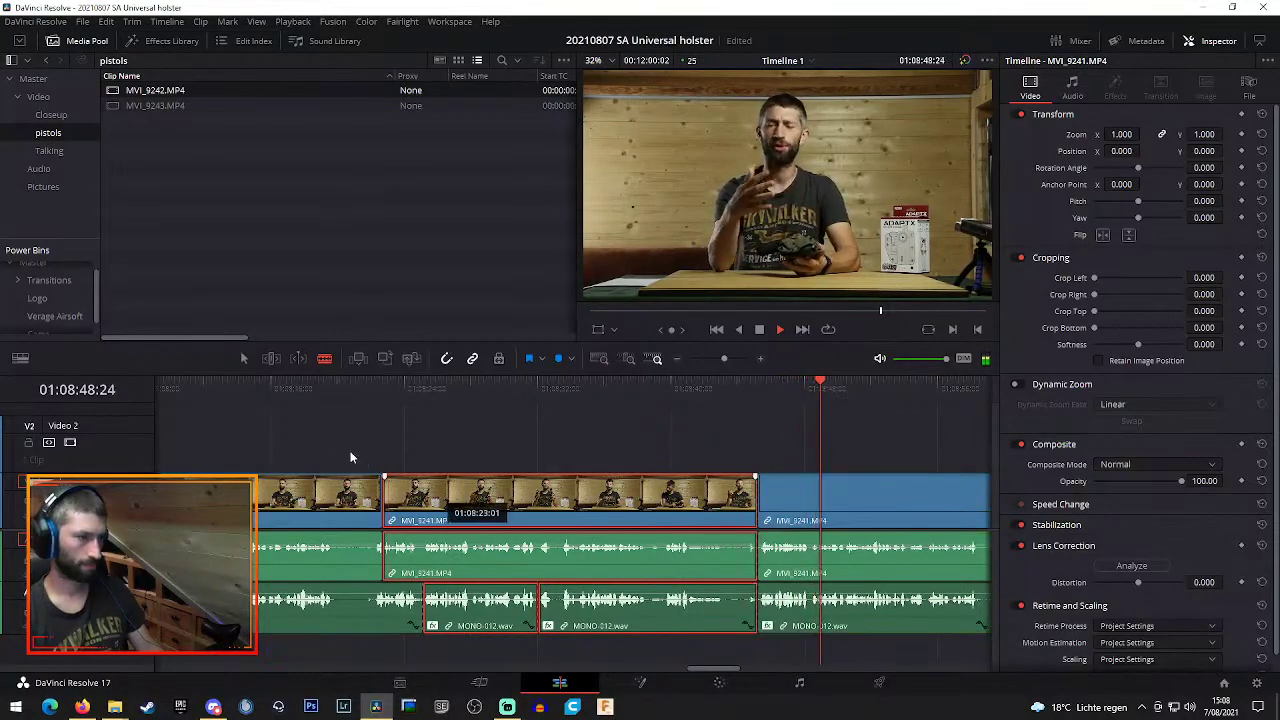
Ripple delete all footage and audio between 01:07:44:16 and the cut near 01:08:45
left_click(288, 394)
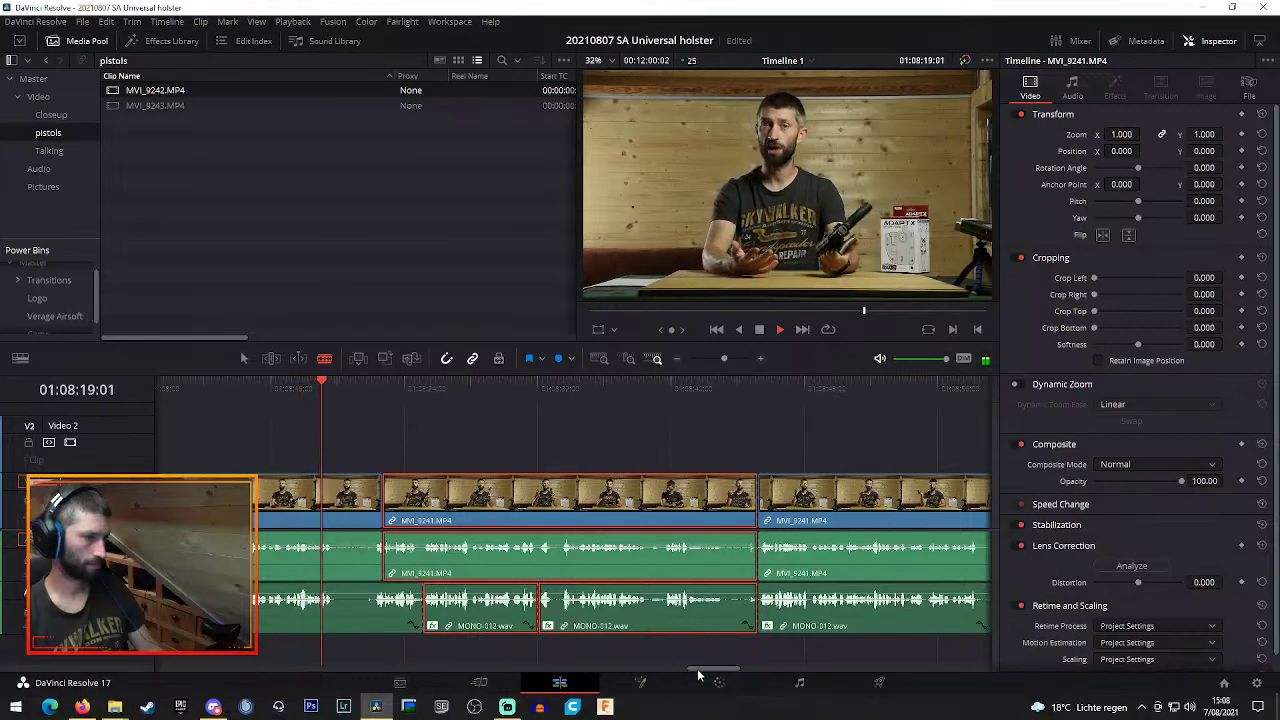
left_click_drag(703, 669, 684, 670)
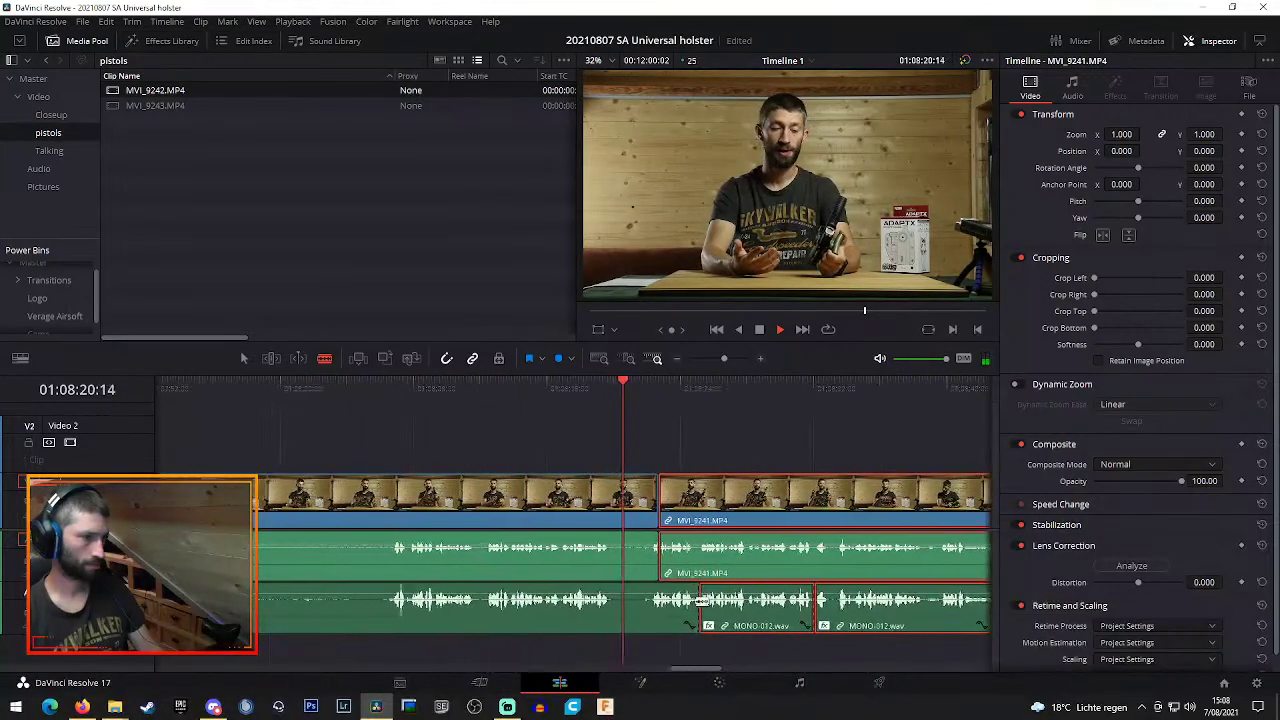
left_click(676, 358)
left_click_drag(420, 427, 682, 636)
key("Delete")
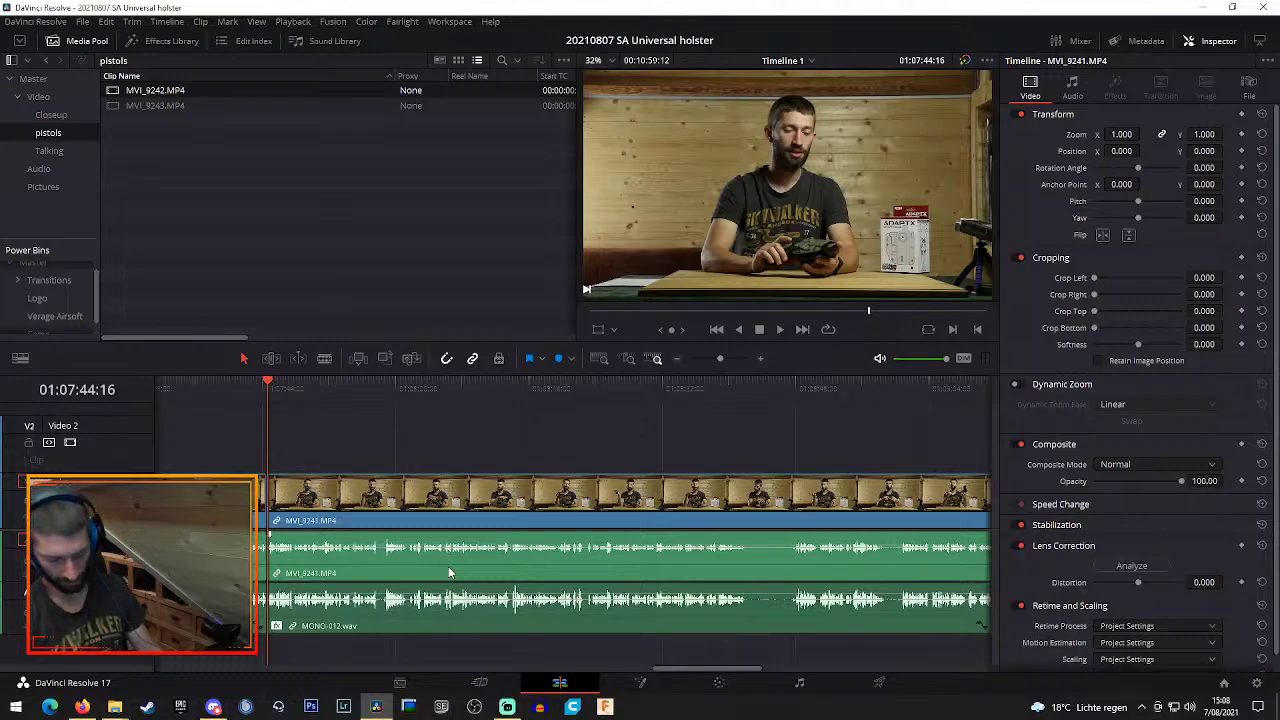
Play across the join at 01:07:44:16 and ripple delete the short pause in MVI_9241.MP4 near 01:07:58, together with its audio
left_click(252, 386)
key("space")
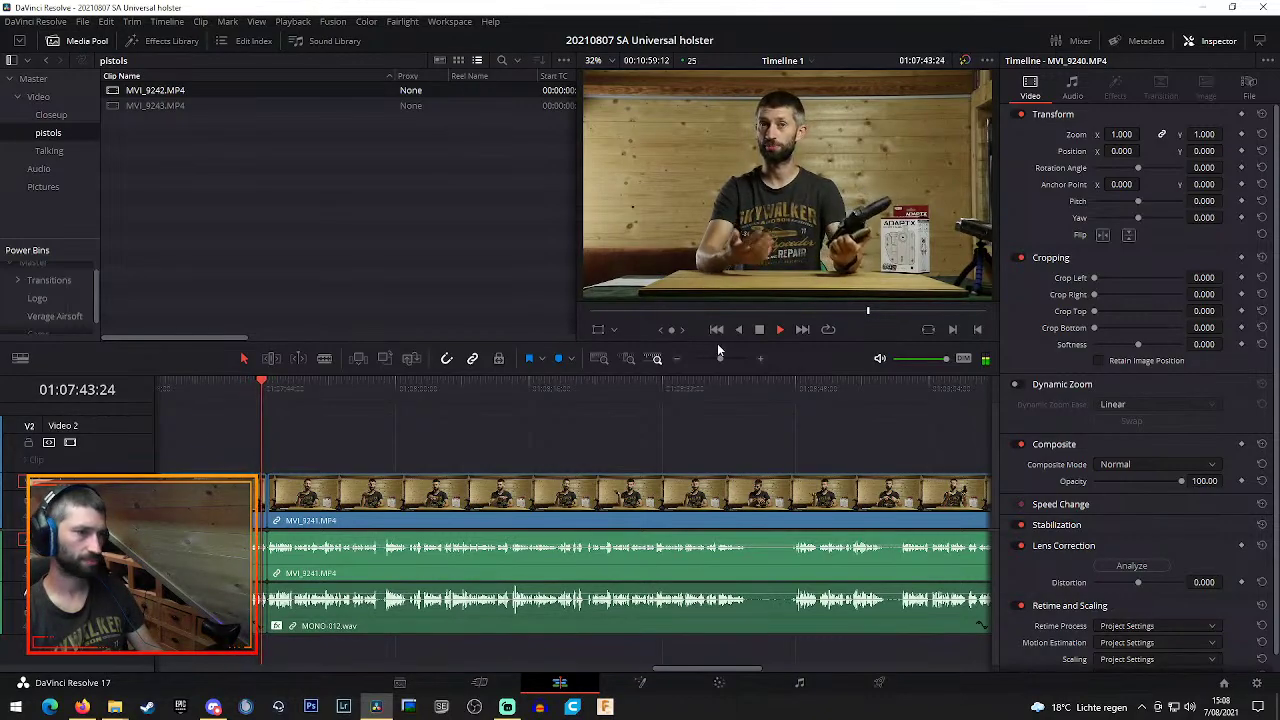
left_click(761, 359)
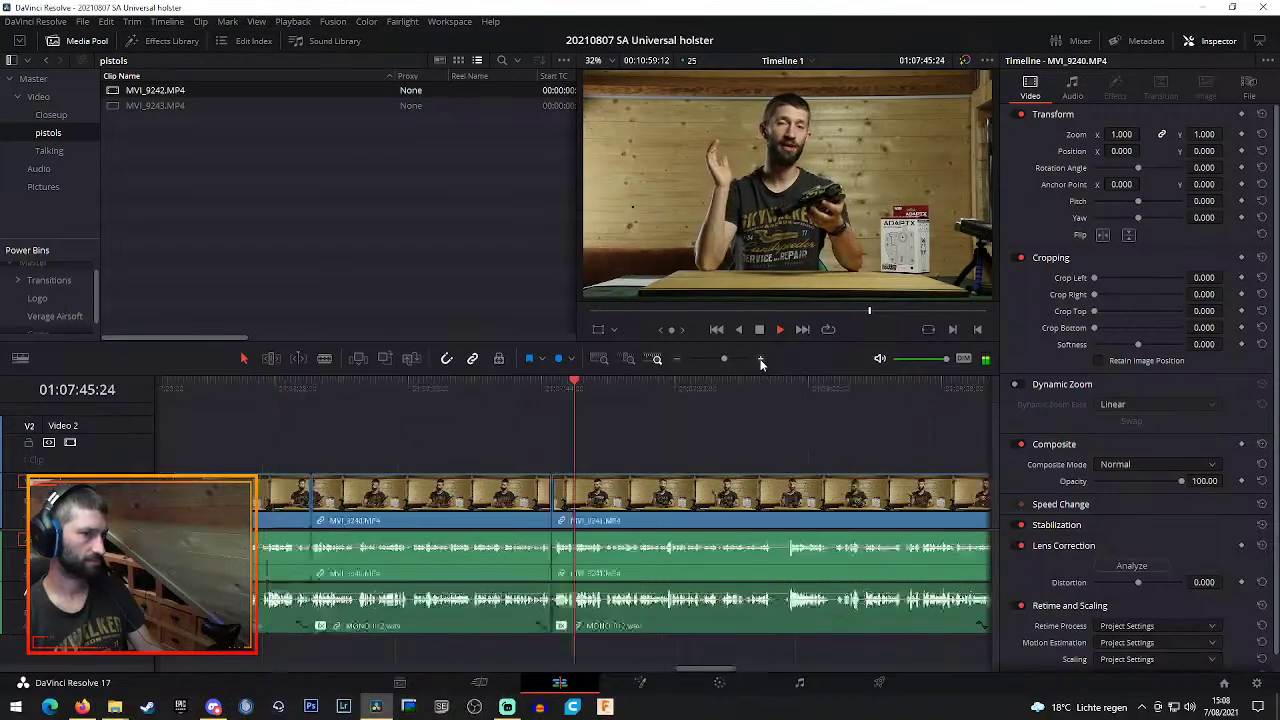
left_click_drag(703, 670, 719, 675)
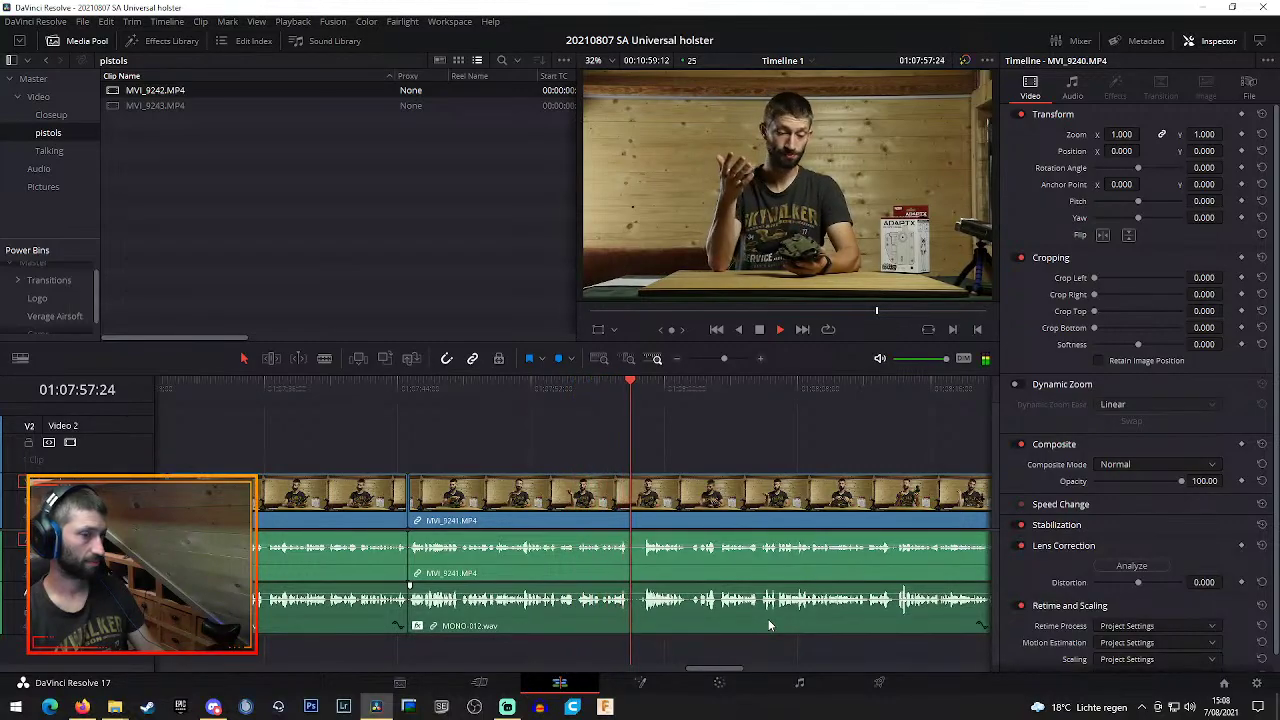
key("b")
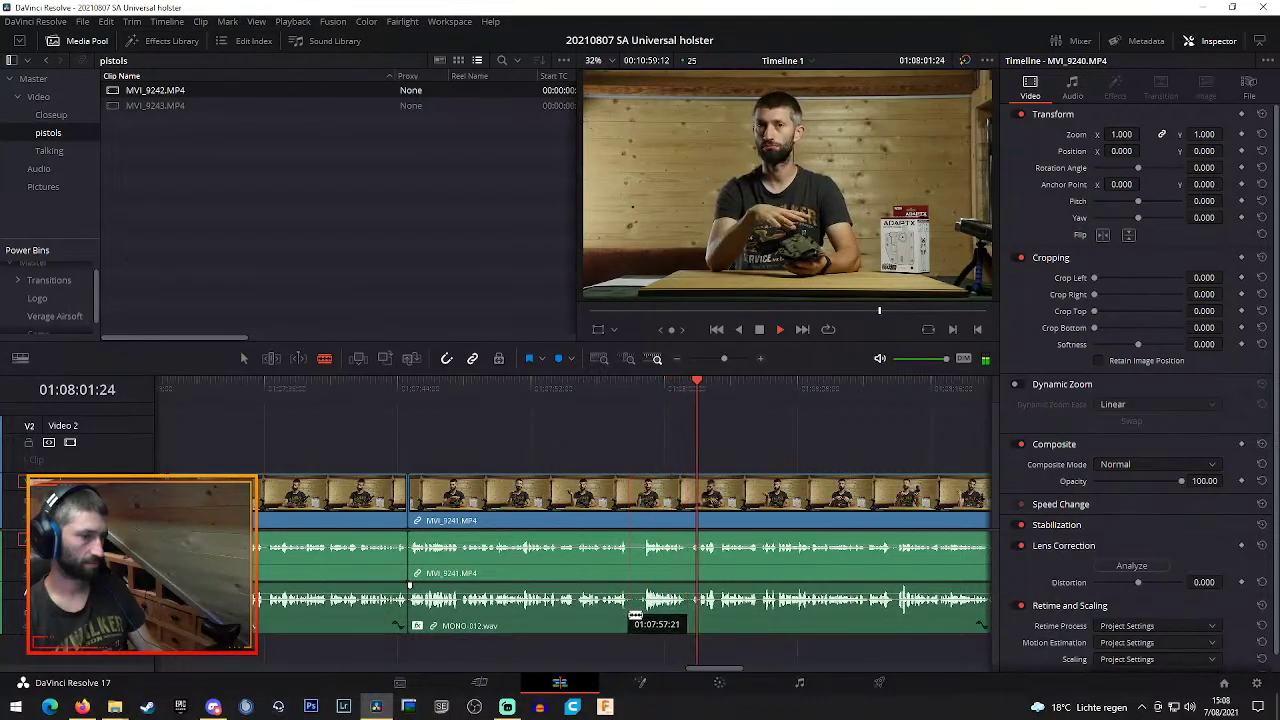
left_click(633, 612)
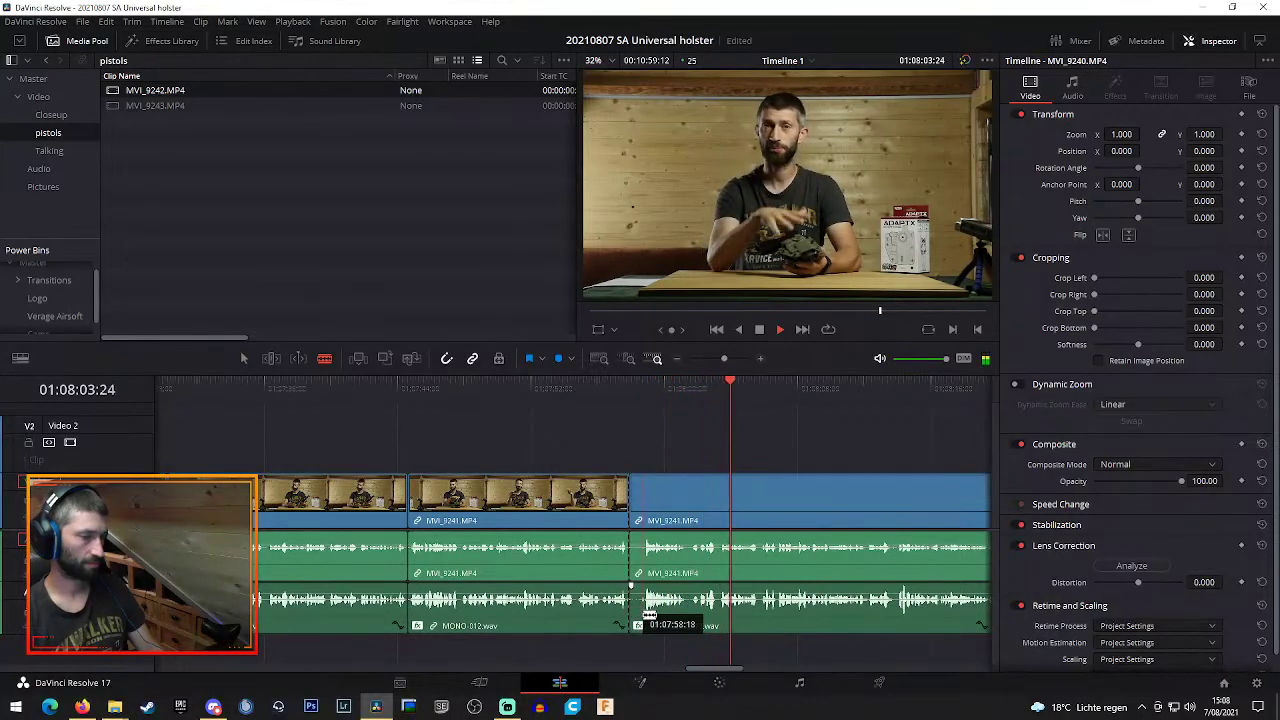
left_click(642, 605)
key("a")
left_click(634, 512)
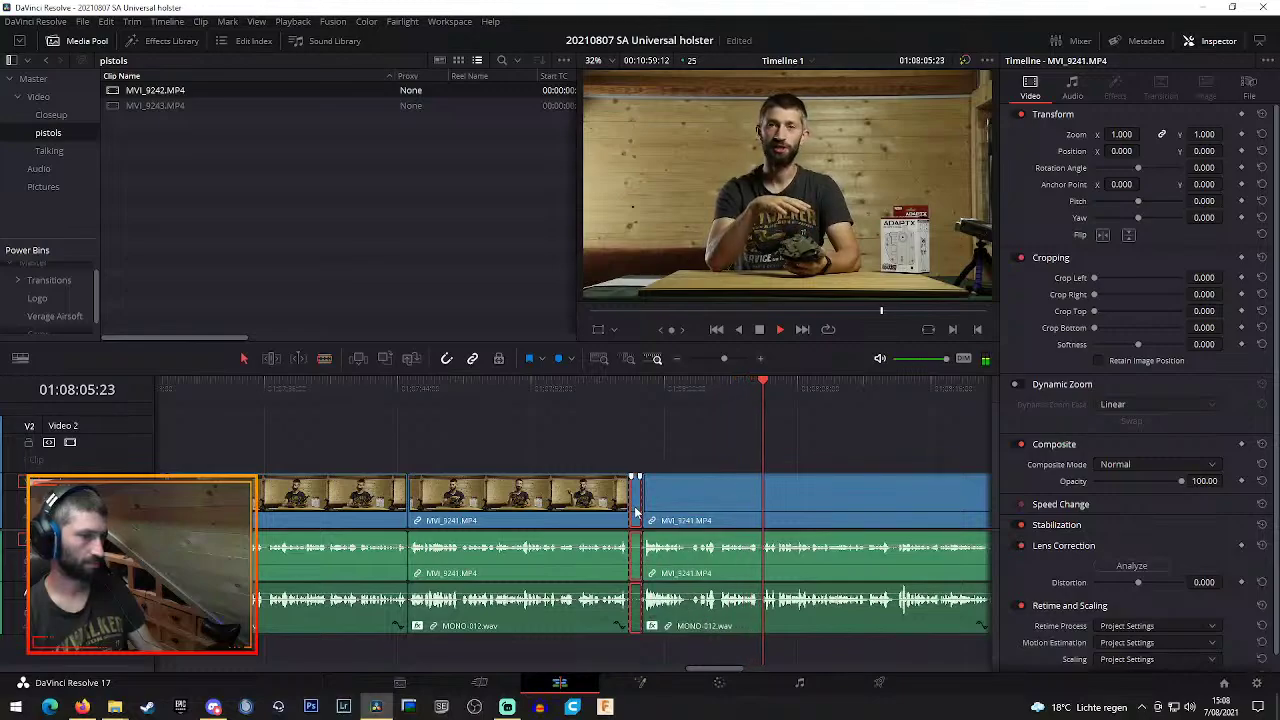
key("BackSpace")
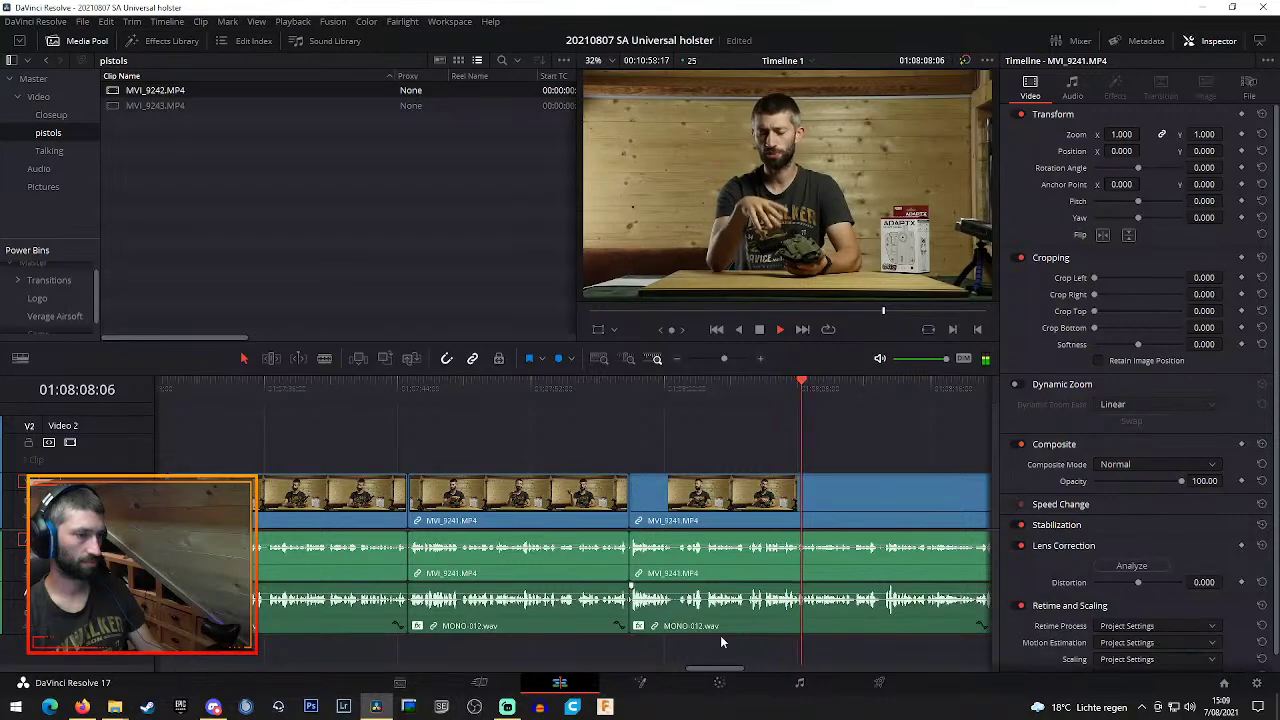
Review MVI_9241.MP4 from 01:08:08 onward and split the video and its audio where the speech stops near 01:08:41
left_click_drag(727, 669, 742, 665)
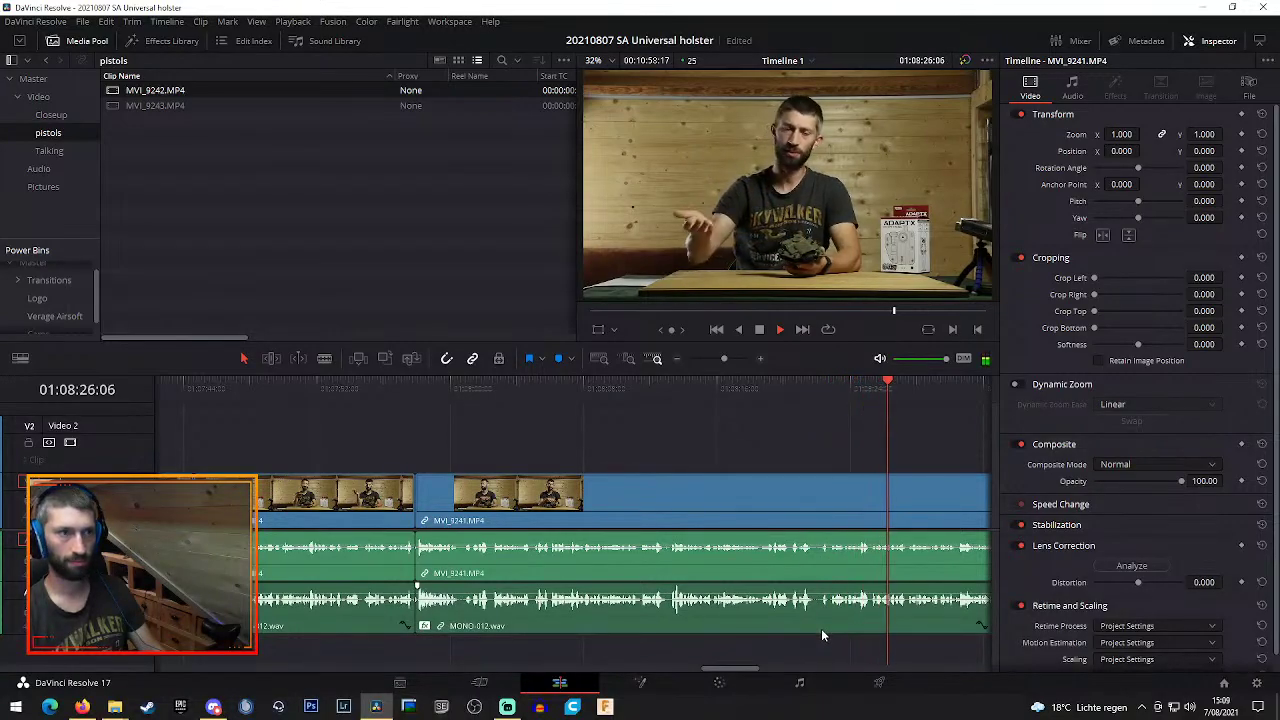
key("space")
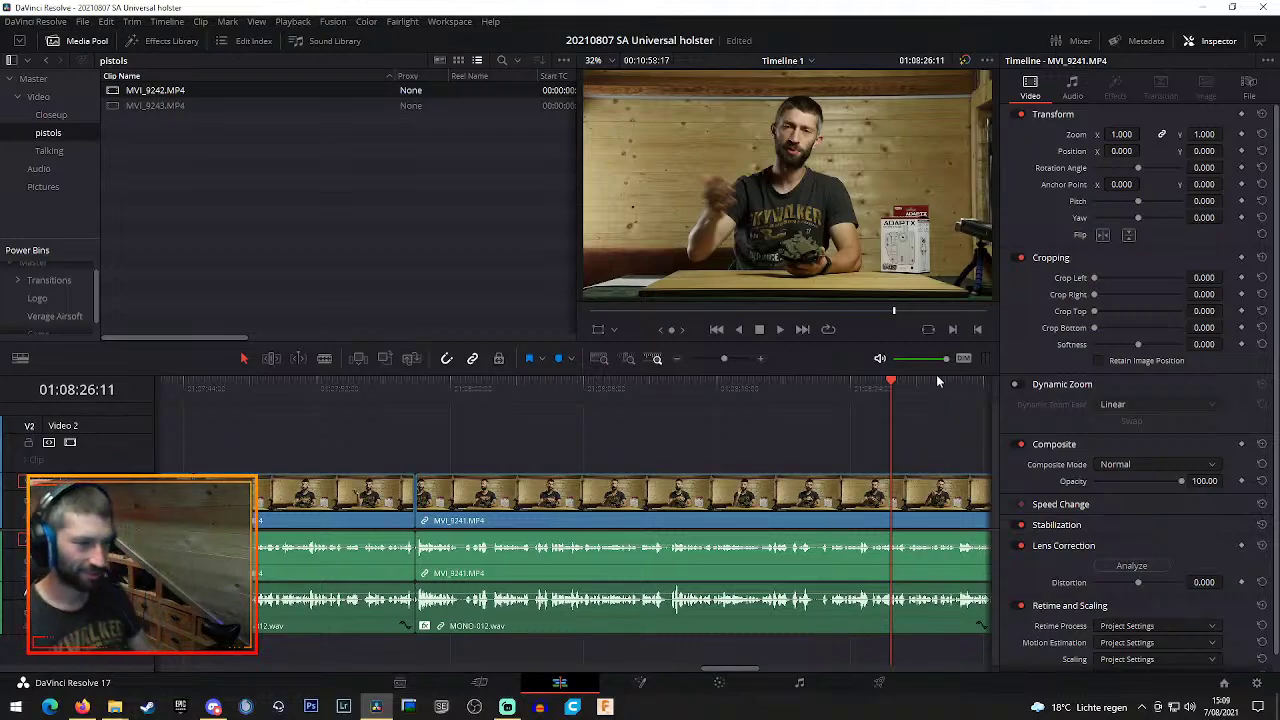
left_click_drag(733, 677, 765, 668)
key("space")
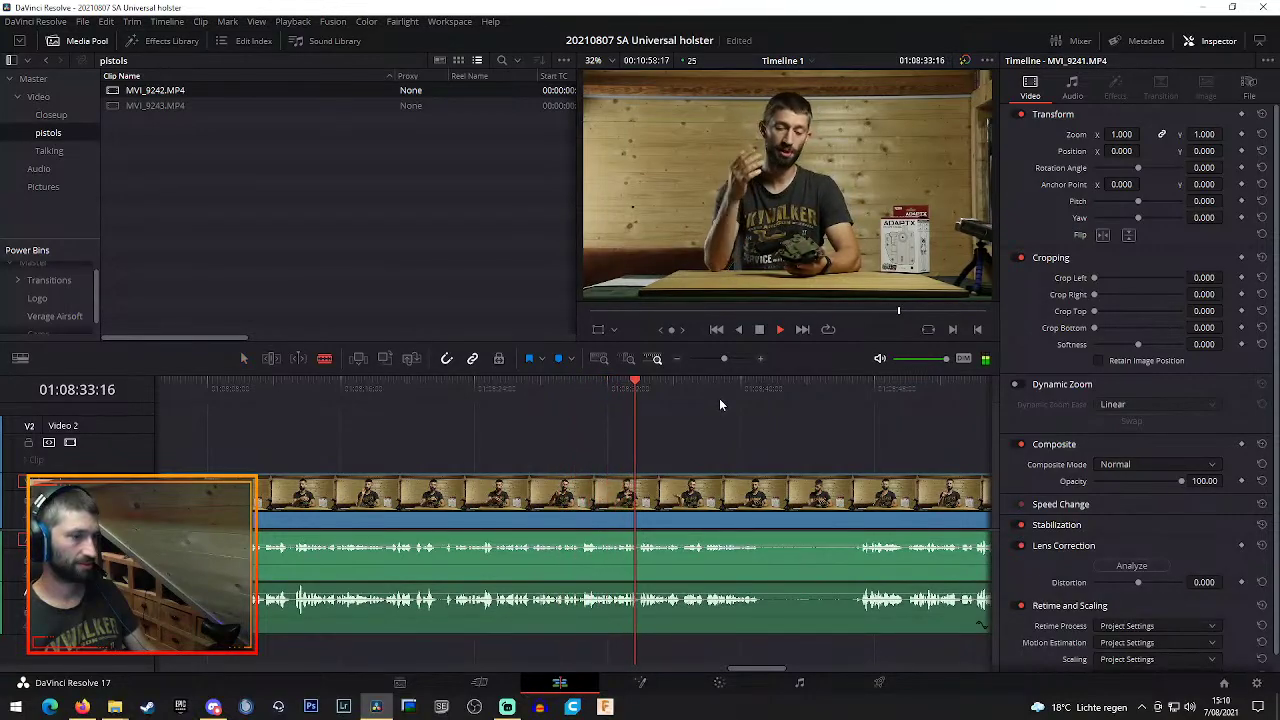
key("b")
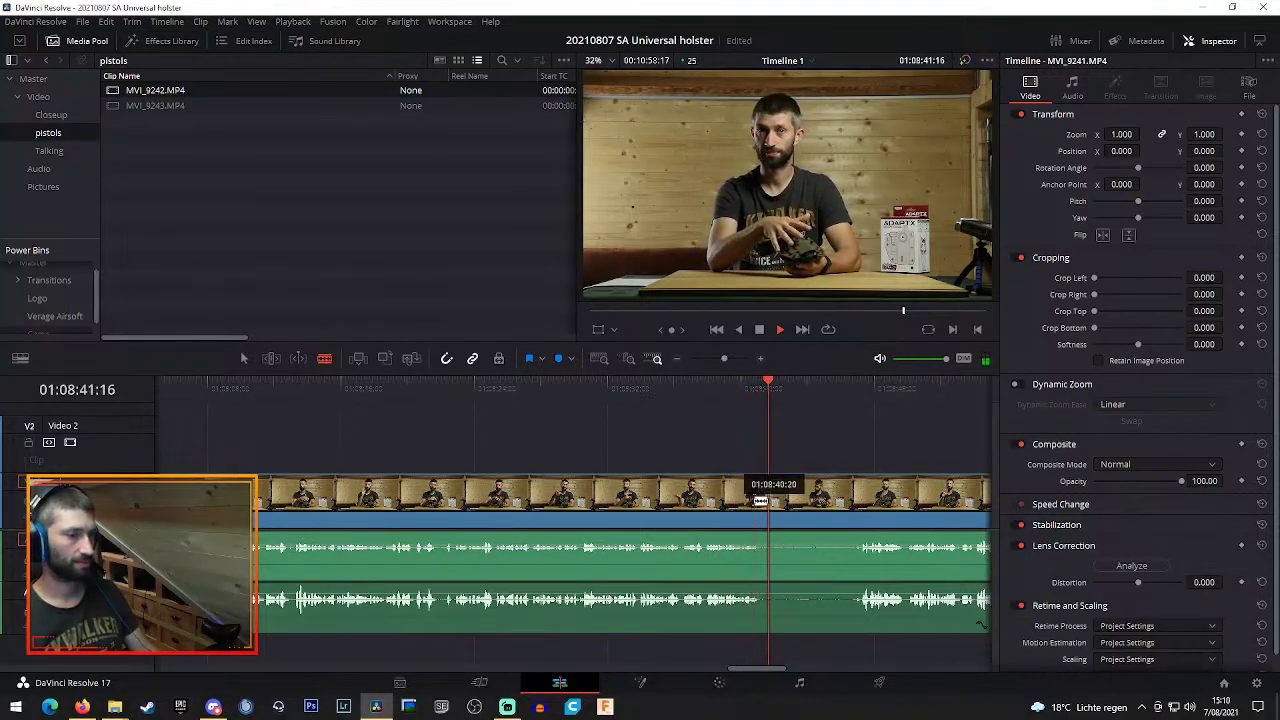
key("ctrl+b")
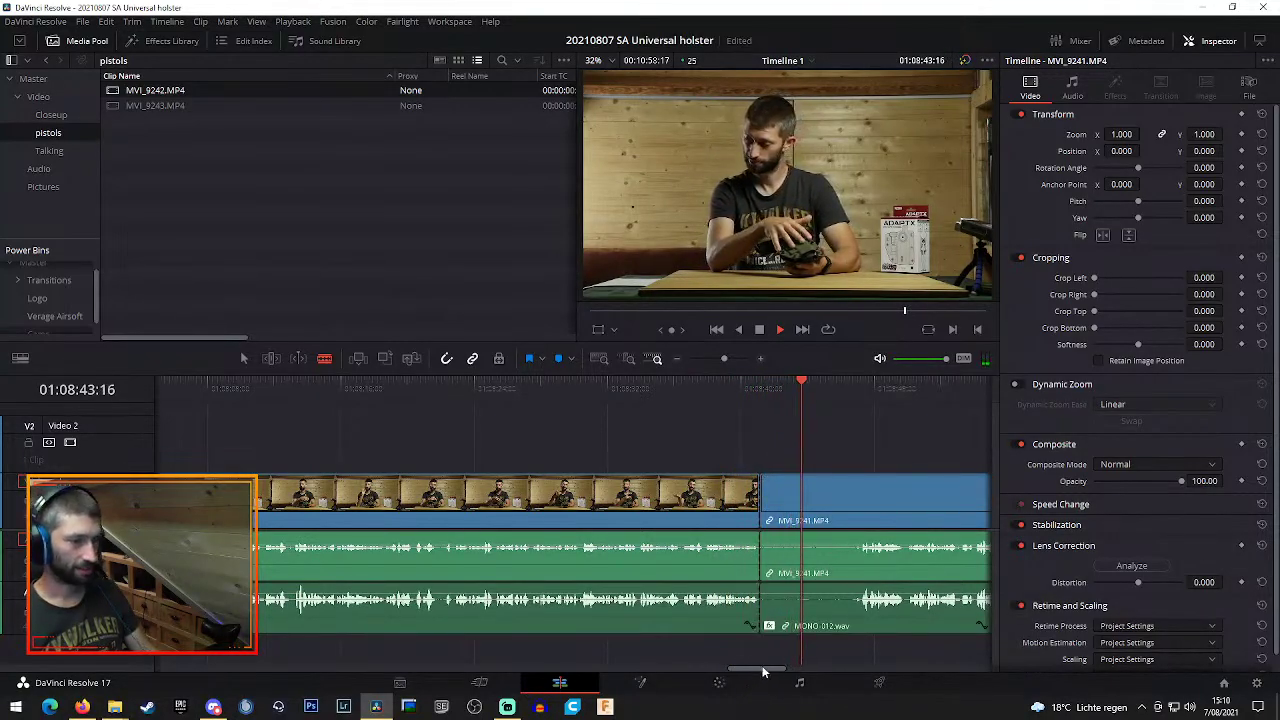
Replay the start of the MVI_9241.MP4 section from about 01:07:58 to 01:08:00
mouse_move(764, 670)
left_mouse_down()
mouse_move(734, 677)
mouse_move(747, 675)
left_mouse_up()
key("space")
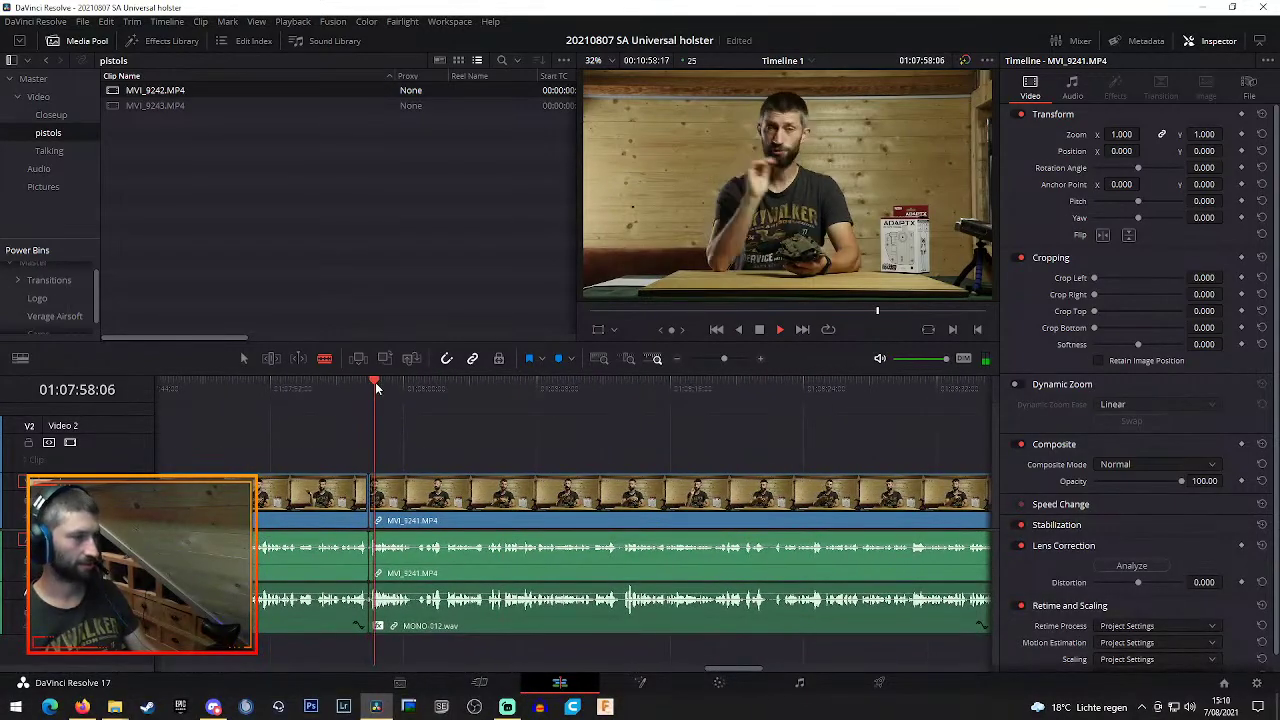
left_click_drag(726, 671, 737, 677)
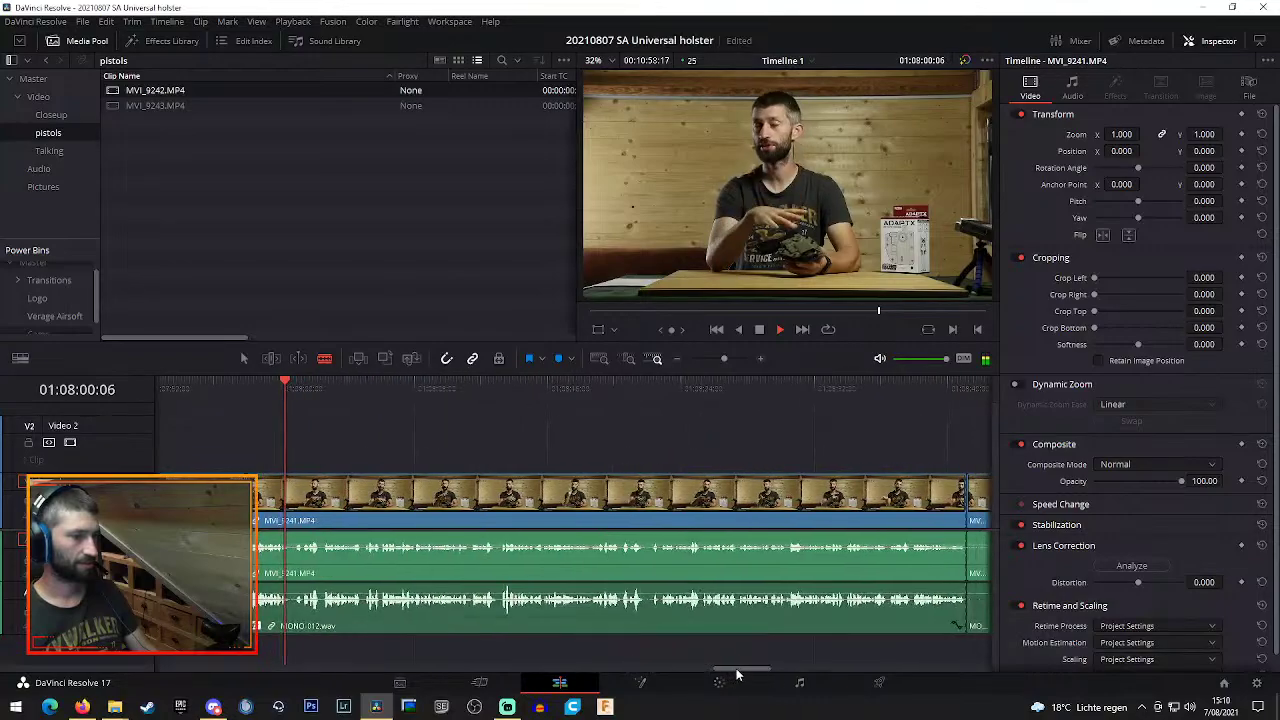
key("space")
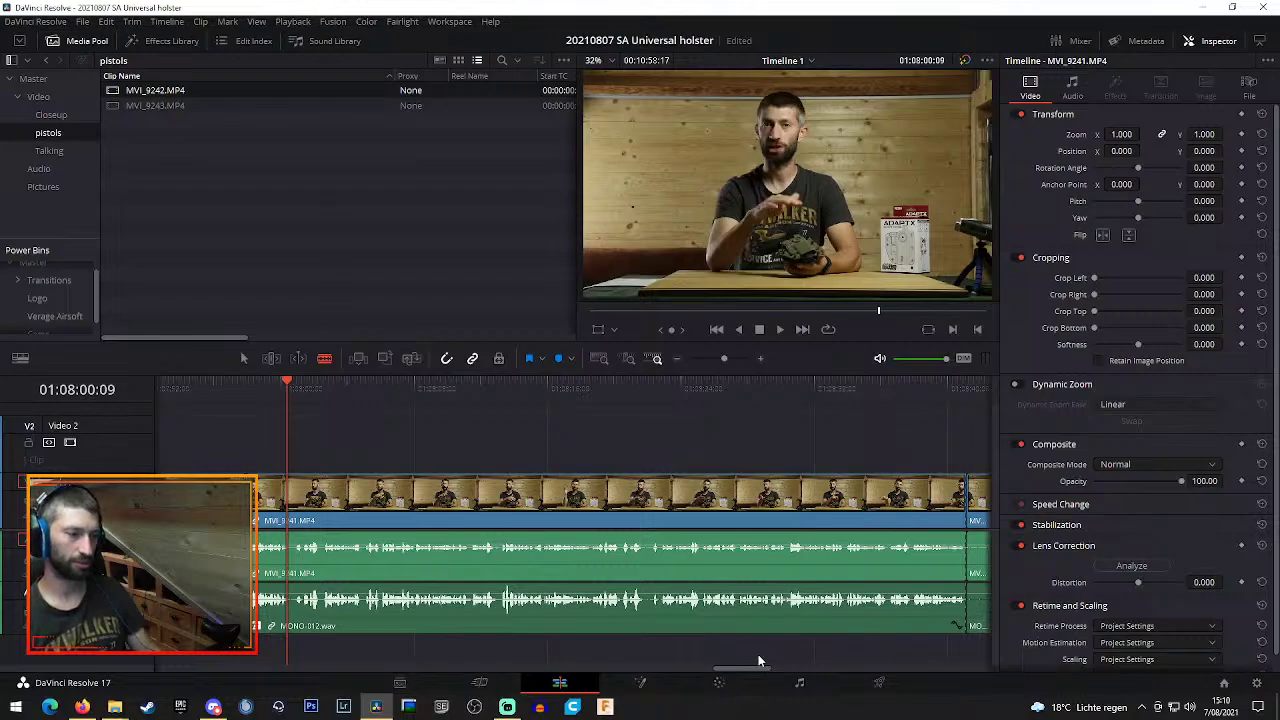
Split MVI_9241.MP4 and its audio near 01:08:47 and 01:08:58, and ripple delete the silence between 01:08:41 and 01:08:47
left_click_drag(759, 673, 771, 673)
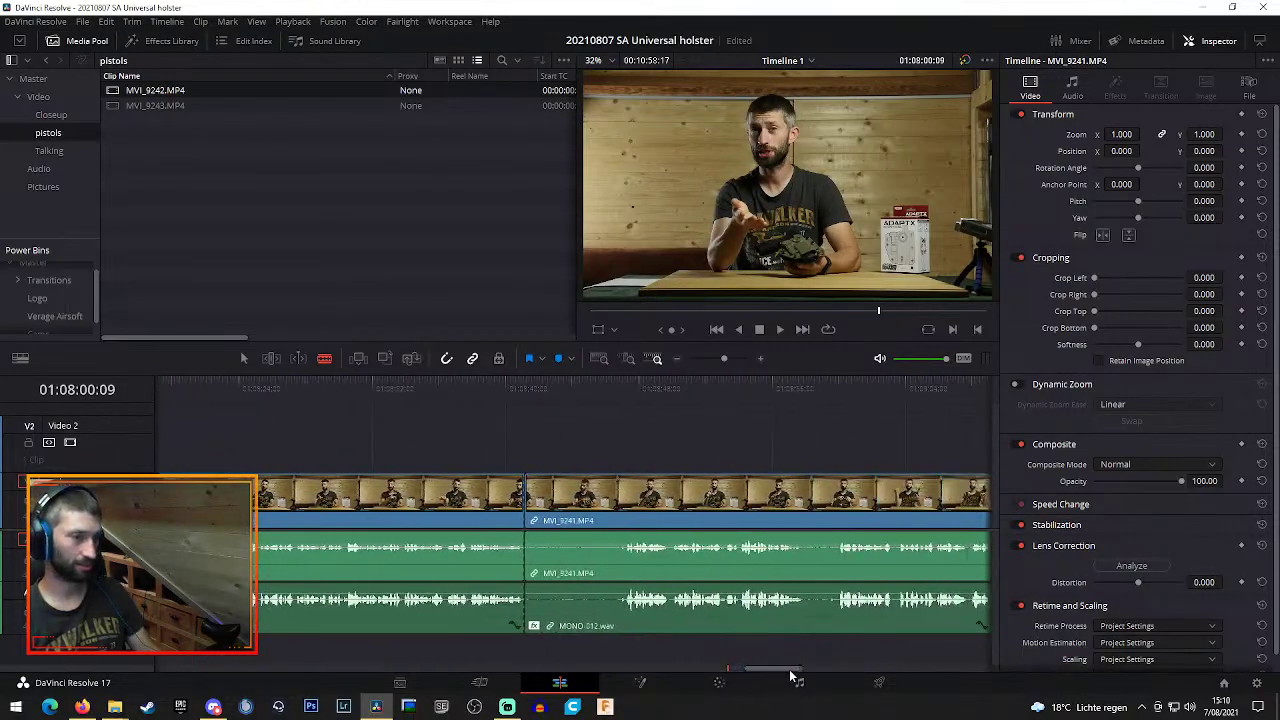
left_click(619, 386)
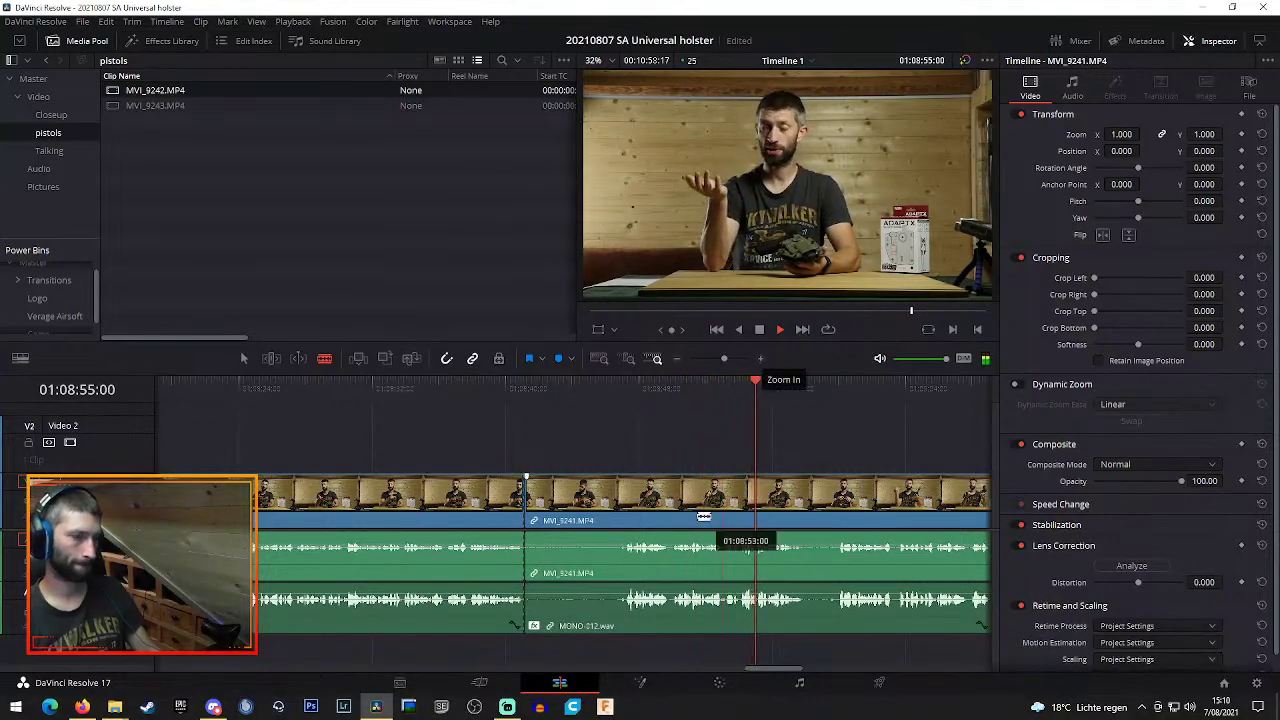
left_click(625, 615)
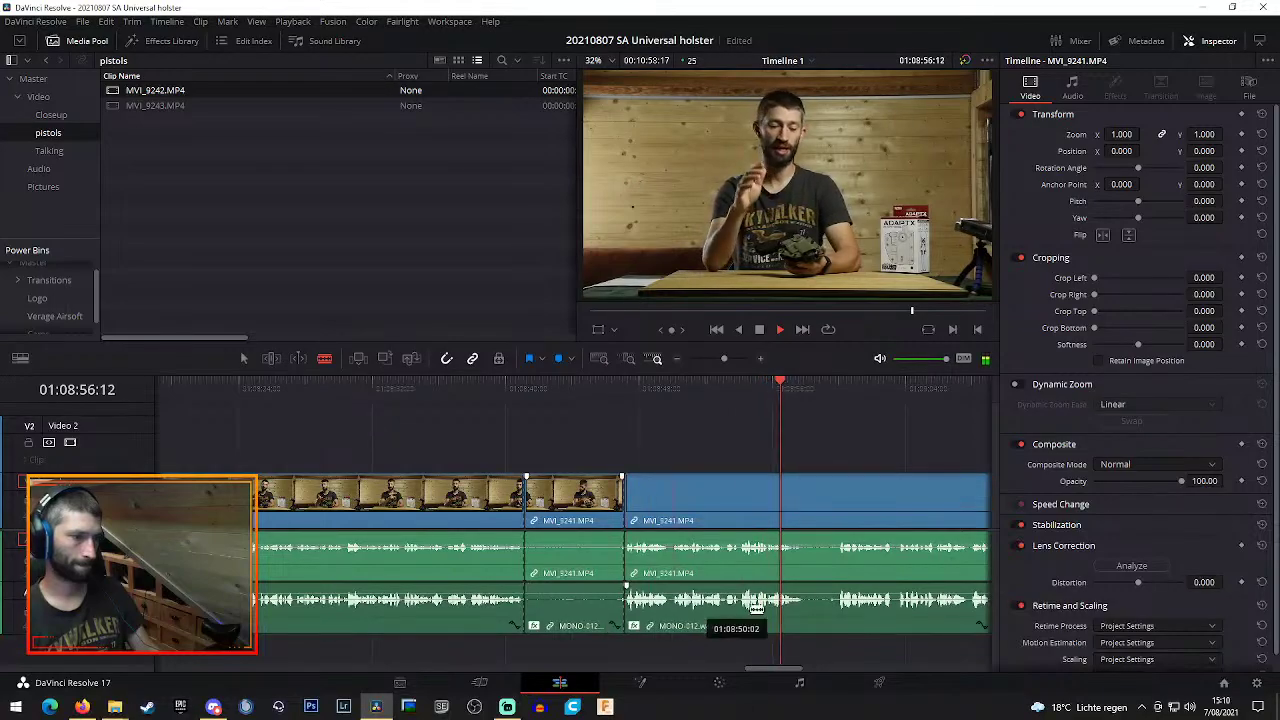
left_click(811, 497)
key("a")
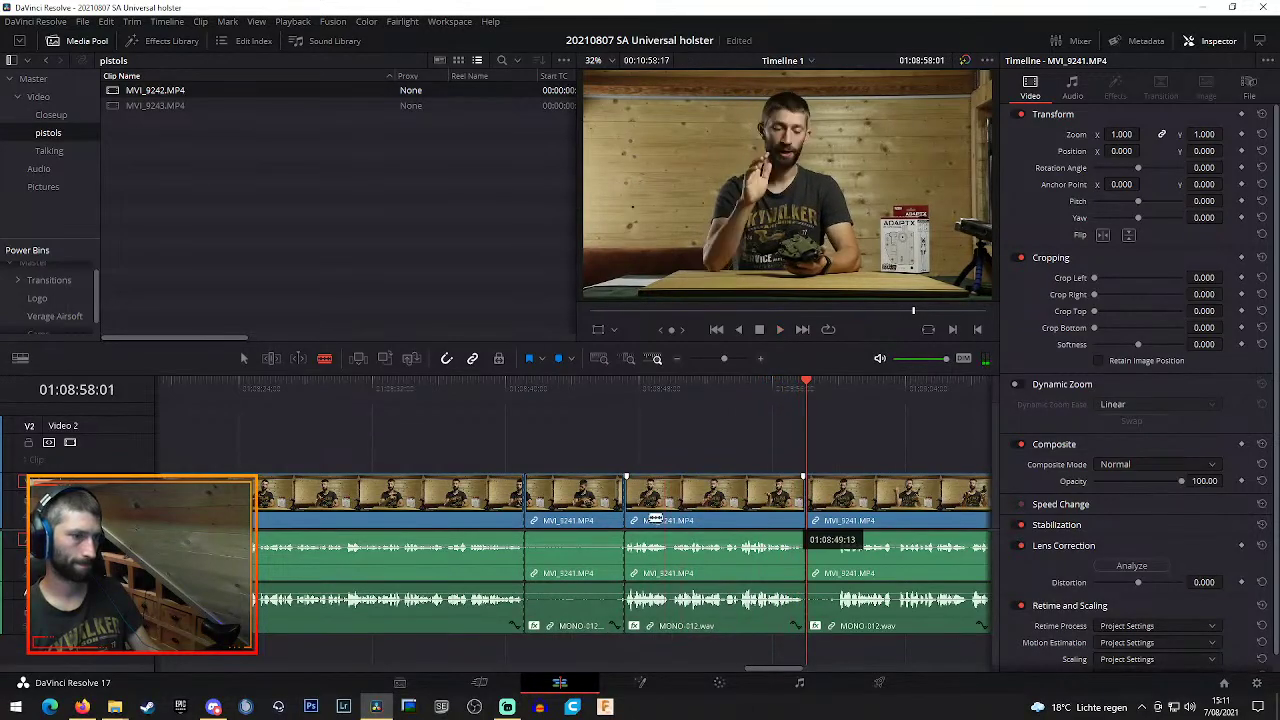
left_click(581, 505)
key("Delete")
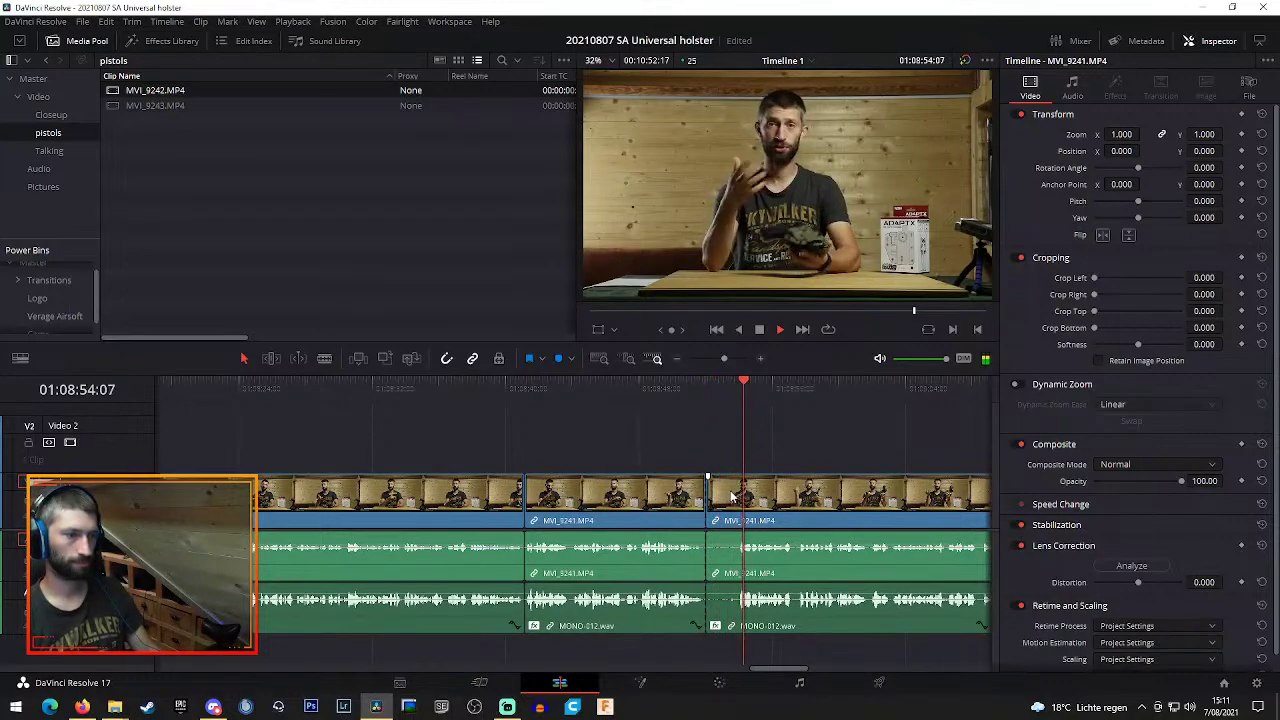
Split MVI_9241.MP4 and its audio where speech resumes near 01:08:54
key("b")
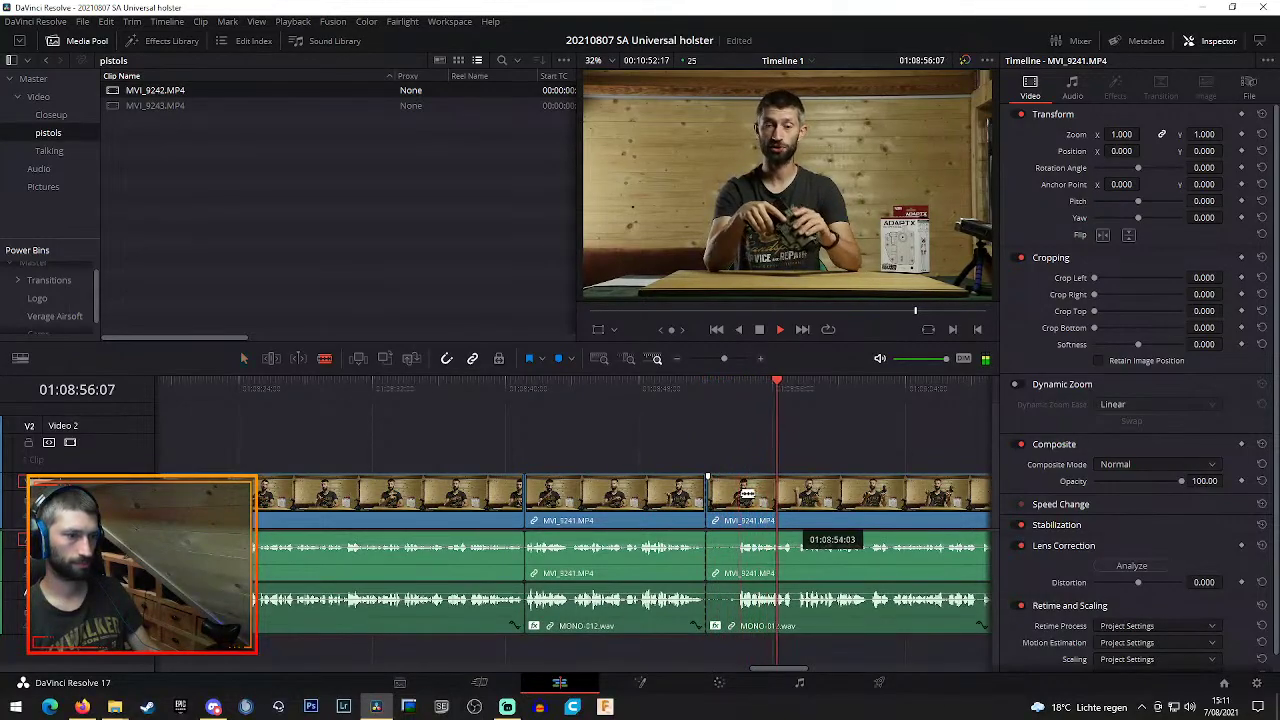
left_click_drag(793, 678, 806, 674)
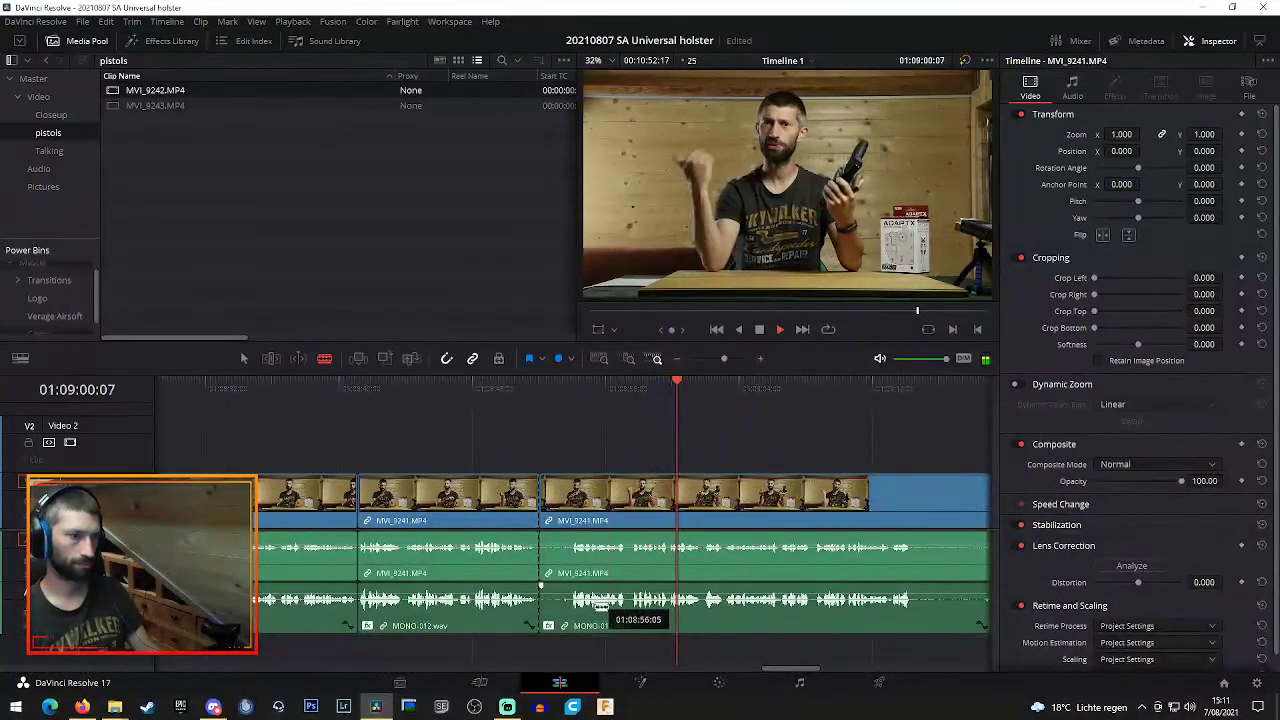
left_click(573, 563)
Replay the footage around 01:09:00, split it at 01:09:00:20 and 01:09:02:00, and ripple delete the piece between the cuts
left_click(668, 388)
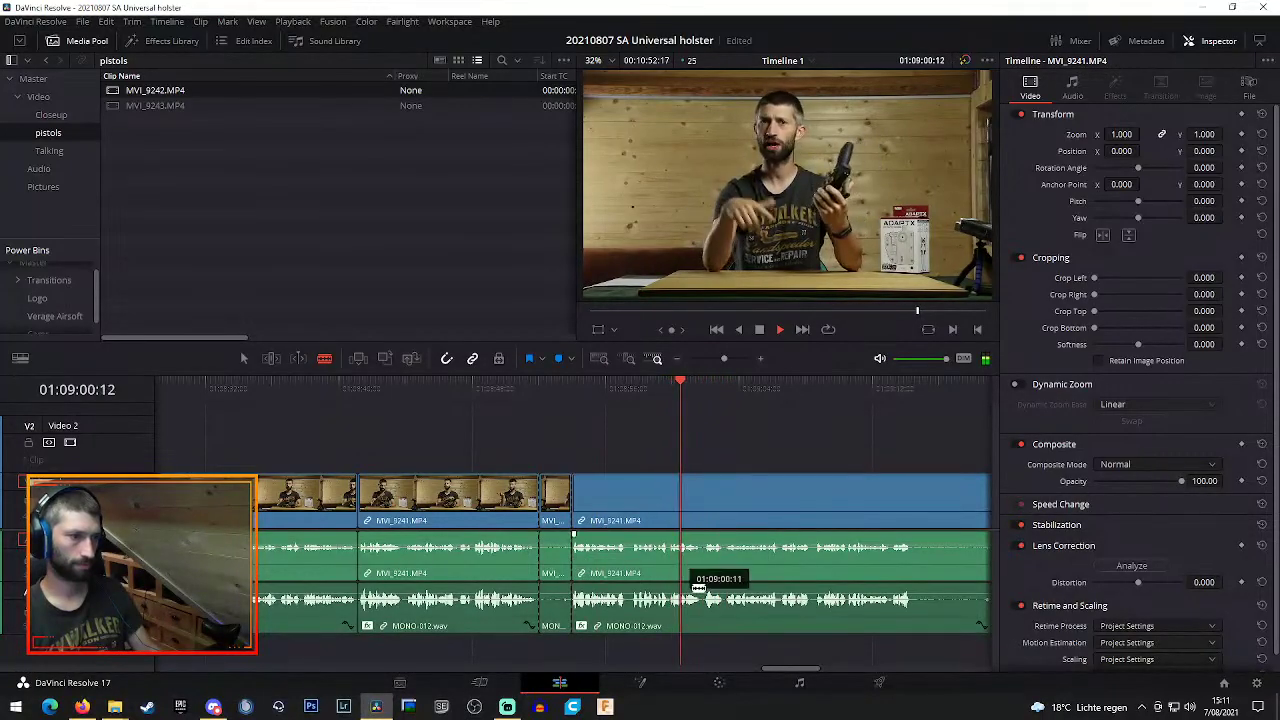
left_click(760, 358)
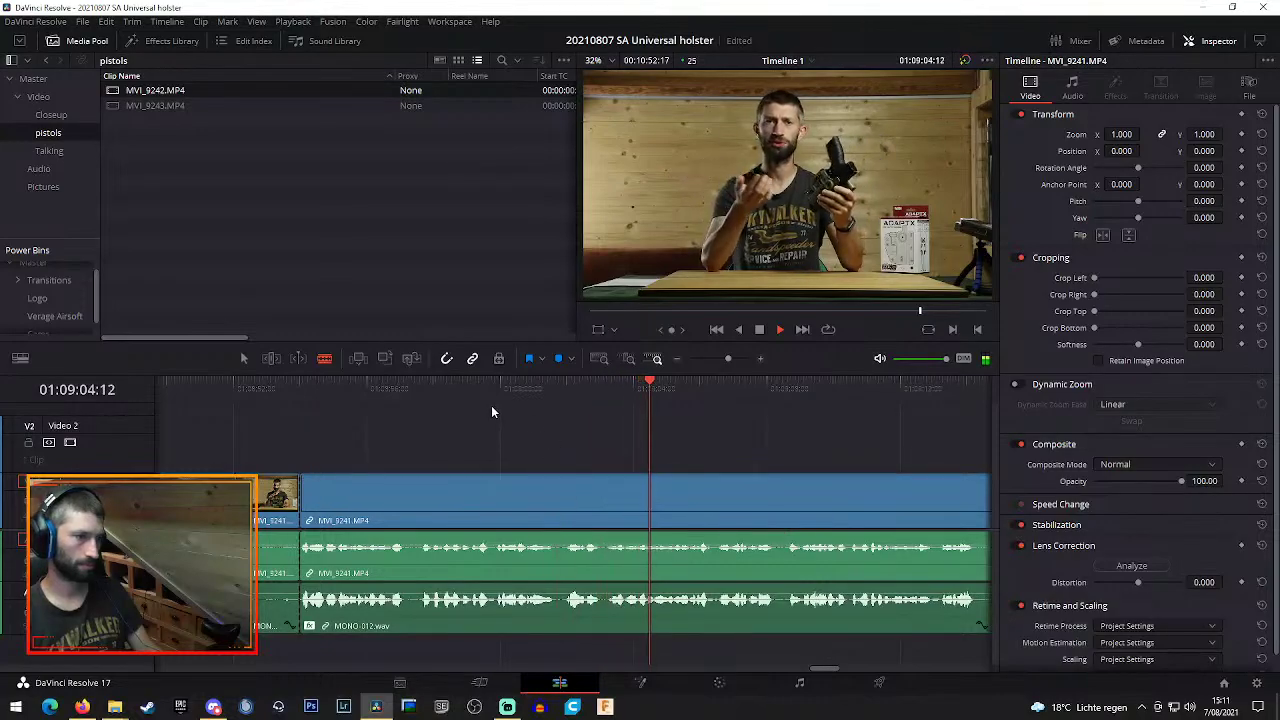
left_click(451, 384)
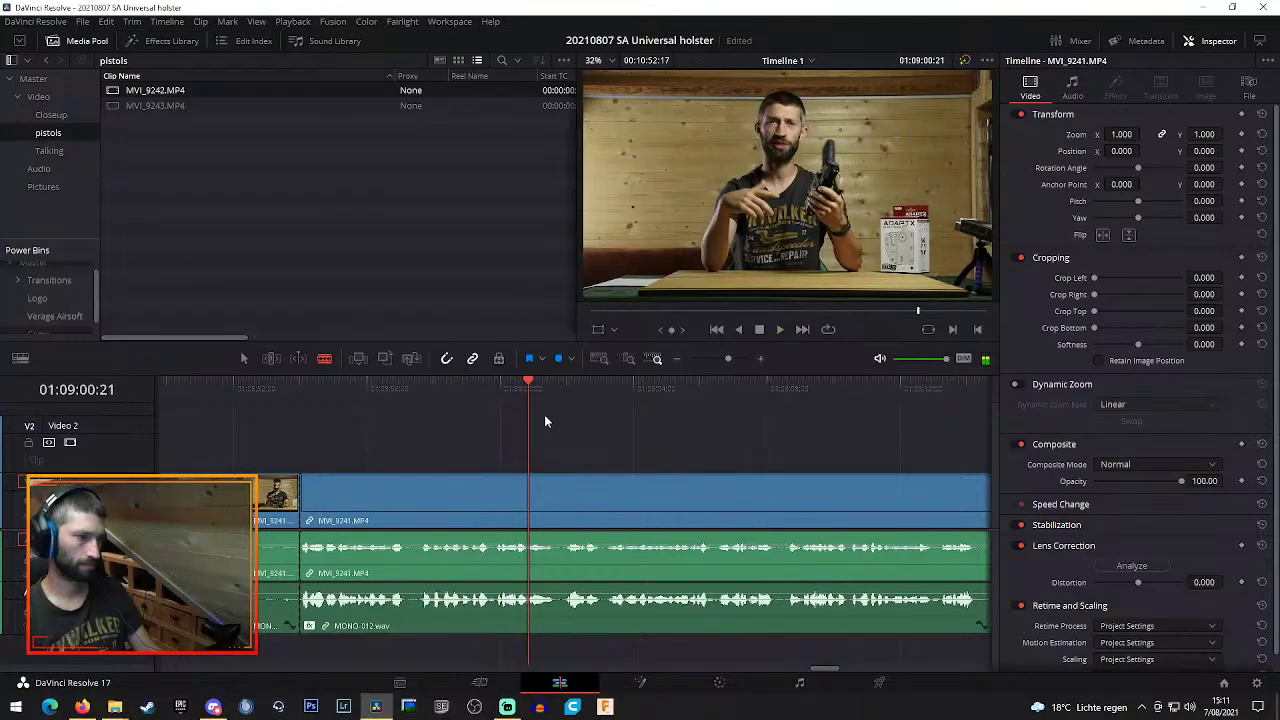
key("space")
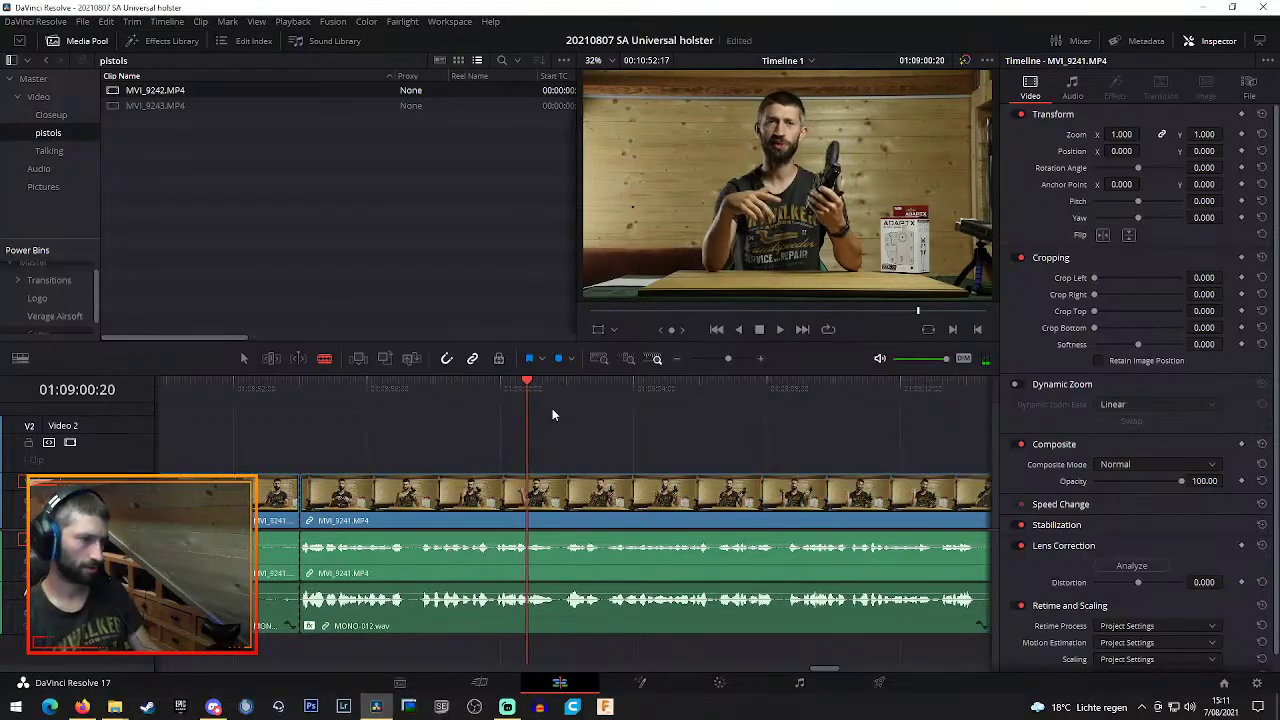
left_click(534, 506)
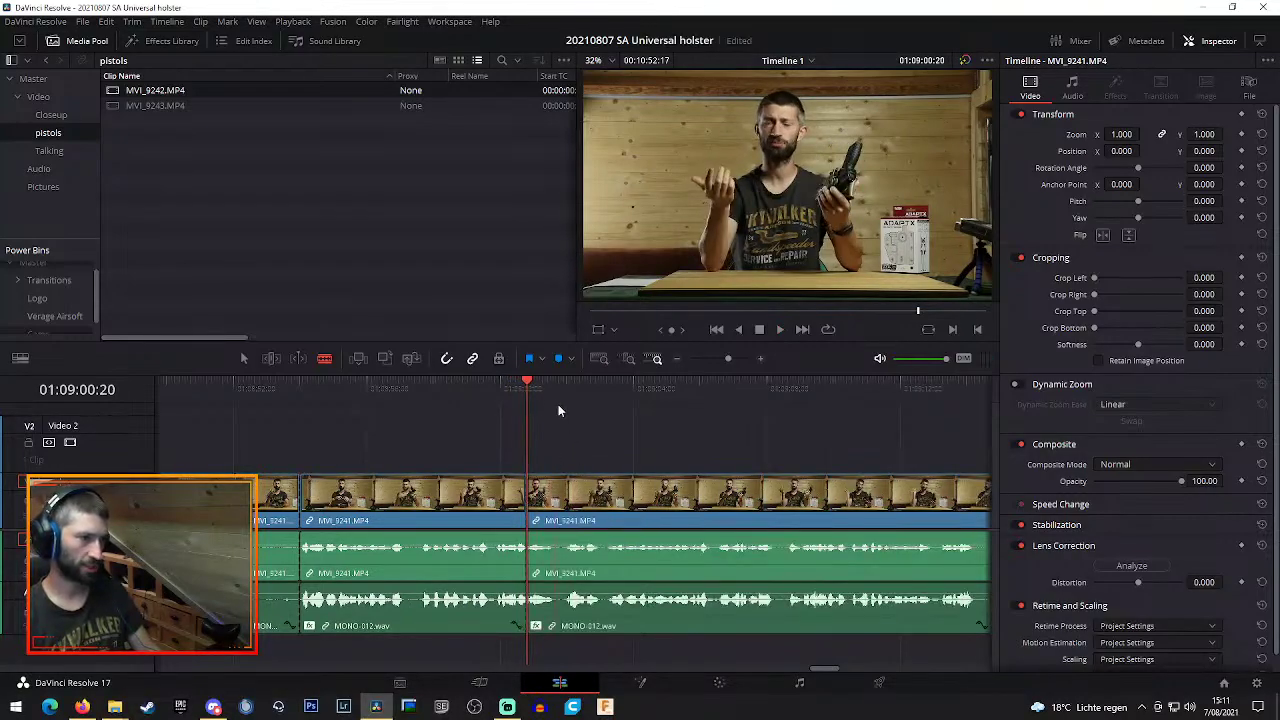
mouse_move(560, 383)
left_mouse_down()
mouse_move(577, 380)
mouse_move(566, 382)
left_mouse_up()
left_click(566, 500)
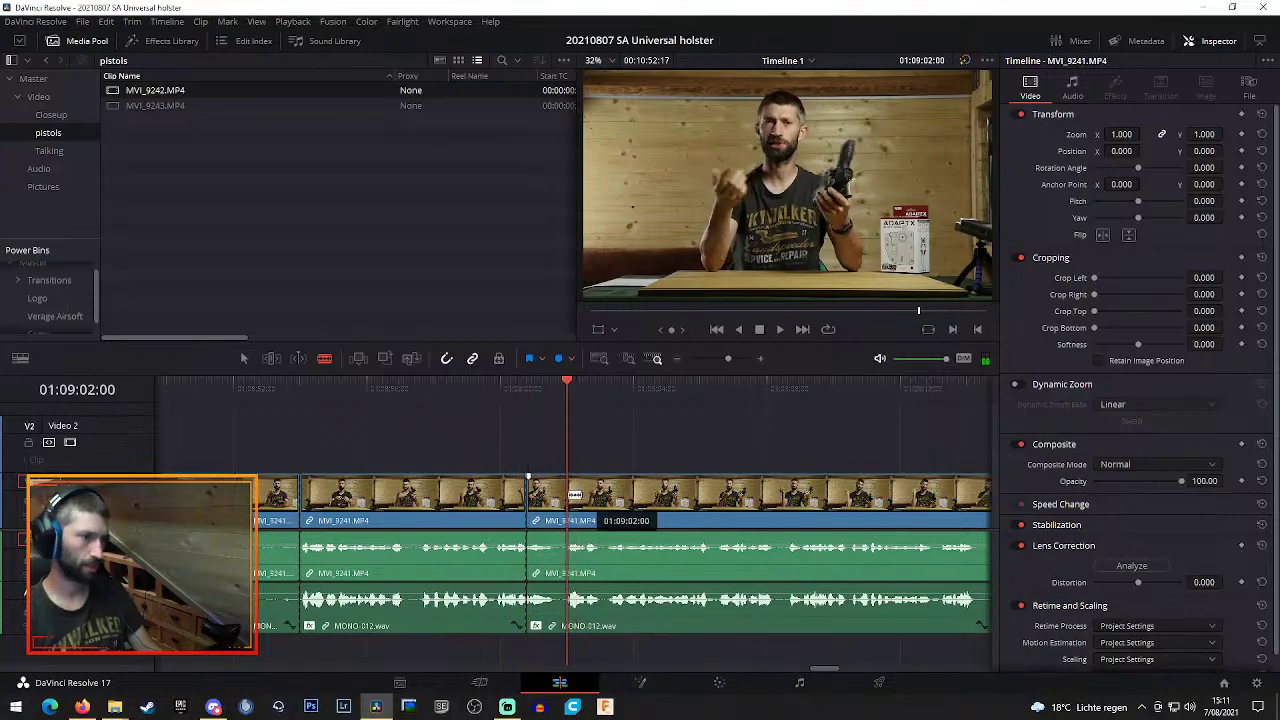
key("Delete")
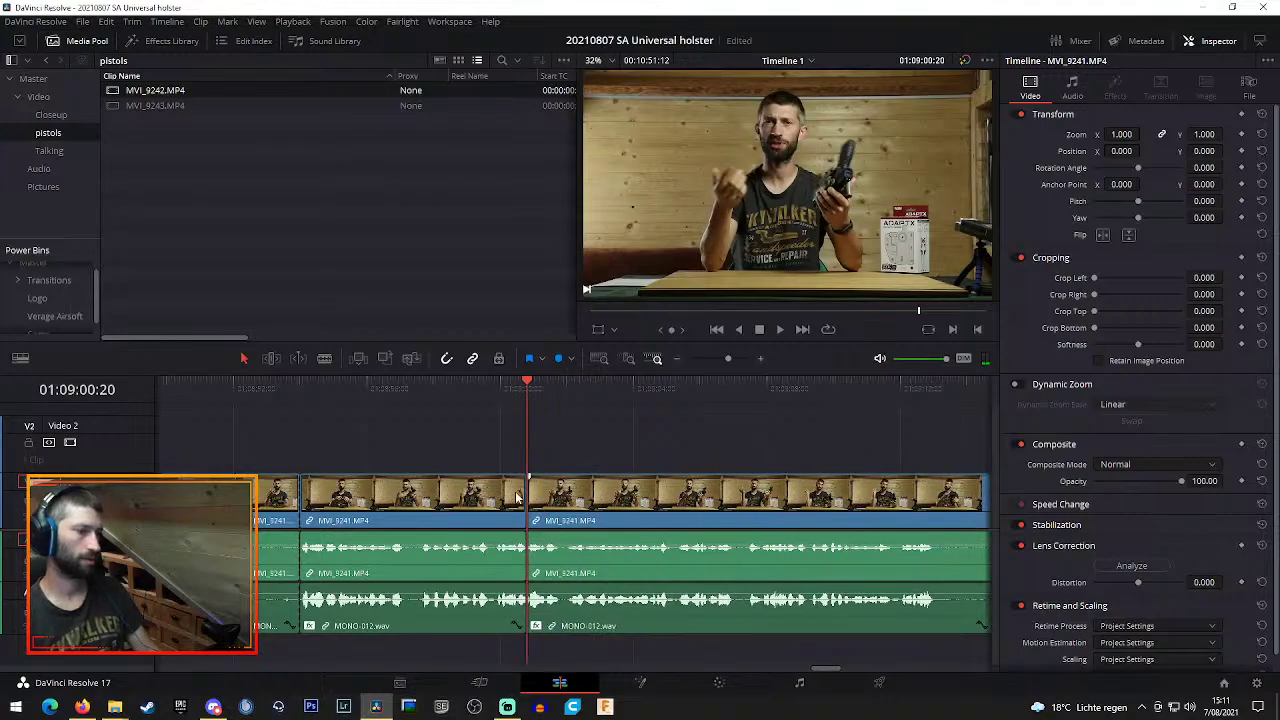
Play across the join at 01:09:00:20 and ripple delete the short quiet piece of MVI_9241.MP4 between about 01:08:52 and 01:08:54
left_click(510, 388)
key("space")
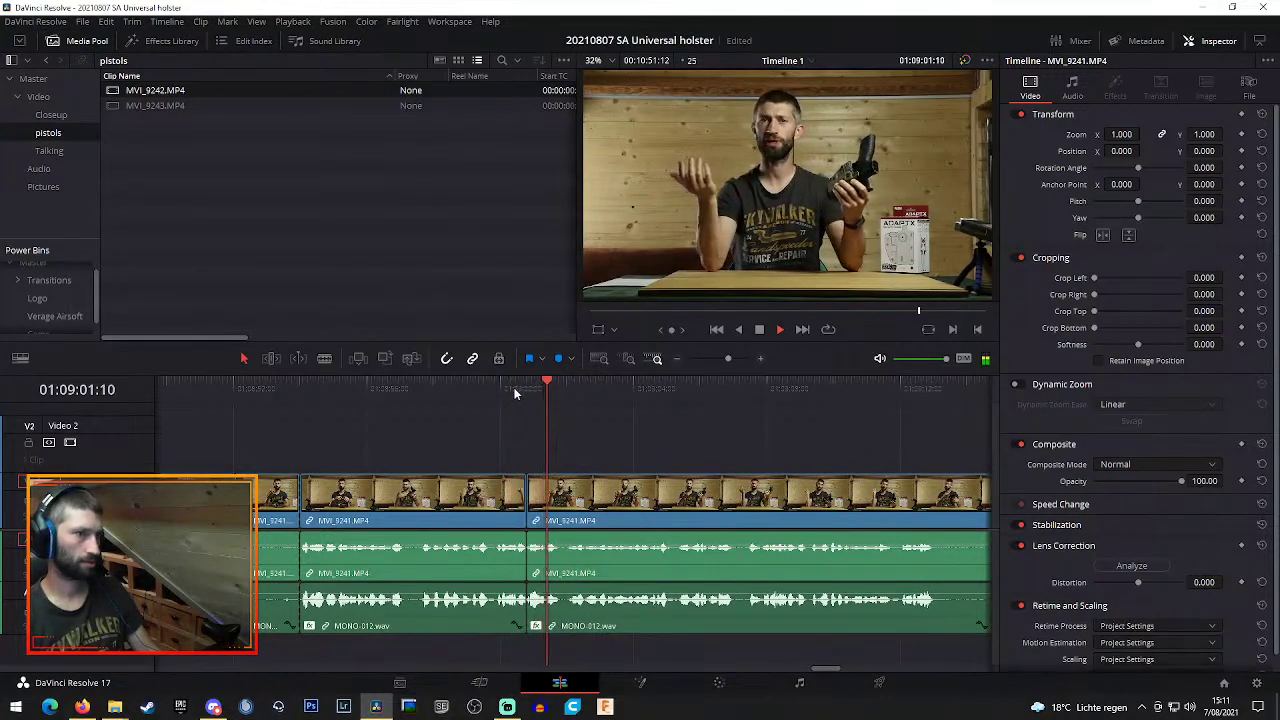
left_click(268, 508)
key("Delete")
key("space")
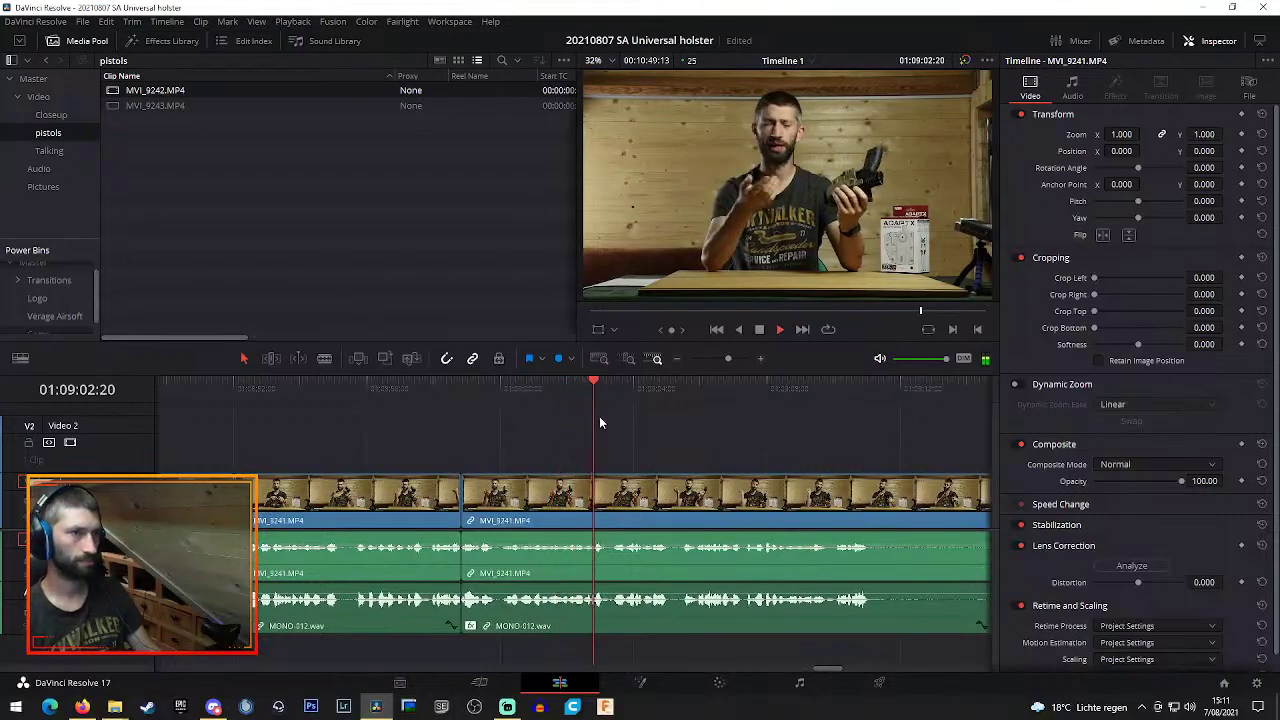
Play on from 01:09:02 and split MVI_9241.MP4 and its audio at both ends of the silence, near 01:09:11 and 01:09:16
left_click(677, 358)
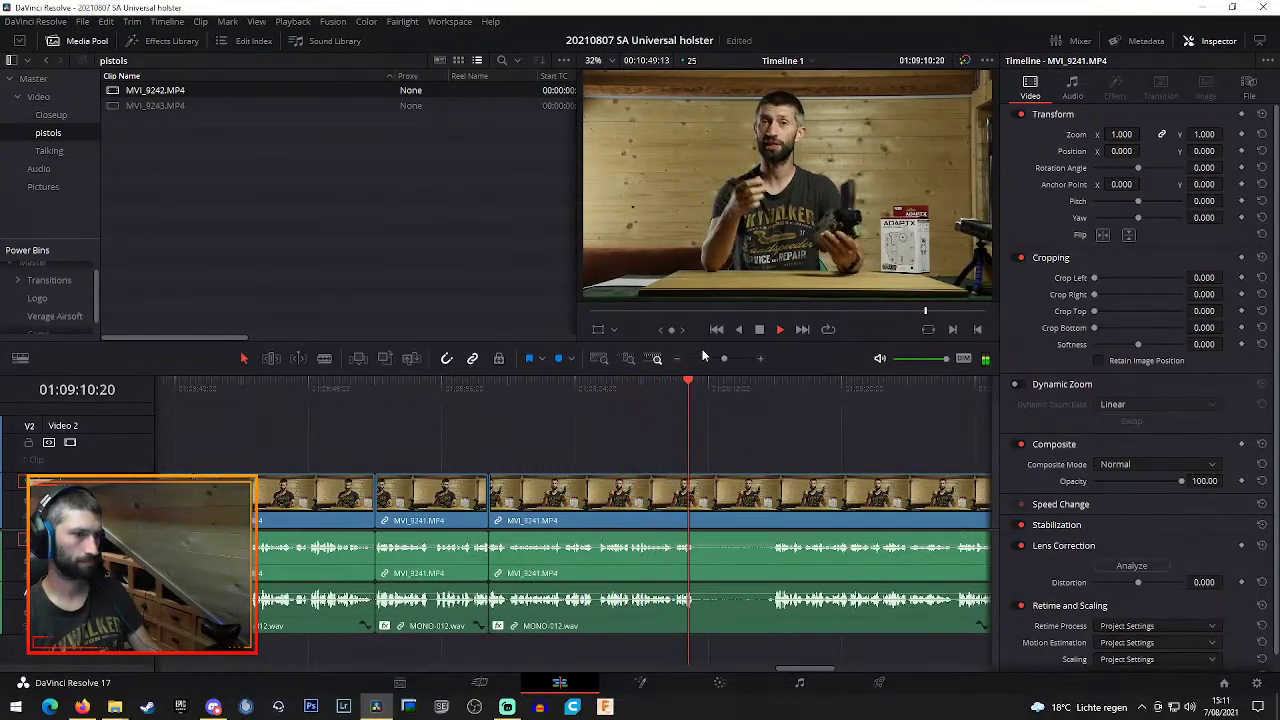
key("b")
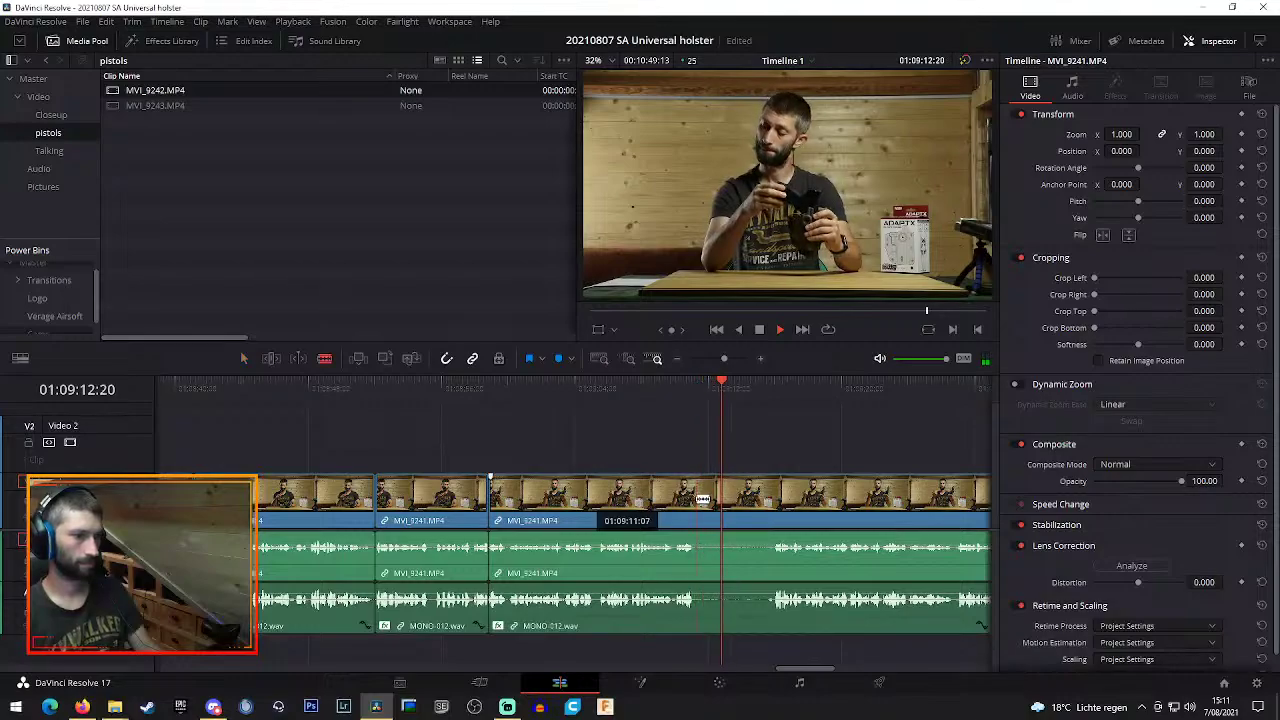
left_click(697, 499)
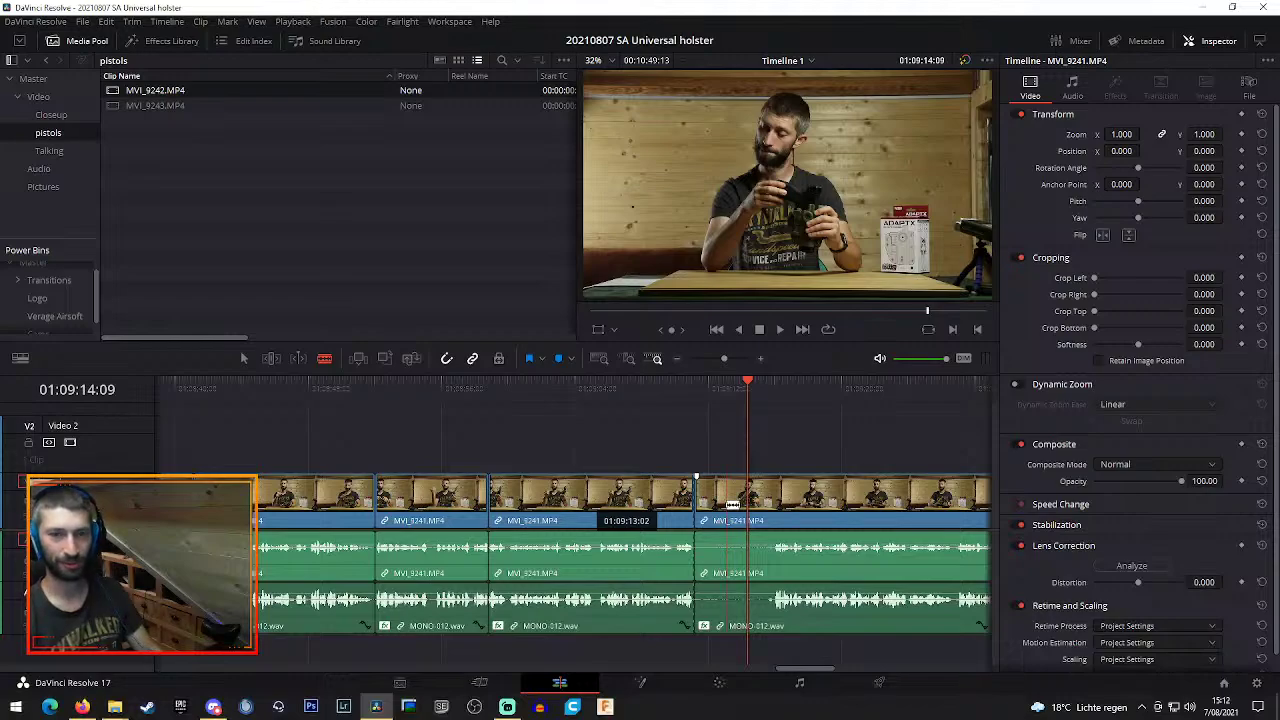
left_click_drag(733, 505, 799, 439)
left_click(762, 380)
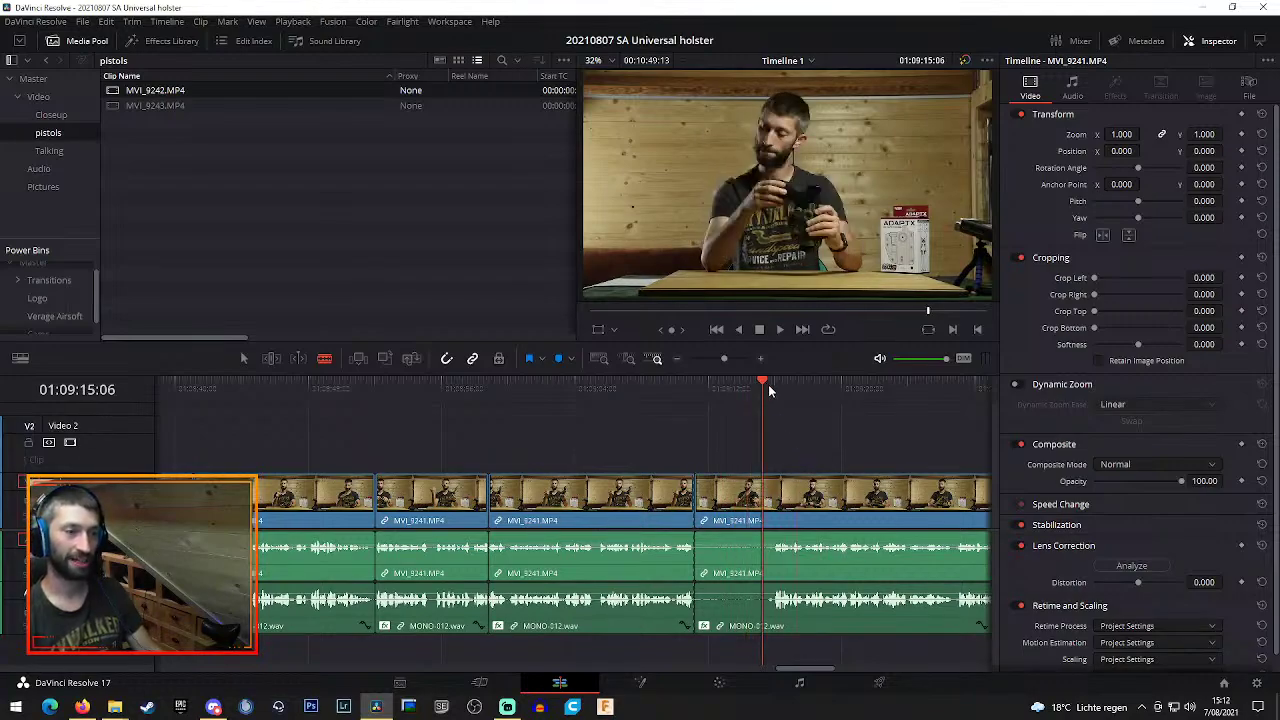
left_click(772, 388)
left_click(772, 388)
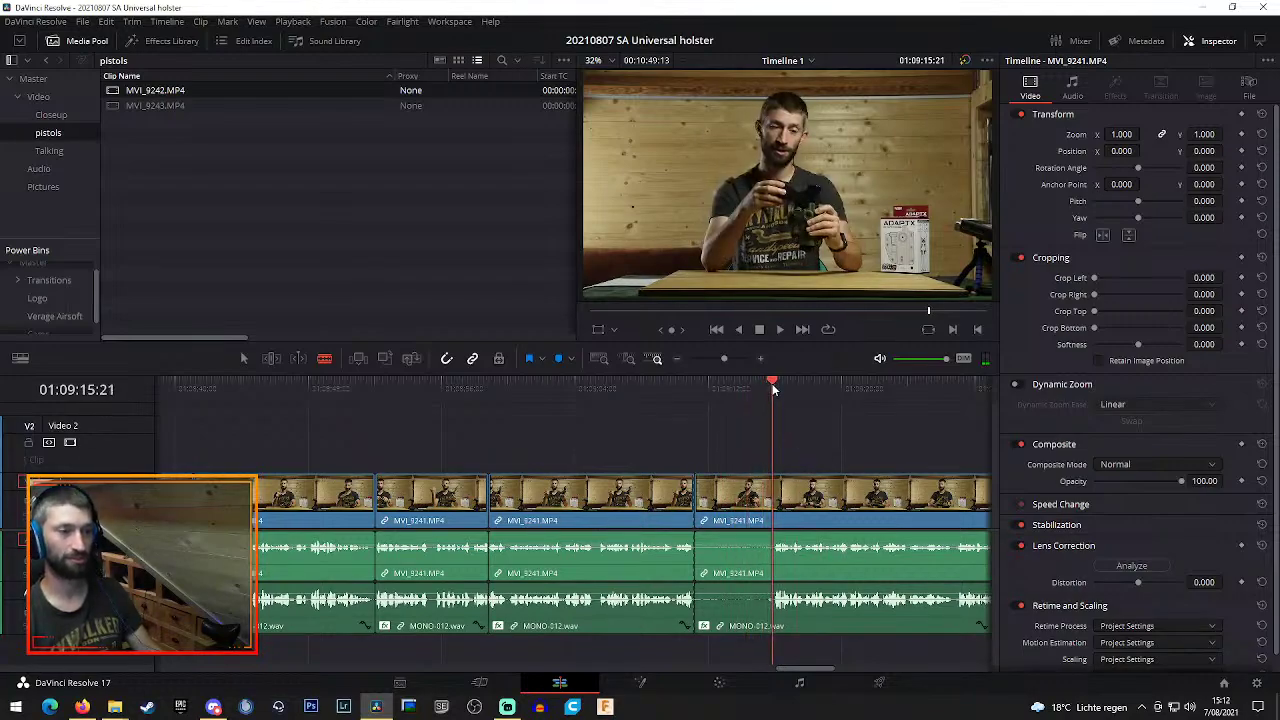
left_click(775, 389)
left_click(773, 384)
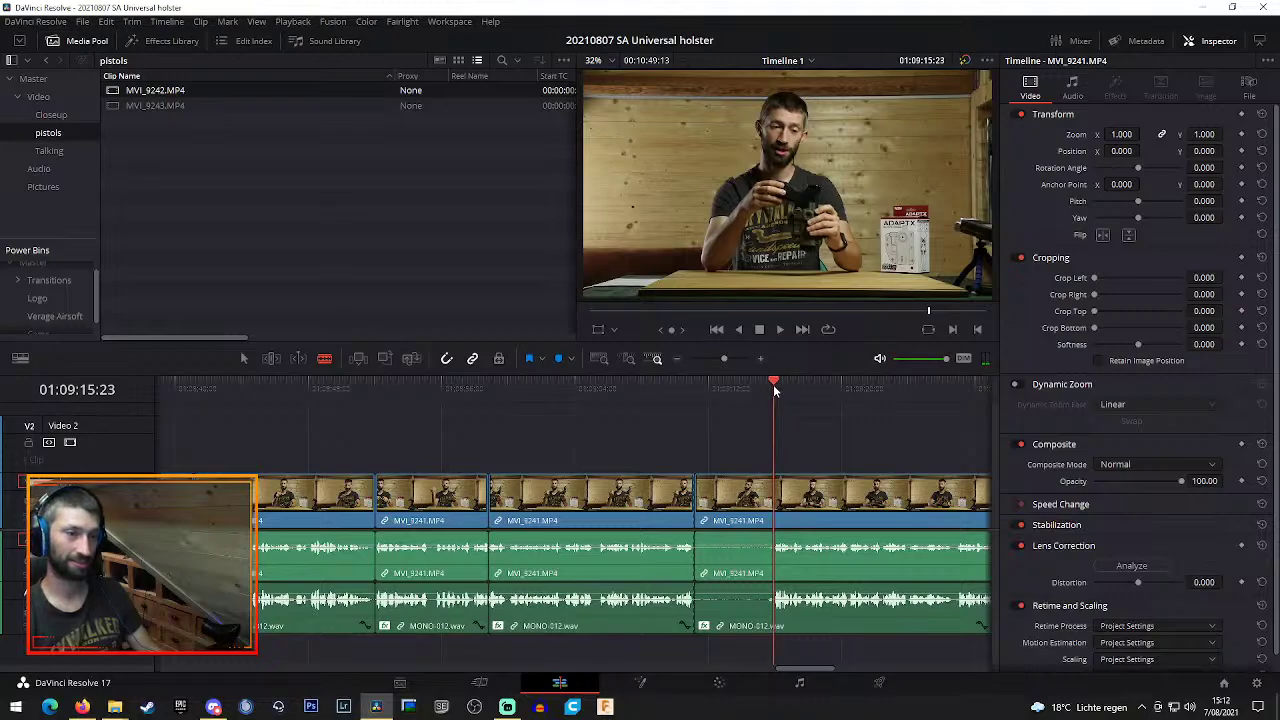
left_click(772, 384)
key("space")
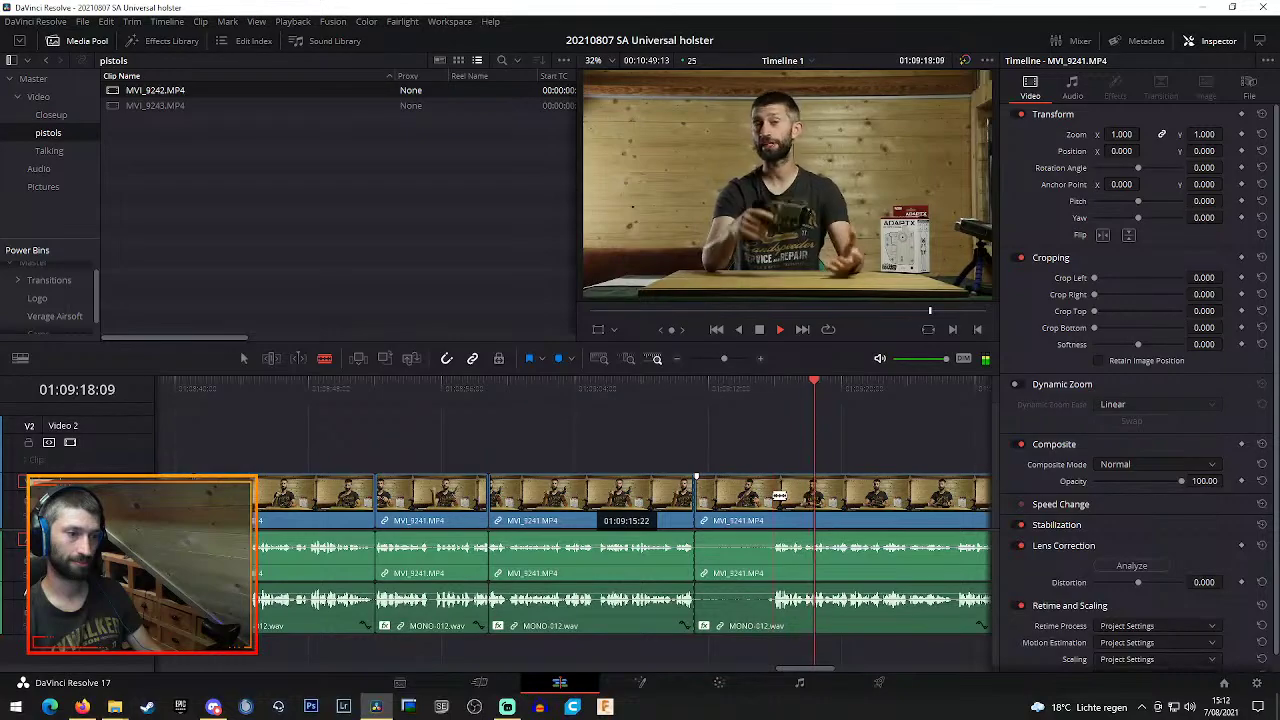
left_click(780, 495)
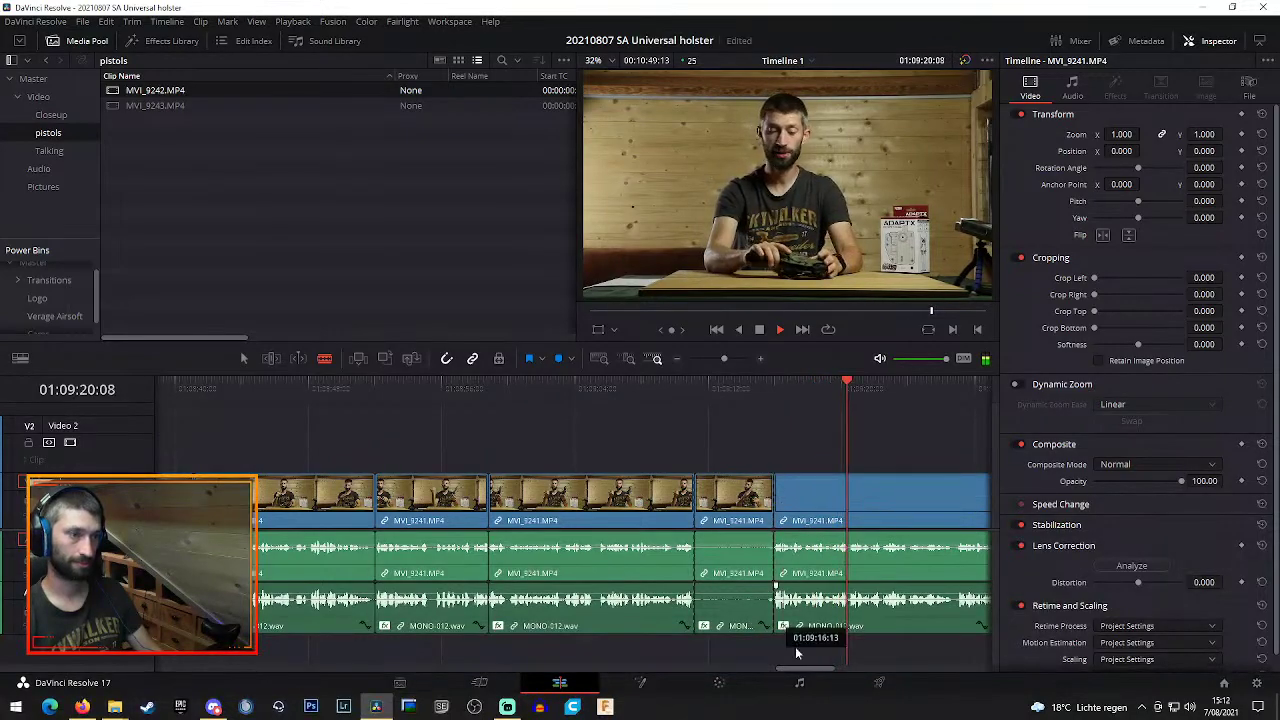
Split MVI_9241.MP4 near 01:09:22:11 and 01:09:27:00, and ripple delete that piece and the silent piece between about 01:09:11 and 01:09:16
left_click_drag(800, 670, 806, 678)
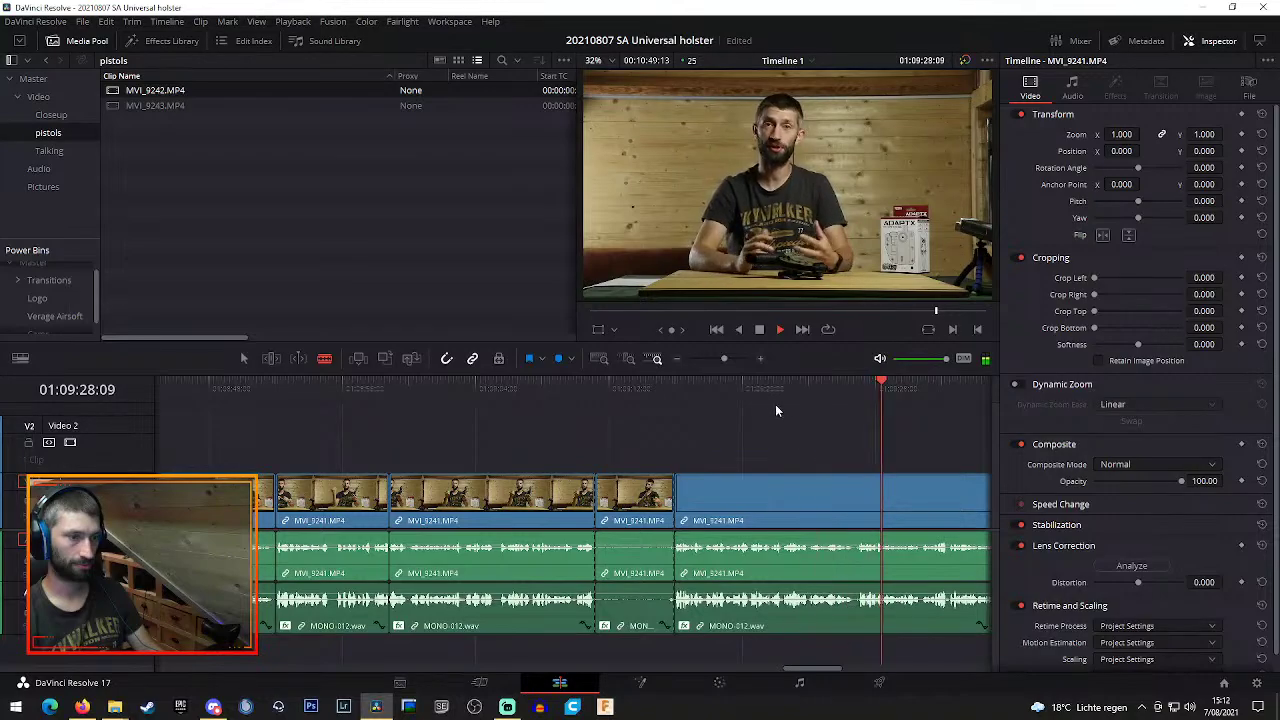
left_click(757, 386)
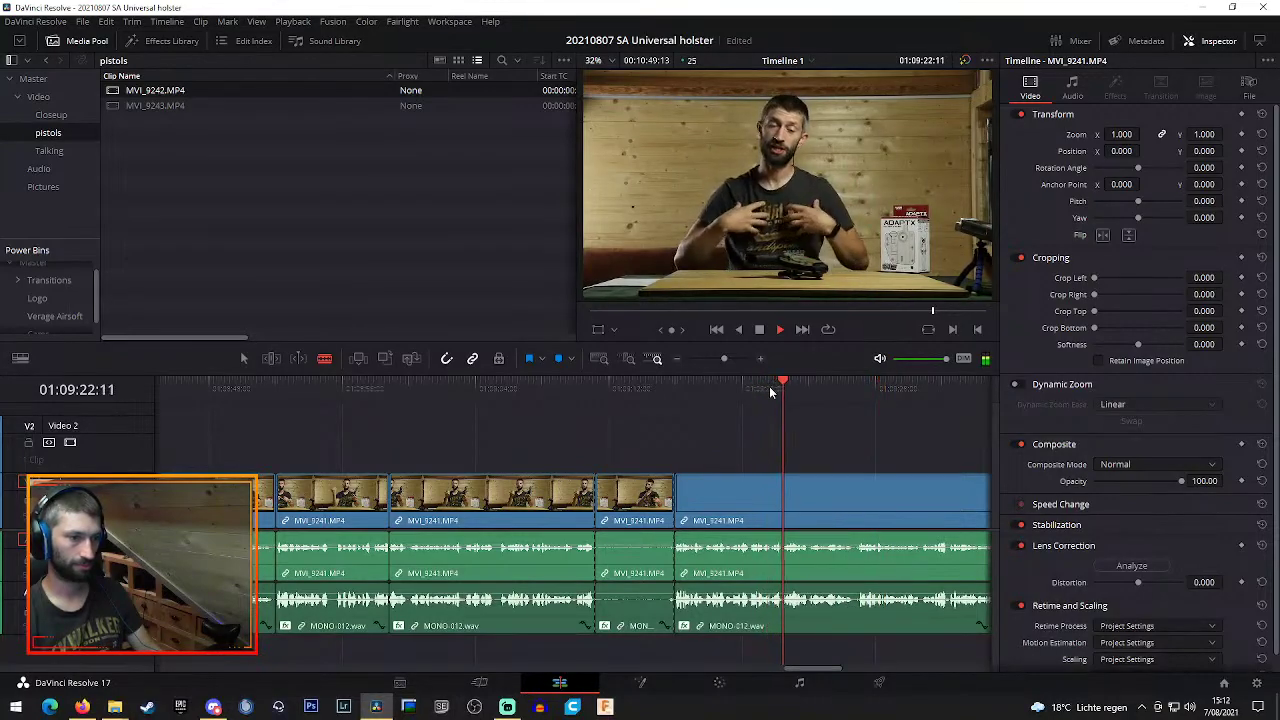
left_click(785, 610)
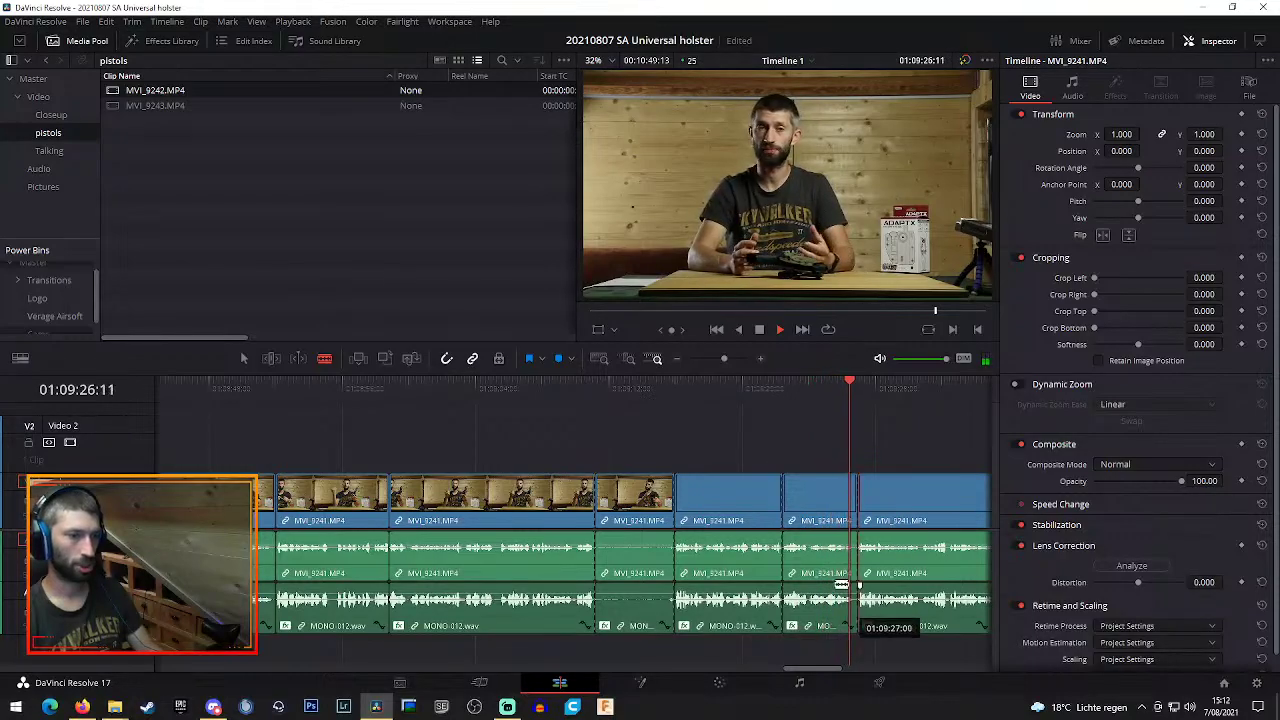
left_click(856, 560)
key("a")
left_click(818, 497)
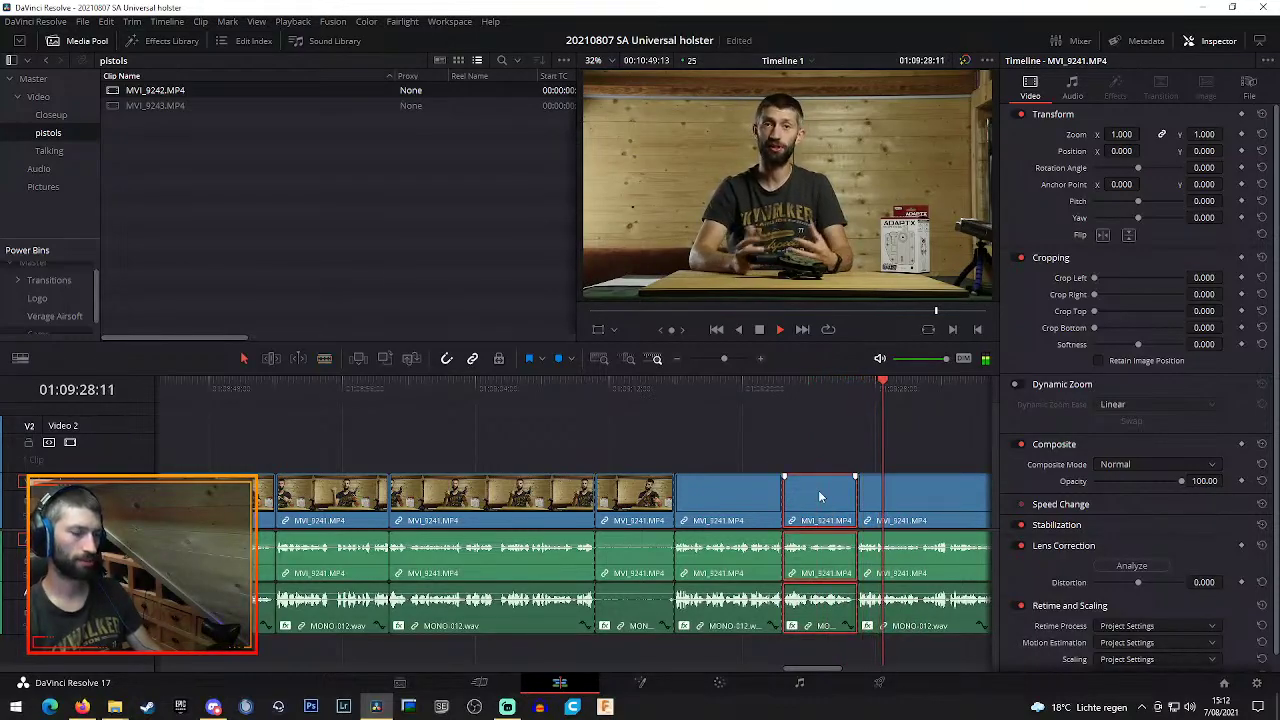
key("Delete")
left_click(645, 498)
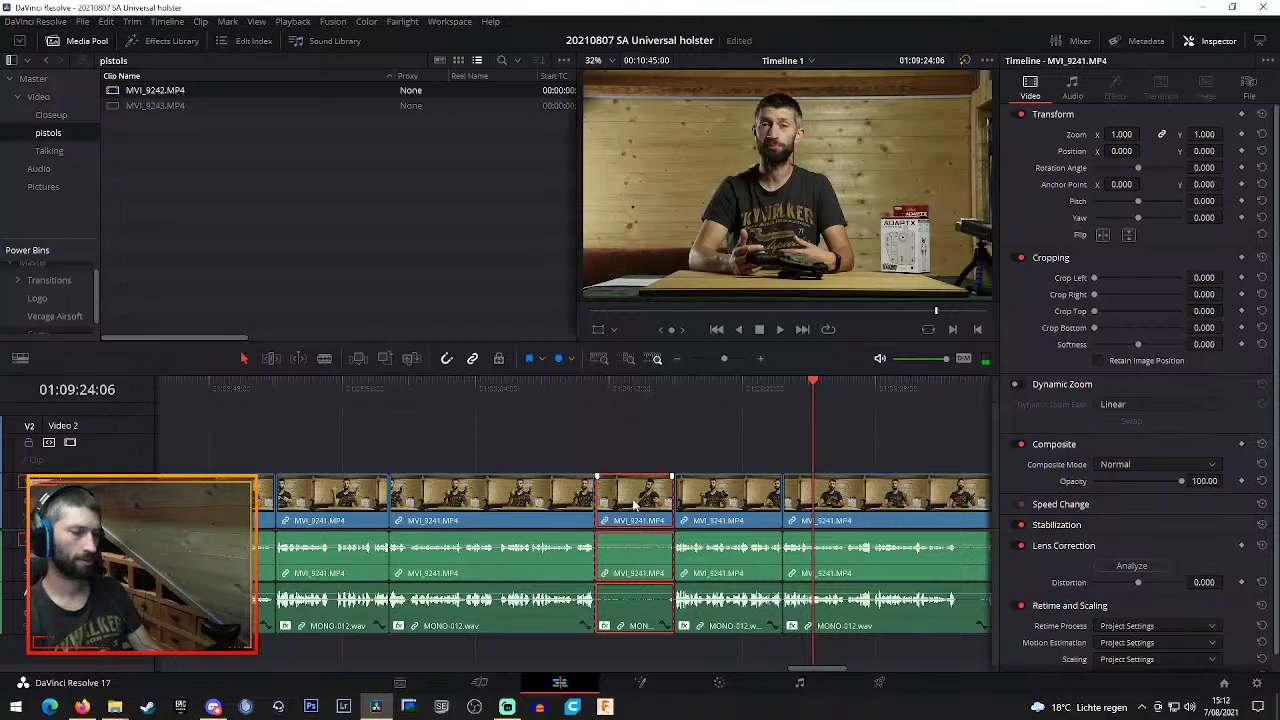
key("Delete")
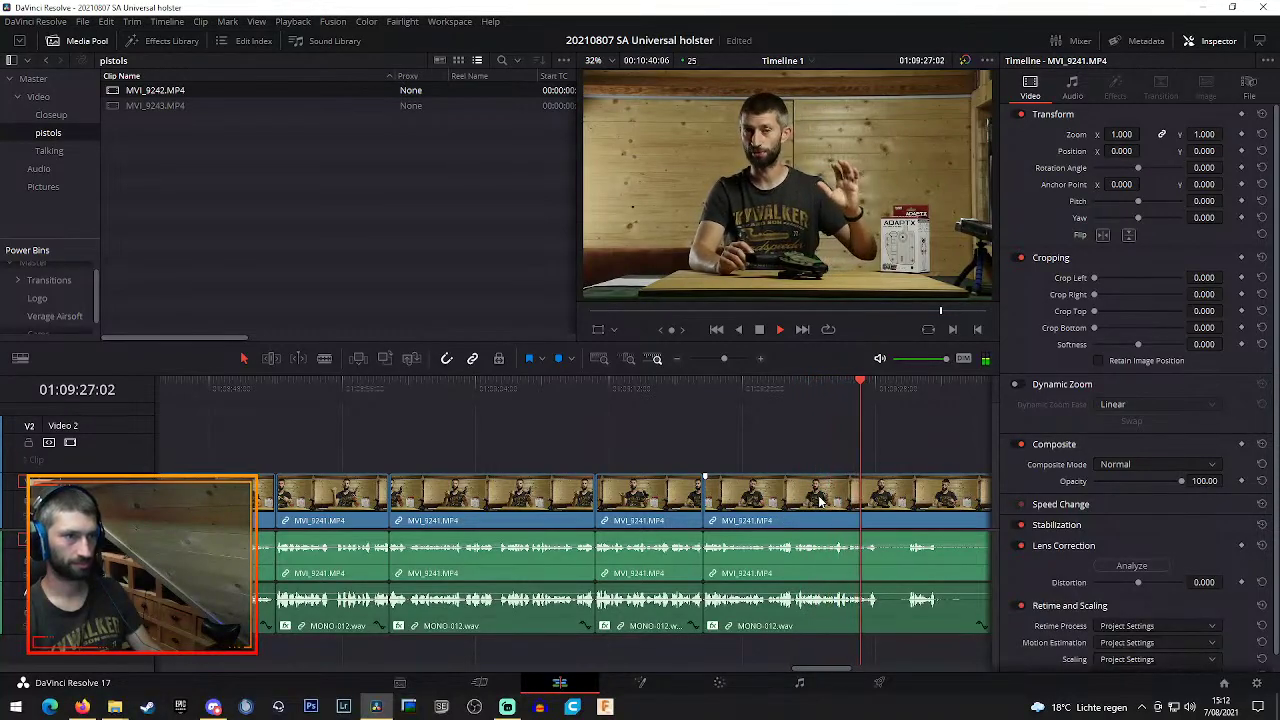
Split MVI_9241.MP4 and its audio at 01:09:28:03, and split it again where the retake begins near 01:09:51
key("b")
left_click(877, 490)
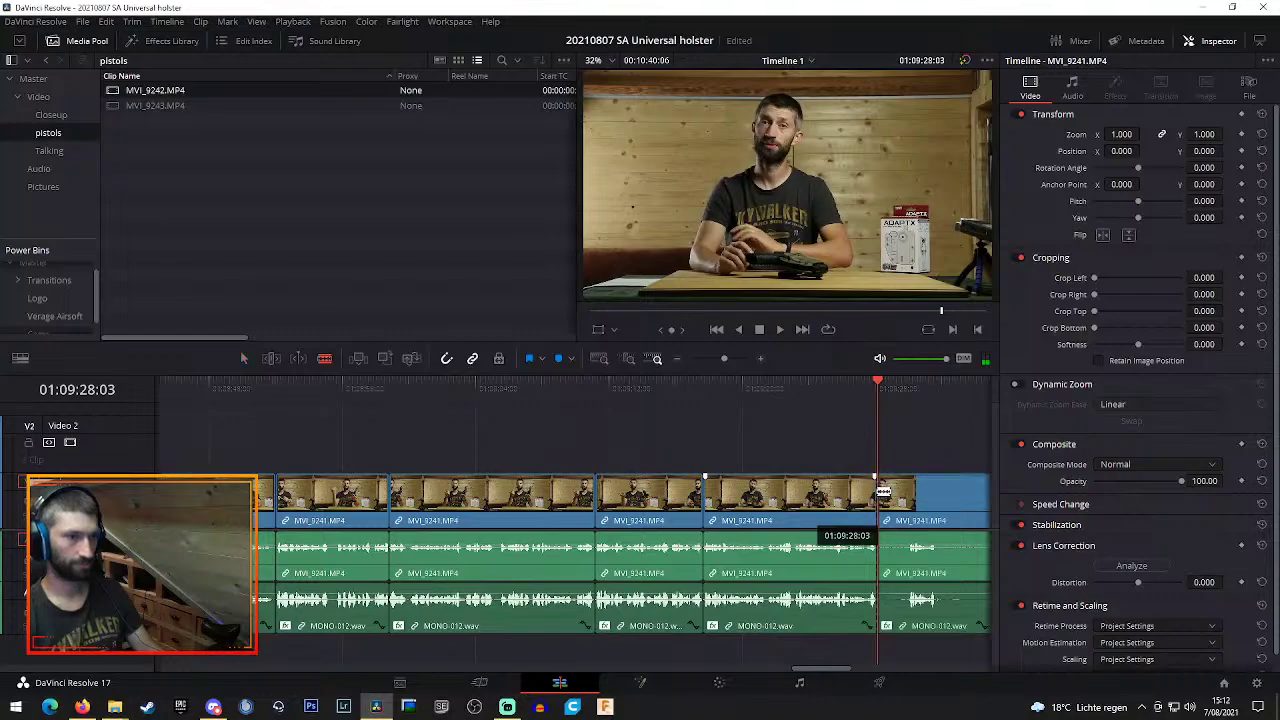
key("space")
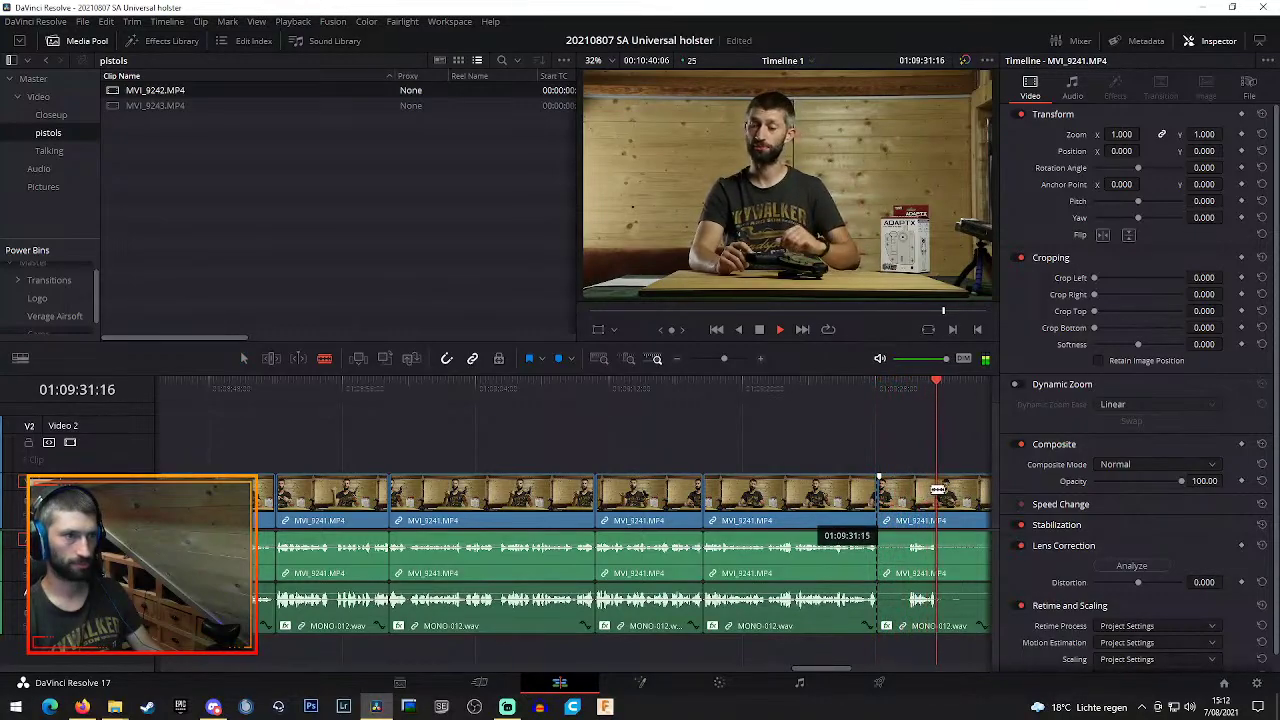
left_click(840, 390)
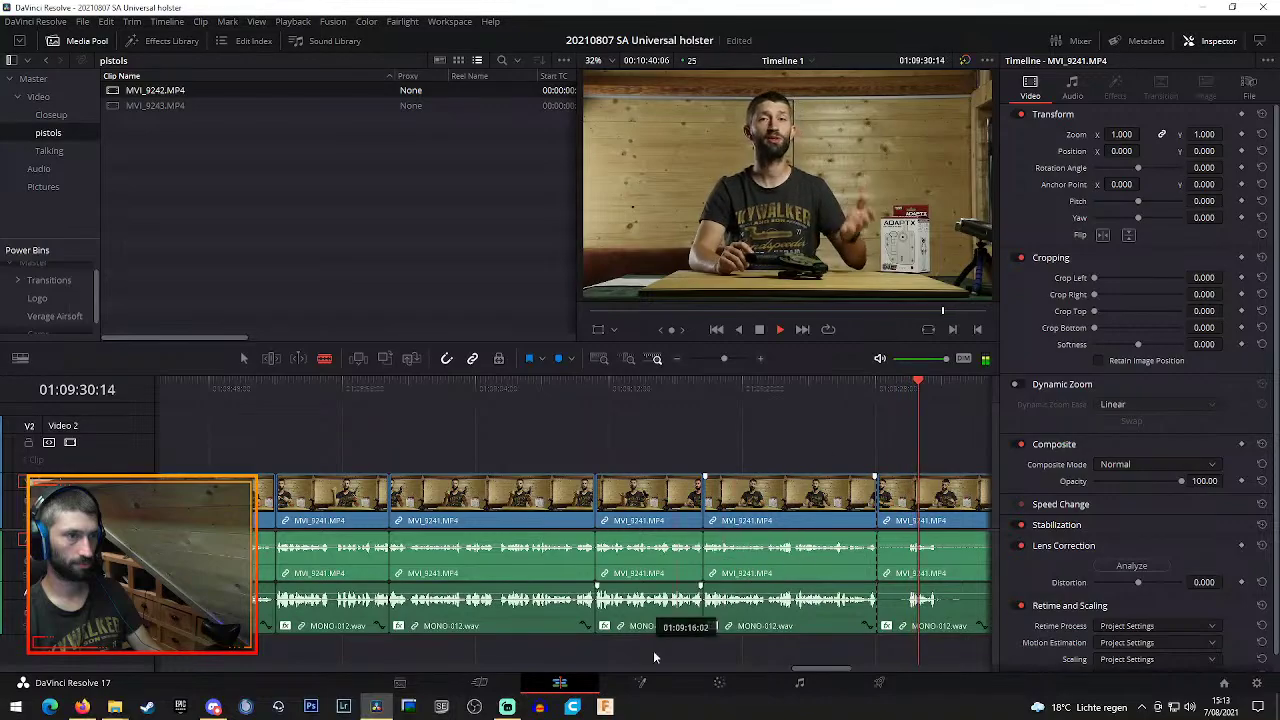
left_click_drag(818, 673, 840, 673)
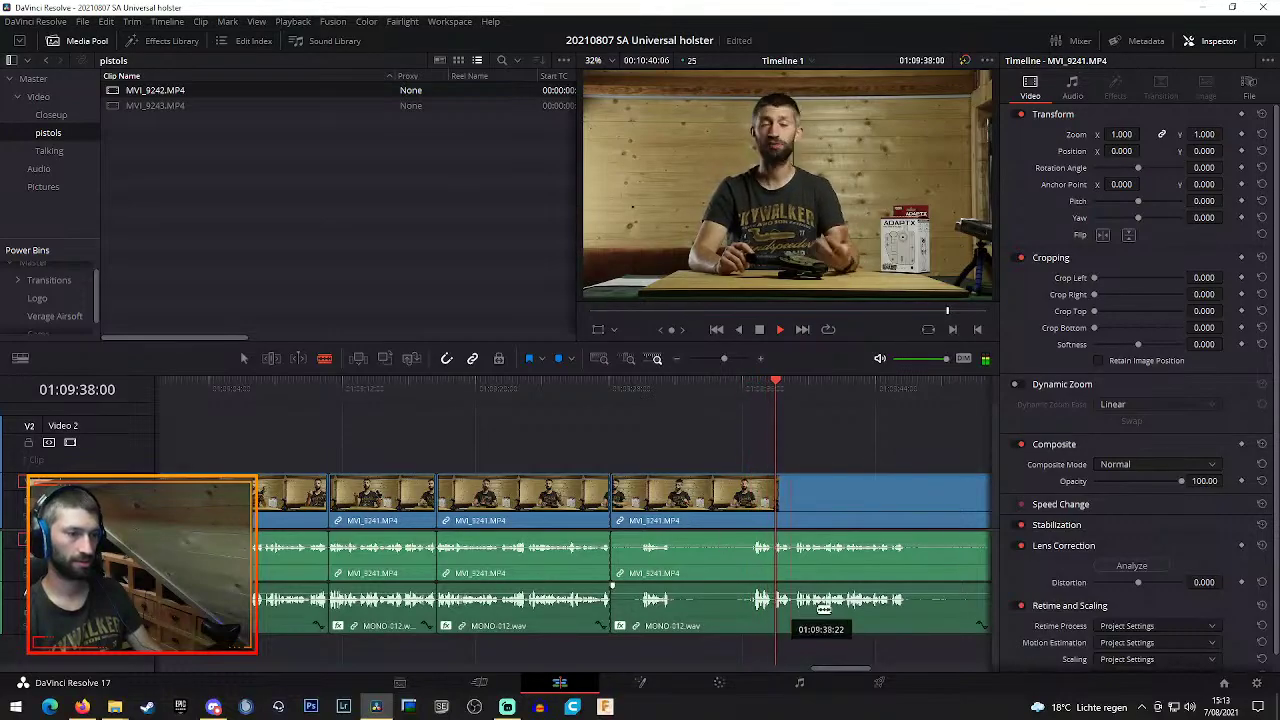
left_click_drag(846, 669, 866, 669)
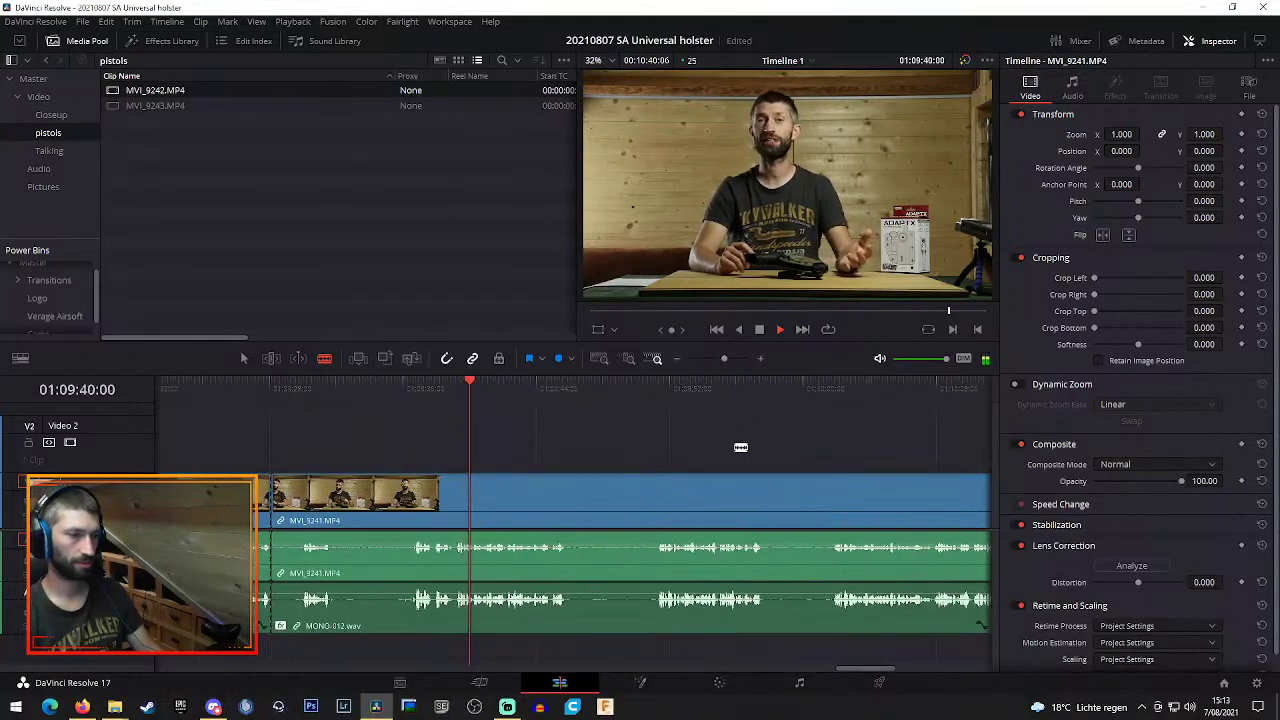
left_click(651, 384)
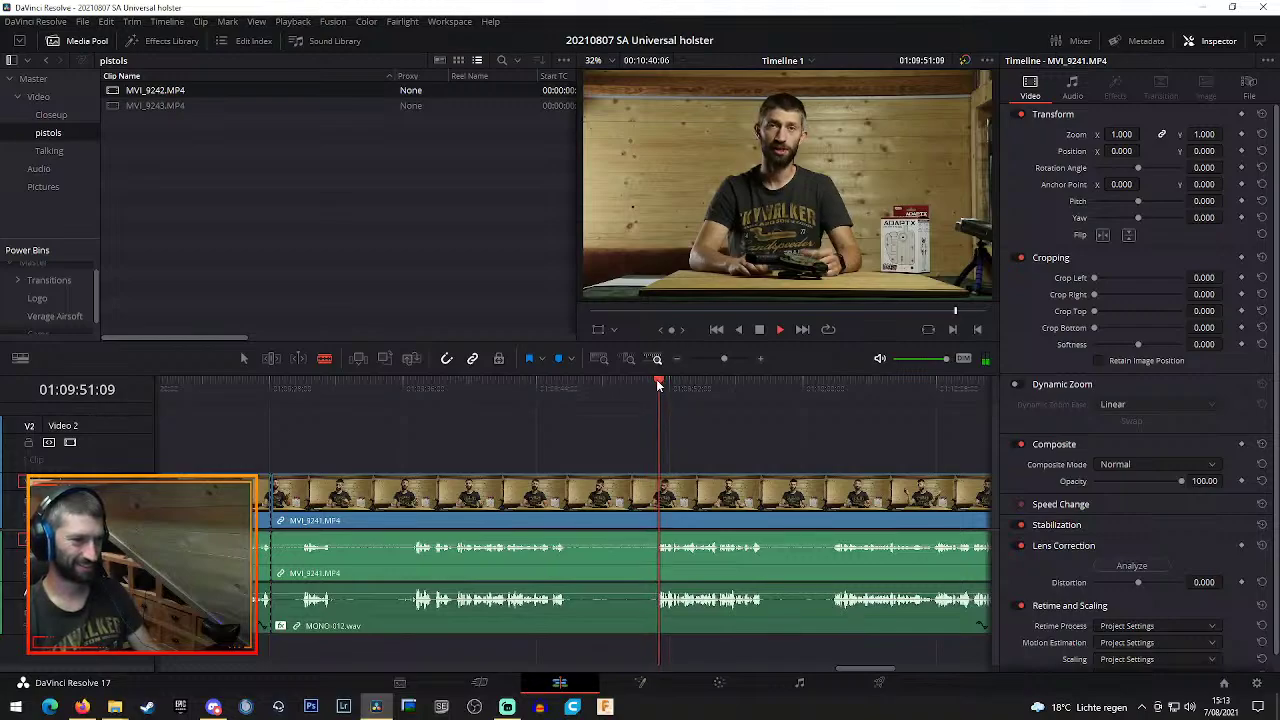
left_click(660, 500)
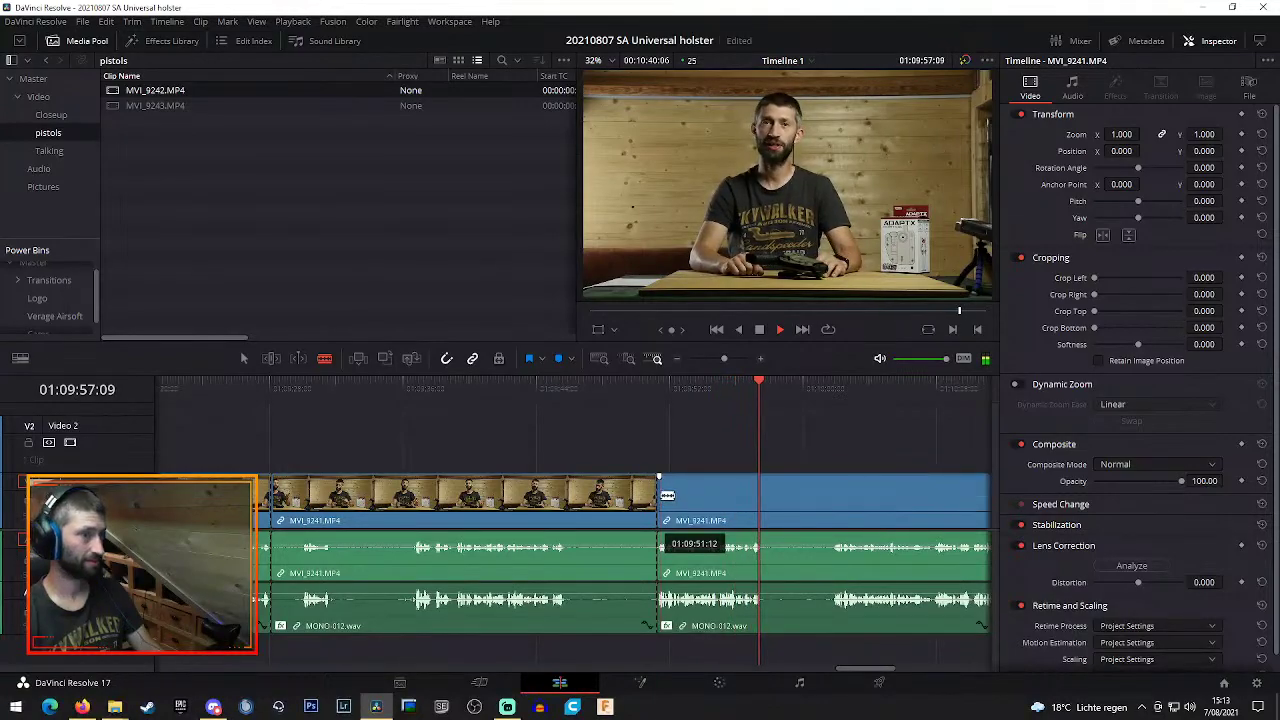
Split MVI_9241.MP4 and its audio at the starts of the following speech sections, near 01:10:02, 01:10:13 and 01:10:18
left_click(823, 386)
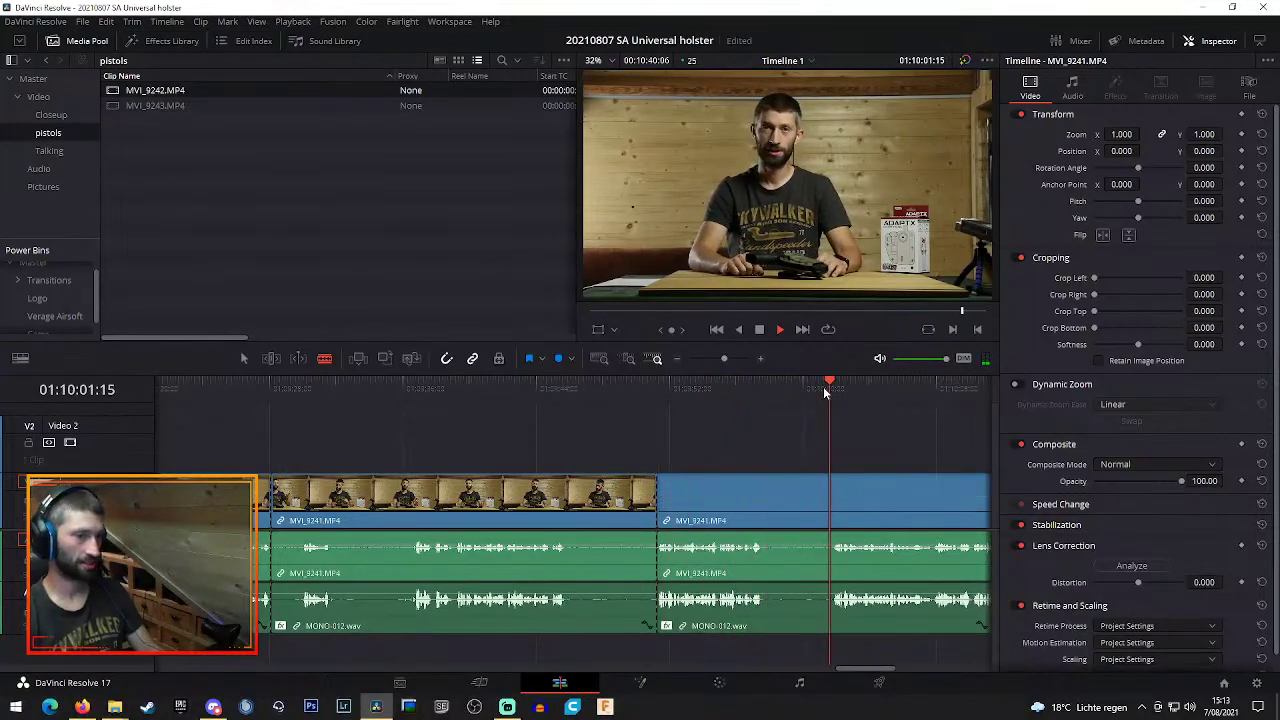
left_click_drag(833, 668, 873, 664)
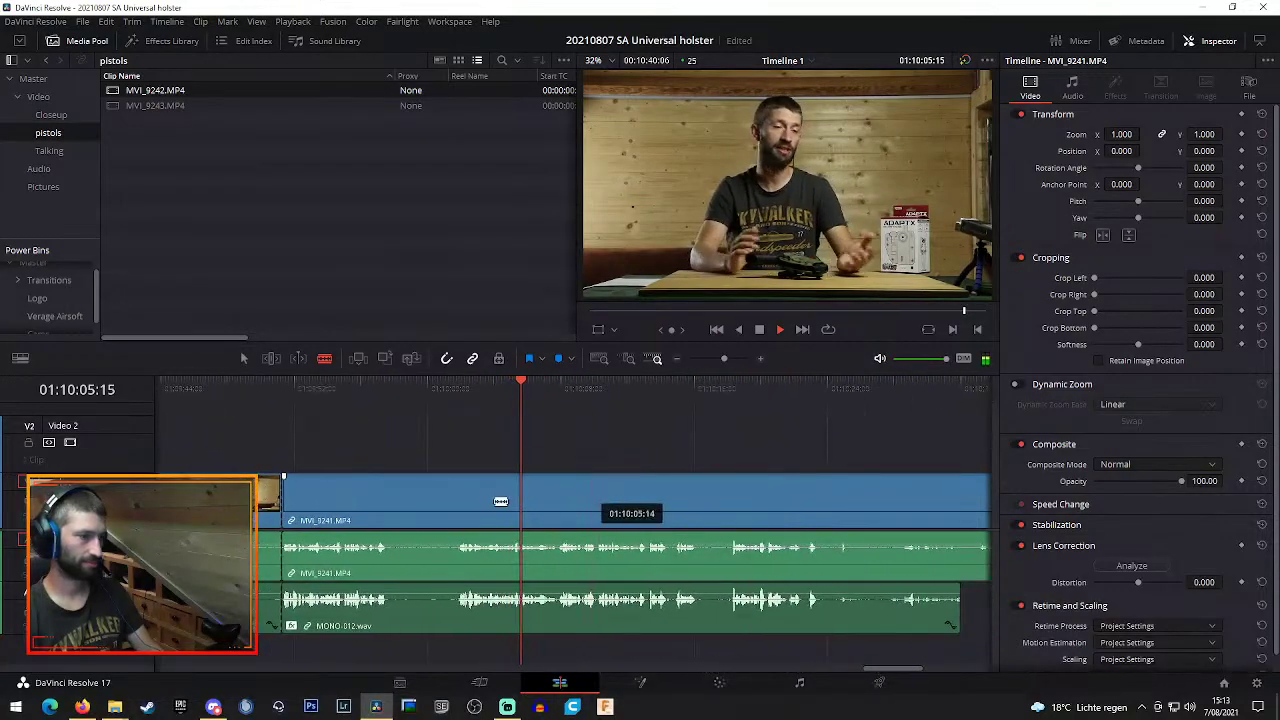
left_click(458, 495)
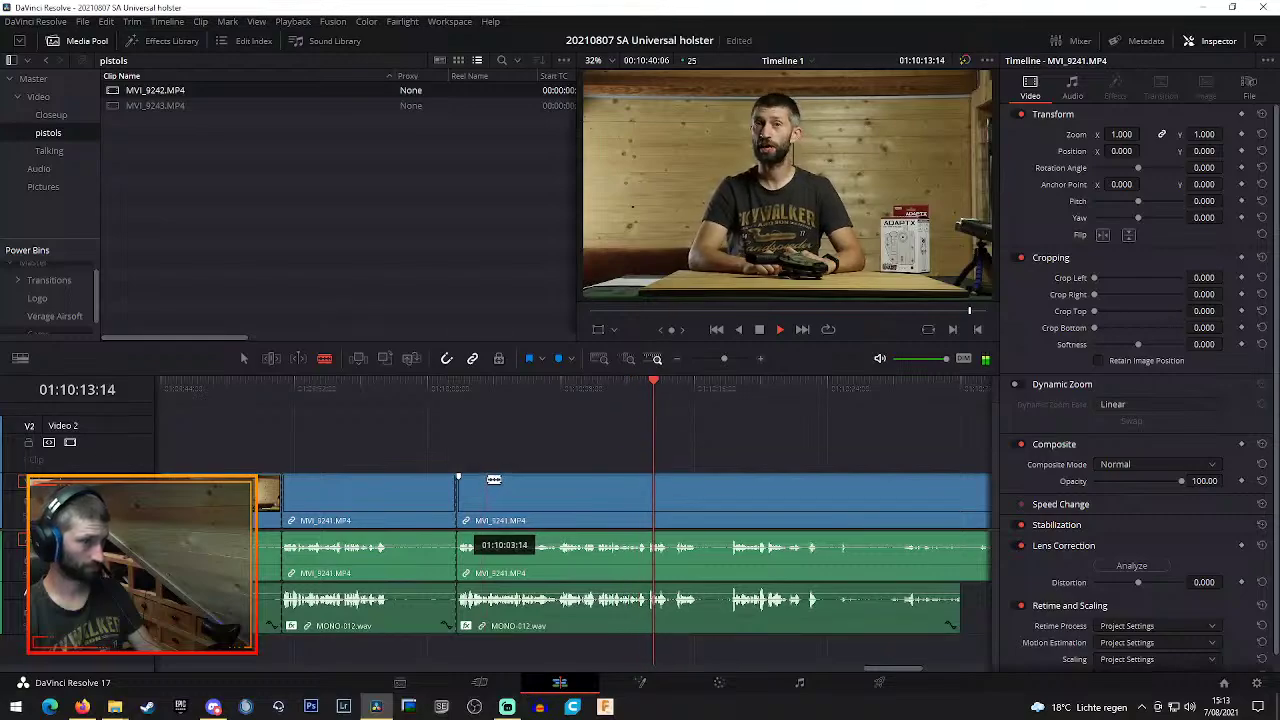
left_click(647, 566)
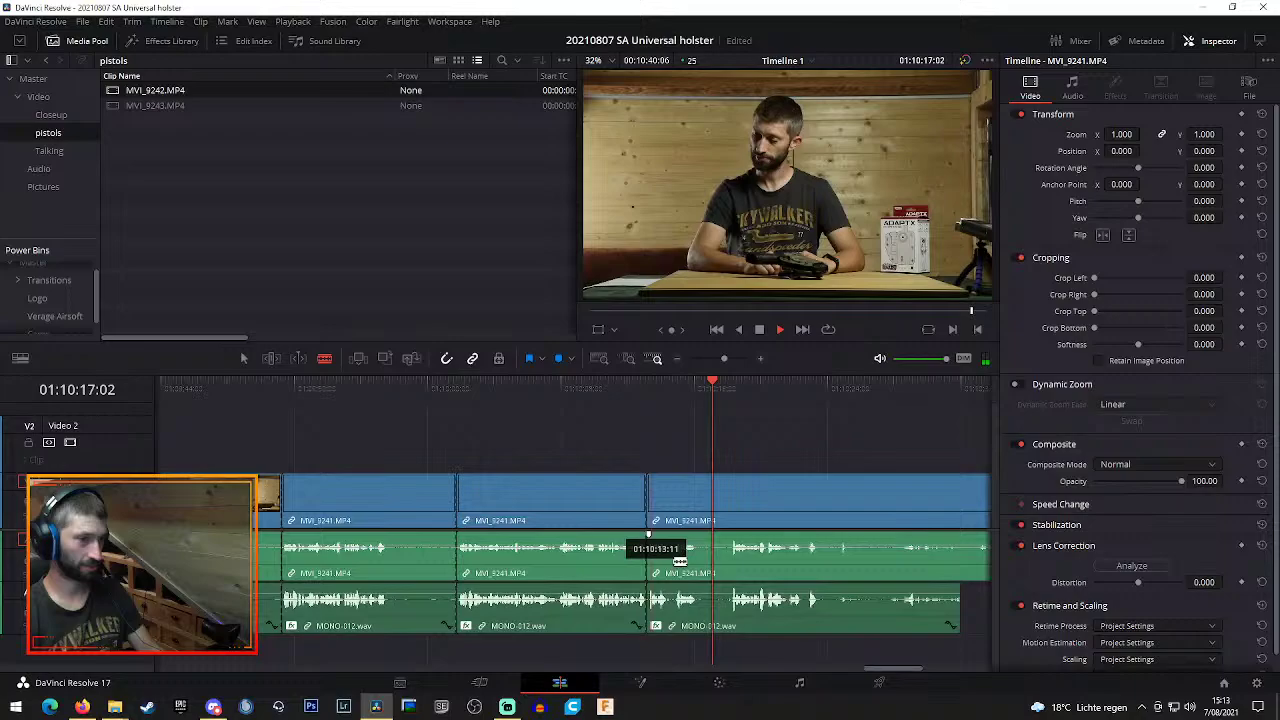
left_click(733, 493)
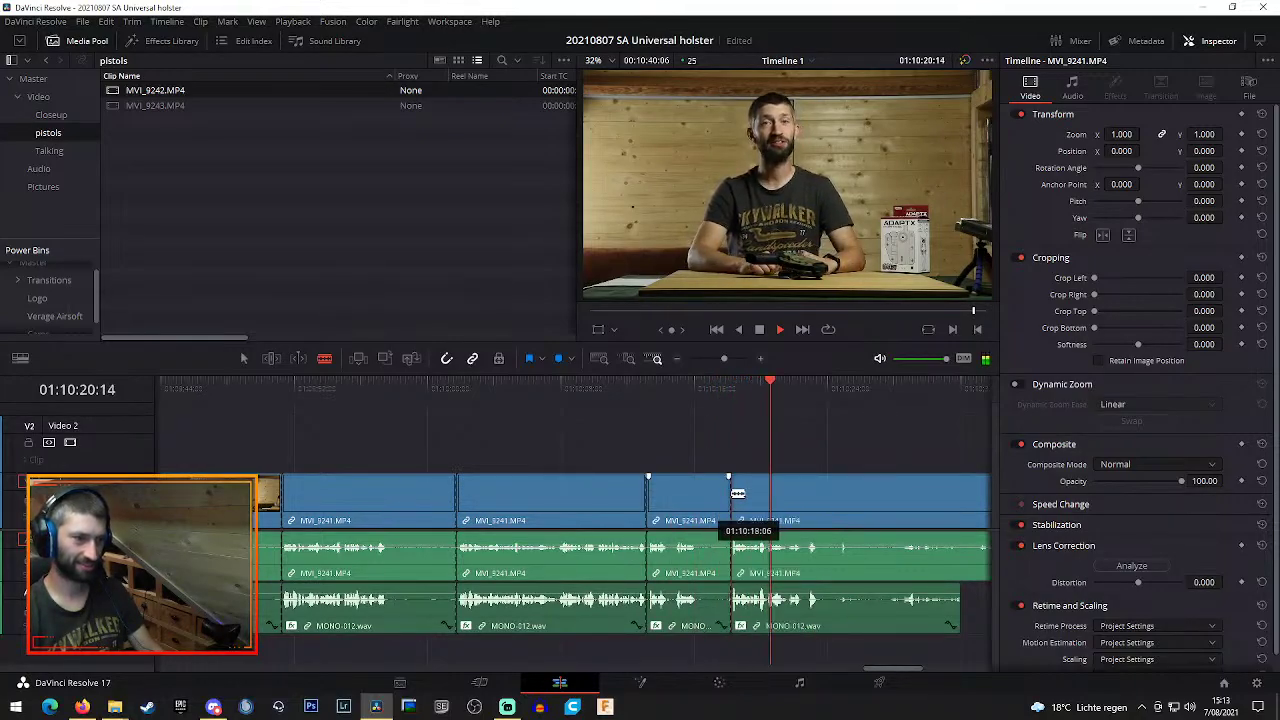
Split MVI_9241.MP4 and its audio after the final words near 01:10:24 and delete the leftover tail
left_click(832, 500)
key("a")
left_click(880, 513)
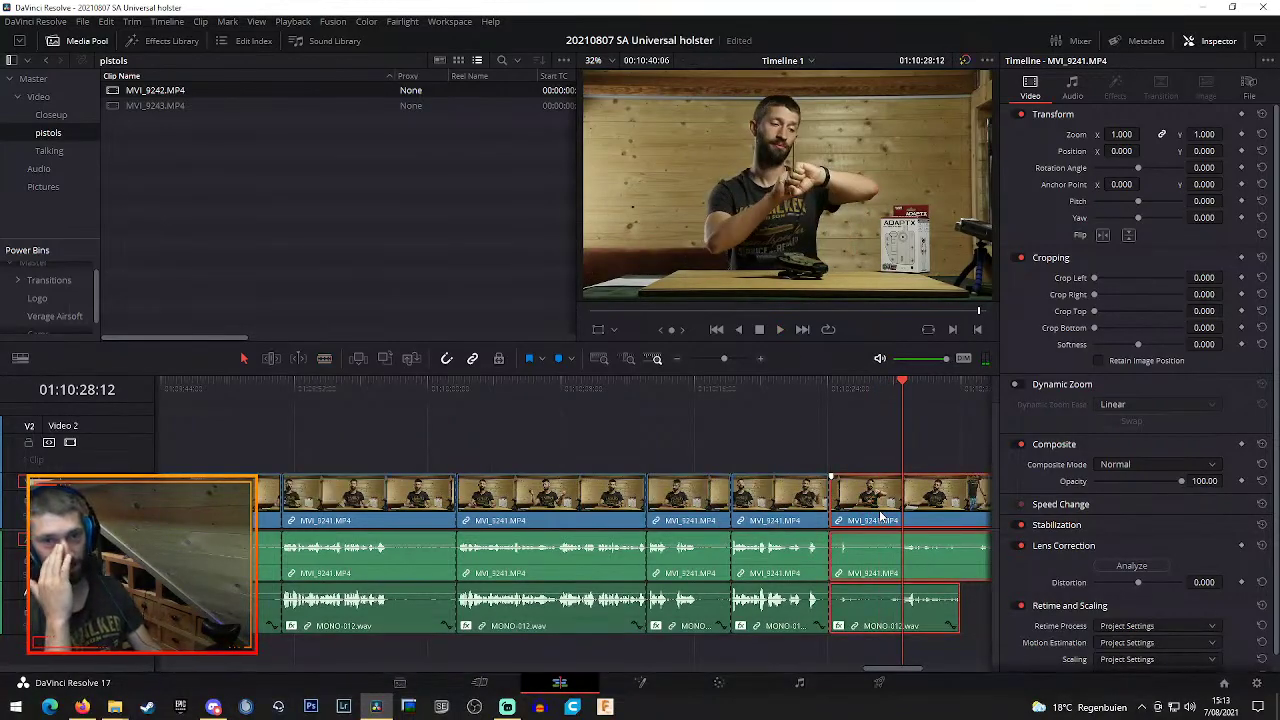
key("Delete")
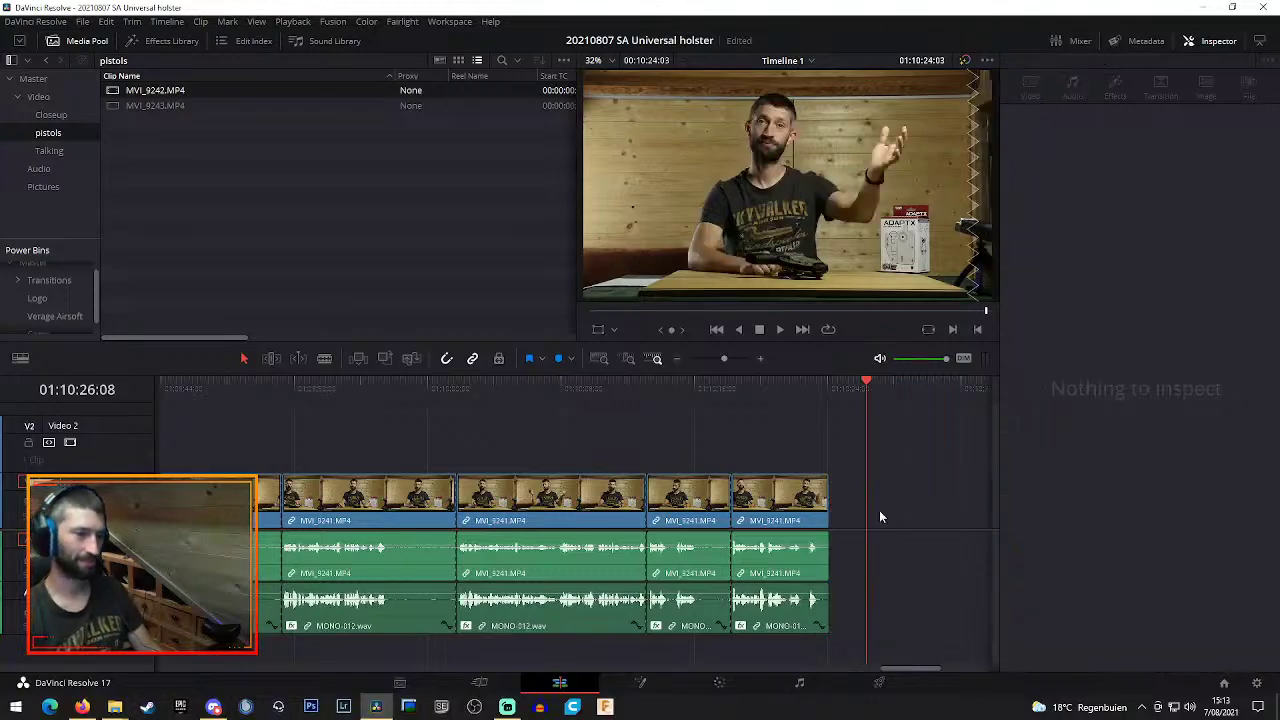
Ripple delete the short piece of MVI_9241.MP4 between about 01:10:13 and 01:10:18
left_click(683, 500)
key("Delete")
left_click(683, 496)
key("Delete")
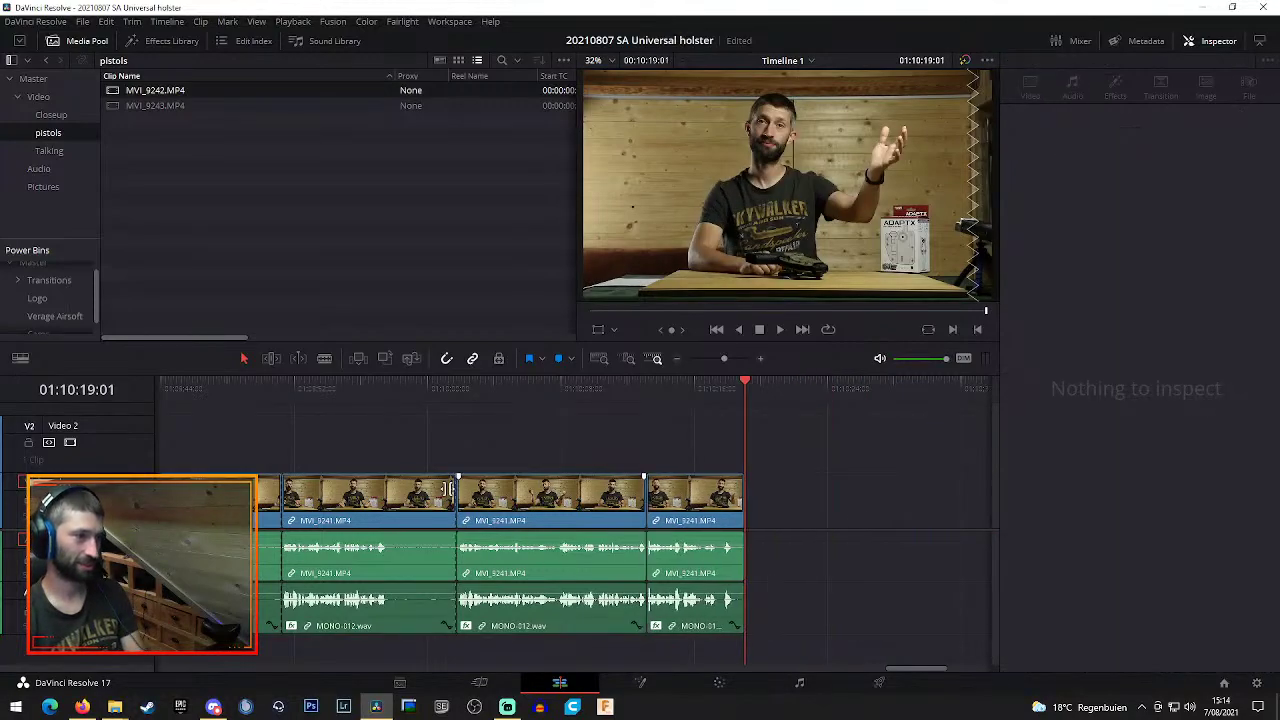
Replay the closing takes to compare them, and ripple delete the two rejected pieces of MVI_9241.MP4 between about 01:09:28 and 01:10:02
left_click(311, 388)
key("space")
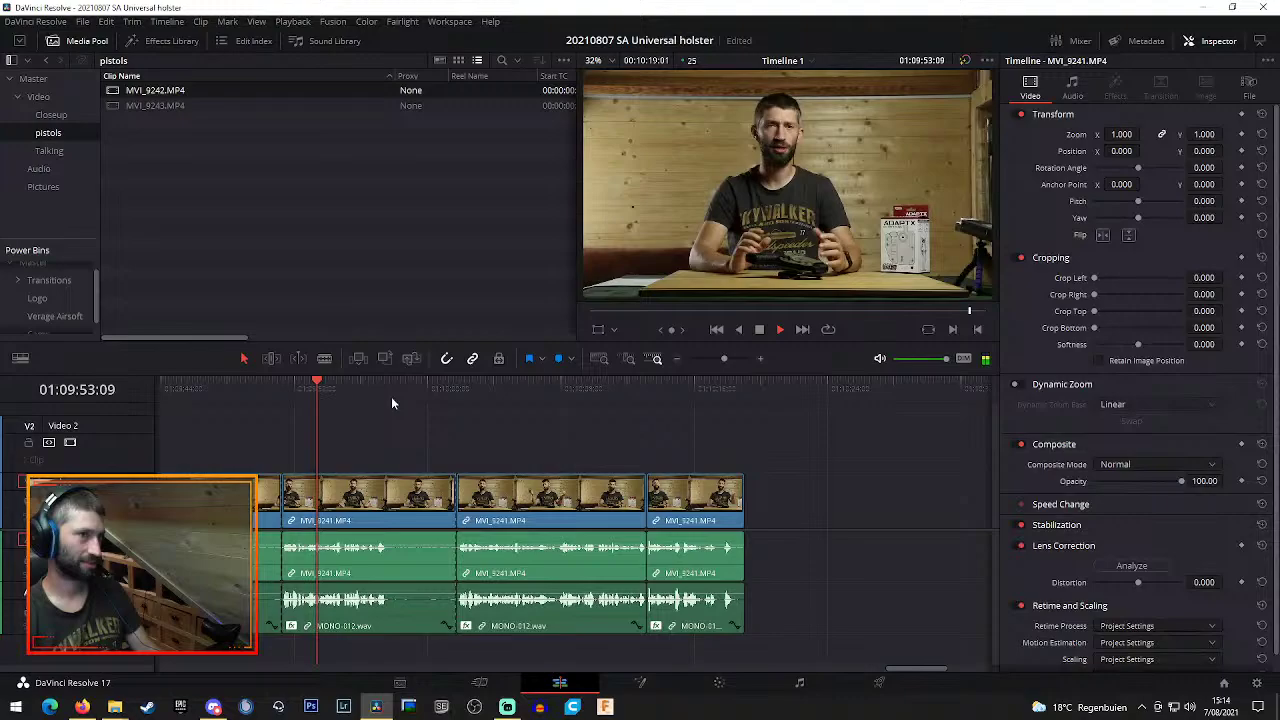
left_click(461, 392)
key("space")
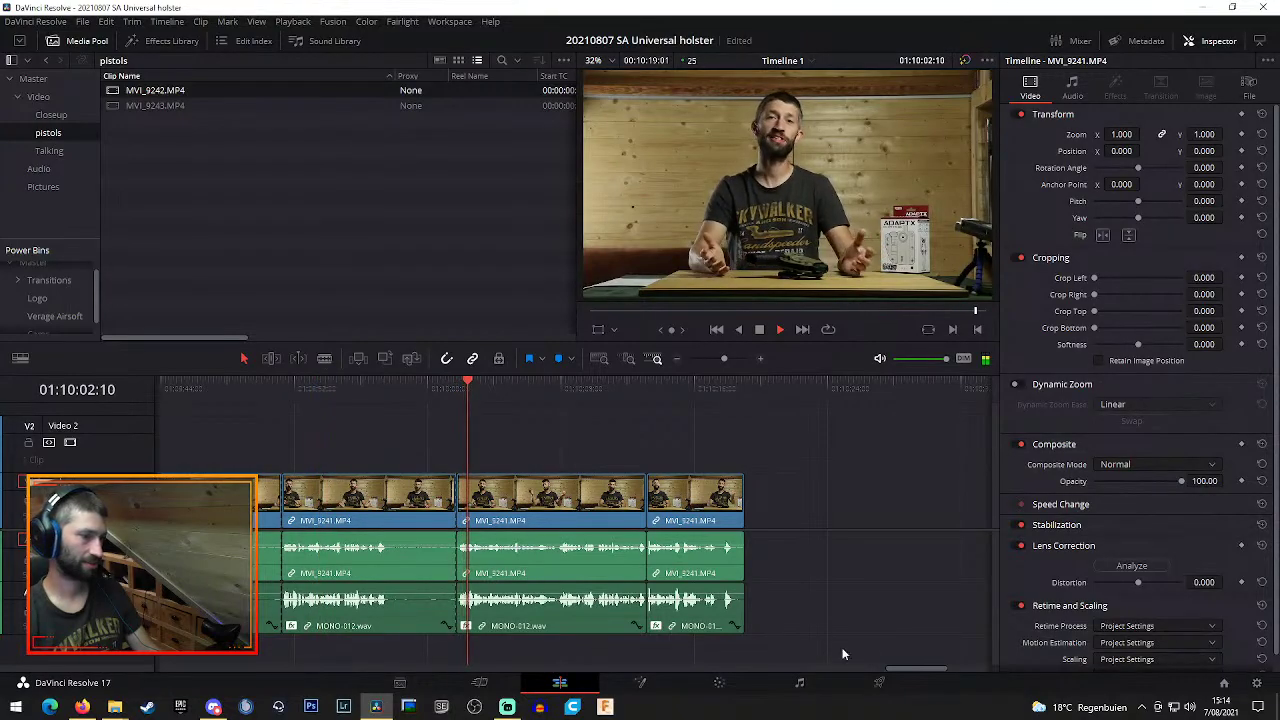
left_click_drag(911, 668, 875, 670)
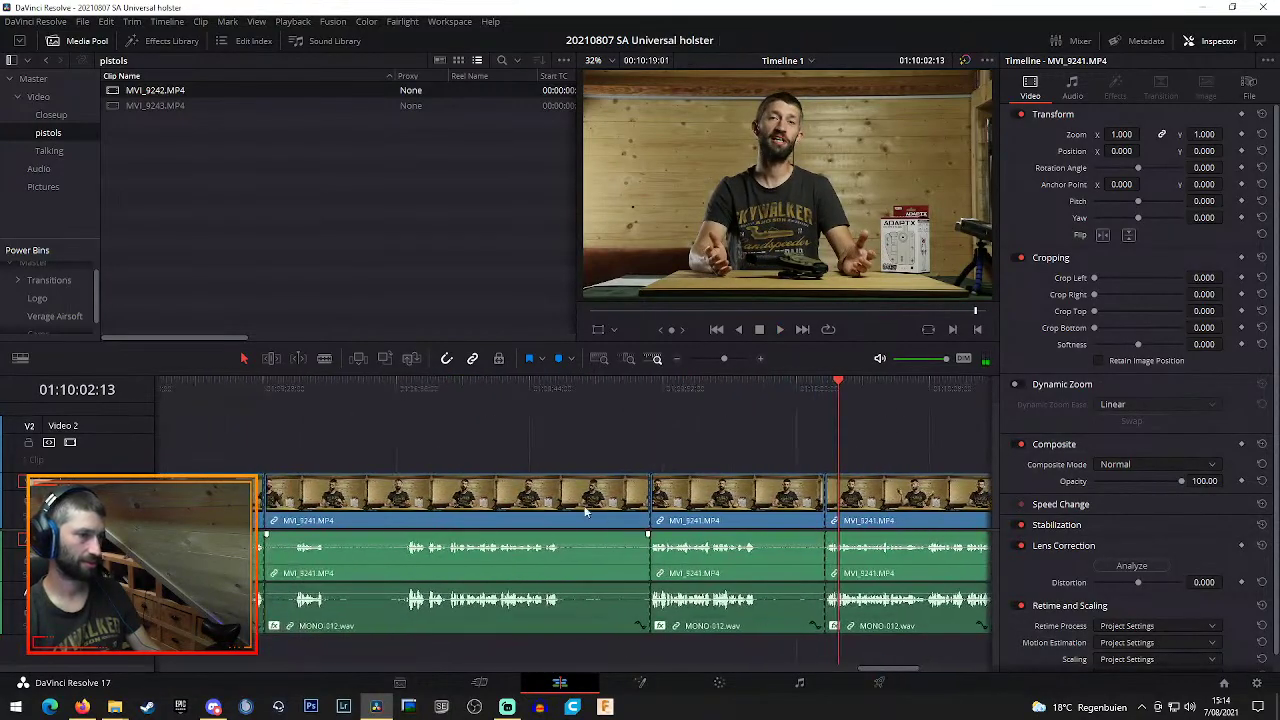
left_click(231, 384)
key("space")
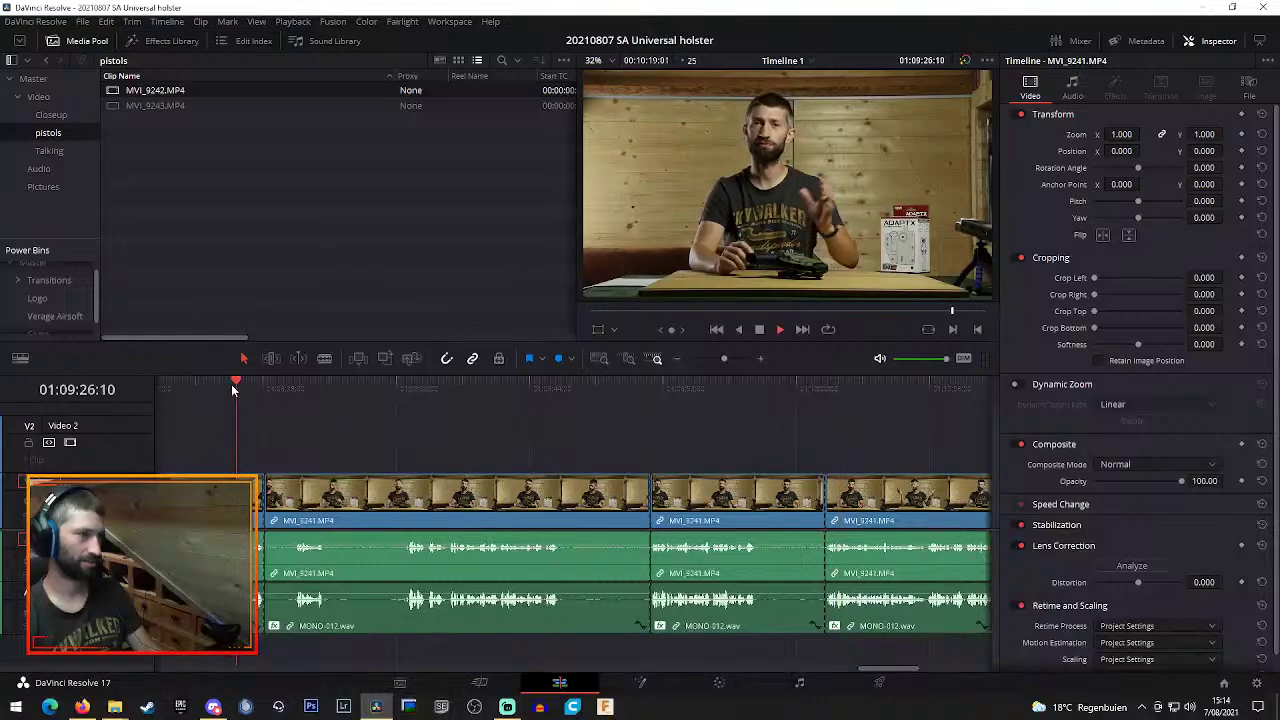
left_click_drag(471, 430, 732, 620)
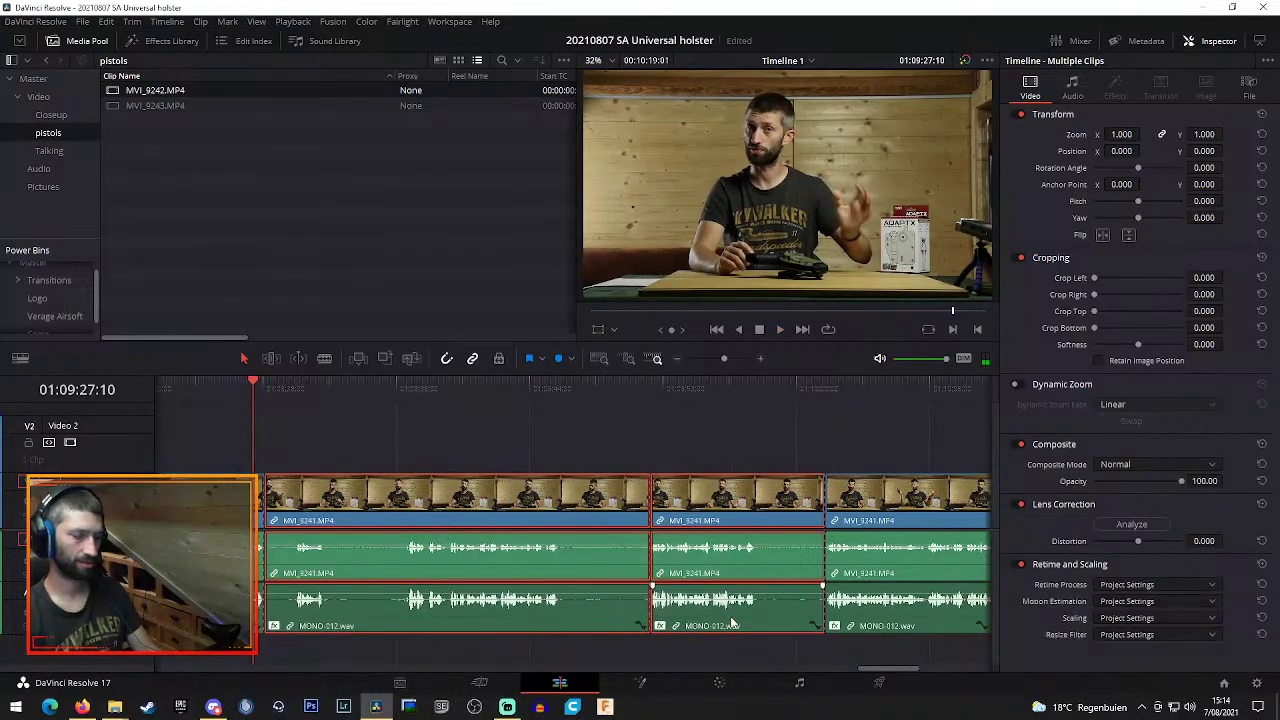
key("BackSpace")
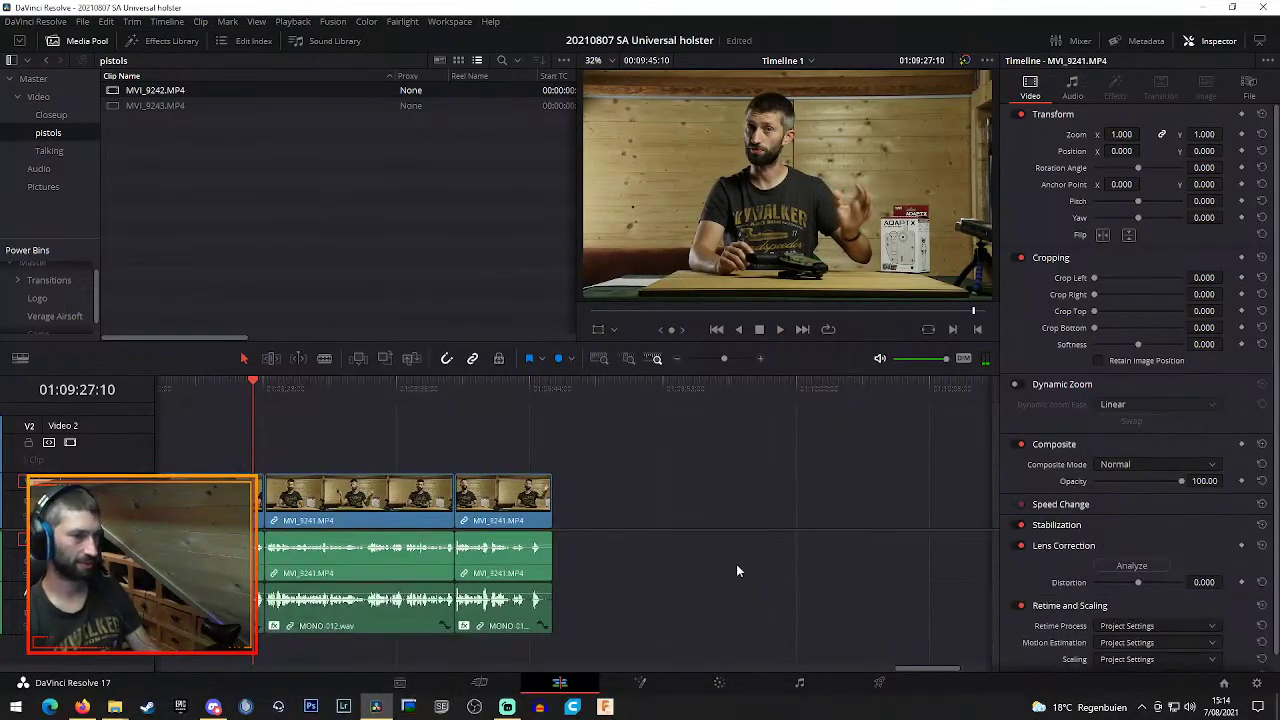
Move the closing block of clips earlier to close the gap before it, and check the timeline from its start to its new end
left_click(677, 358)
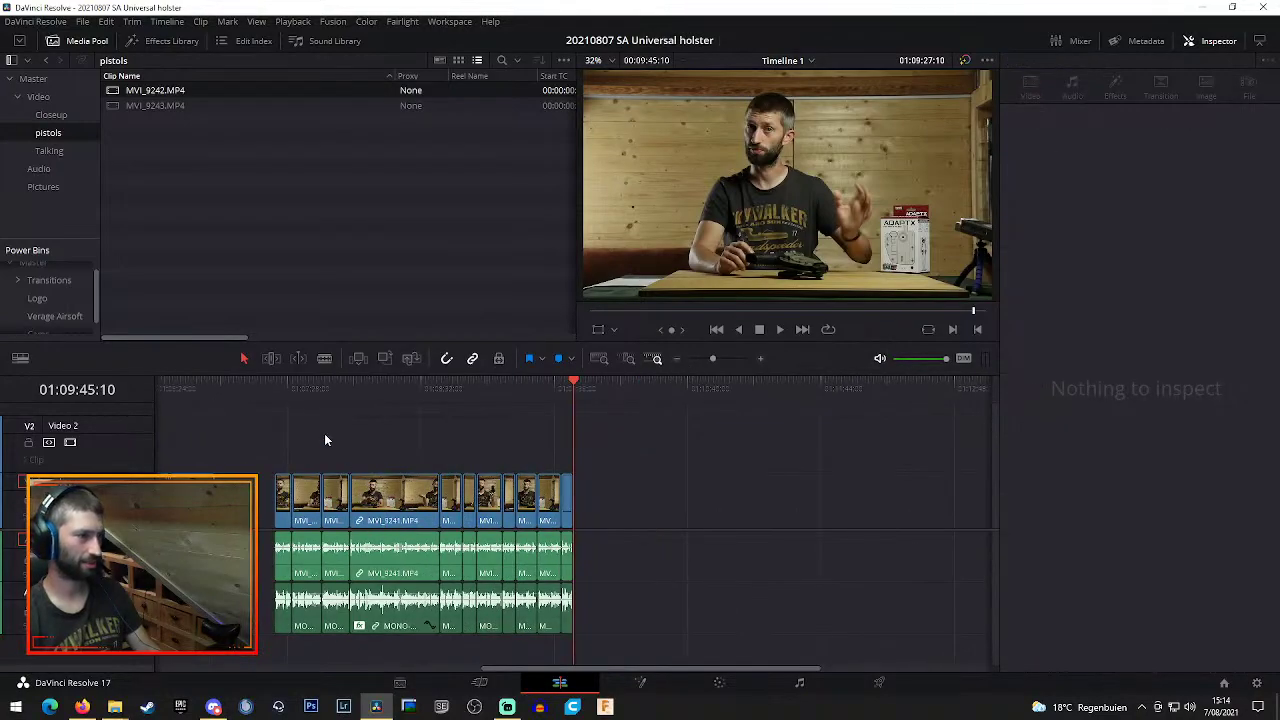
left_click_drag(271, 434, 636, 625)
left_click_drag(412, 504, 352, 504)
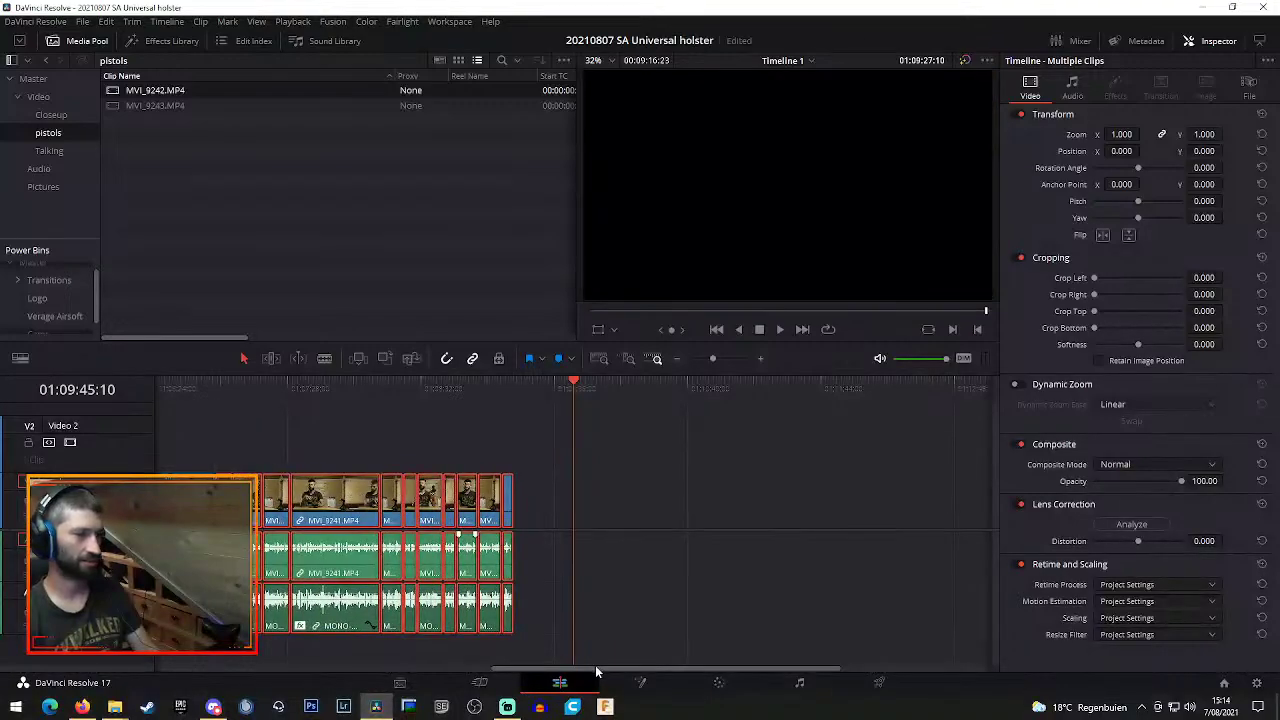
left_click_drag(595, 672, 158, 660)
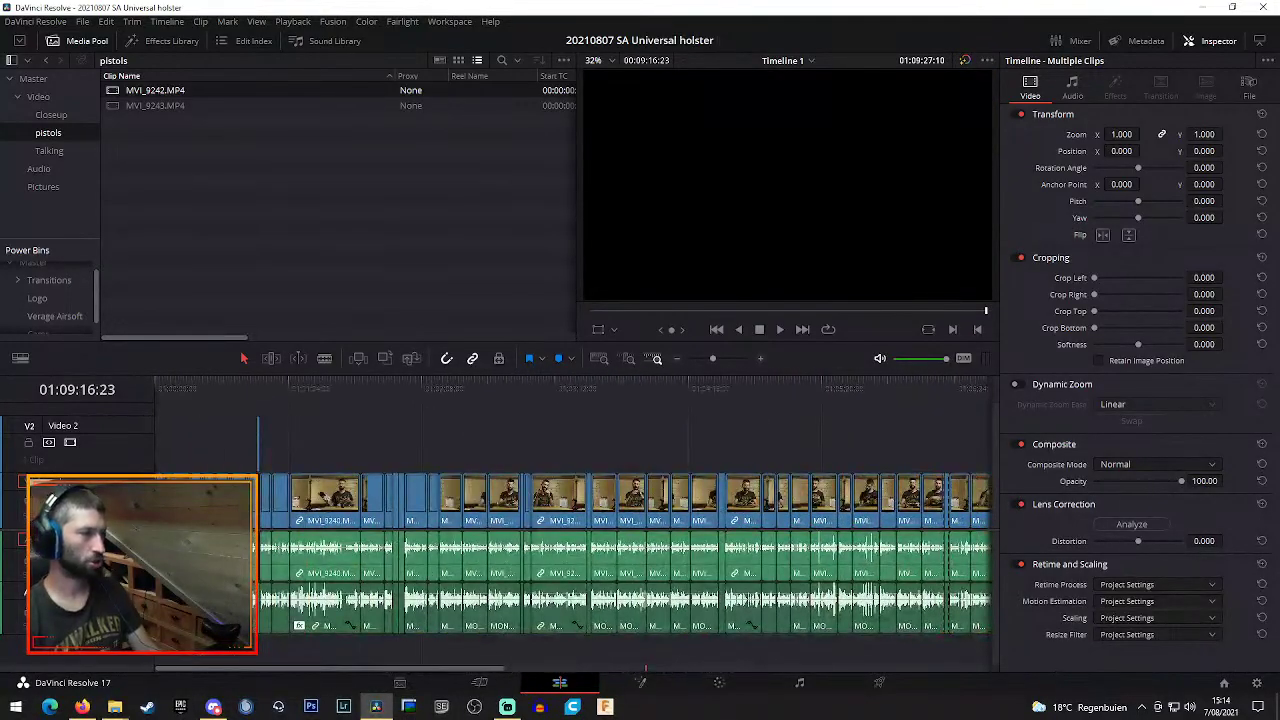
left_click(155, 388)
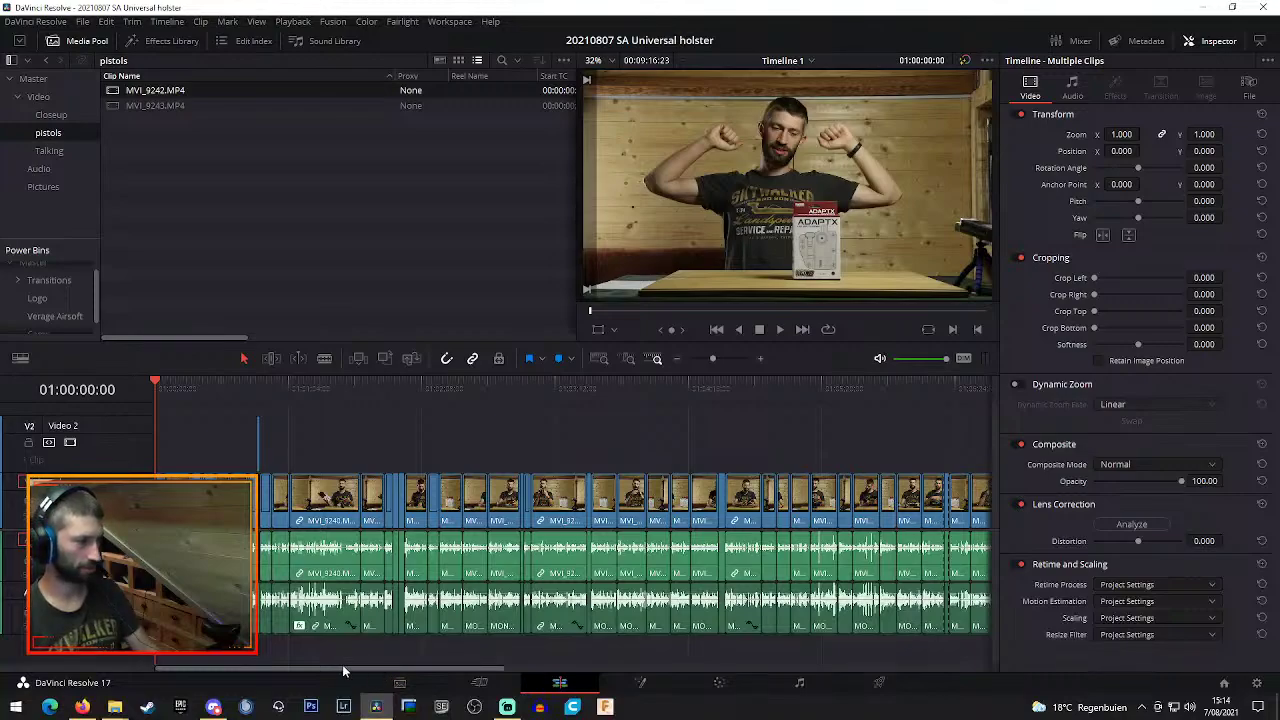
left_click_drag(343, 671, 600, 660)
left_click(800, 390)
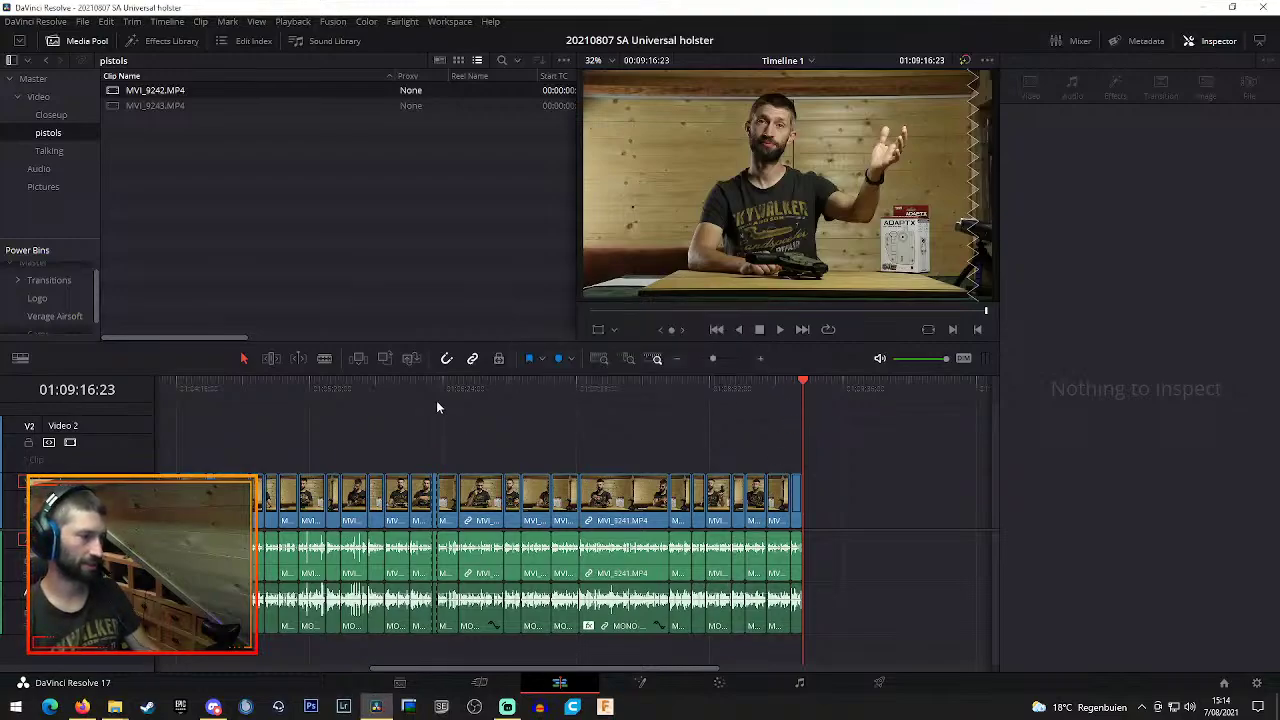
Play the section from about 01:06:40 to find the montage point, and move all clips after about 01:06:51 later to open a gap
left_click_drag(437, 387, 478, 387)
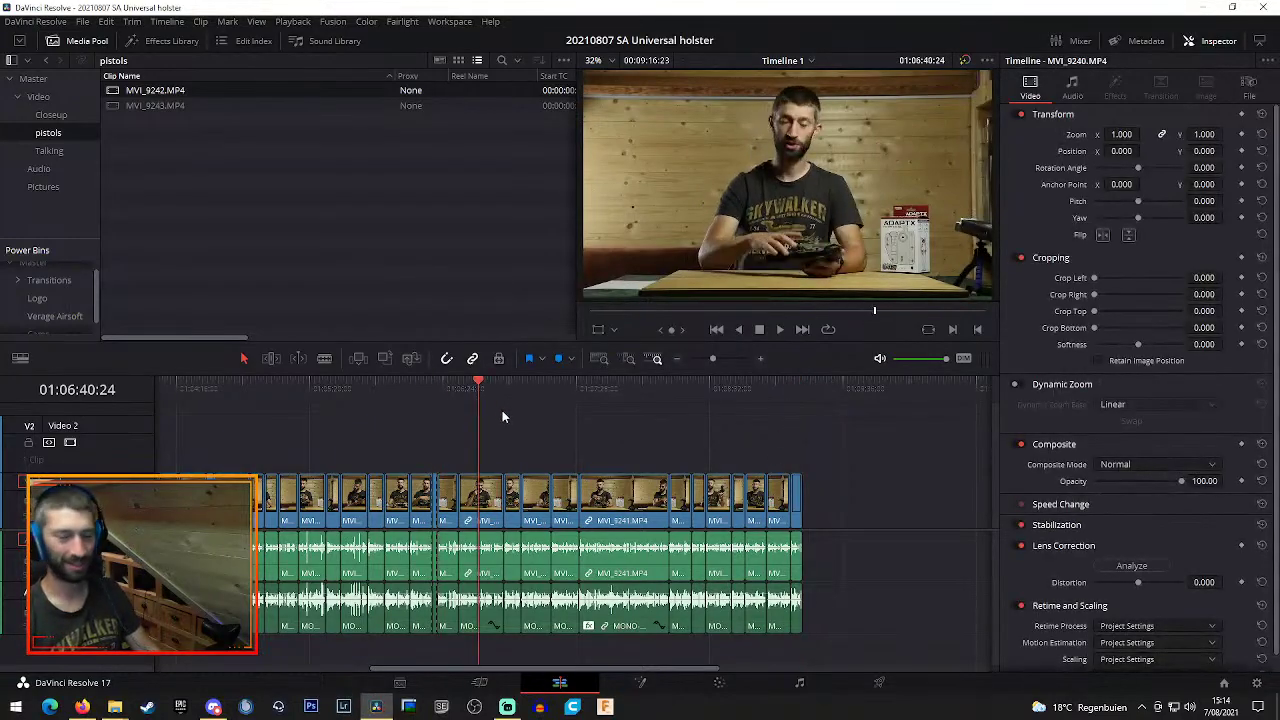
key("space")
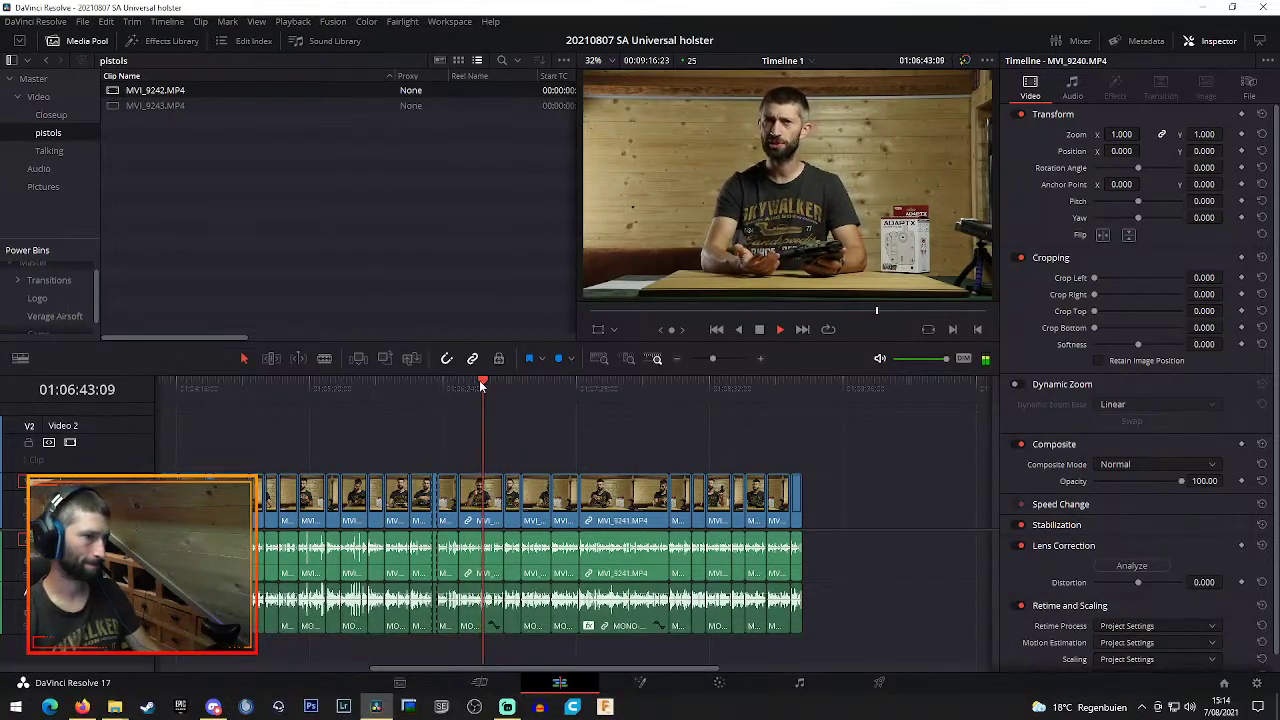
left_click(503, 388)
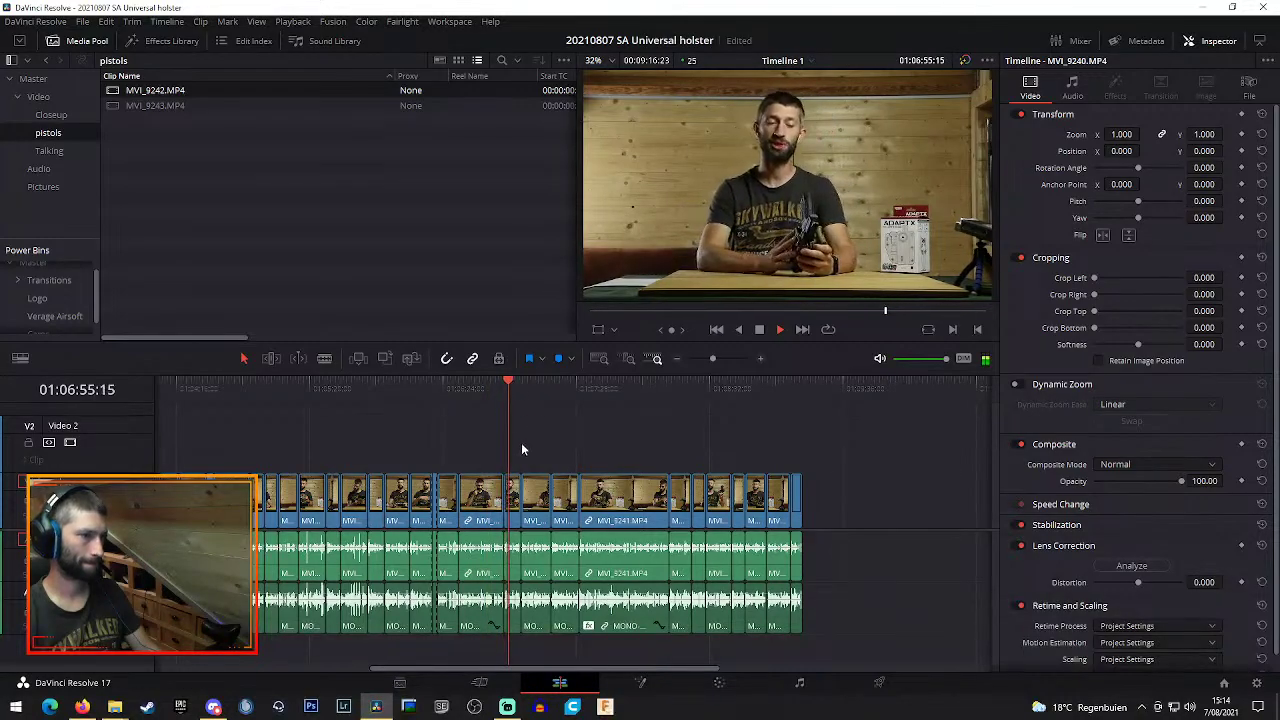
left_click(484, 382)
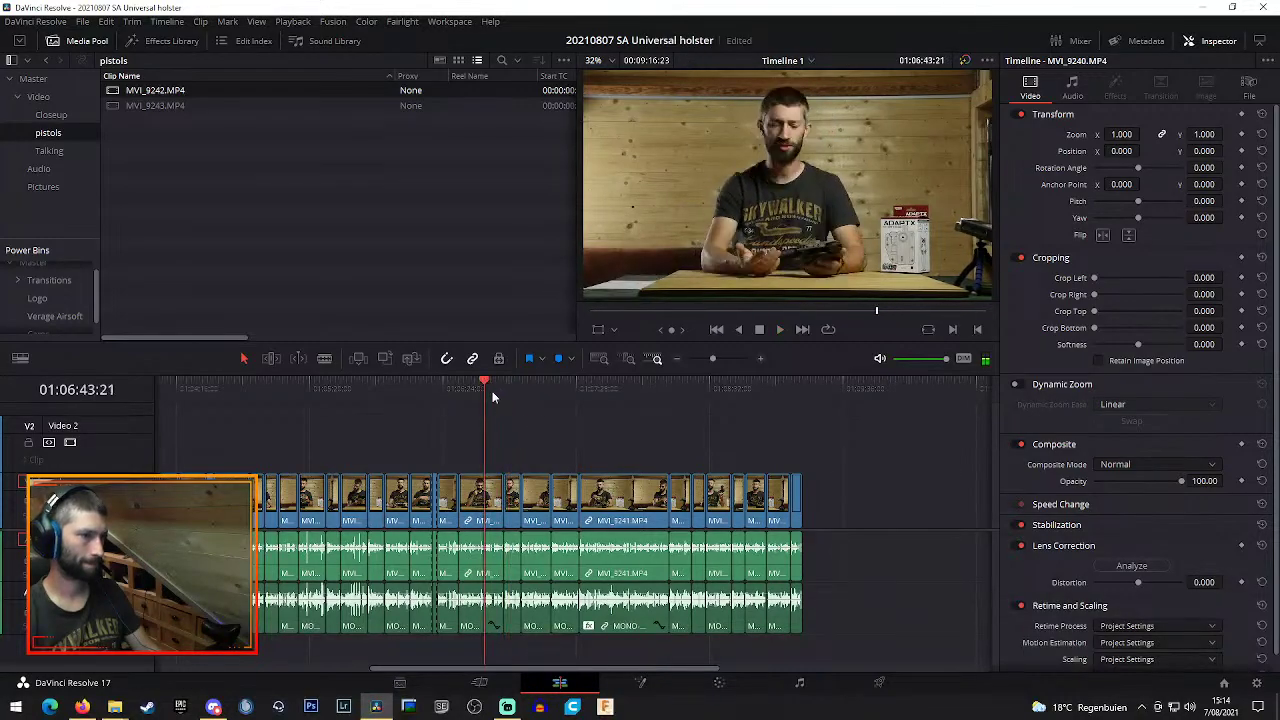
left_click(760, 358)
left_click(585, 385)
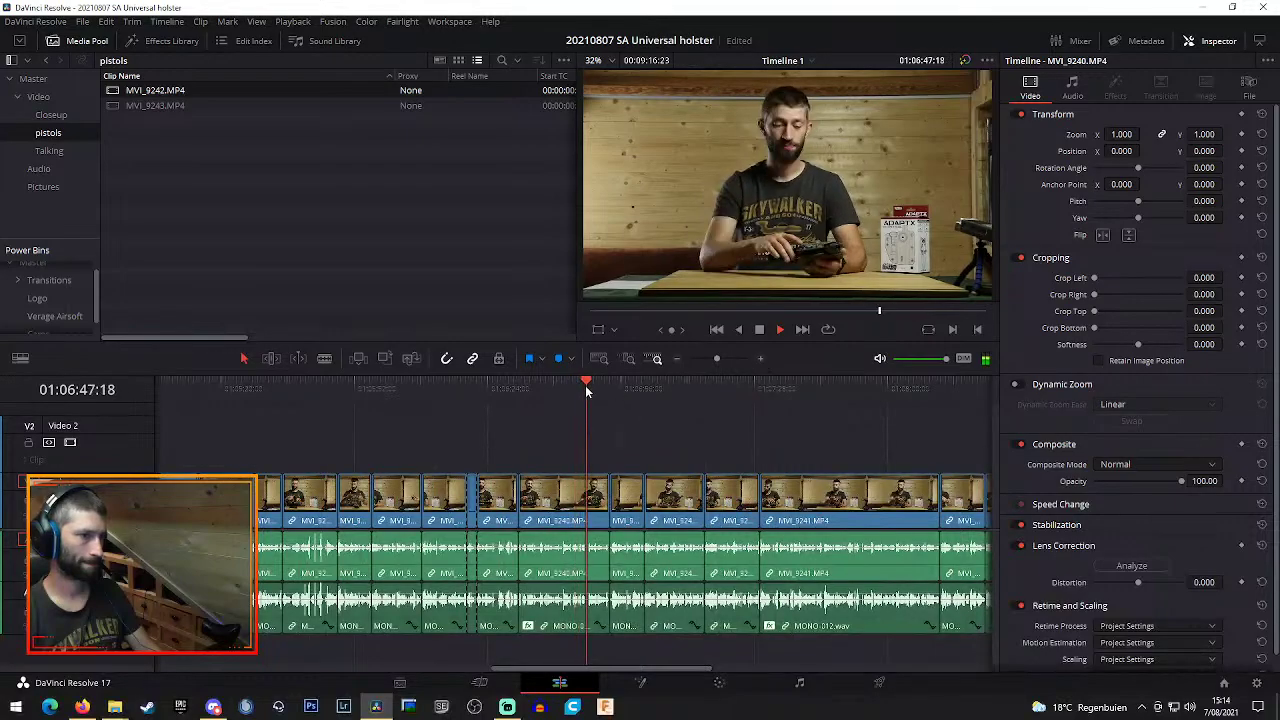
left_click(677, 358)
key("space")
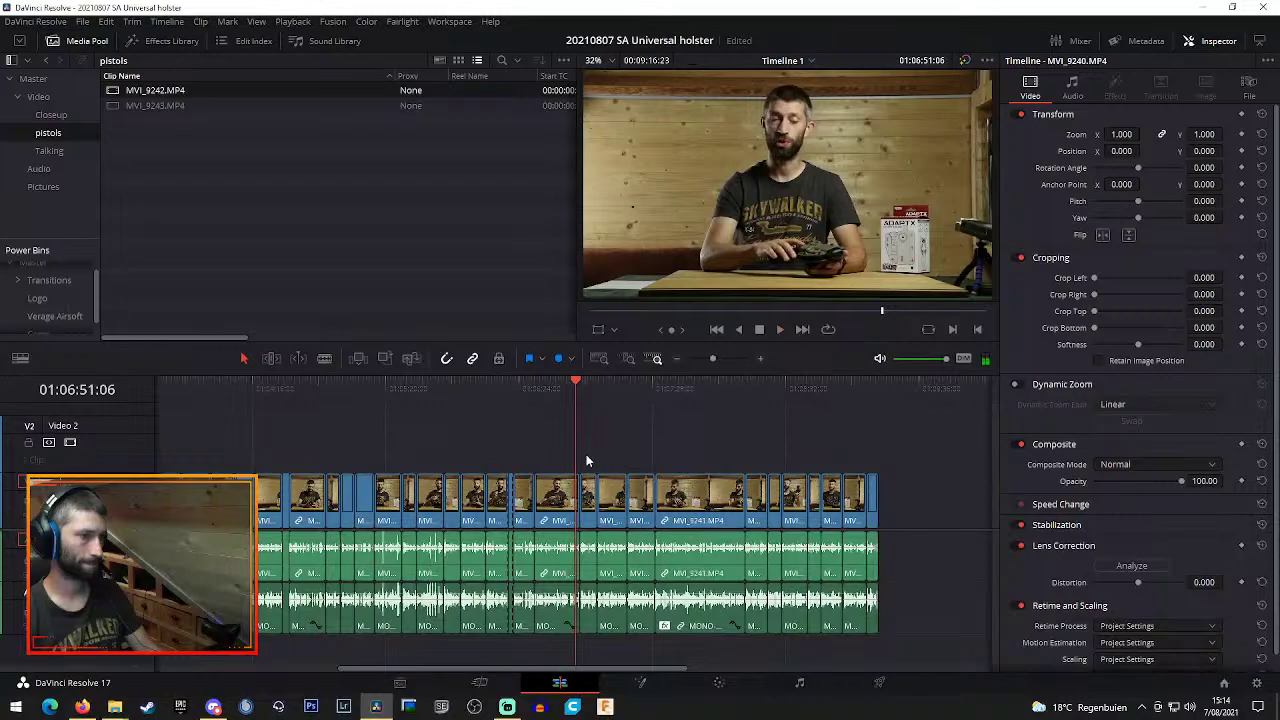
left_click_drag(598, 476, 903, 634)
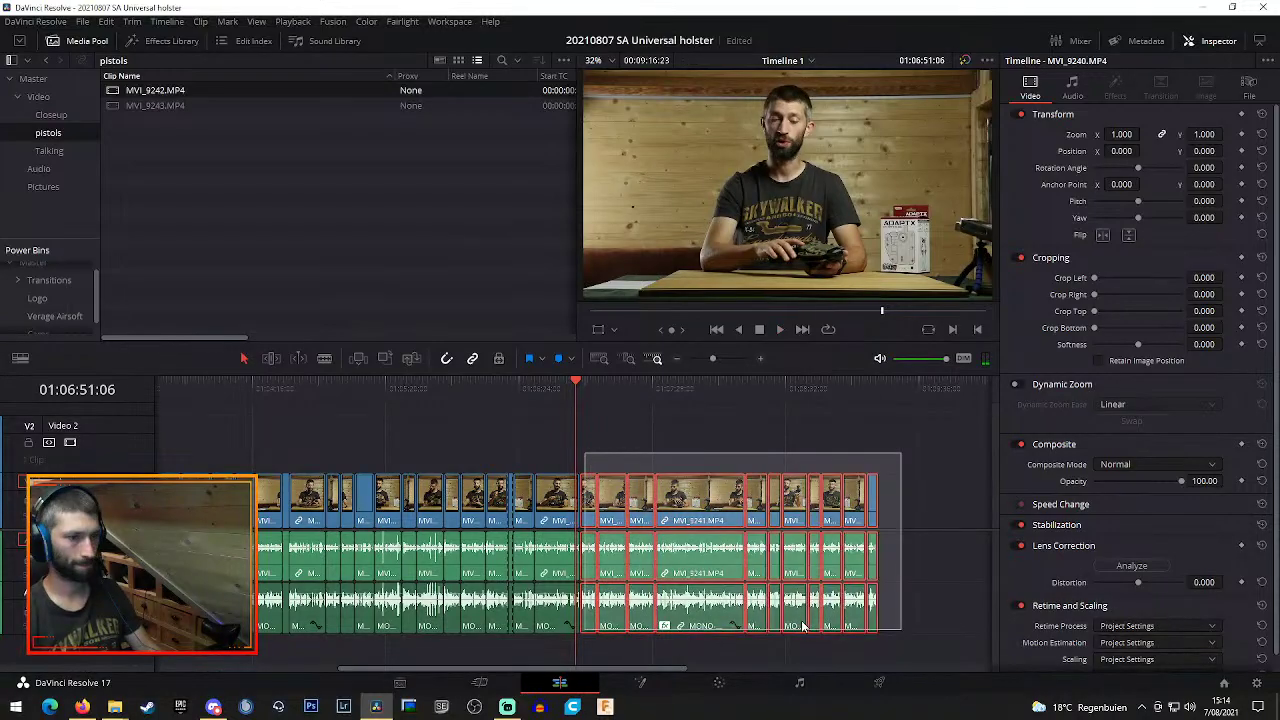
left_click_drag(735, 605, 844, 607)
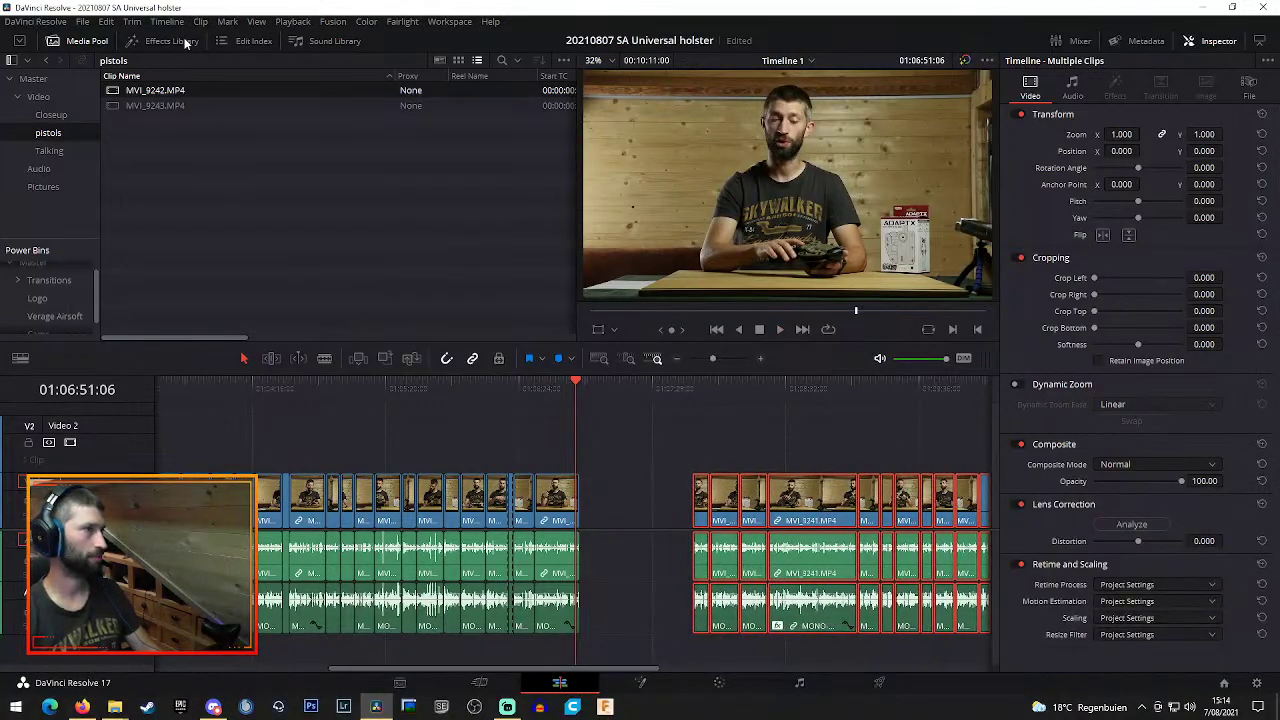
Add a Text title on Video 2 at the start of the gap near 01:06:51 and extend it across most of the gap
left_click(172, 41)
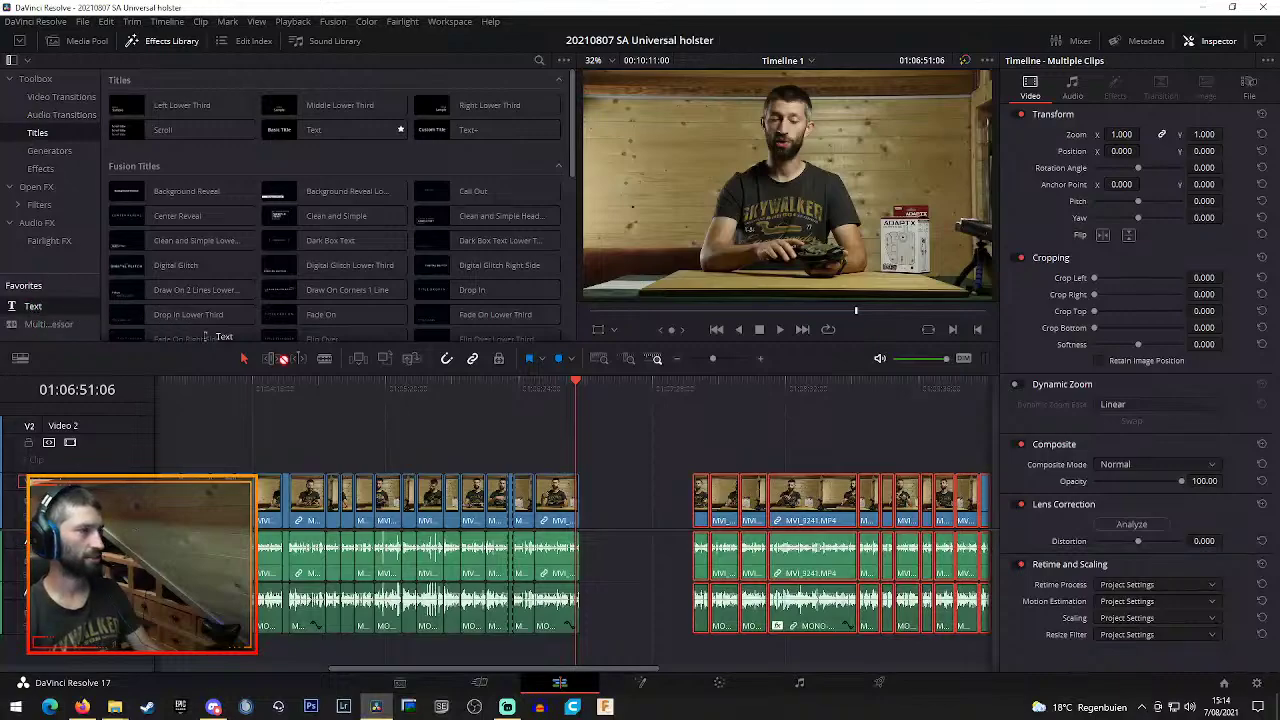
left_click_drag(205, 337, 577, 449)
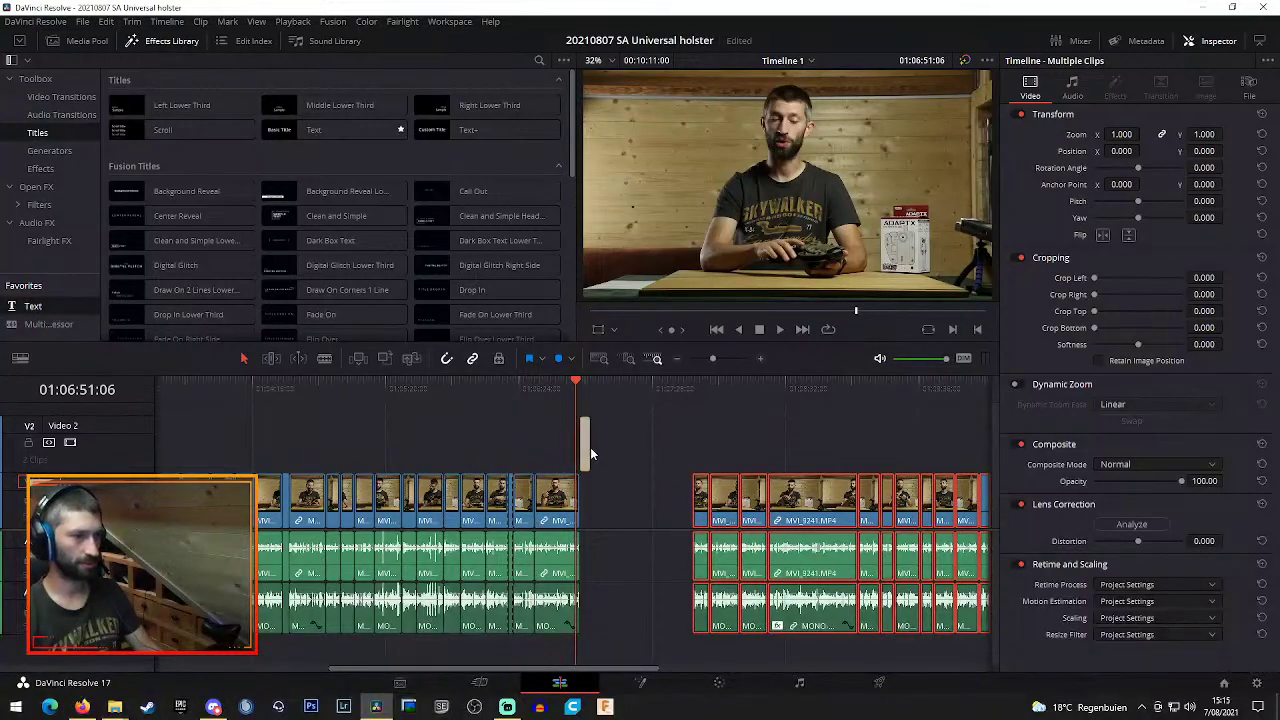
left_click(588, 447)
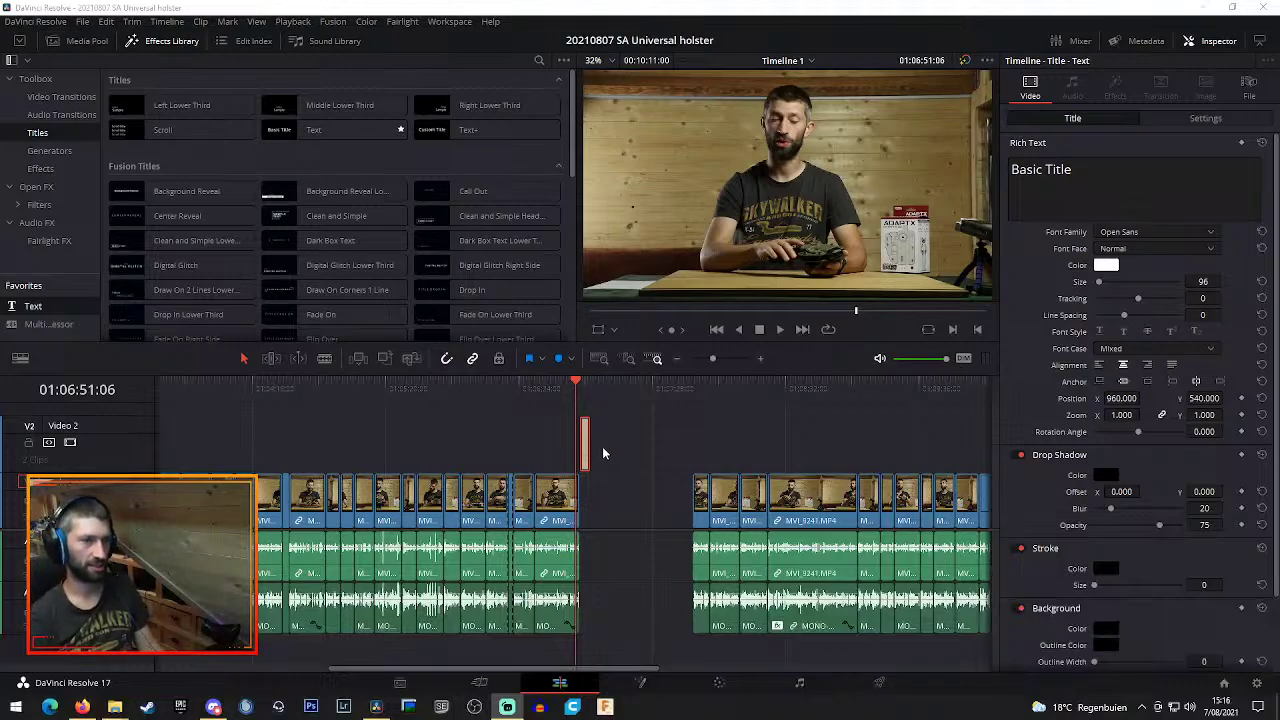
left_click(761, 358)
left_click_drag(631, 445, 970, 442)
Move all clips after the gap earlier so that they start where the title on Video 2 ends
left_click(676, 360)
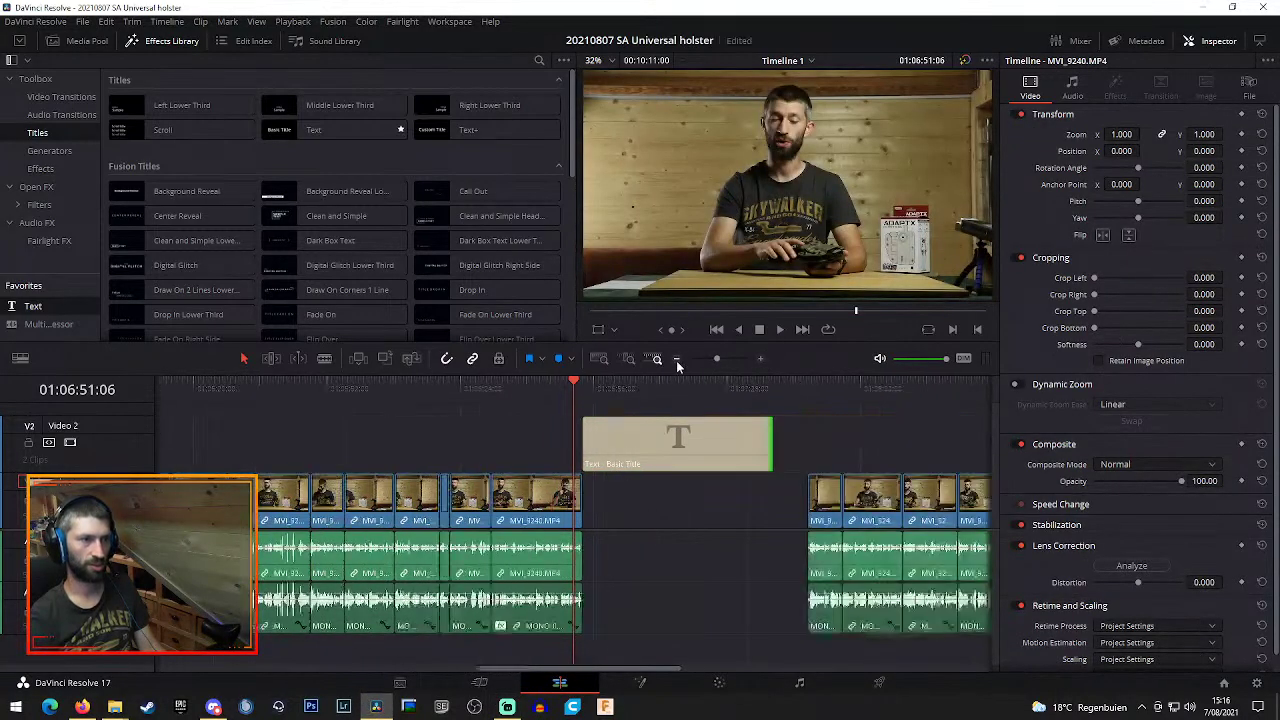
left_click(676, 360)
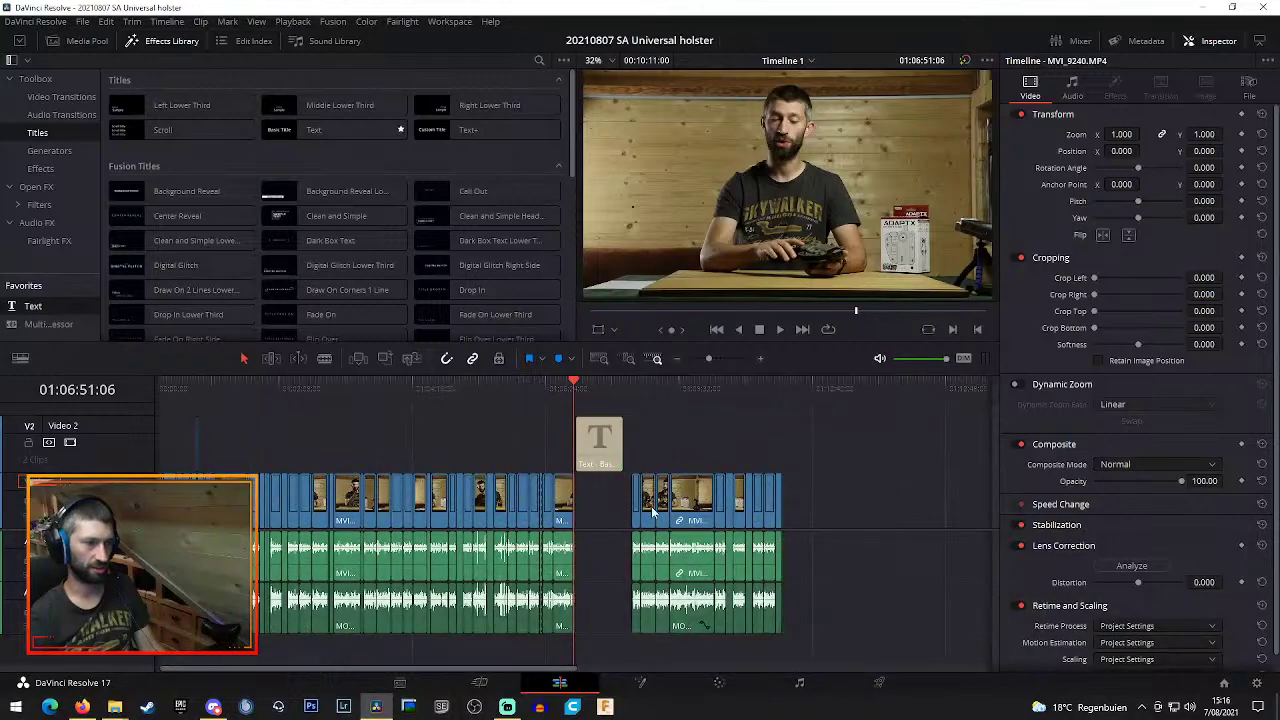
left_click_drag(795, 465, 686, 502)
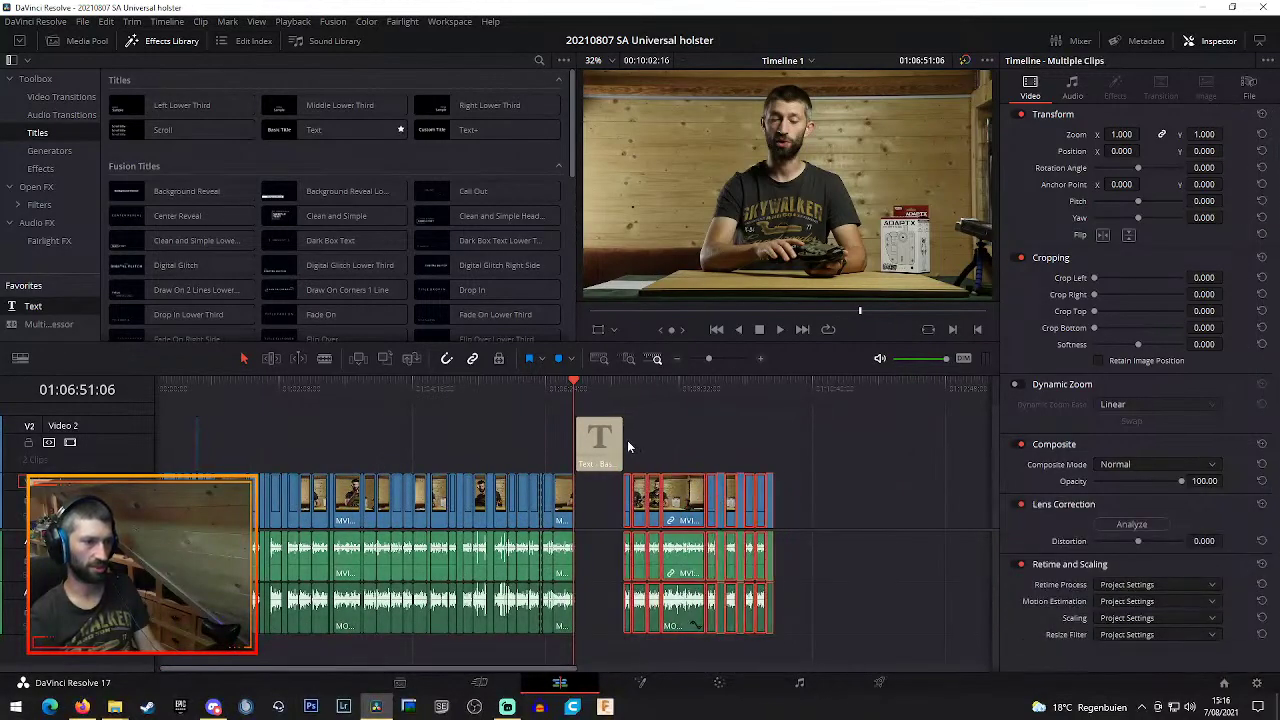
Change the text of the title on Video 2 to "montage"
left_click(600, 446)
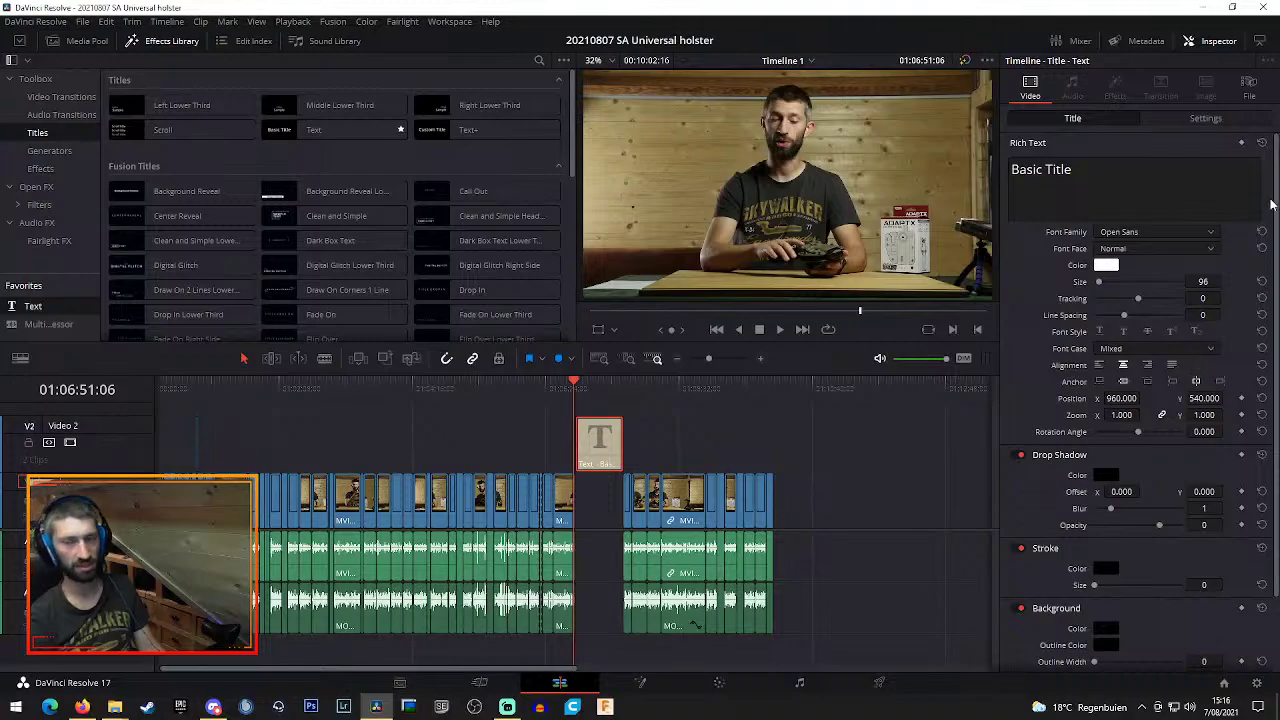
left_click(1150, 195)
key("ctrl+a")
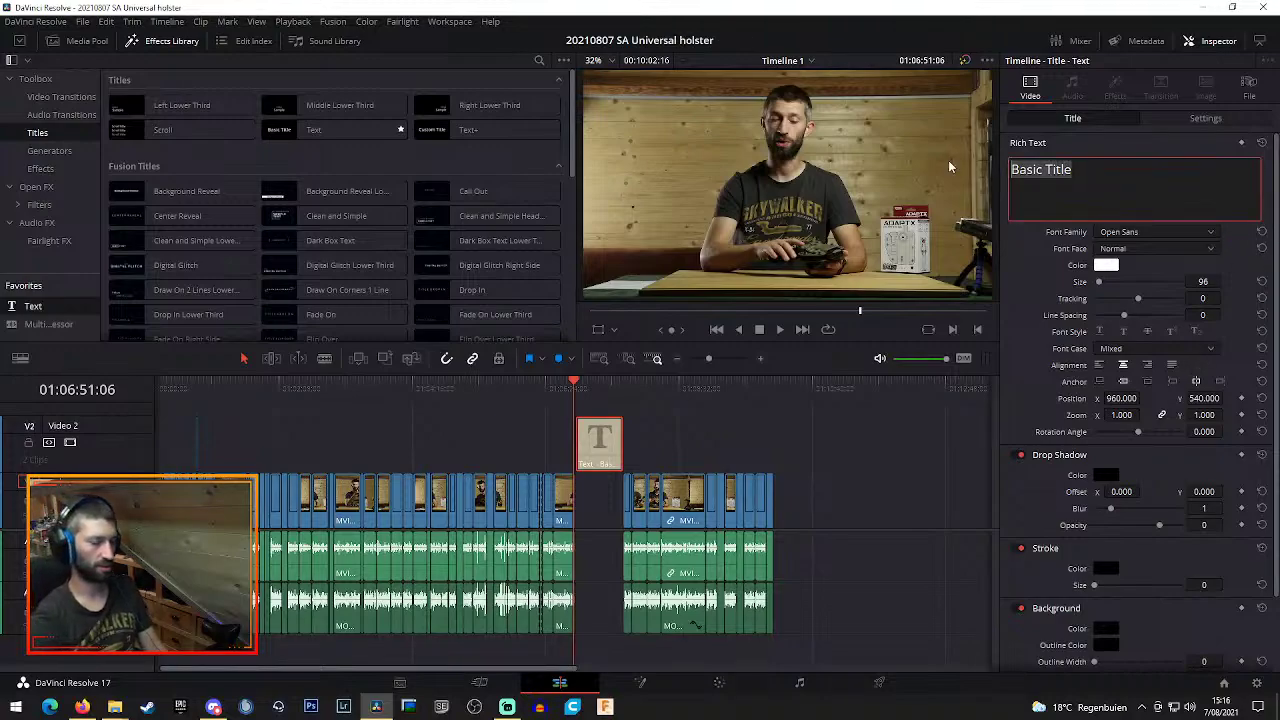
type("montage")
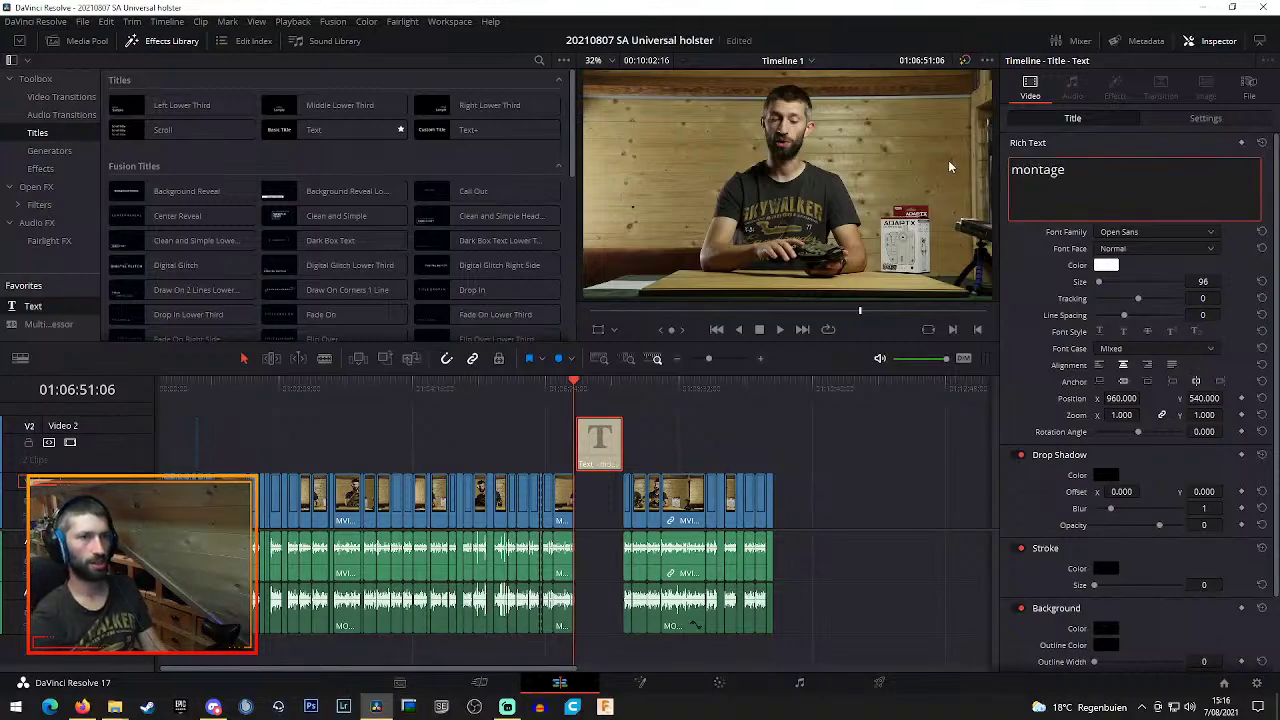
key("Return")
left_click(680, 440)
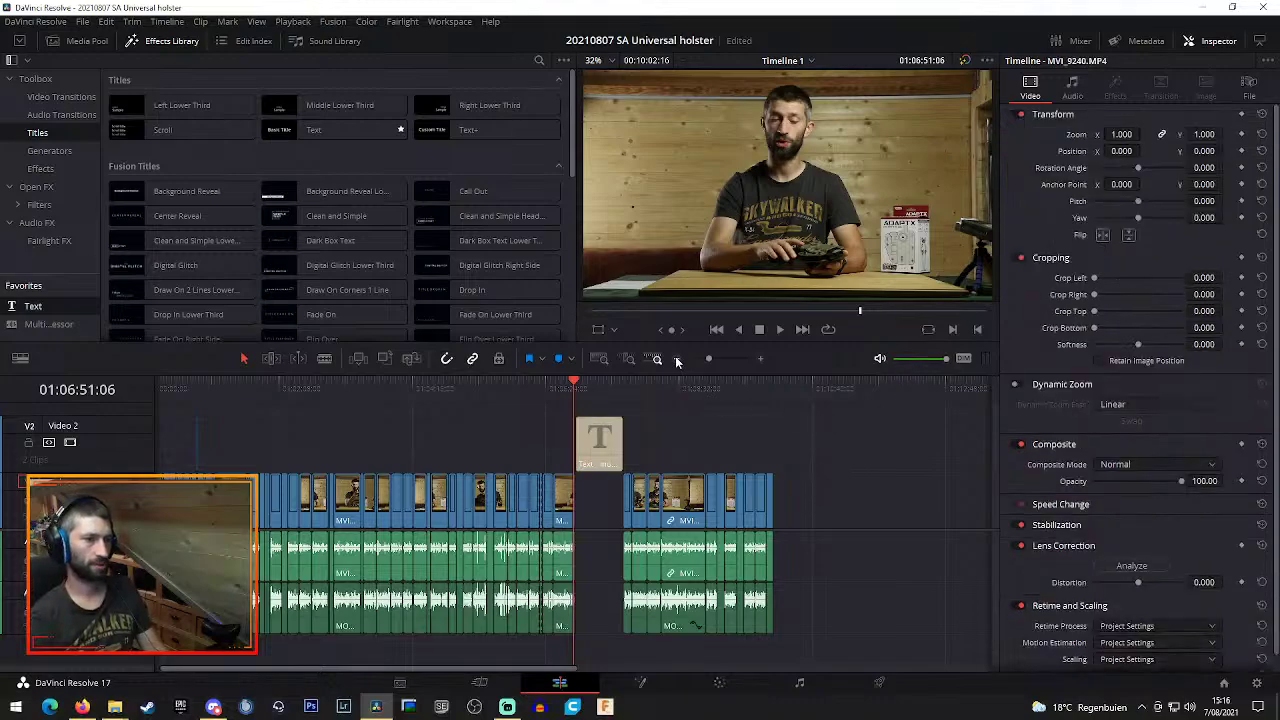
Place the playhead at 01:12:24:24, past the last clip on the timeline, and save the project
left_click(677, 358)
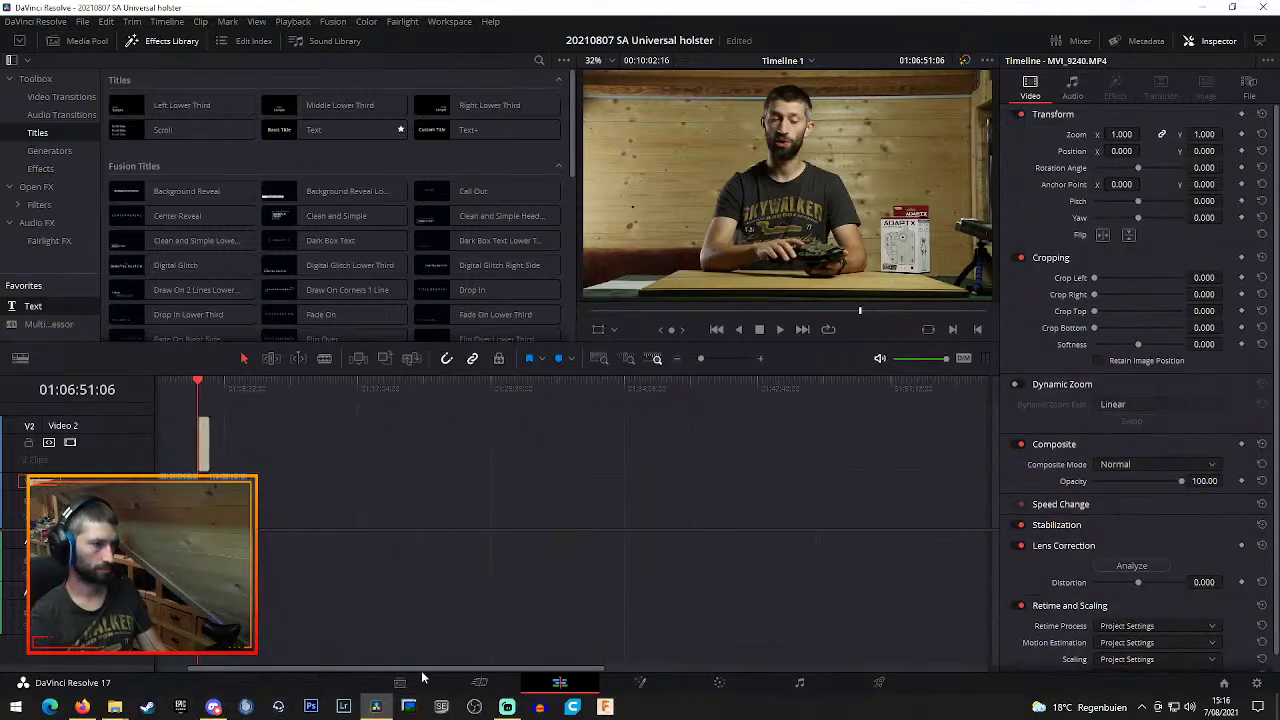
left_click(349, 390)
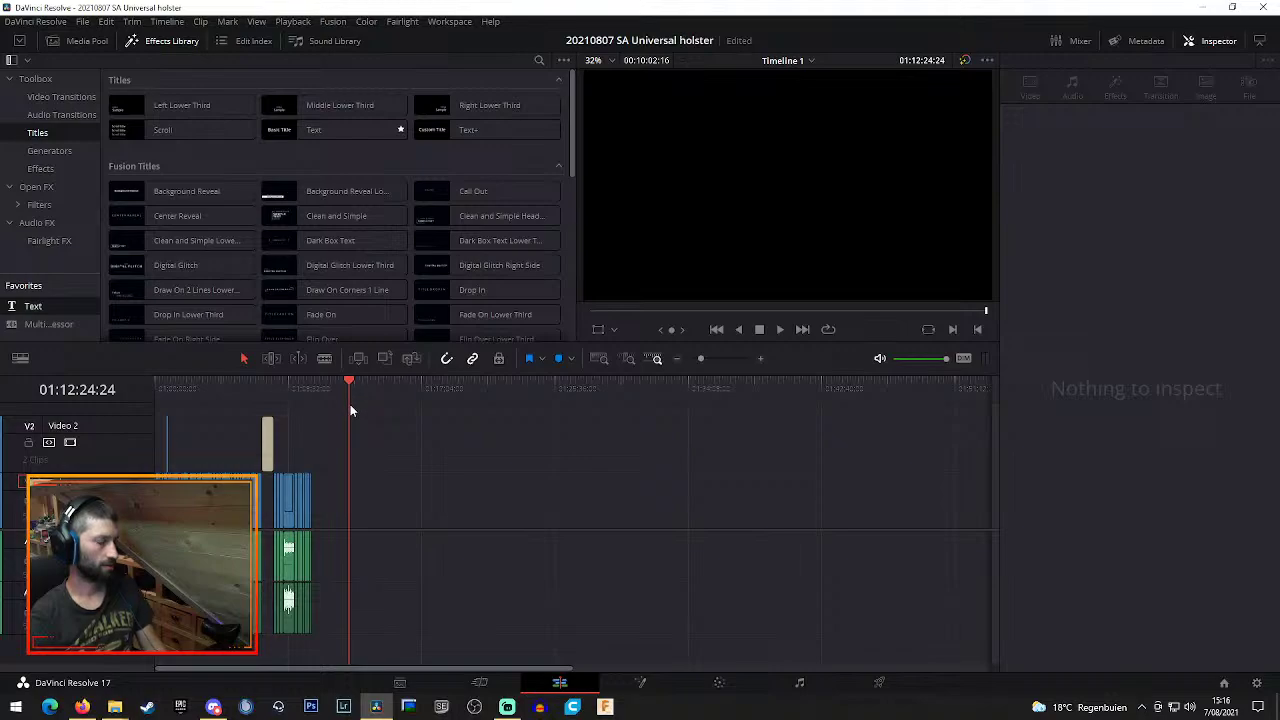
key("ctrl+s")
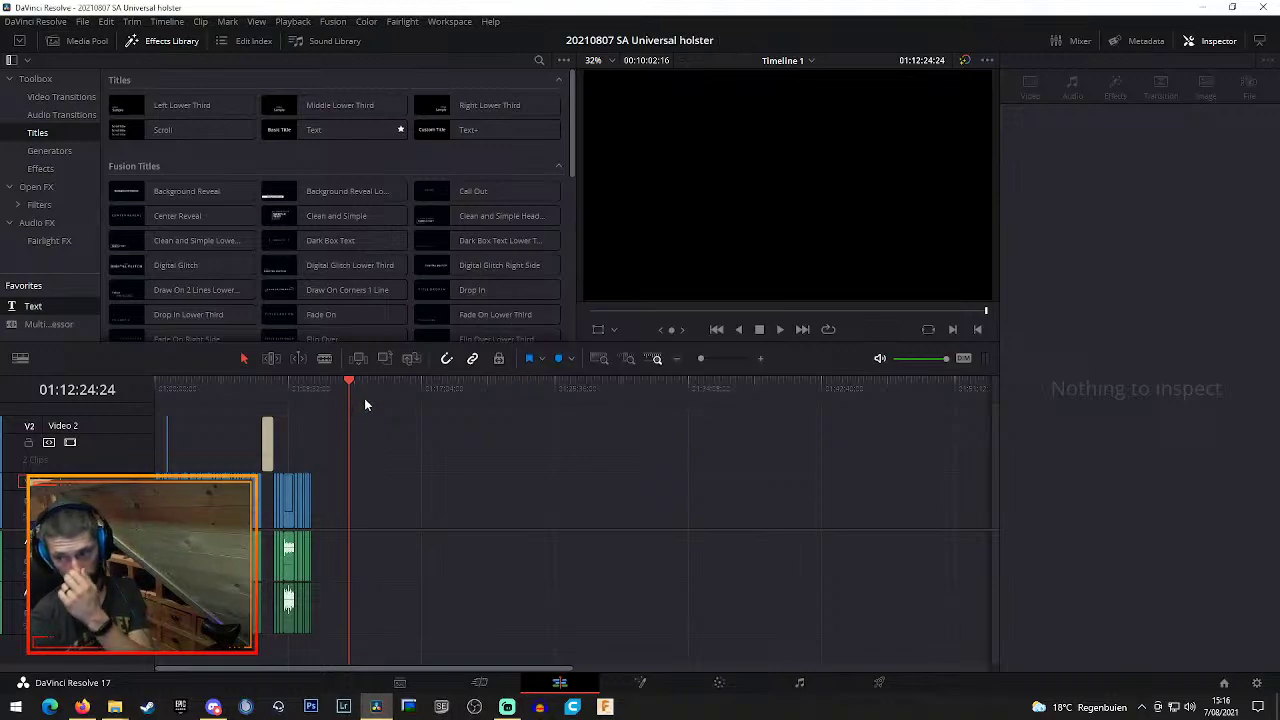
left_click(87, 41)
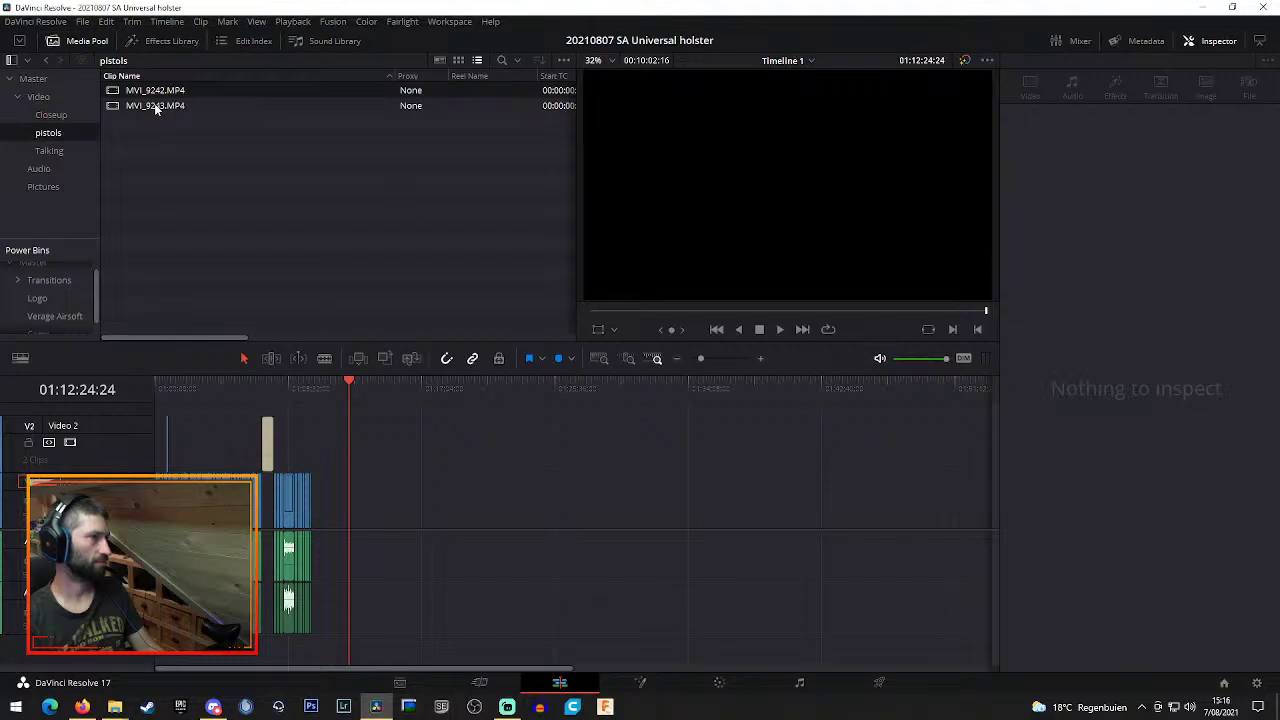
left_click_drag(154, 103, 193, 167)
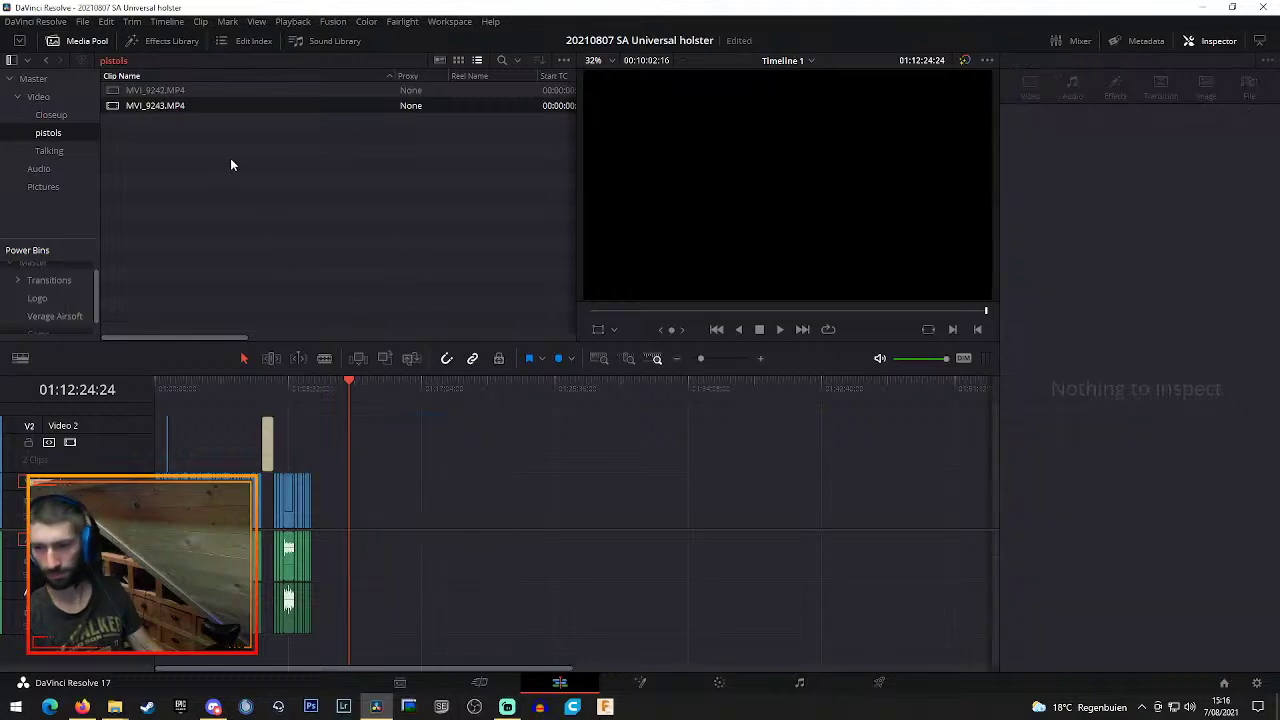
key("ctrl+s")
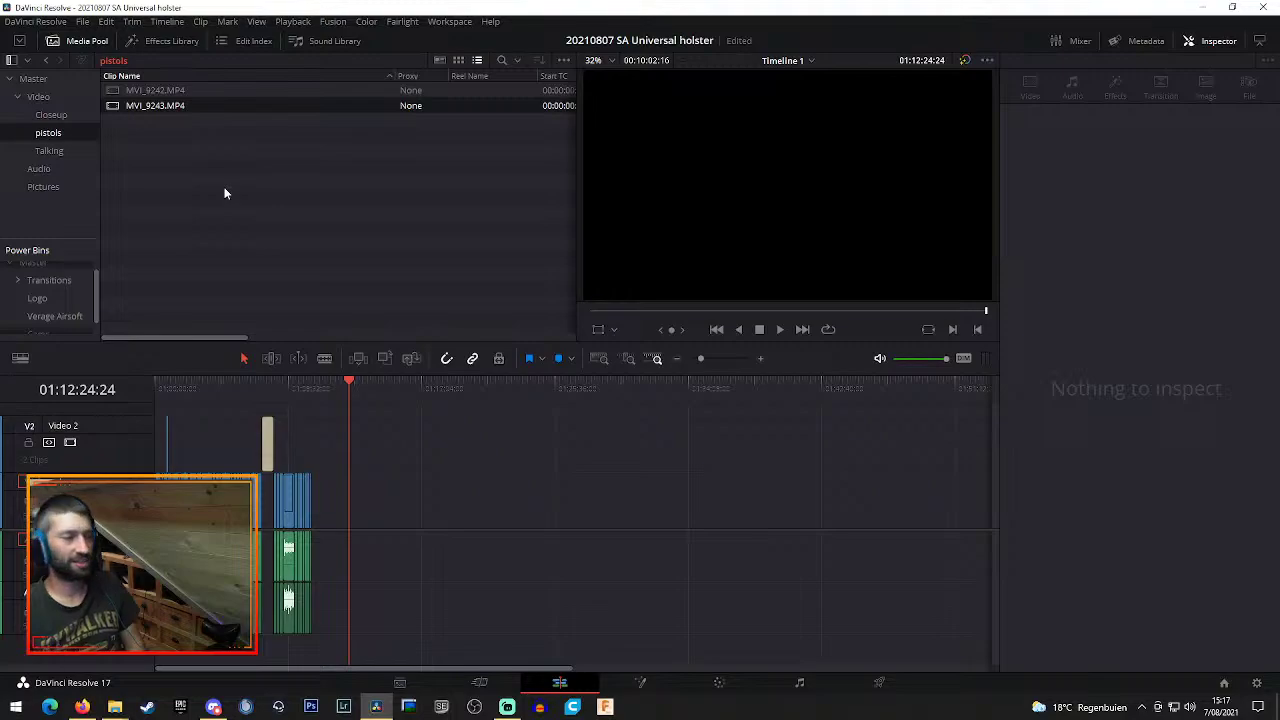
Place MVI_9242.MP4 and MVI_9243.MP4 from the pistols bin on the timeline at 01:12:24:24, after the talking footage
left_click(67, 118)
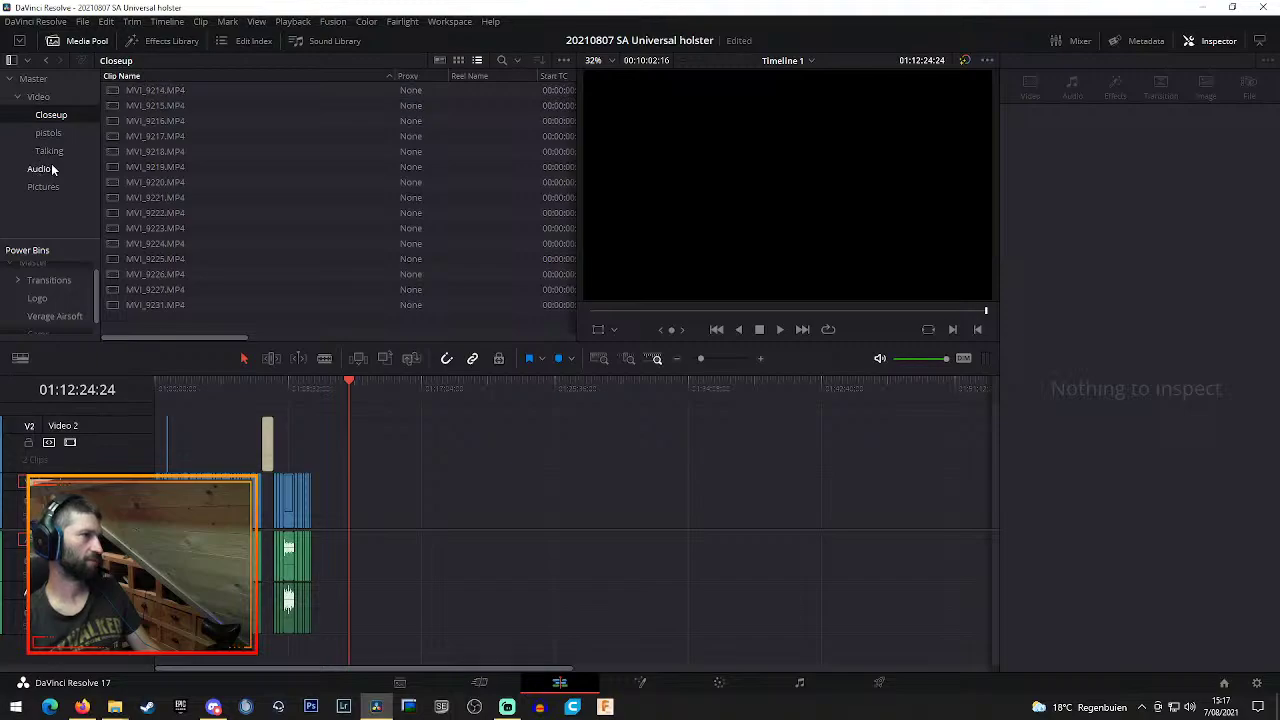
left_click(50, 151)
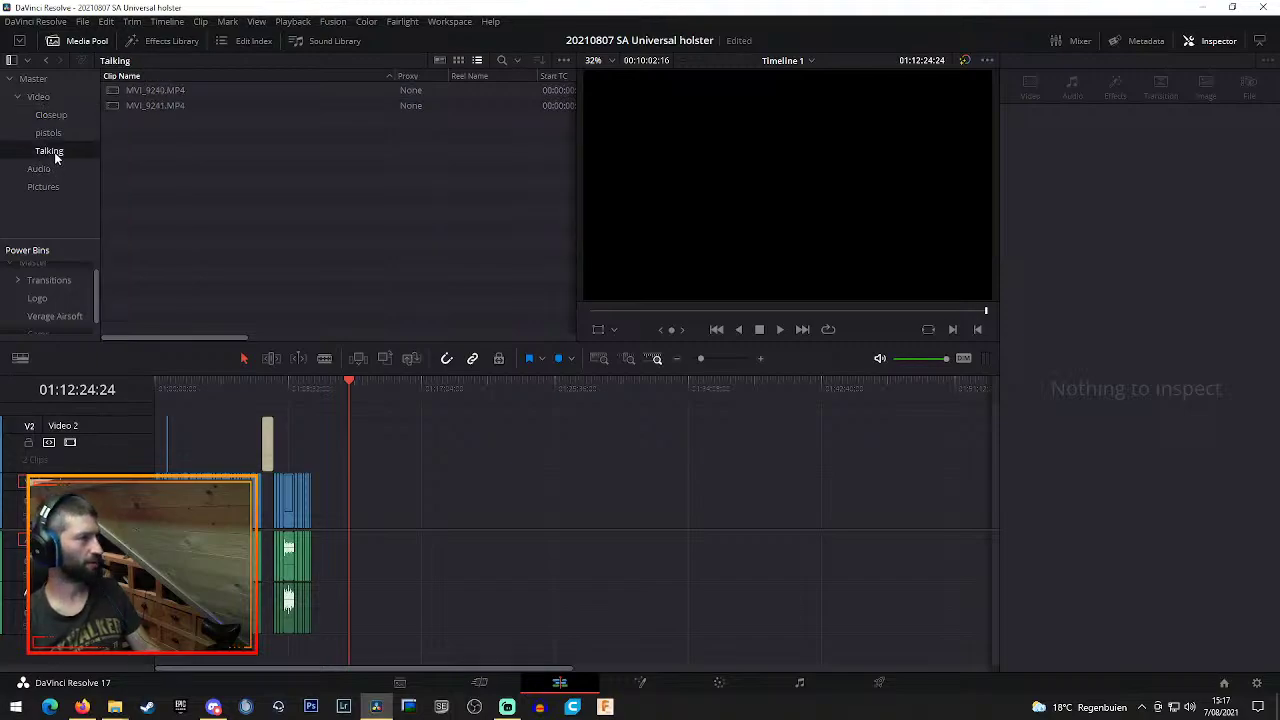
left_click(48, 133)
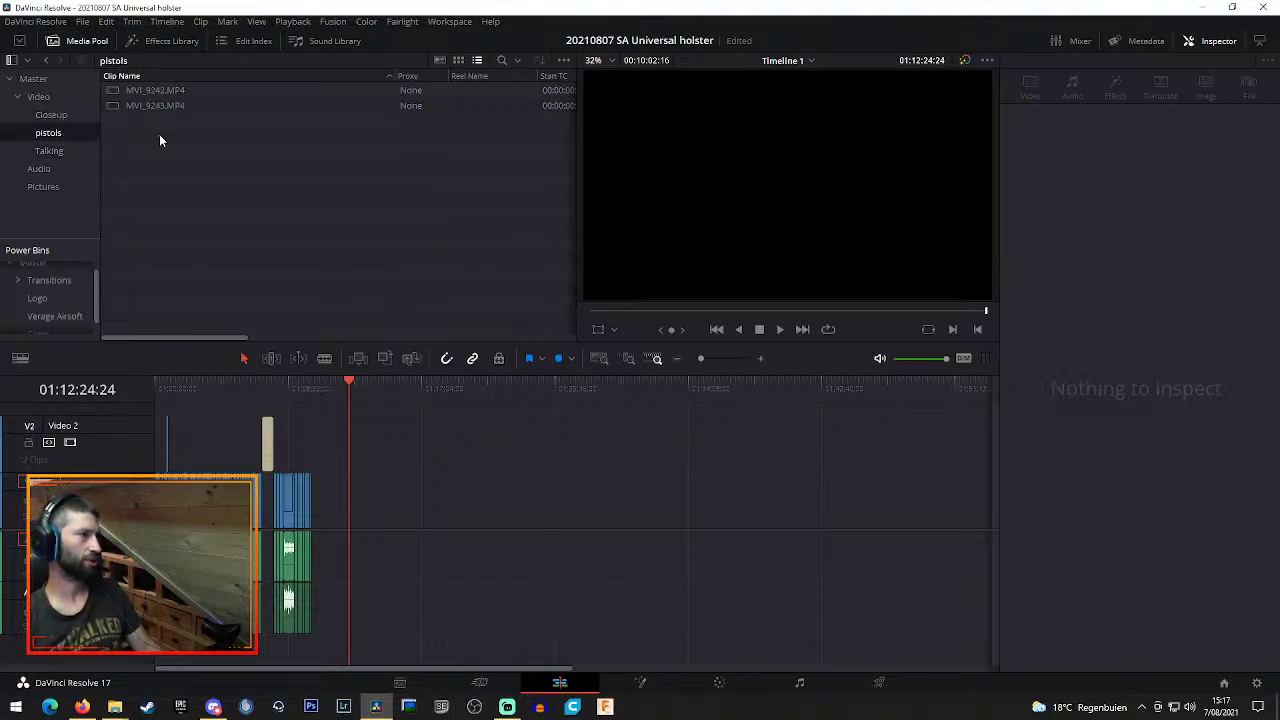
left_click_drag(159, 134, 351, 522)
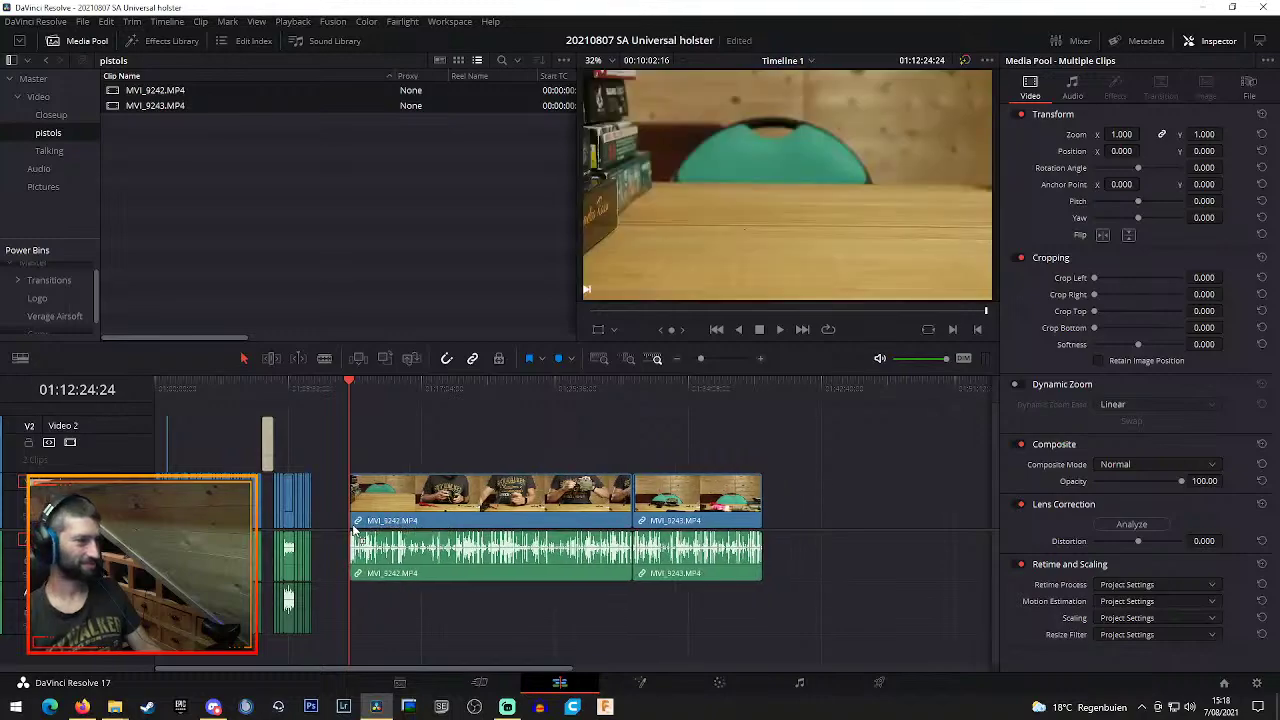
Place MONO-013.wav from the Audio bin on the audio track below the pistol clips, starting at 01:12:24:24
left_click_drag(368, 390, 684, 409)
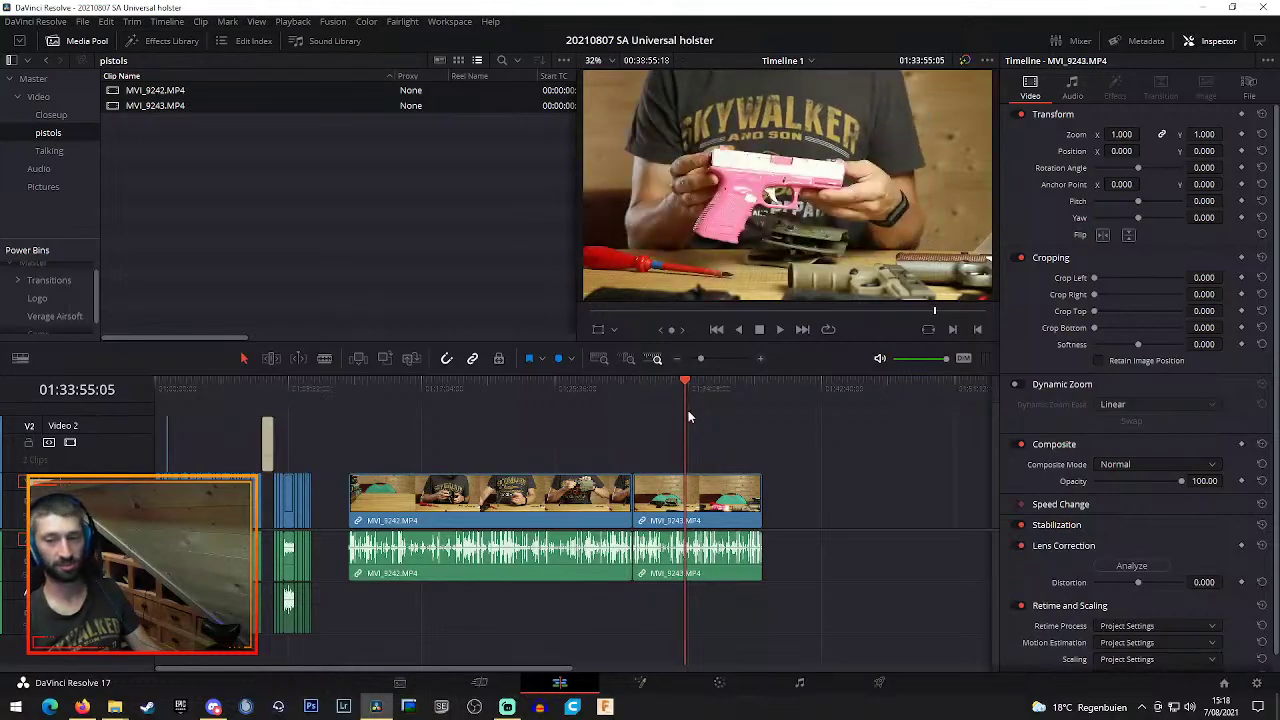
left_click(38, 168)
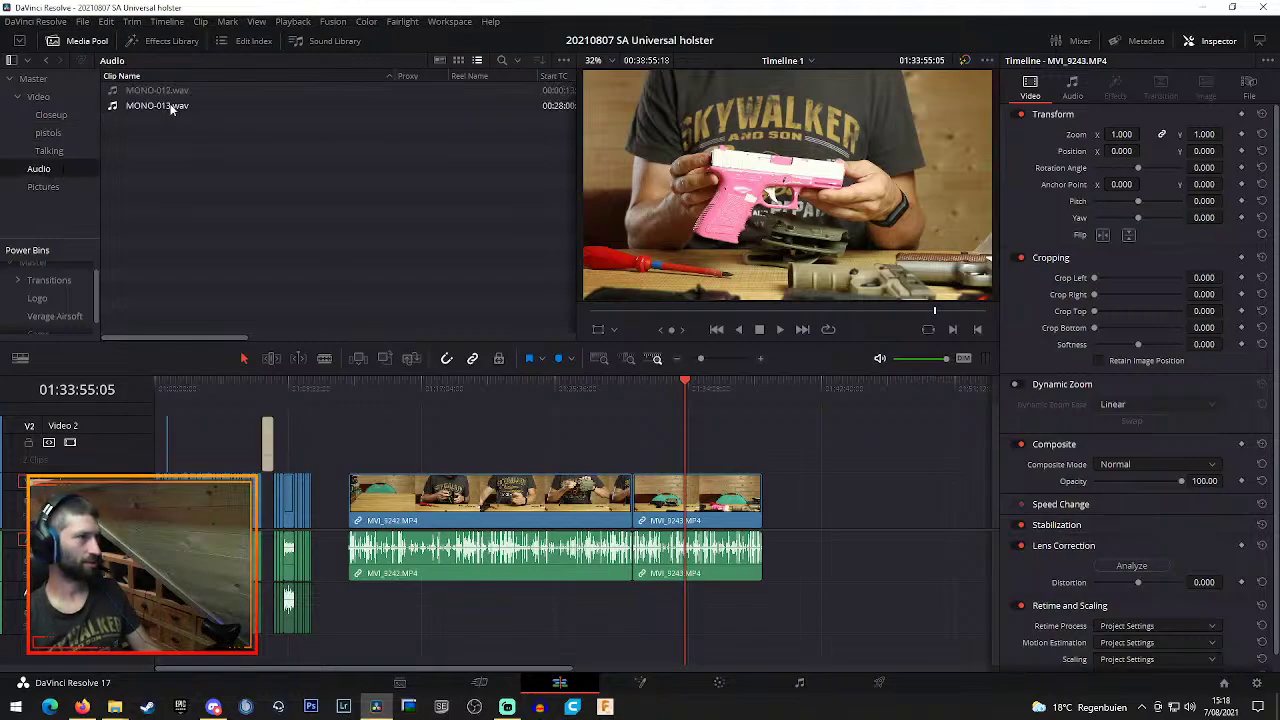
left_click_drag(157, 105, 315, 597)
left_click(351, 388)
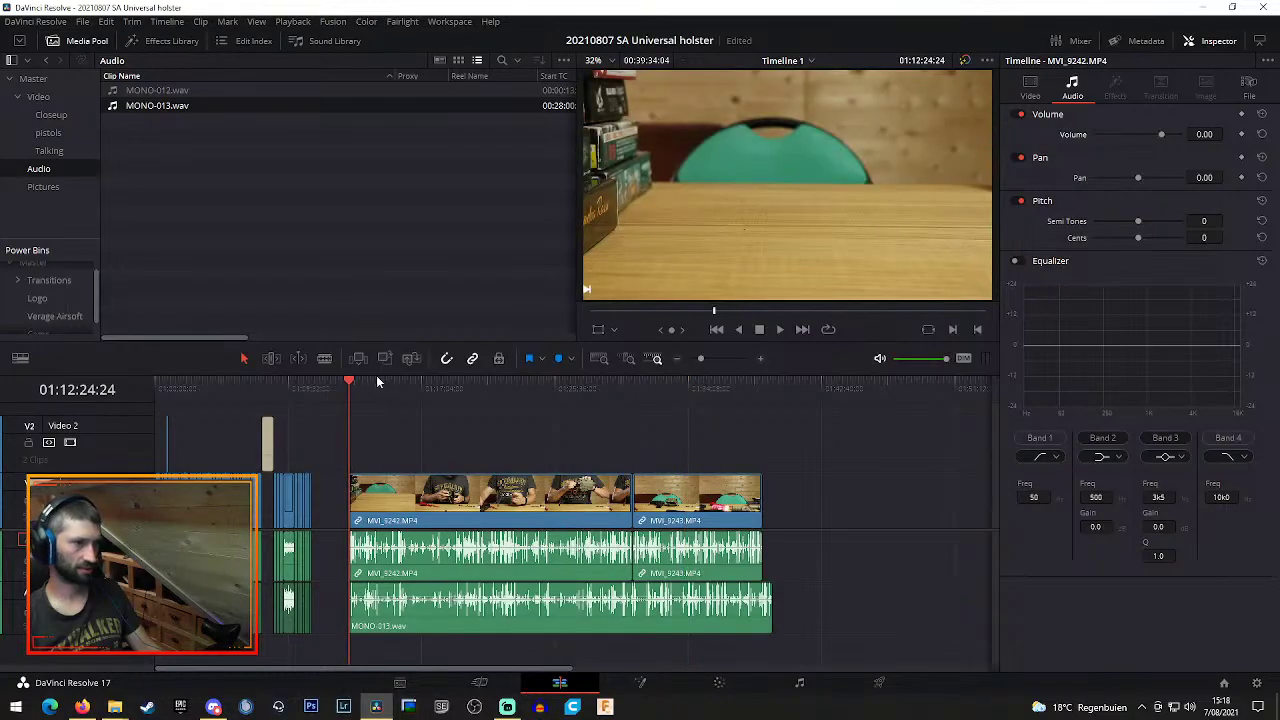
Shift MONO-013.wav about 5 seconds earlier so its waveform roughly lines up with the camera audio of MVI_9242.MP4
left_click(376, 382)
left_click(762, 359)
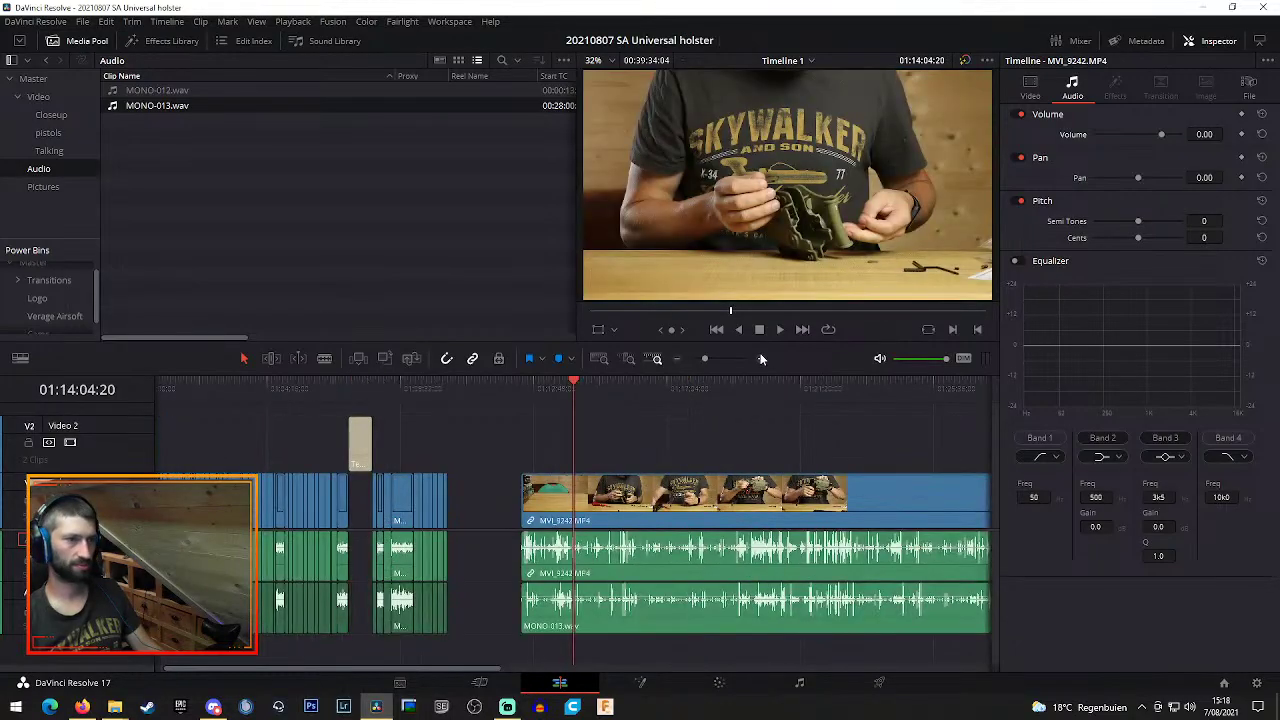
left_click(762, 359)
left_click(762, 359)
mouse_move(459, 663)
left_mouse_down()
mouse_move(423, 668)
mouse_move(478, 672)
left_mouse_up()
left_click_drag(650, 634, 624, 623)
Move MONO-013.wav 5 frames earlier to match its peak near 01:14:07:19 with the same peak in the camera audio
left_click(760, 358)
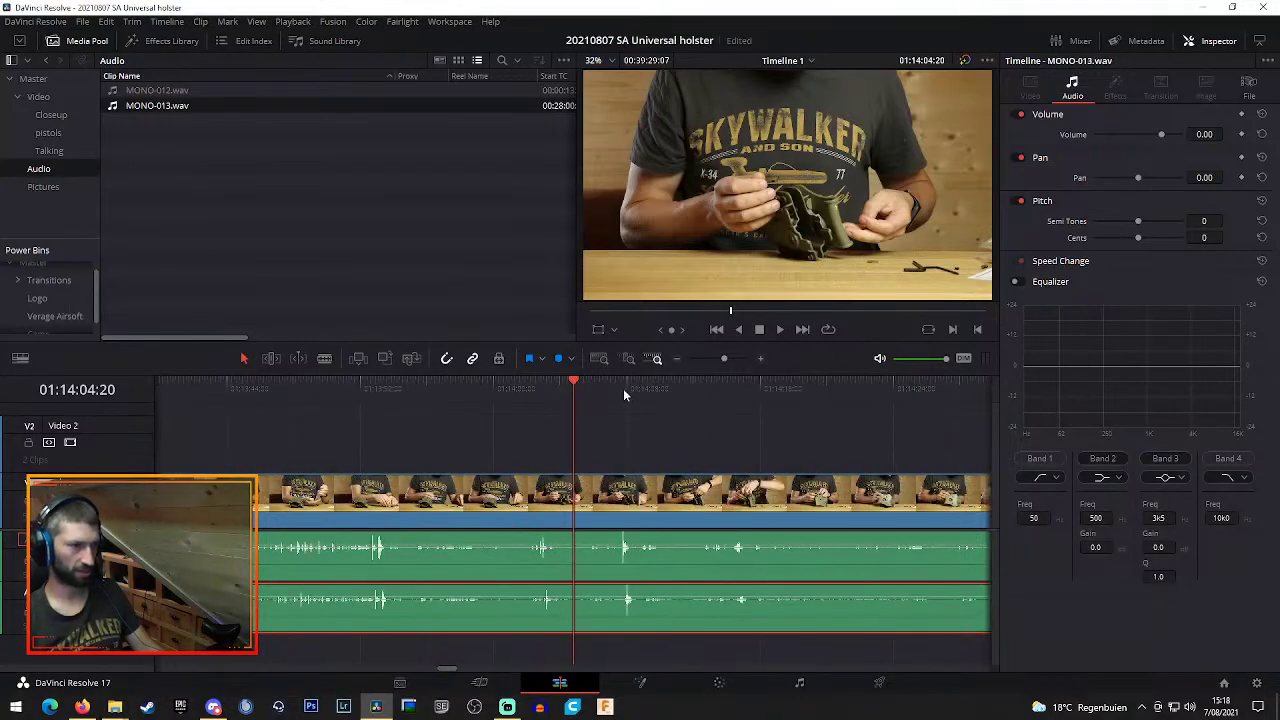
left_click(631, 390)
left_click(760, 358)
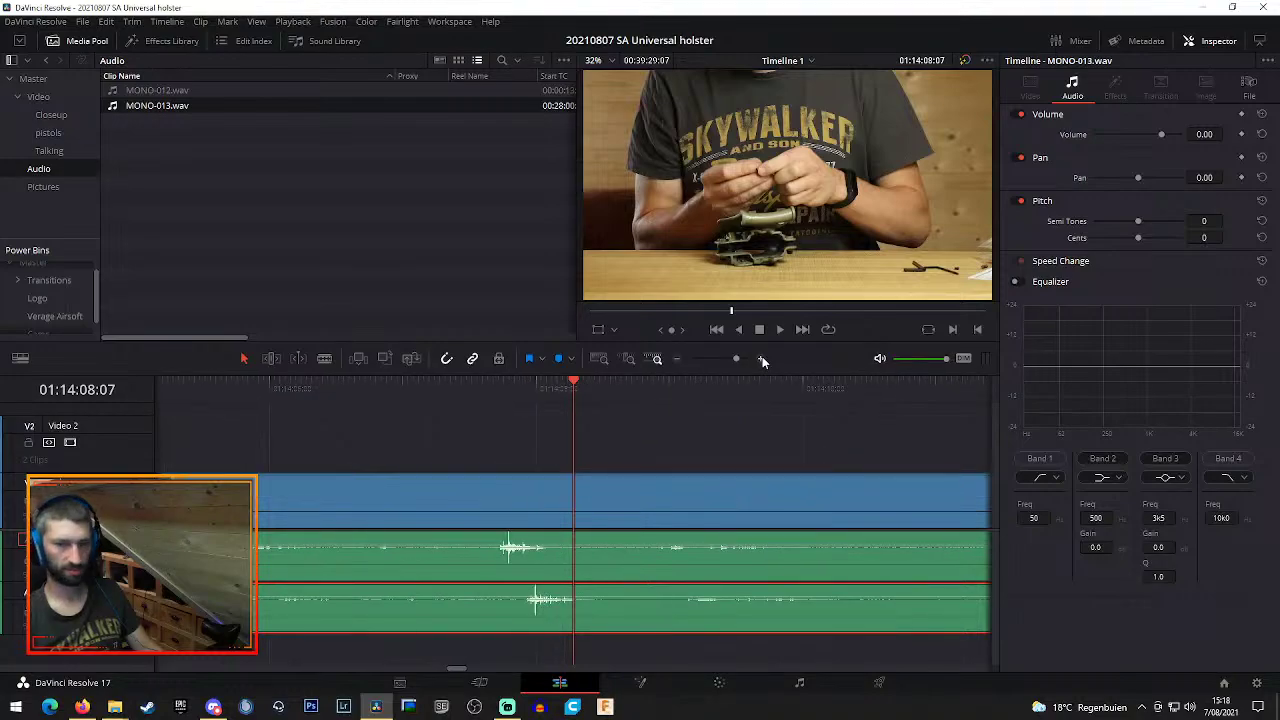
left_click_drag(724, 592, 657, 627)
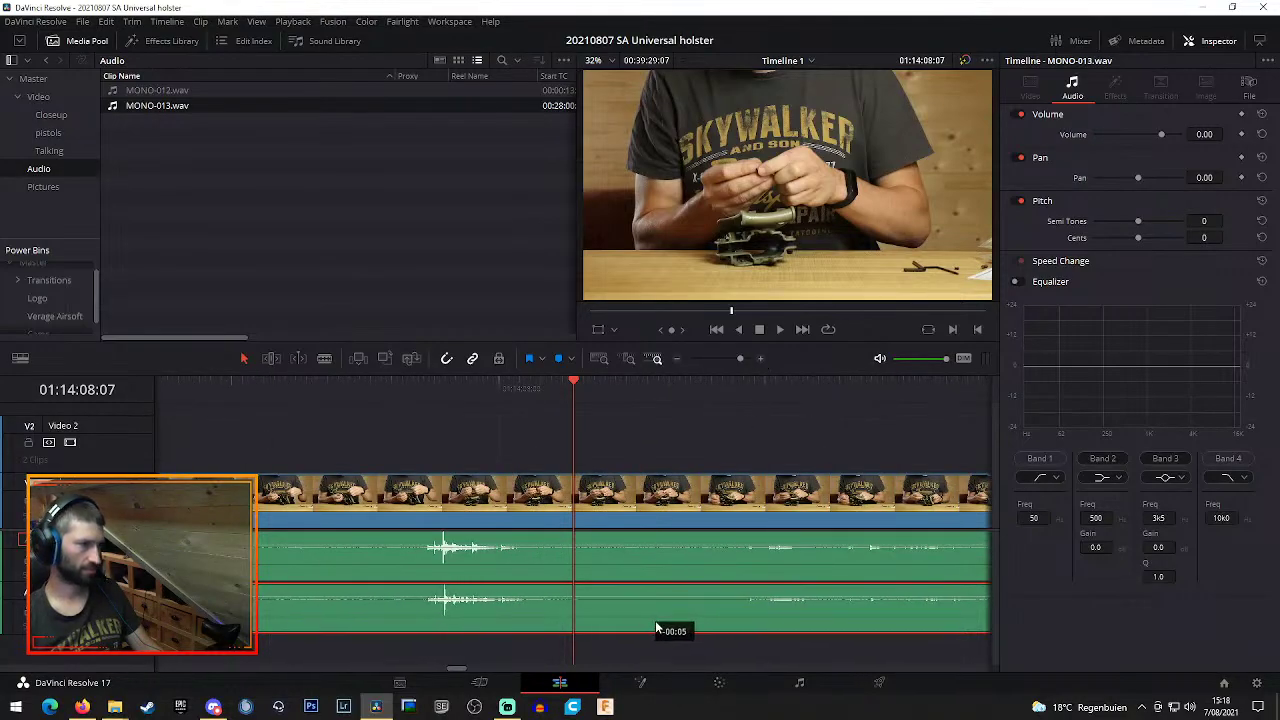
Nudge MONO-013.wav slightly earlier until its peak sits exactly under the camera-audio peak, and play the spot to check the sync
left_click(432, 385)
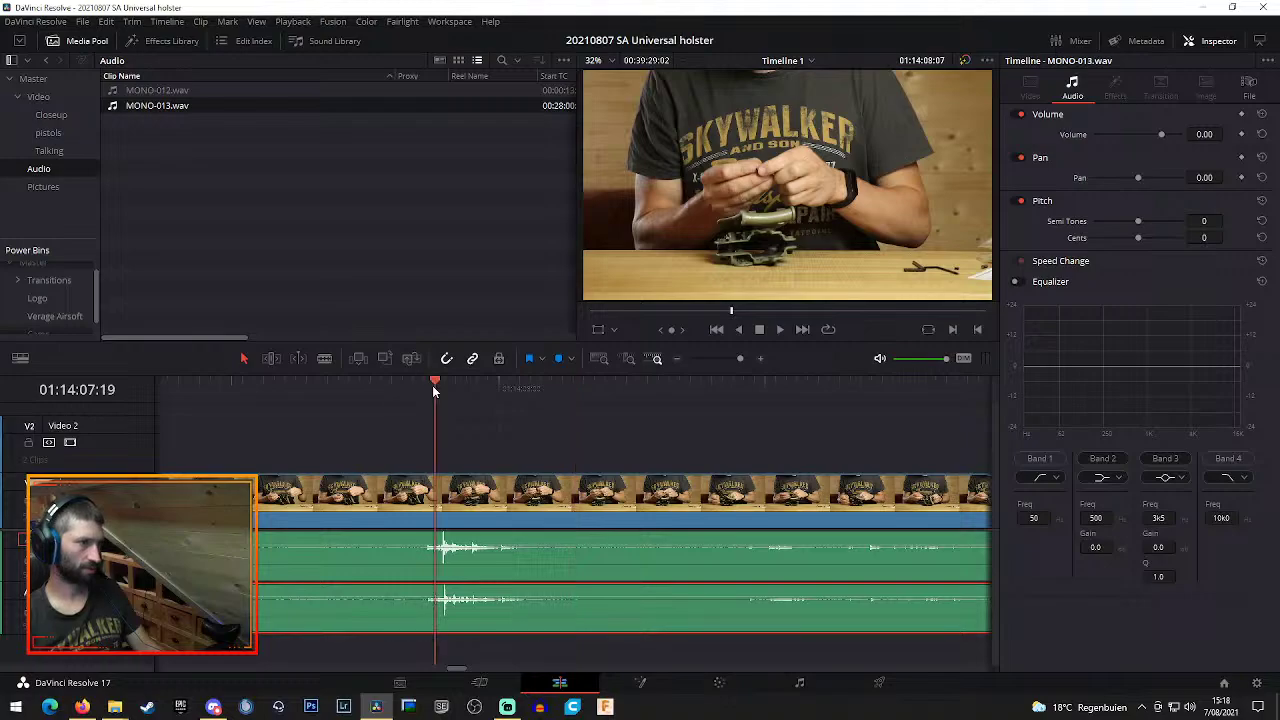
left_click(758, 359)
left_click(758, 359)
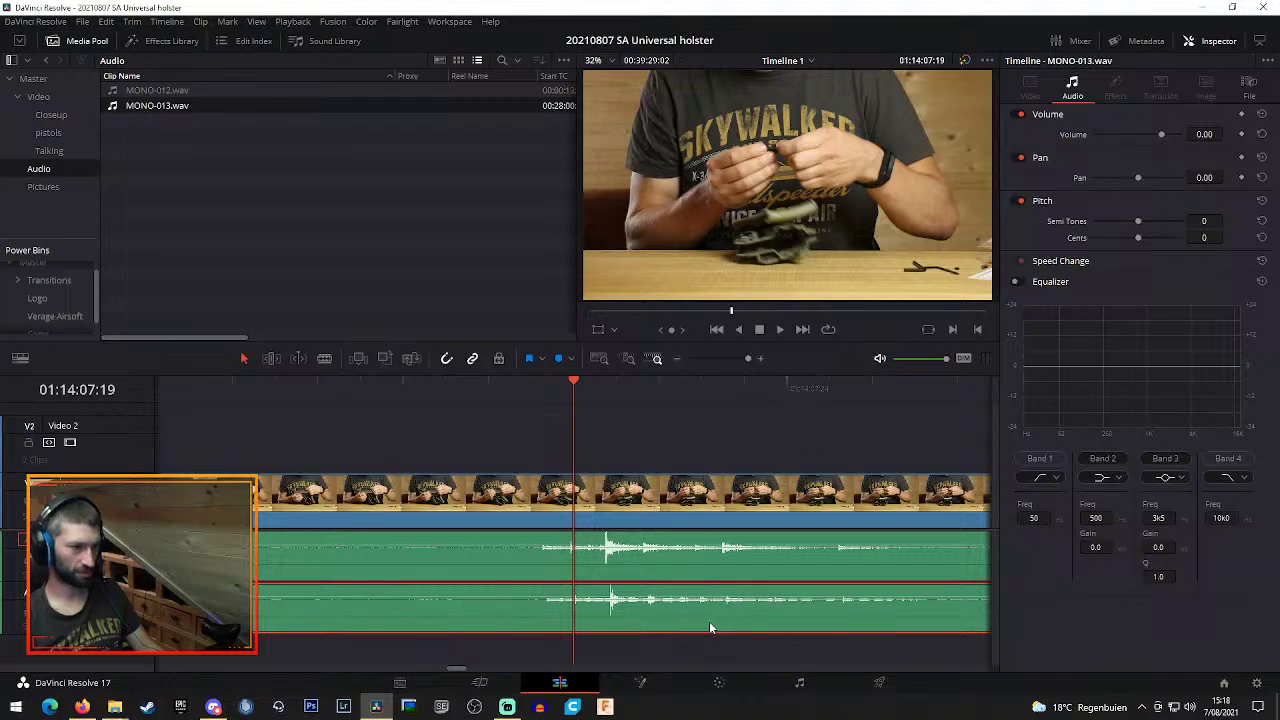
left_click_drag(710, 627, 709, 628)
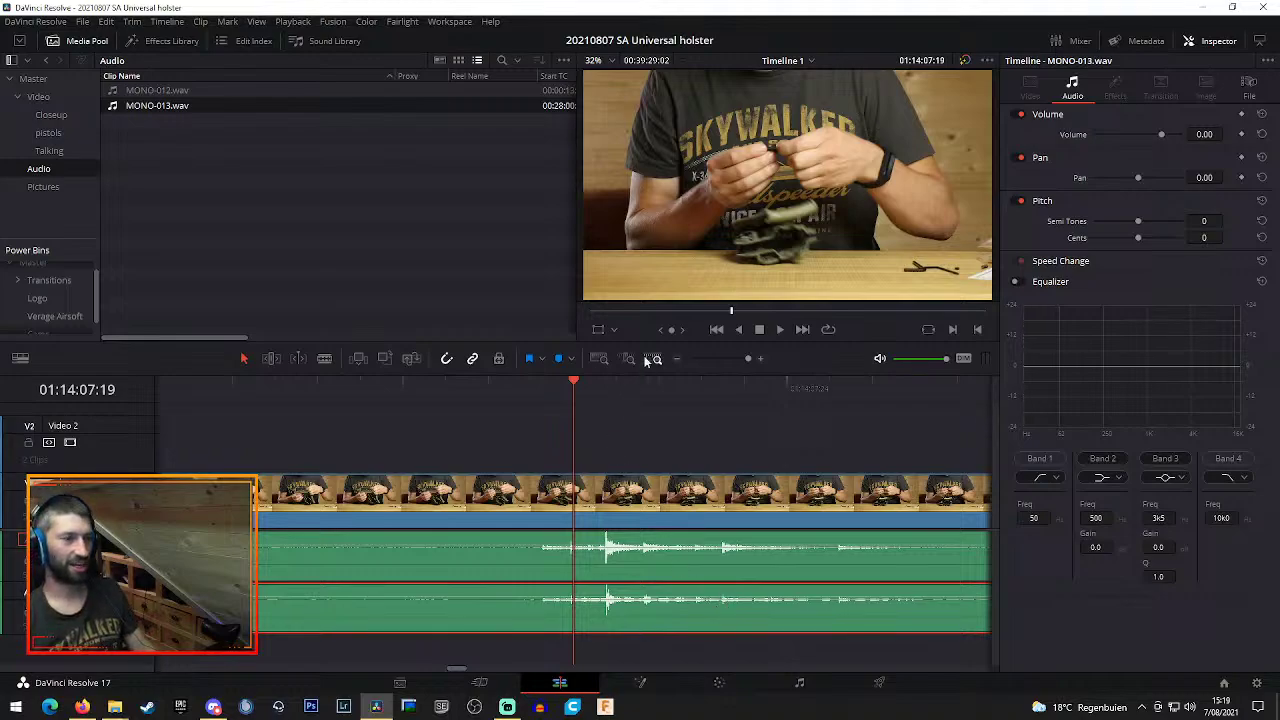
left_click_drag(605, 399, 649, 388)
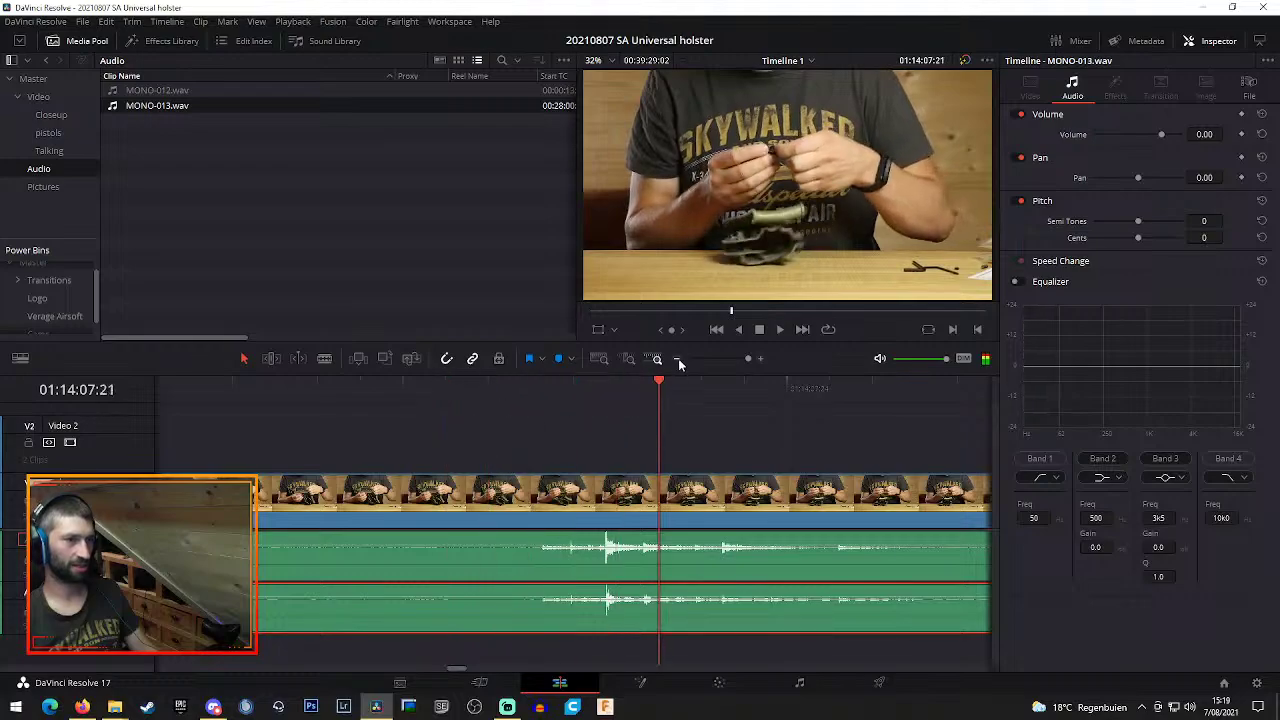
Compare the MONO-013.wav waveform with the camera audio of MVI_9242.MP4 and MVI_9243.MP4 up to the end of the footage
left_click(679, 360)
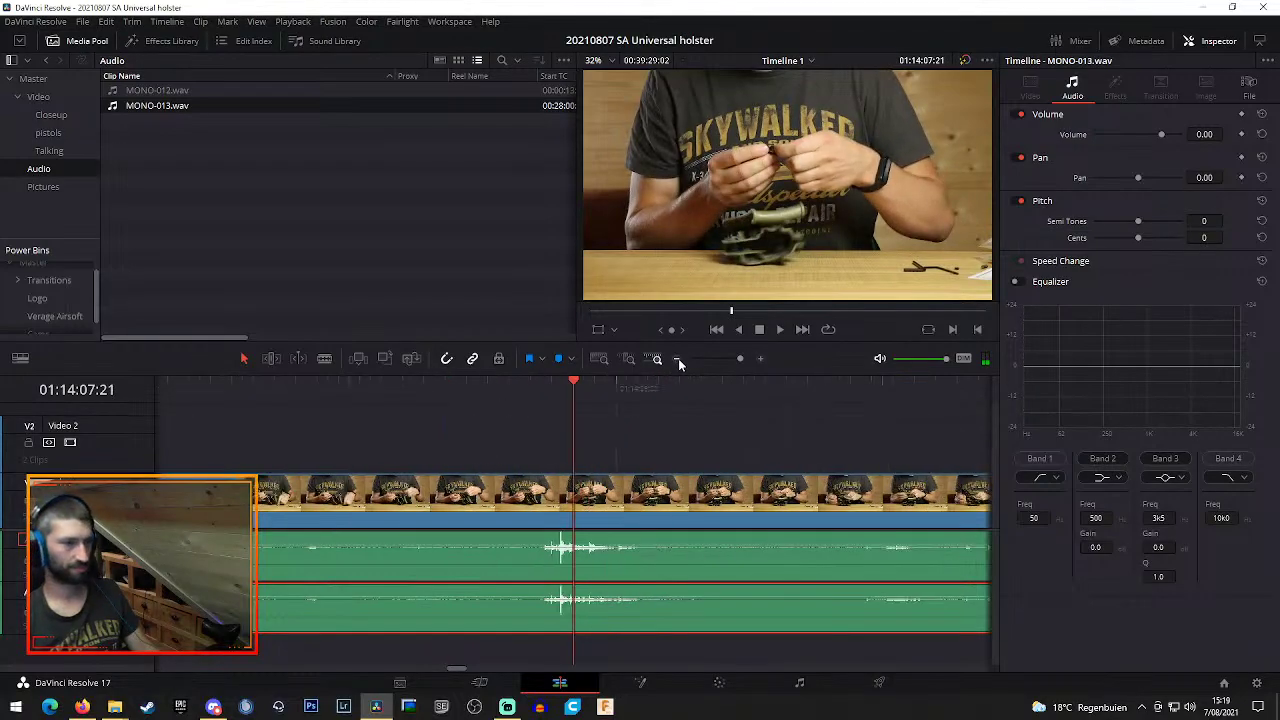
left_click(678, 359)
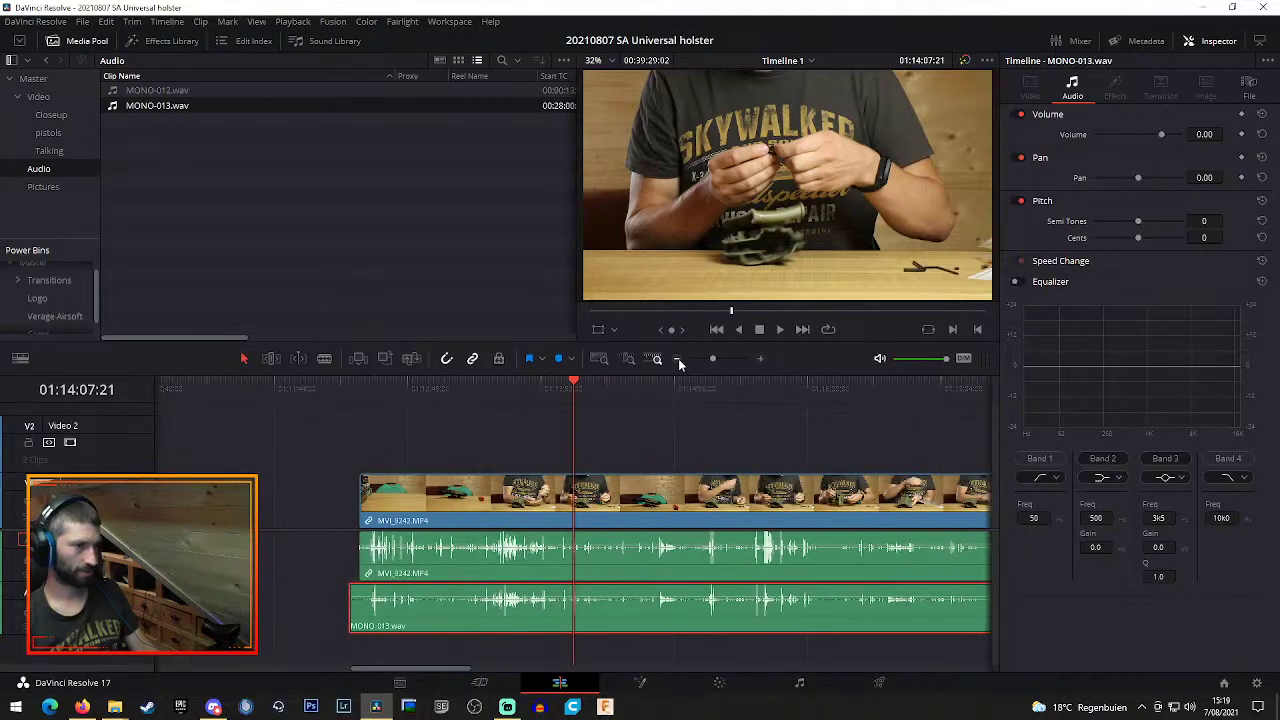
left_click(678, 359)
left_click_drag(598, 384, 897, 386)
left_click_drag(687, 447, 855, 610)
left_click(677, 359)
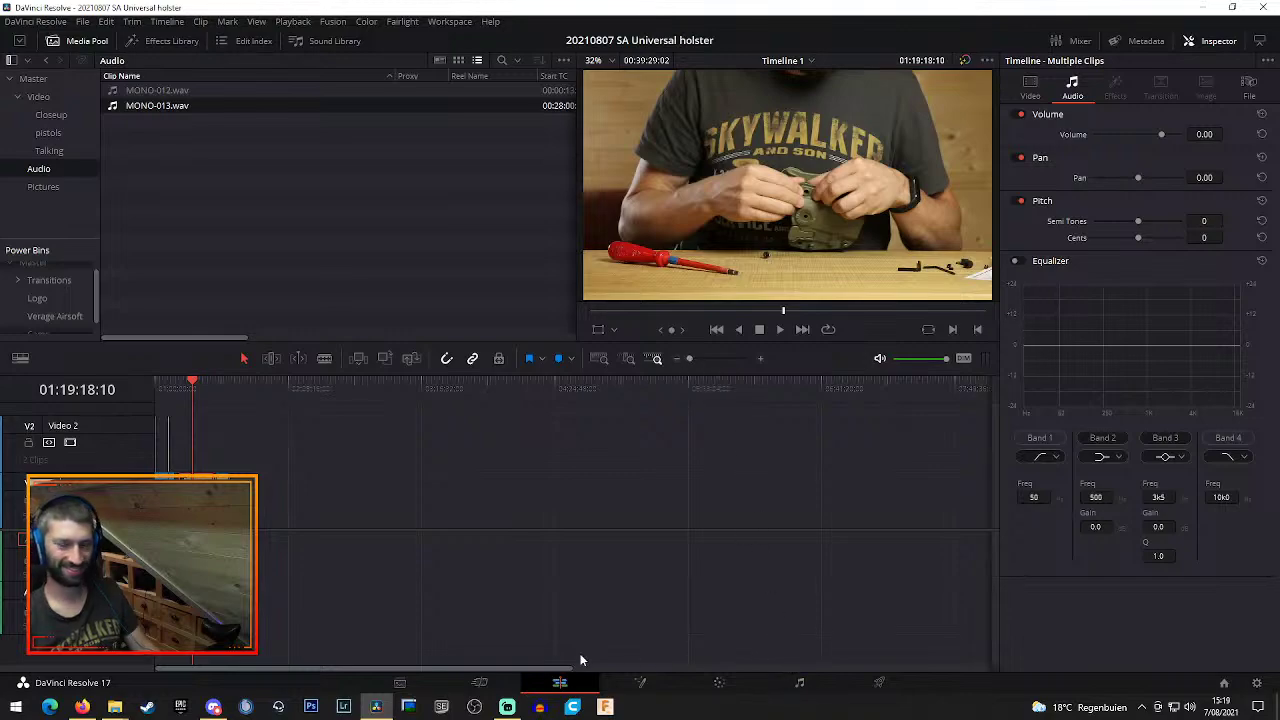
left_click(760, 358)
left_click(760, 360)
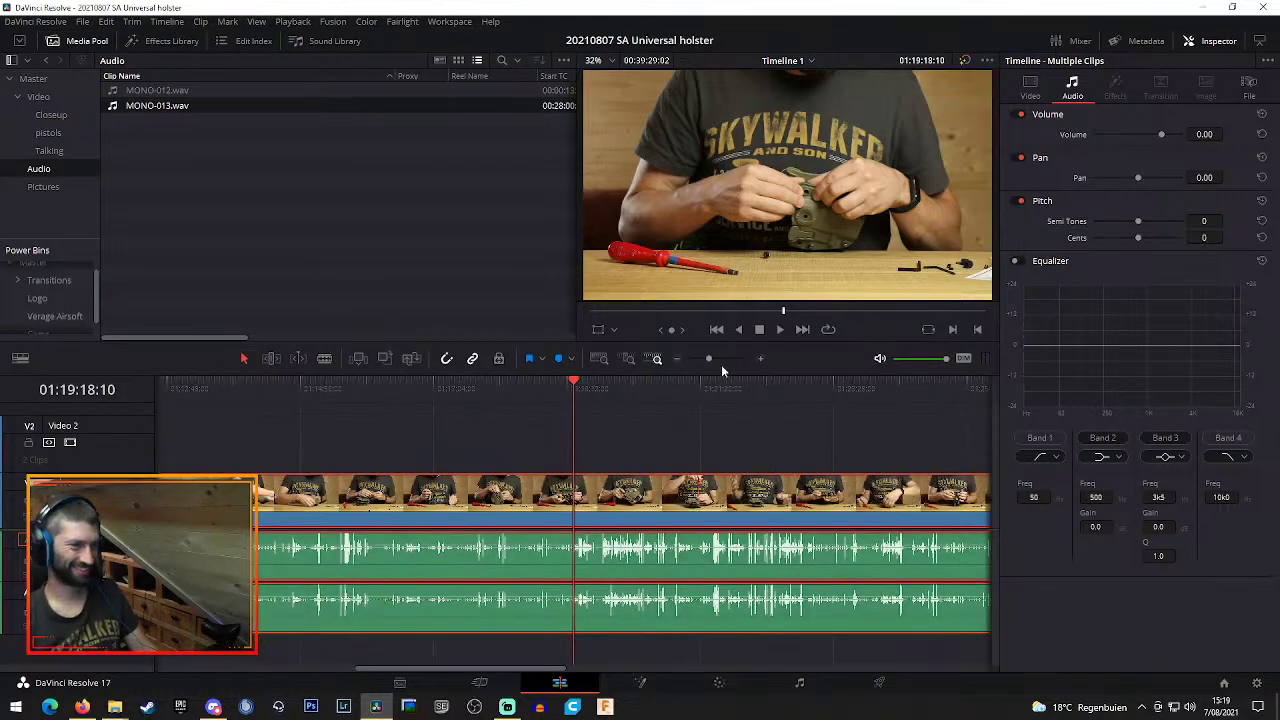
left_click(675, 360)
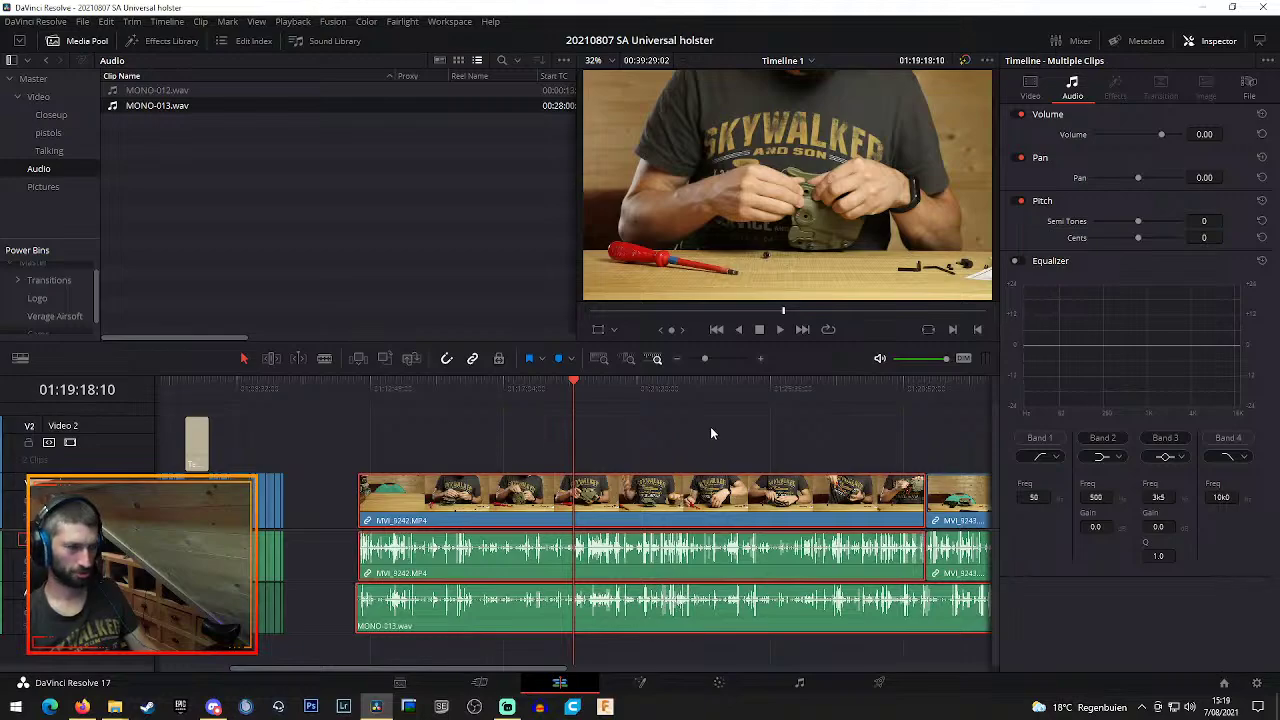
left_click_drag(710, 426, 846, 626)
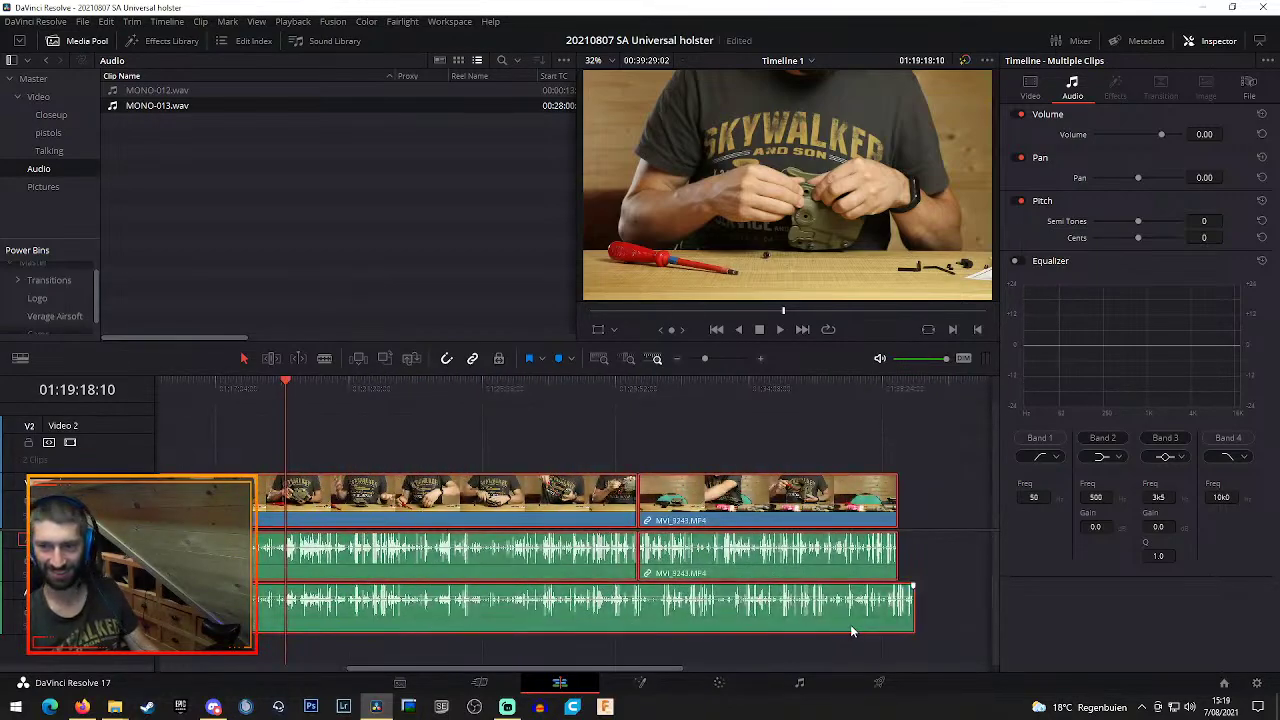
left_click_drag(610, 676, 560, 674)
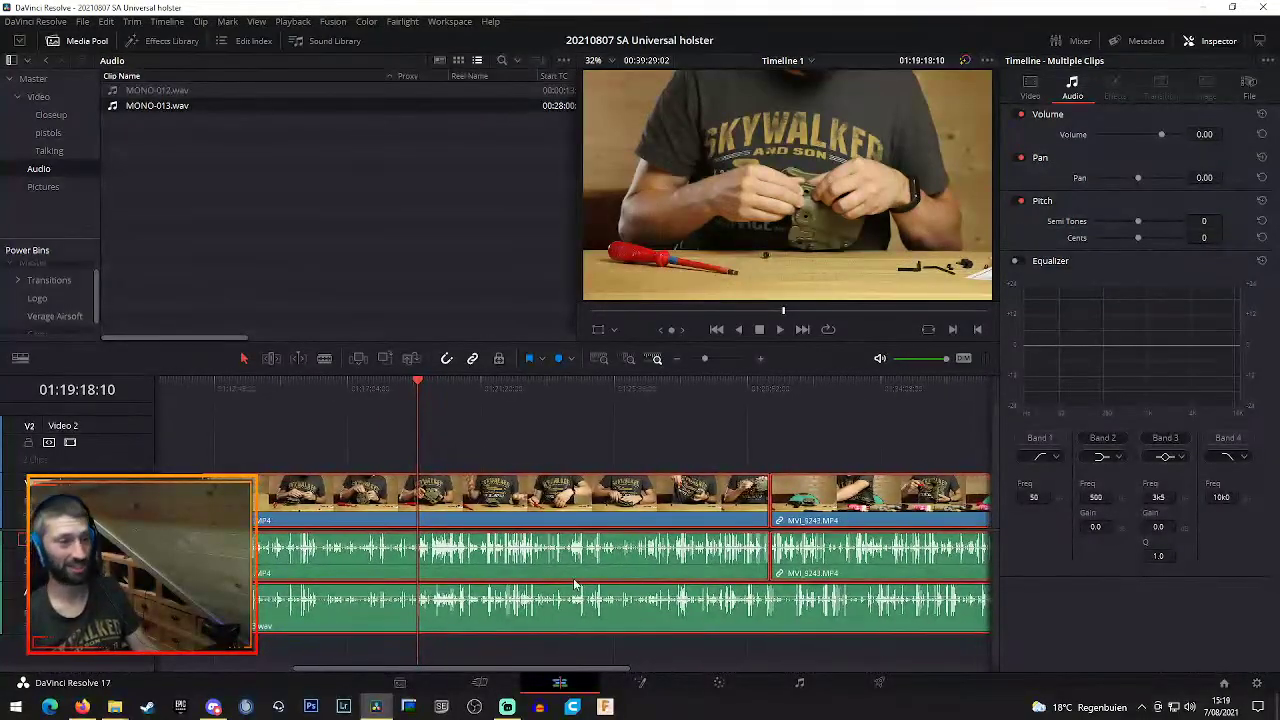
left_click(576, 443)
Review the second half of MVI_9242.MP4 and the start of MVI_9243.MP4 to see which pistols are shown
left_click_drag(428, 388, 713, 388)
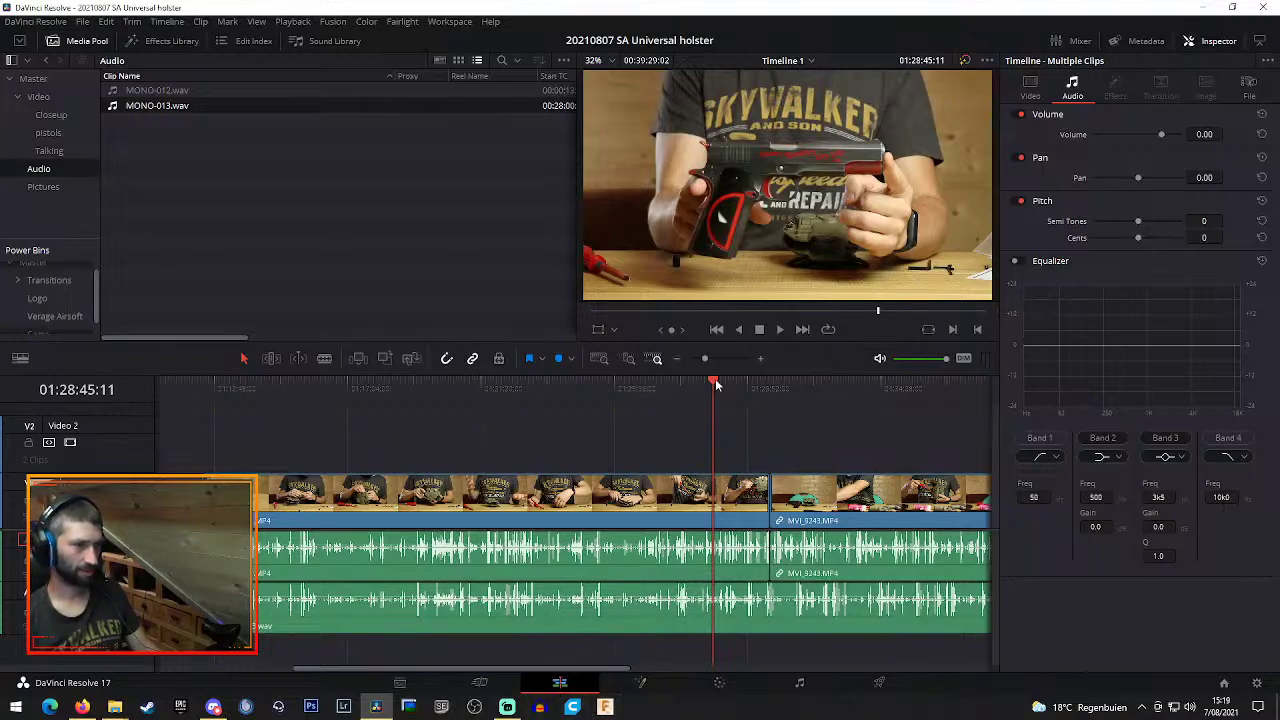
left_click_drag(716, 385, 748, 386)
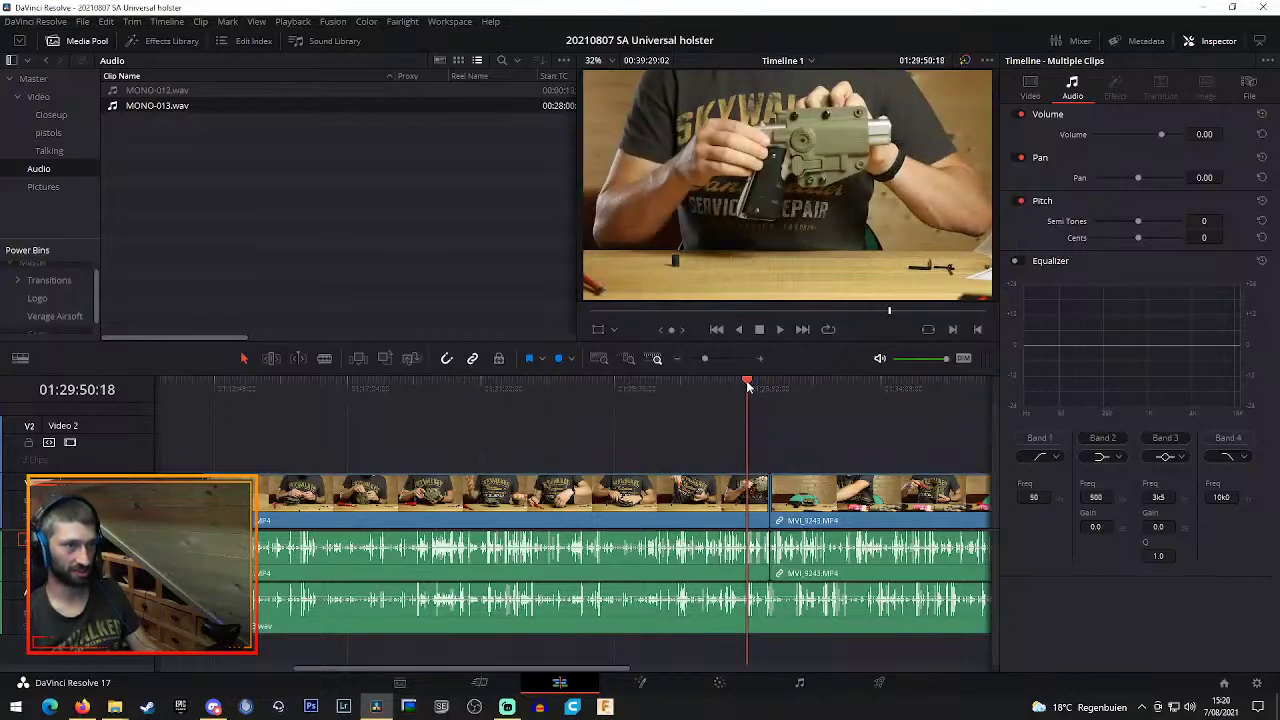
left_click_drag(748, 386, 747, 386)
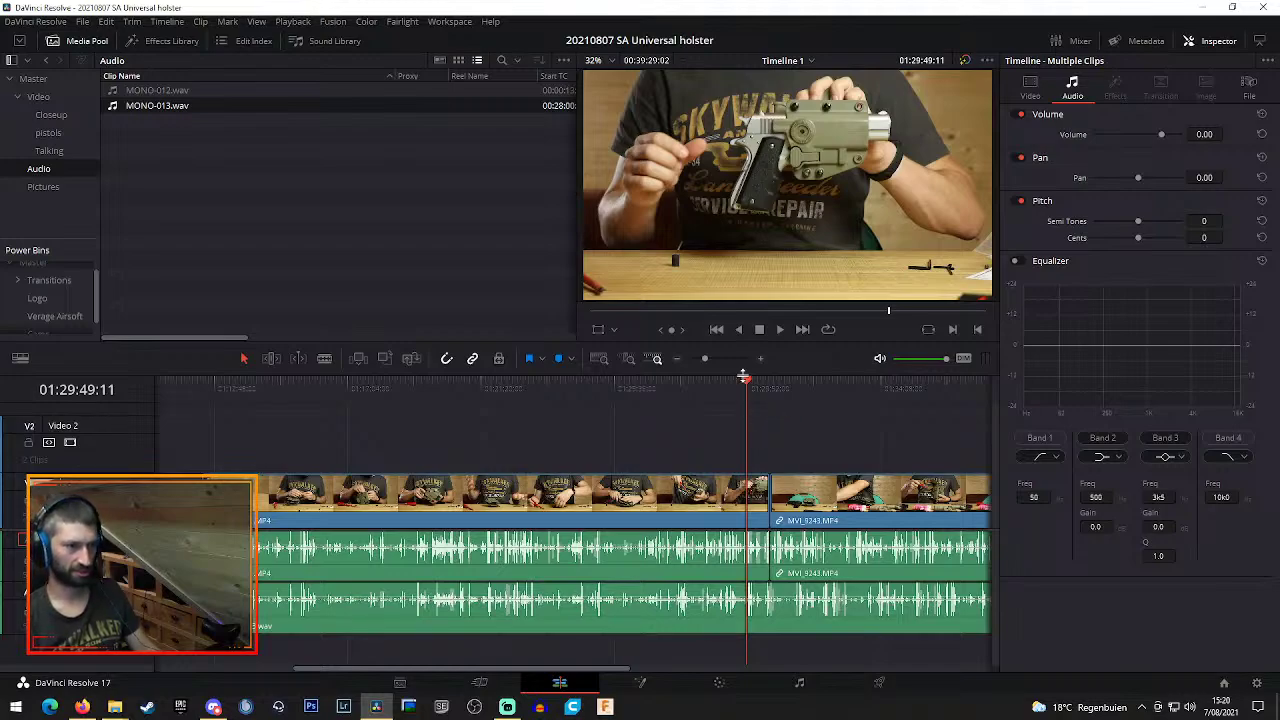
left_click(751, 386)
left_click_drag(751, 386, 797, 385)
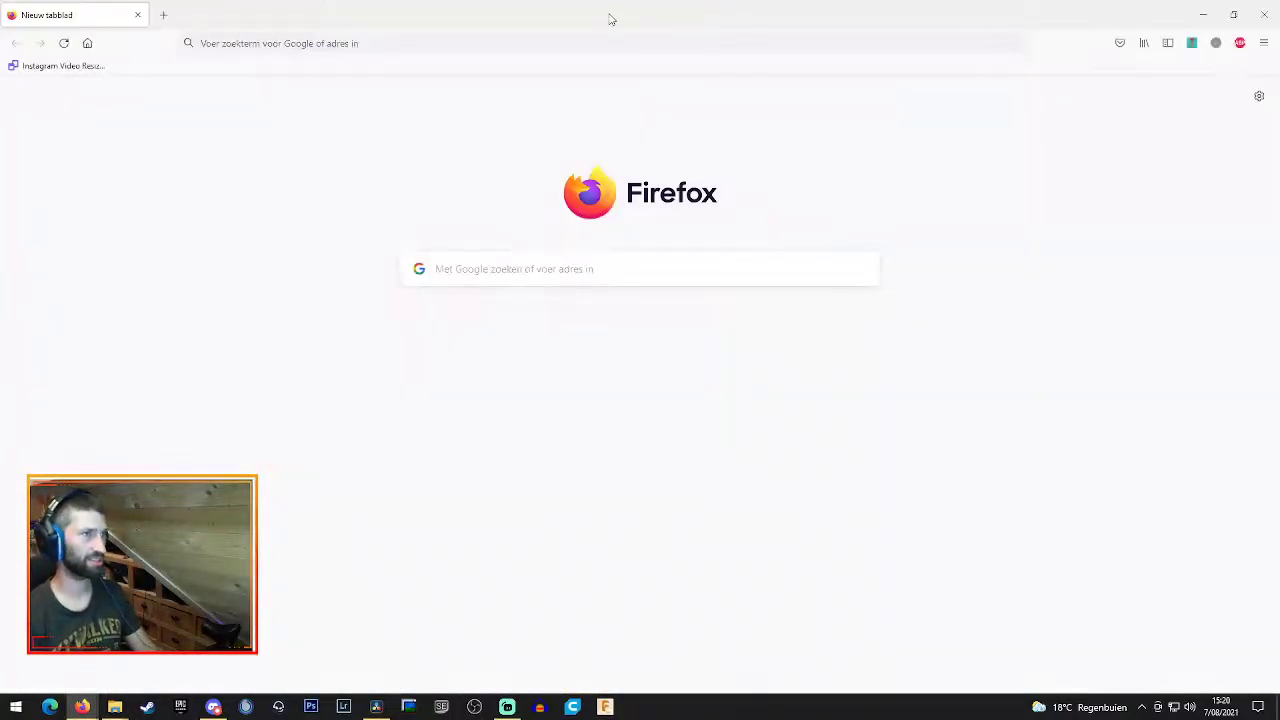
Search the web in Firefox for "topkyo marui hardballer nbb"
left_click(583, 44)
type("topkyo")
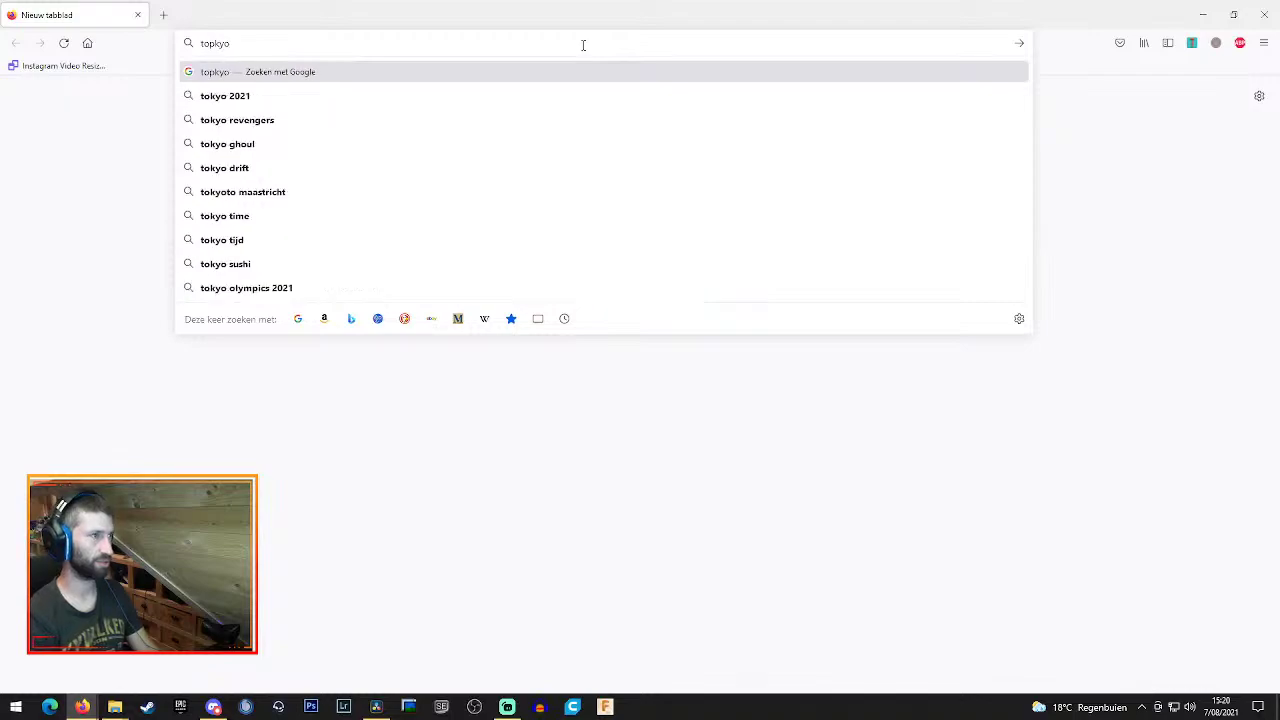
type(" marui h")
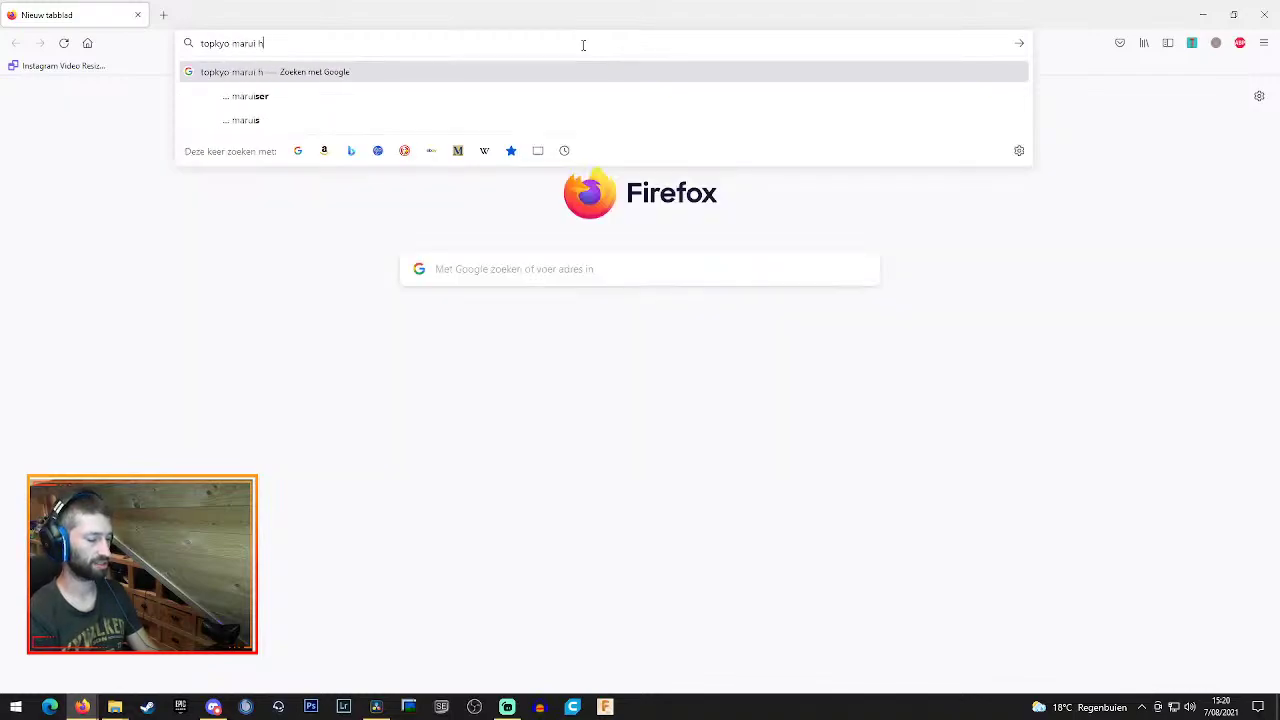
type("ardballer")
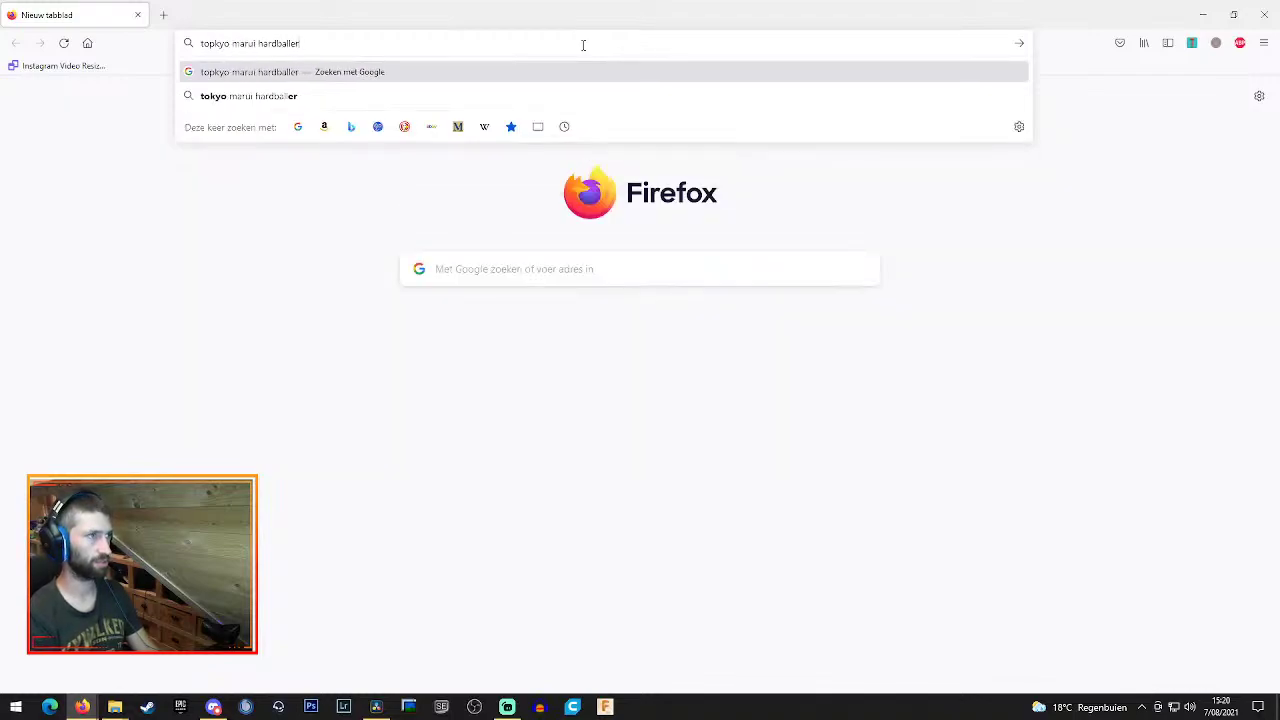
type(" nbb")
key("Return")
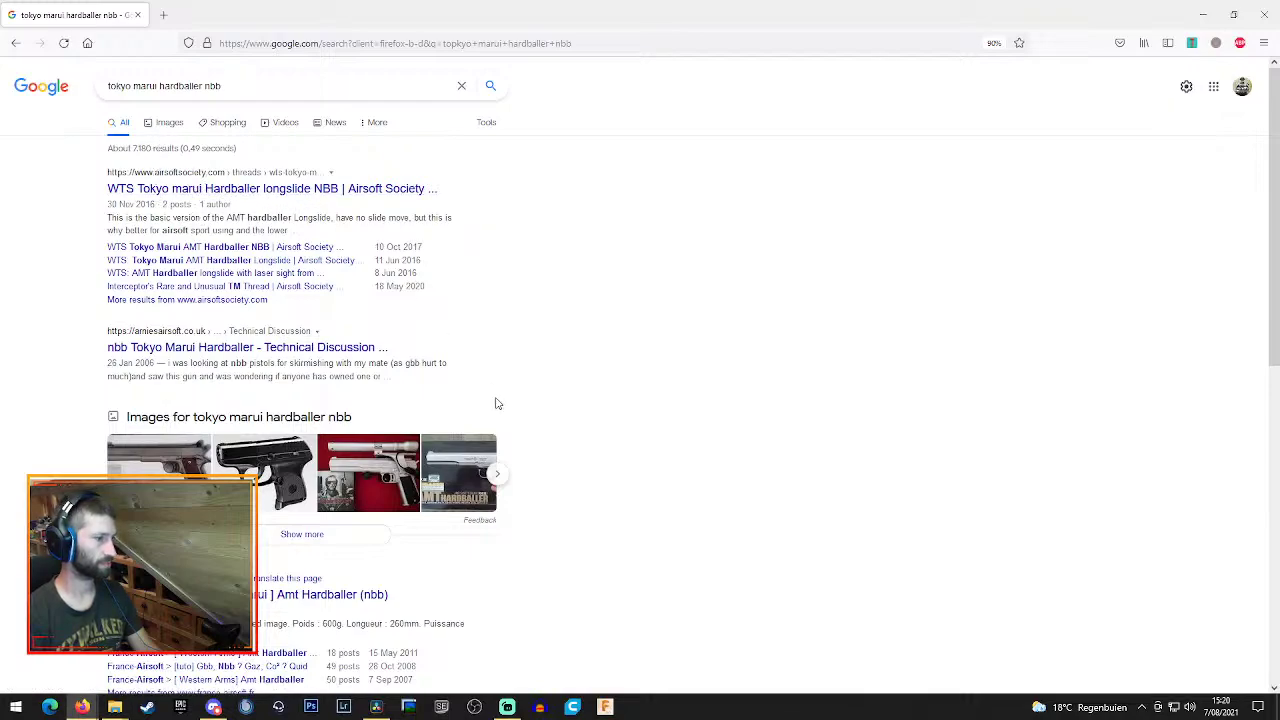
Look into the France-Airsoft review of the AMT Hardballer, return to the search results and browse the other hits
scroll(497, 403, "down", 2)
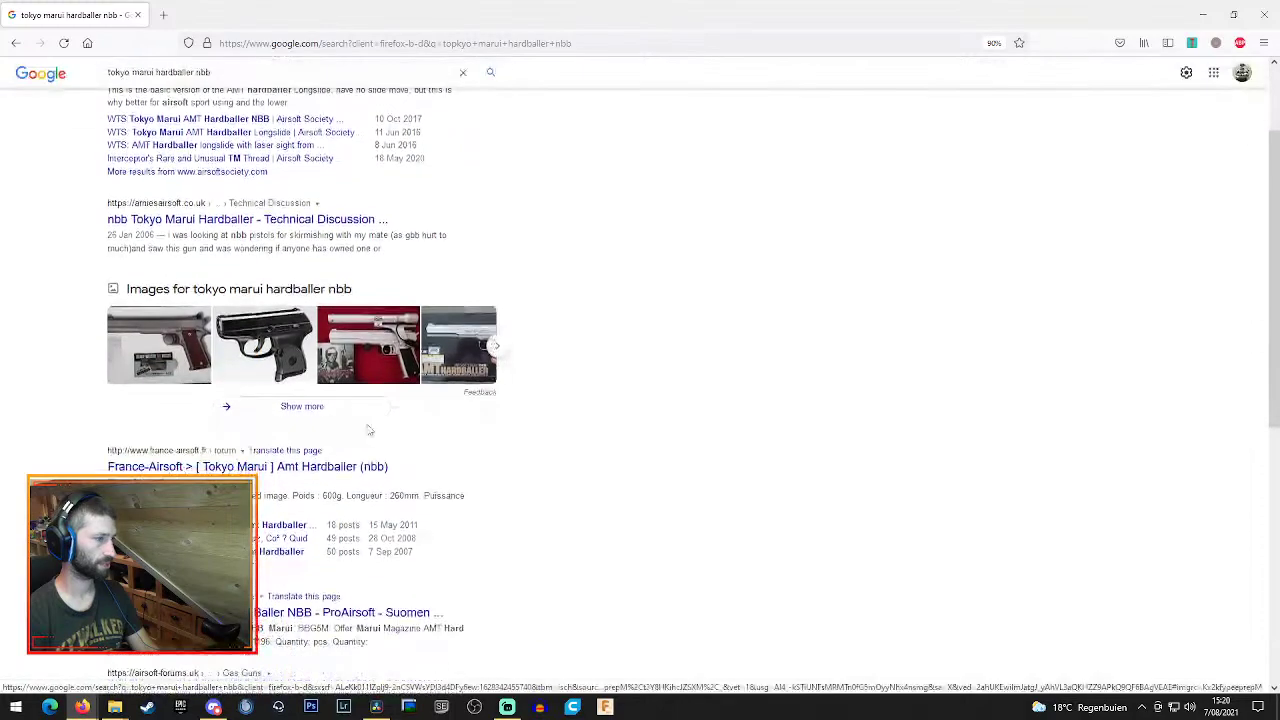
left_click(240, 467)
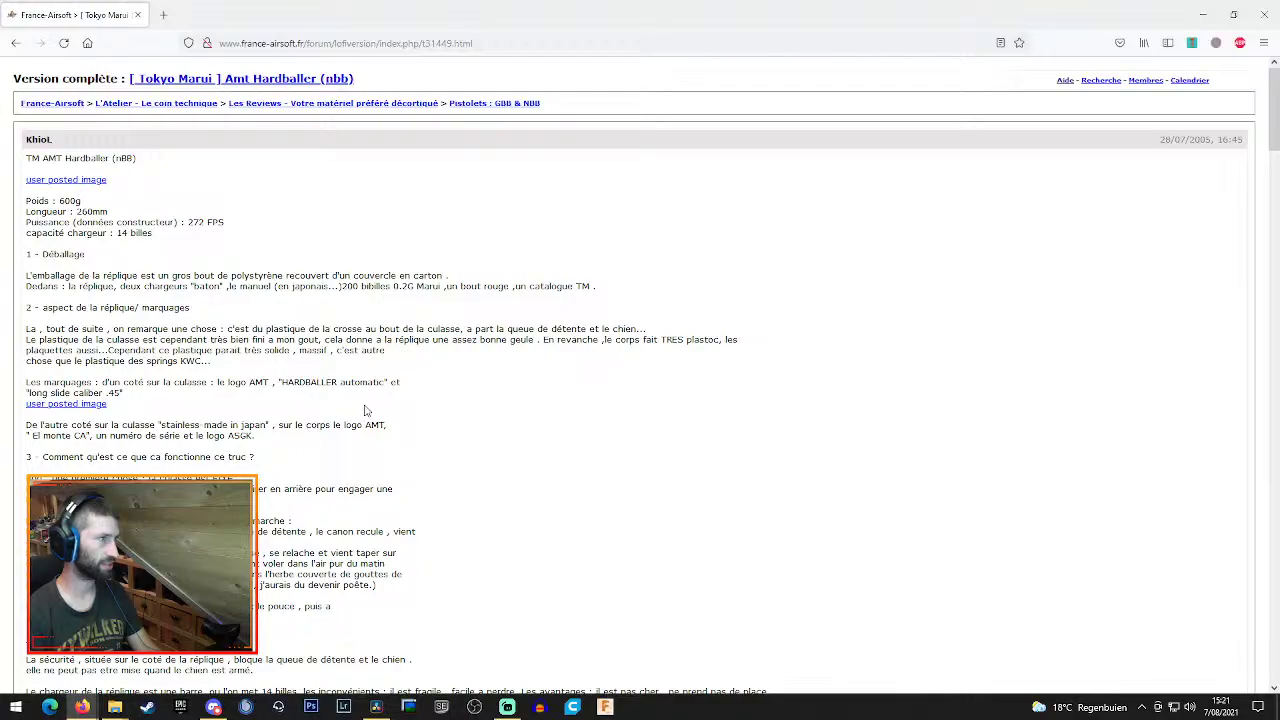
key("alt+Left")
scroll(365, 410, "down", 3)
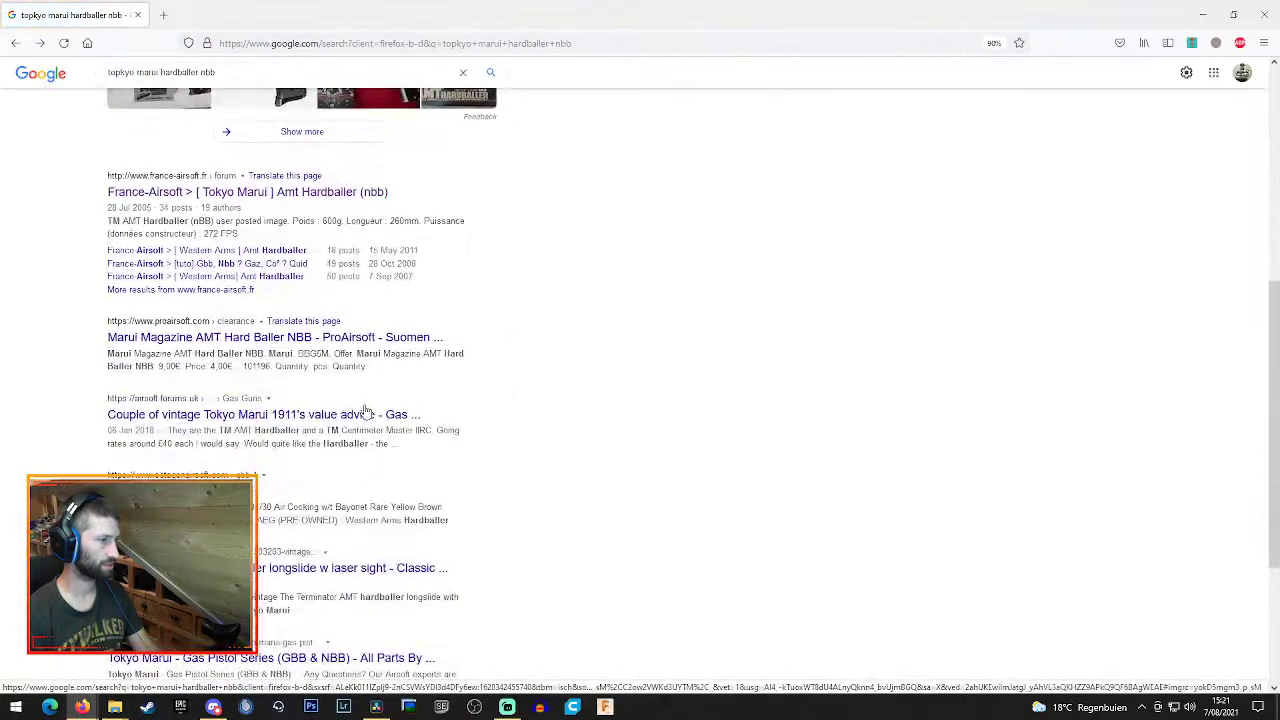
scroll(366, 412, "up", 5)
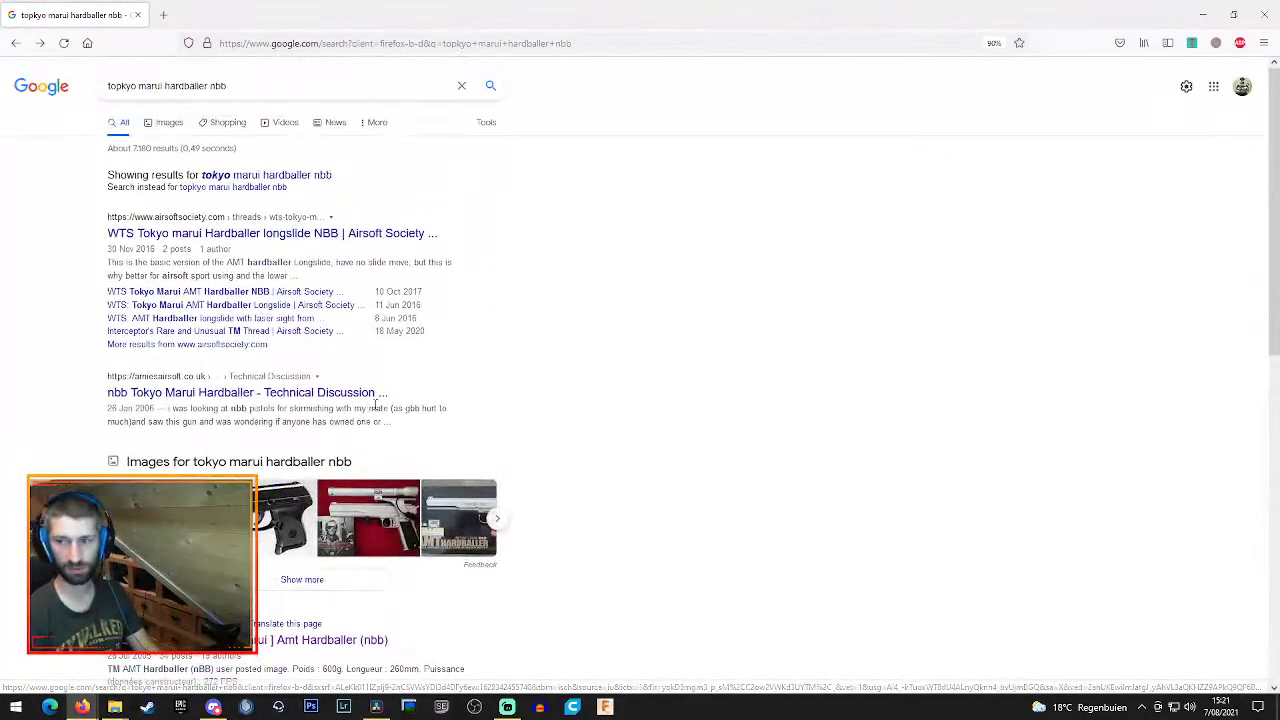
Pick the boxed Tokyo Marui AMT Hardballer Longslide from the image results and read its Airsoft Society sale thread
left_click(169, 122)
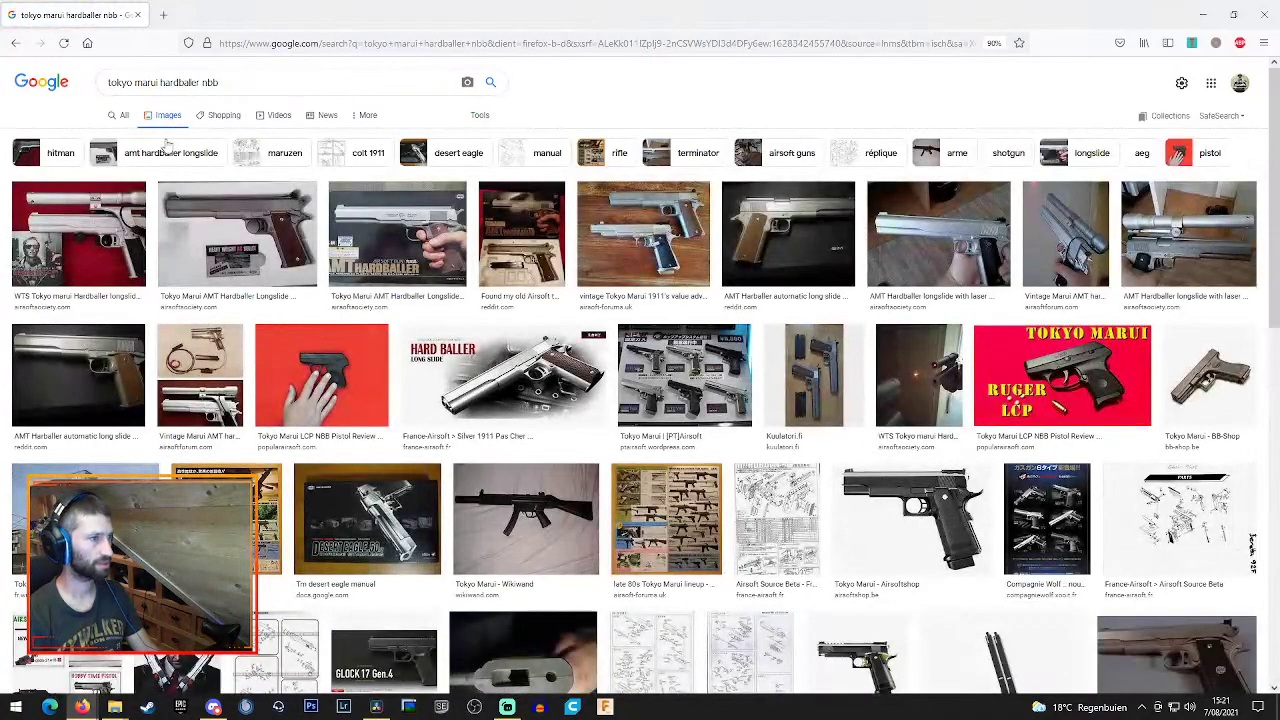
left_click(398, 232)
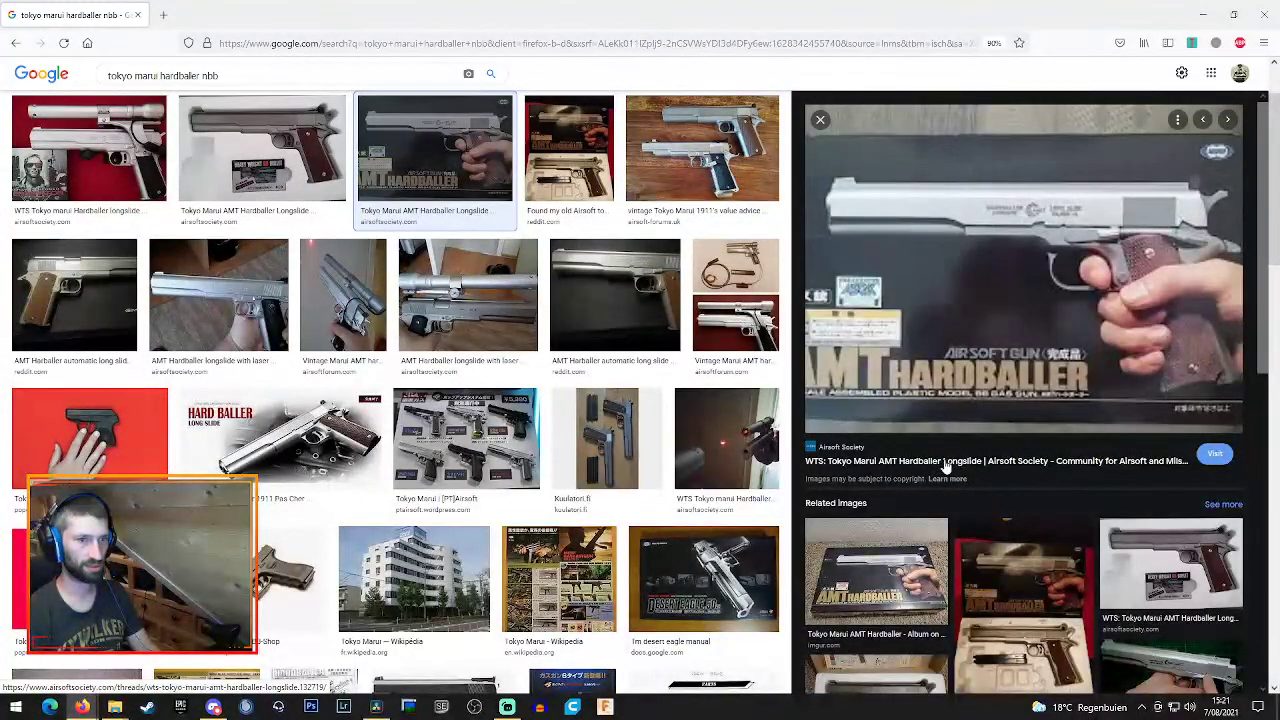
left_click(946, 463)
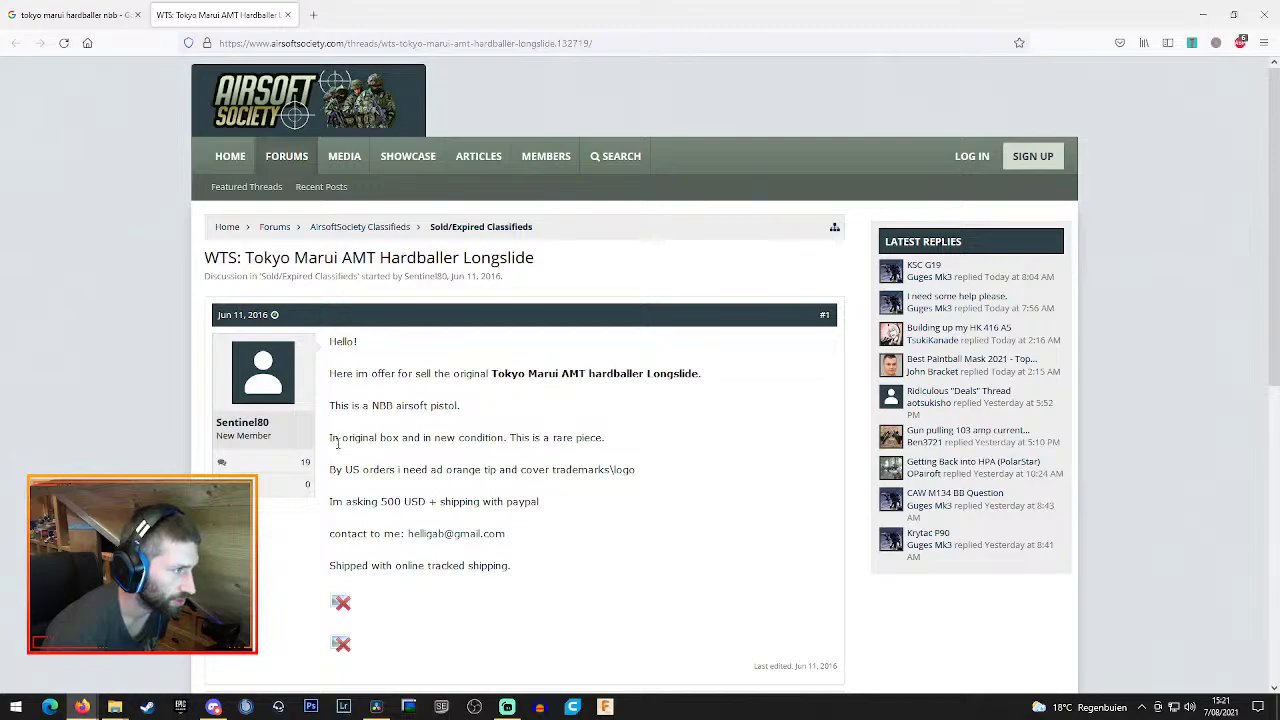
scroll(337, 444, "down", 3)
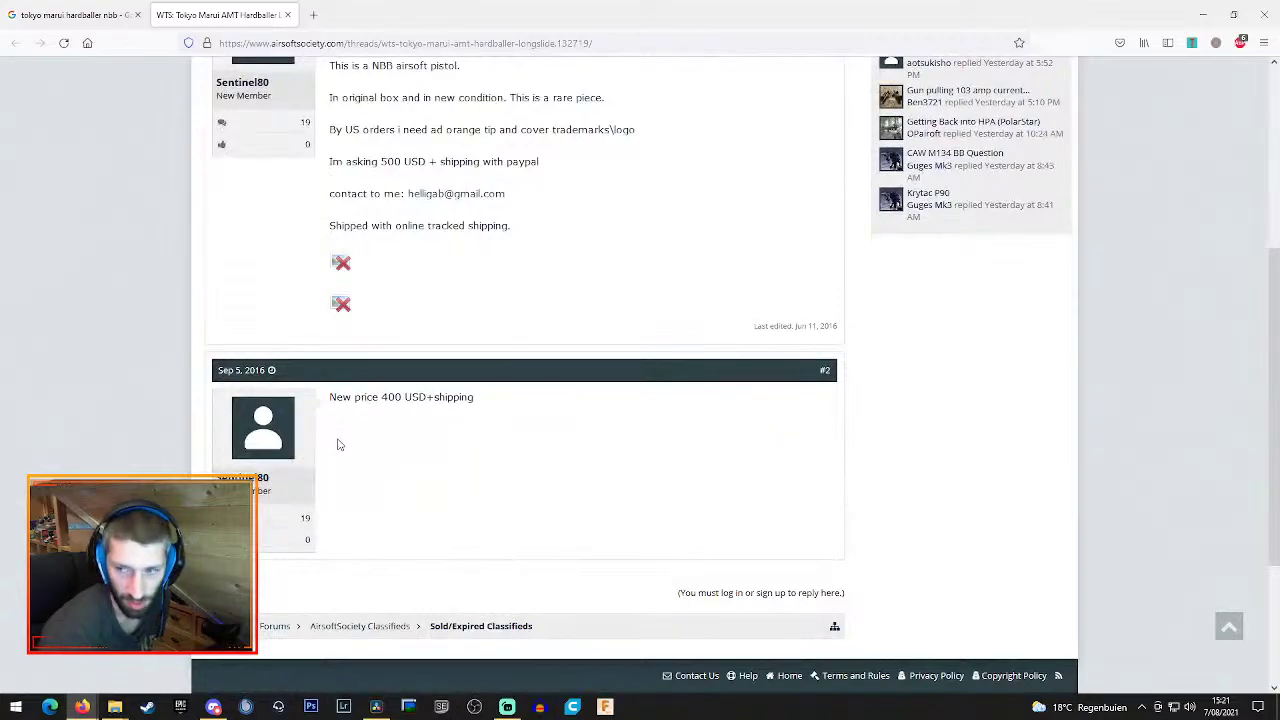
scroll(340, 443, "up", 3)
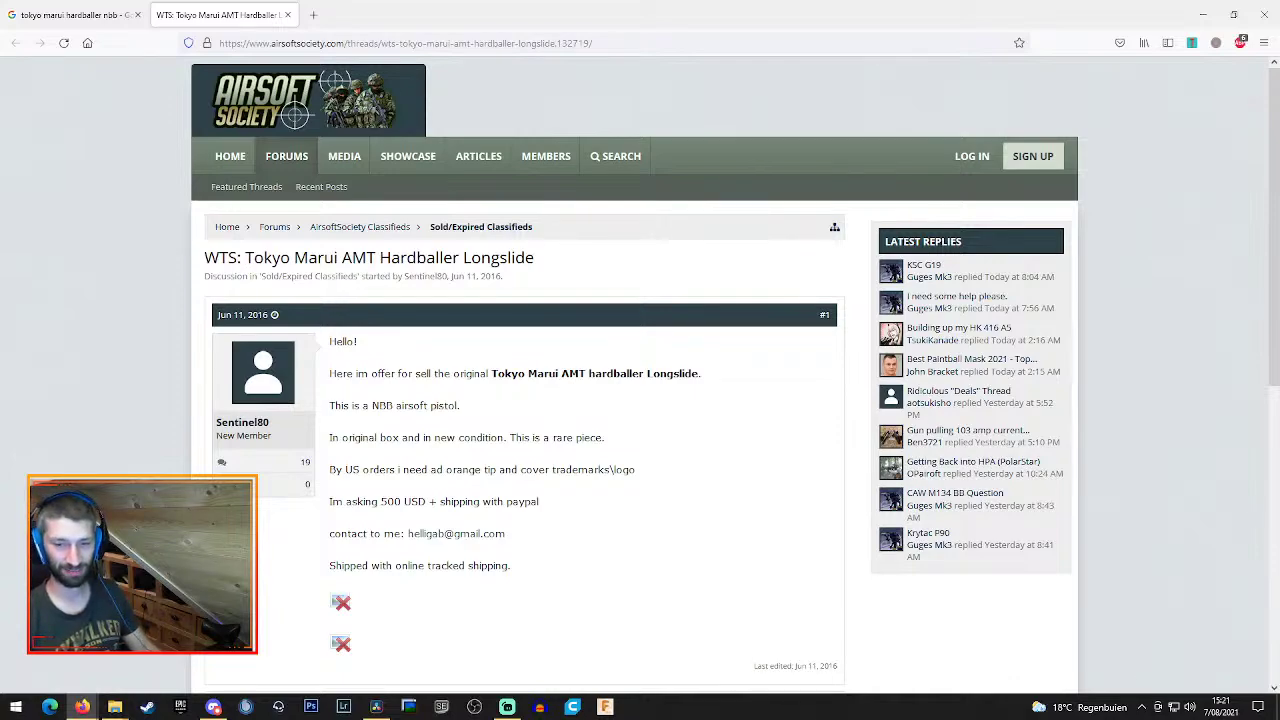
Switch back to DaVinci Resolve, split MVI_9242.MP4 and MONO-013.wav at 01:22:49:15, and ripple-delete the part before the cut
key("alt+Tab")
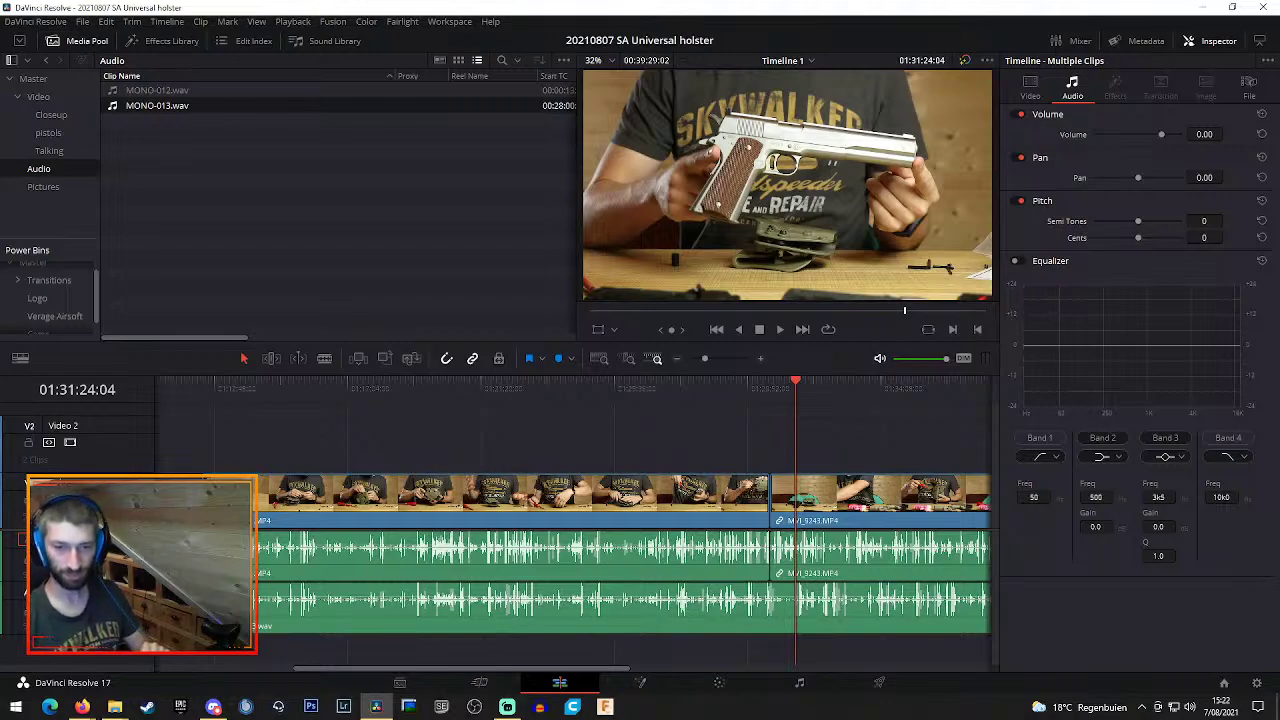
key("alt+Tab")
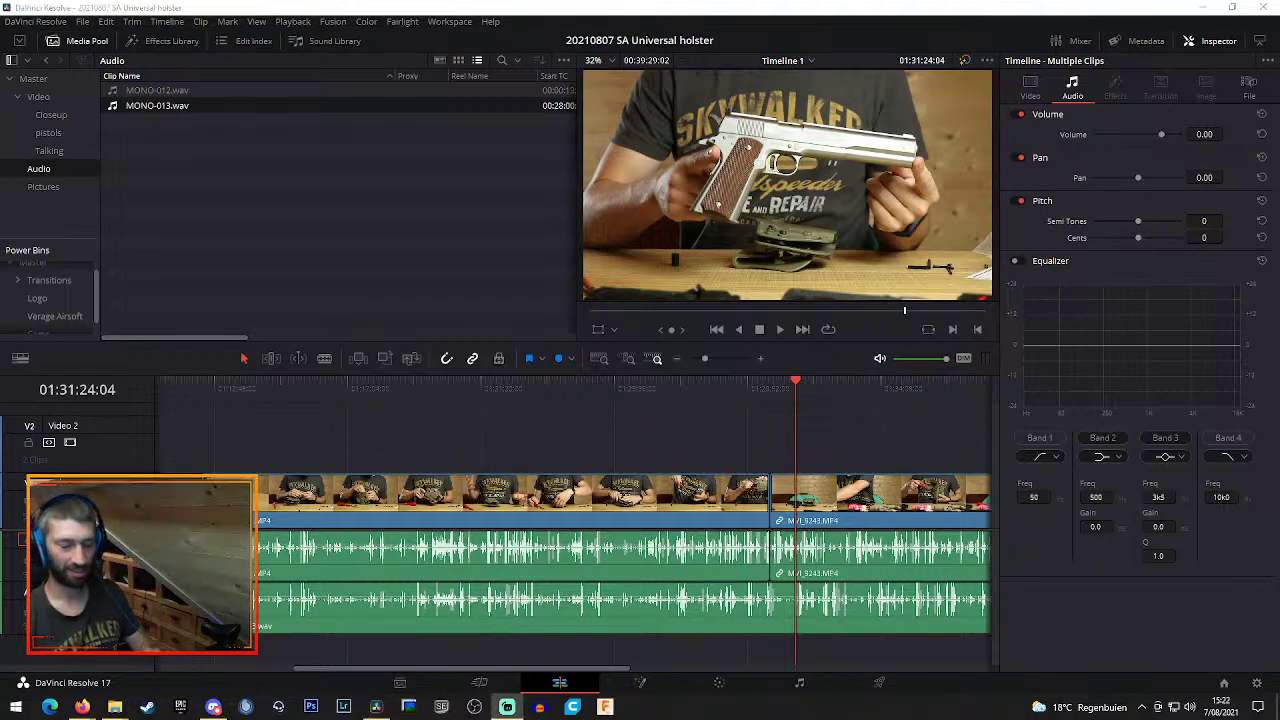
left_click_drag(210, 396, 528, 421)
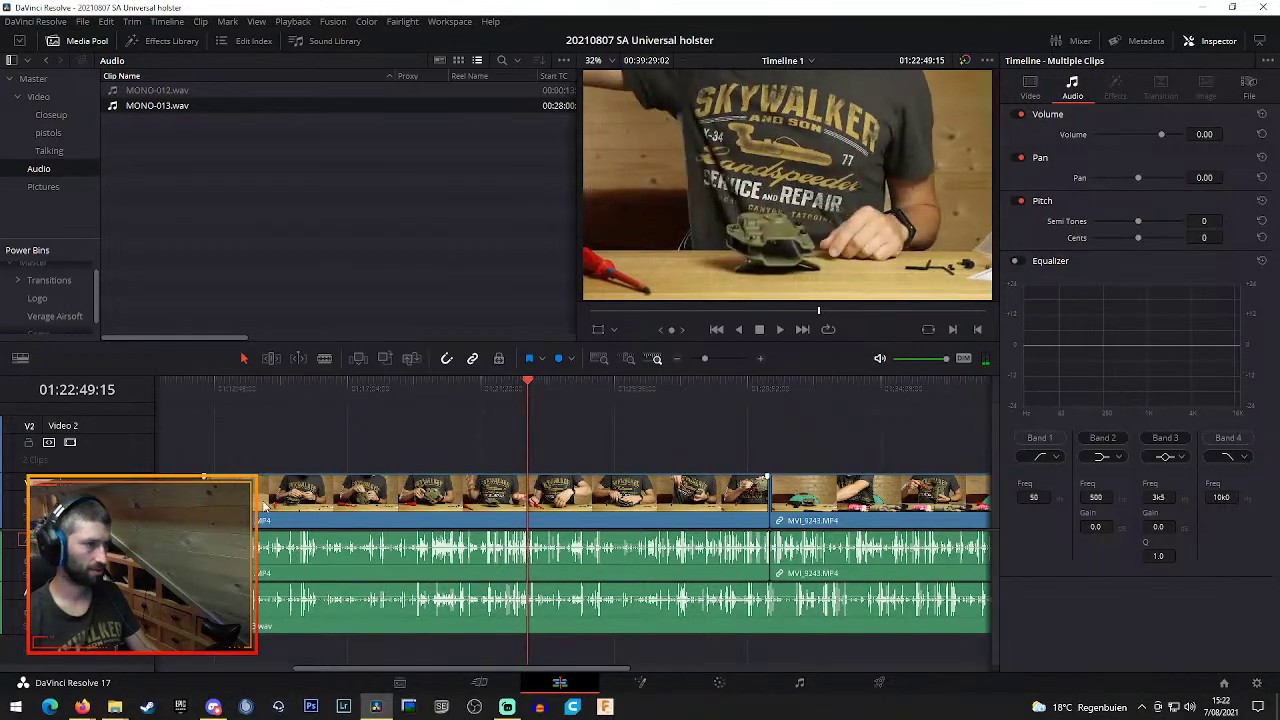
left_click(442, 497)
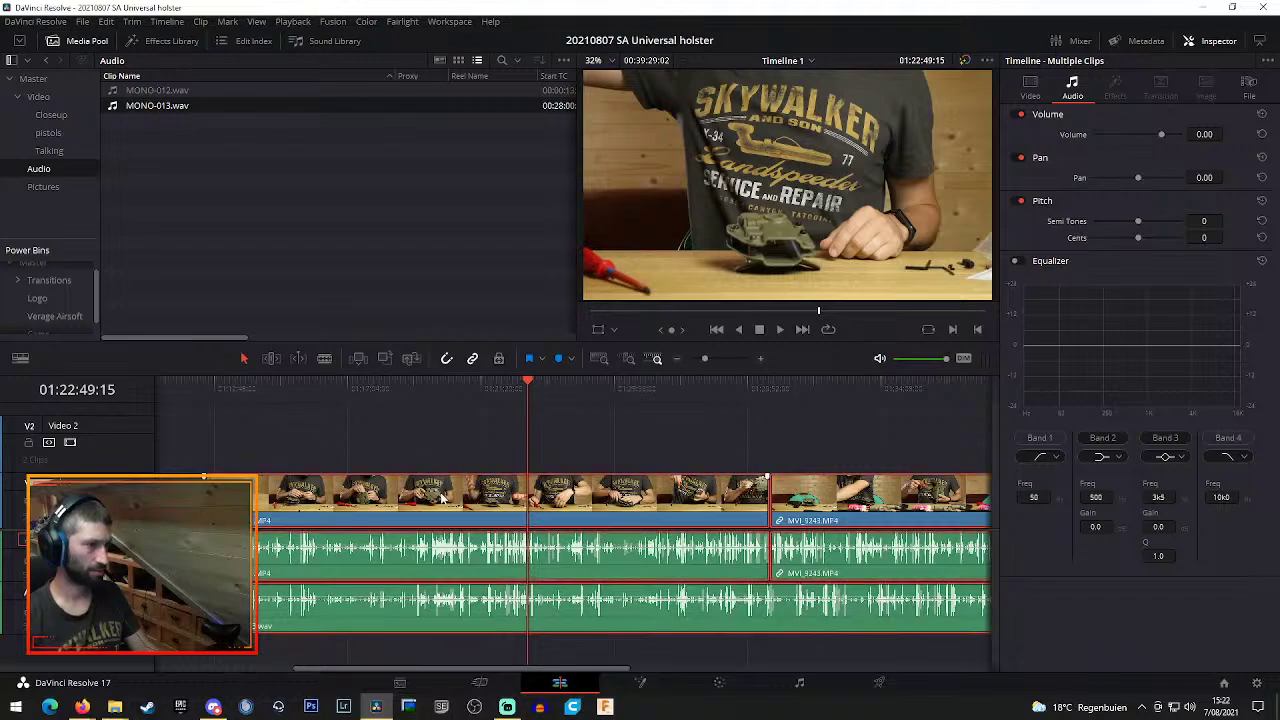
key("ctrl+b")
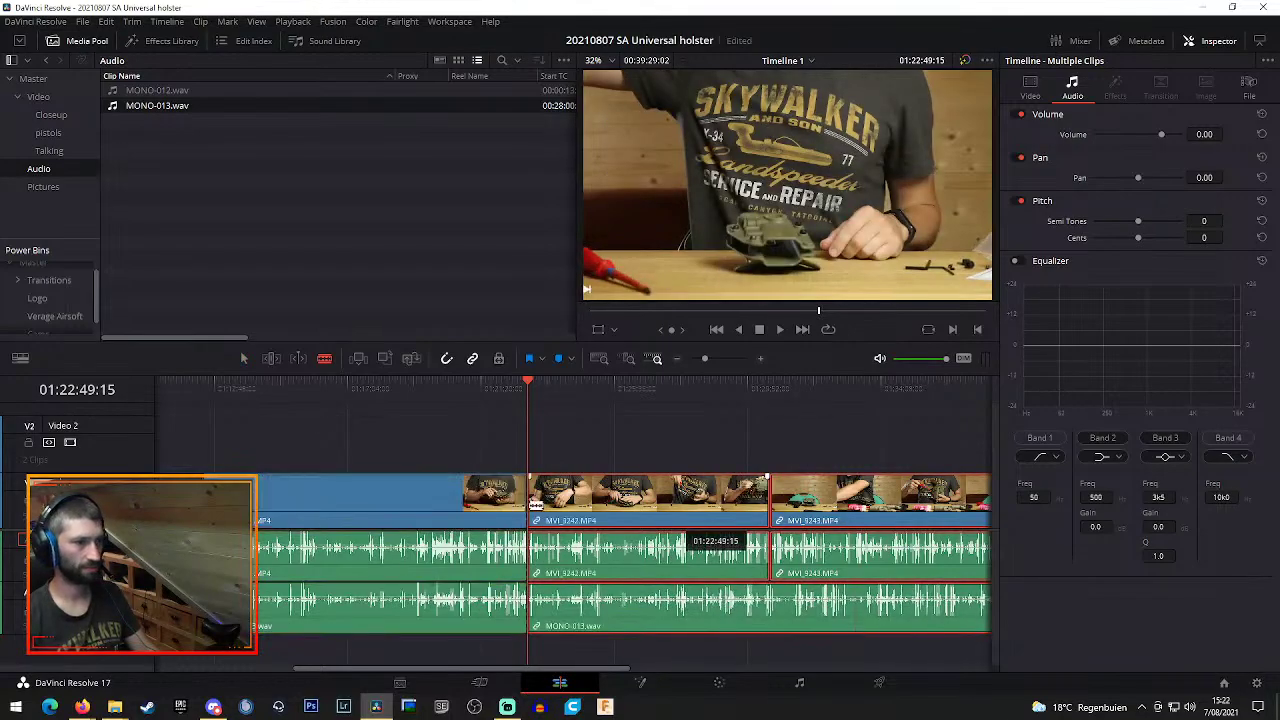
left_click(415, 497)
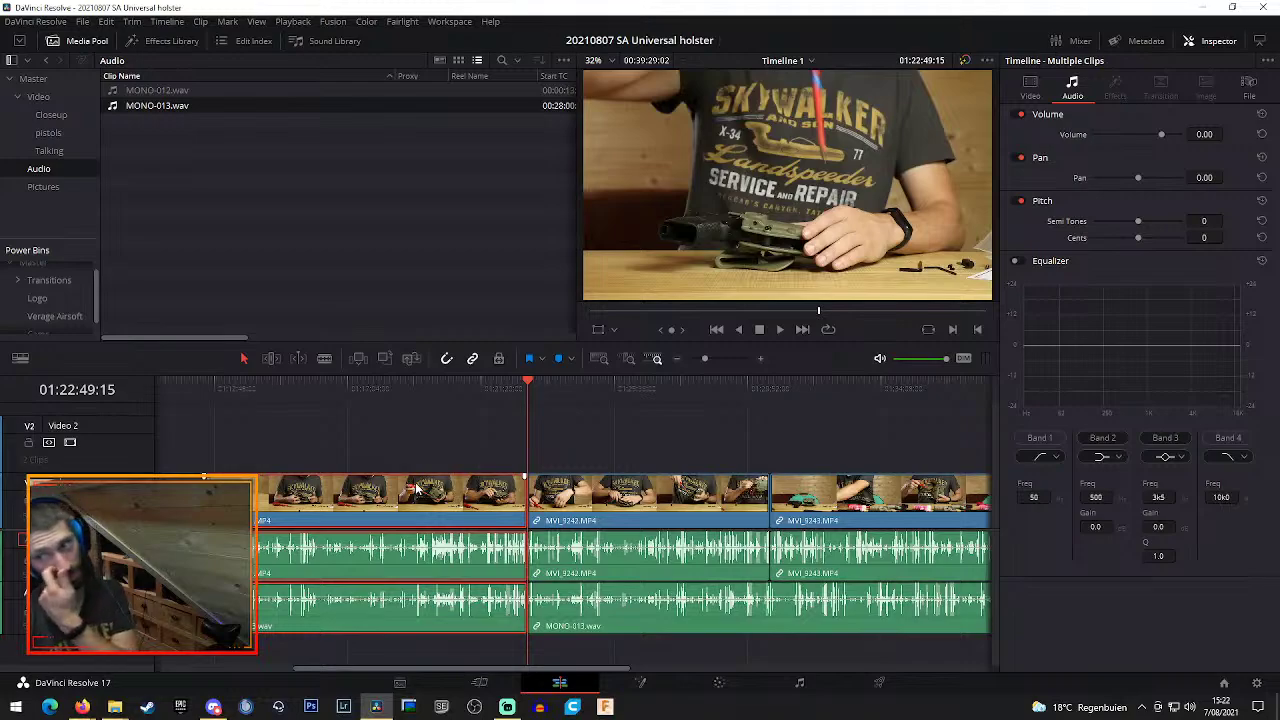
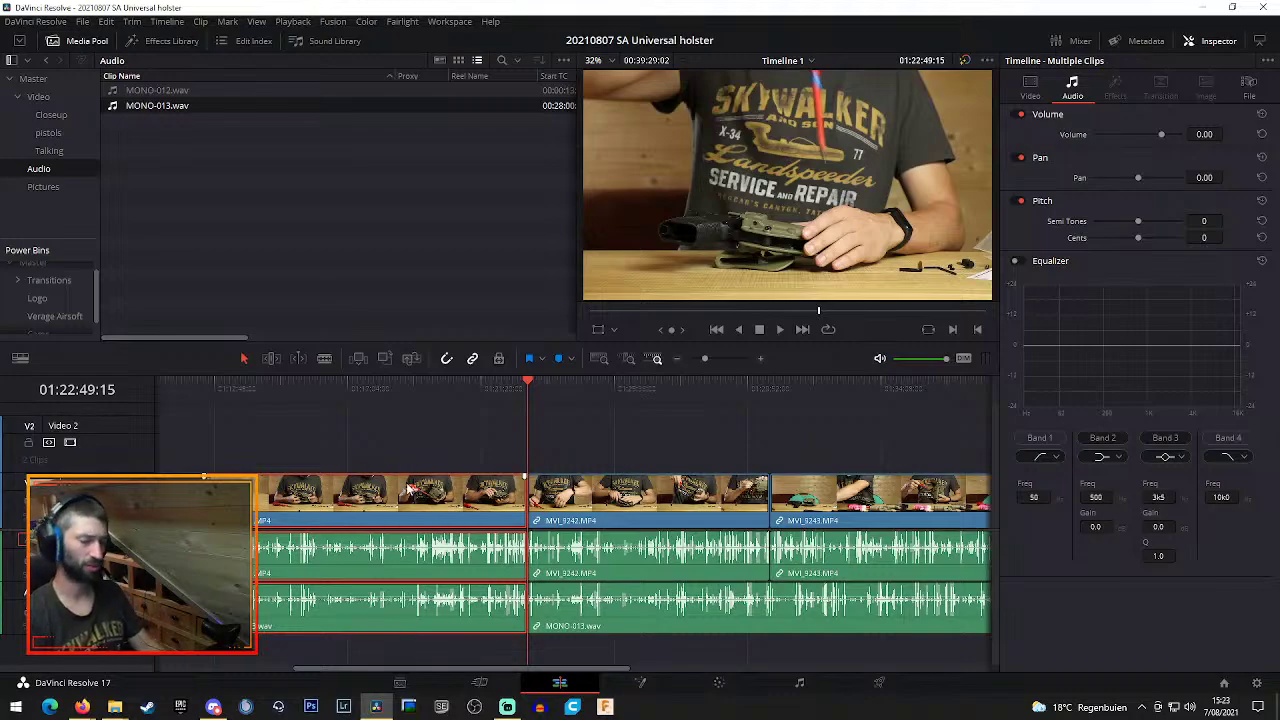
key("Delete")
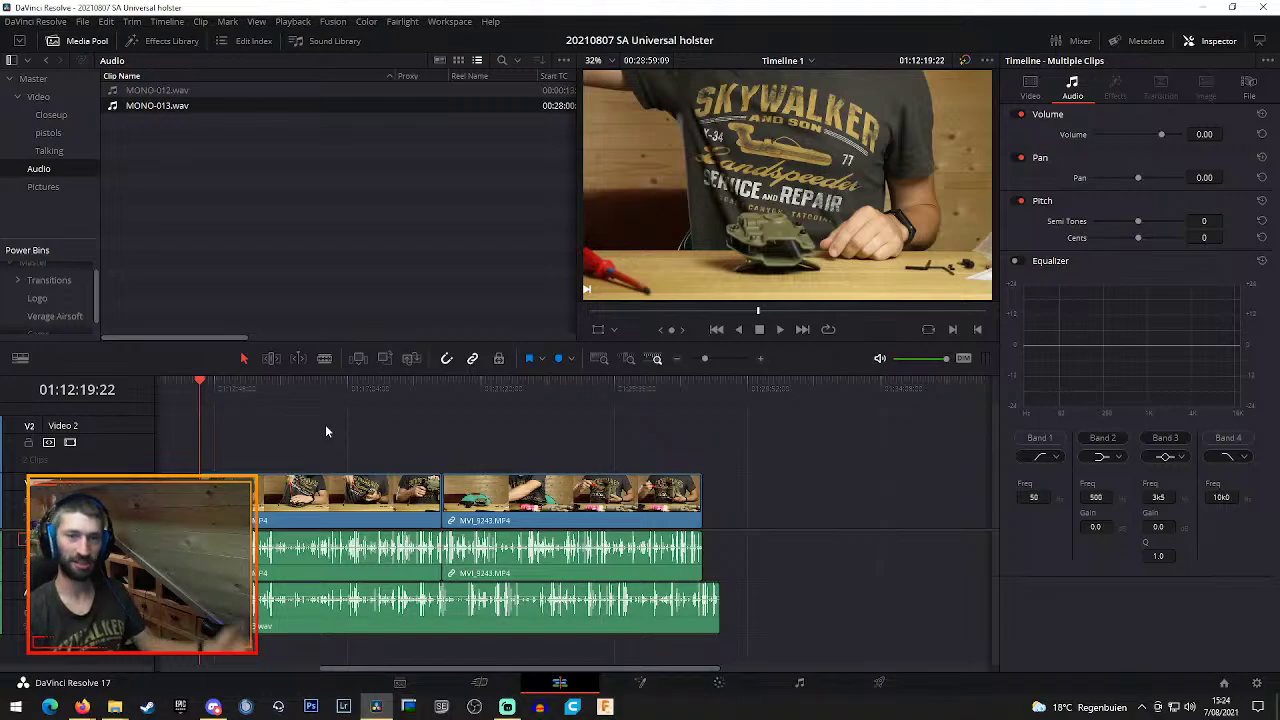
Play the opening seconds of the shortened MVI_9242.MP4 to find where the pistol presentation should start
left_click(762, 360)
left_click(586, 382)
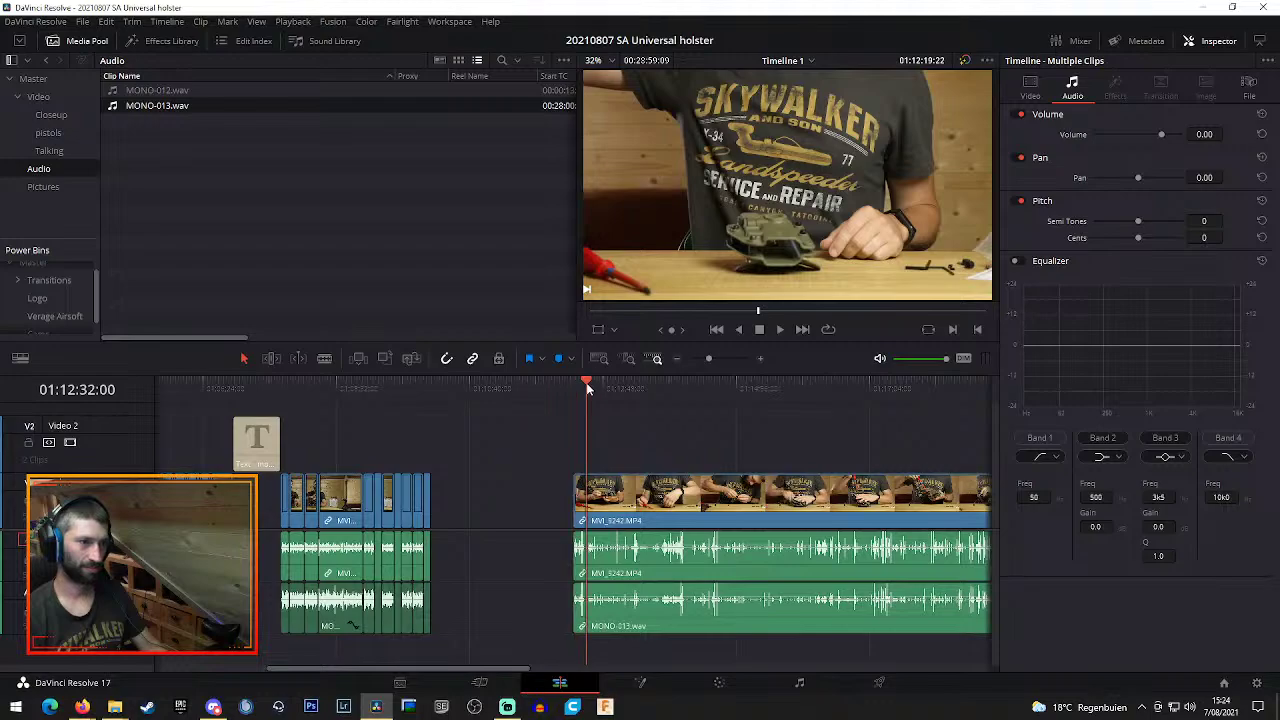
key("space")
left_click(575, 384)
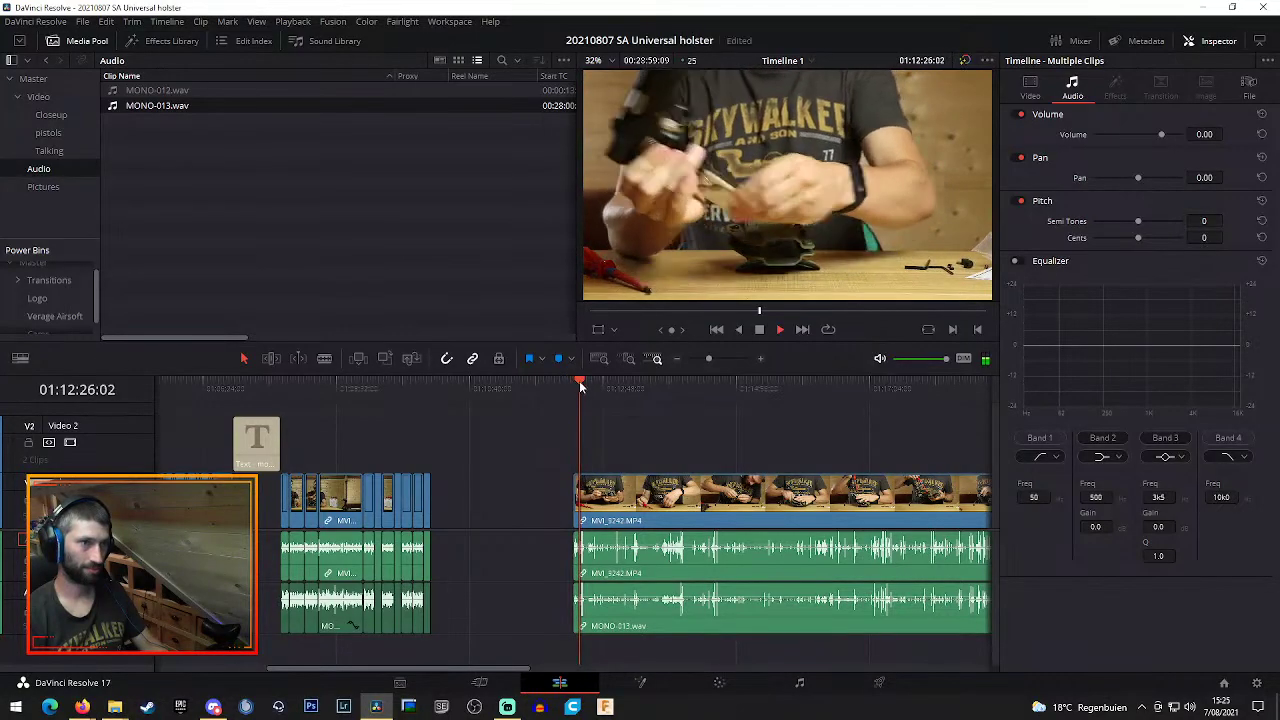
key("space")
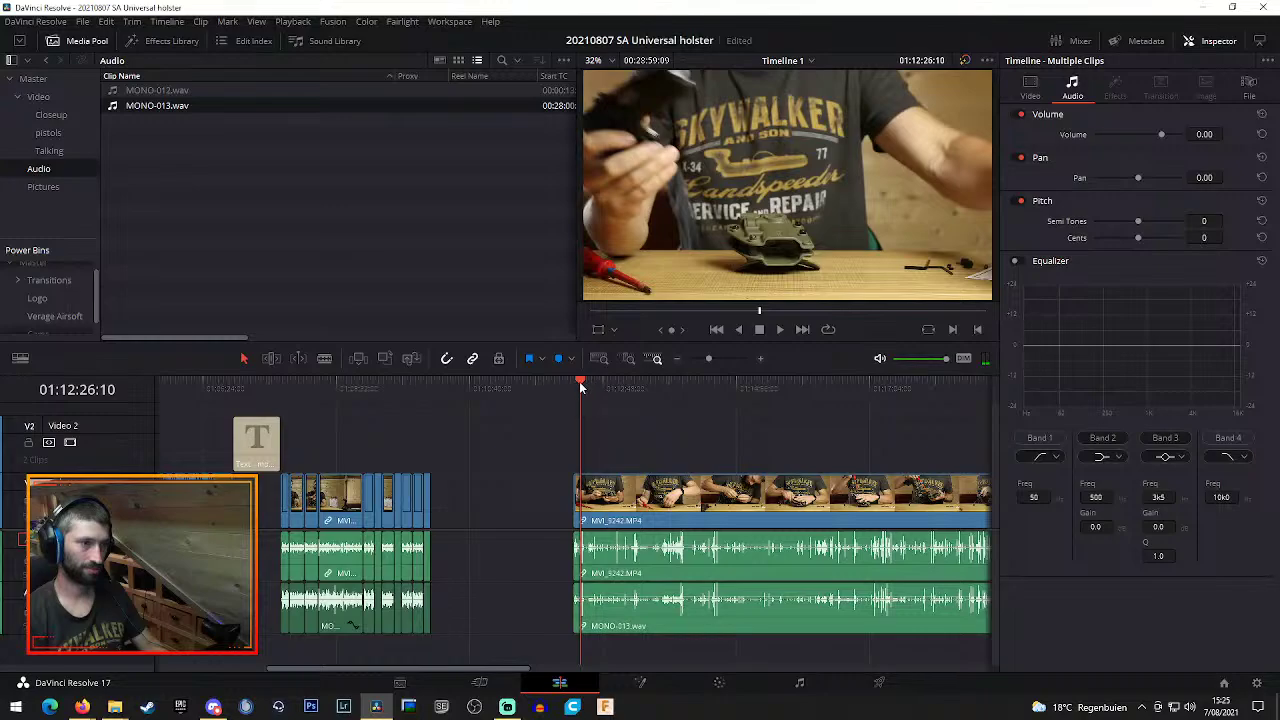
key("space")
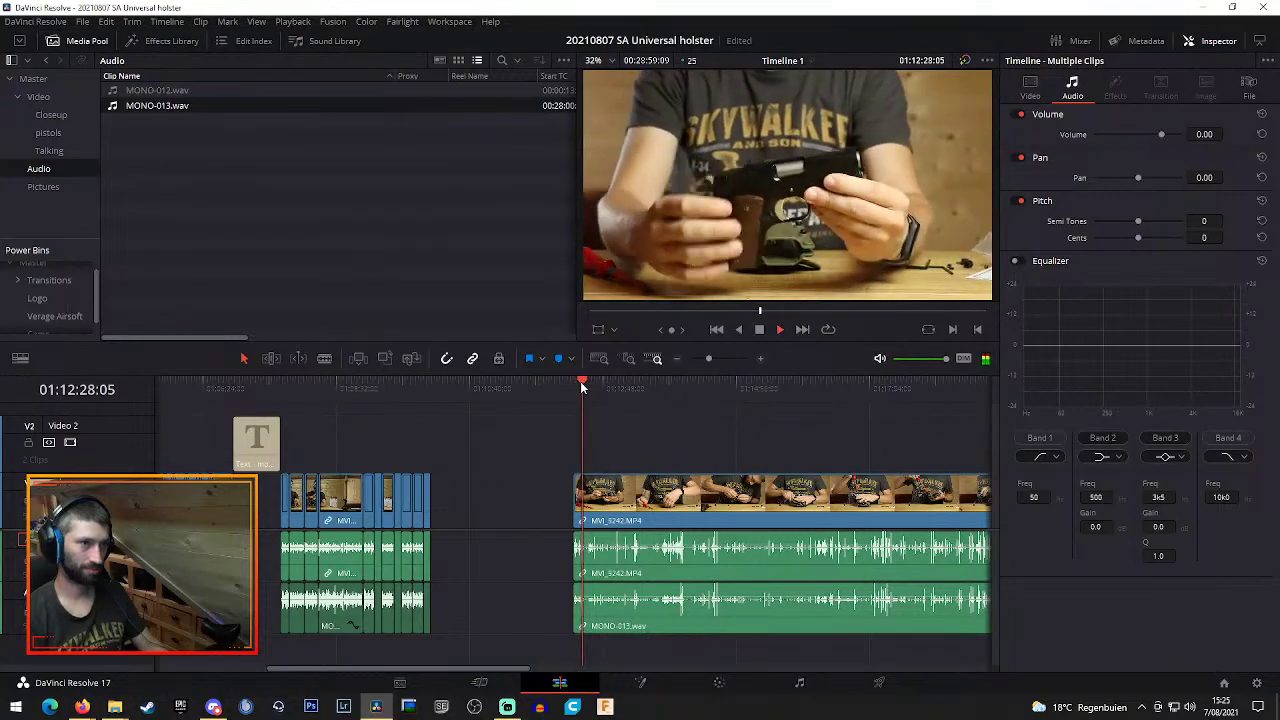
key("space")
Replay the opening of MVI_9242.MP4, split it with its audio at 01:12:24:02, and ripple-delete the short piece before the cut
left_click_drag(589, 384, 574, 387)
key("space")
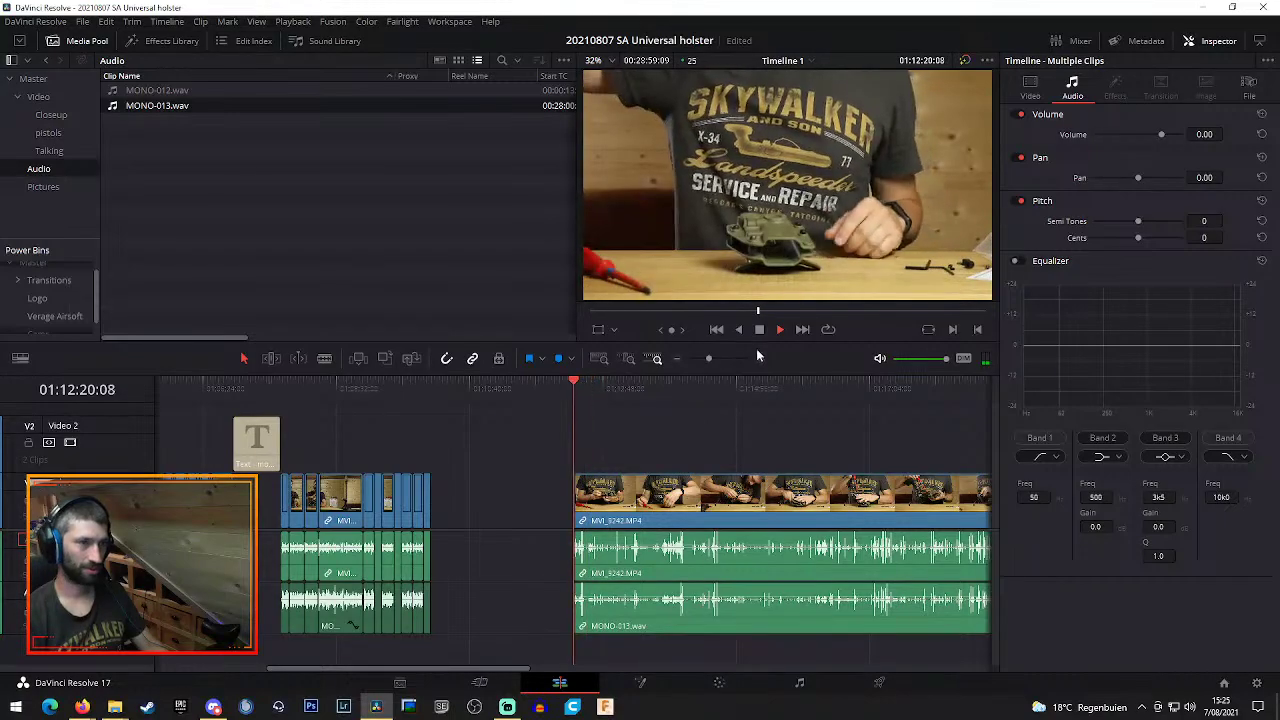
left_click(759, 357)
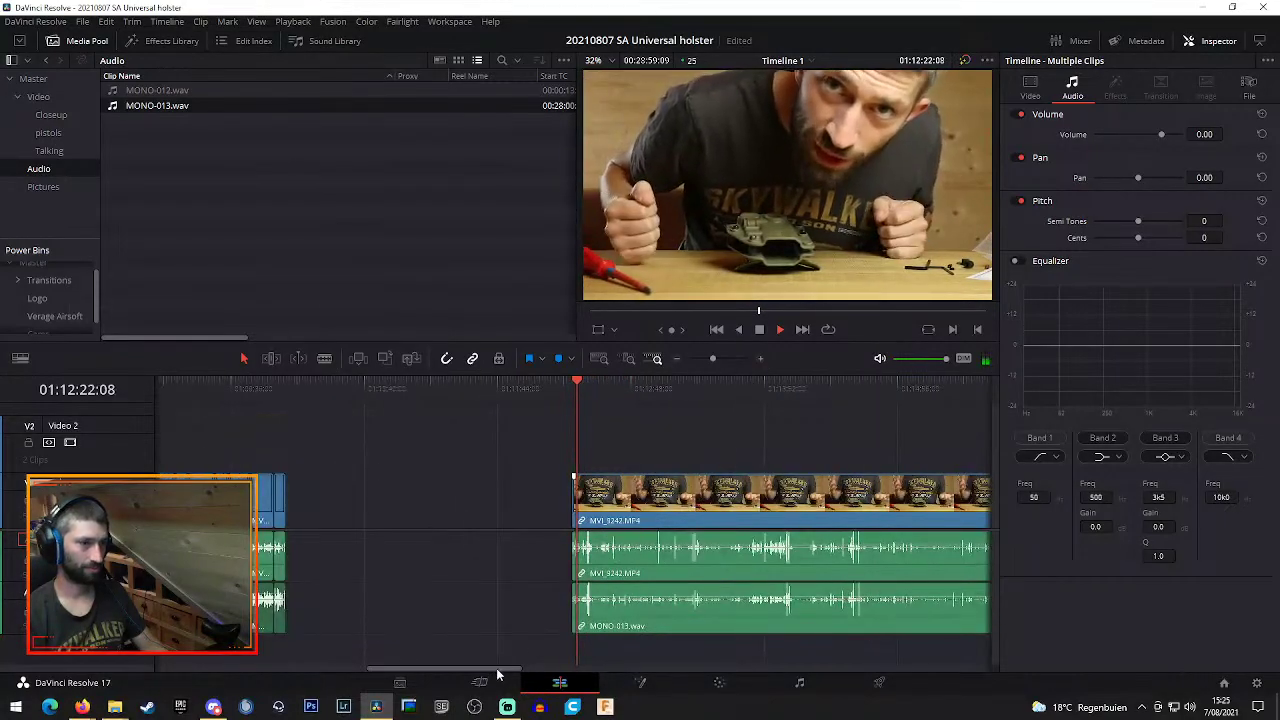
left_click_drag(497, 676, 530, 676)
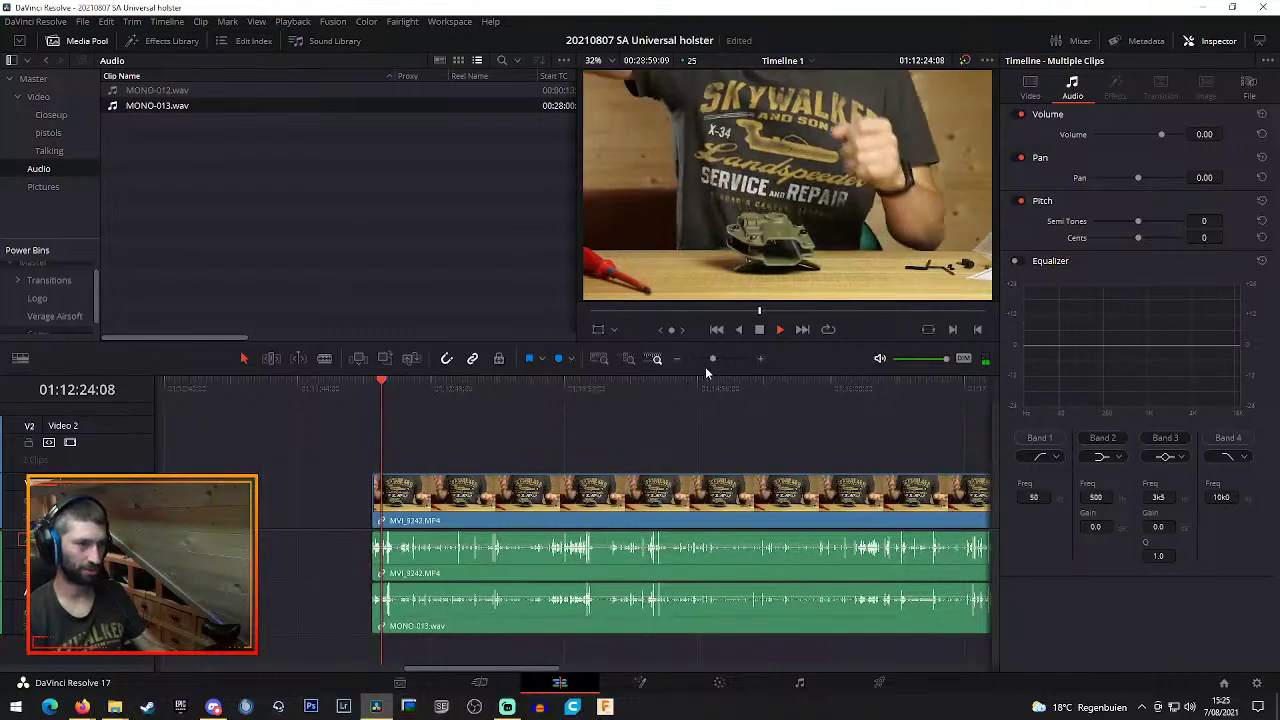
key("space")
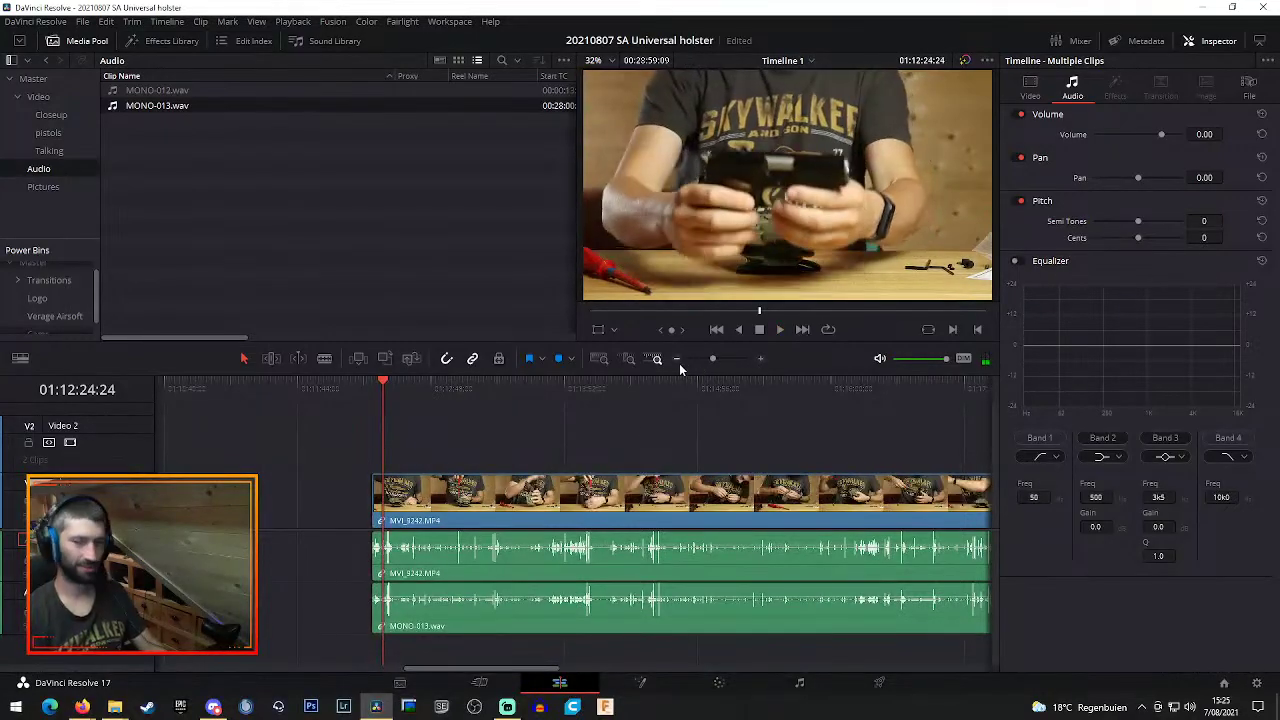
key("j")
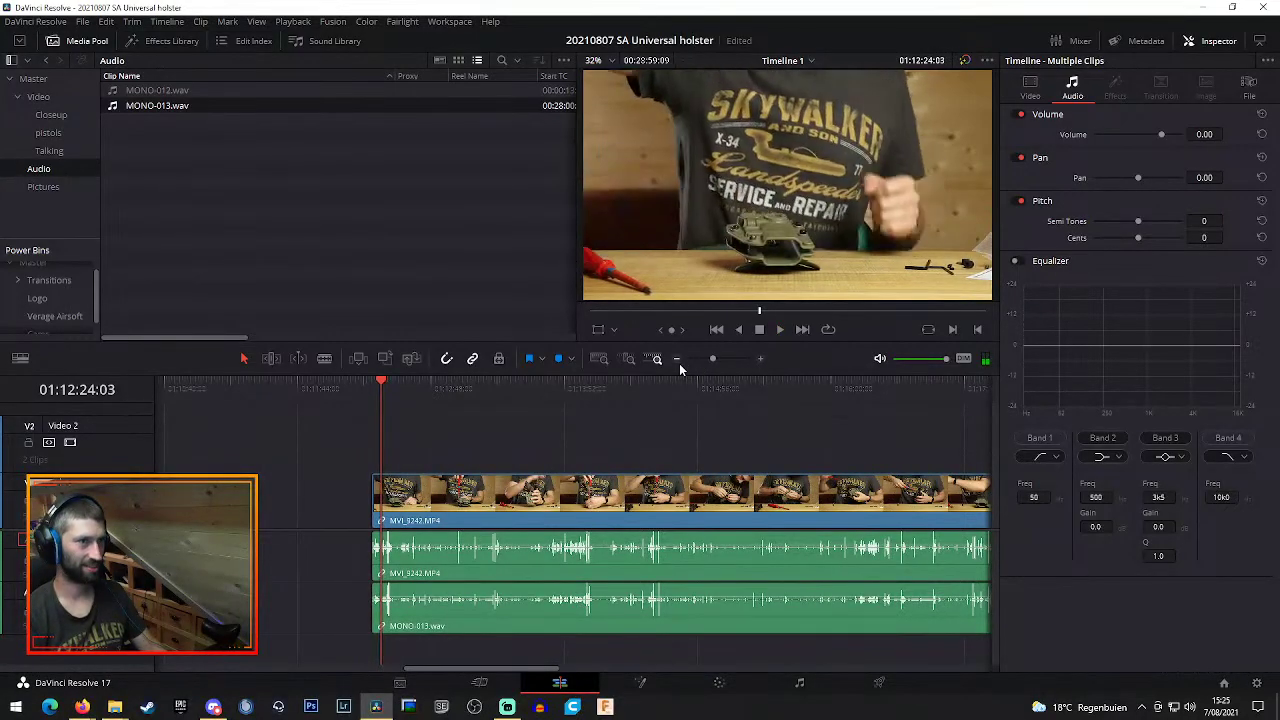
key("b")
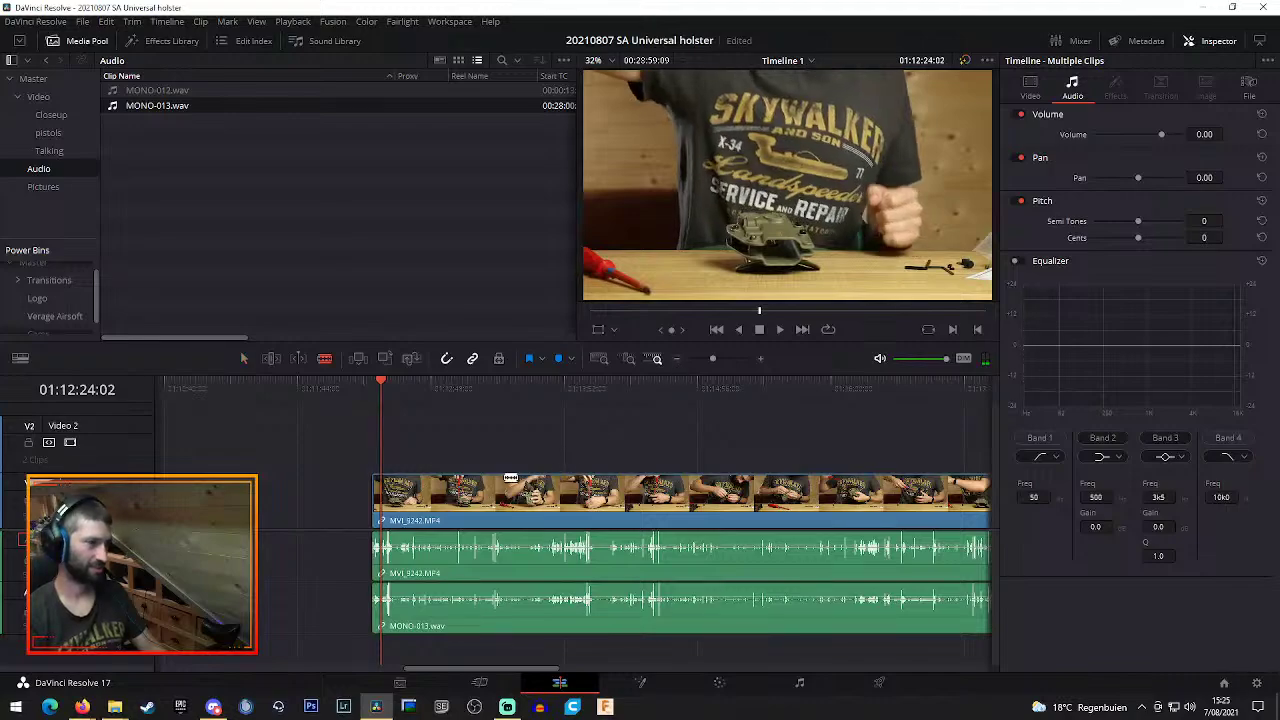
left_click(381, 500)
key("a")
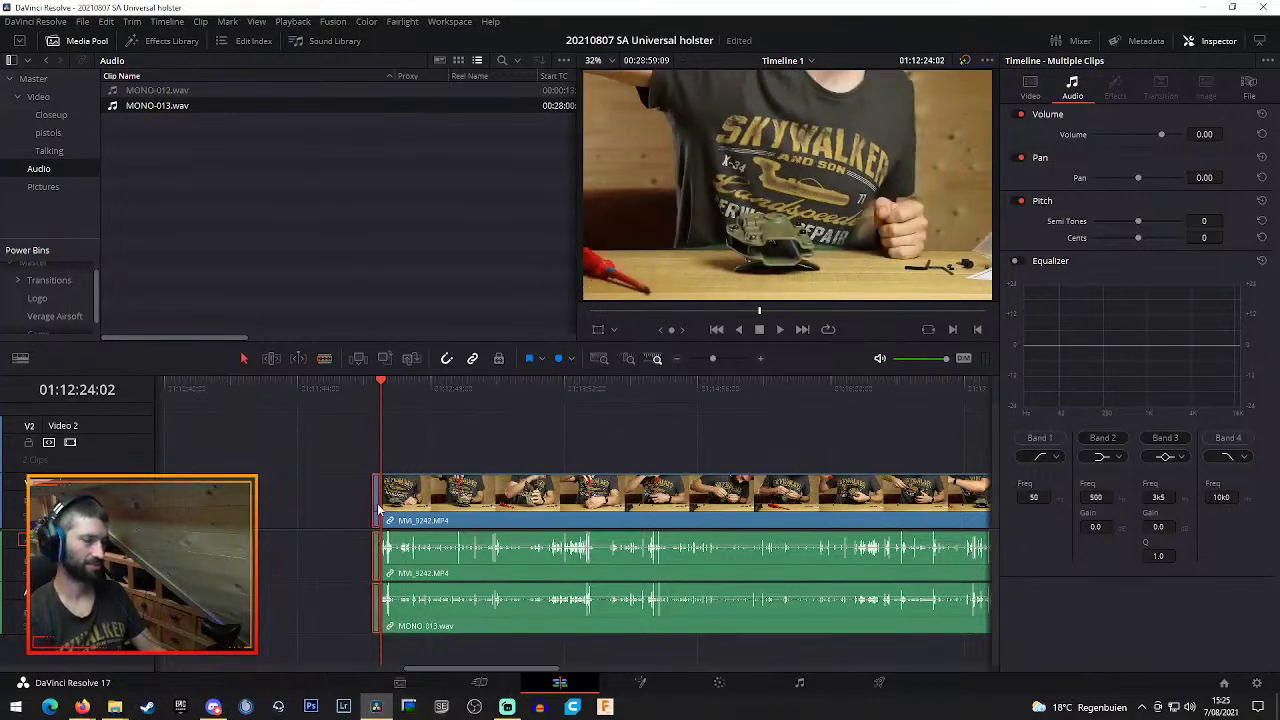
left_click(378, 510)
key("Delete")
key("space")
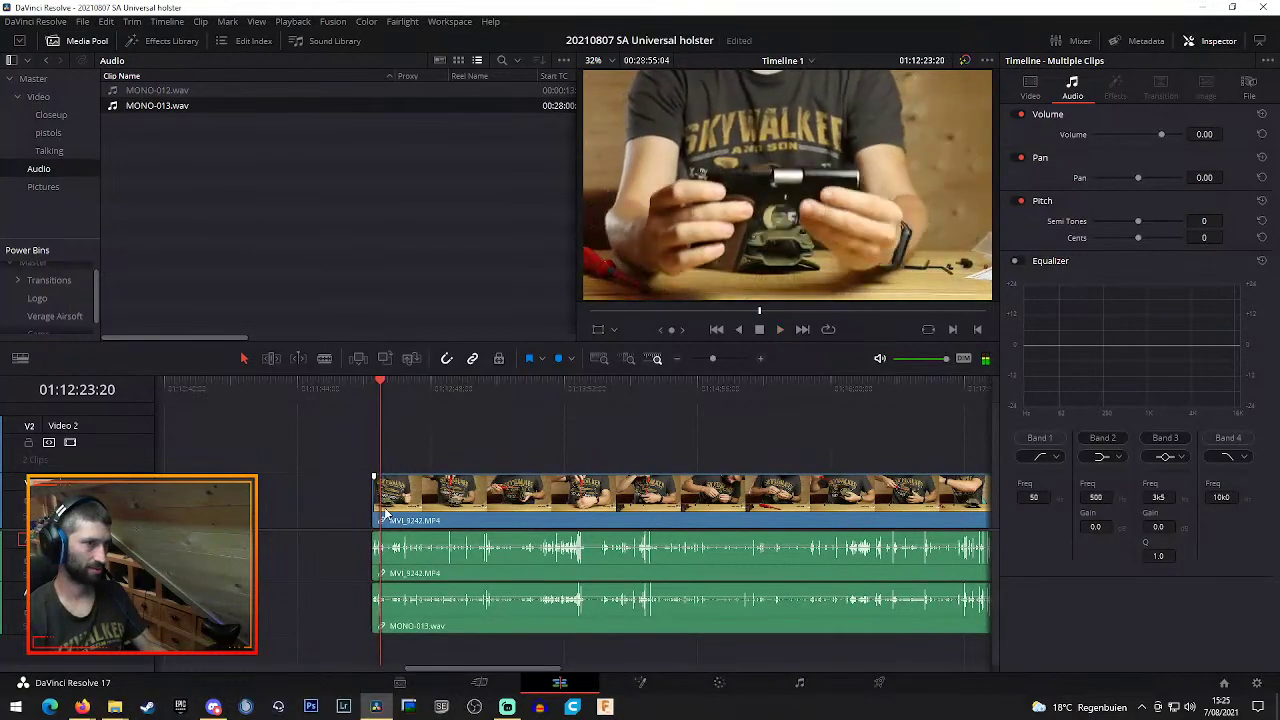
Show the retime controls on MVI_9242.MP4 and MVI_9243.MP4 and look through the Change Speed presets
key("b")
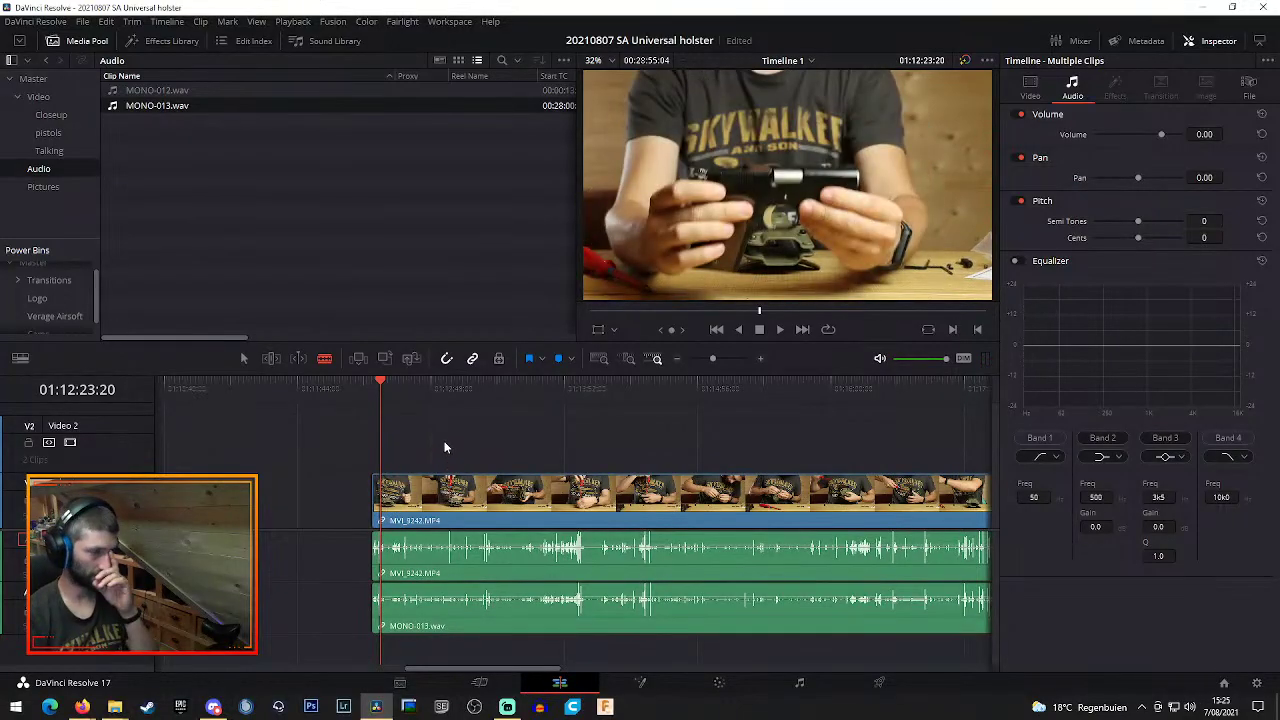
left_click(680, 359)
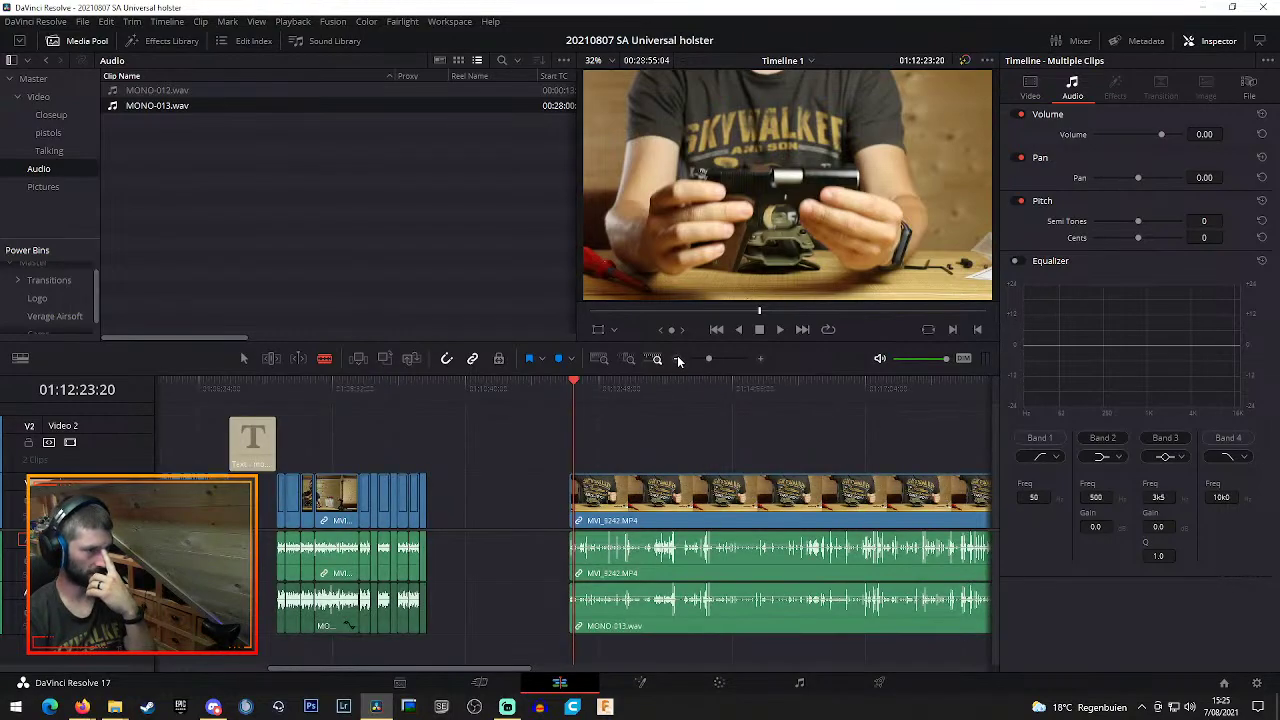
left_click_drag(506, 664, 606, 669)
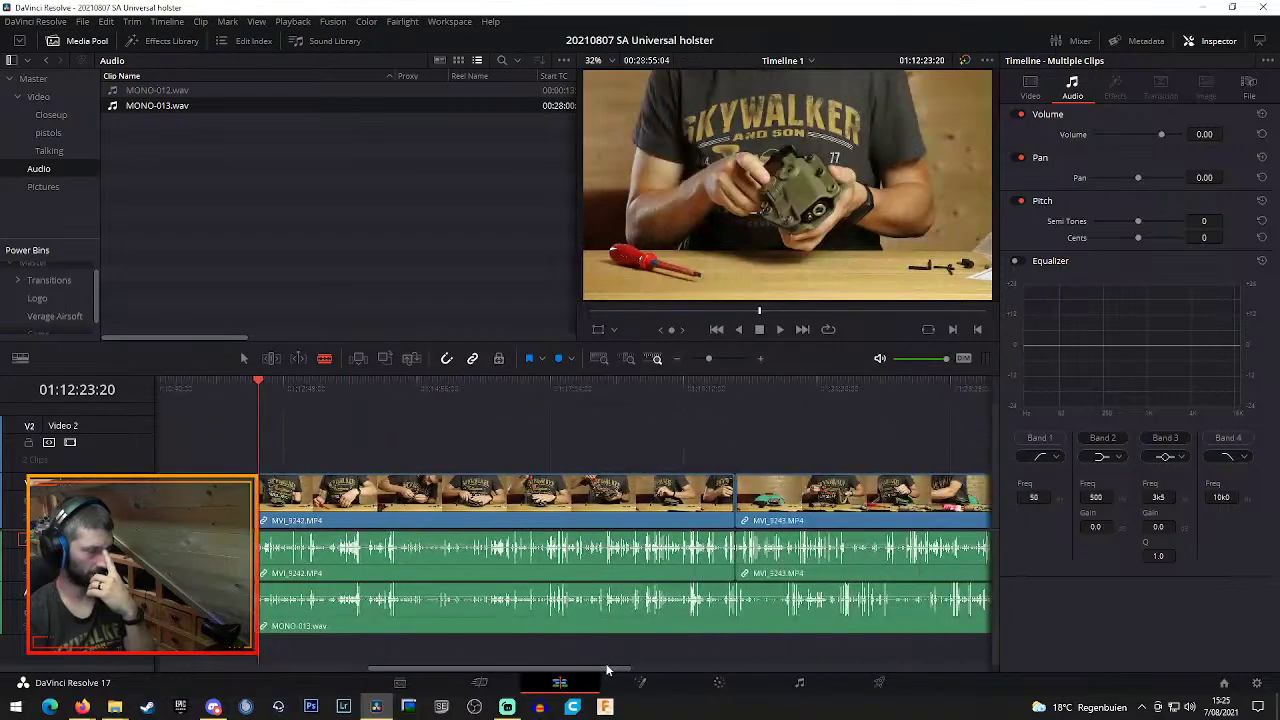
left_click_drag(537, 446, 595, 526)
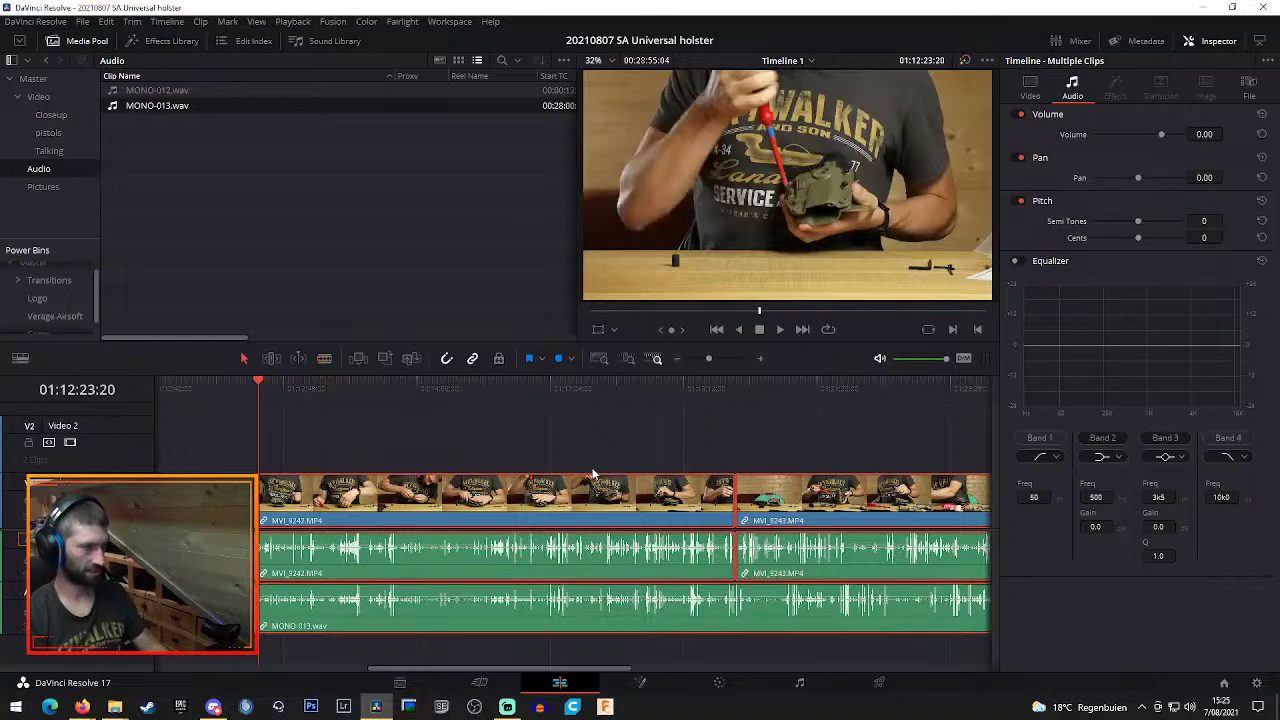
right_click(586, 503)
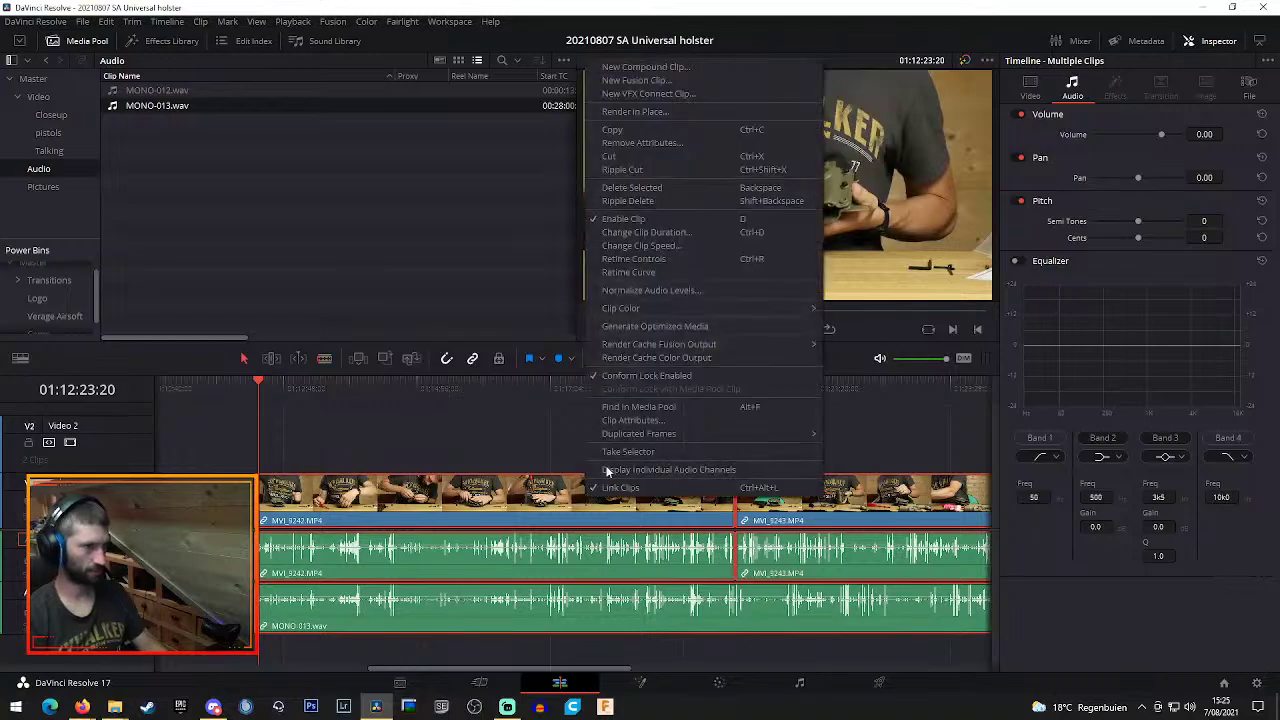
left_click(631, 261)
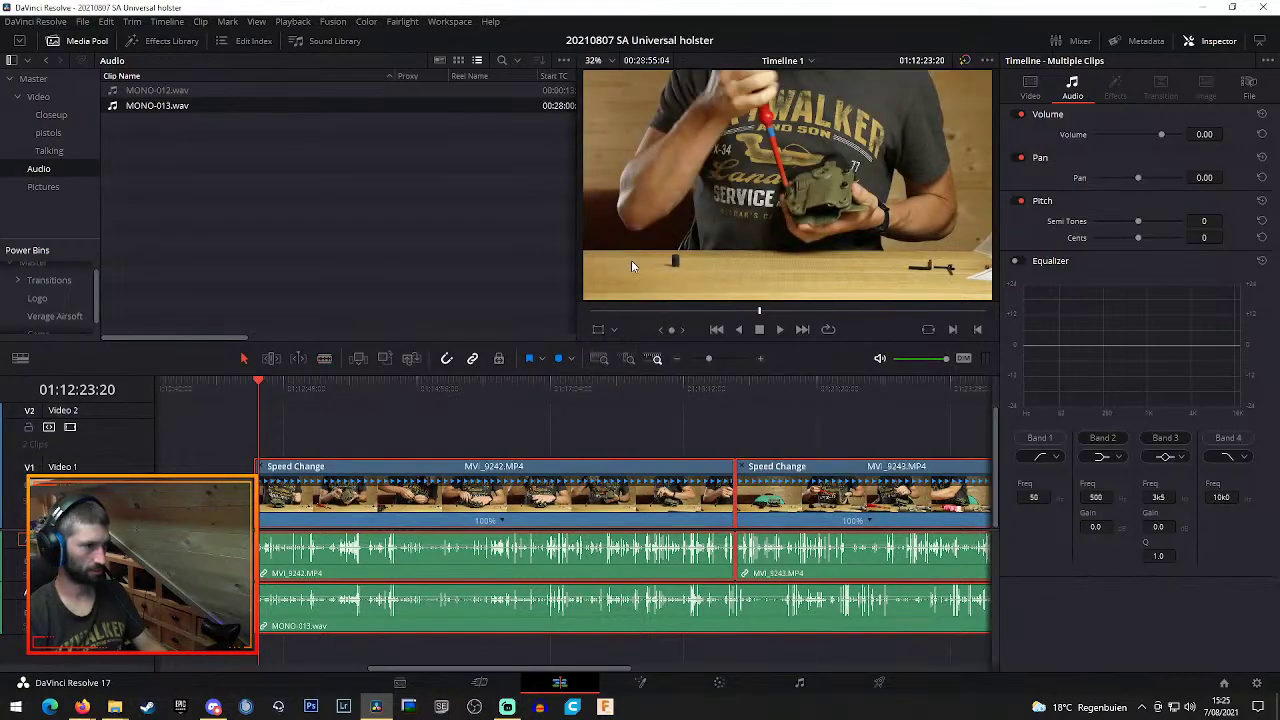
left_click(501, 520)
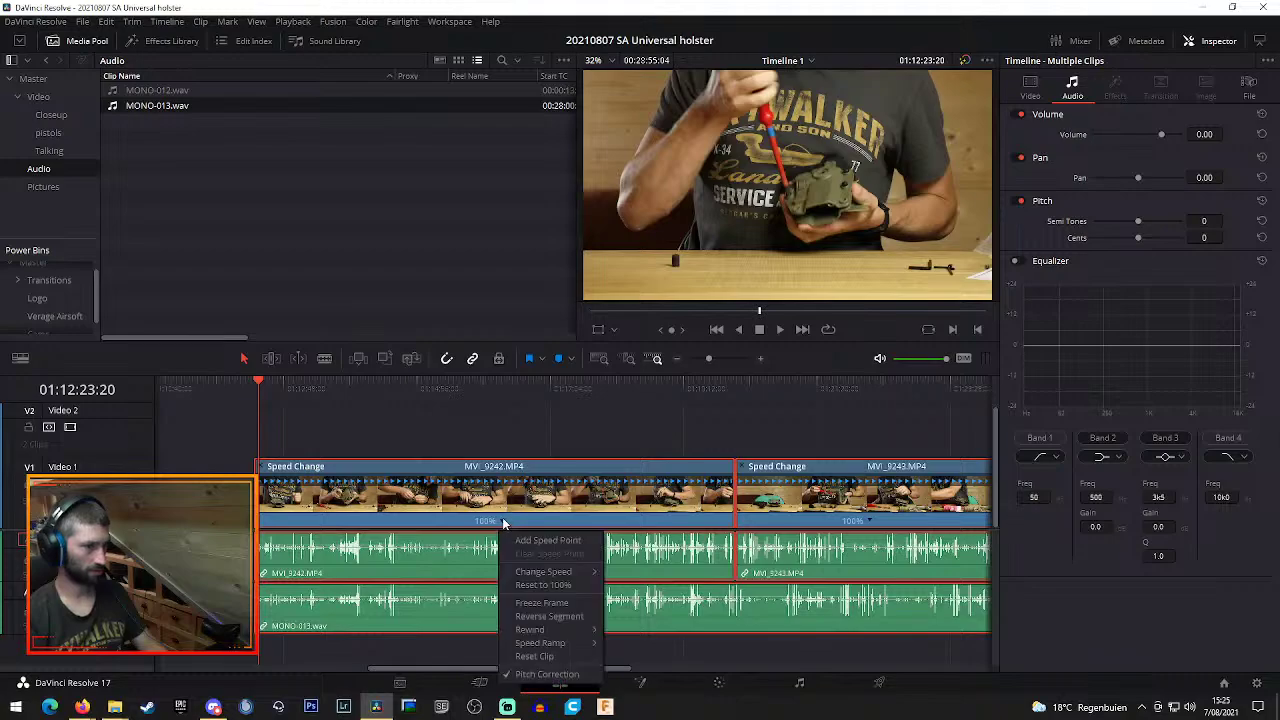
mouse_move(545, 577)
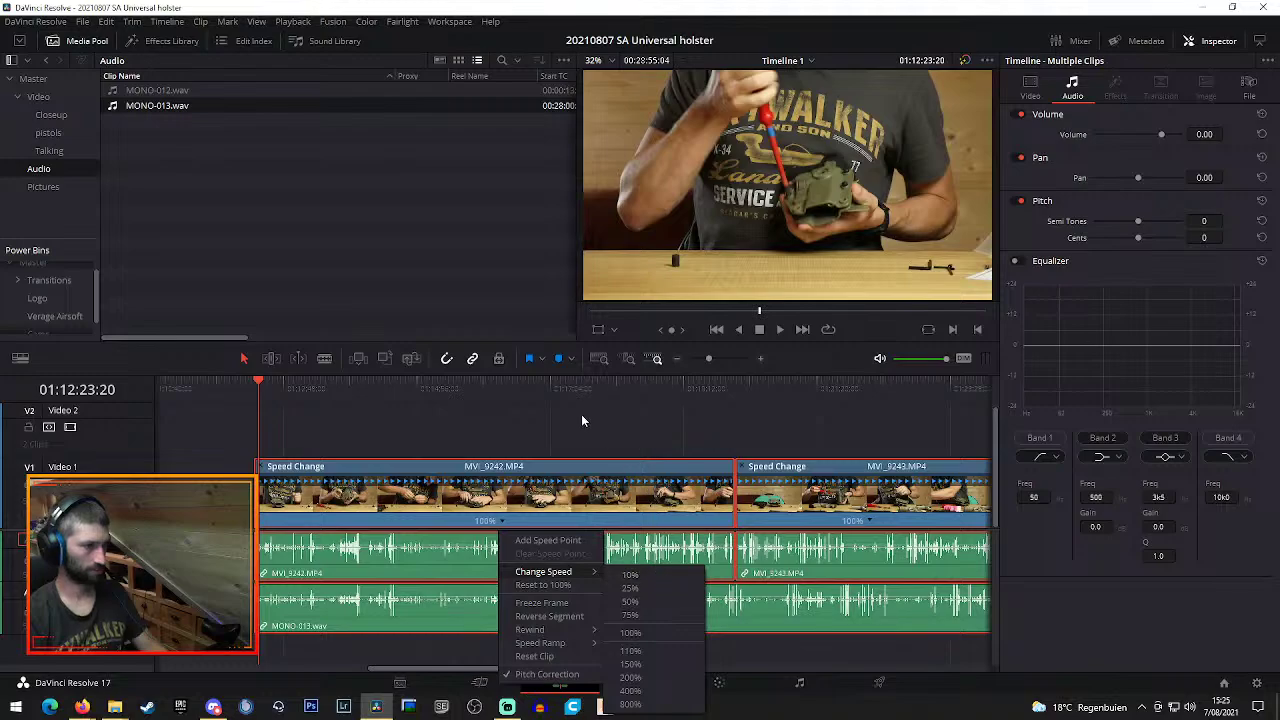
key("Escape")
key("Escape")
Hide the retime controls on MVI_9242.MP4 and MVI_9243.MP4
left_click(535, 411)
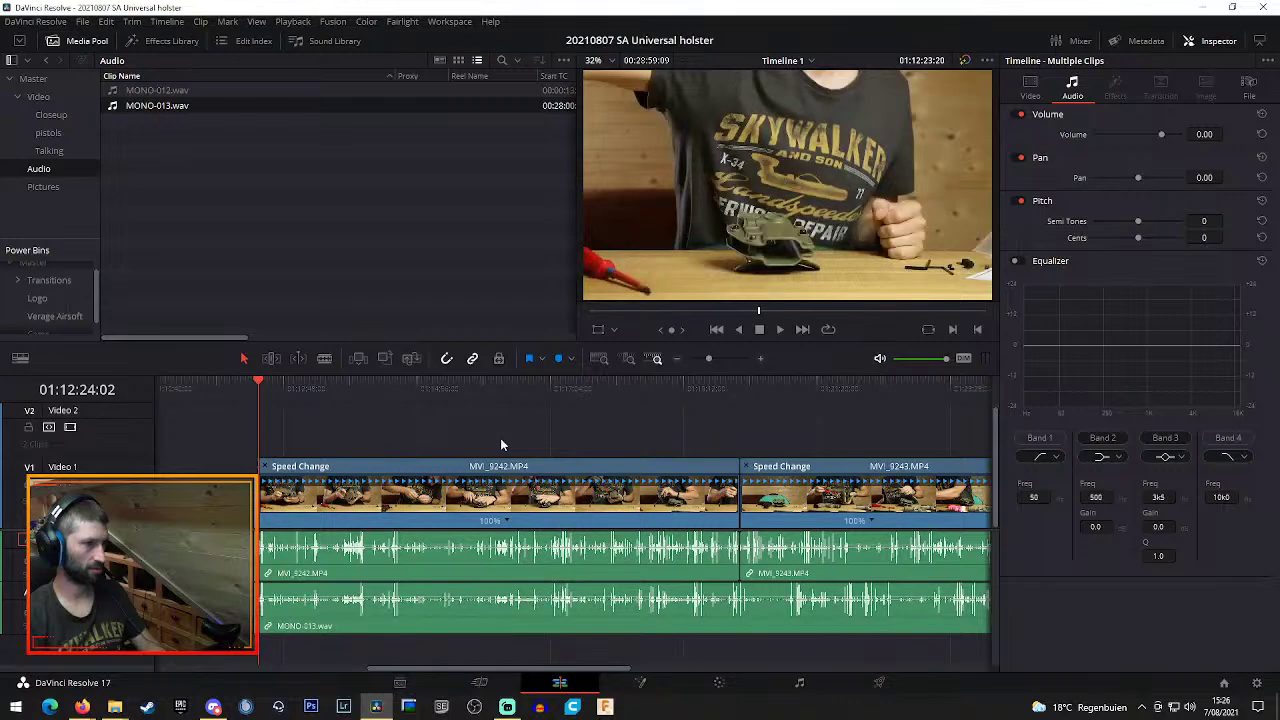
left_click(265, 466)
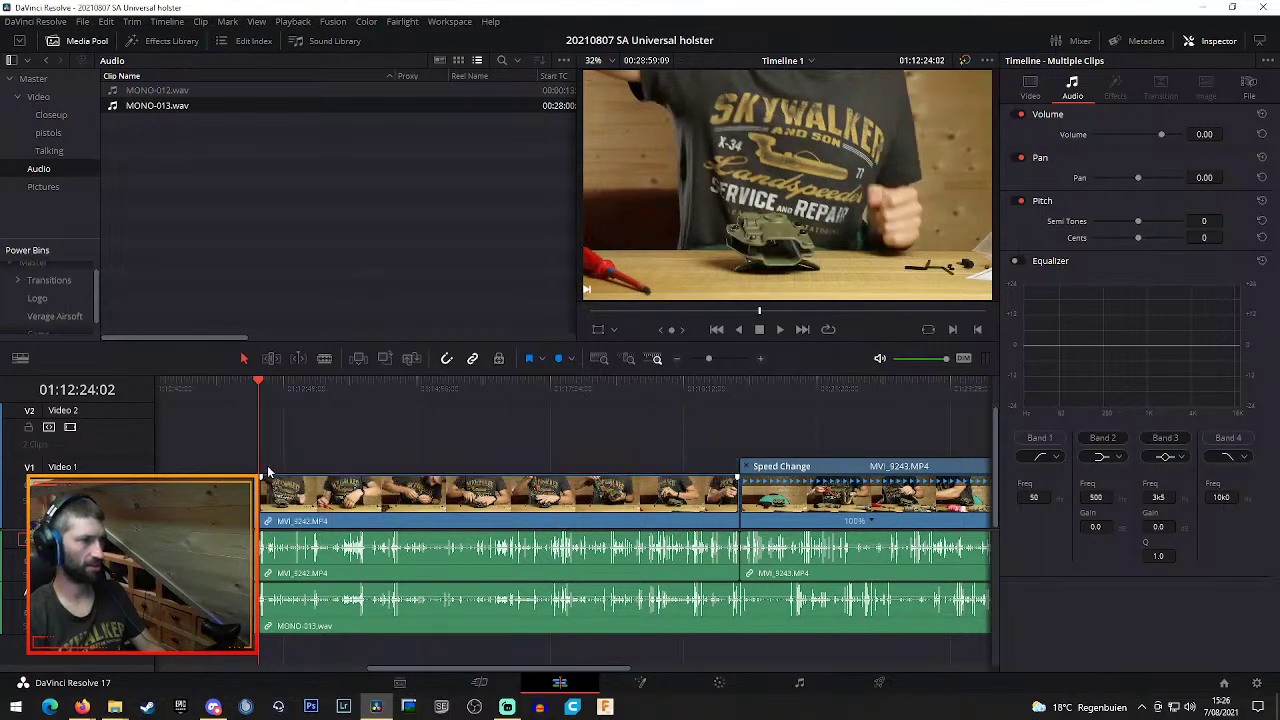
left_click(745, 466)
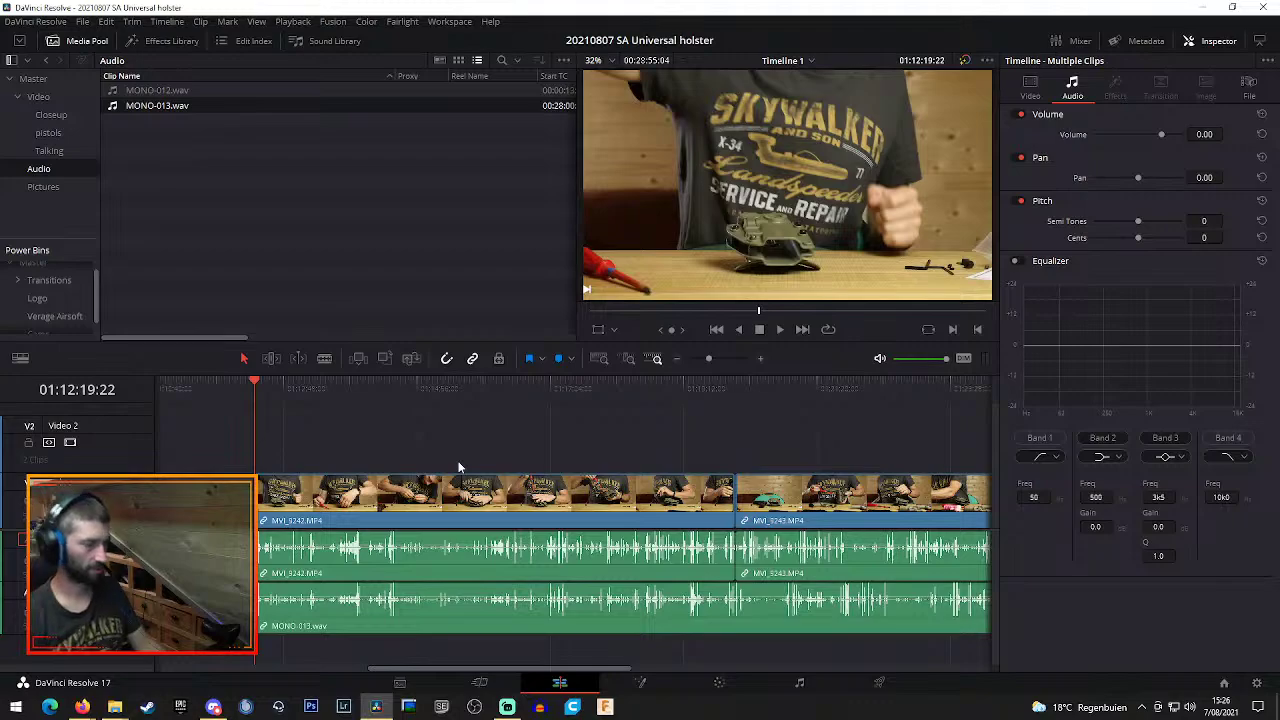
Play the opening seconds of MVI_9242.MP4 and split it with its audio at 01:12:24:19
left_click(759, 360)
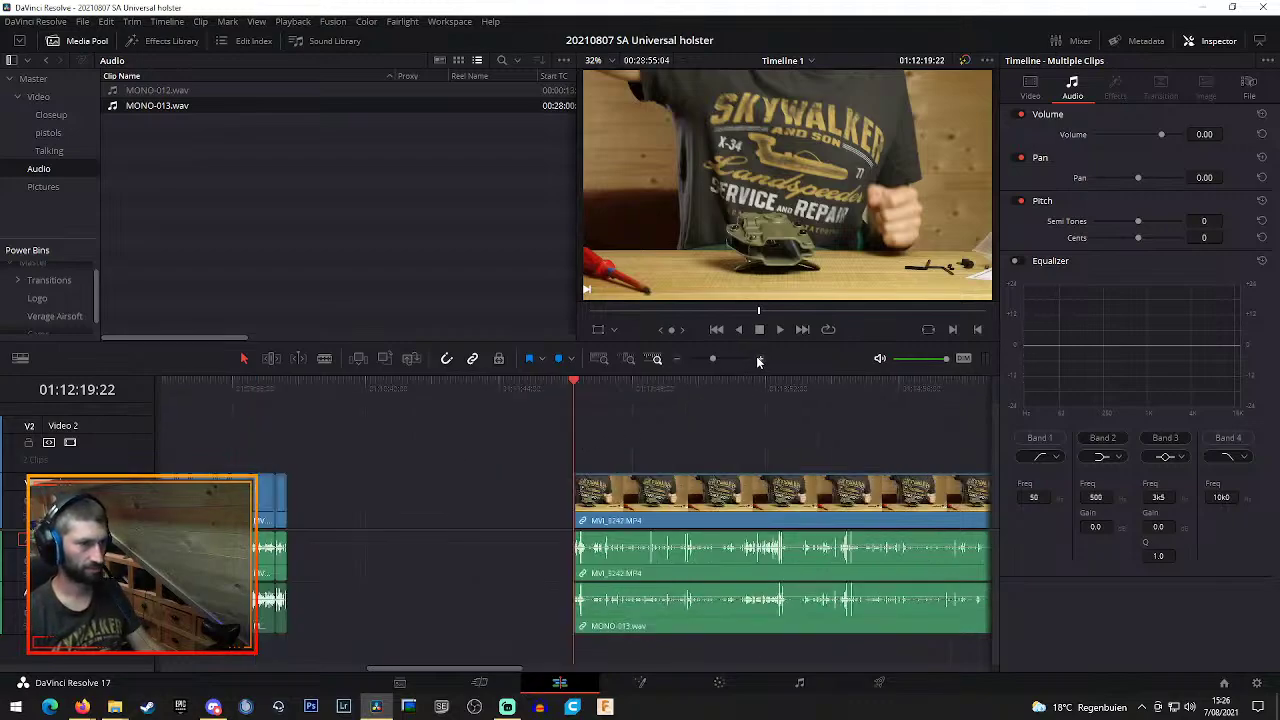
left_click(759, 360)
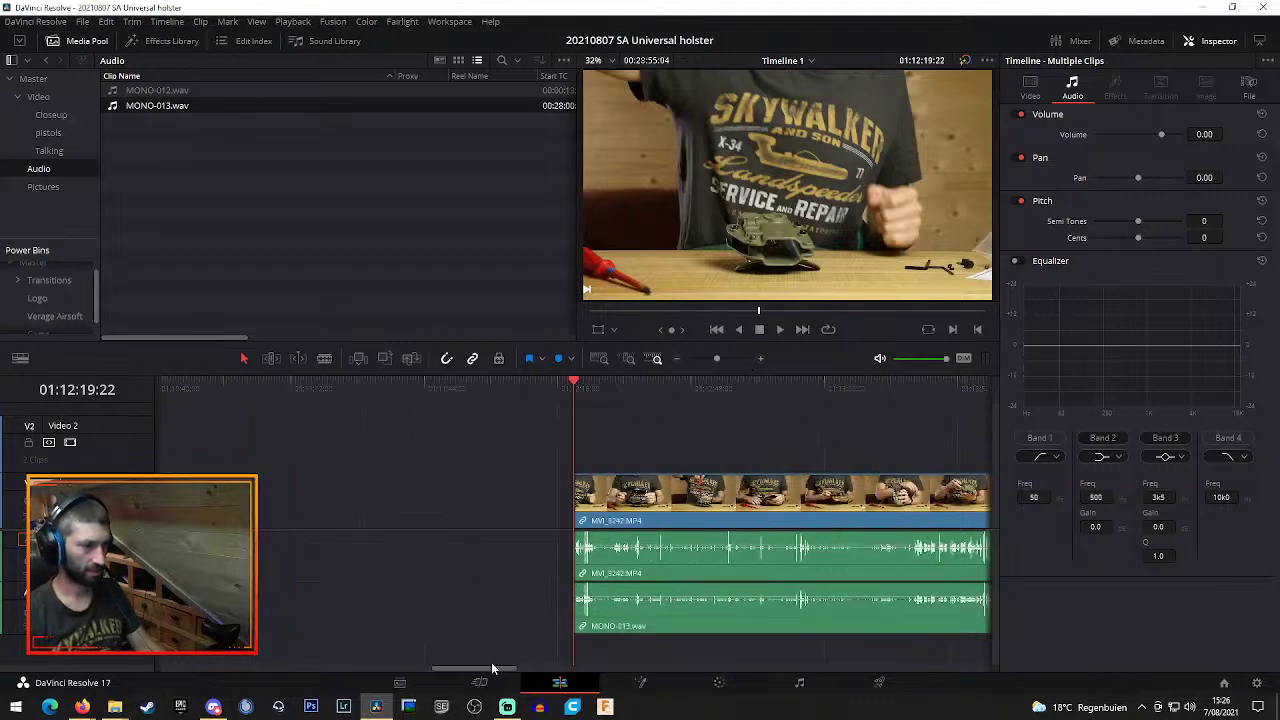
left_click_drag(485, 673, 517, 673)
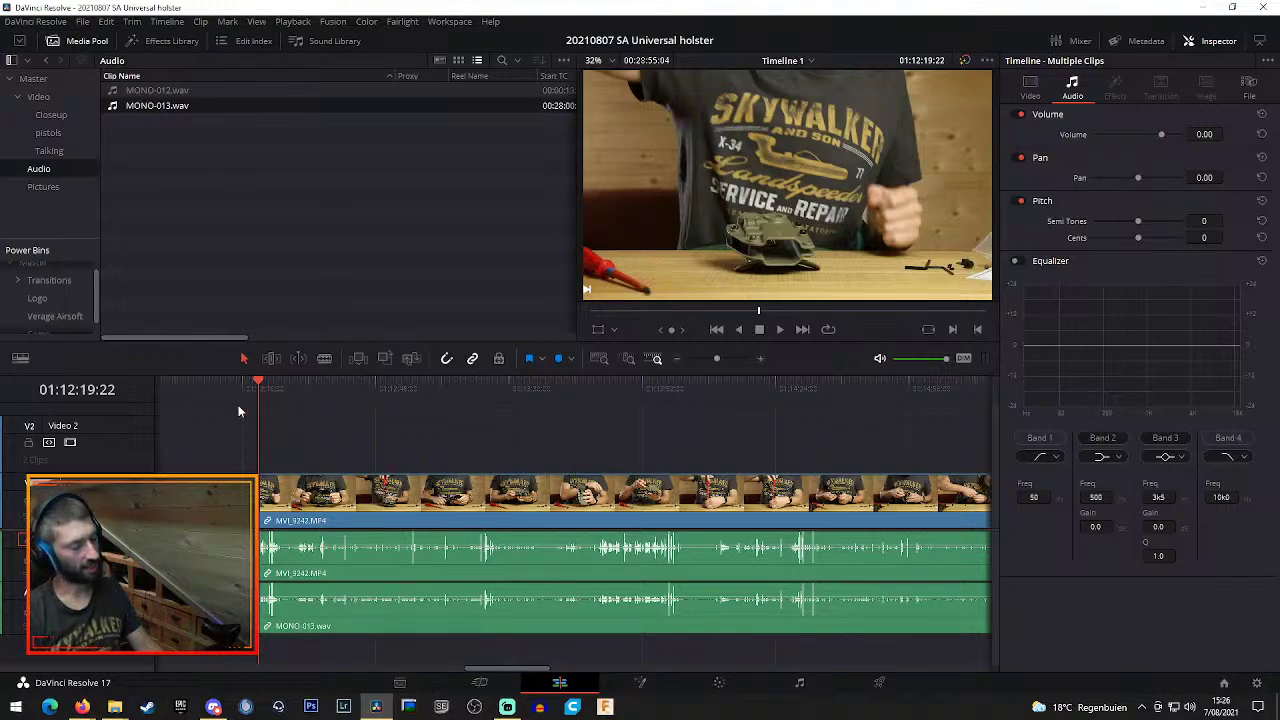
mouse_move(268, 391)
left_mouse_down()
mouse_move(304, 395)
mouse_move(264, 405)
left_mouse_up()
key("space")
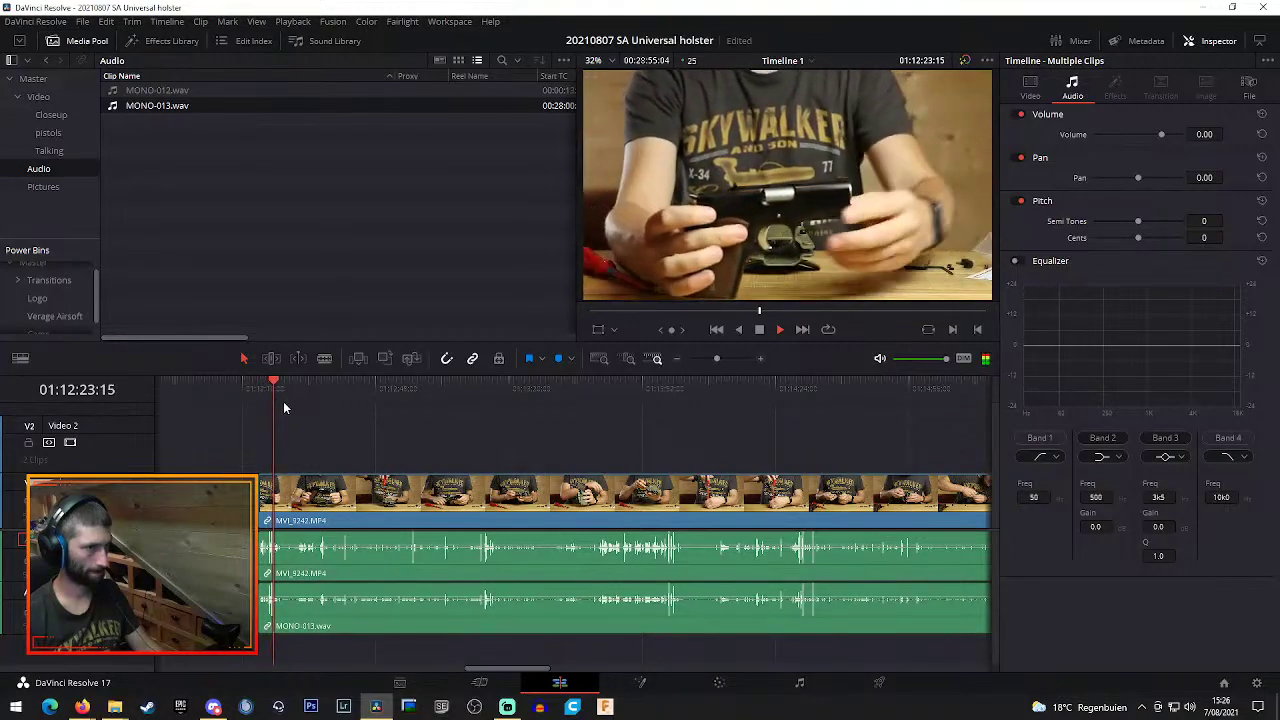
key("ctrl+b")
key("b")
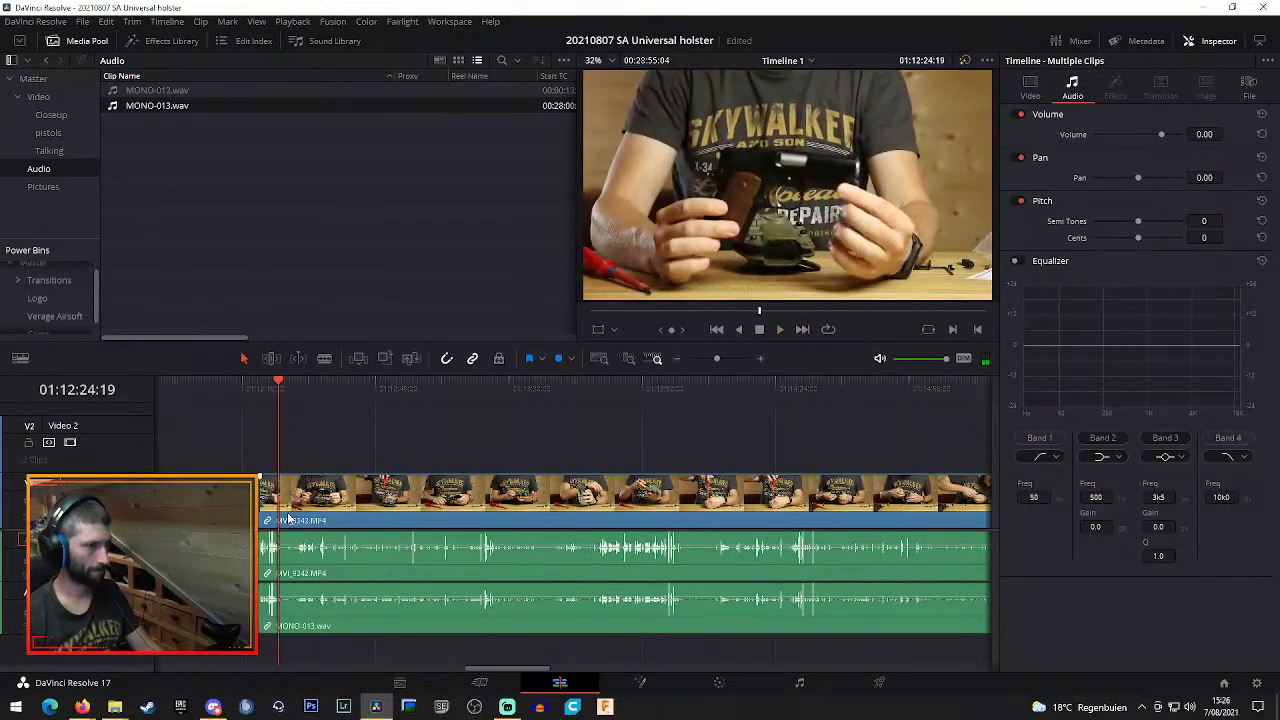
Scrub through the screwdriver and holster-adjusting footage in MVI_9242.MP4 and split it with its audio at 01:16:33:11
left_click_drag(287, 385, 663, 410)
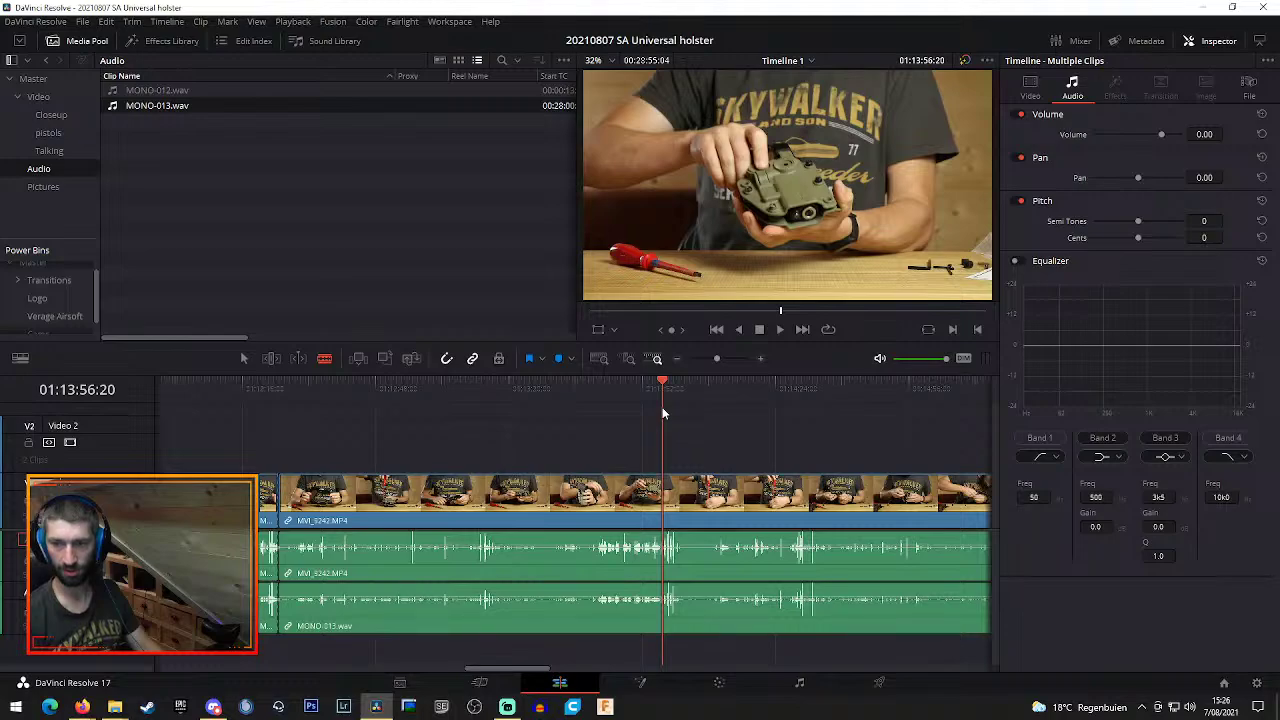
left_click_drag(662, 412, 668, 412)
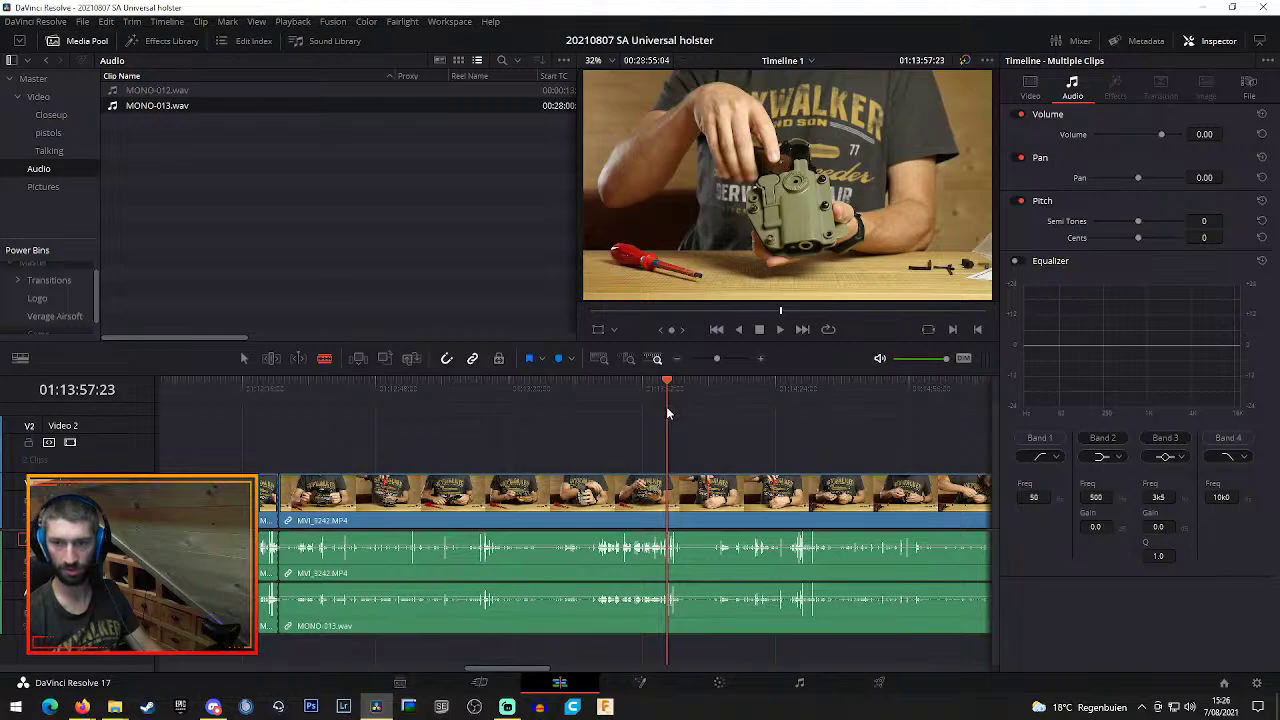
left_click_drag(667, 412, 840, 405)
left_click_drag(486, 670, 538, 677)
left_click_drag(352, 386, 823, 429)
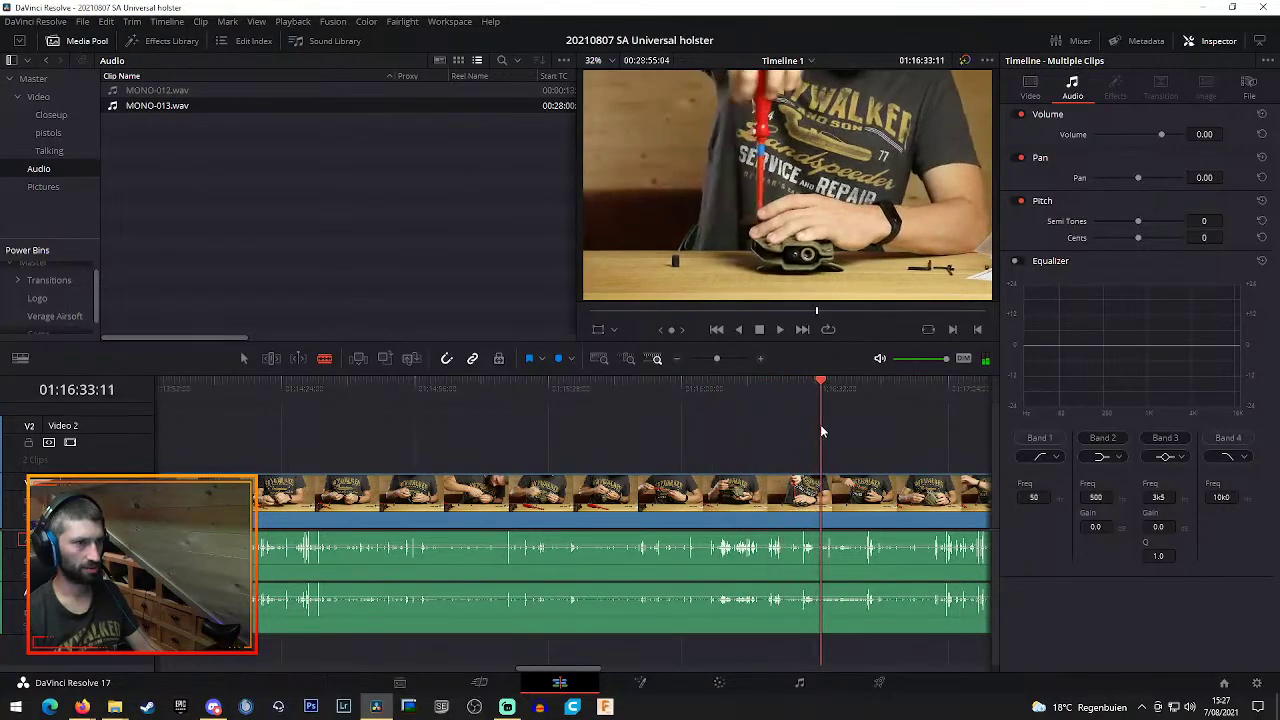
left_click_drag(543, 668, 584, 668)
mouse_move(430, 383)
left_mouse_down()
mouse_move(603, 388)
mouse_move(429, 400)
left_mouse_up()
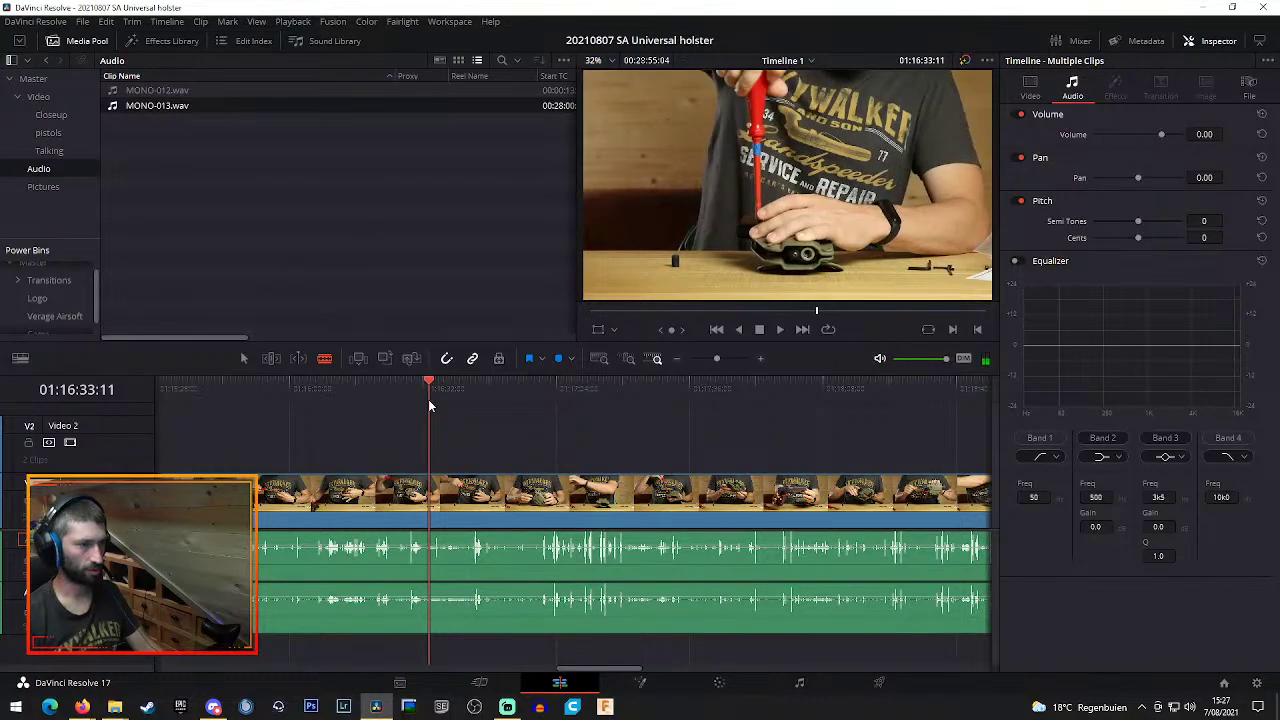
left_click(426, 533)
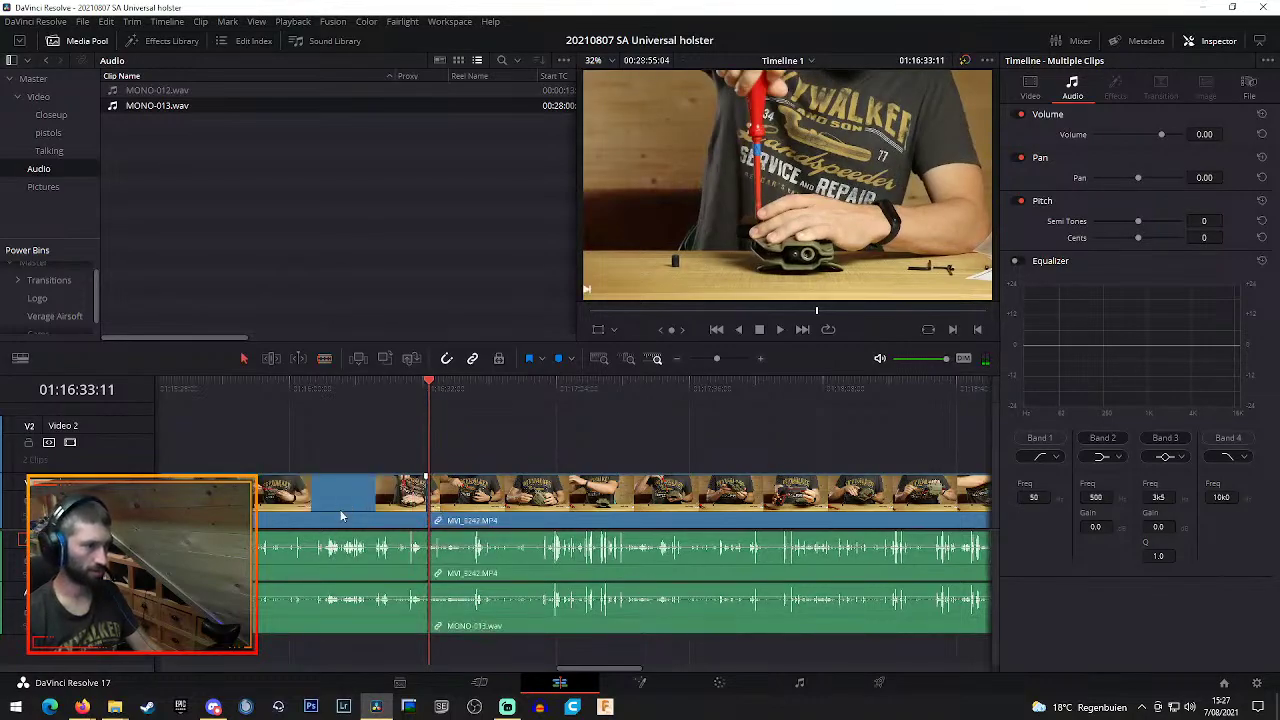
key("a")
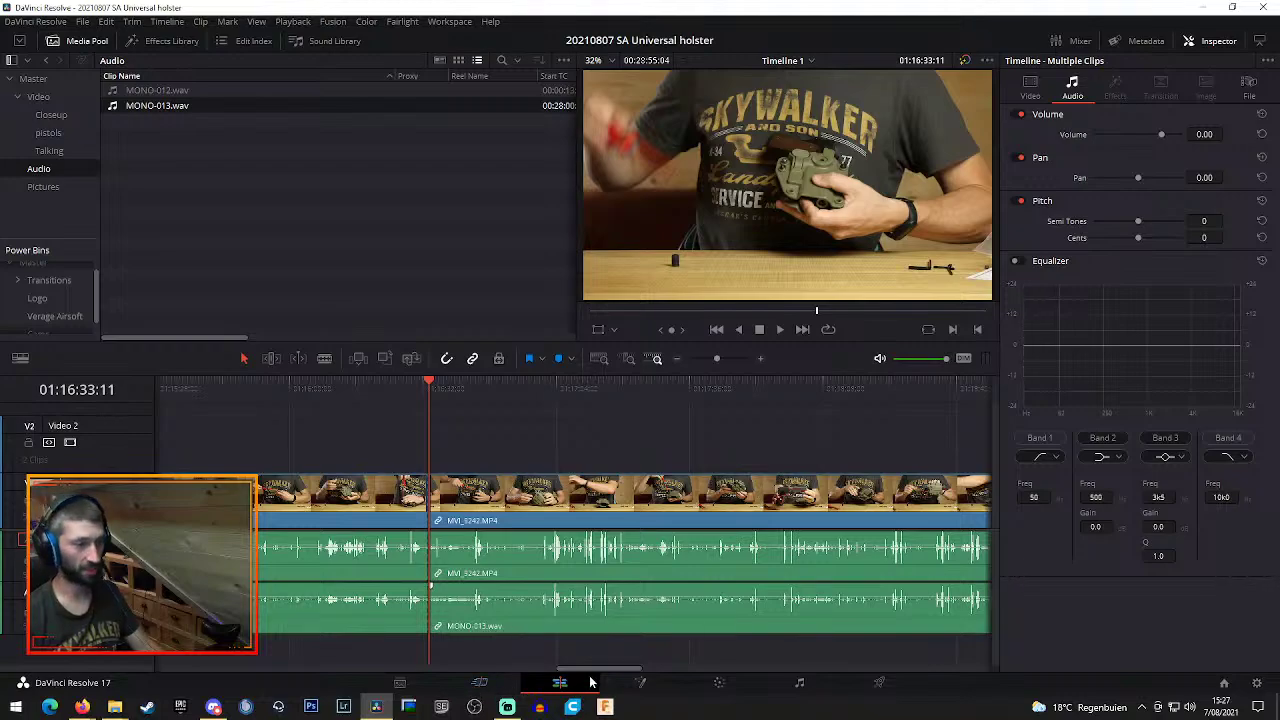
Split MVI_9242.MP4 with its audio at 01:12:48:24 and ripple-delete the stretch from there to the cut at 01:16:33:11
left_click_drag(597, 672, 512, 672)
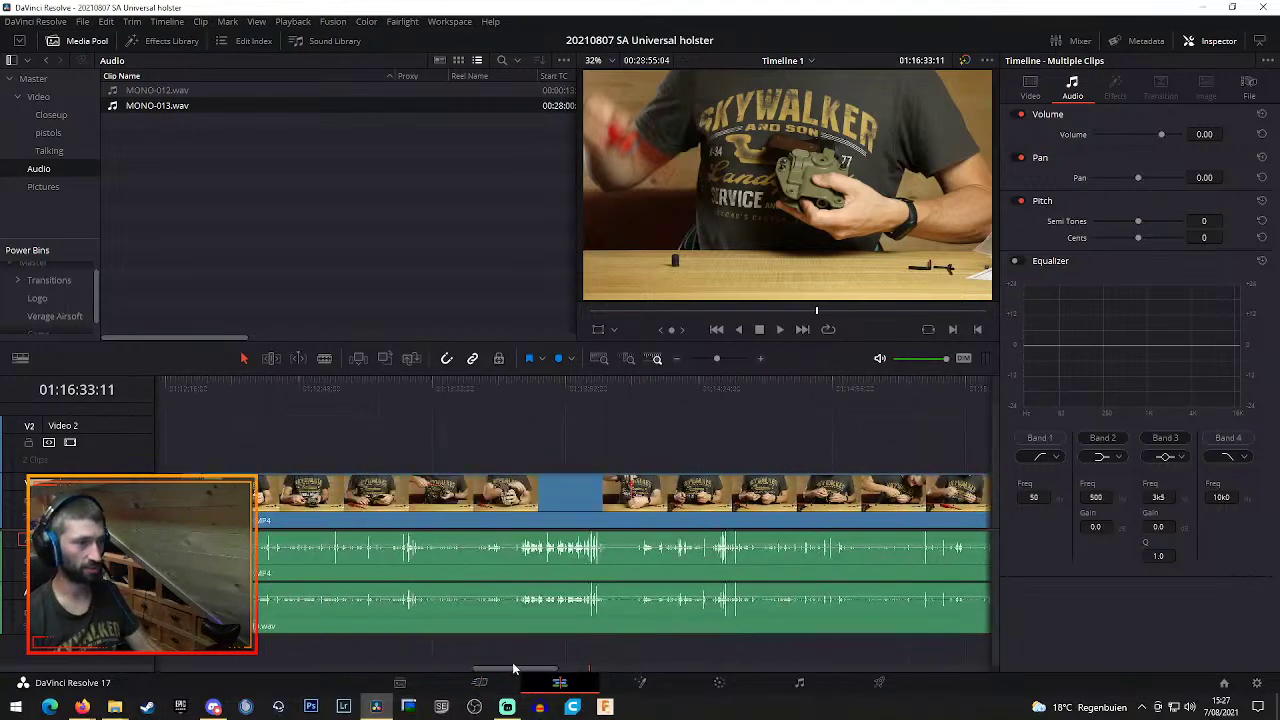
left_click_drag(204, 396, 303, 390)
key("b")
left_click(305, 490)
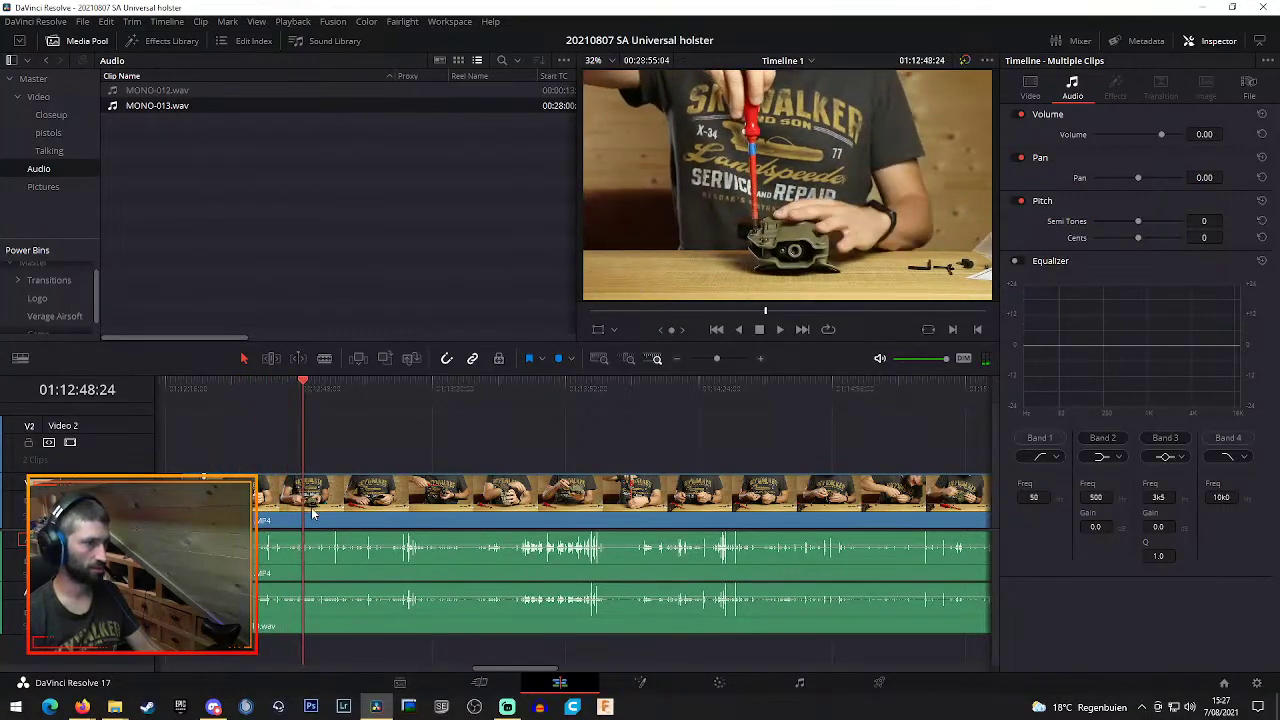
key("a")
left_click(480, 507)
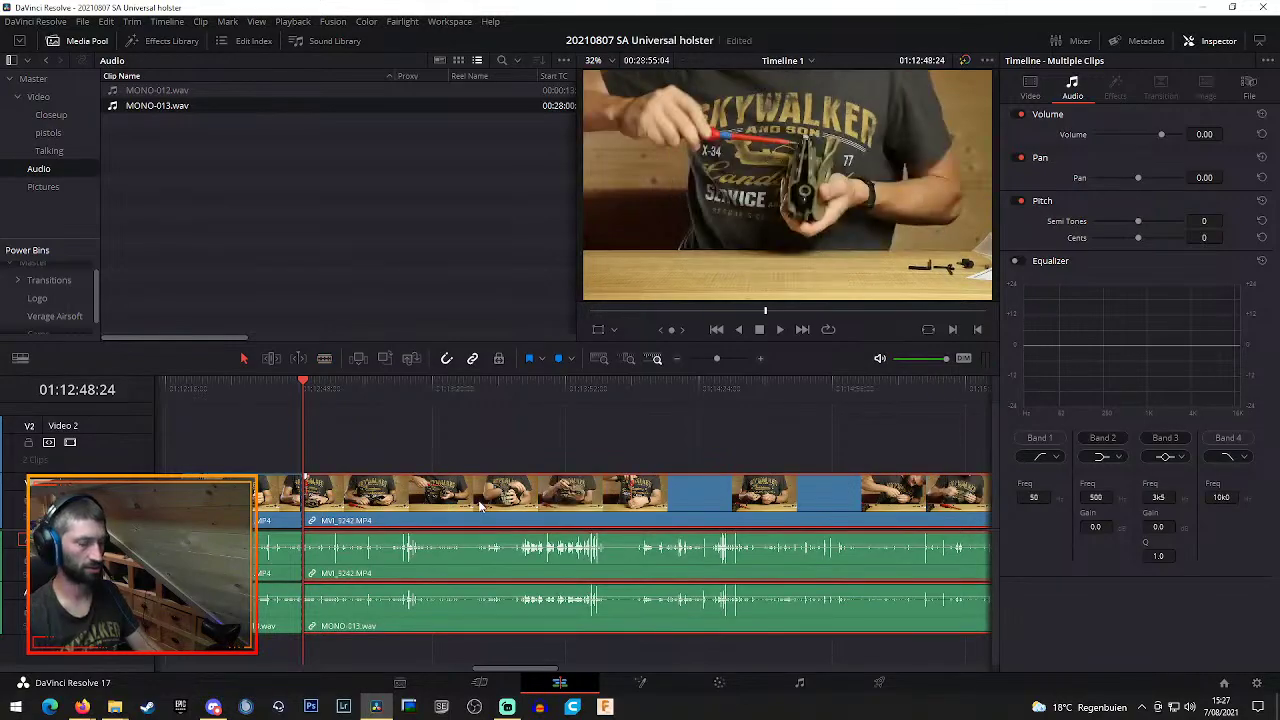
key("Delete")
Review the footage across the new join and split MVI_9242.MP4 with its audio near 01:13:23, where the screwdriver work is over
left_click(290, 383)
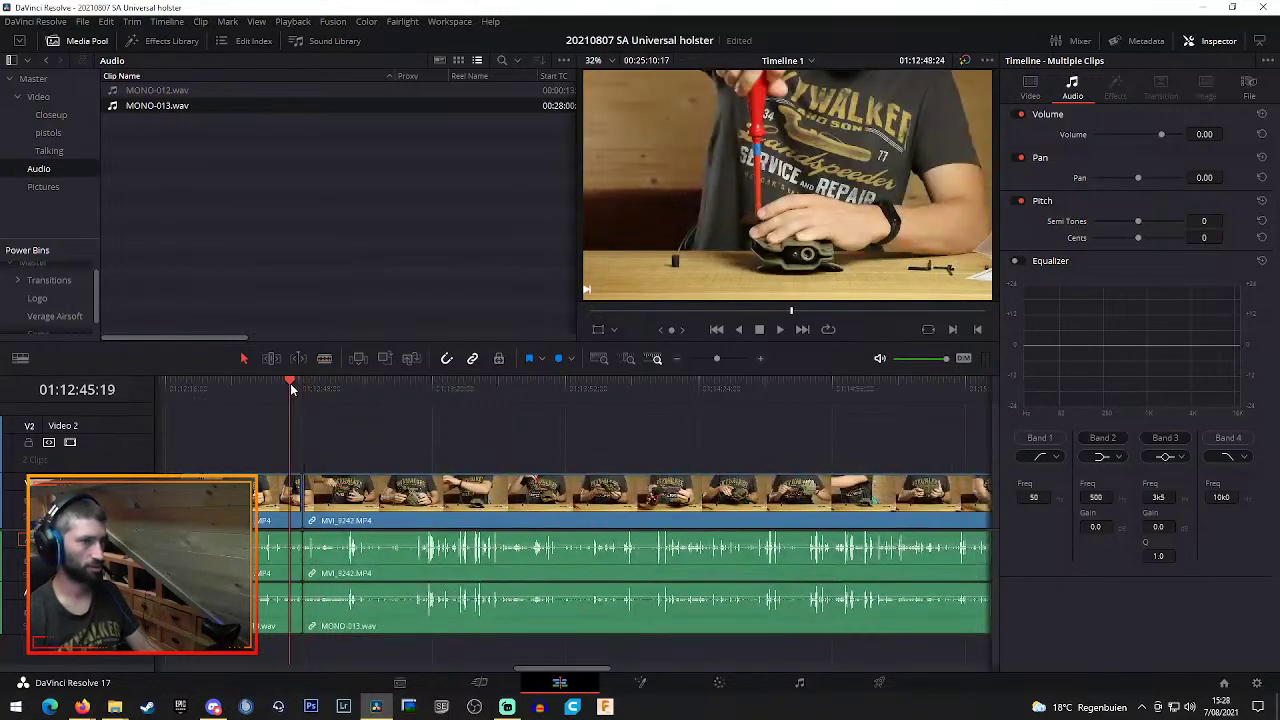
key("space")
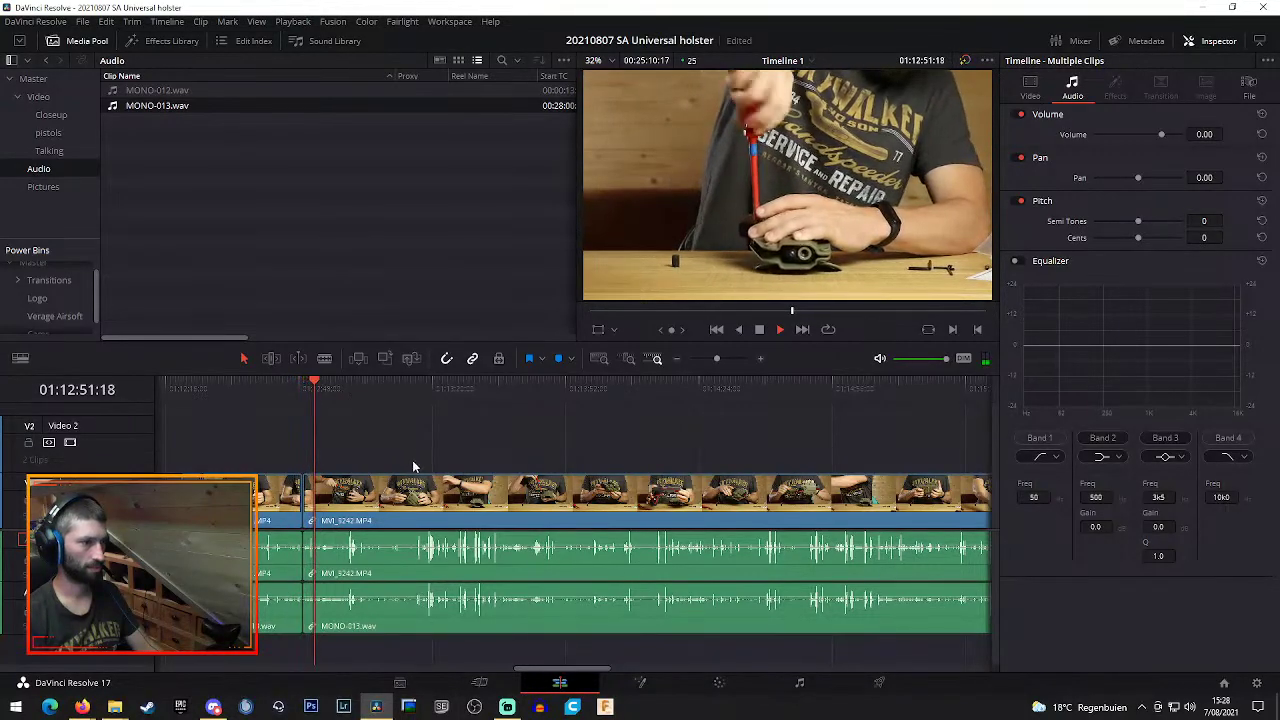
left_click(345, 386)
left_click_drag(345, 386, 447, 393)
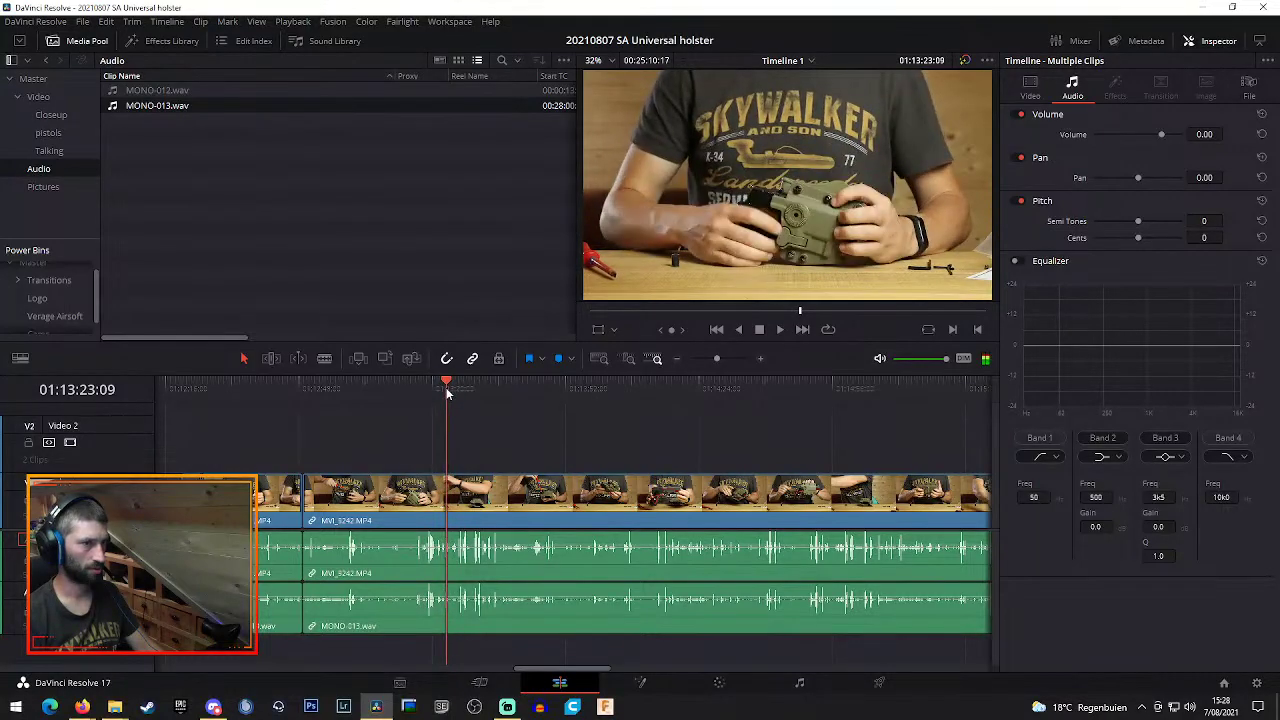
key("ctrl+b")
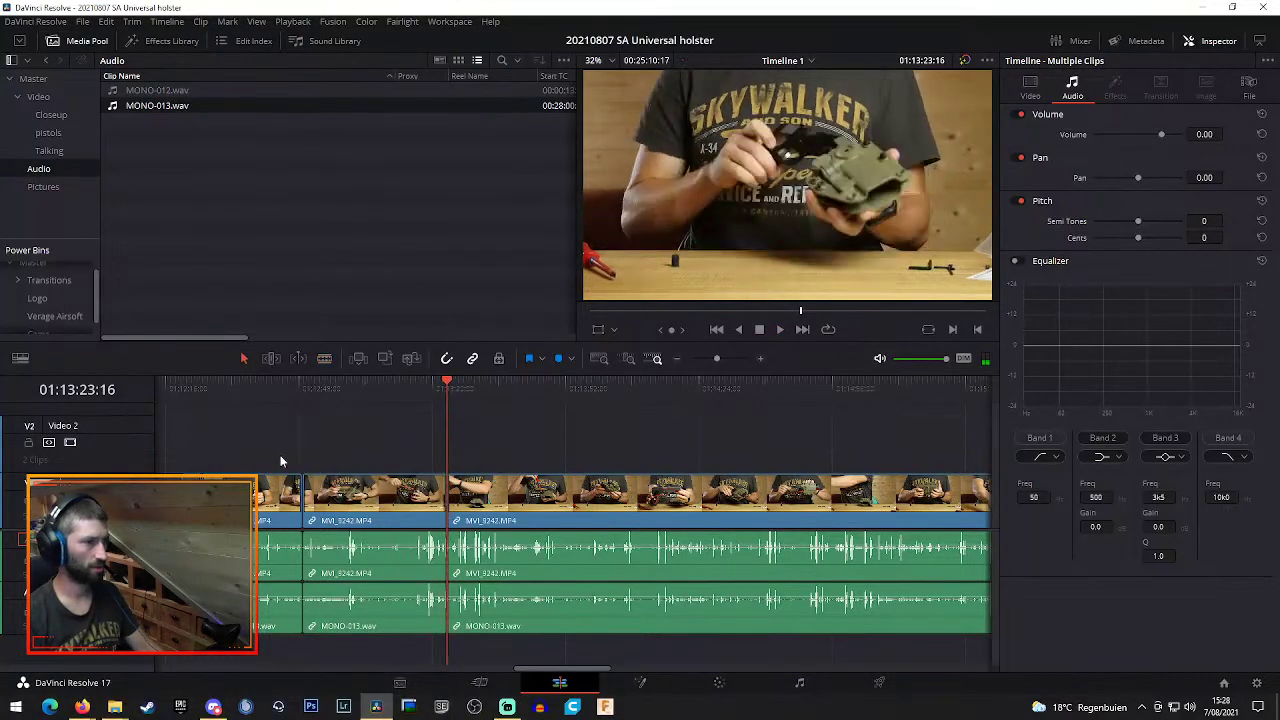
Show the retime controls on the two screwdriver pieces of MVI_9242.MP4, set the first to 800% speed, and undo the accidental track move
right_click(375, 585)
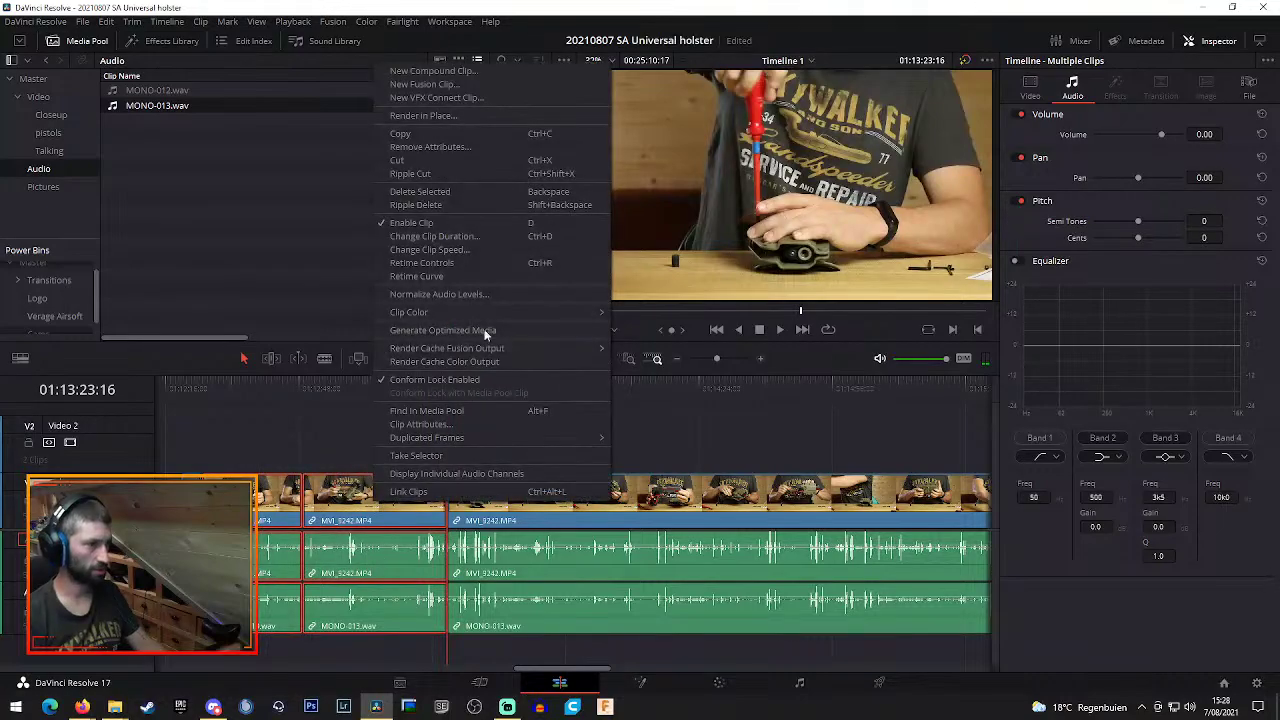
left_click(472, 264)
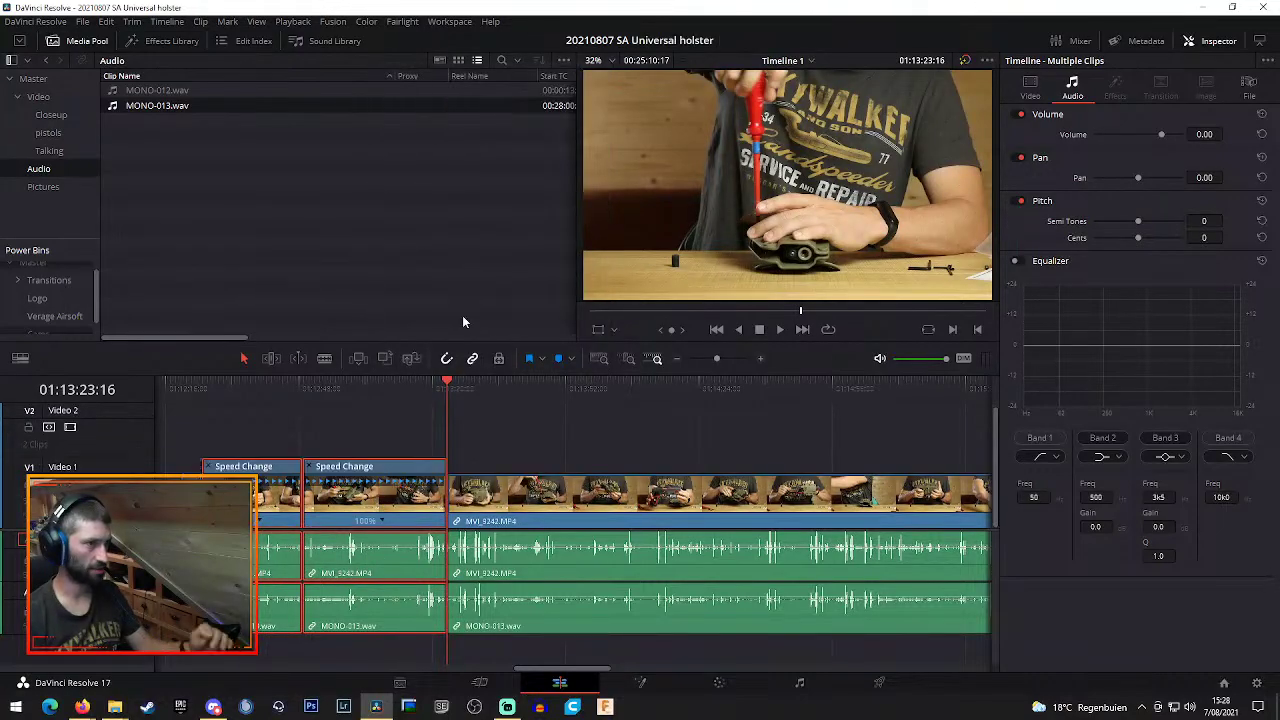
left_click(262, 524)
mouse_move(305, 572)
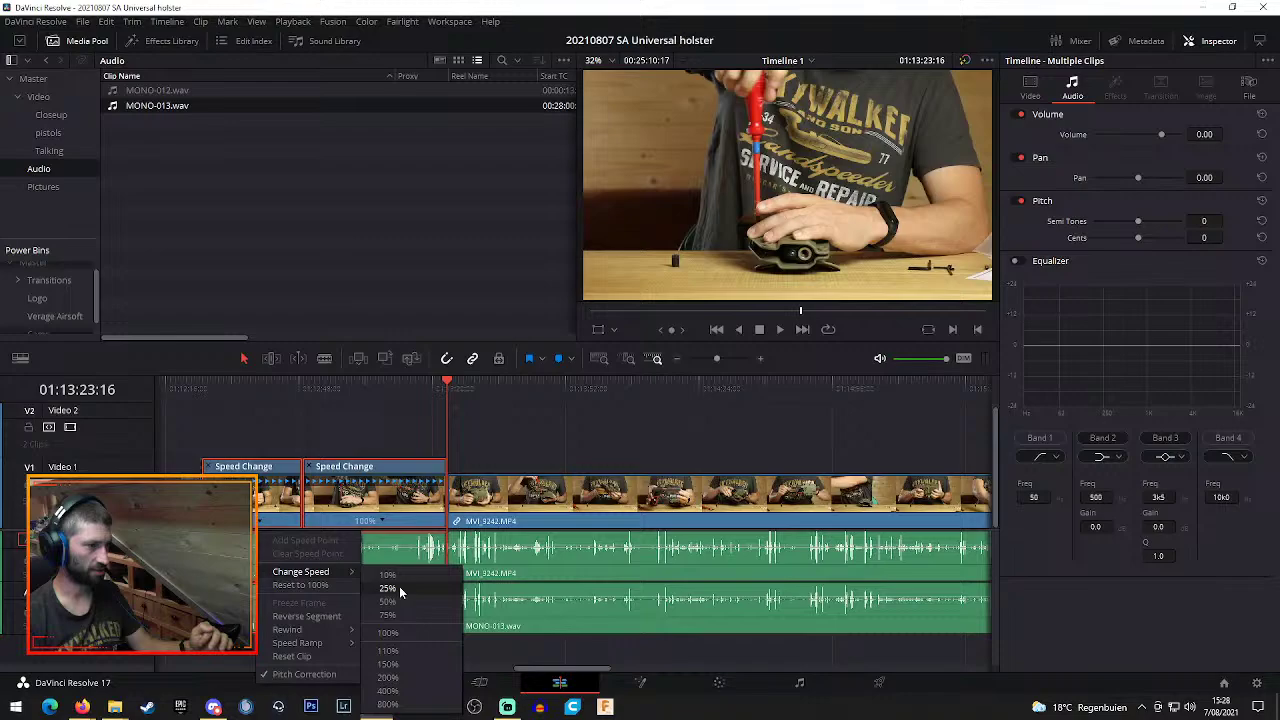
left_click(372, 700)
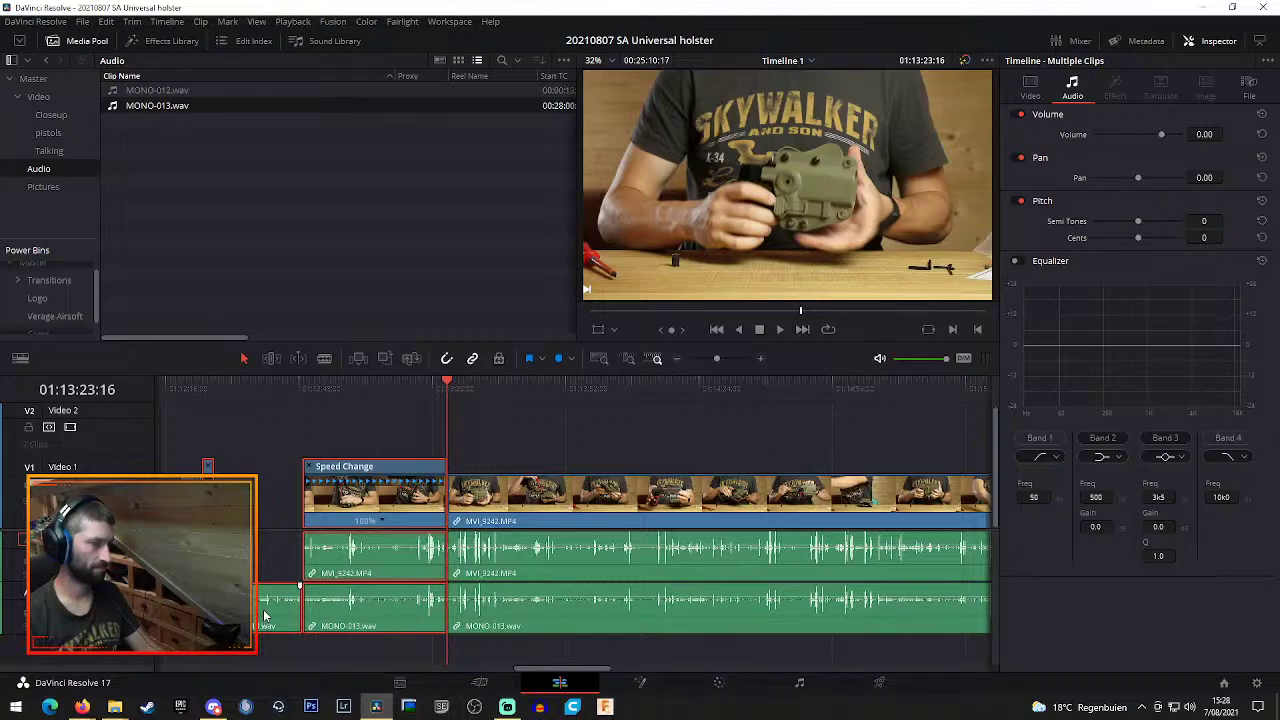
key("ctrl+z")
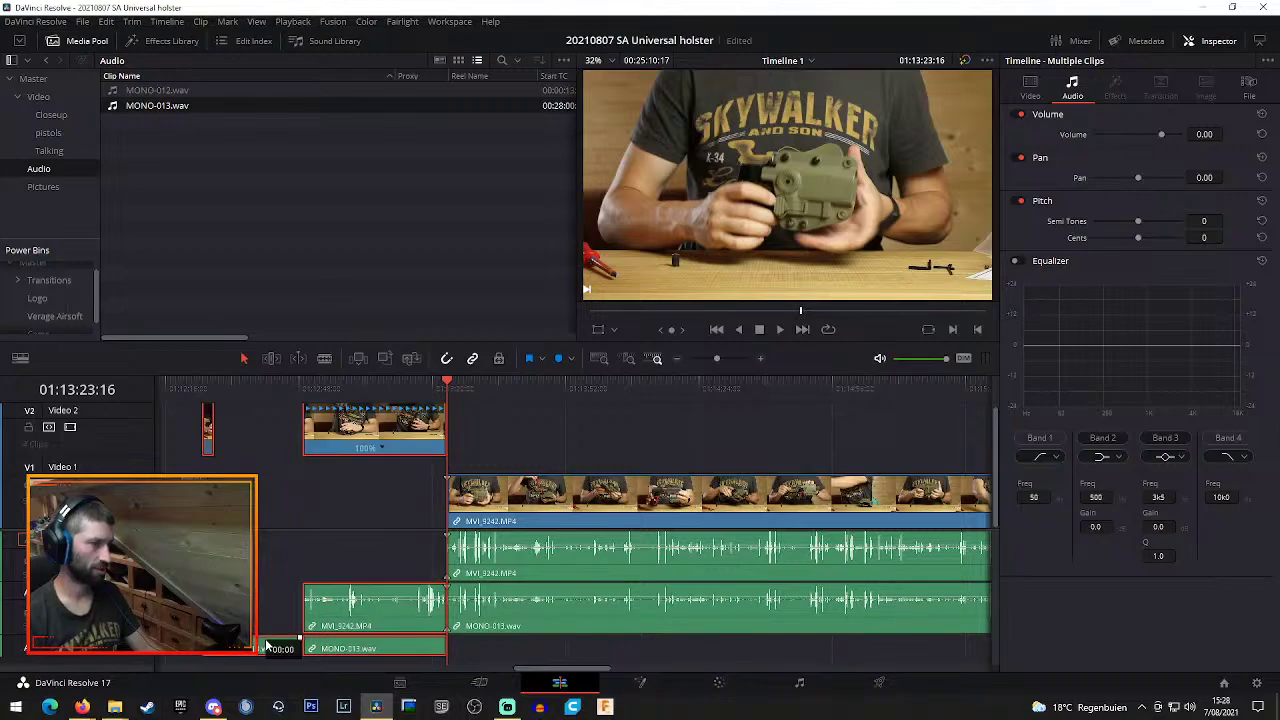
key("ctrl+shift+z")
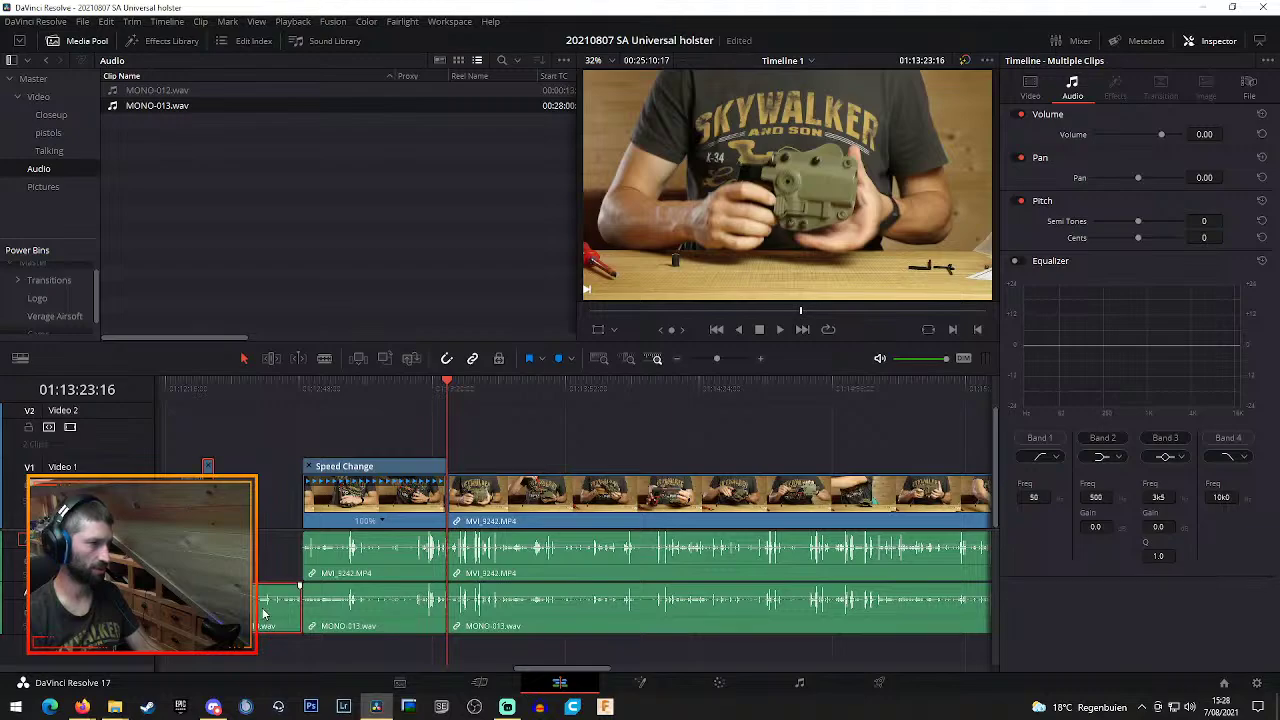
Set the second screwdriver piece of MVI_9242.MP4 to 800% speed
left_click(383, 622)
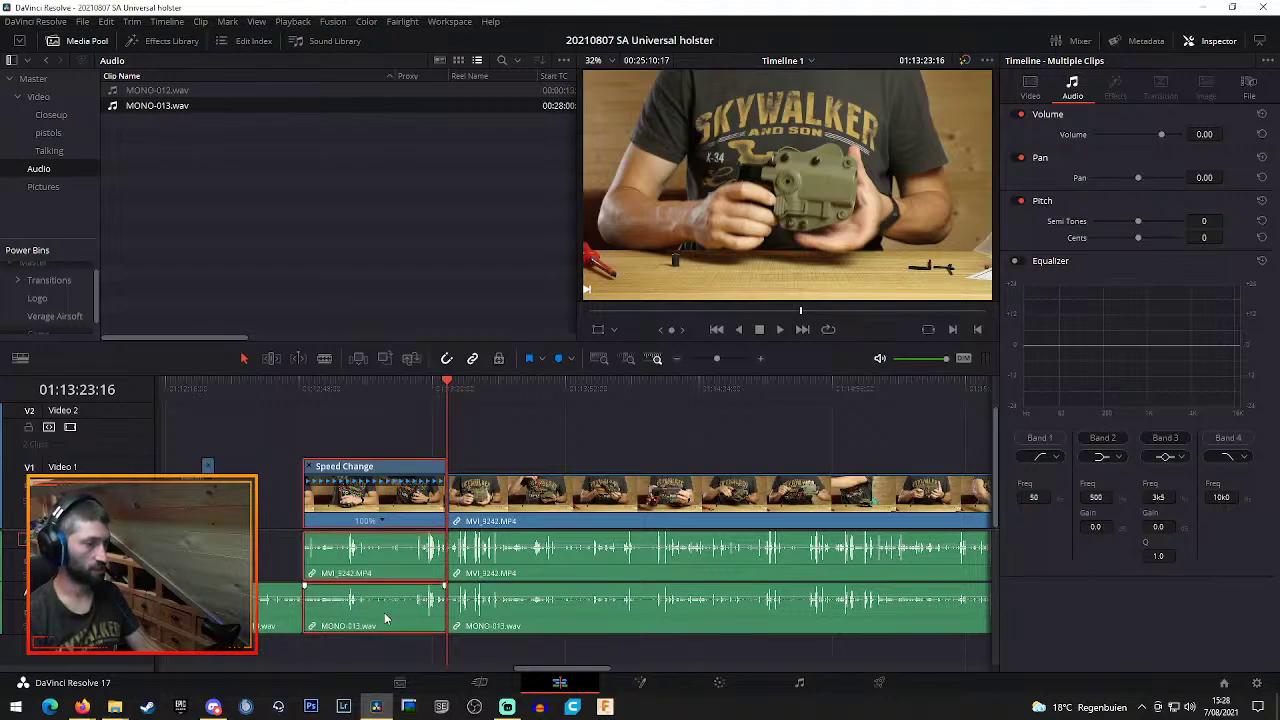
left_click(385, 524)
mouse_move(428, 580)
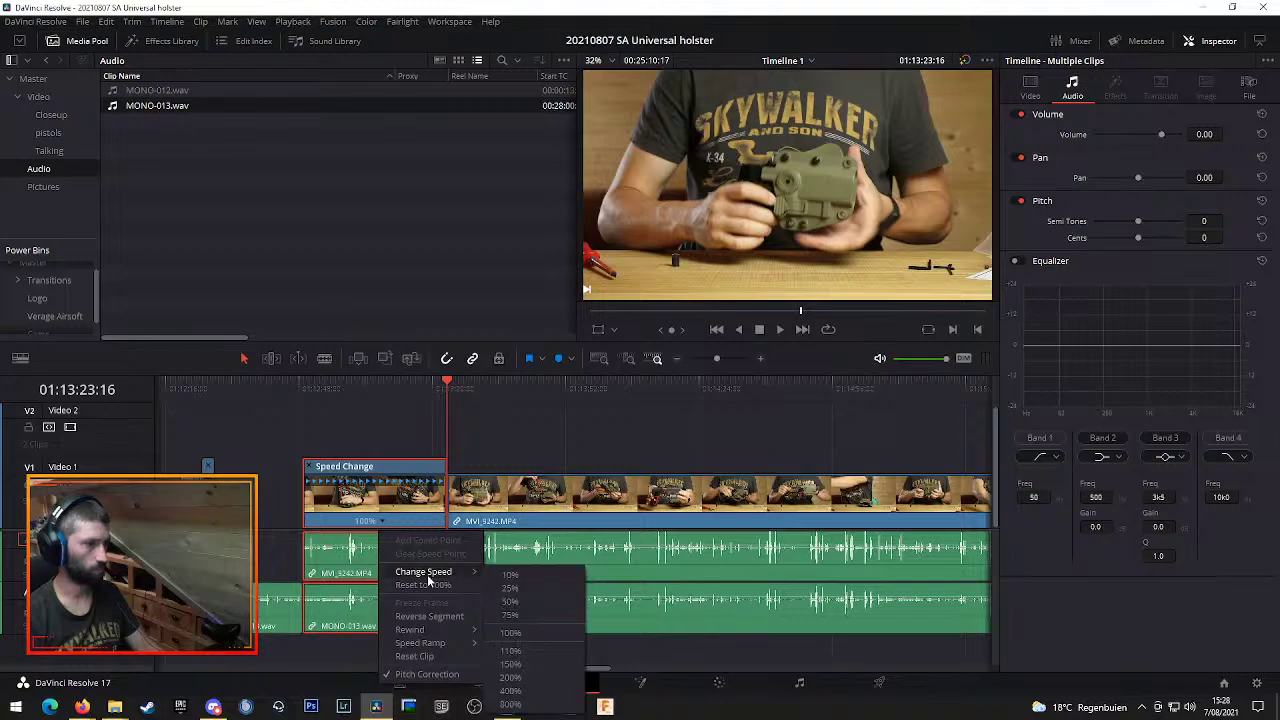
left_click(512, 704)
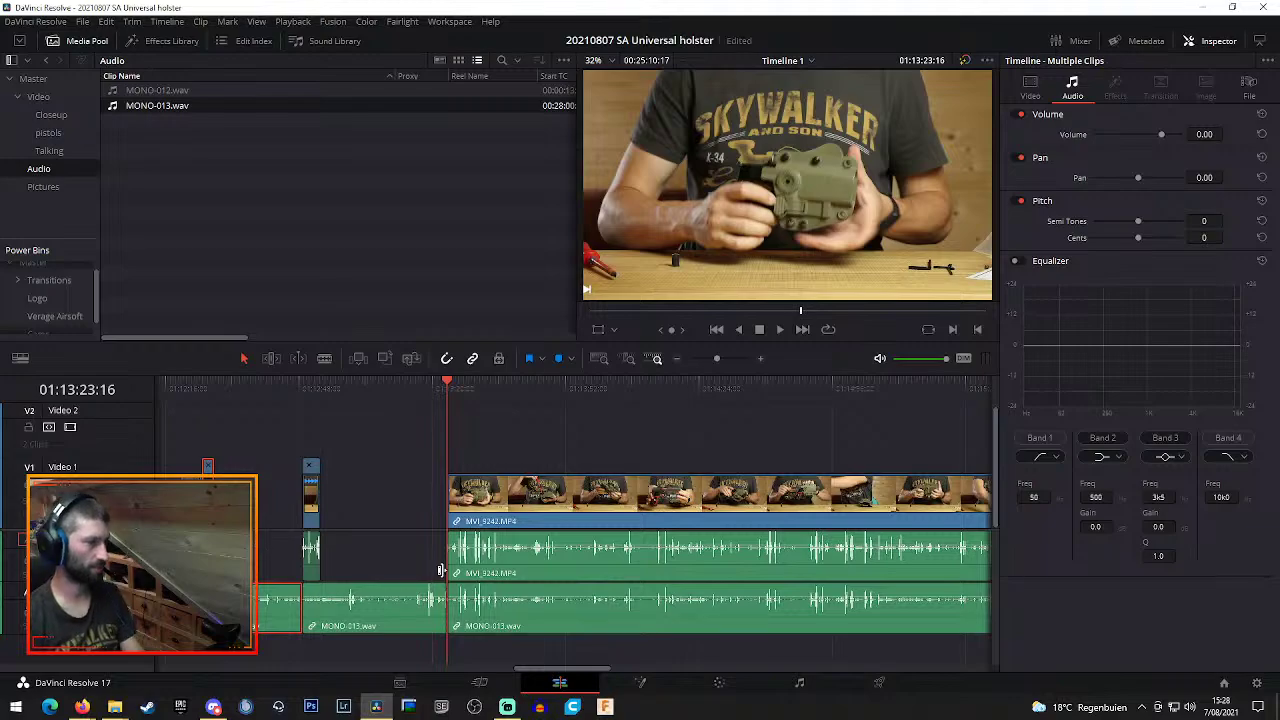
Delete the two leftover full-length MONO-013.wav pieces below the sped-up clips without removing the video
left_click(396, 626)
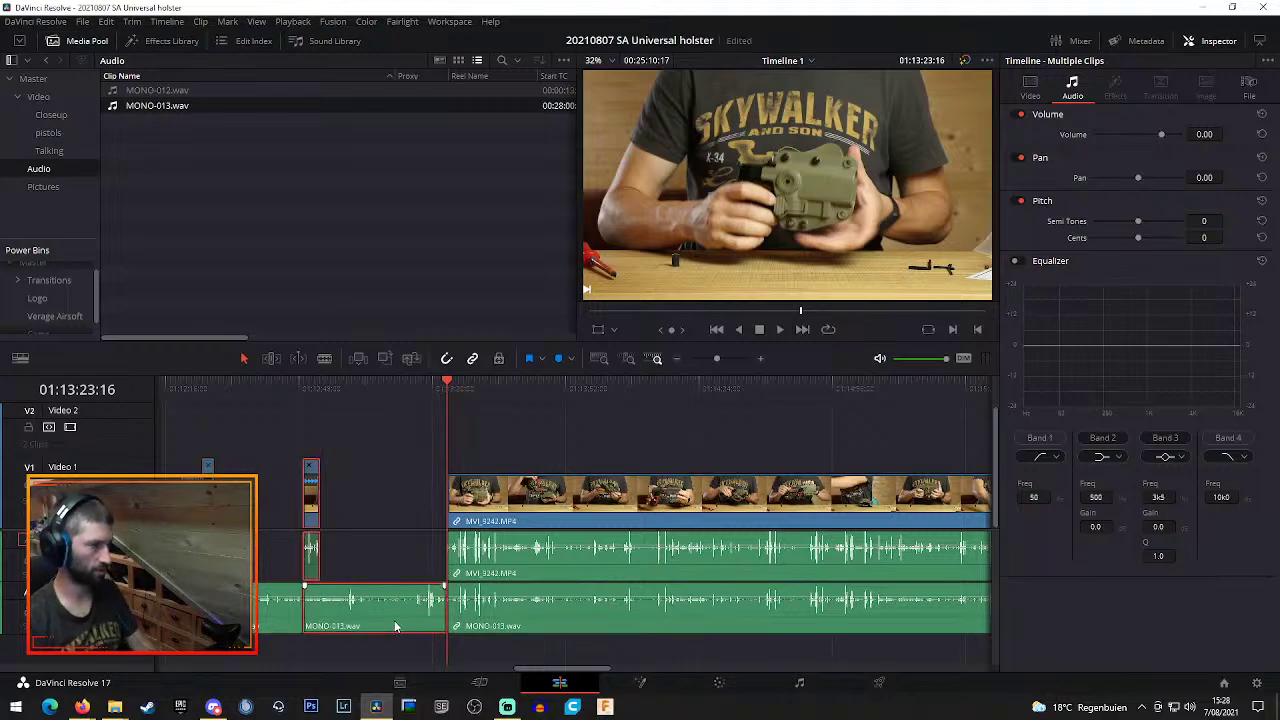
left_click(393, 612, "alt")
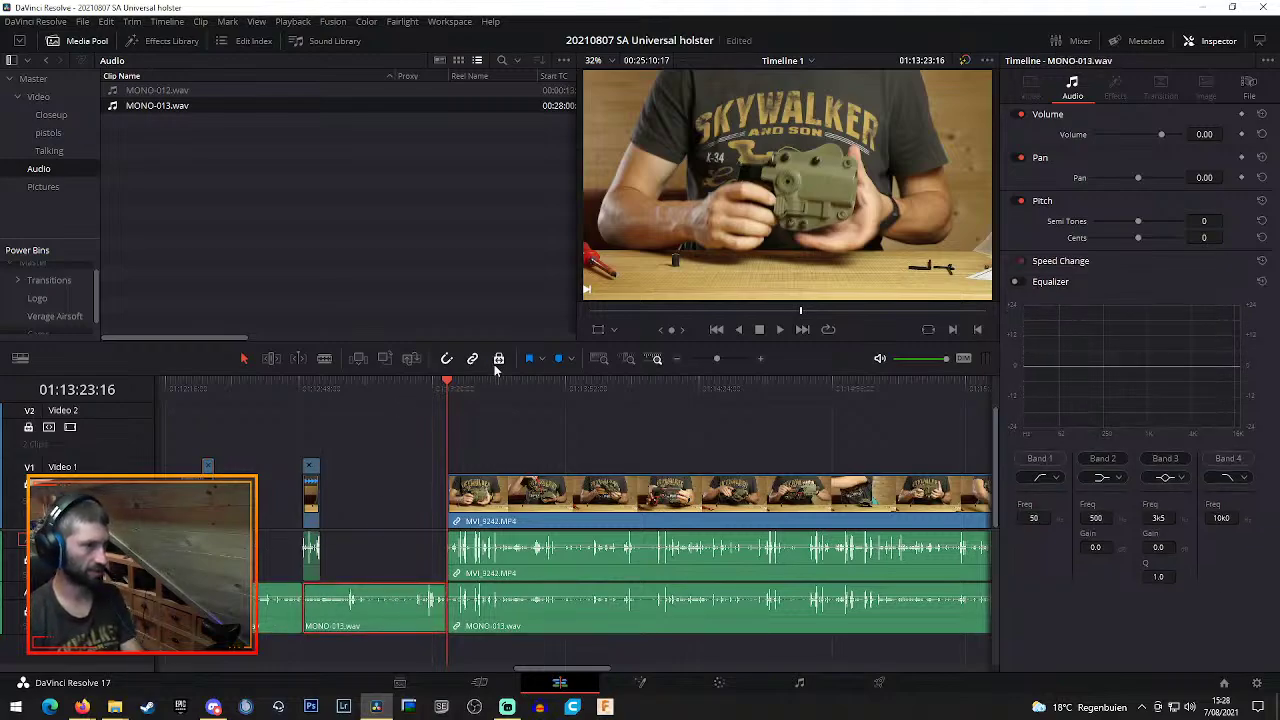
key("Delete")
left_click(254, 622)
key("Delete")
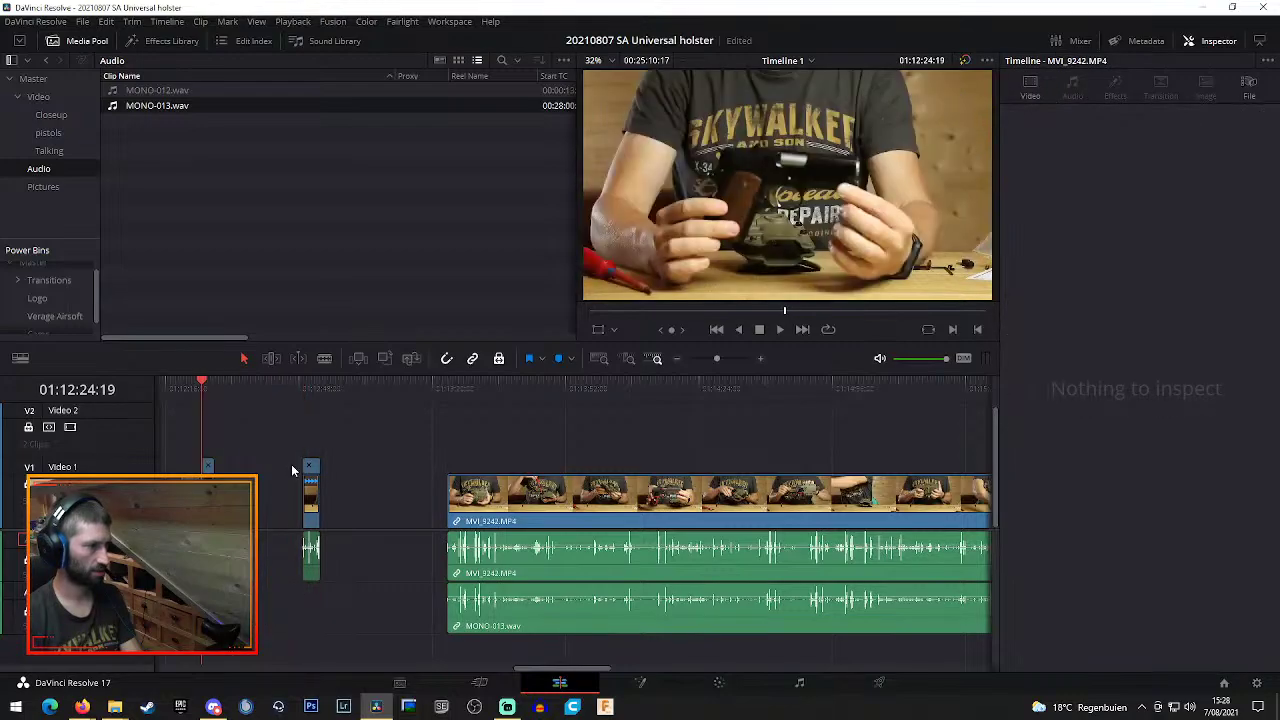
Butt the second sped-up piece against the first, and shift both with the short opening clip up to the following MVI_9242.MP4 piece
left_click(311, 533)
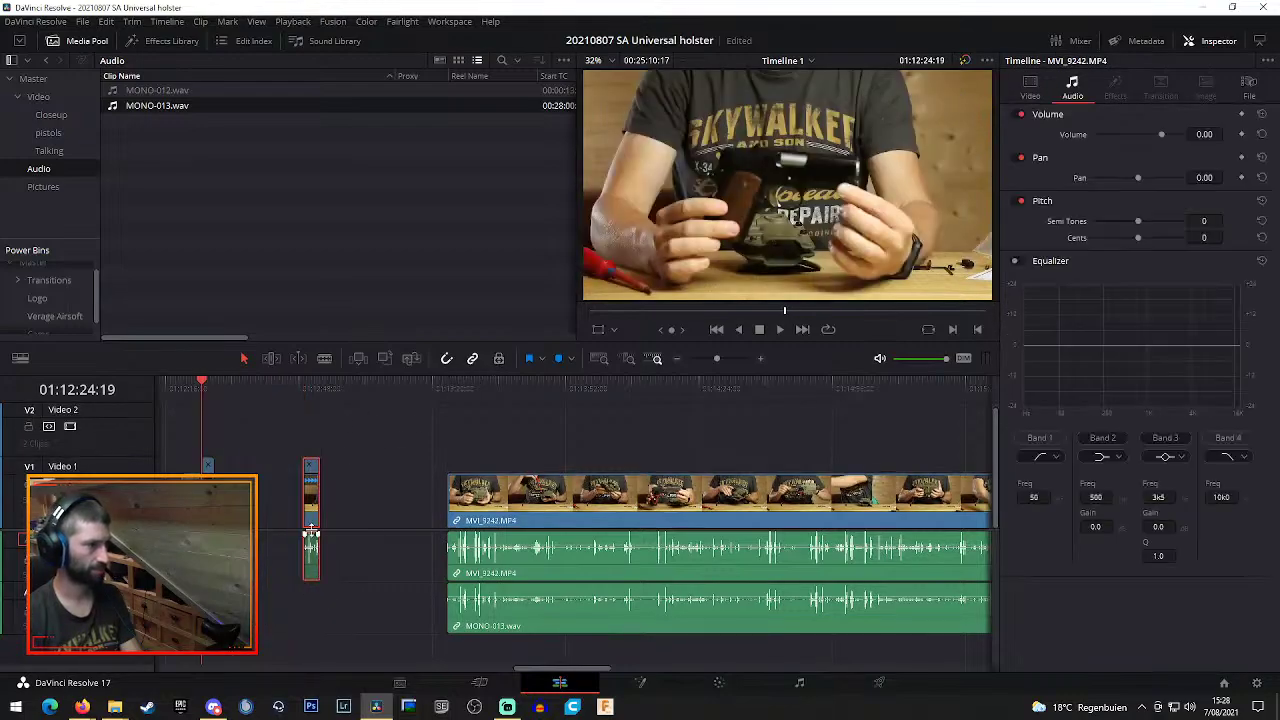
left_click_drag(301, 524, 205, 524)
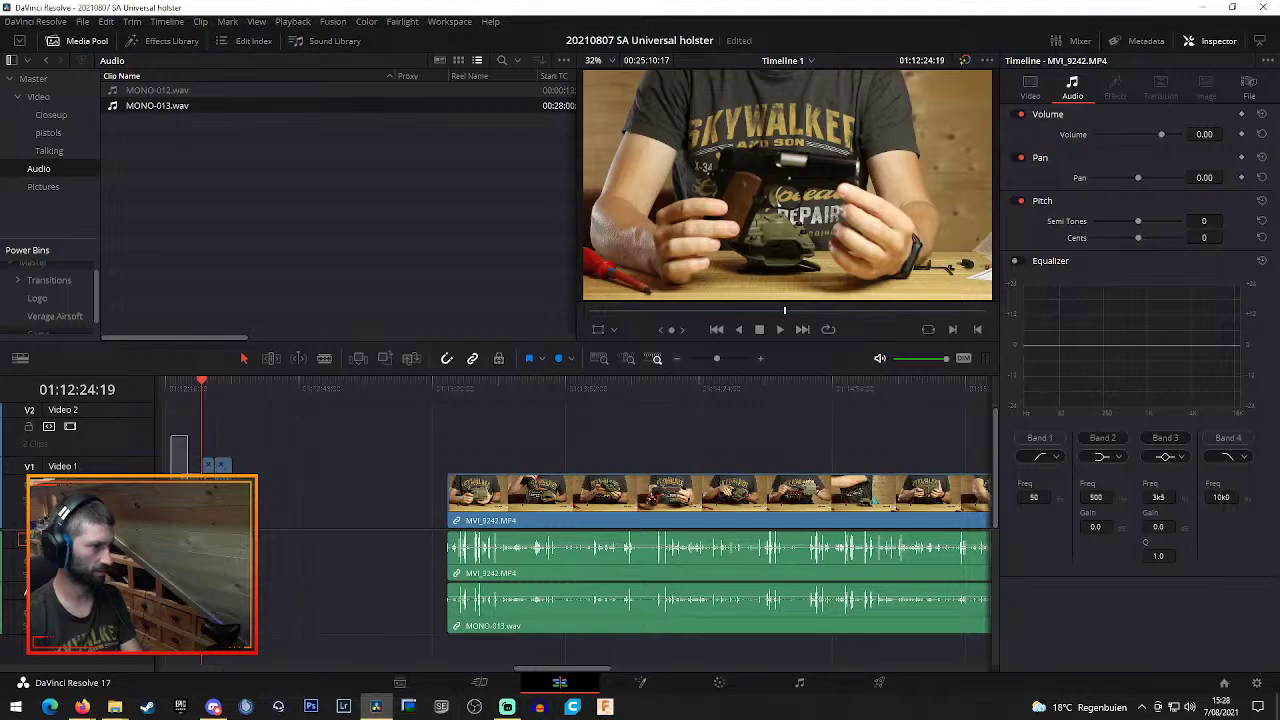
left_click_drag(187, 665, 248, 665)
left_click_drag(215, 520, 428, 520)
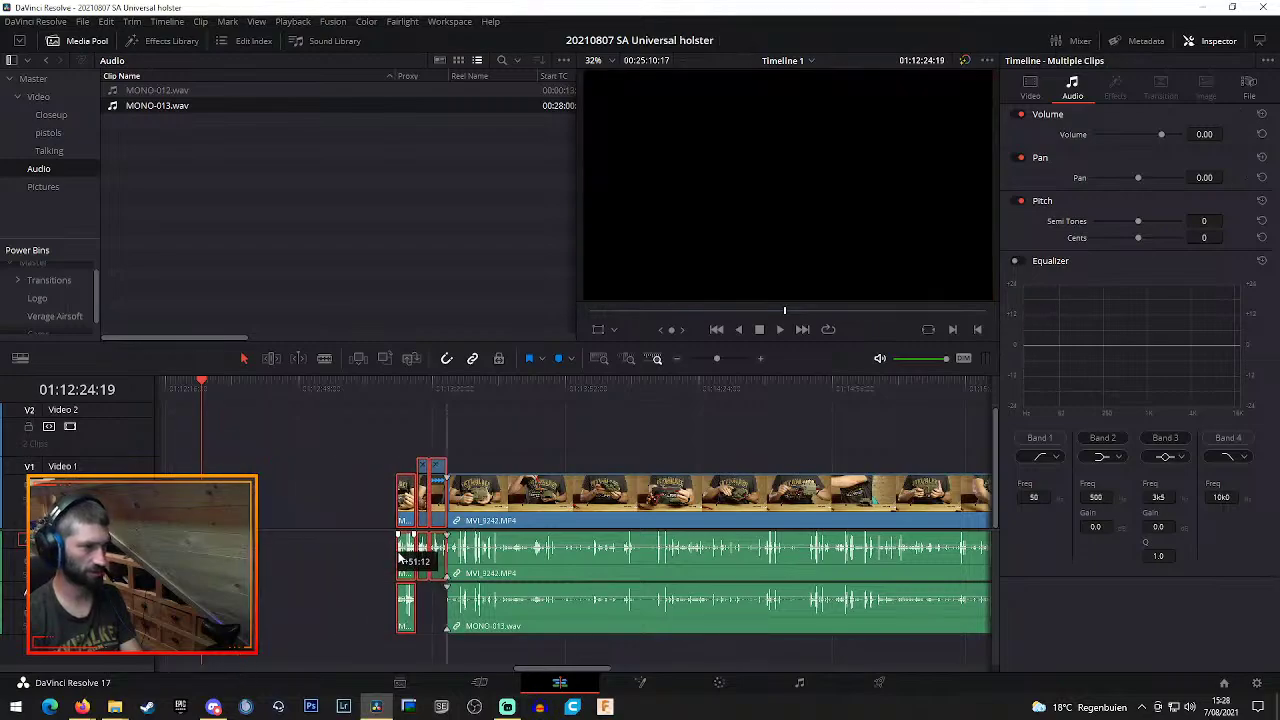
Play from the short opening clip through the two sped-up pieces into the following MVI_9242.MP4 footage to check the sequence
left_click(397, 381)
key("space")
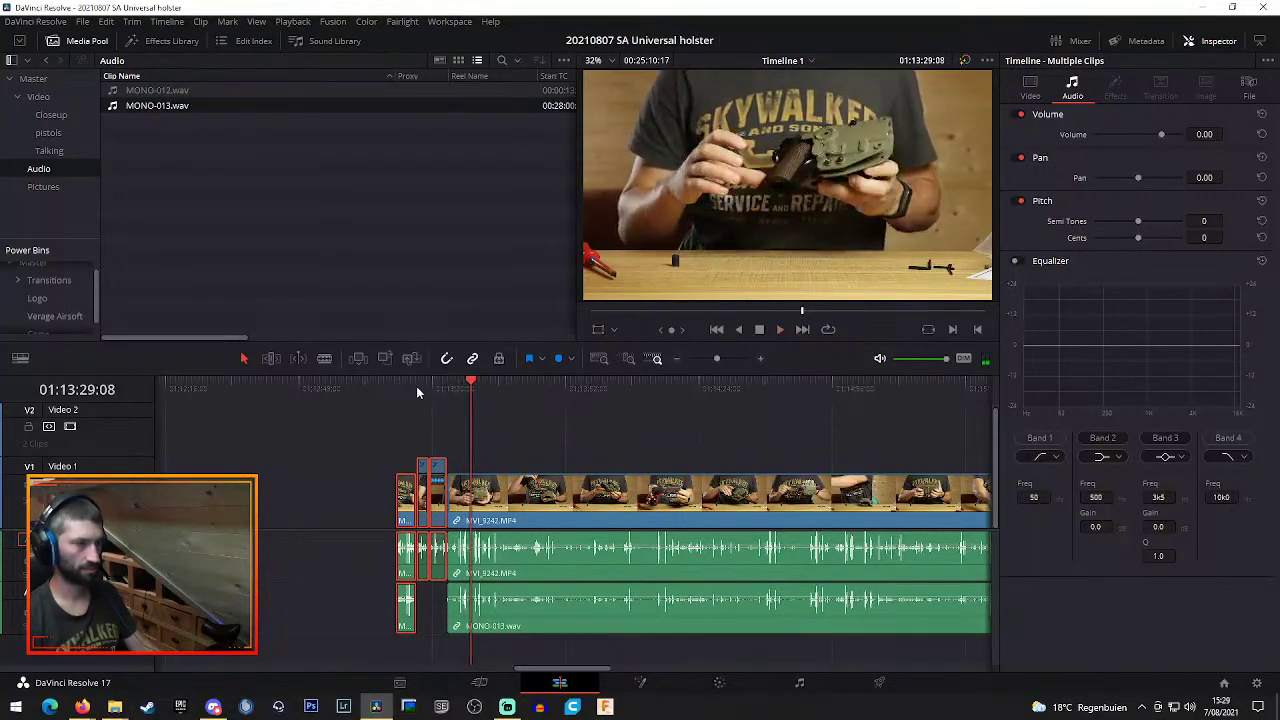
key("space")
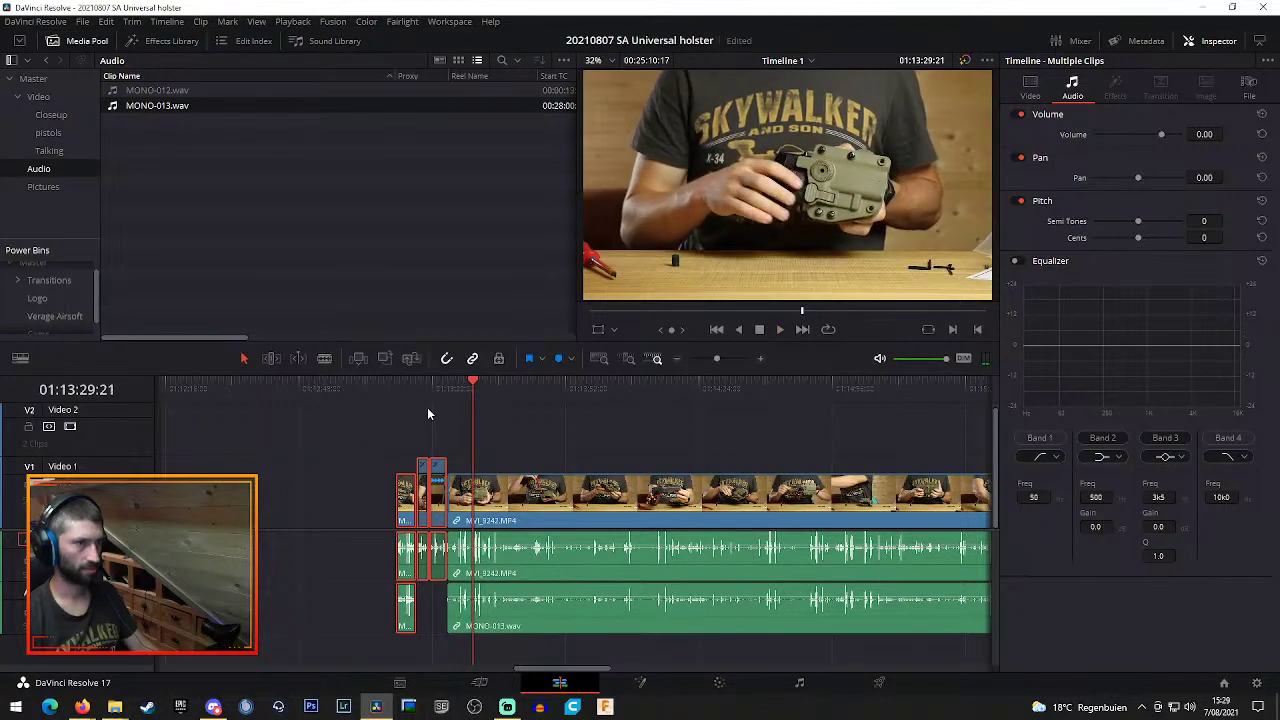
Split the MVI_9242.MP4 footage at 01:13:29:21 and move the cut-off piece with the opening and two sped-up clips back toward the preceding footage
key("b")
left_click(474, 500)
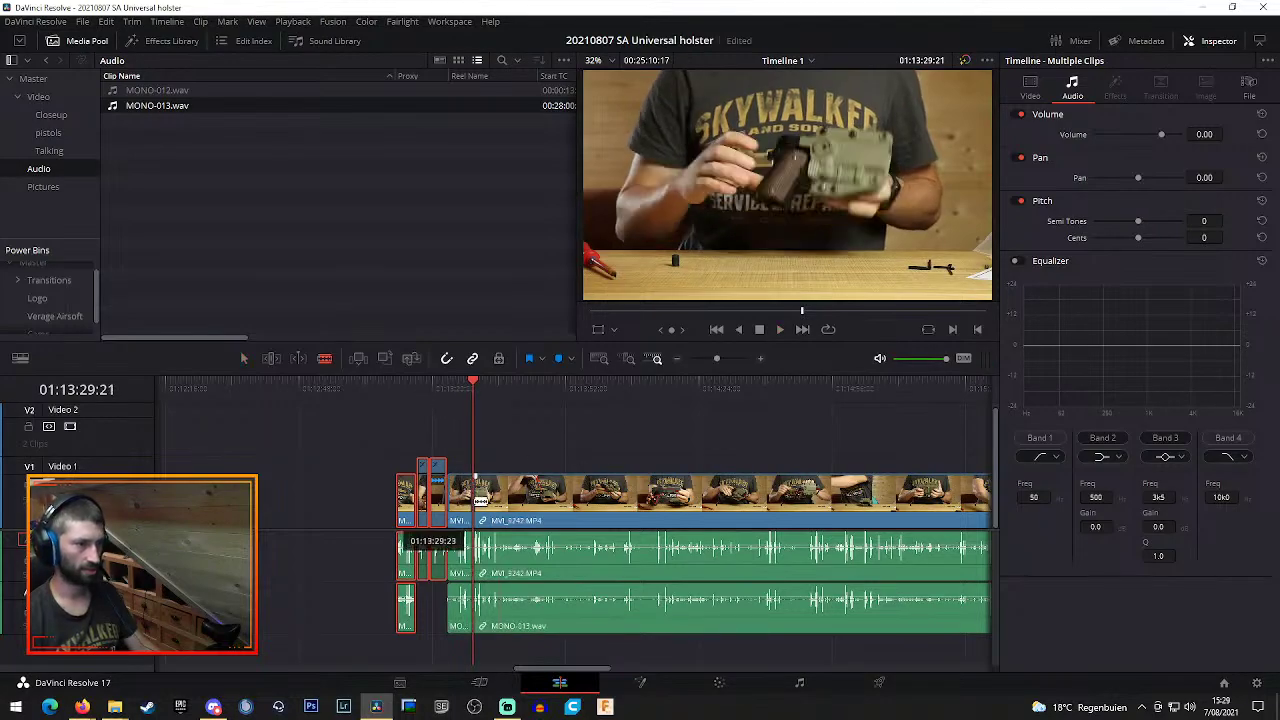
key("a")
left_click_drag(333, 443, 472, 606)
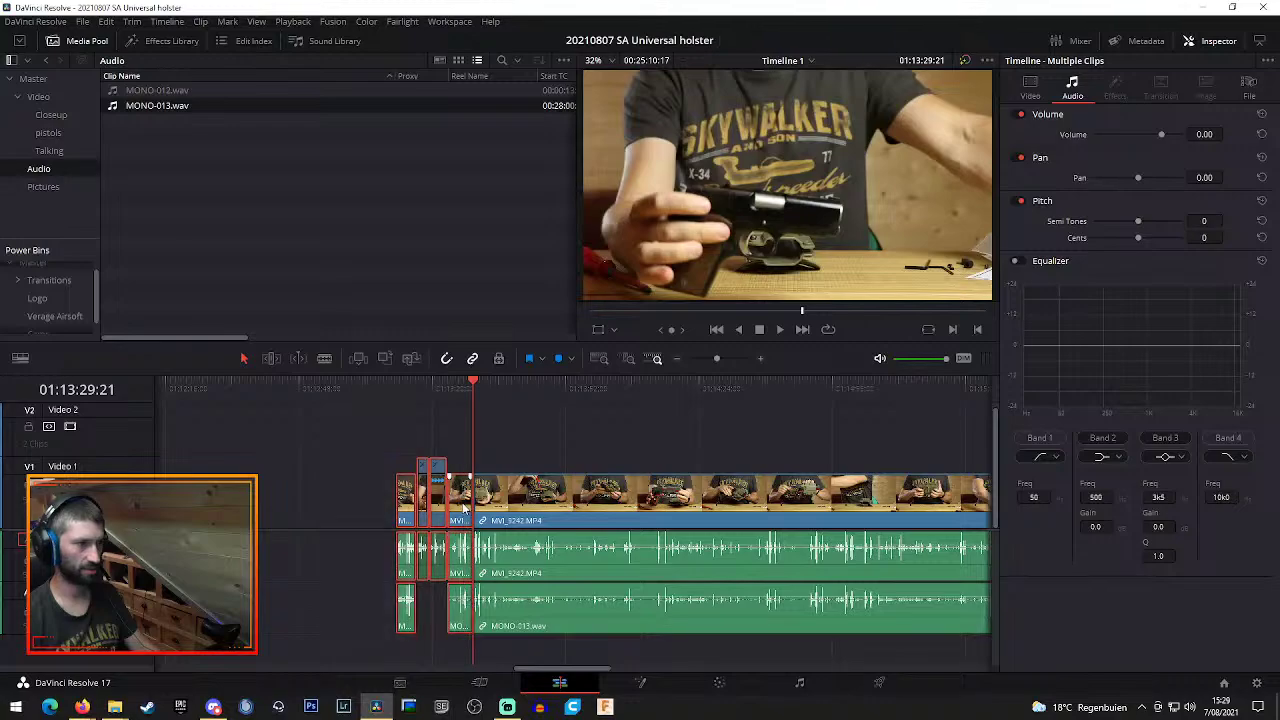
left_click_drag(465, 510, 262, 505)
Play the end of the moved clip group and reposition the group directly behind the preceding footage
left_click(232, 384)
key("space")
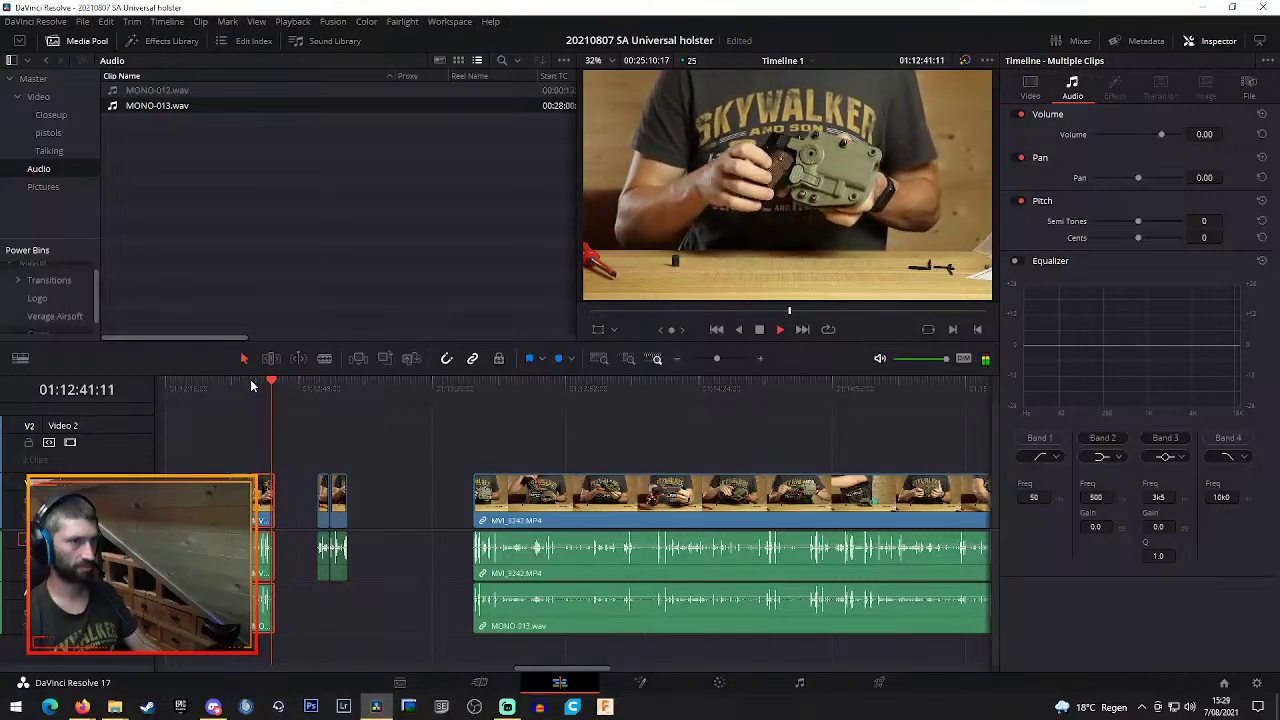
key("space")
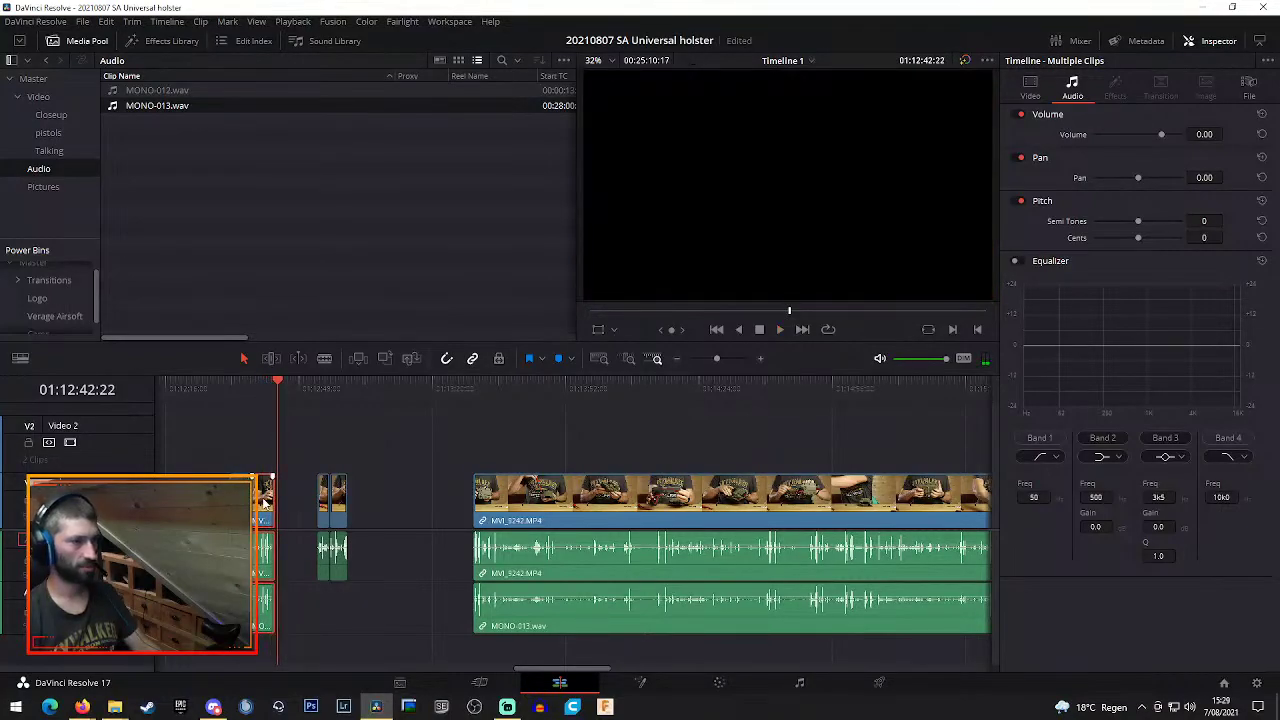
left_click_drag(266, 500, 314, 512)
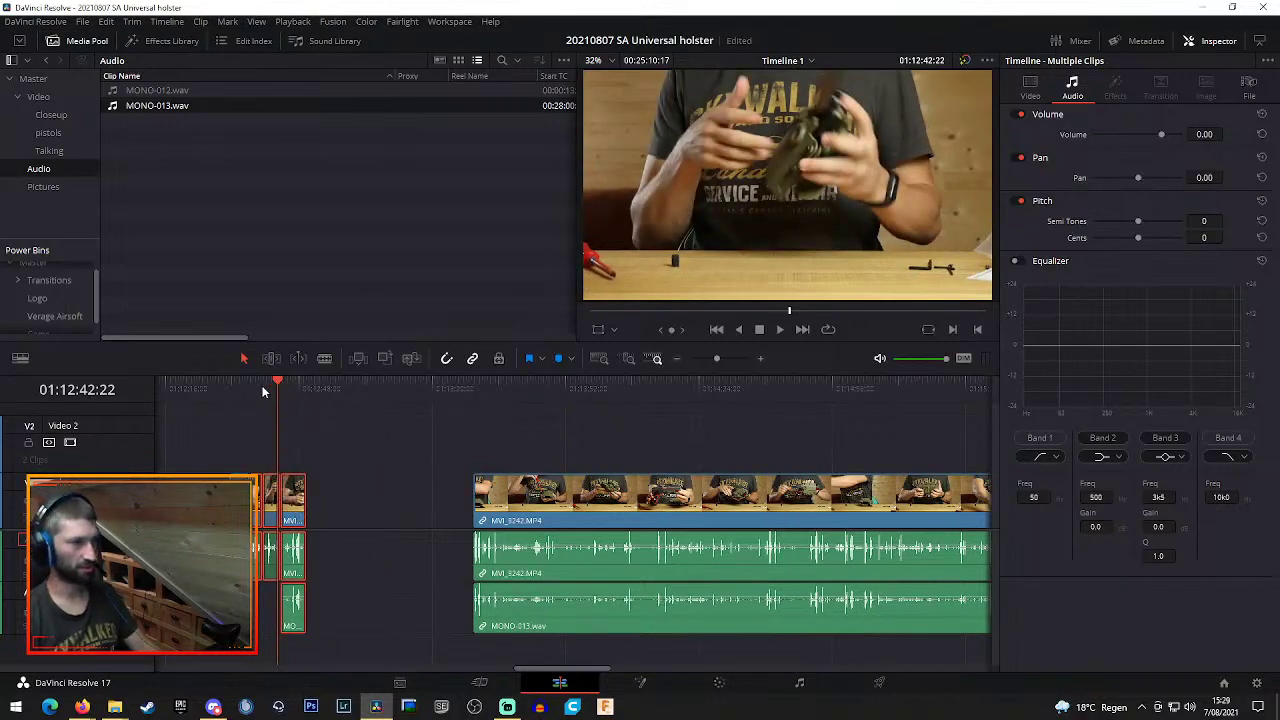
Split the remaining MVI_9242.MP4 footage at 01:13:41:00 and 01:13:44:12, and ripple delete the piece before the first cut
left_click_drag(471, 392, 519, 392)
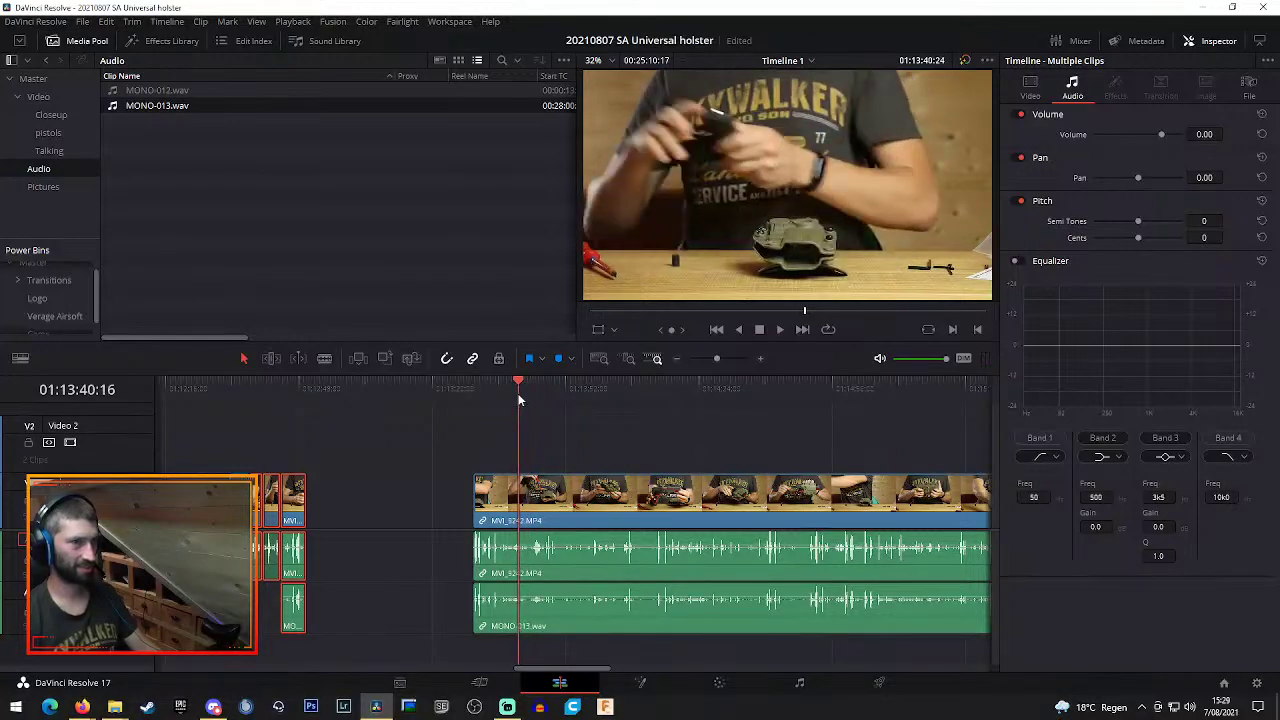
key("space")
key("b")
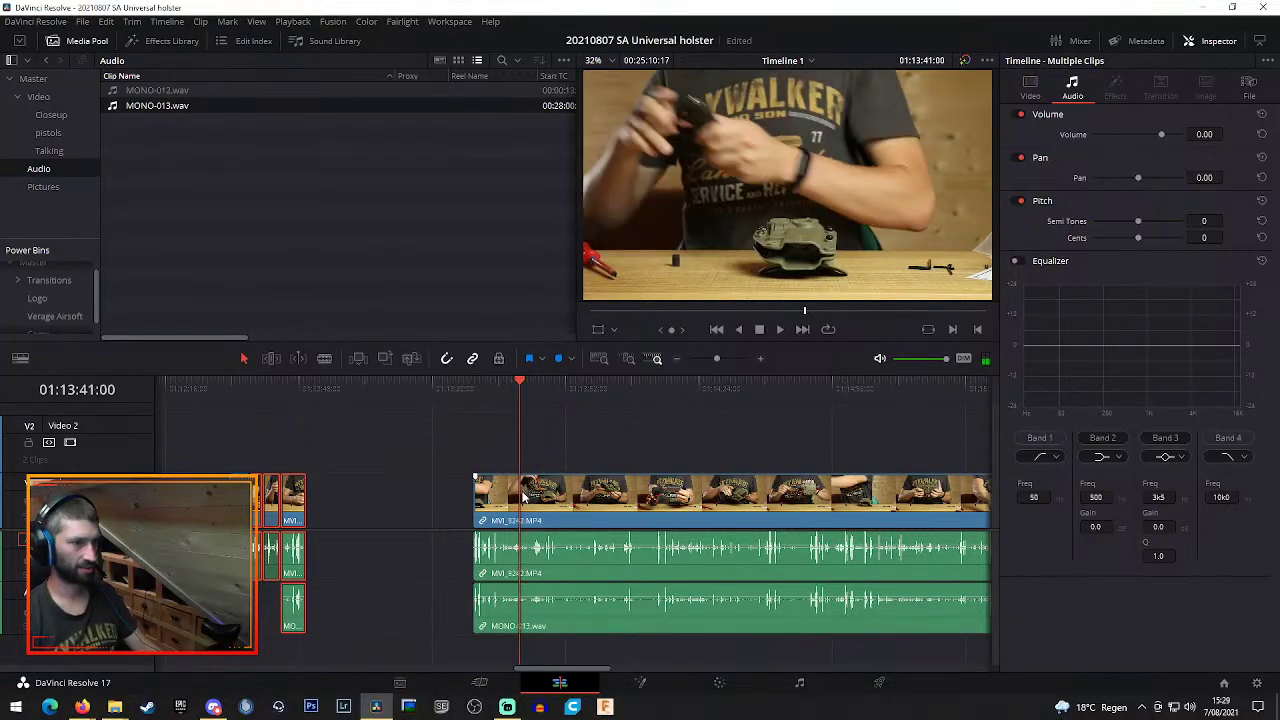
left_click(518, 490)
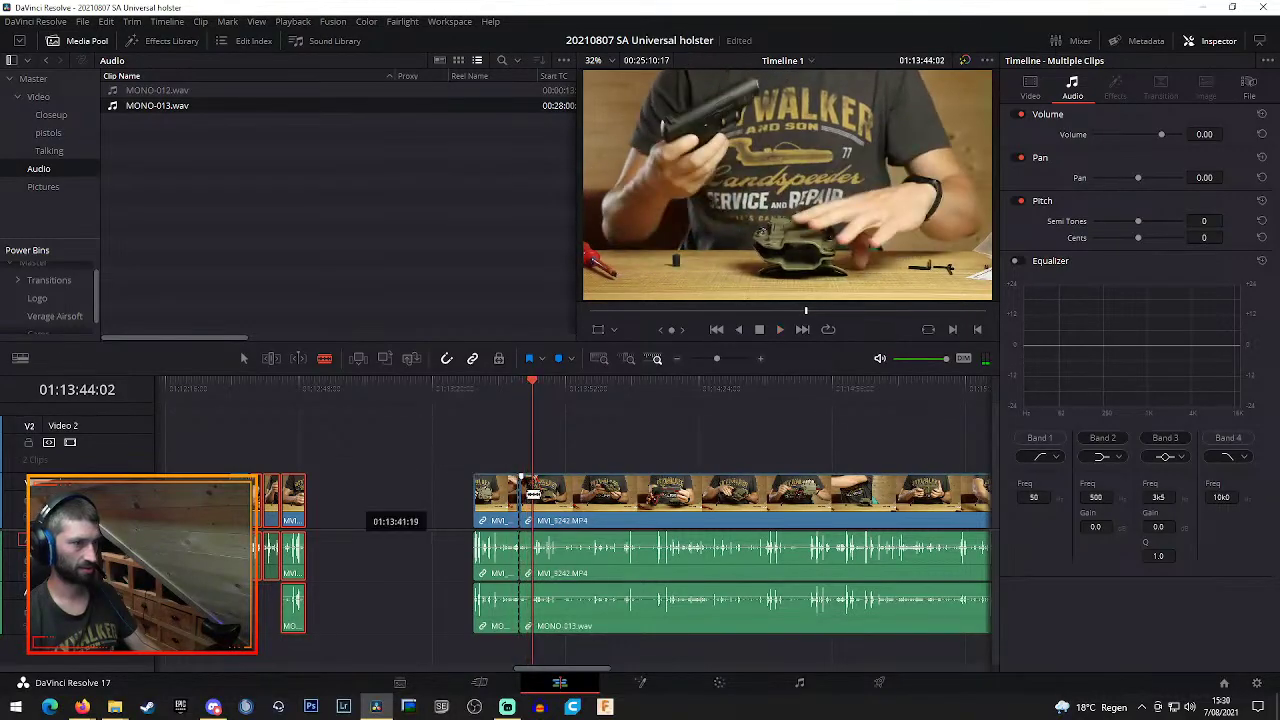
left_click(541, 500)
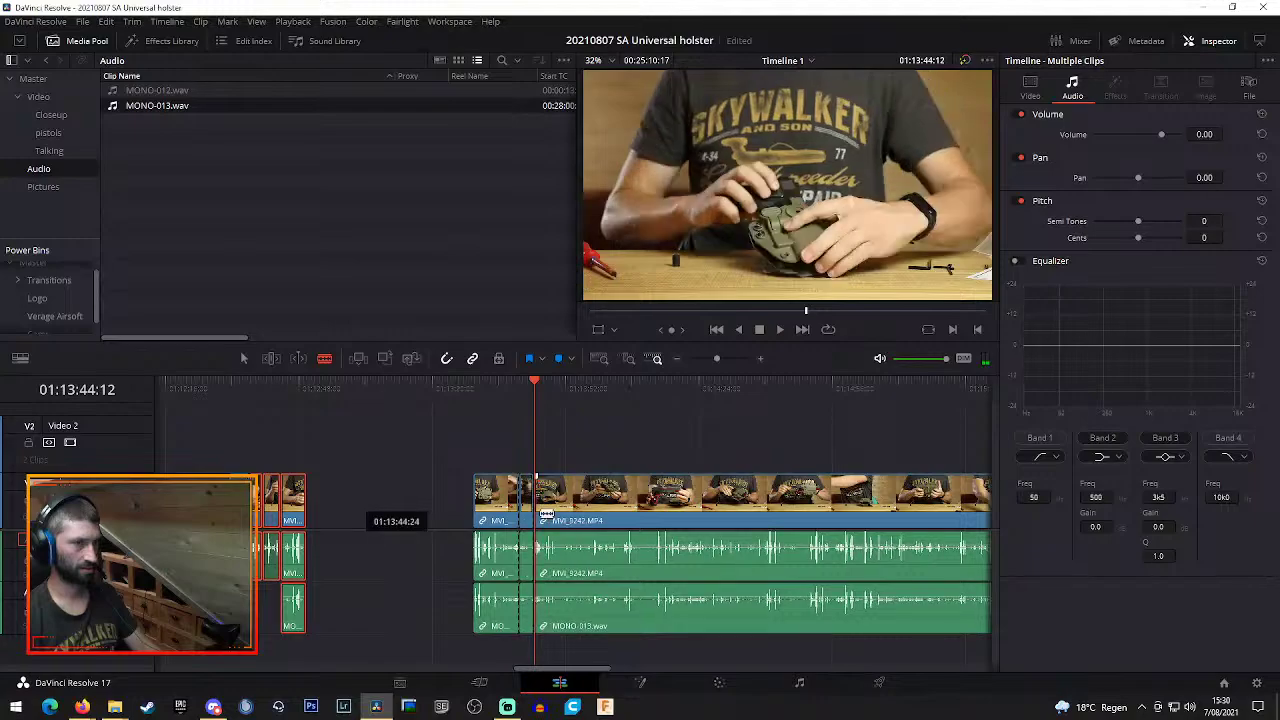
key("a")
left_click(503, 513)
key("Delete")
Split MVI_9242.MP4 where the screwdriver work ends, at about 01:13:48, and again at 01:13:53:18 after the pistol is drawn
left_click(489, 390)
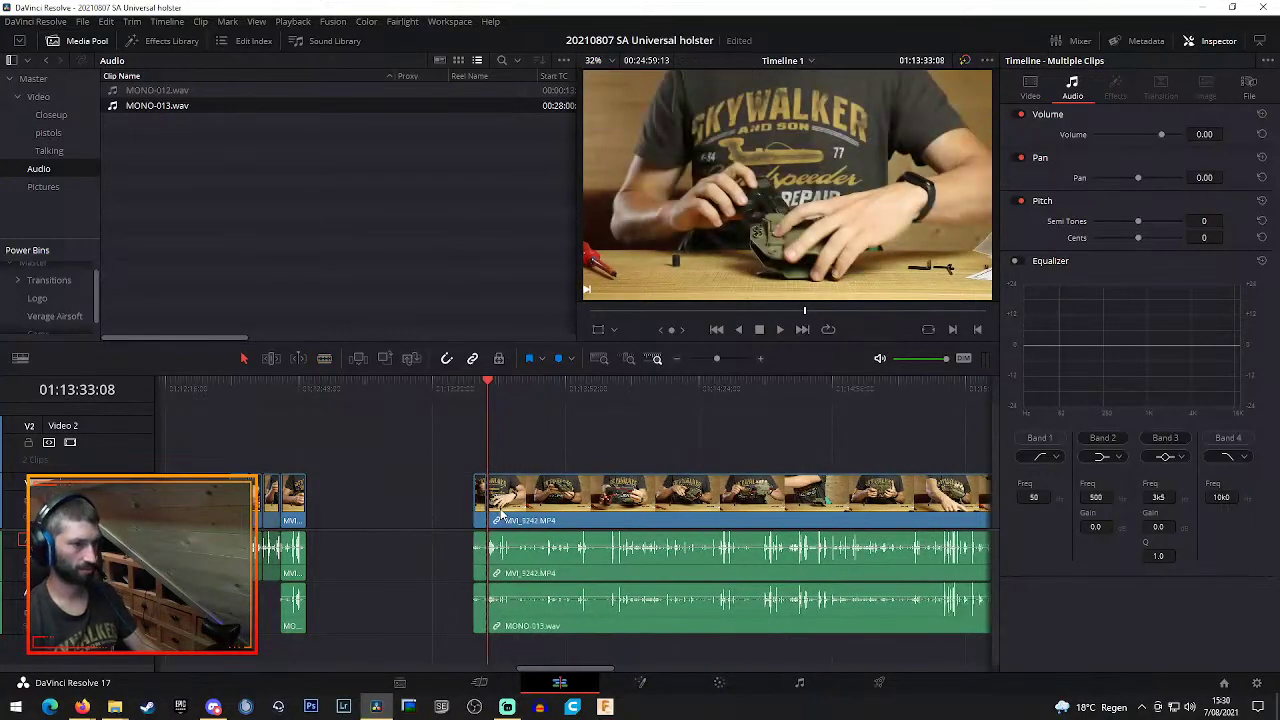
left_click_drag(489, 381, 549, 408)
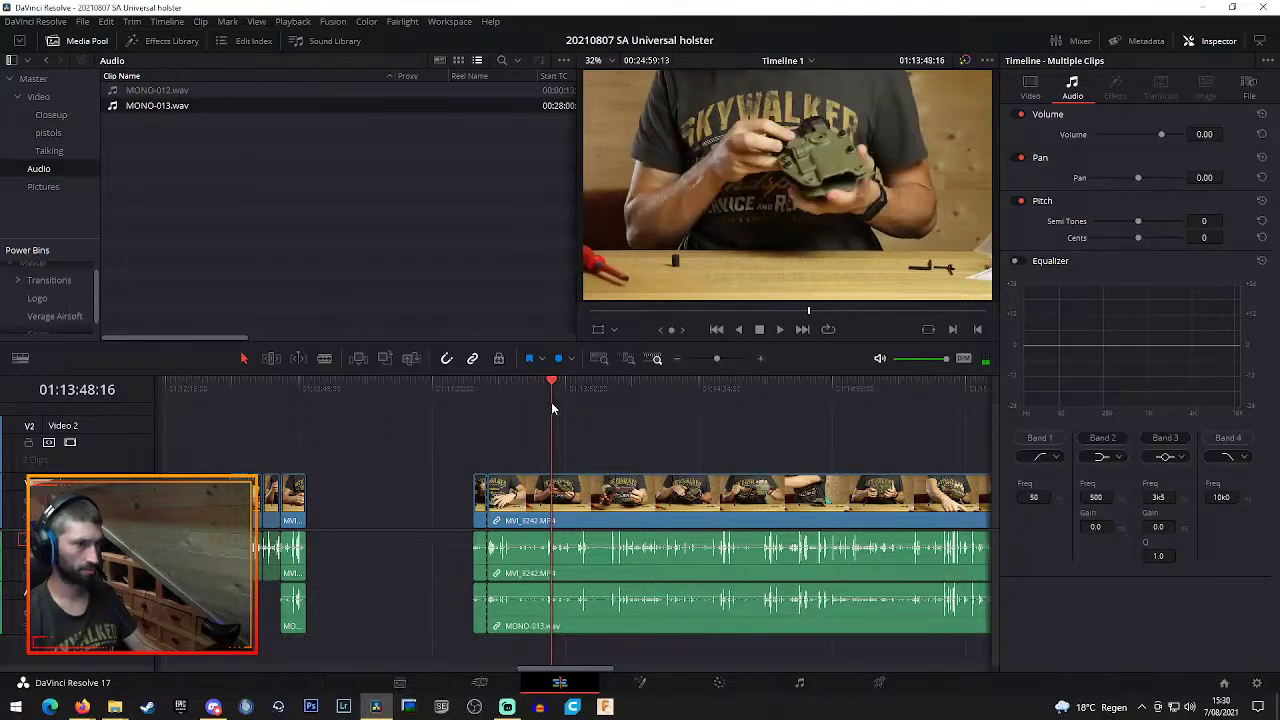
key("space")
key("j")
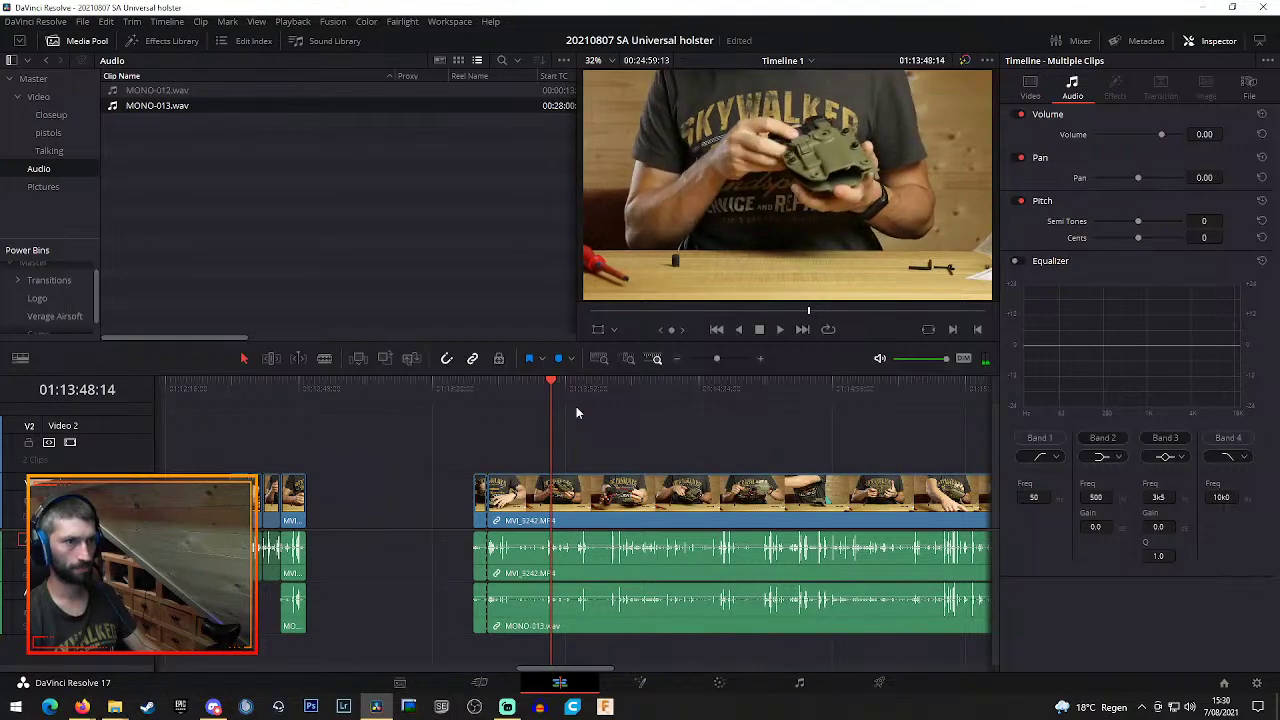
key("k")
key("b")
left_click(554, 491)
key("space")
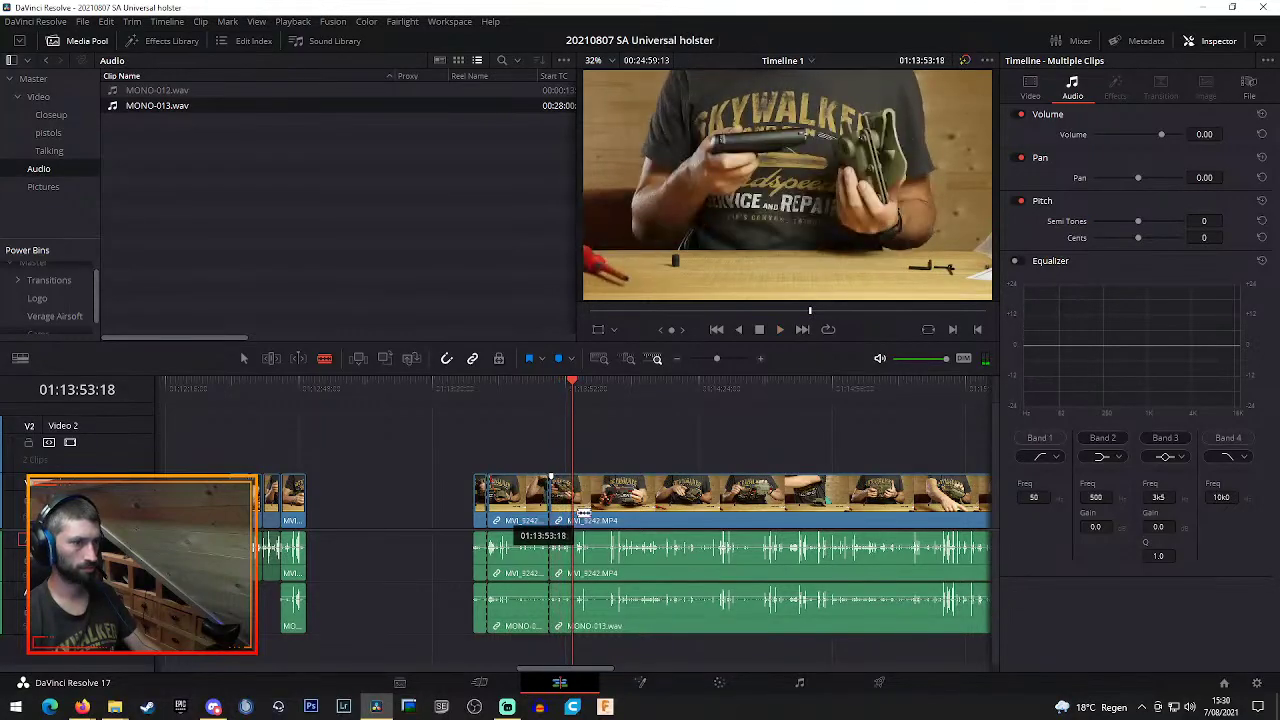
left_click(579, 507)
key("a")
Set the screwdriver piece of MVI_9242.MP4 before the 01:13:48 cut to 800% speed
left_click(530, 505)
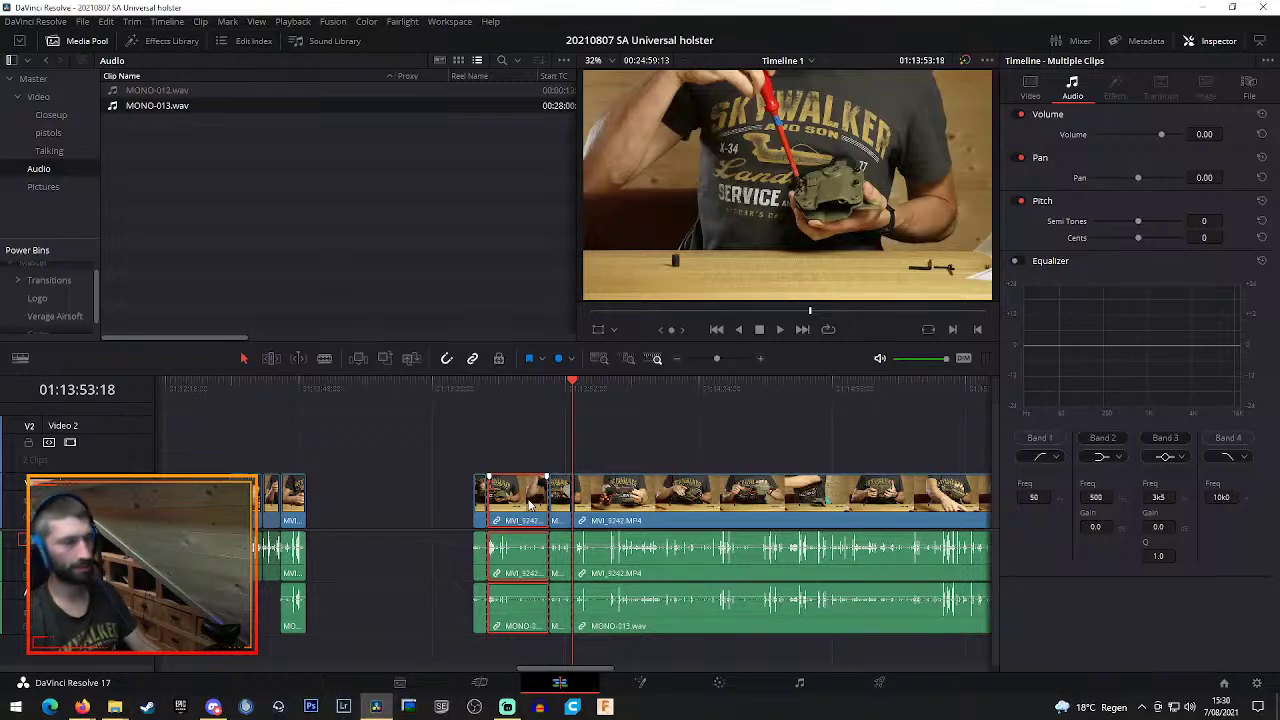
right_click(527, 508)
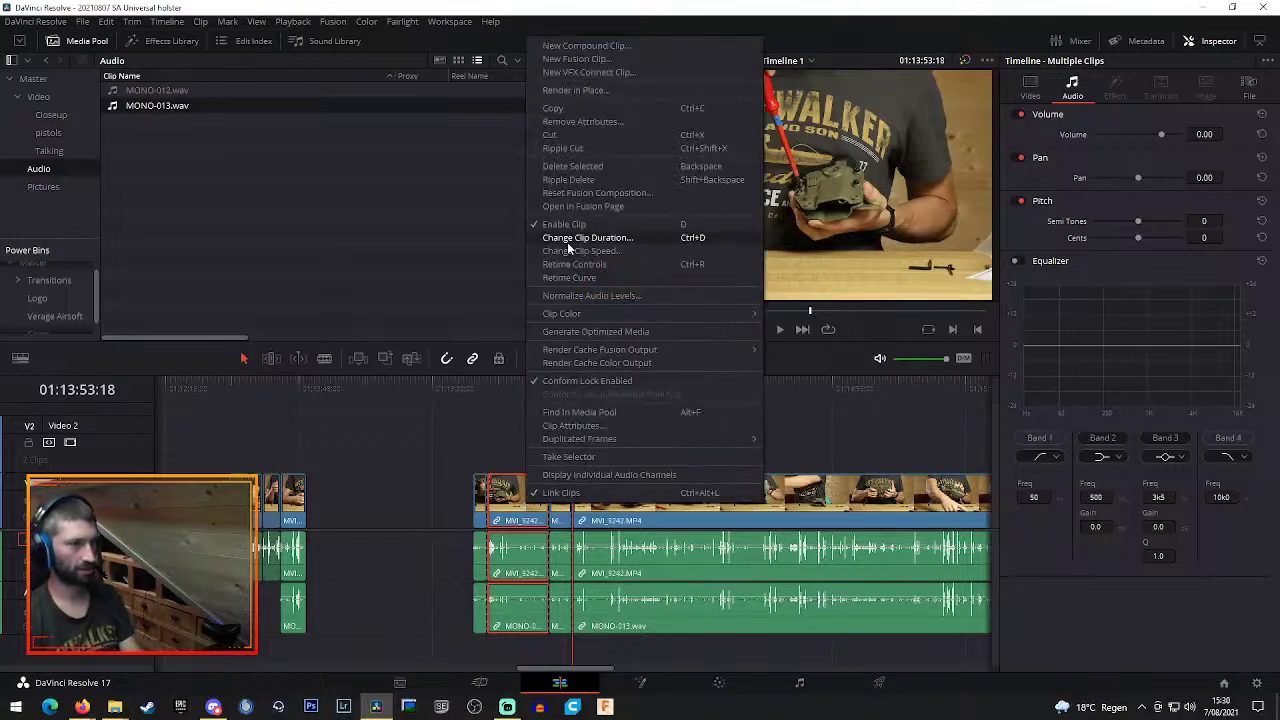
left_click(571, 263)
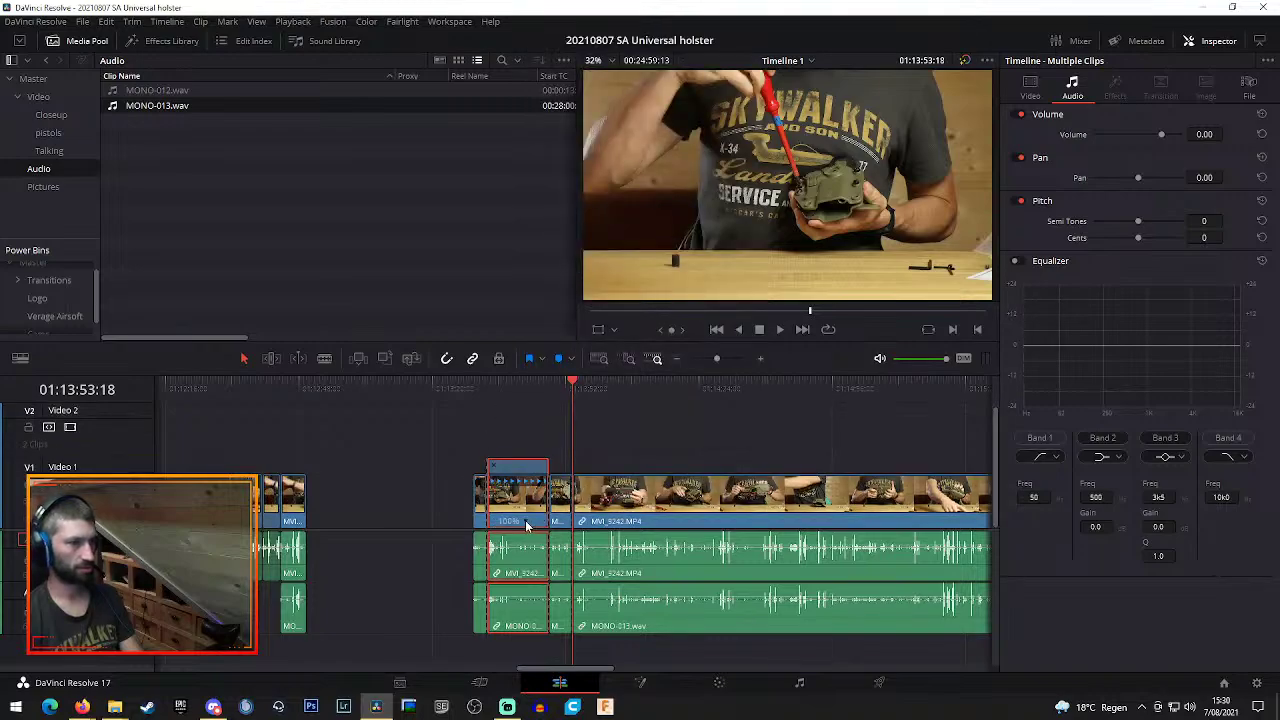
left_click(526, 522)
mouse_move(566, 574)
left_click(676, 697)
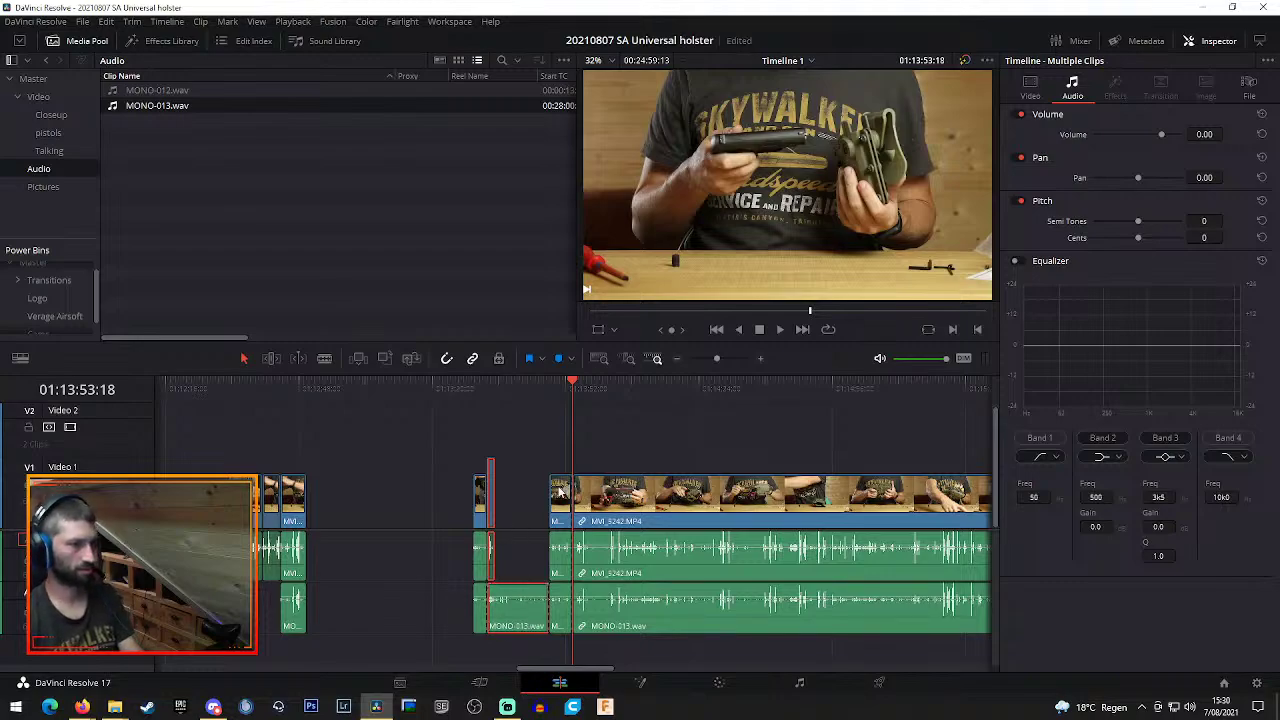
Delete the leftover full-length MONO-013.wav piece below the newly sped-up clip
left_click(556, 488)
left_click(508, 620)
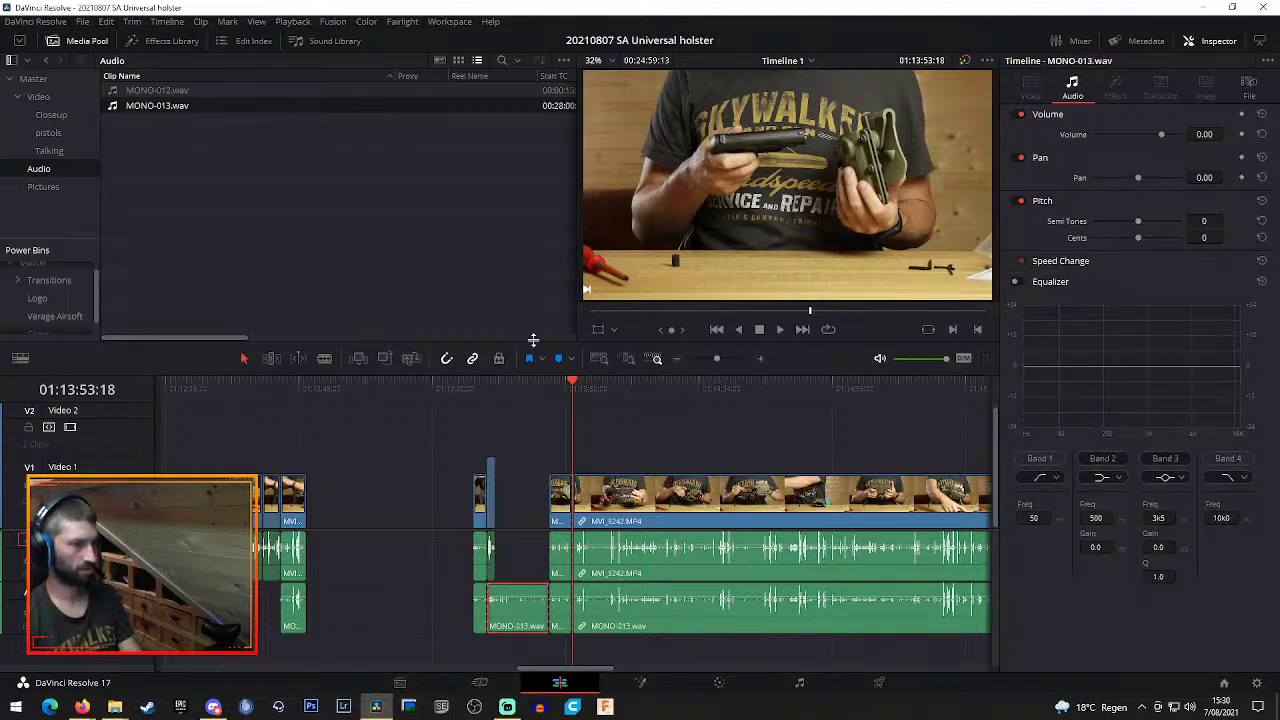
key("Delete")
left_click(505, 386)
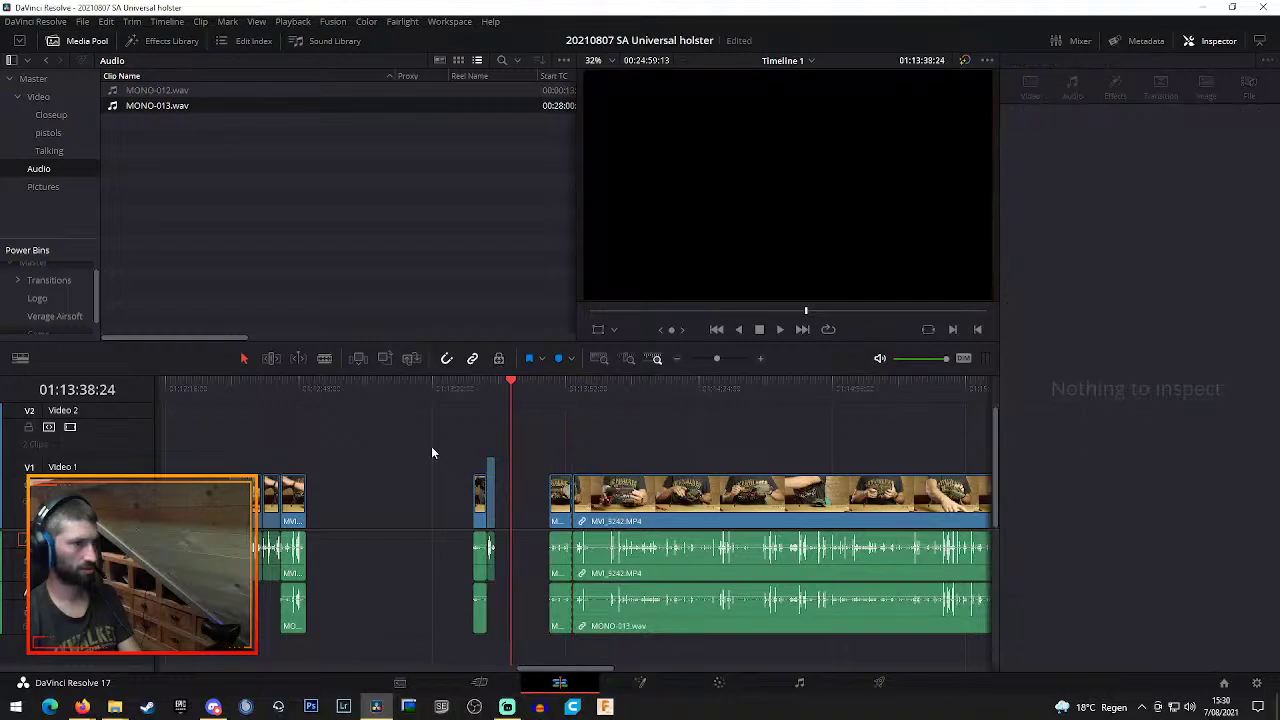
Butt the short follow-up piece against the sped-up clip, and move it with the sped-up and opening pieces directly behind the preceding footage
left_click_drag(432, 453, 500, 642)
left_click_drag(562, 510, 507, 511)
left_click_drag(446, 453, 530, 634)
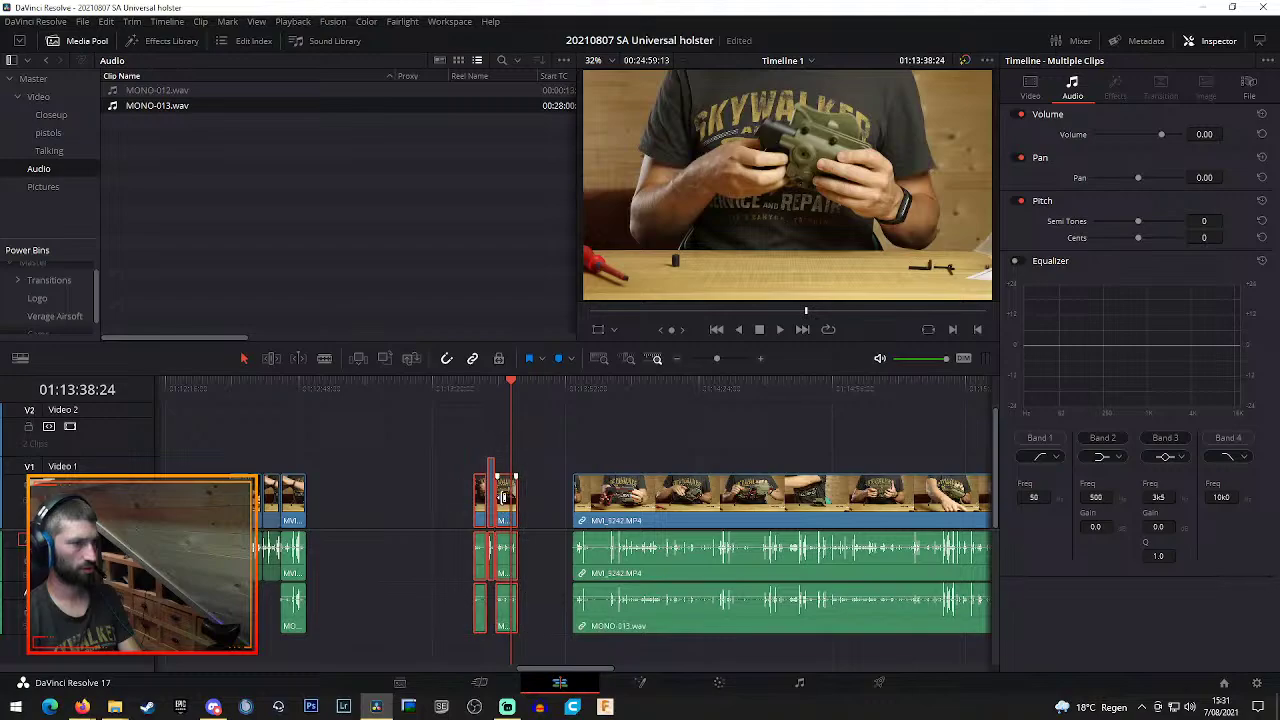
left_click_drag(507, 503, 338, 505)
Review the remaining MVI_9242.MP4 footage, split it at 01:14:12:21, and ripple delete the part before the cut
left_click(574, 386)
key("space")
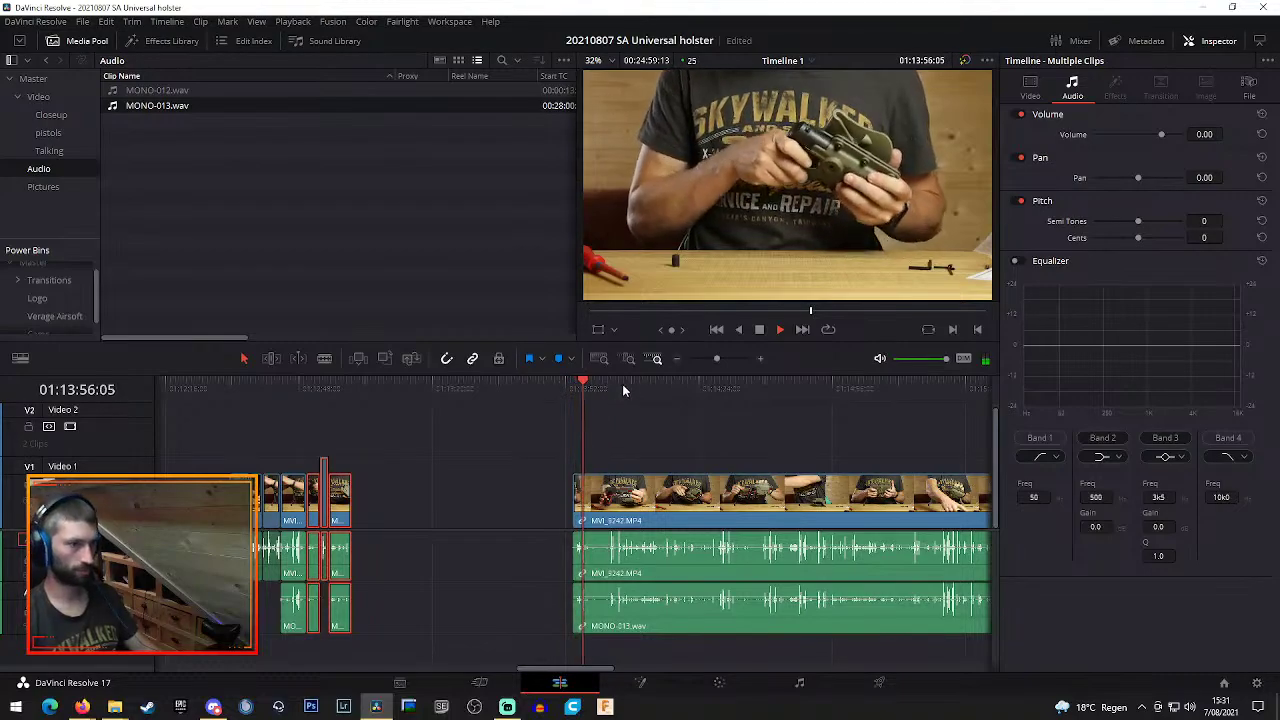
left_click(605, 383)
left_click_drag(605, 381, 652, 388)
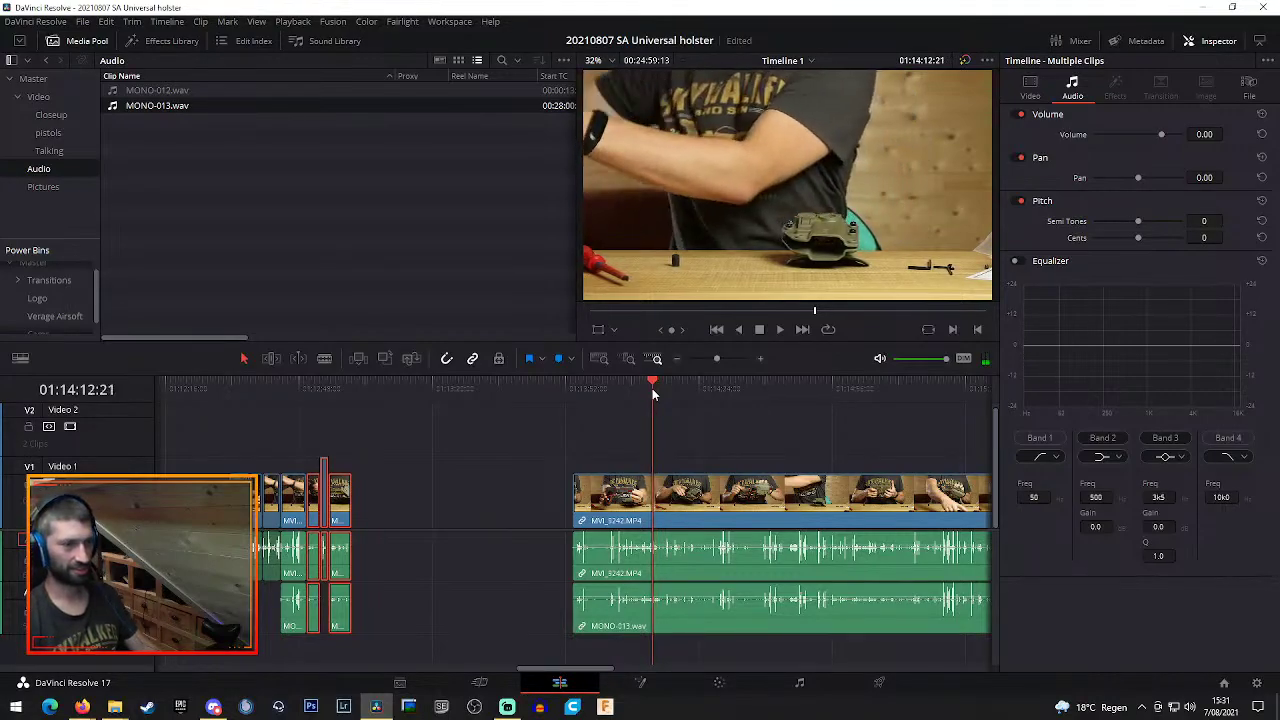
key("b")
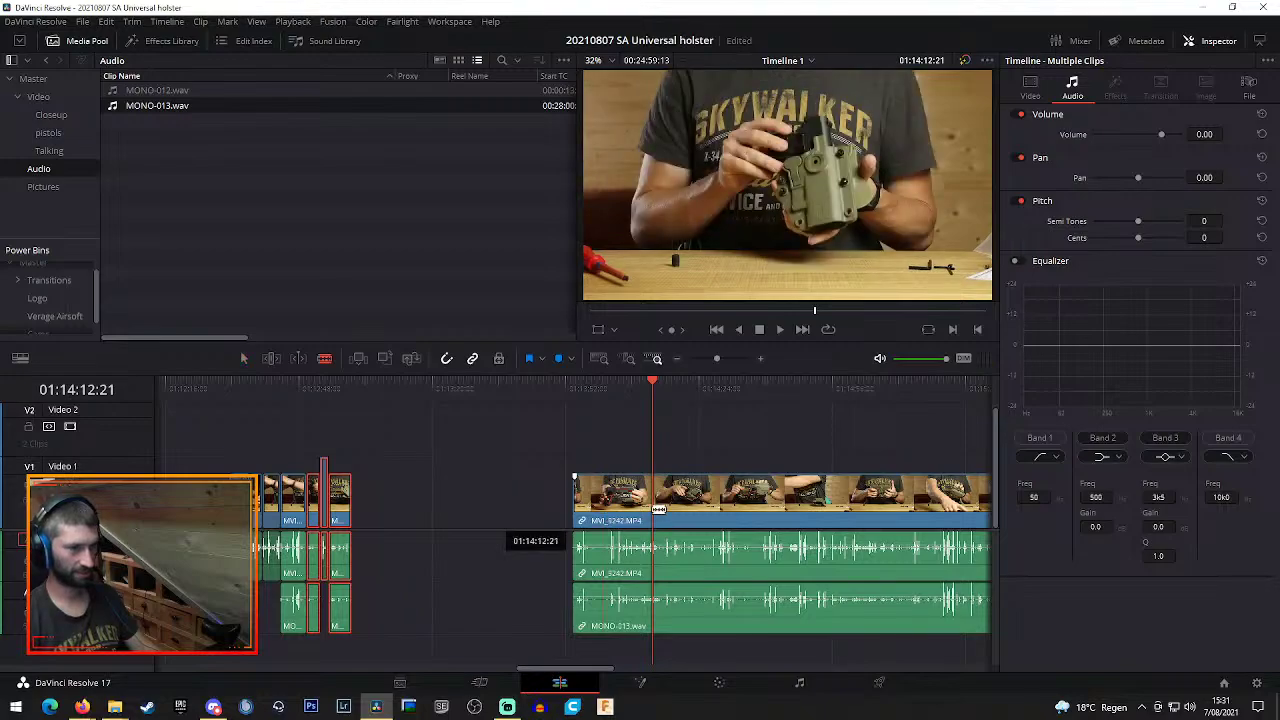
left_click(656, 507)
left_click(606, 500)
key("Delete")
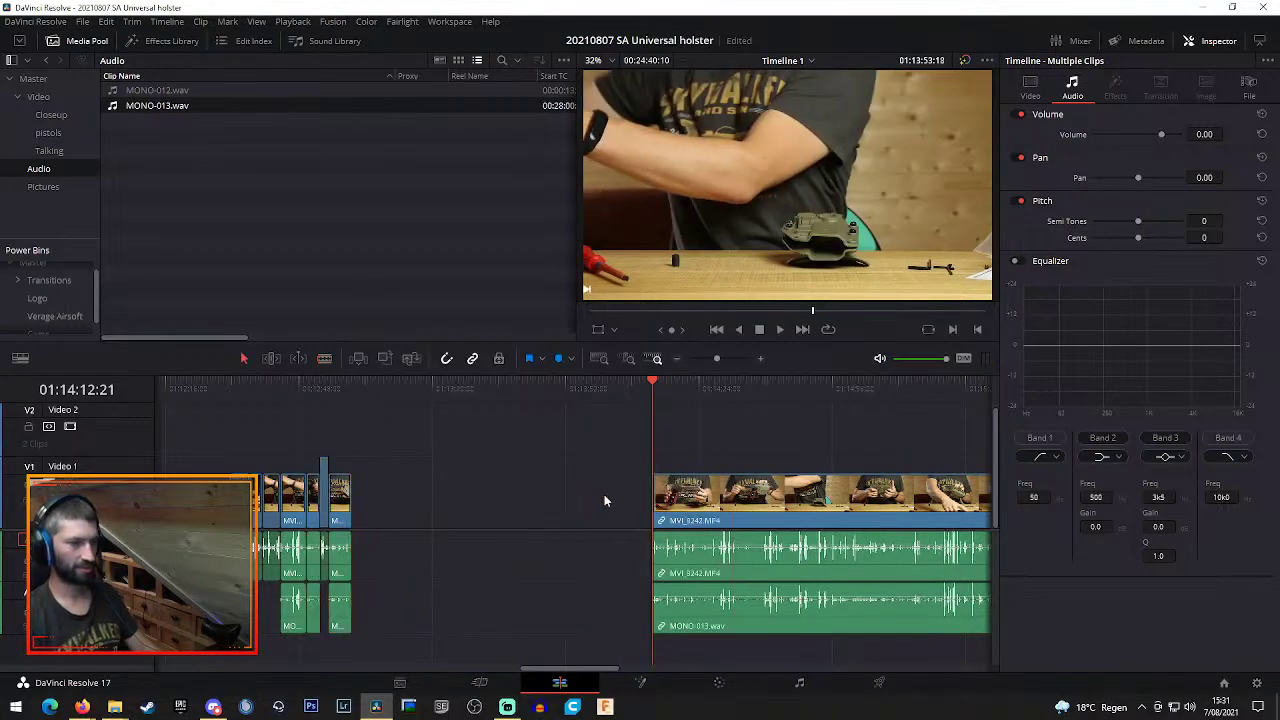
Play the start of the red-and-black pistol footage and split it at 01:13:57:11
key("space")
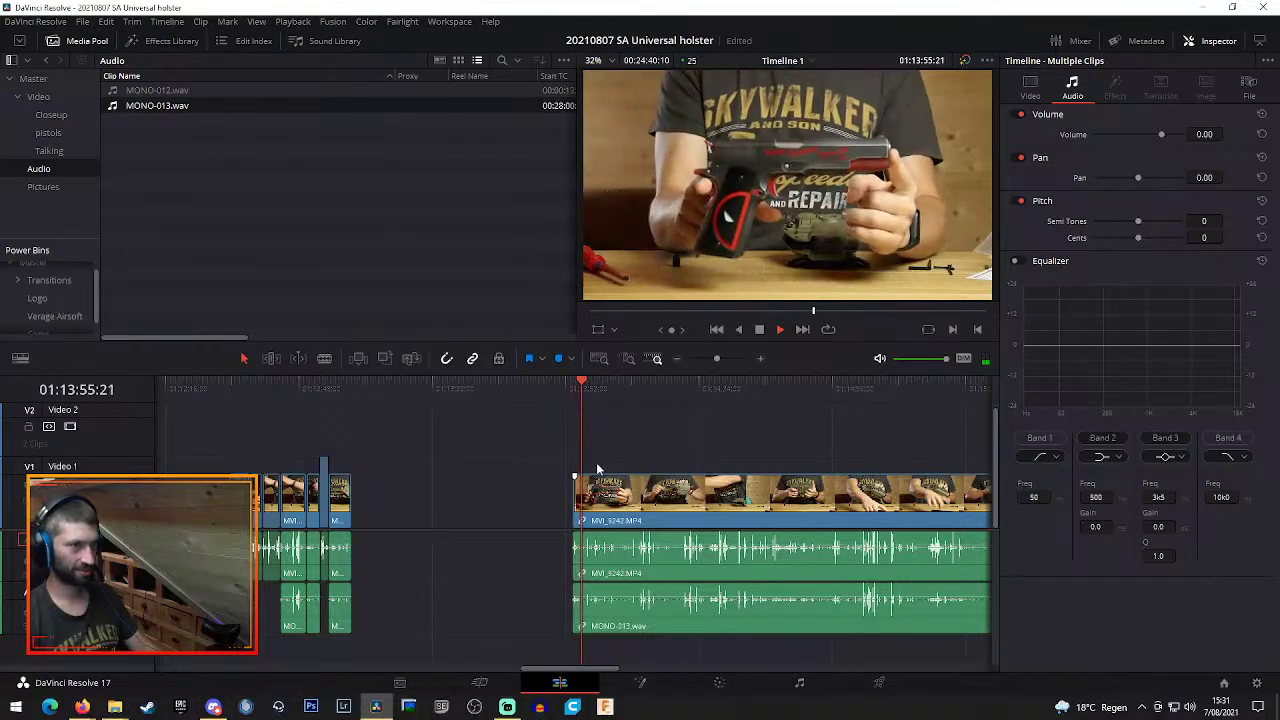
key("space")
key("b")
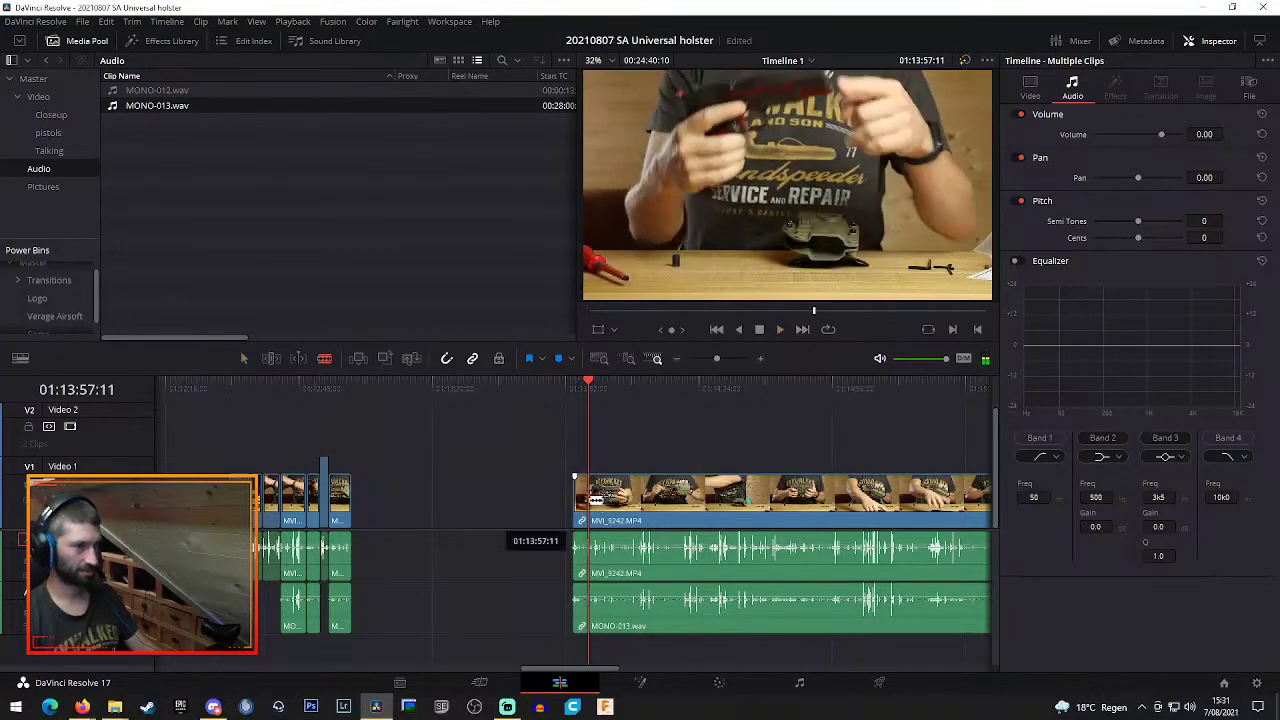
left_click(588, 500)
Split the red-and-black pistol footage at about 01:14:25, after the holster adjustment, and again at 01:14:32:11
left_click_drag(603, 389, 706, 392)
key("space")
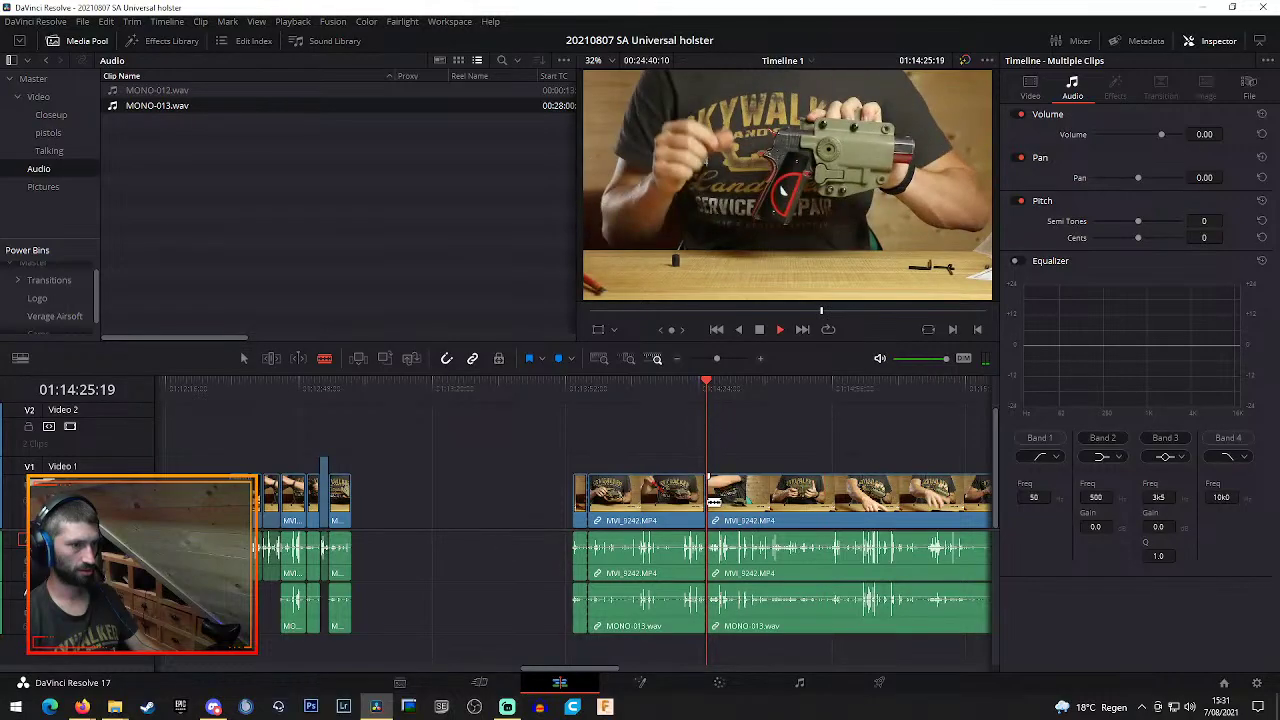
left_click(715, 502)
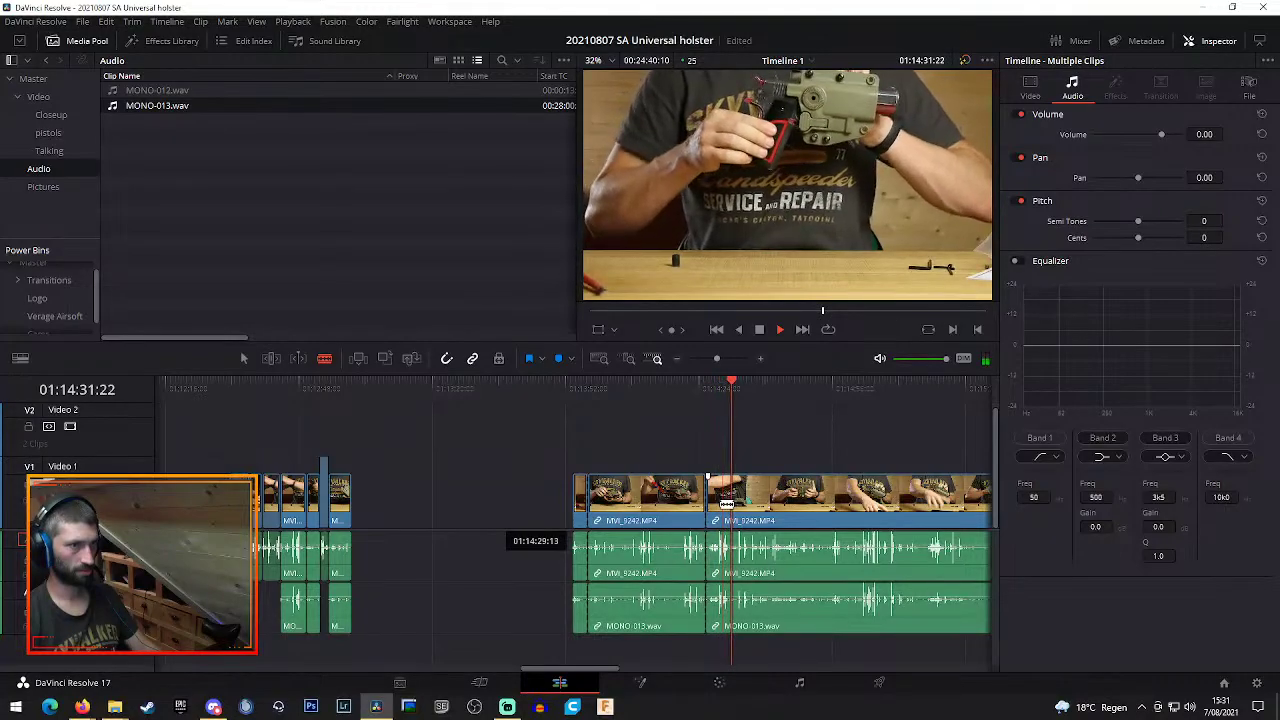
key("space")
left_click(736, 500)
key("a")
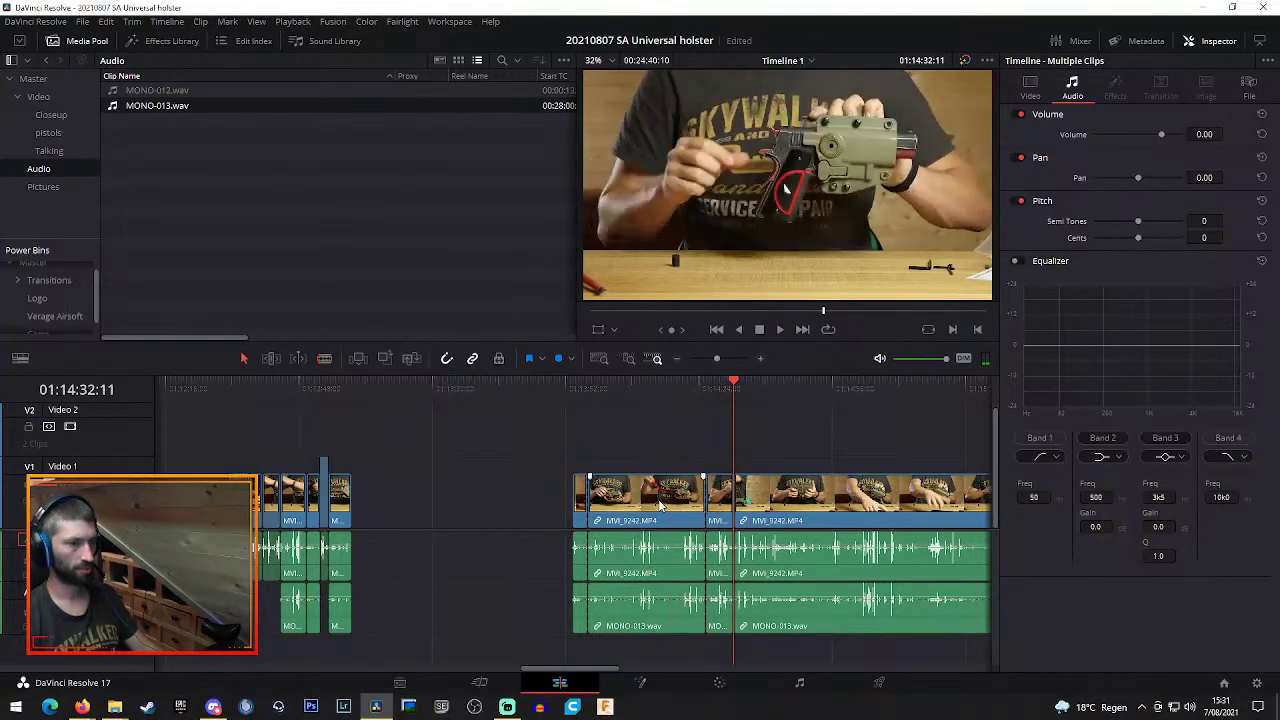
Set the MVI_9242.MP4 adjustment piece between 01:13:57:11 and about 01:14:25 to 800% speed
left_click(650, 560)
right_click(660, 560)
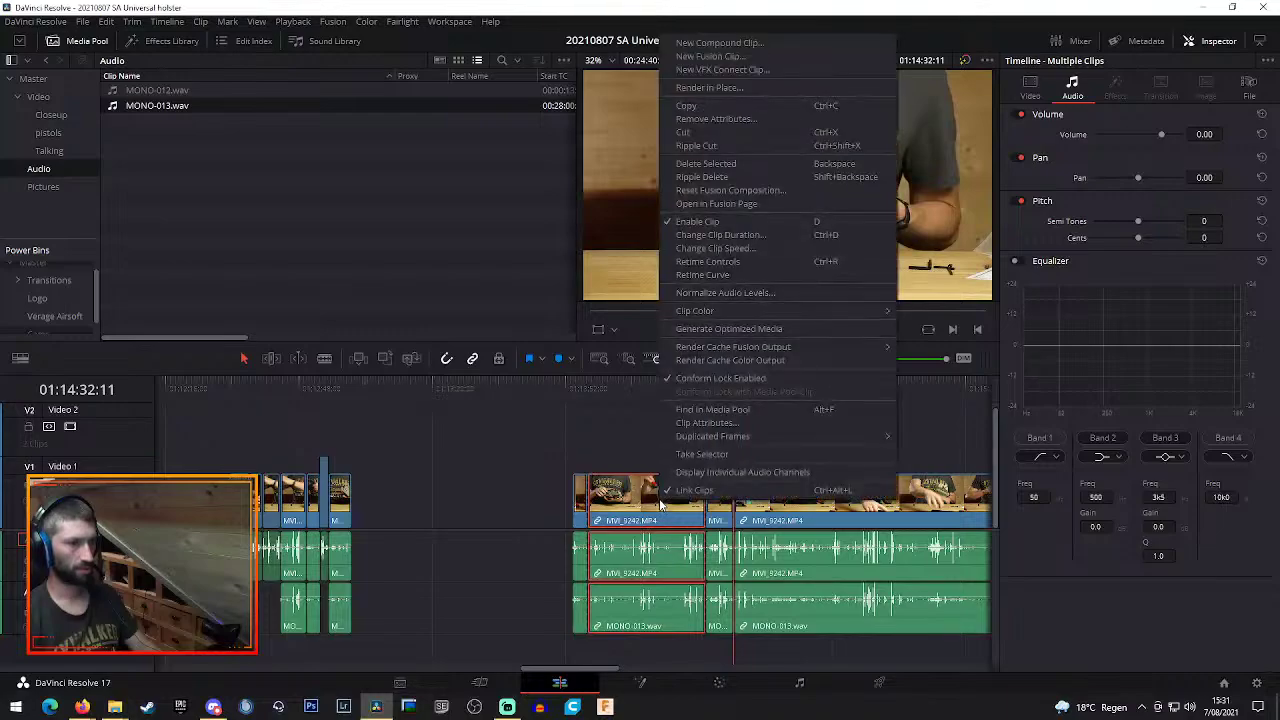
left_click(731, 263)
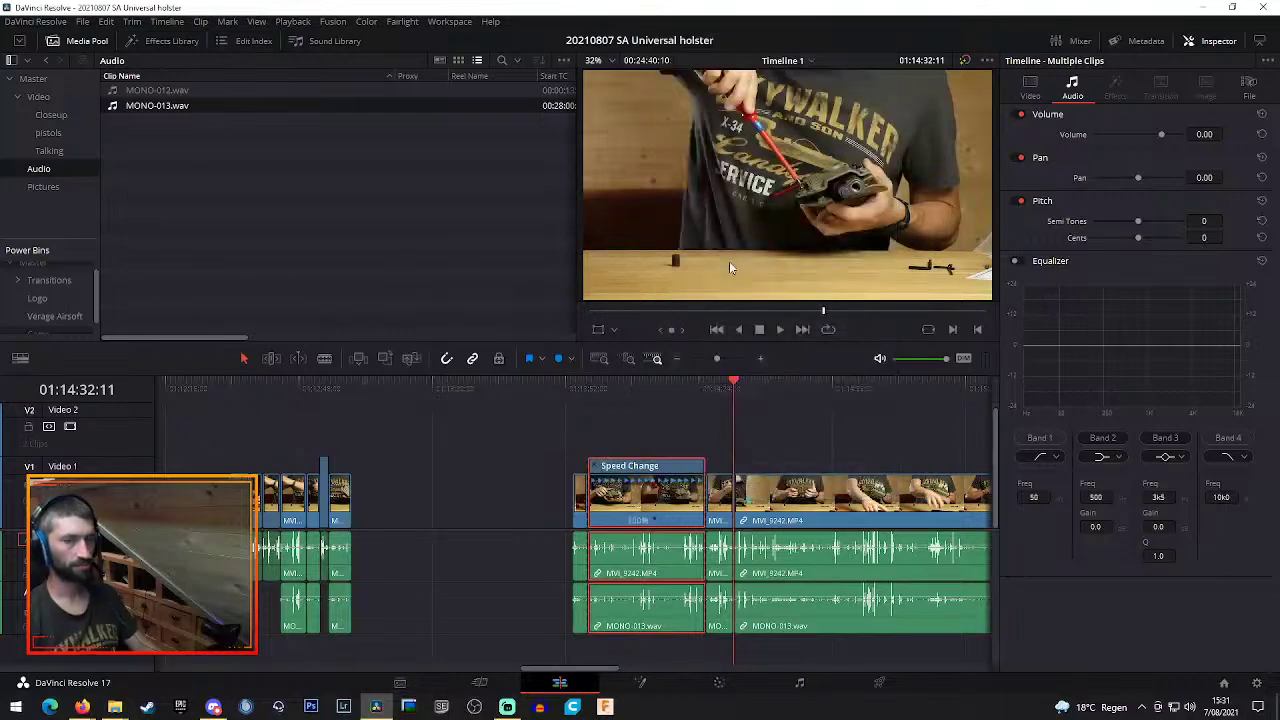
right_click(653, 519)
mouse_move(687, 577)
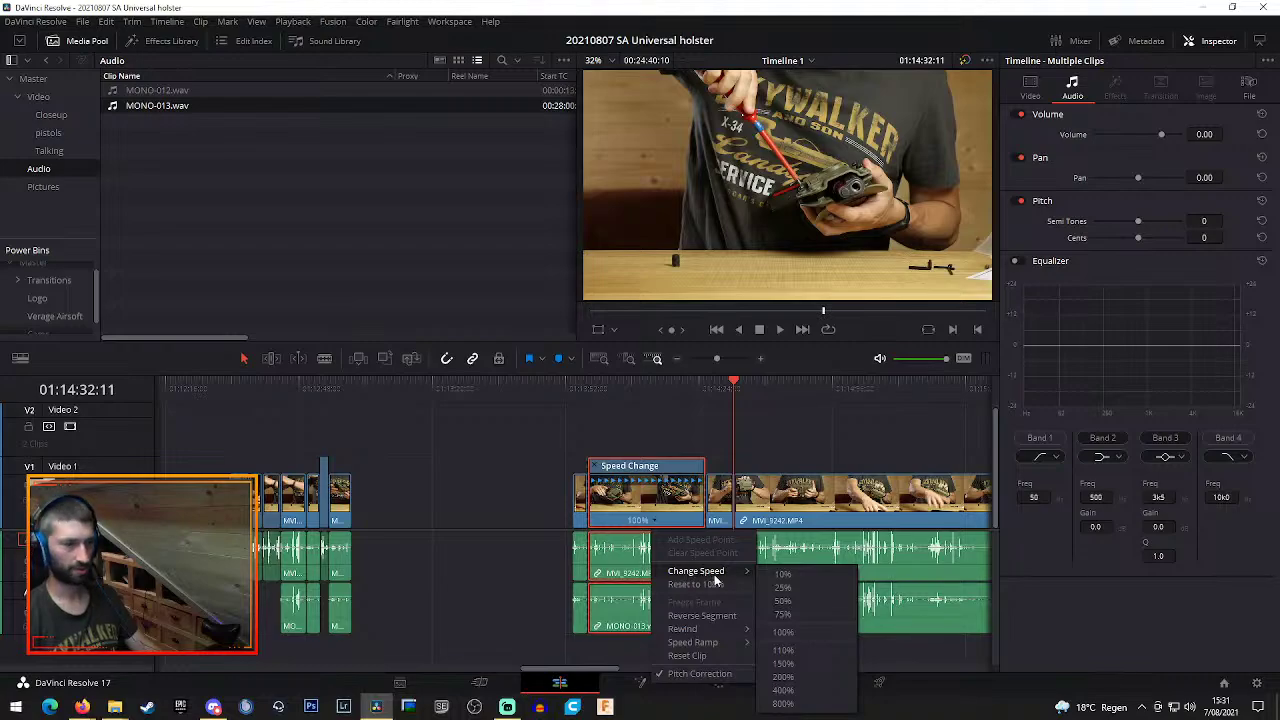
left_click(783, 703)
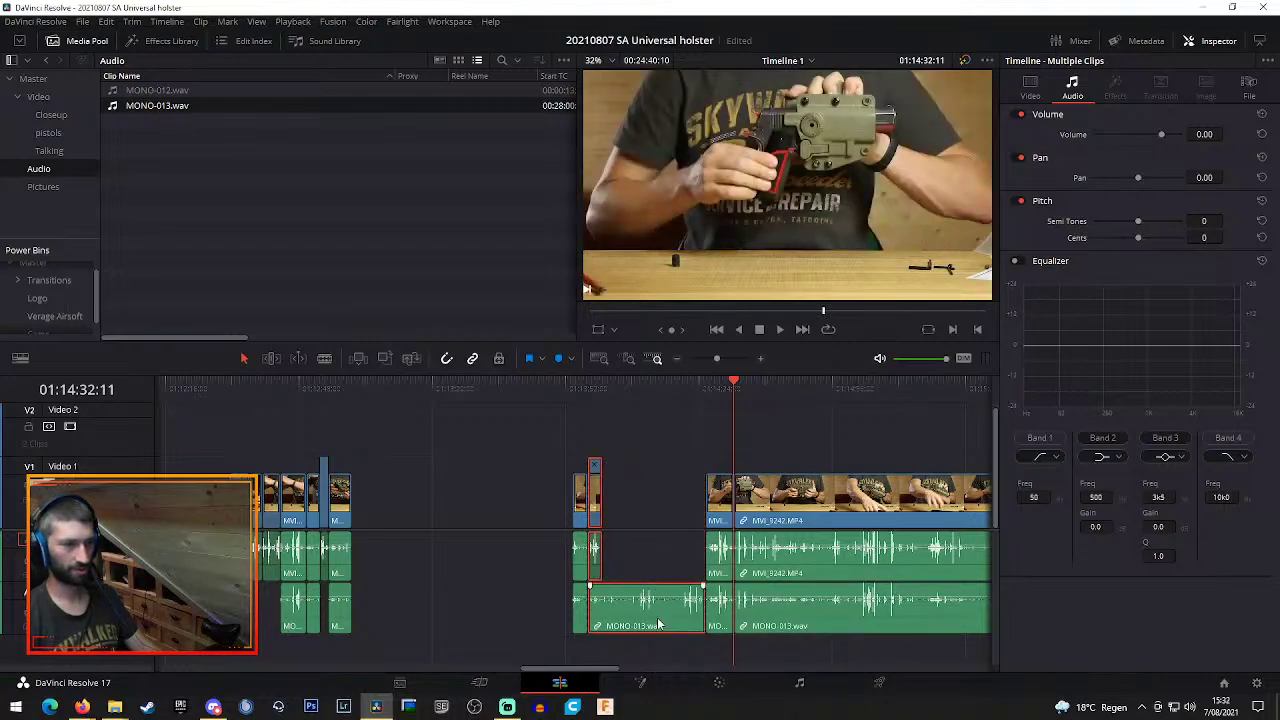
Delete only the leftover MONO-013.wav audio that extends beyond the sped-up clip in the middle group
left_click(478, 575)
left_click(660, 617)
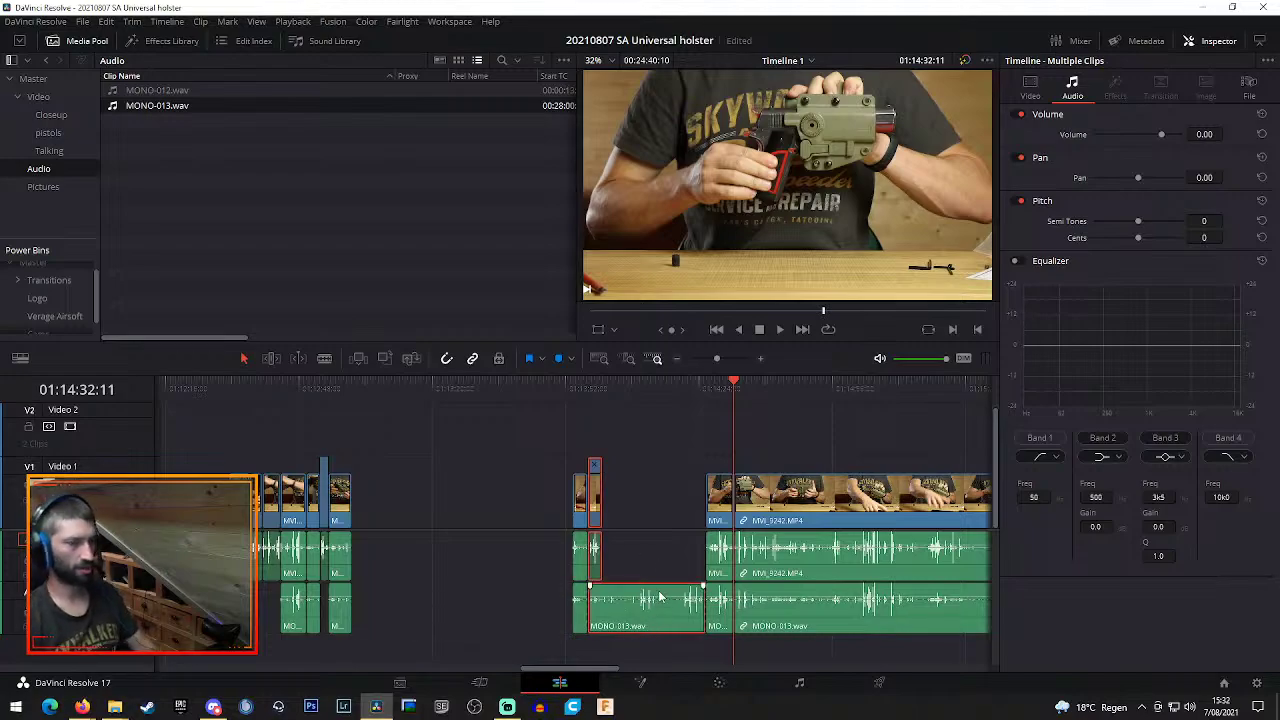
left_click(663, 560)
left_click(656, 620, "alt")
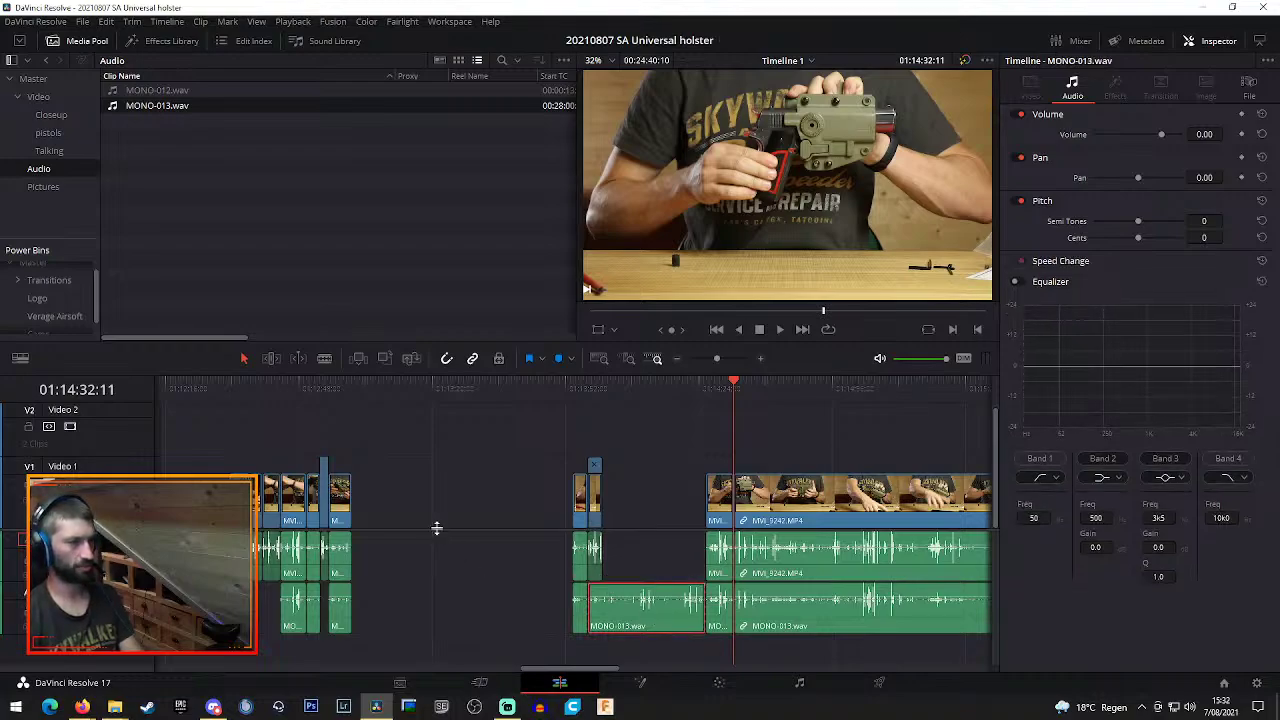
key("Delete")
left_click(616, 552)
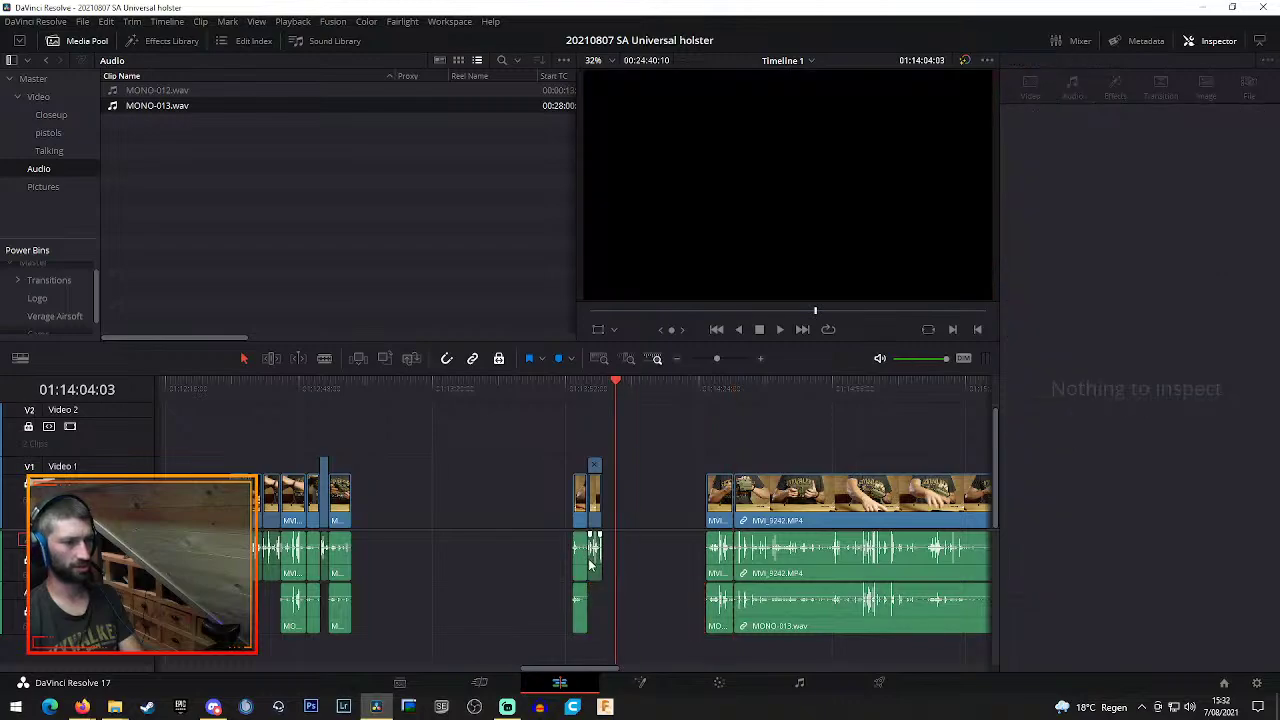
Move the two short middle clips and the first short MVI_9242.MP4 clip, with their audio, directly against the end of the earlier edit
left_click_drag(523, 432, 616, 626)
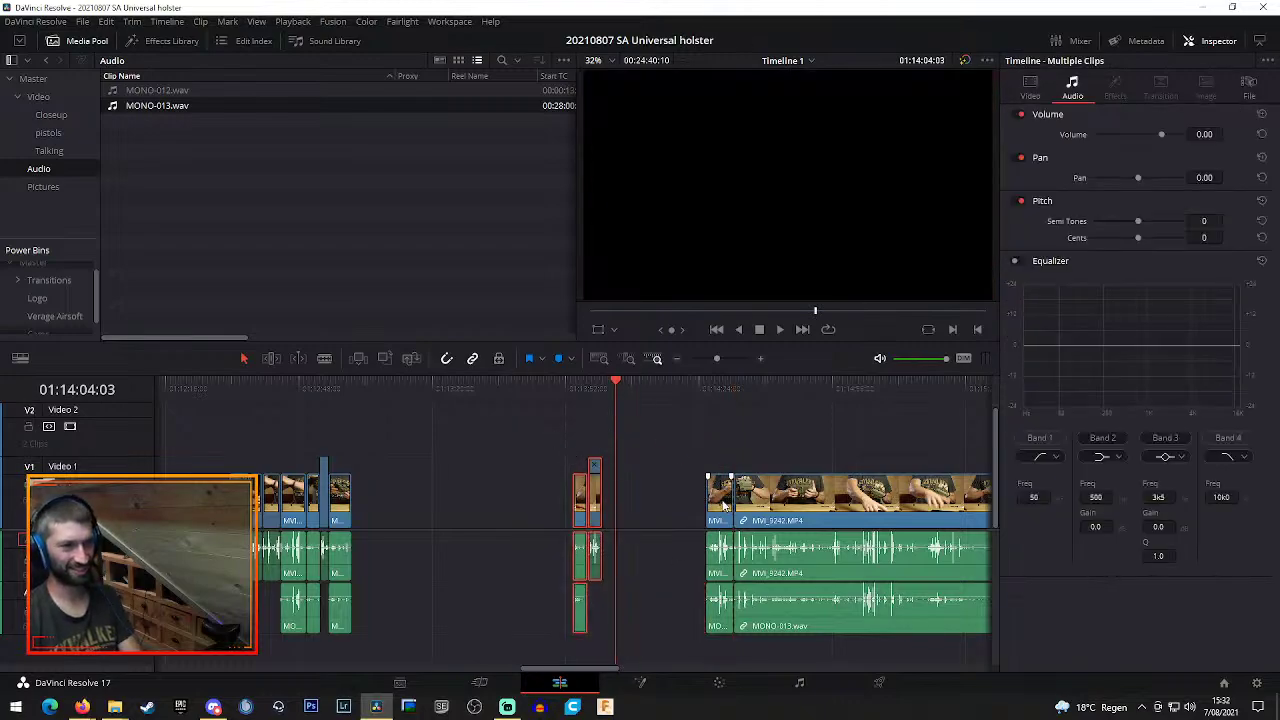
left_click_drag(724, 505, 401, 483)
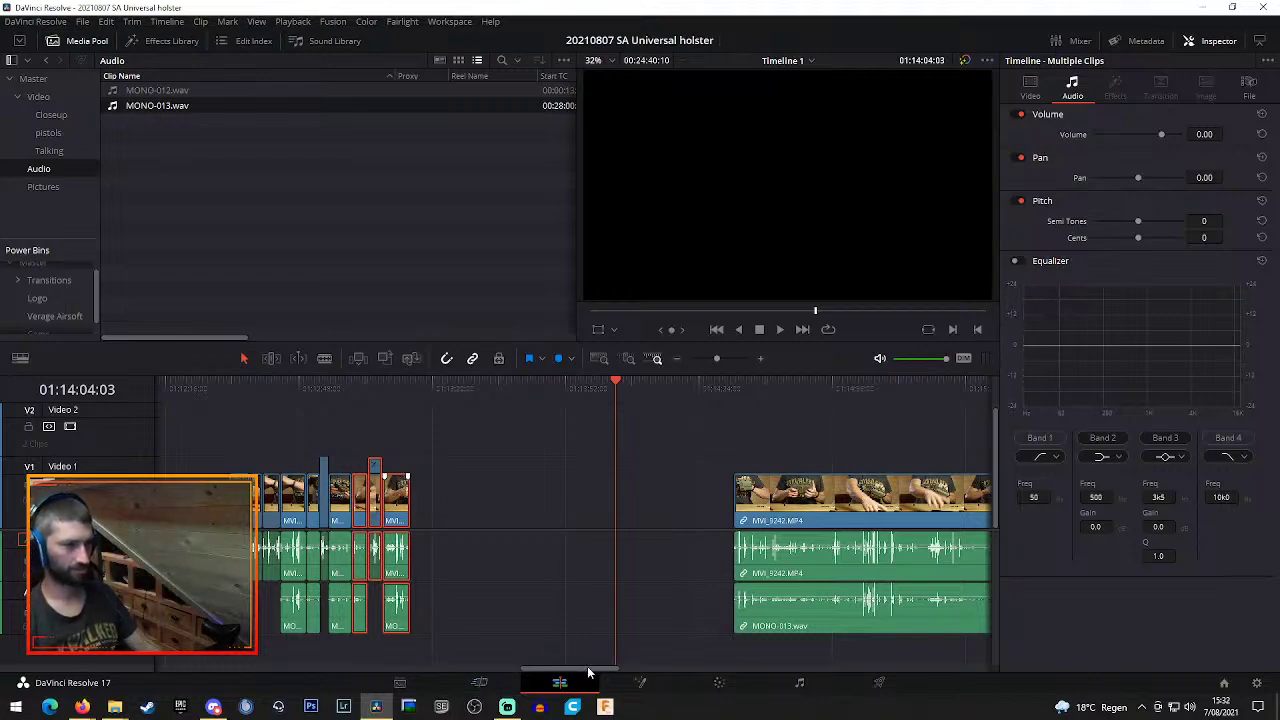
Split the long MVI_9242.MP4 clip and its linked audio at 01:14:51:21 with the blade
left_click_drag(588, 673, 640, 673)
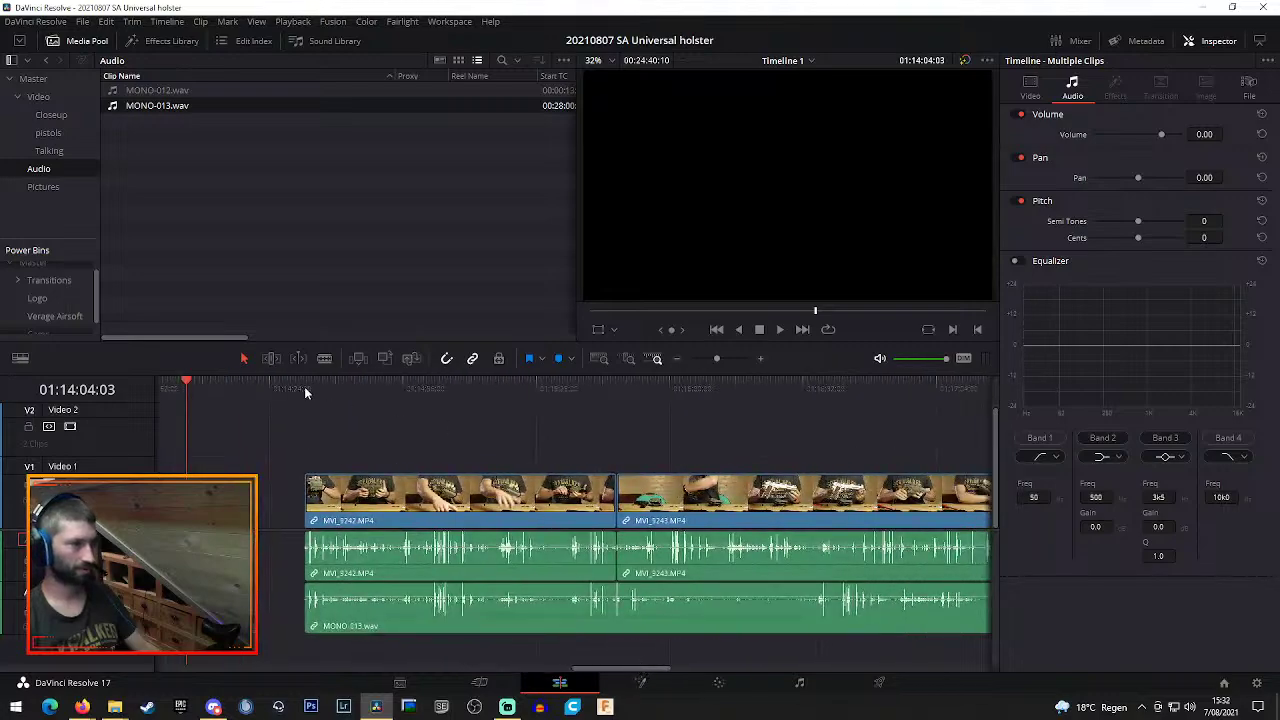
left_click_drag(304, 386, 387, 398)
key("b")
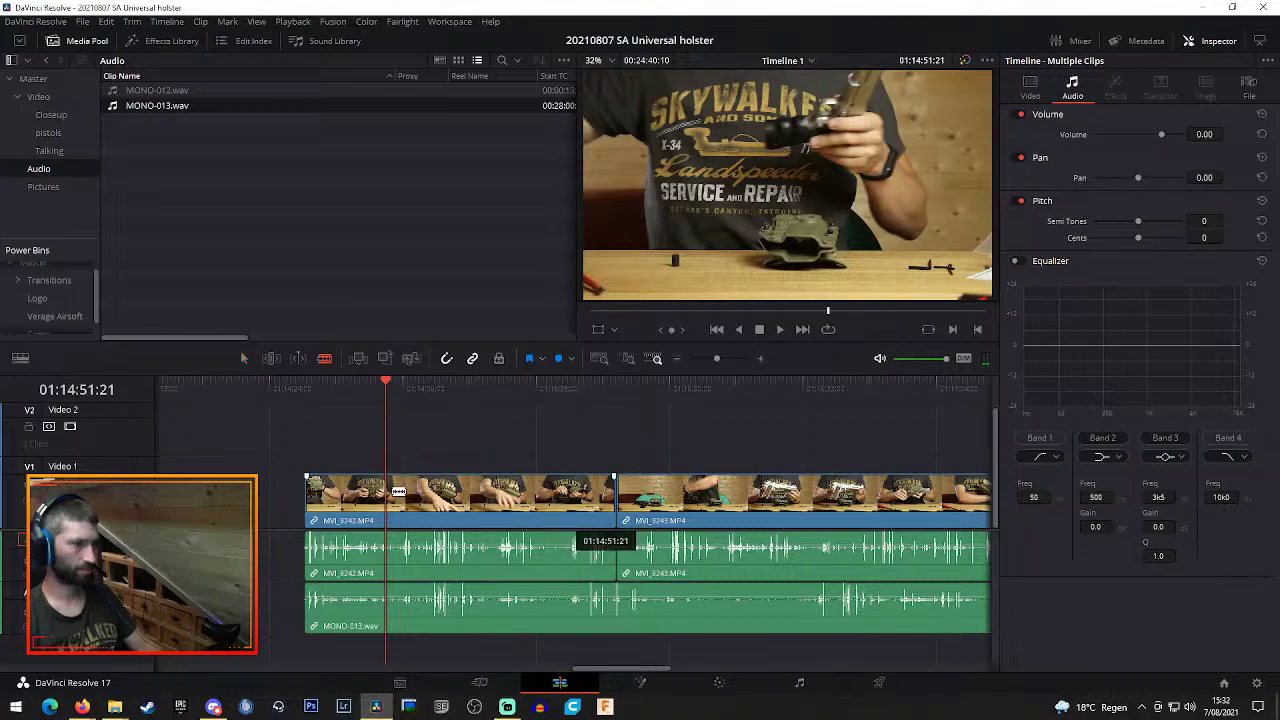
left_click(386, 492)
Split the remaining MVI_9242.MP4 footage and its audio at about 01:14:55:14 and at 01:15:00:20
key("space")
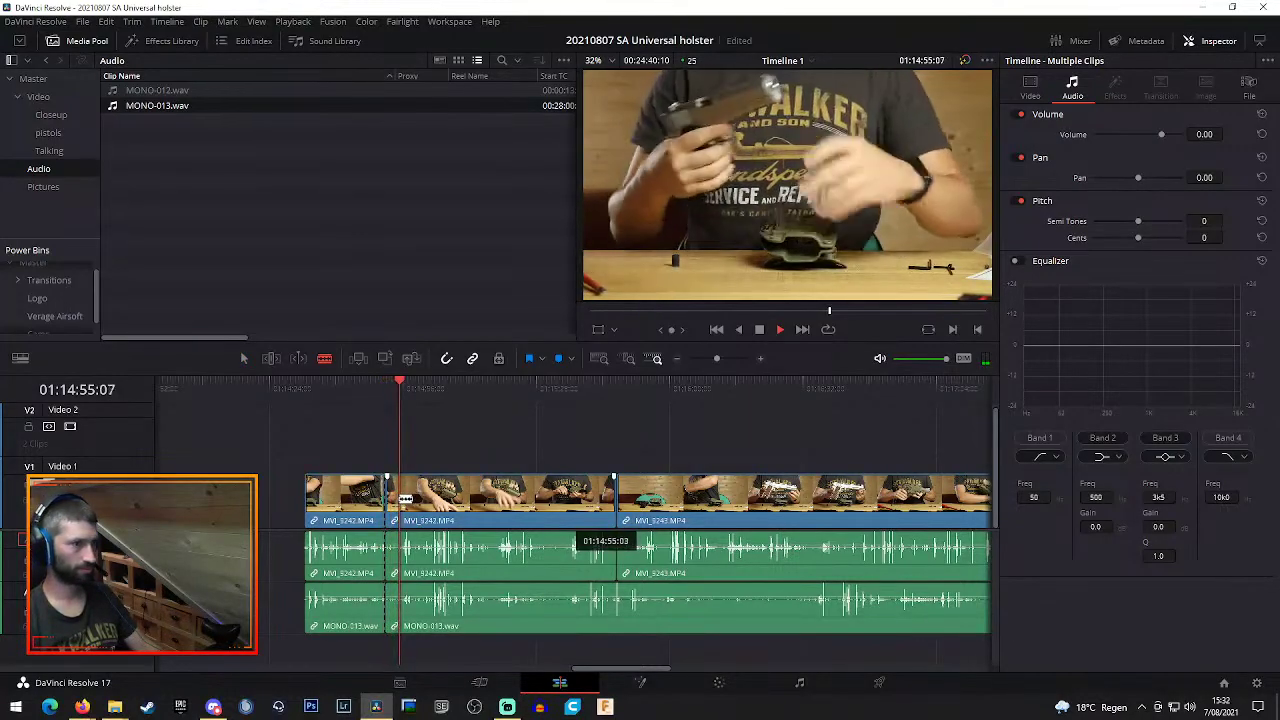
left_click(402, 496)
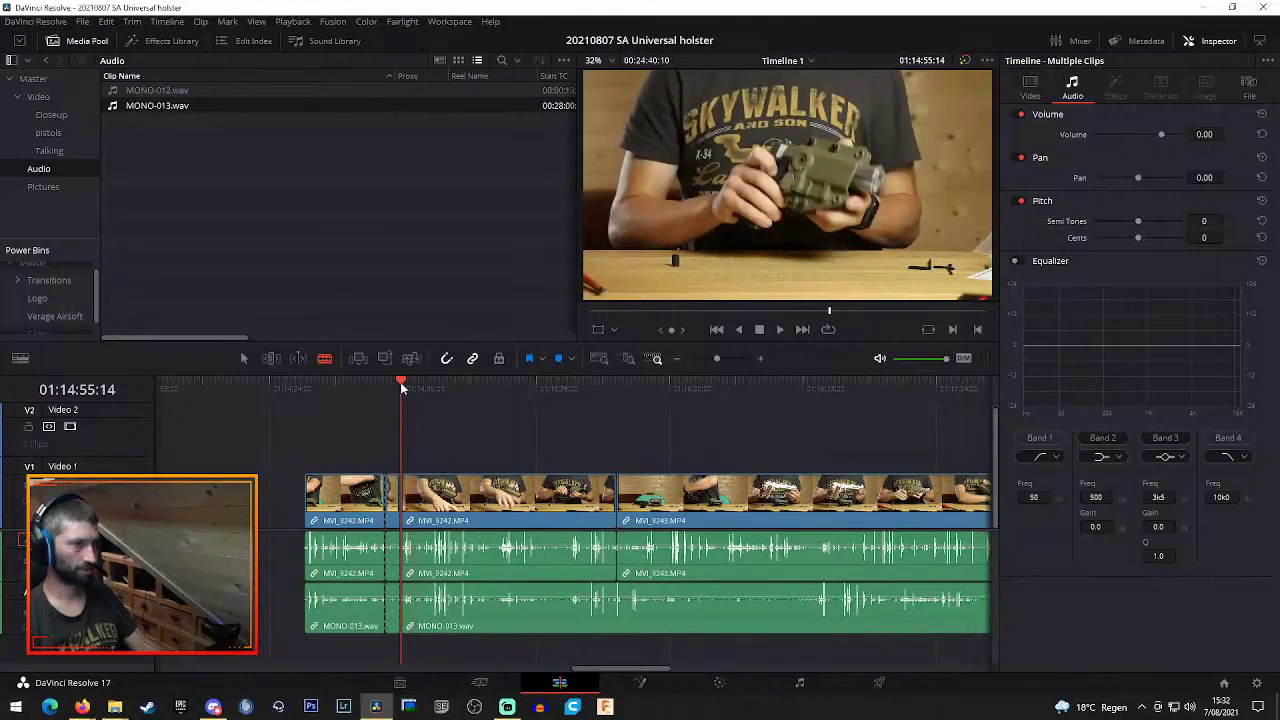
mouse_move(400, 382)
left_mouse_down()
mouse_move(473, 388)
mouse_move(421, 392)
left_mouse_up()
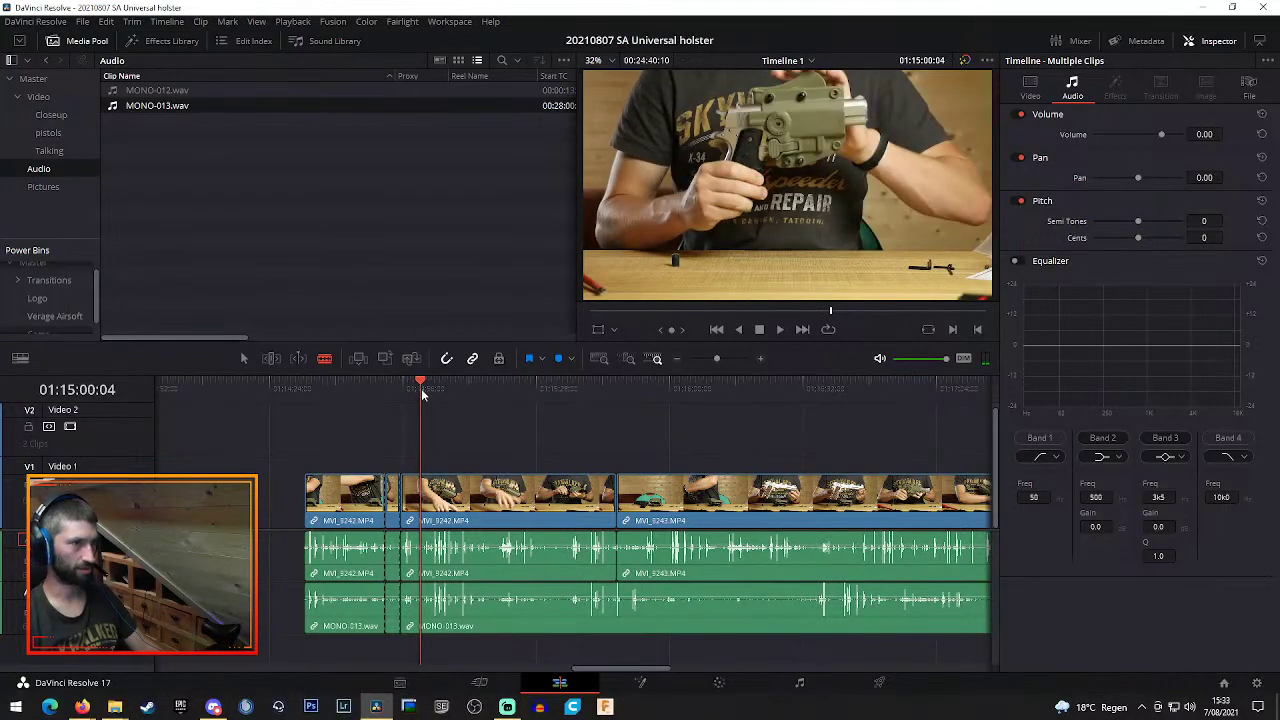
mouse_move(455, 502)
left_mouse_down()
mouse_move(428, 512)
mouse_move(432, 497)
left_mouse_up()
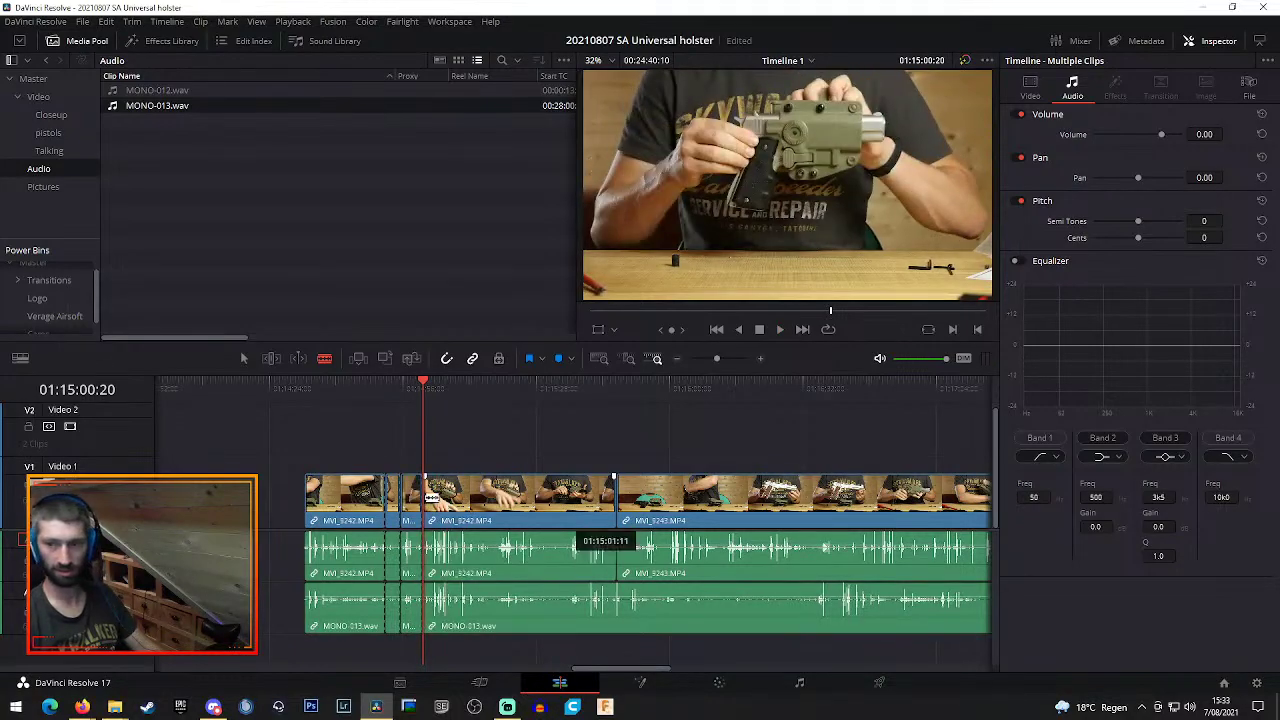
Split MVI_9242.MP4 and its audio at 01:15:04:23, and play back from 01:15:00:20 across the cut
key("space")
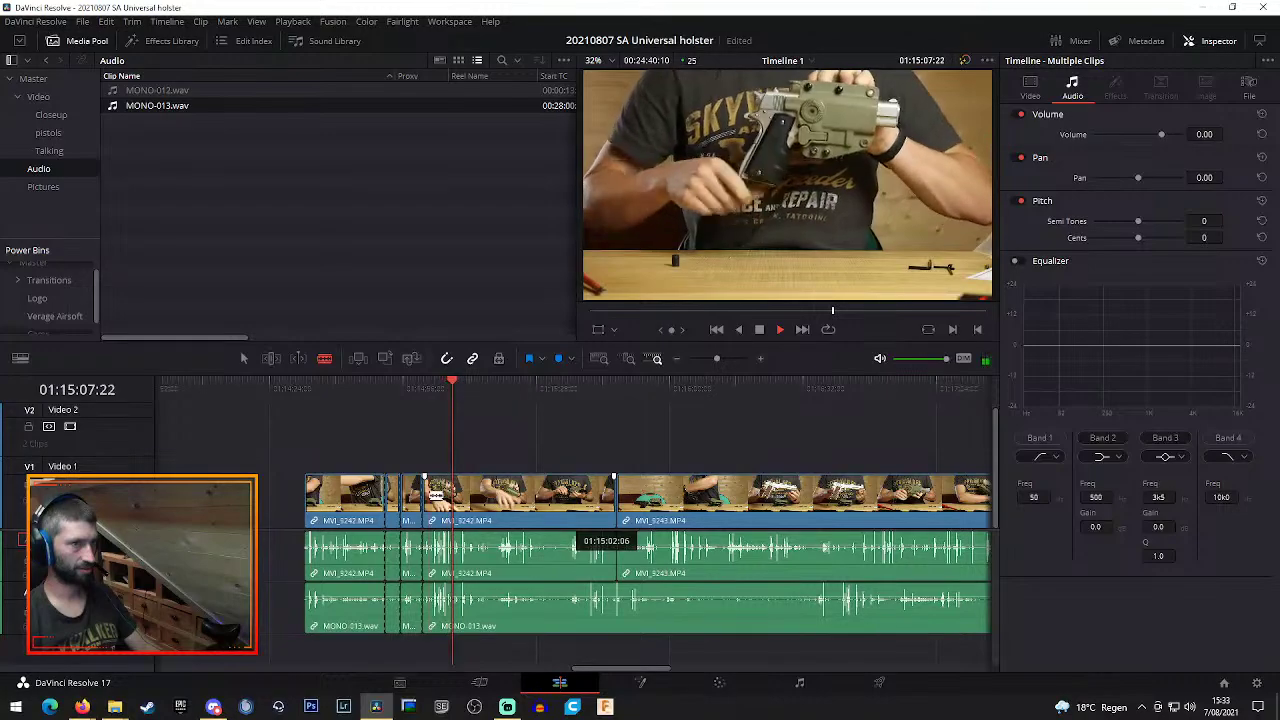
mouse_move(453, 382)
left_mouse_down()
mouse_move(429, 386)
mouse_move(465, 390)
mouse_move(435, 391)
left_mouse_up()
key("space")
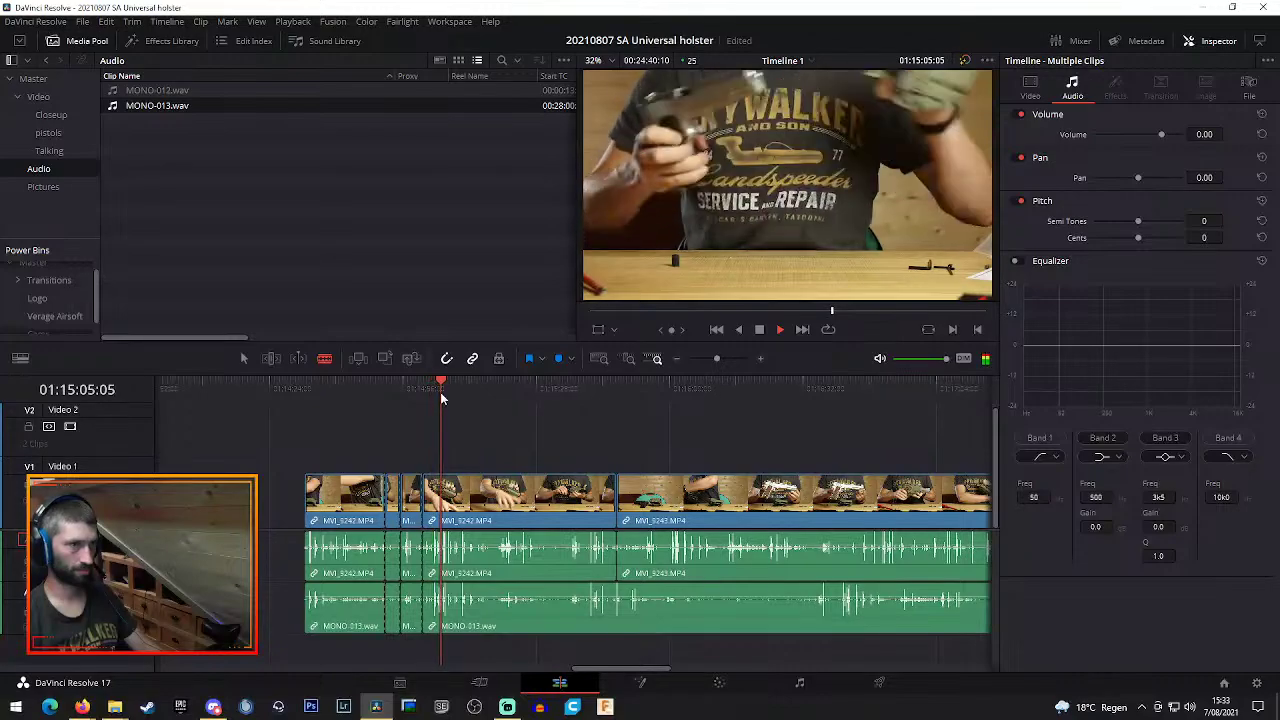
key("space")
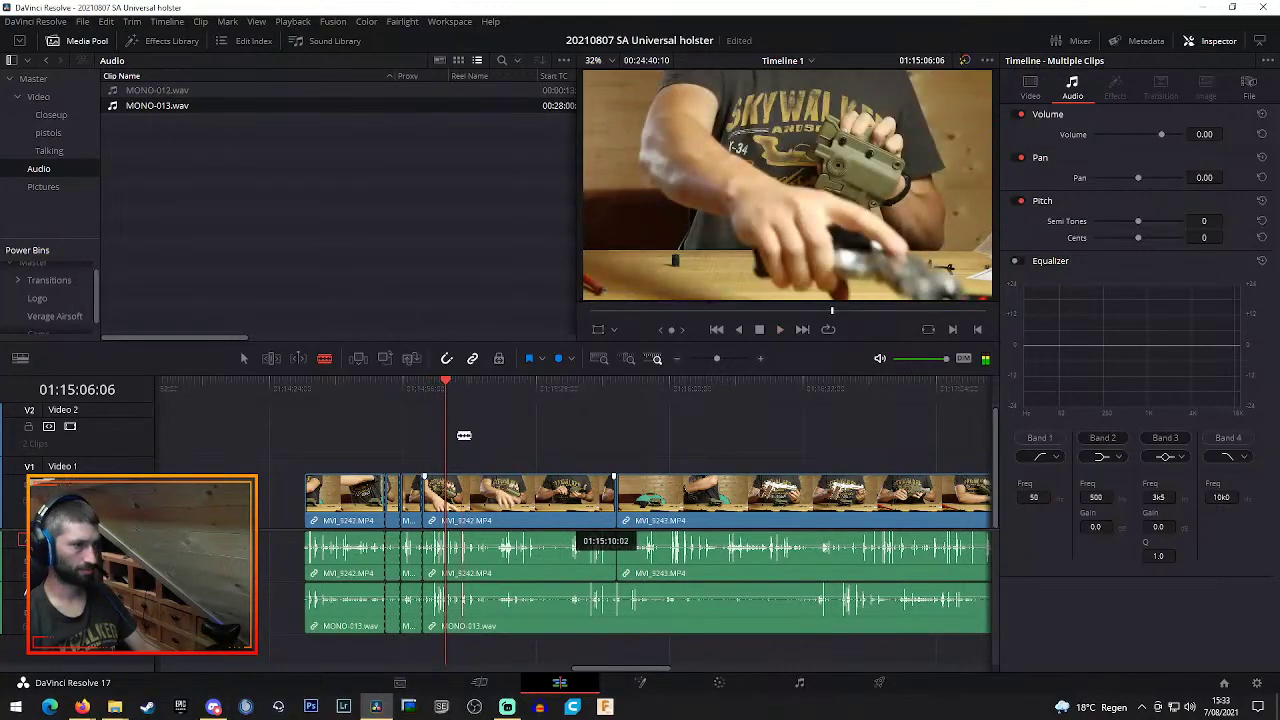
key("j")
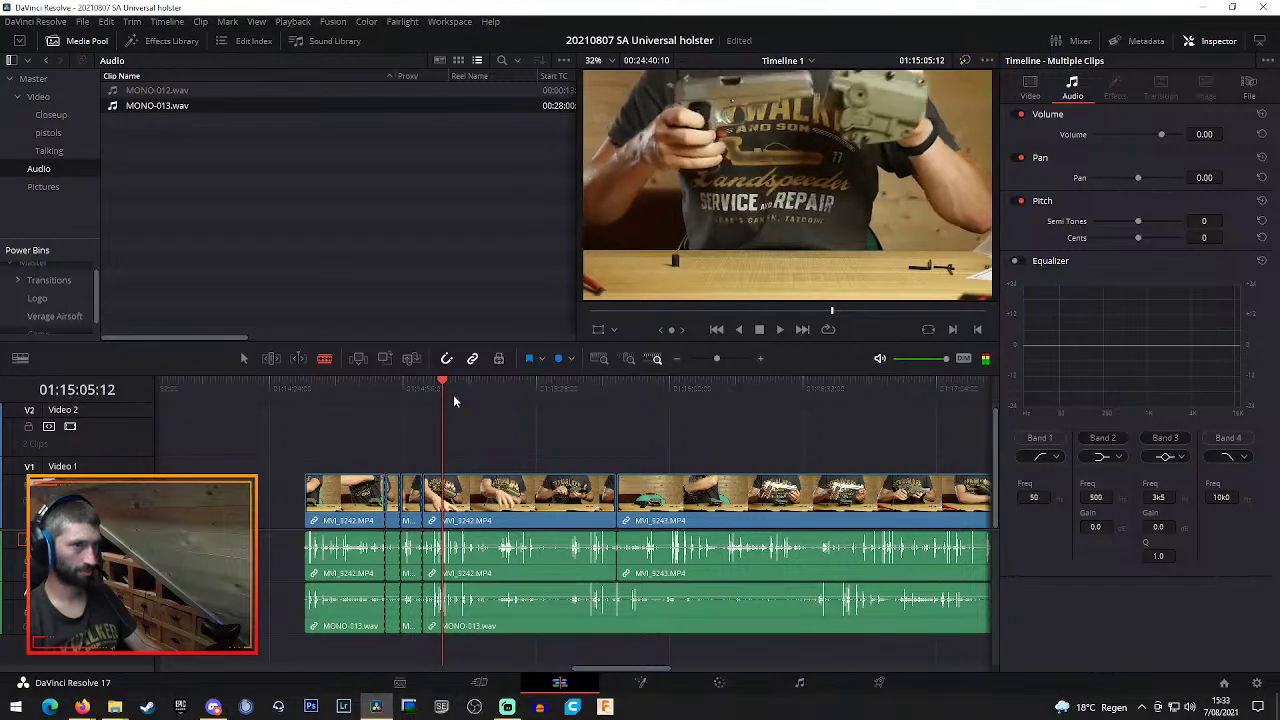
key("k")
key("j")
key("k")
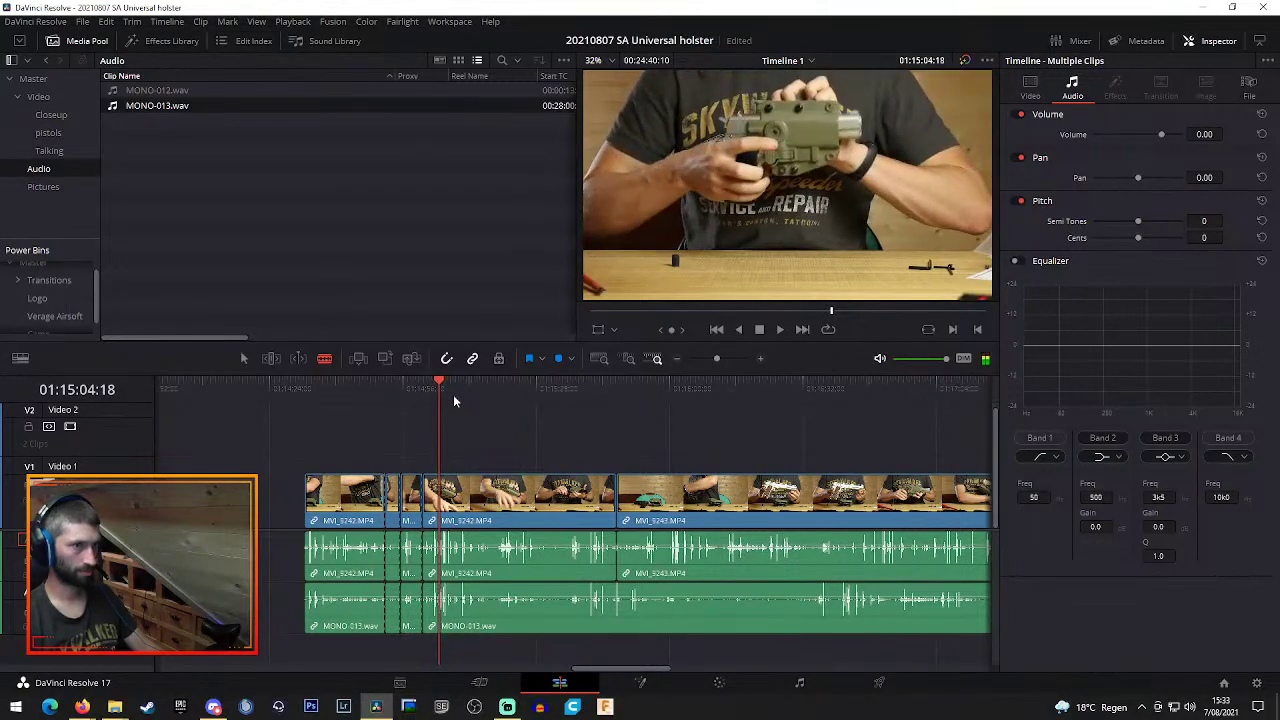
key("Right")
key("Right")
key("ctrl+b")
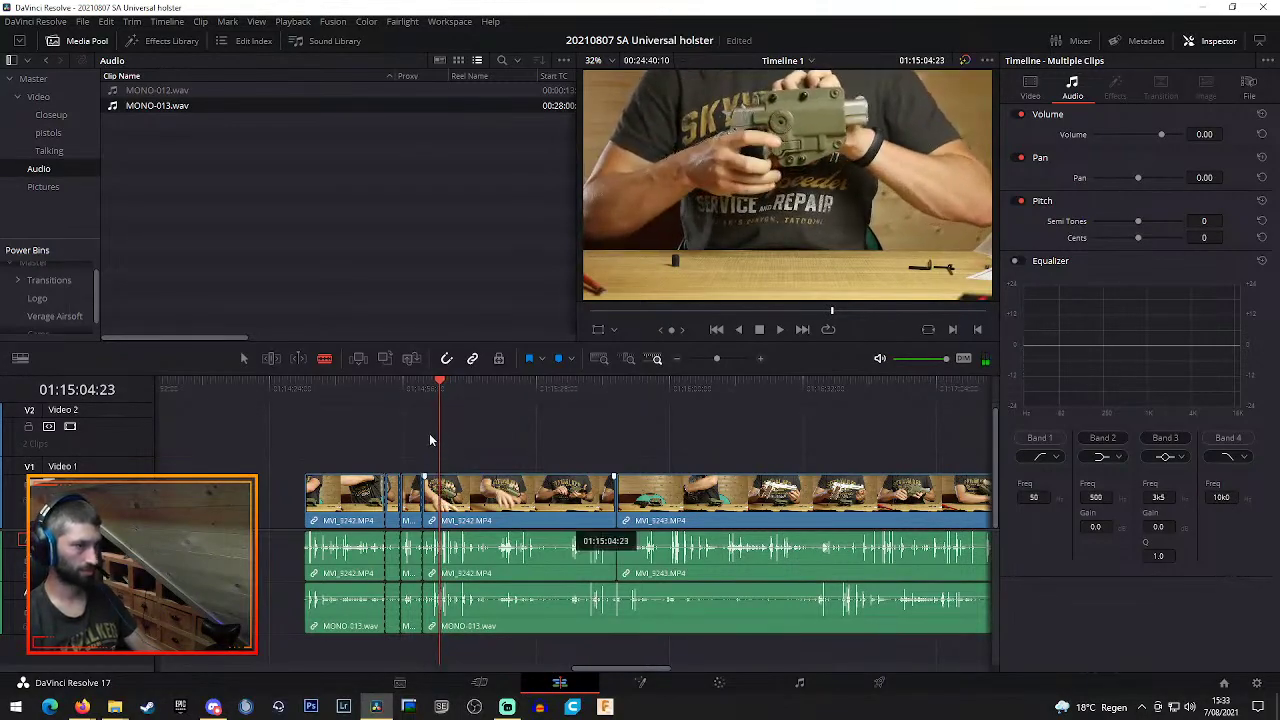
left_click(423, 389)
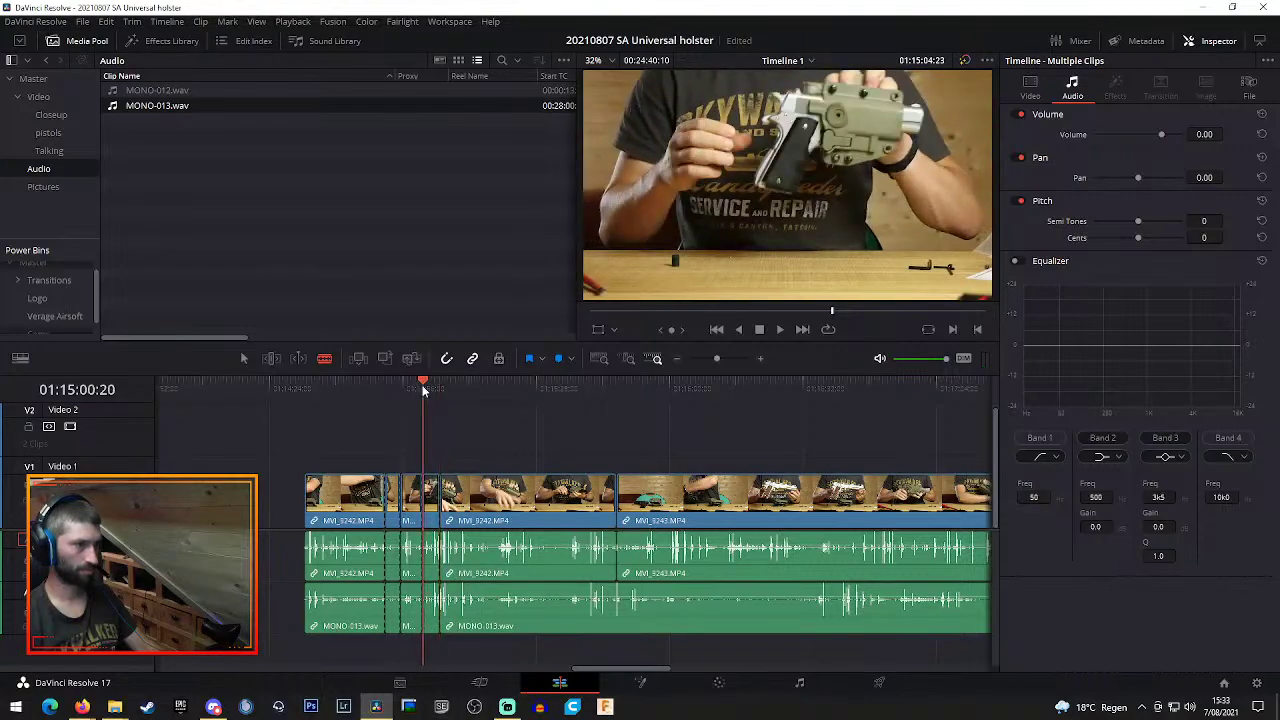
key("space")
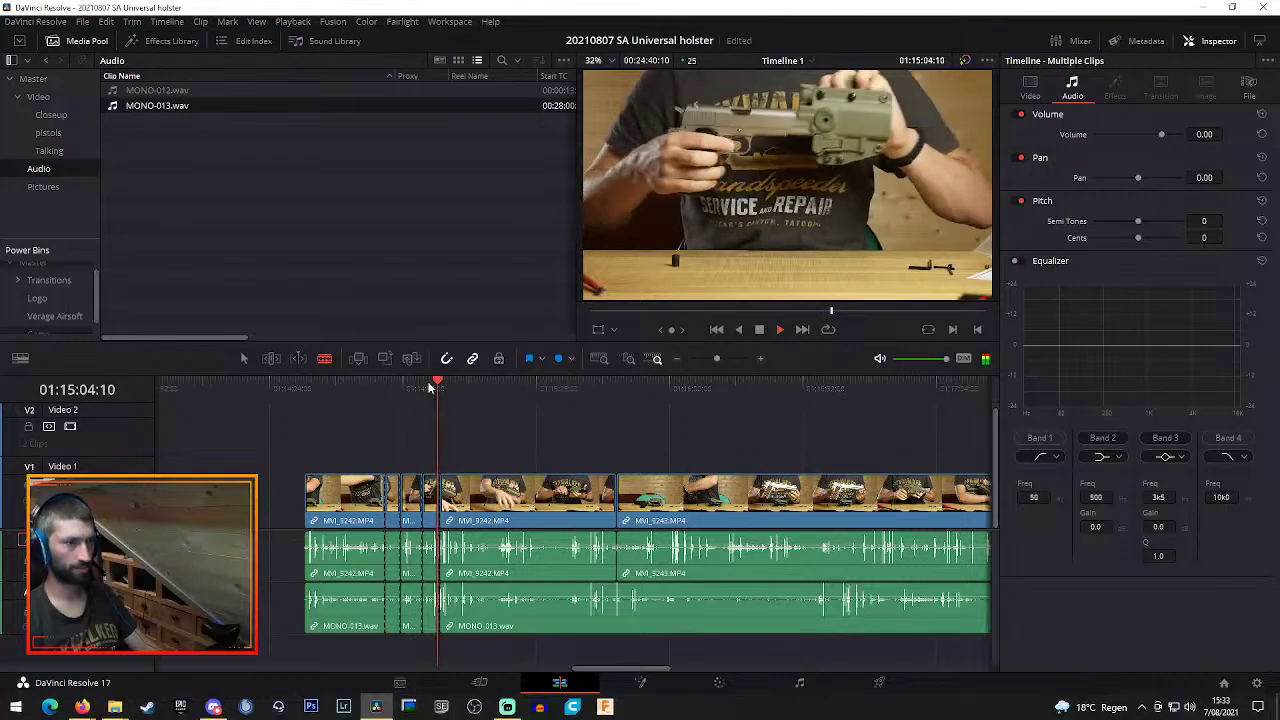
key("space")
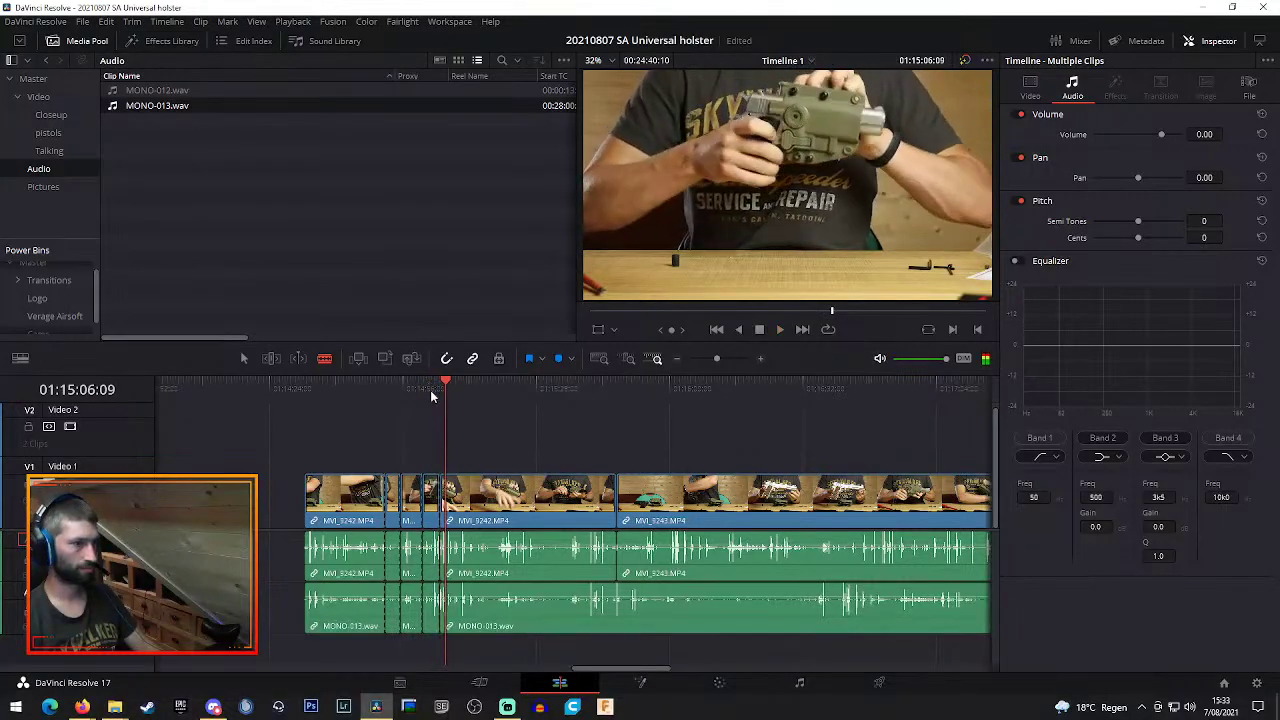
Remove the first MVI_9242.MP4 section before the 01:14:51:21 cut with its audio, and close the gap it leaves
key("a")
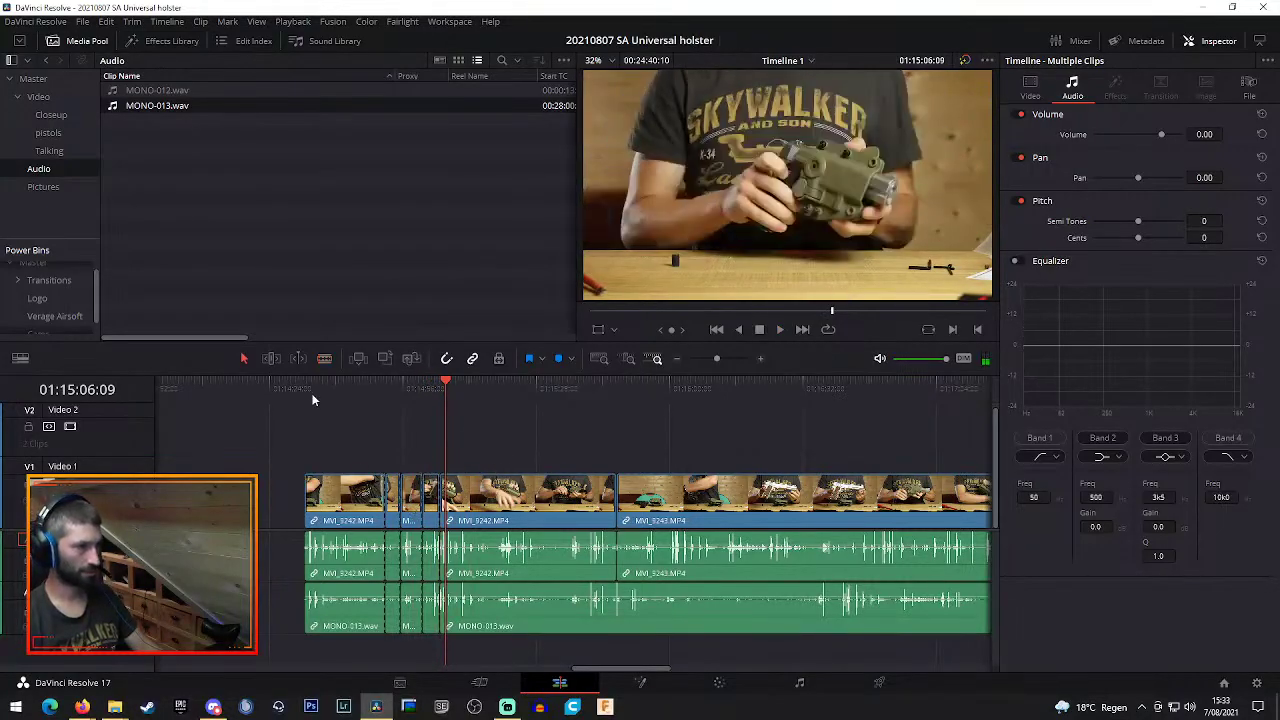
left_click_drag(320, 383, 361, 383)
left_click(338, 512)
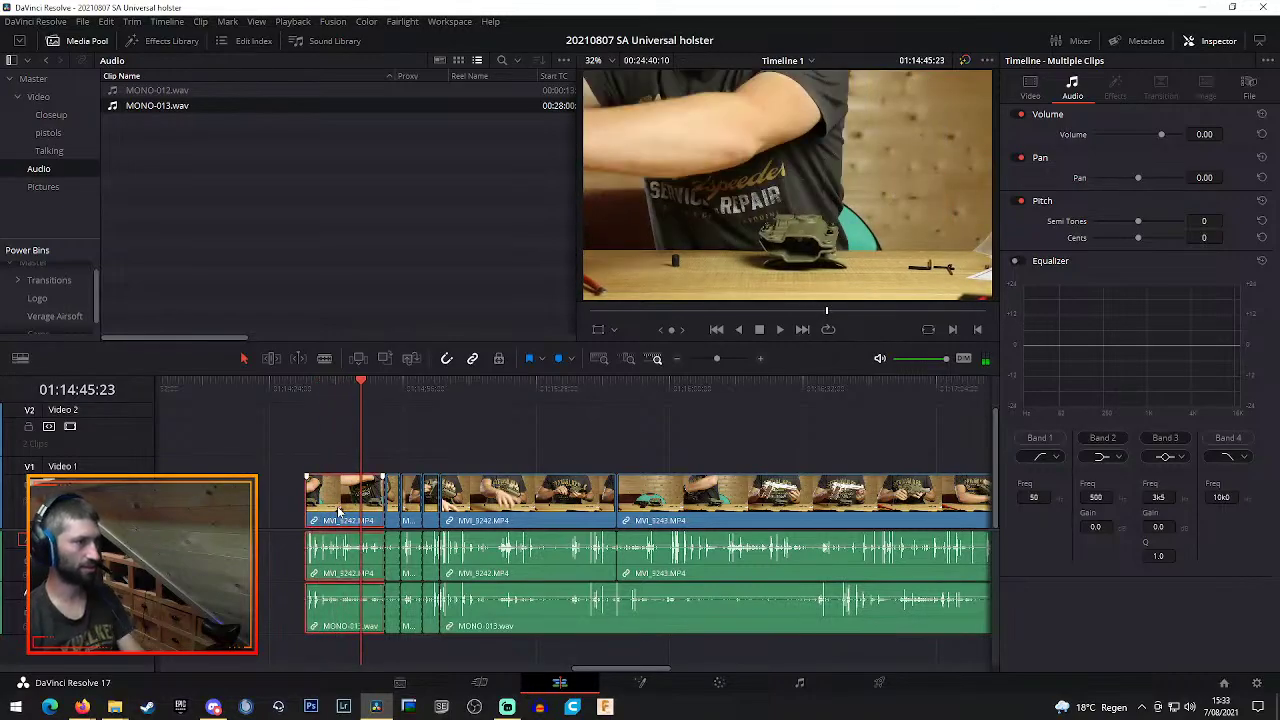
key("BackSpace")
left_click(340, 510)
key("BackSpace")
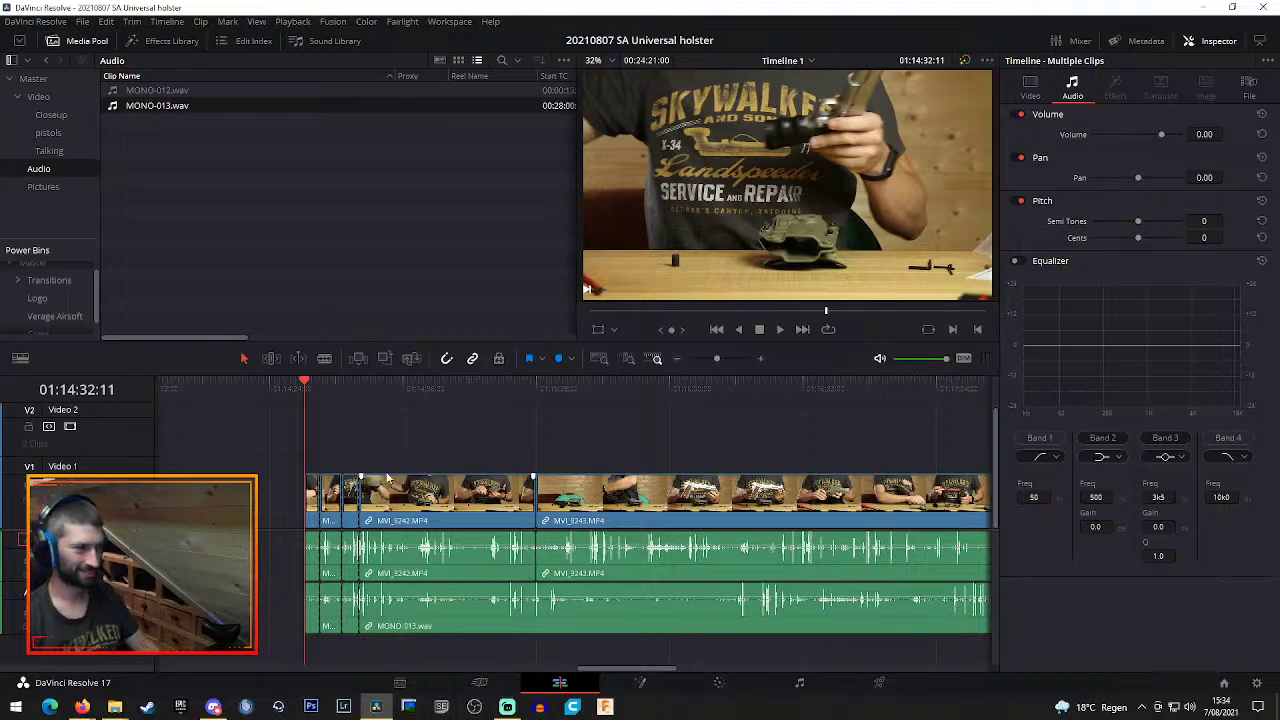
Use retime controls to speed up the second short MVI_9242.MP4 clip to about a quarter of its duration
left_click(330, 502)
right_click(330, 502)
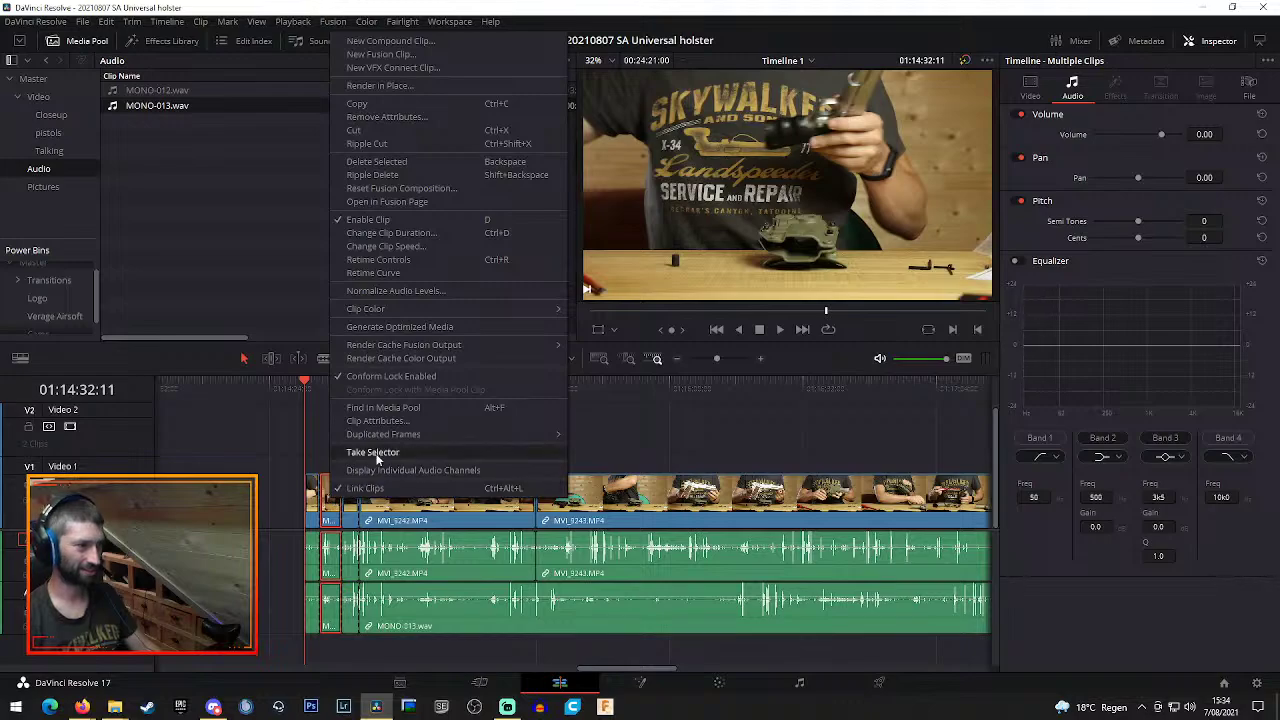
left_click(403, 263)
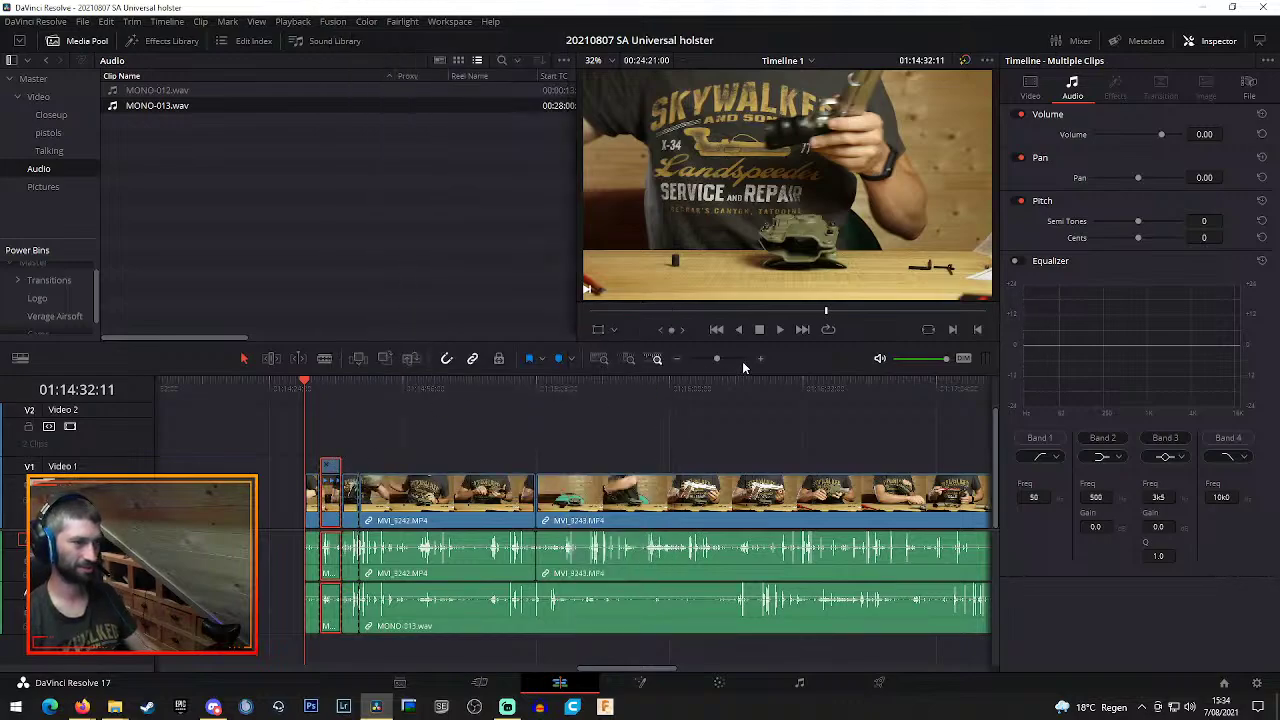
left_click(762, 358)
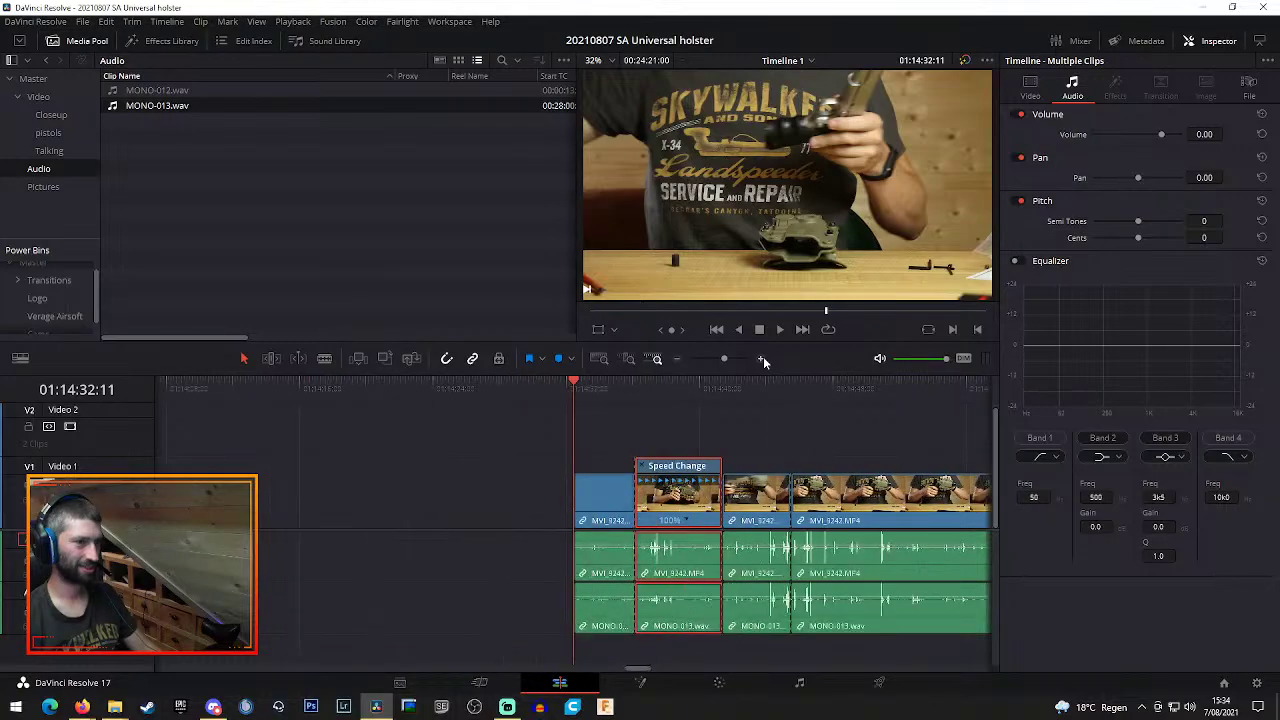
left_click(687, 524)
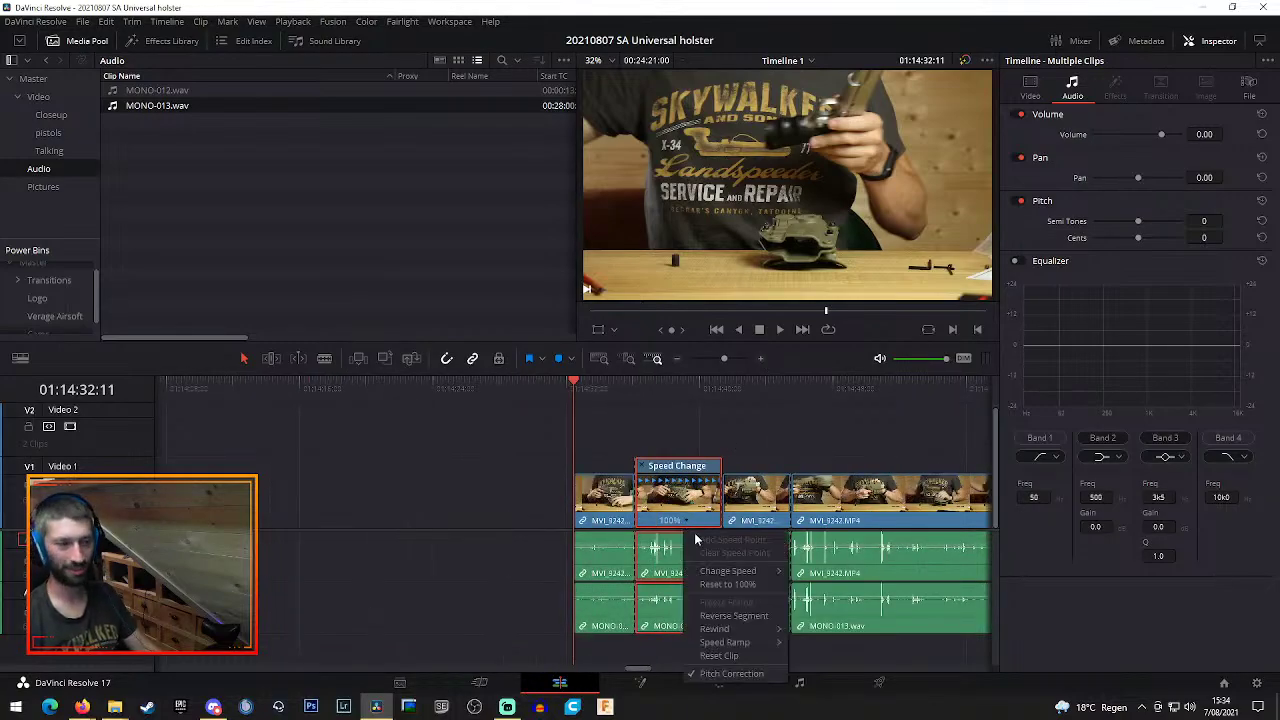
mouse_move(711, 572)
left_click(828, 689)
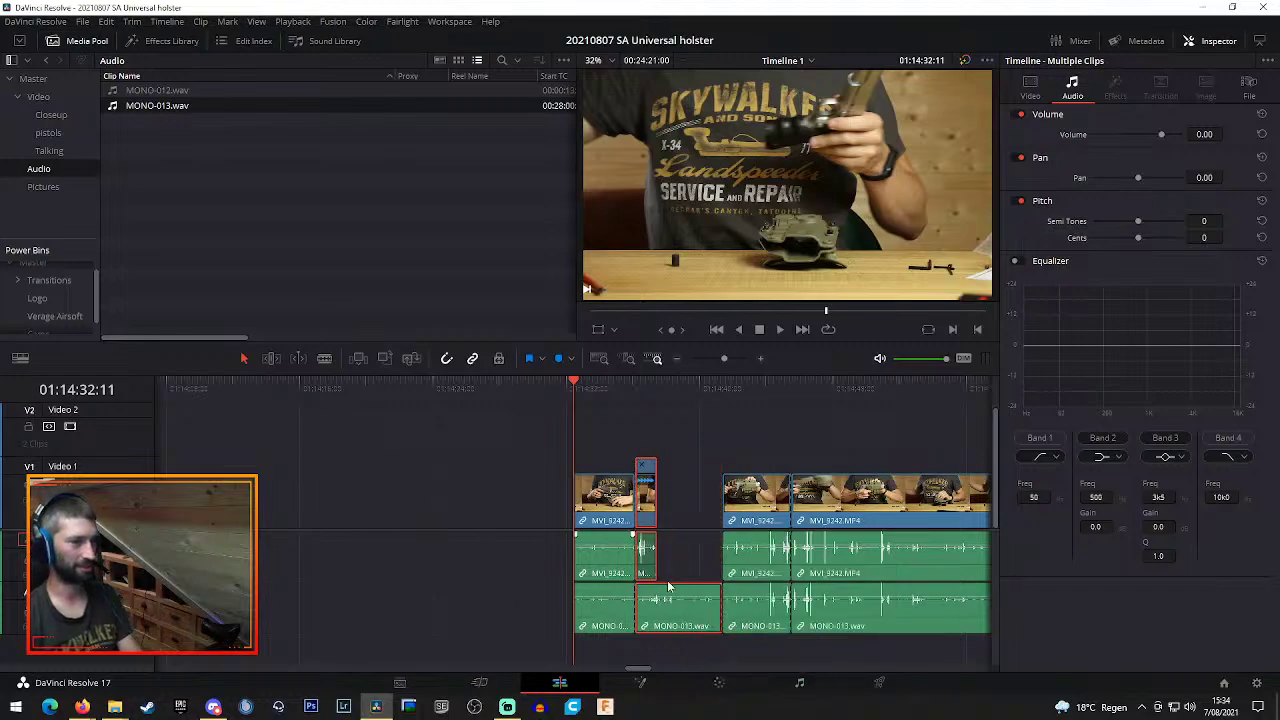
Delete the MONO-013.wav audio segment beneath the newly sped-up MVI_9242.MP4 clip
left_click(681, 553)
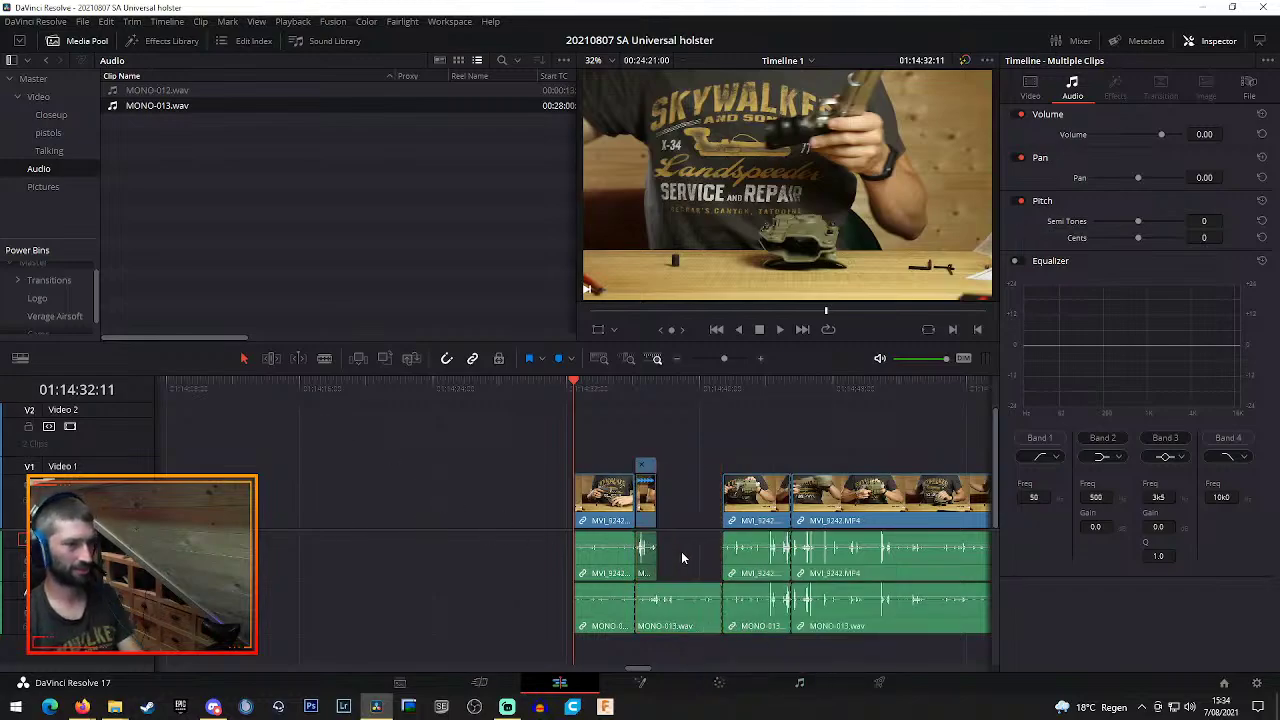
left_click(668, 625)
key("BackSpace")
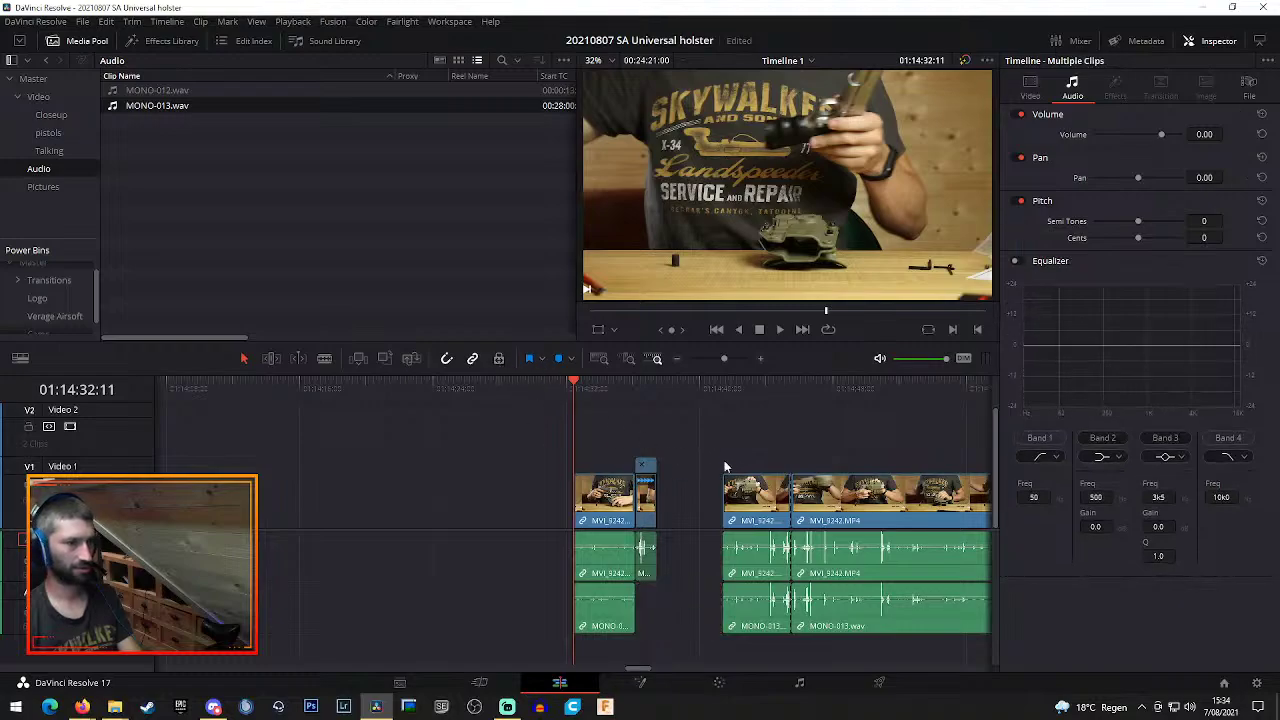
Move the short clip after the gap directly against the end of the sped-up clip and play back the join
left_click(779, 578)
left_click_drag(756, 502, 690, 502)
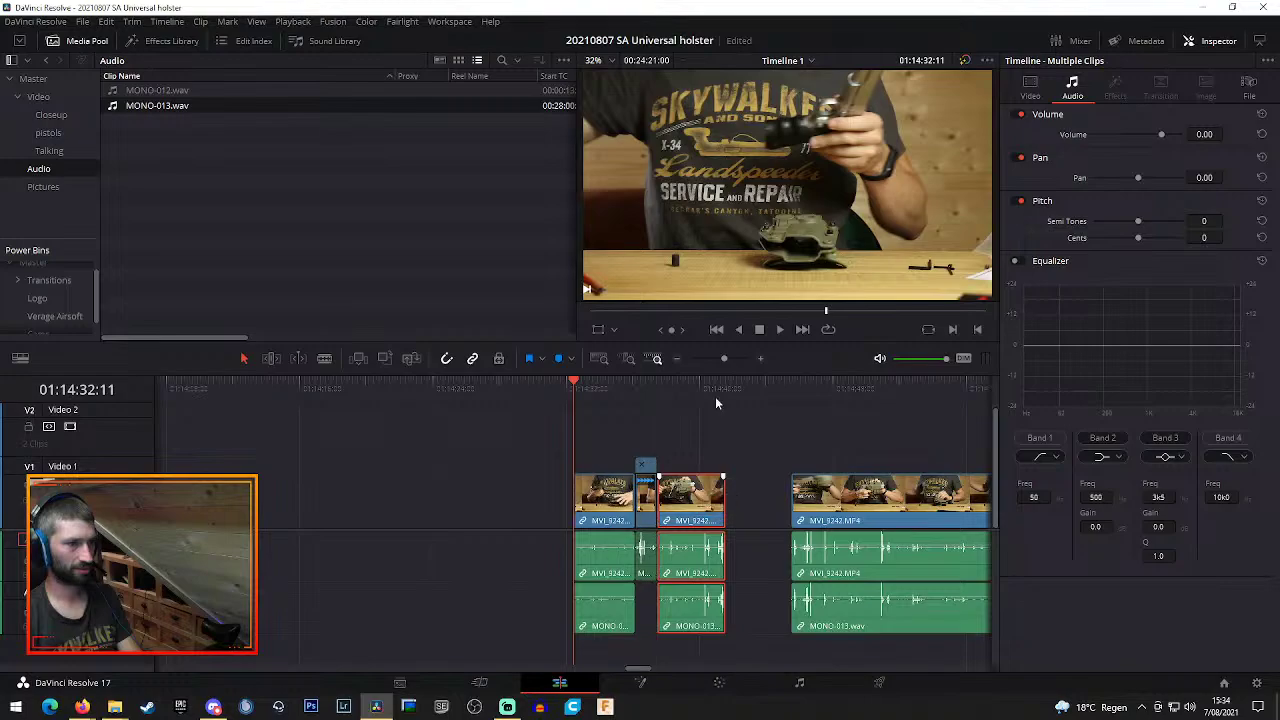
left_click(615, 391)
key("space")
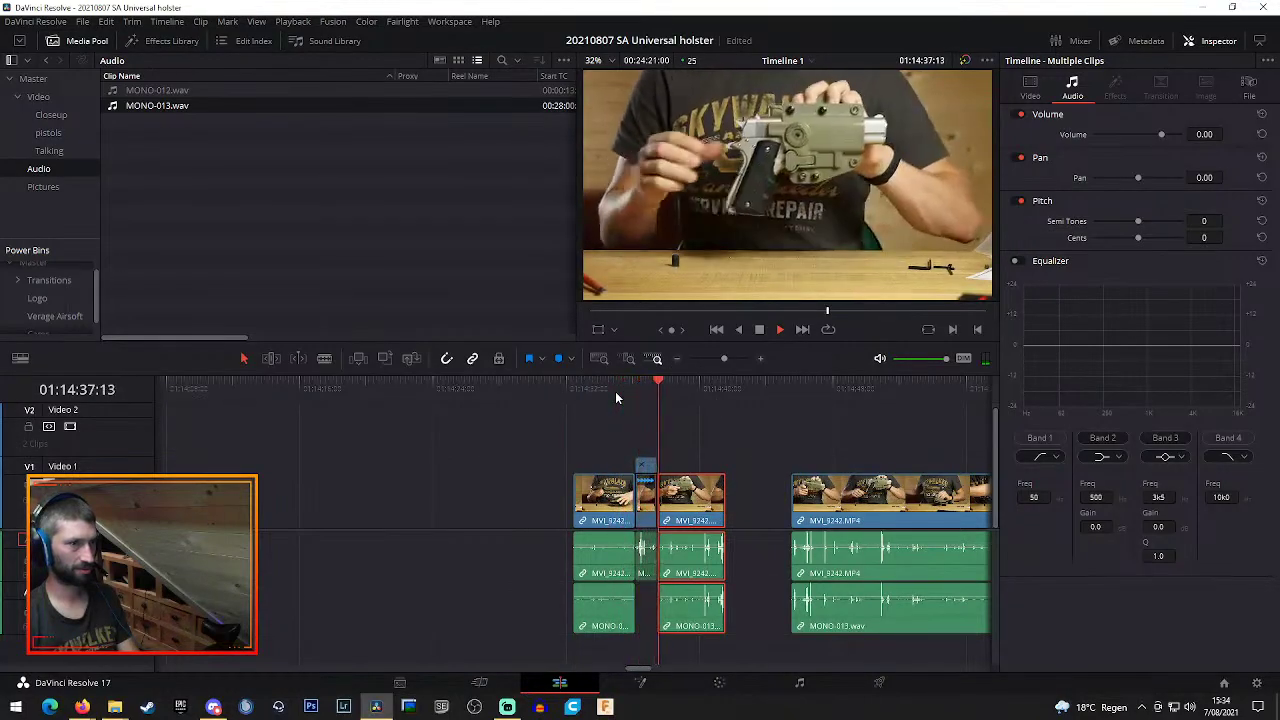
key("space")
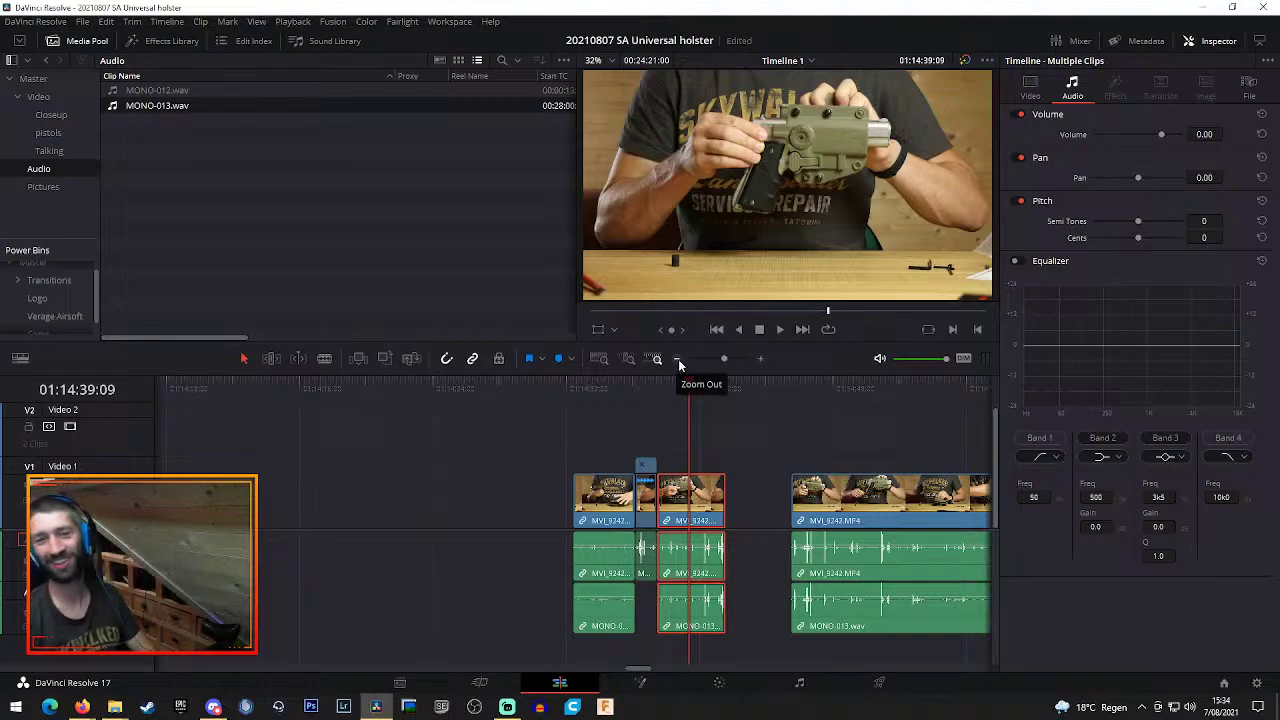
Move the group of three short clips, including the sped-up one, with their audio back to the end of the earlier edit
left_click(678, 359)
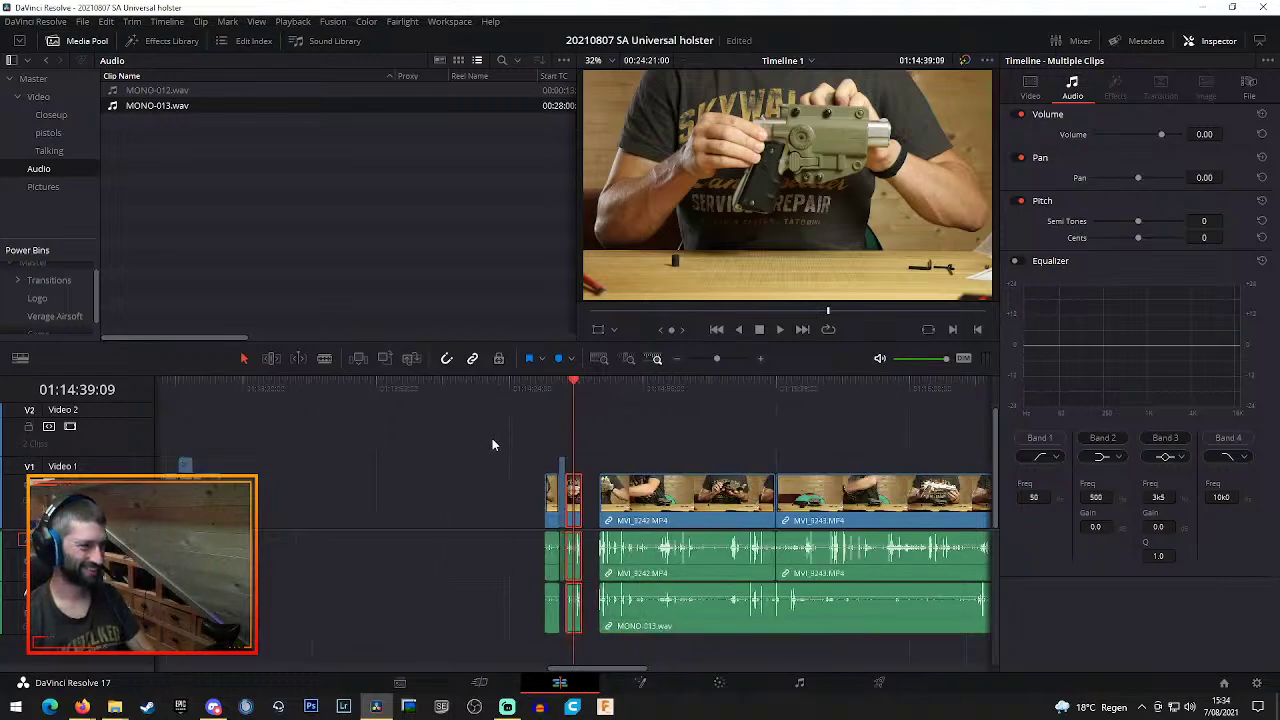
left_click_drag(492, 428, 557, 643)
left_click_drag(557, 518, 200, 512)
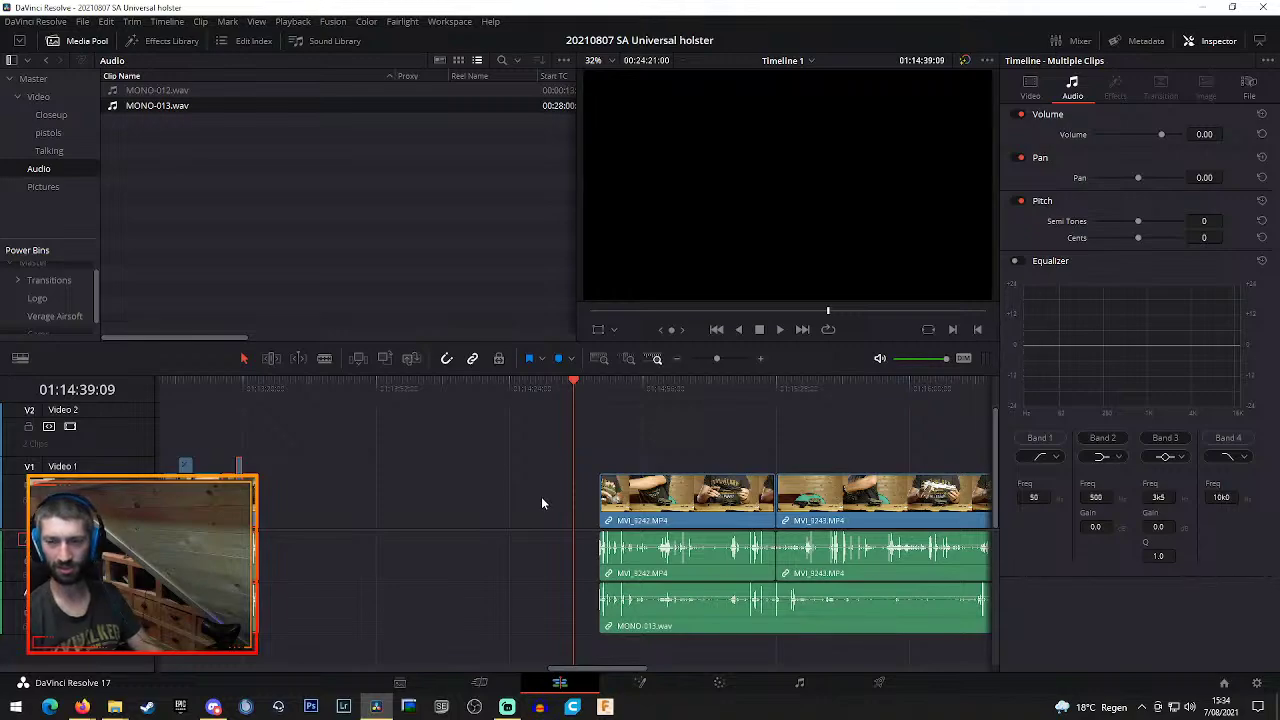
Play through the remaining MVI_9242.MP4 clip after the gap and split it and its audio at about 01:15:08
left_click(601, 387)
key("space")
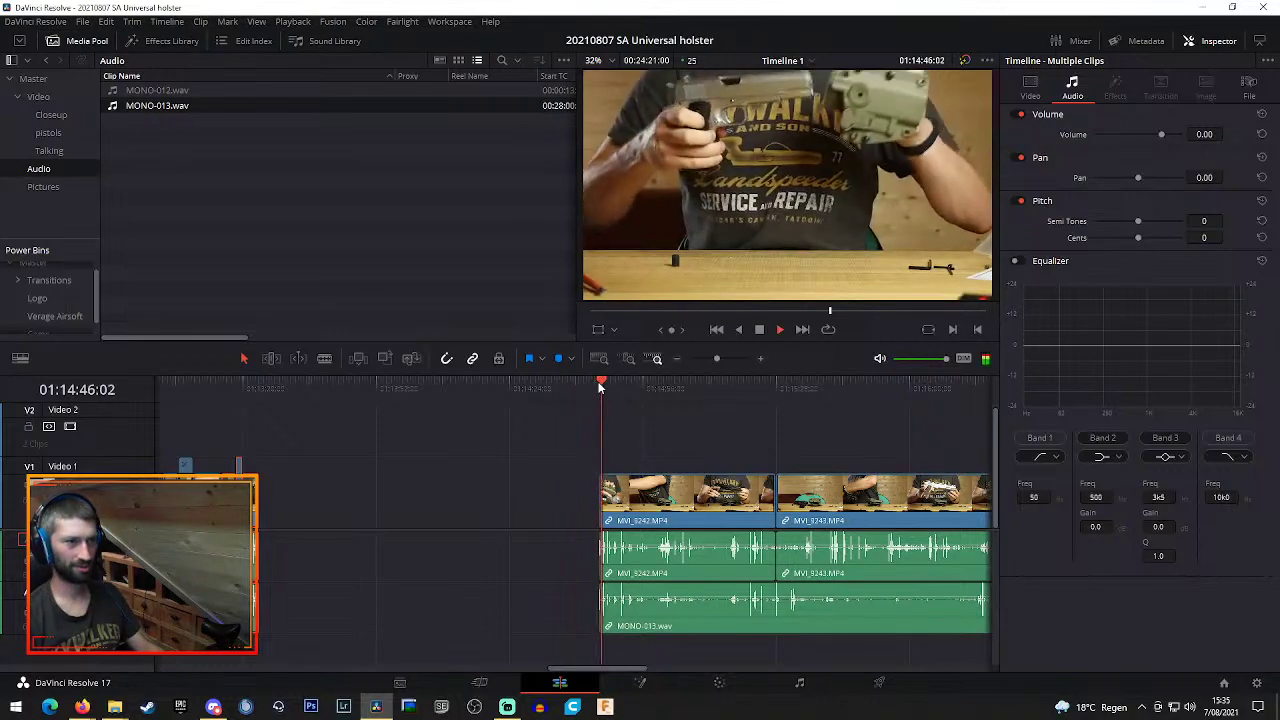
left_click_drag(614, 669, 636, 672)
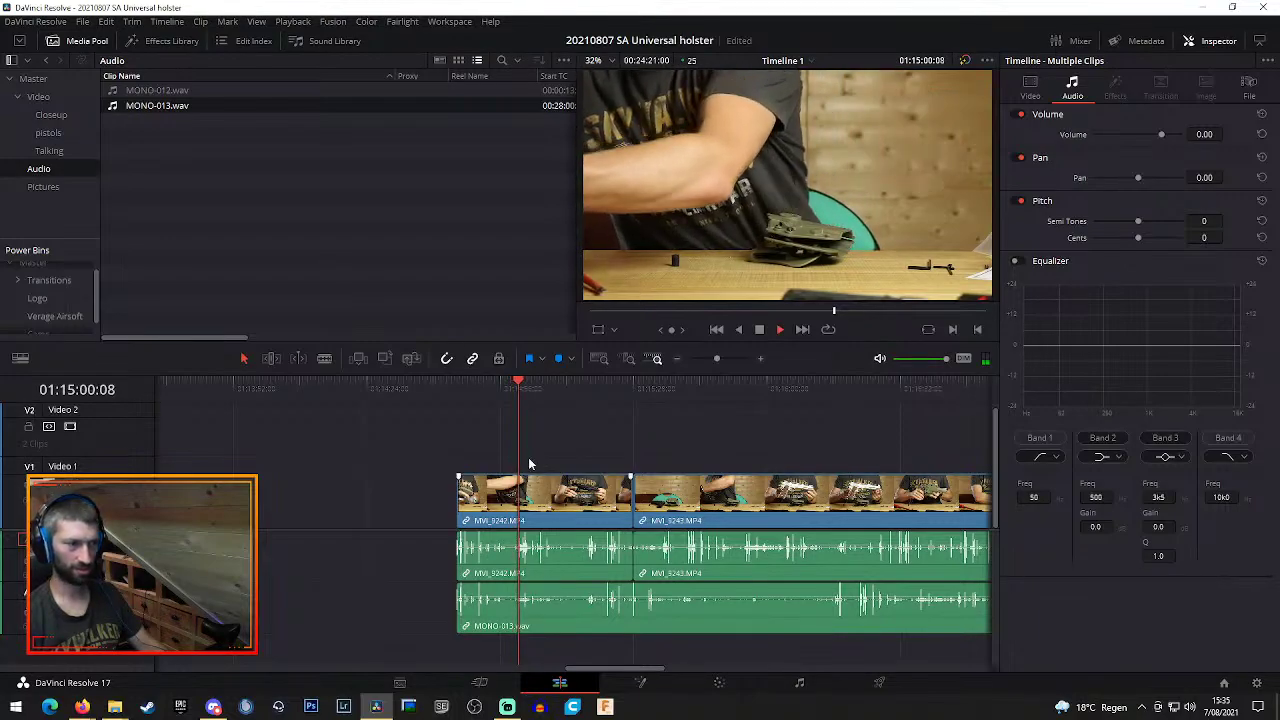
left_click(536, 383)
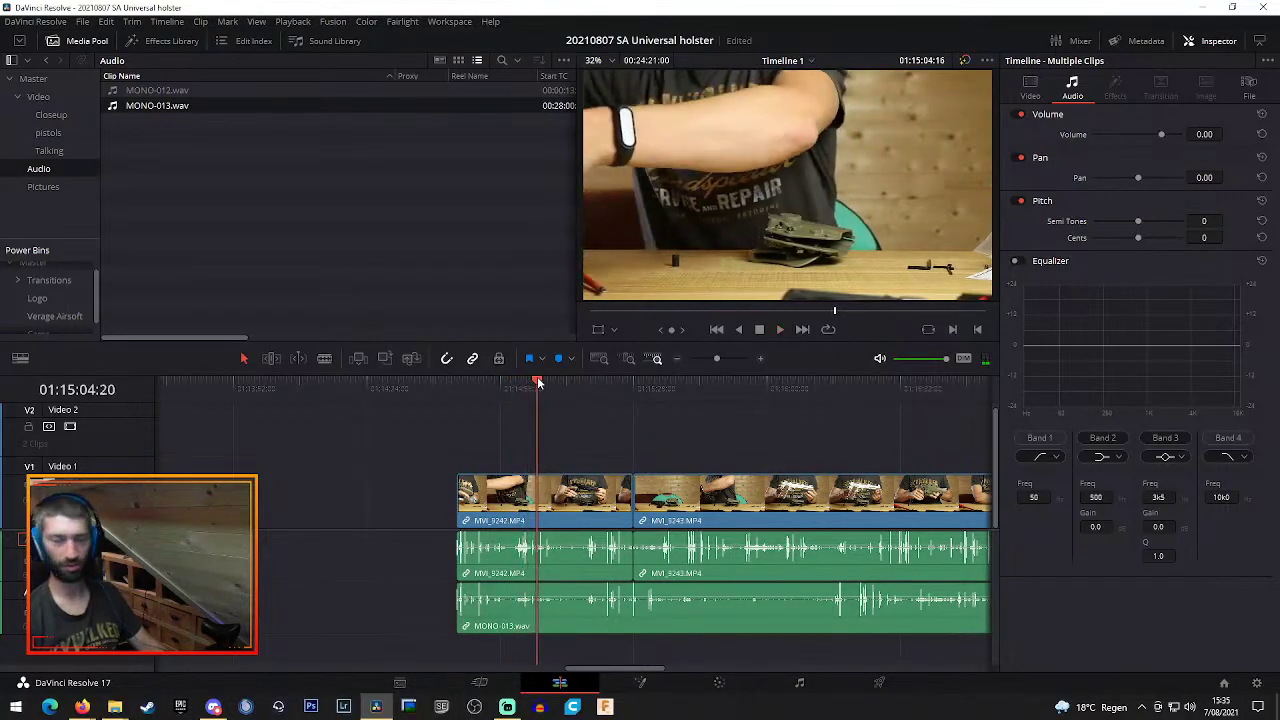
mouse_move(538, 382)
left_mouse_down()
mouse_move(563, 381)
mouse_move(550, 388)
left_mouse_up()
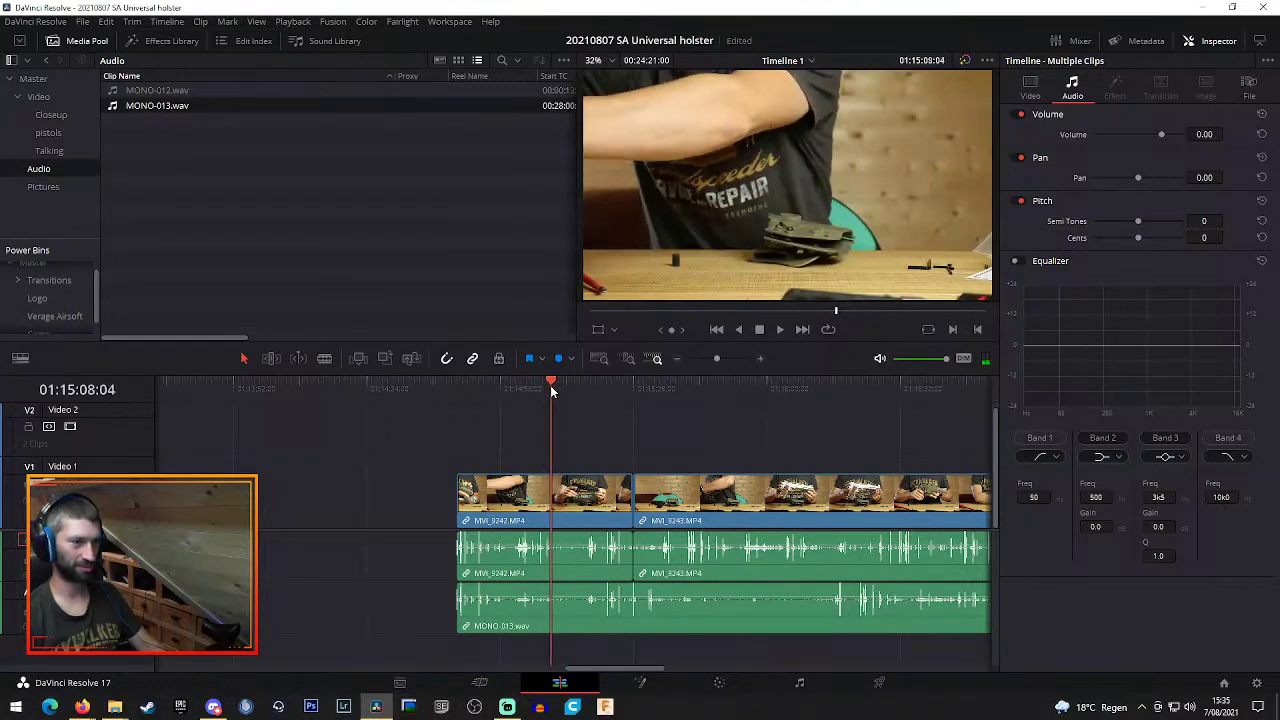
key("space")
key("space")
key("b")
left_click(554, 494)
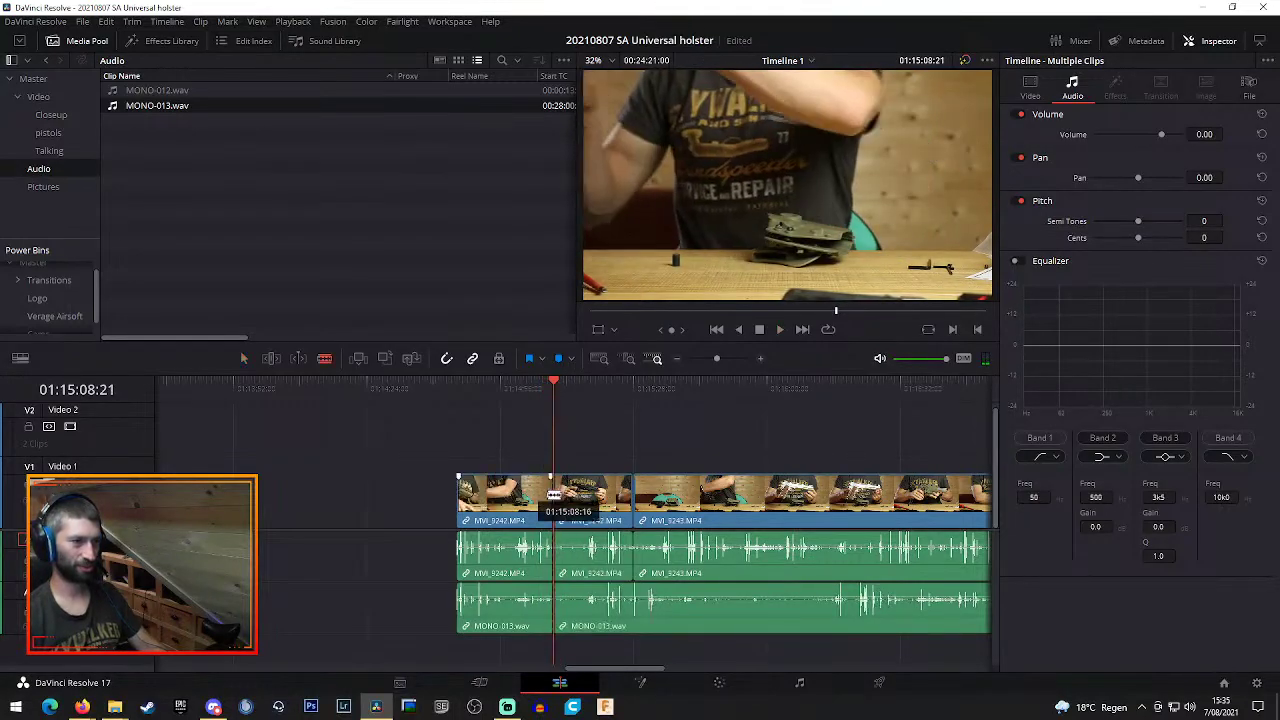
Delete the MVI_9242.MP4 section before the new cut together with its audio, closing the gap
key("a")
left_click_drag(504, 446, 524, 651)
key("Delete")
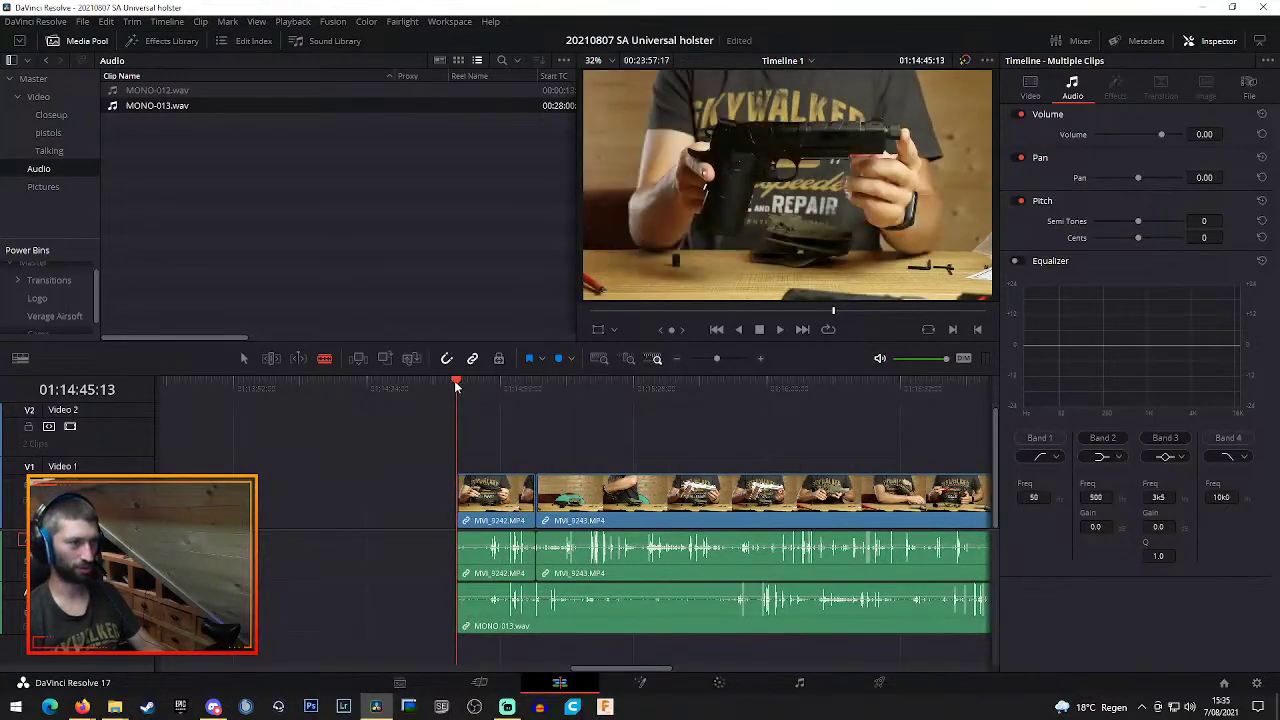
Review the remaining MVI_9242.MP4 clip and split it with its audio at 01:14:53:07 and at 01:15:02:23
left_click_drag(466, 386, 488, 384)
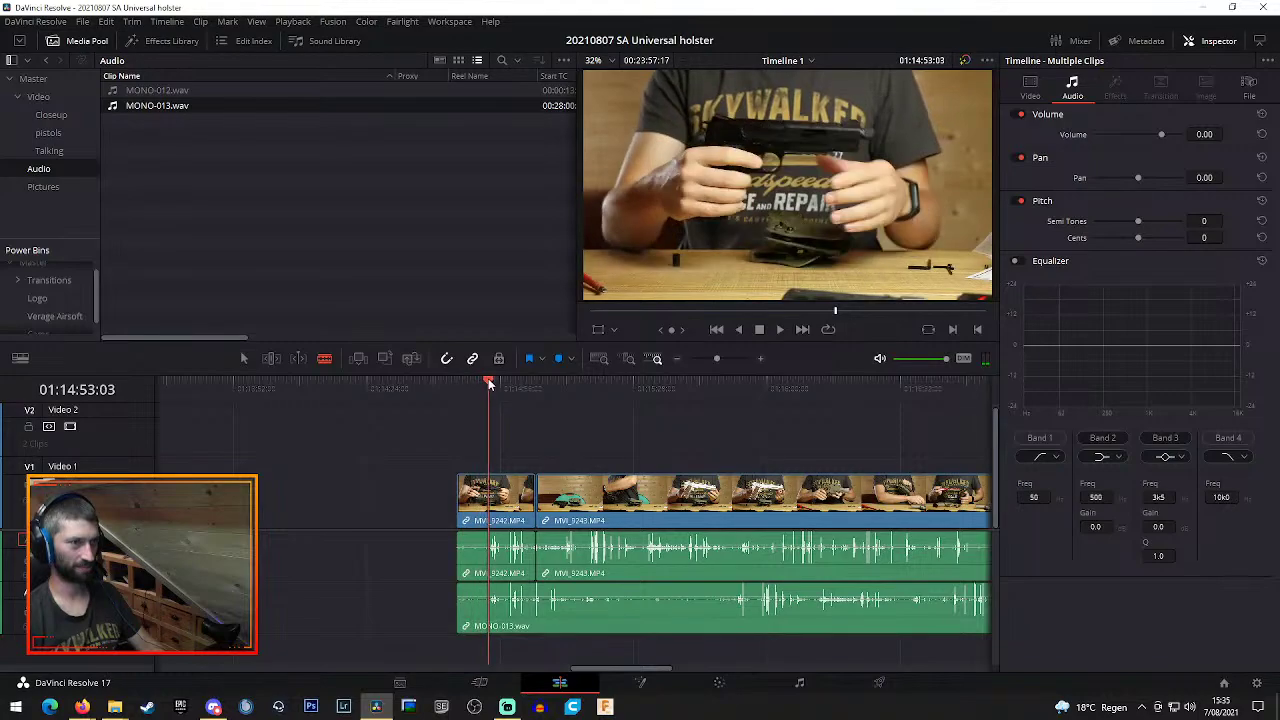
left_click(496, 505)
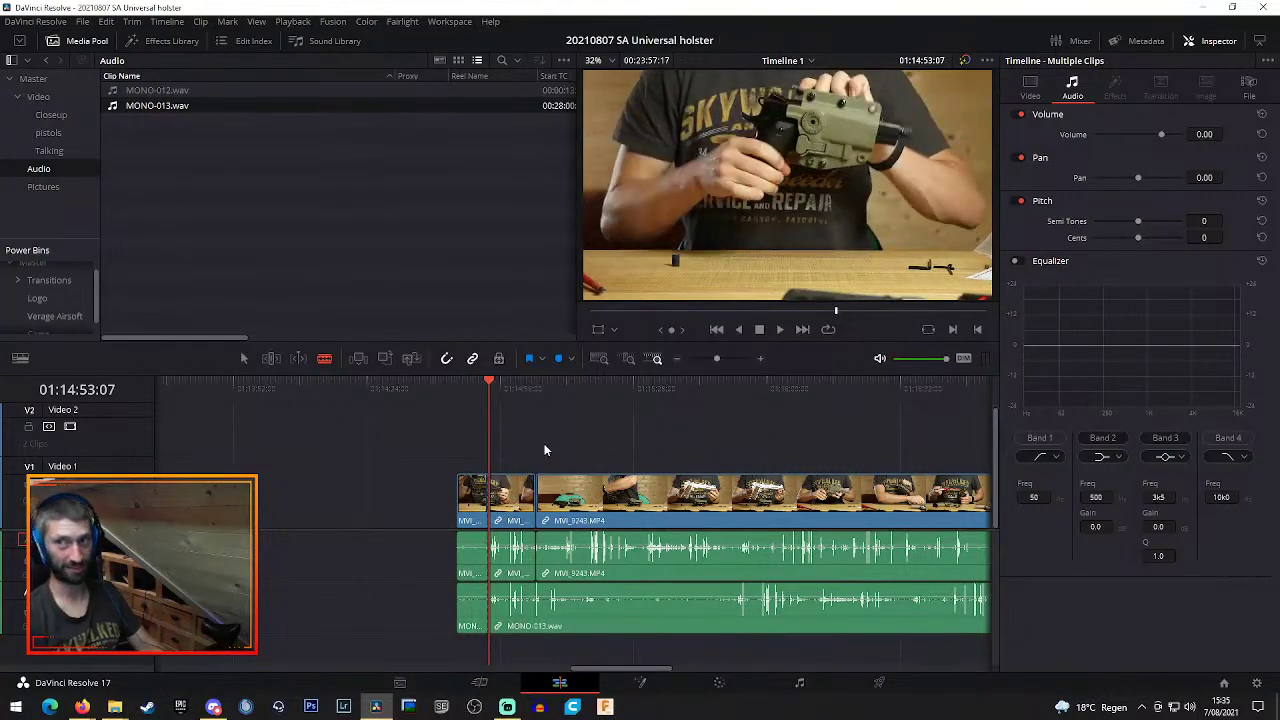
left_click_drag(490, 383, 510, 399)
key("space")
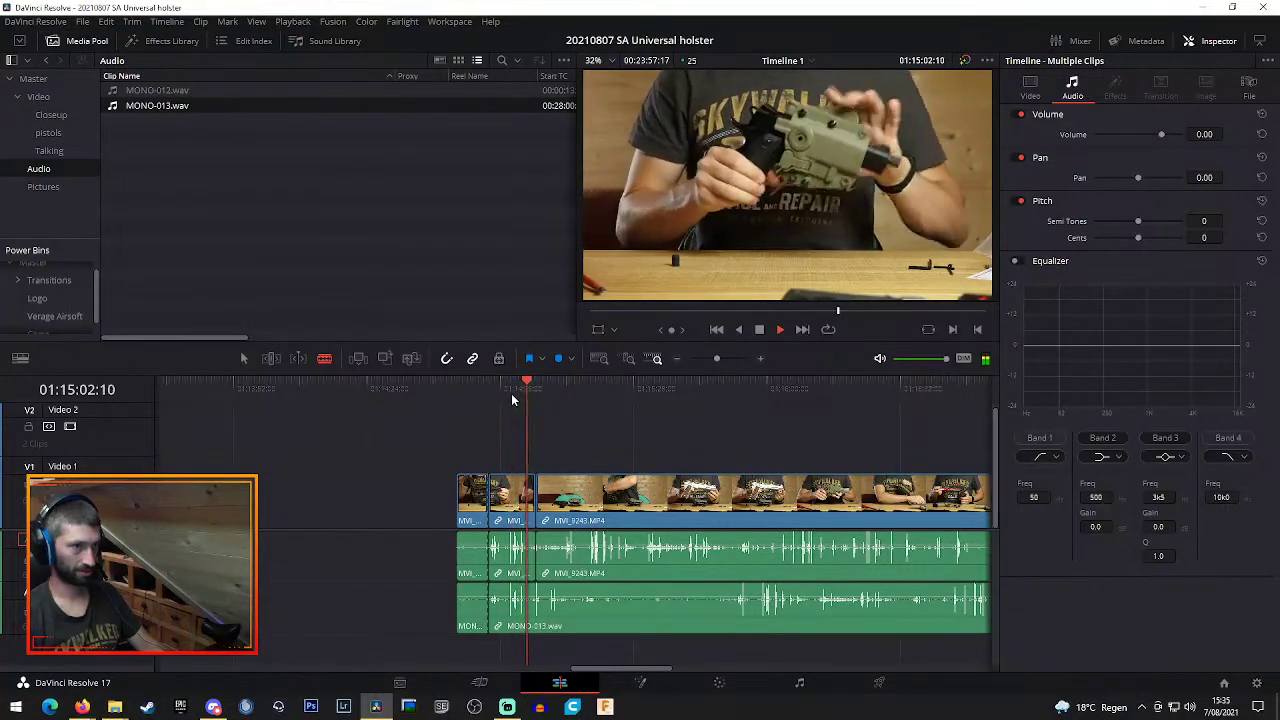
key("space")
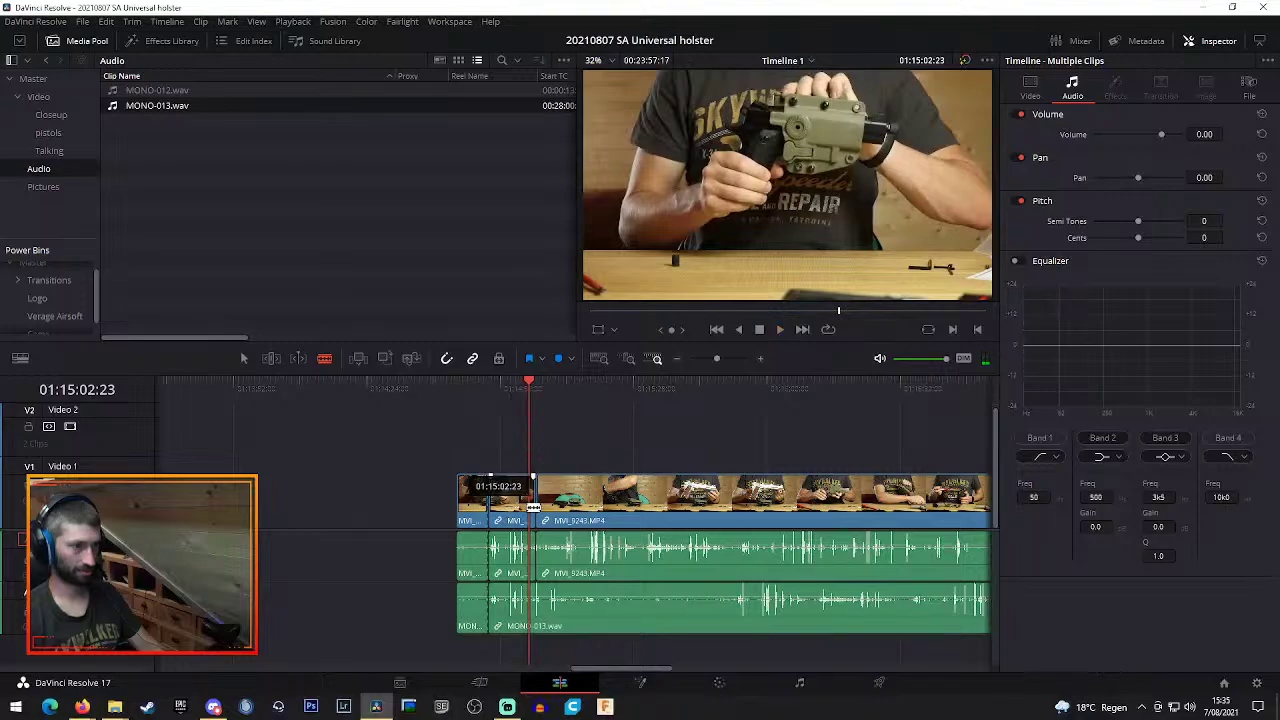
key("space")
left_click_drag(534, 508, 540, 508)
key("space")
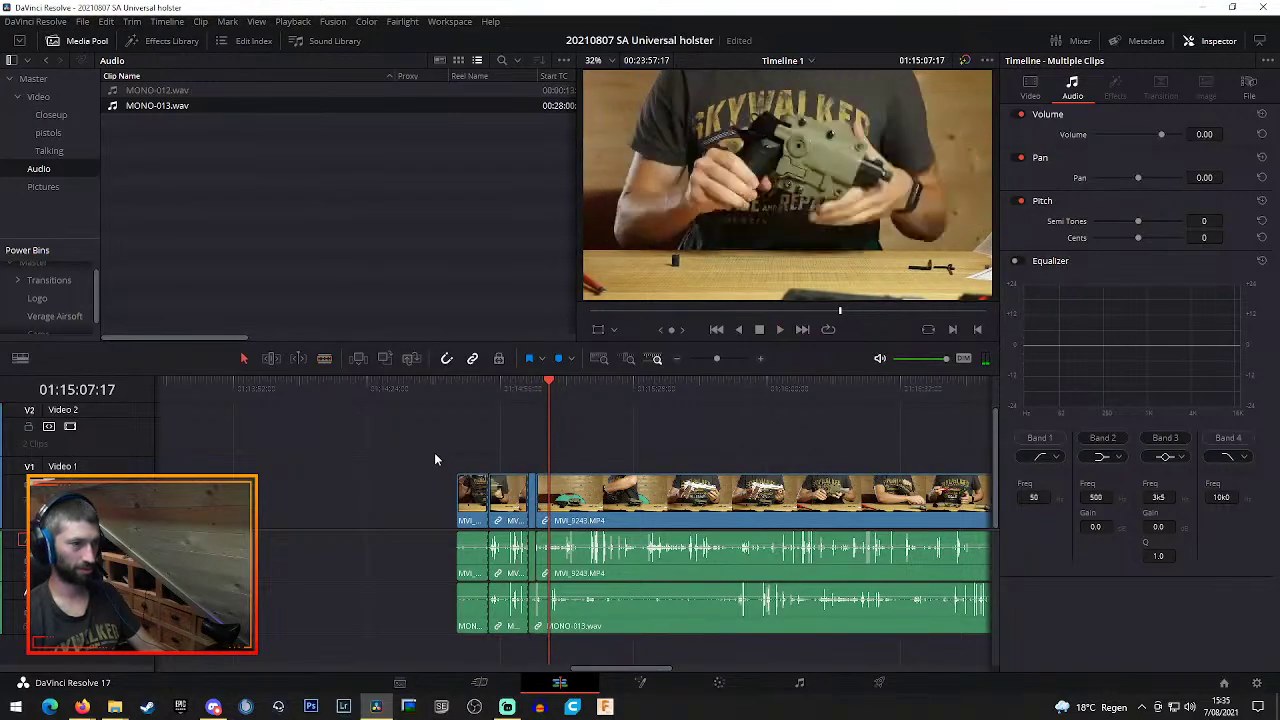
Shift the two short MVI_9242.MP4 clips and the footage after them earlier, and unlink MVI_9243.MP4 from its MONO-013.wav audio
left_click_drag(426, 432, 507, 636)
left_click_drag(517, 510, 420, 510)
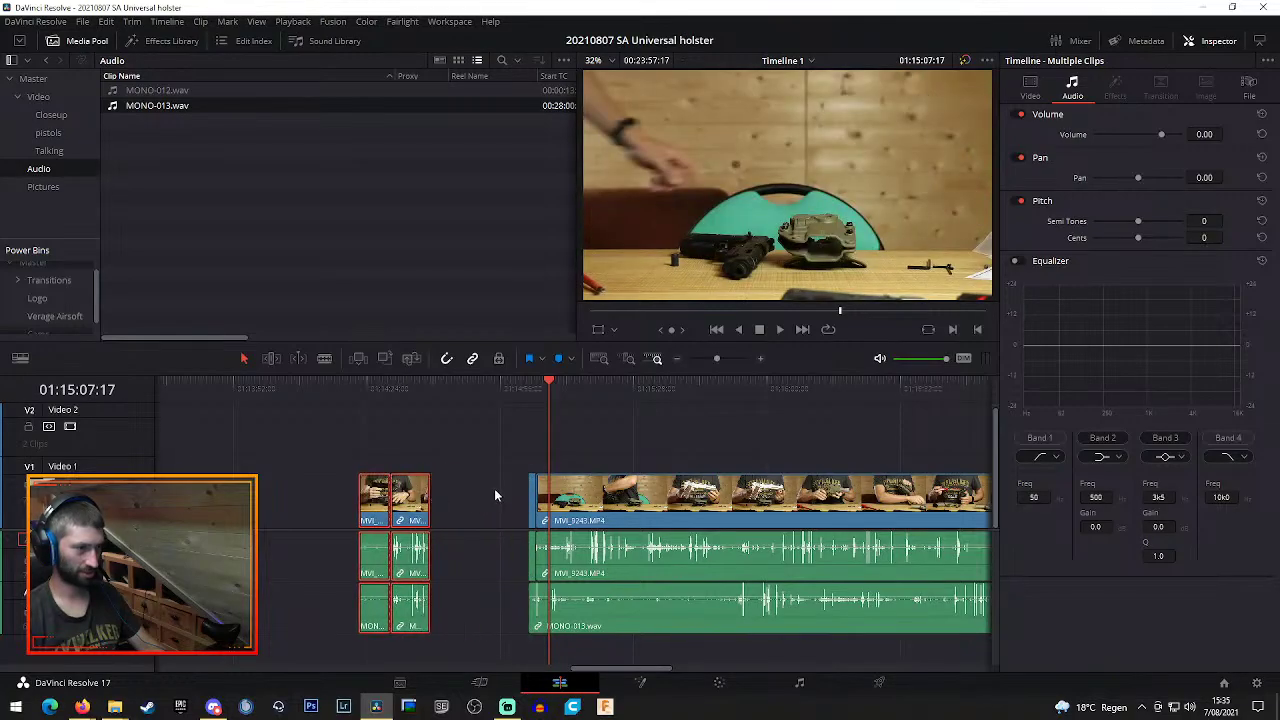
left_click_drag(530, 504, 497, 504)
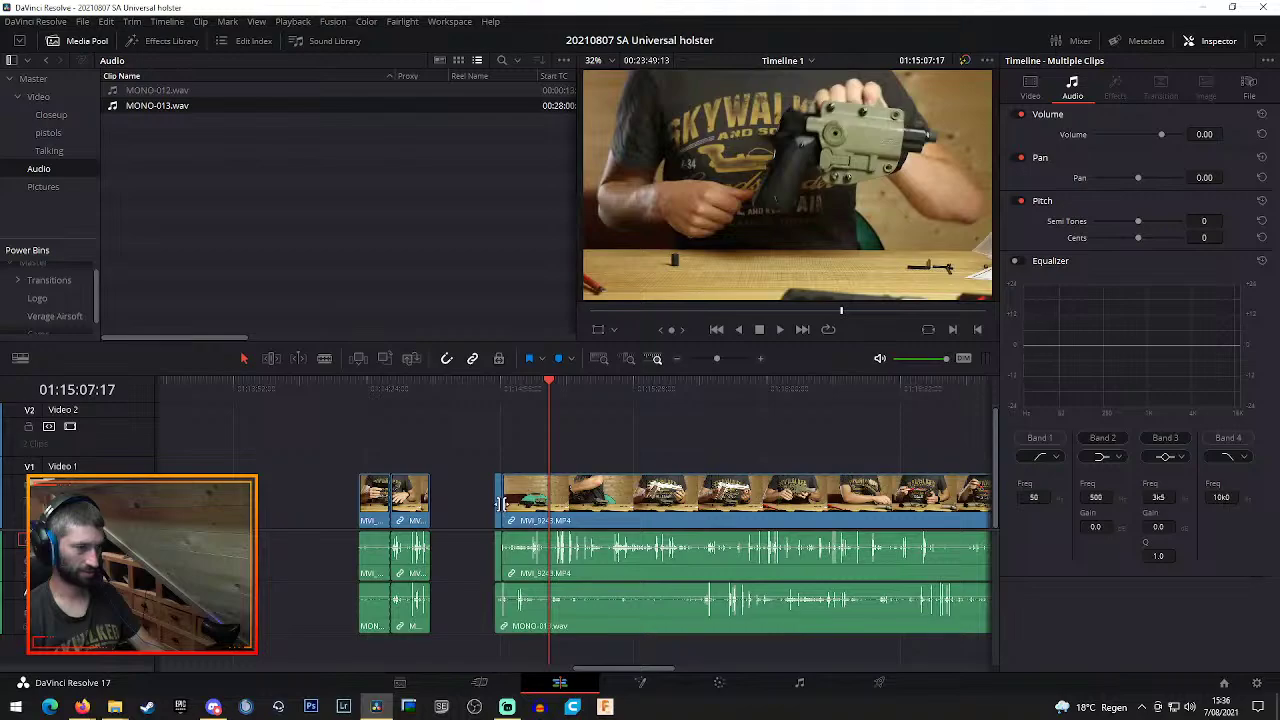
left_click(558, 506)
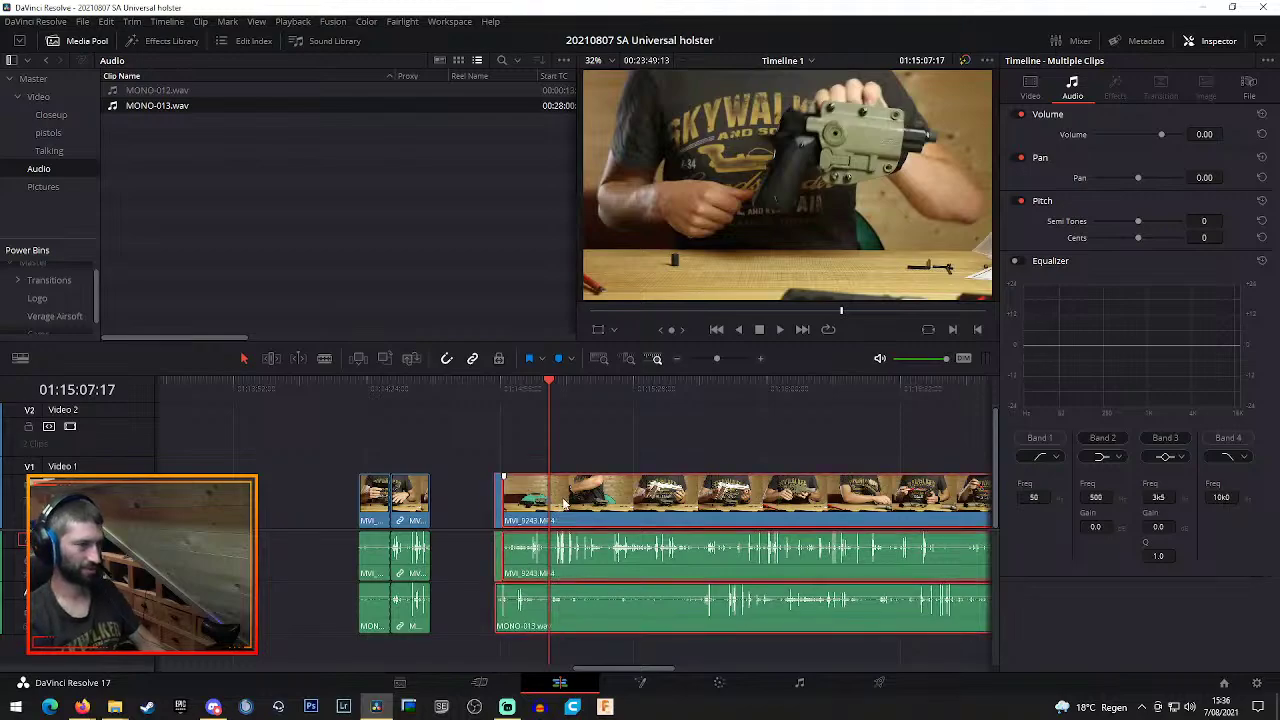
Try to move MVI_9243.MP4 with its camera audio later on the timeline, separately from the MONO-013.wav track
left_click(591, 457)
left_click_drag(606, 503, 788, 570, "alt")
left_click(609, 500)
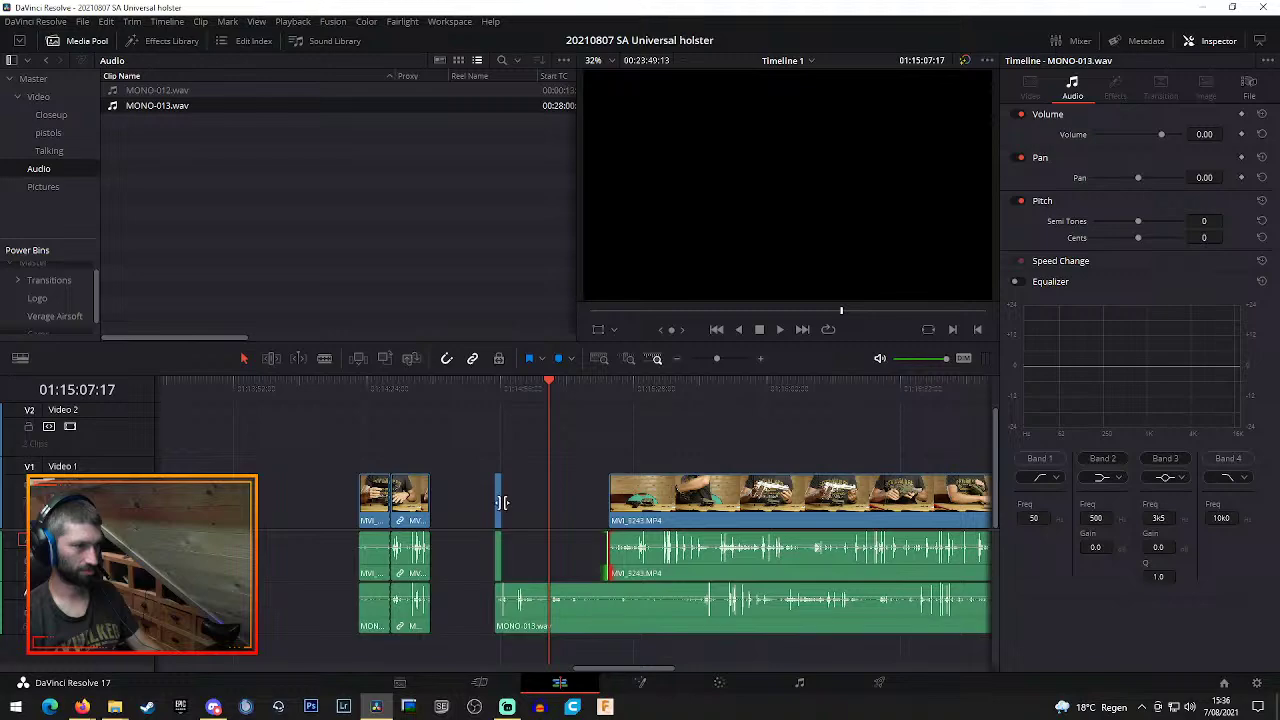
left_click(503, 502)
left_click(503, 560)
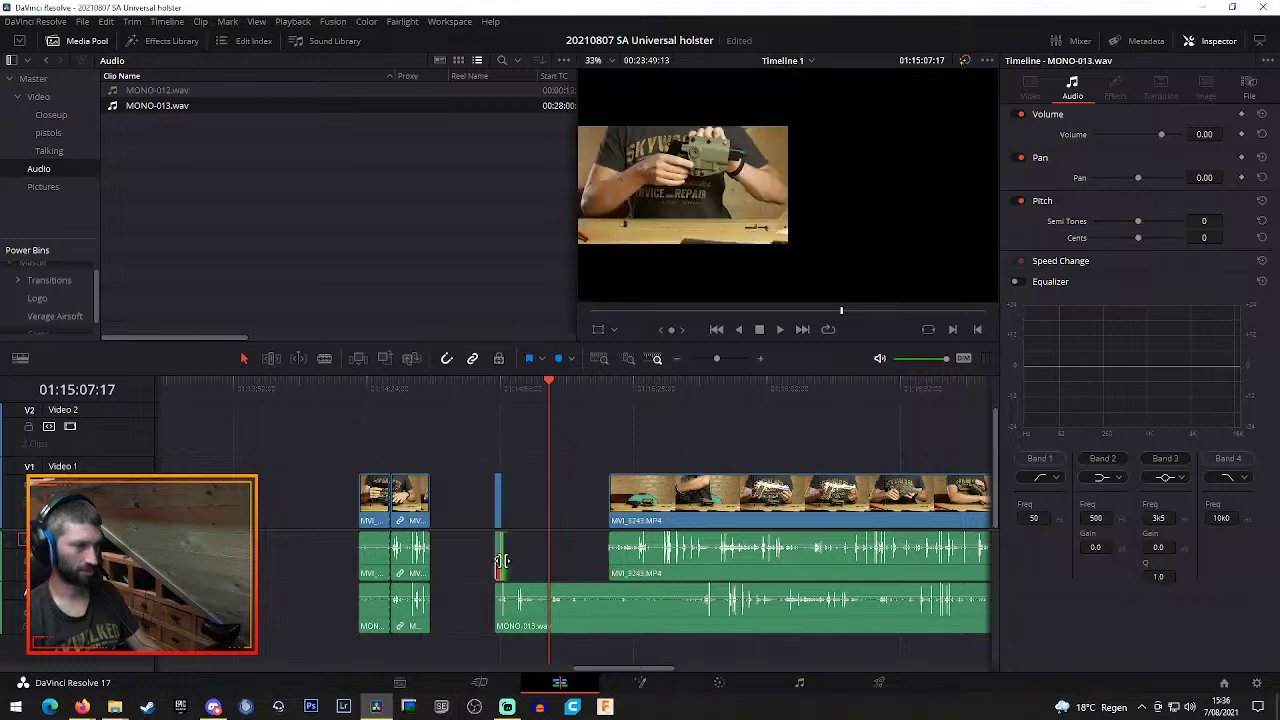
left_click(610, 386)
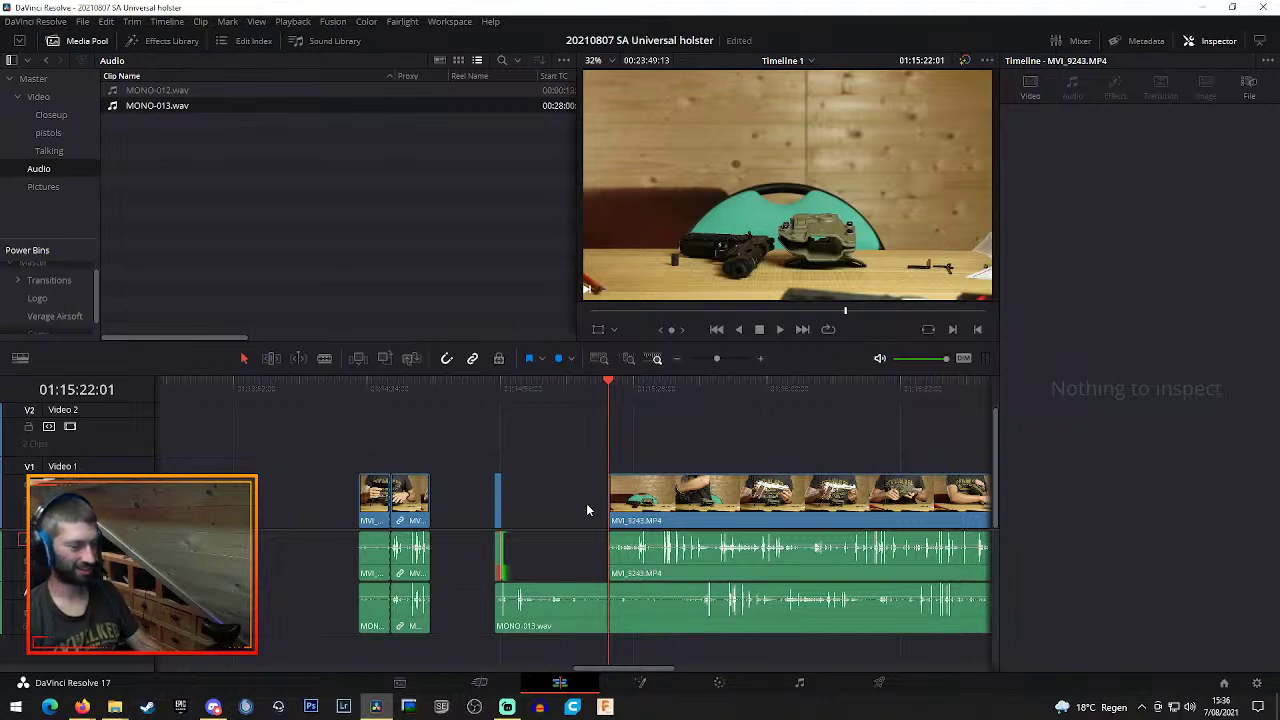
Undo the move of the MVI_9243.MP4 clip
key("ctrl+z")
key("ctrl+z")
key("ctrl+z")
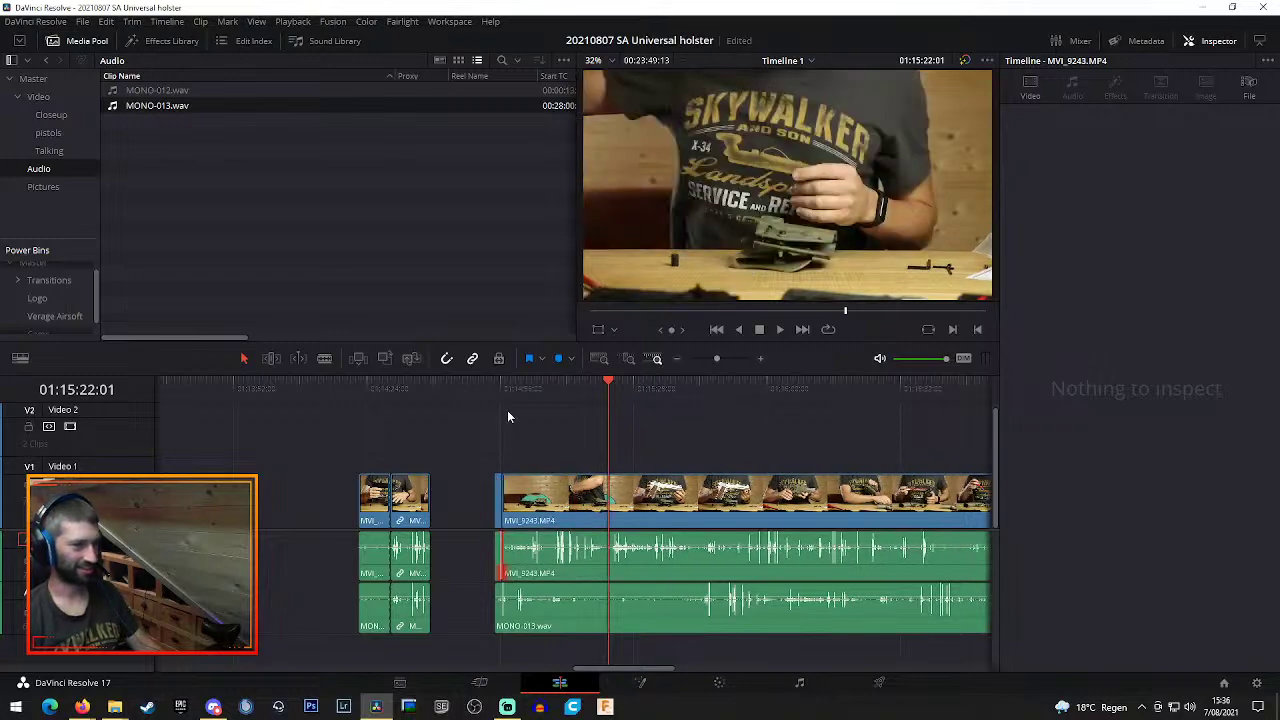
Play back the beginning of MVI_9243.MP4 and park the playhead at 01:15:12:00
left_click(494, 385)
left_click_drag(494, 385, 553, 394)
key("space")
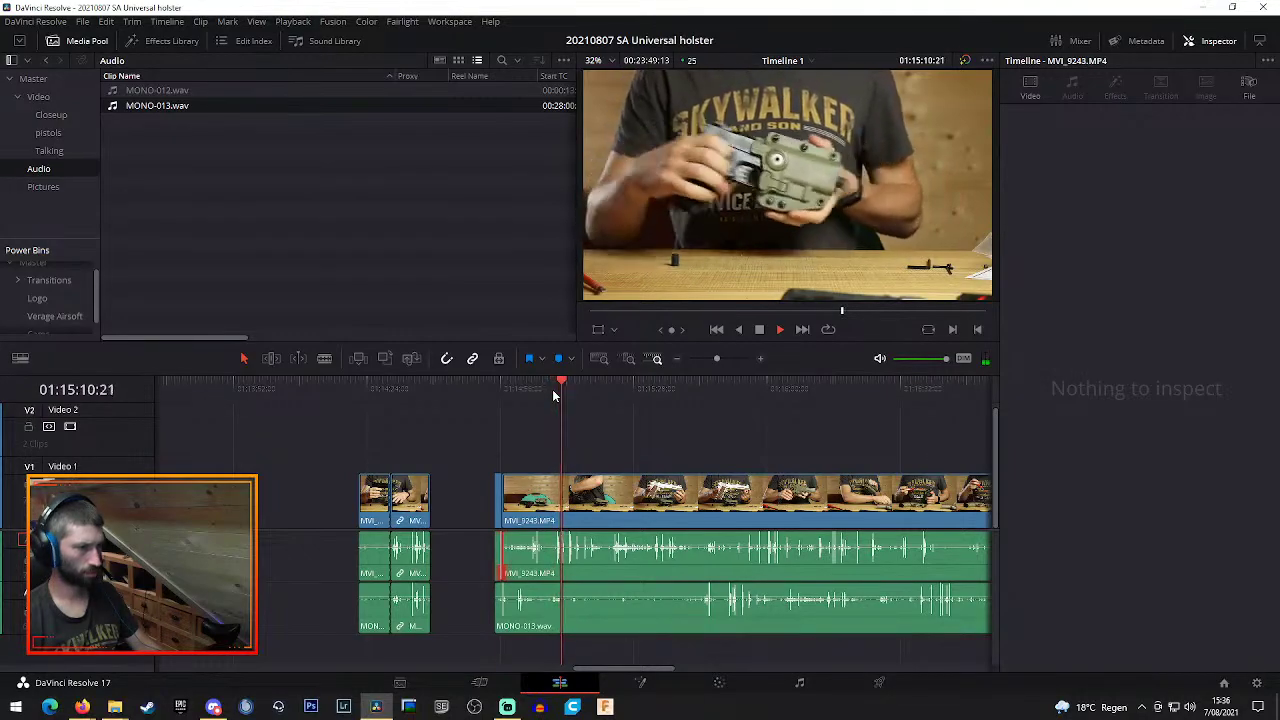
key("space")
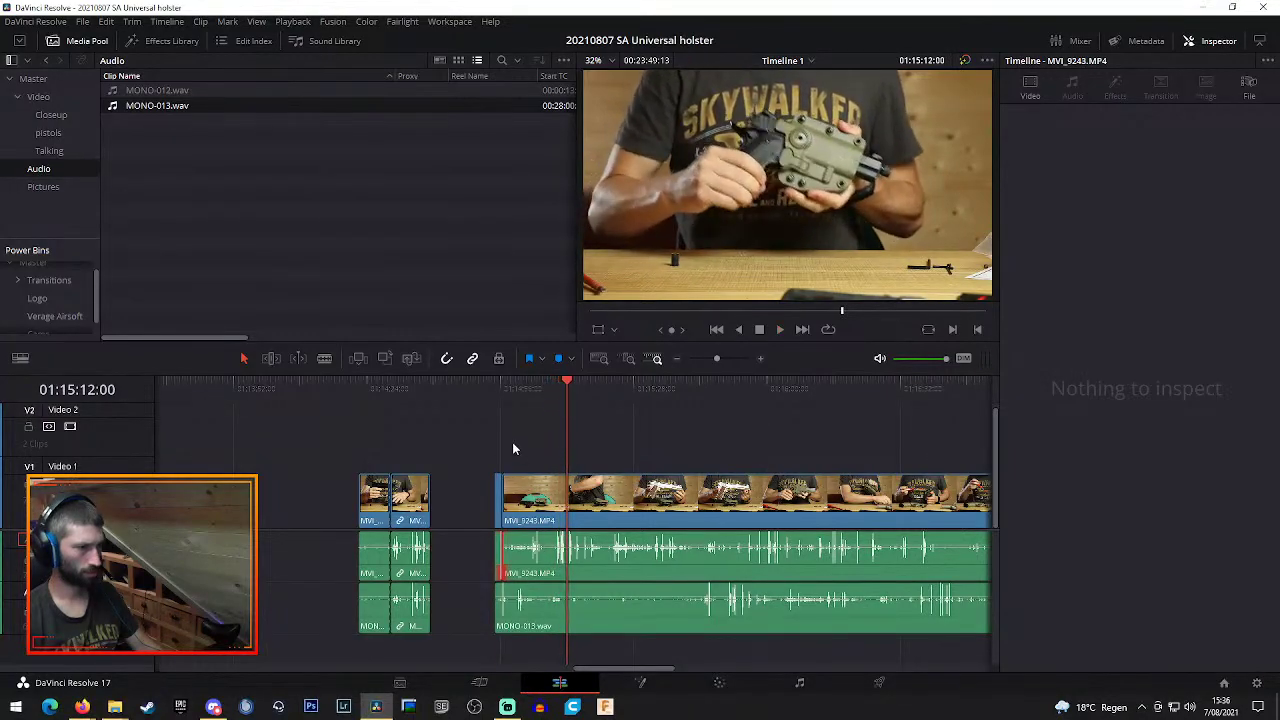
Try the long MONO-013.wav clip about six seconds later on the timeline and return it to its starting point
left_click_drag(655, 631, 695, 634)
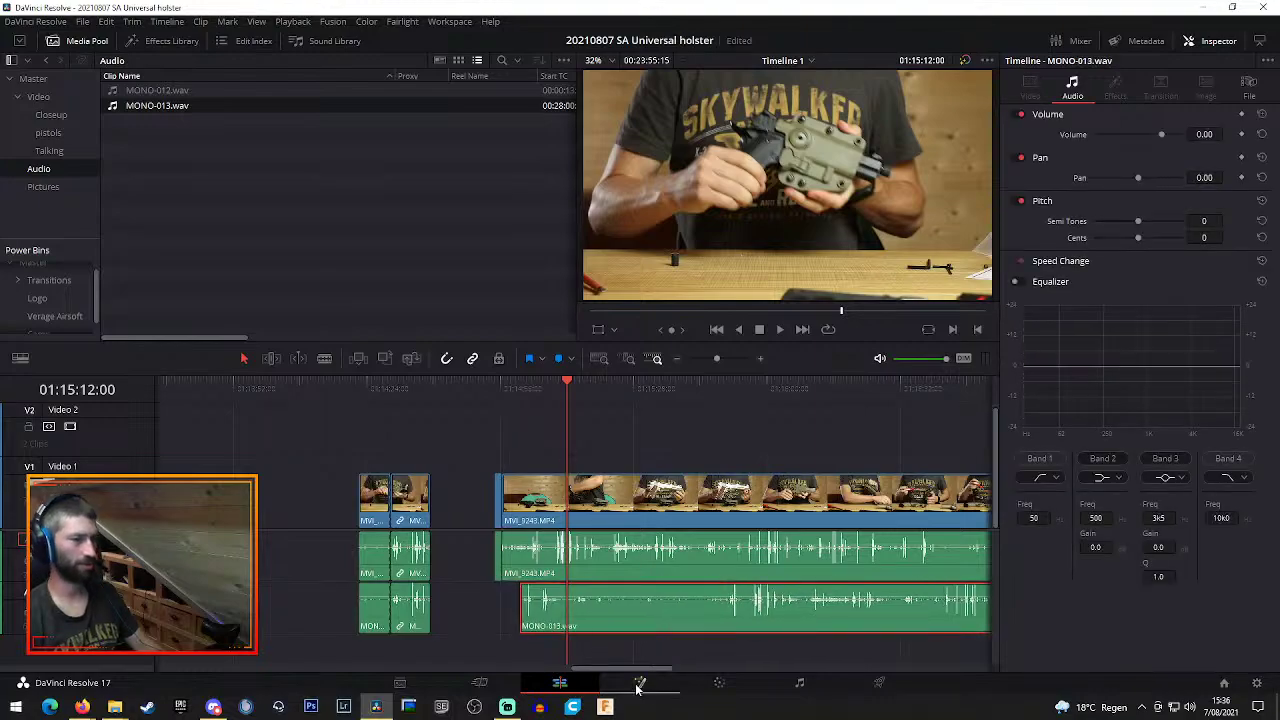
left_click_drag(645, 670, 649, 671)
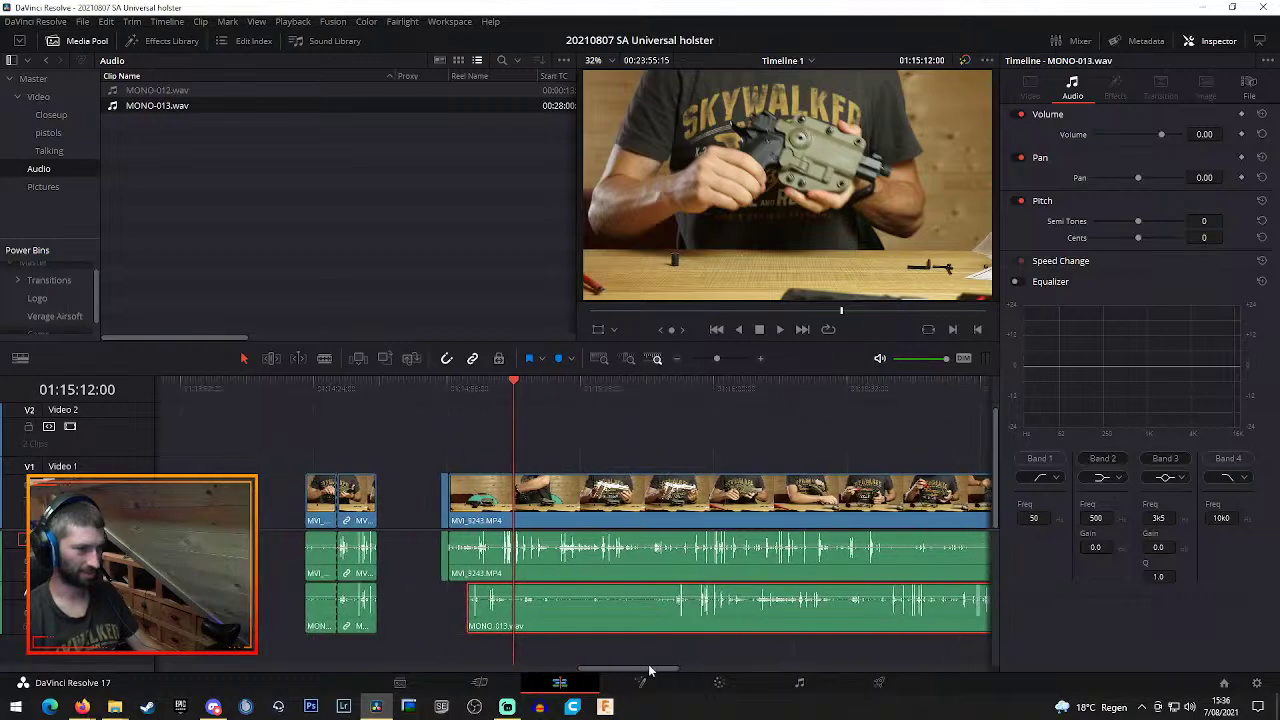
left_click_drag(638, 618, 612, 619)
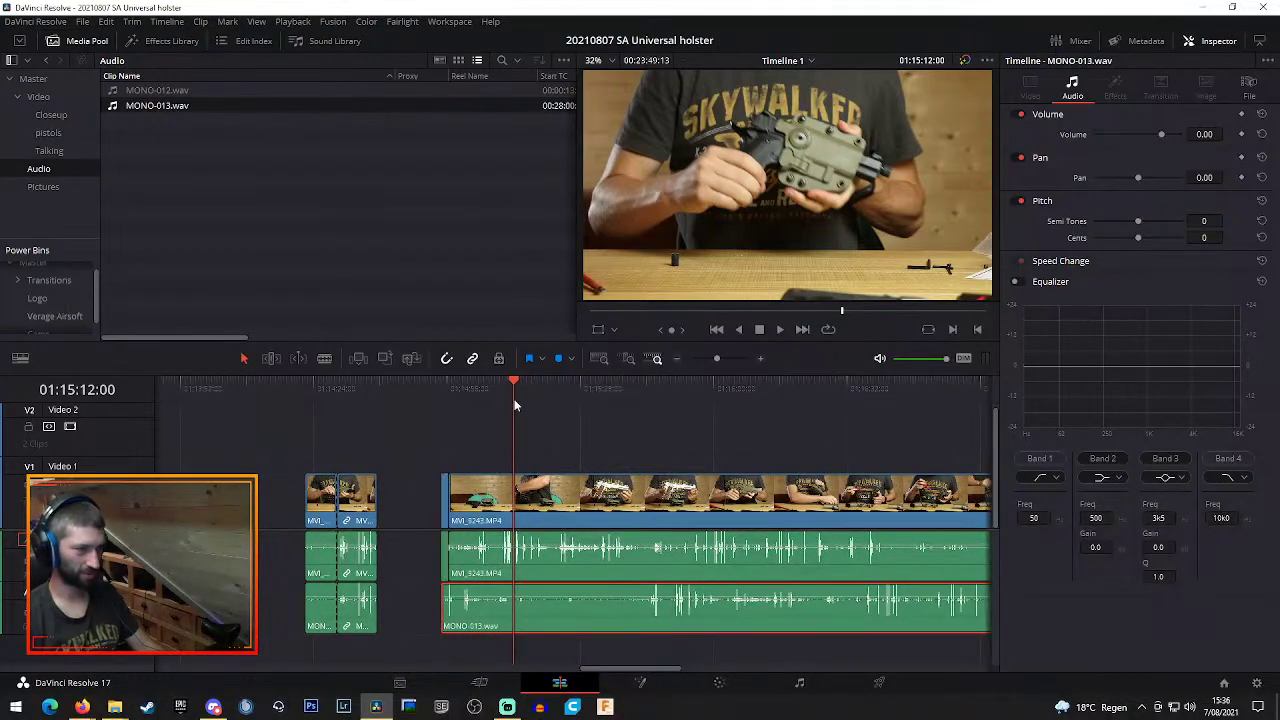
Split the MONO-013.wav audio under MVI_9243.MP4 at 01:15:12:00 and again just before its next loud passage
key("b")
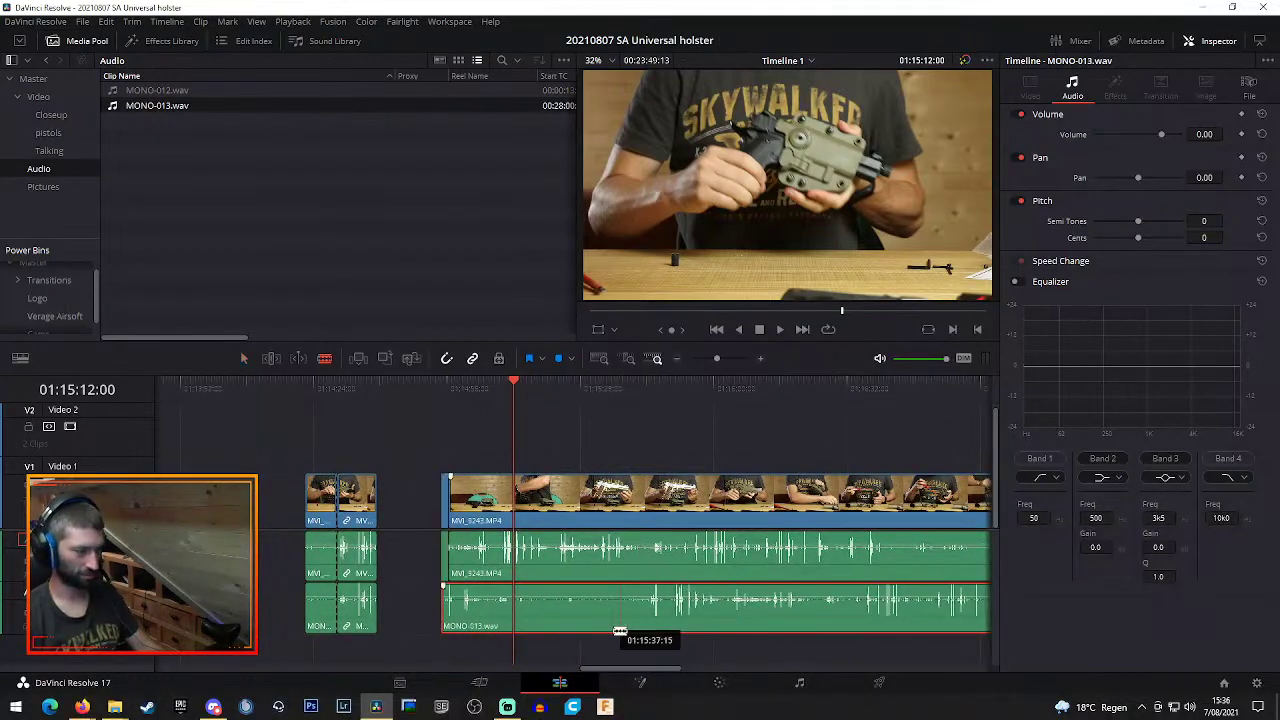
left_click(516, 610)
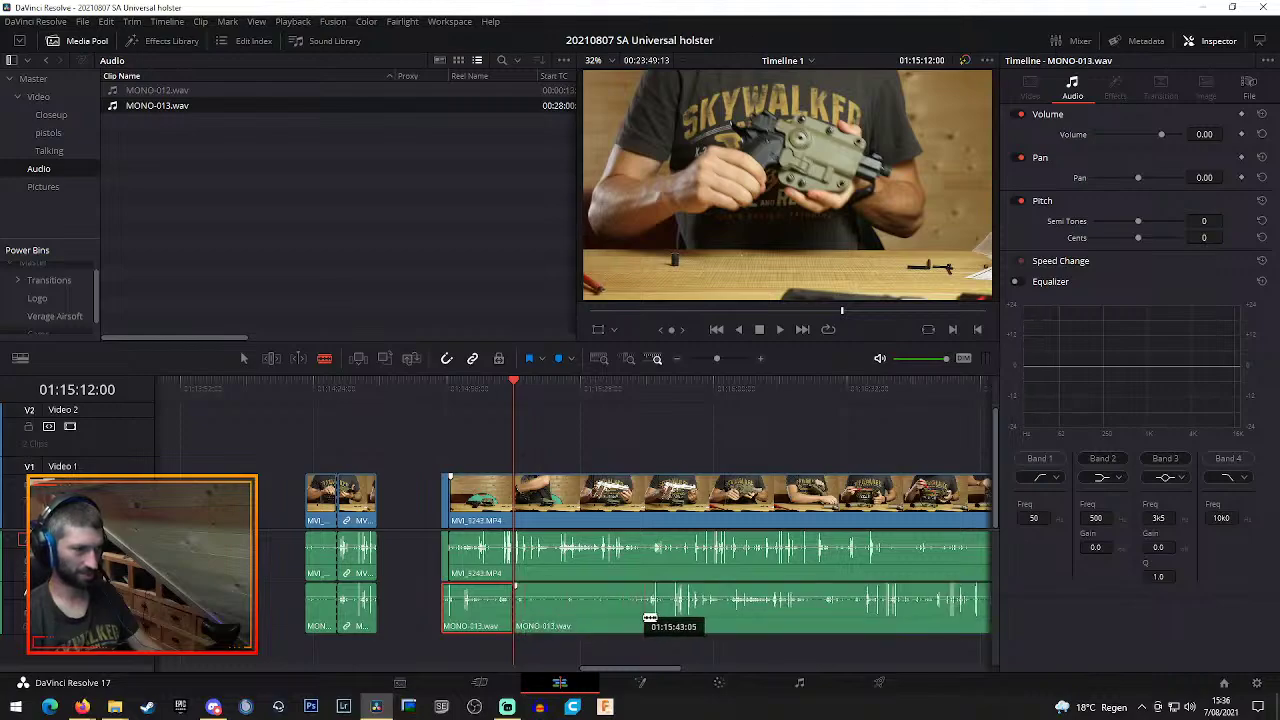
left_click(644, 612)
Delete the quiet MONO-013.wav segment between the two cuts and close the gap in the audio
key("a")
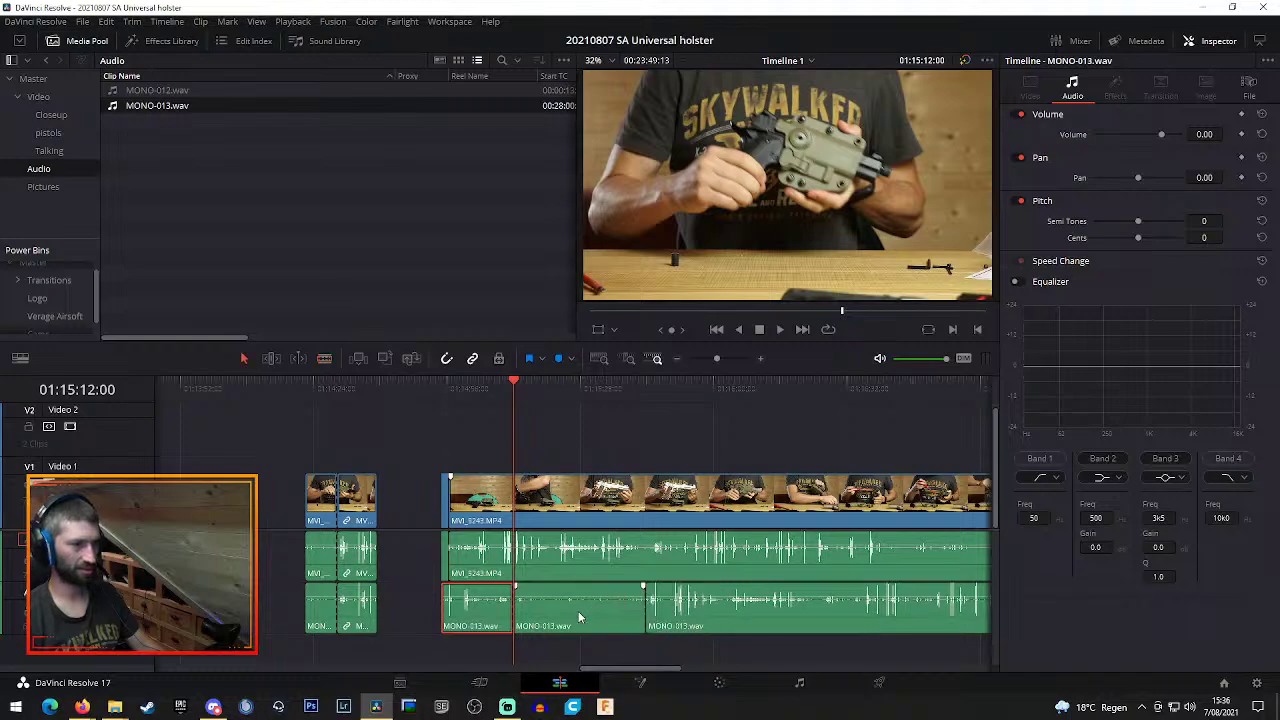
left_click(582, 615)
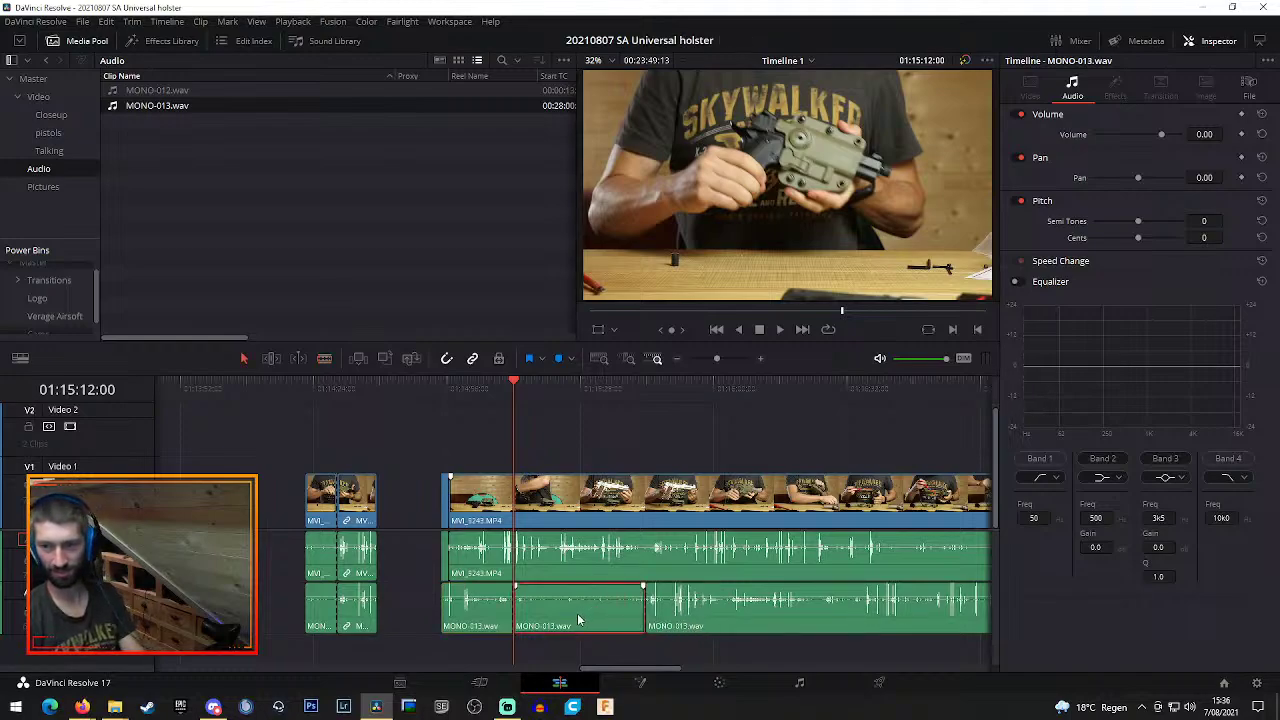
key("BackSpace")
left_click(577, 613)
key("Delete")
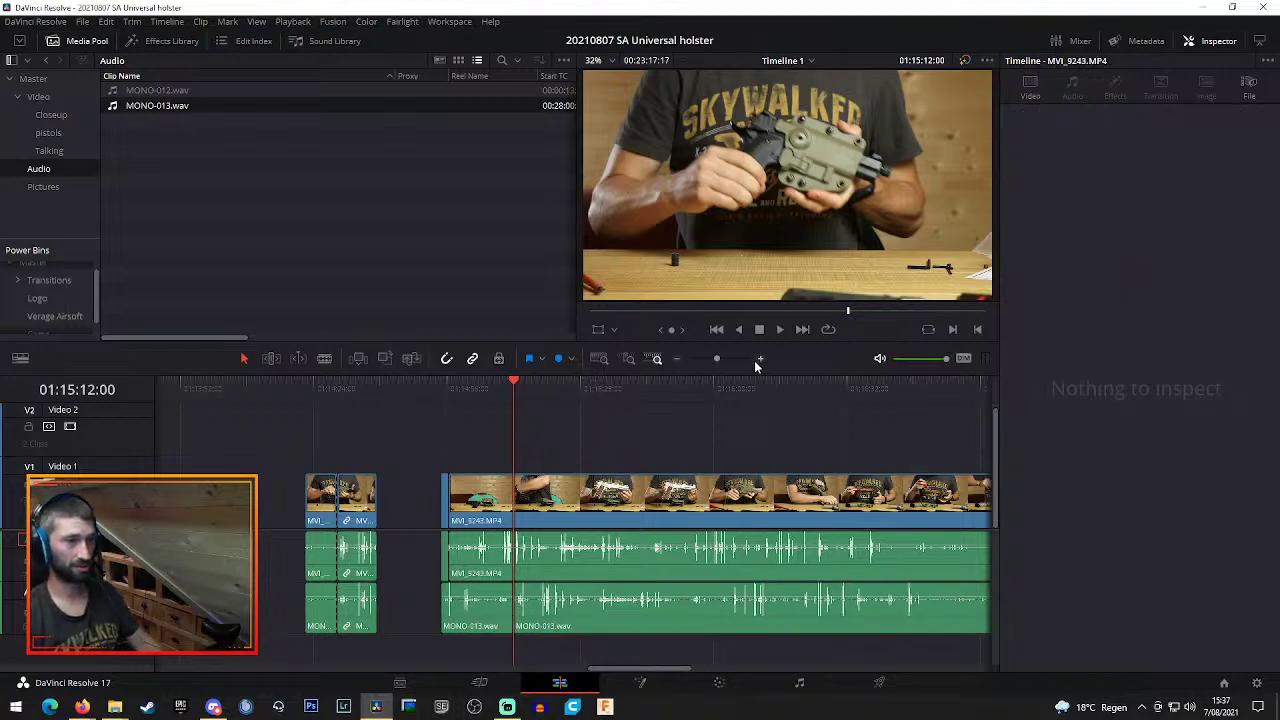
Split the earlier MONO-013.wav segment under MVI_9243.MP4 at 01:14:58:03 and again shortly before its end
left_click(758, 360)
left_click(758, 360)
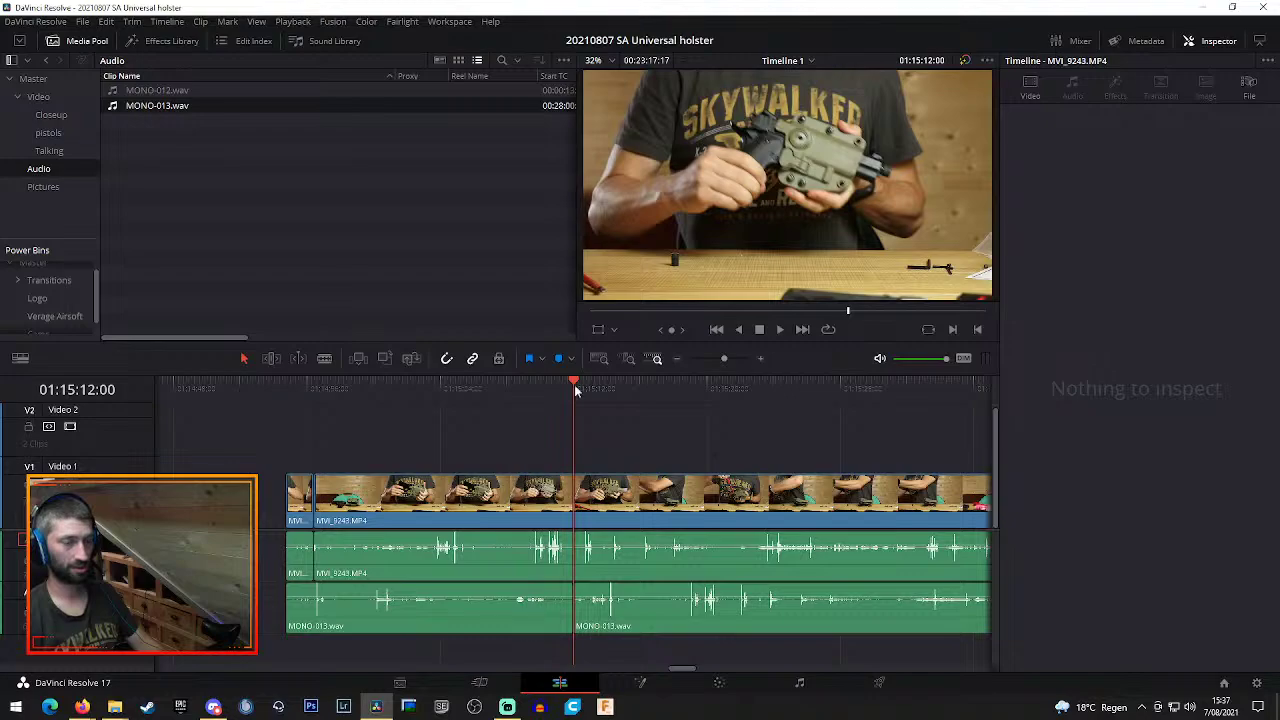
left_click(406, 392)
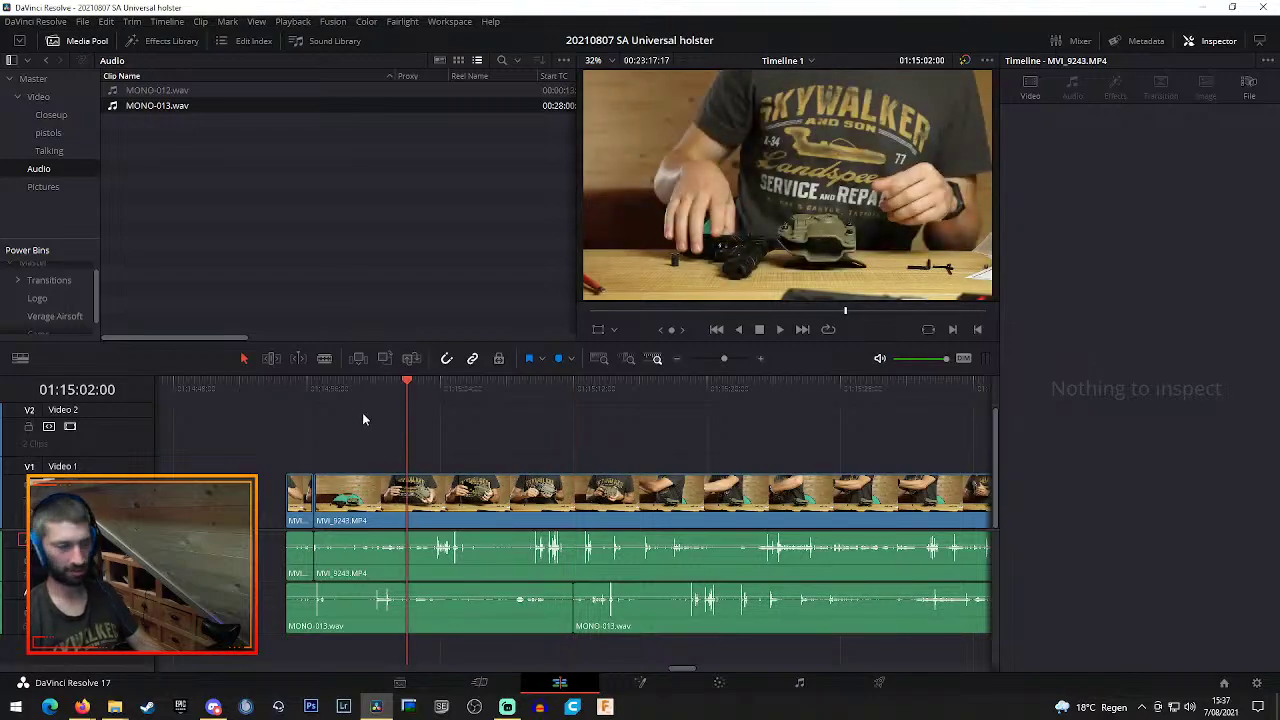
left_click(343, 390)
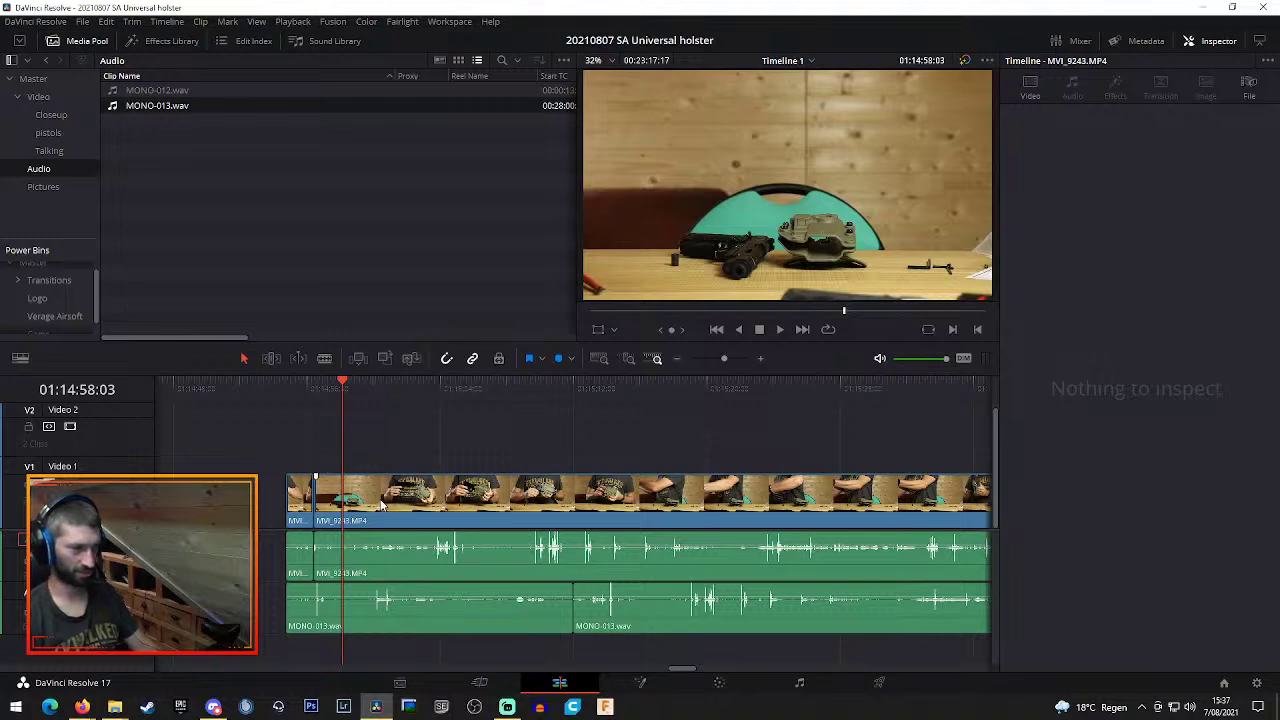
key("b")
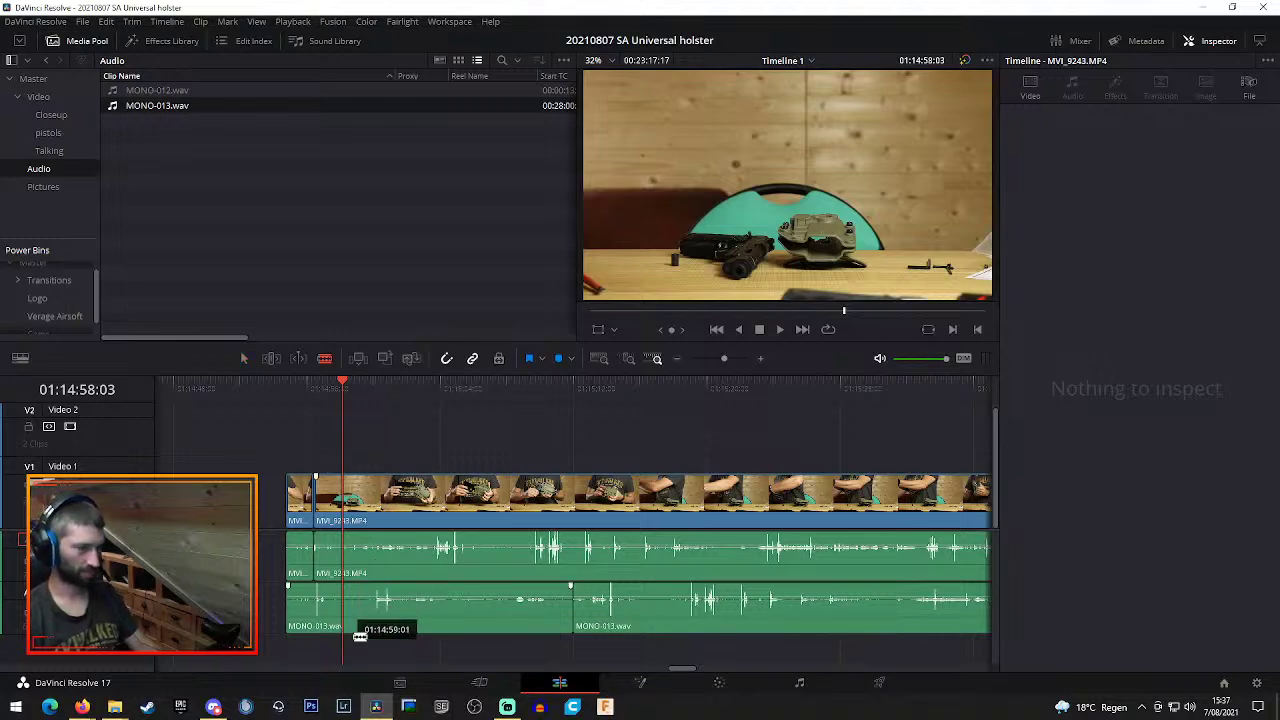
left_click(346, 612)
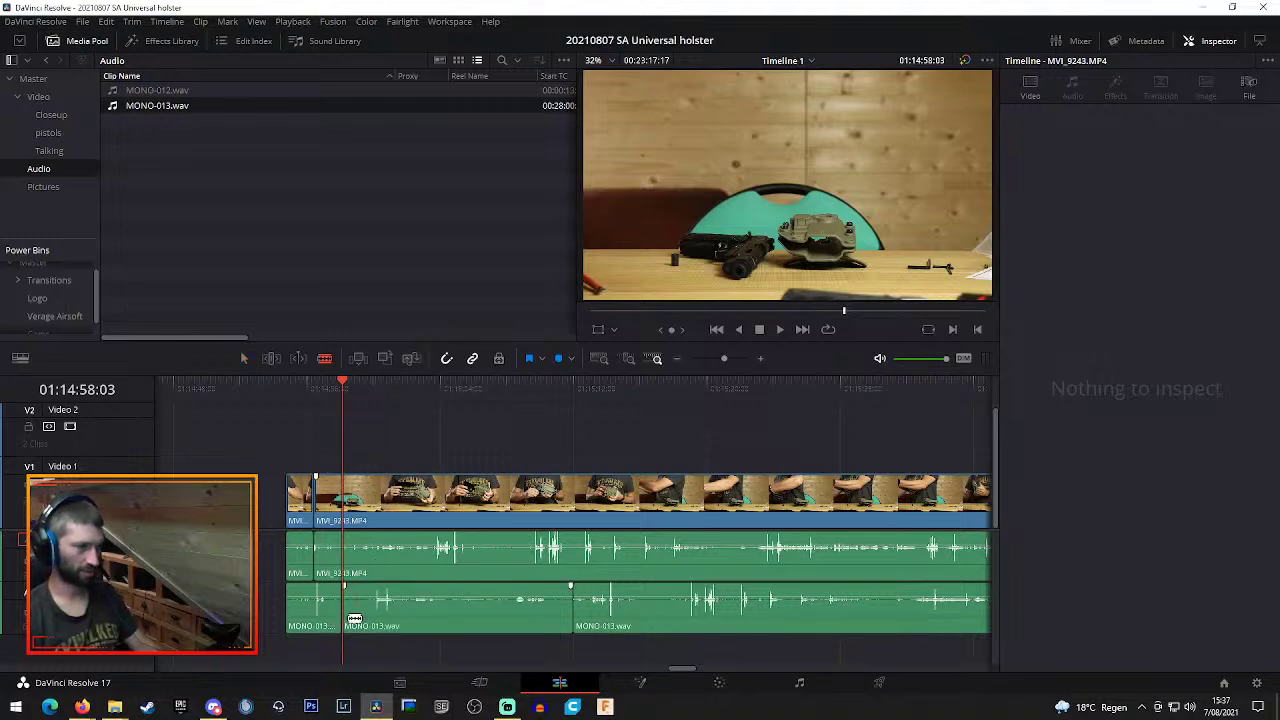
left_click(510, 612)
Delete the MONO-013.wav piece between the cut at 01:14:58:03 and the following cut, closing the gap
key("a")
left_click(462, 620)
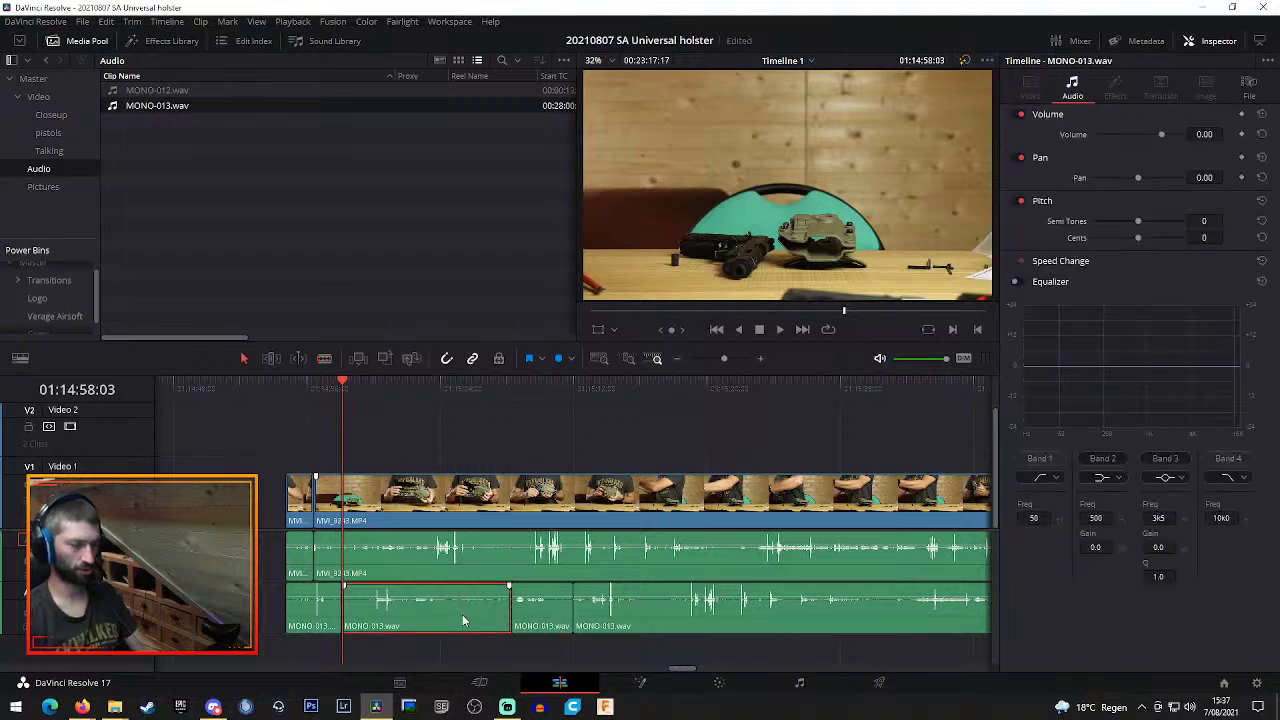
key("Delete")
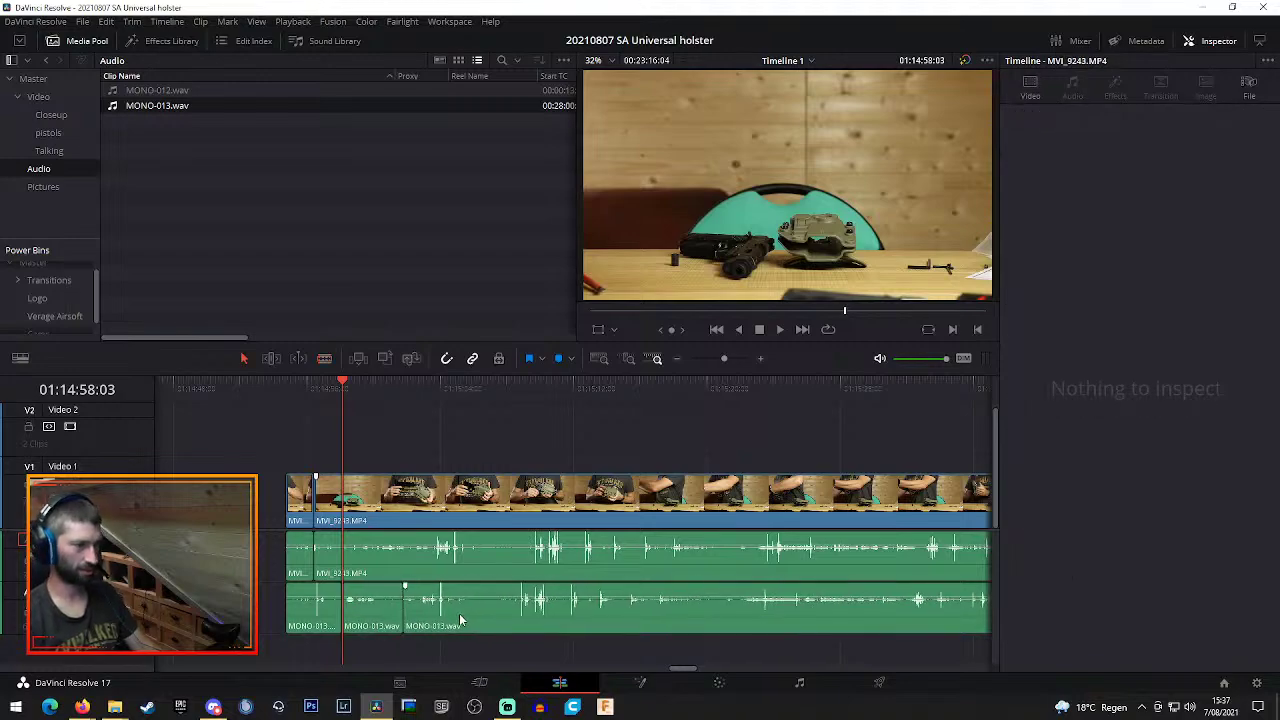
Shift the long MONO-013.wav segment slightly later so its waveform peaks line up with the MVI_9243.MP4 audio
left_click_drag(473, 617, 496, 618)
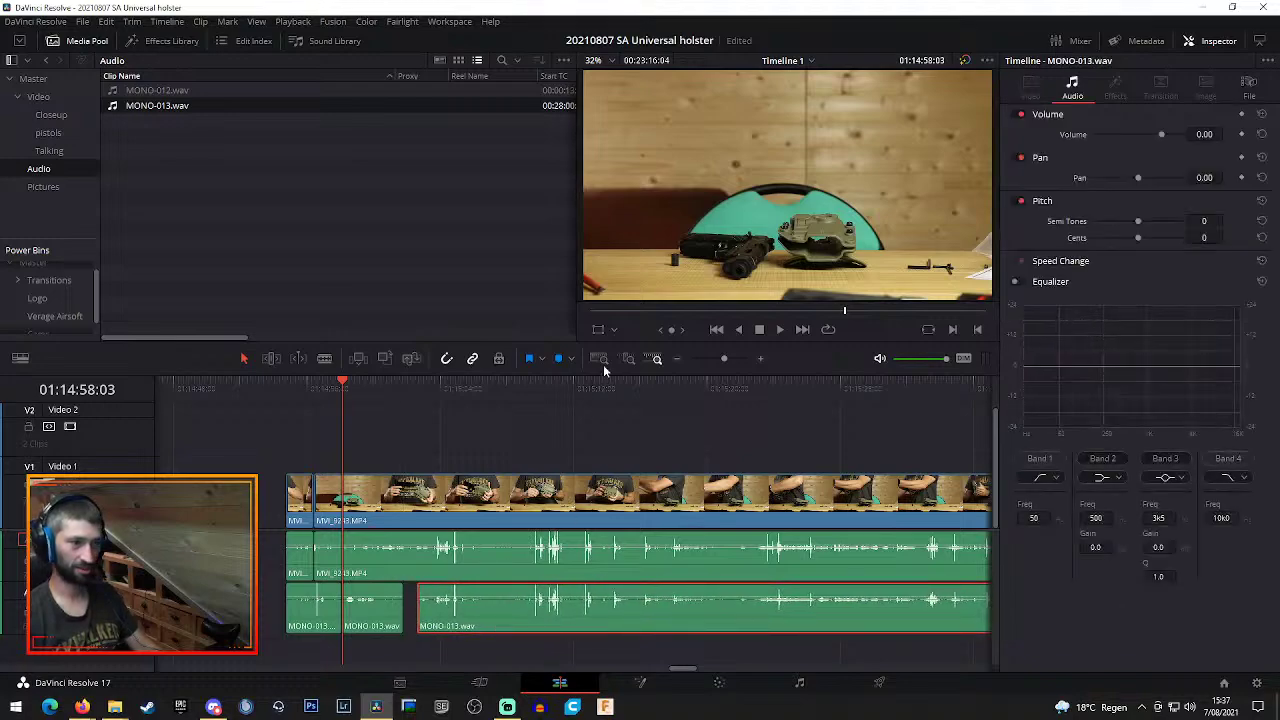
left_click(430, 388)
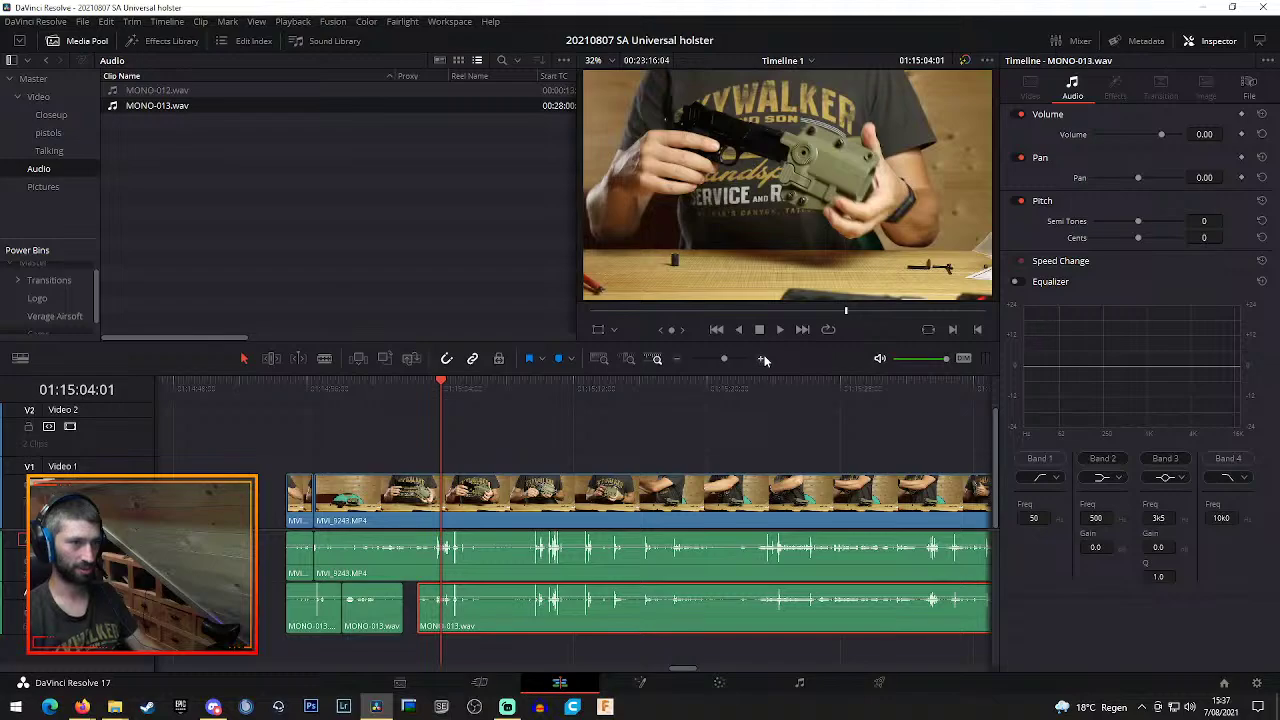
left_click(764, 360)
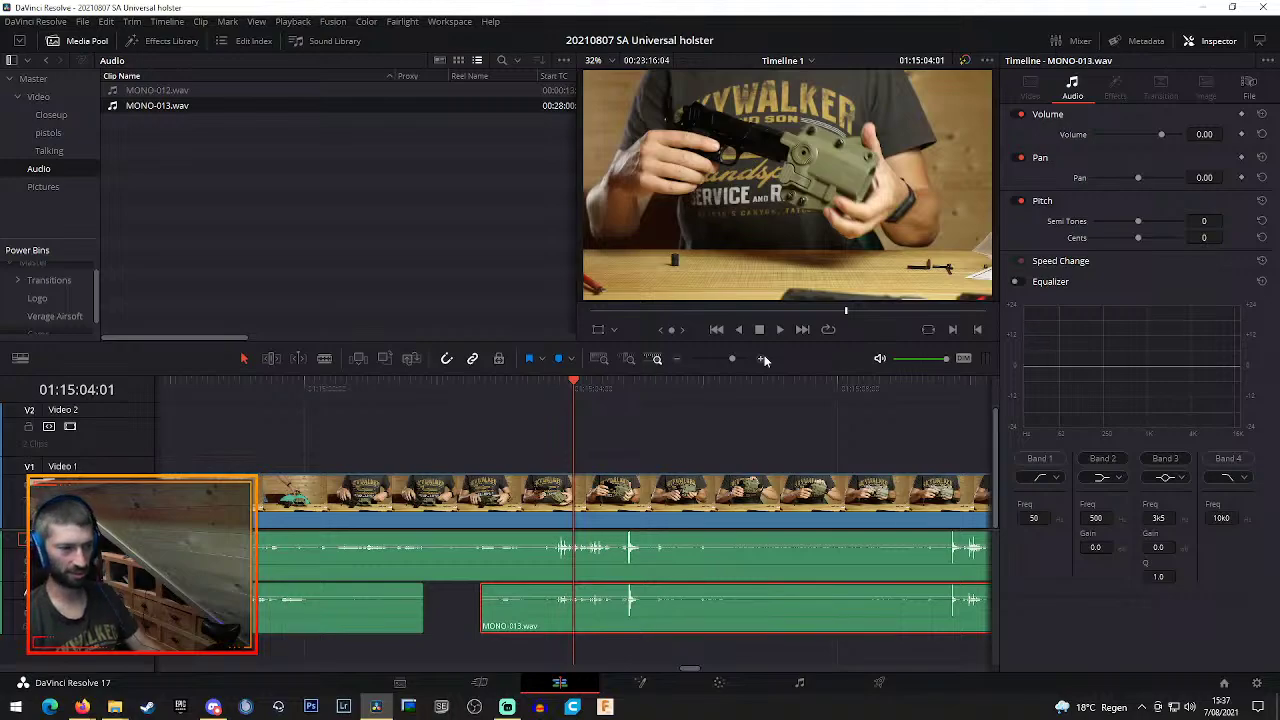
left_click(763, 360)
left_click(761, 360)
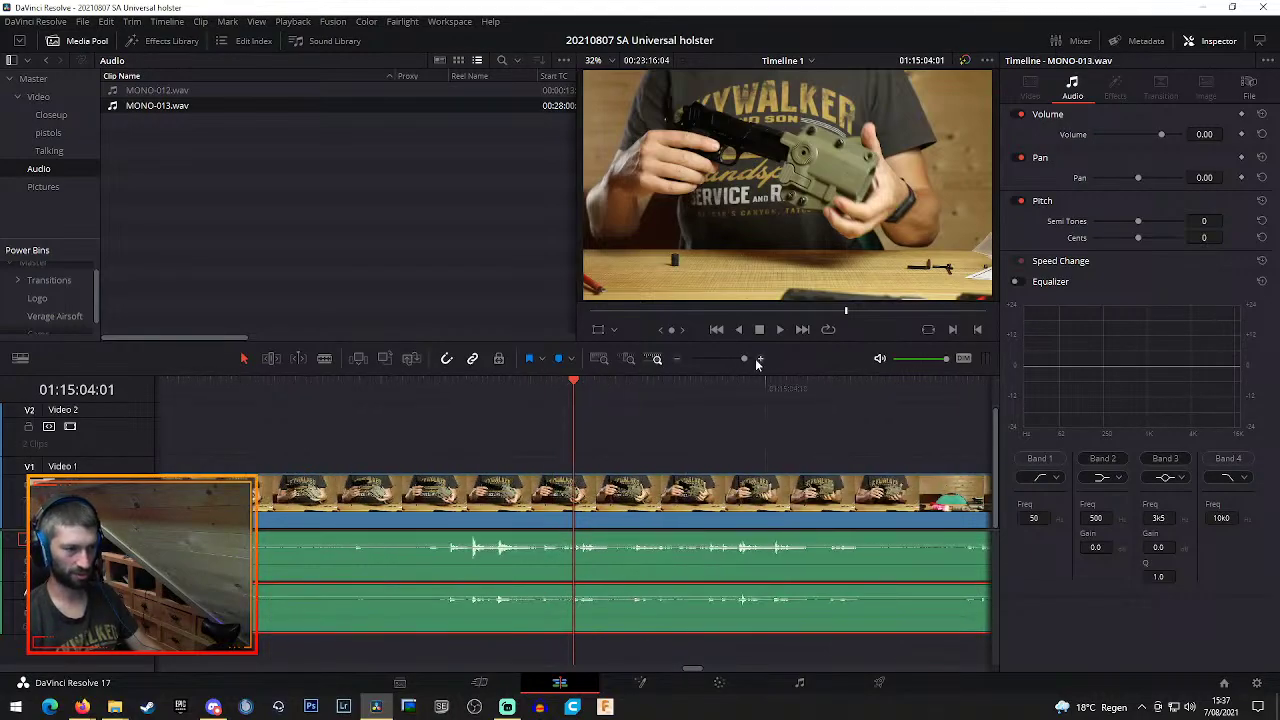
left_click(678, 362)
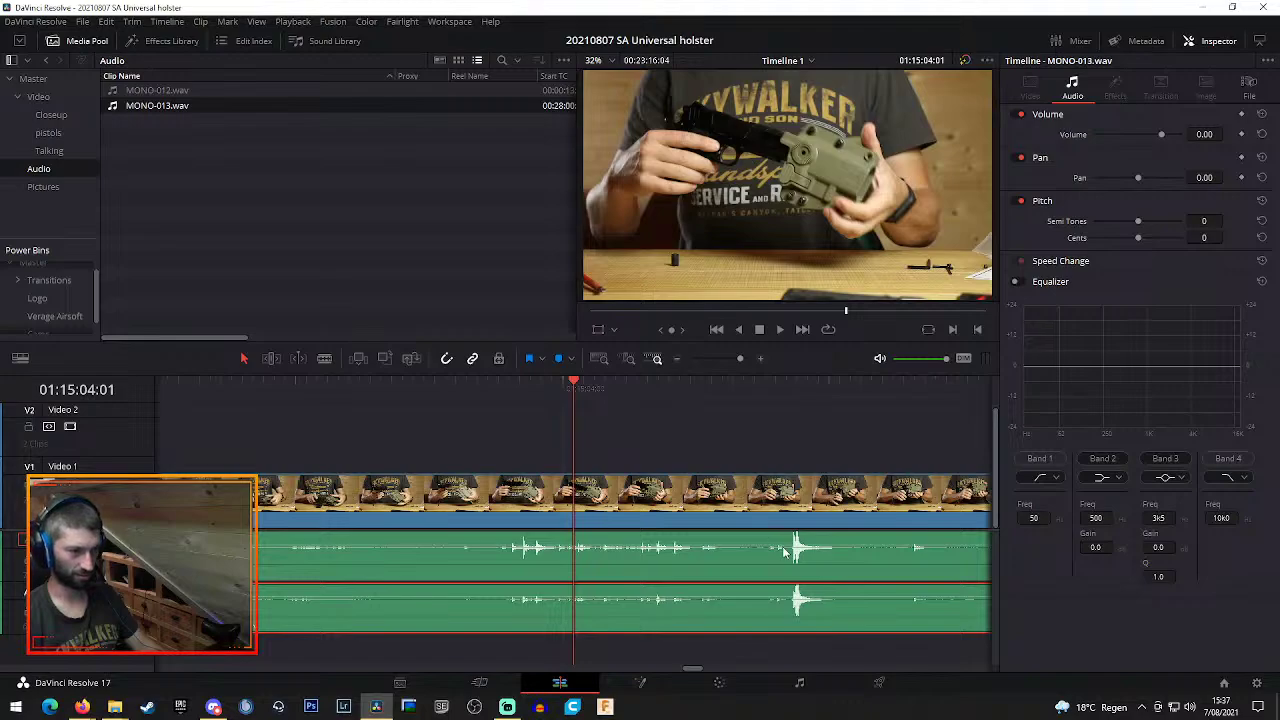
left_click(522, 392)
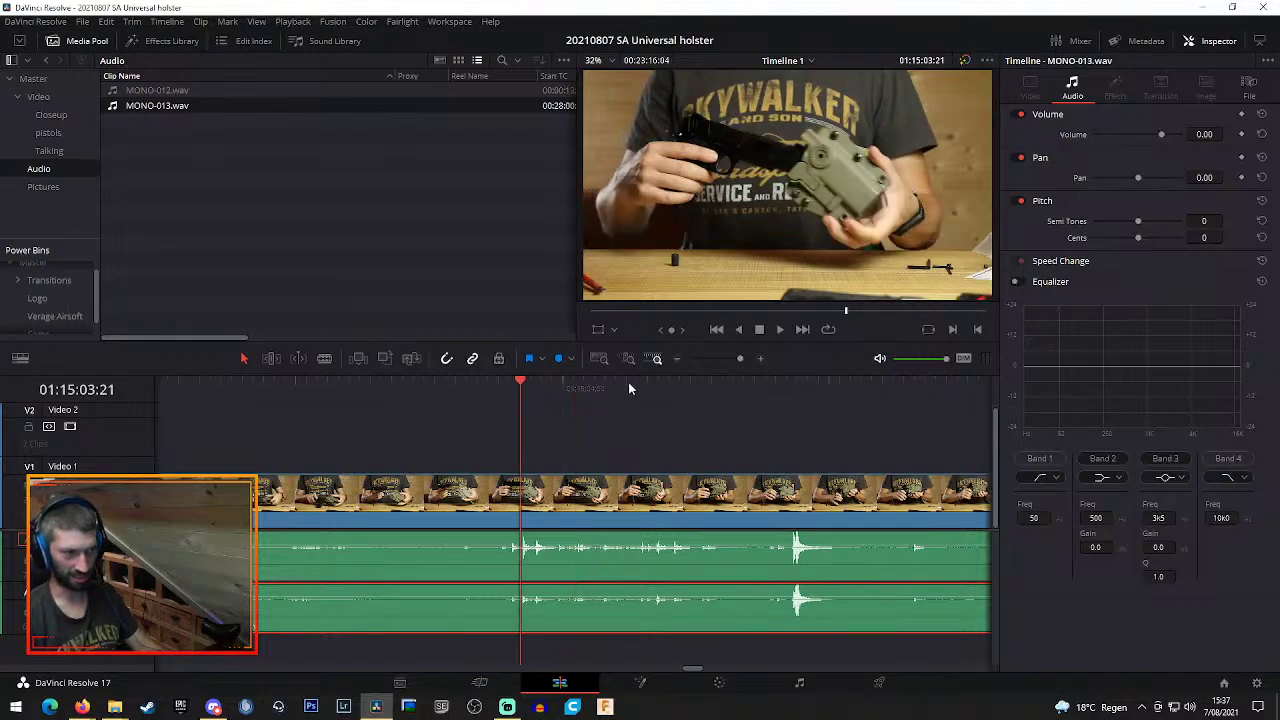
left_click(759, 359)
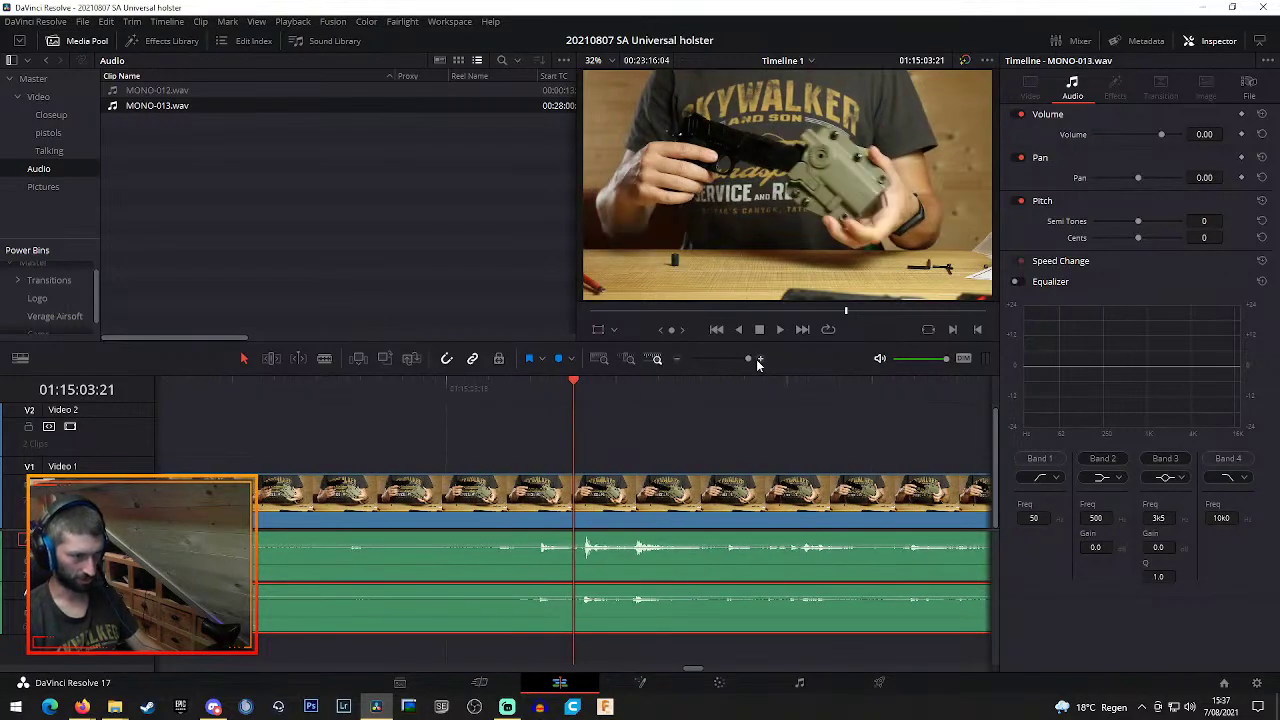
left_click_drag(673, 617, 731, 561)
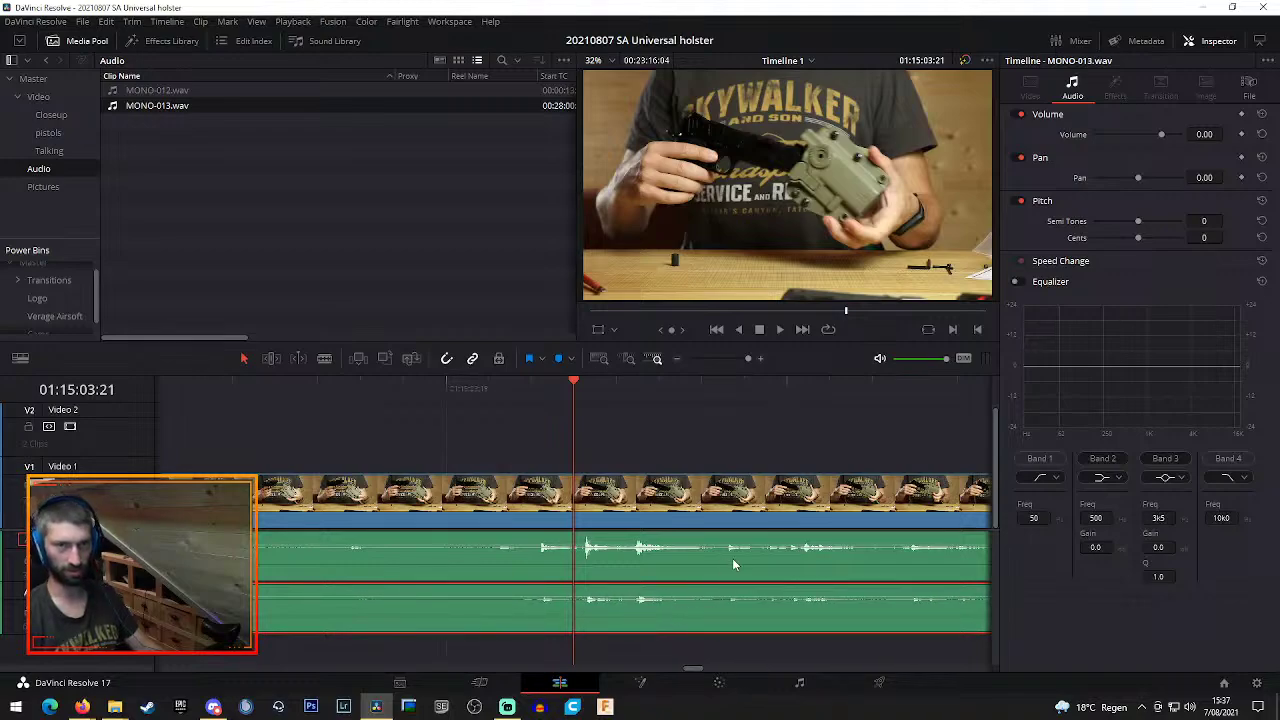
Play back the realigned section to check its sync and split the MVI_9243.MP4 video at 01:15:09:10
left_click(679, 360)
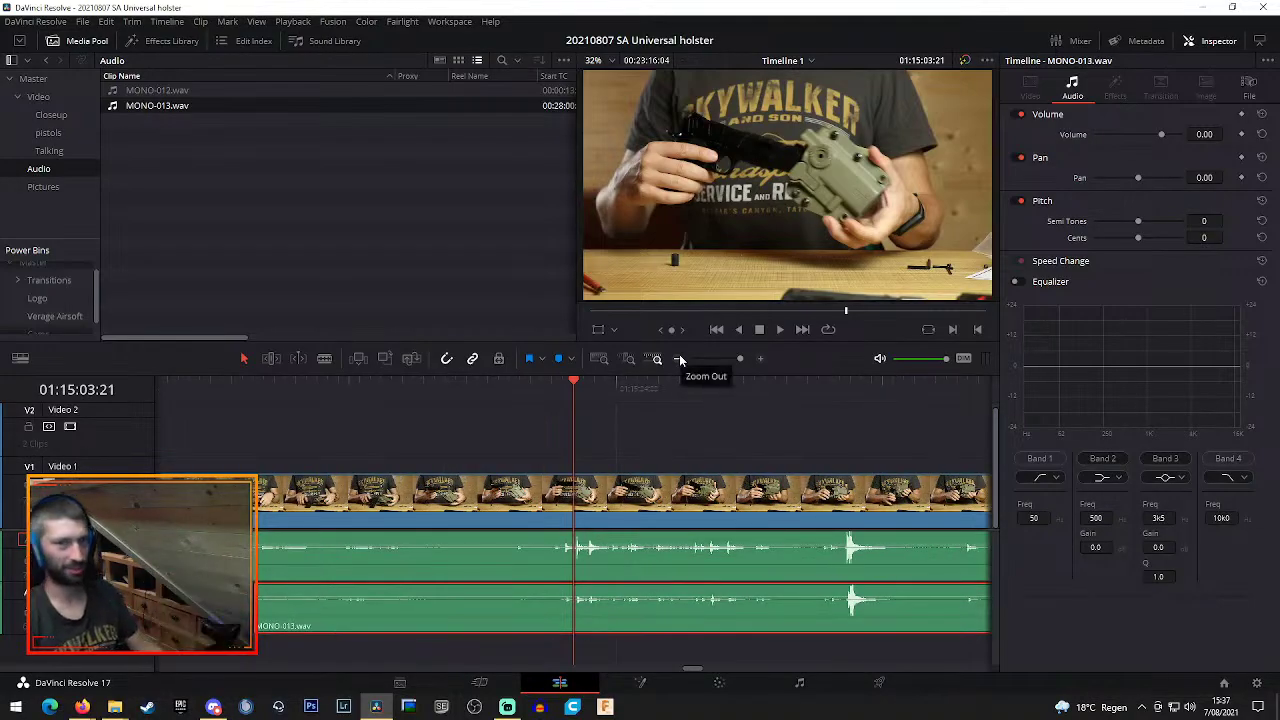
left_click(679, 360)
left_click(679, 360)
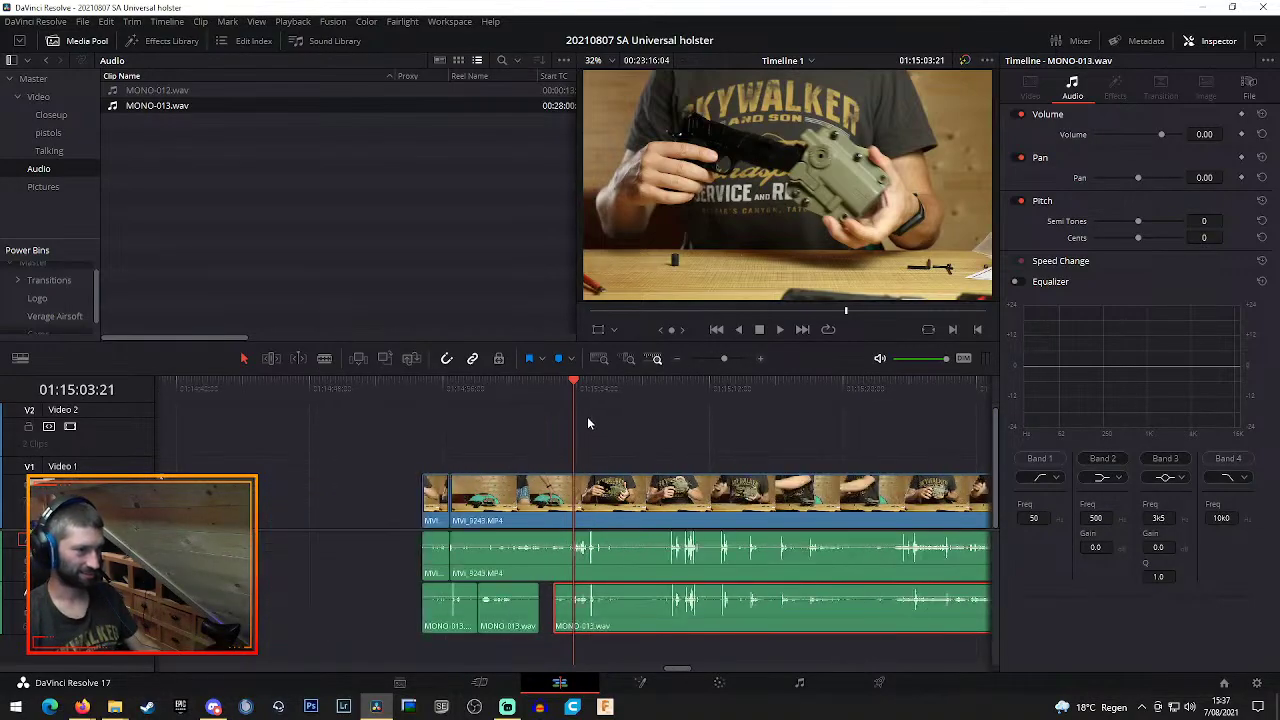
left_click(555, 386)
key("space")
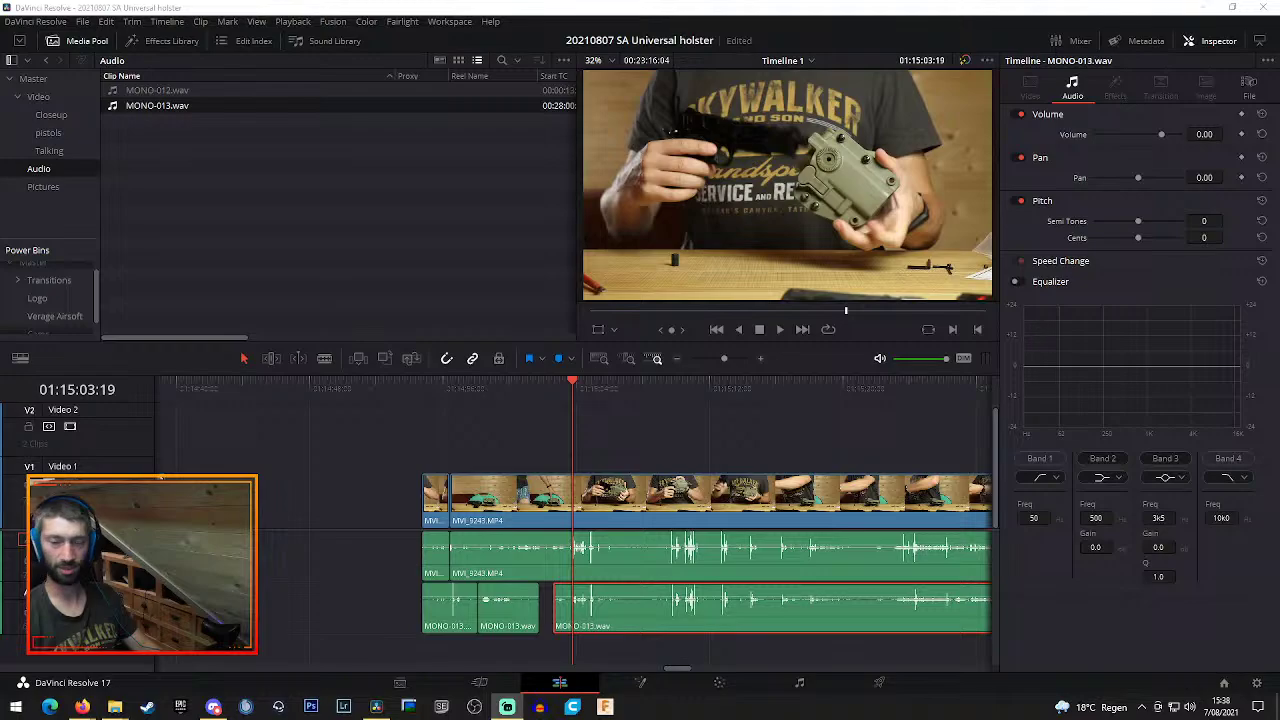
left_click(577, 383)
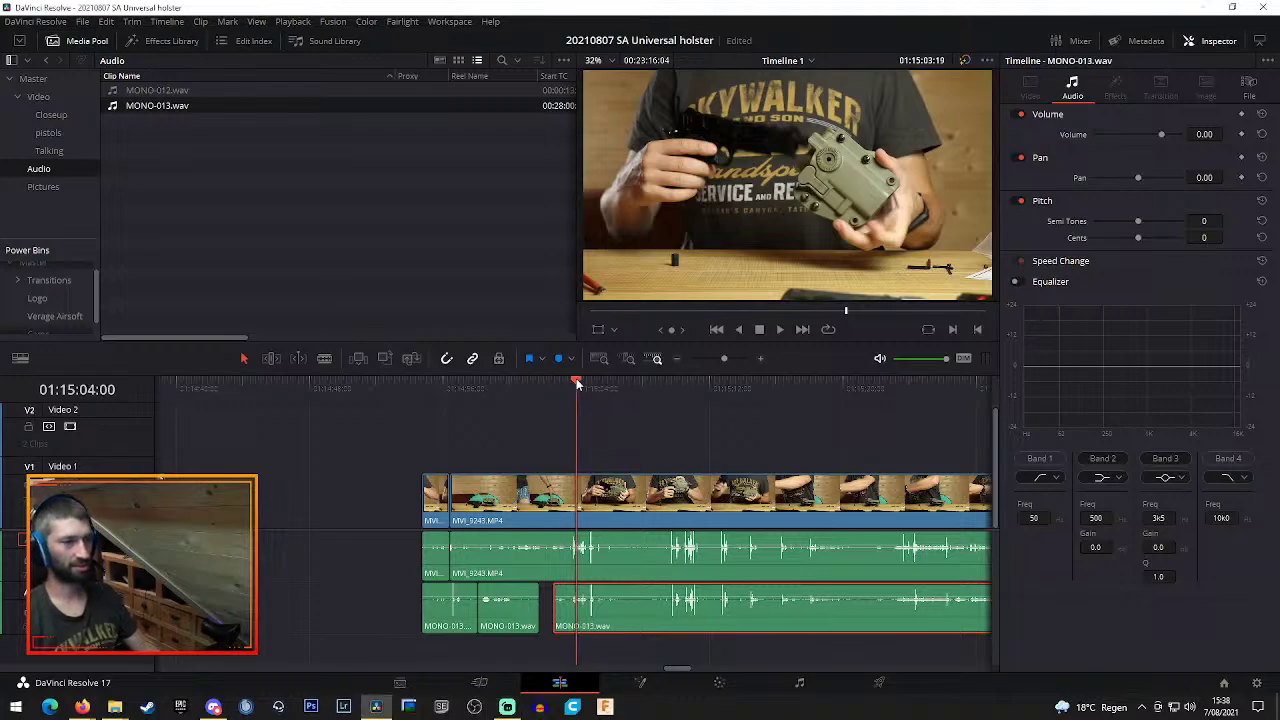
mouse_move(577, 383)
left_mouse_down()
mouse_move(640, 383)
mouse_move(573, 390)
left_mouse_up()
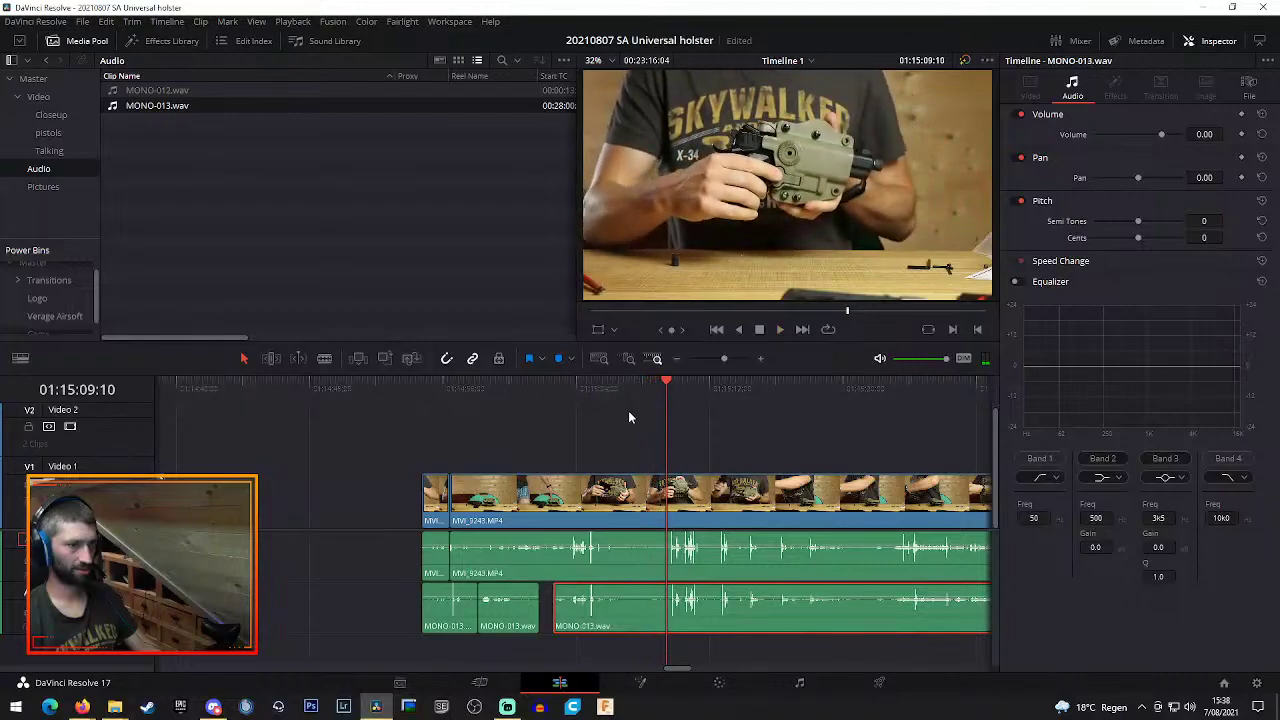
key("b")
left_click(674, 490)
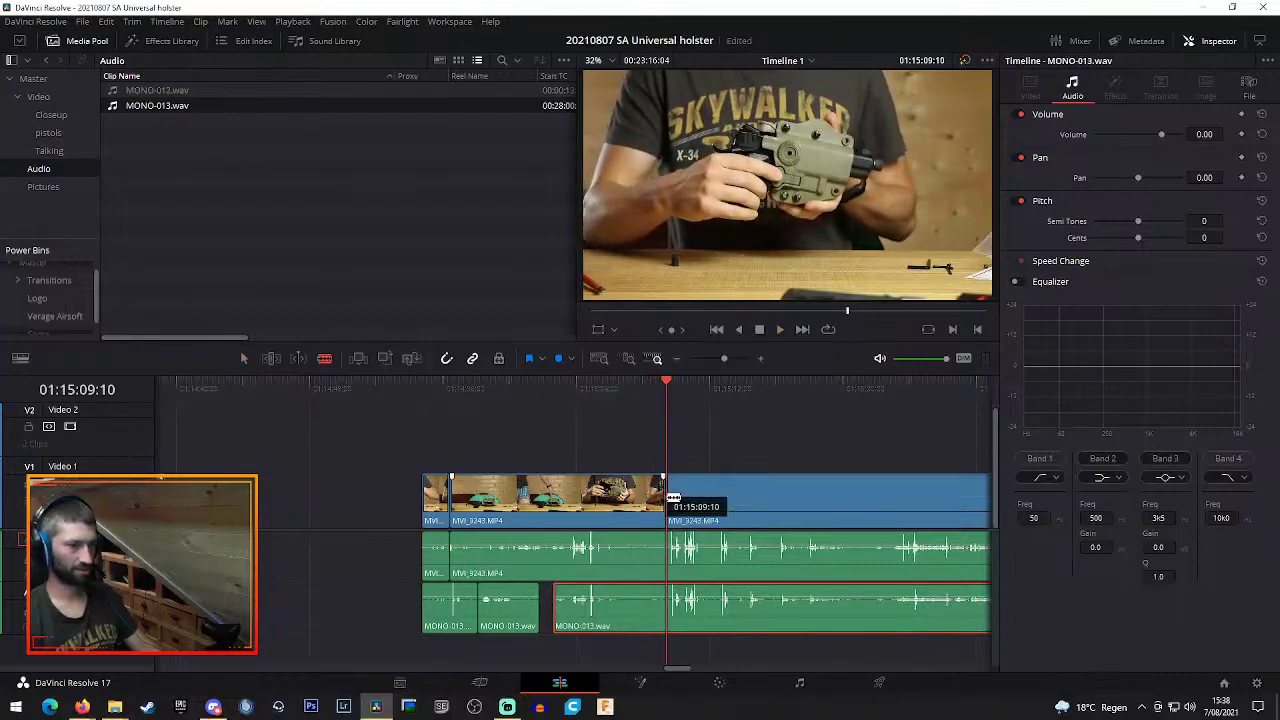
Link the MVI_9243.MP4 video after the 01:15:09:10 cut with its camera audio and the aligned MONO-013.wav segment
key("space")
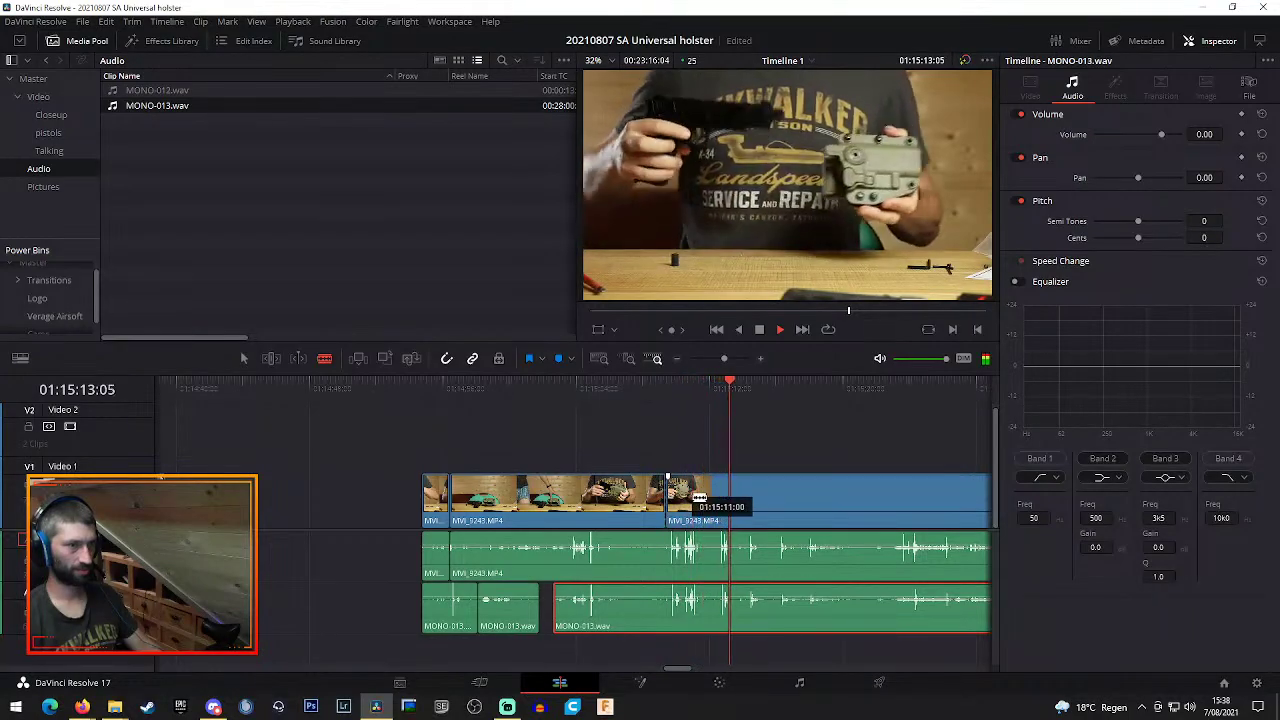
key("space")
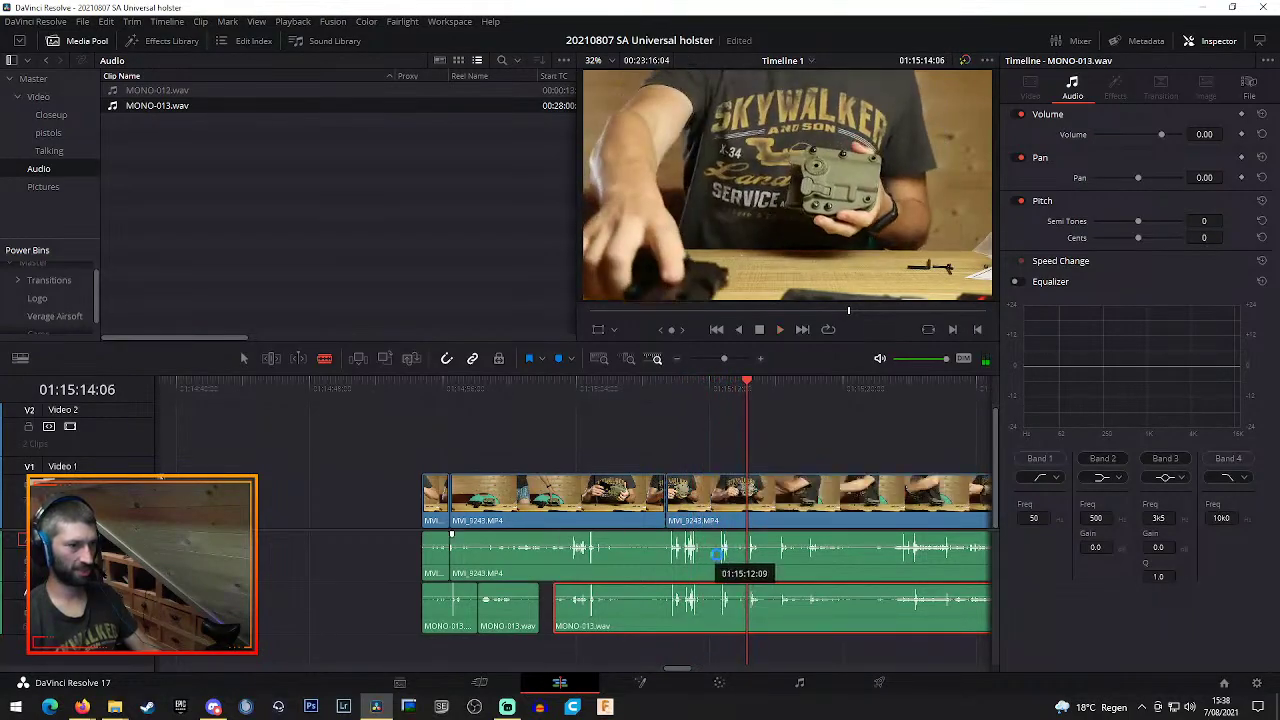
key("ctrl+a")
key("ctrl+alt+l")
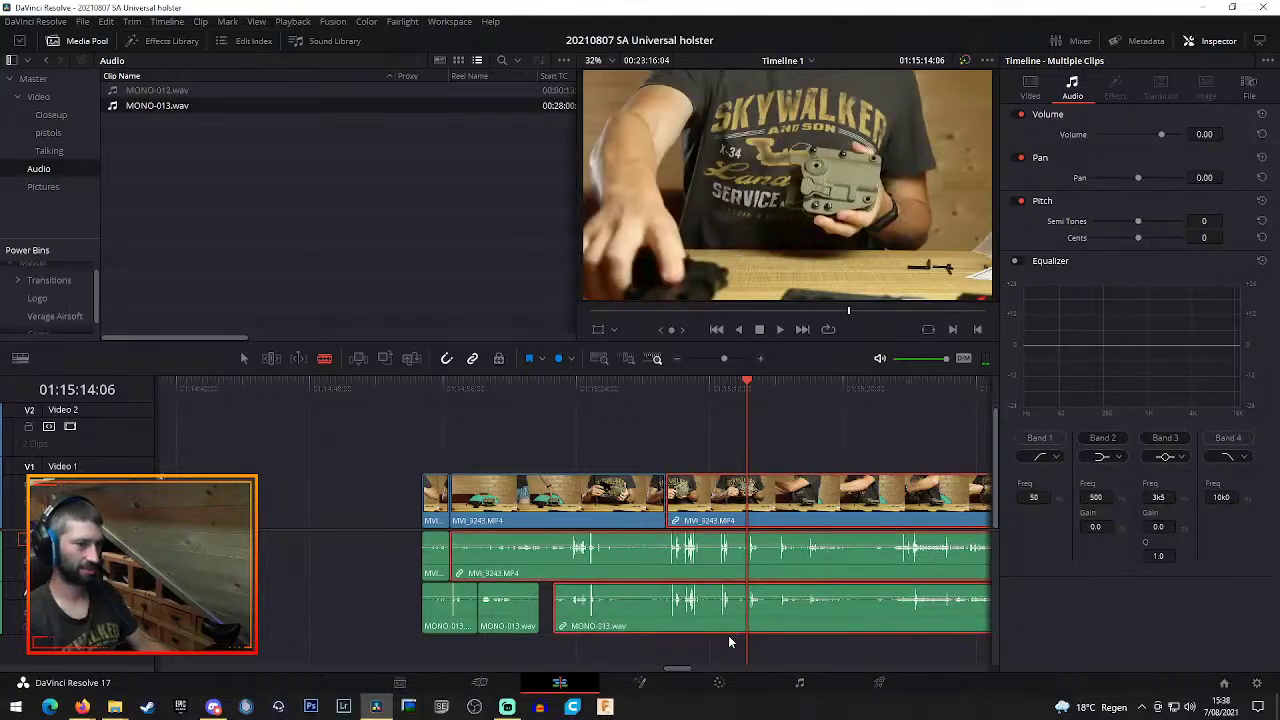
Split the linked MVI_9243.MP4 video, camera audio and MONO-013.wav at 01:15:12:09
left_click(713, 385)
key("space")
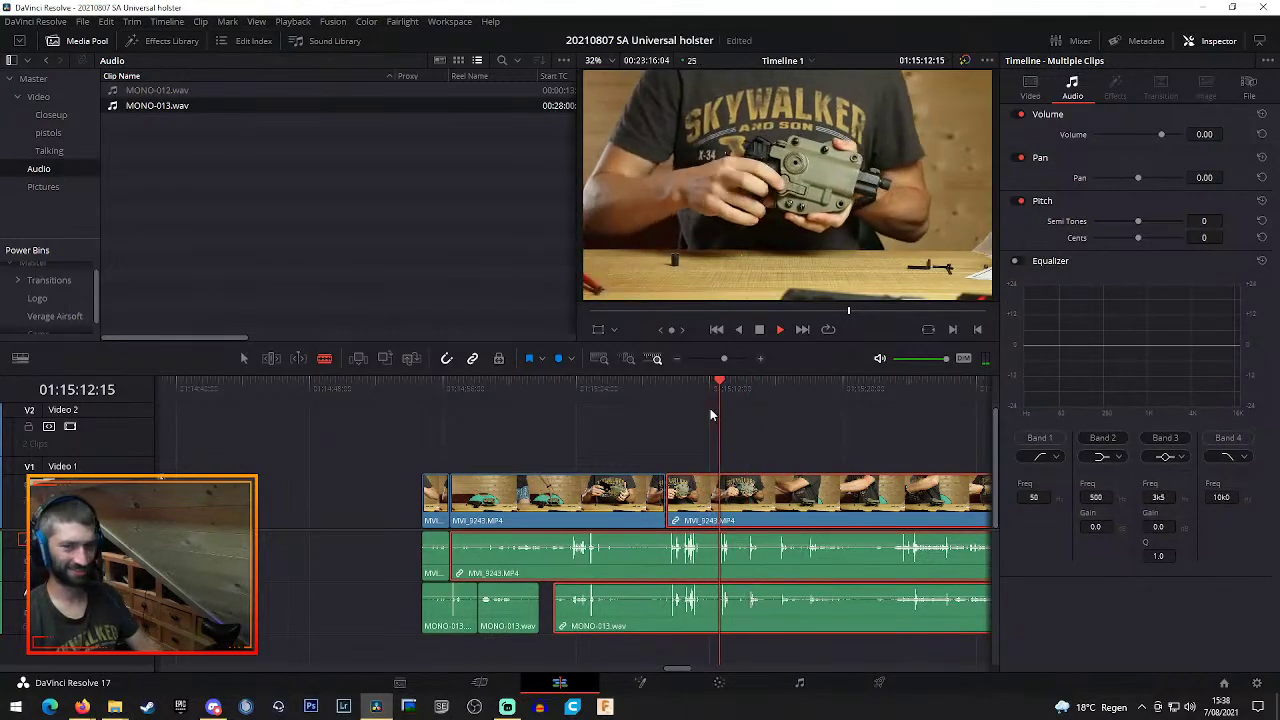
left_click_drag(712, 530, 714, 567)
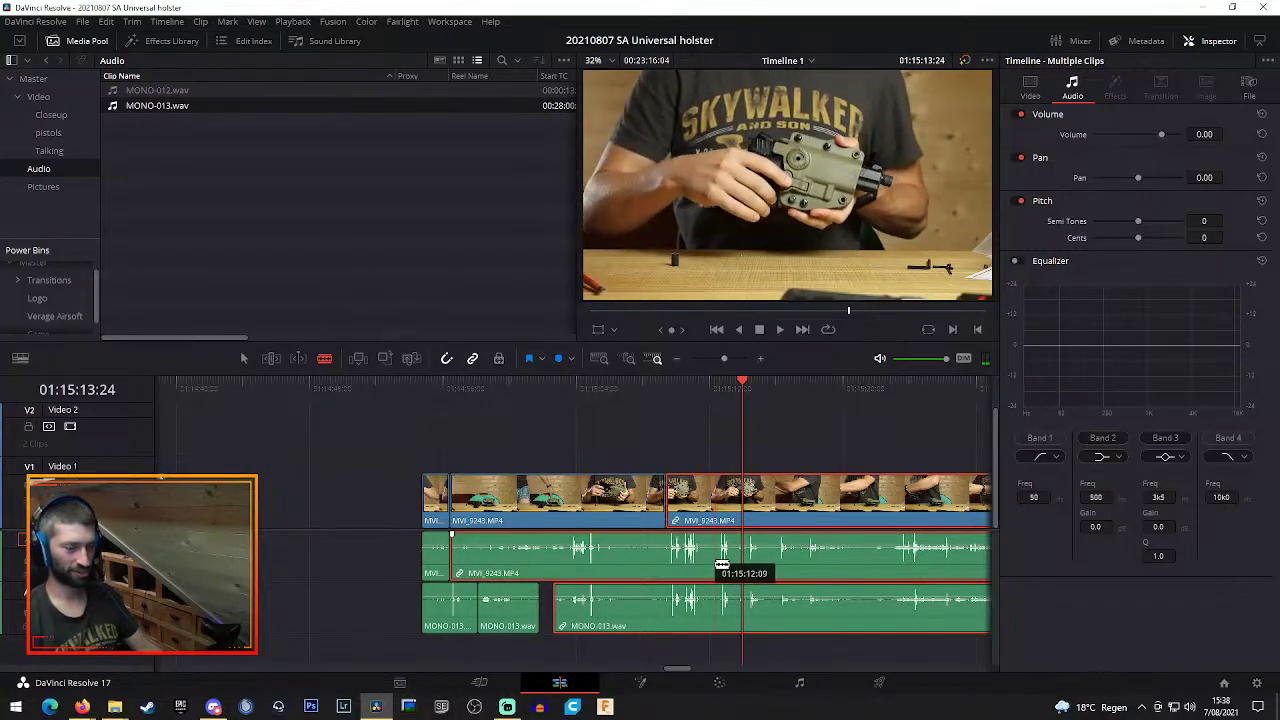
left_click(714, 566)
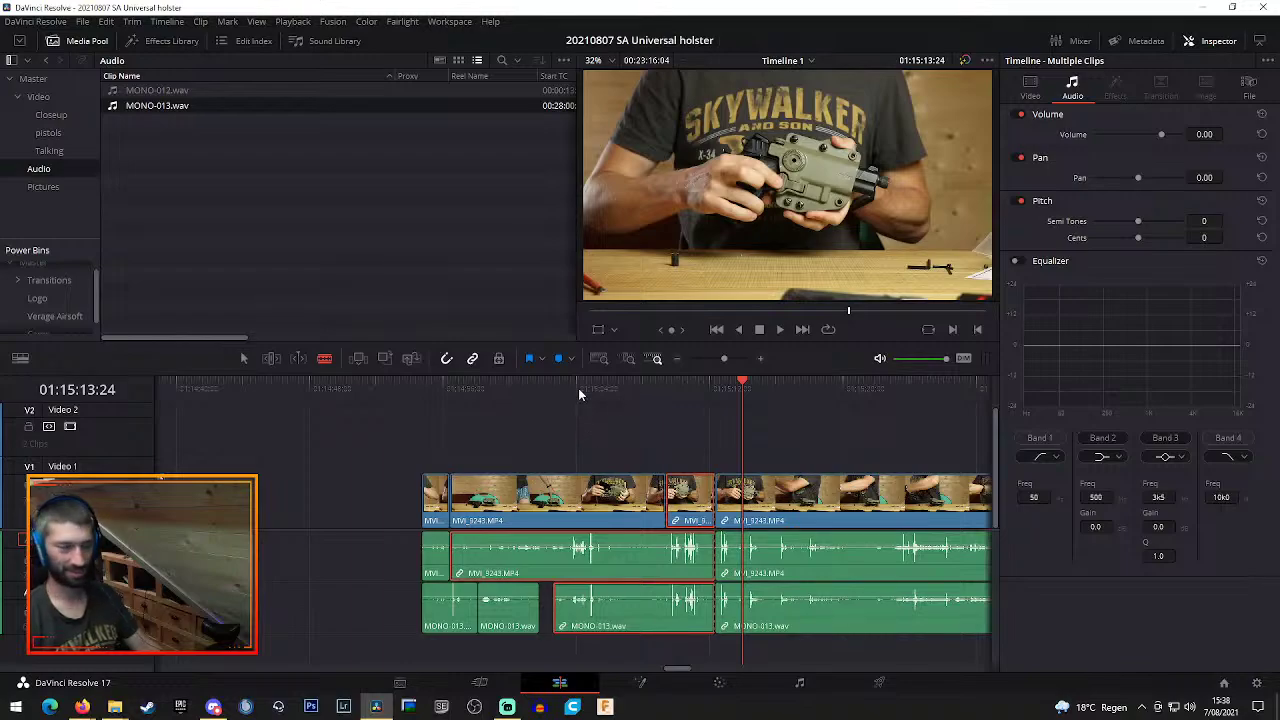
Split the MVI_9243.MP4 video, its audio and MONO-013.wav at 01:15:03:17, and cut the earlier MONO-013.wav at the preceding video cut
left_click_drag(481, 389, 570, 402)
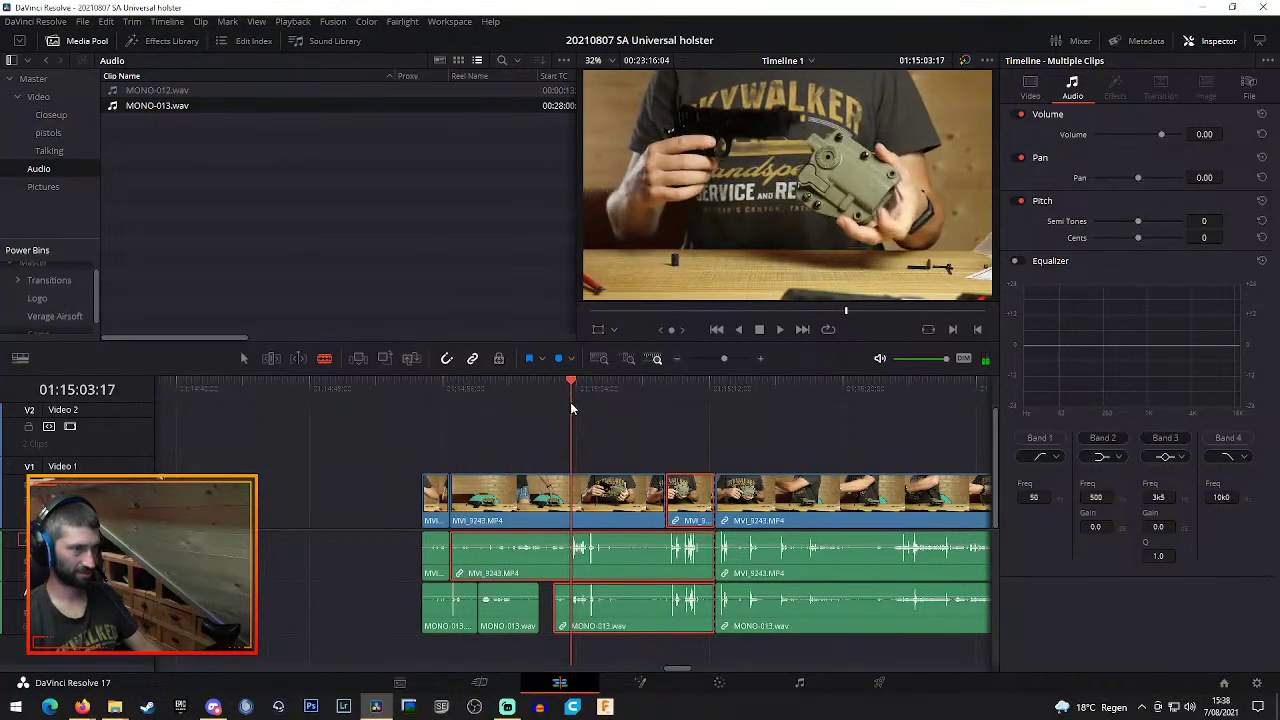
key("ctrl+b")
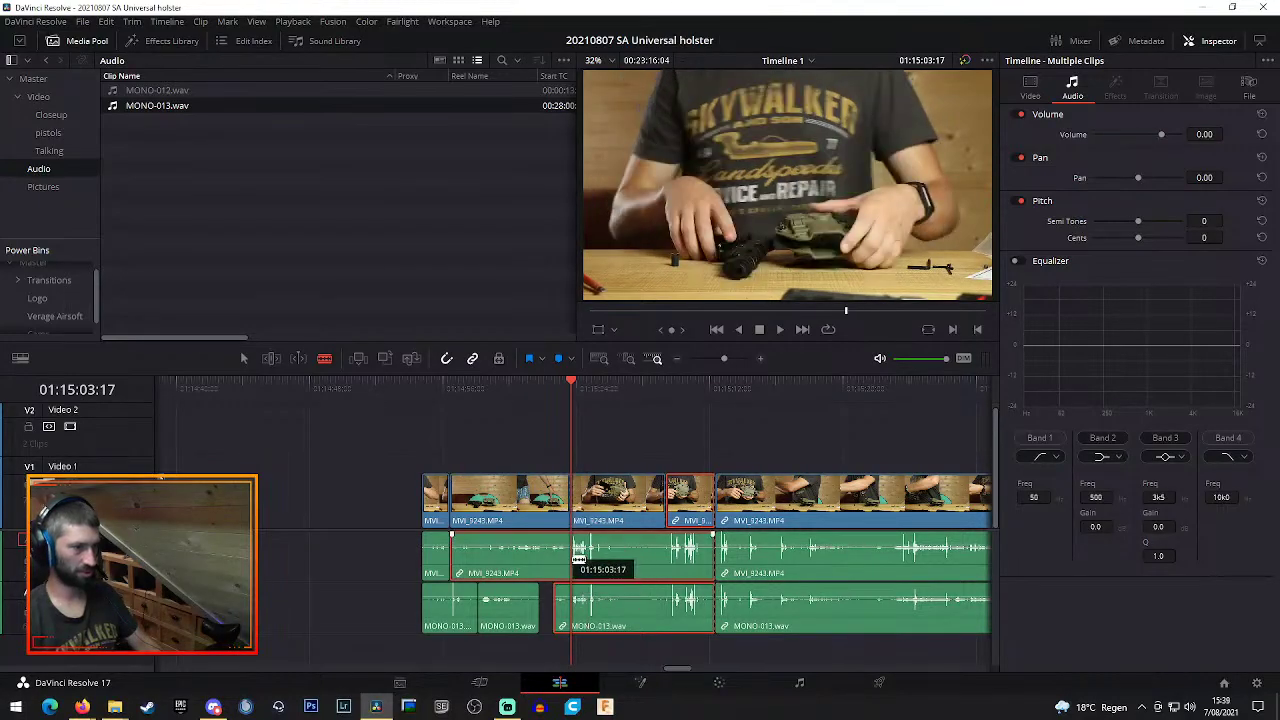
key("ctrl+b")
left_click(531, 604)
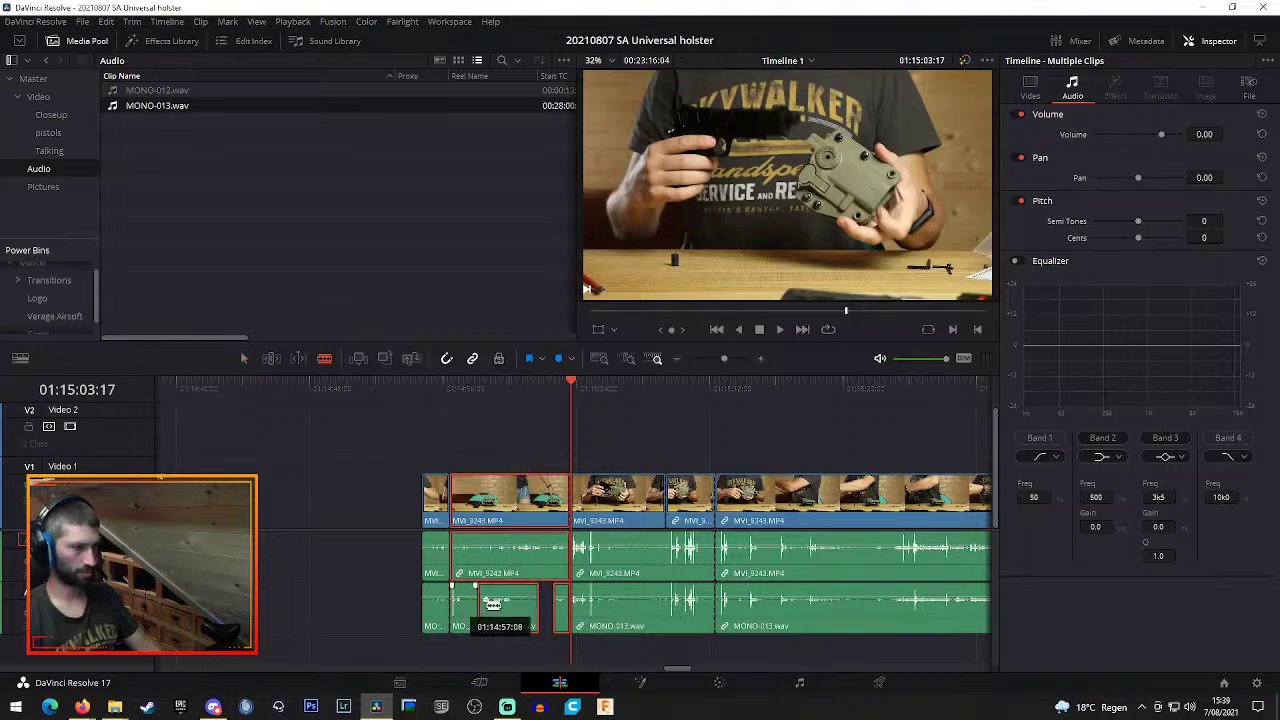
Delete the MVI_9243.MP4 and MONO-013.wav pieces before the 01:15:03:17 cut and close most of the gap
left_click_drag(485, 438, 558, 648)
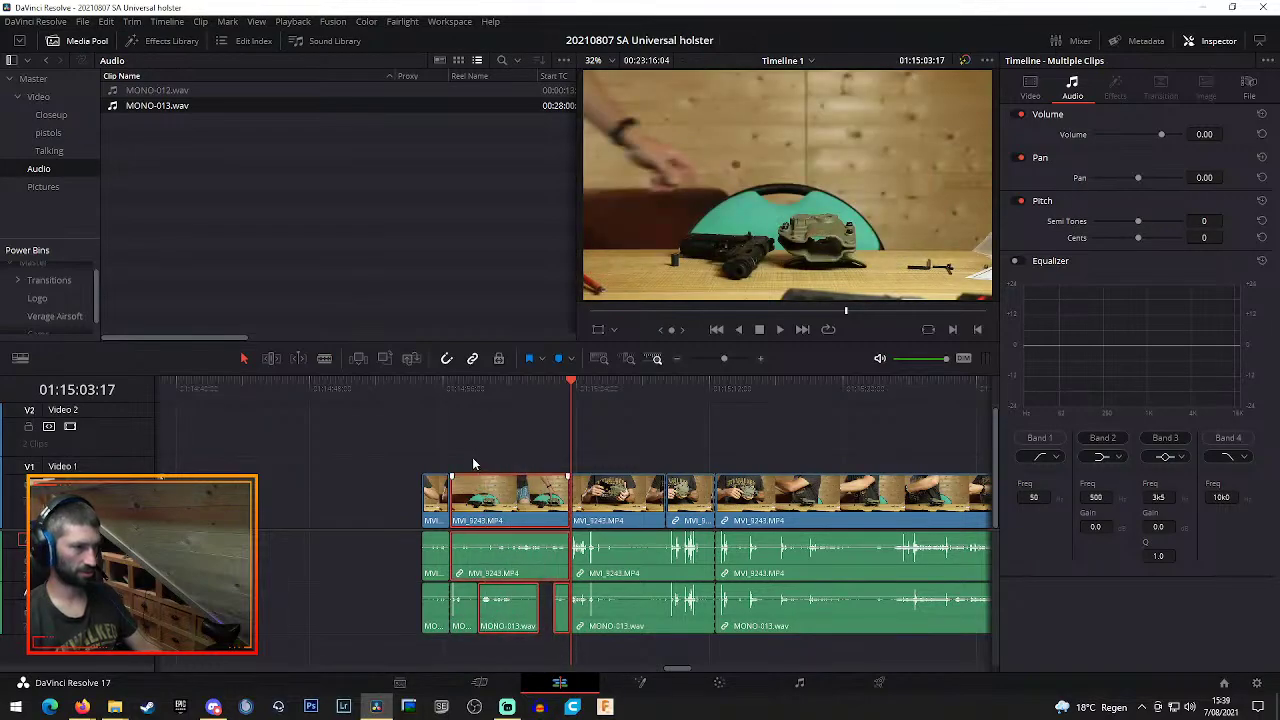
left_click_drag(466, 440, 562, 655)
key("BackSpace")
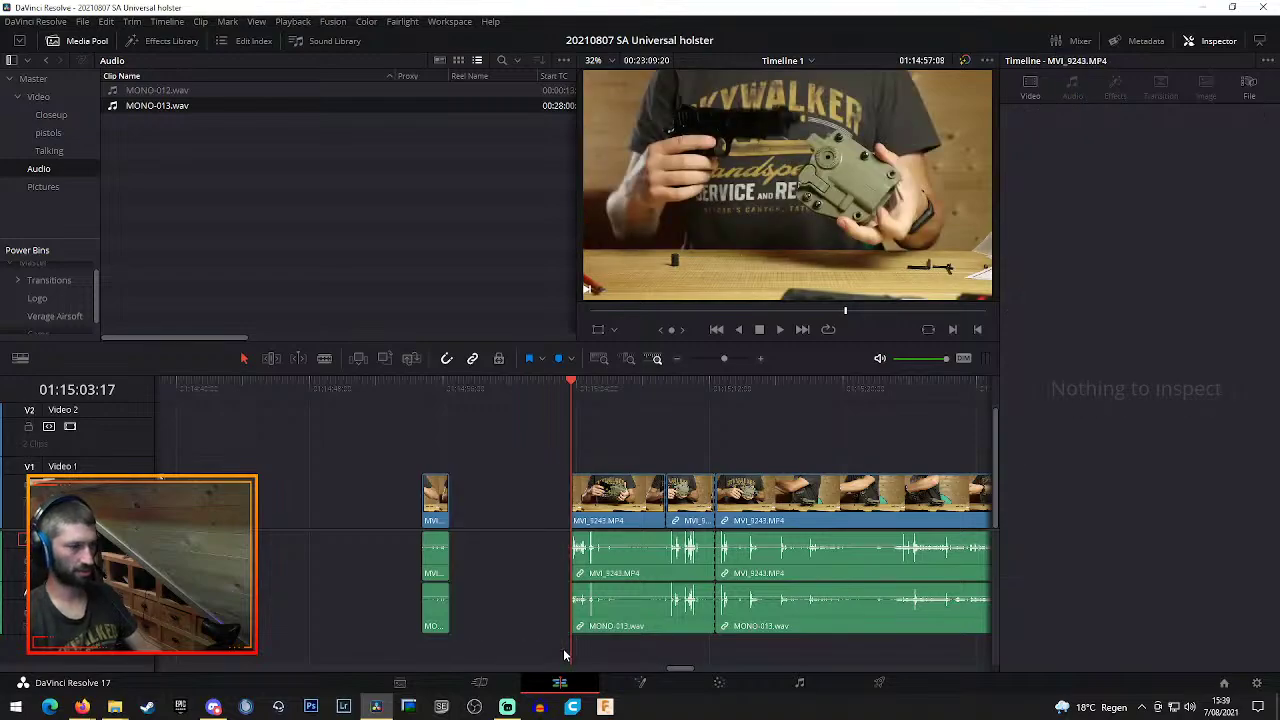
key("shift+BackSpace")
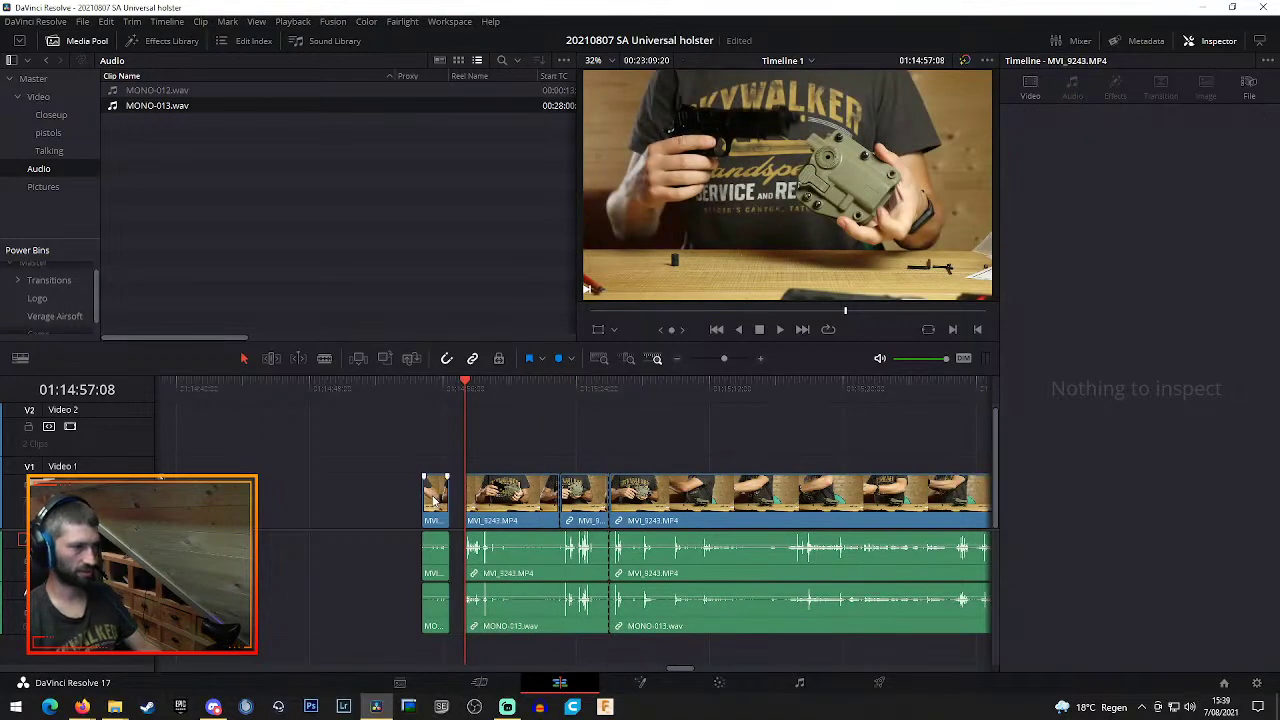
left_click_drag(405, 456, 440, 628)
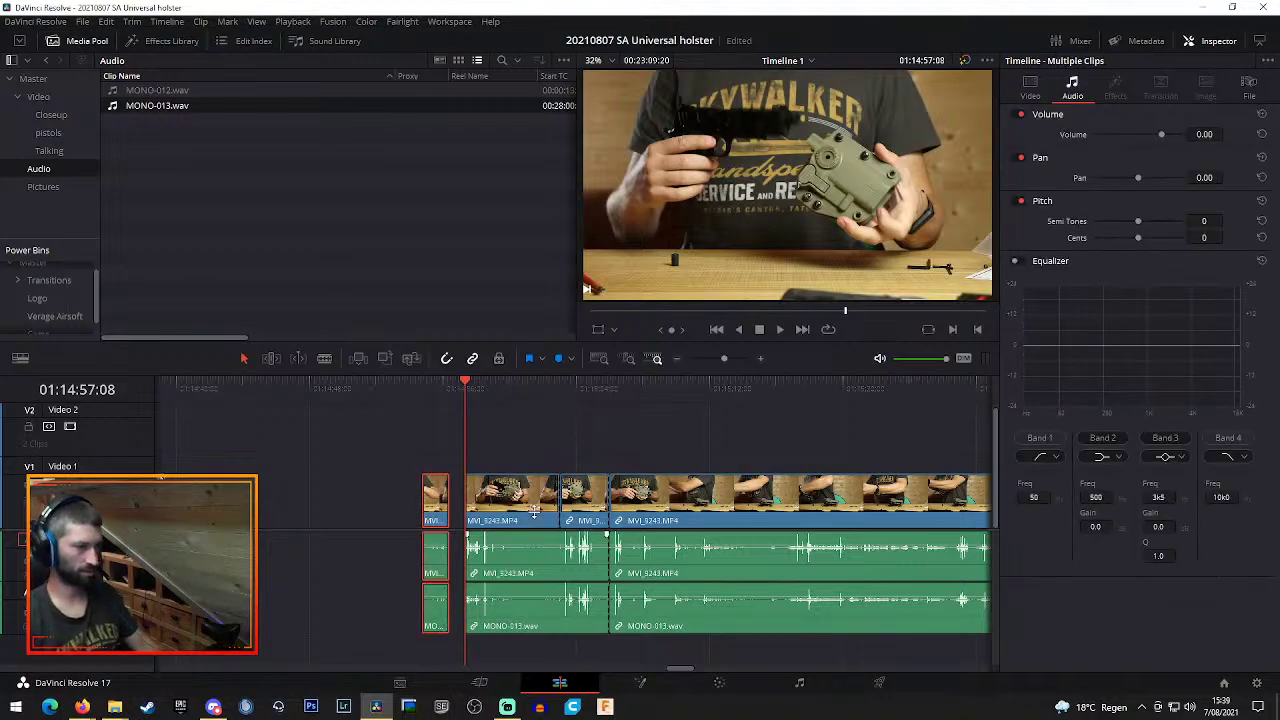
left_click(548, 418)
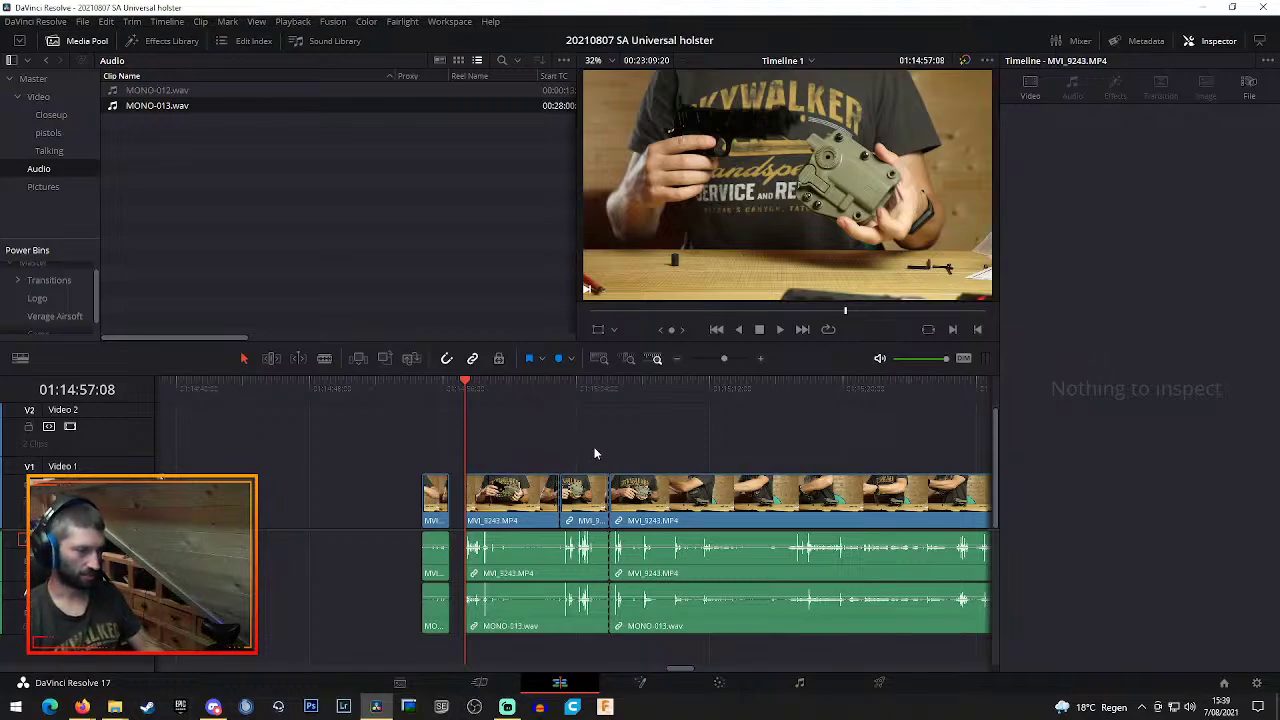
Play the shifted section and split the MVI_9243.MP4 audio and MONO-013.wav at the video cut at 01:15:03:01
left_click_drag(498, 628, 582, 458)
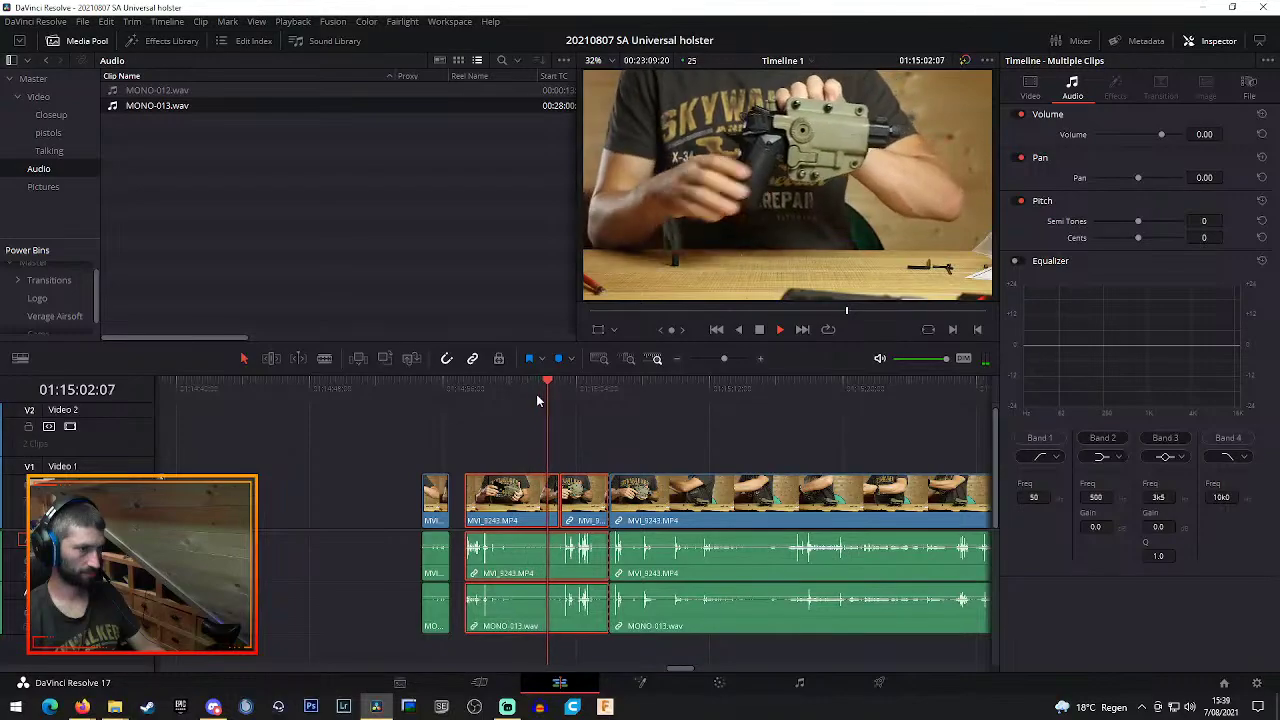
key("space")
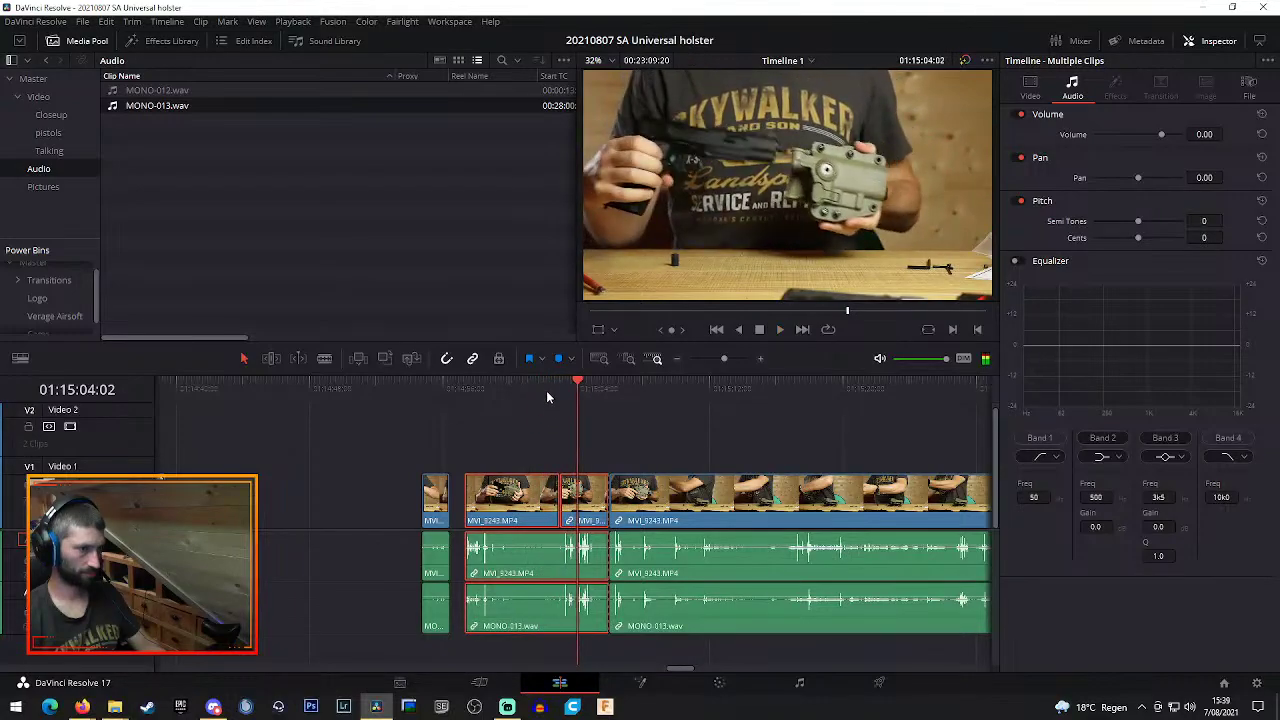
left_click(556, 390)
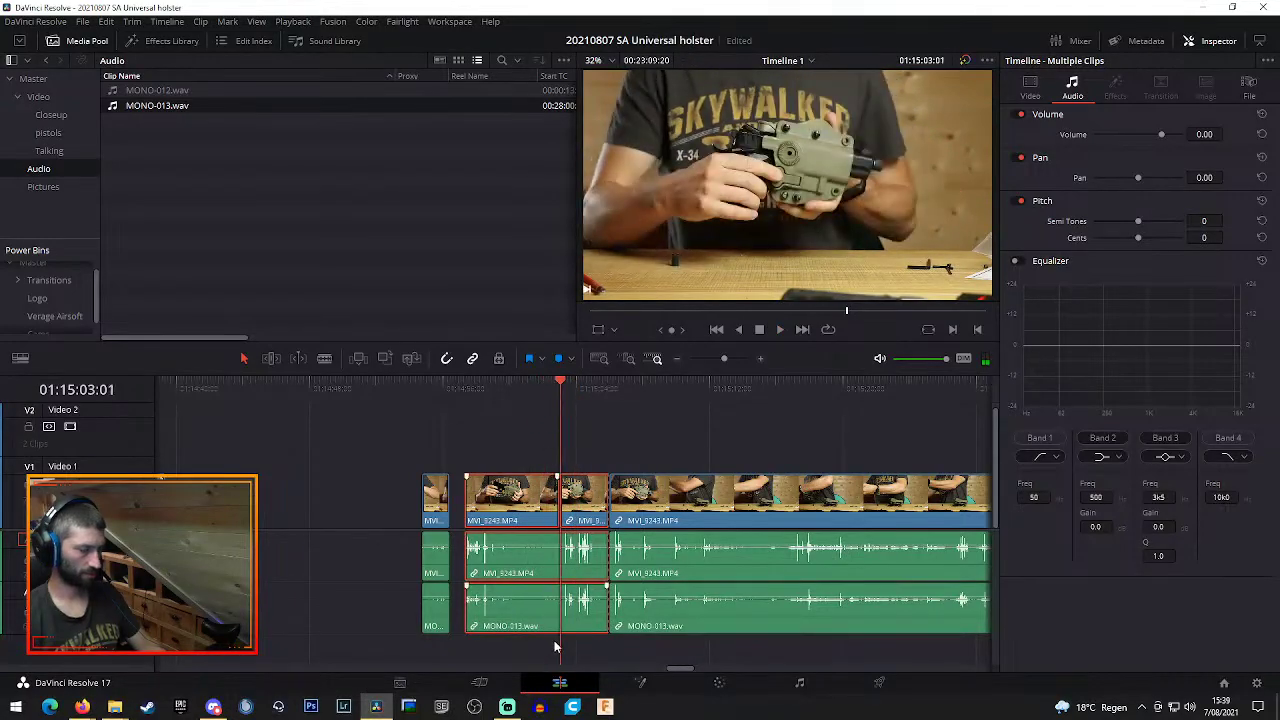
left_click(561, 560)
left_click(561, 610)
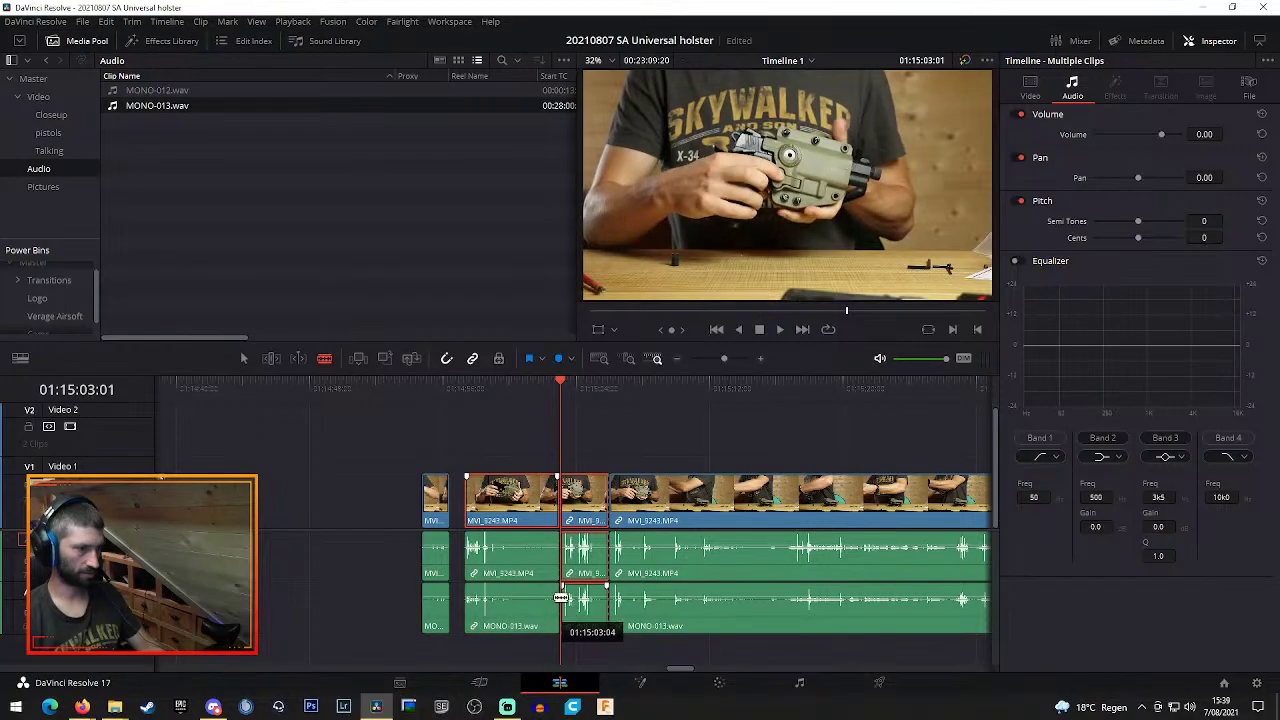
Set the speed of the MVI_9243.MP4 video piece ending at 01:15:03:01 to 800% with the retime controls
key("a")
left_click(519, 537)
right_click(519, 537)
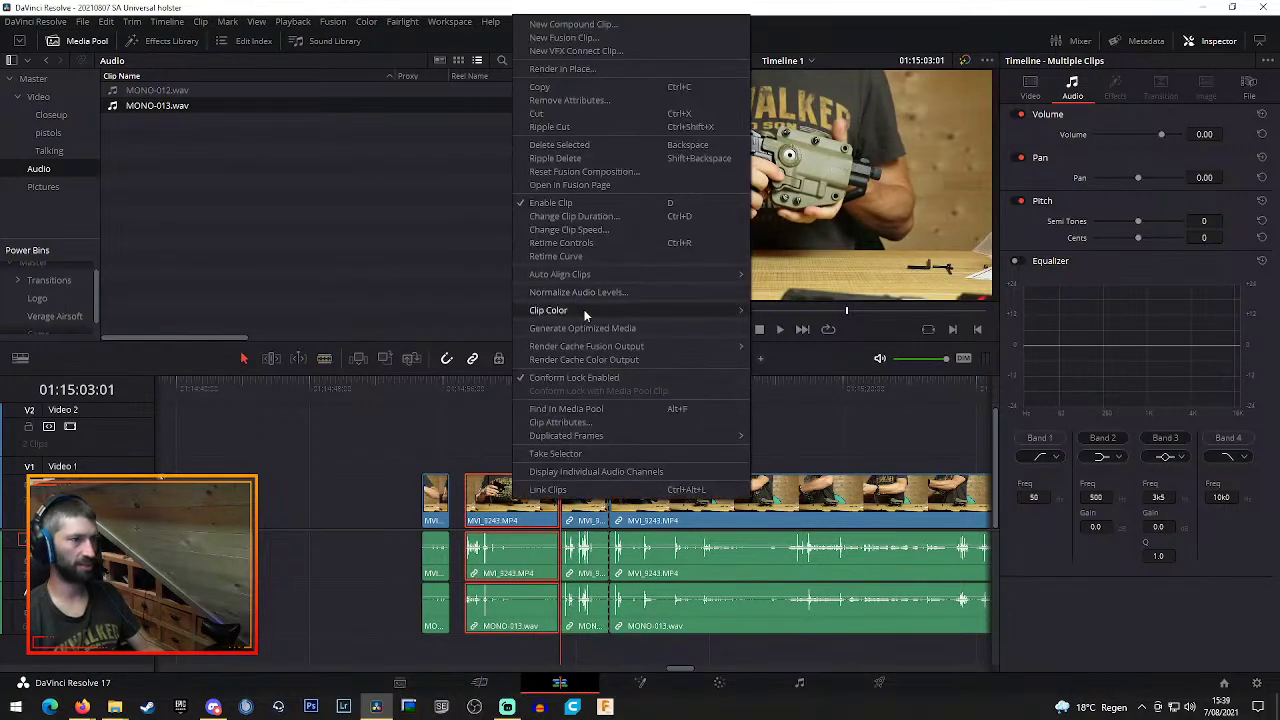
left_click(589, 243)
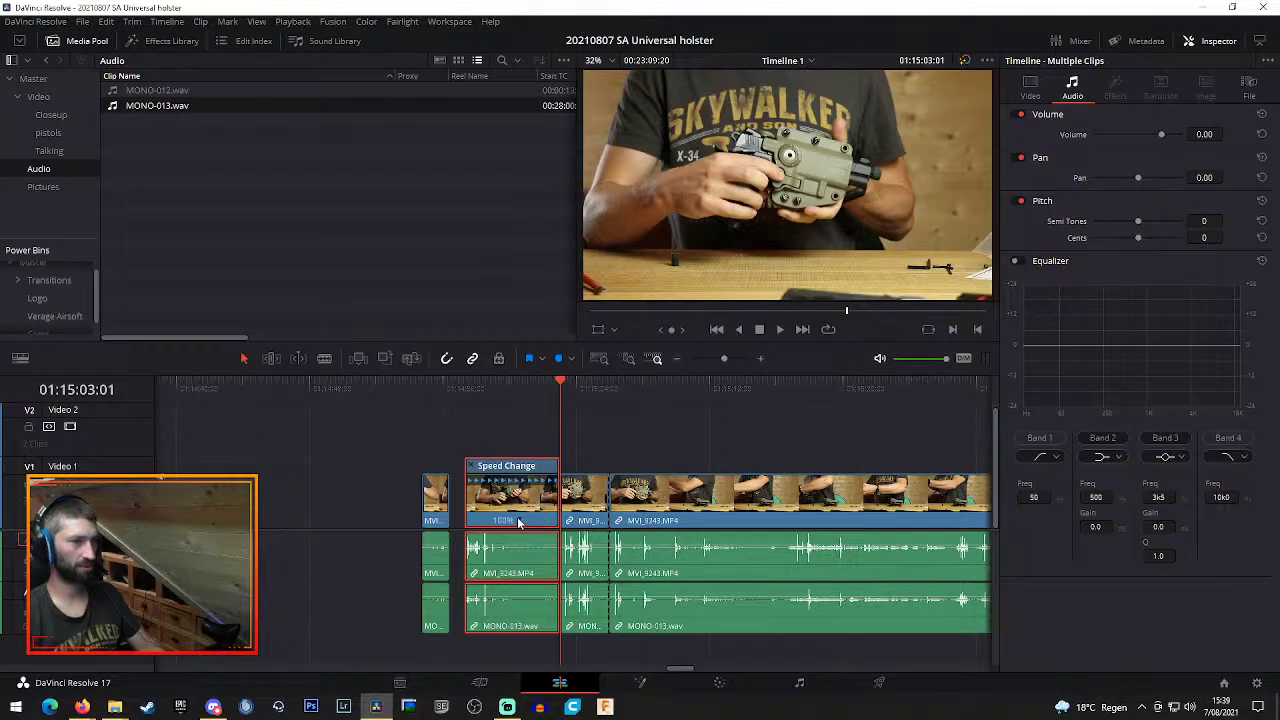
left_click(519, 523)
mouse_move(563, 578)
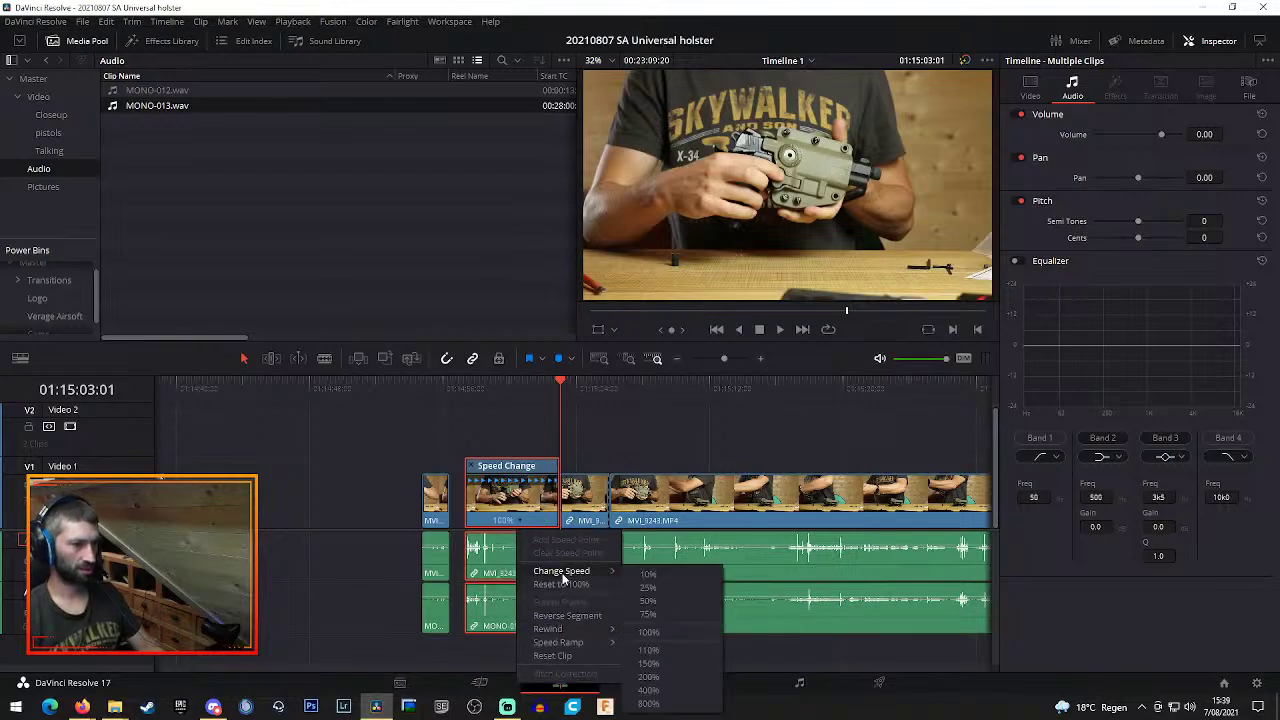
left_click(652, 703)
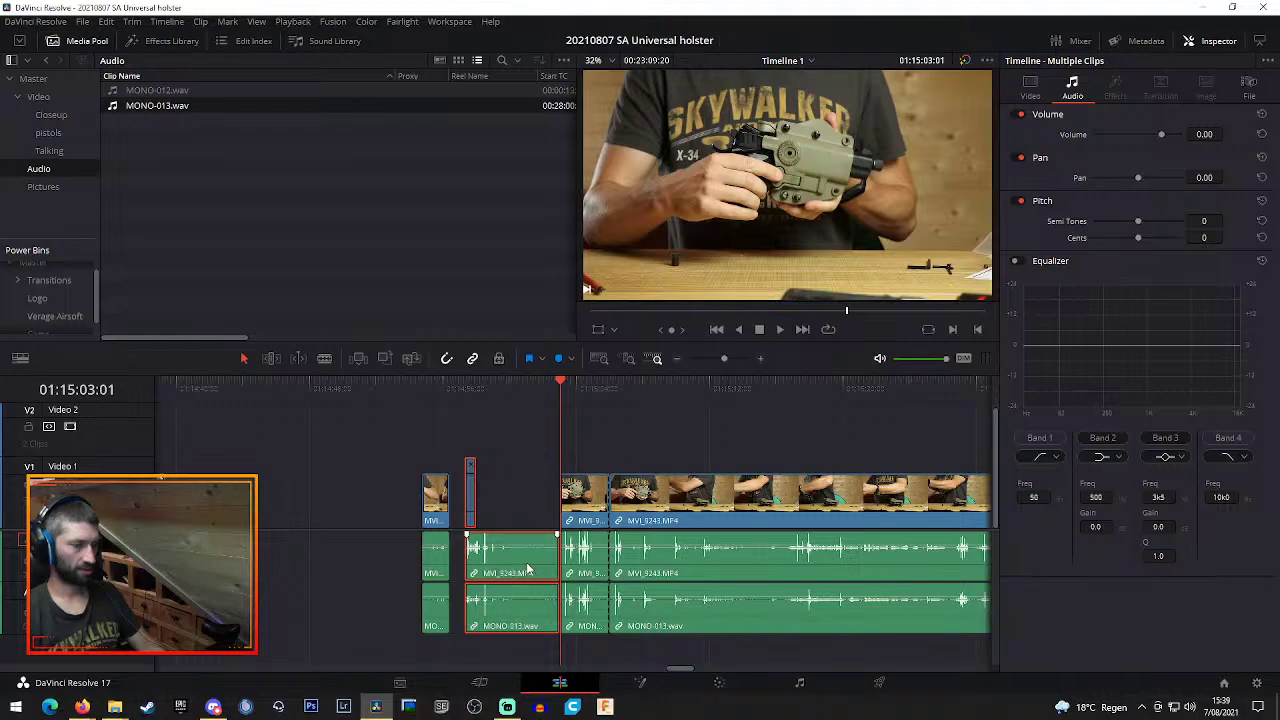
Delete the camera audio and MONO-013.wav pieces beneath the sped-up MVI_9243.MP4 video piece
left_click(515, 500)
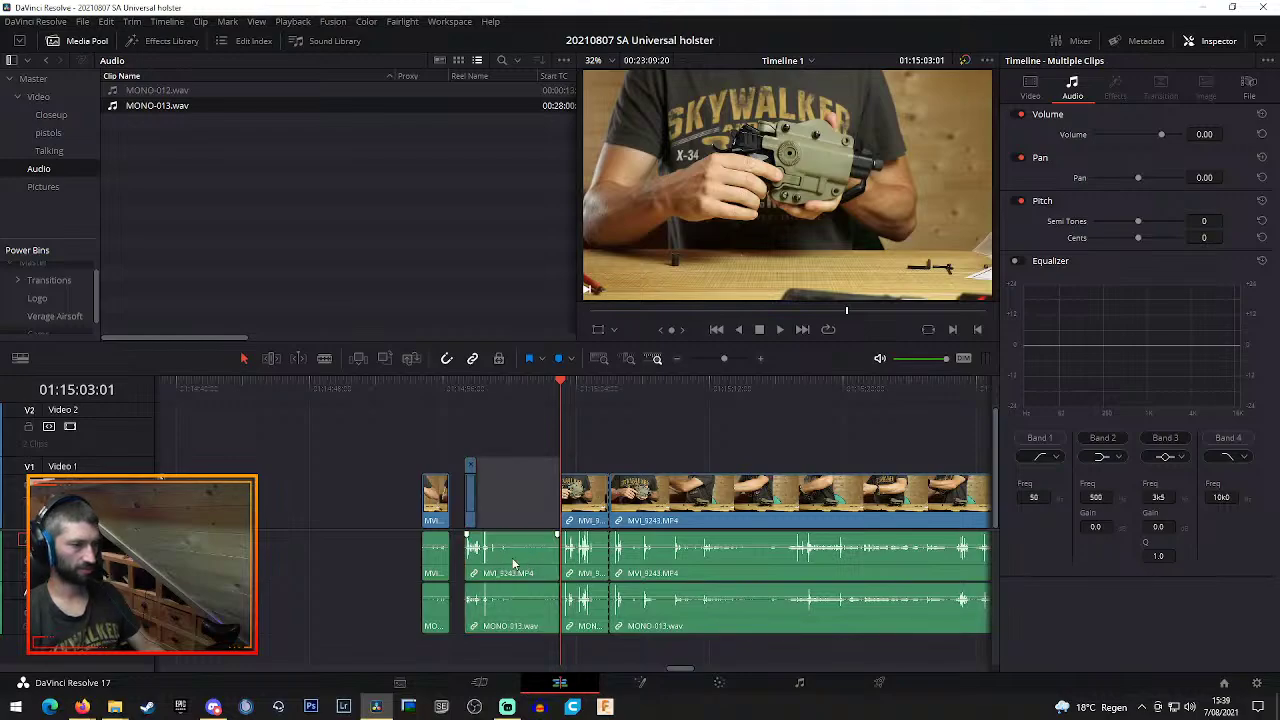
left_click(510, 627)
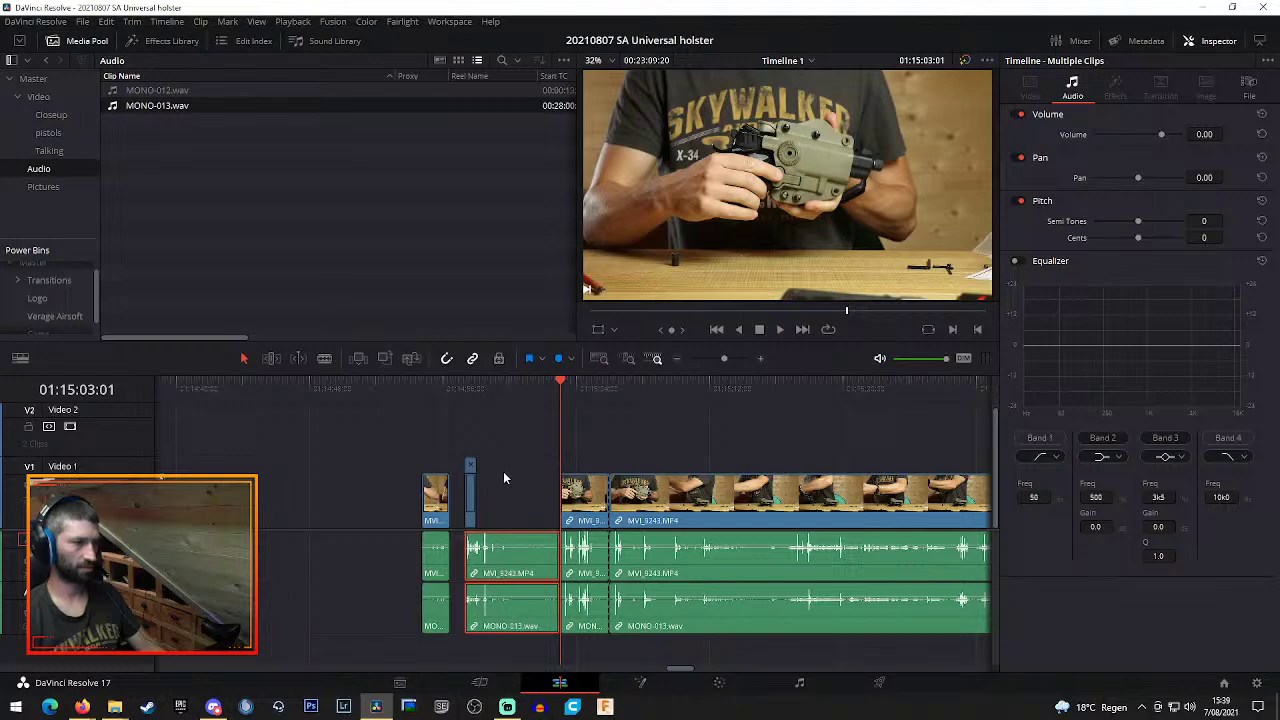
key("Delete")
Join the sped-up MVI_9243.MP4 piece with the short pieces before and after it, and move the group earlier against the MVI_9242.MP4 clips
key("Up")
key("Up")
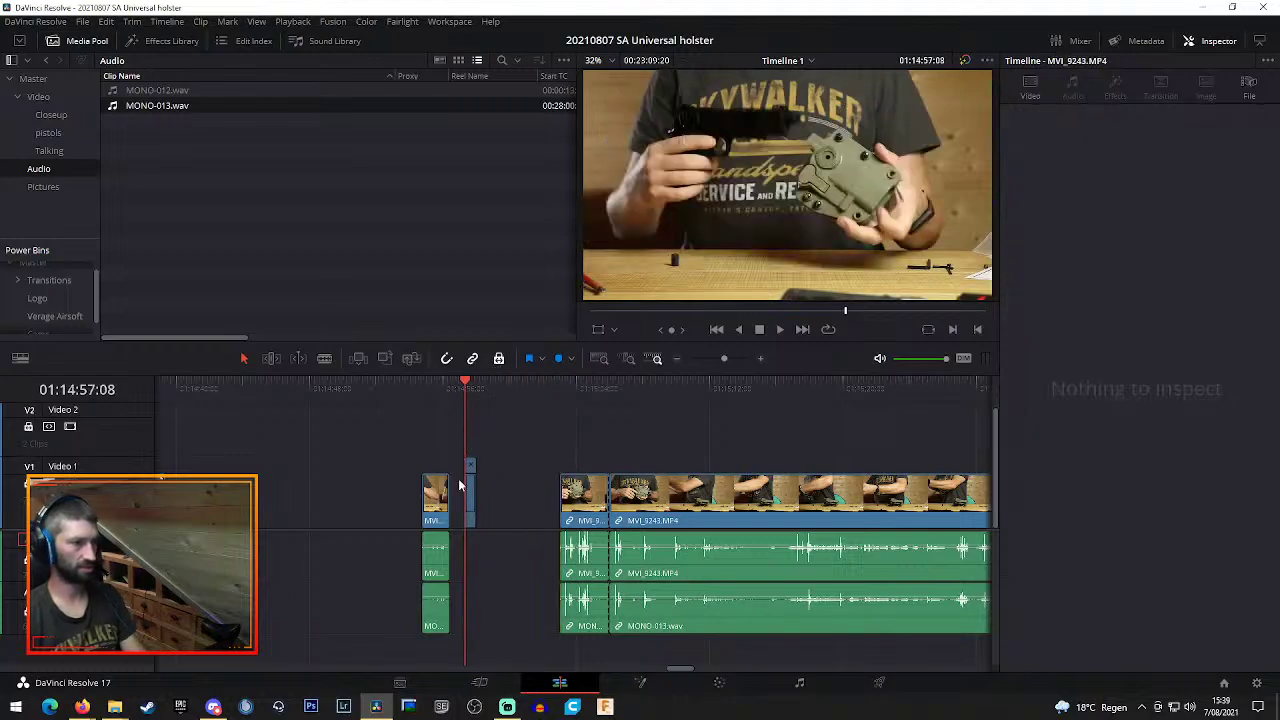
left_click(470, 506)
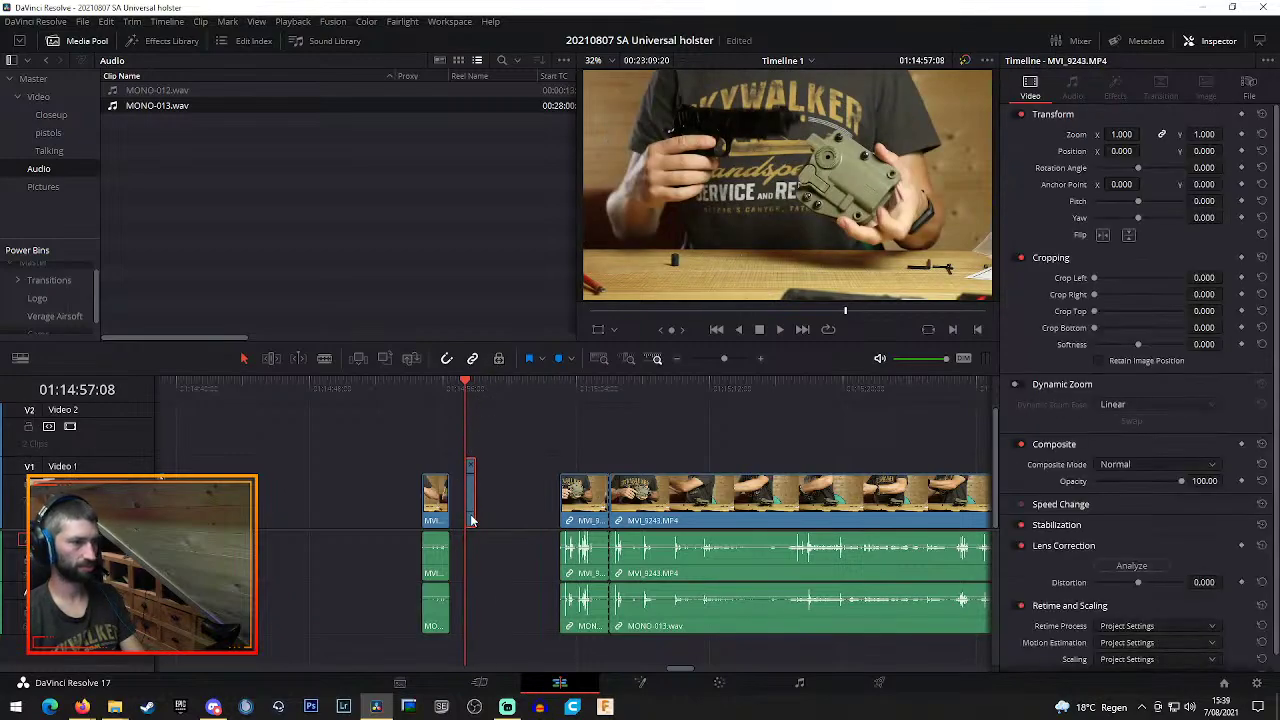
mouse_move(472, 512)
left_mouse_down()
mouse_move(430, 508)
mouse_move(466, 463)
mouse_move(458, 506)
left_mouse_up()
left_click_drag(374, 432, 460, 645)
left_click_drag(424, 532, 508, 507)
left_click_drag(411, 457, 541, 500)
left_click_drag(511, 434, 600, 626)
left_click_drag(585, 506, 231, 506)
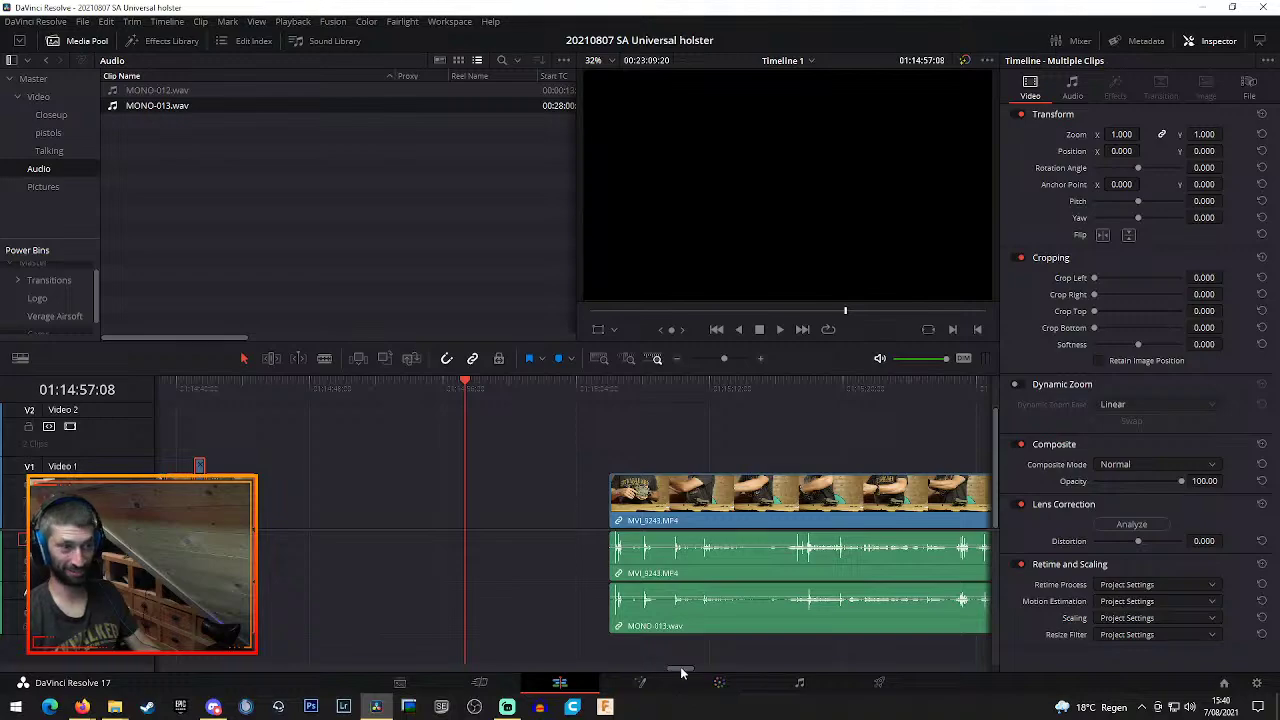
Set the speed of the two consecutive pieces following the cut at 01:14:29:19 to 800%
left_click_drag(681, 670, 668, 670)
left_click_drag(445, 383, 613, 640)
right_click(556, 492)
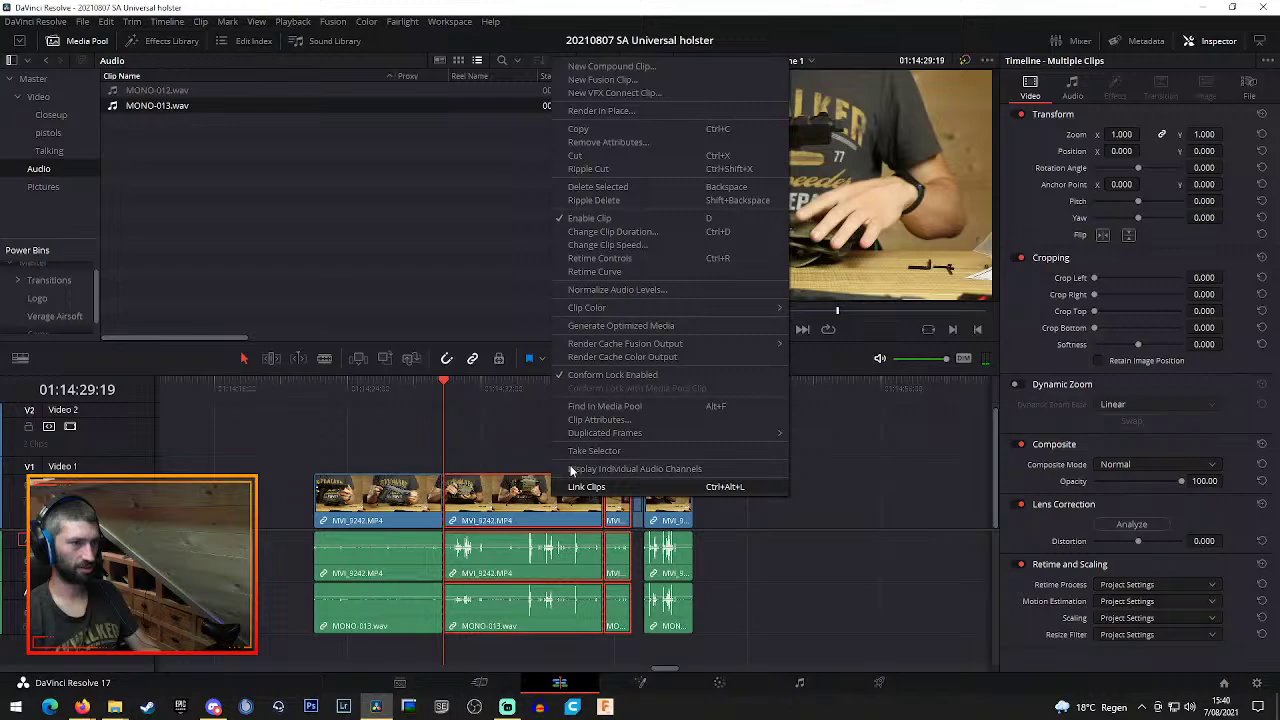
left_click(604, 258)
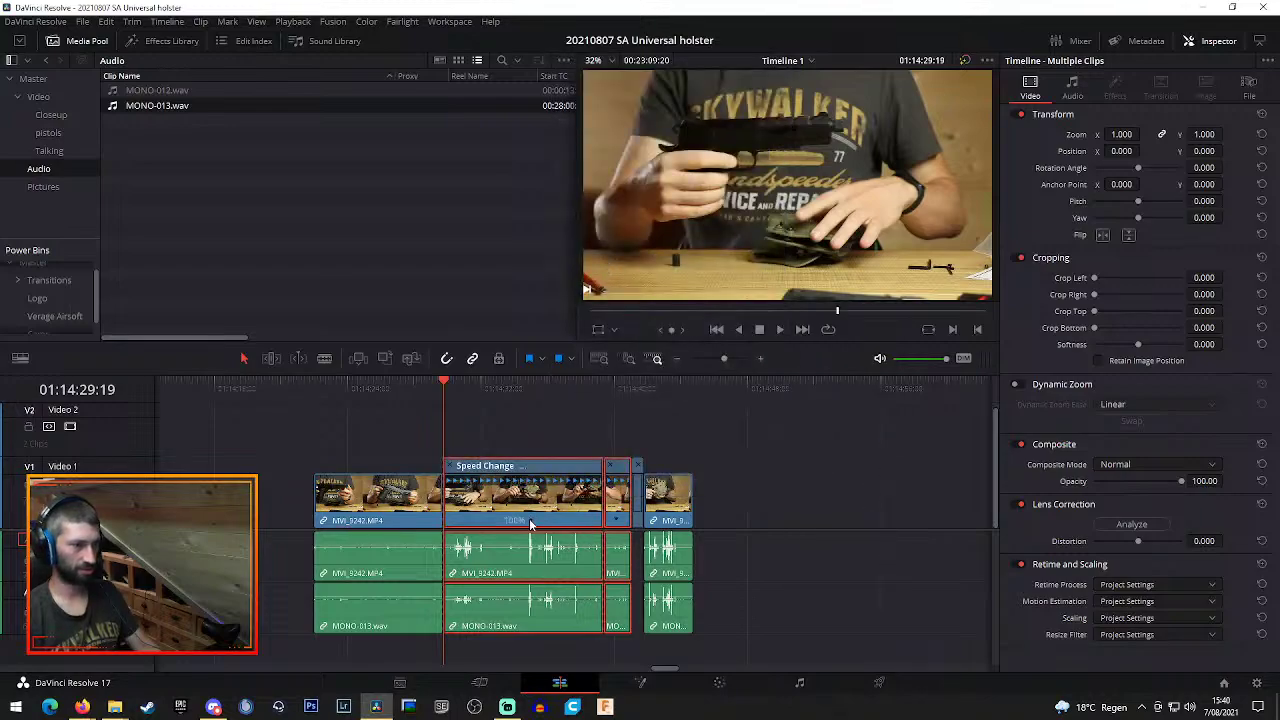
left_click(529, 518)
mouse_move(567, 573)
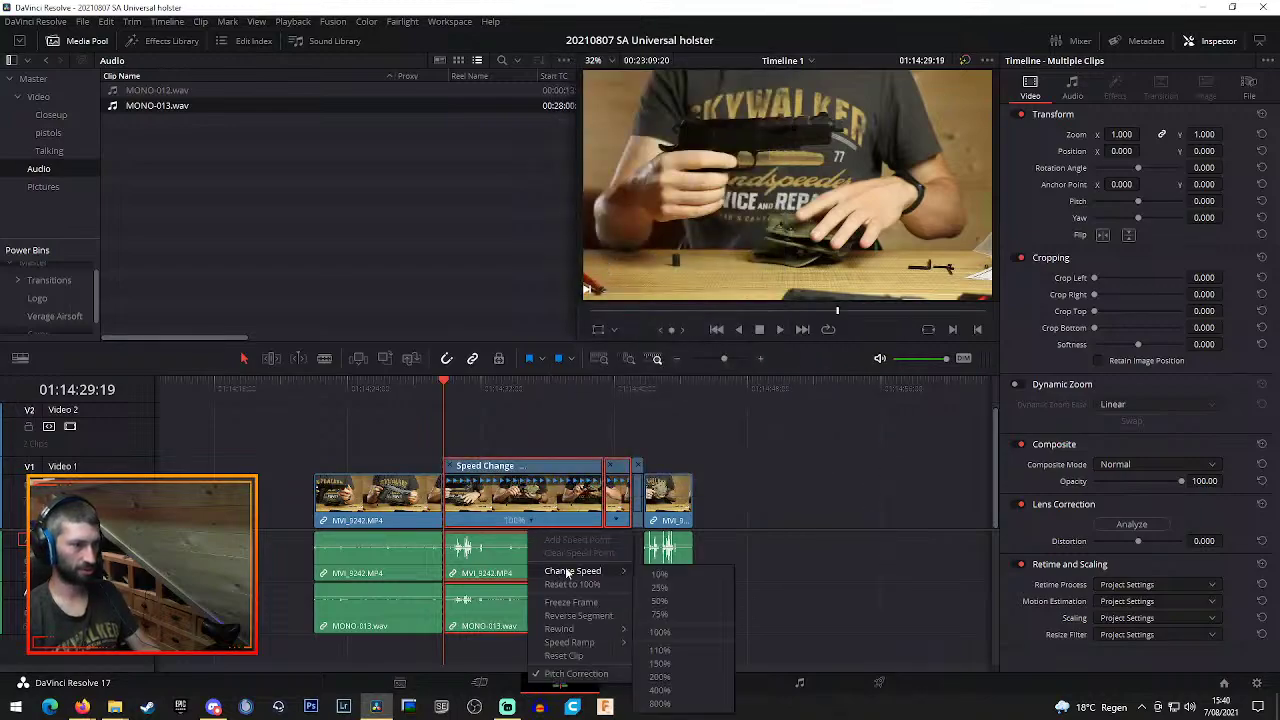
left_click(660, 703)
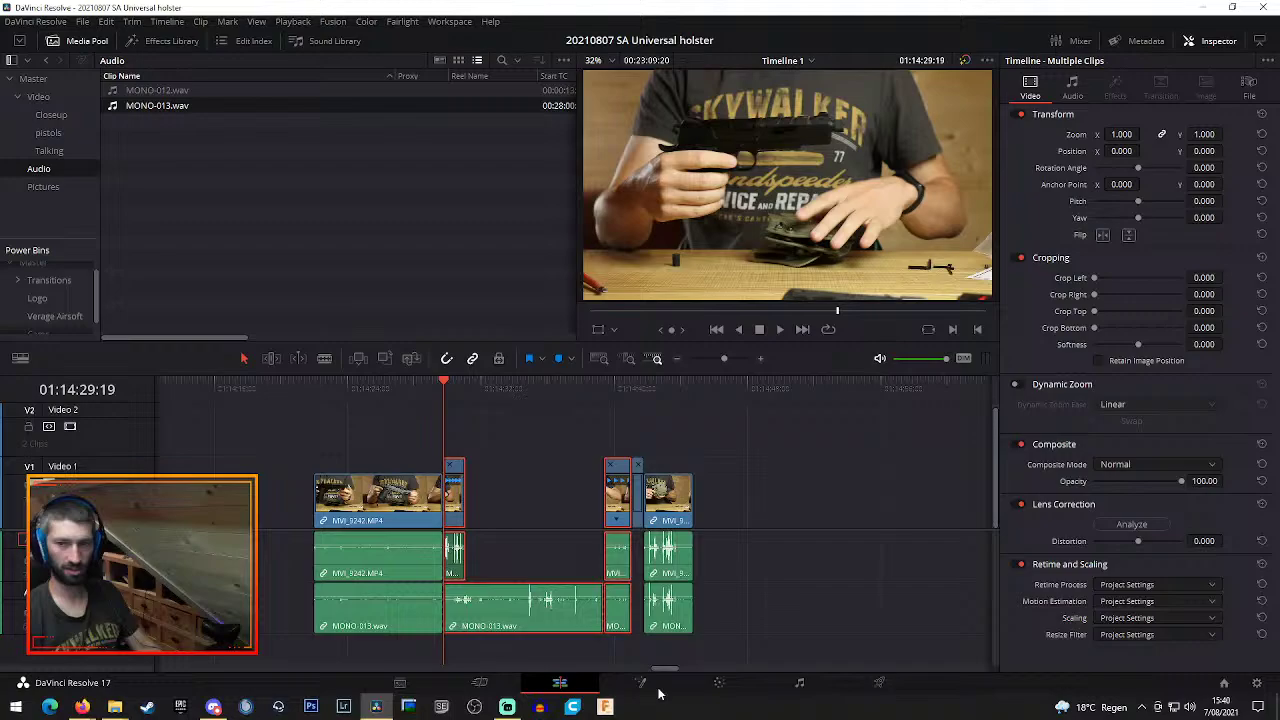
left_click(619, 522)
mouse_move(663, 577)
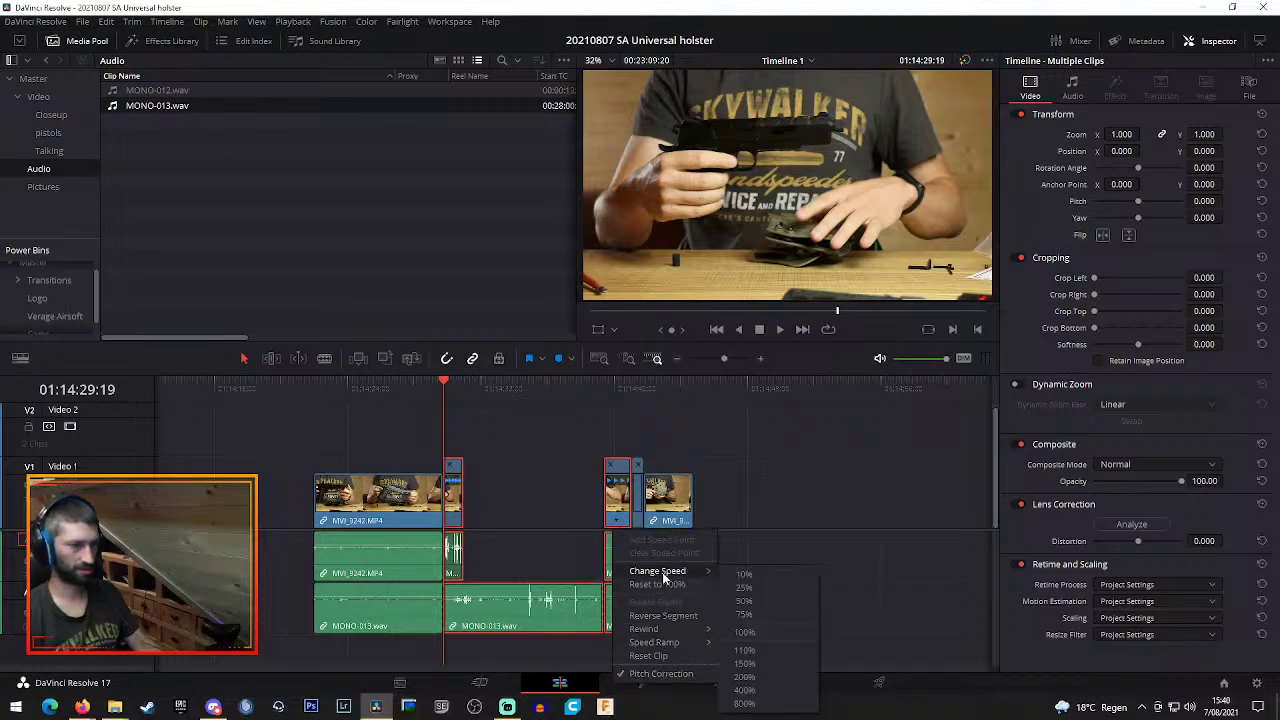
left_click(746, 704)
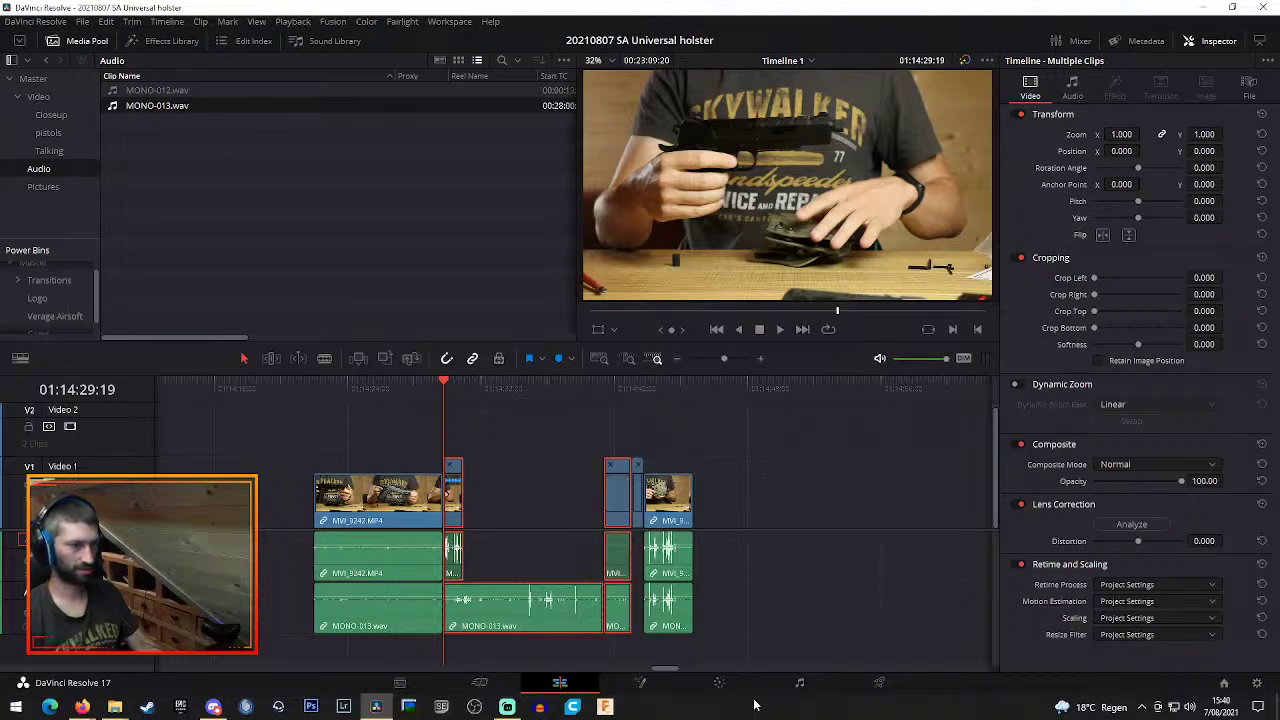
Delete the two MONO-013.wav pieces belonging to the newly sped-up clips after 01:14:29:19
left_click(601, 646)
left_click_drag(621, 646, 504, 451)
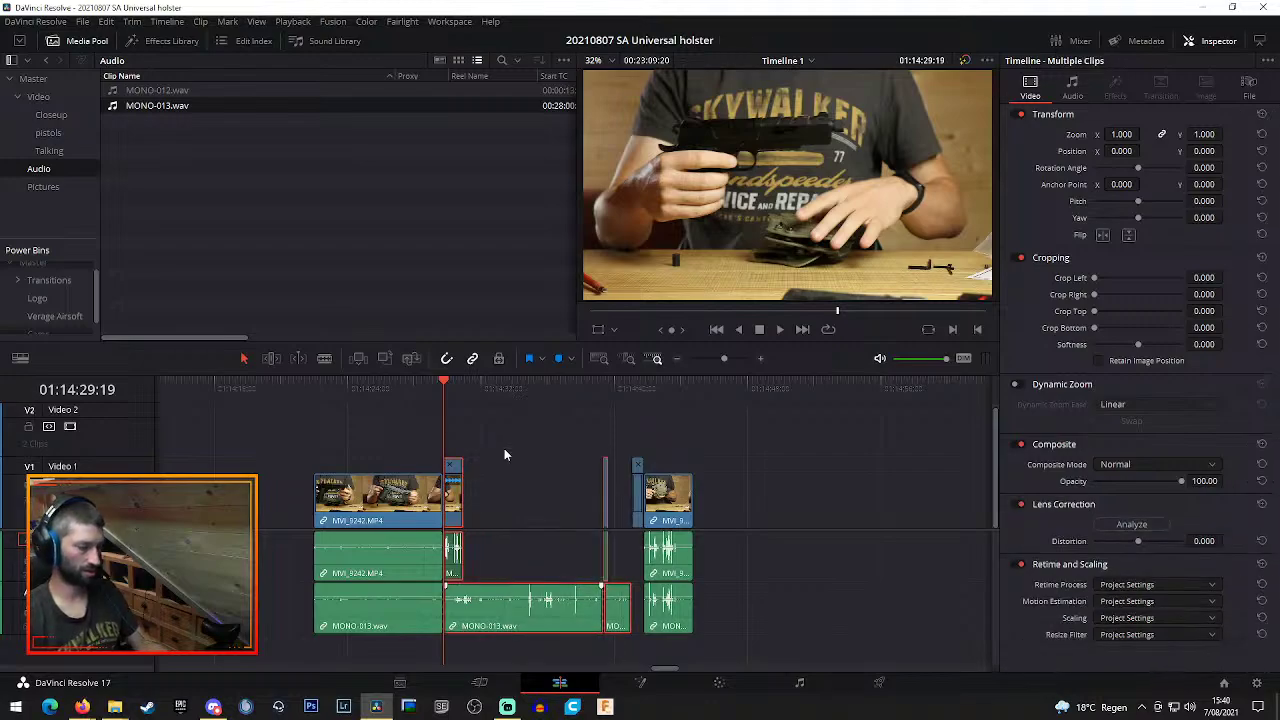
left_click(514, 600)
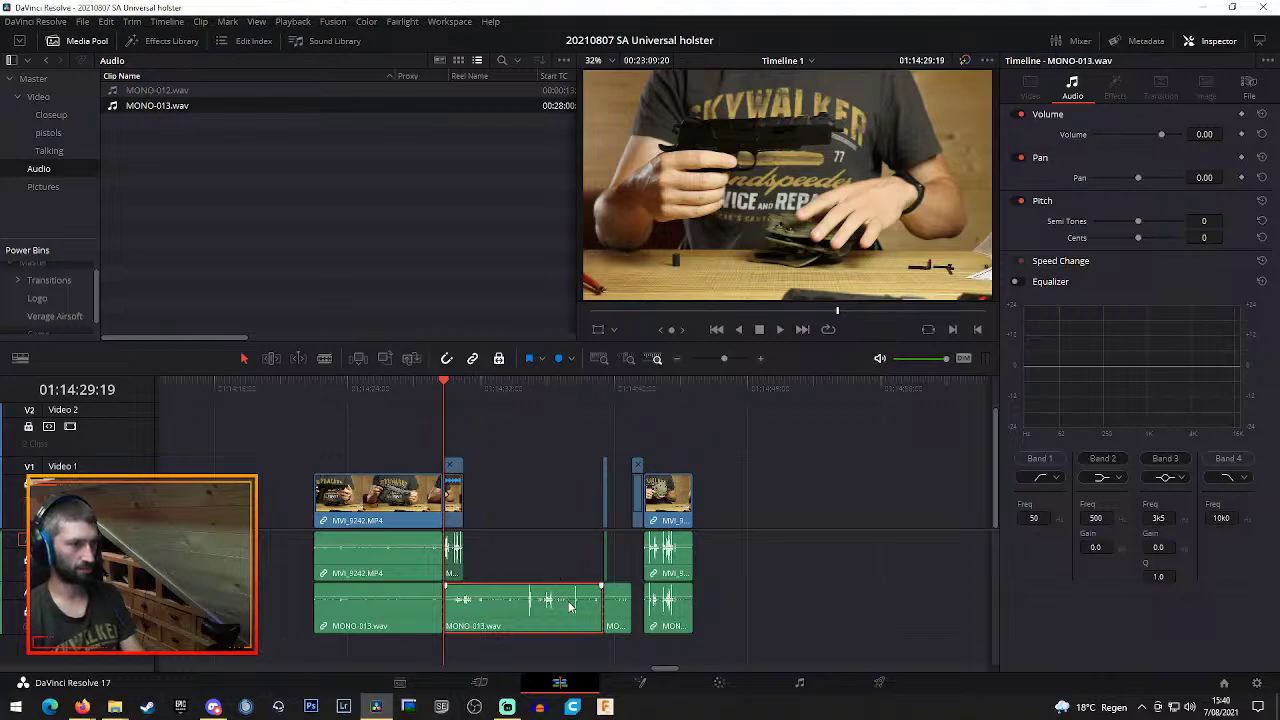
key("Delete")
key("Delete")
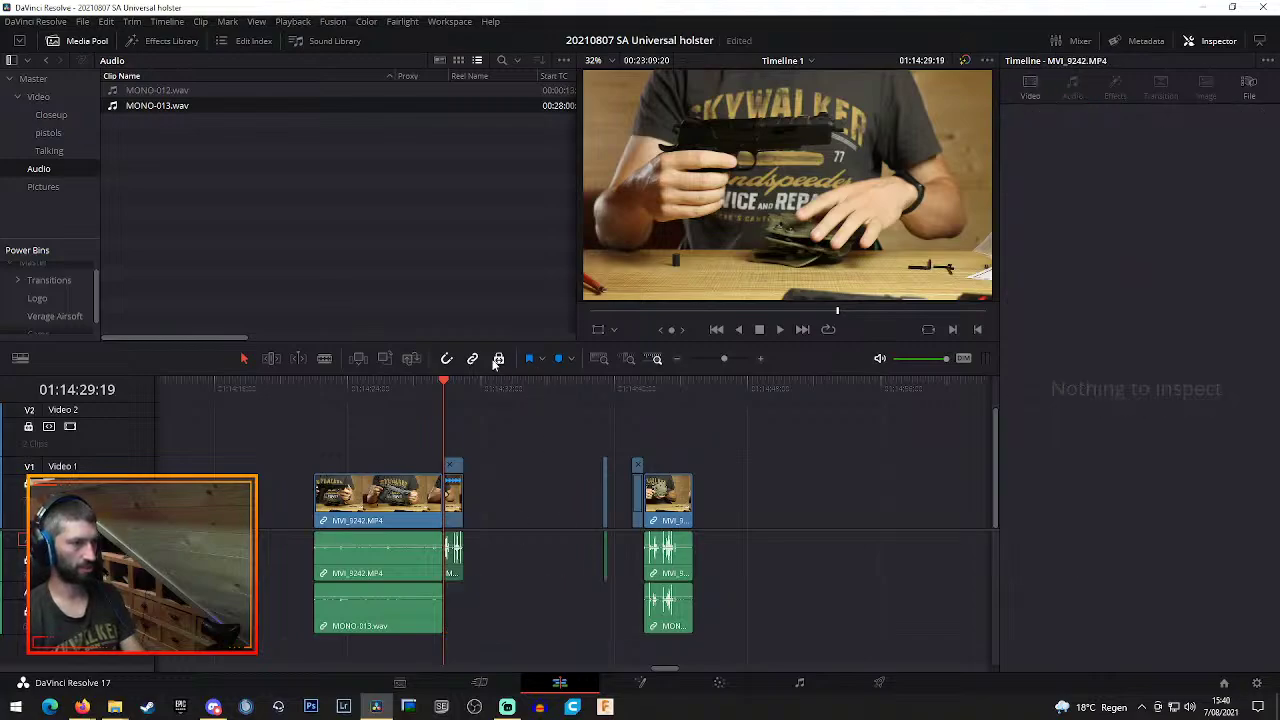
Close the gap after 01:14:29:19 by moving the short sped-up piece and the clips behind it earlier
left_click_drag(616, 545, 607, 507)
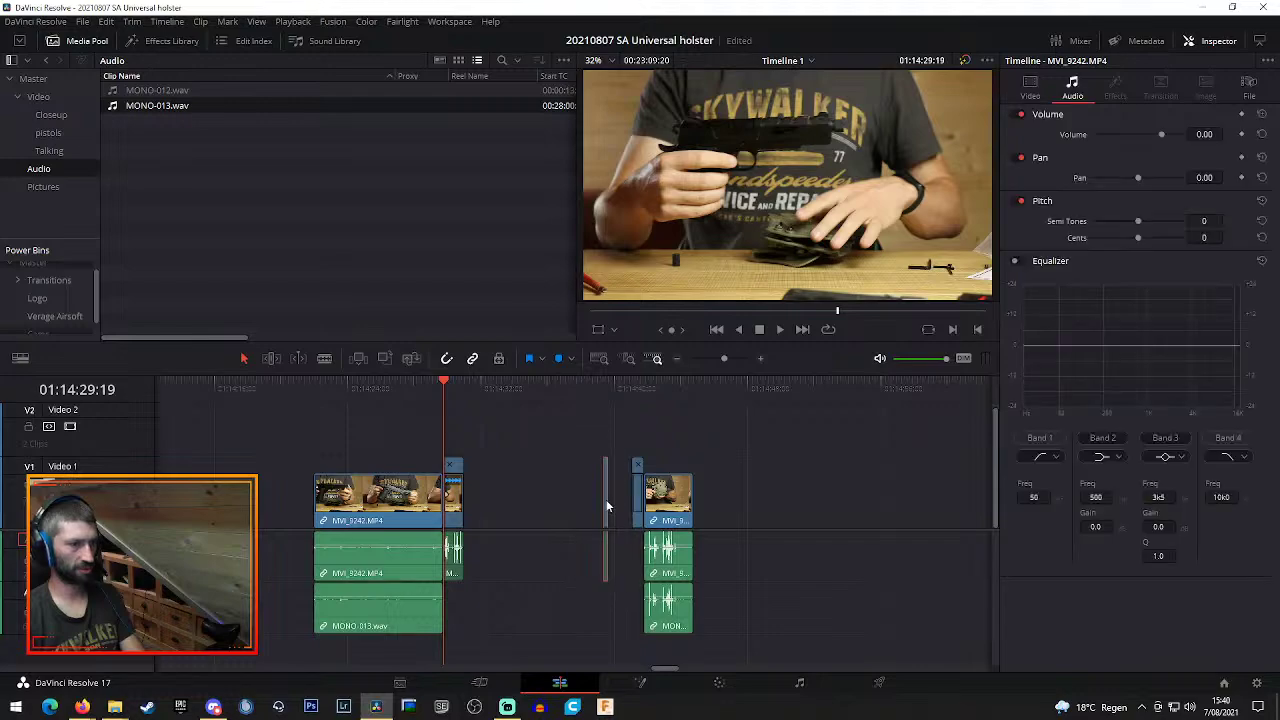
left_click(600, 499)
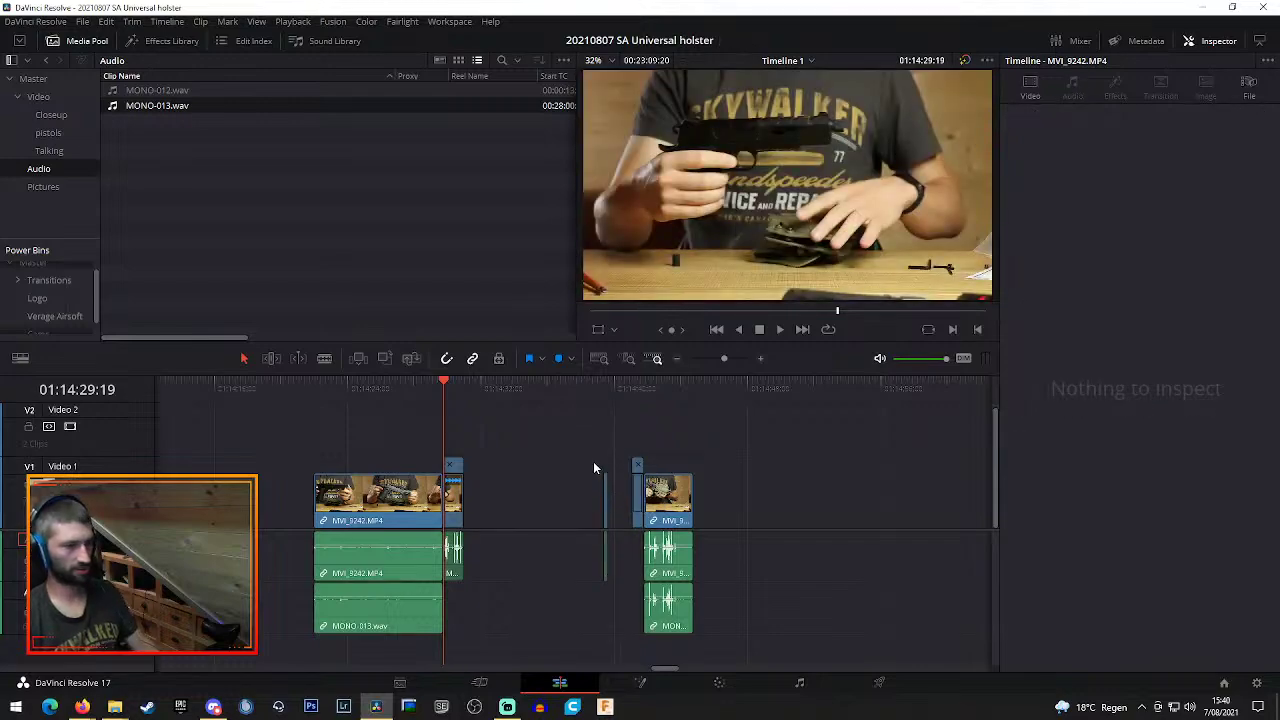
left_click(606, 503)
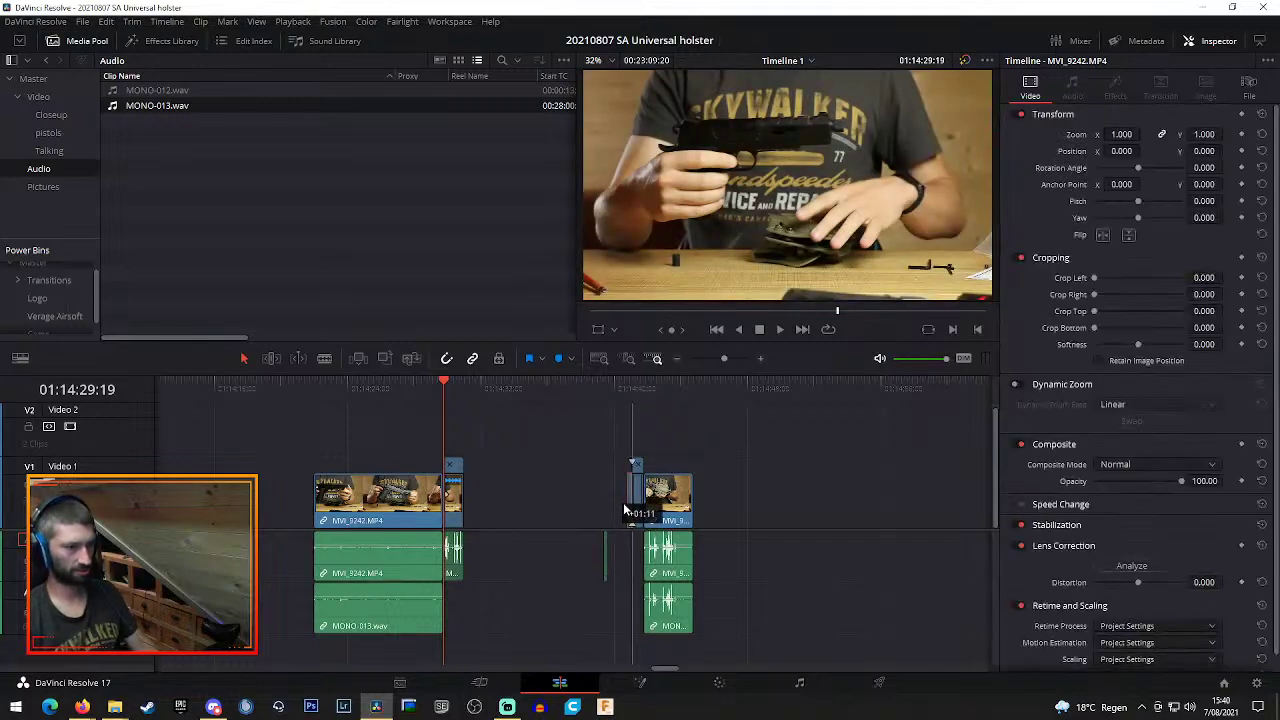
left_click(605, 556)
left_click_drag(614, 418, 712, 640)
left_click_drag(672, 516, 492, 516)
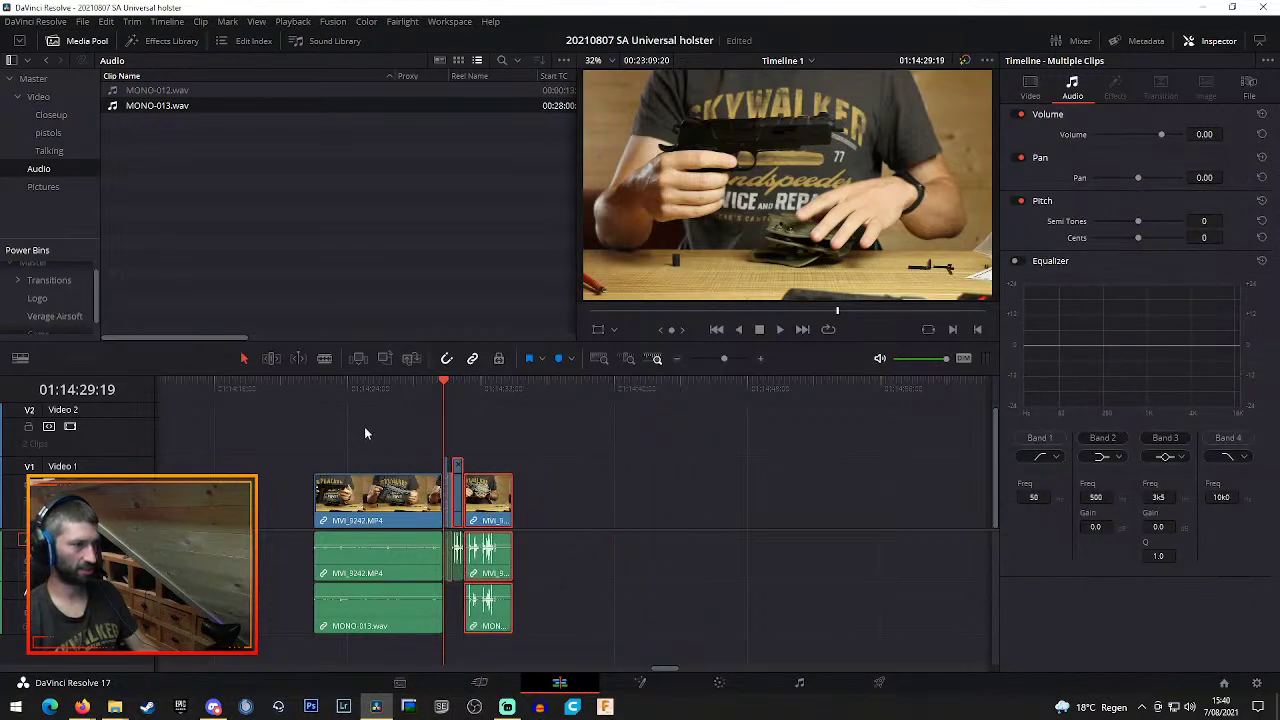
Split the linked MVI_9242.MP4 and MONO-013.wav at 01:14:26:18, then delete the later part and close its gap
left_click(324, 387)
left_click_drag(324, 387, 392, 396)
key("b")
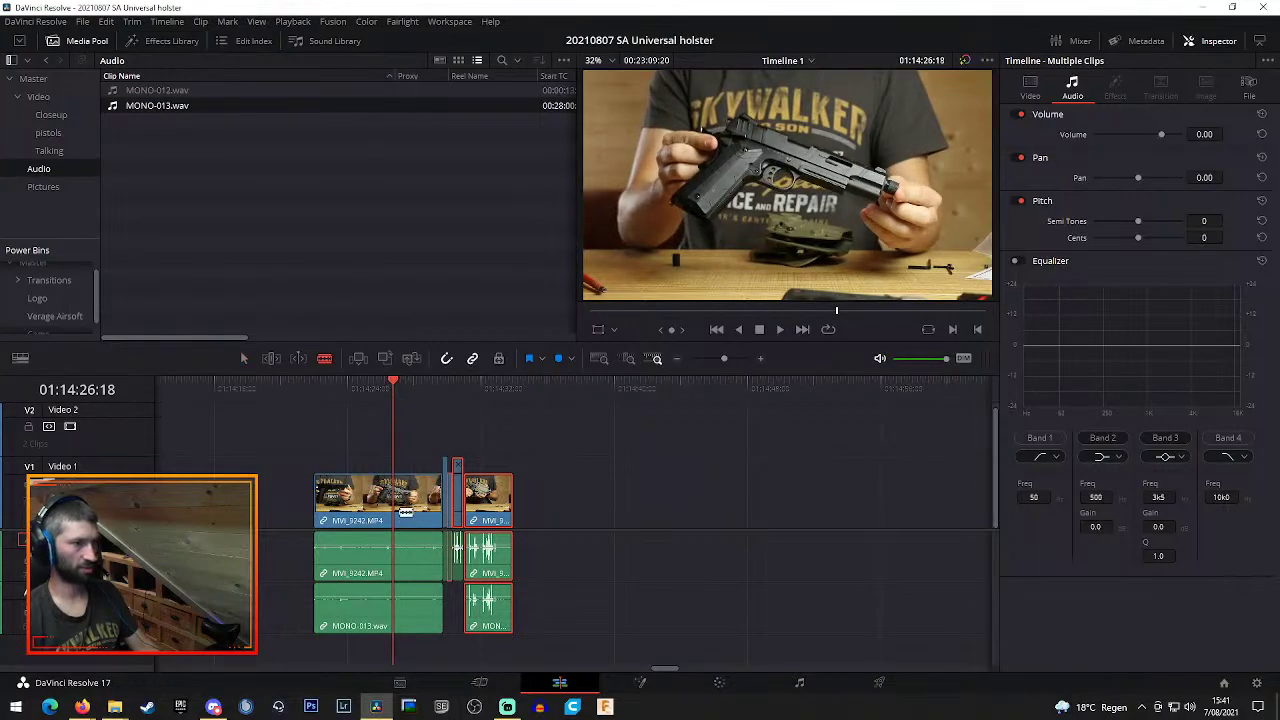
left_click(403, 510)
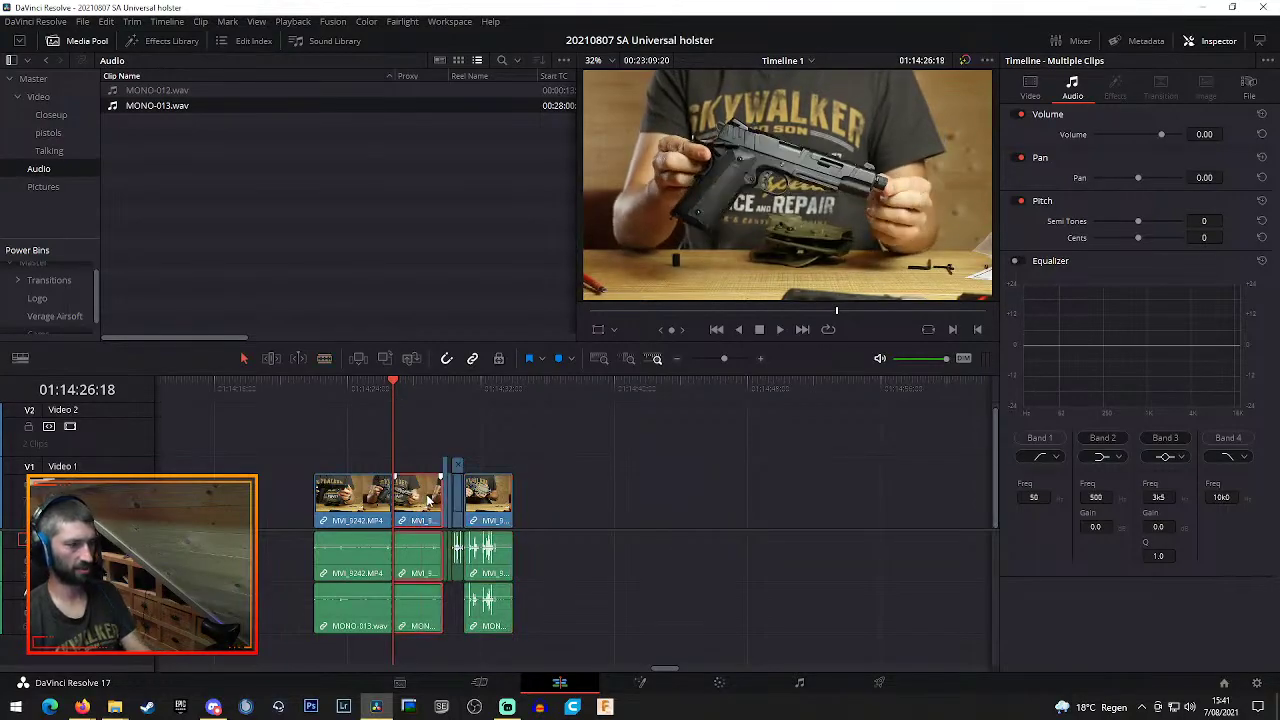
key("a")
key("Delete")
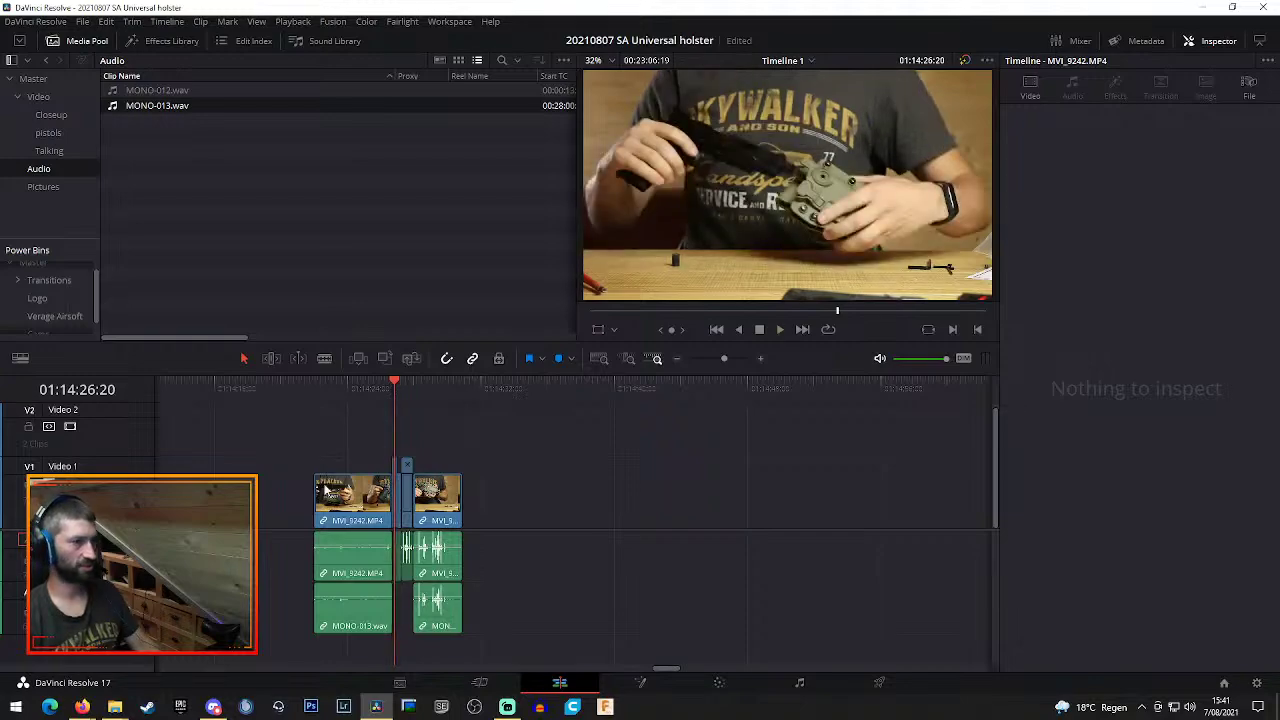
Select the whole group of clips around 01:14:26:20 and move it earlier against the end of the already edited section
left_click_drag(295, 438, 460, 622)
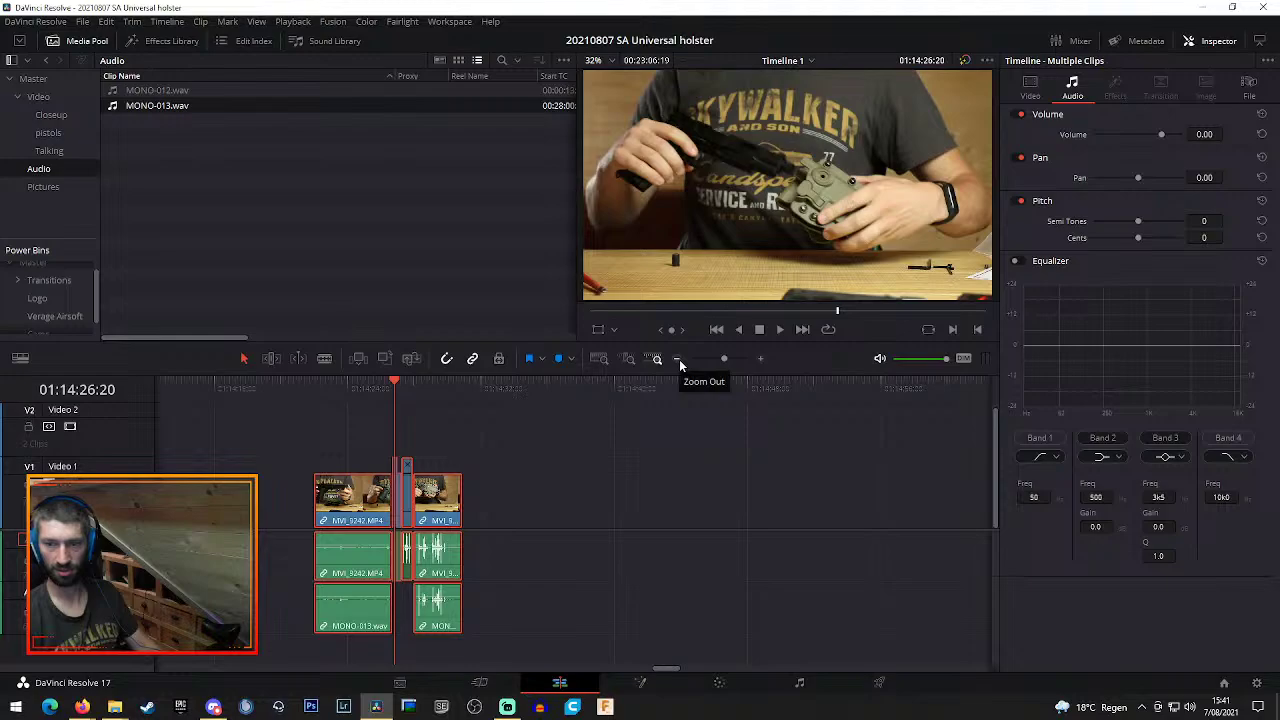
left_click(678, 359)
left_click(678, 359)
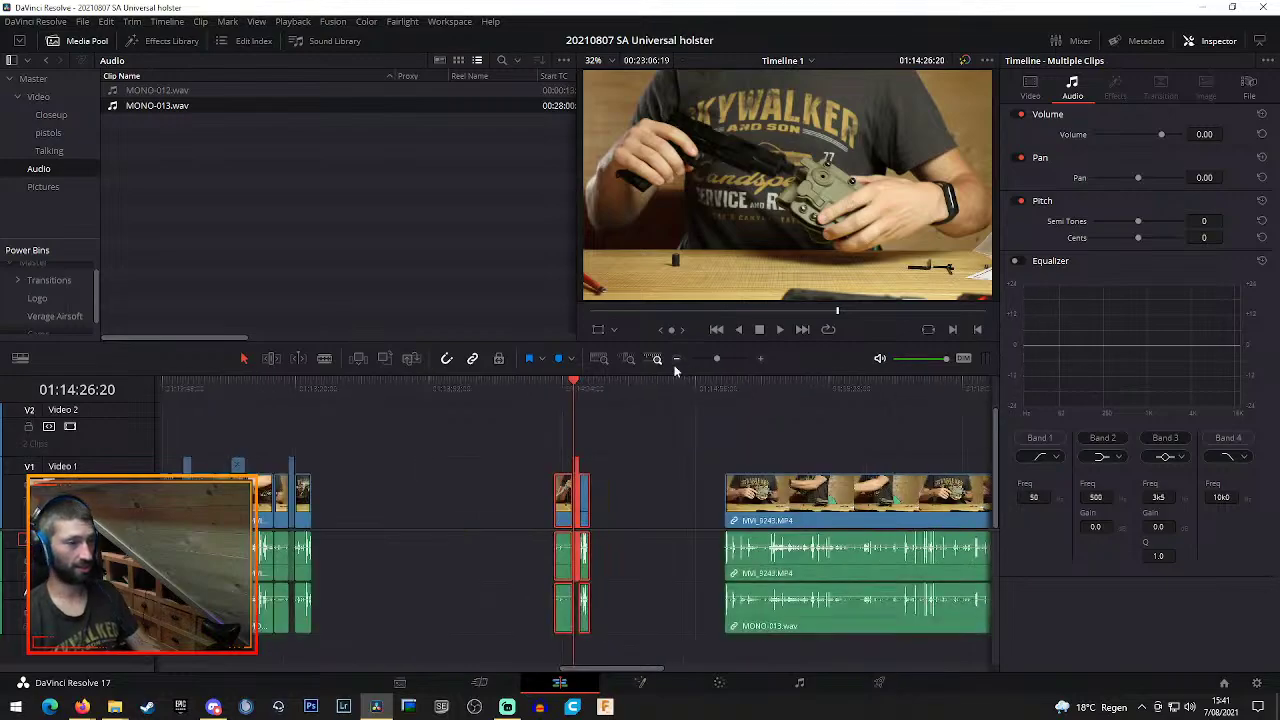
scroll(710, 521, "left", 2)
left_click_drag(738, 500, 497, 501)
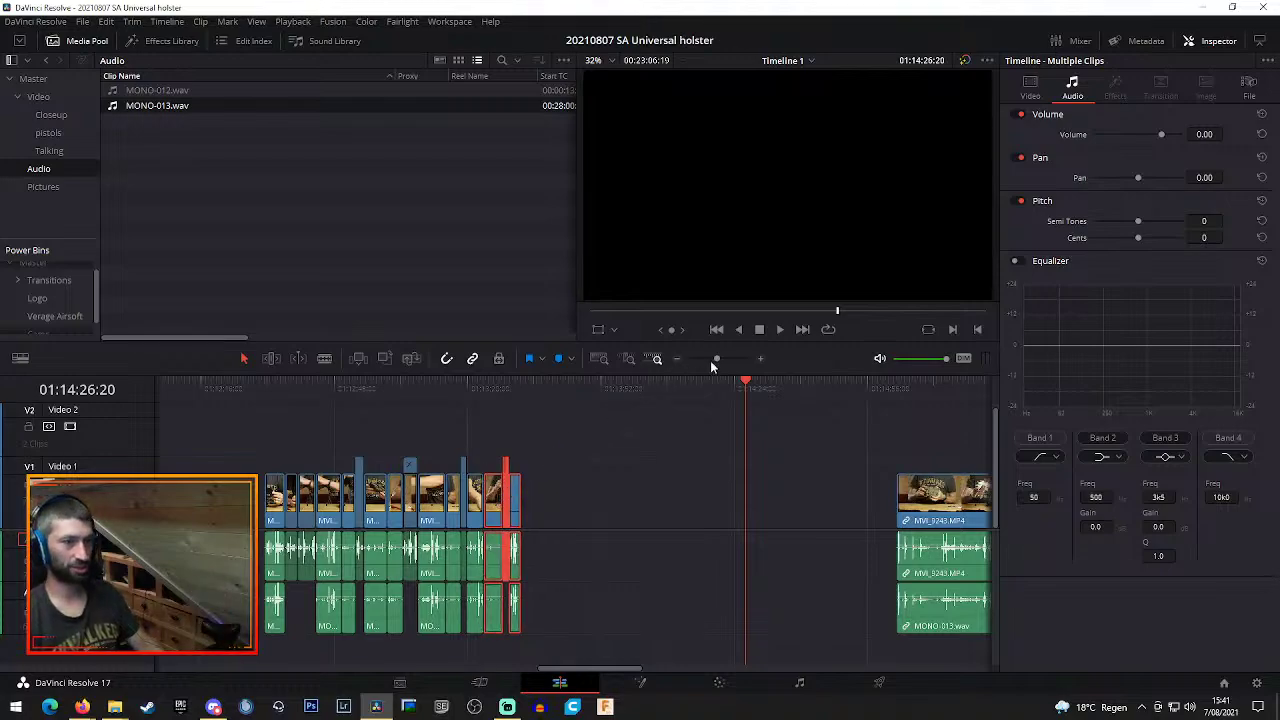
Display the retime controls on the short MVI_9242.MP4 clip that ends at 01:13:29:05
left_click(506, 386)
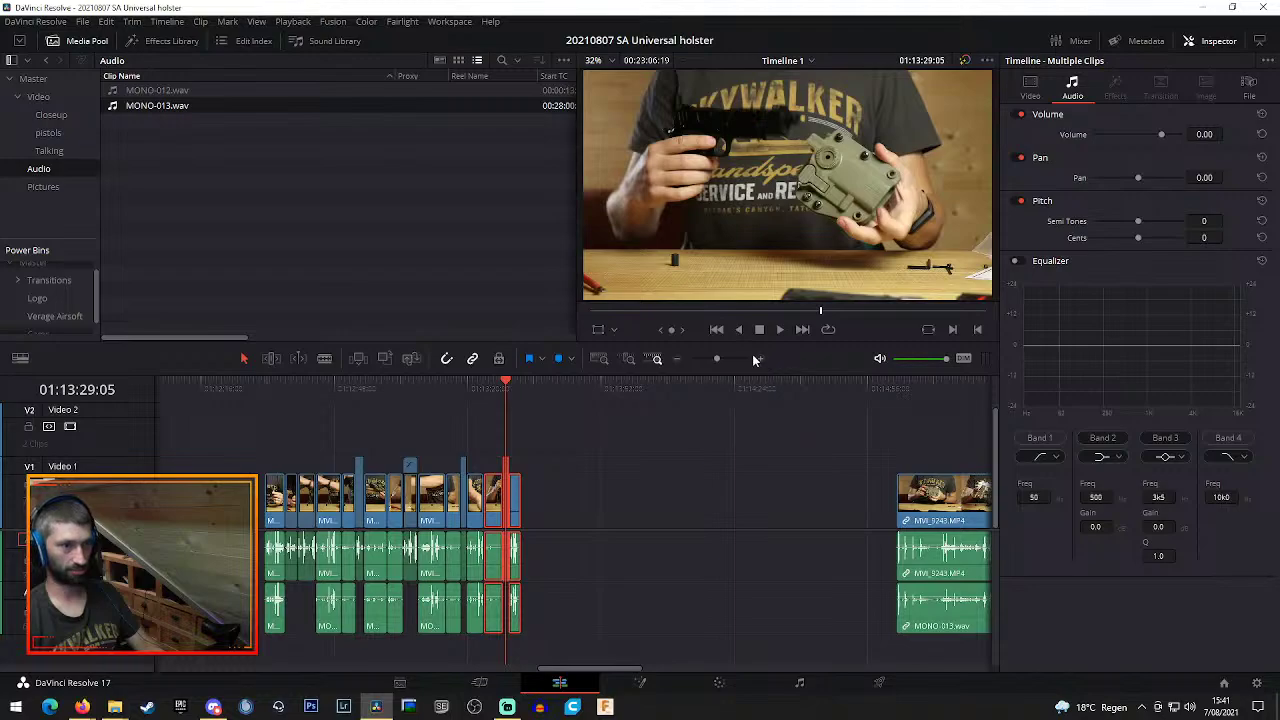
left_click(762, 358)
left_click(762, 358)
left_click(762, 358)
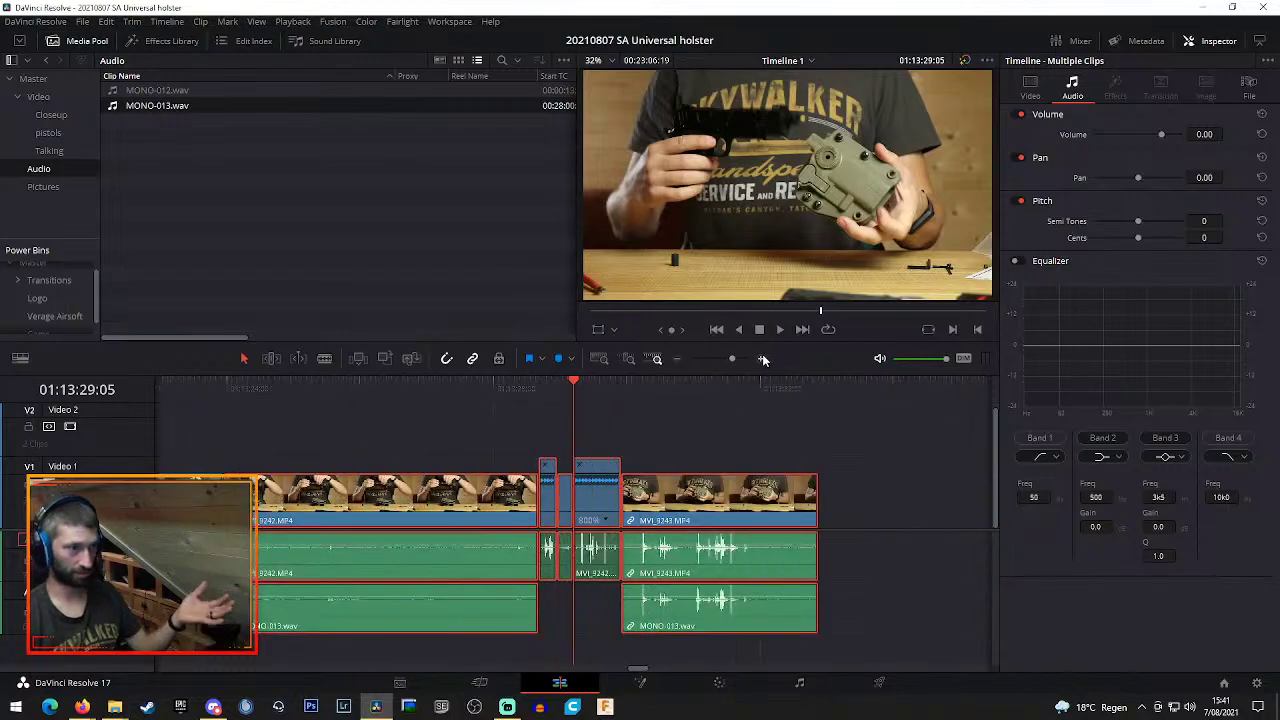
left_click(762, 358)
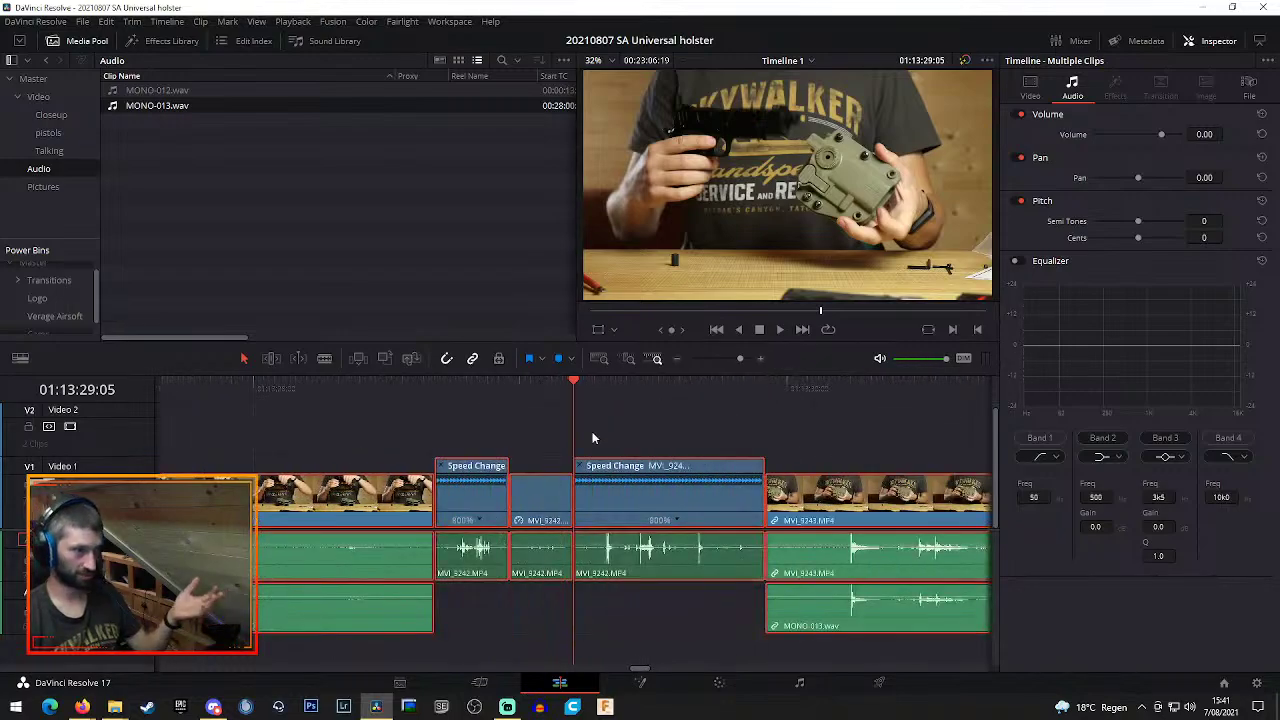
key("ctrl+shift+a")
left_click(545, 505)
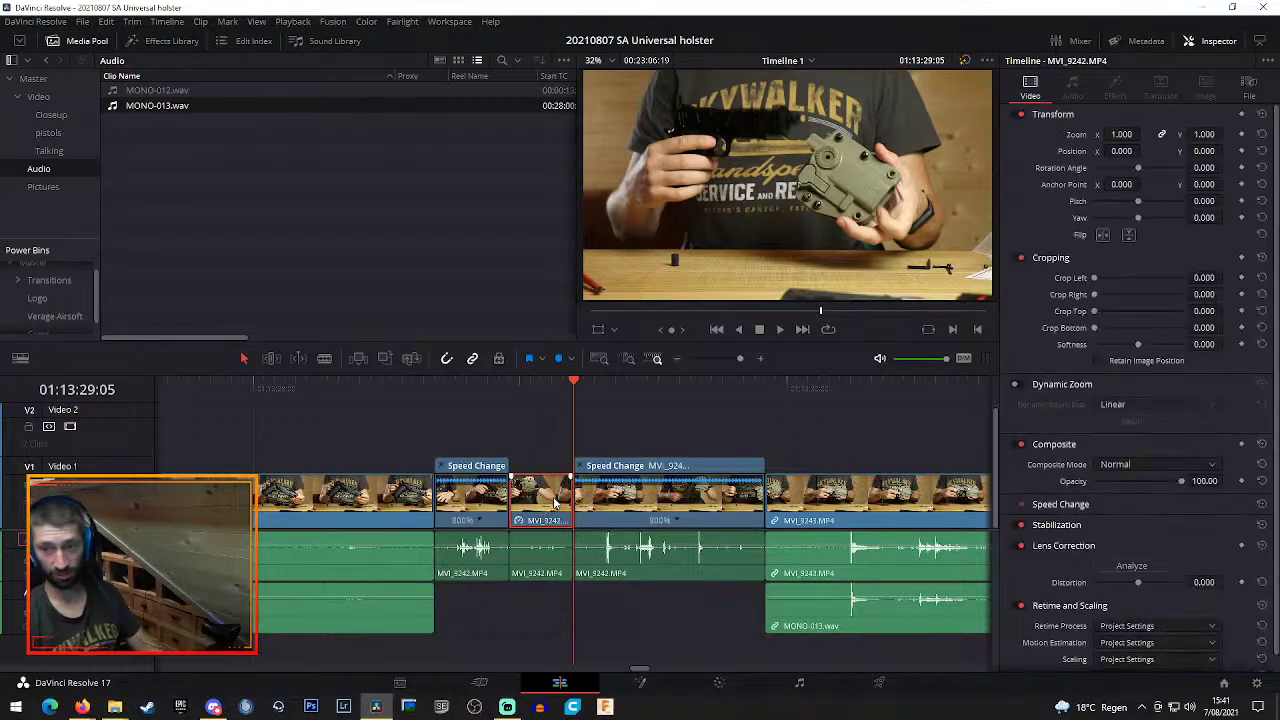
right_click(553, 496)
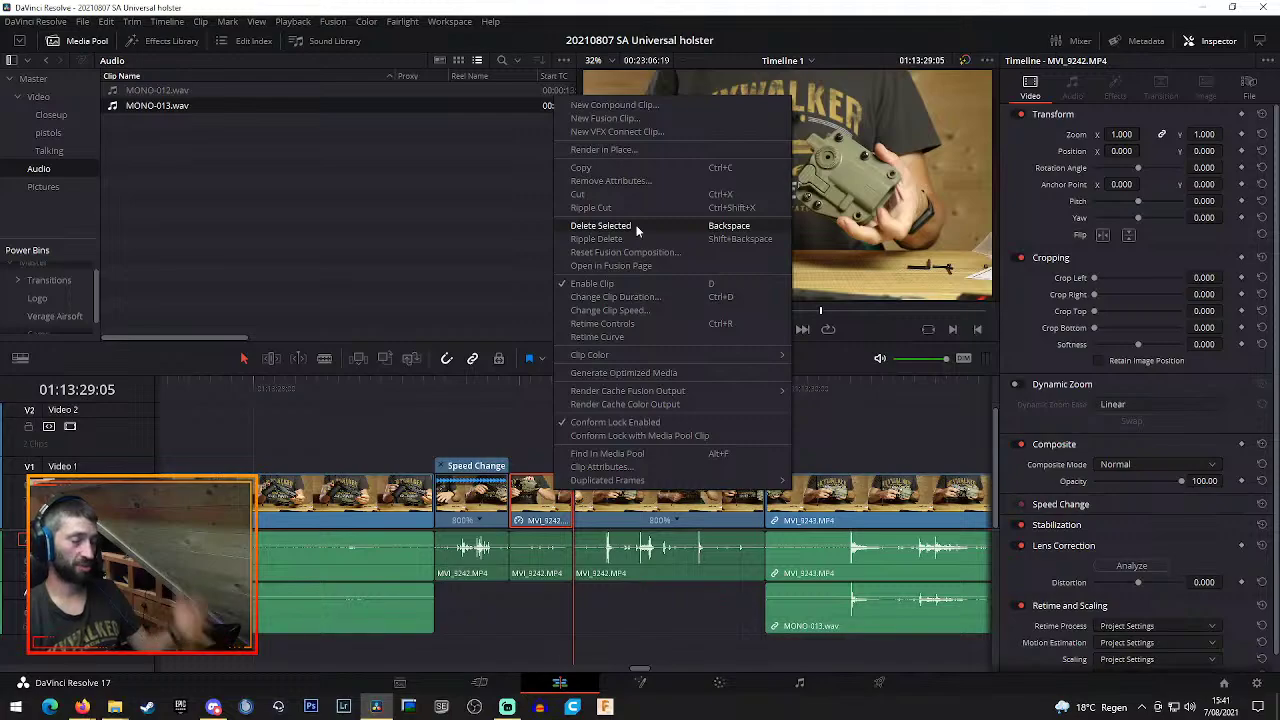
mouse_move(588, 484)
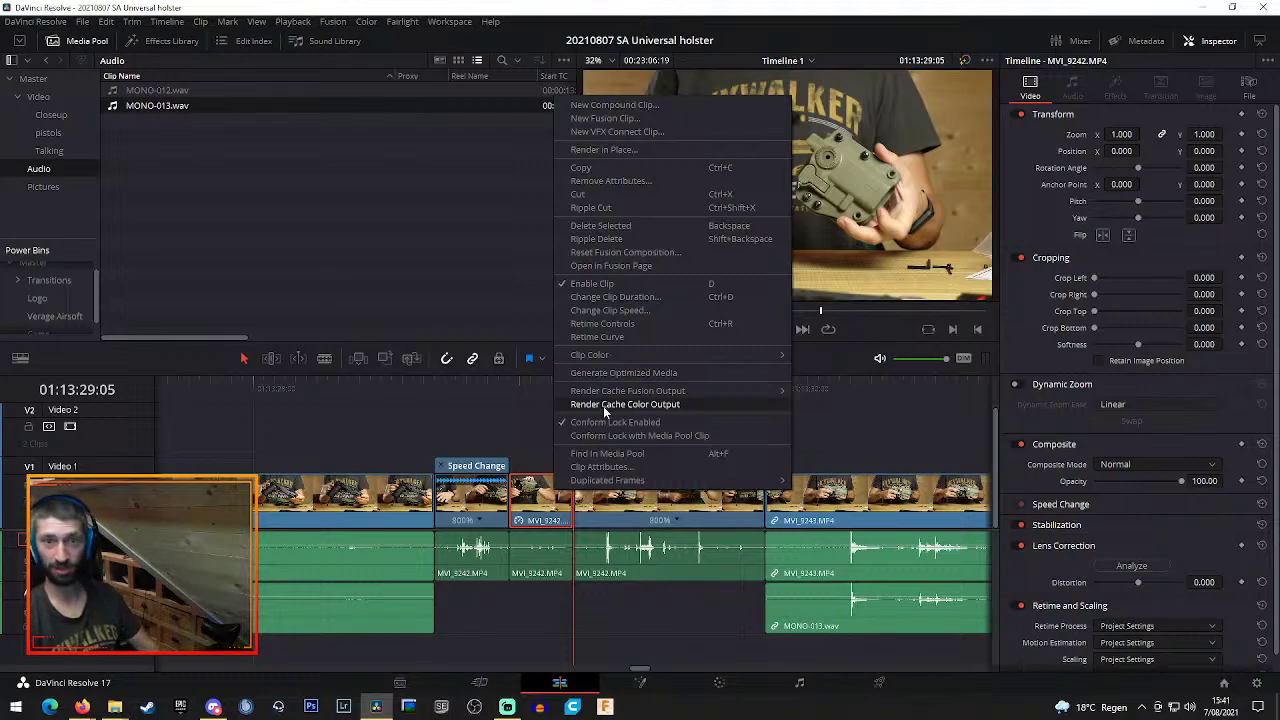
mouse_move(596, 361)
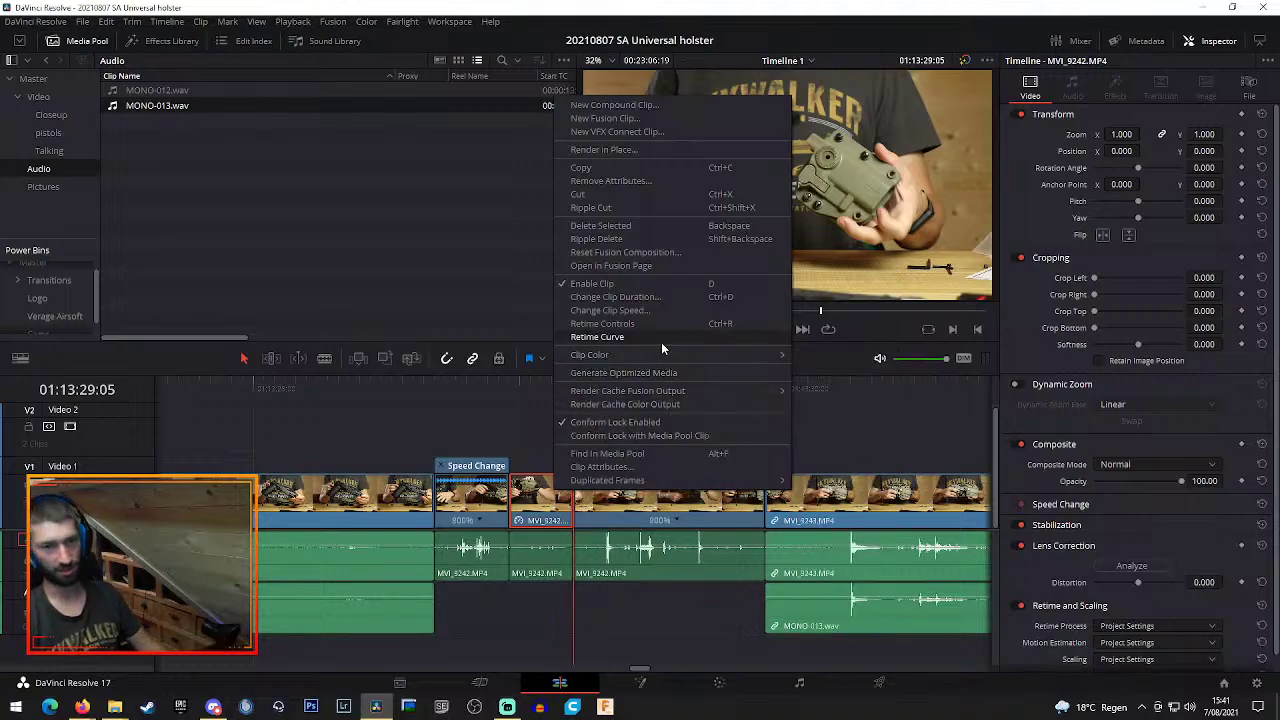
mouse_move(656, 354)
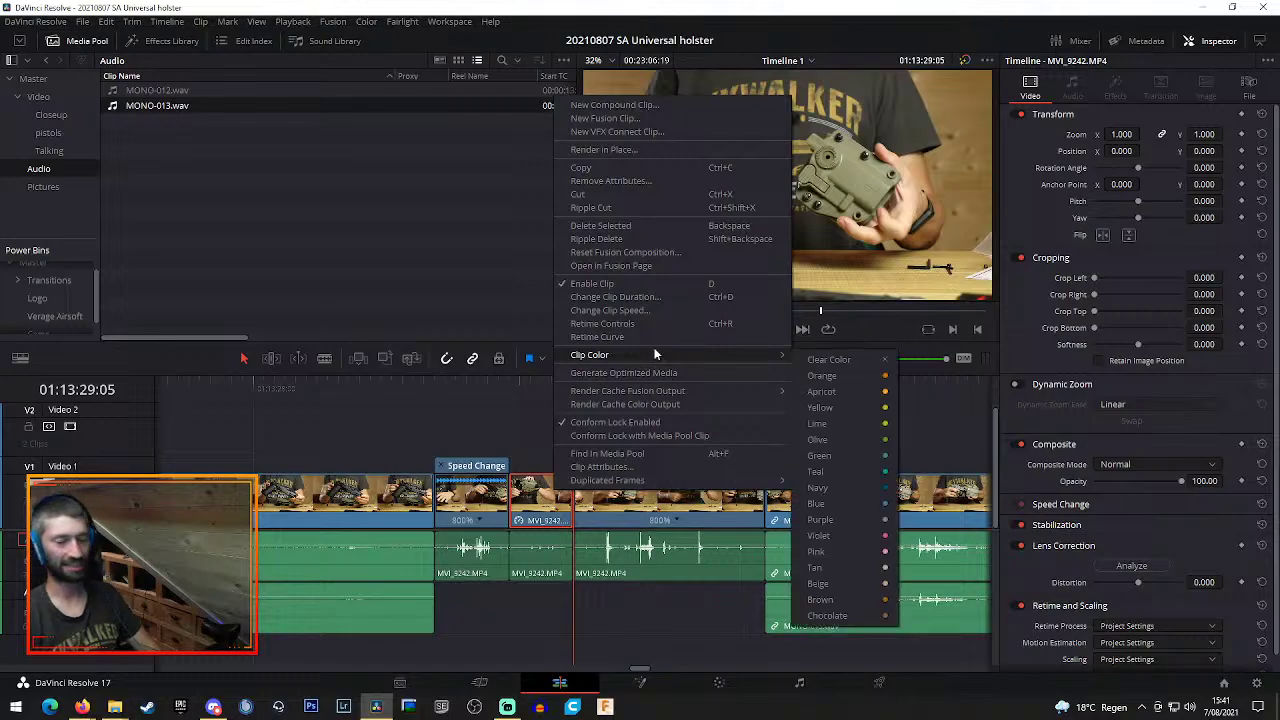
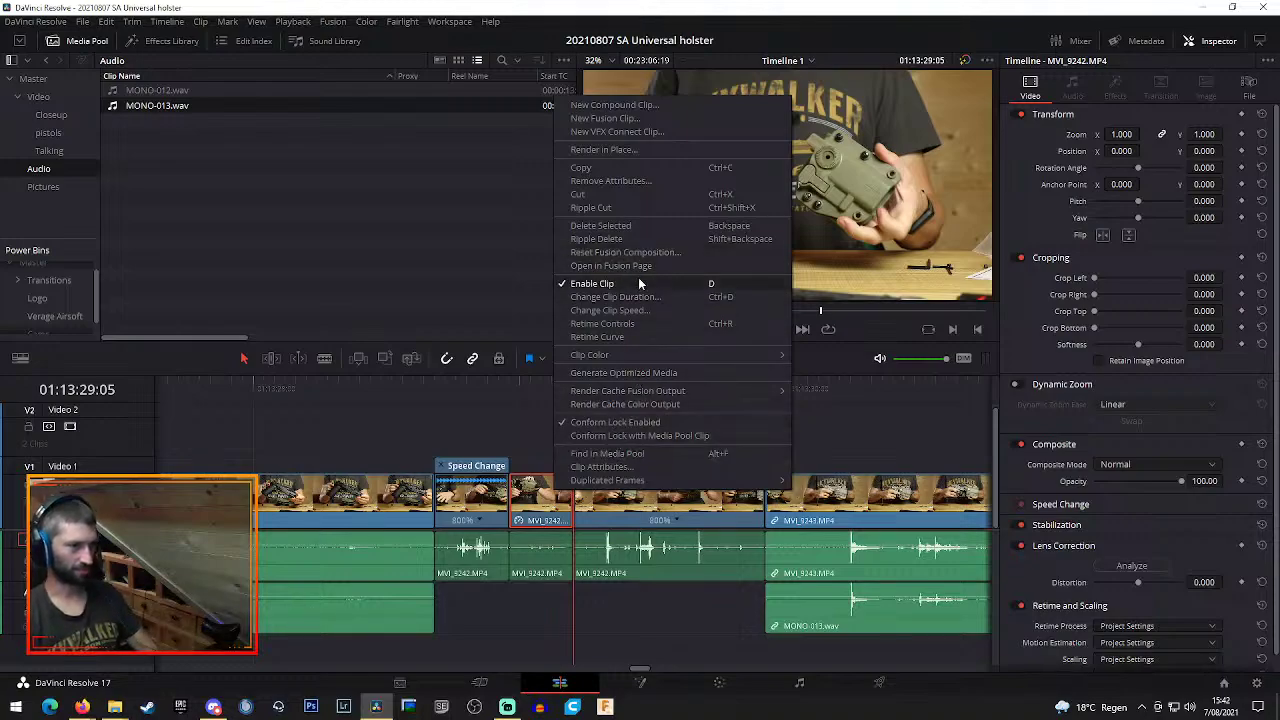
left_click(640, 323)
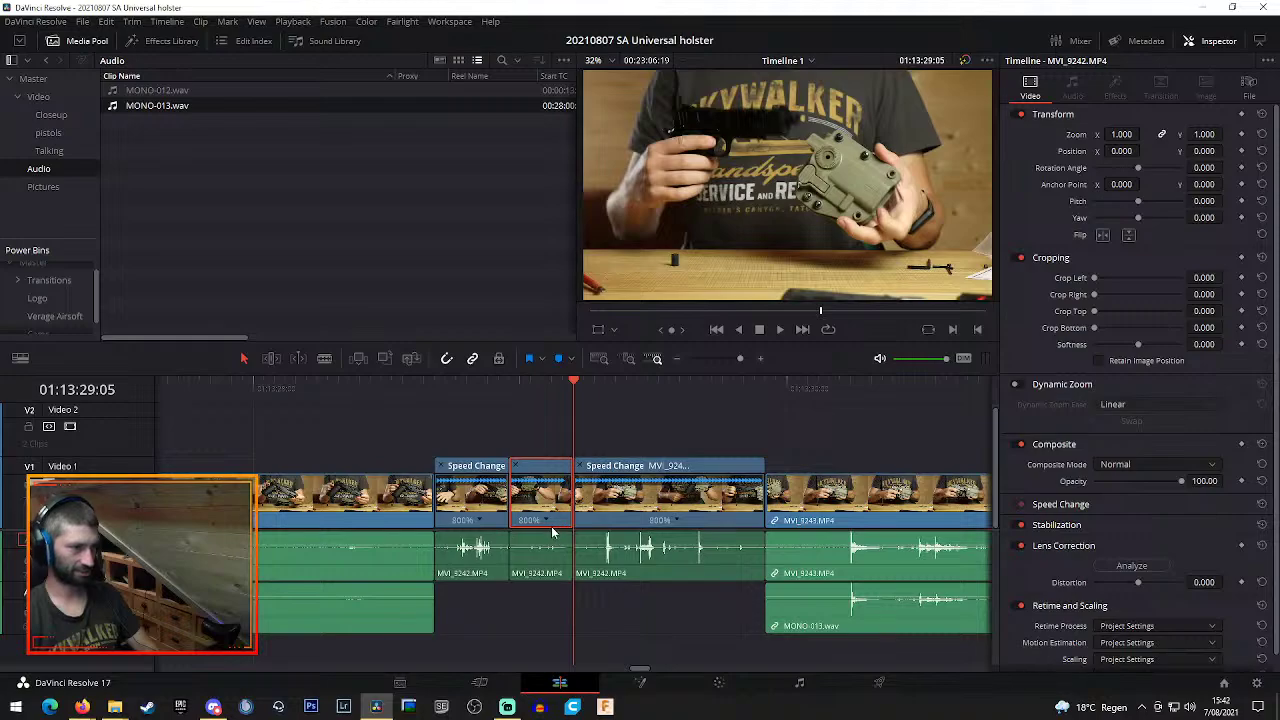
Play the edited group of clips from its start at 01:12:31:09 to review the cuts and sped-up pieces
left_click(678, 360)
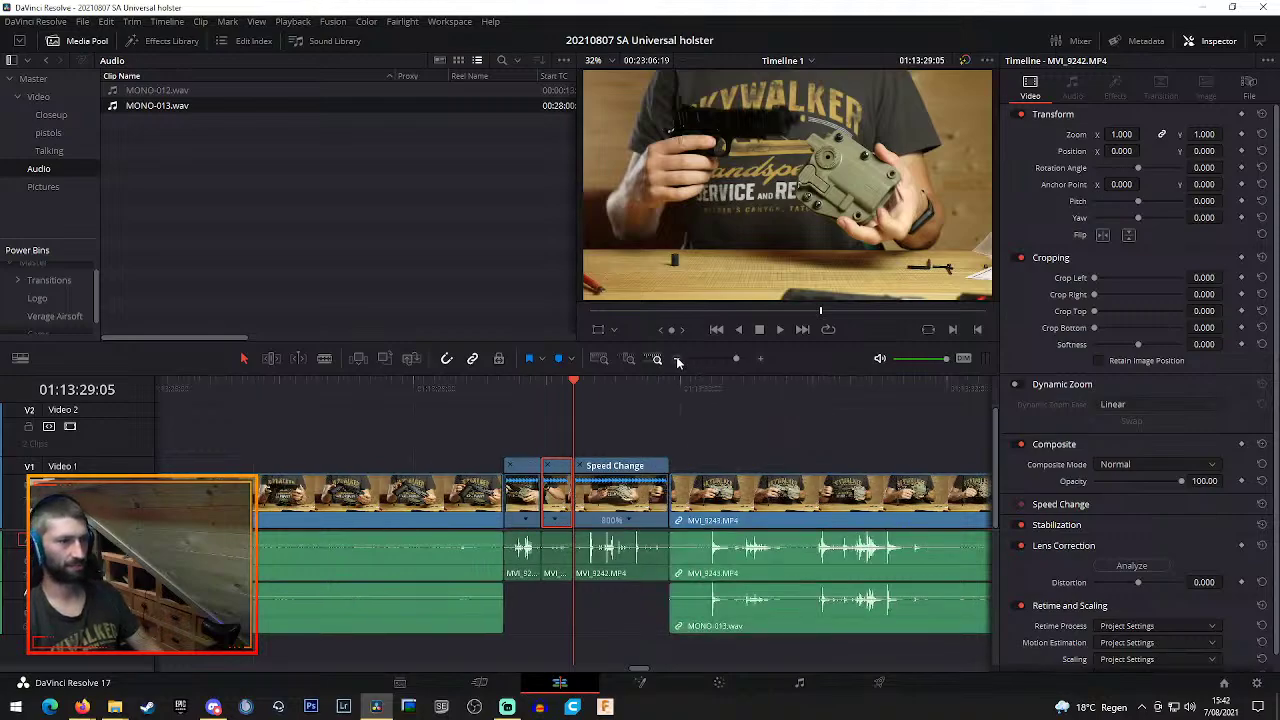
left_click(678, 360)
left_click(678, 360)
left_click(678, 360)
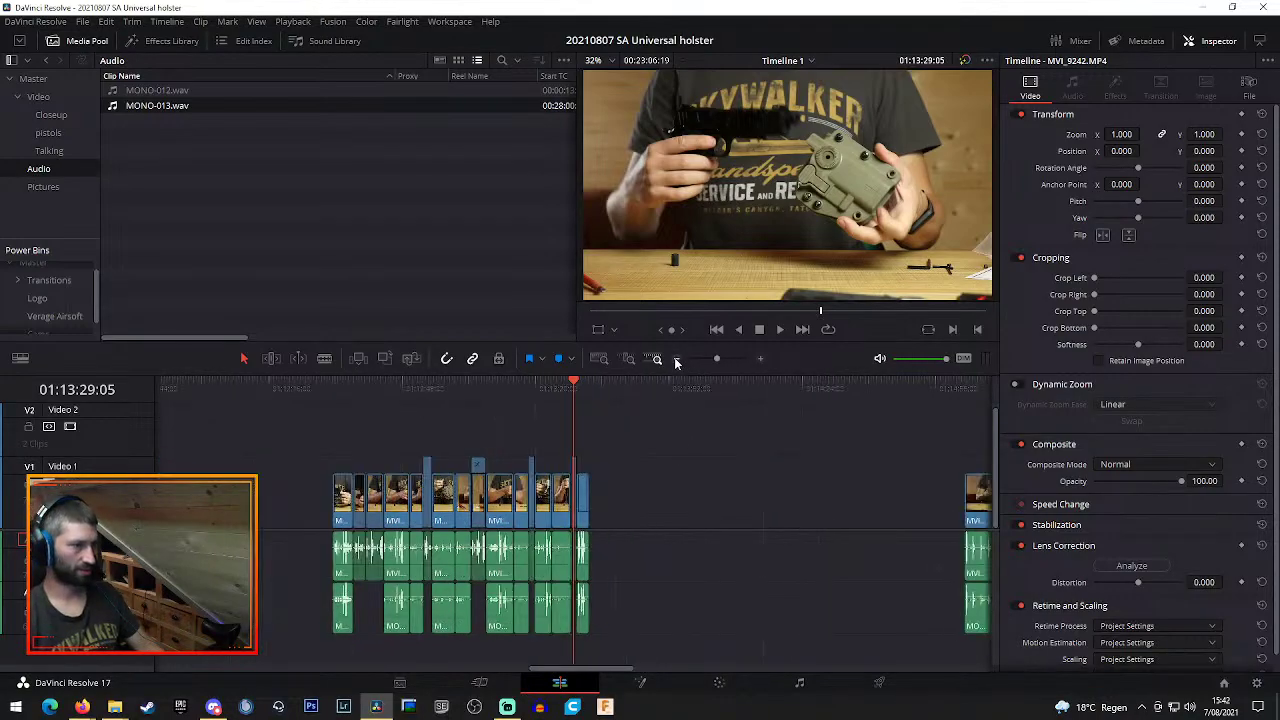
left_click(330, 384)
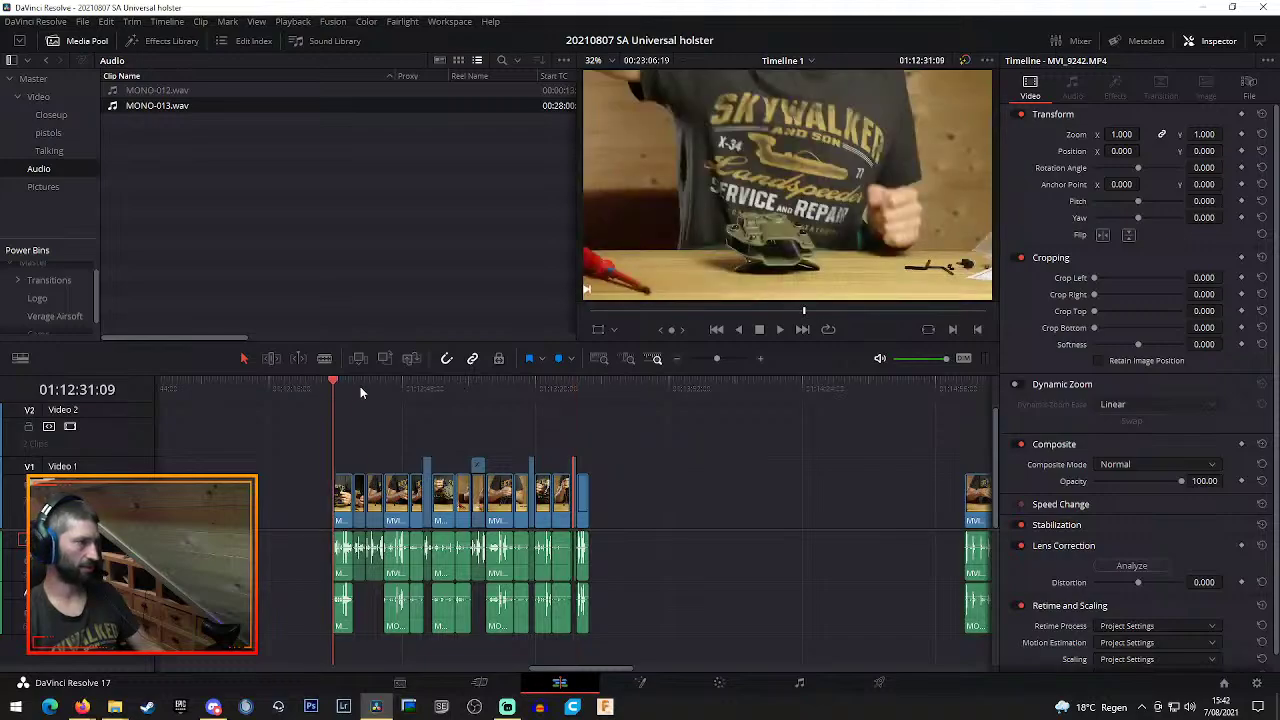
left_click_drag(360, 386, 334, 406)
key("space")
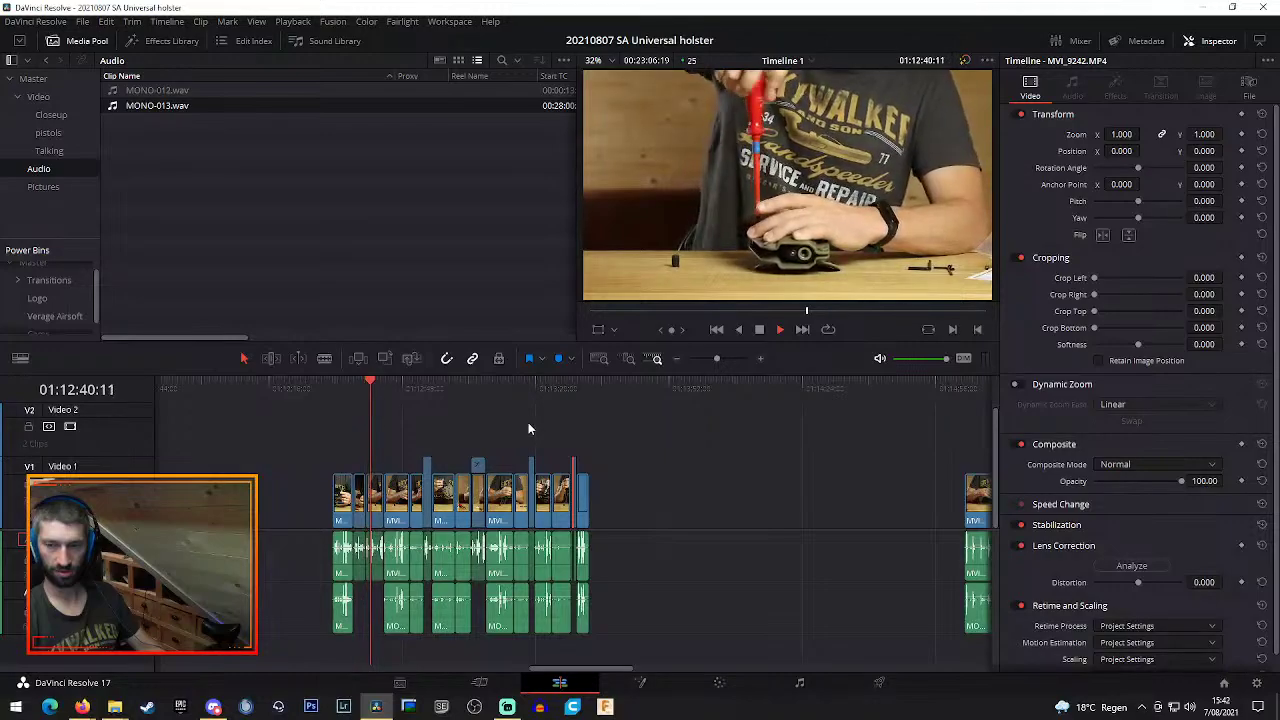
key("space")
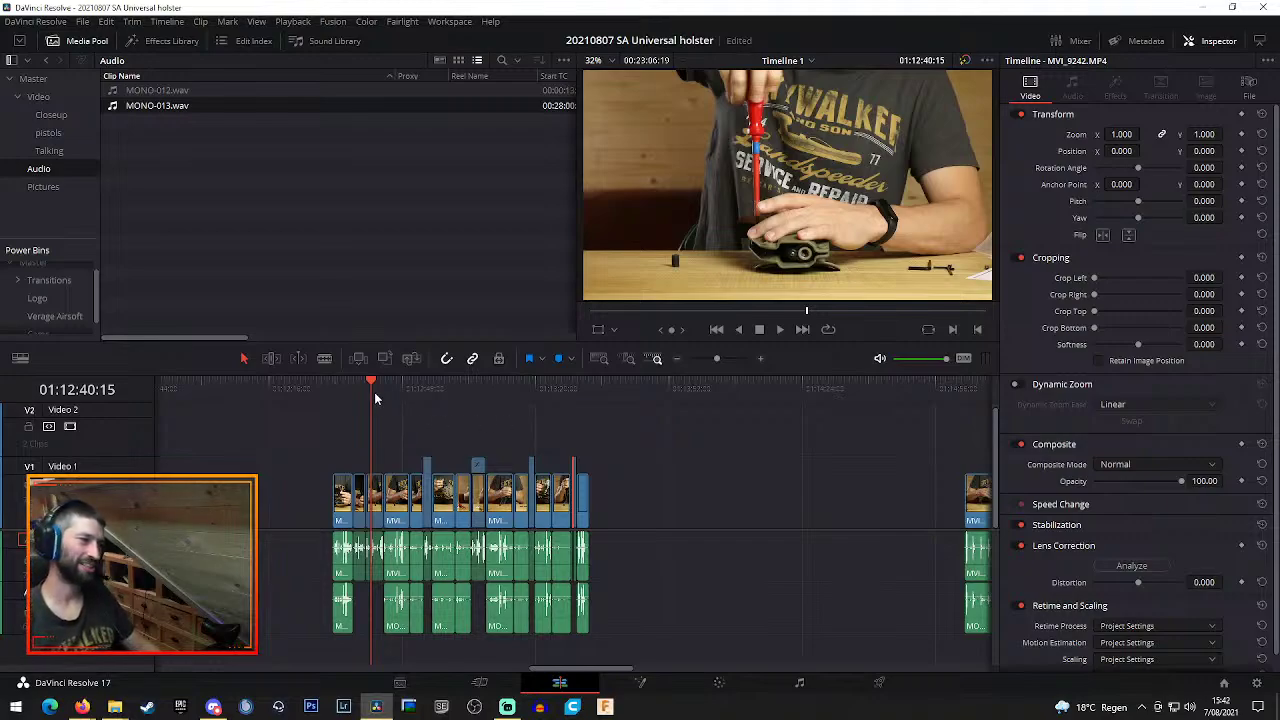
key("space")
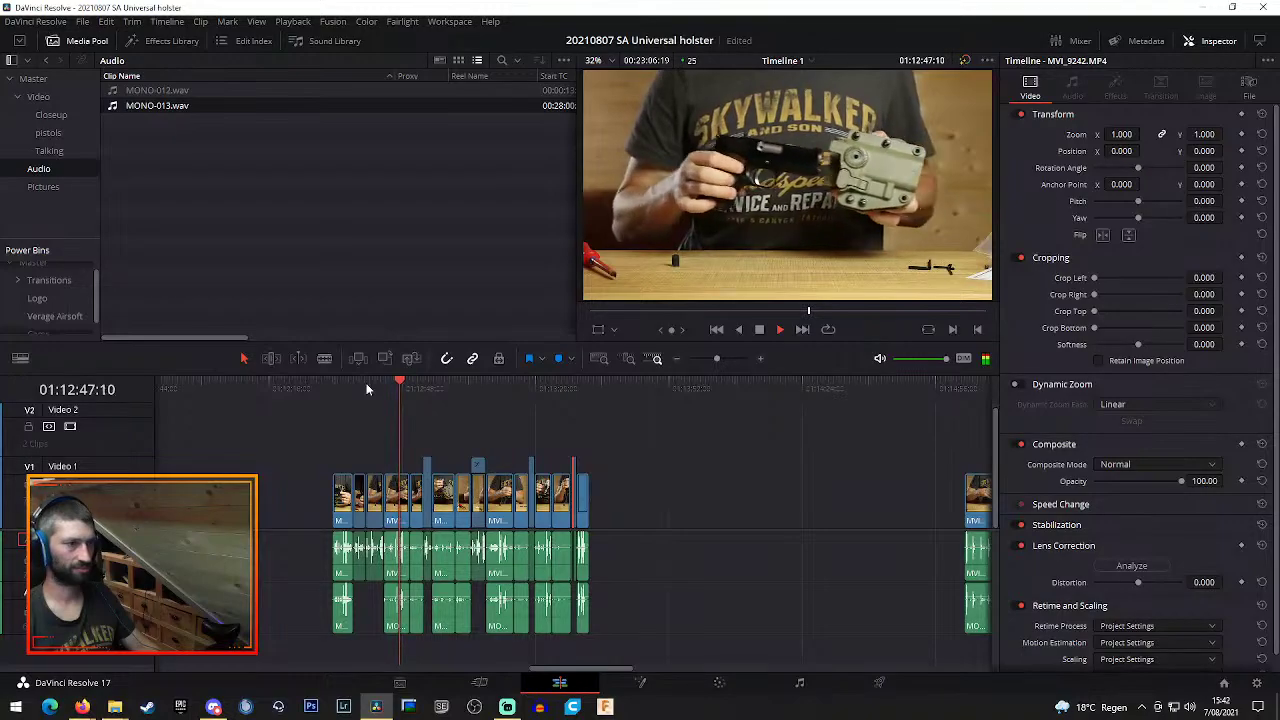
Split the linked MVI_9242.MP4 and MONO-013.wav at 01:12:47:06, then delete the part up to the next cut and close its gap
left_click(760, 358)
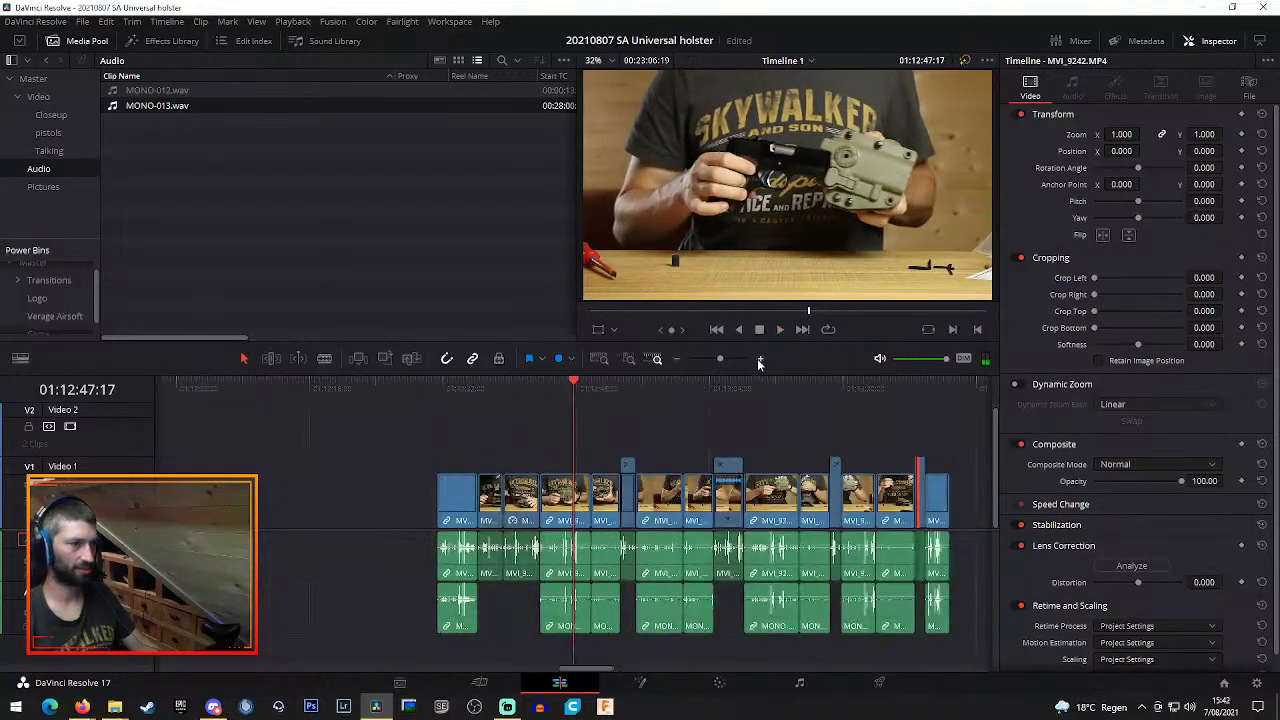
left_click(760, 358)
left_click(563, 385)
left_click(563, 385)
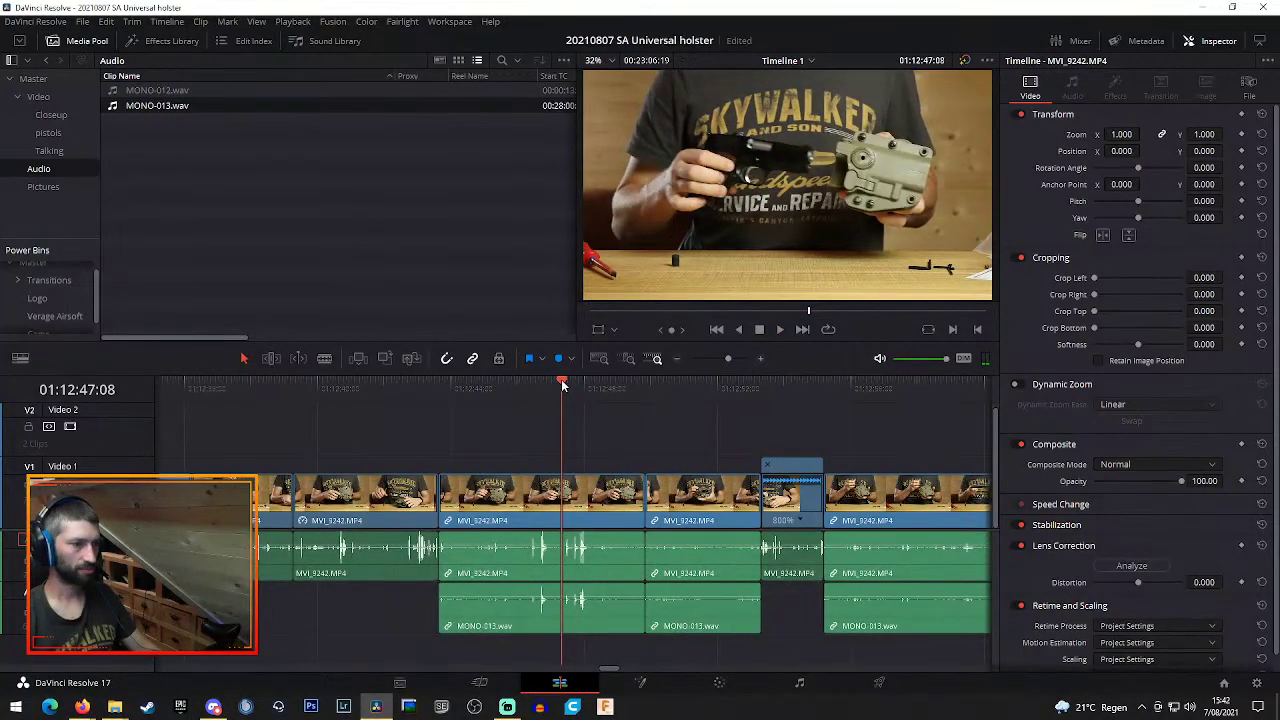
key("space")
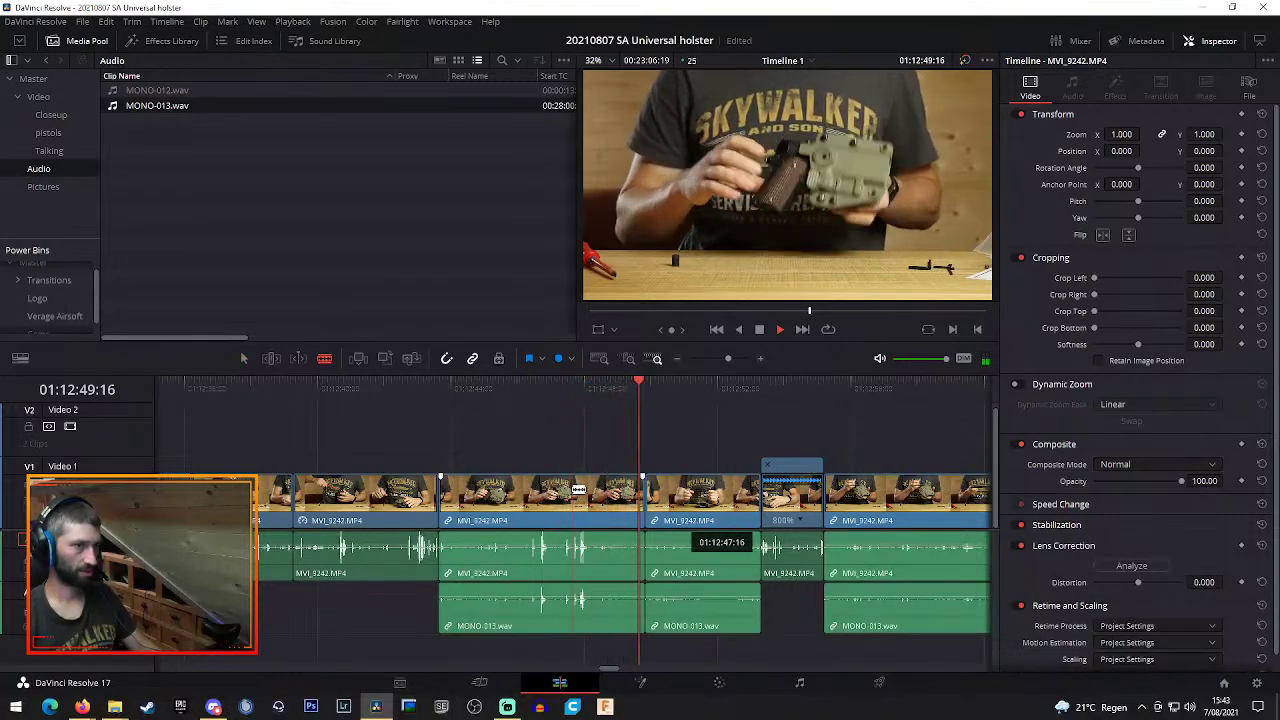
left_click(508, 387)
key("space")
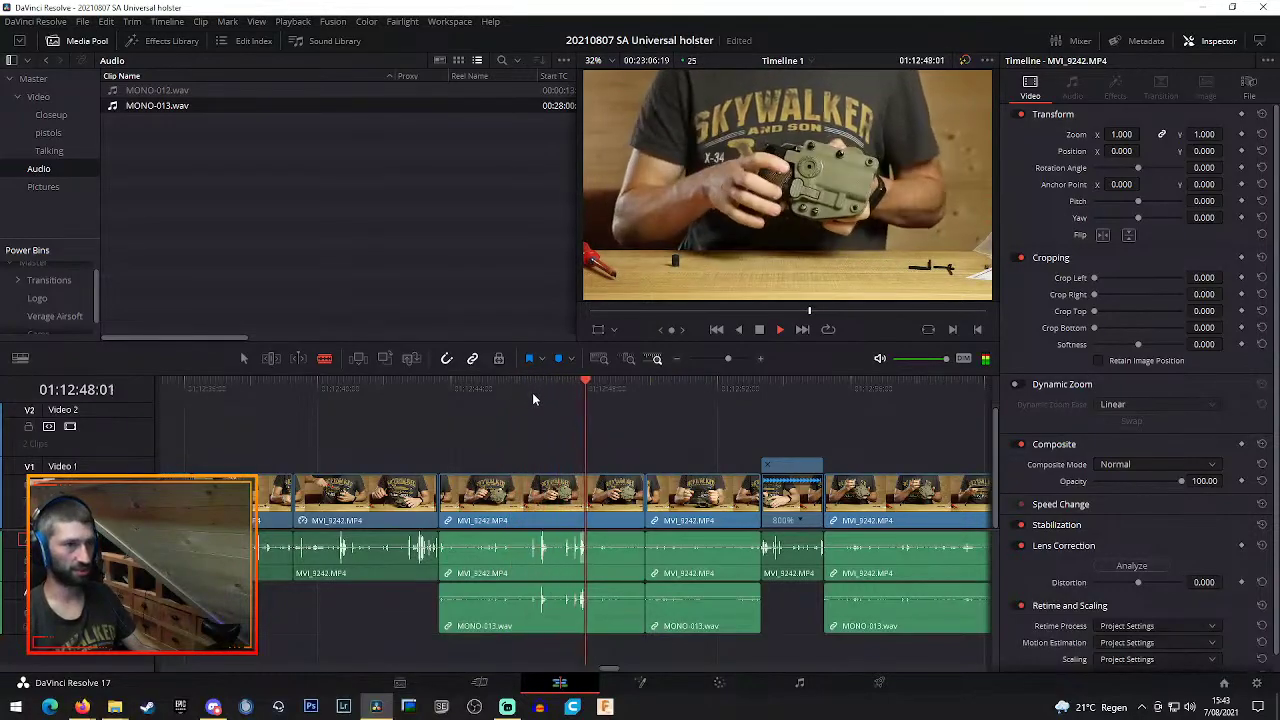
left_click(457, 387)
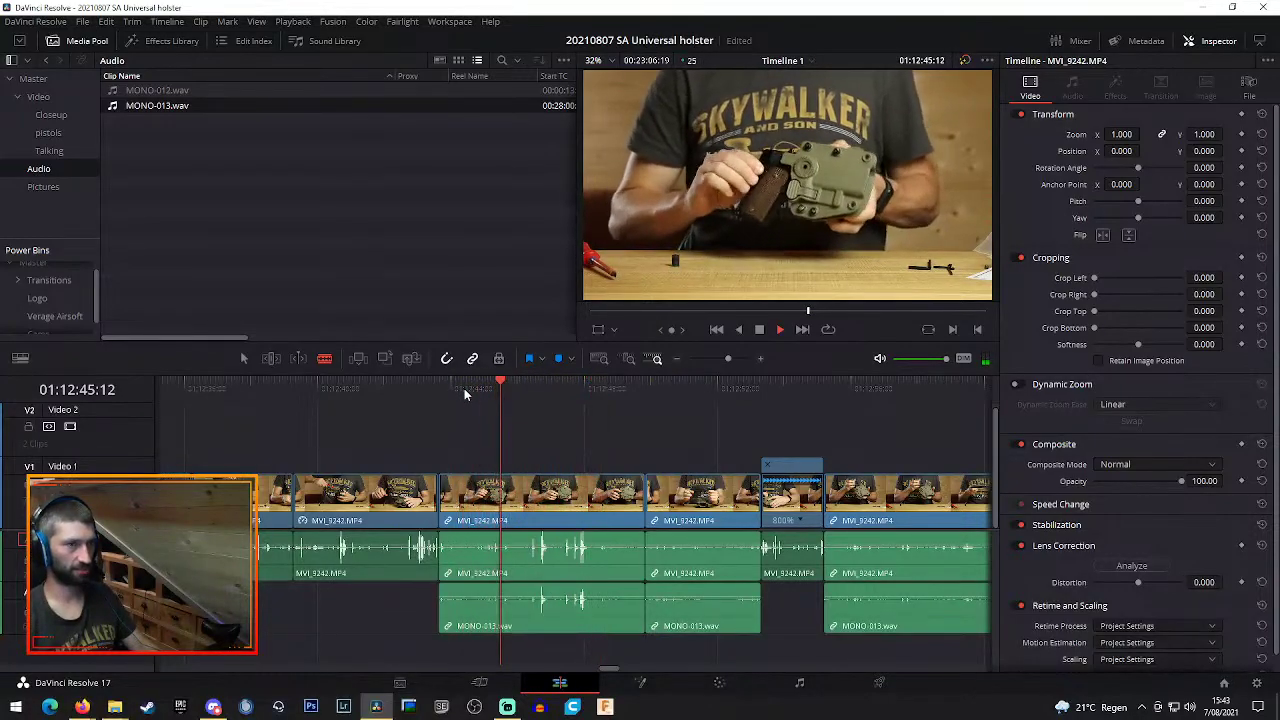
left_click(565, 494)
key("a")
left_click(603, 493)
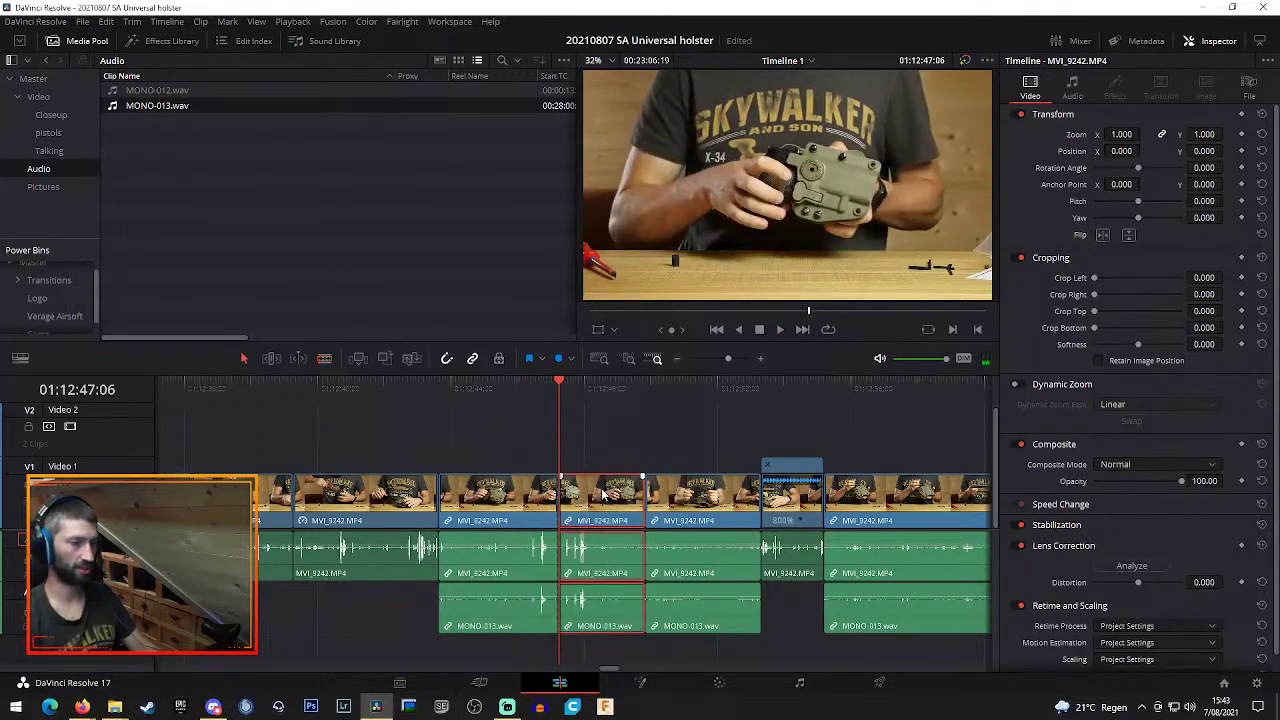
key("Delete")
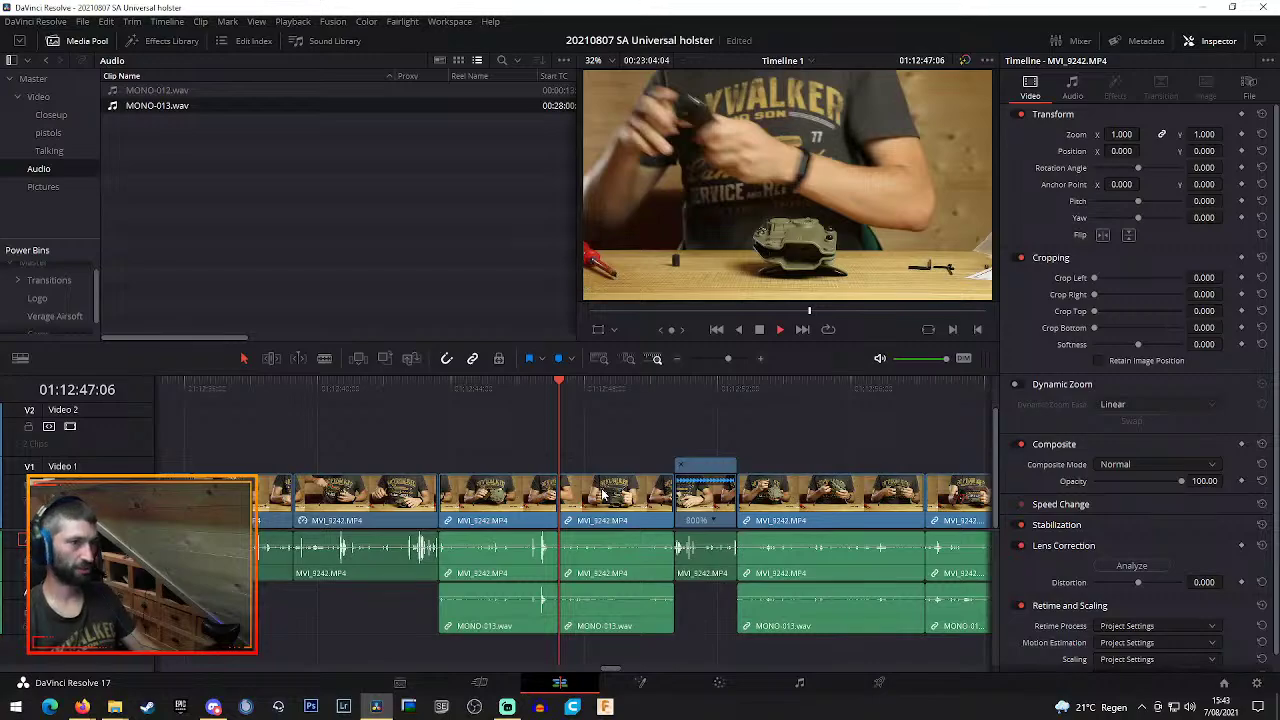
Play the timeline from the new cut at 01:12:47:06 through to 01:12:55:02 to check the join and following clips
key("space")
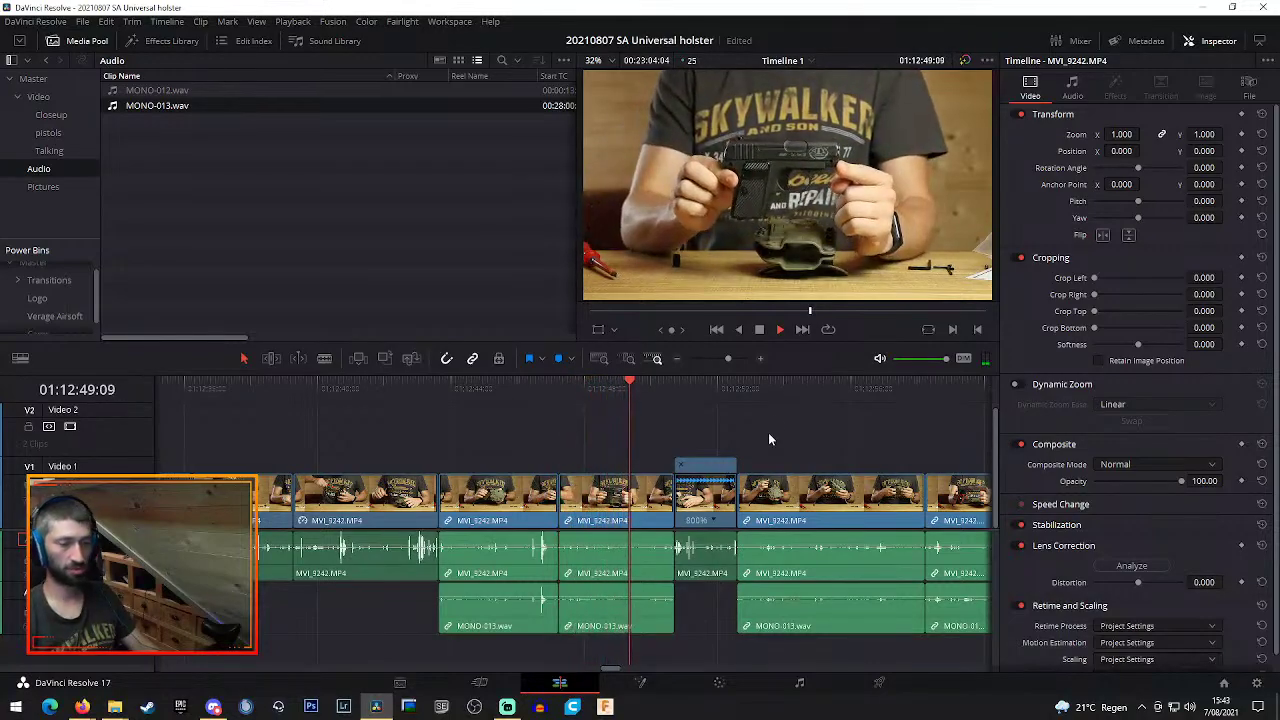
left_click(677, 358)
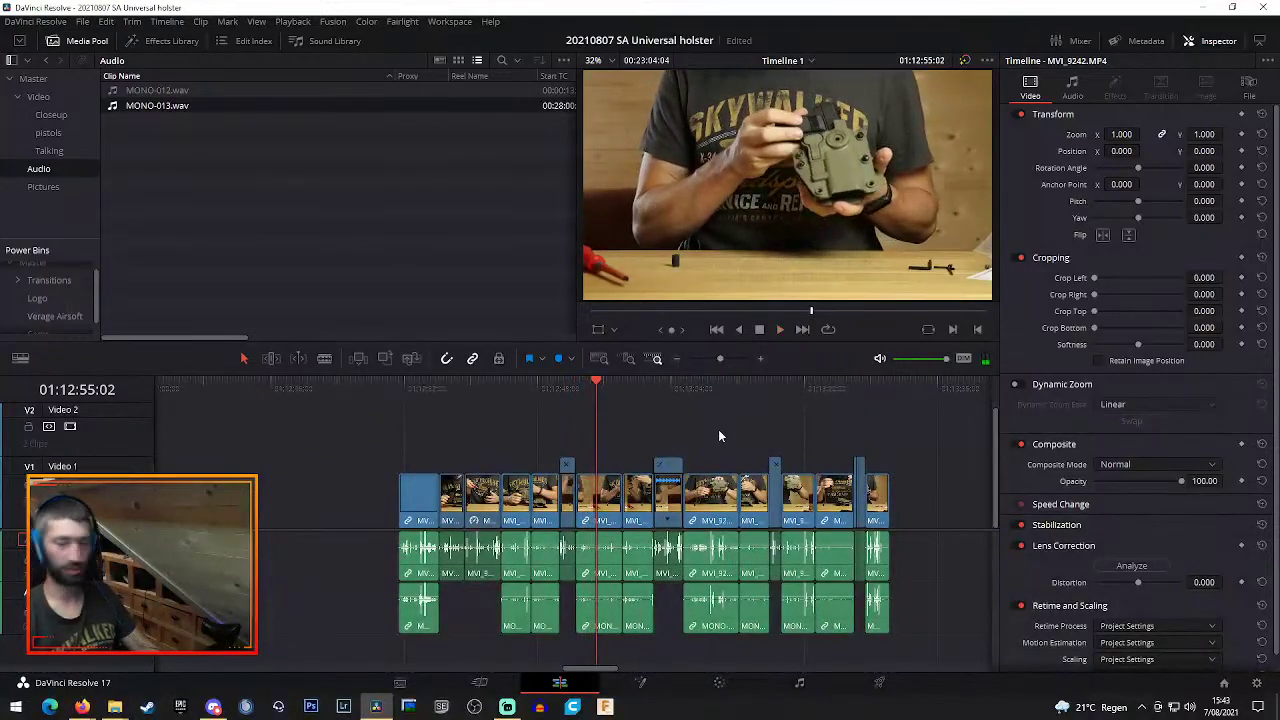
key("space")
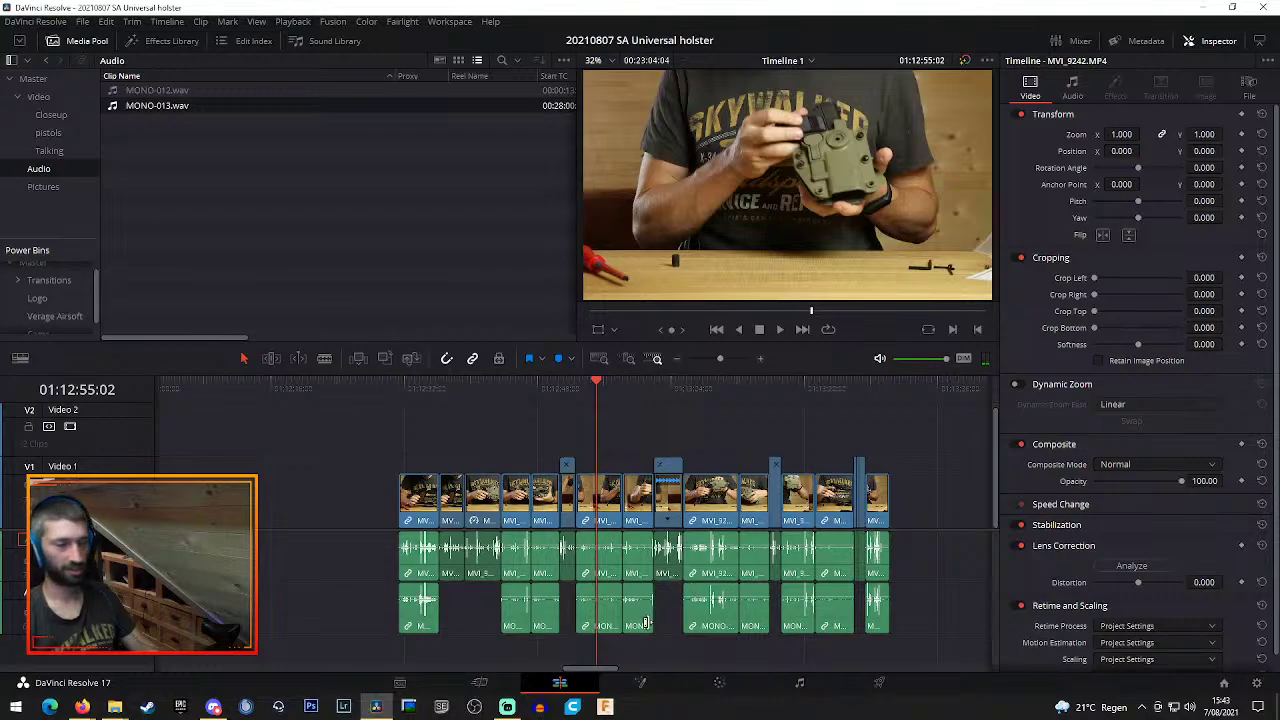
Select the whole group of edited video clips and their audio around 01:12:55:02
left_click_drag(573, 672, 587, 675)
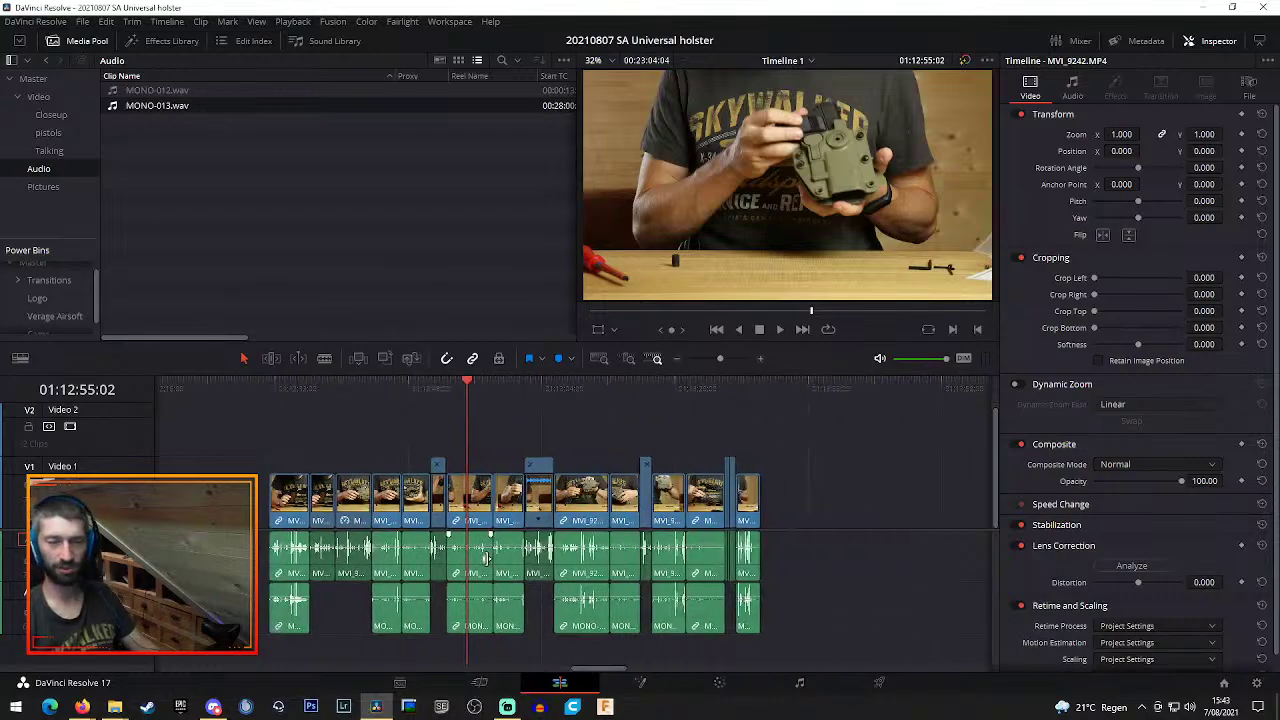
left_click_drag(227, 445, 806, 632)
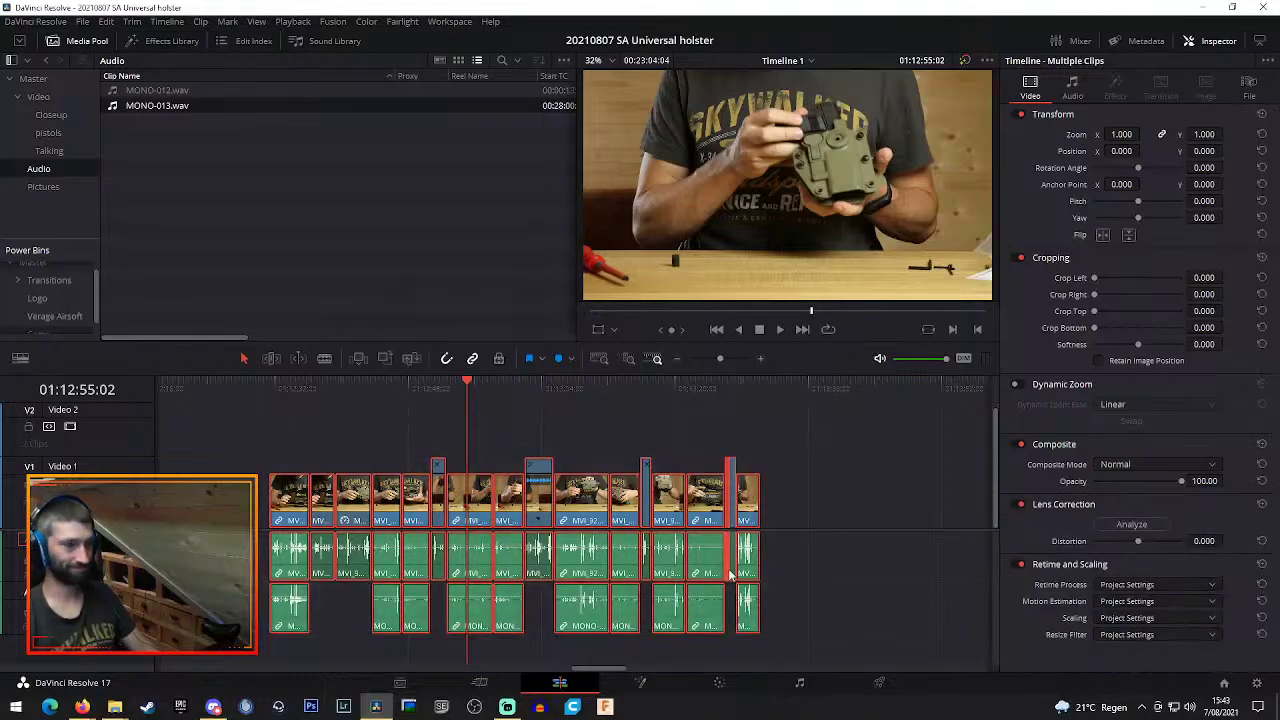
left_click(678, 360)
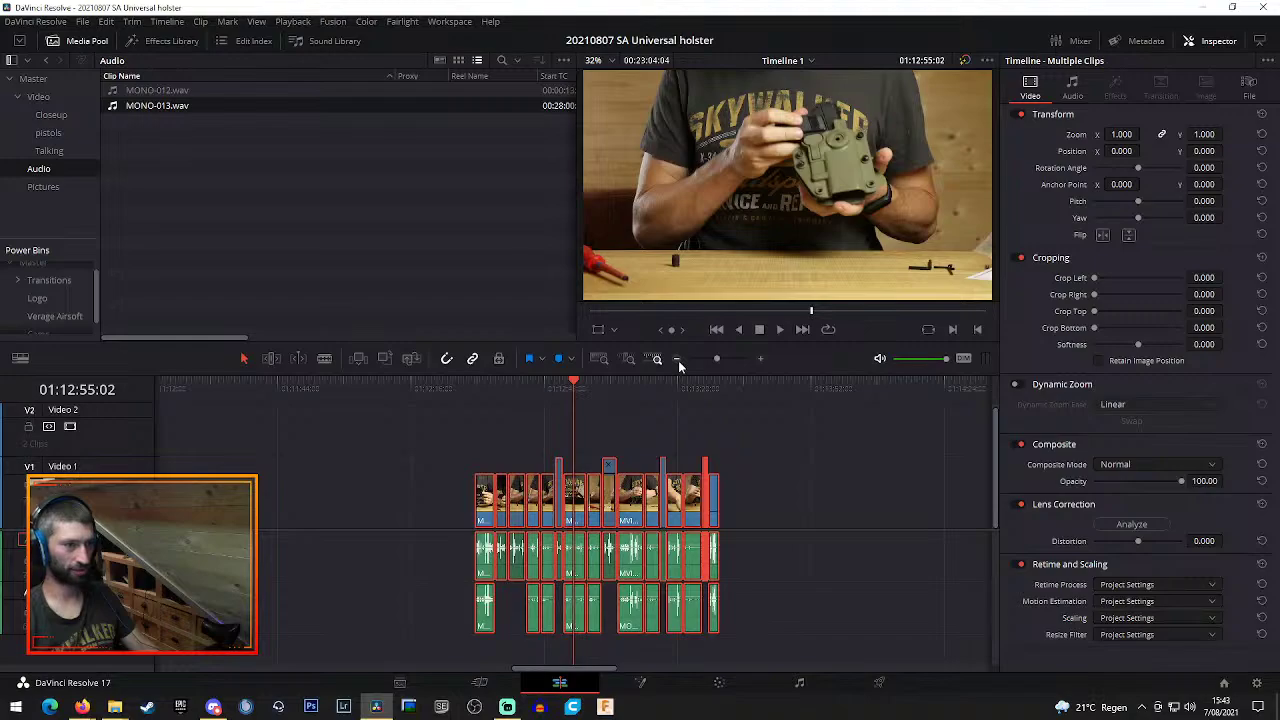
left_click(678, 360)
Split the linked MVI_9243.MP4 and MONO-013.wav at 01:15:29:07 and again at about 01:15:33, and continue reviewing from about 01:16:05
left_click_drag(537, 671, 660, 670)
left_click(677, 358)
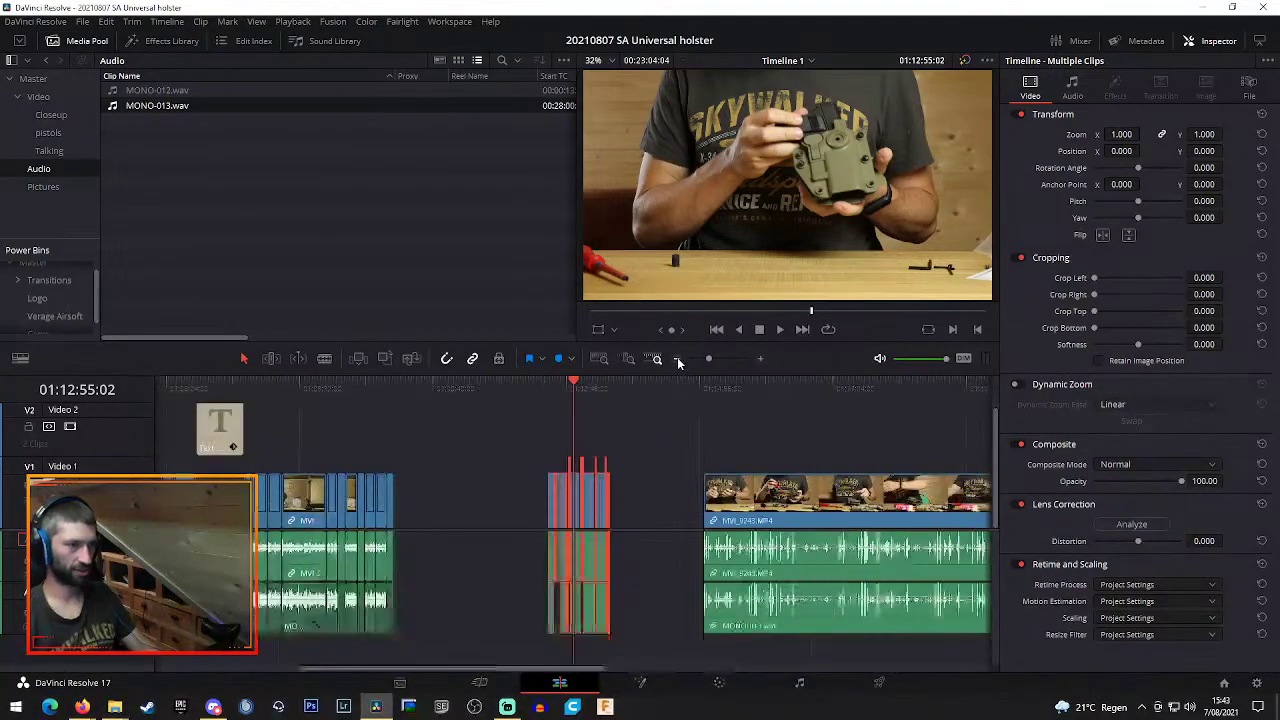
left_click_drag(537, 676, 647, 674)
left_click(412, 392)
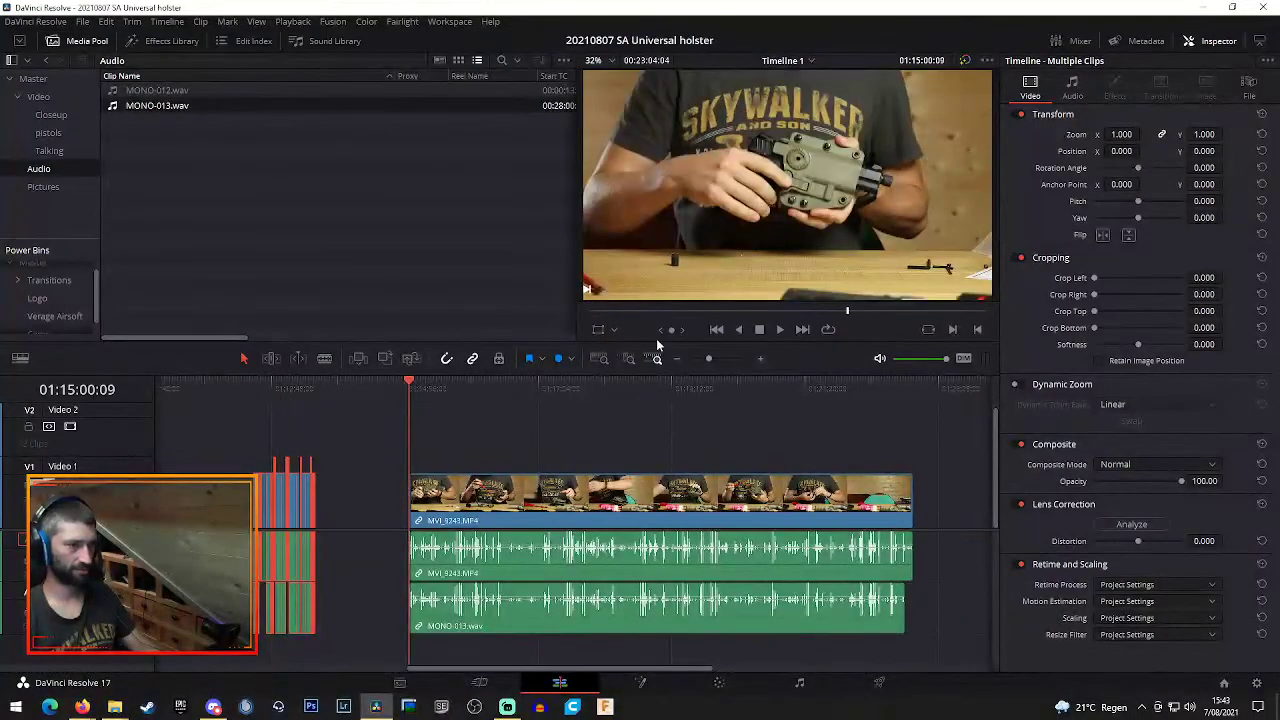
left_click(763, 358)
left_click_drag(575, 384, 695, 395)
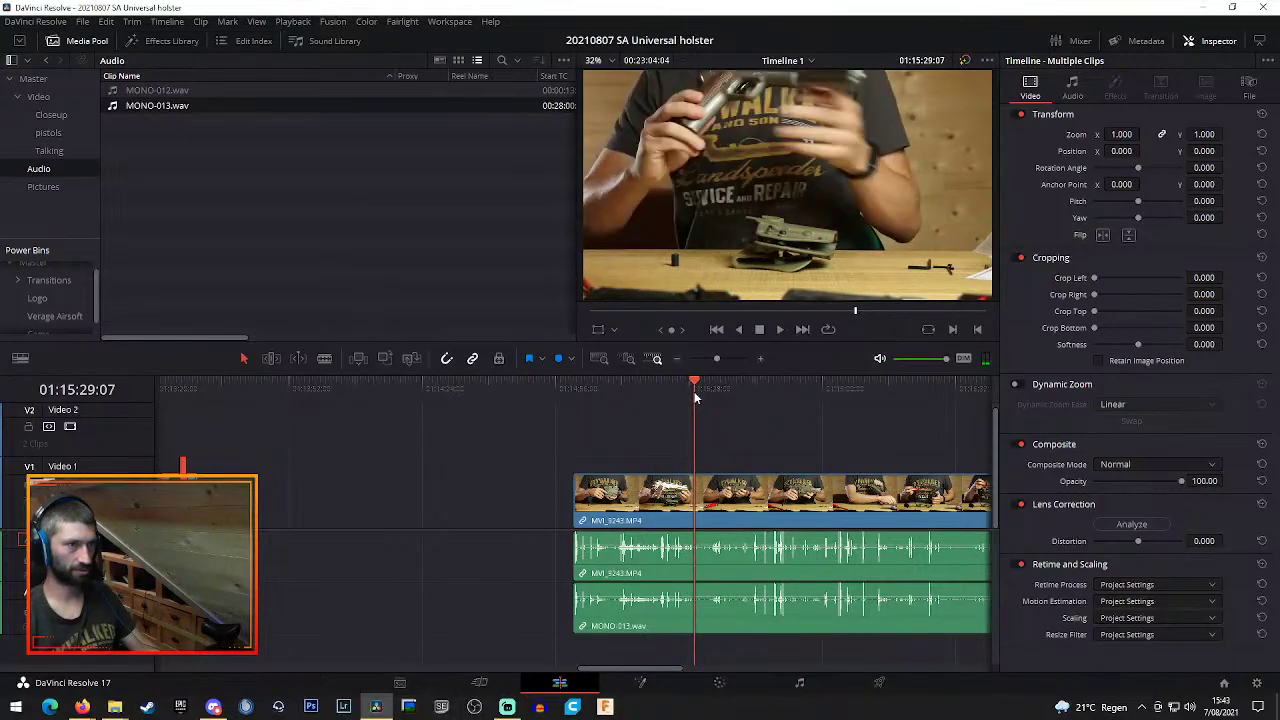
key("b")
left_click(697, 505)
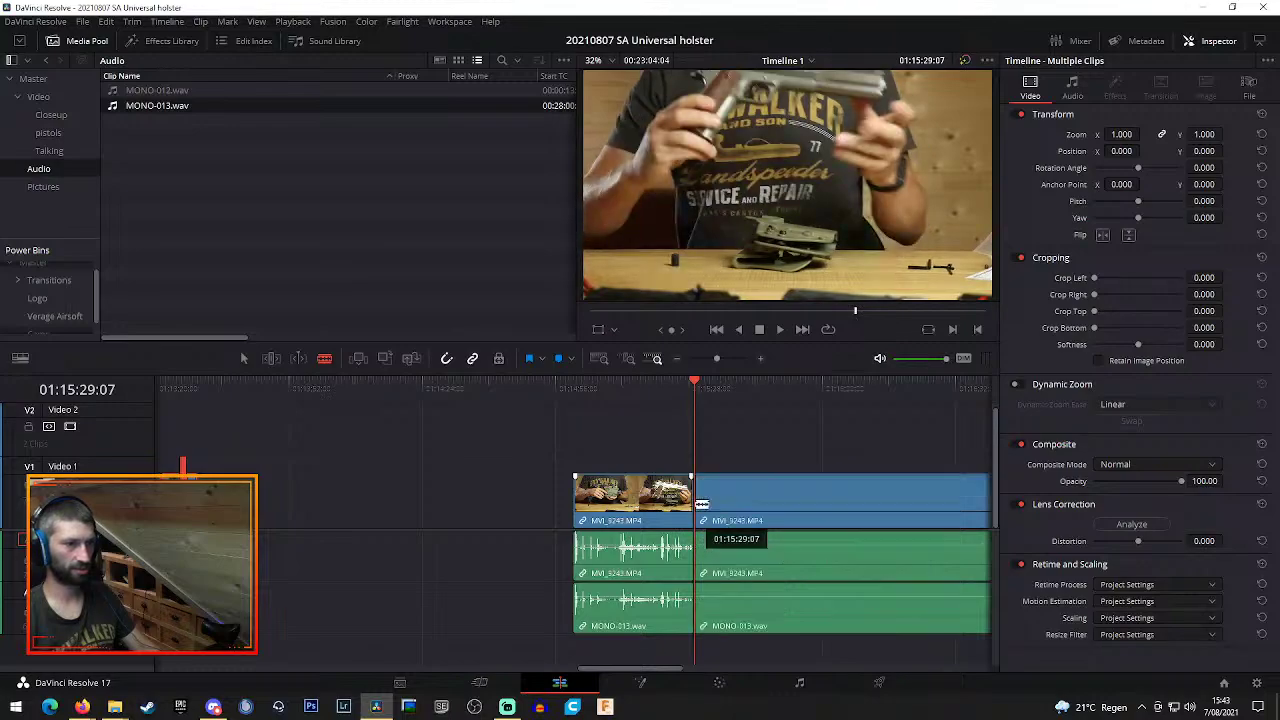
key("space")
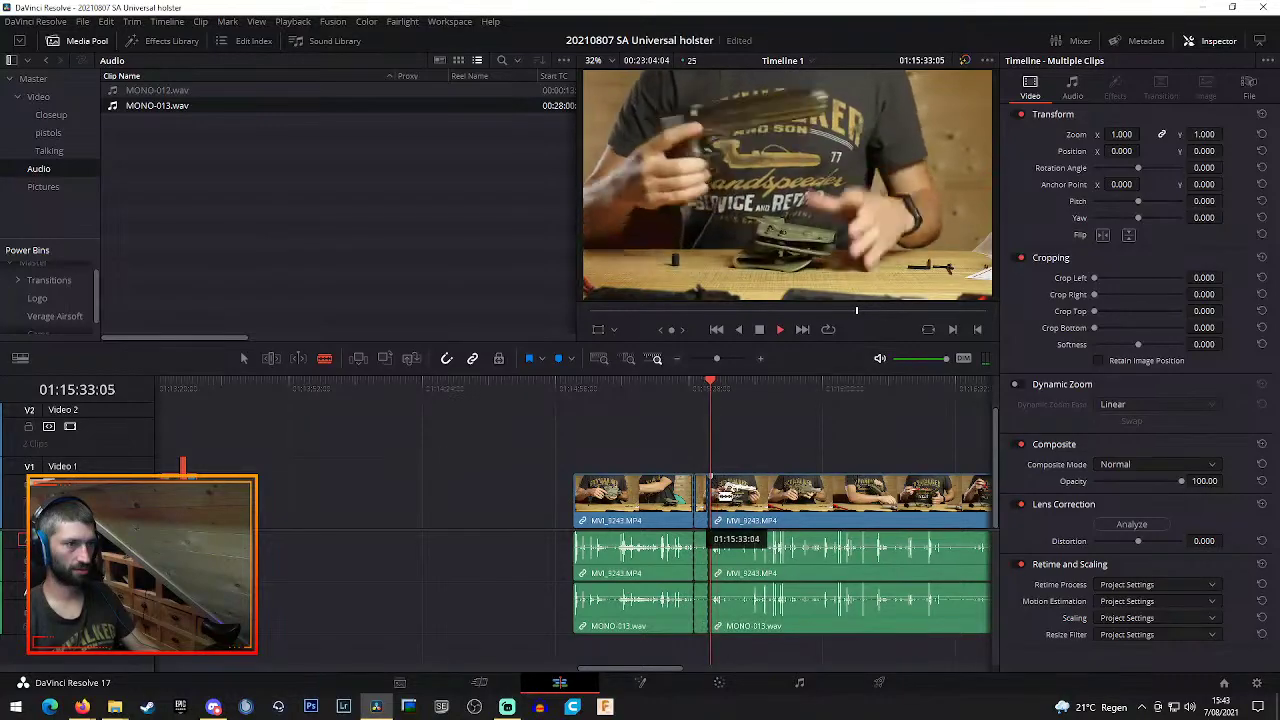
left_click_drag(714, 382, 846, 418)
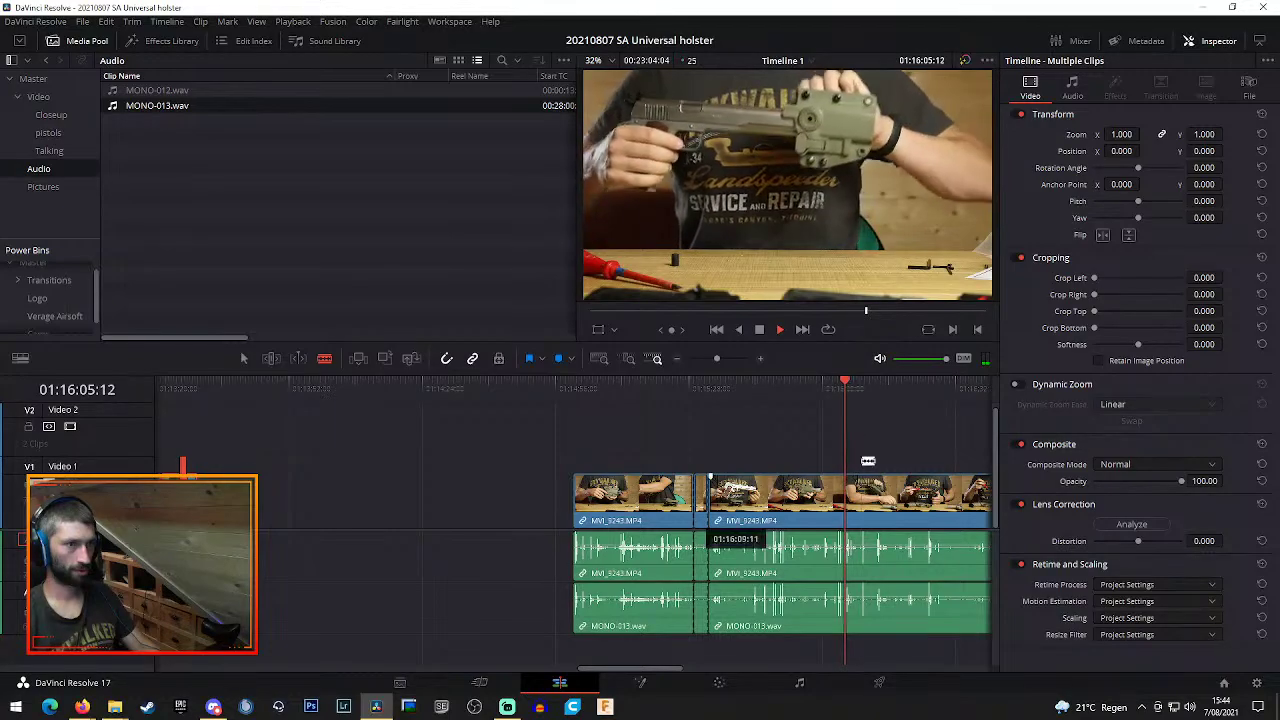
Split the linked MVI_9243.MP4 and MONO-013.wav at 01:16:05:11 and again at 01:16:10:20
key("space")
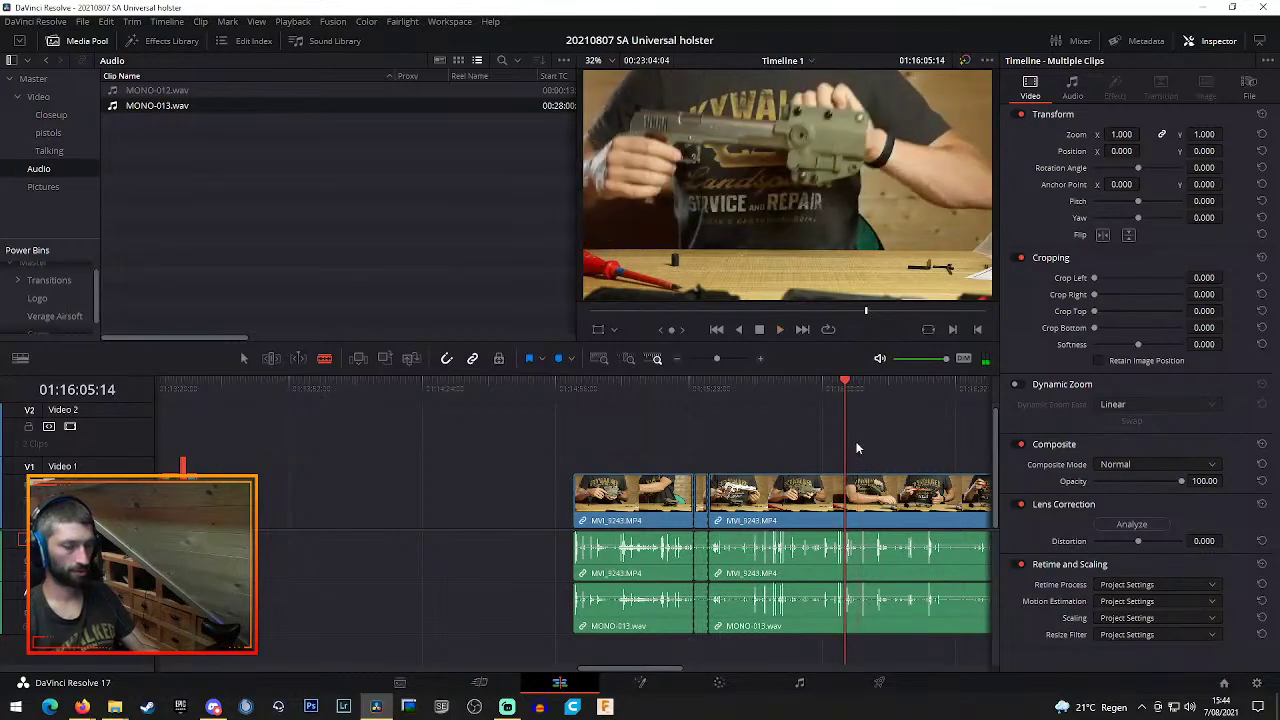
key("space")
left_click(849, 521)
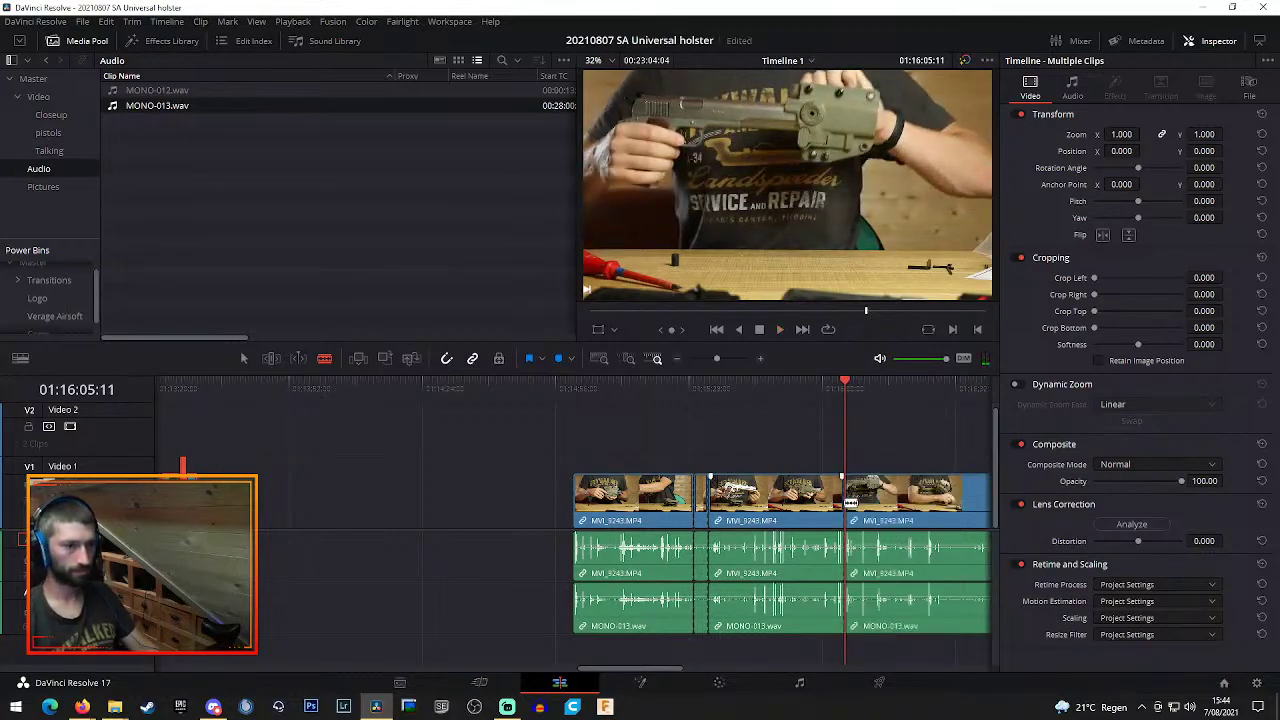
key("space")
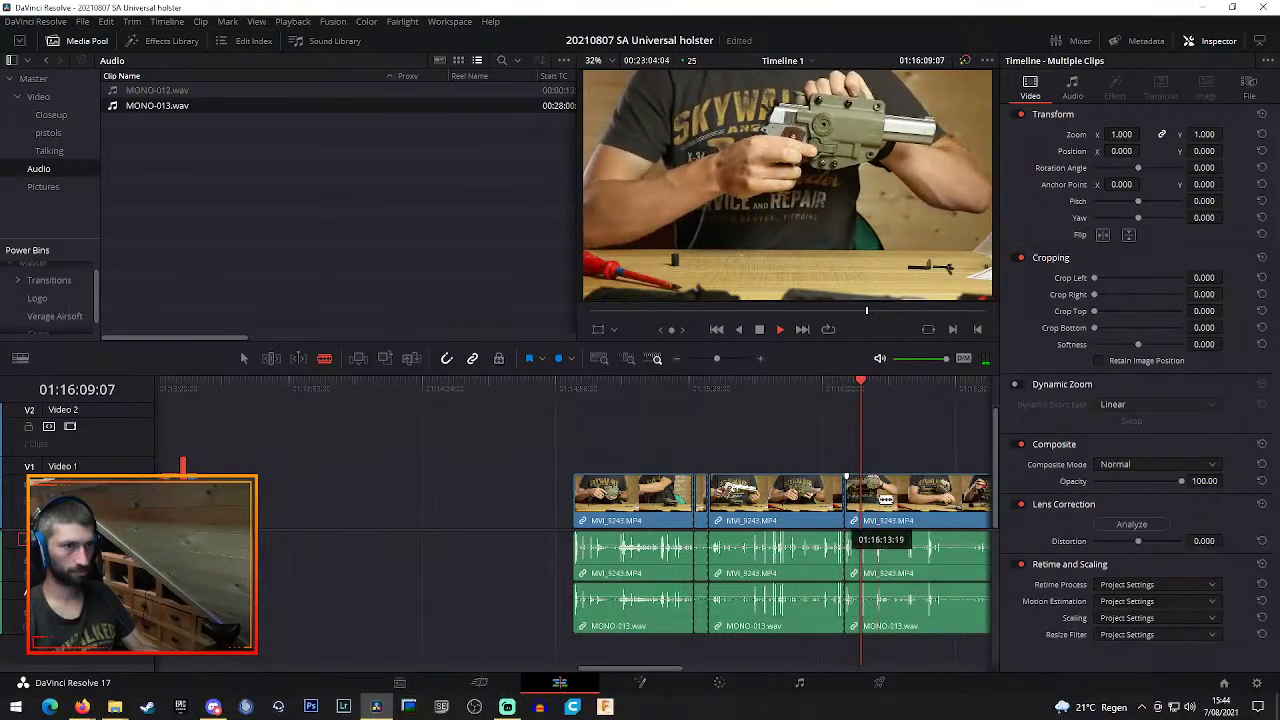
key("space")
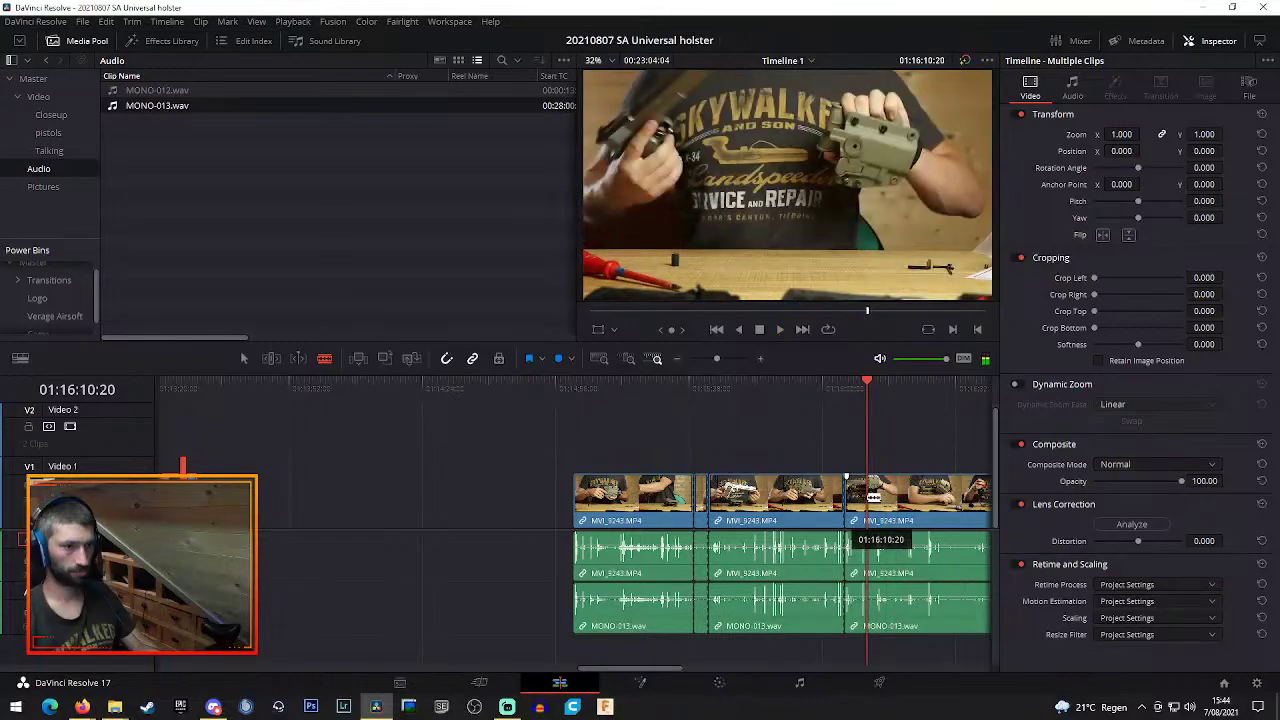
Set the speed of the MVI_9243.MP4 piece between about 01:15:33 and 01:16:05:11 to 800% with retime controls
key("a")
right_click(770, 500)
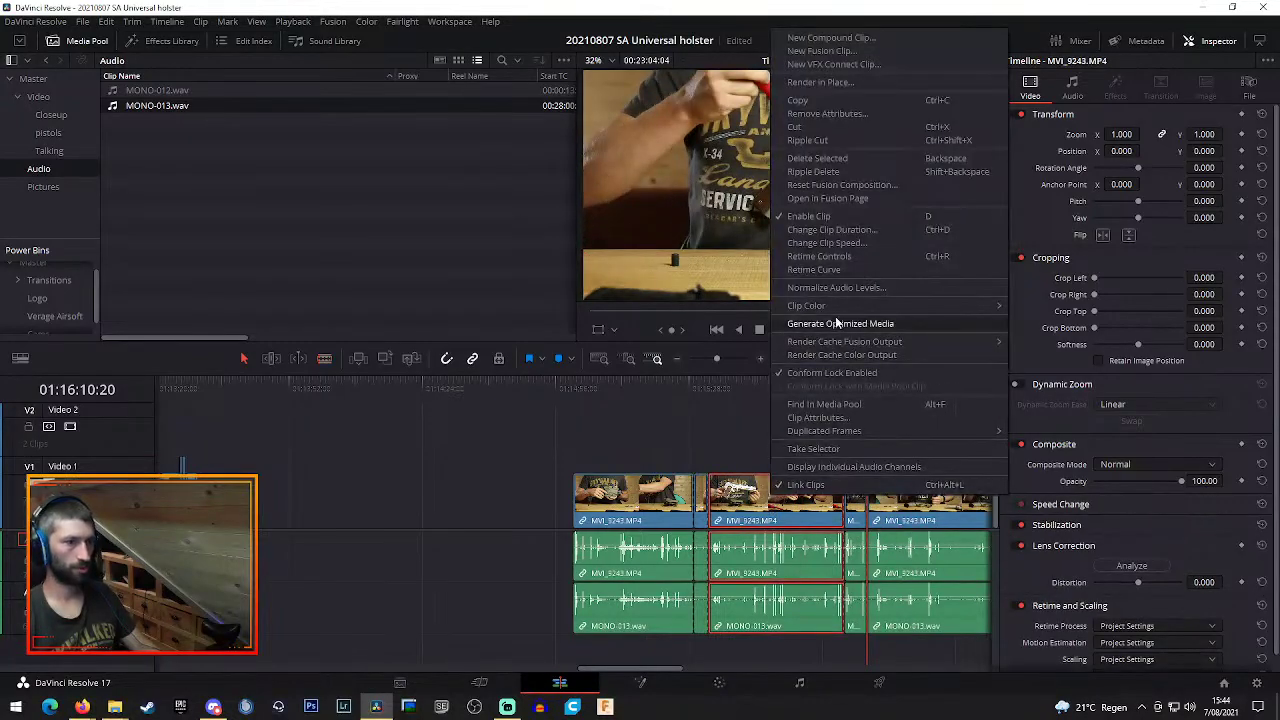
left_click(833, 256)
left_click(782, 520)
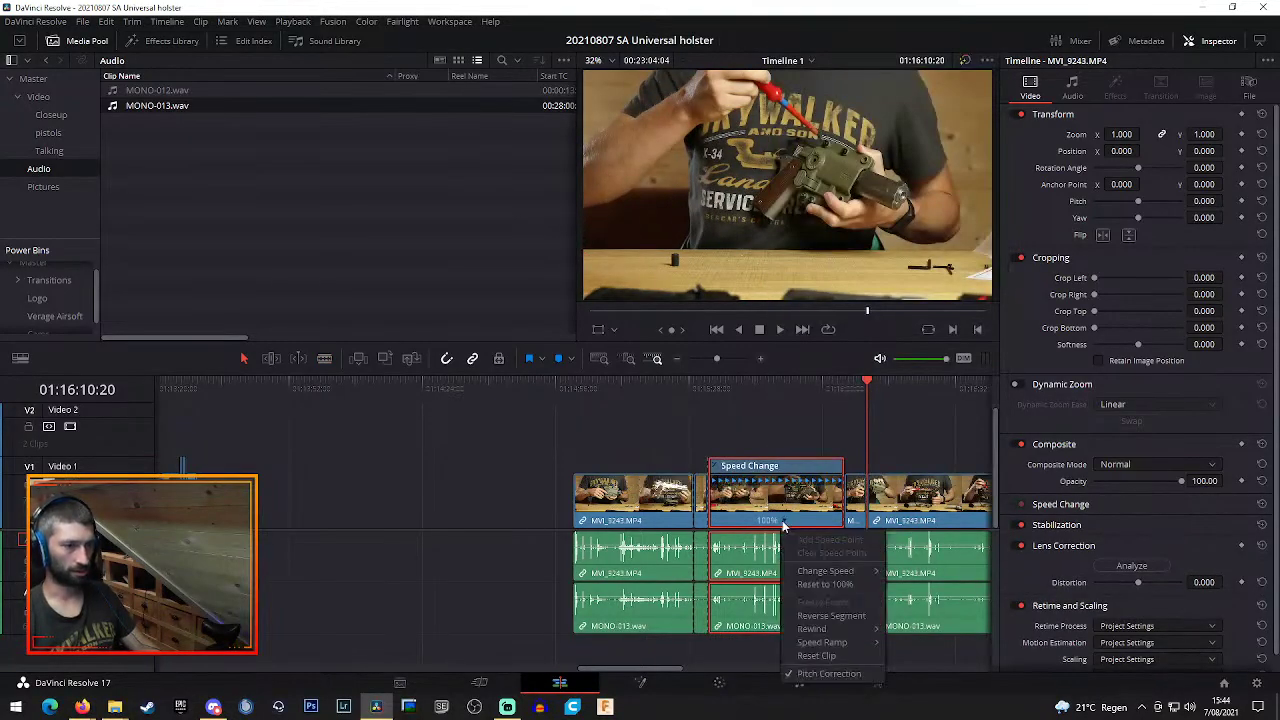
mouse_move(888, 574)
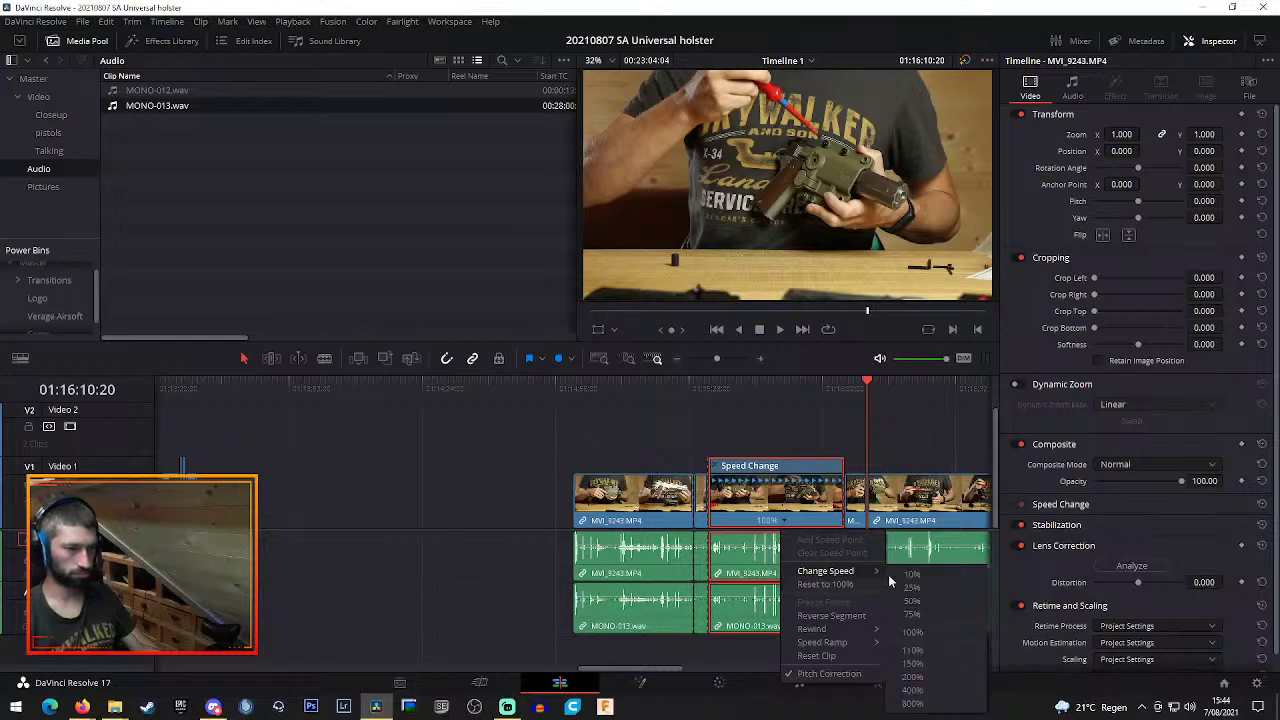
left_click(940, 706)
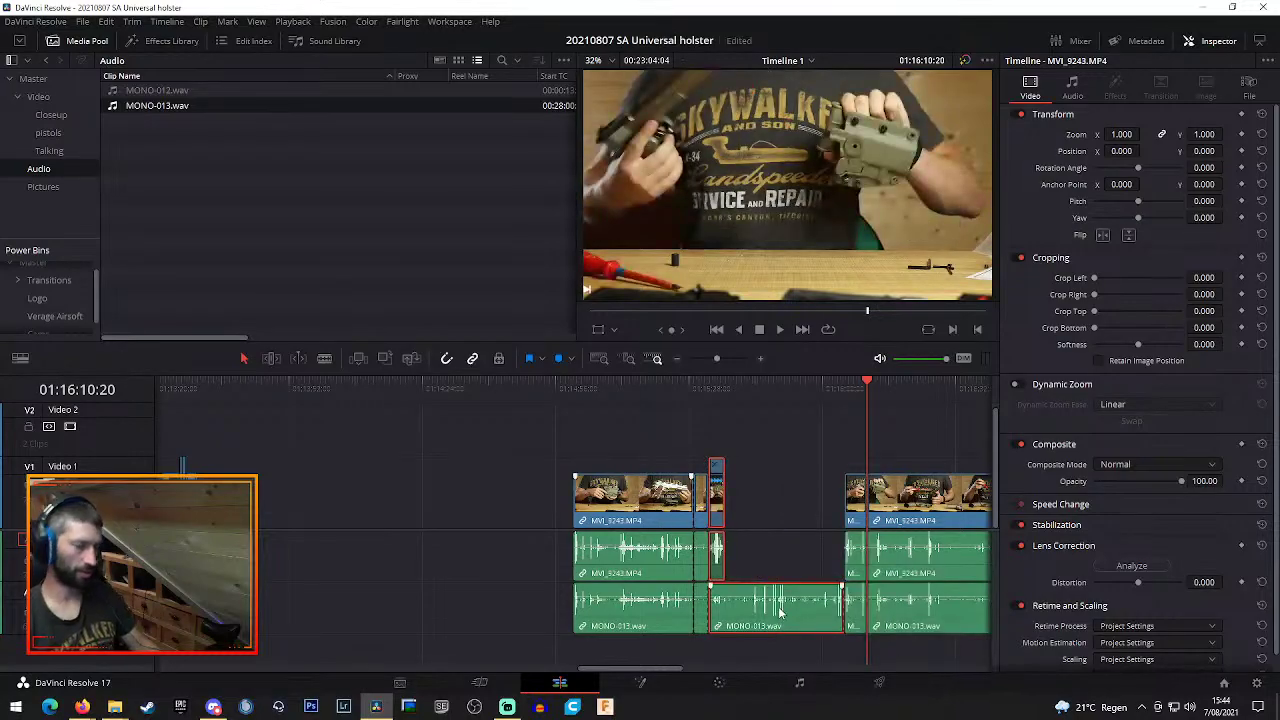
Delete the MONO-013.wav section belonging to the sped-up piece, and the linked MVI_9243.MP4 clip before the 01:15:29:07 cut
left_click(783, 550)
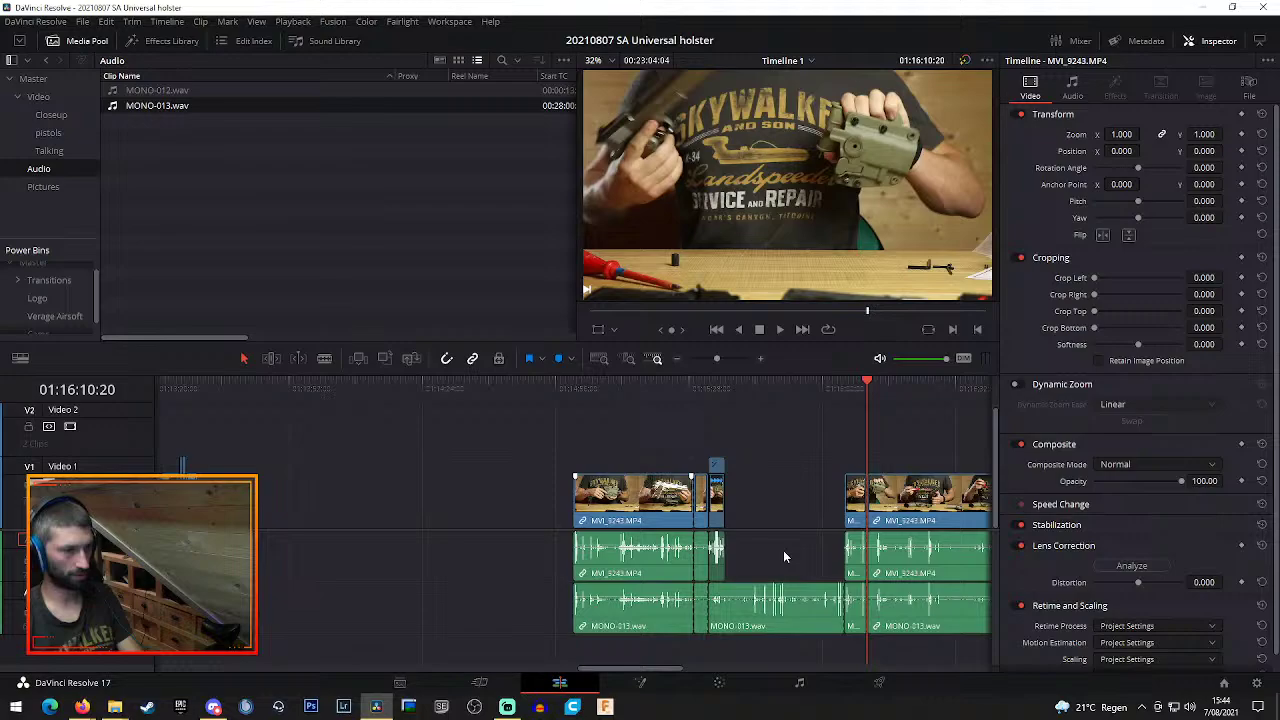
left_click(789, 607)
key("Delete")
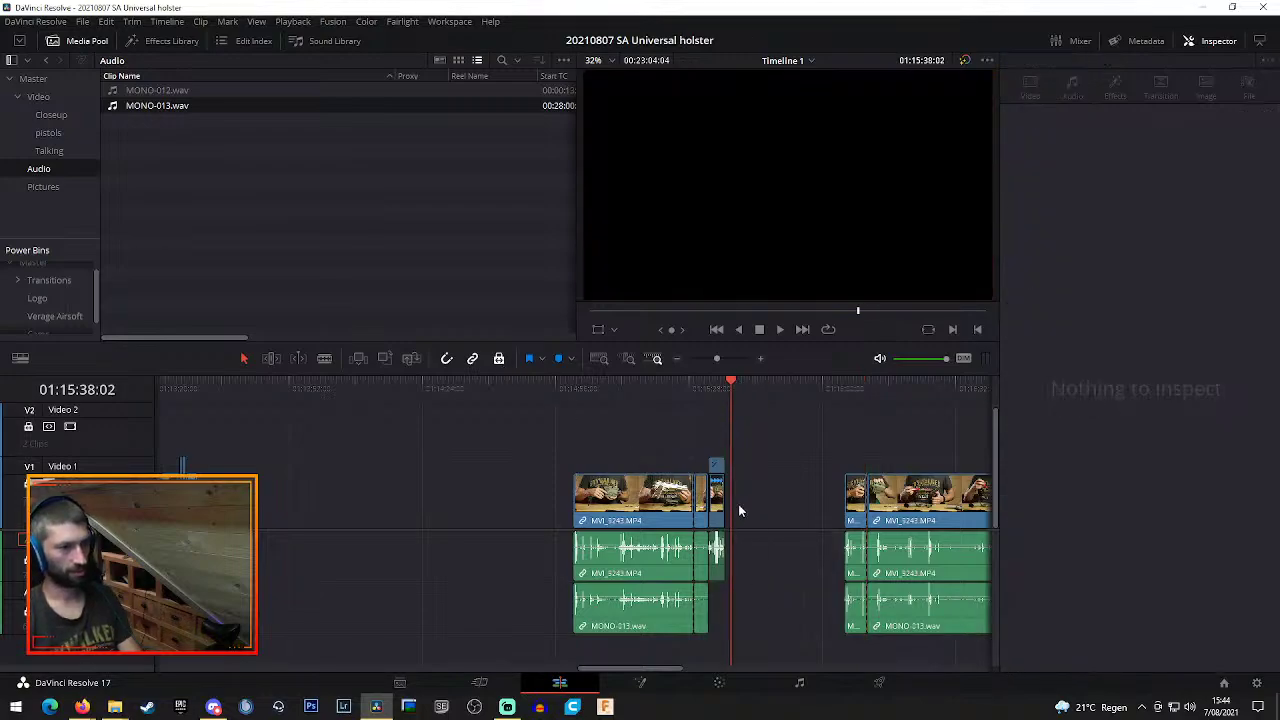
left_click(627, 490)
key("Delete")
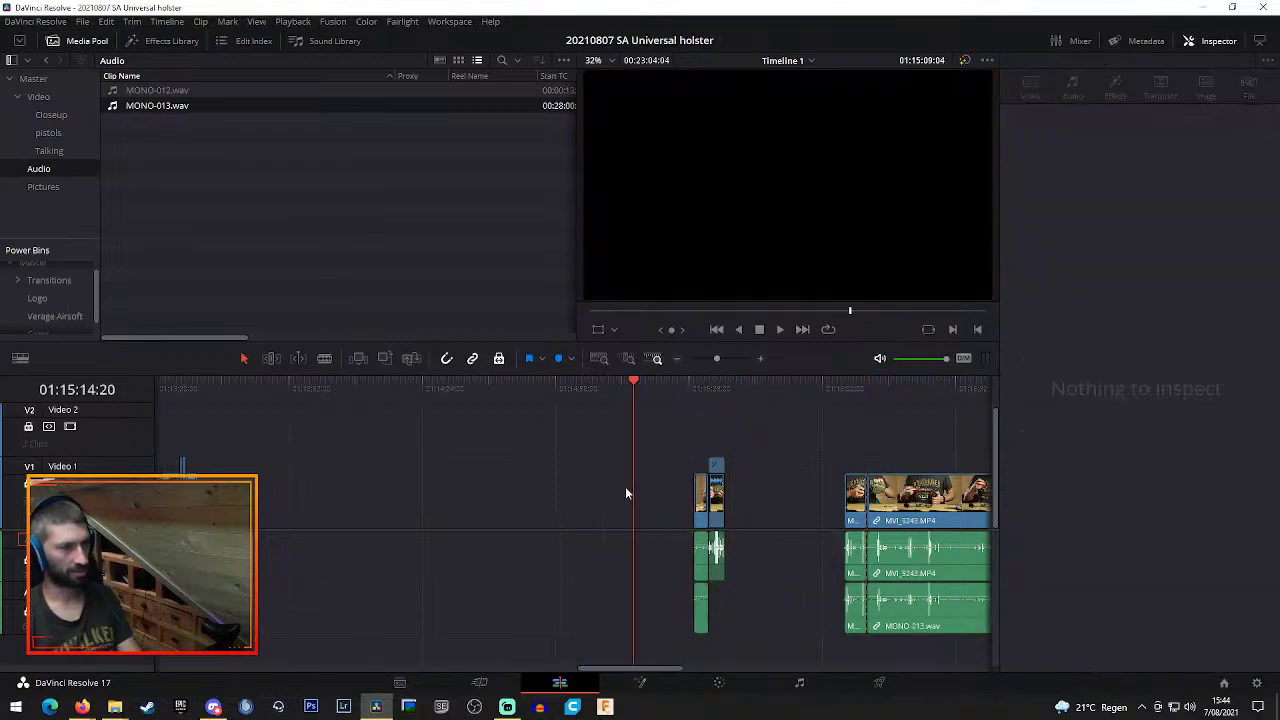
Move the short clip and sped-up piece against the short clip at 01:16:05:11, then move all three back to the edited clips
left_click_drag(673, 430, 751, 651)
left_click_drag(697, 512, 815, 525)
left_click_drag(778, 440, 868, 632)
left_click_drag(845, 495, 80, 490)
left_click_drag(653, 676, 718, 681)
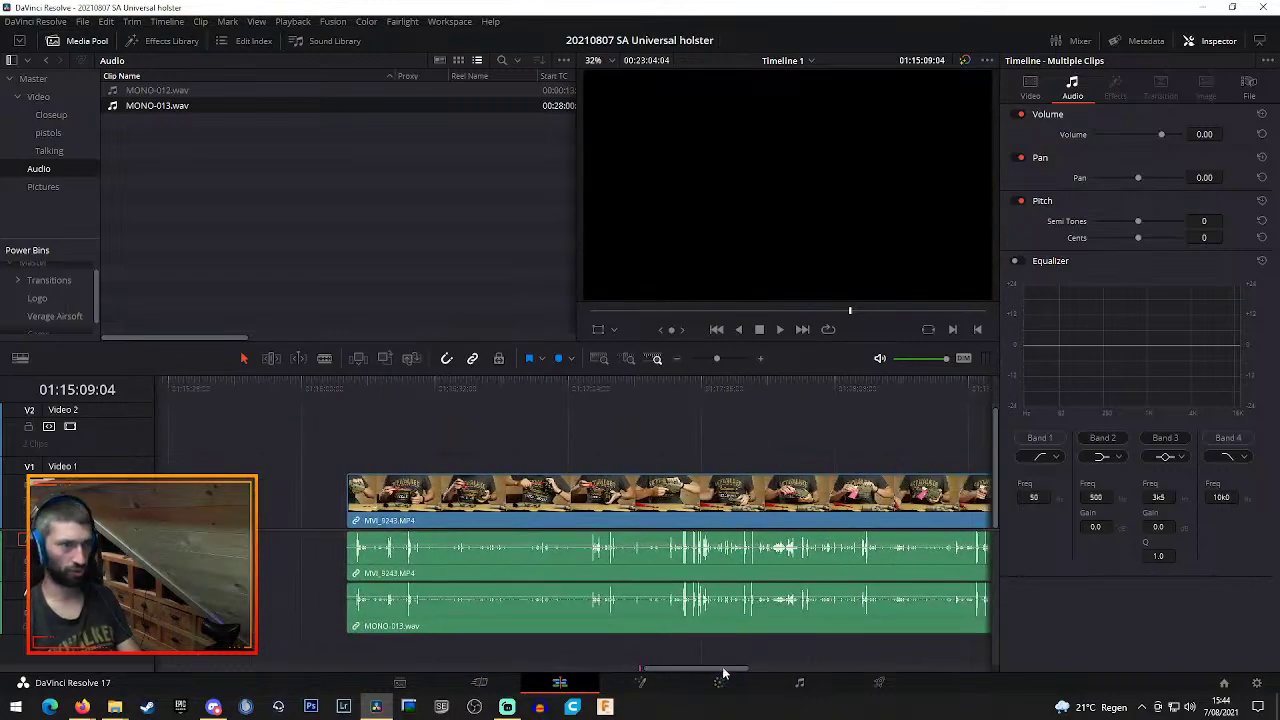
Split the linked MVI_9243.MP4 and MONO-013.wav at 01:16:20:24 and again at about 01:16:24
left_click_drag(351, 387, 381, 386)
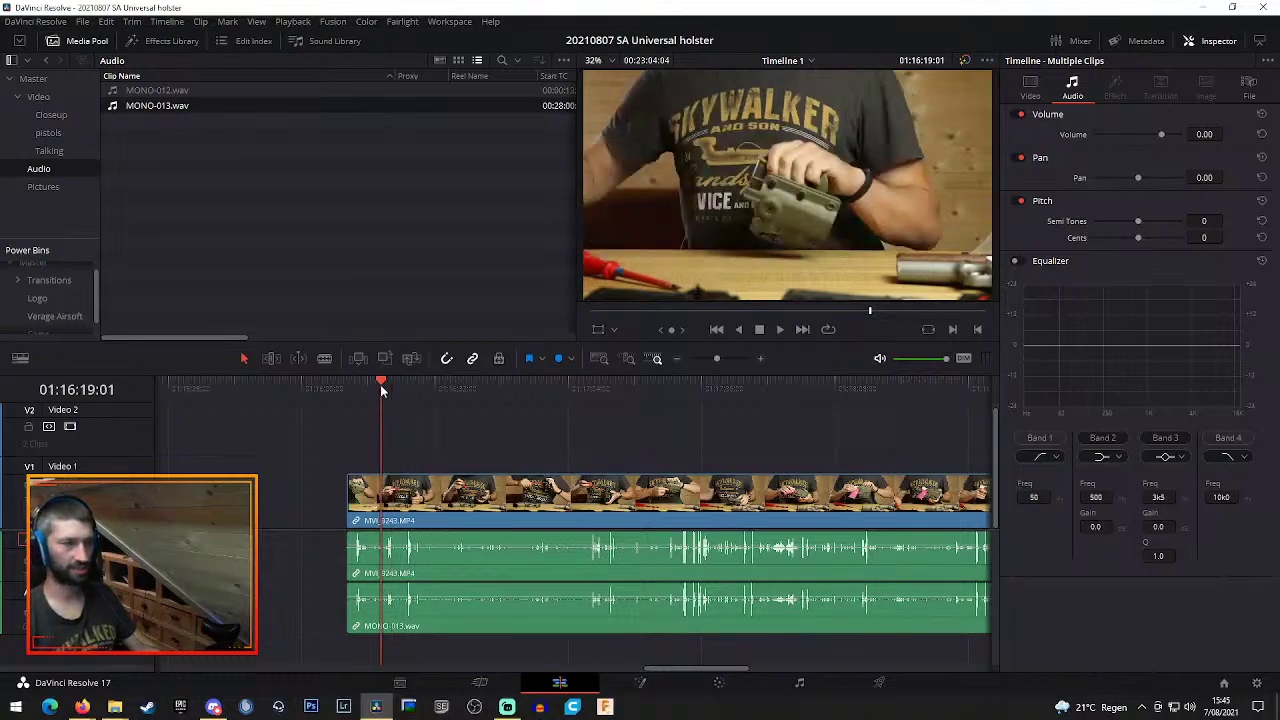
key("space")
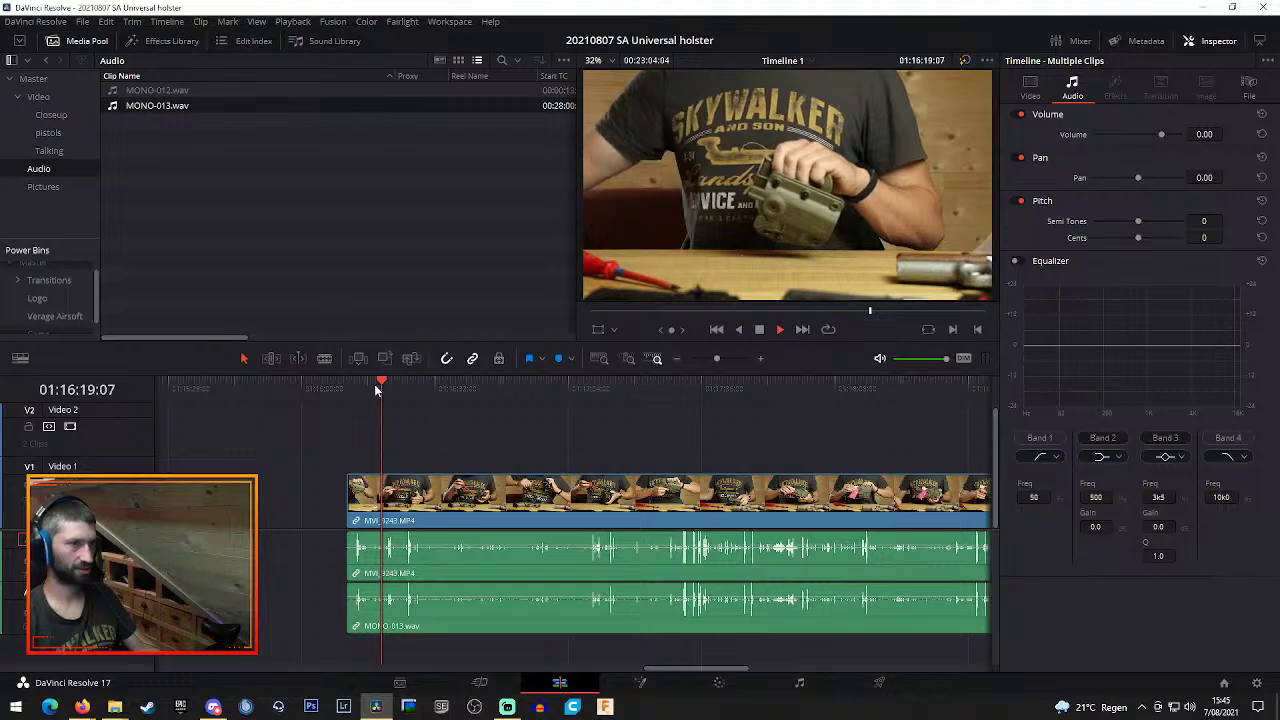
key("space")
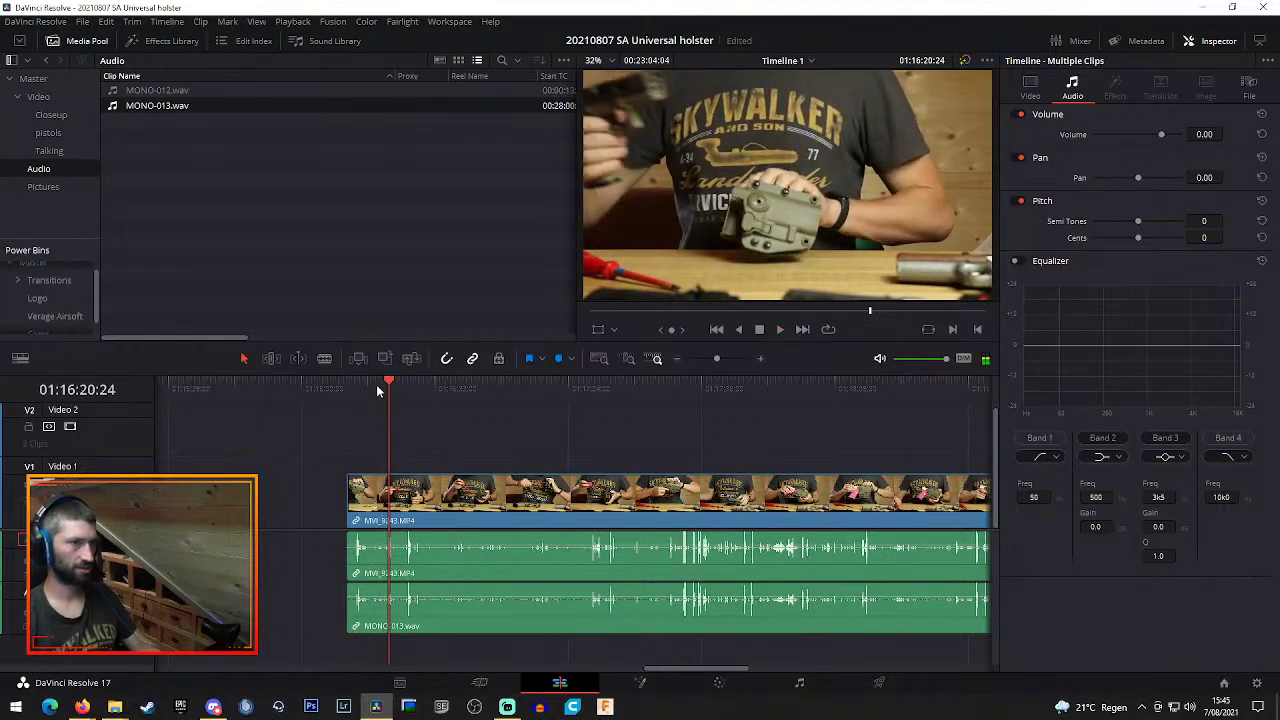
key("b")
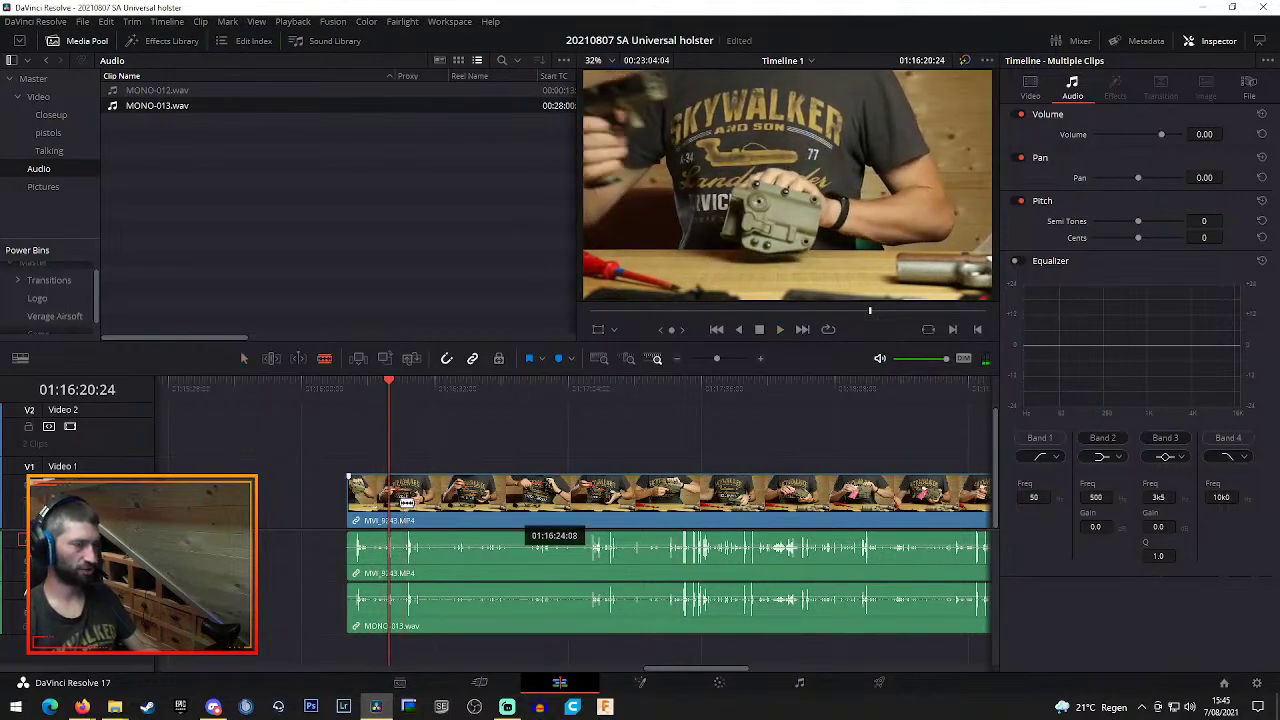
left_click(397, 505)
key("space")
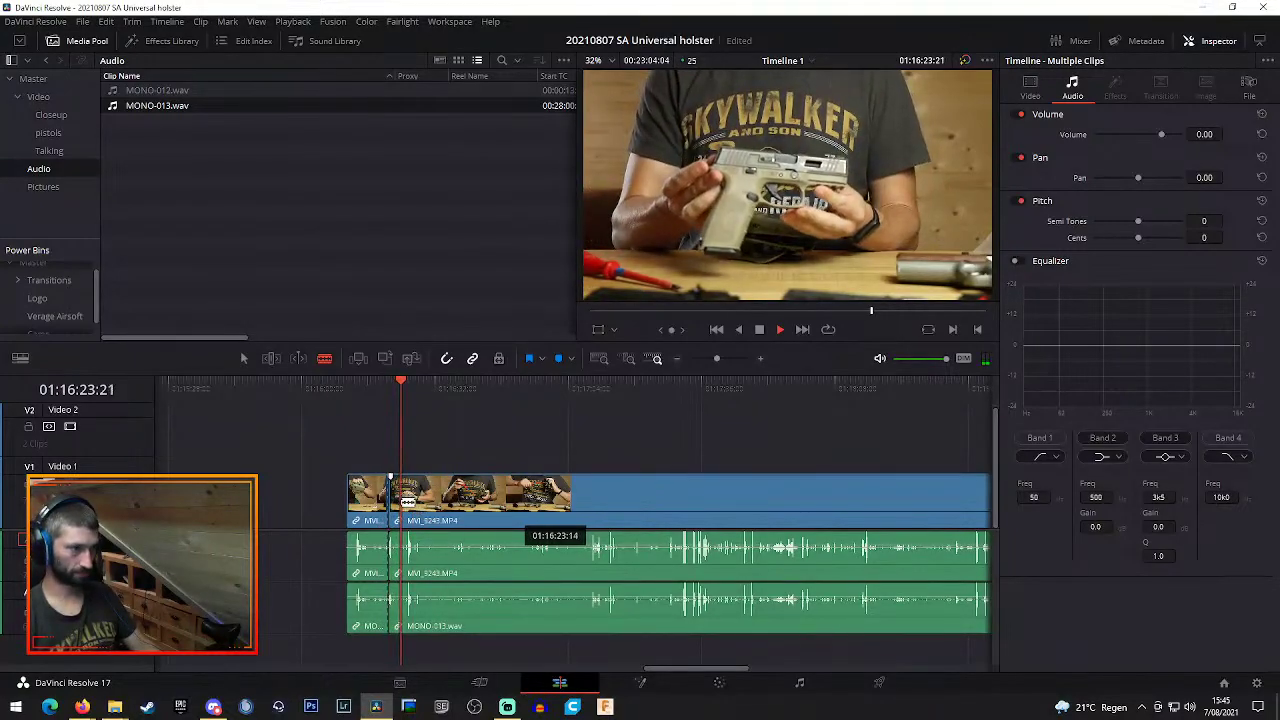
left_click(408, 500)
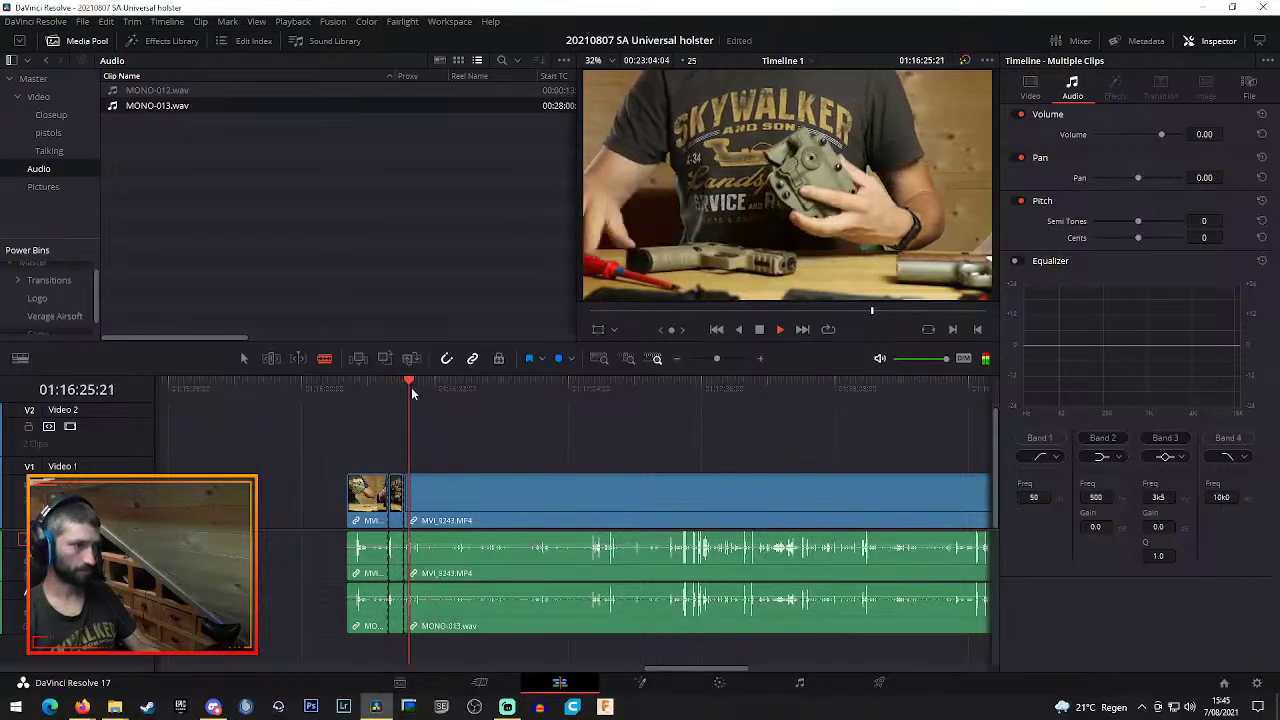
left_click_drag(411, 387, 726, 429)
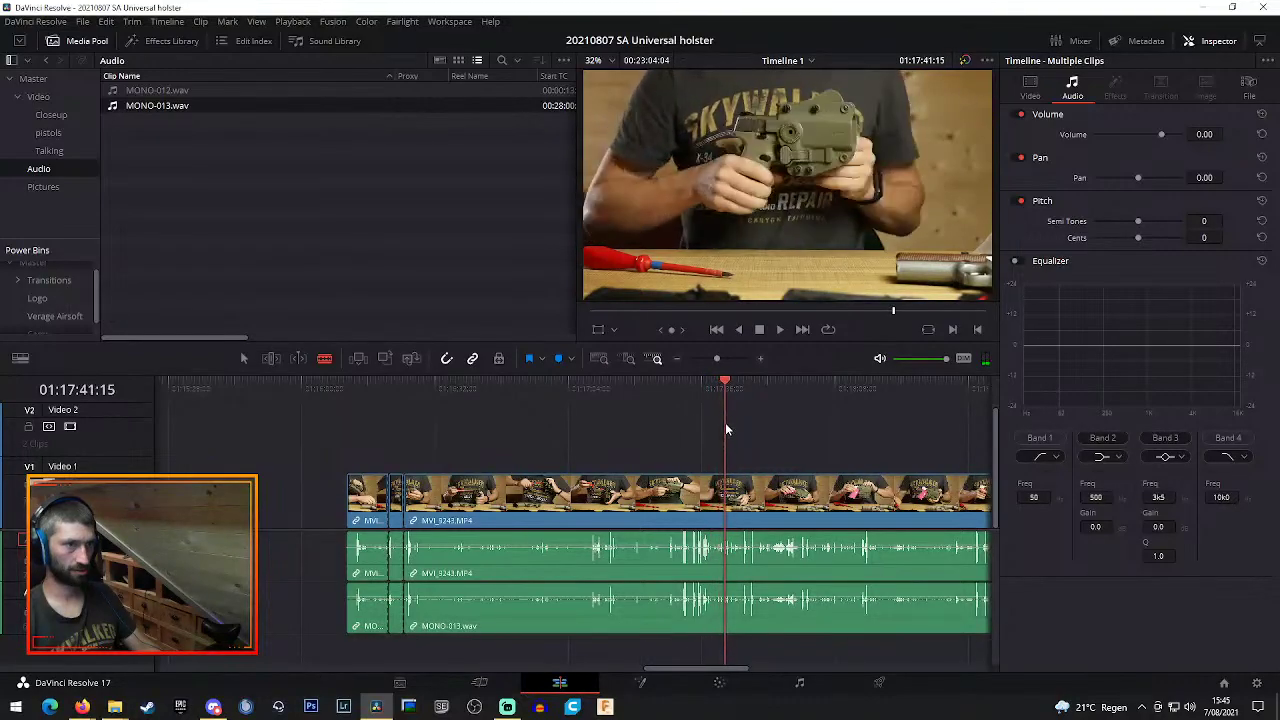
key("ctrl+b")
key("space")
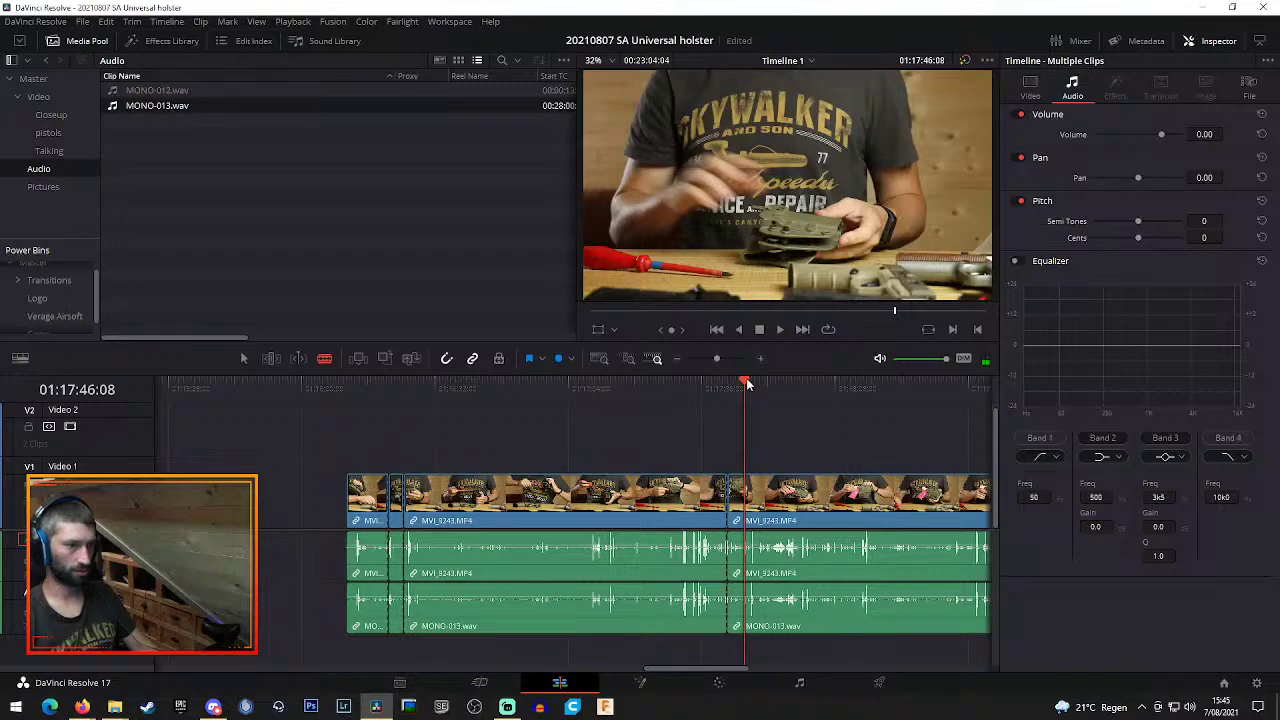
Split the linked MVI_9243.MP4 and MONO-013.wav at 01:17:44:04 and again at about 01:17:47:23
left_click_drag(745, 383, 737, 391)
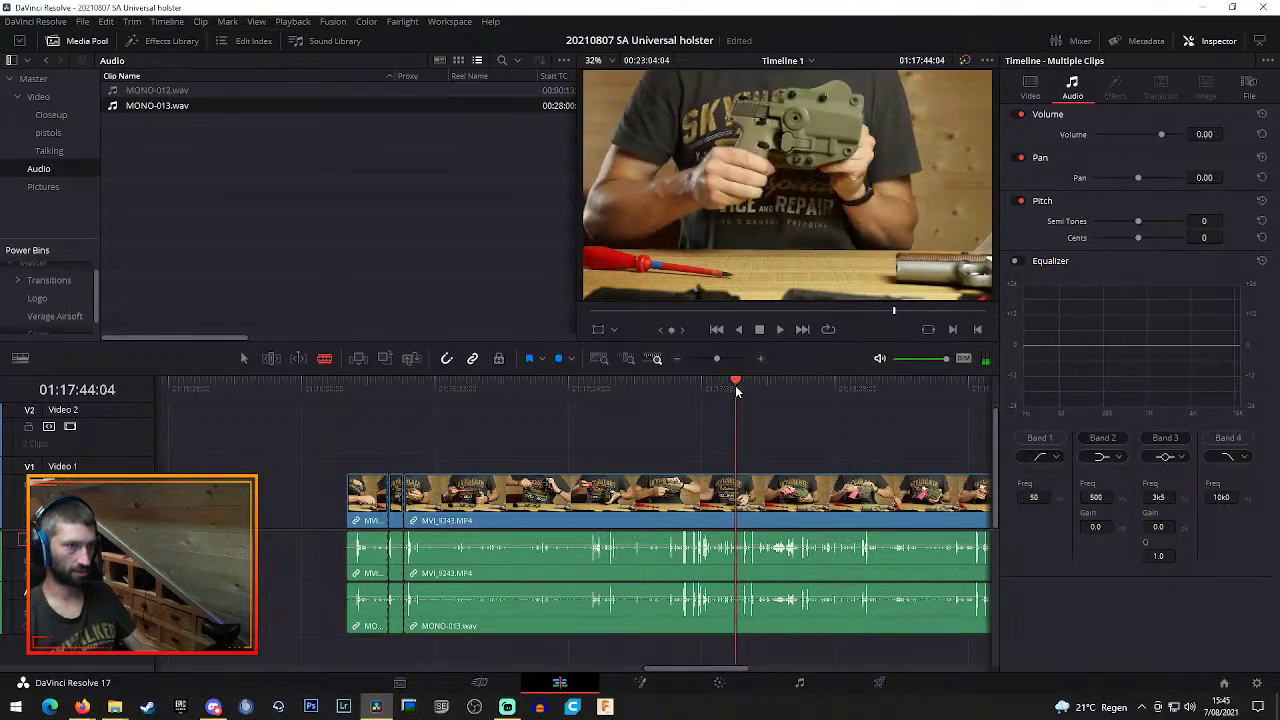
key("ctrl+b")
key("space")
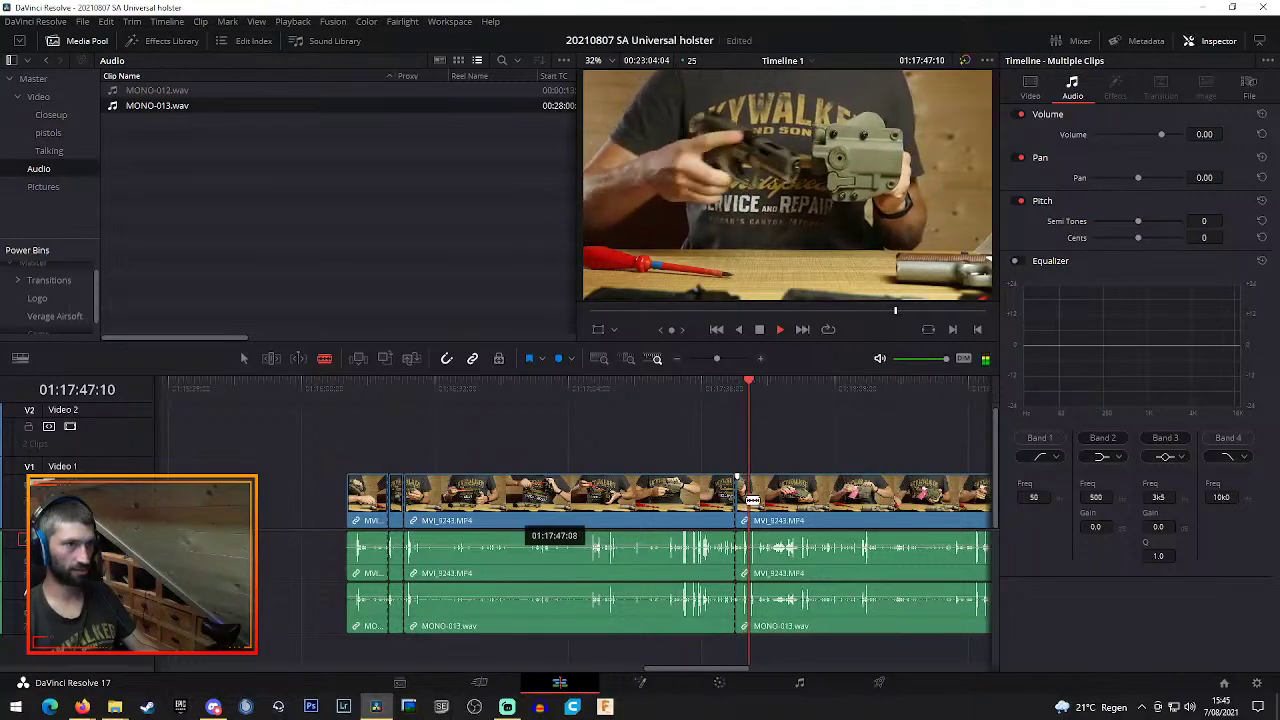
mouse_move(752, 500)
left_mouse_down()
mouse_move(765, 500)
mouse_move(752, 500)
left_mouse_up()
Set the MVI_9243.MP4 piece from about 01:16:24 to 01:17:44:04 to 800% speed and delete its MONO-013.wav section
left_click(633, 500)
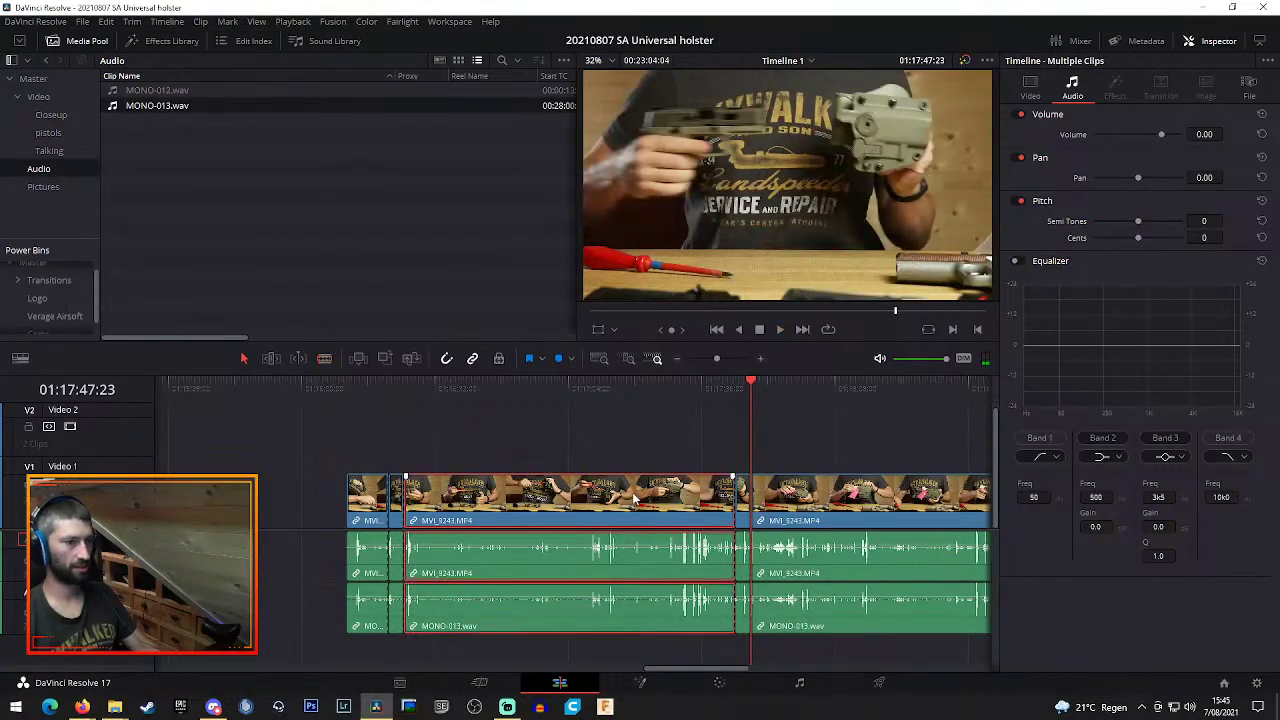
right_click(633, 500)
left_click(684, 252)
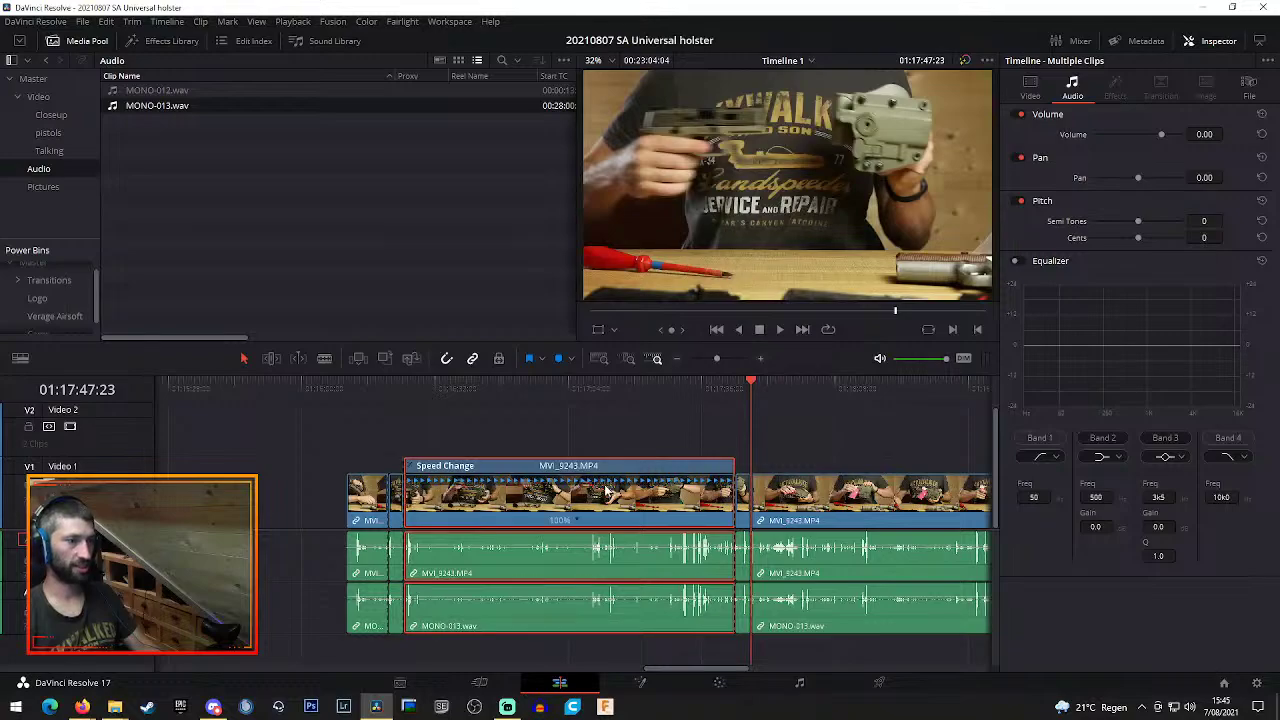
left_click(578, 521)
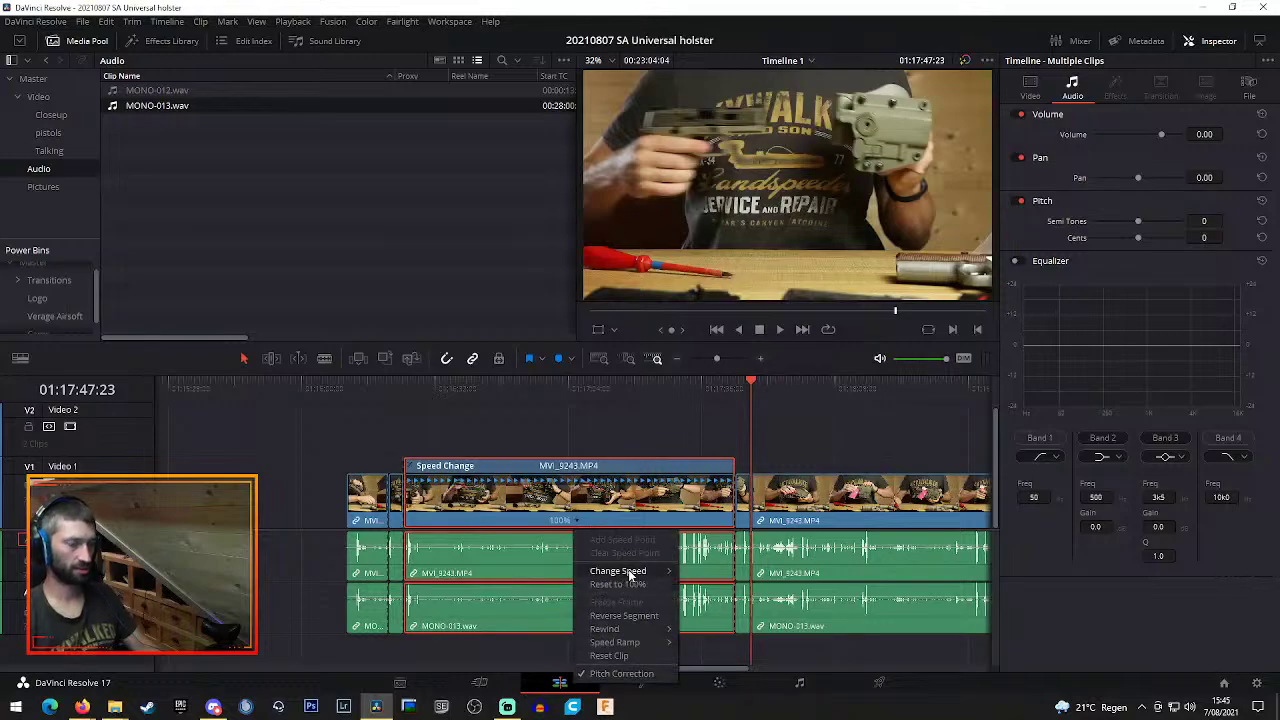
mouse_move(630, 574)
left_click(706, 704)
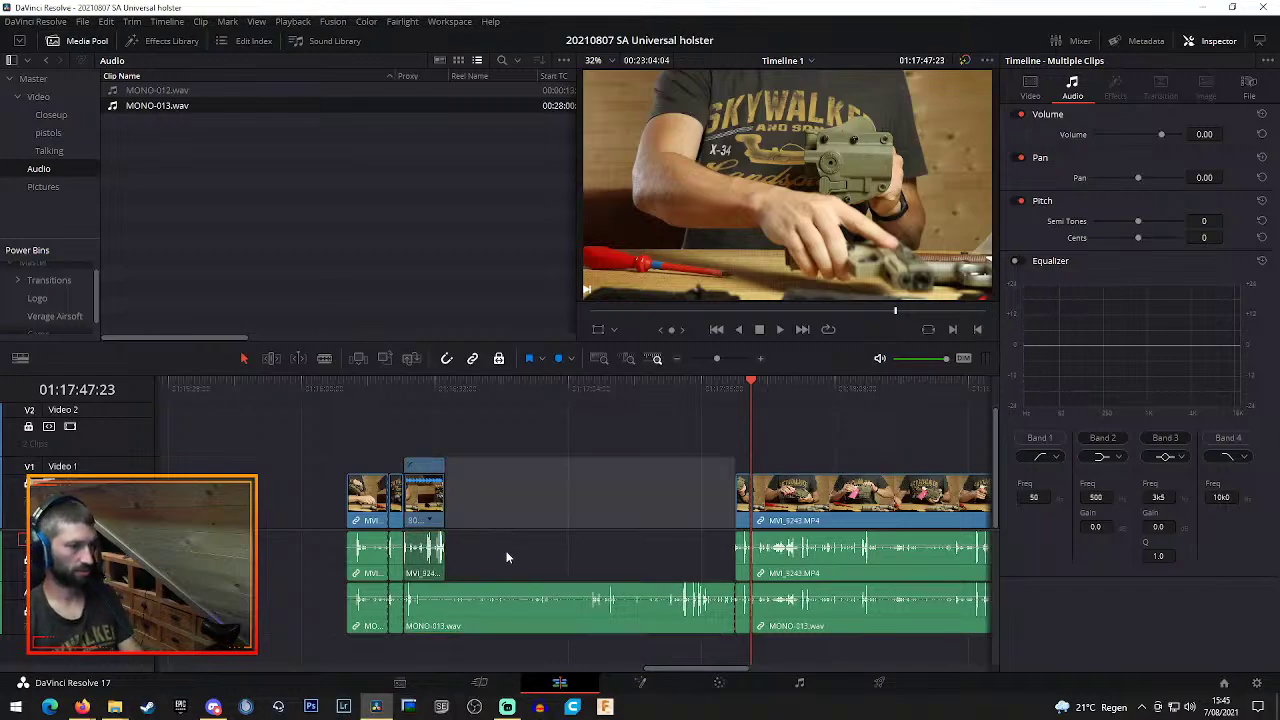
left_click(511, 604)
key("Delete")
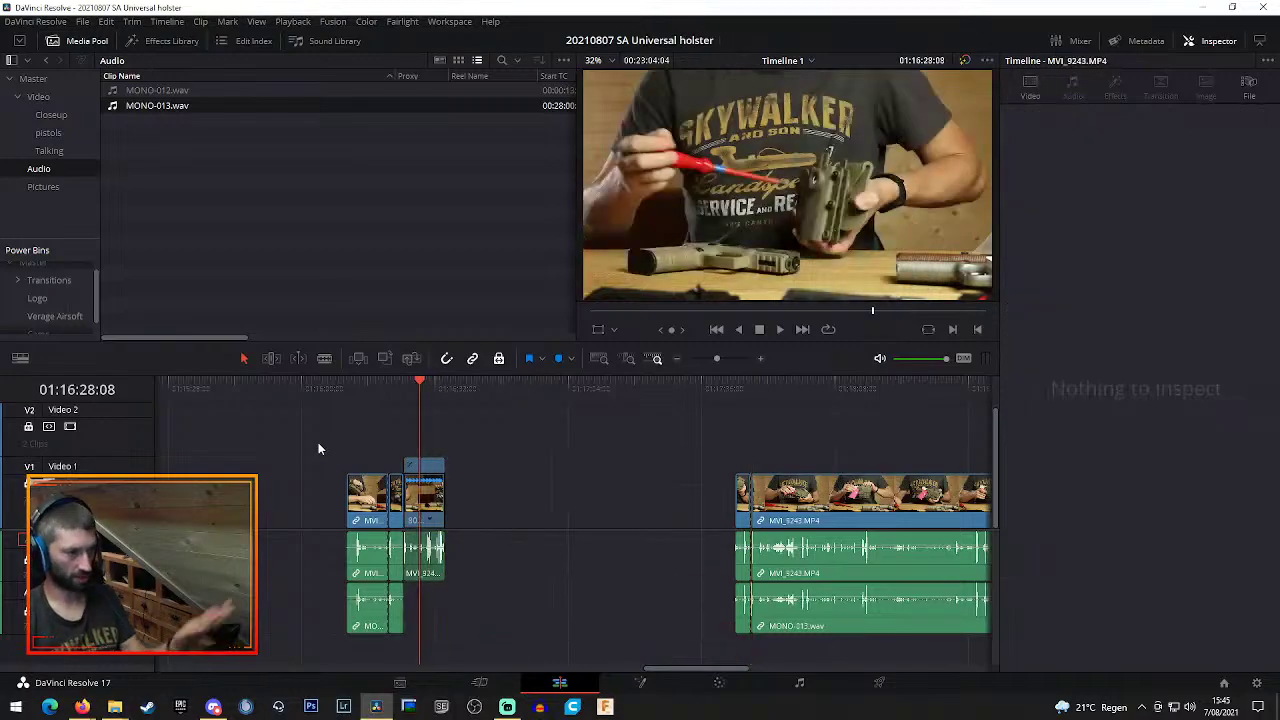
Move the two short clips and the sped-up piece, with their audio, against the clip starting at 01:17:44:04
left_click_drag(318, 442, 486, 636)
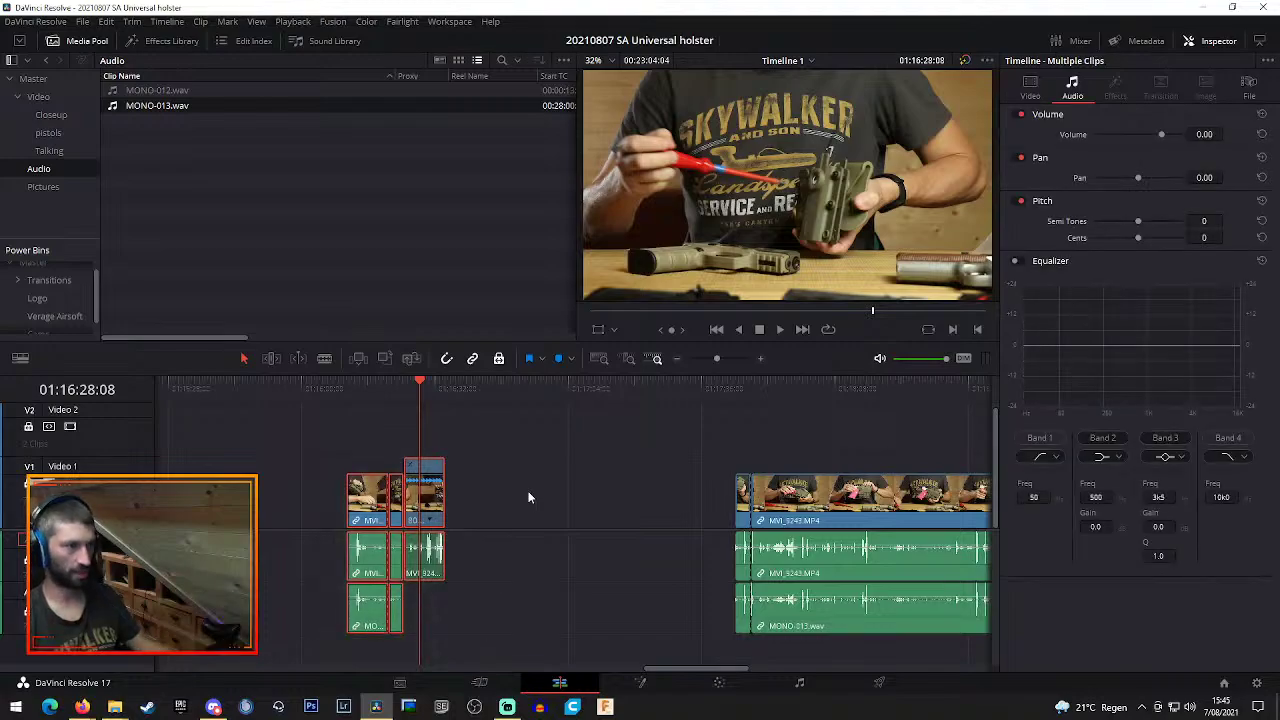
left_click_drag(268, 436, 474, 630)
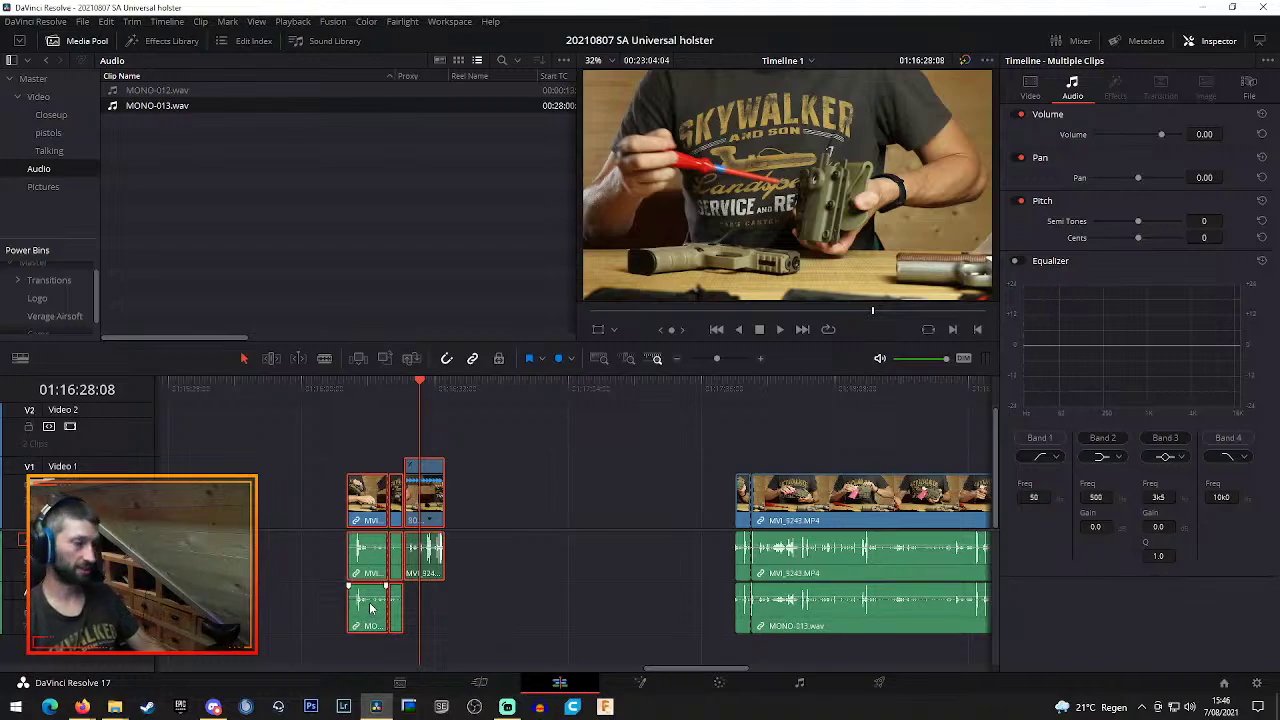
left_click_drag(373, 567, 663, 565)
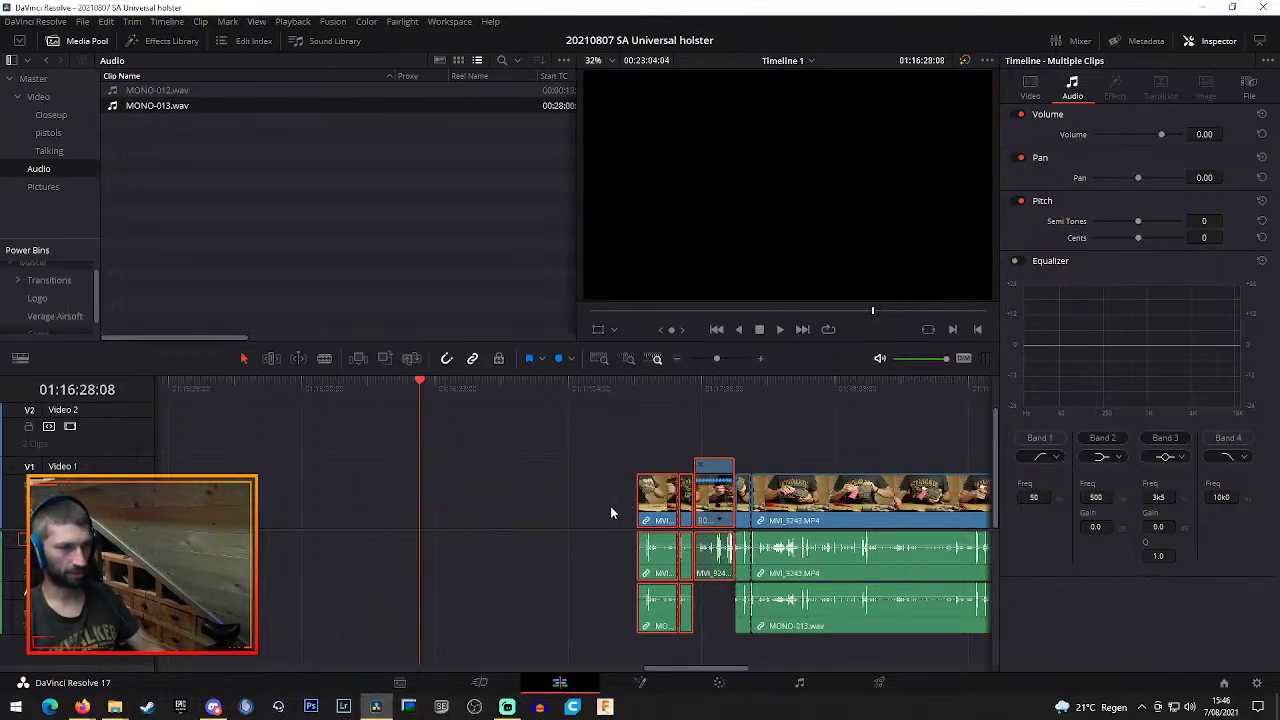
mouse_move(619, 448)
left_mouse_down()
mouse_move(748, 646)
mouse_move(731, 631)
left_mouse_up()
left_click_drag(650, 598, 641, 490)
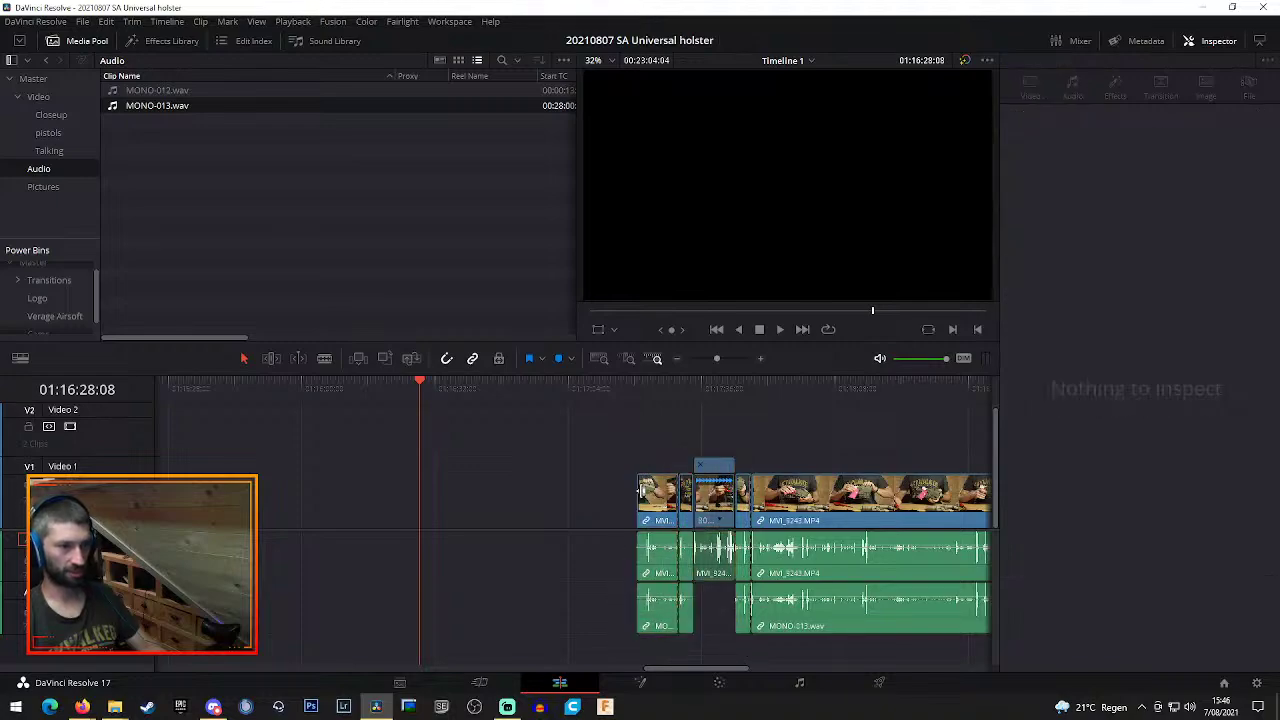
Delete the first clip of the moved group, ending at about 01:17:30:15, with its audio and close its gap
left_click(679, 384)
left_click(658, 505)
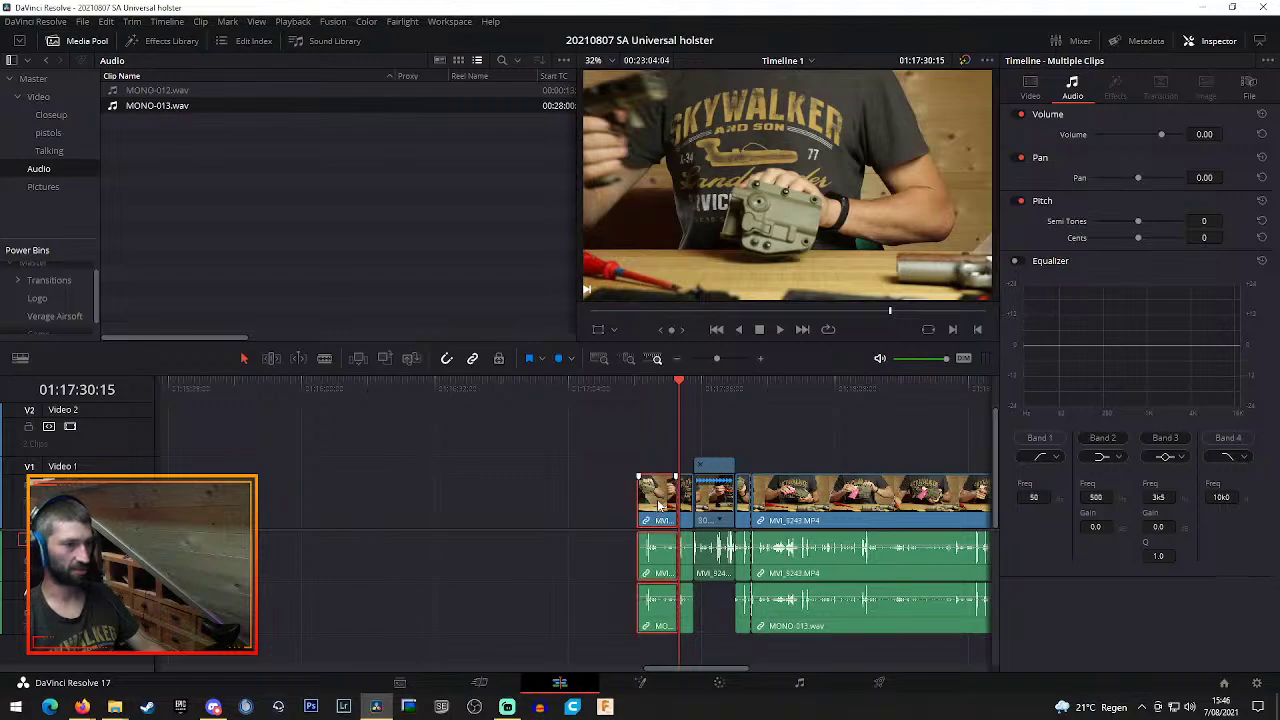
key("Delete")
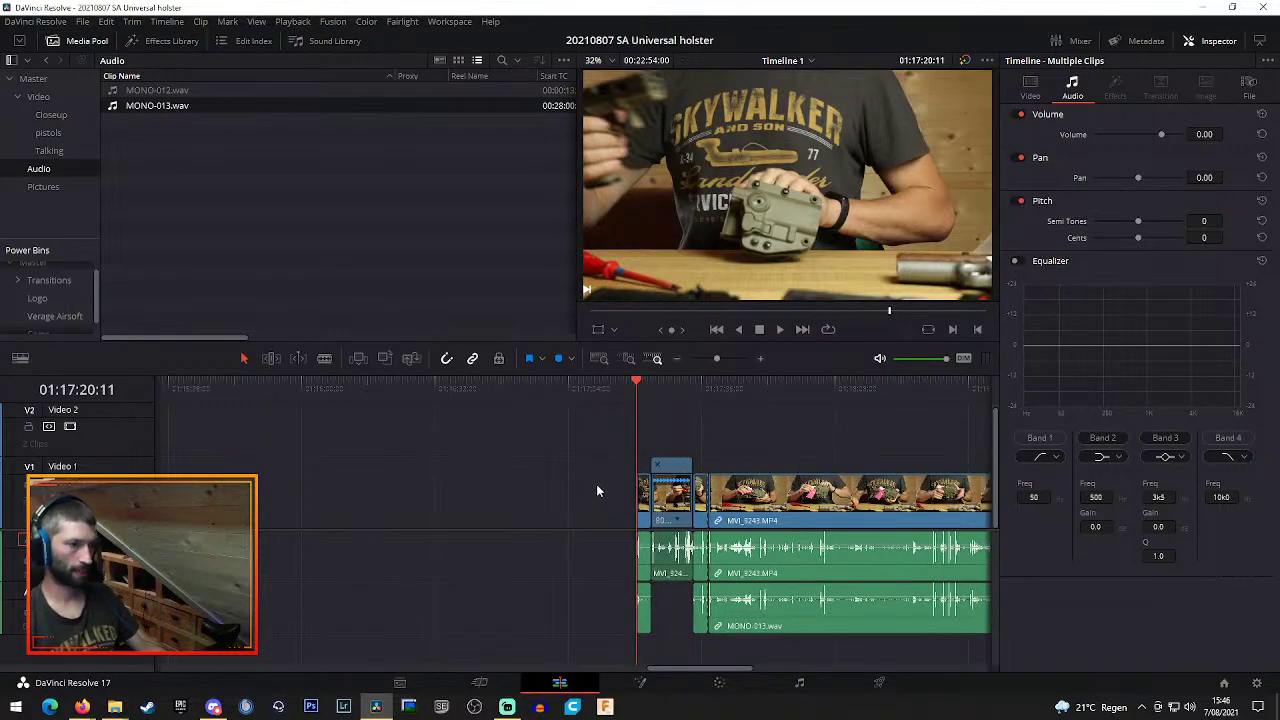
Move the two short MVI_9243.MP4 clips and the sped-up piece between them, with their audio, against the earlier edited clips
left_click_drag(586, 442, 702, 645)
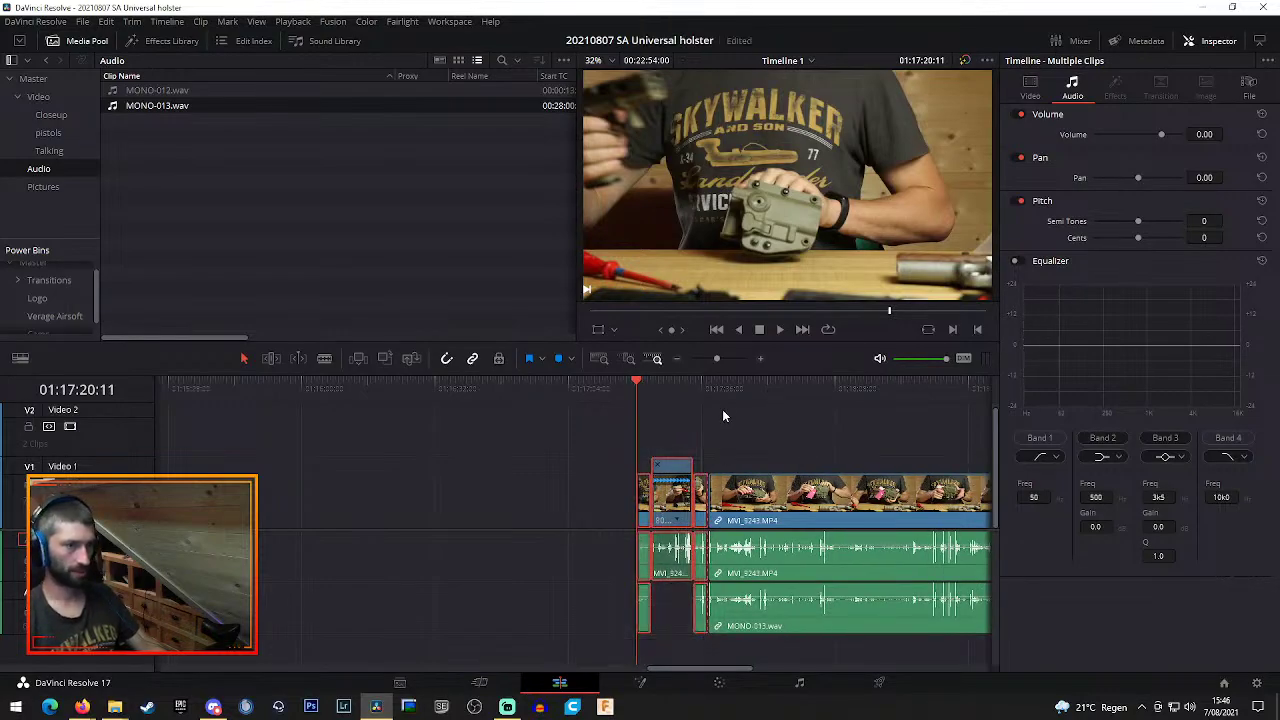
left_click(676, 359)
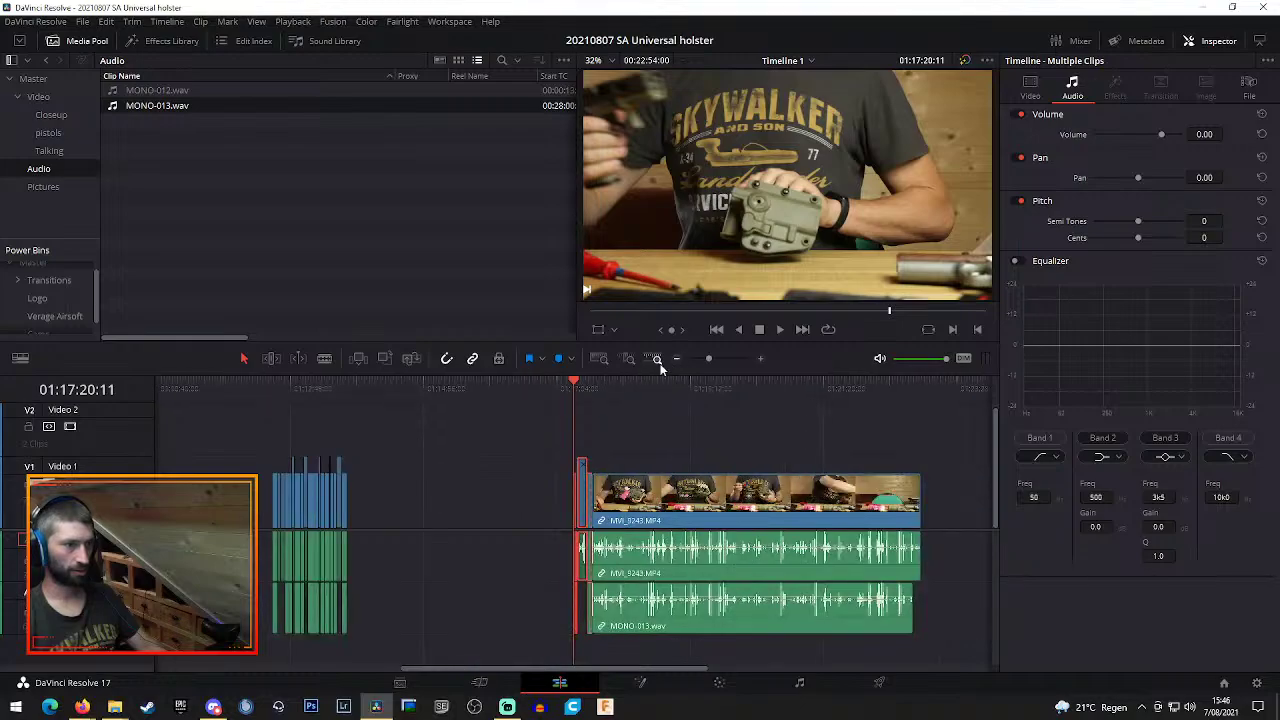
left_click_drag(581, 502, 356, 497)
Trim the start of the remaining linked MVI_9243.MP4 and MONO-013.wav to 01:17:51:14
left_click(592, 390)
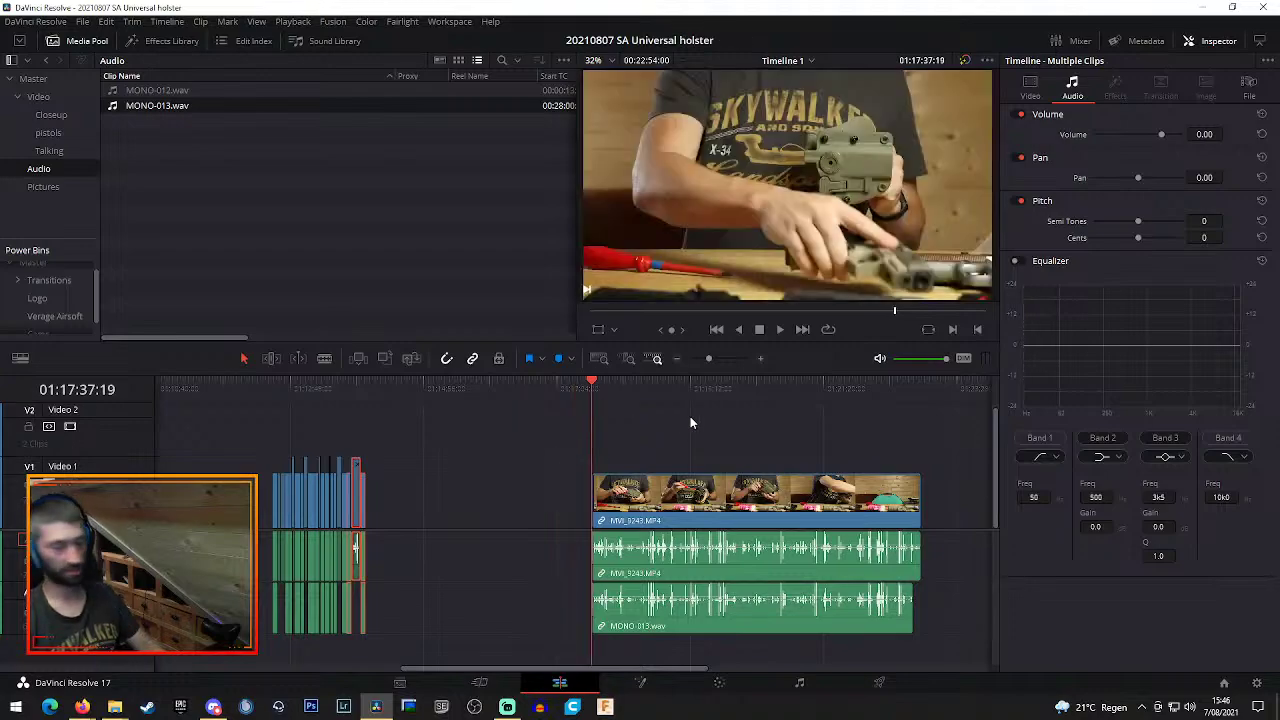
left_click(762, 358)
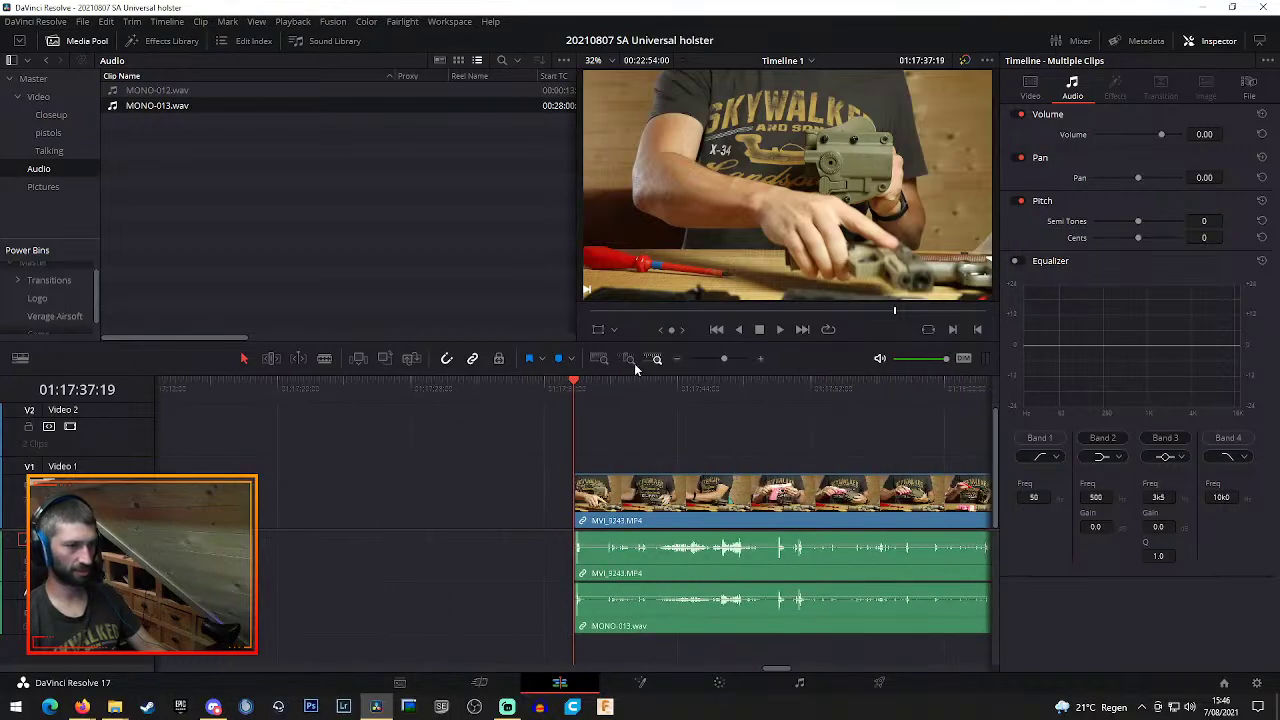
left_click_drag(591, 383, 803, 415)
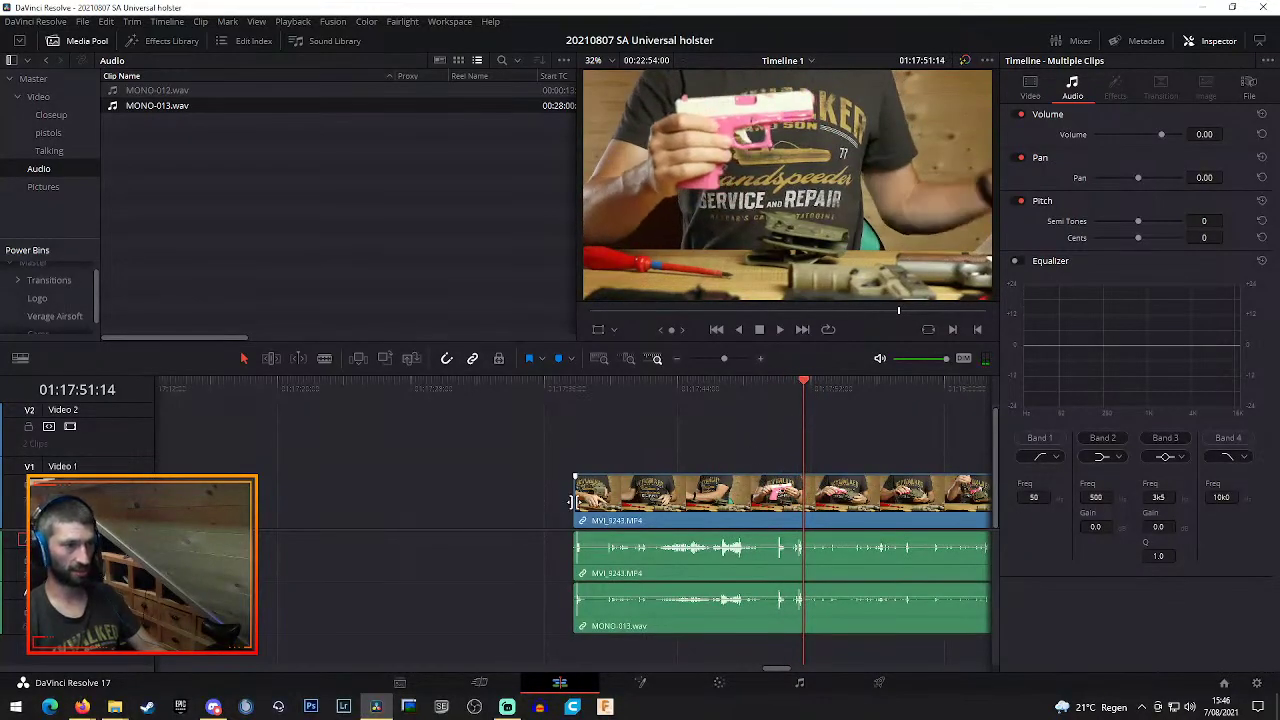
left_click_drag(573, 501, 804, 506)
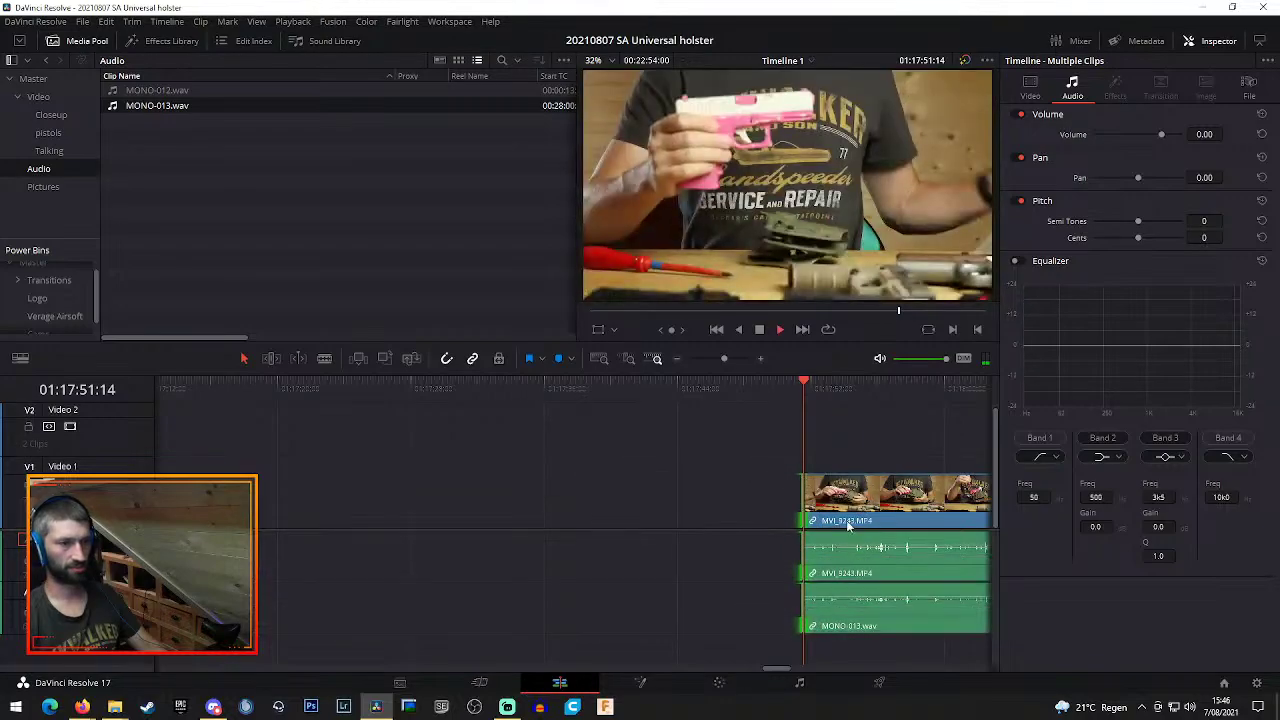
Play from the trimmed start and split the linked MVI_9243.MP4 and MONO-013.wav at 01:17:54:21
key("space")
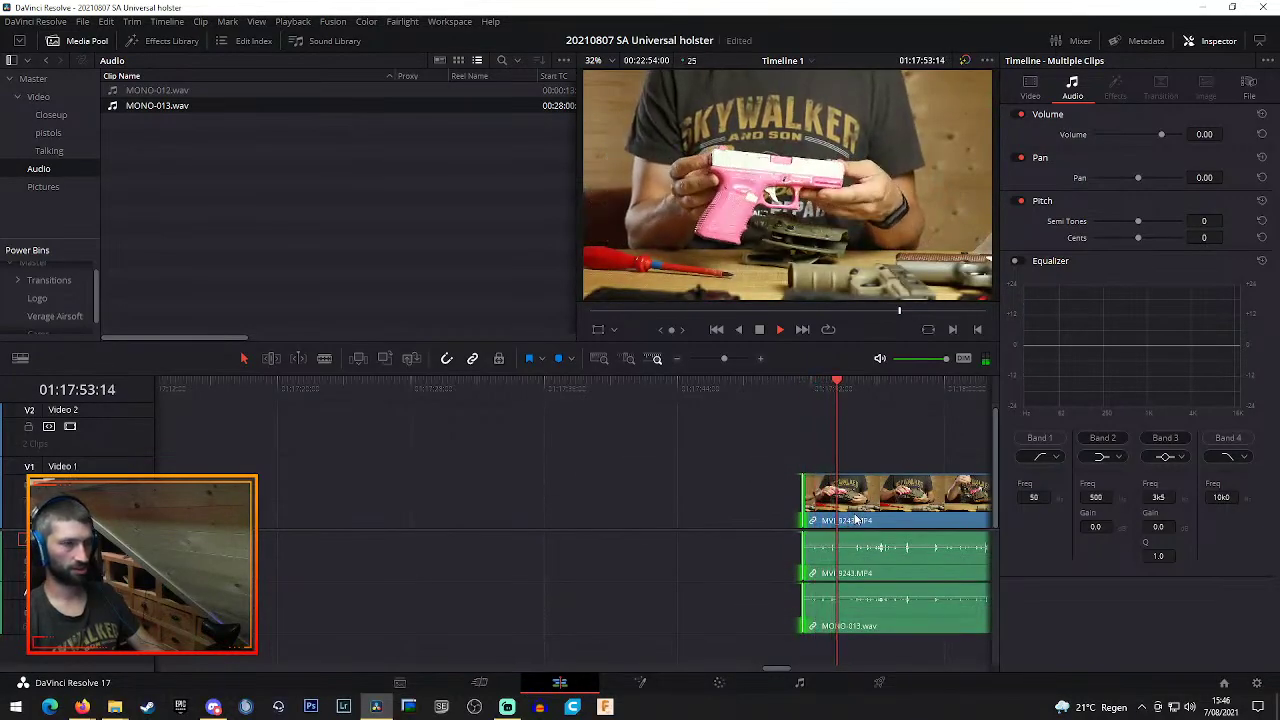
key("space")
key("b")
left_click(862, 562)
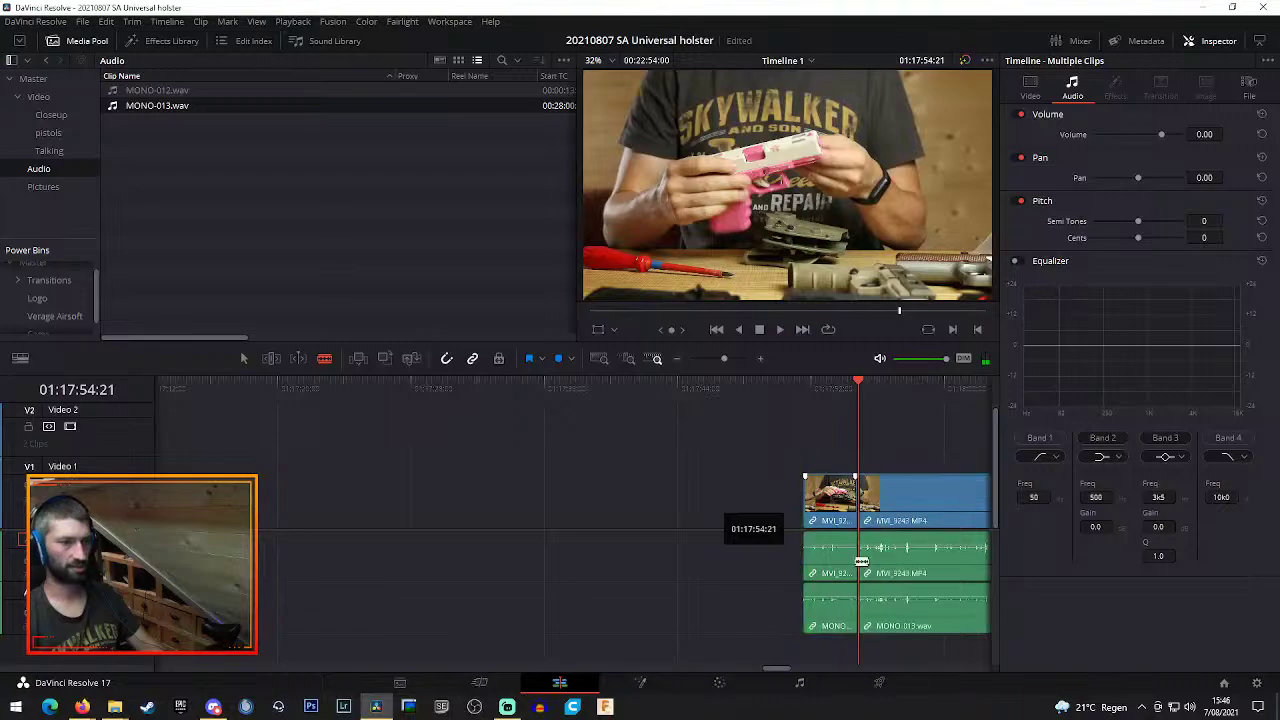
Split the linked MVI_9243.MP4 and MONO-013.wav at 01:18:28:16 and again at 01:18:32:22
left_click_drag(774, 668, 786, 668)
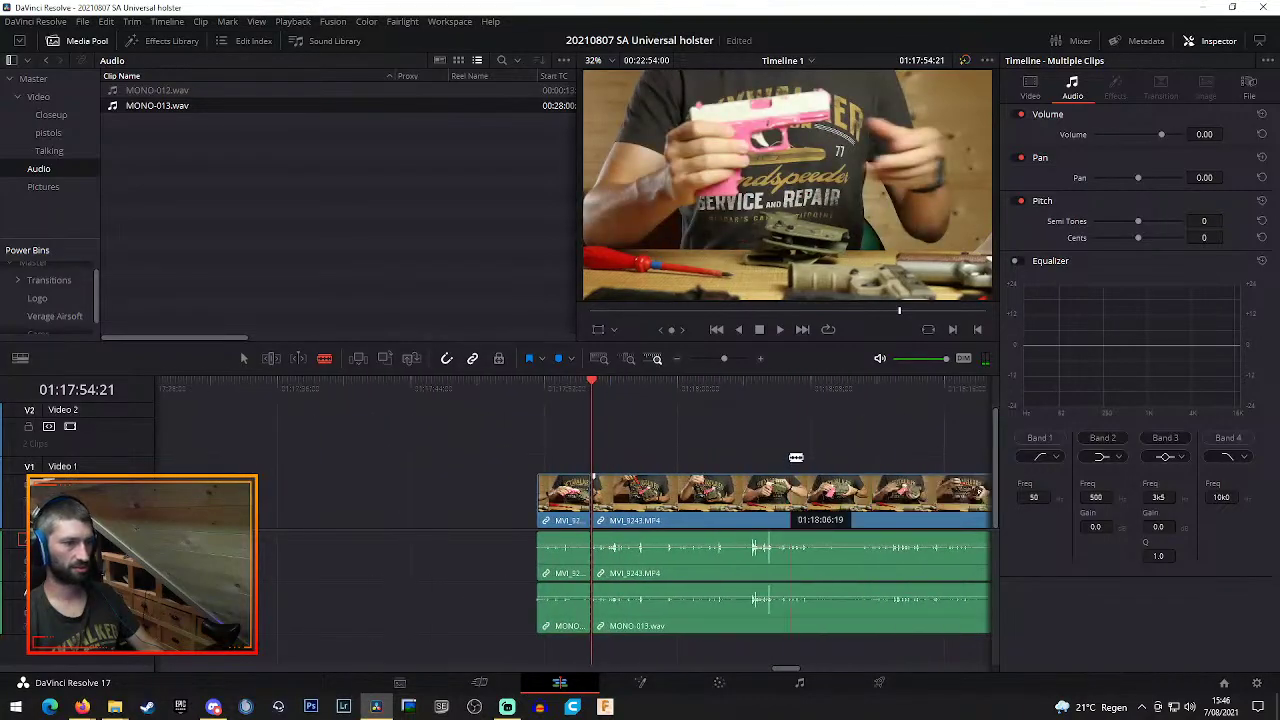
left_click(679, 358)
left_click(679, 358)
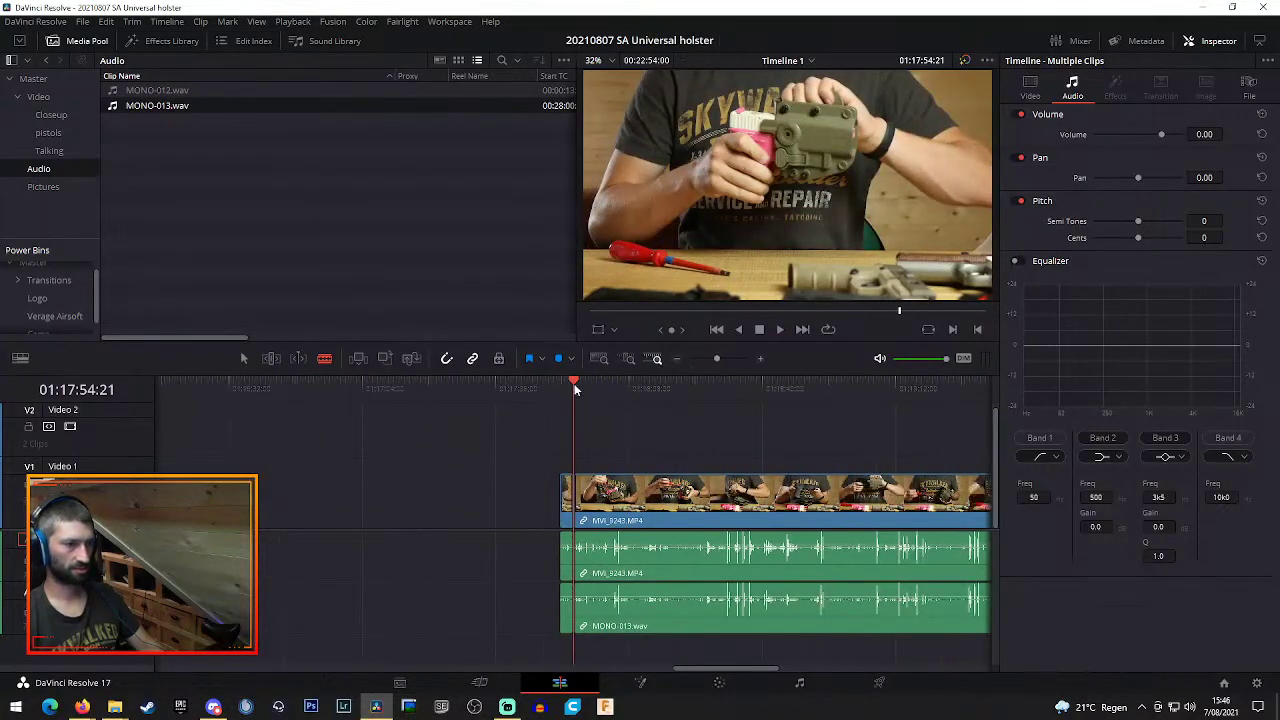
left_click_drag(574, 383, 712, 399)
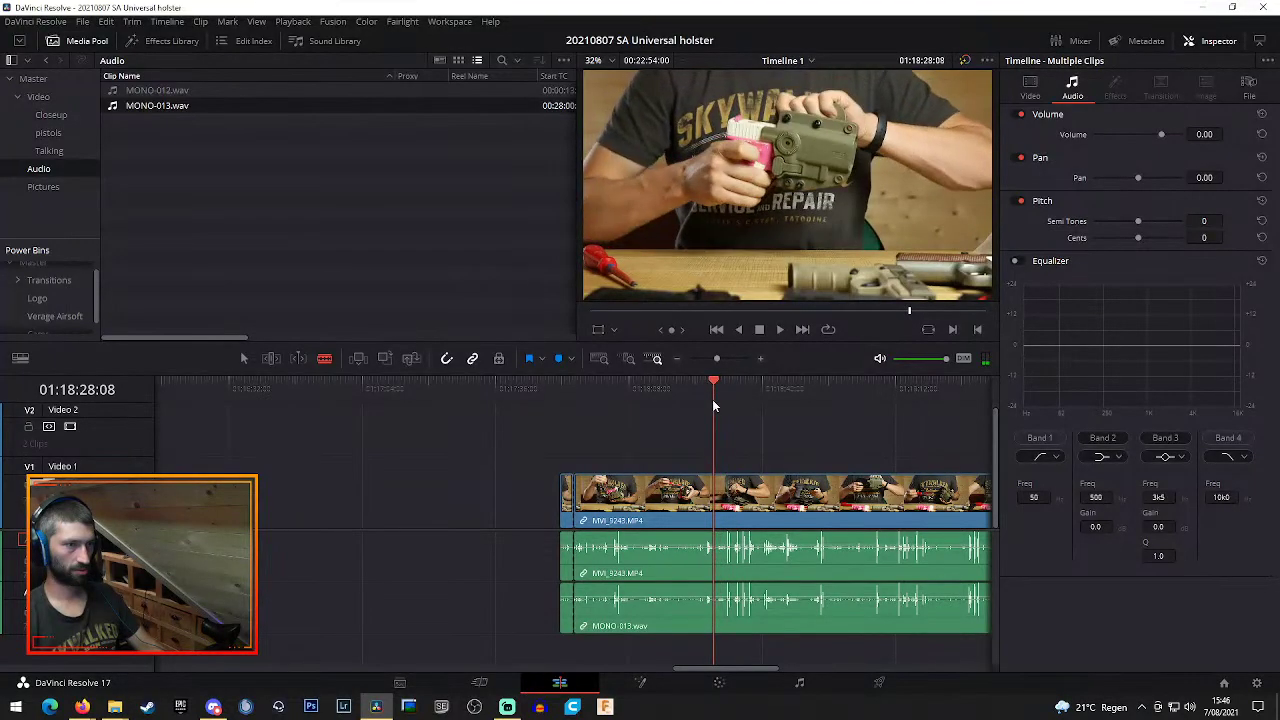
left_click(715, 495)
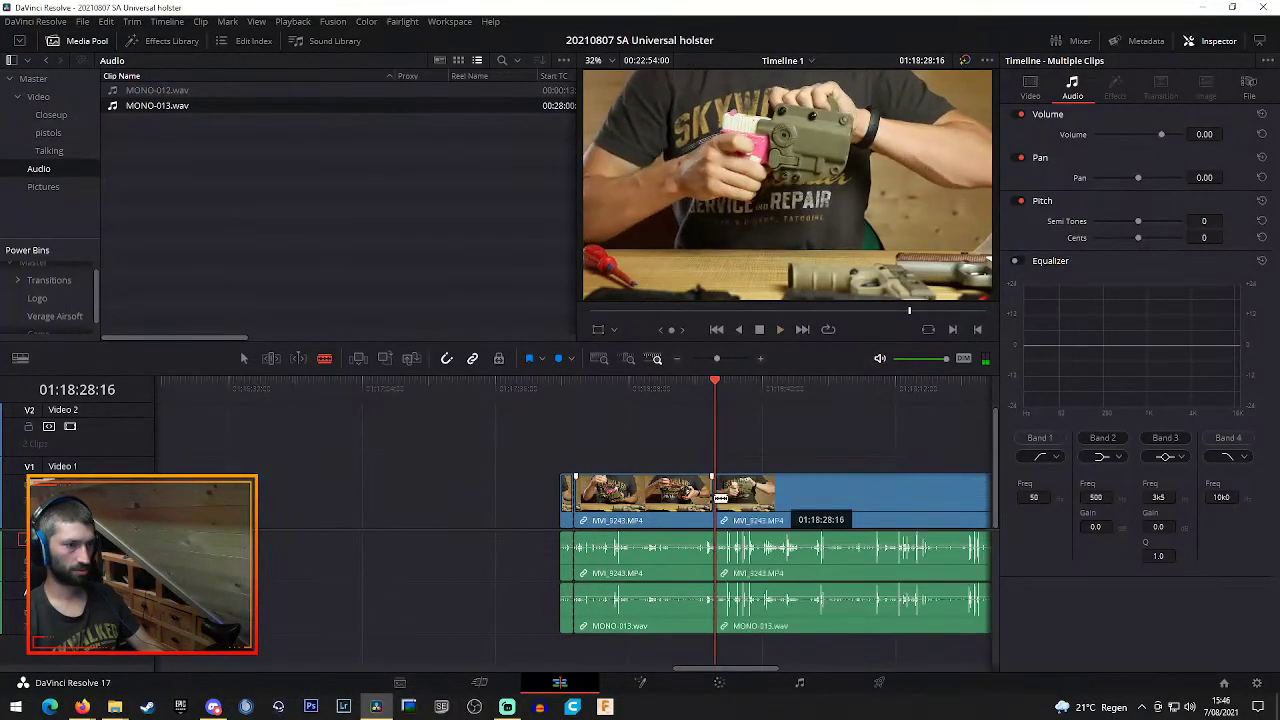
key("space")
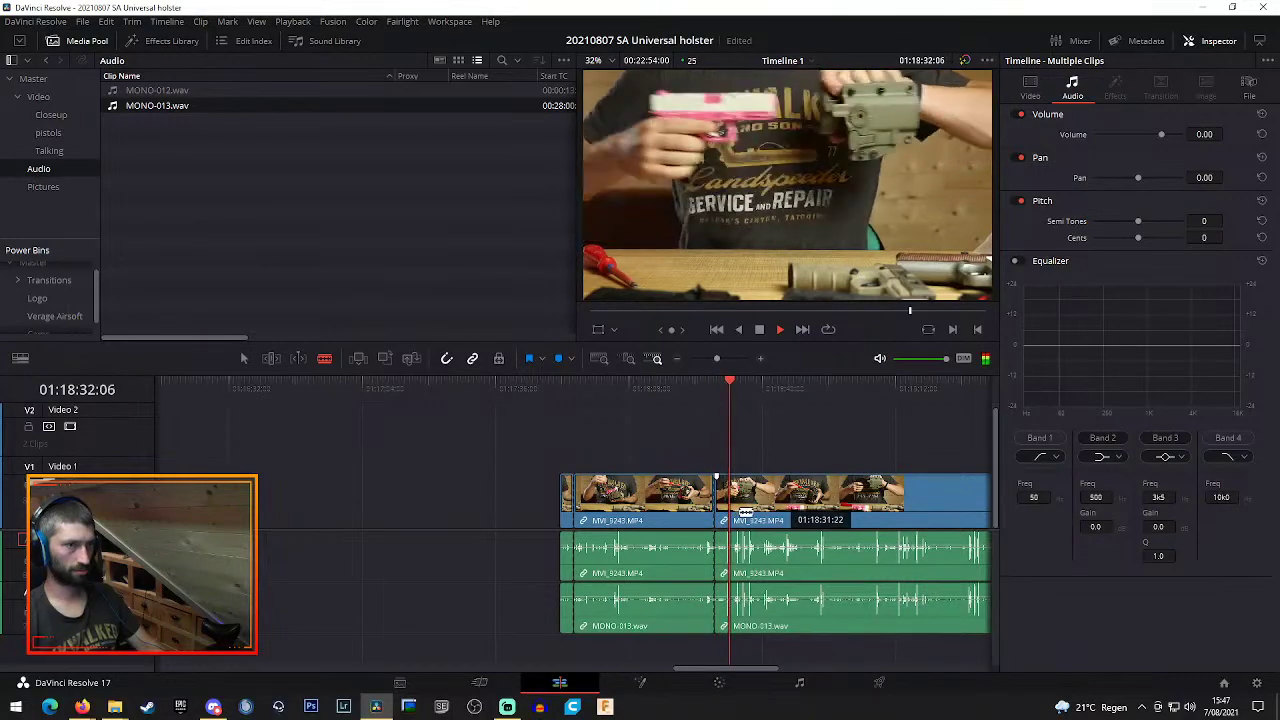
key("space")
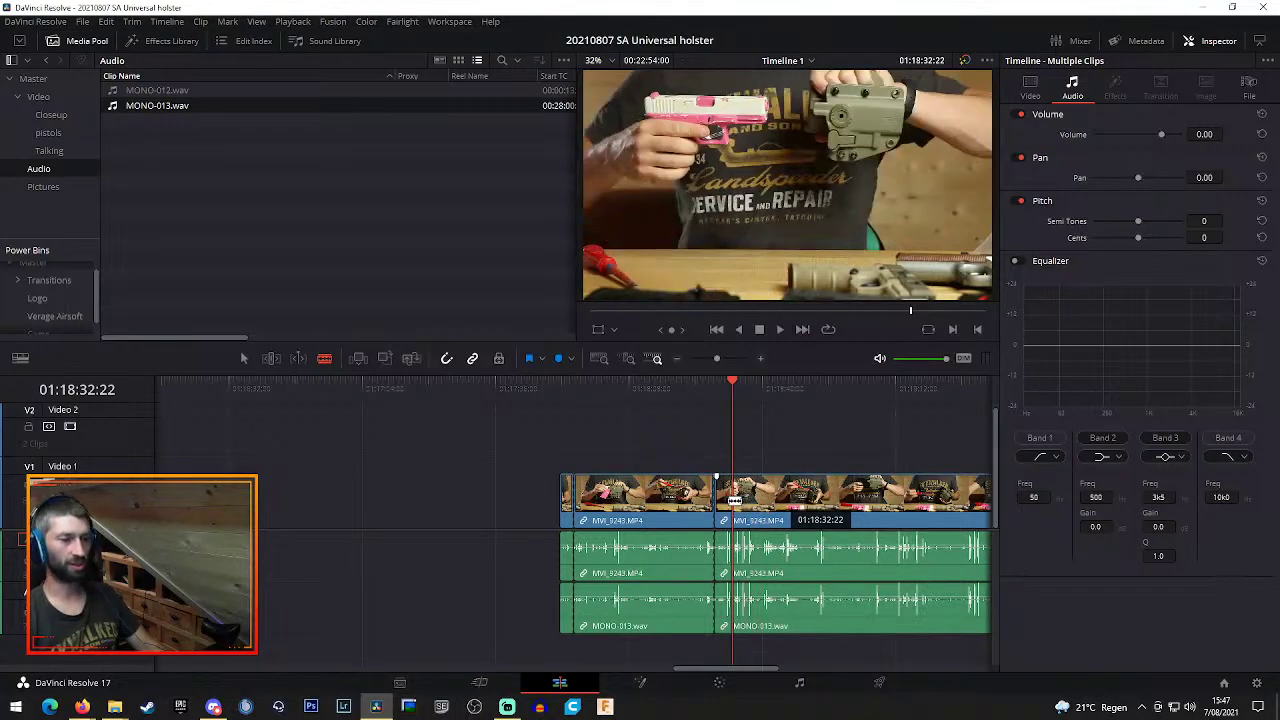
Set the MVI_9243.MP4 piece from 01:17:54:21 to 01:18:28:16 to 800% speed and delete its MONO-013.wav section
key("a")
left_click(666, 510)
right_click(666, 510)
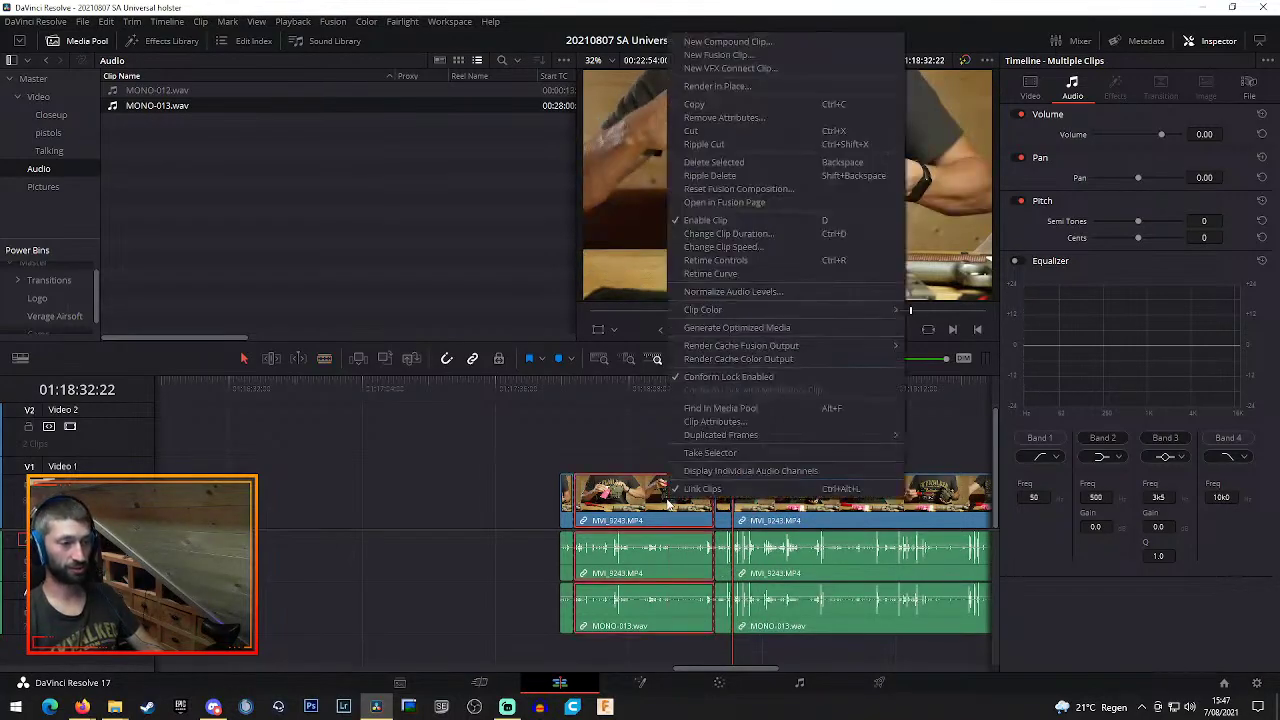
left_click(751, 258)
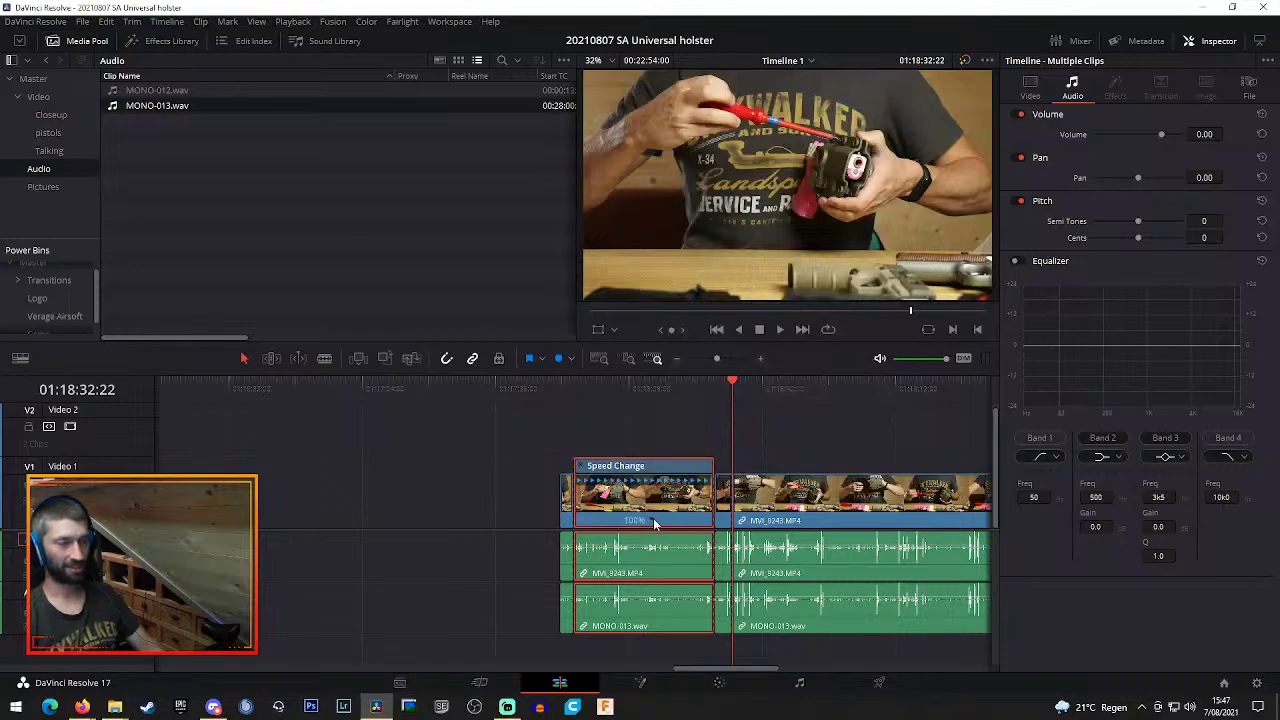
left_click(679, 418)
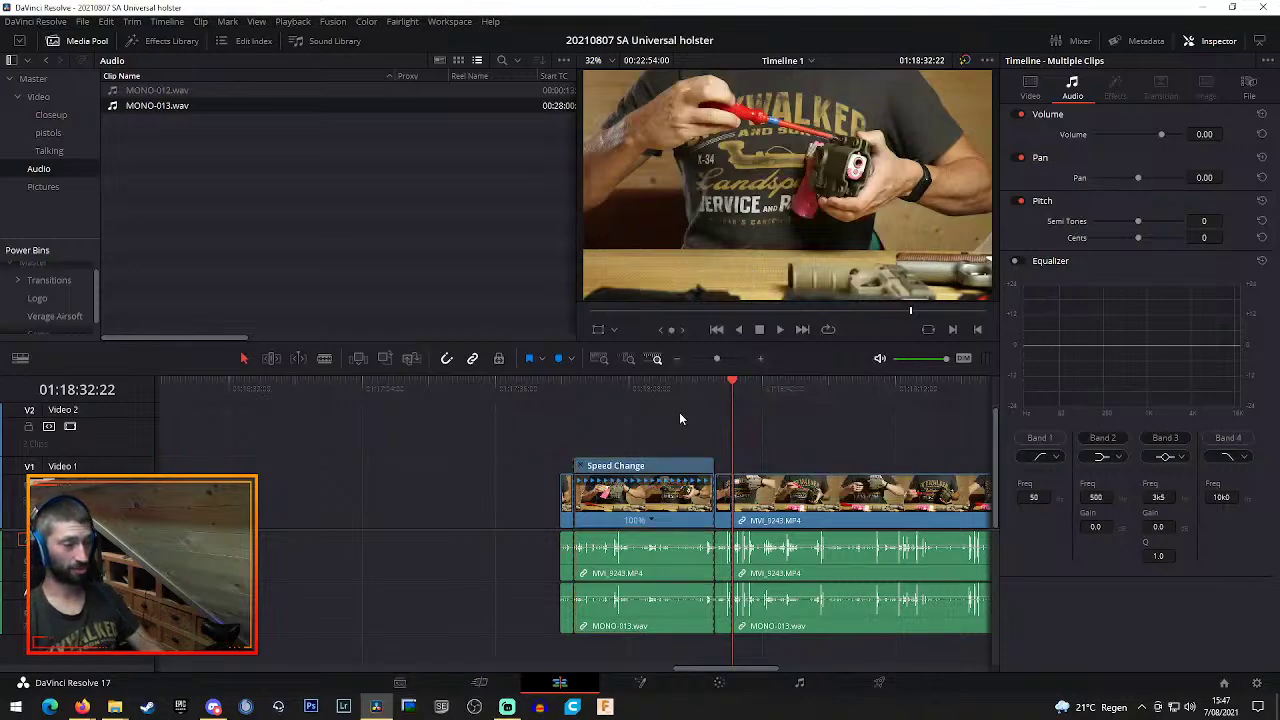
left_click(651, 521)
mouse_move(728, 581)
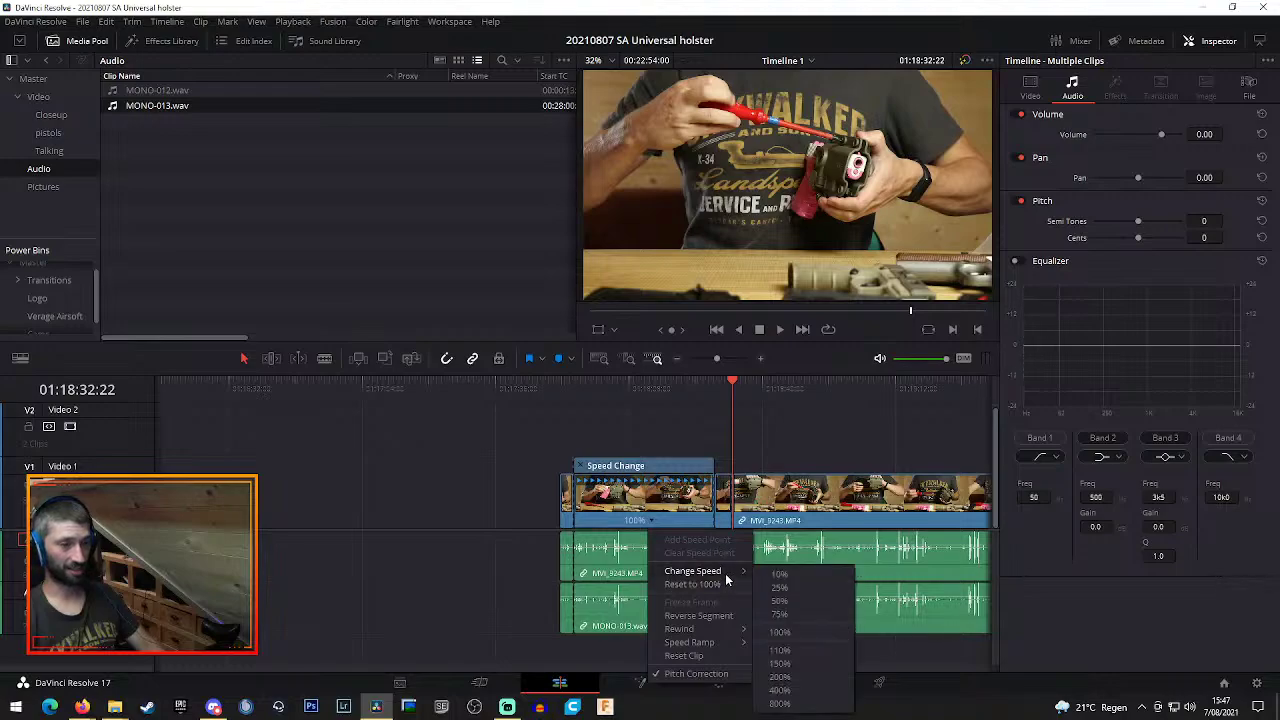
left_click(795, 704)
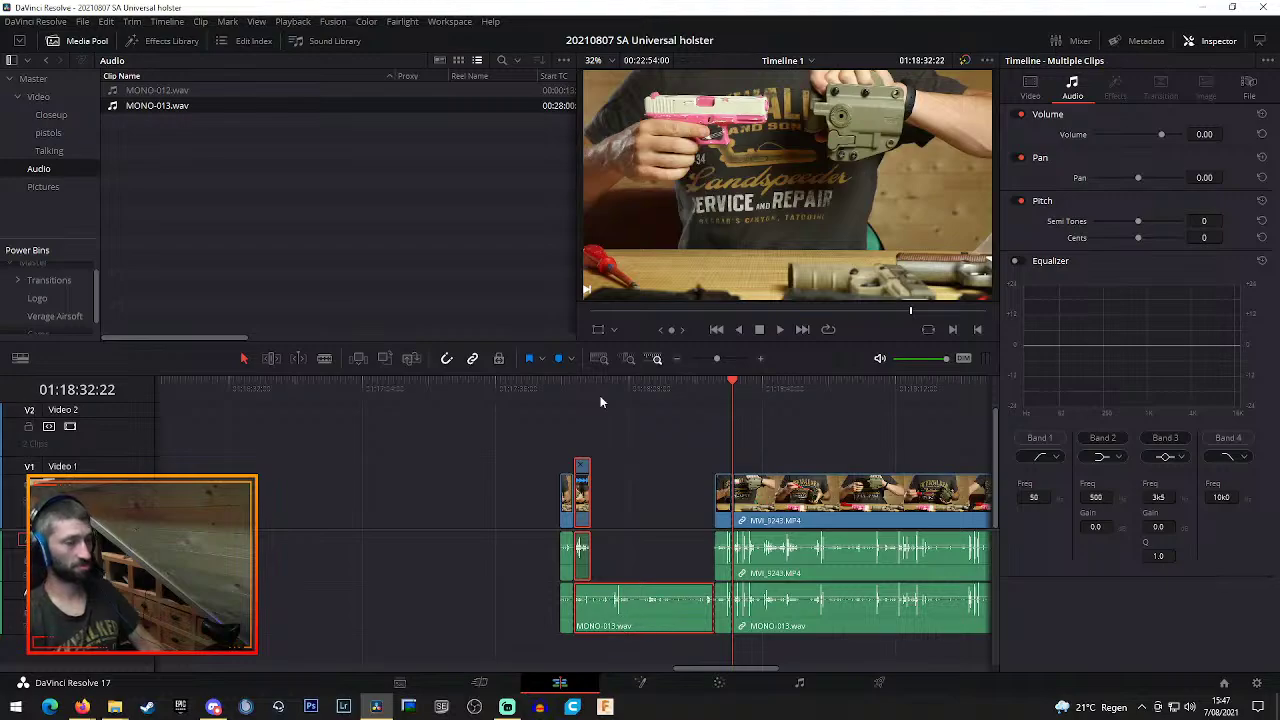
left_click(625, 612)
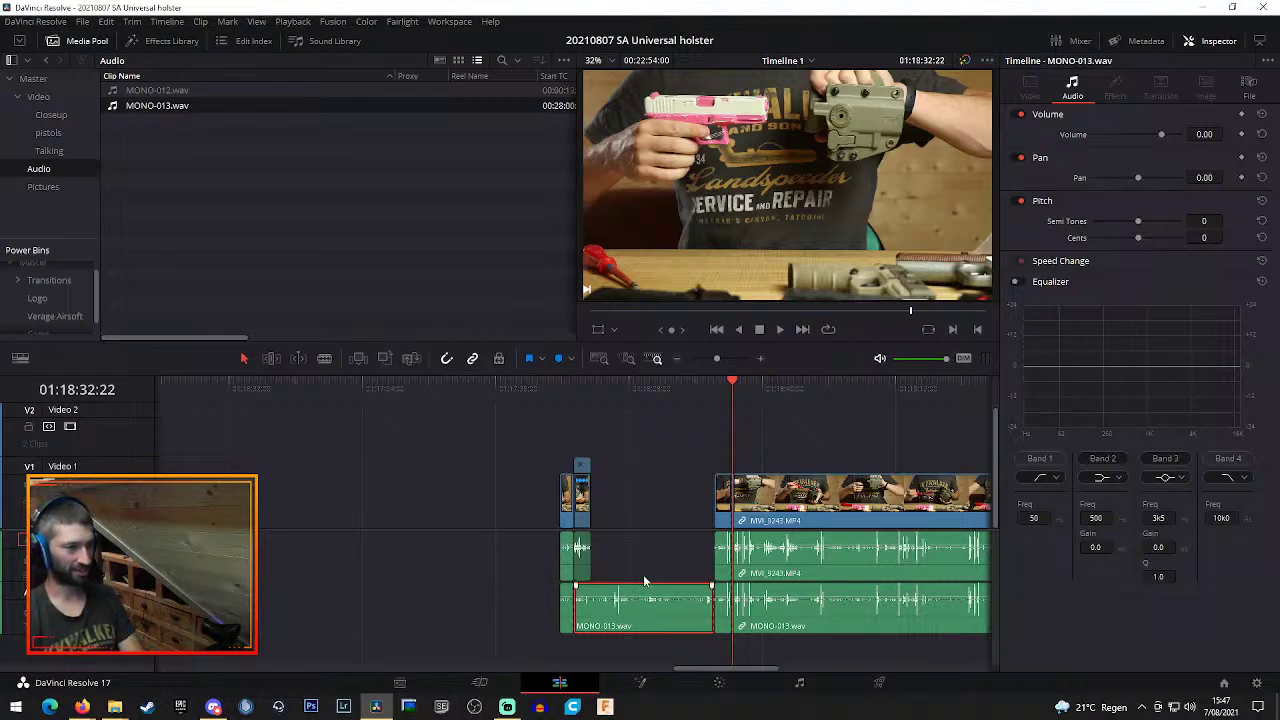
key("ctrl+z")
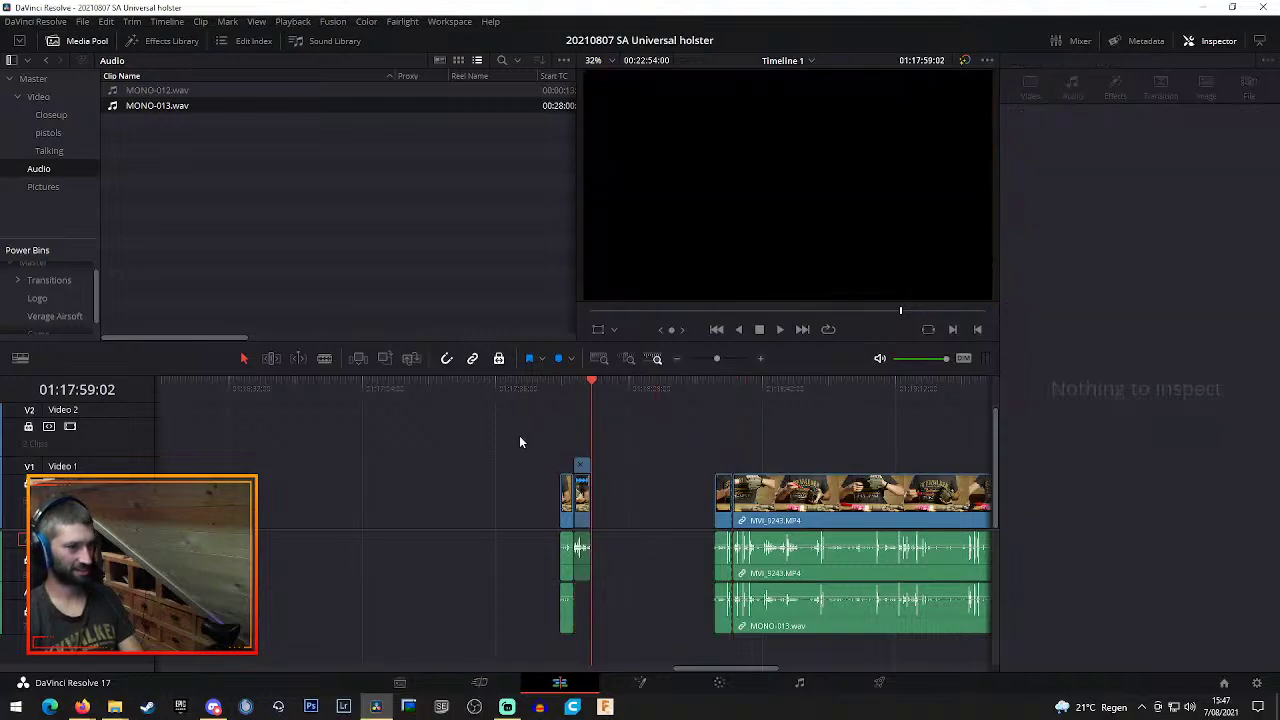
Close the gap between the sped-up piece and the clip starting at 01:18:28:16, and move the whole group against the earlier edited clips
left_click_drag(519, 435, 605, 640)
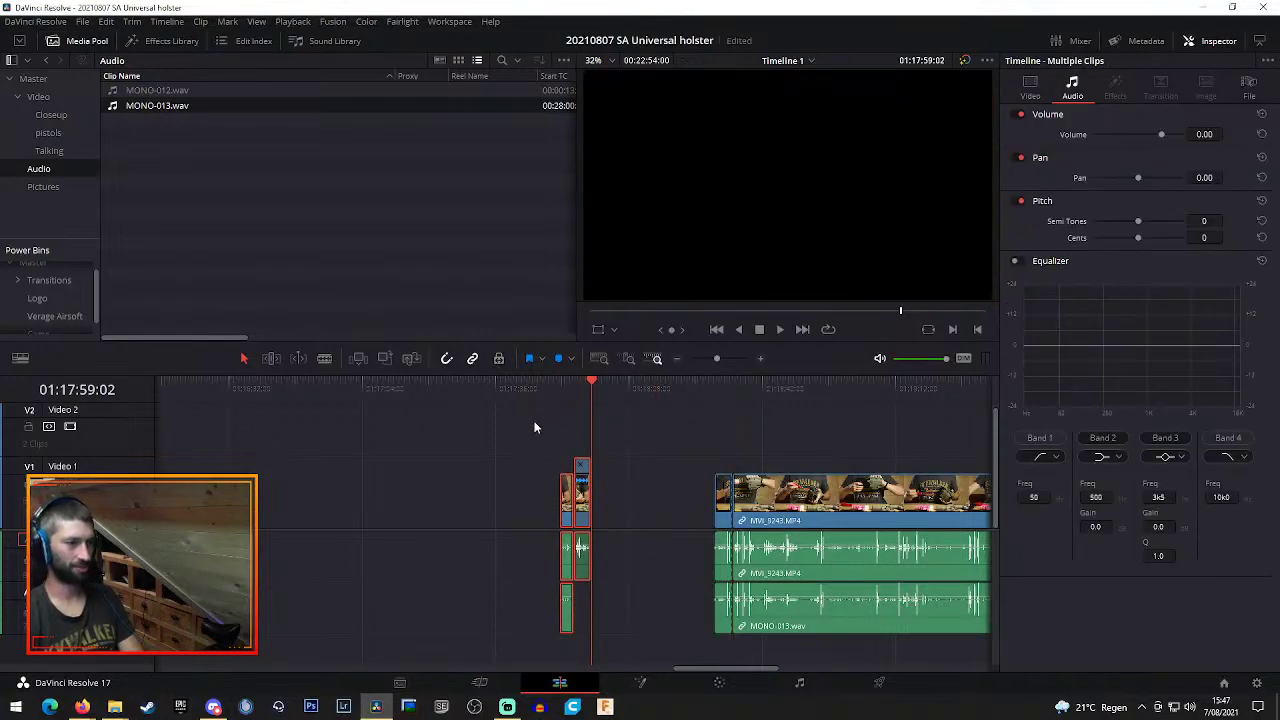
left_click_drag(568, 509, 700, 512)
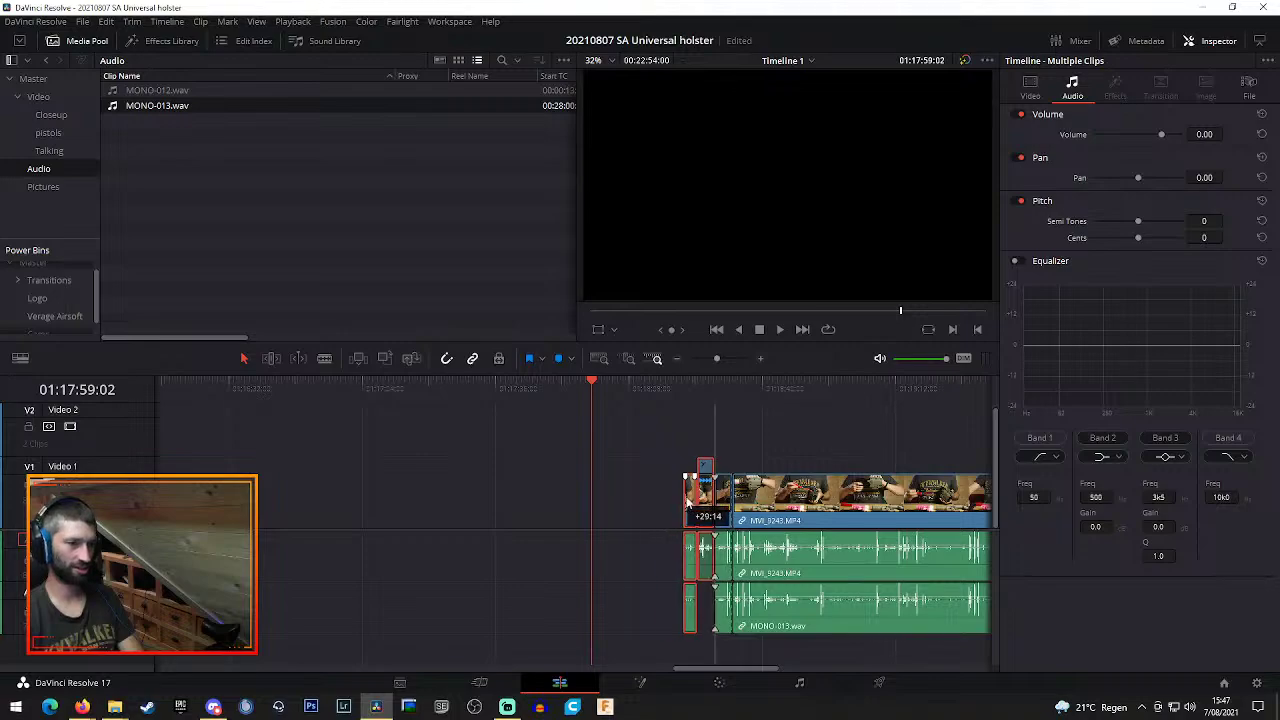
left_click_drag(664, 438, 729, 610)
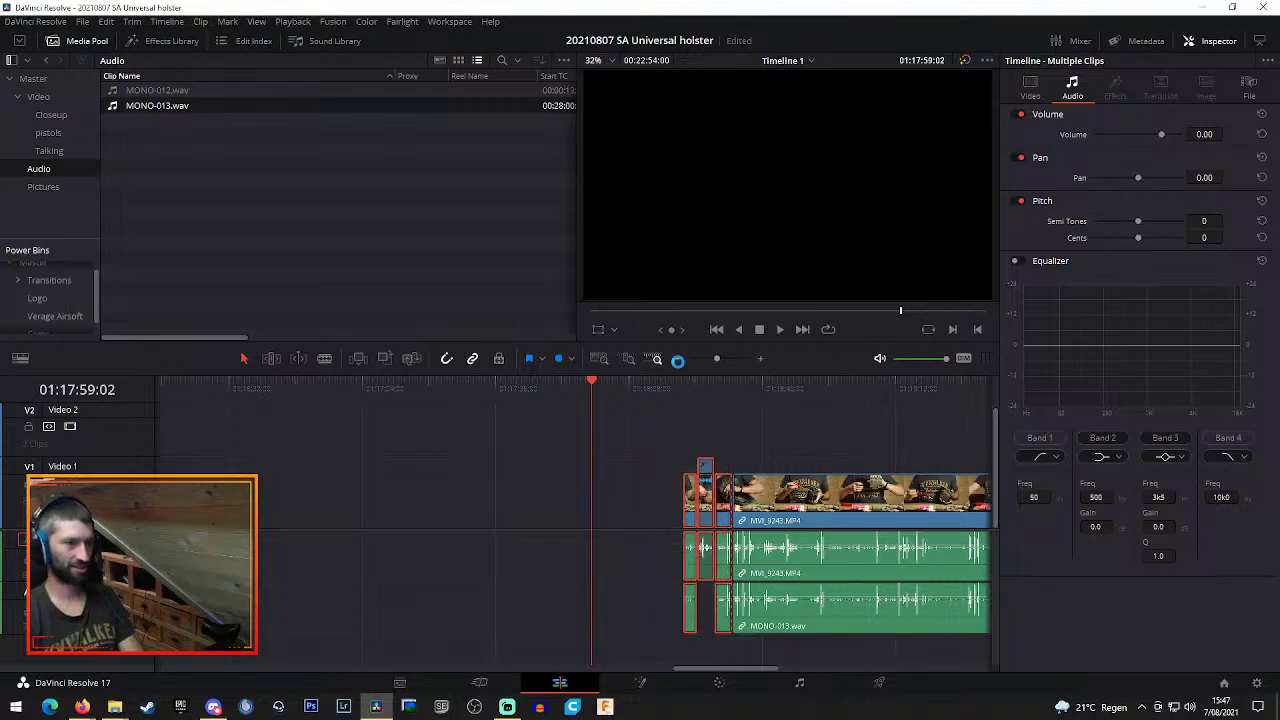
left_click(677, 358)
left_click(677, 358)
left_click_drag(605, 512, 338, 510)
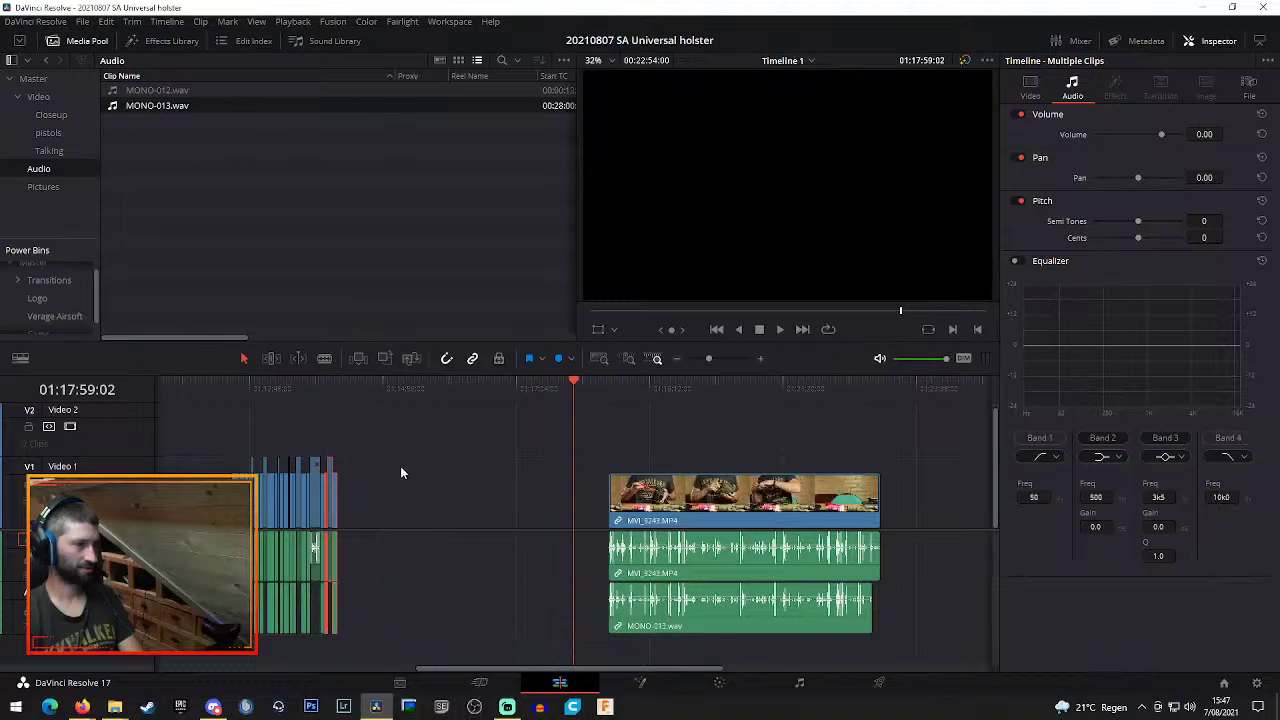
Split the remaining linked clips at 01:18:50:06, delete the part before the cut with its audio and close the gap
left_click(609, 389)
left_click(762, 359)
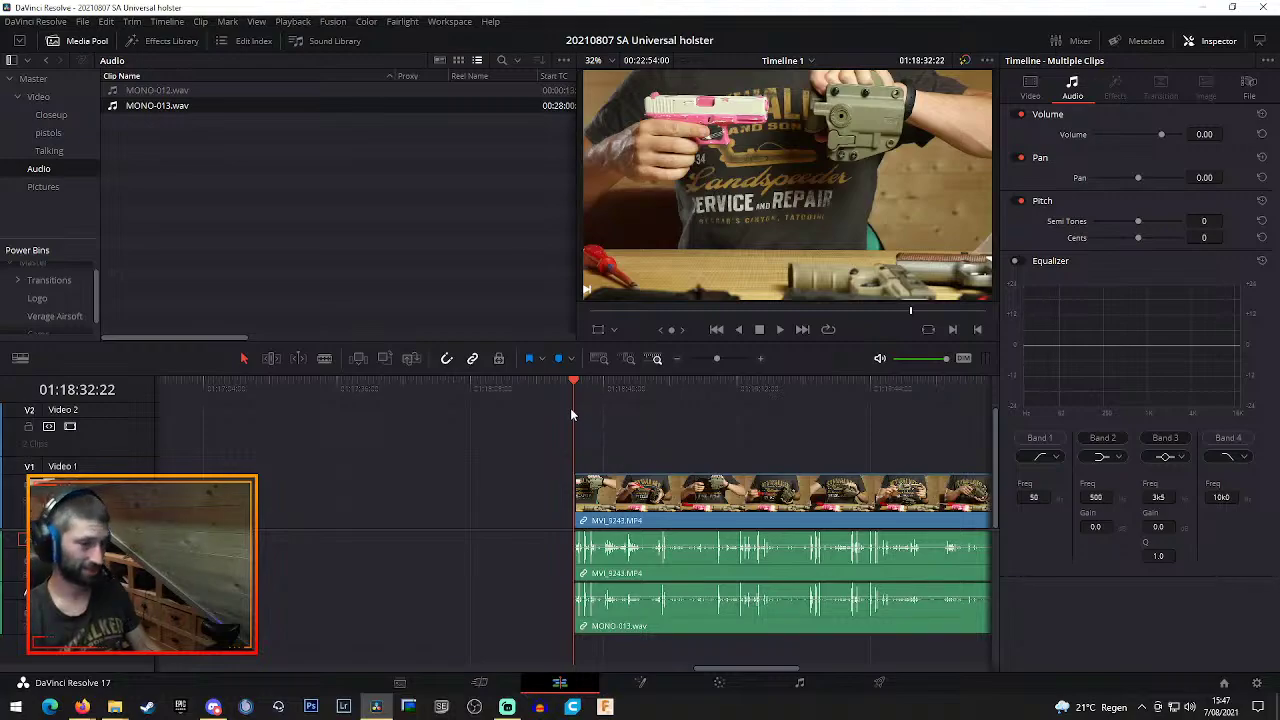
left_click_drag(575, 383, 646, 403)
key("b")
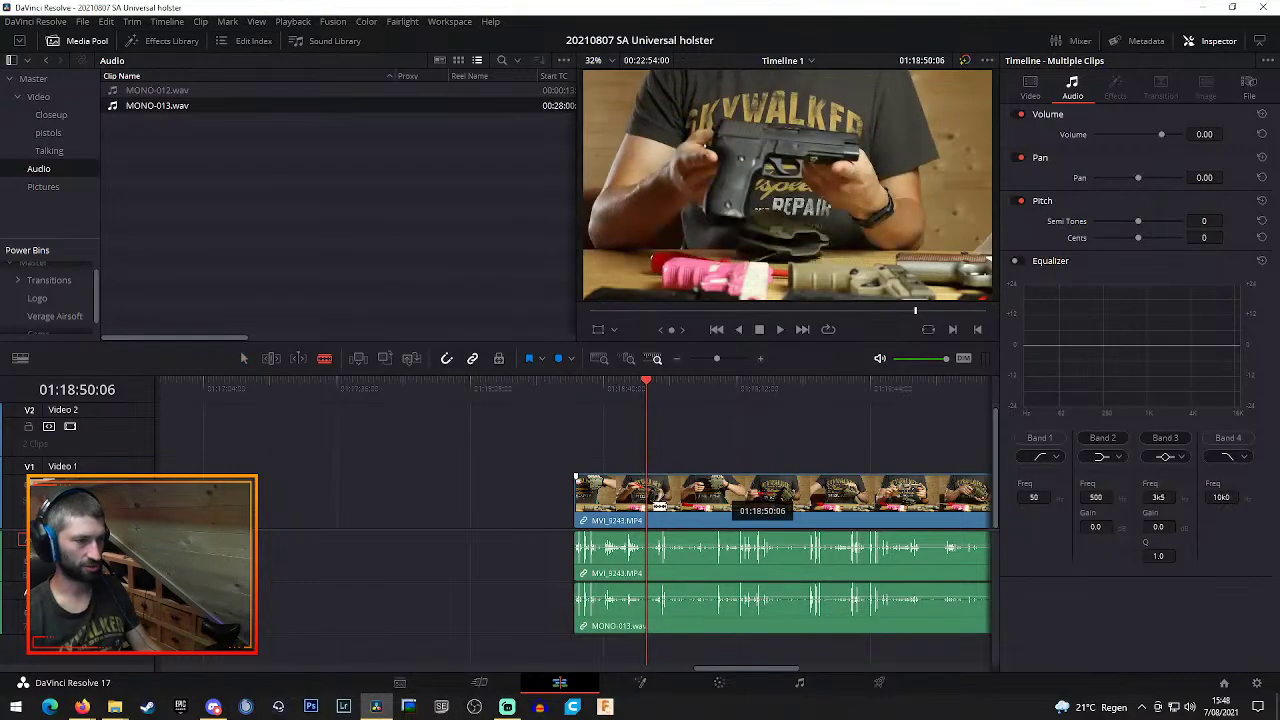
left_click(652, 505)
key("a")
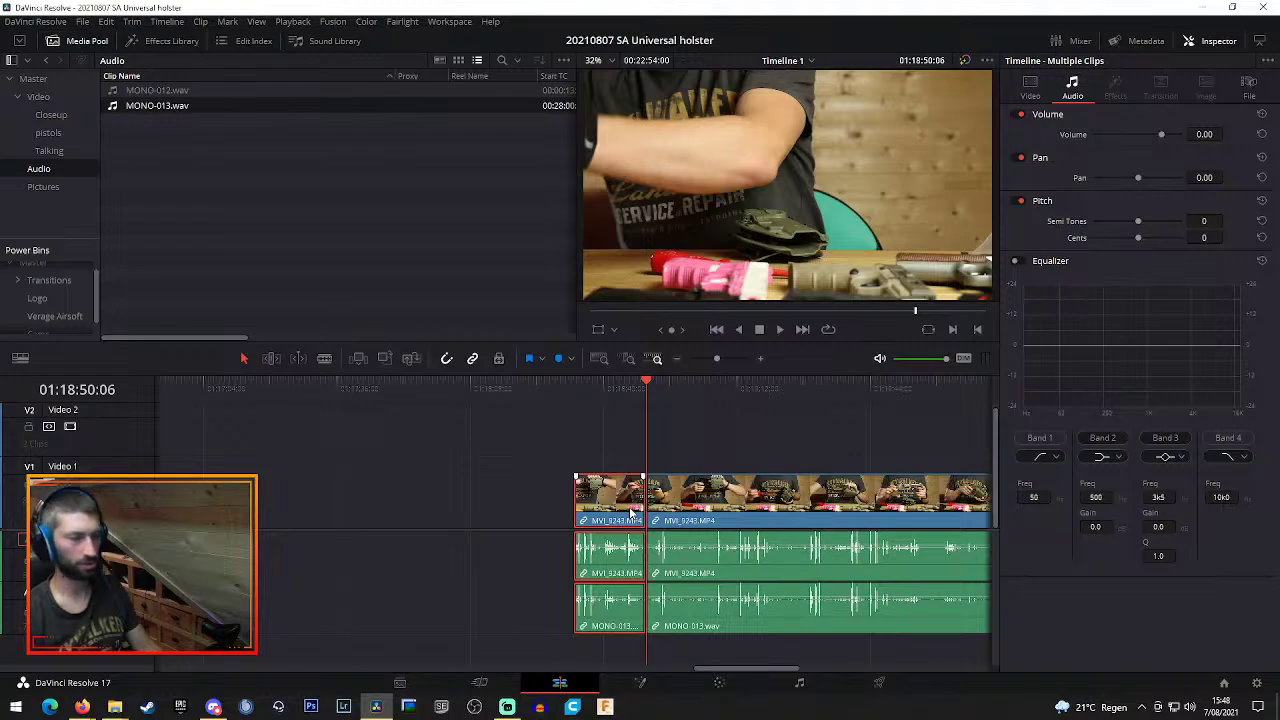
key("Delete")
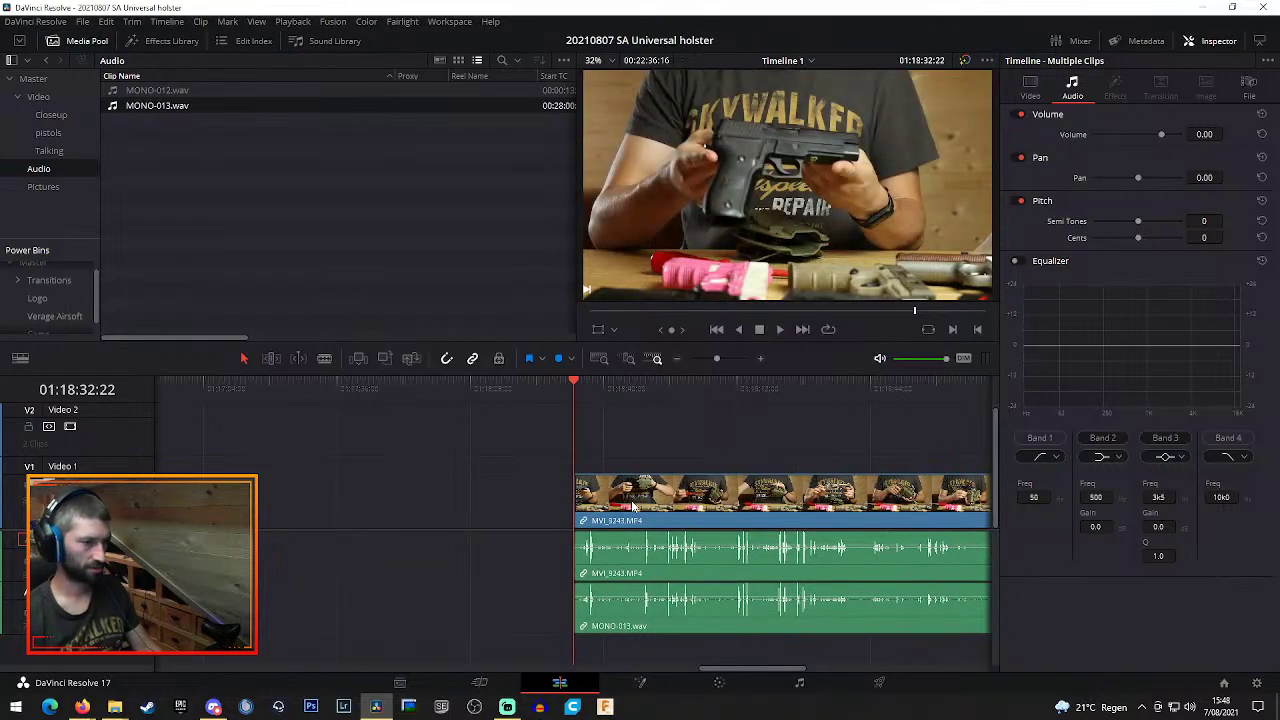
Split the linked MVI_9243.MP4 and MONO-013.wav at 01:18:35:11, 01:19:21:03 and 01:19:25:12
key("space")
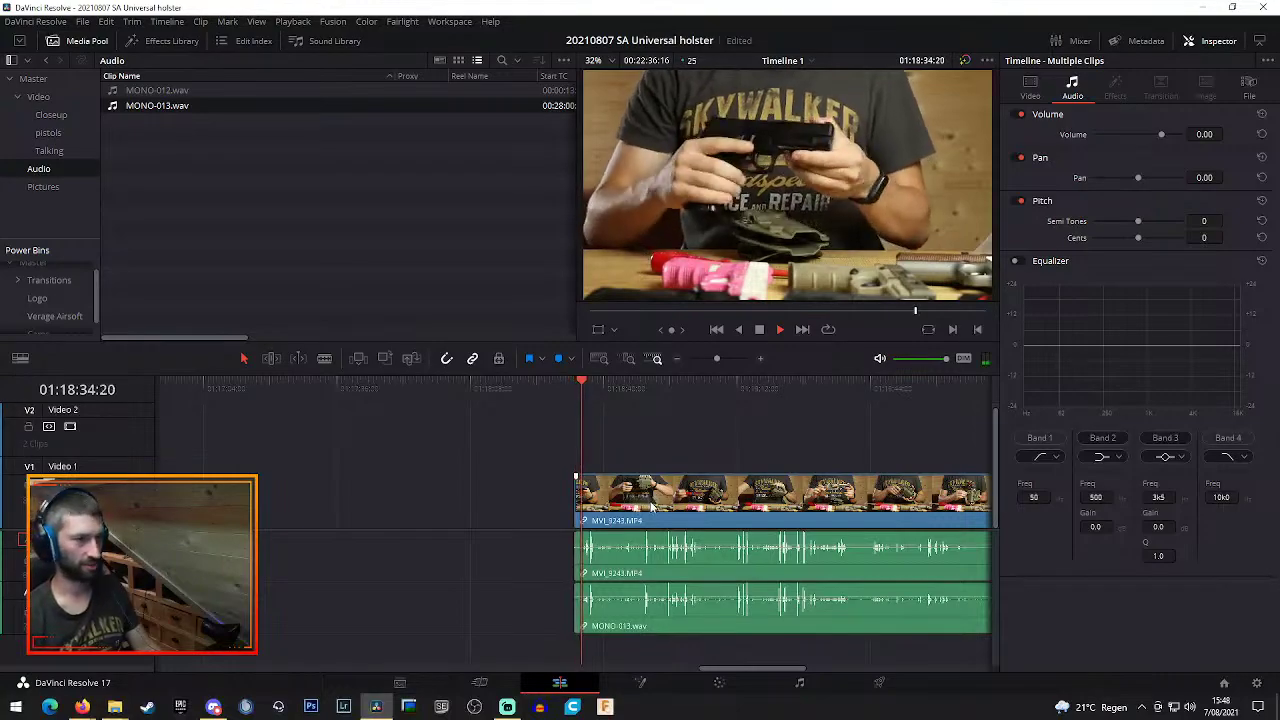
key("b")
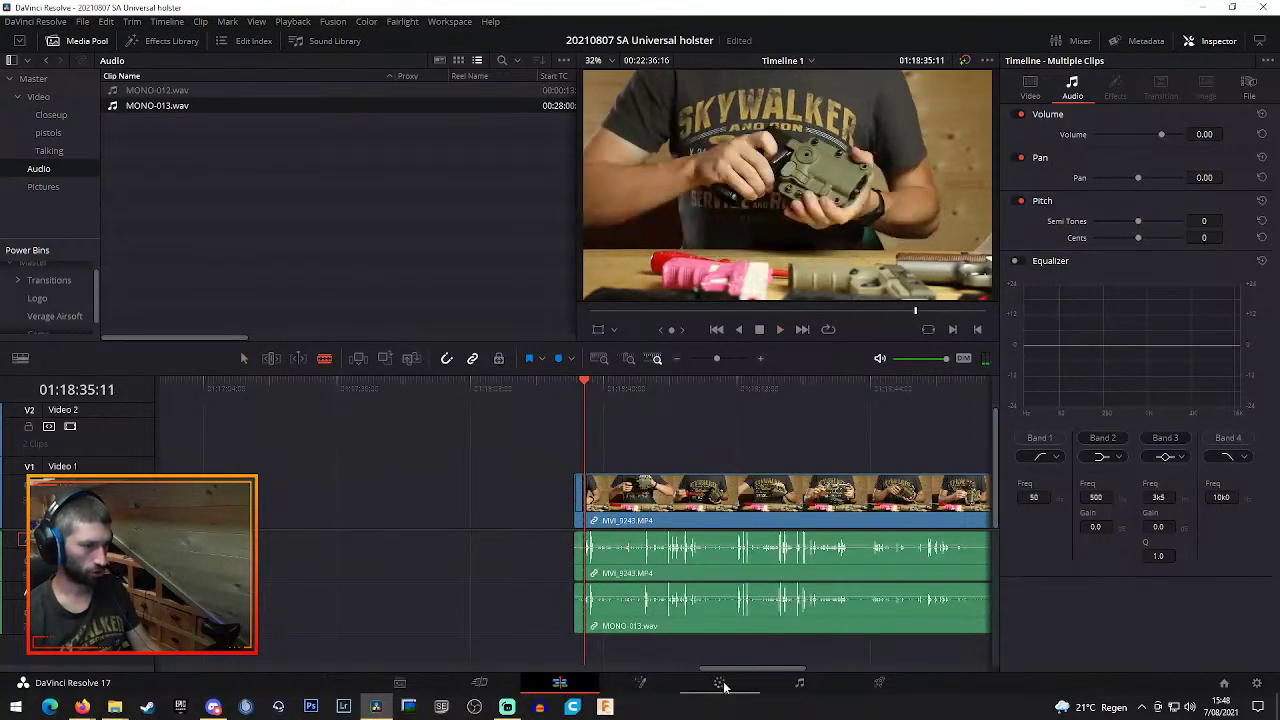
left_click(621, 390)
left_click_drag(621, 390, 813, 393)
left_click_drag(810, 400, 786, 395)
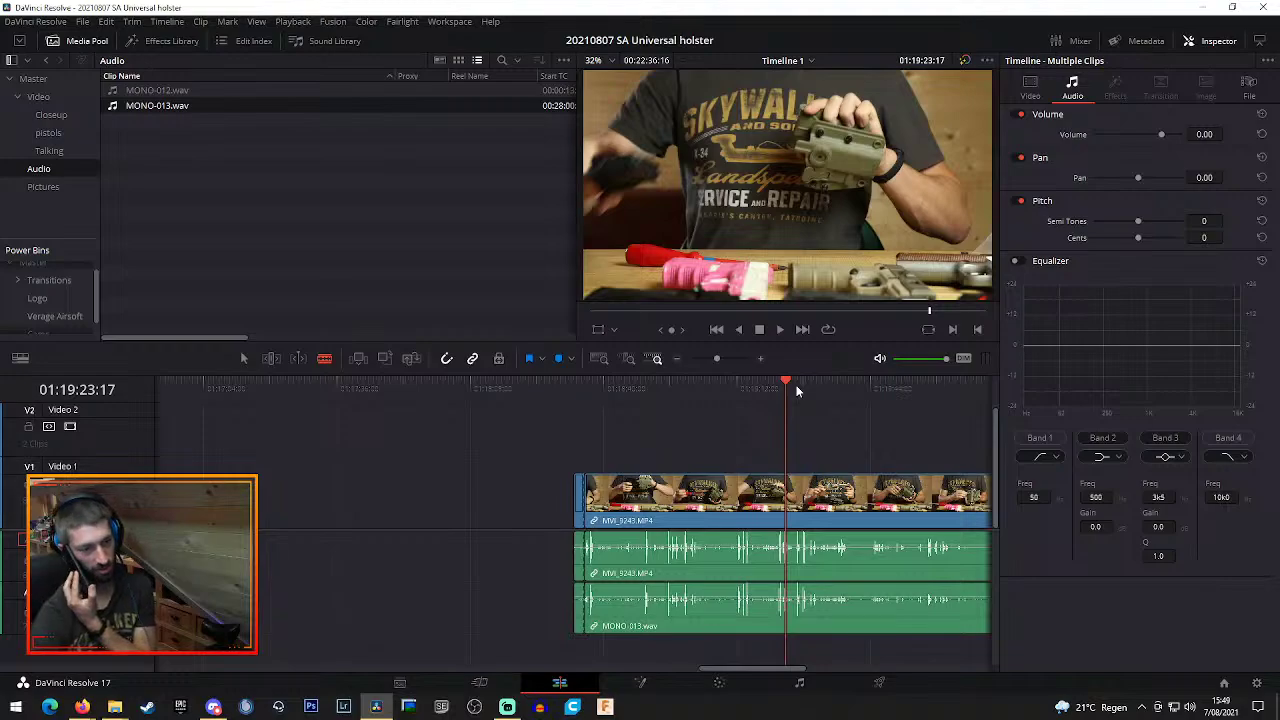
left_click_drag(769, 668, 828, 673)
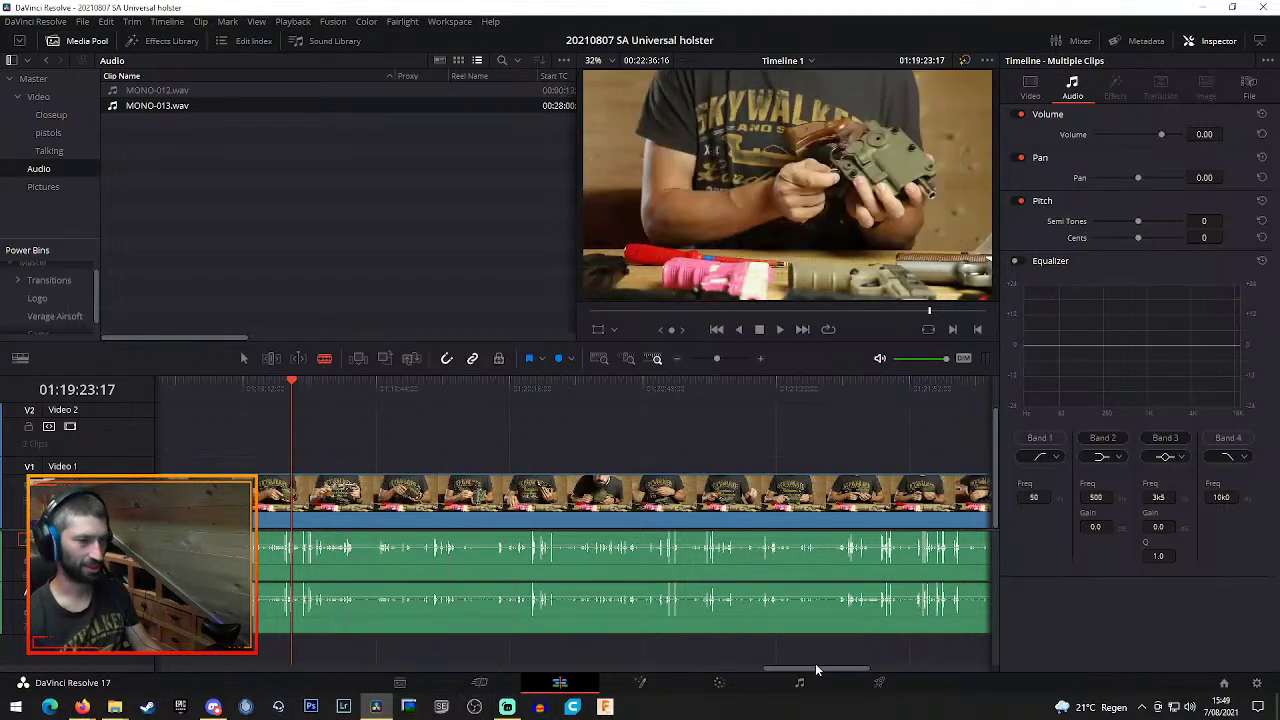
left_click_drag(815, 668, 785, 668)
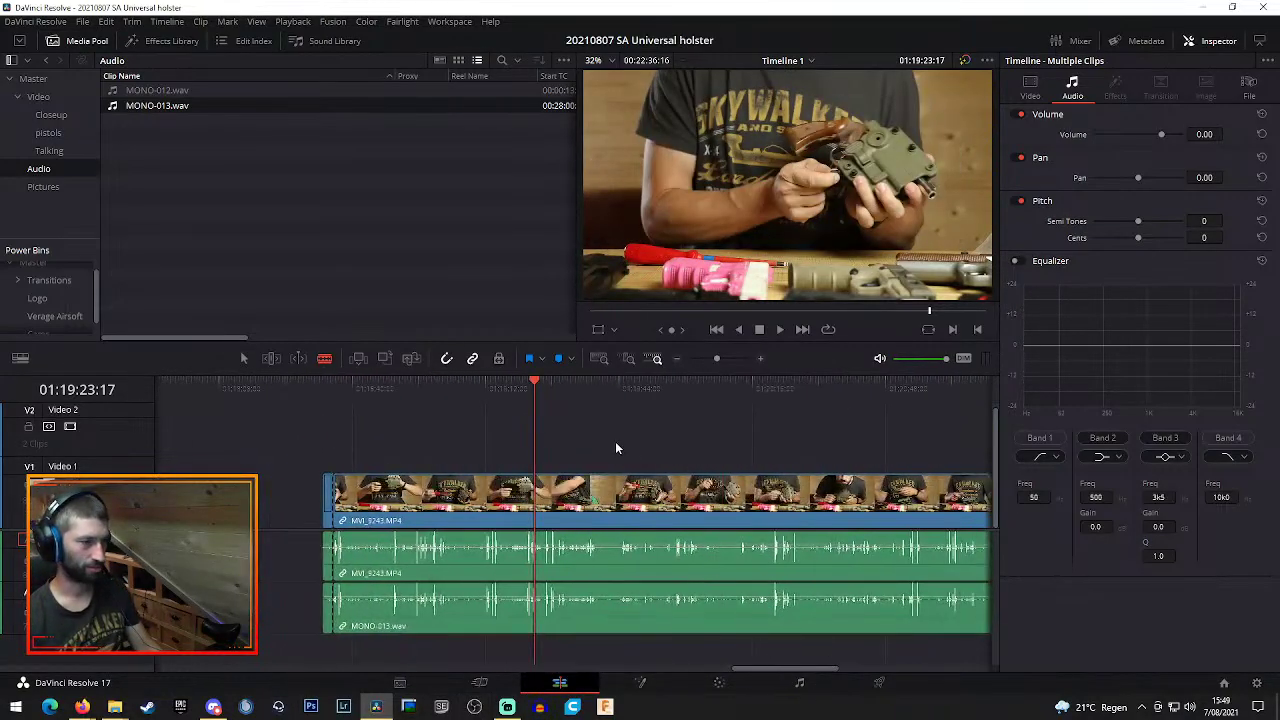
mouse_move(534, 383)
left_mouse_down()
mouse_move(469, 383)
mouse_move(523, 390)
left_mouse_up()
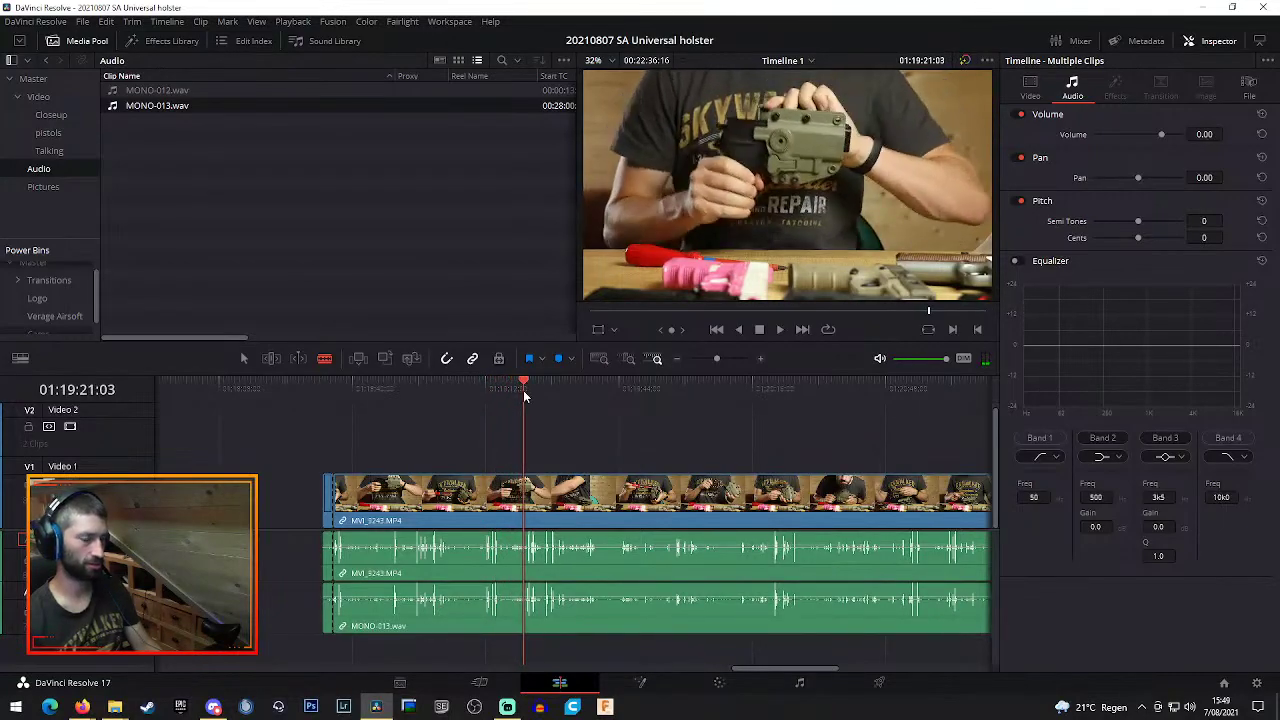
left_click(536, 488)
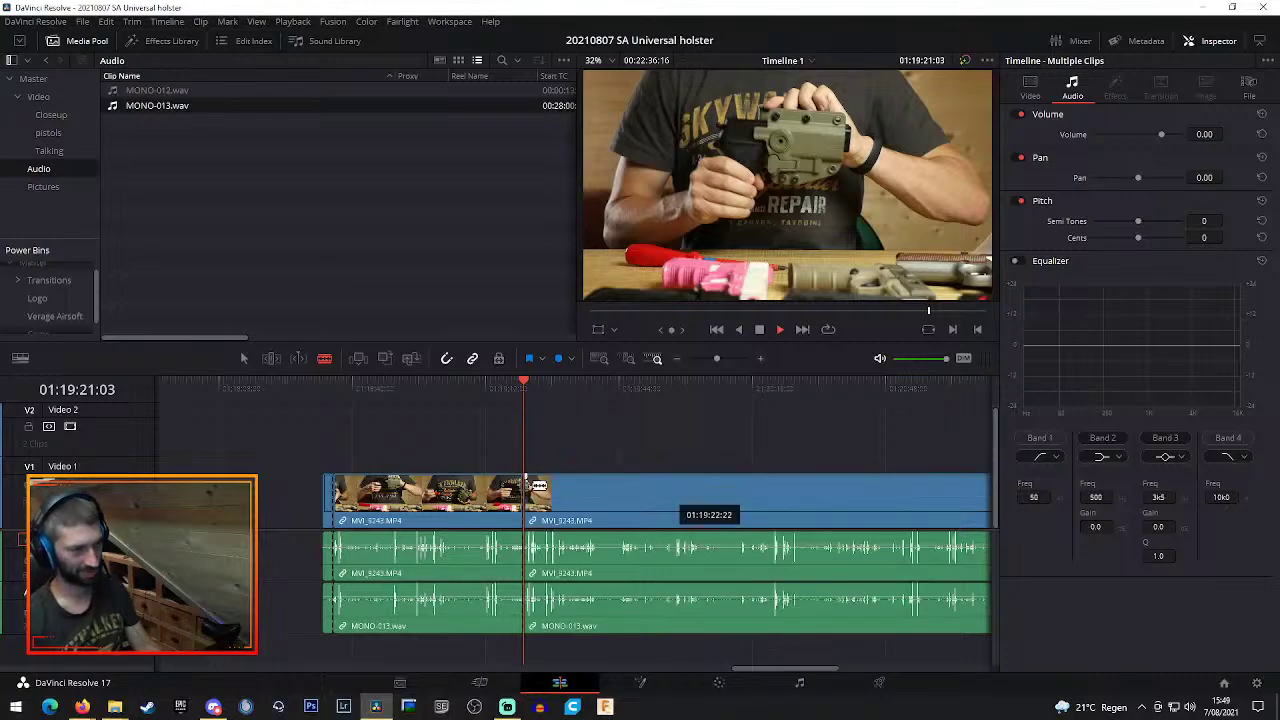
key("space")
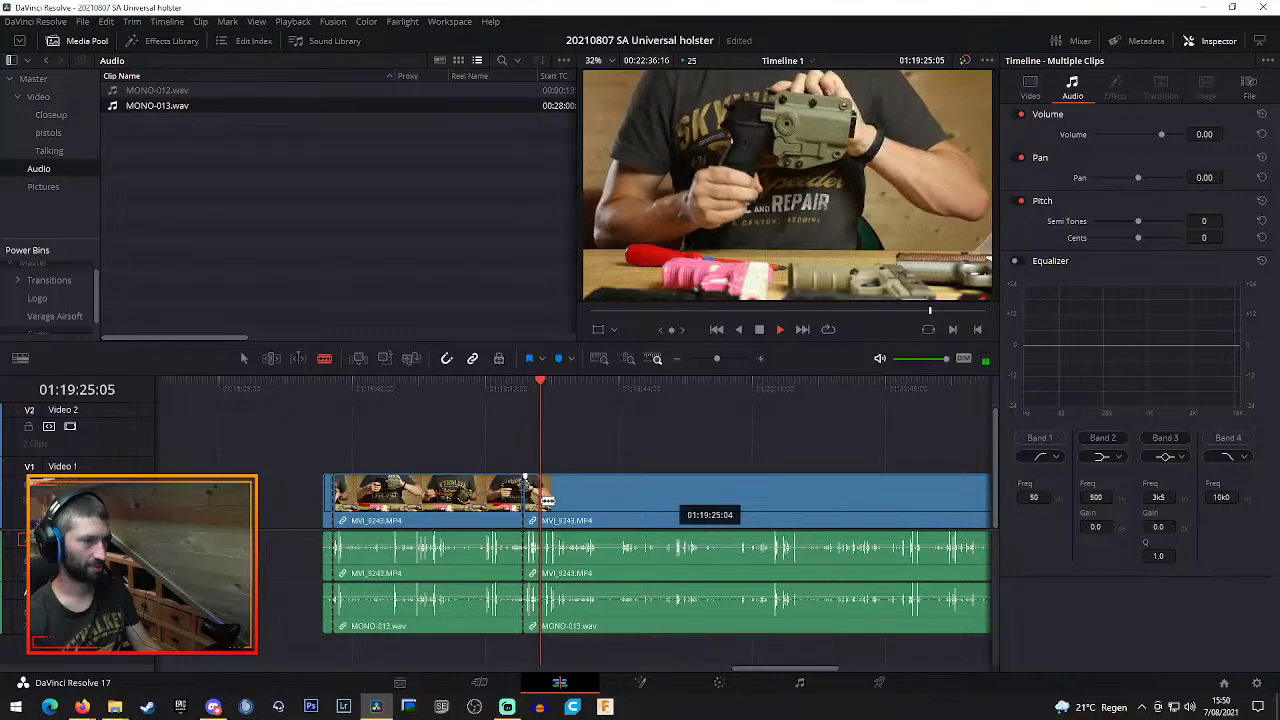
key("space")
Set the MVI_9243.MP4 piece from 01:18:35:11 to 01:19:21:03 to 800% speed and delete its MONO-013.wav section
key("a")
left_click(443, 500)
right_click(443, 500)
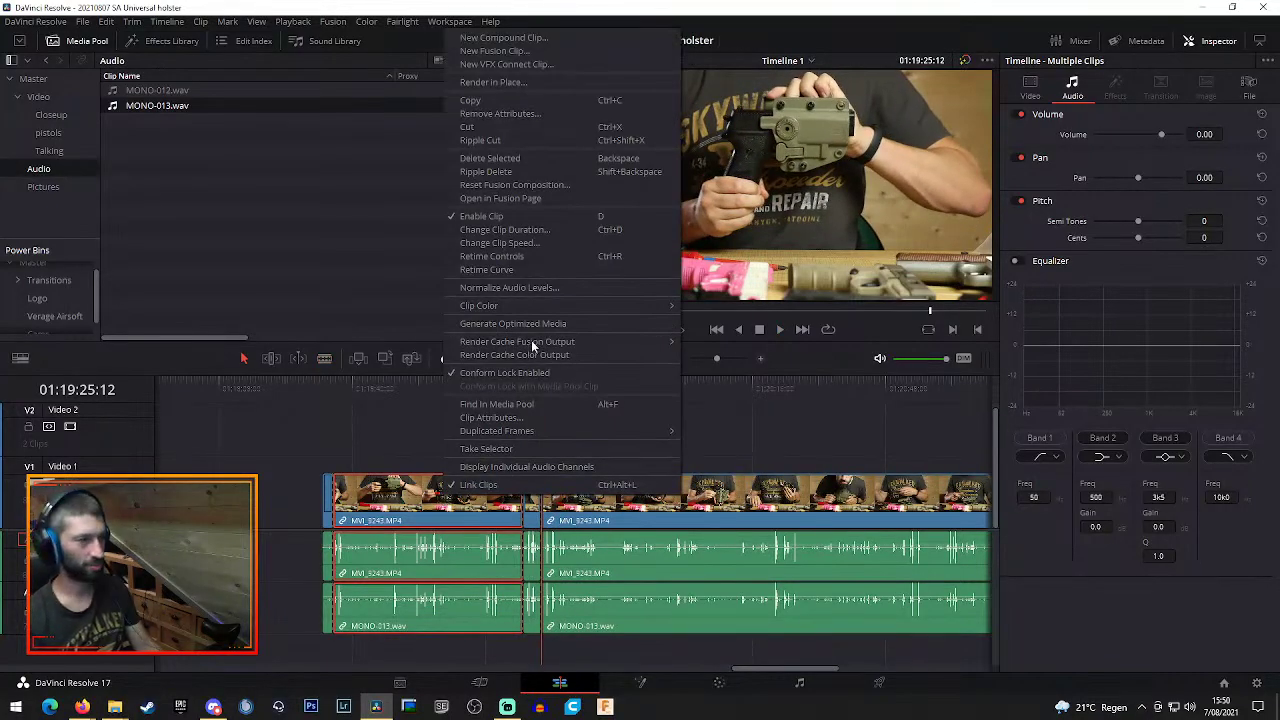
mouse_move(536, 344)
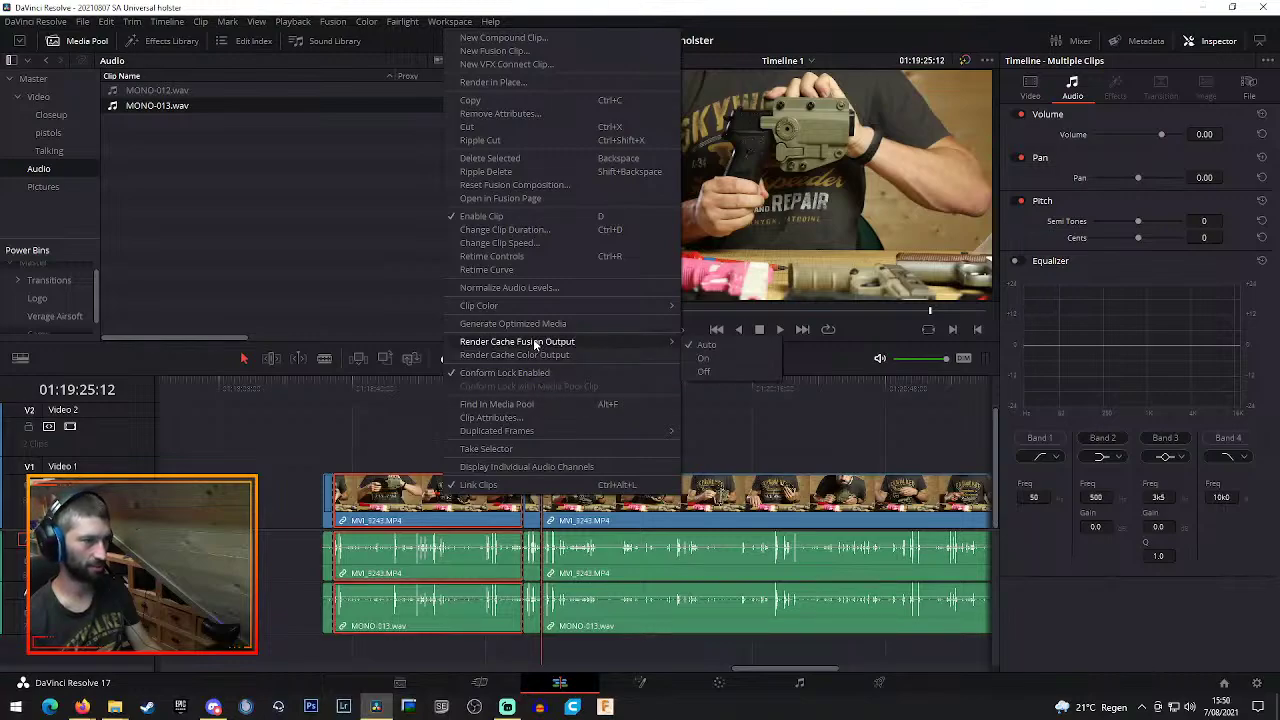
left_click(535, 262)
left_click(439, 522)
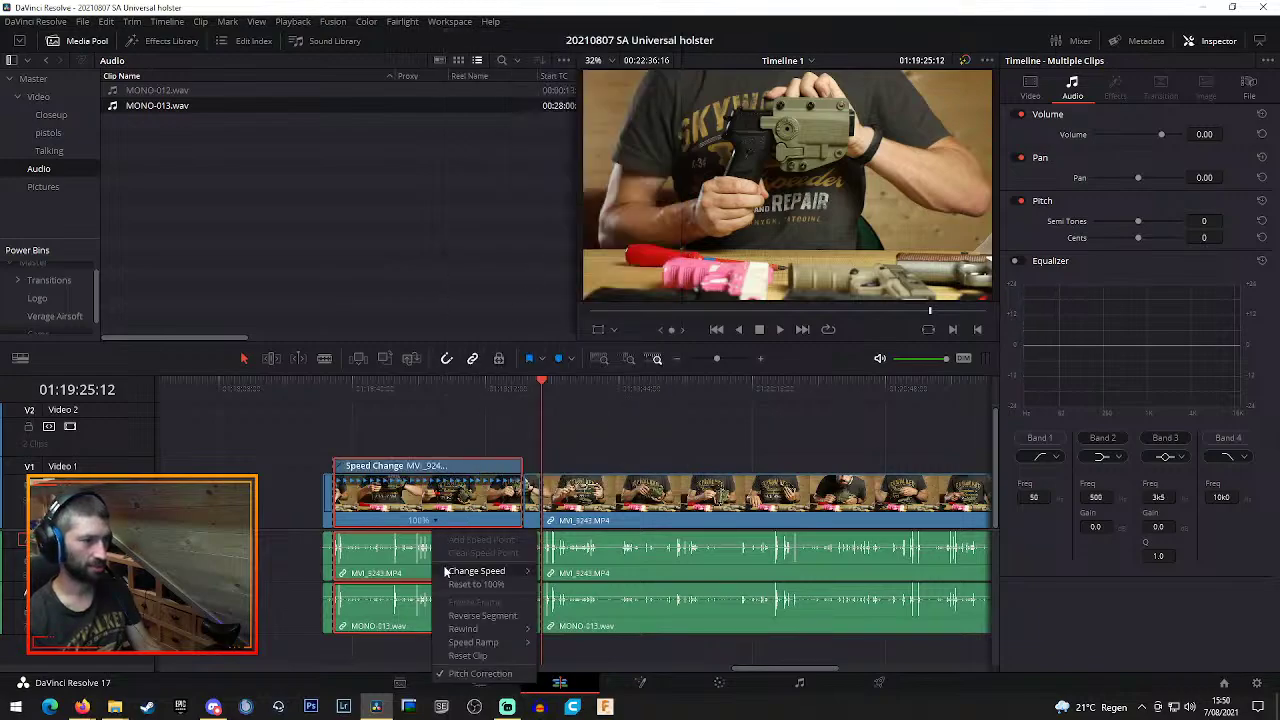
left_click(558, 705)
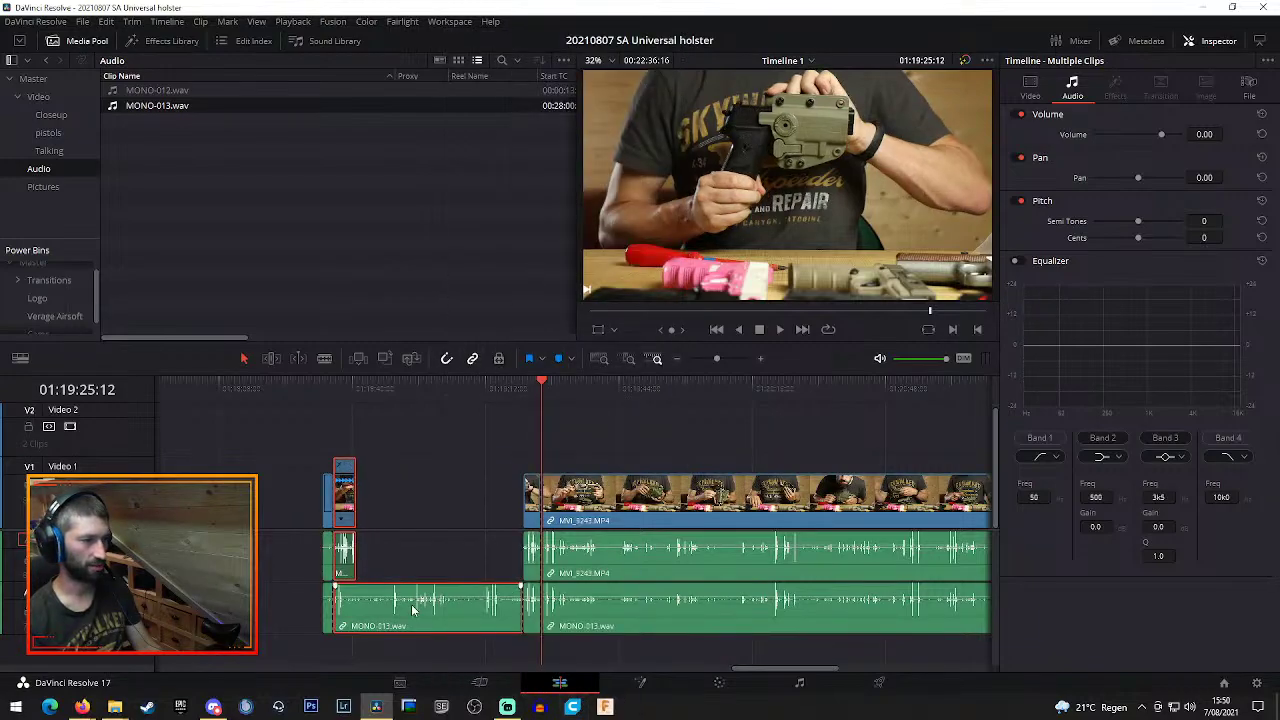
left_click(498, 362)
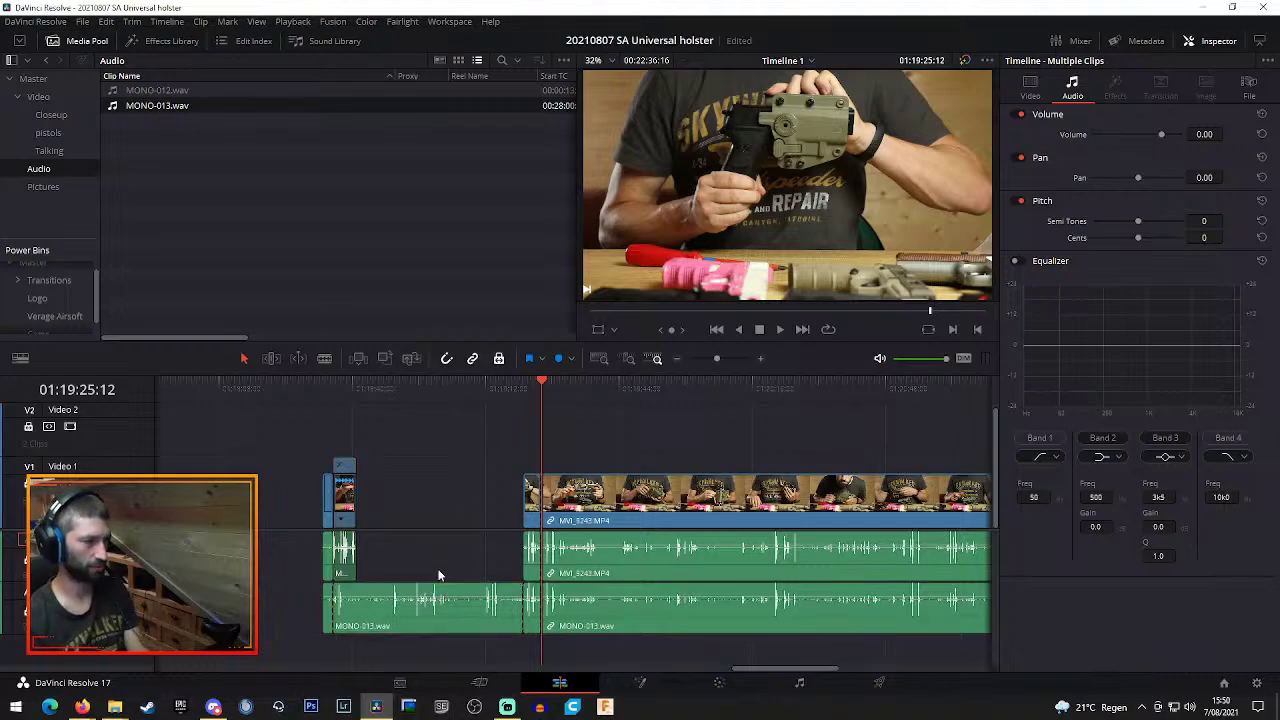
left_click(430, 602)
key("Delete")
Move the short piece and the sped-up piece against the clip starting at 01:19:21:03, and shift the whole group to the earlier edited clips
left_click(350, 385)
left_click_drag(300, 438, 357, 632)
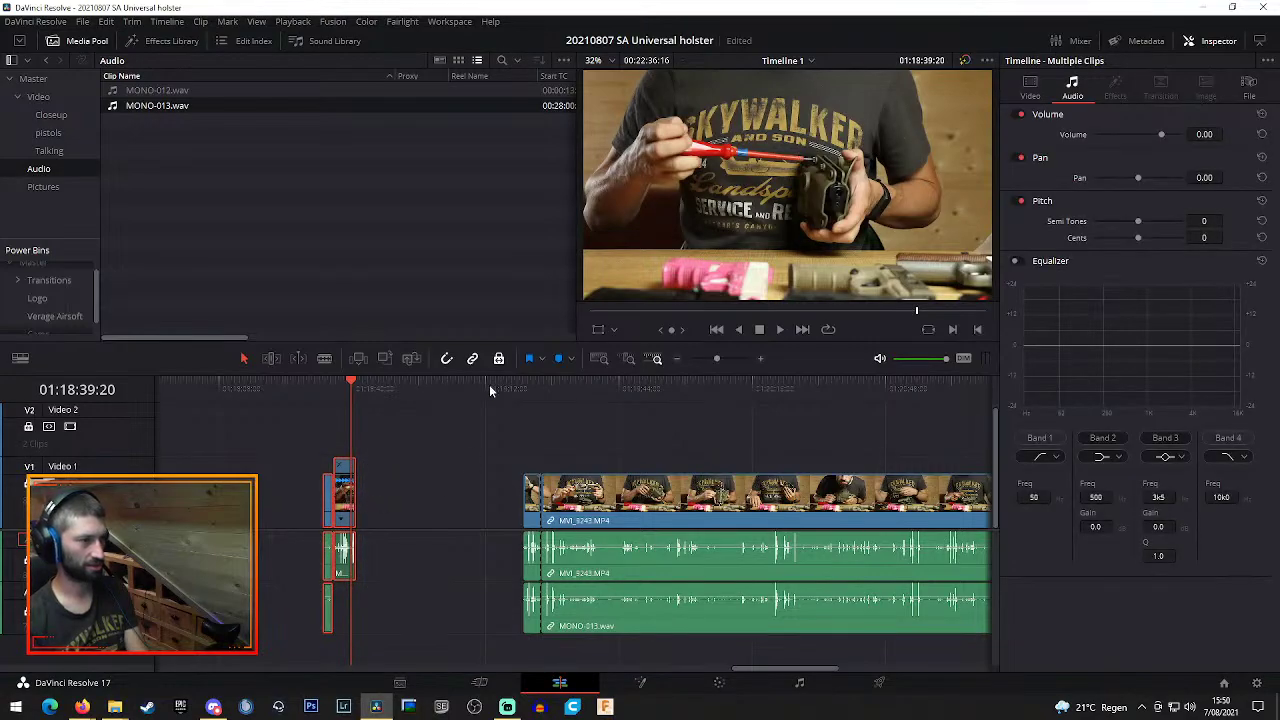
left_click_drag(343, 517, 510, 512)
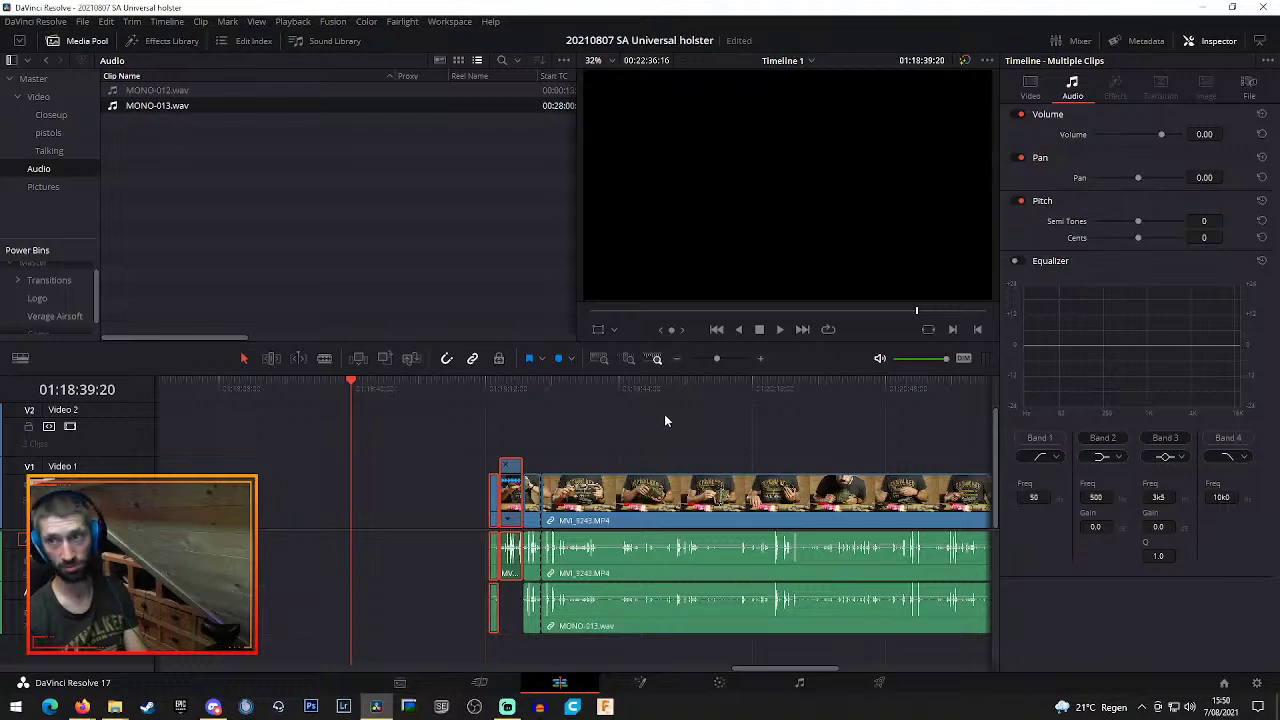
left_click(677, 358)
left_click(677, 358)
left_click_drag(595, 446, 620, 632)
left_click_drag(612, 520, 305, 511)
Split the remaining linked clips at 01:19:39:01 and at about 01:19:43:14
left_click_drag(627, 385, 568, 384)
left_click(760, 358)
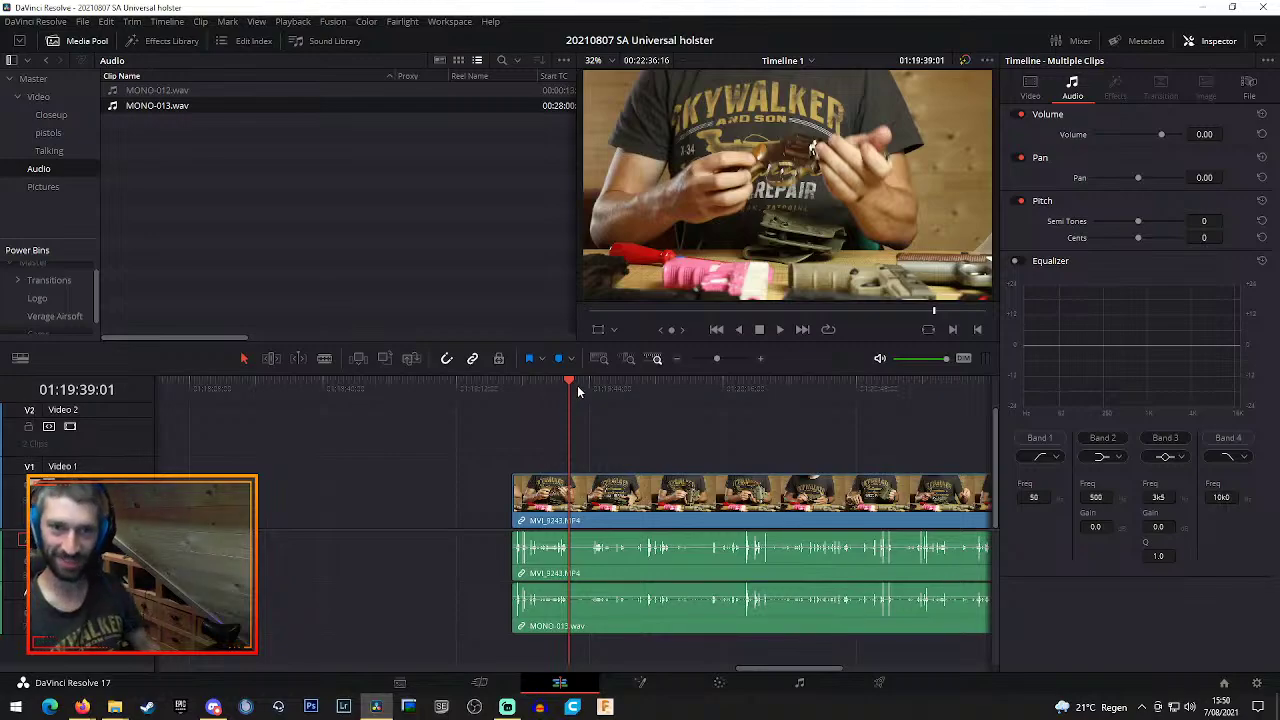
key("b")
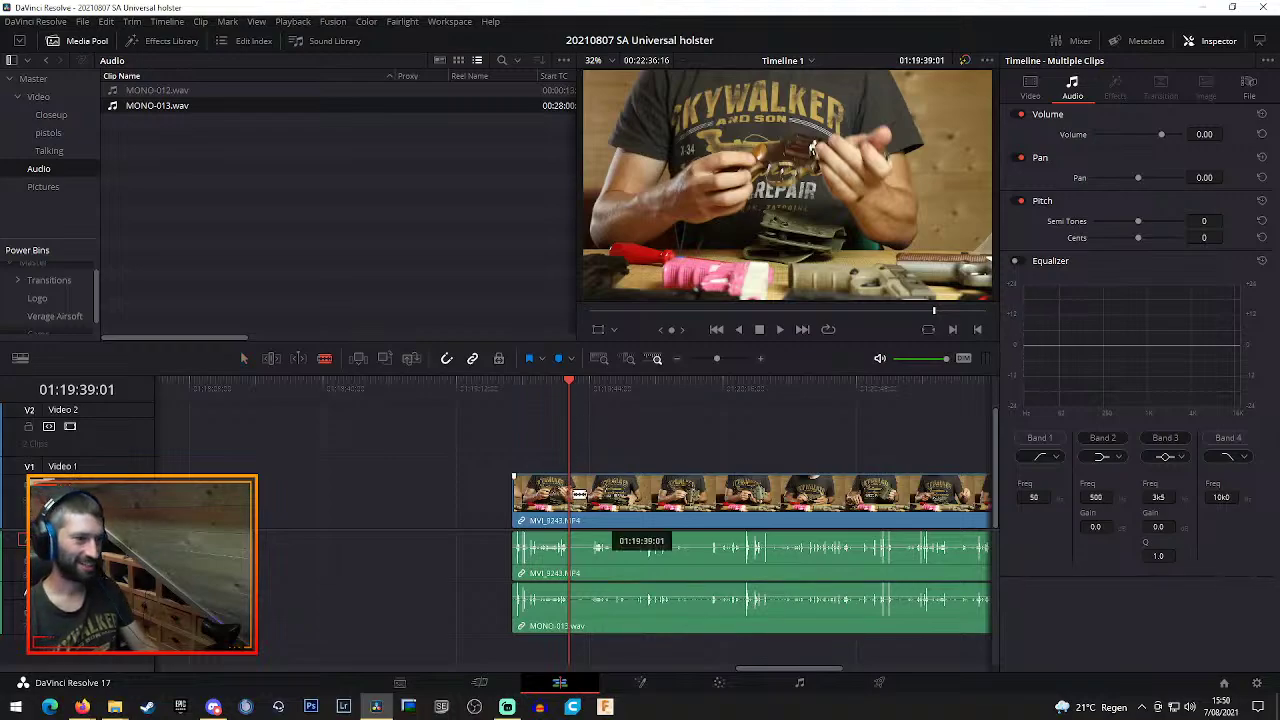
left_click(568, 495)
key("space")
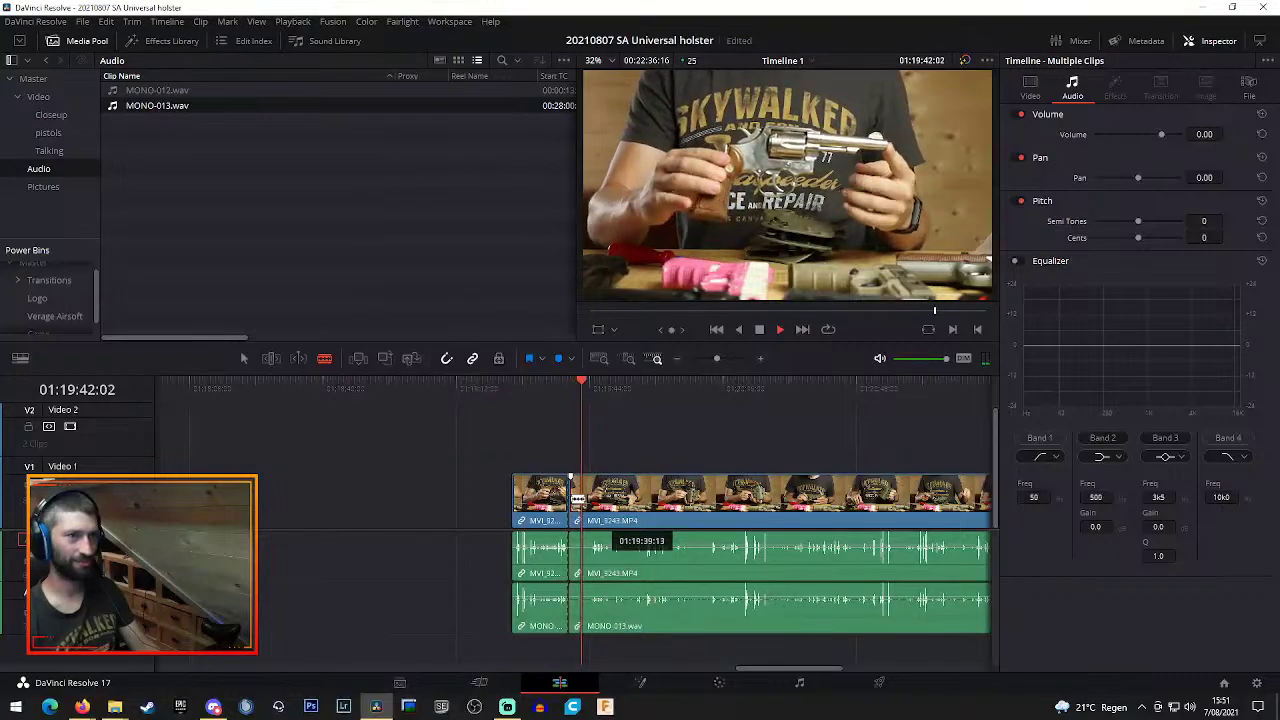
key("space")
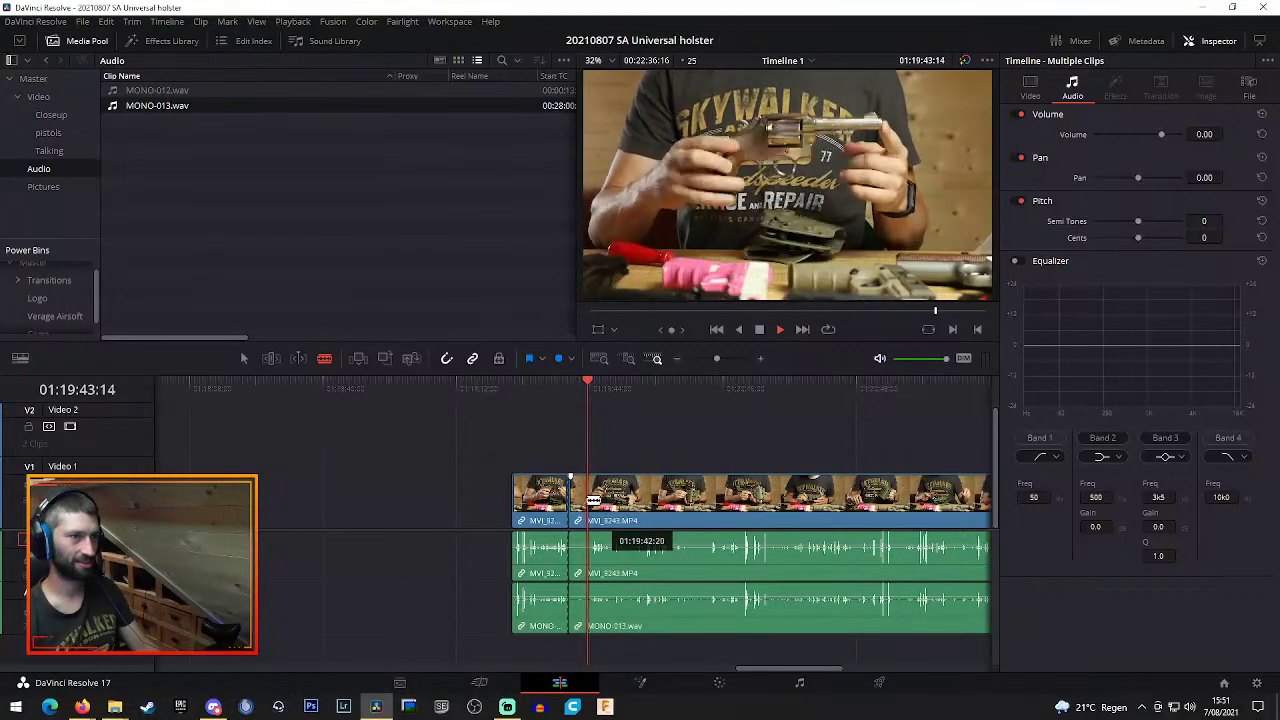
left_click(590, 500)
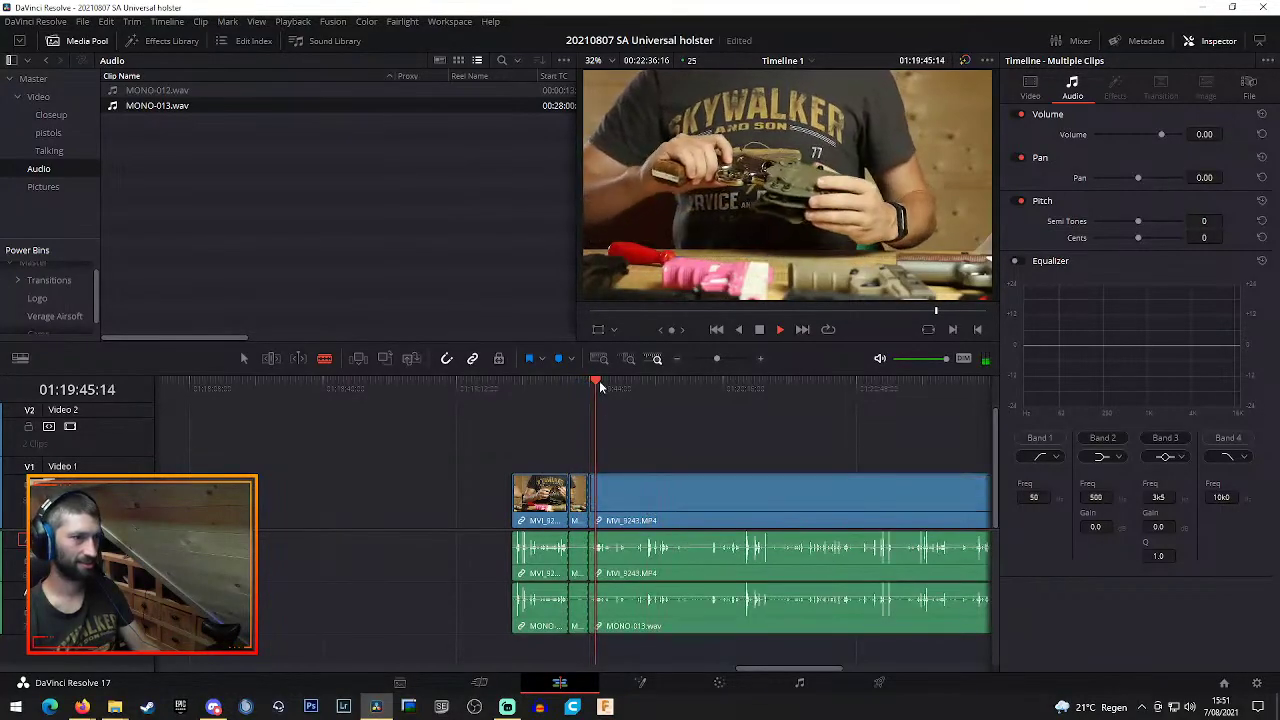
Split the linked MVI_9243.MP4 and MONO-013.wav at 01:20:44:12 and again at 01:20:50:15
left_click_drag(598, 386, 830, 412)
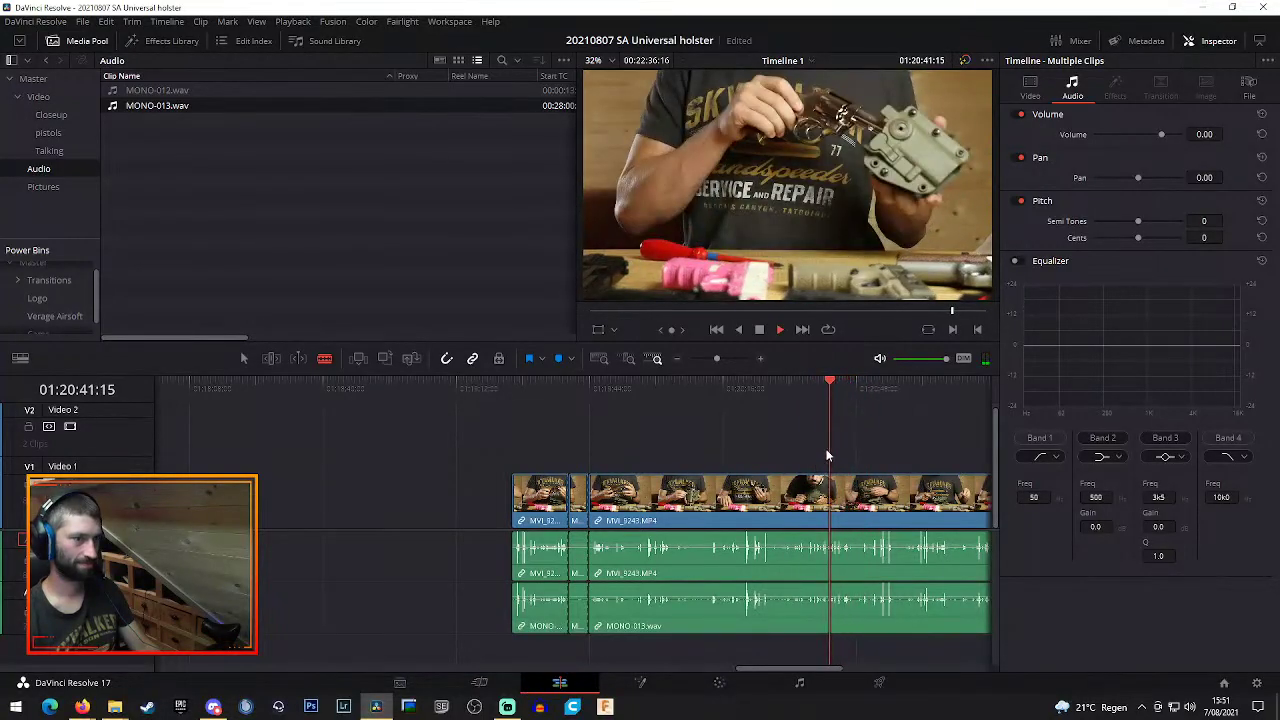
key("space")
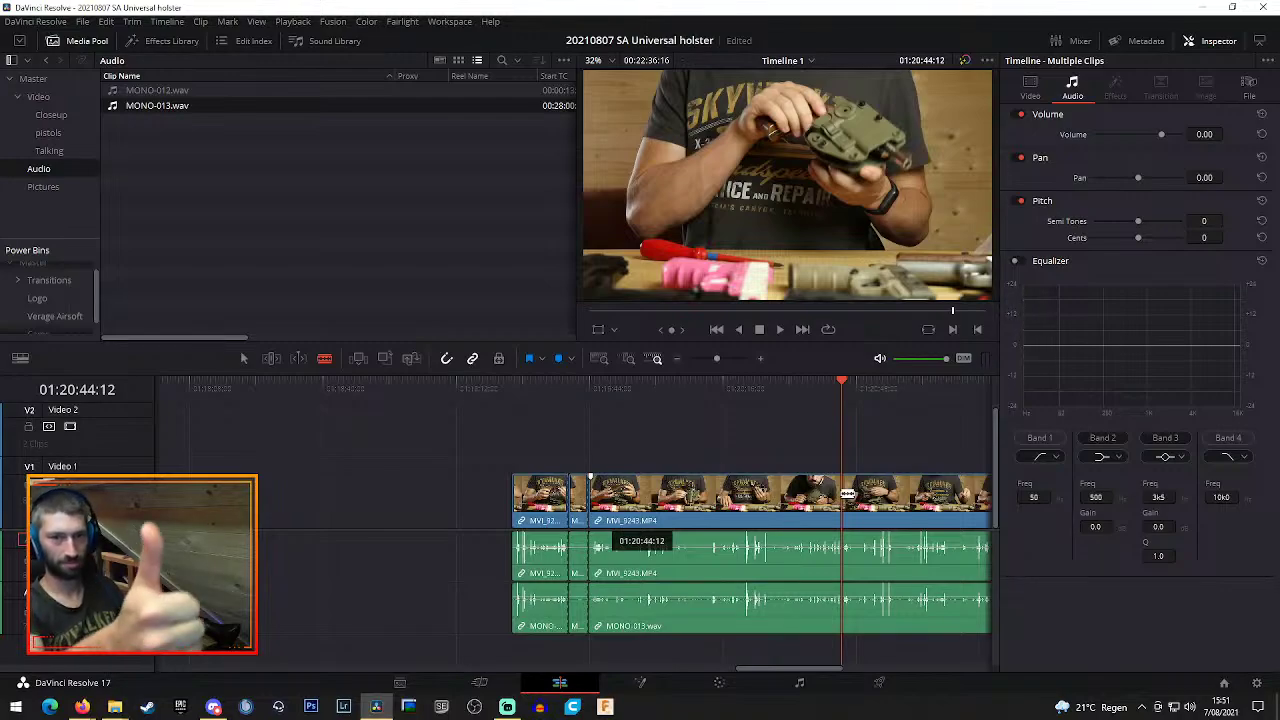
left_click(847, 493)
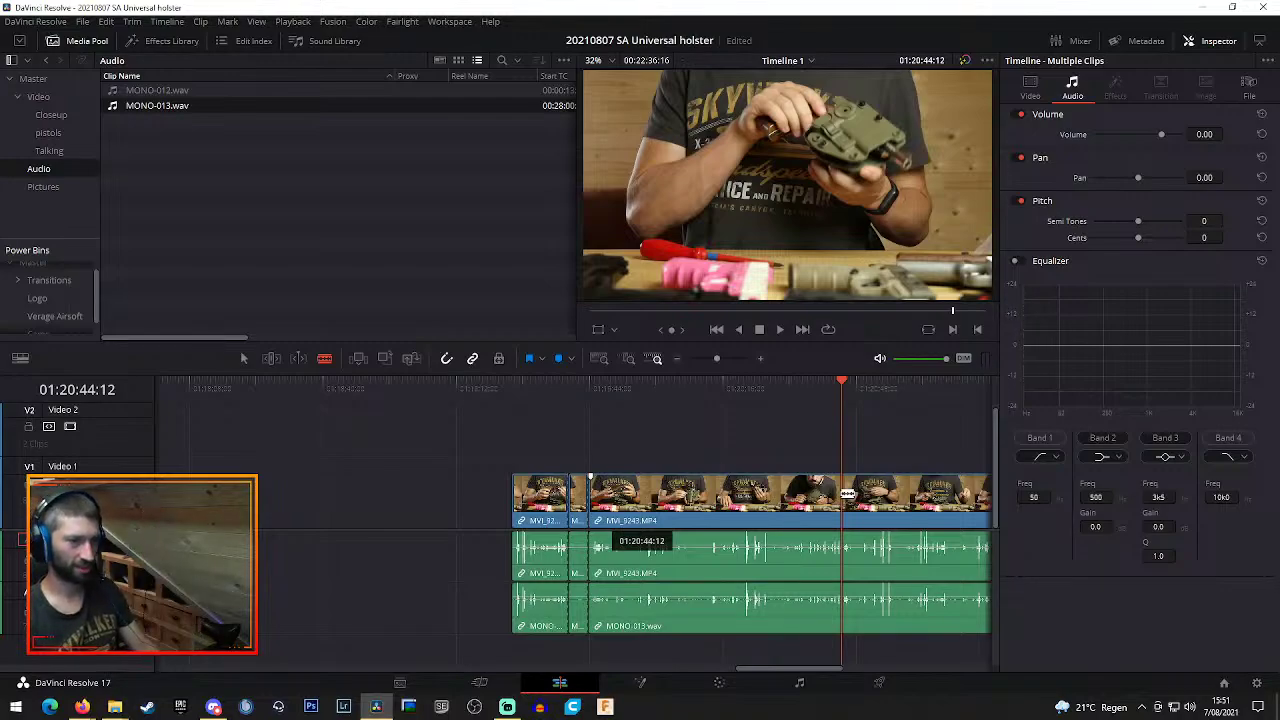
key("space")
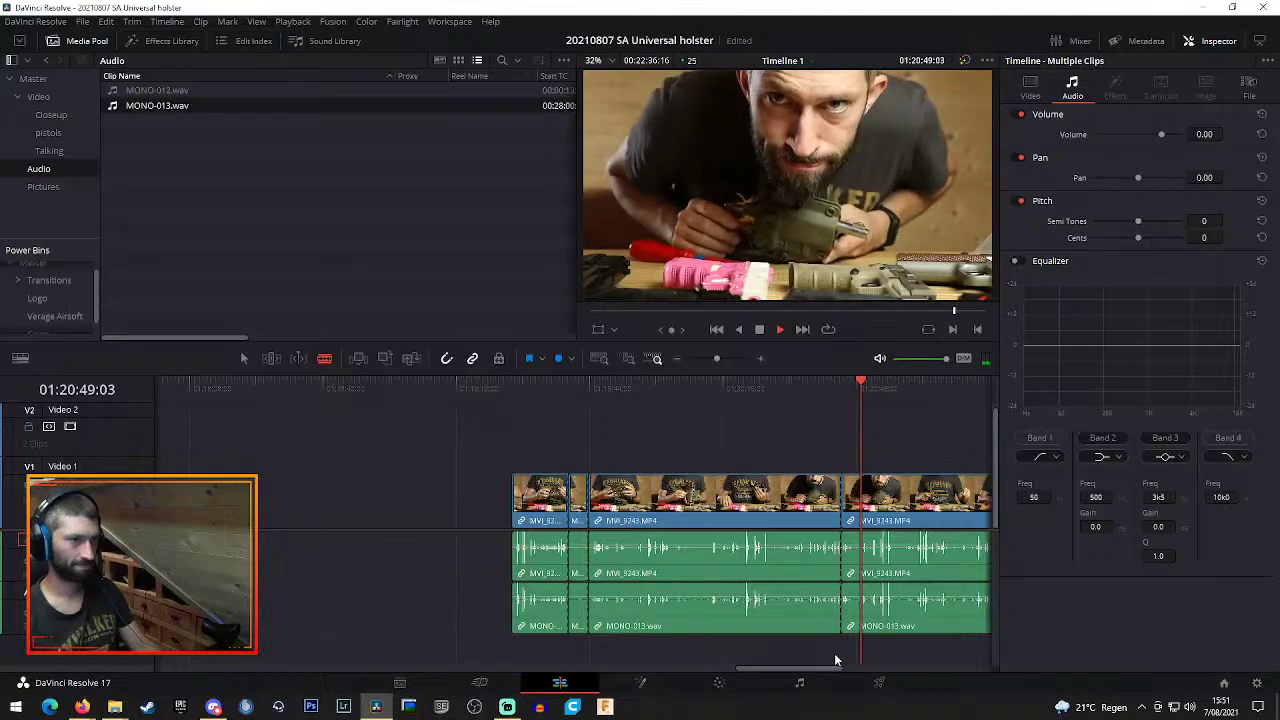
key("space")
left_click(874, 494)
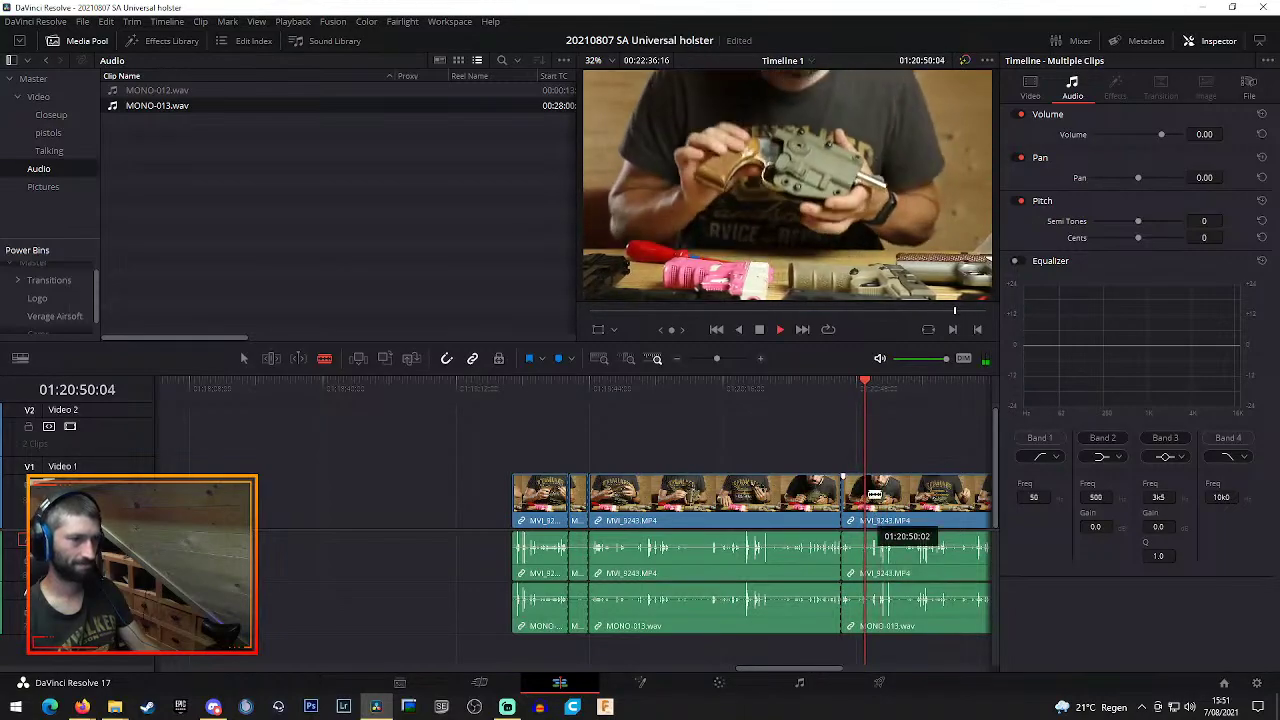
Set the long MVI_9243.MP4 piece ending at 01:20:44:12 to 800% speed and delete its MONO-013.wav section
key("a")
right_click(737, 502)
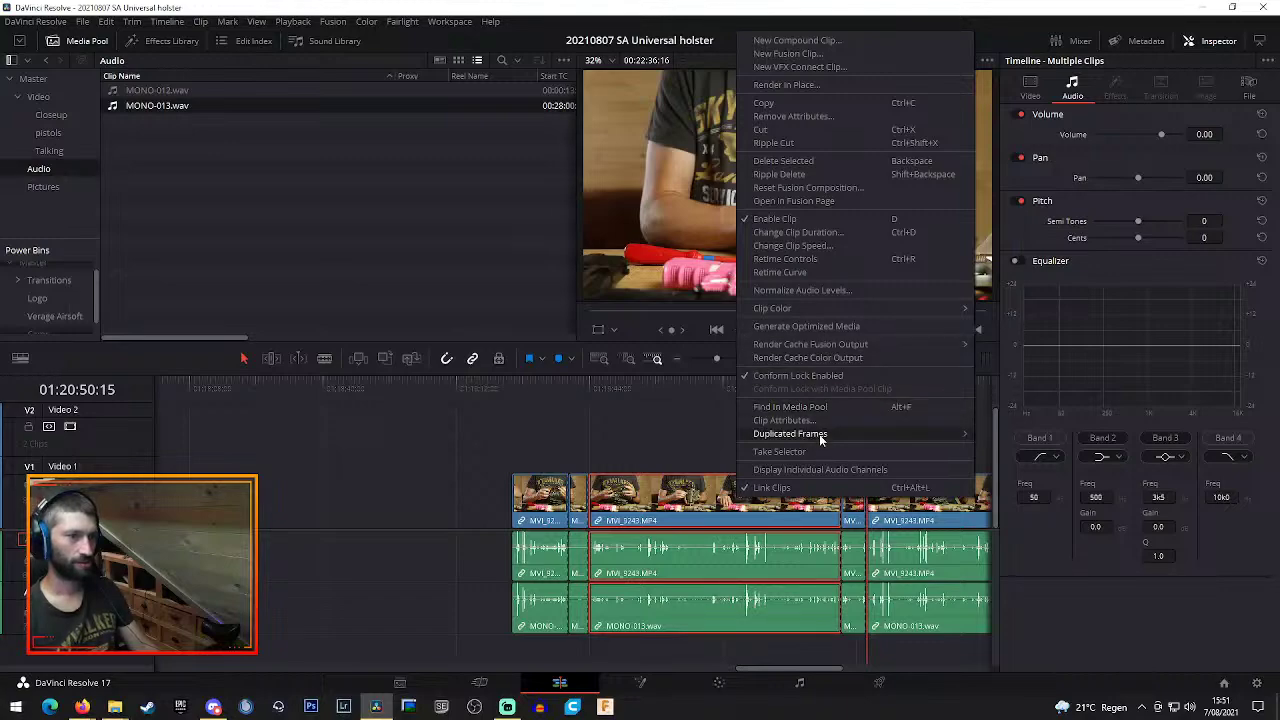
left_click(795, 259)
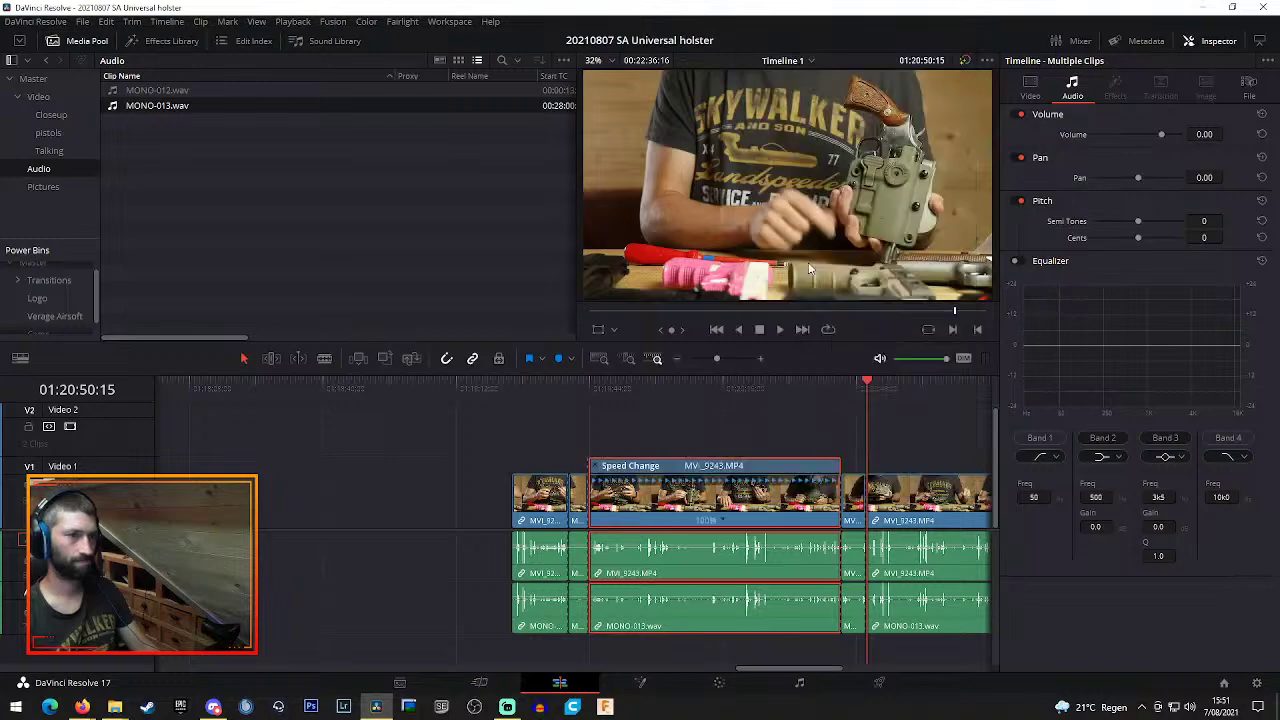
left_click(729, 520)
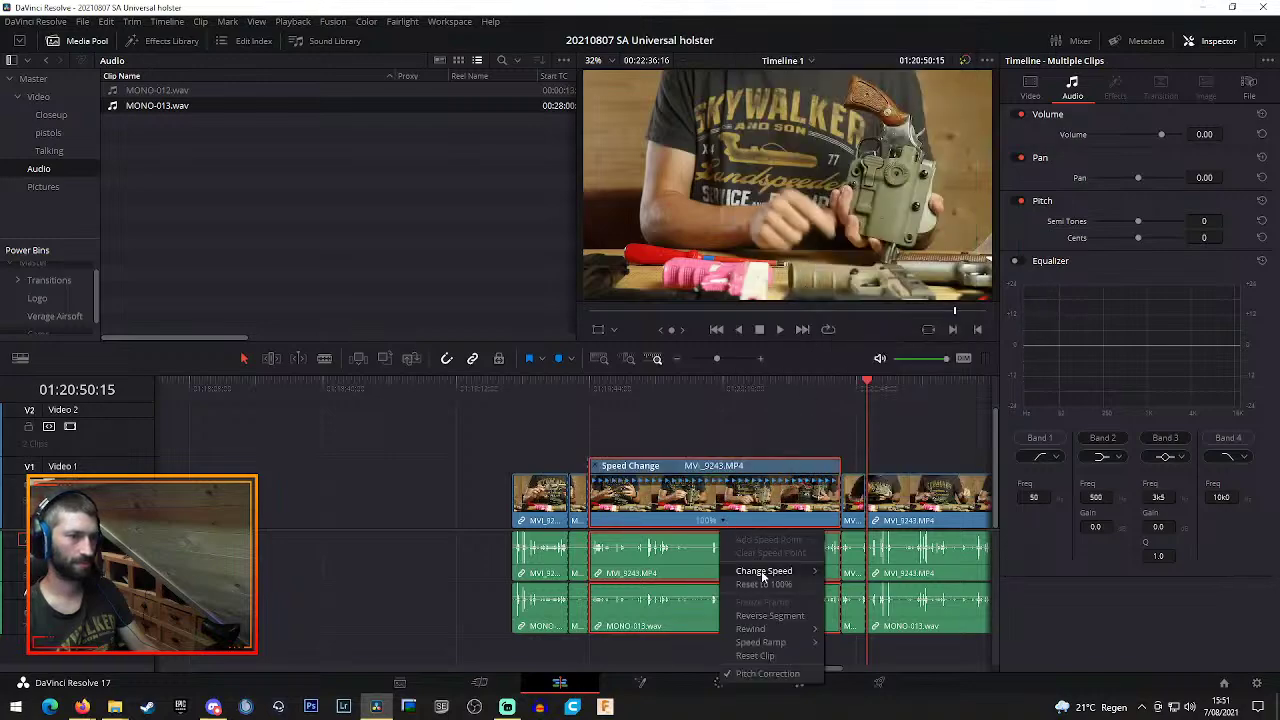
mouse_move(770, 573)
left_click(868, 705)
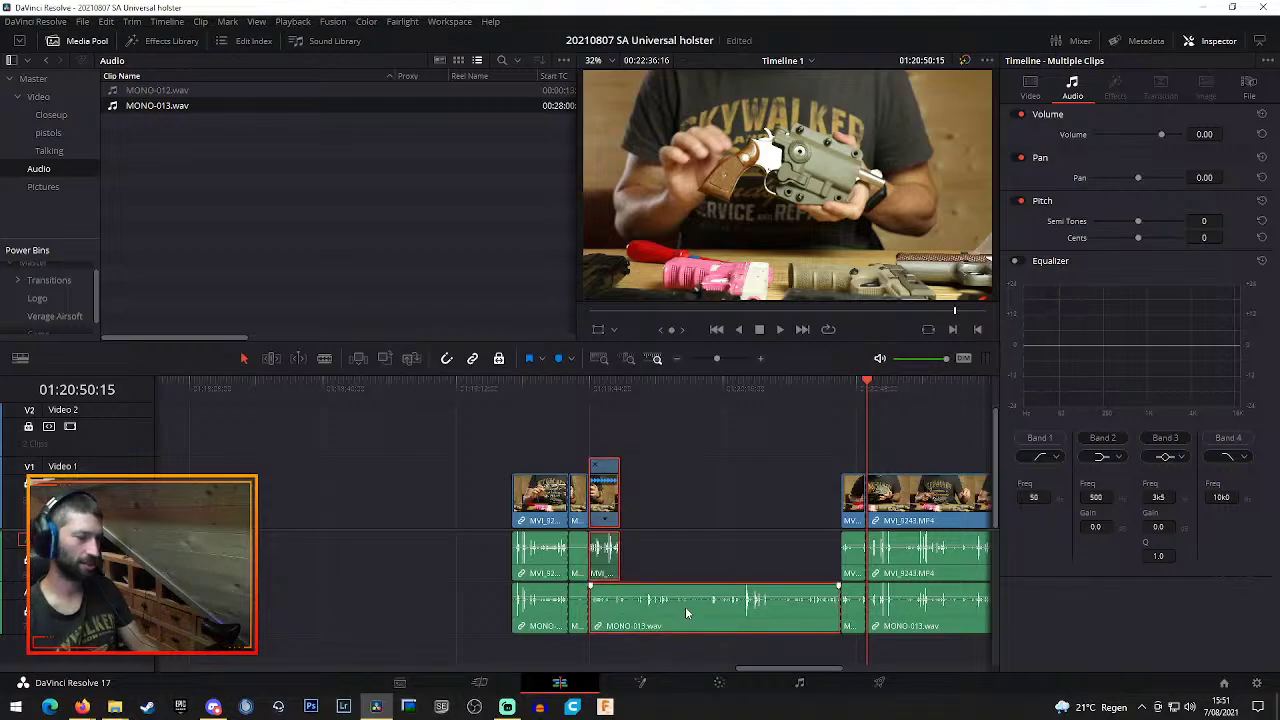
left_click(700, 565)
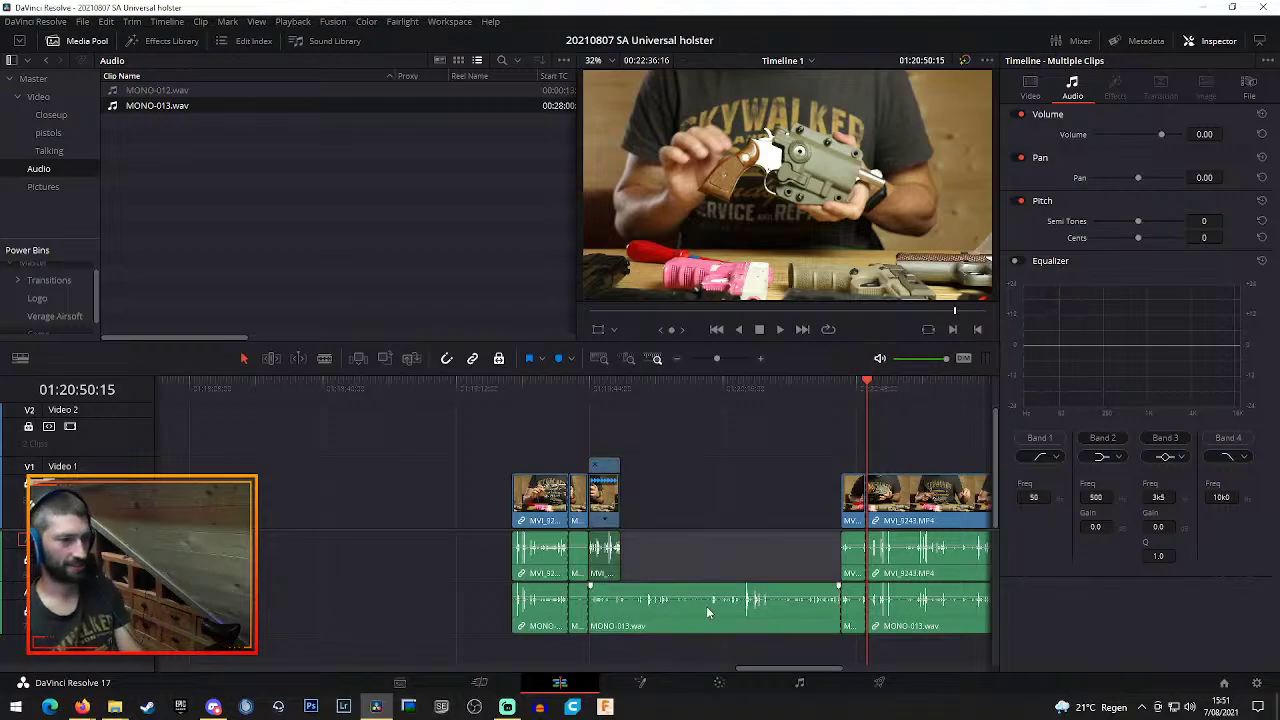
left_click(706, 606)
key("Delete")
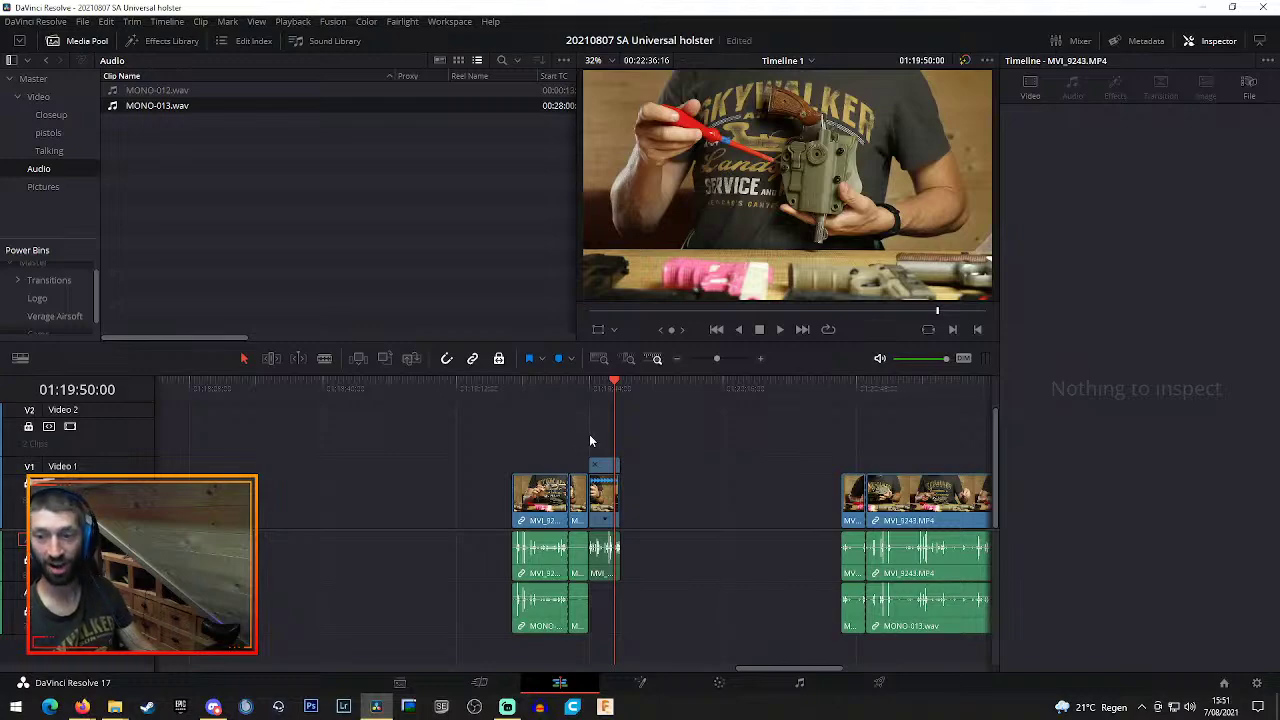
Delete the linked clips before 01:19:39:01 and move the short piece and sped-up piece against the clip starting at 01:20:44:12
left_click(539, 495)
key("BackSpace")
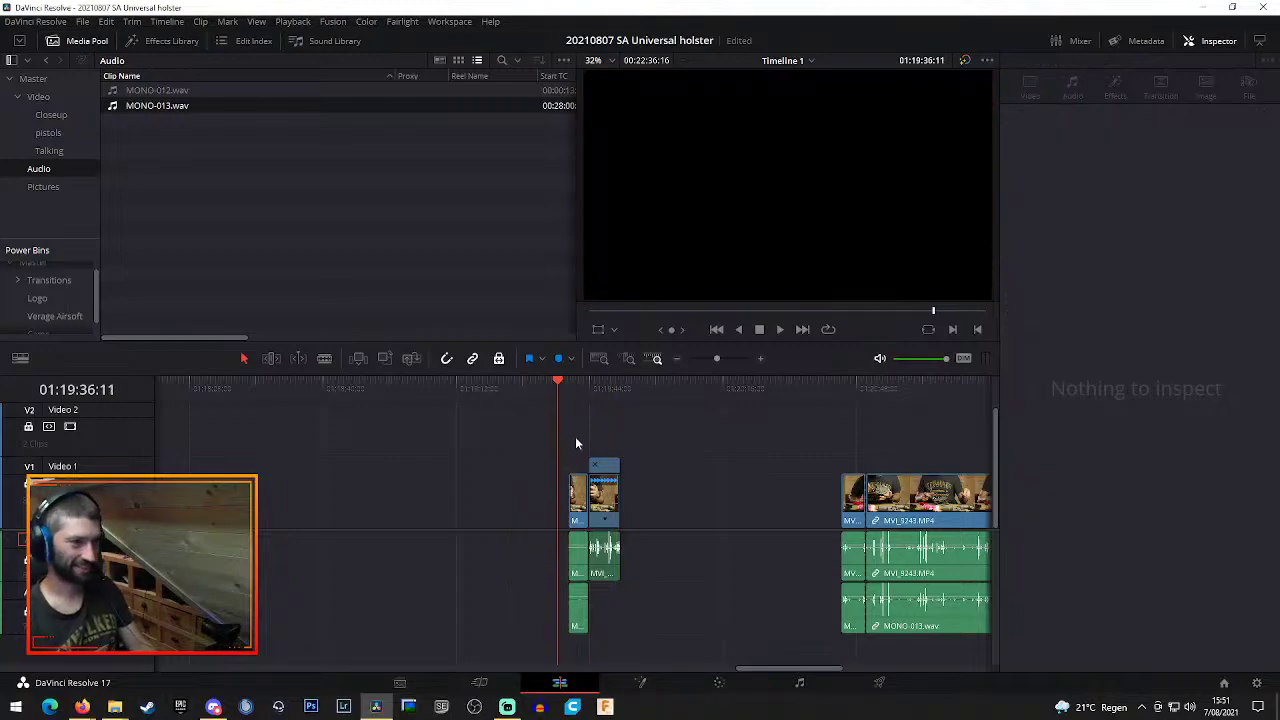
left_click_drag(575, 436, 650, 625)
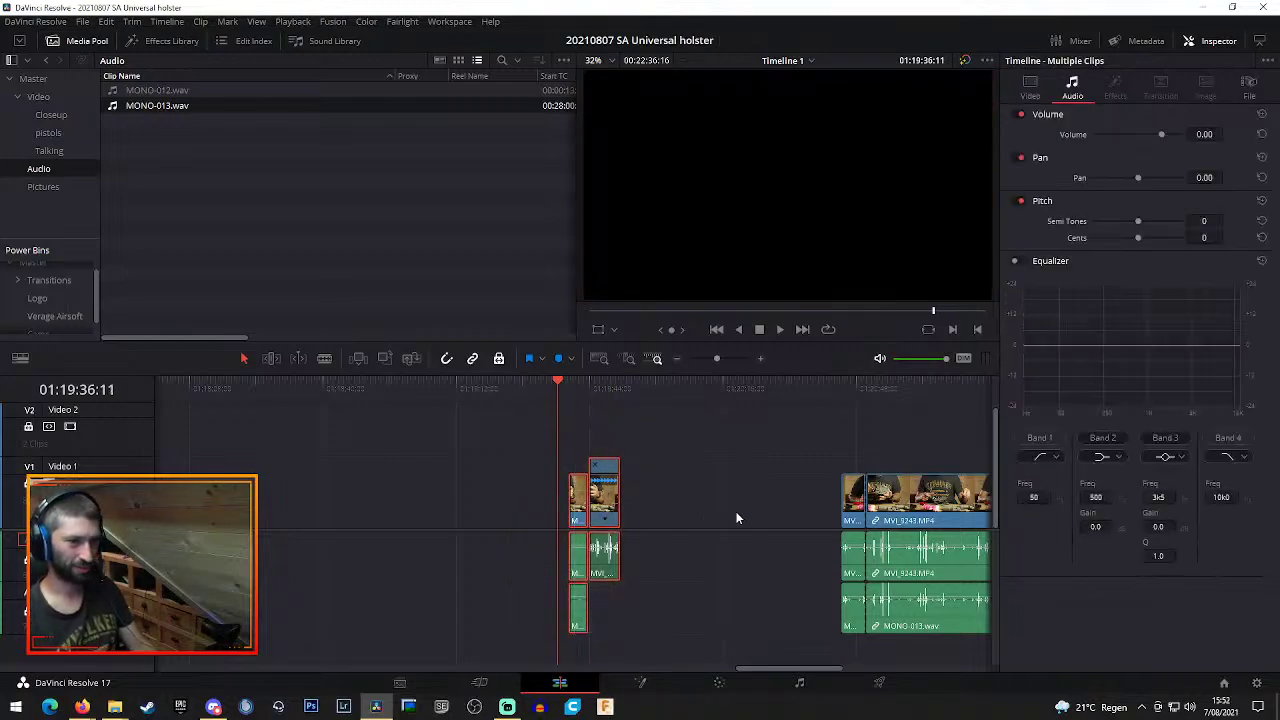
left_click_drag(600, 505, 820, 505)
Group the short and sped-up pieces with the following short clip, move them against the earlier demonstration clips, and open the Closeup bin
left_click_drag(772, 442, 857, 607)
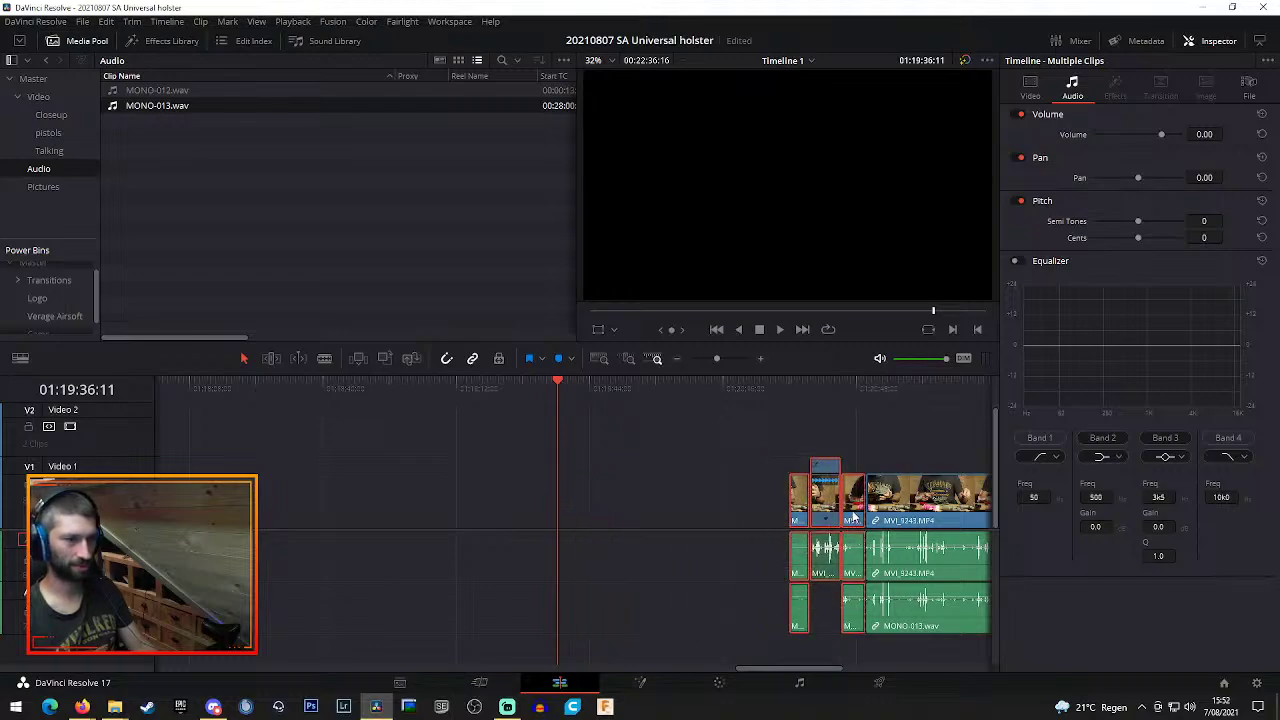
left_click_drag(820, 500, 350, 495)
left_click(677, 360)
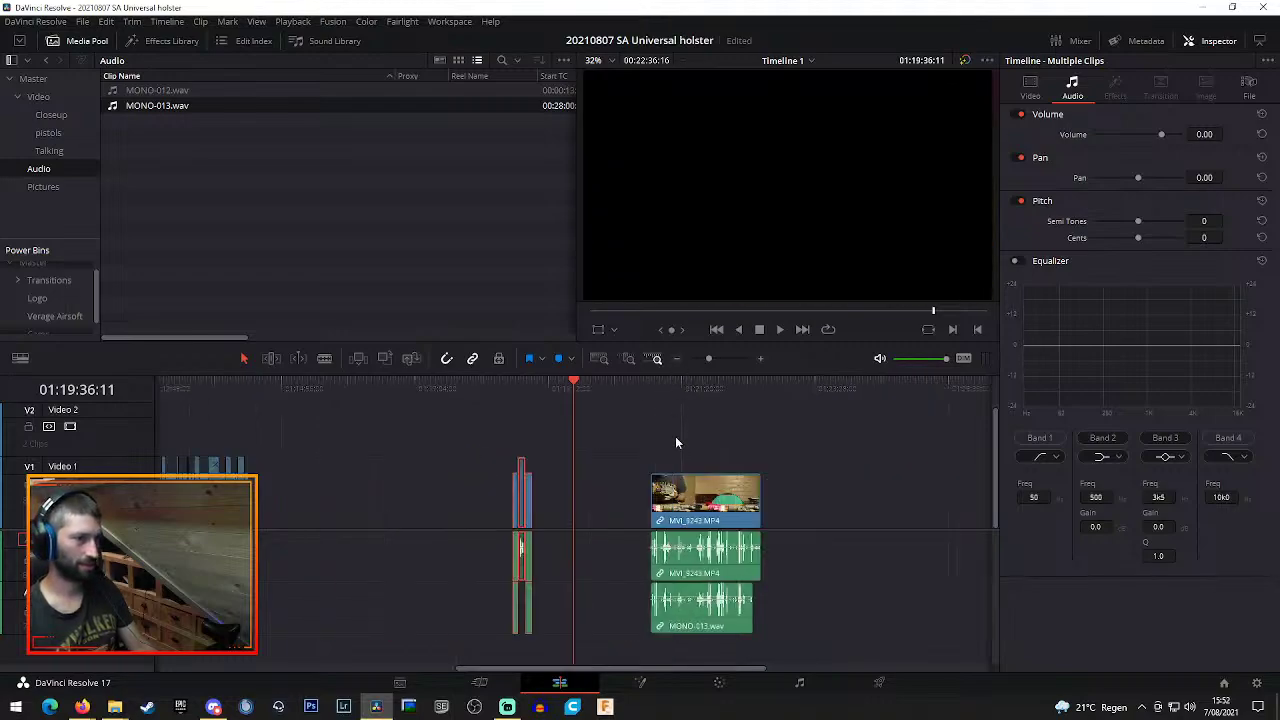
left_click_drag(522, 505, 261, 495)
left_click(50, 116)
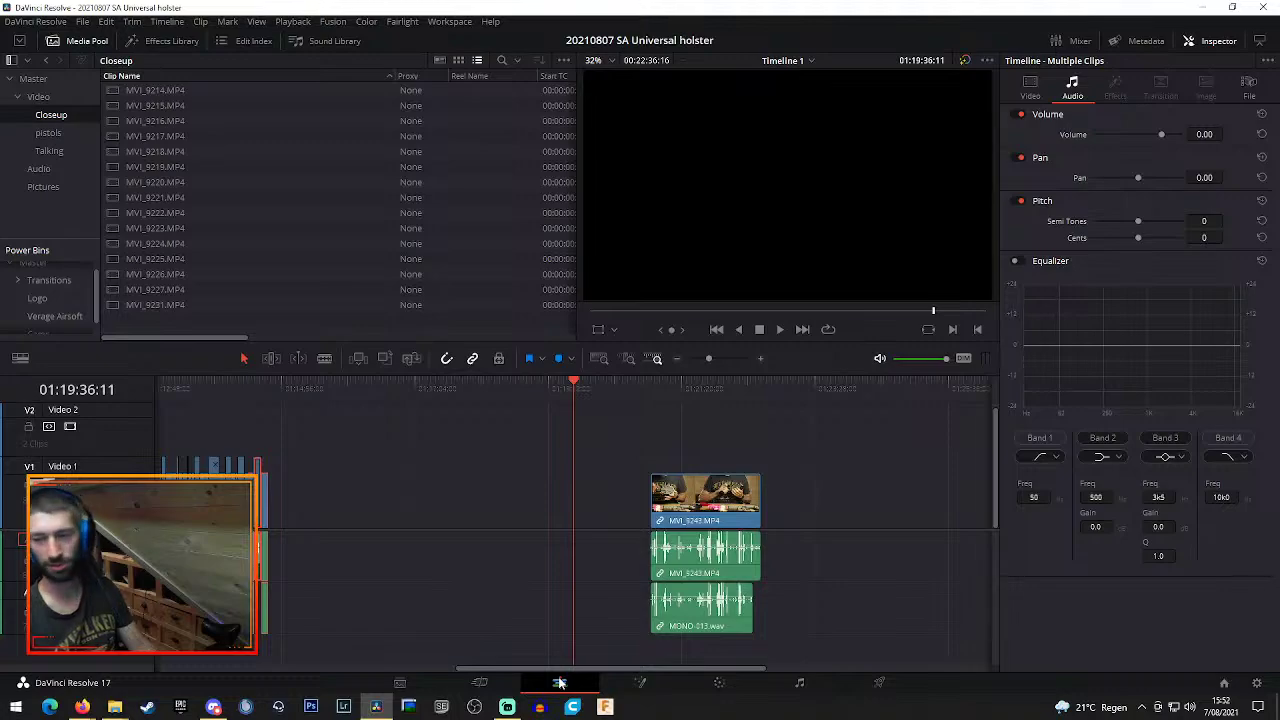
mouse_move(560, 672)
left_mouse_down()
mouse_move(324, 660)
mouse_move(581, 672)
left_mouse_up()
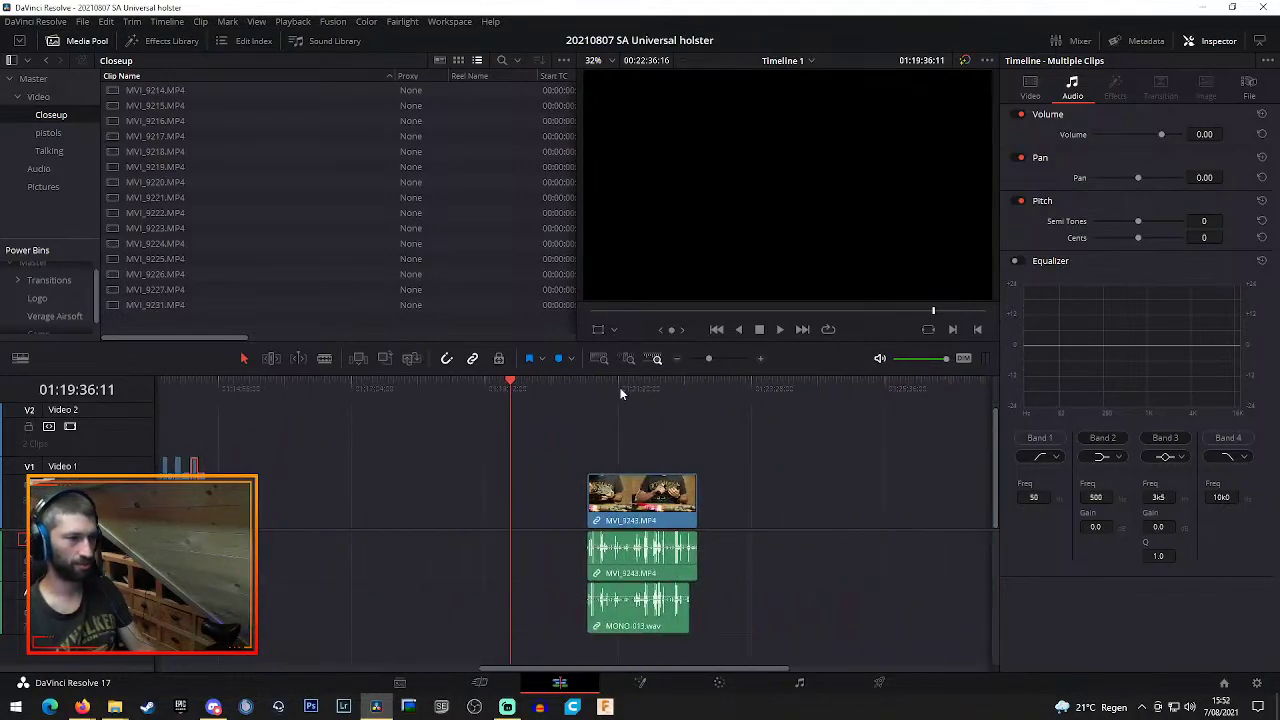
Scrub through the leftover linked MVI_9243.MP4 and MONO-013.wav clips at the timeline's end and delete them
left_click_drag(587, 392, 714, 398)
left_click_drag(555, 410, 433, 648)
key("Delete")
Shift the closing talking clips along the timeline and move the whole demonstration group ahead of them, against the preceding talking section
left_click_drag(335, 505, 497, 606)
left_click_drag(442, 503, 533, 498)
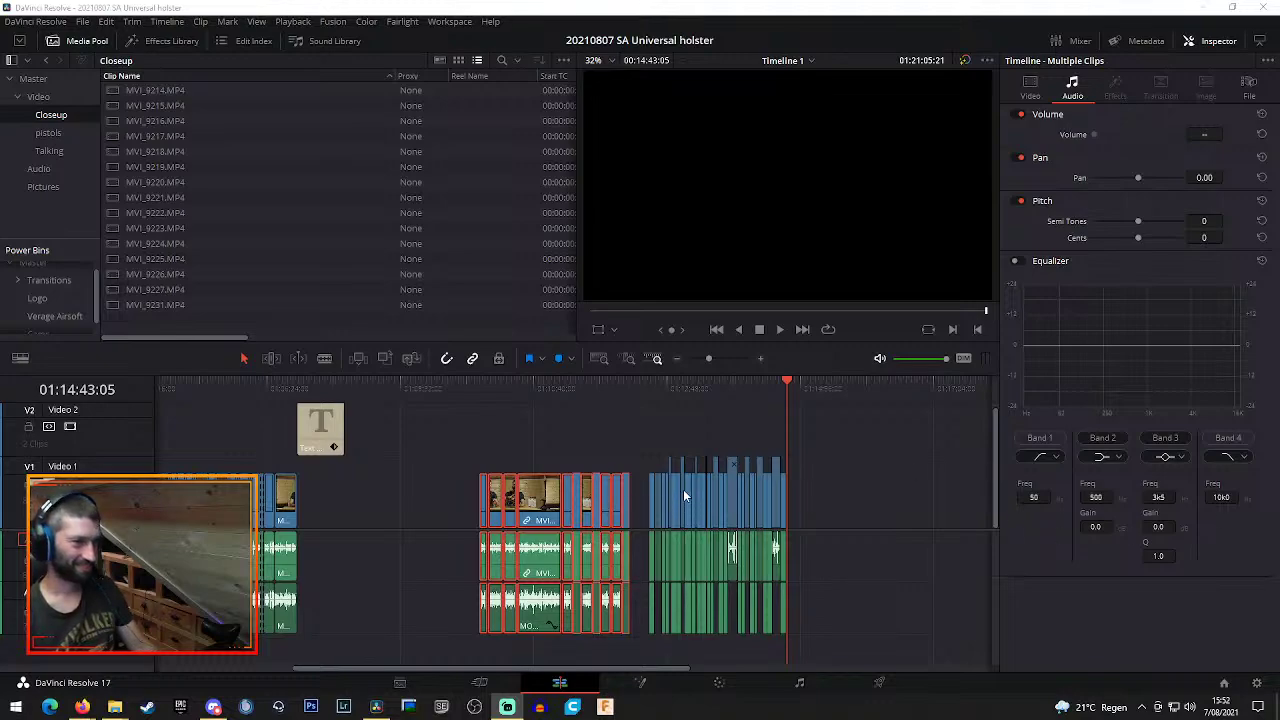
left_click_drag(635, 436, 842, 652)
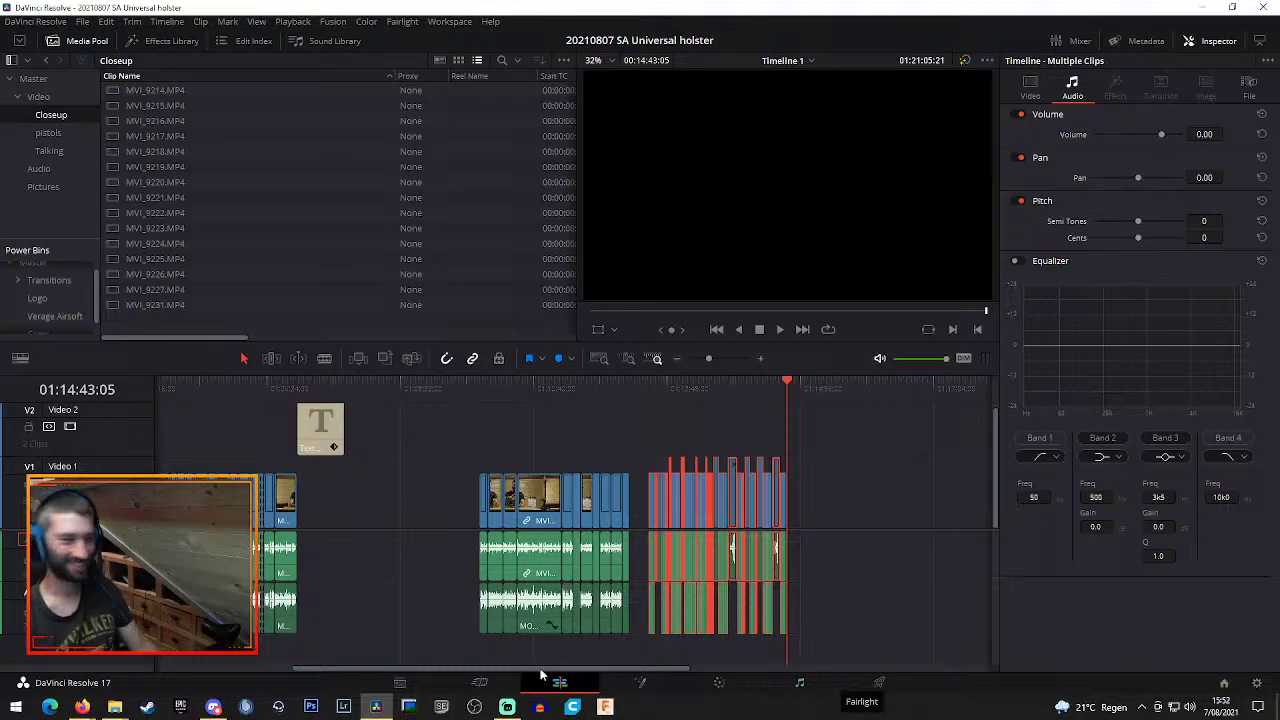
left_click_drag(650, 513, 345, 494)
Delete the text title on Video 2 and move the closing talking clips against the end of the demonstration group
left_click_drag(318, 428, 755, 443)
key("Delete")
left_click_drag(474, 440, 632, 634)
left_click_drag(537, 505, 506, 503)
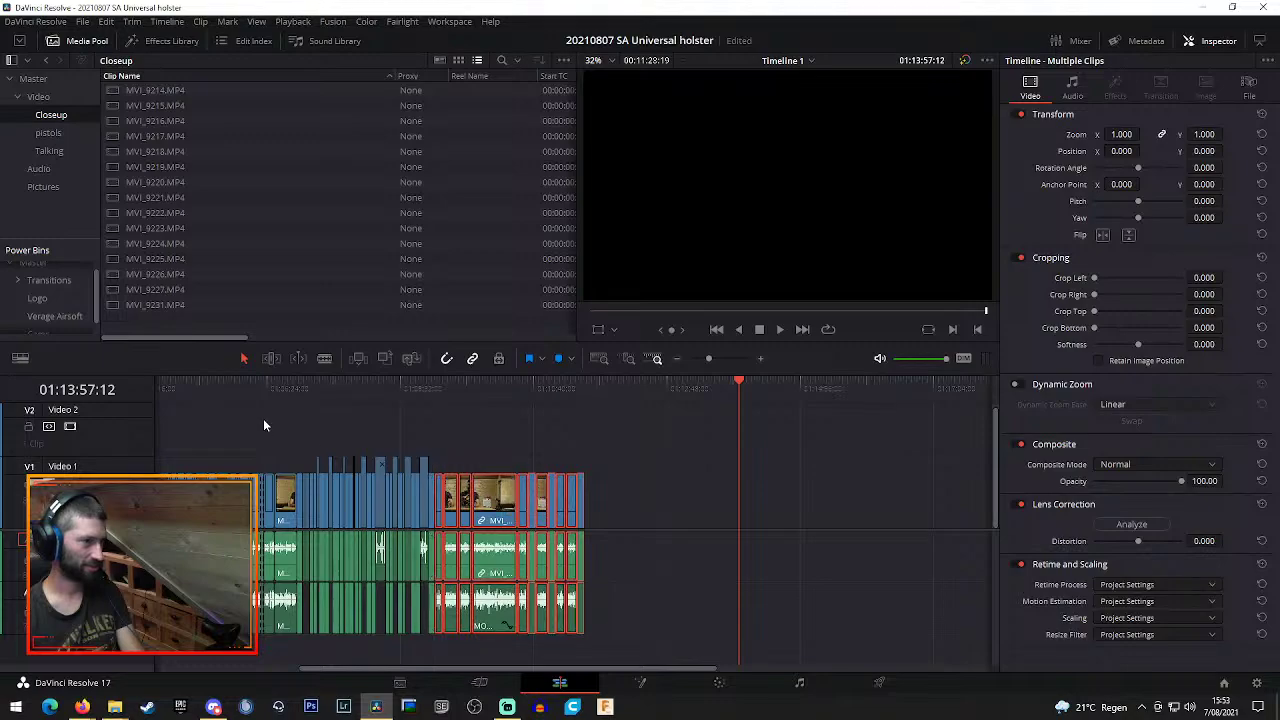
Play back the repositioned demonstration section from about 01:06:53 to check its cuts and pacing
left_click(287, 389)
key("Up")
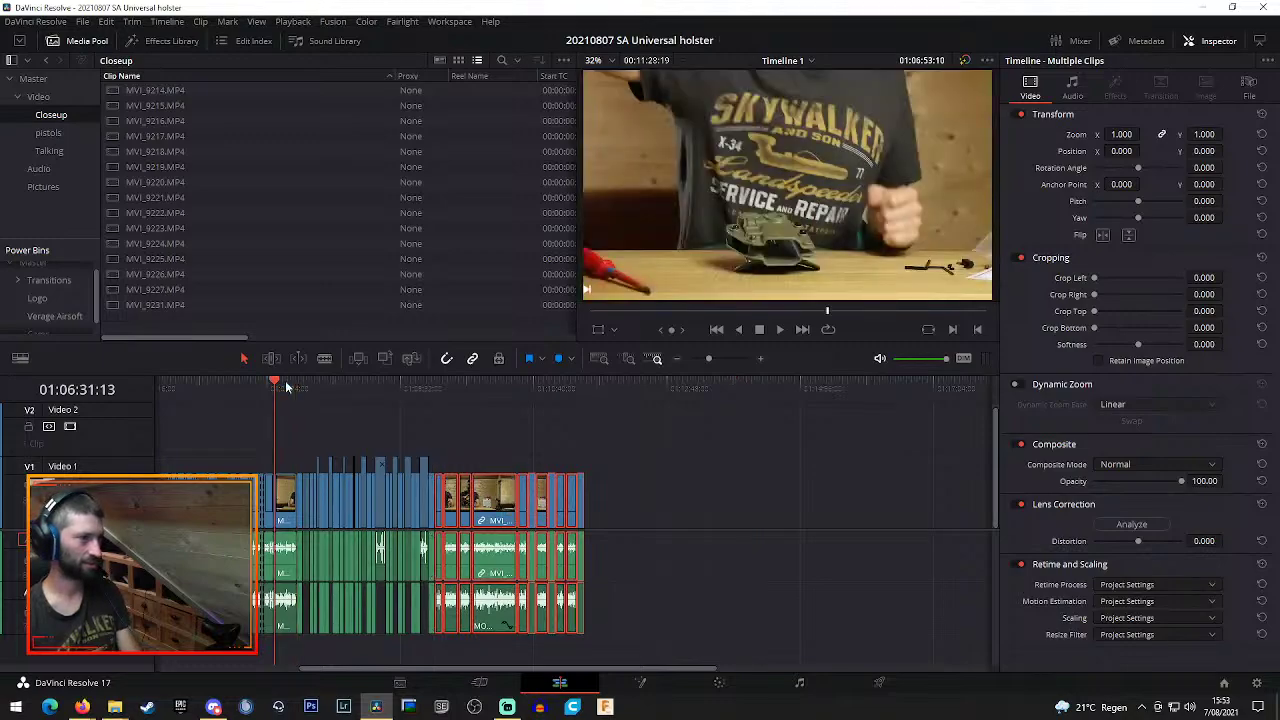
left_click(290, 388)
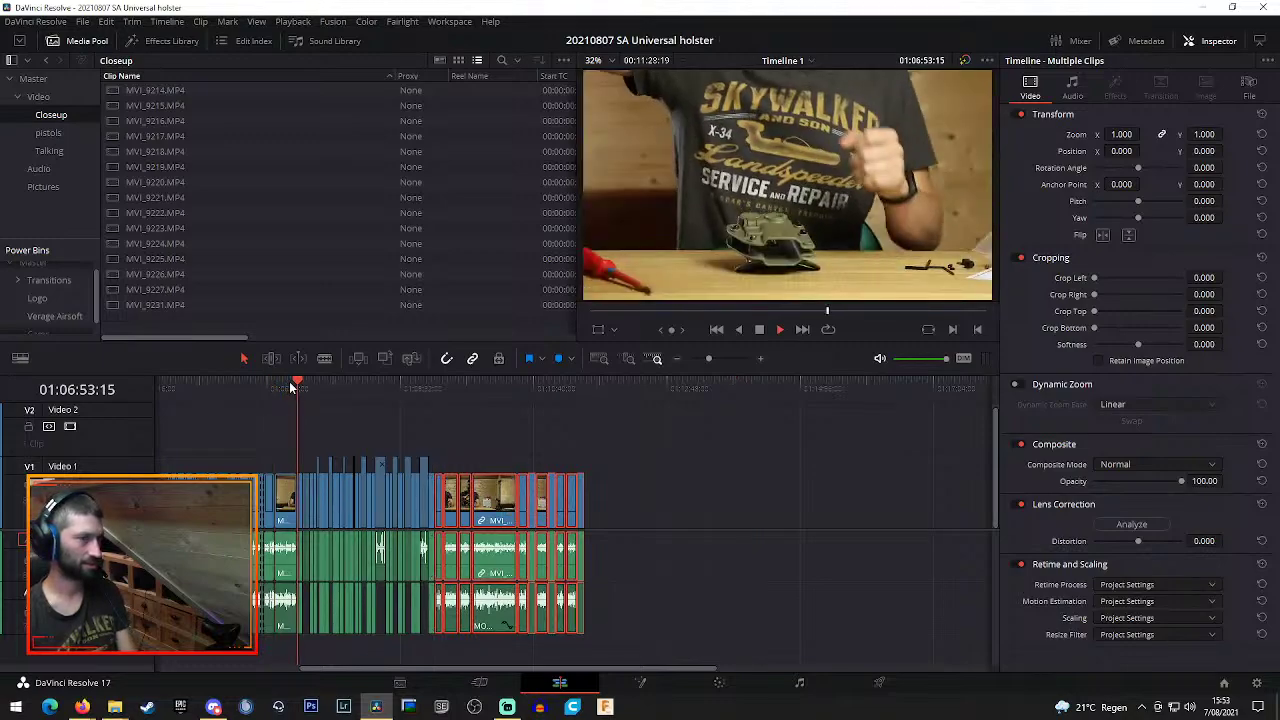
key("space")
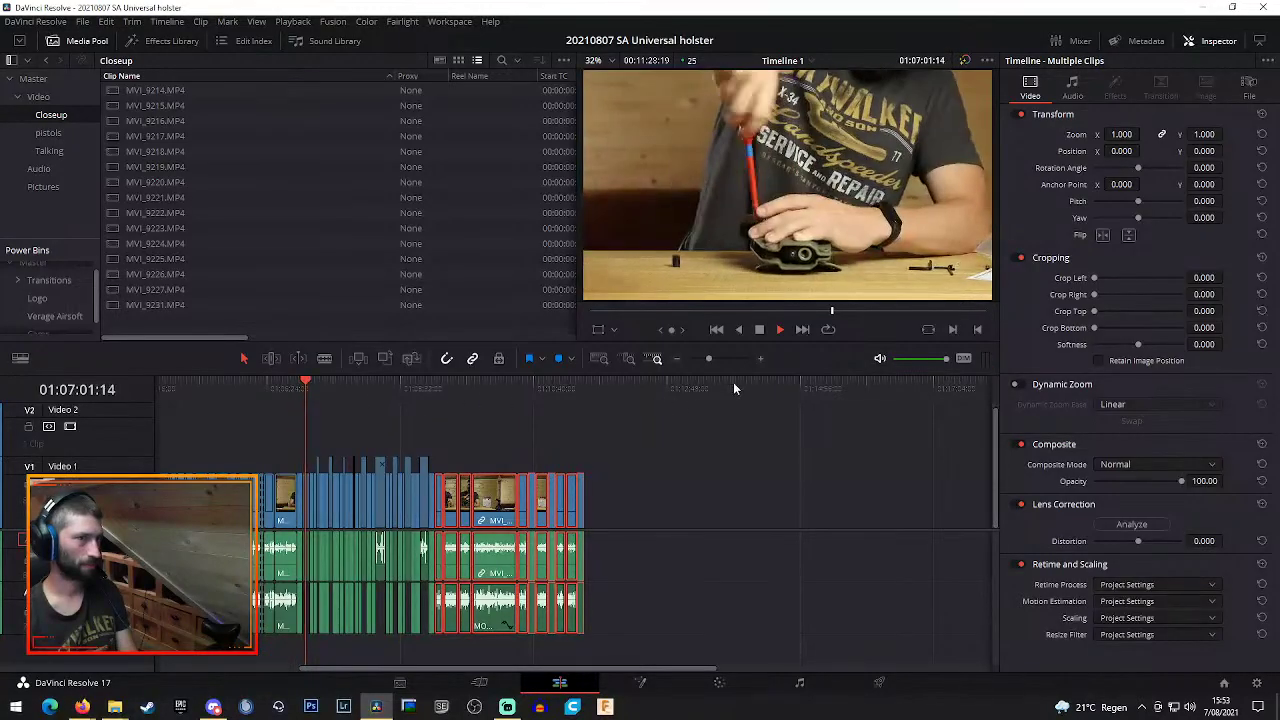
left_click(760, 358)
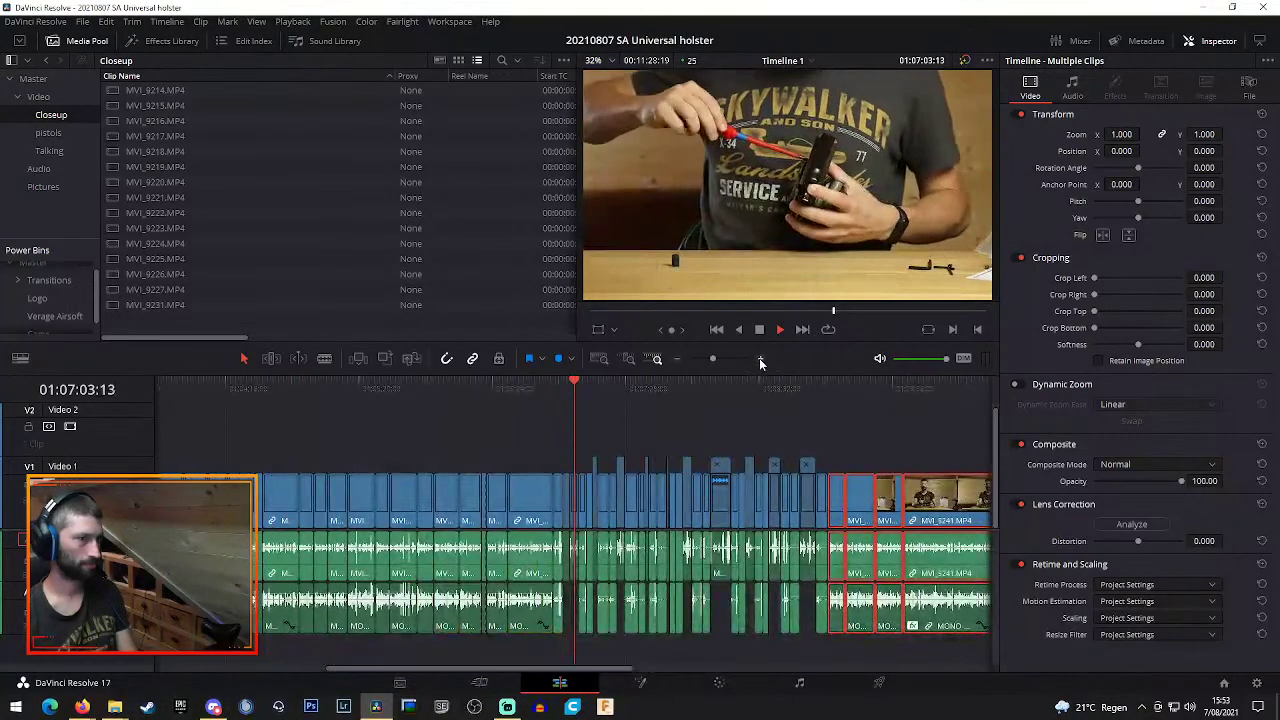
left_click(760, 358)
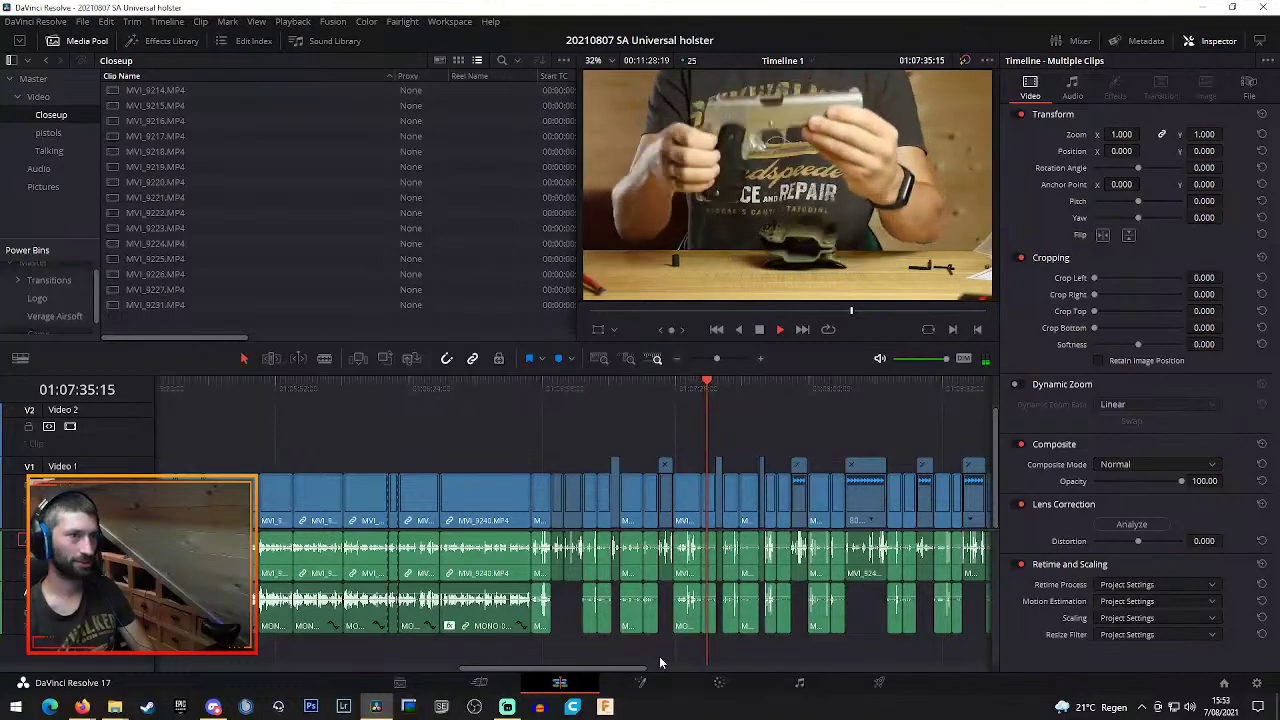
left_click(762, 360)
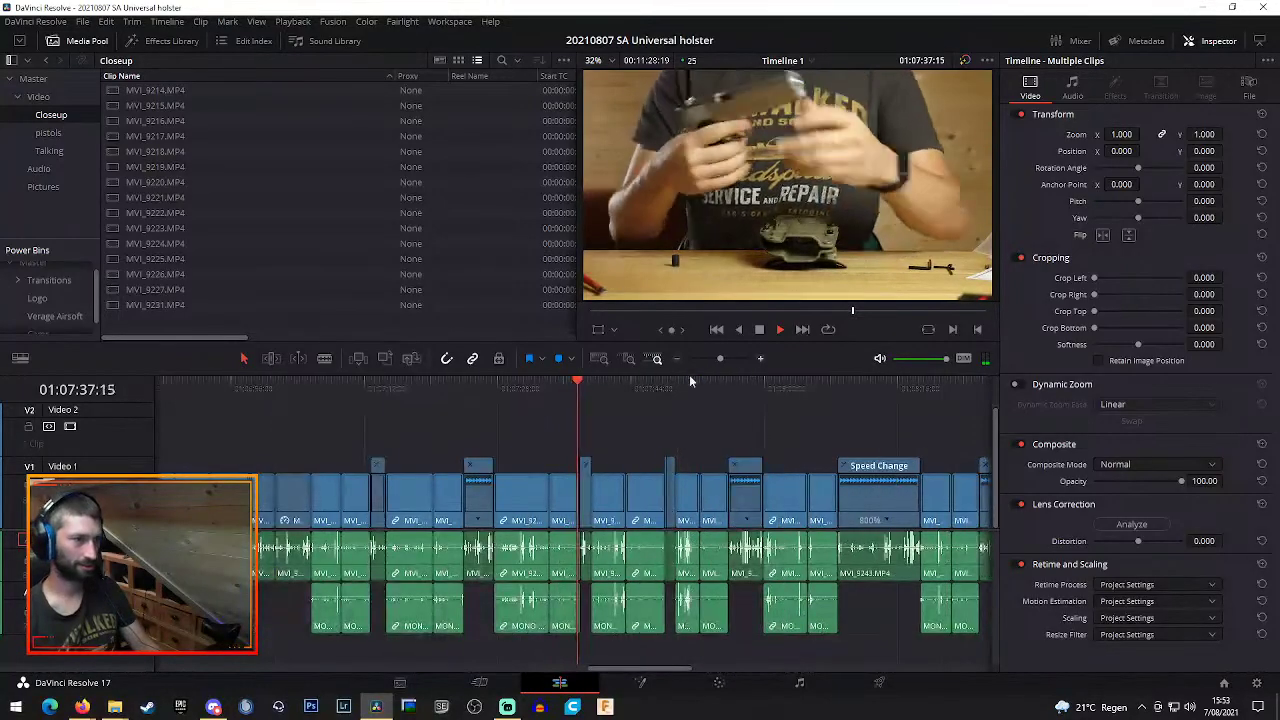
Split the linked demonstration clip at 01:07:32:19 and ripple-delete the short remainder before the next cut
left_click(518, 386)
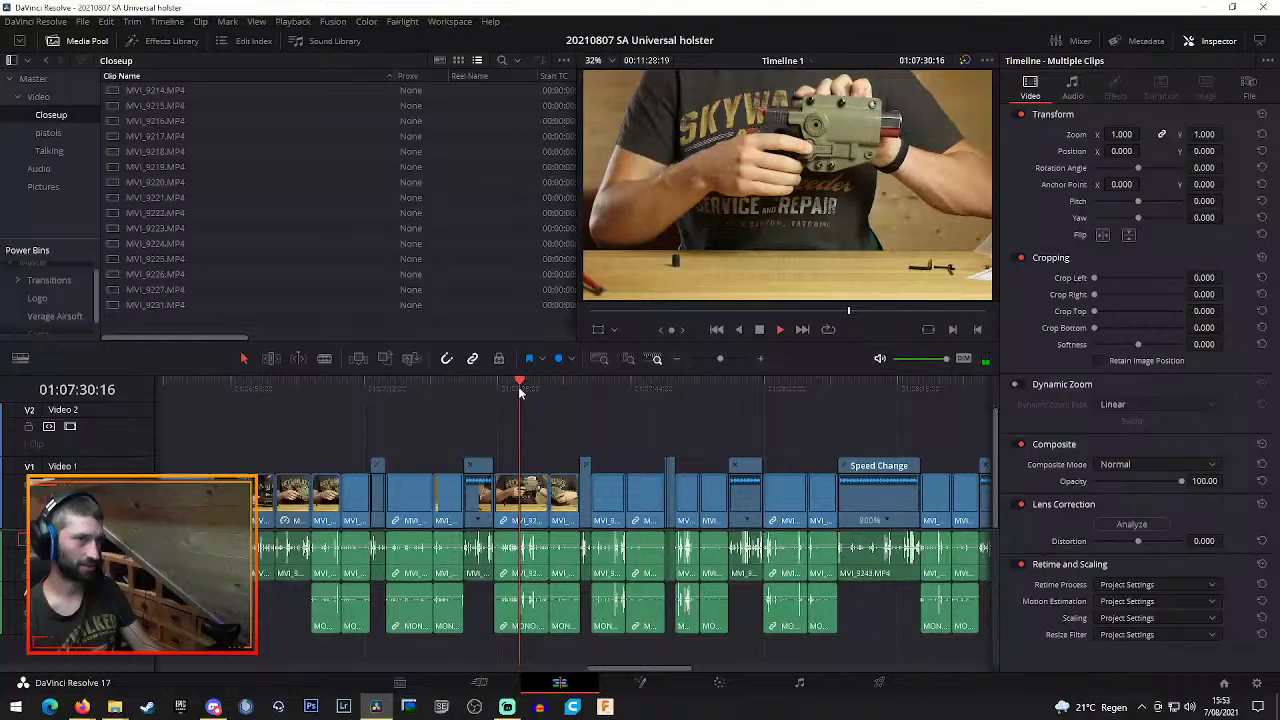
key("space")
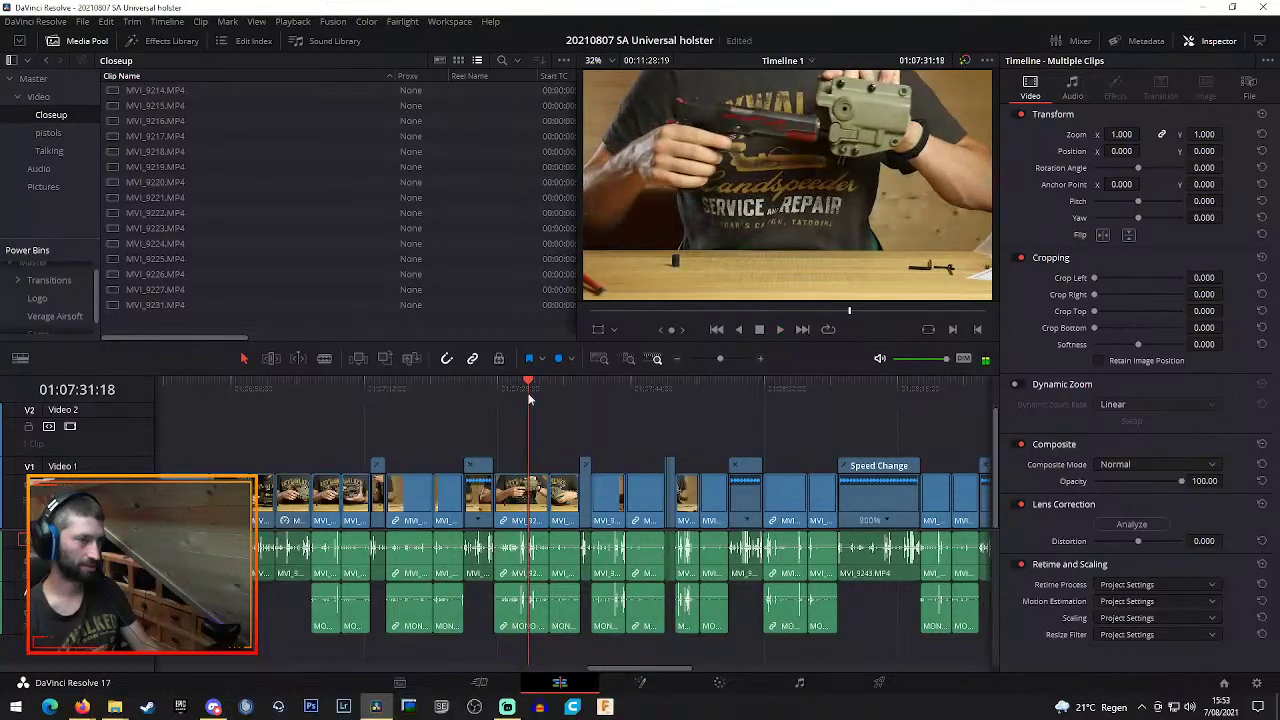
key("space")
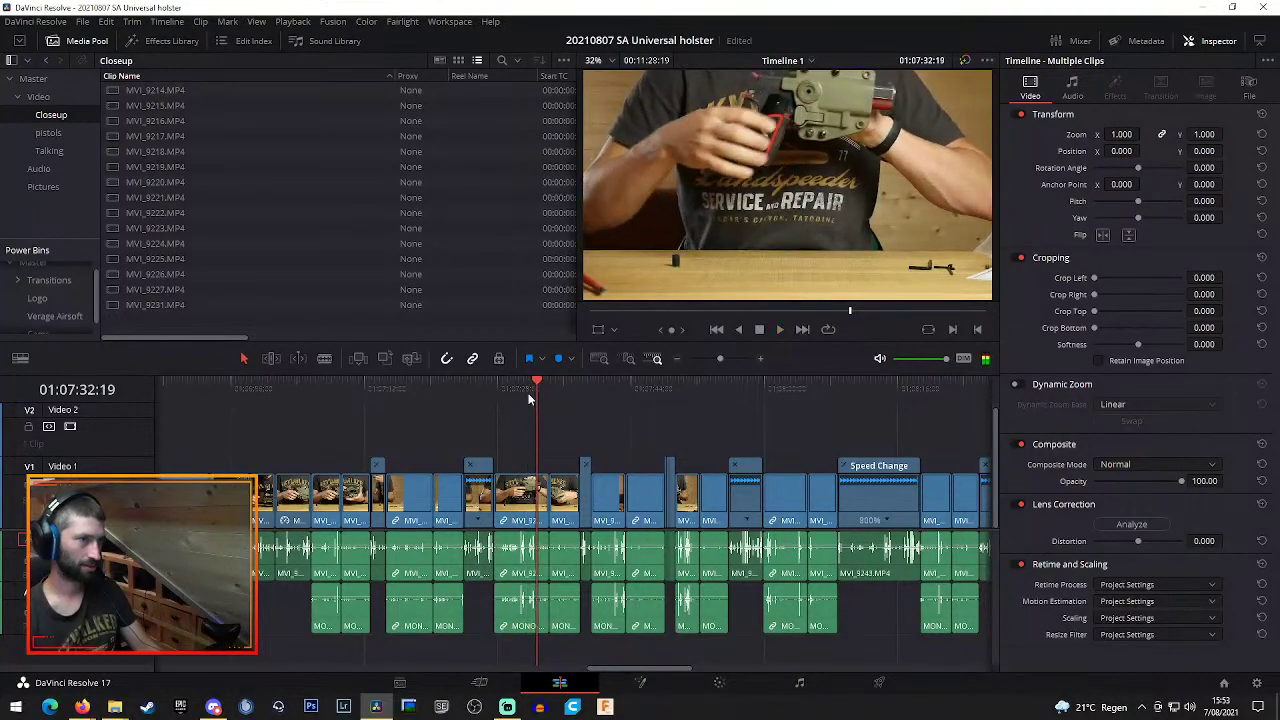
key("b")
left_click(545, 512)
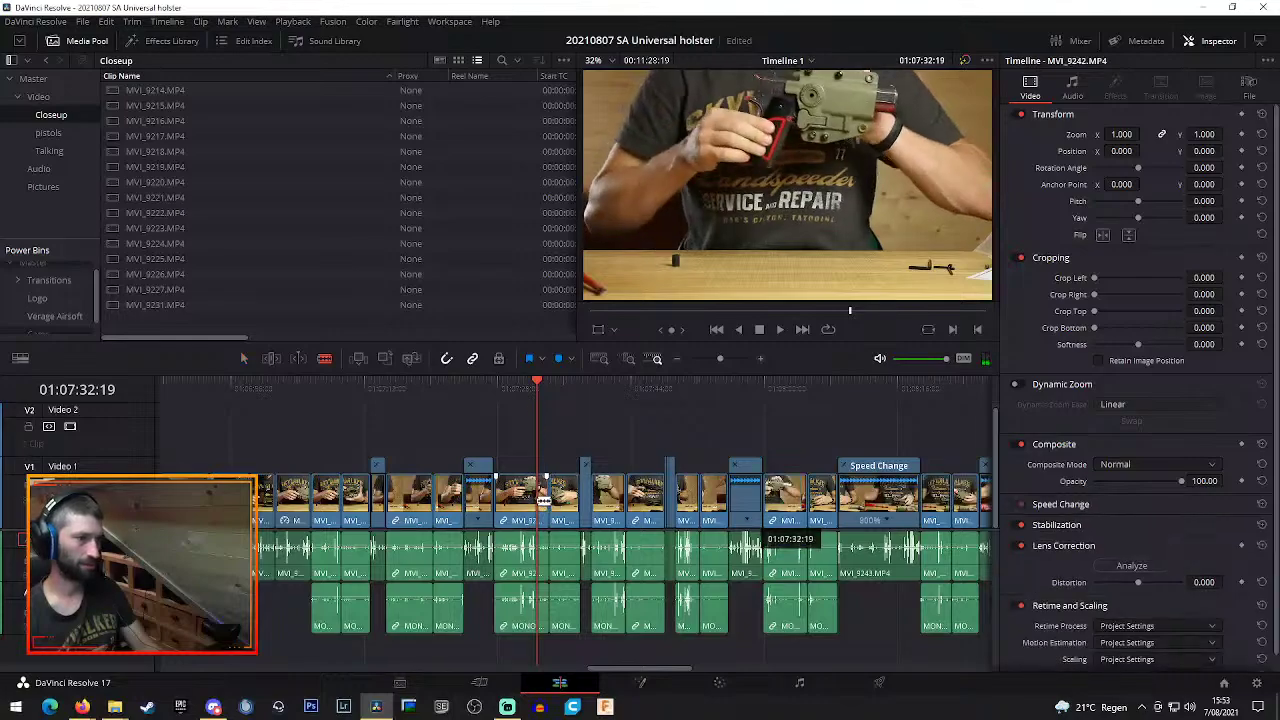
key("a")
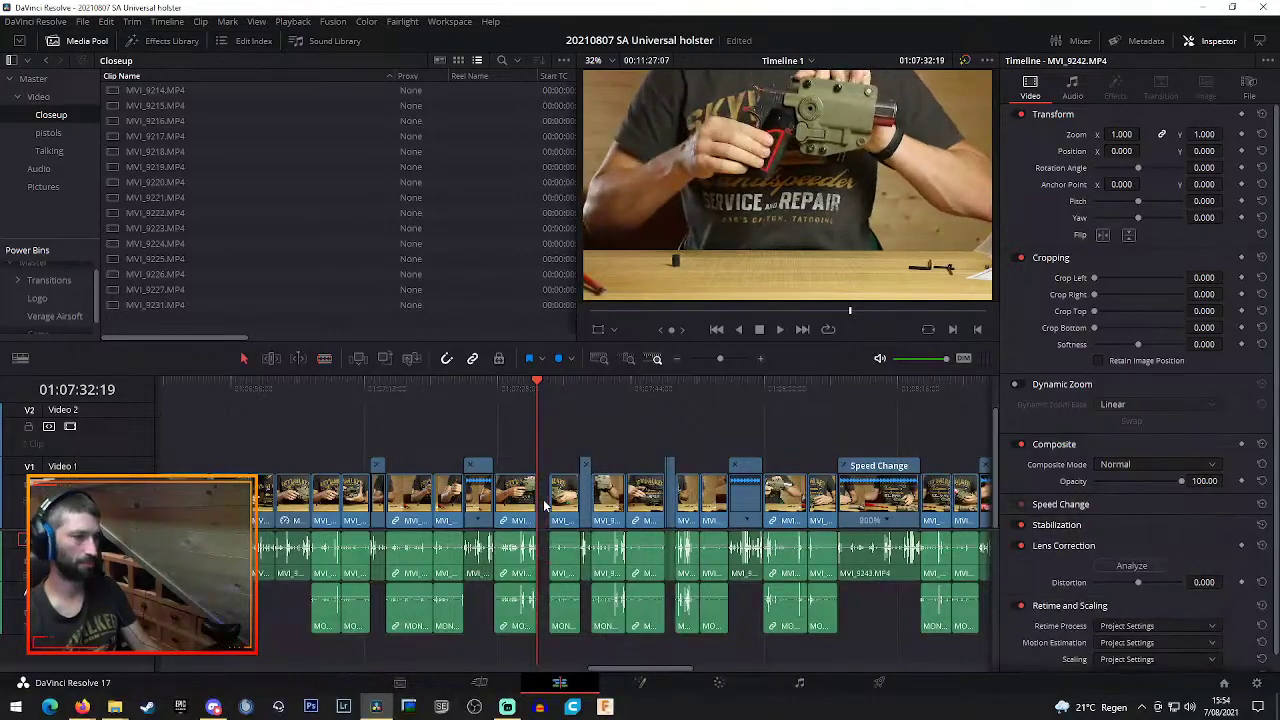
key("Delete")
Play the demonstration section from just before the new cut through 01:08:31:17 to review the edits
left_click(530, 386)
key("space")
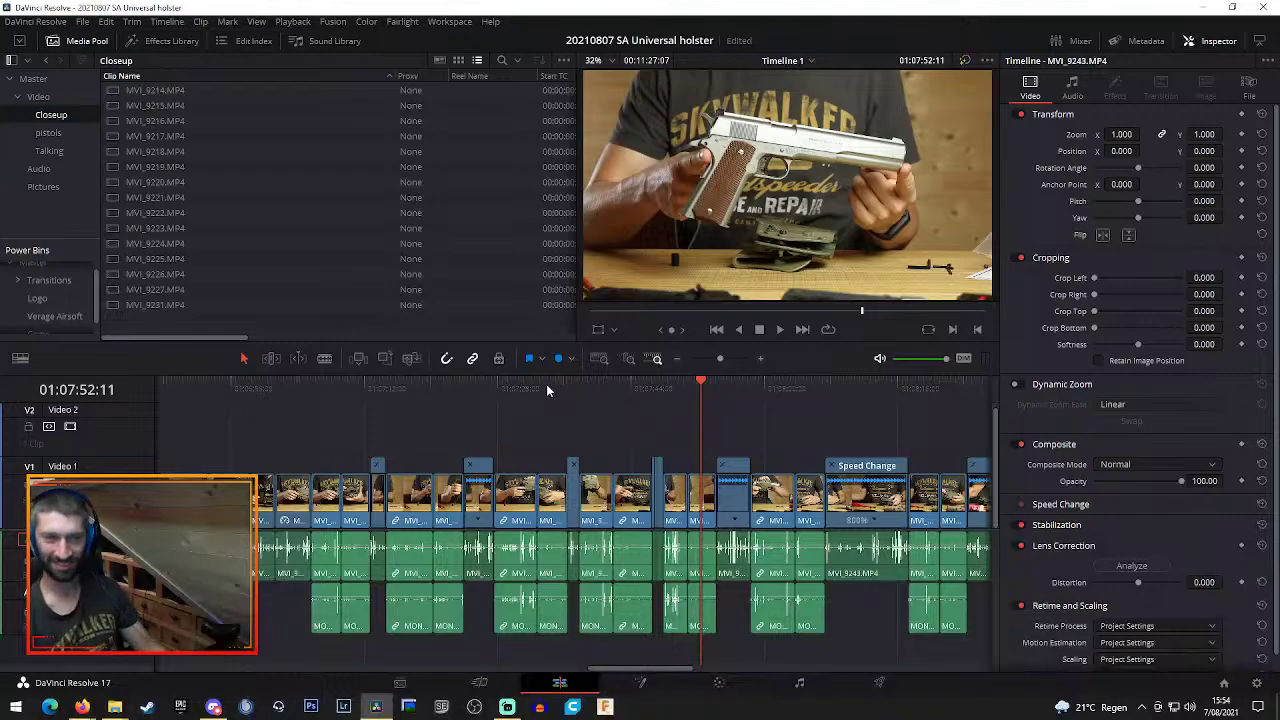
key("space")
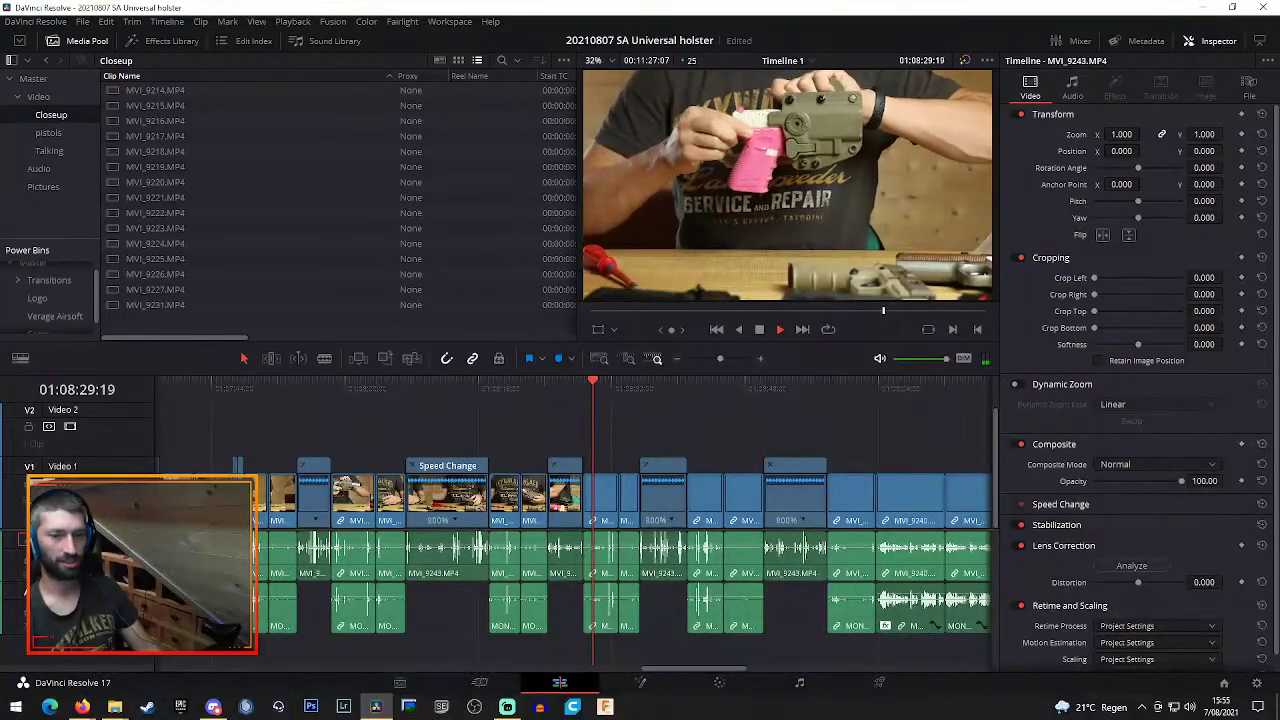
key("space")
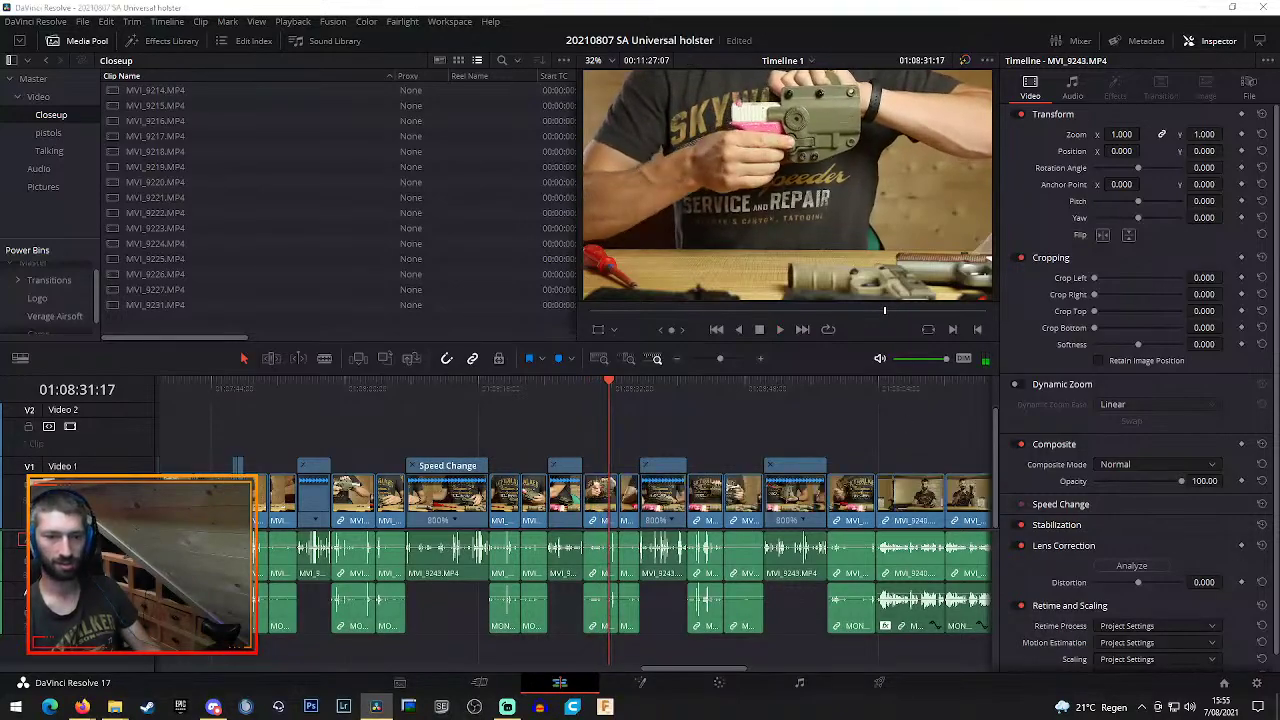
Switch to File Explorer and browse to the Music folder inside the Video WIP stock folder in Documenten
key("alt+Tab")
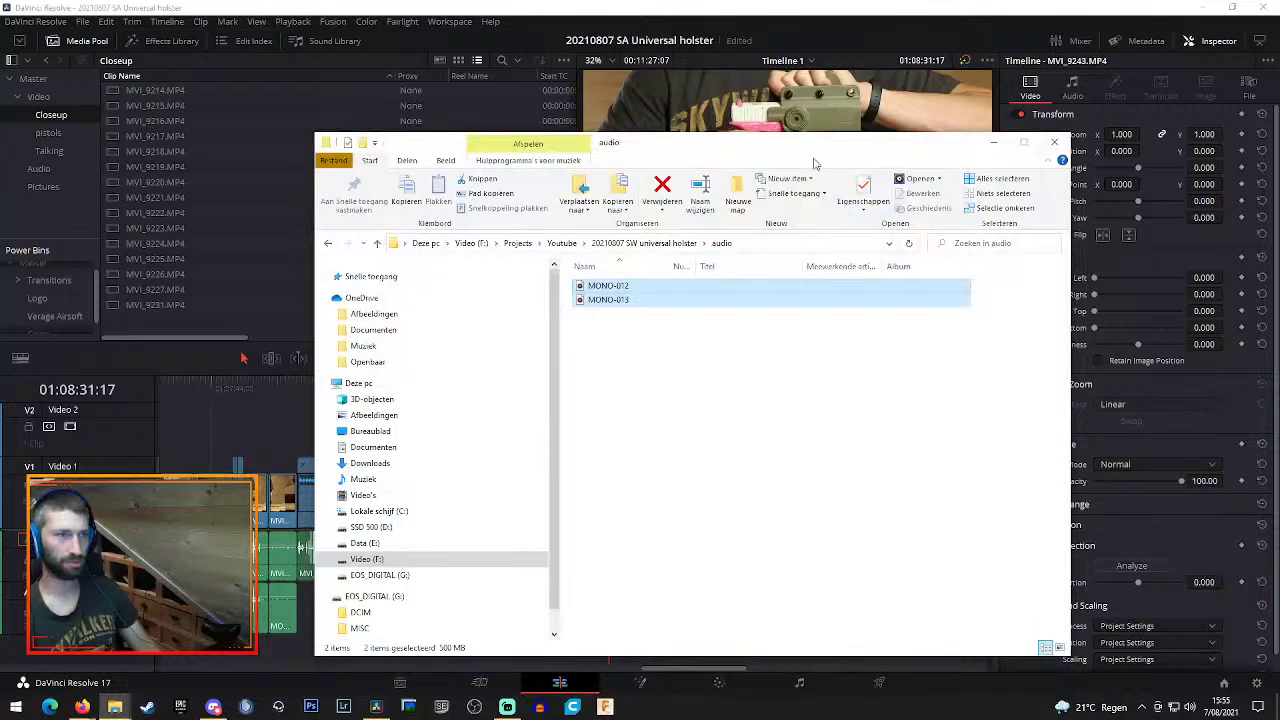
scroll(440, 470, "down", 1)
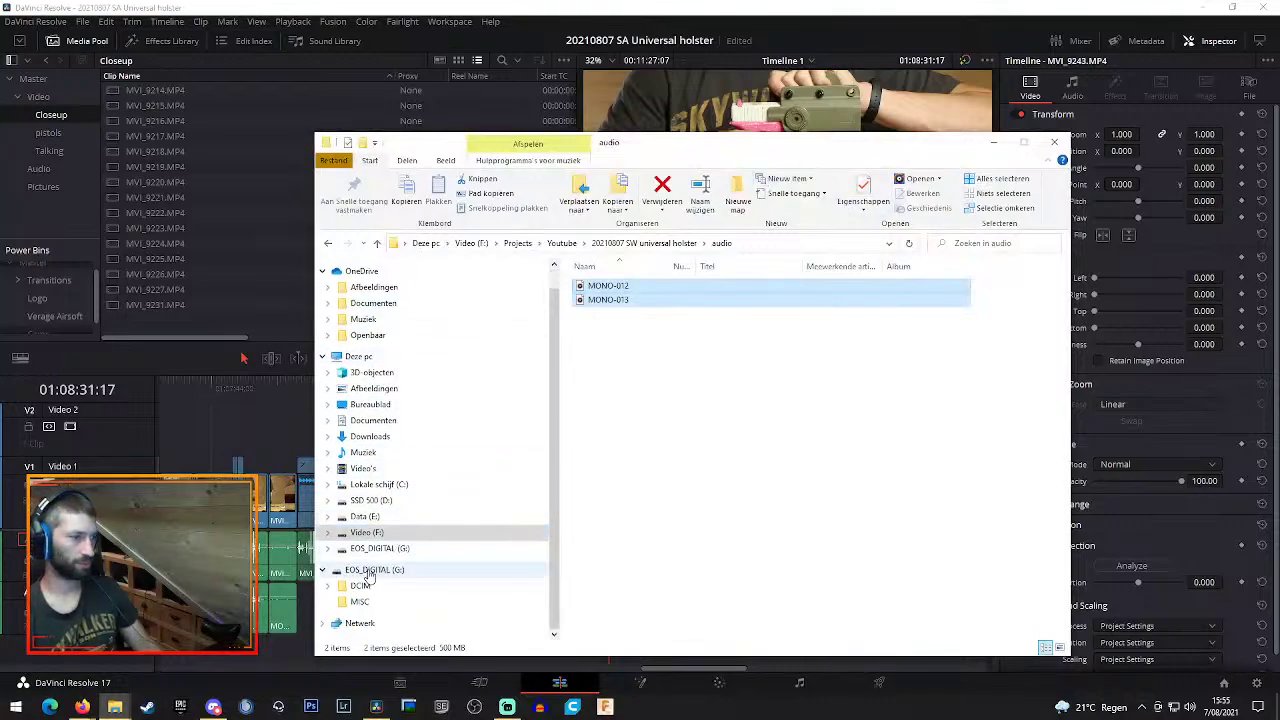
left_click(365, 516)
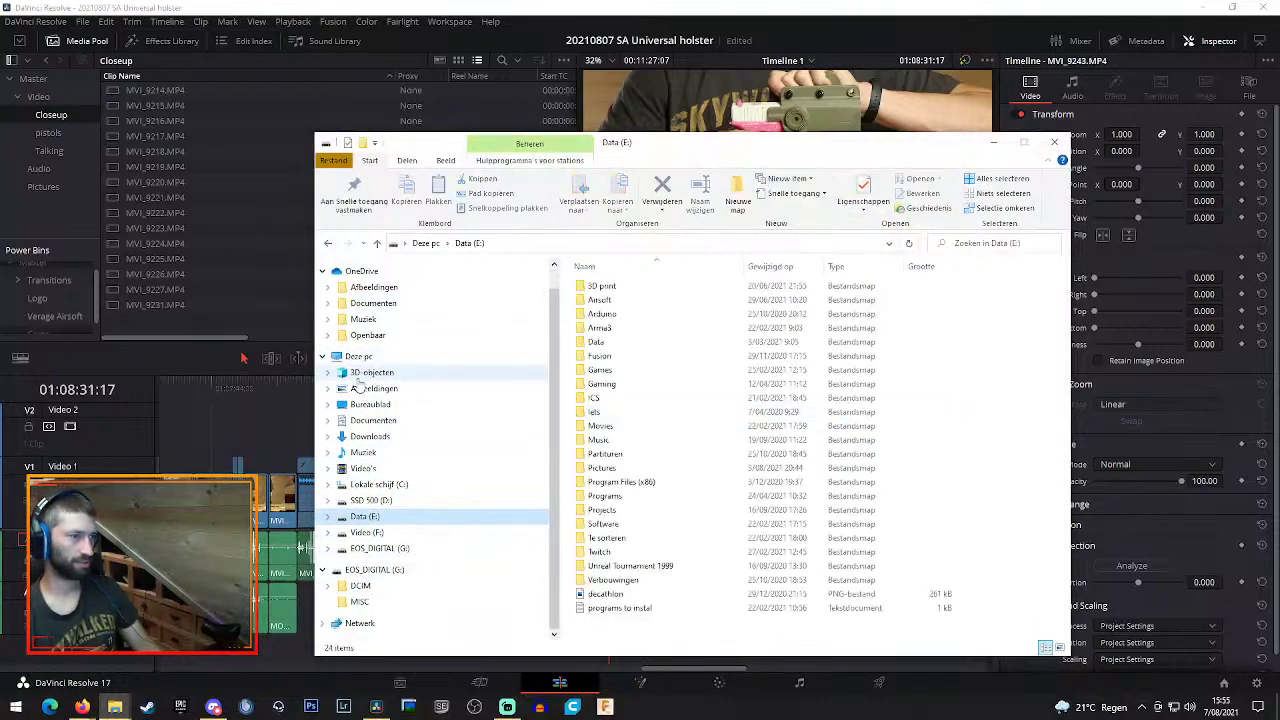
left_click(372, 420)
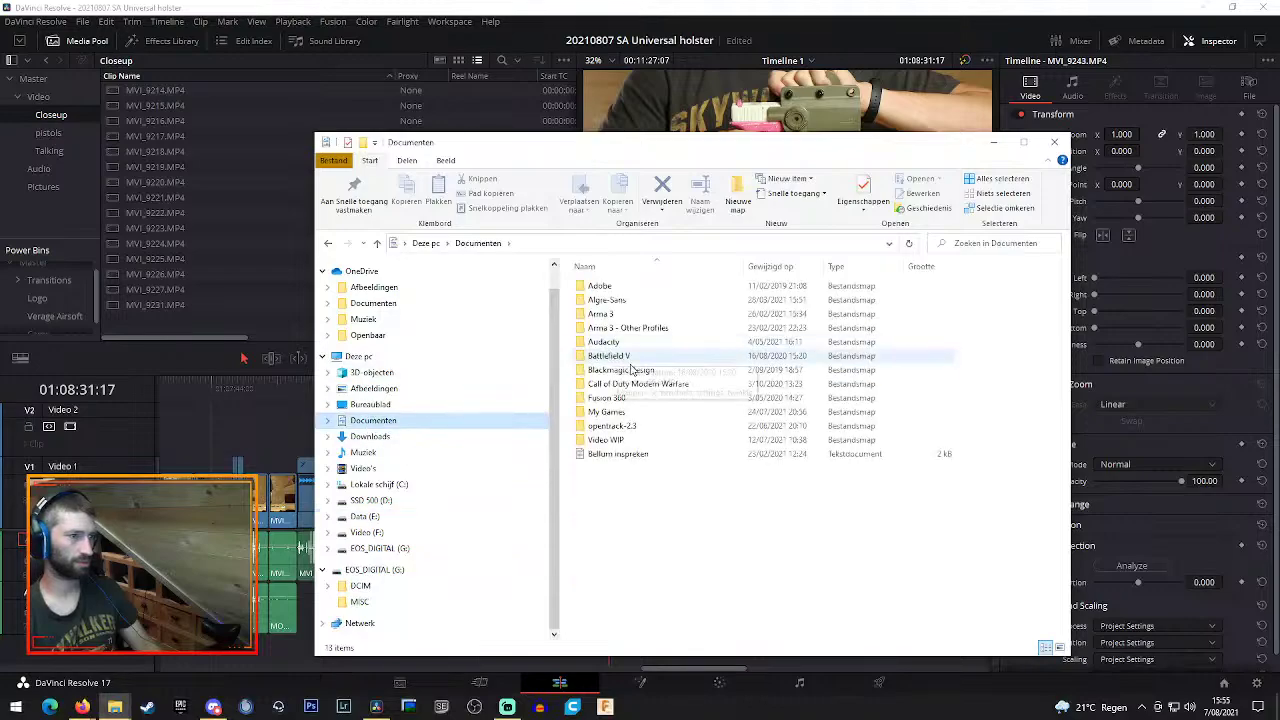
double_click(607, 441)
double_click(606, 292)
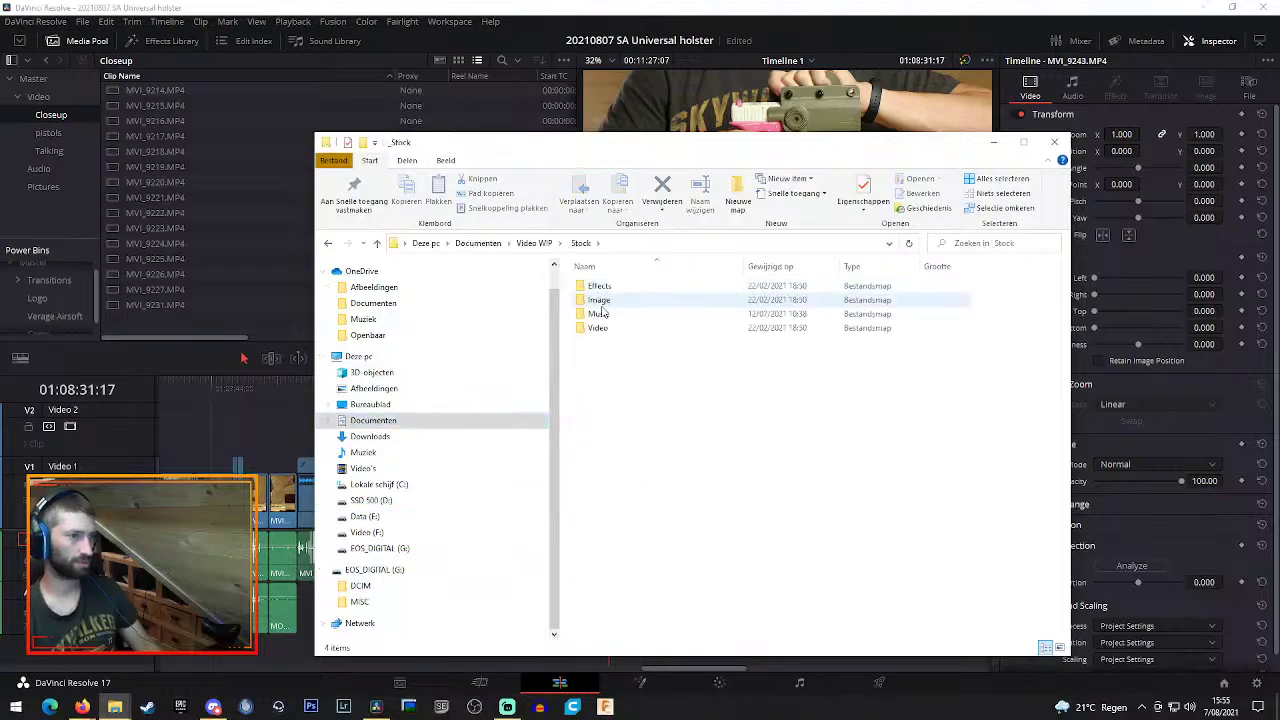
double_click(600, 313)
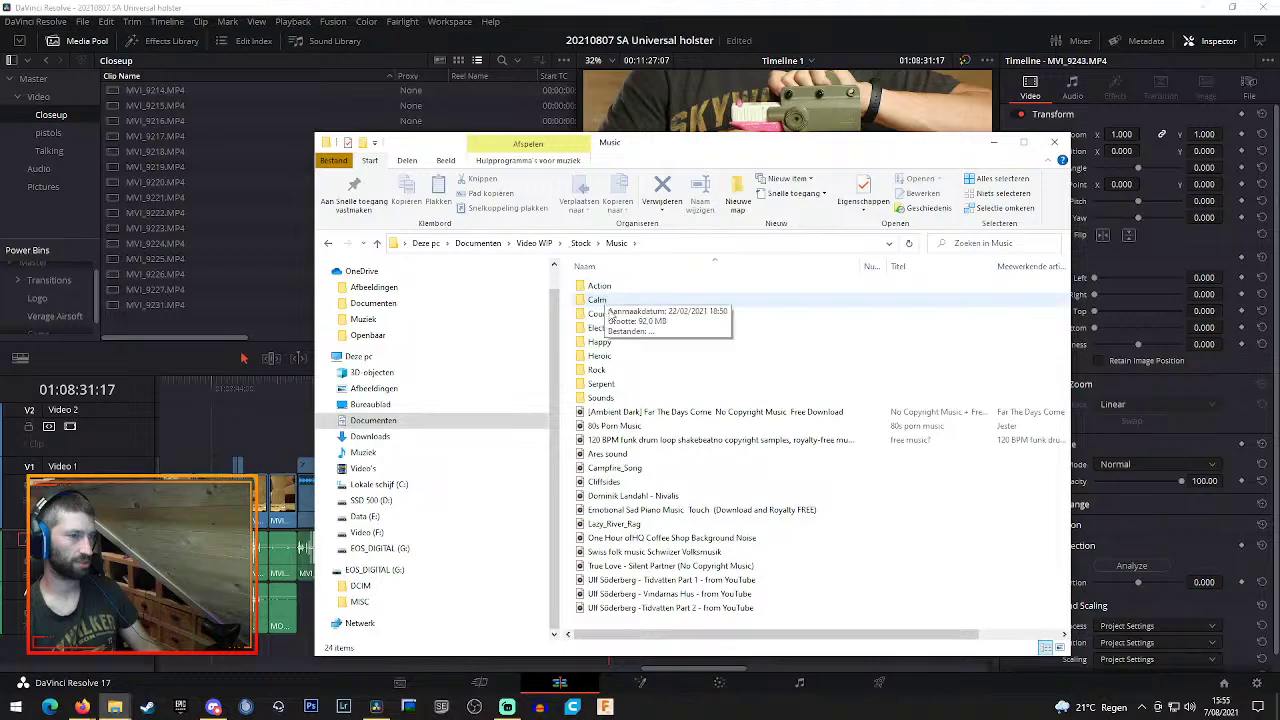
Play Campfire - Roa [Free Copyright-safe Music] from the Happy folder, dock File Explorer at the screen's side and return to DaVinci Resolve
left_click(602, 342)
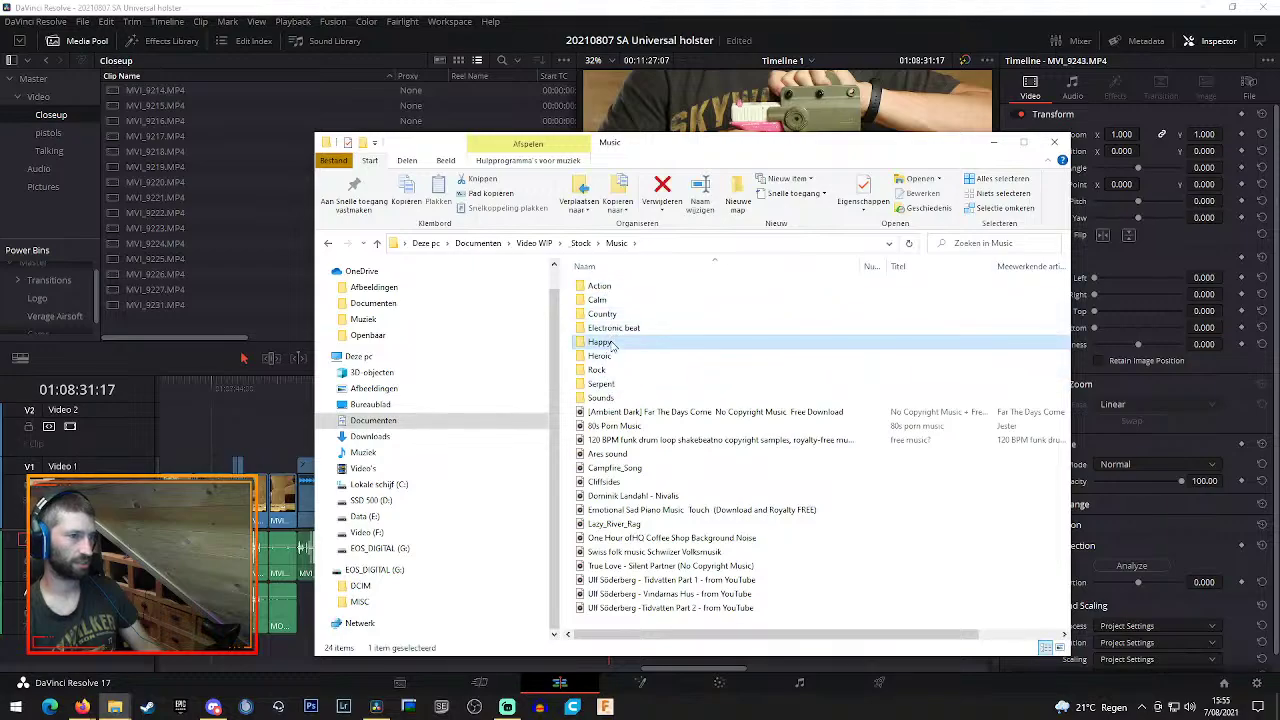
double_click(605, 342)
left_click(645, 305)
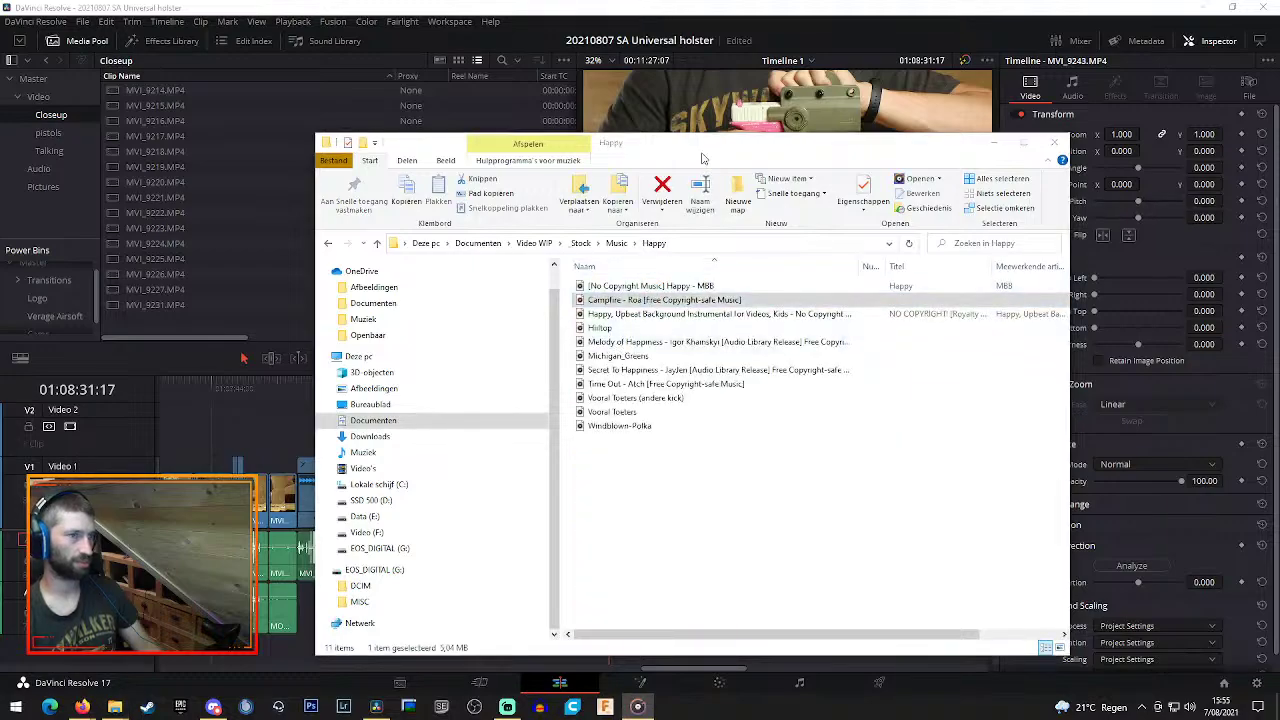
left_click_drag(705, 142, 1279, 82)
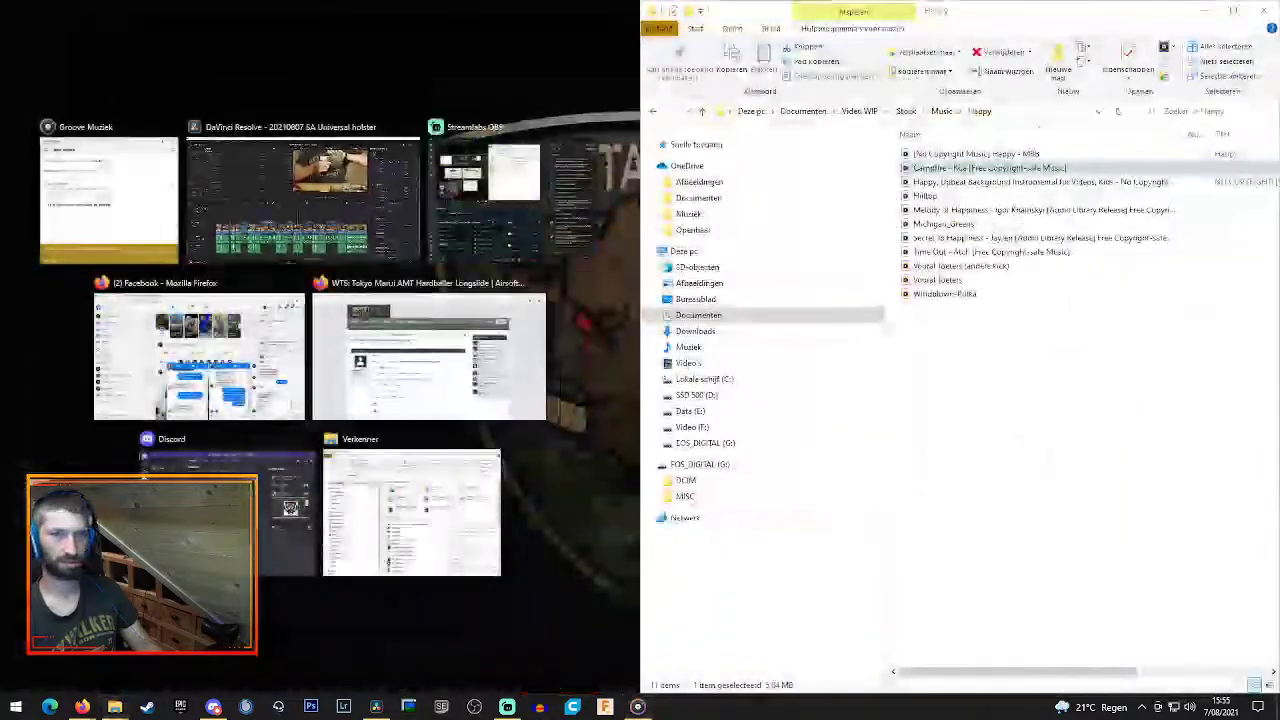
left_click(560, 130)
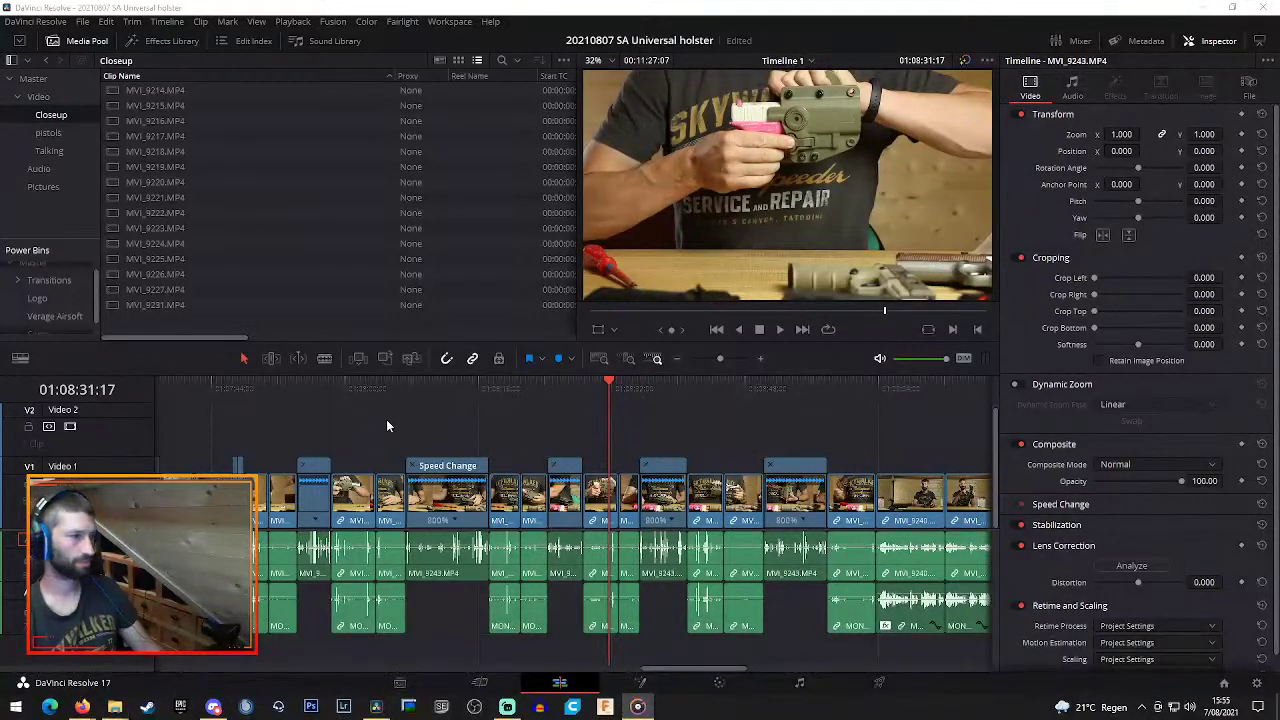
Play the demonstration section into the closing talk up to 01:09:19:23 alongside the music, enlarging the viewer
left_click(422, 394)
key("space")
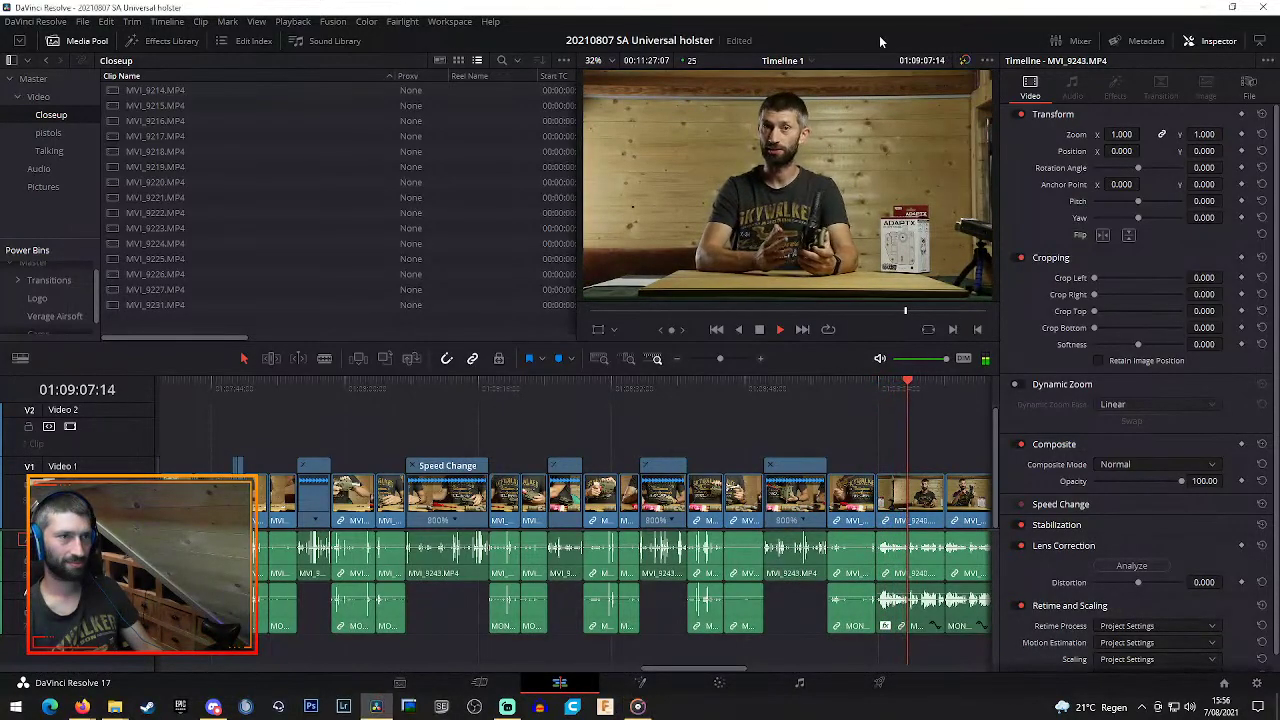
key("space")
key("space")
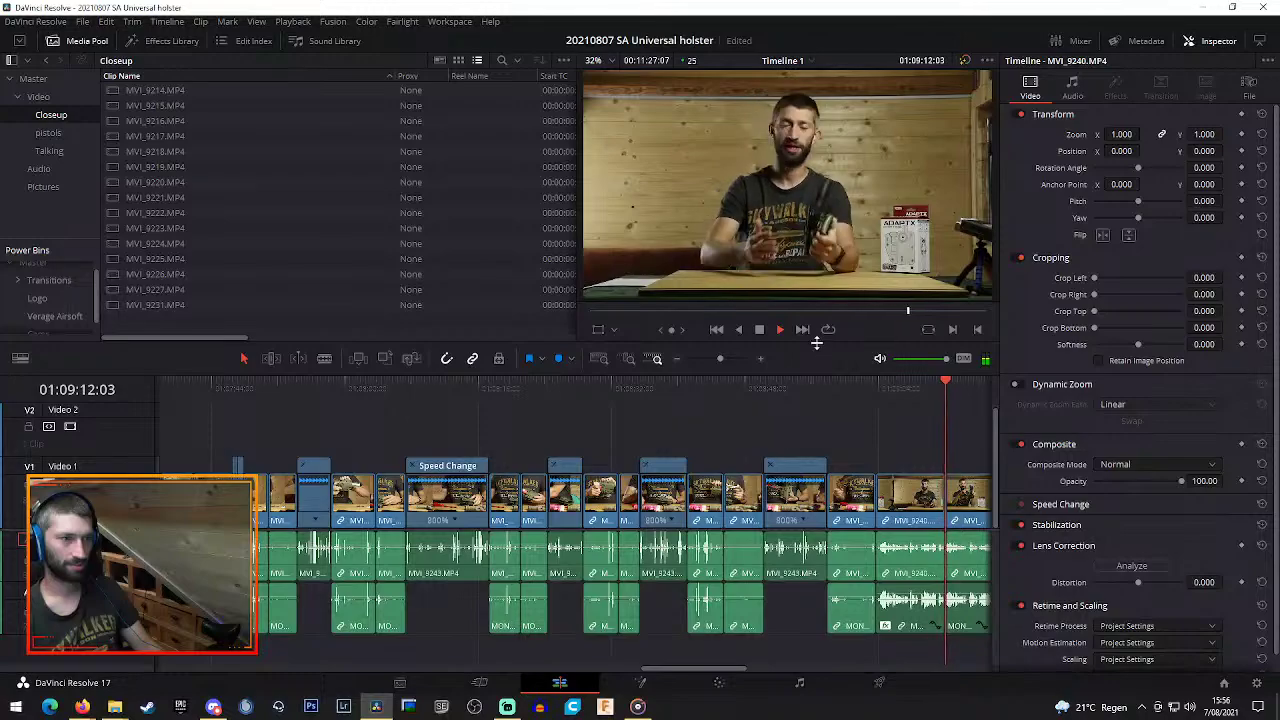
left_click_drag(800, 344, 804, 395)
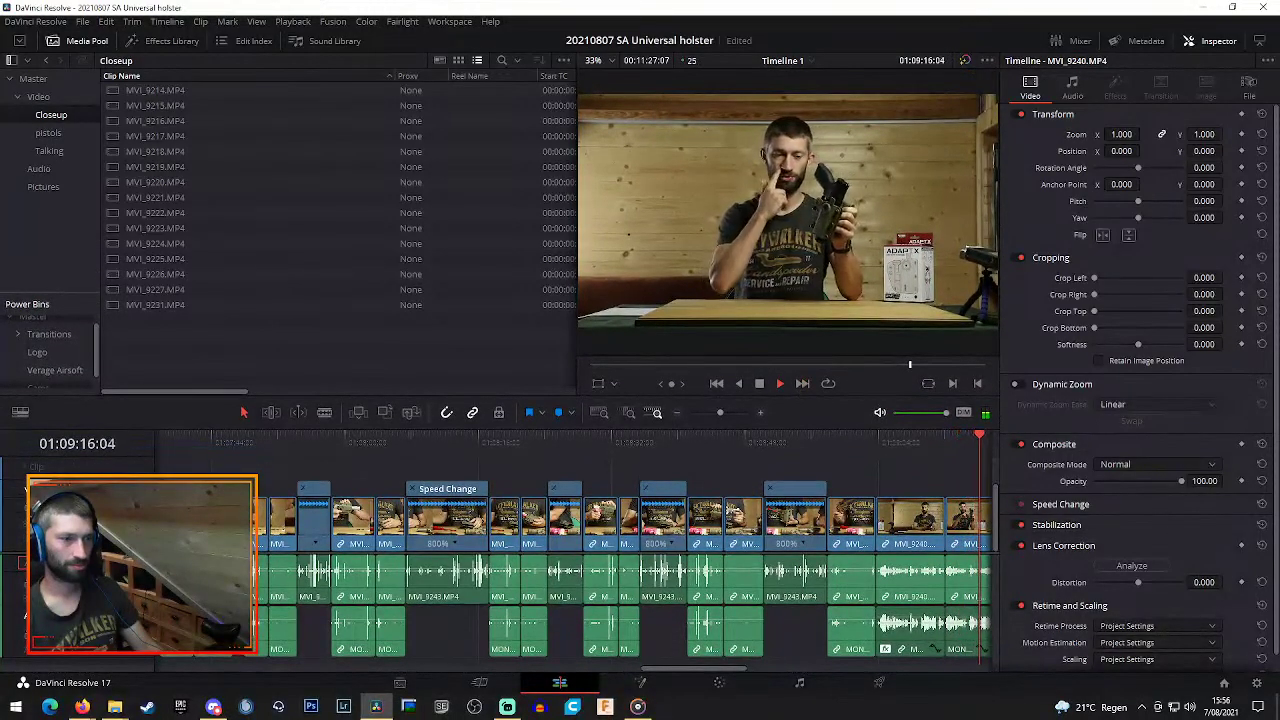
left_click_drag(680, 677, 720, 677)
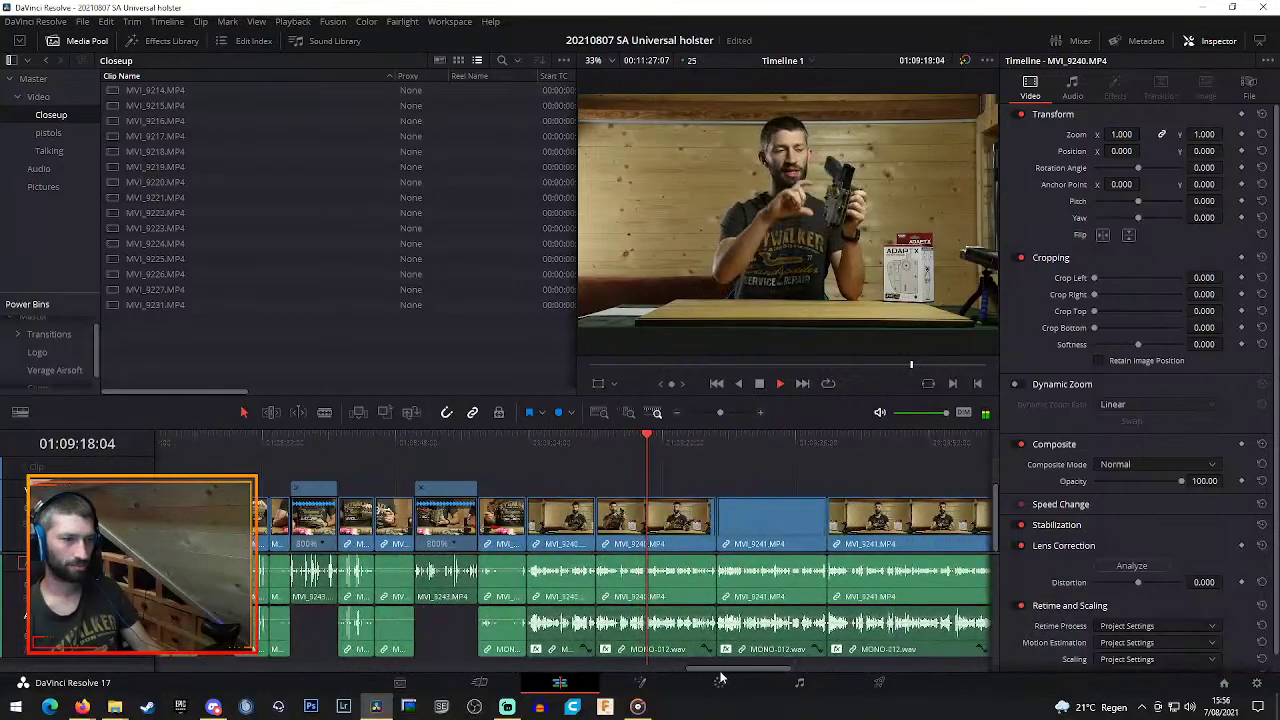
key("space")
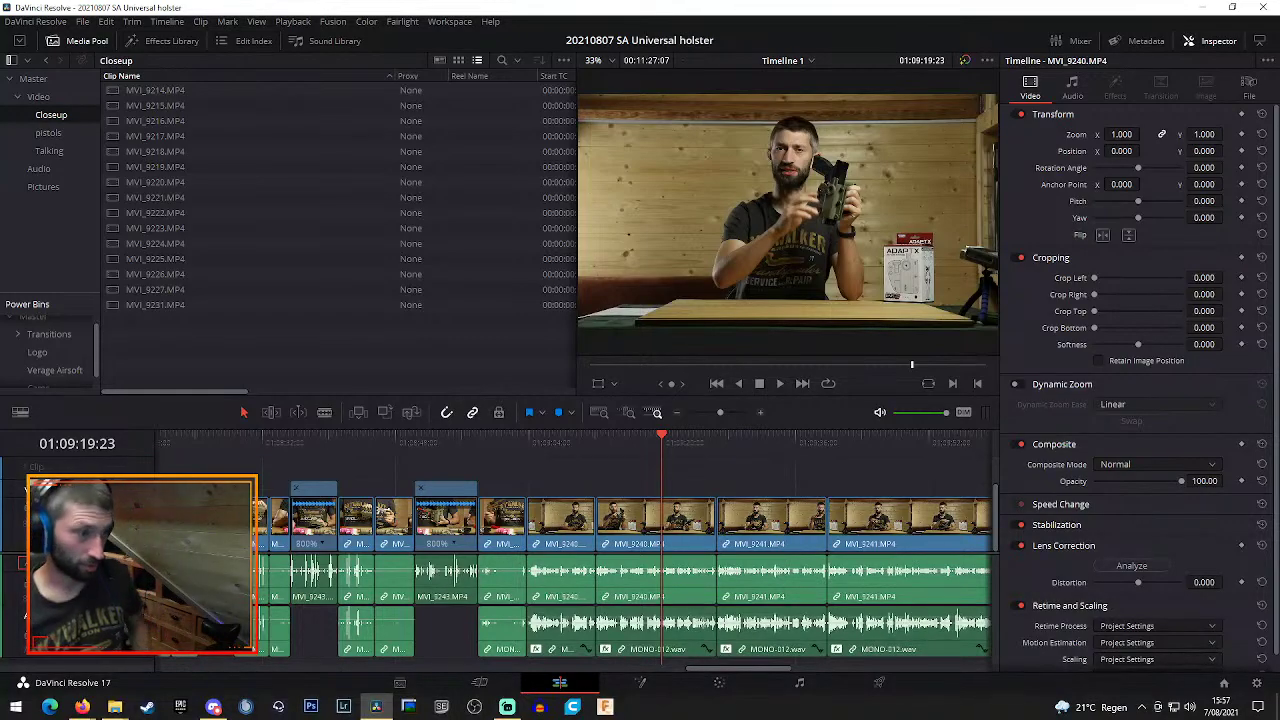
Inspect the timeline's end around 01:11:27:07, then view the overall arrangement of the edited clips
left_click_drag(669, 665, 815, 668)
left_click_drag(853, 440, 846, 445)
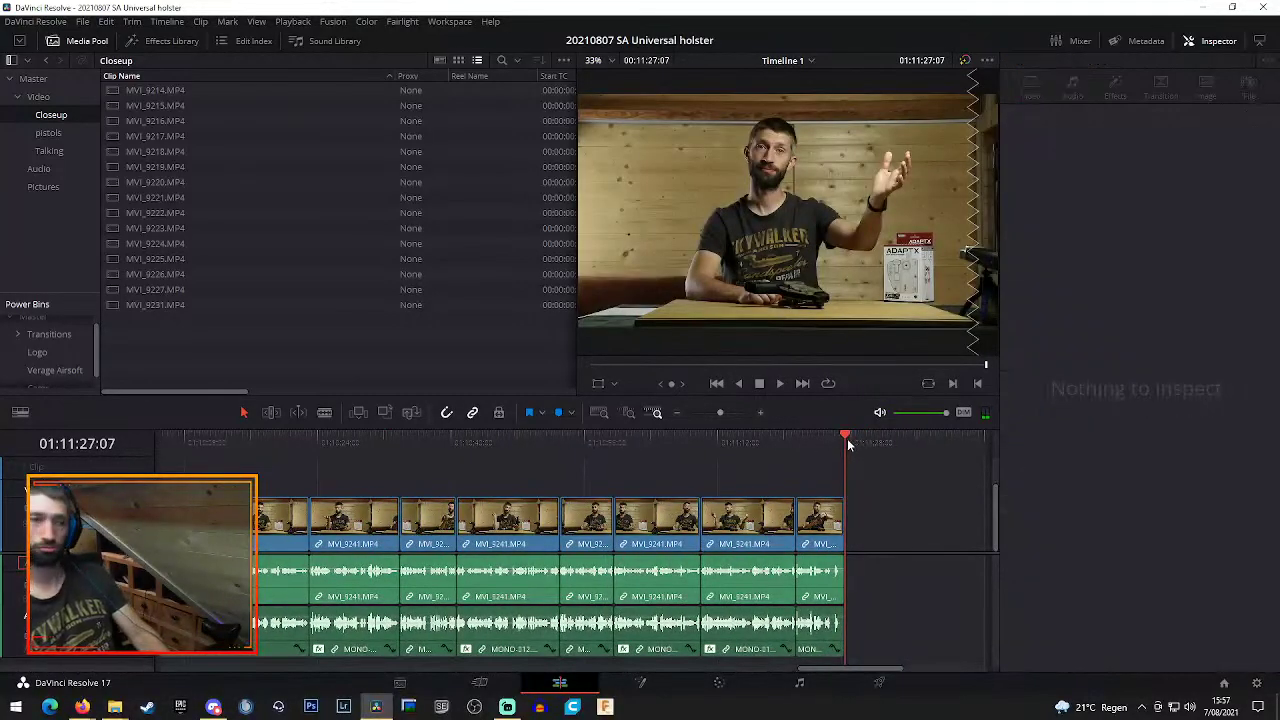
left_click(880, 445)
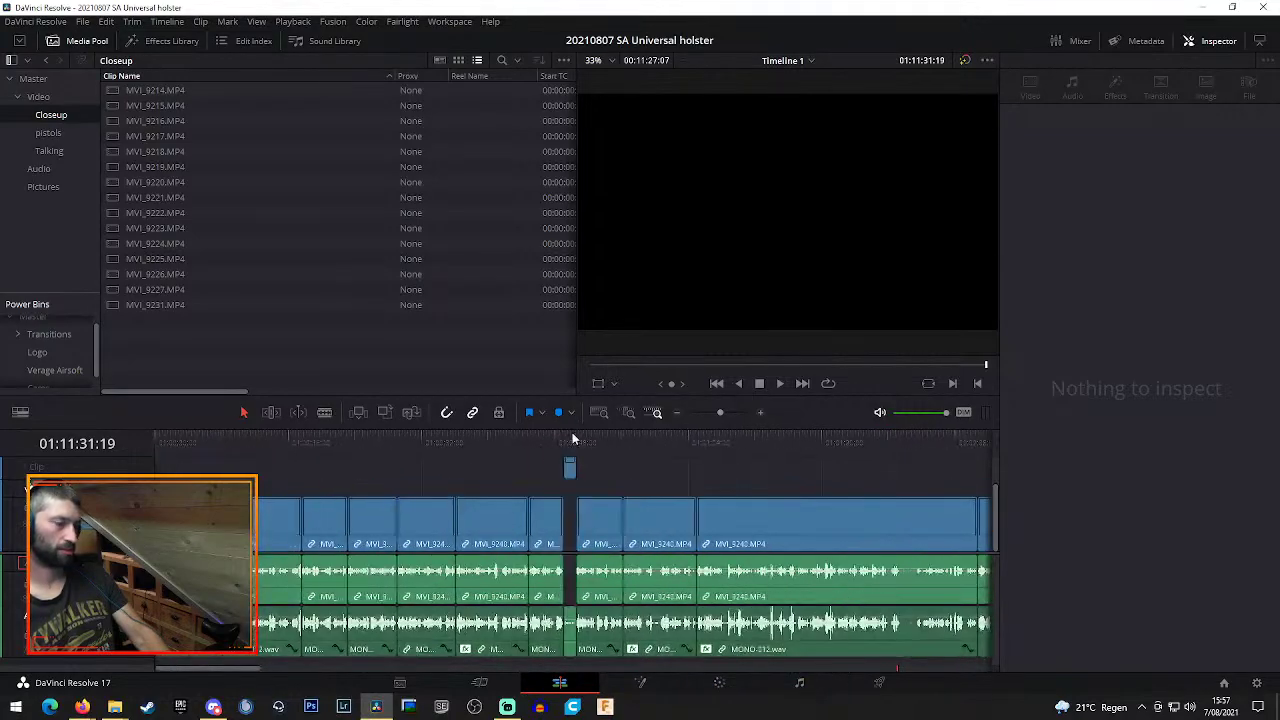
left_click(679, 413)
left_click(679, 413)
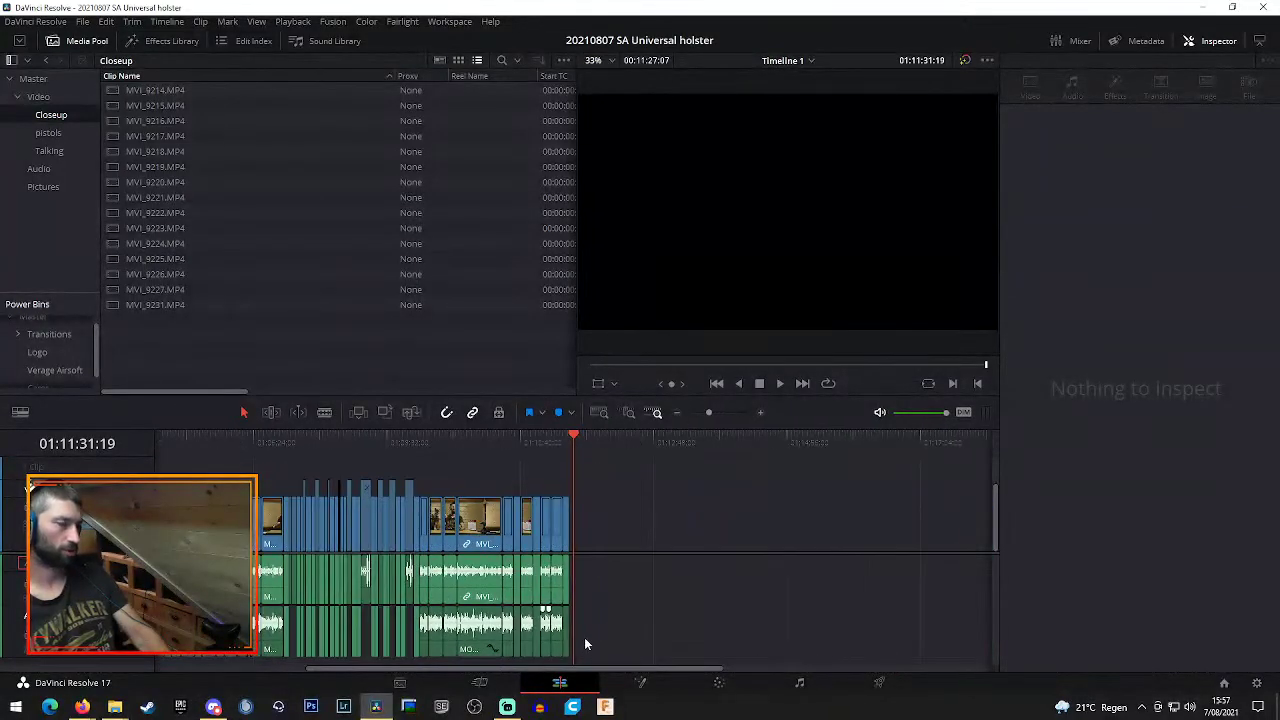
left_click_drag(610, 669, 290, 666)
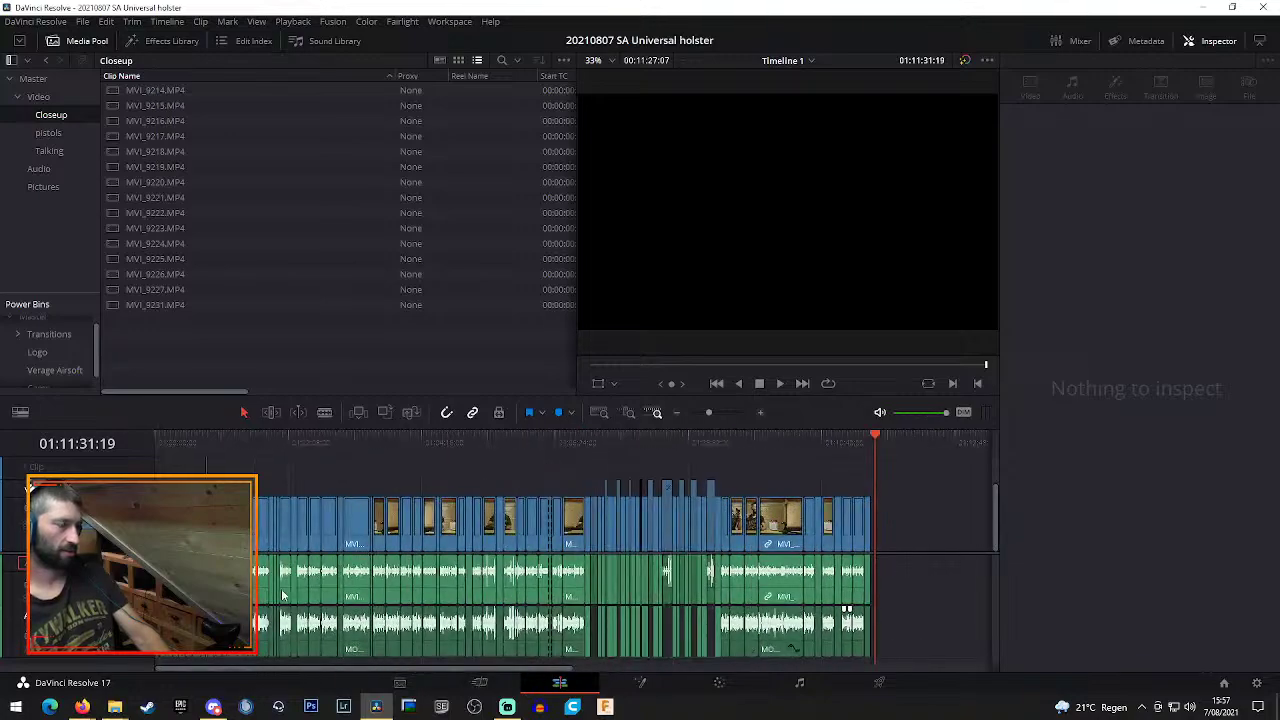